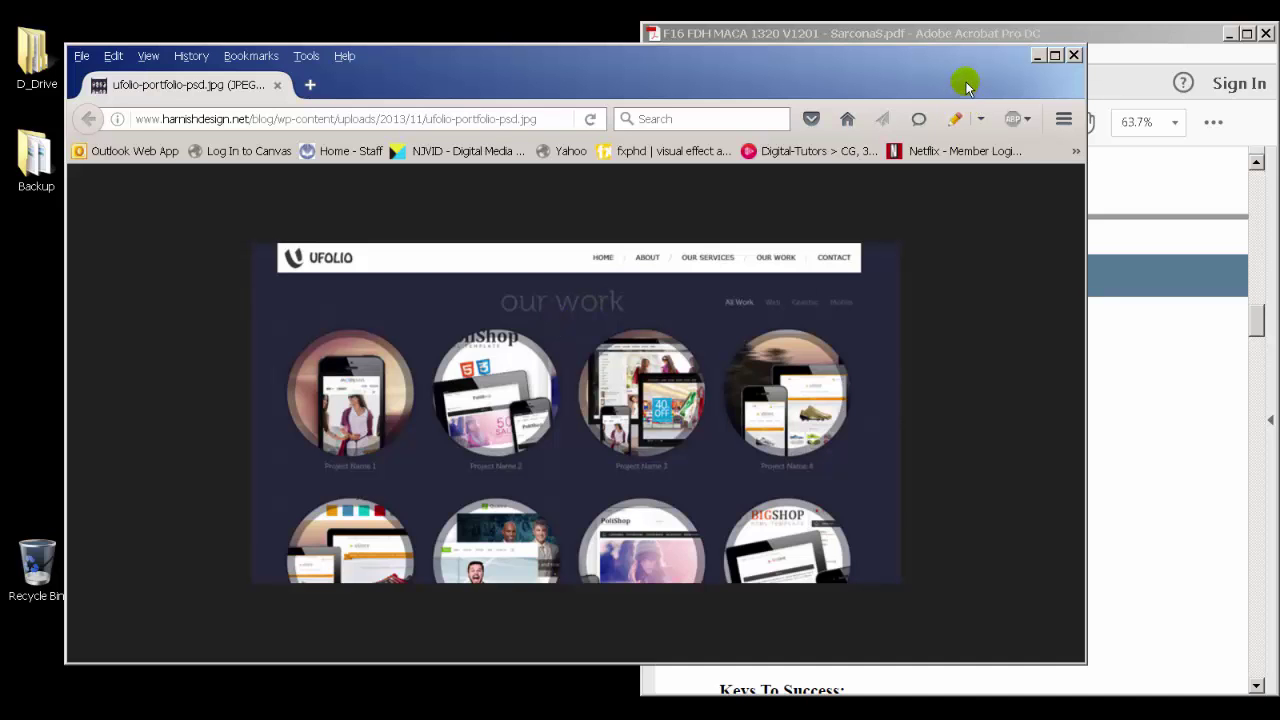
# Move Firefox aside and minimize the Acrobat MACA 1320 syllabus to clear the desktop
pyautogui.moveTo(963, 77); pyautogui.dragTo(0, 120)
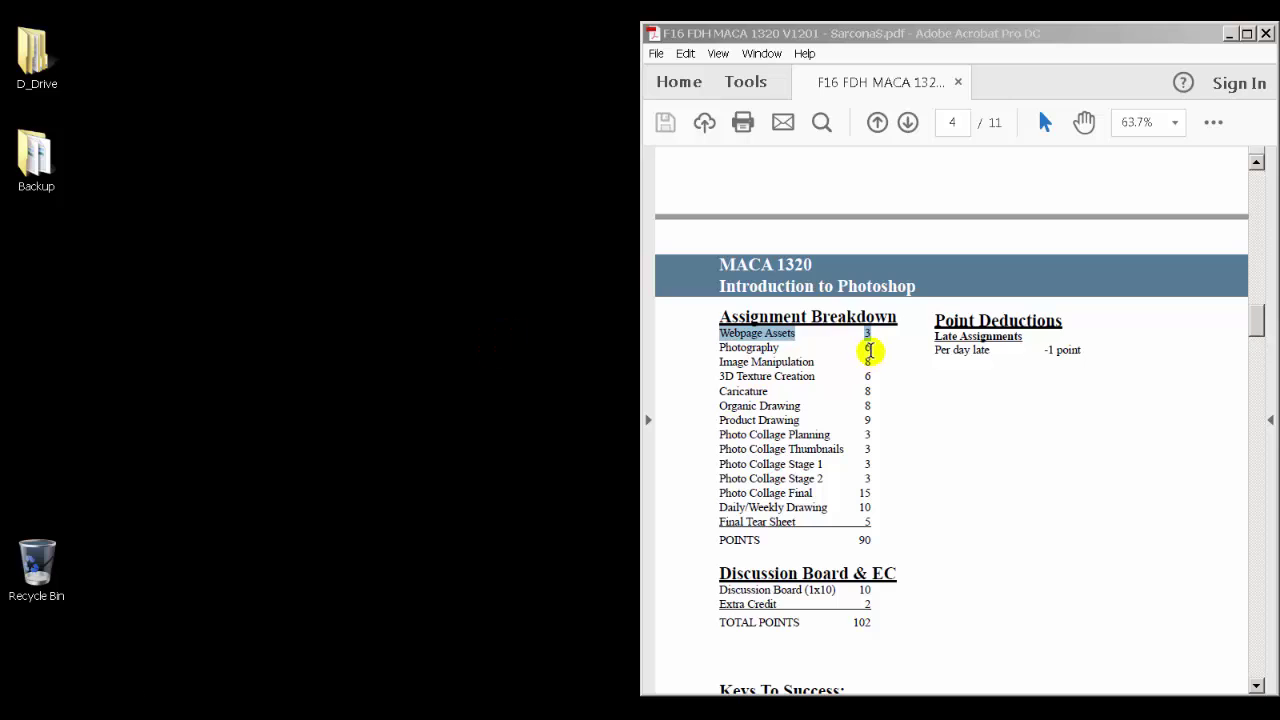
pyautogui.click(870, 341)
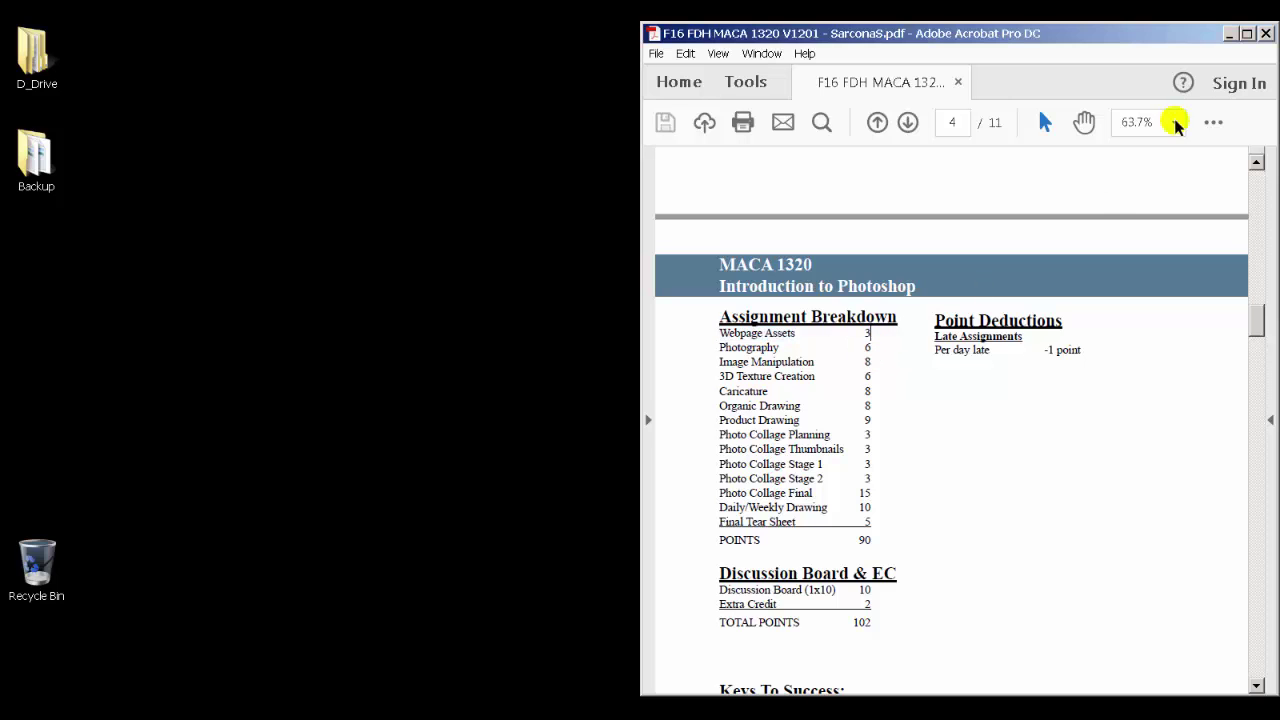
pyautogui.click(1228, 34)
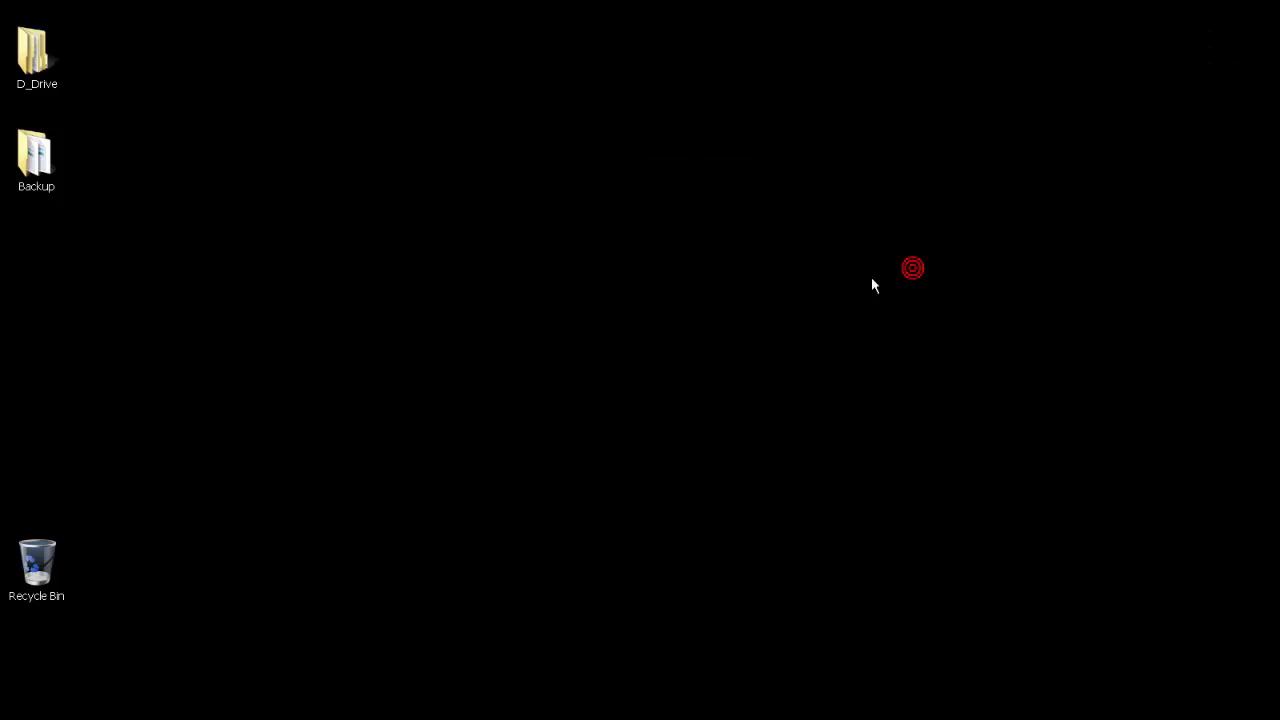
# Launch Adobe Photoshop CC 2015.5 from All Programs, agreeing to delete its settings file
pyautogui.press('super')
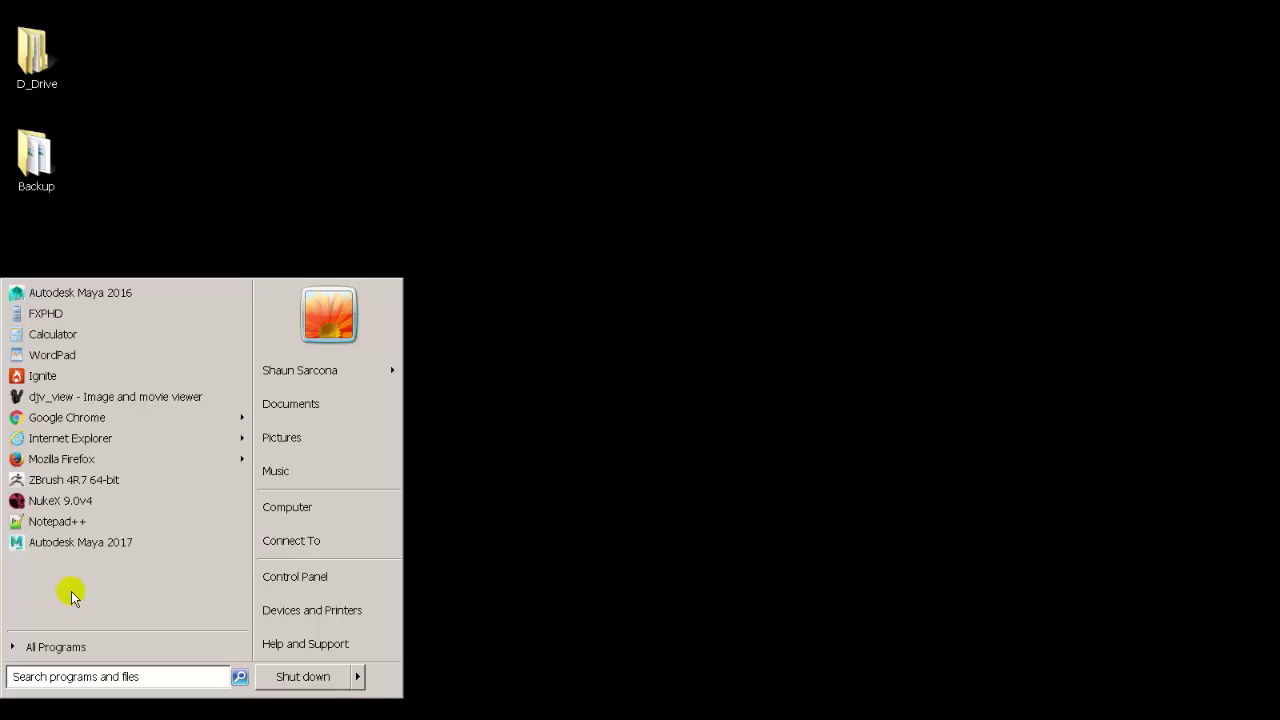
pyautogui.click(87, 649)
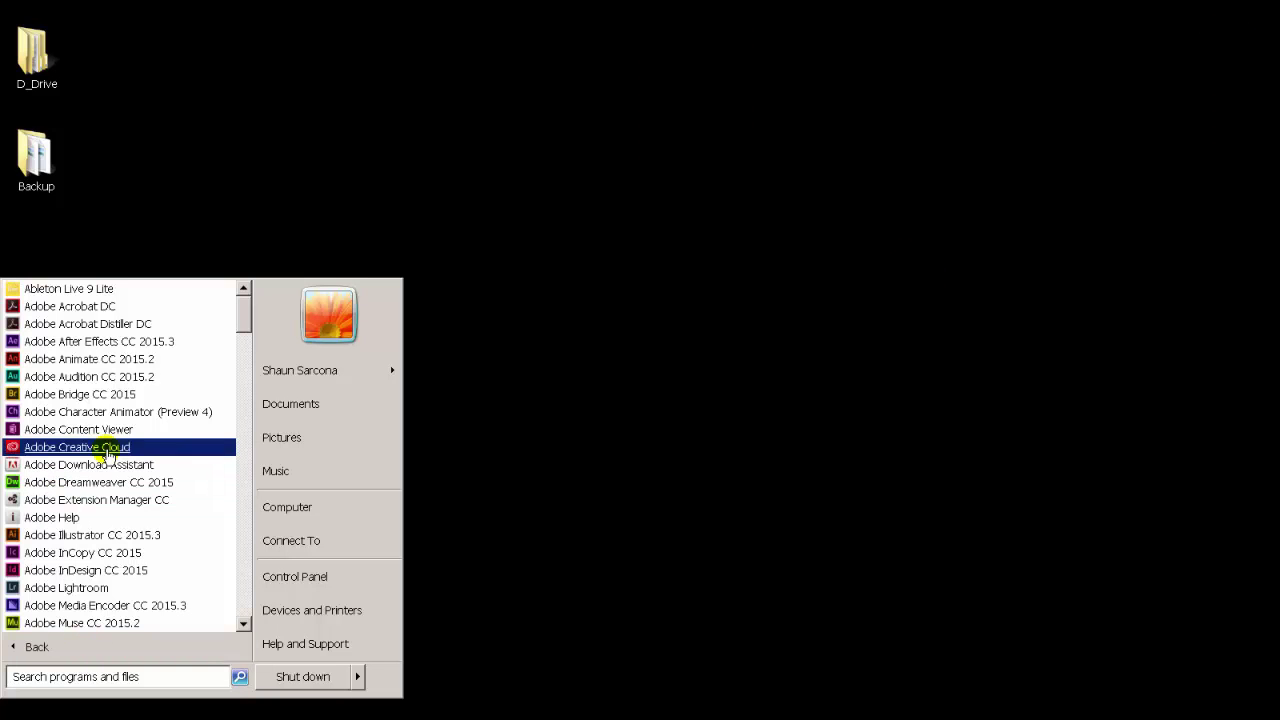
pyautogui.scroll(-3, 105, 528)
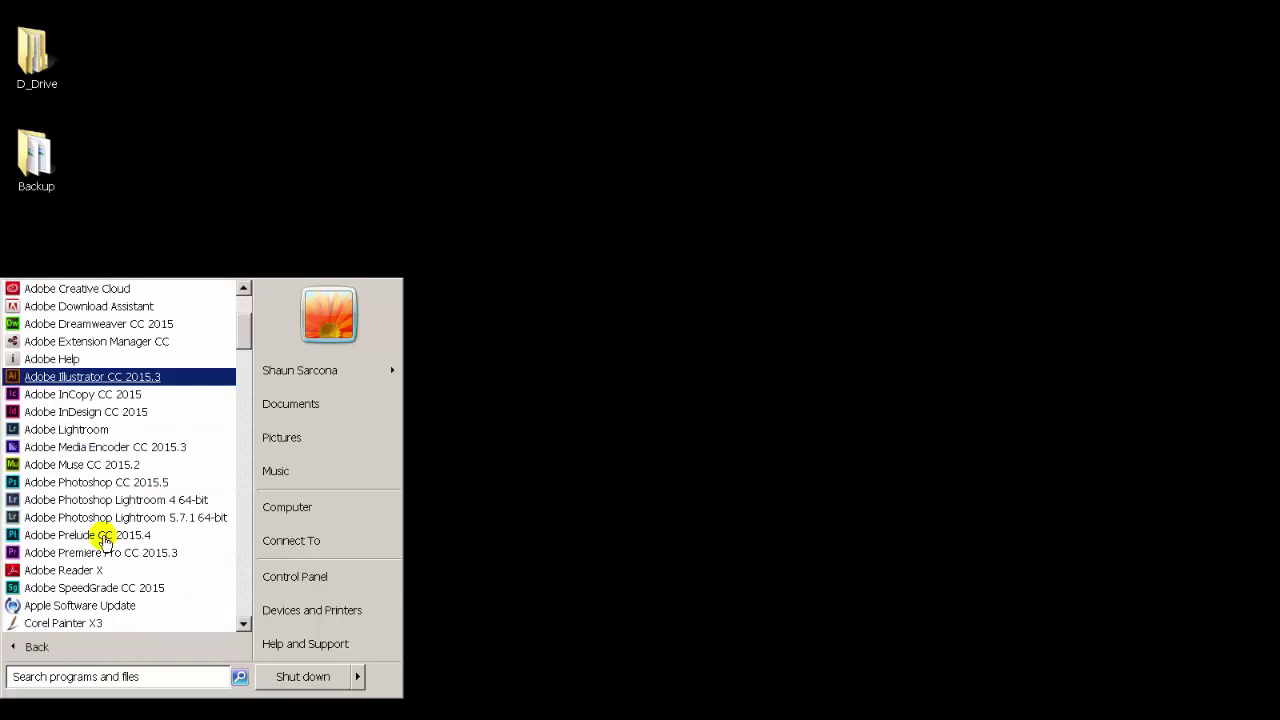
pyautogui.click(105, 484)
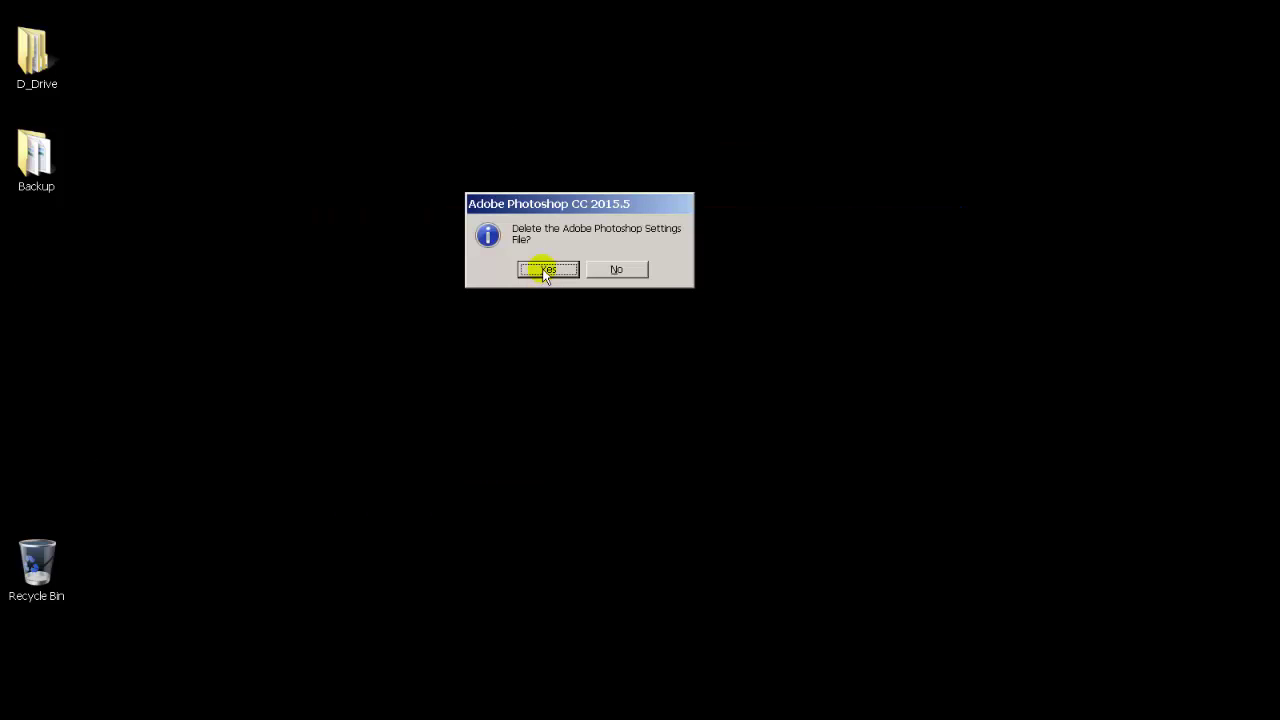
pyautogui.click(547, 270)
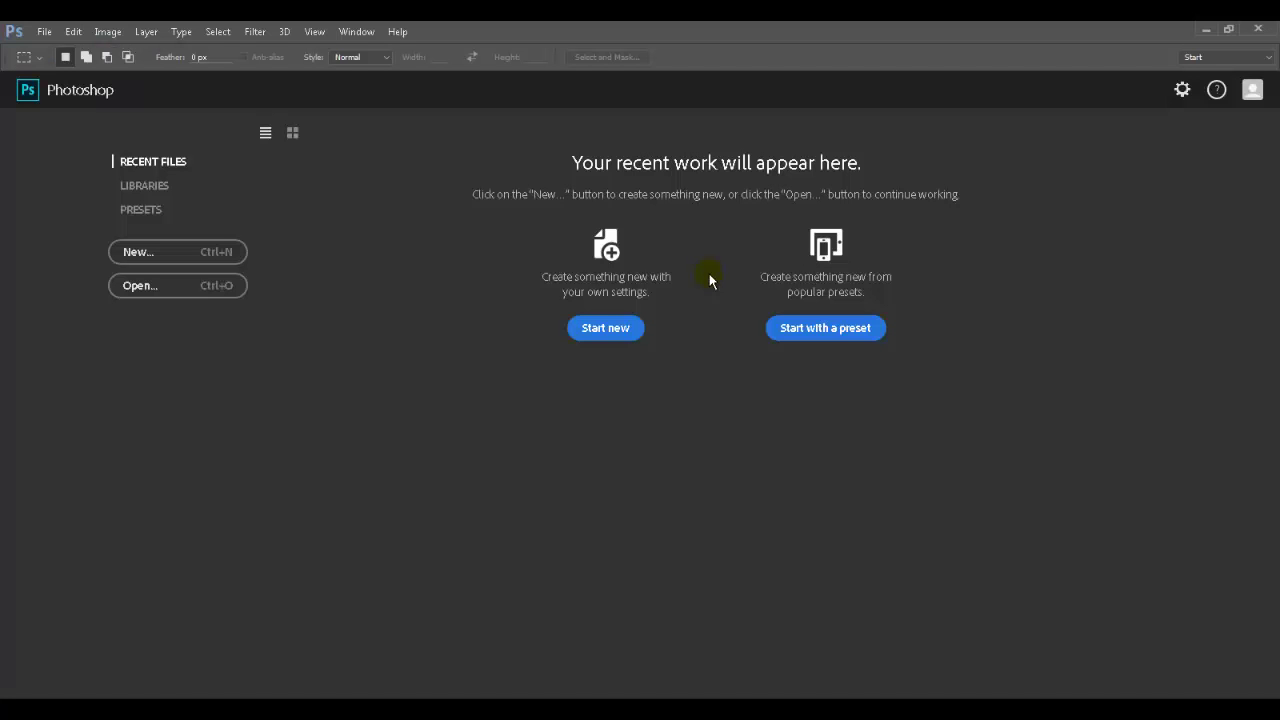
# Start a new Photoshop document, then switch back to the Firefox ufolio reference image
pyautogui.click(611, 333)
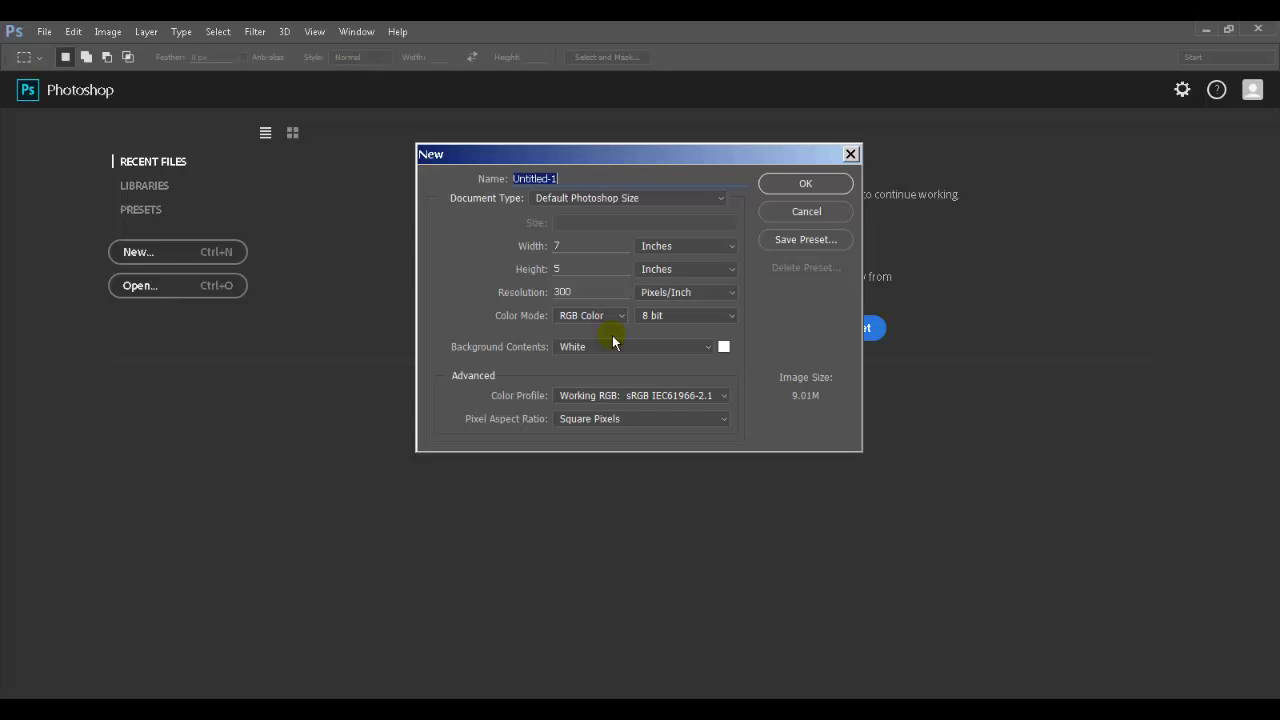
pyautogui.hotkey('alt', 'Tab')
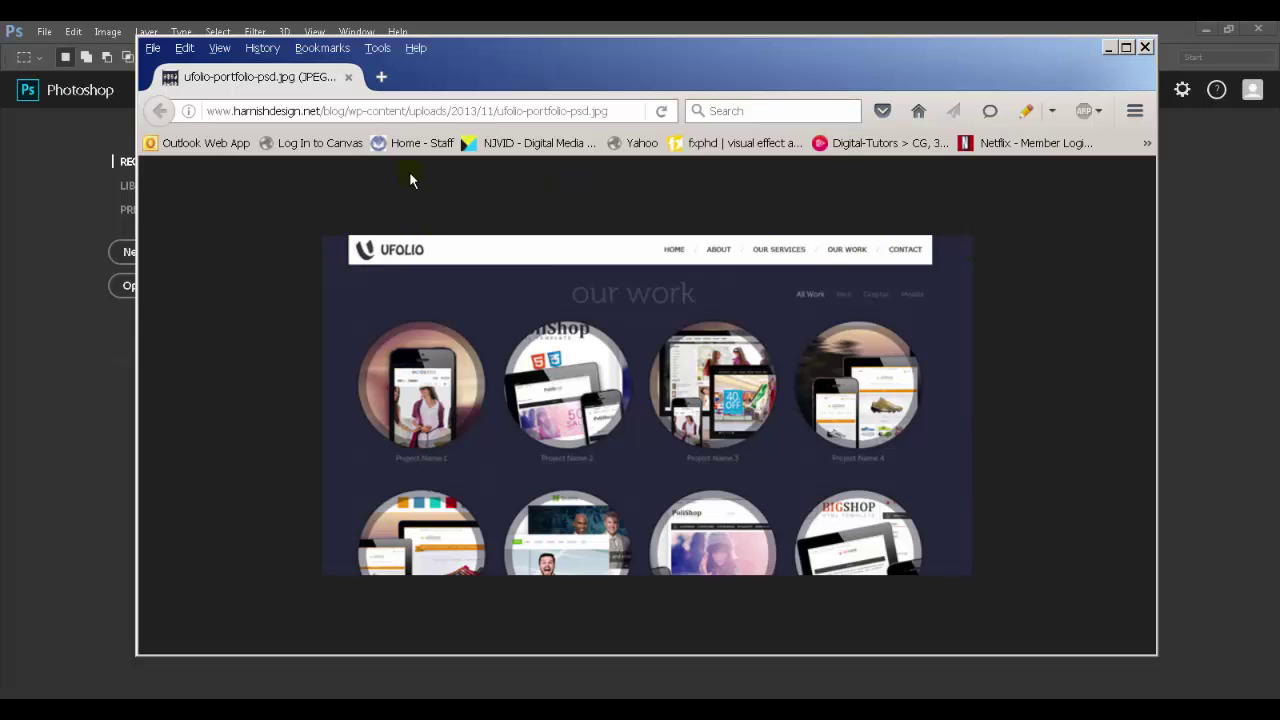
# Search 'common screen resolutions webpages' in a new tab and open websitedimensions.com
pyautogui.click(381, 76)
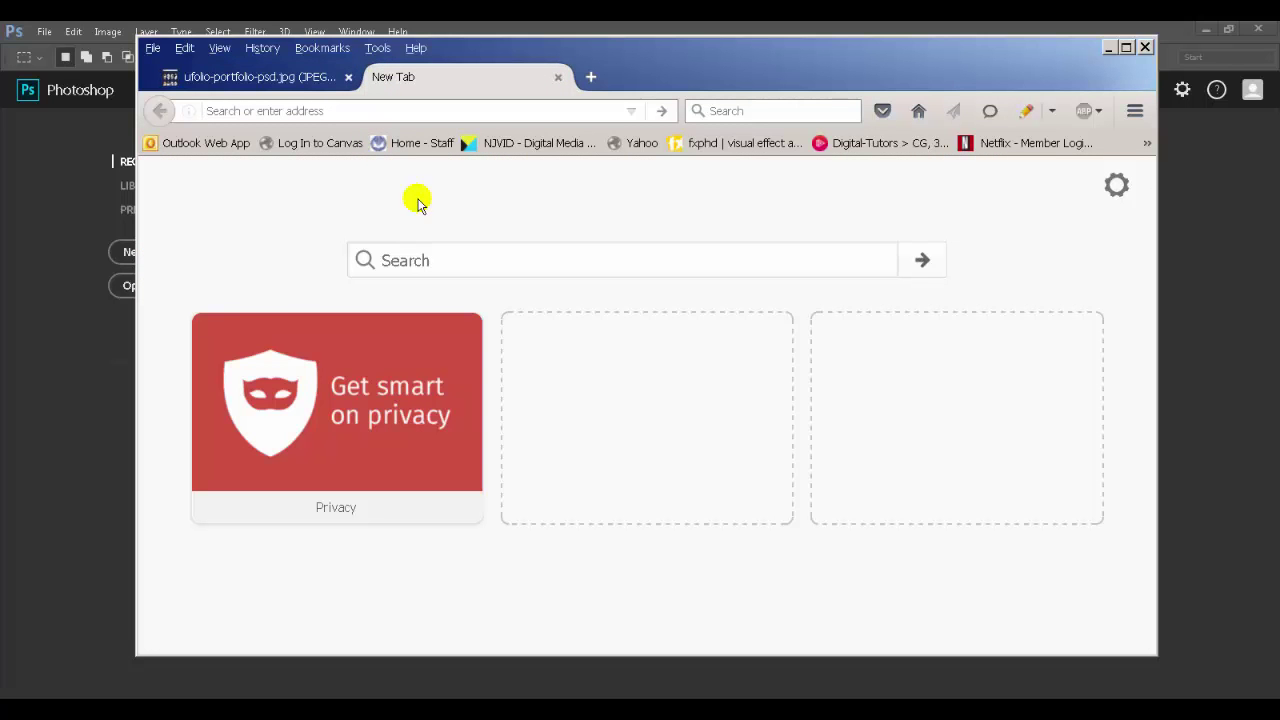
pyautogui.write('comm')
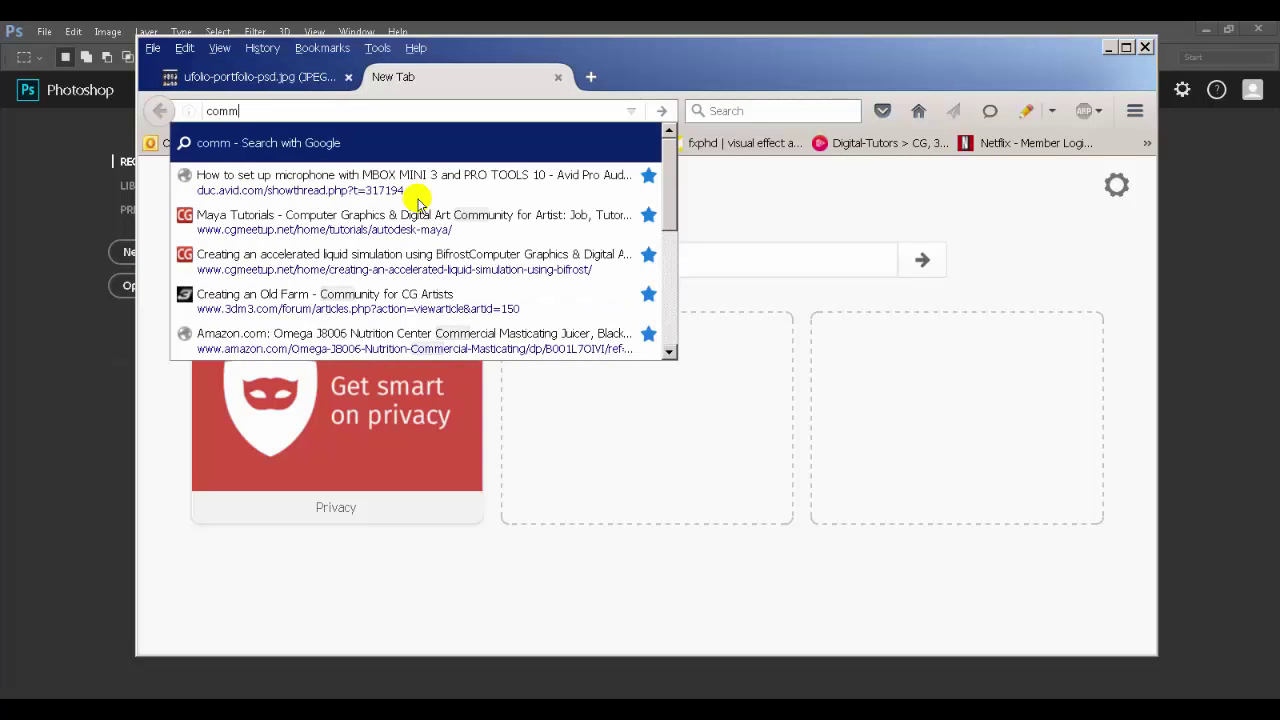
pyautogui.write('on screen ')
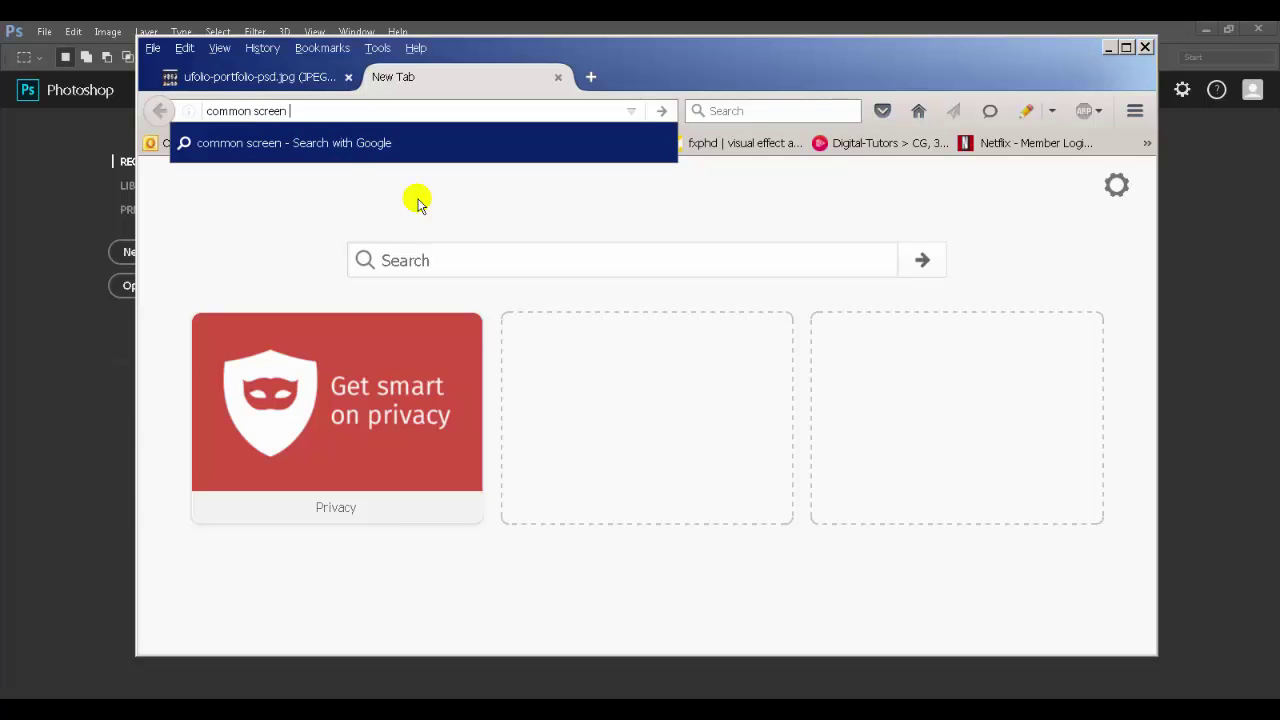
pyautogui.write('resolutions webpa')
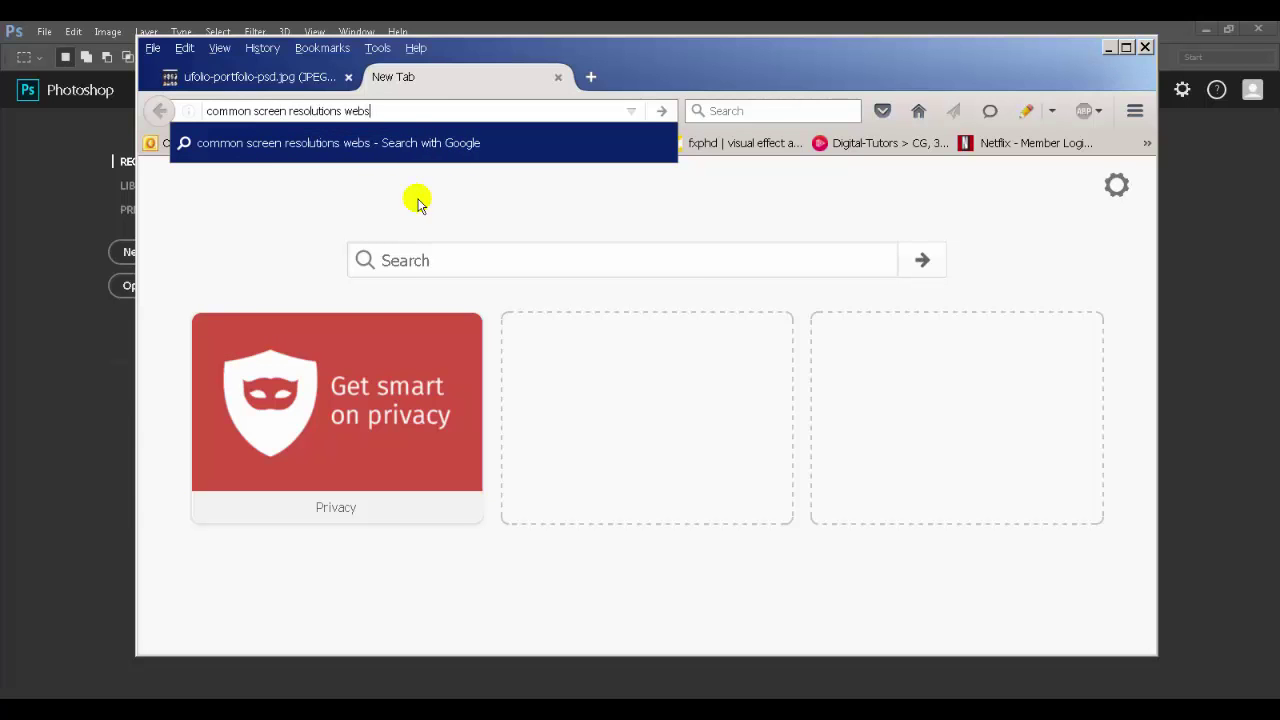
pyautogui.write('ges')
pyautogui.press('Return')
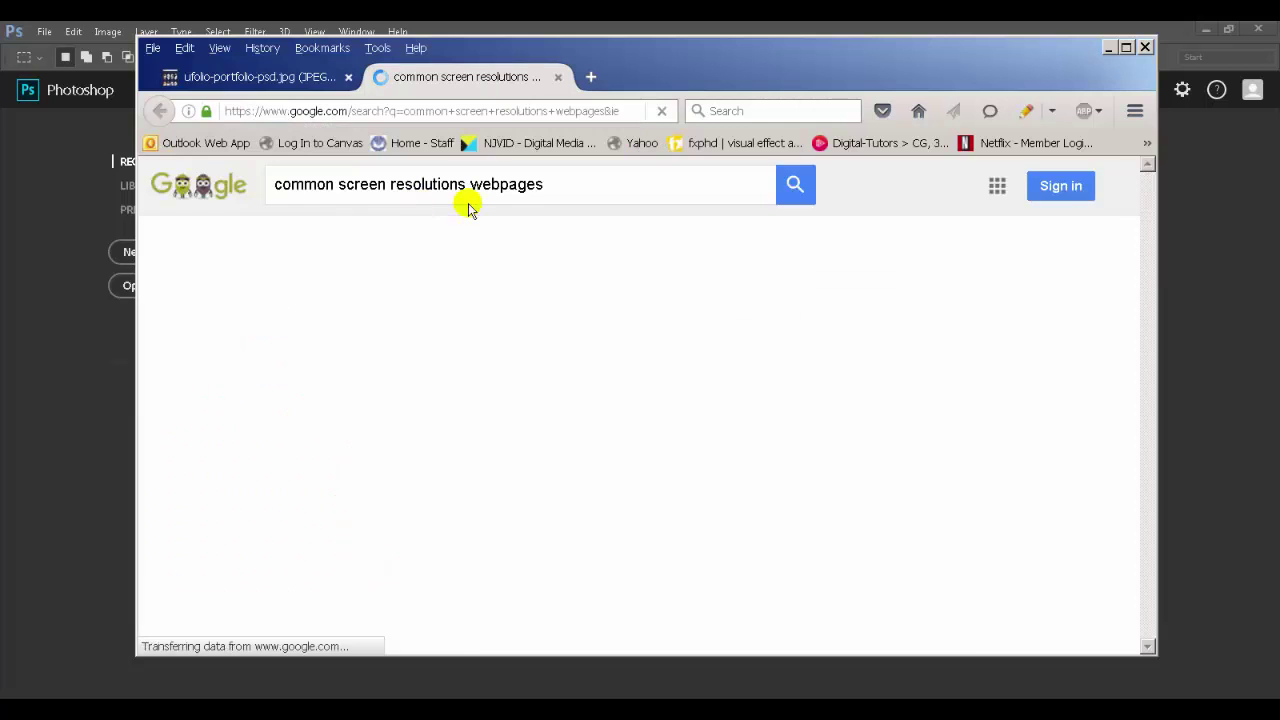
pyautogui.click(459, 339)
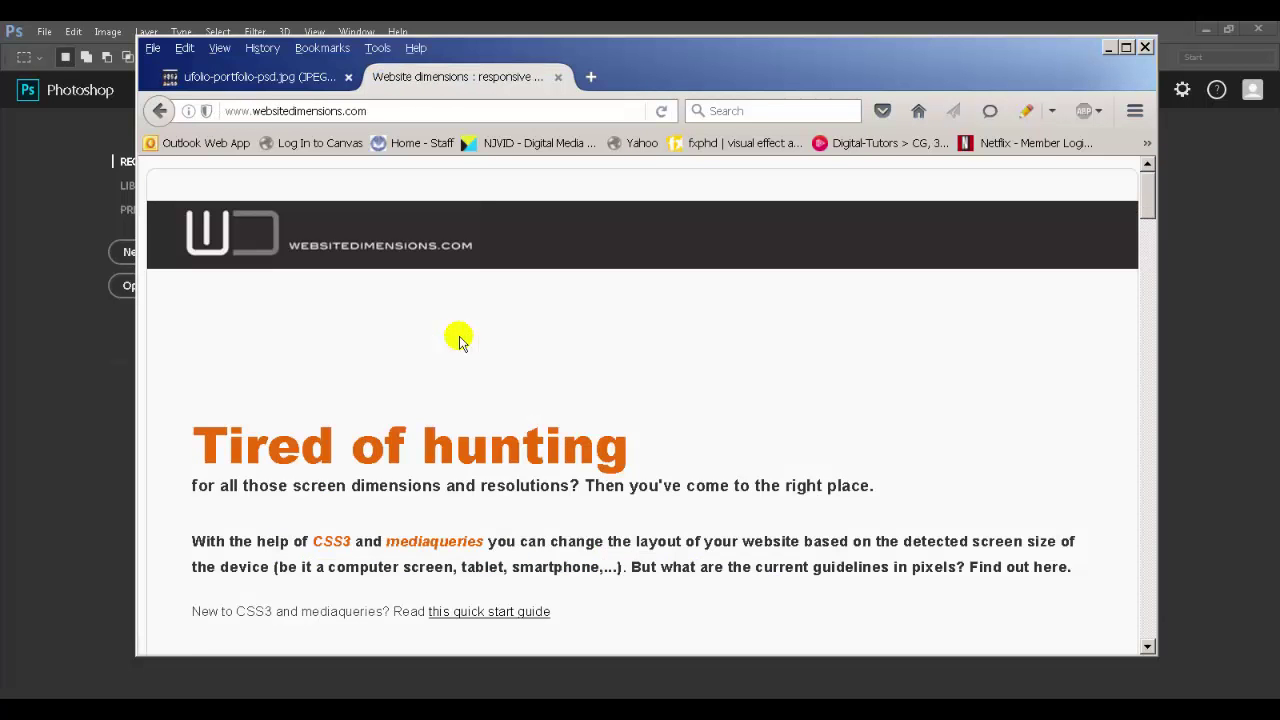
# Scroll to the resolution table and highlight its heading and the 1366 px × 768 px values
pyautogui.scroll(-10, 459, 339)
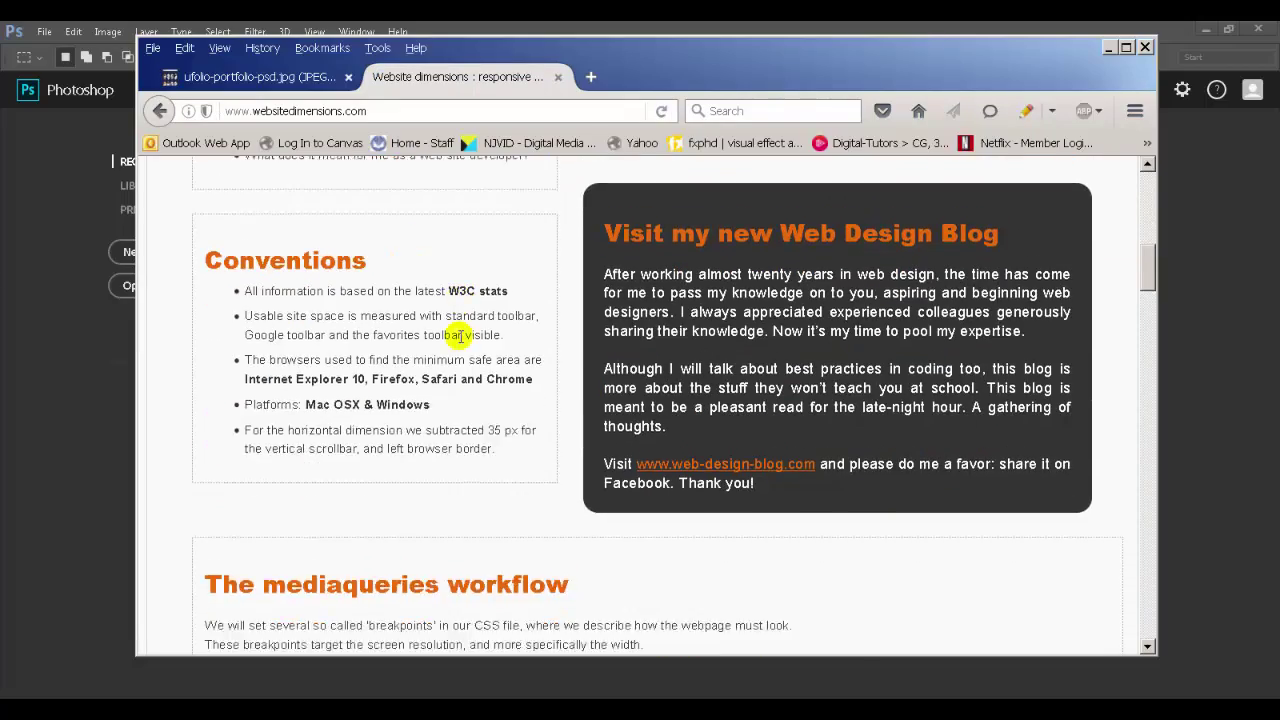
pyautogui.scroll(-10, 459, 339)
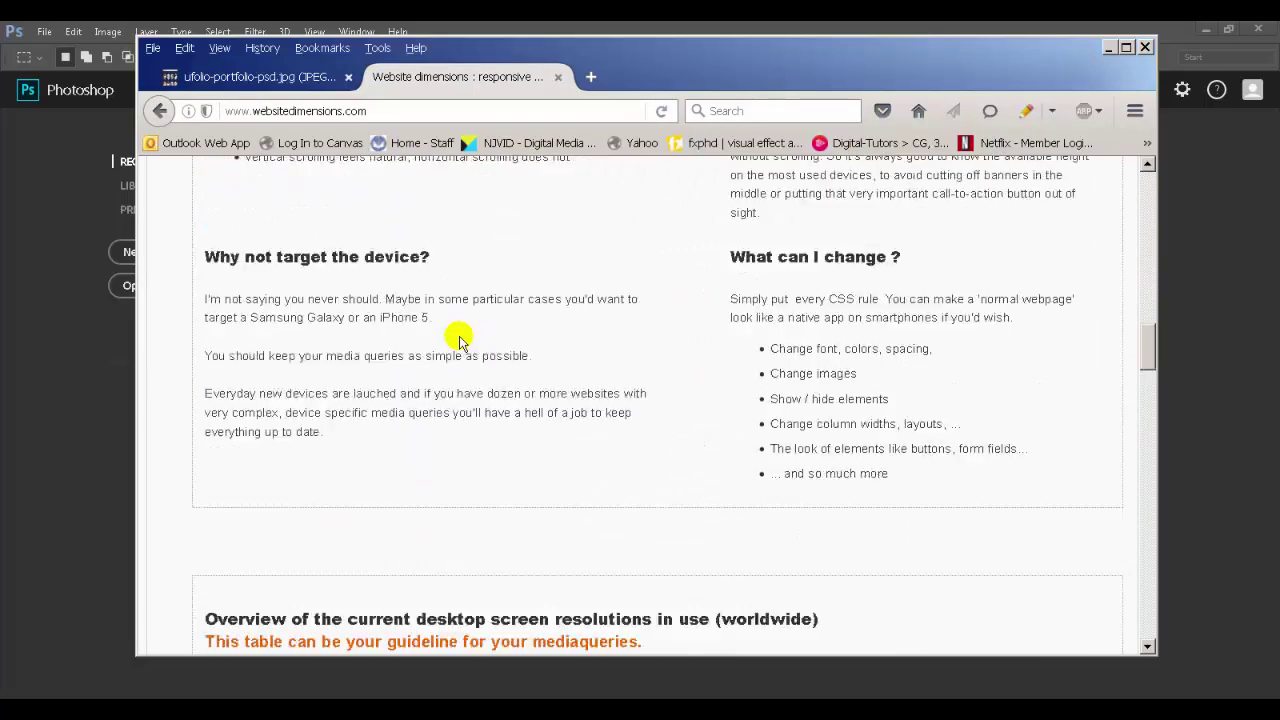
pyautogui.scroll(-5, 459, 339)
pyautogui.scroll(2, 459, 339)
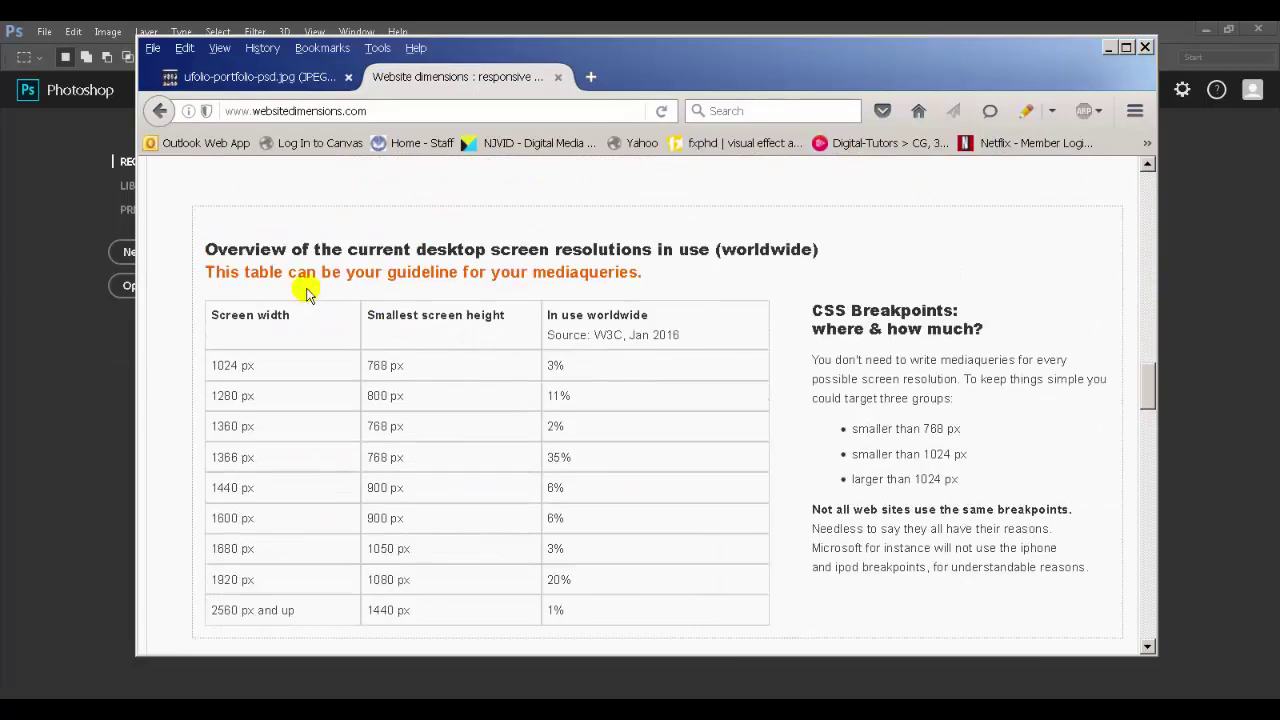
pyautogui.moveTo(246, 250); pyautogui.dragTo(796, 249)
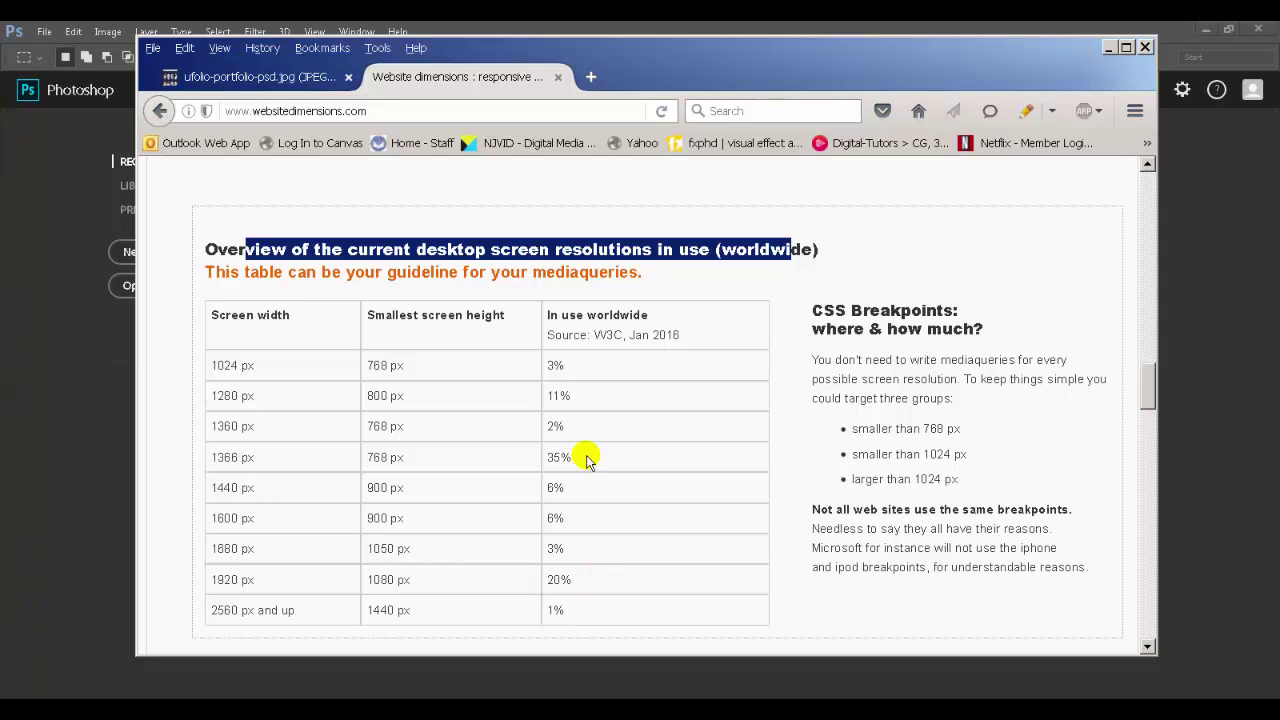
pyautogui.moveTo(586, 456); pyautogui.dragTo(213, 455)
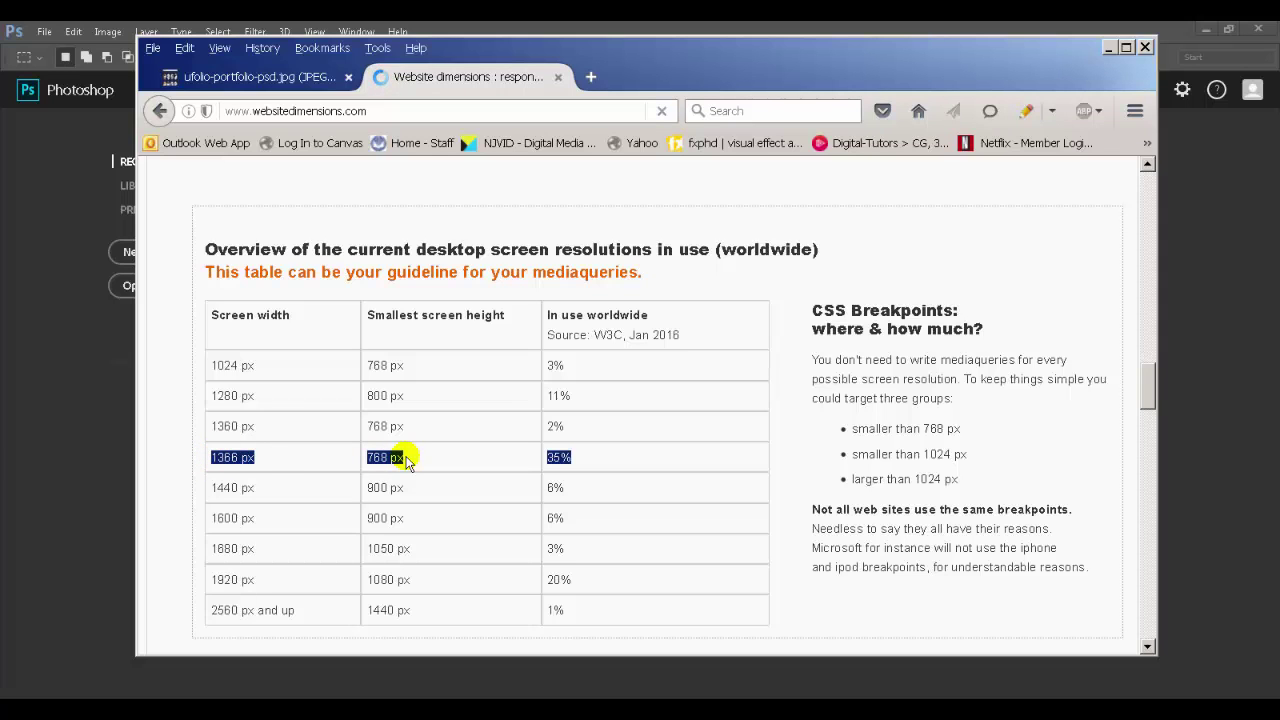
pyautogui.moveTo(250, 455); pyautogui.dragTo(214, 457)
pyautogui.moveTo(405, 455); pyautogui.dragTo(345, 458)
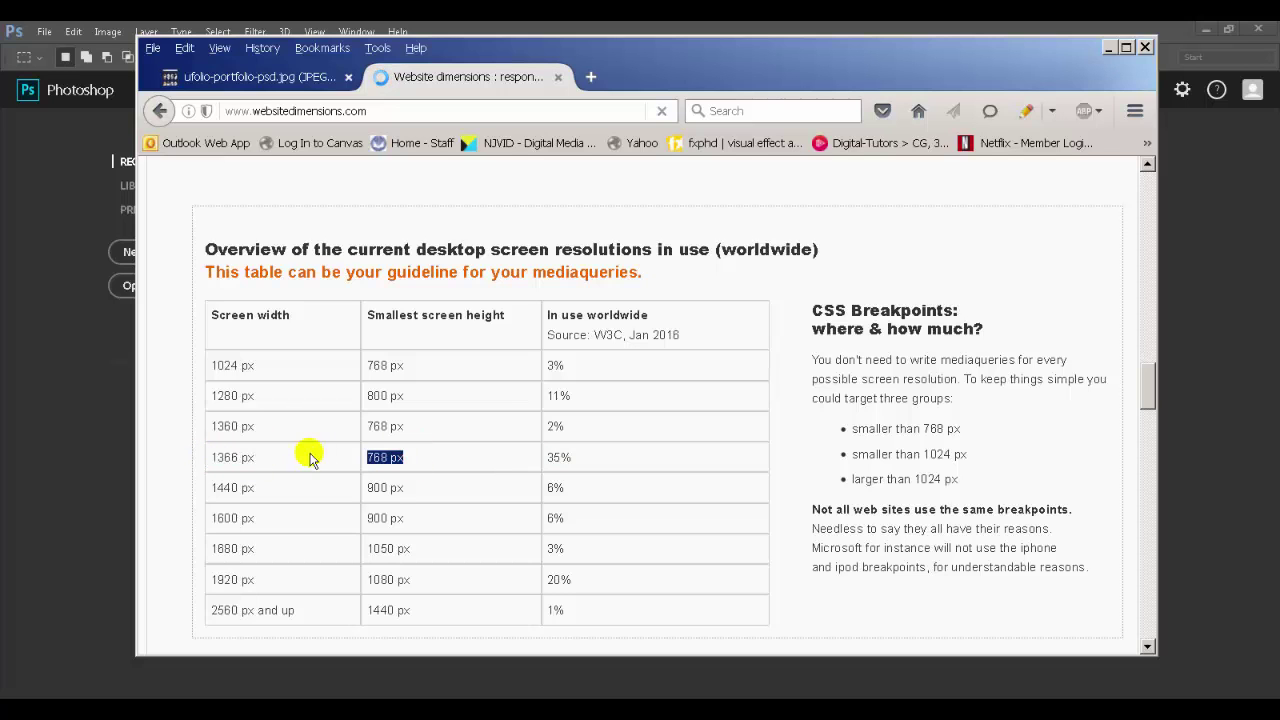
pyautogui.keyDown('ctrl'); pyautogui.click(213, 457); pyautogui.keyUp('ctrl')
pyautogui.keyDown('ctrl'); pyautogui.click(430, 460); pyautogui.keyUp('ctrl')
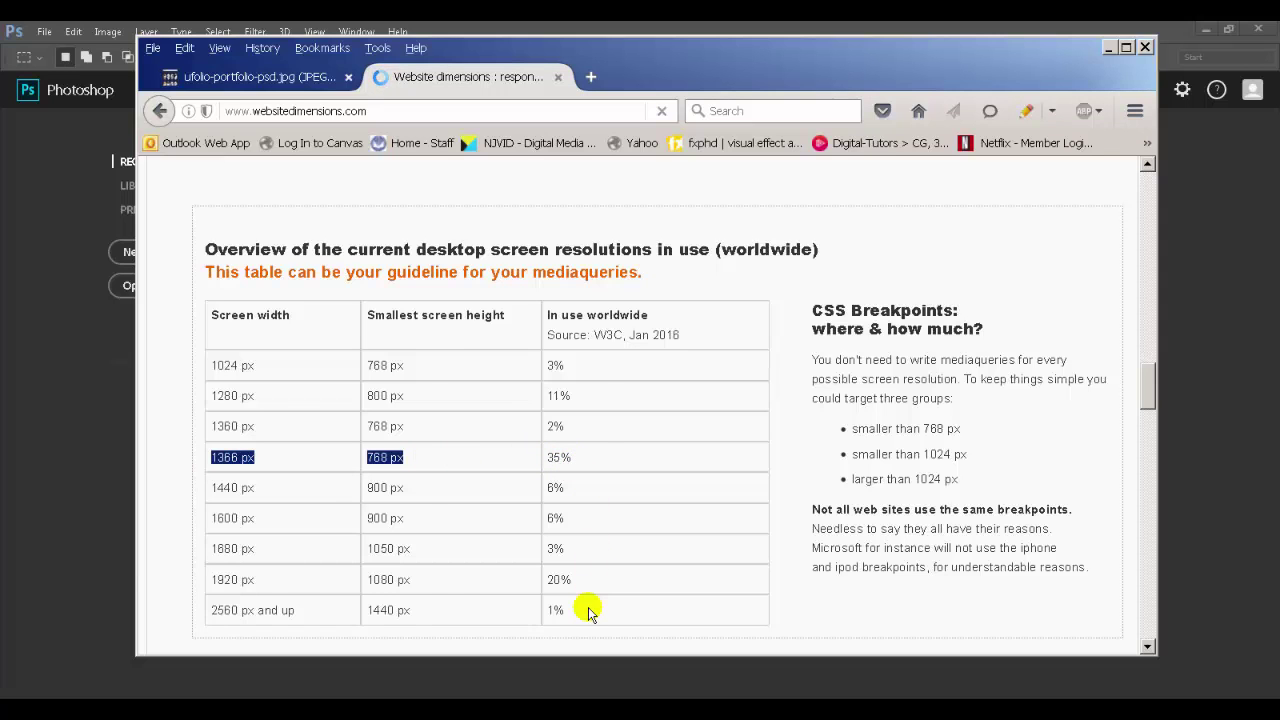
# Reselect the most-used 1366 px by 768 px row, then minimize Firefox
pyautogui.moveTo(586, 606); pyautogui.dragTo(214, 609)
pyautogui.click(438, 615)
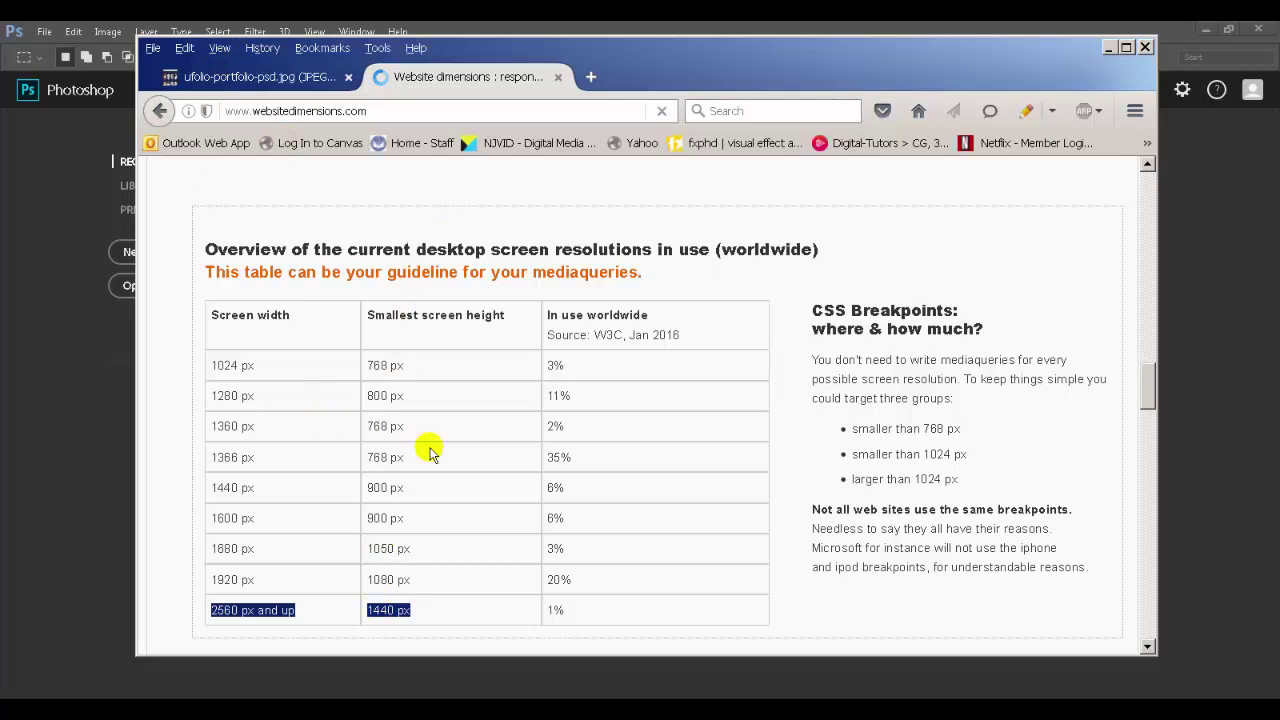
pyautogui.moveTo(451, 460); pyautogui.dragTo(208, 455)
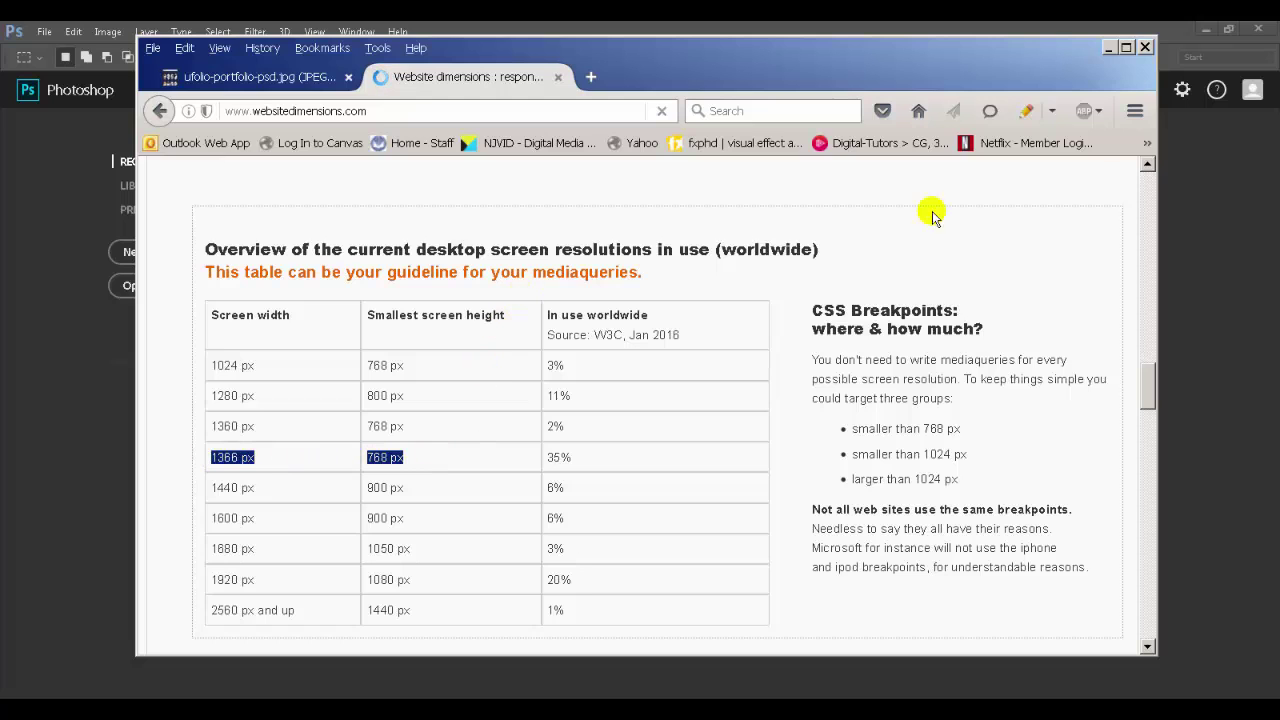
pyautogui.click(1105, 50)
# Try a width of 2480, dismiss the range warning, and enter 600 for height
pyautogui.click(622, 245)
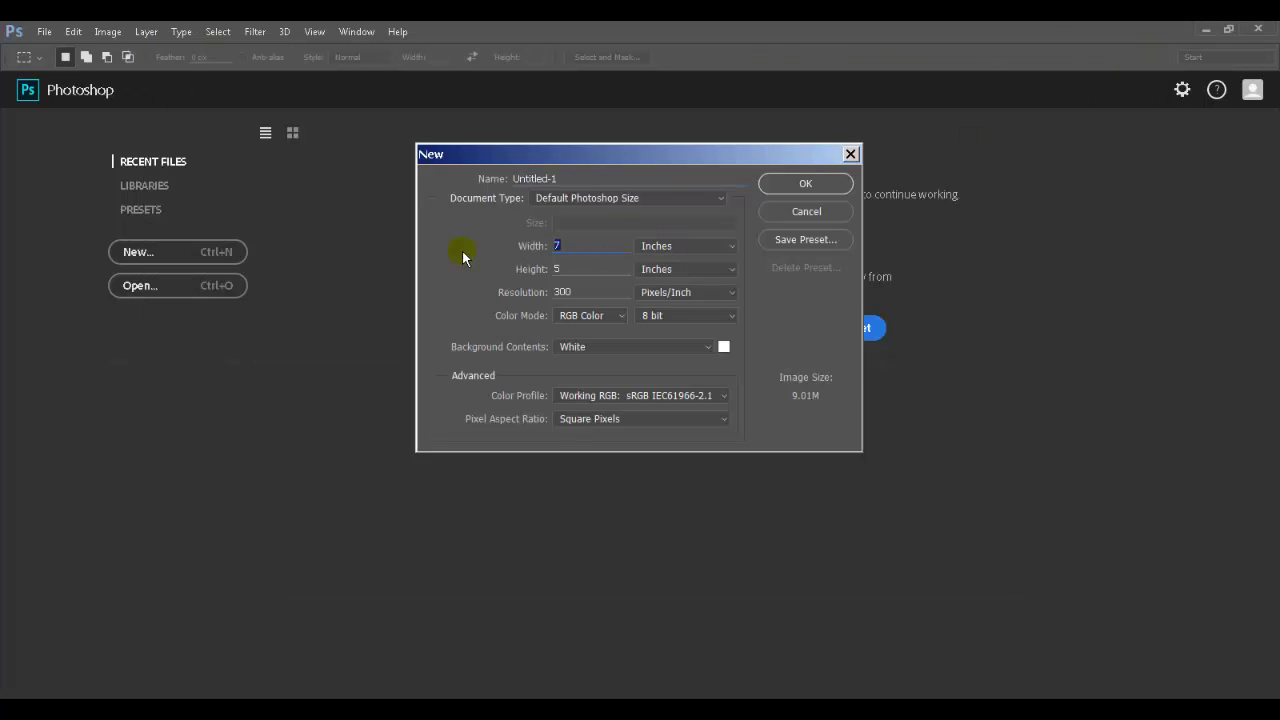
pyautogui.write('2480')
pyautogui.click(611, 266)
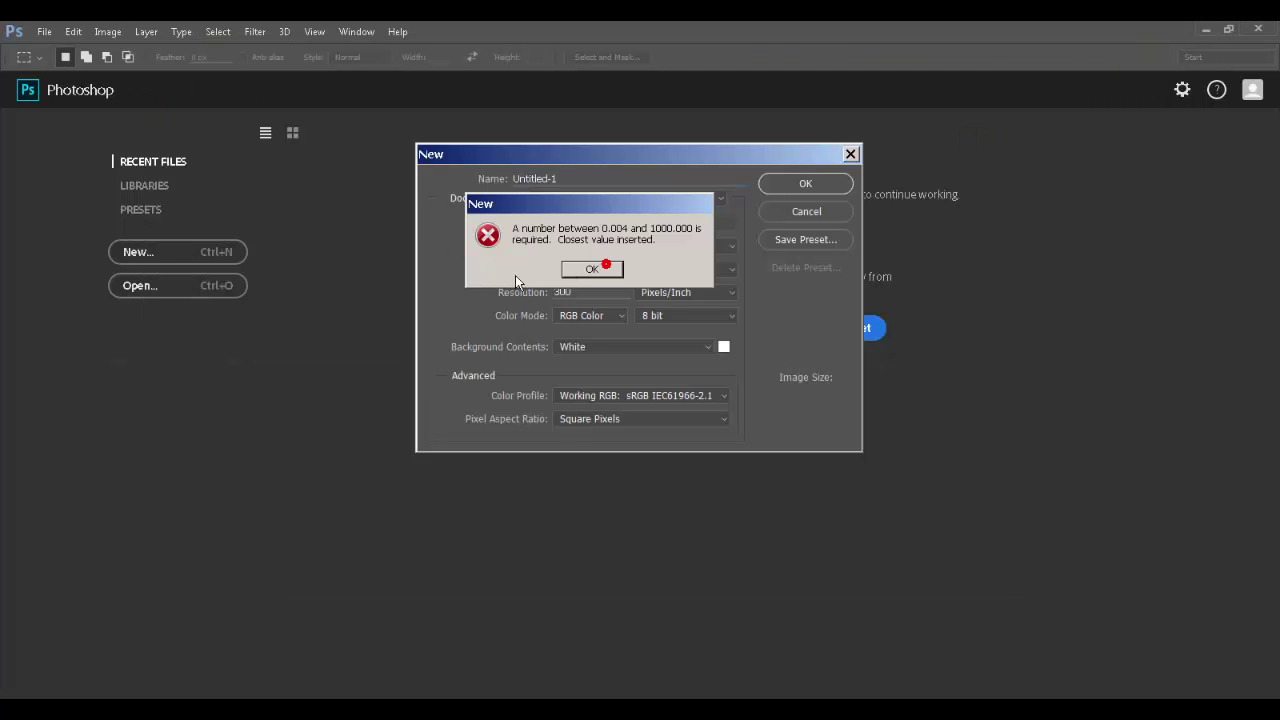
pyautogui.click(595, 270)
pyautogui.doubleClick(596, 268)
pyautogui.write('600')
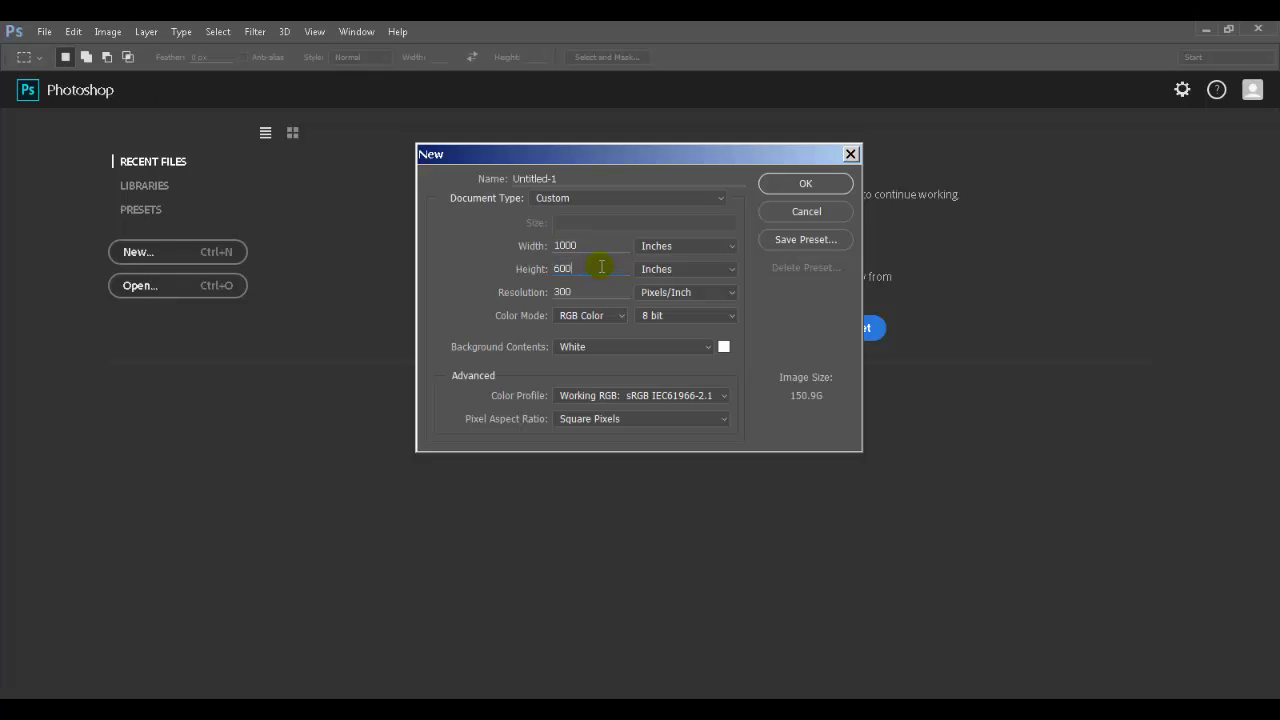
pyautogui.click(657, 270)
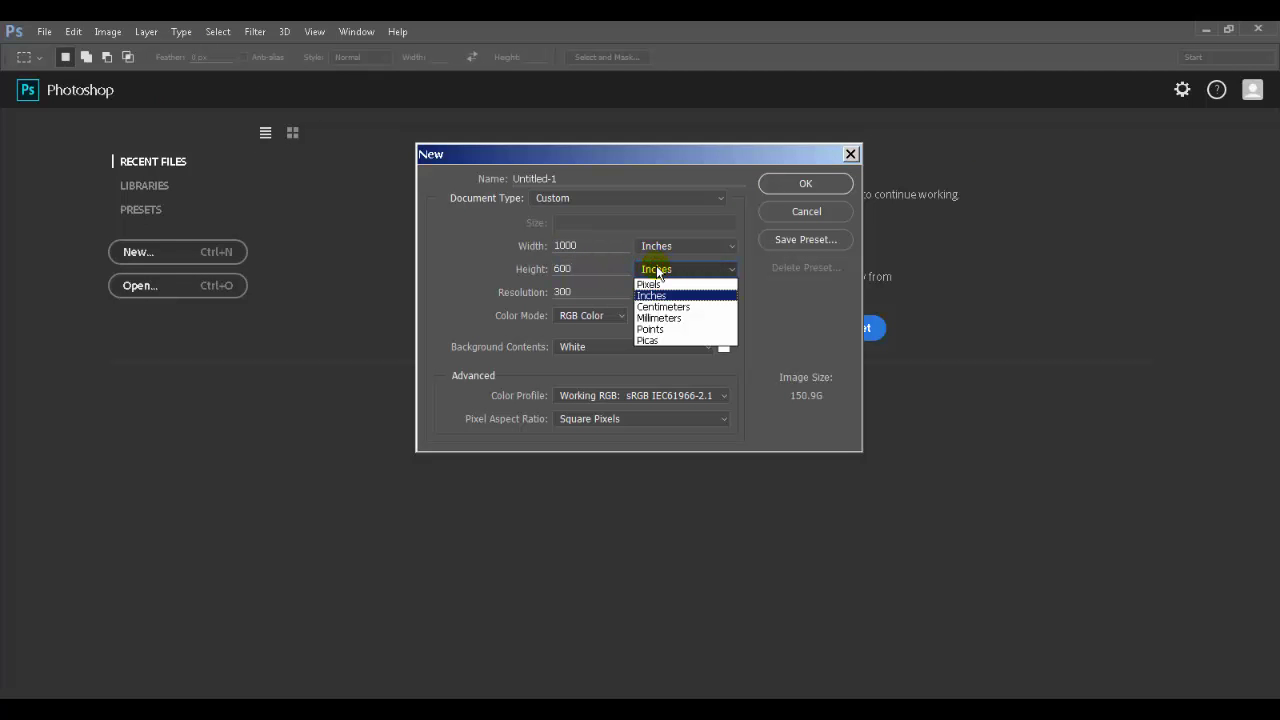
pyautogui.click(657, 272)
# Switch units to Pixels and set width 1200 and height 600
pyautogui.doubleClick(603, 245)
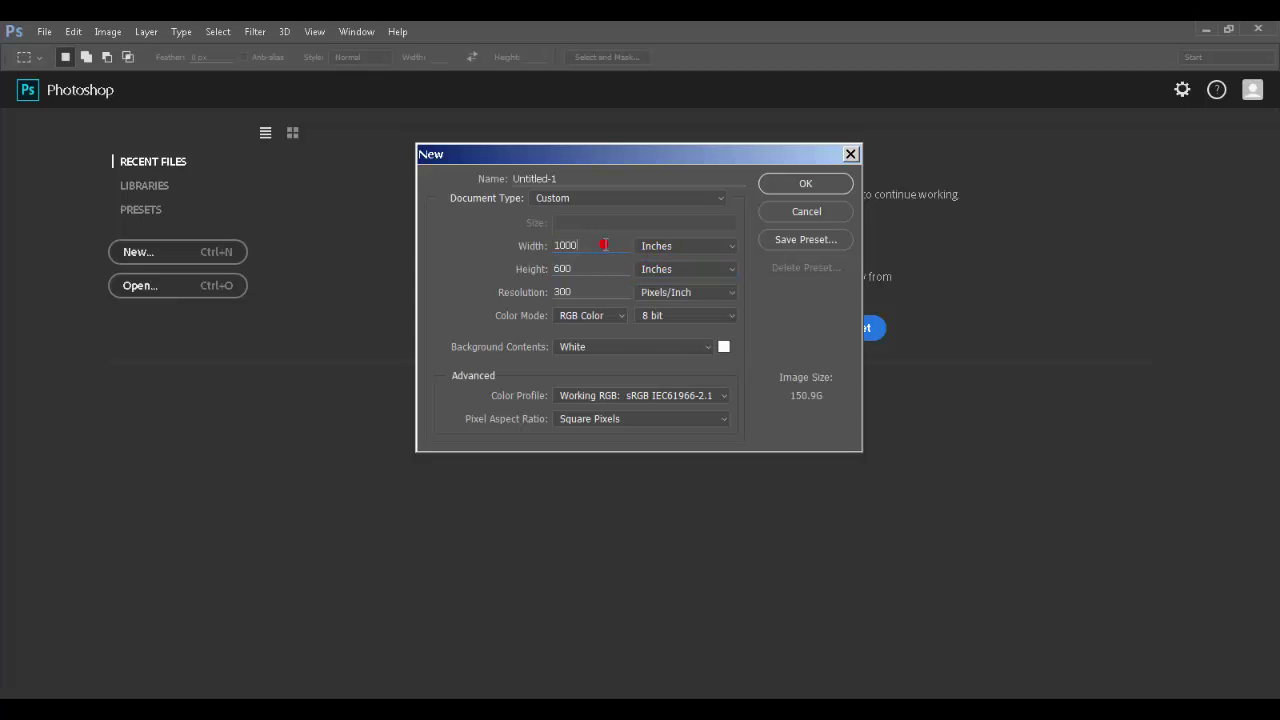
pyautogui.click(657, 248)
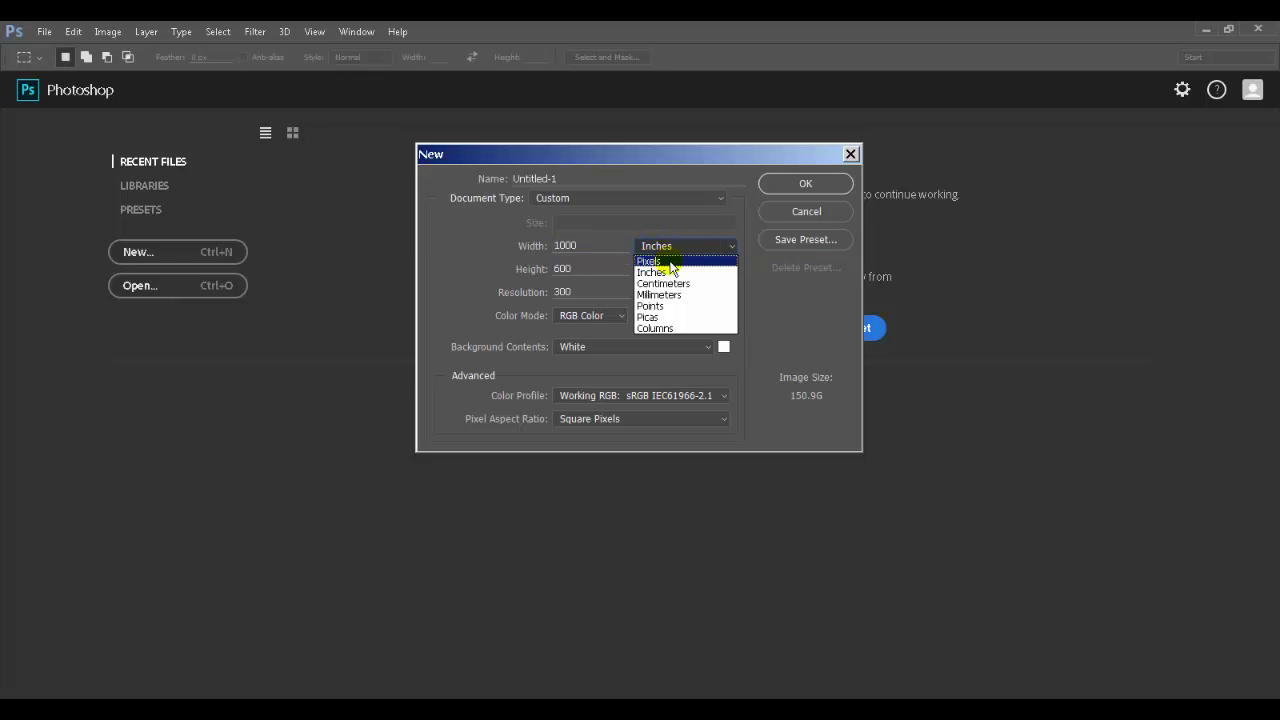
pyautogui.click(668, 261)
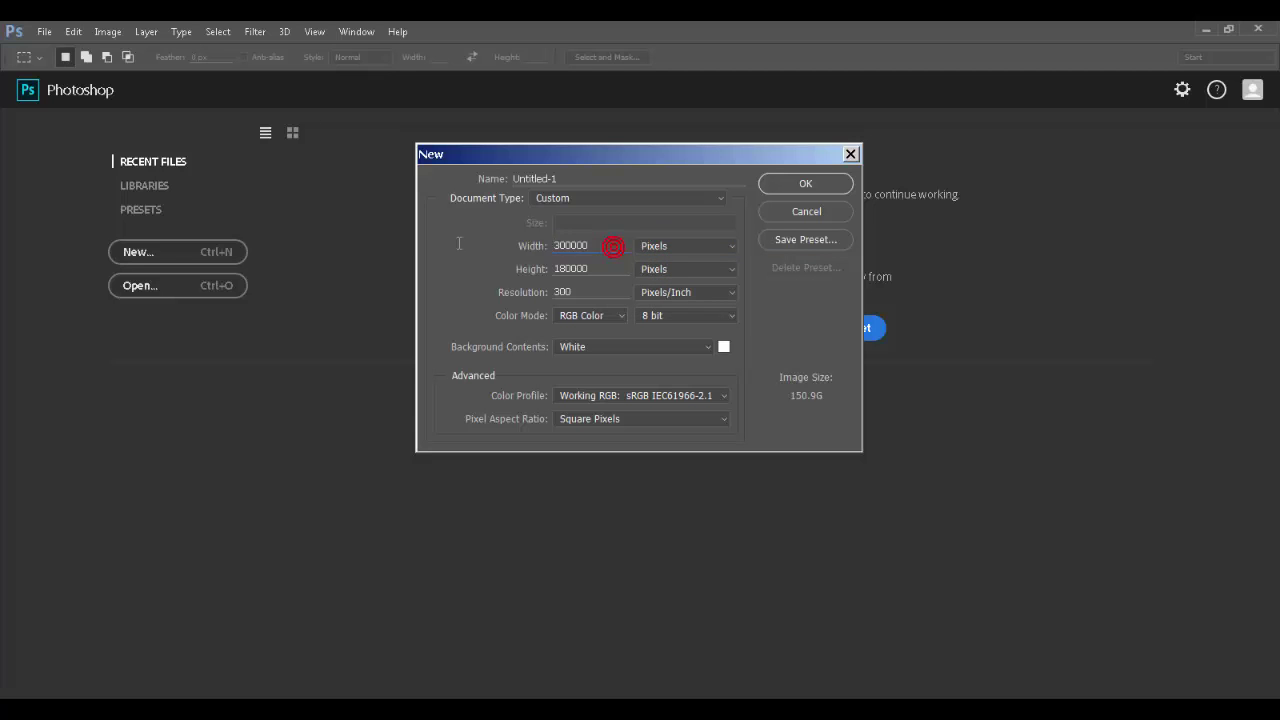
pyautogui.moveTo(609, 246); pyautogui.dragTo(466, 246)
pyautogui.write('1200')
pyautogui.press('Tab')
pyautogui.write('600')
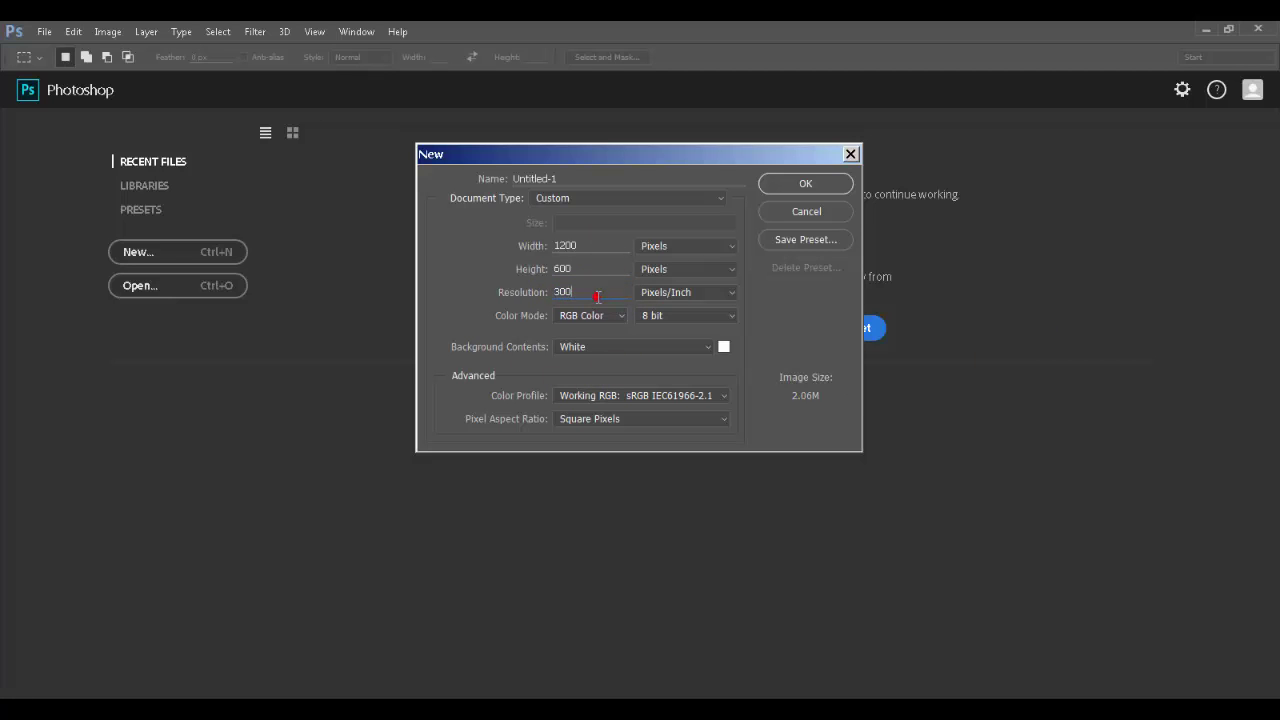
# Keep resolution 300, 8 bit depth, RGB Color mode and a White background
pyautogui.click(533, 288)
pyautogui.click(586, 290)
pyautogui.click(655, 316)
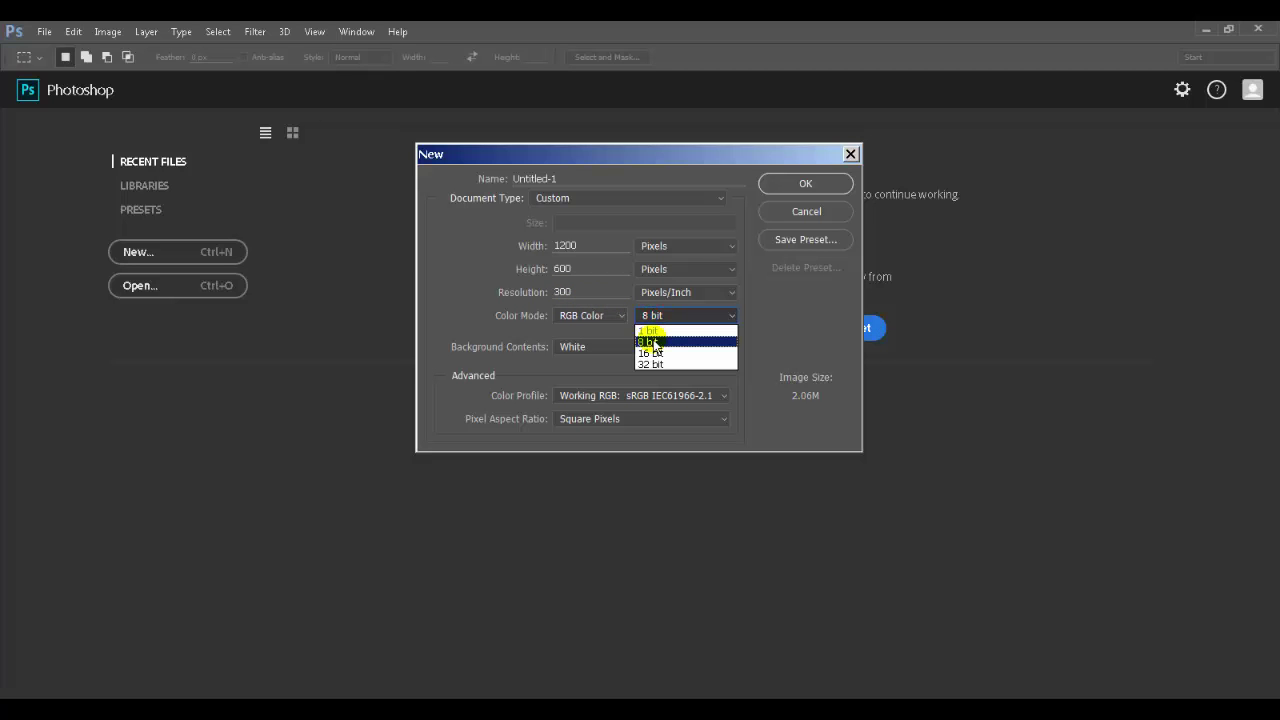
pyautogui.click(652, 343)
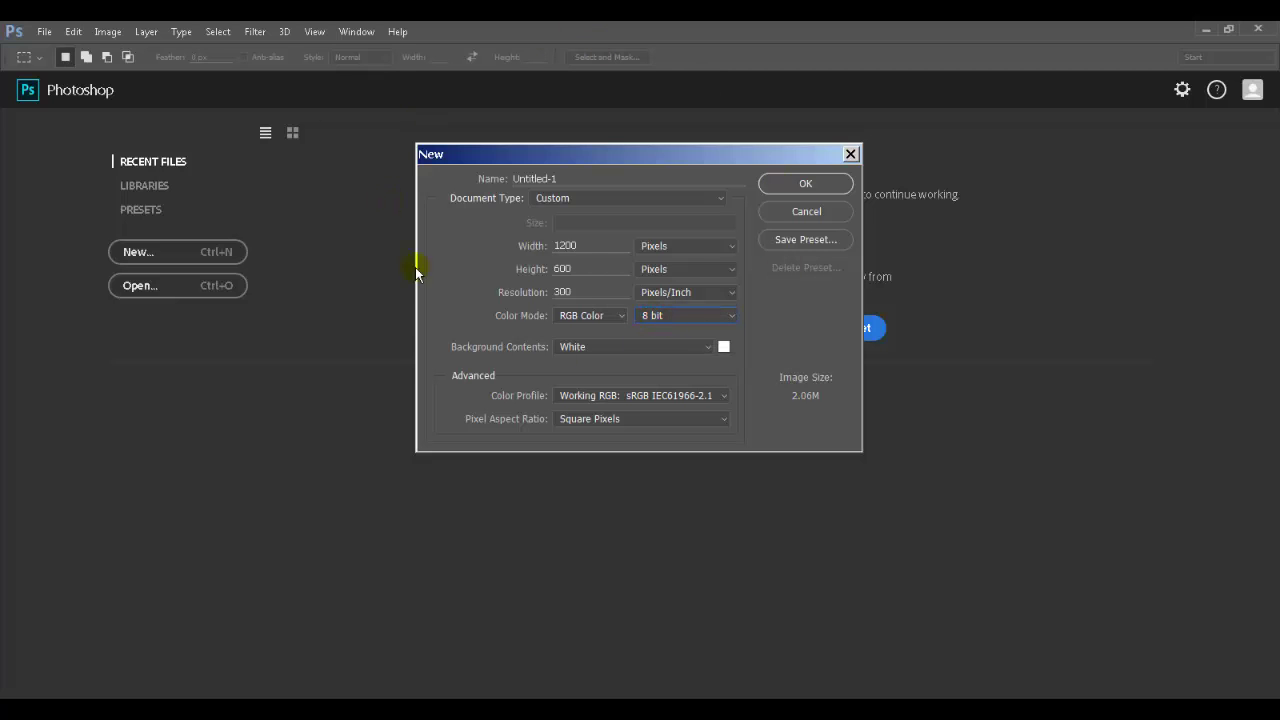
pyautogui.click(582, 315)
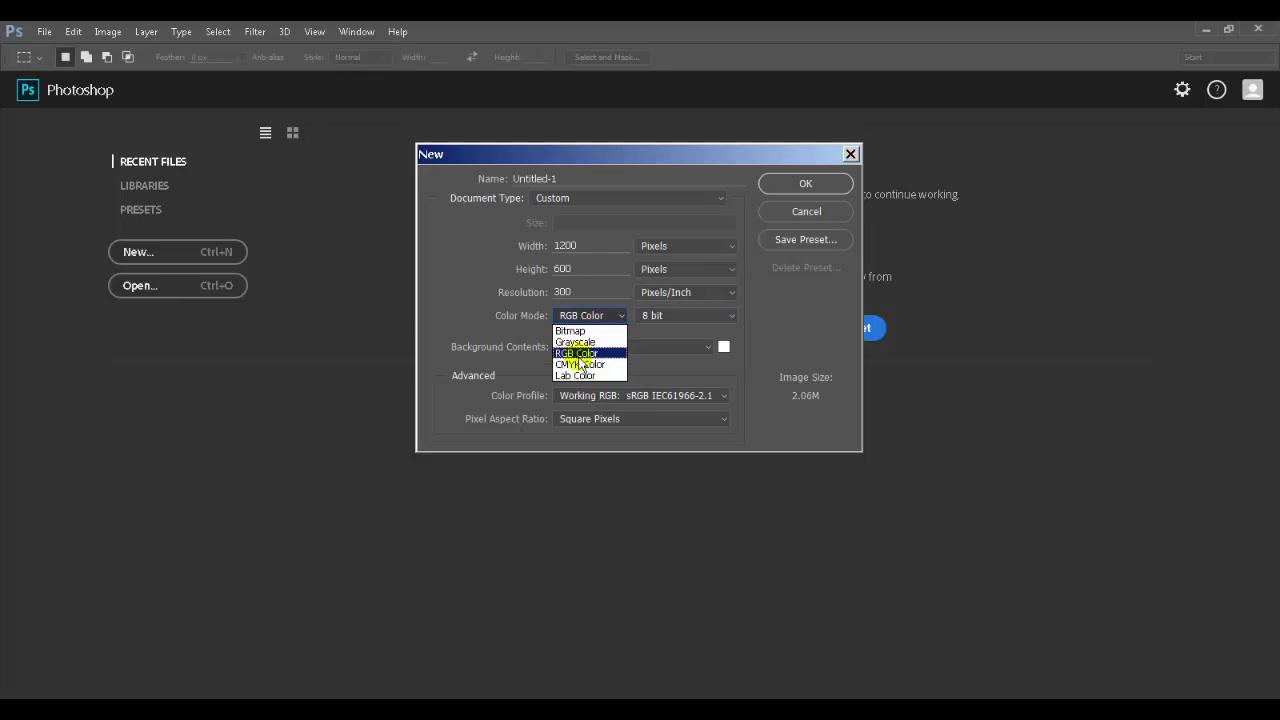
pyautogui.click(578, 354)
pyautogui.click(612, 347)
pyautogui.click(614, 349)
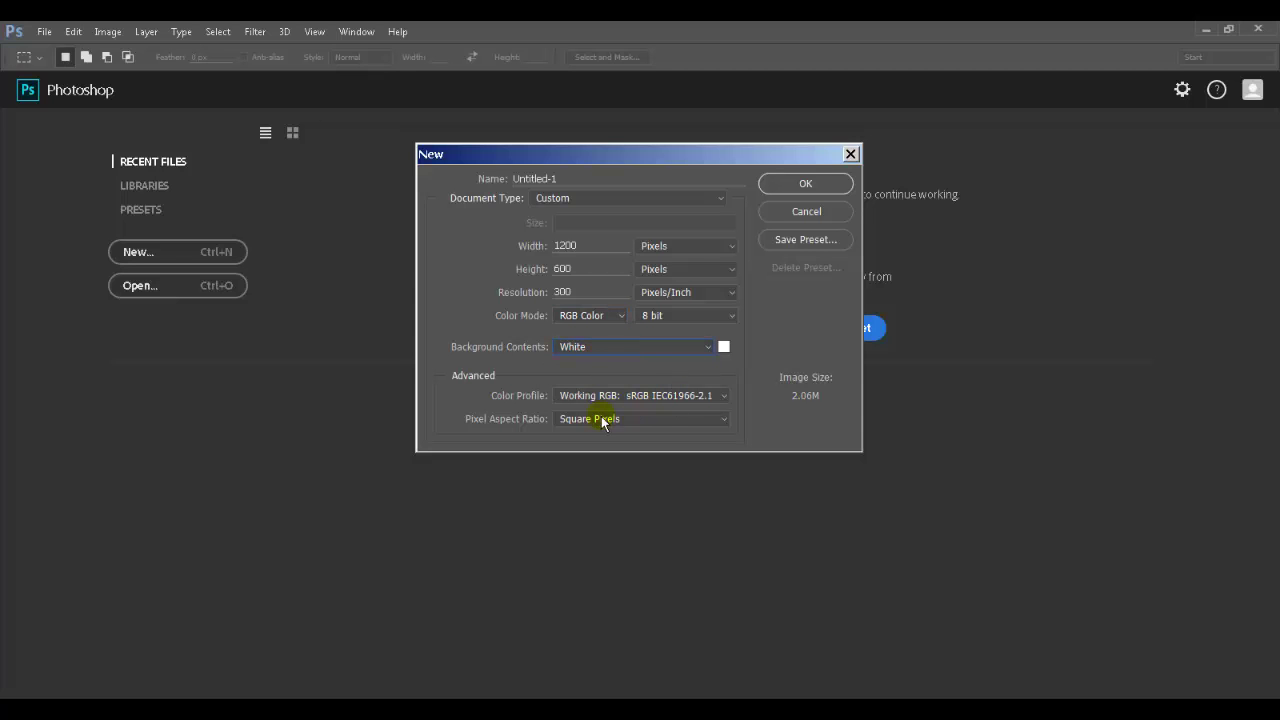
# Check the width, height and resolution values, then name the document Sarcona_WebAssets
pyautogui.doubleClick(575, 246)
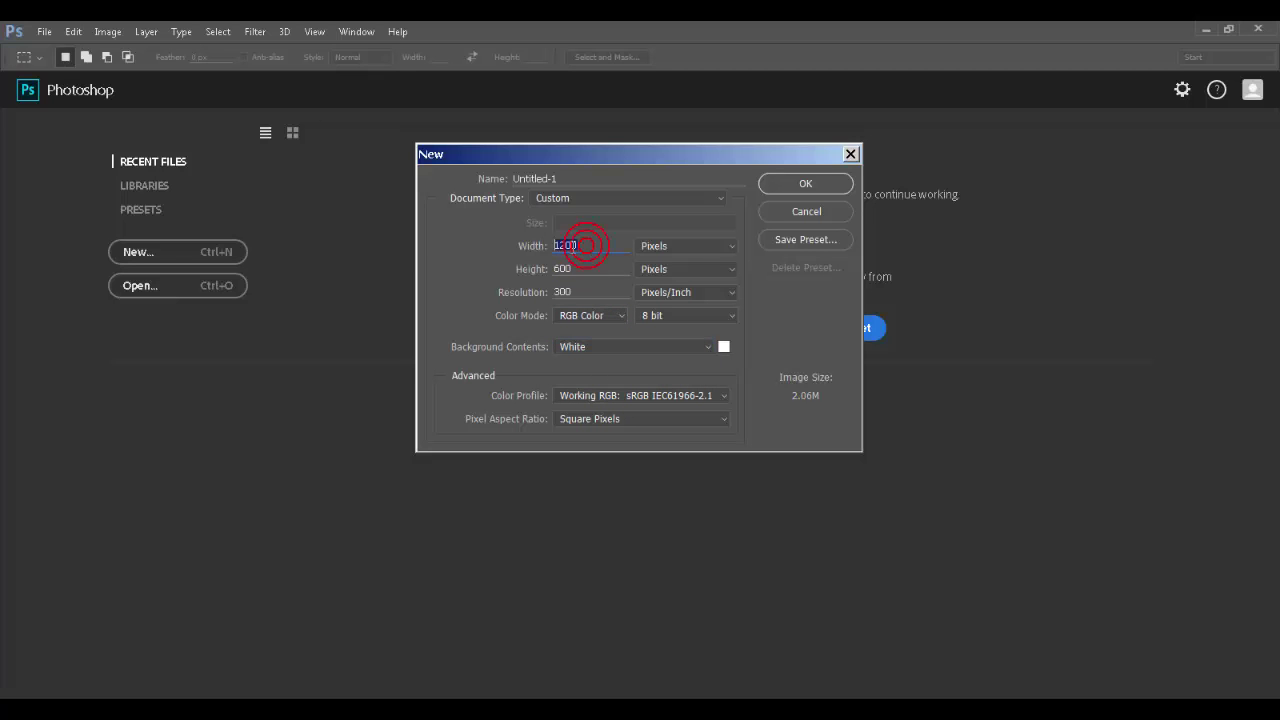
pyautogui.doubleClick(580, 268)
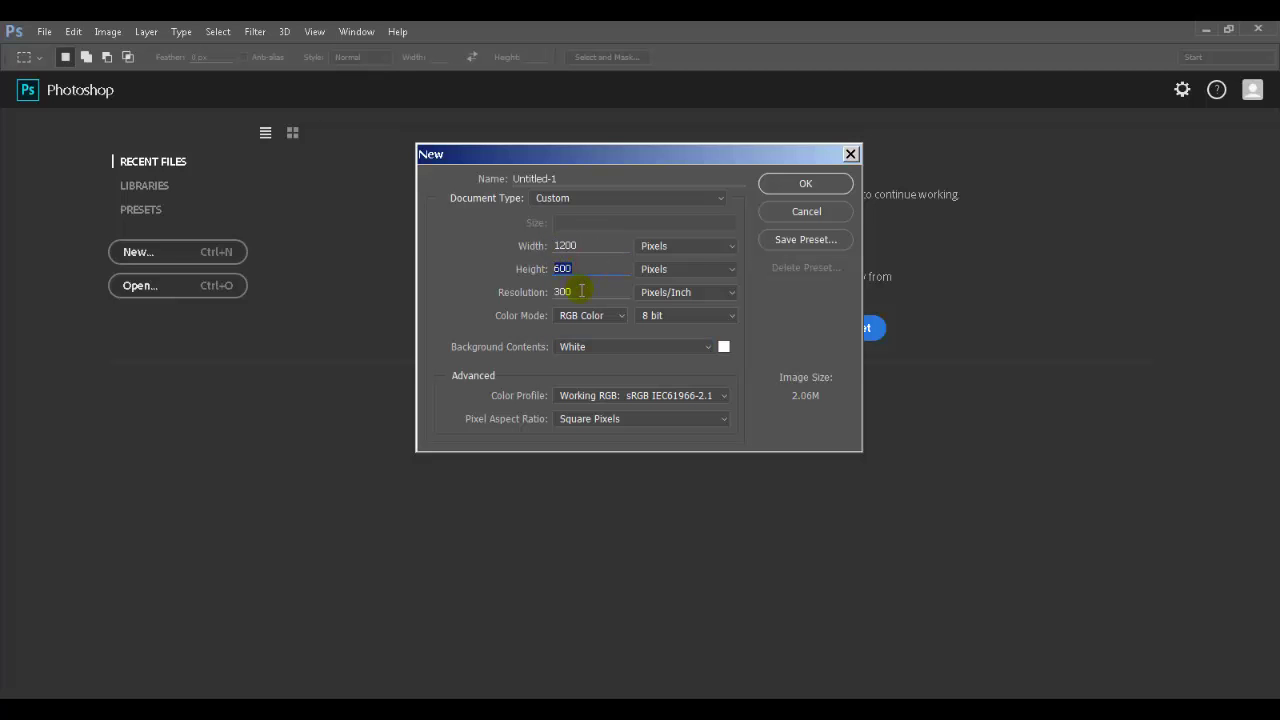
pyautogui.doubleClick(575, 291)
pyautogui.doubleClick(564, 178)
pyautogui.write('Sarcona_WebAssets')
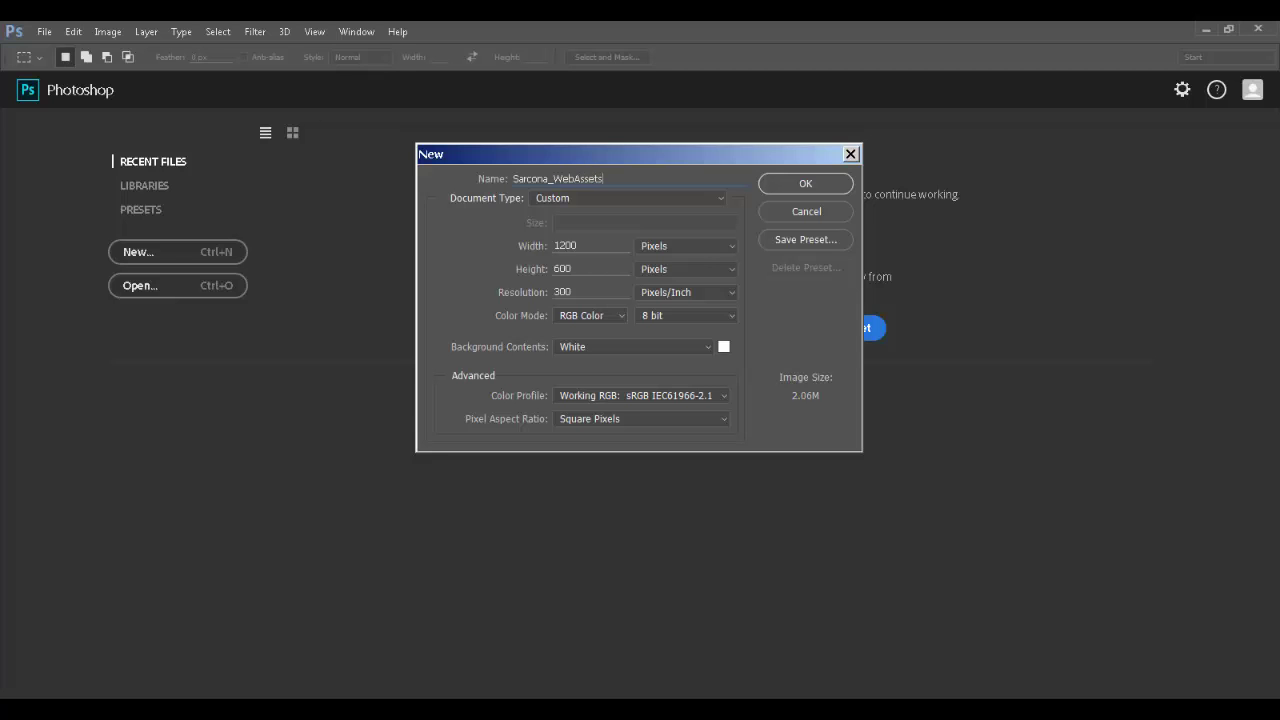
# Create the Sarcona_WebAssets document, fit it in the window, and close the Info panel and leftover dock
pyautogui.click(814, 184)
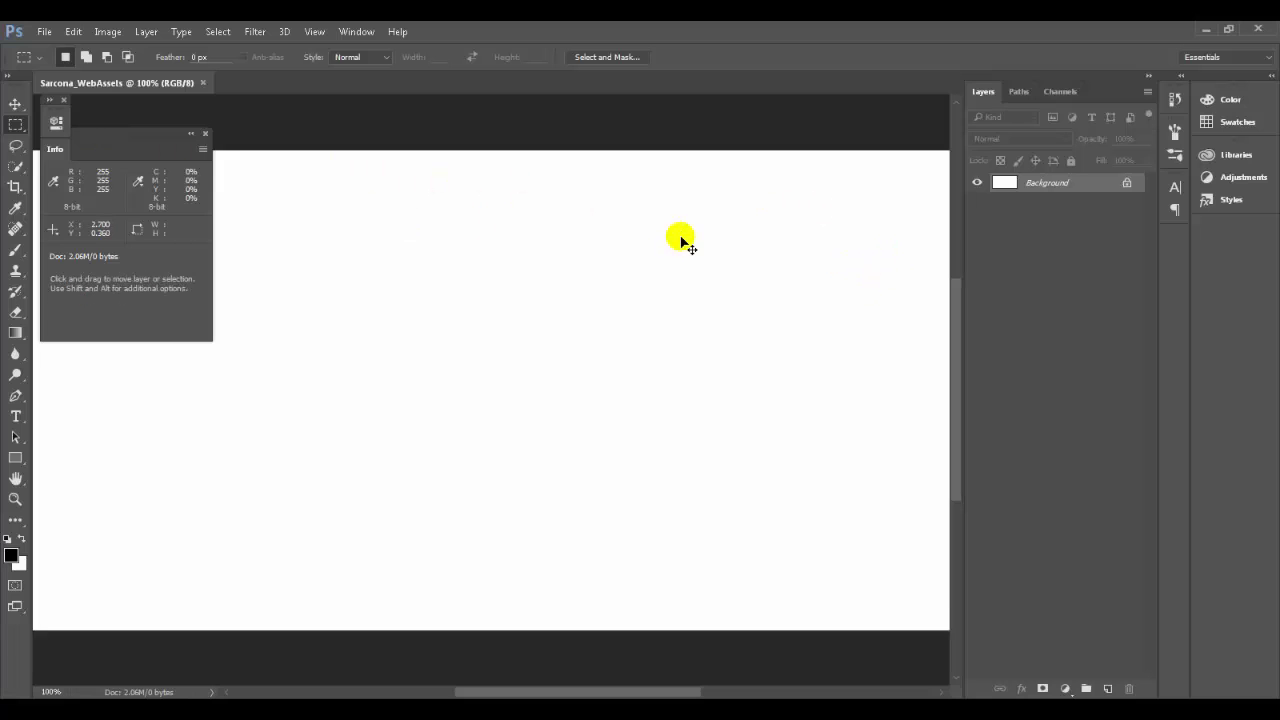
pyautogui.hotkey('ctrl', '-')
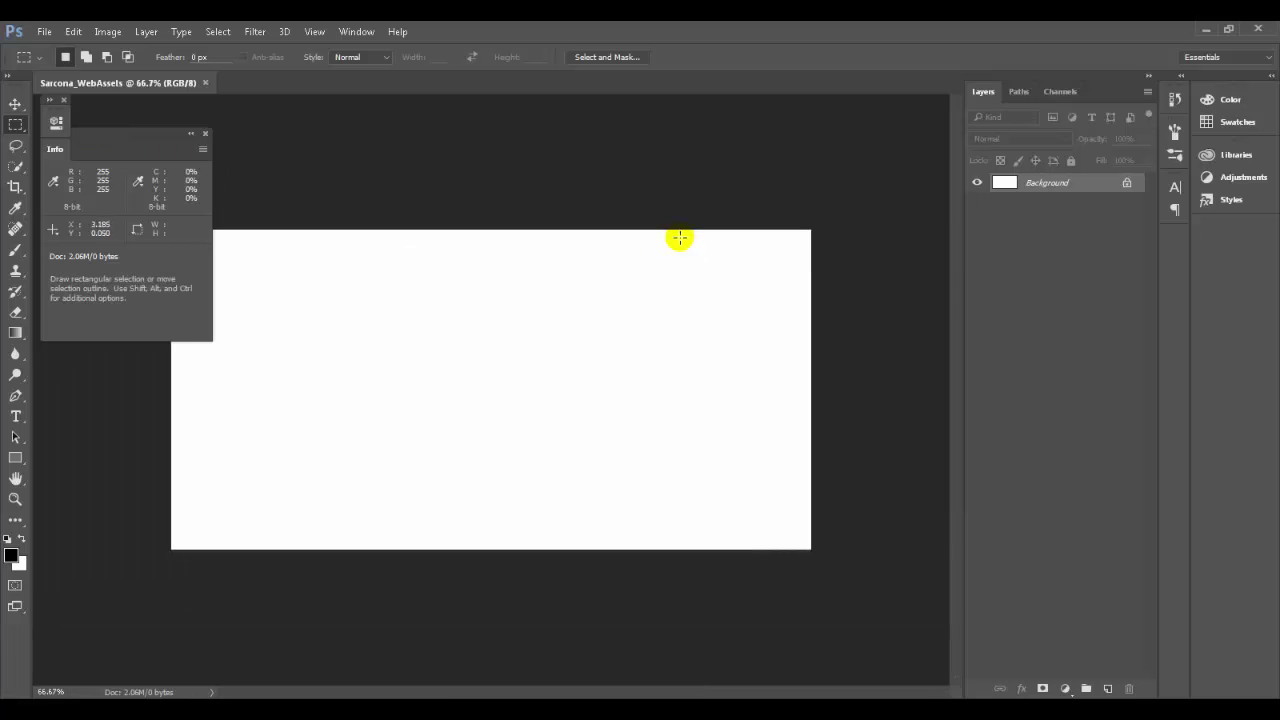
pyautogui.click(205, 134)
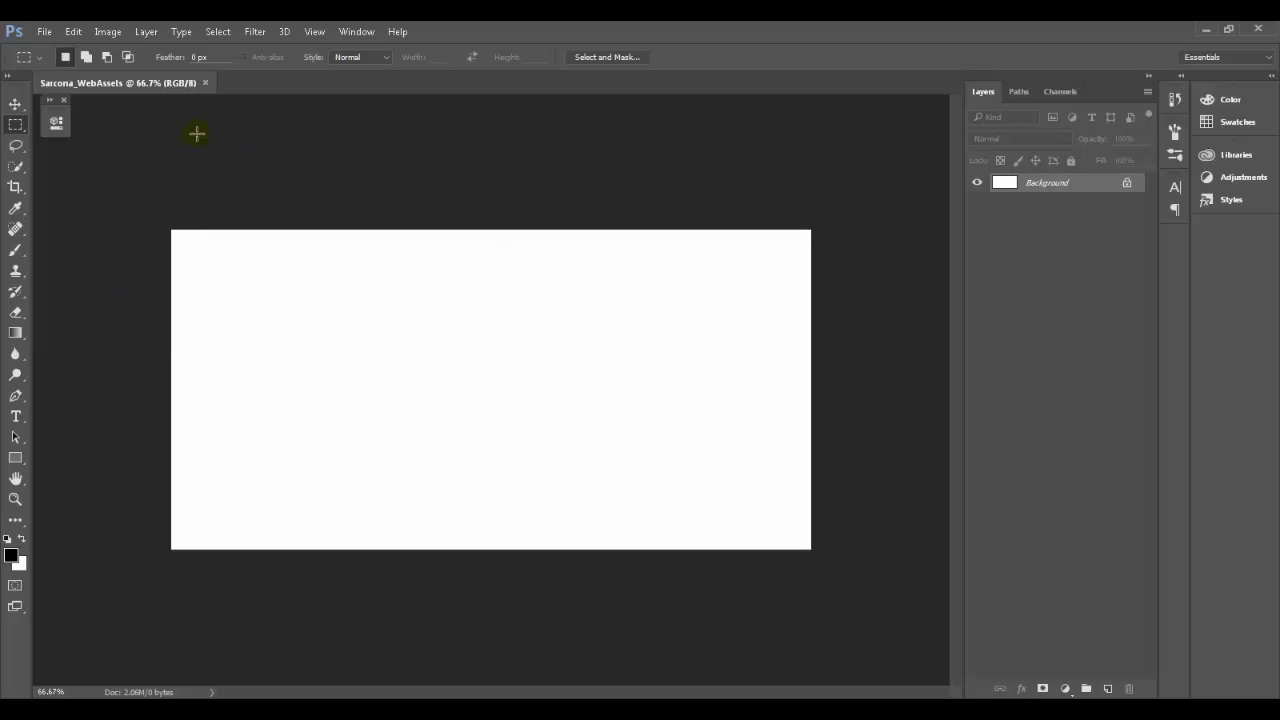
pyautogui.click(65, 101)
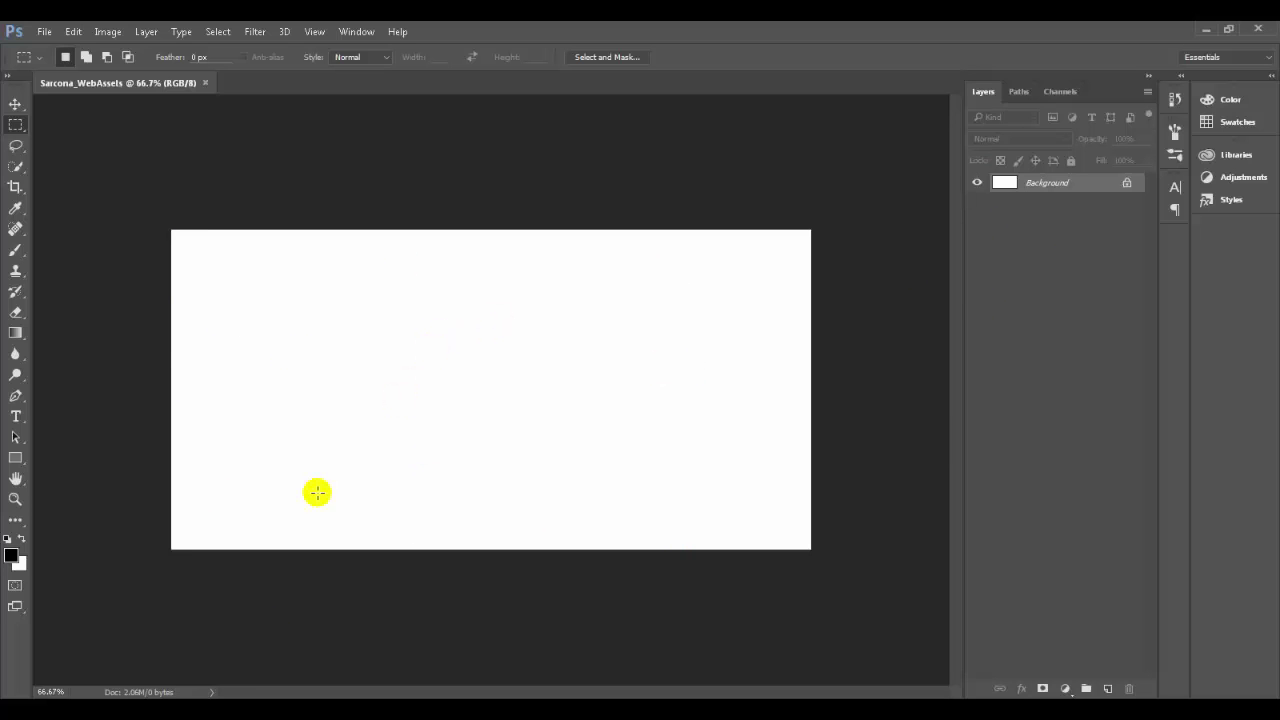
pyautogui.hotkey('alt', 'Tab')
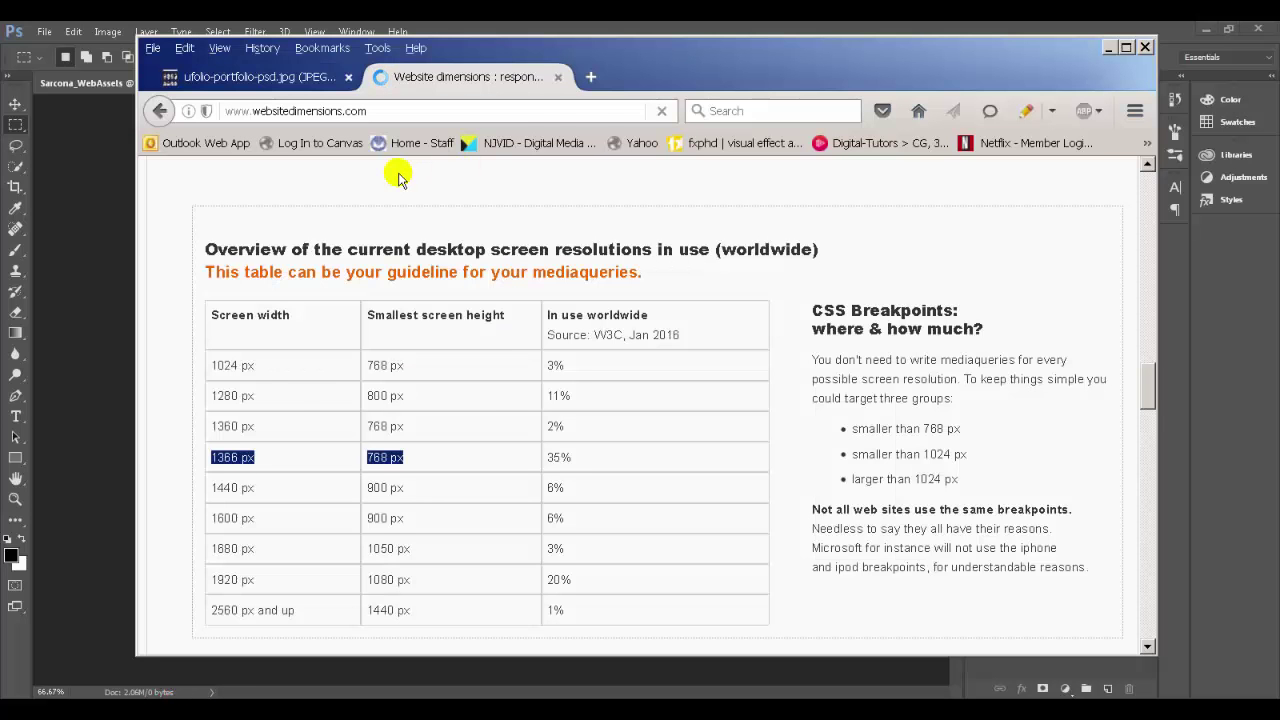
# Close the websitedimensions.com tab, review the ufolio portfolio image, and minimize Firefox
pyautogui.hotkey('ctrl', 'w')
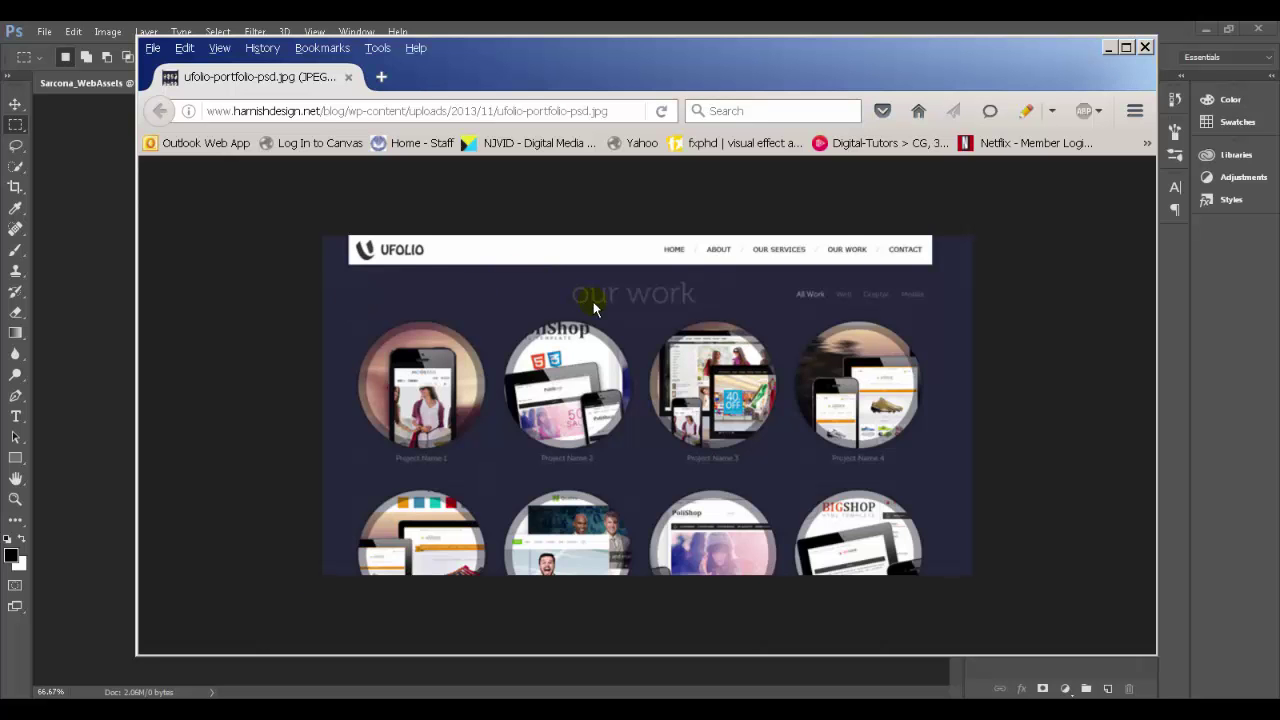
pyautogui.scroll(7, 593, 305)
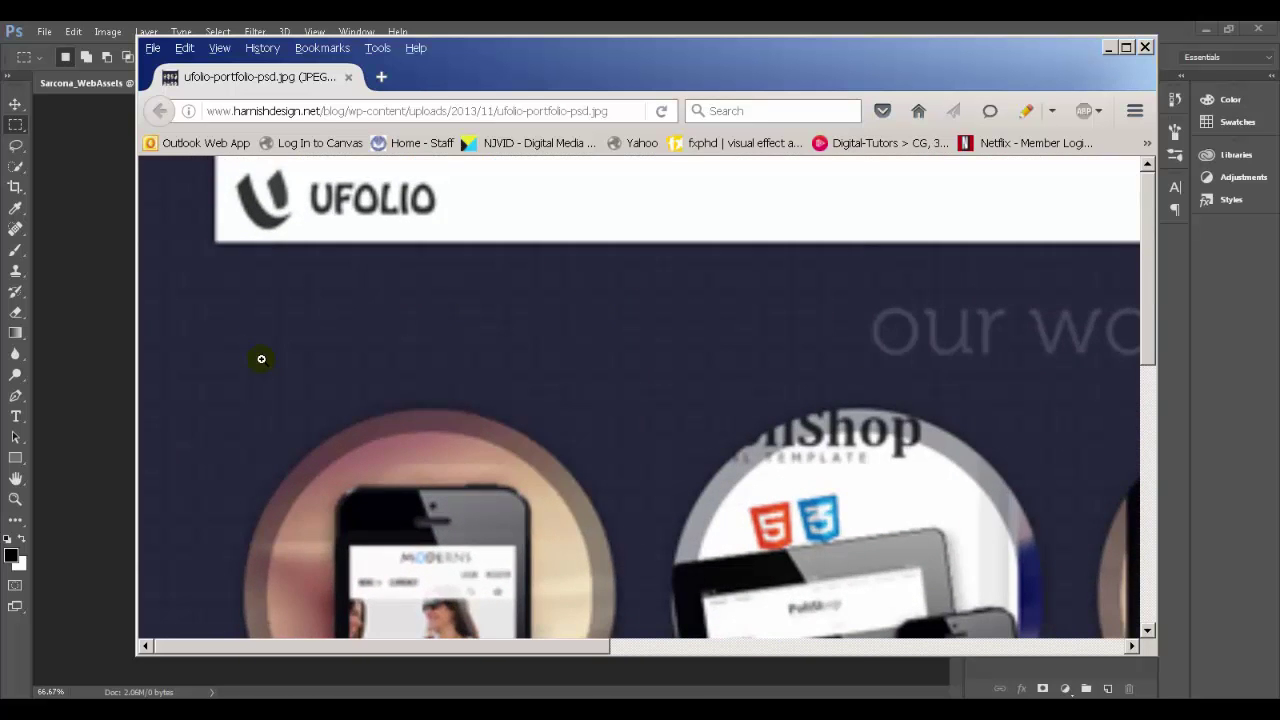
pyautogui.scroll(-7, 261, 358)
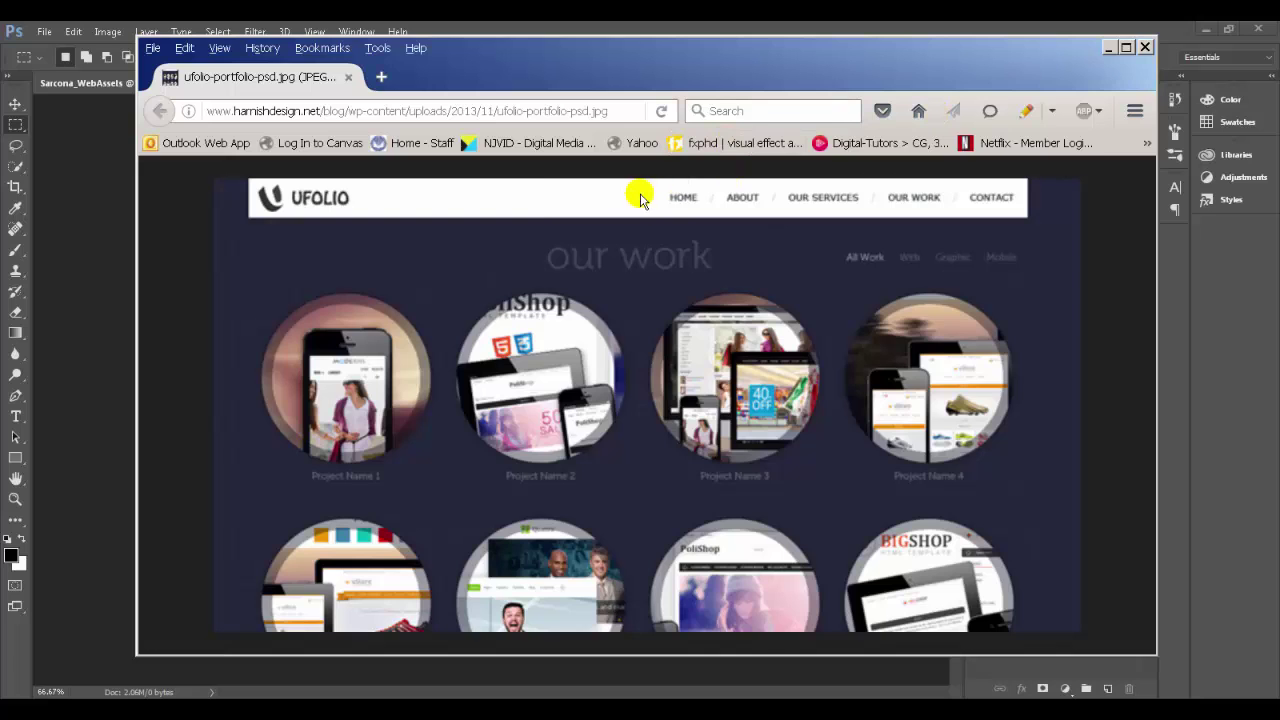
pyautogui.click(1112, 50)
pyautogui.click(1110, 48)
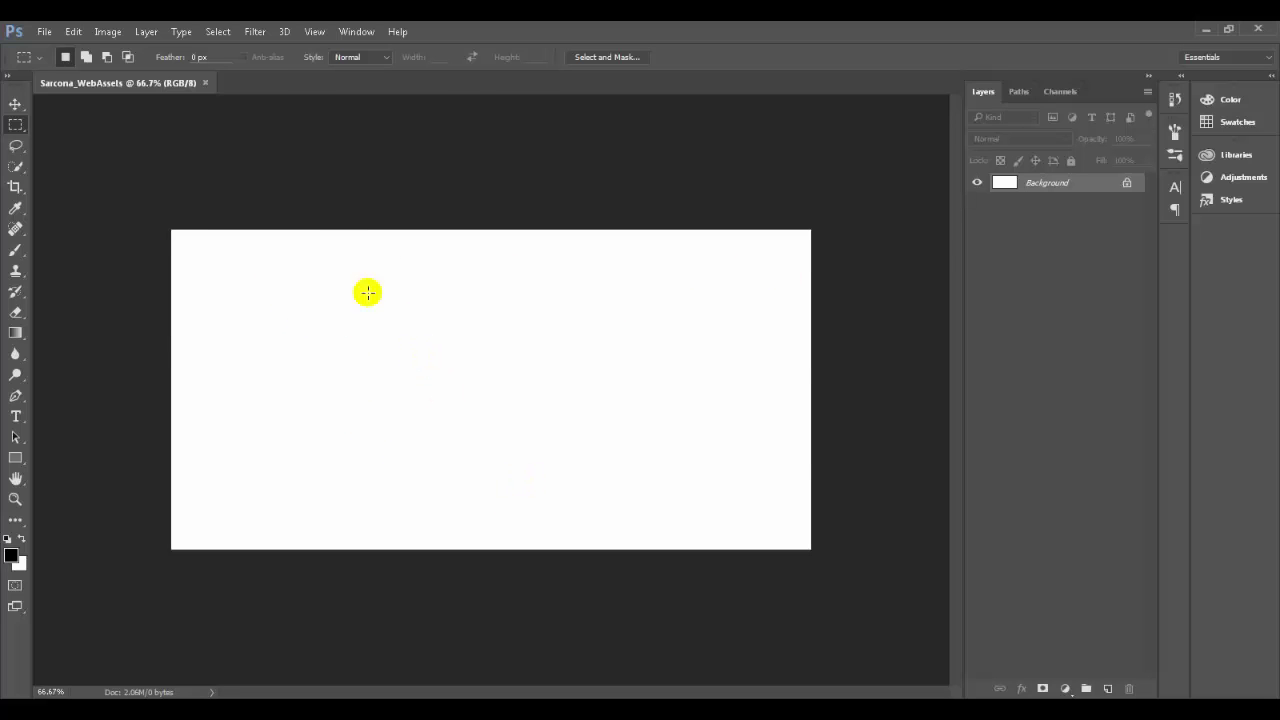
# Turn on rulers for the Sarcona_WebAssets canvas and view it at 100%
pyautogui.click(314, 31)
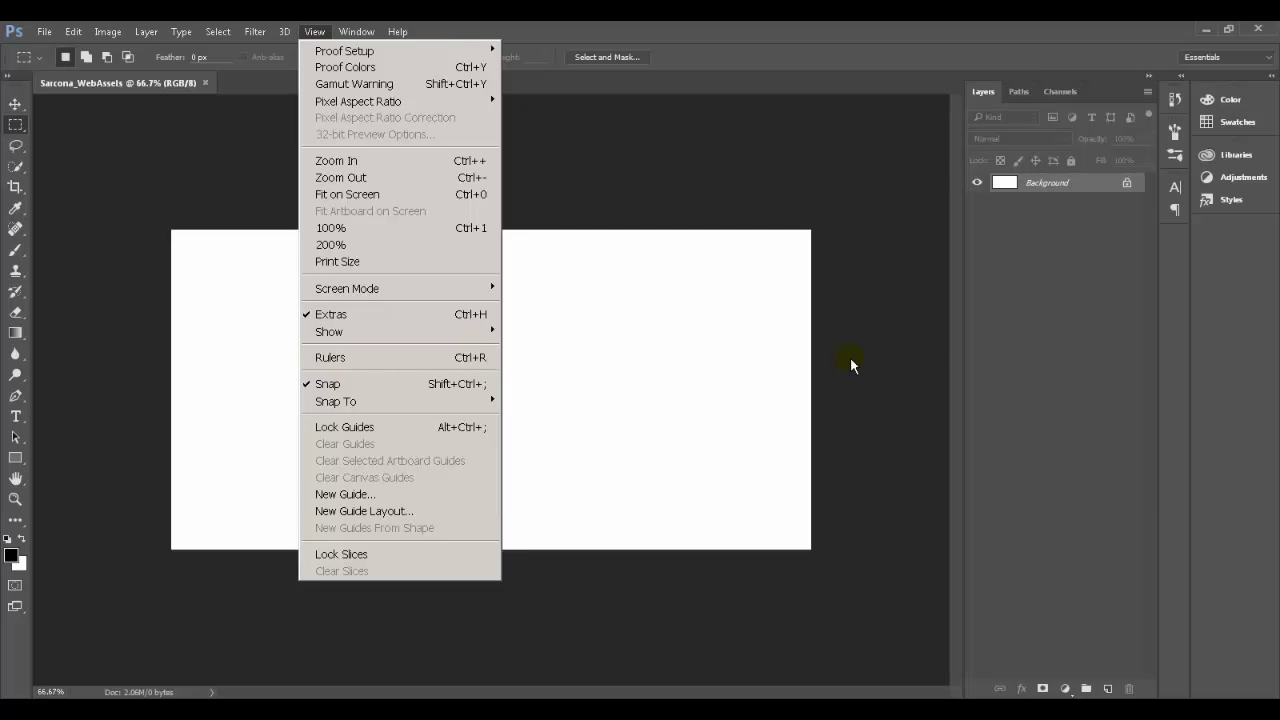
pyautogui.click(895, 344)
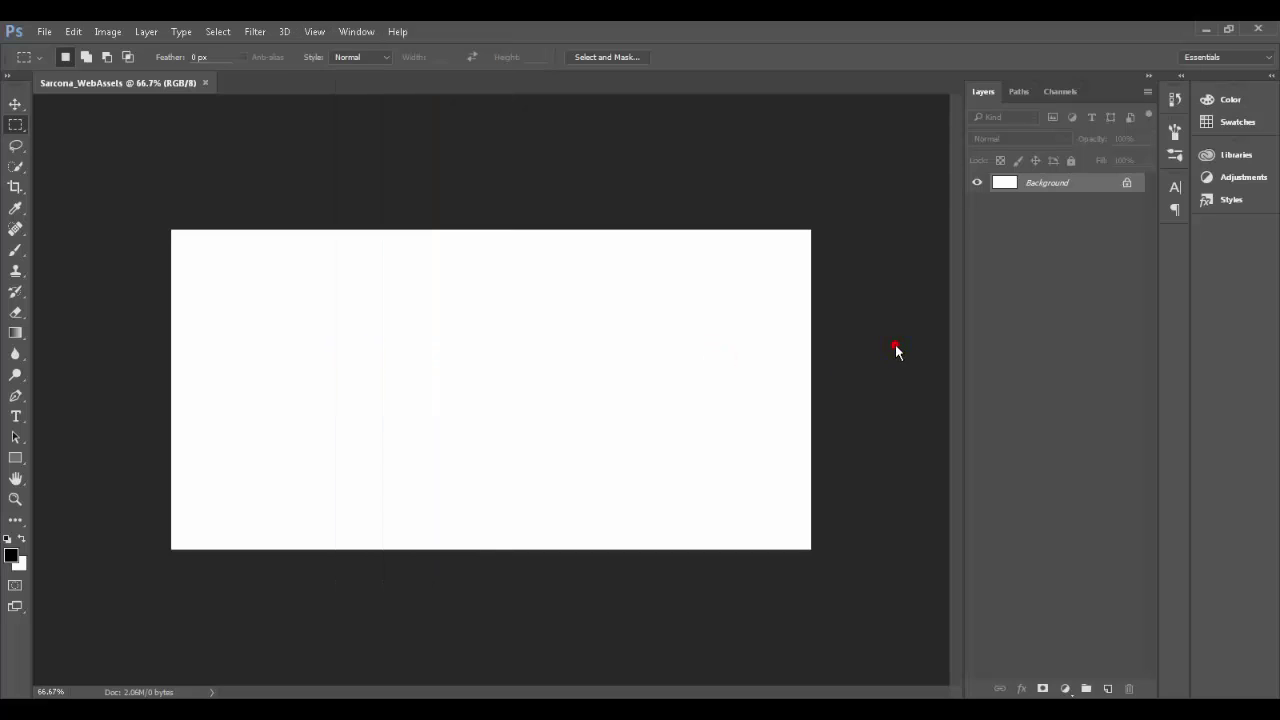
pyautogui.hotkey('ctrl', 'r')
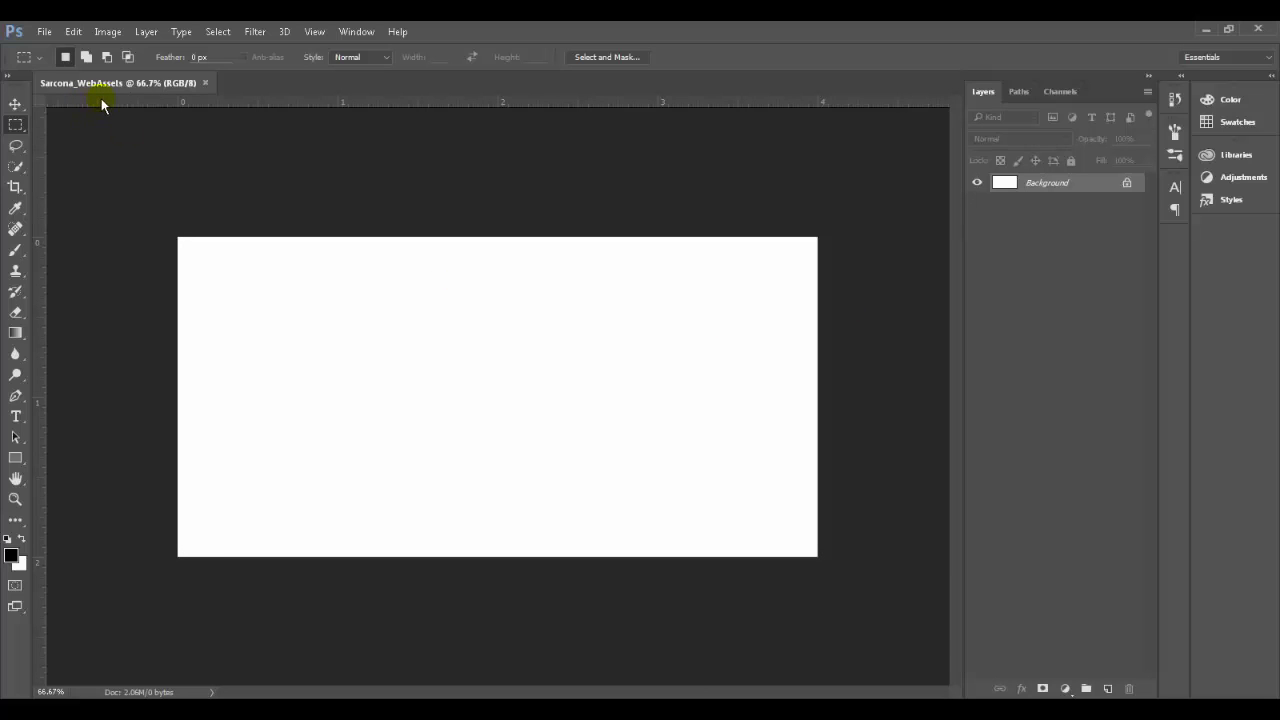
pyautogui.hotkey('ctrl', '1')
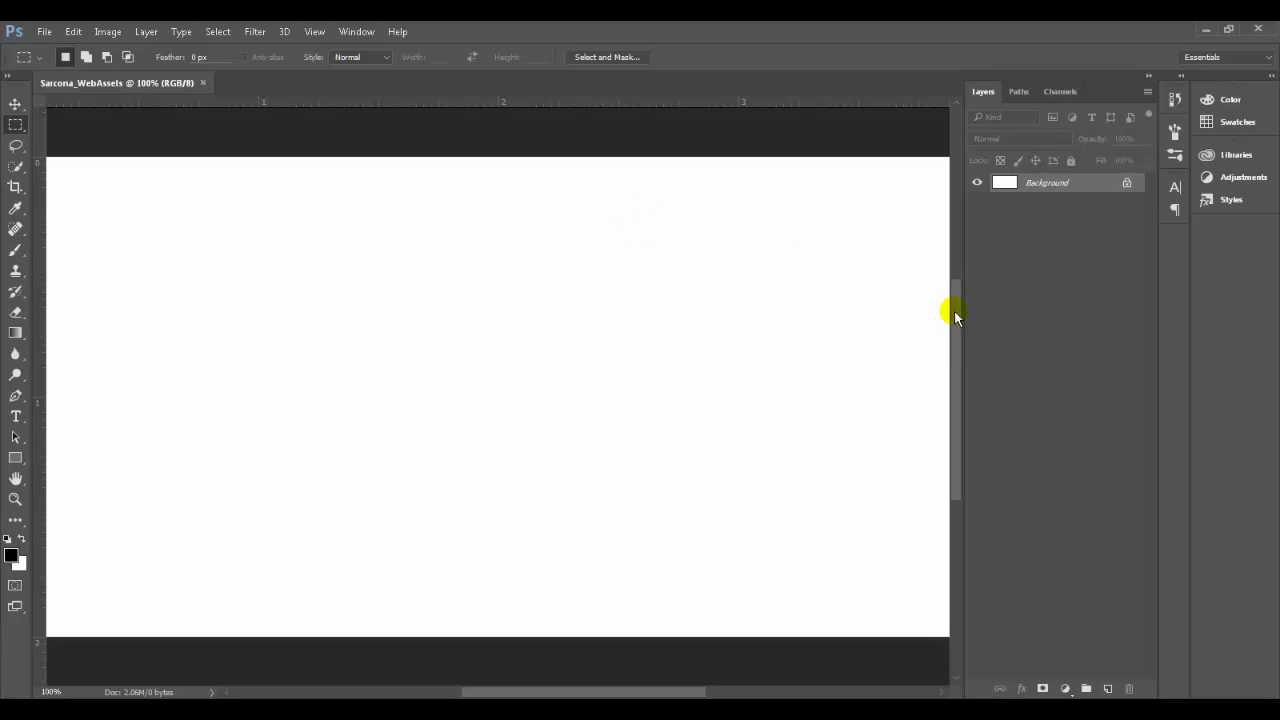
# Group Layers, Channels and Paths, reopen the Layers group from Window, and reposition the floating panels
pyautogui.moveTo(966, 310); pyautogui.dragTo(1046, 321)
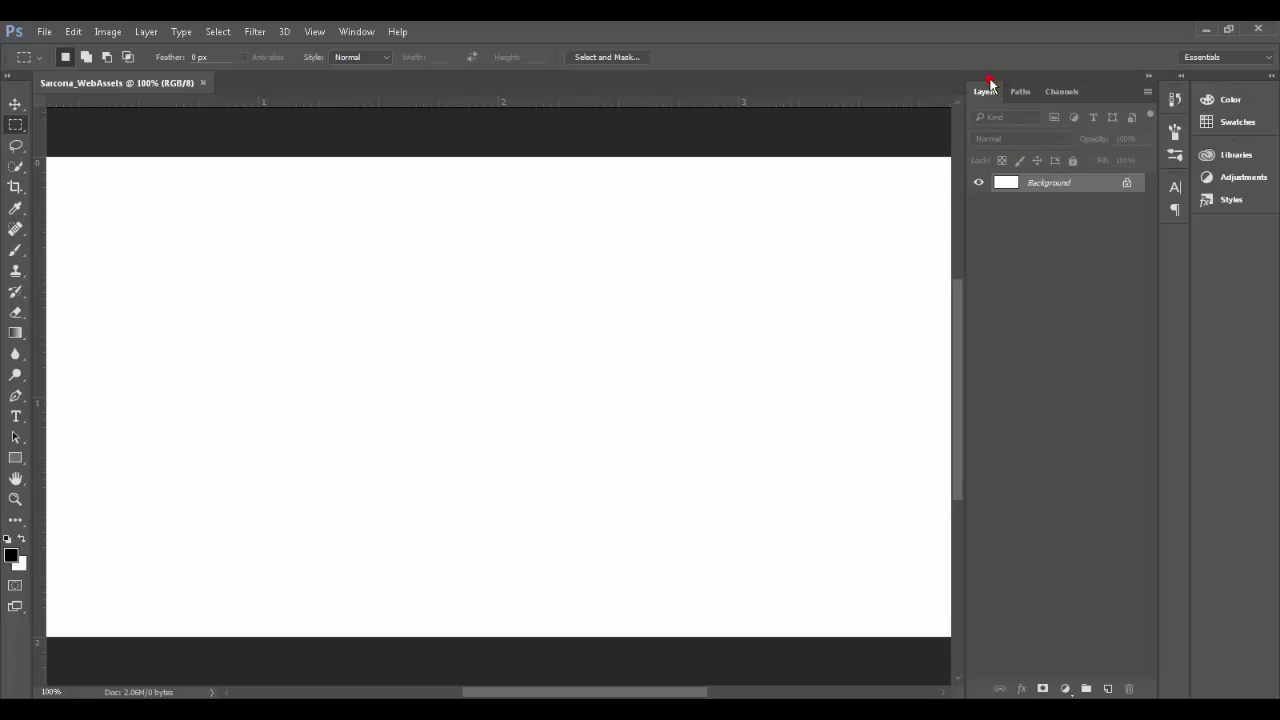
pyautogui.moveTo(990, 85); pyautogui.dragTo(1189, 214)
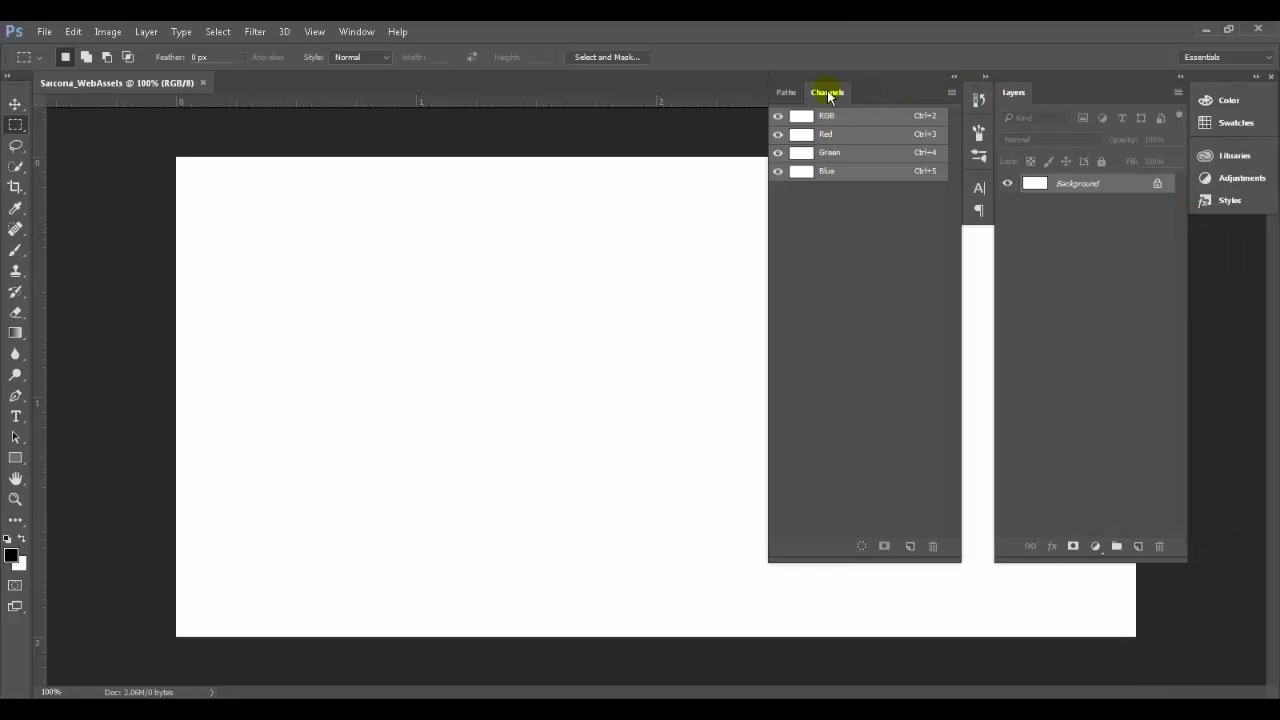
pyautogui.moveTo(828, 95); pyautogui.dragTo(1028, 94)
pyautogui.moveTo(803, 94); pyautogui.dragTo(1003, 106)
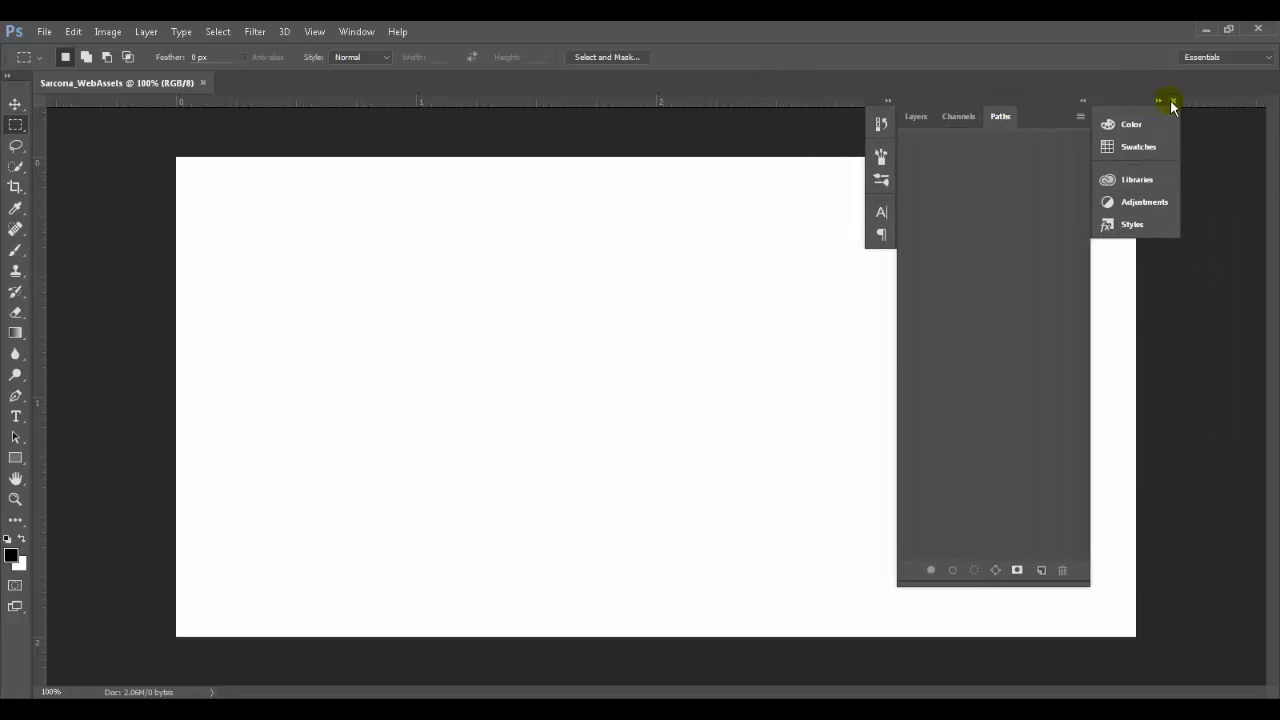
pyautogui.click(1173, 101)
pyautogui.click(356, 31)
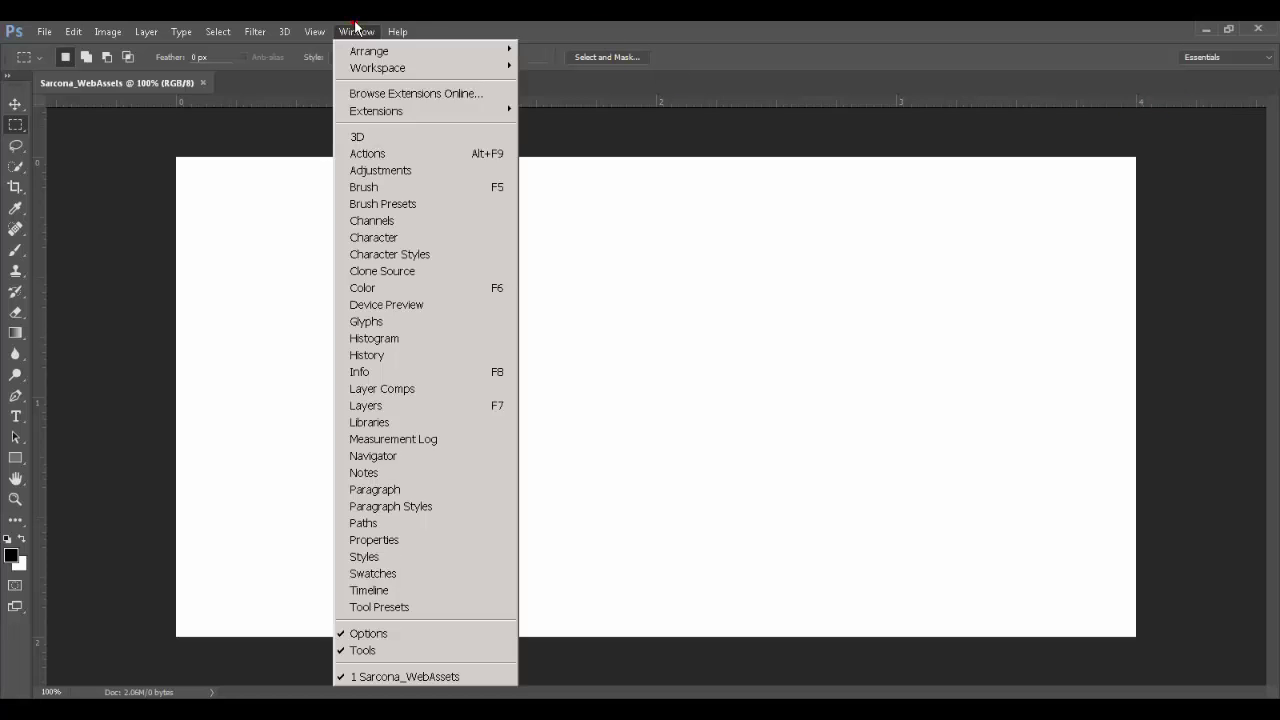
pyautogui.click(405, 406)
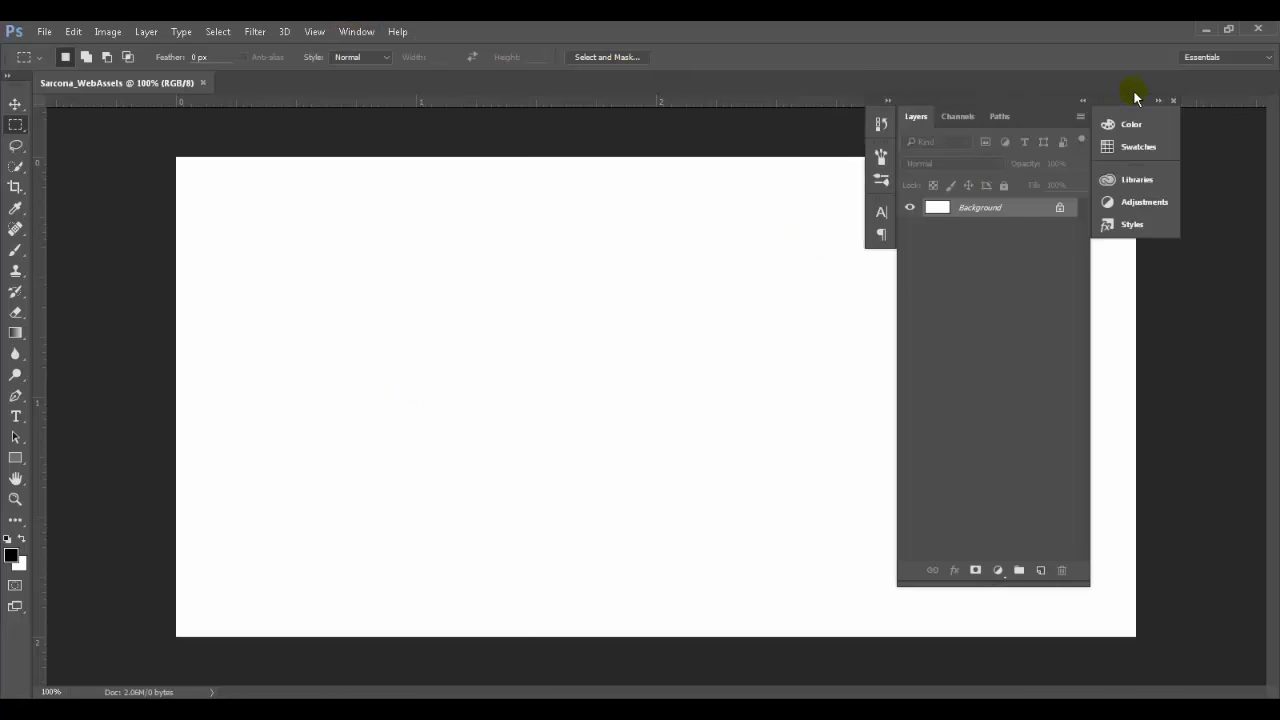
pyautogui.moveTo(1138, 100); pyautogui.dragTo(1113, 150)
pyautogui.click(1131, 151)
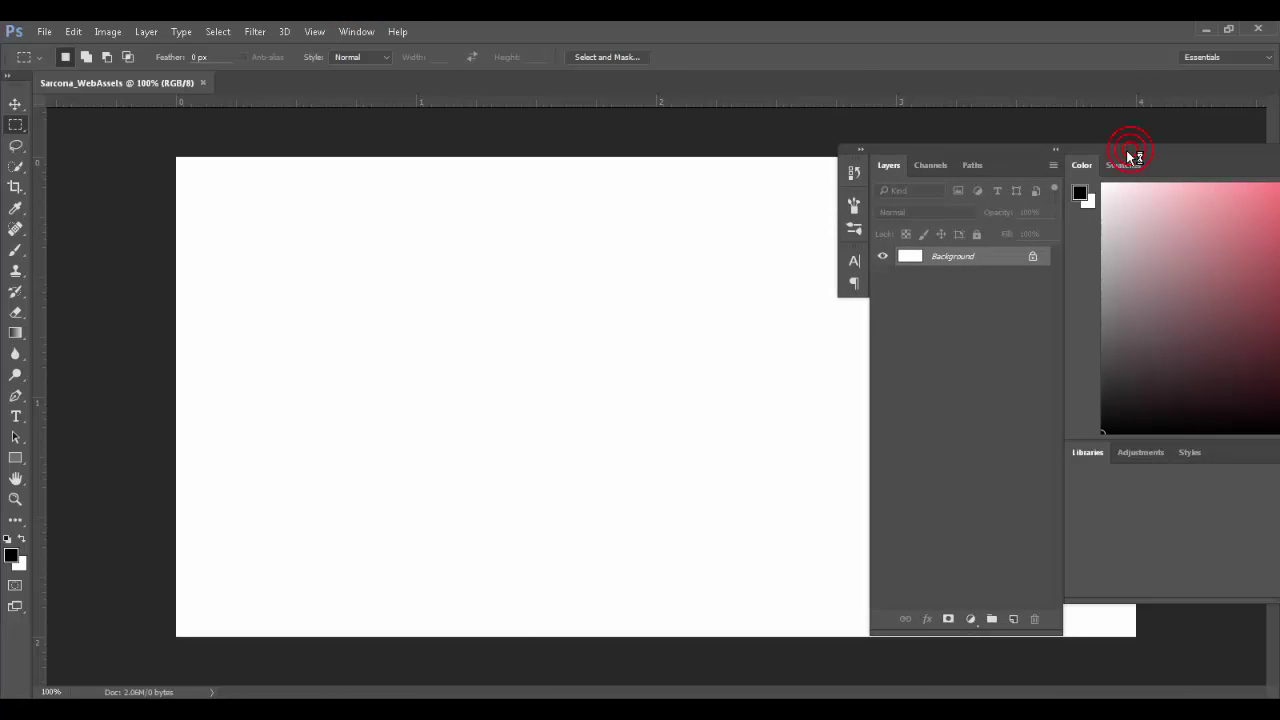
pyautogui.moveTo(1117, 142); pyautogui.dragTo(960, 149)
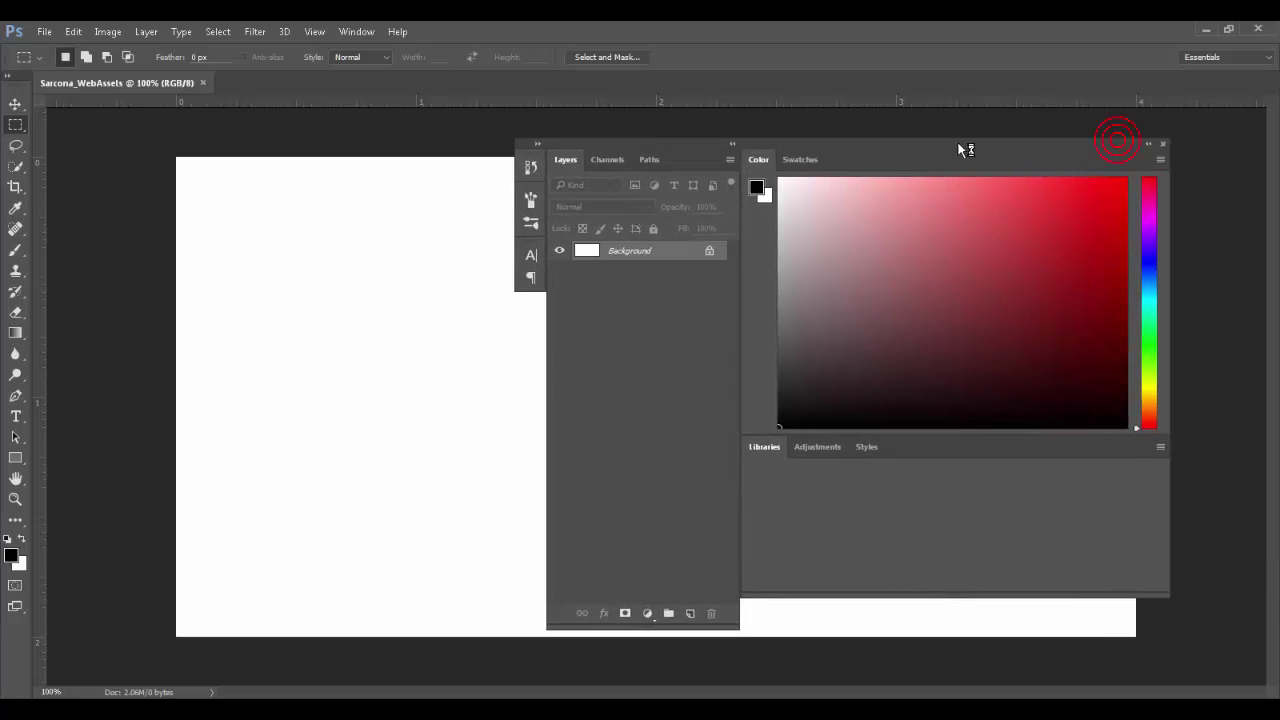
# Collapse the panels to icons, dock Brush, Character and Paragraph on the right, then dock Layers
pyautogui.doubleClick(703, 148)
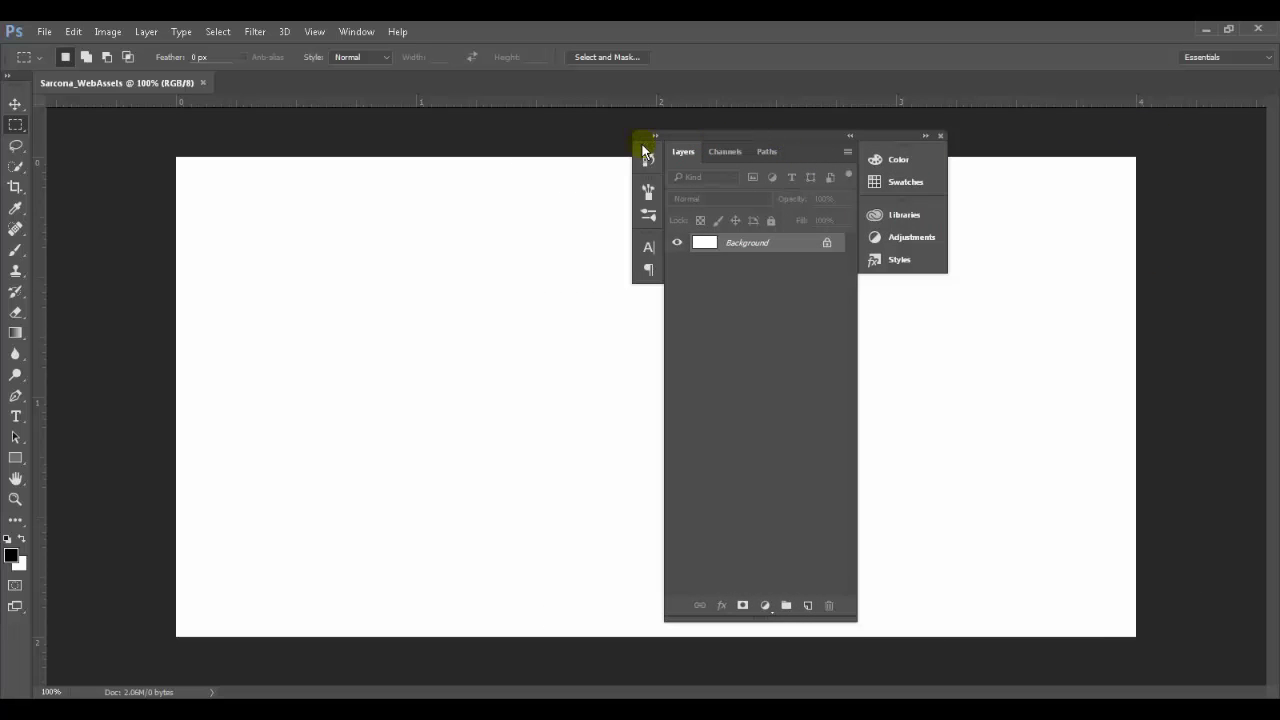
pyautogui.moveTo(644, 152); pyautogui.dragTo(895, 258)
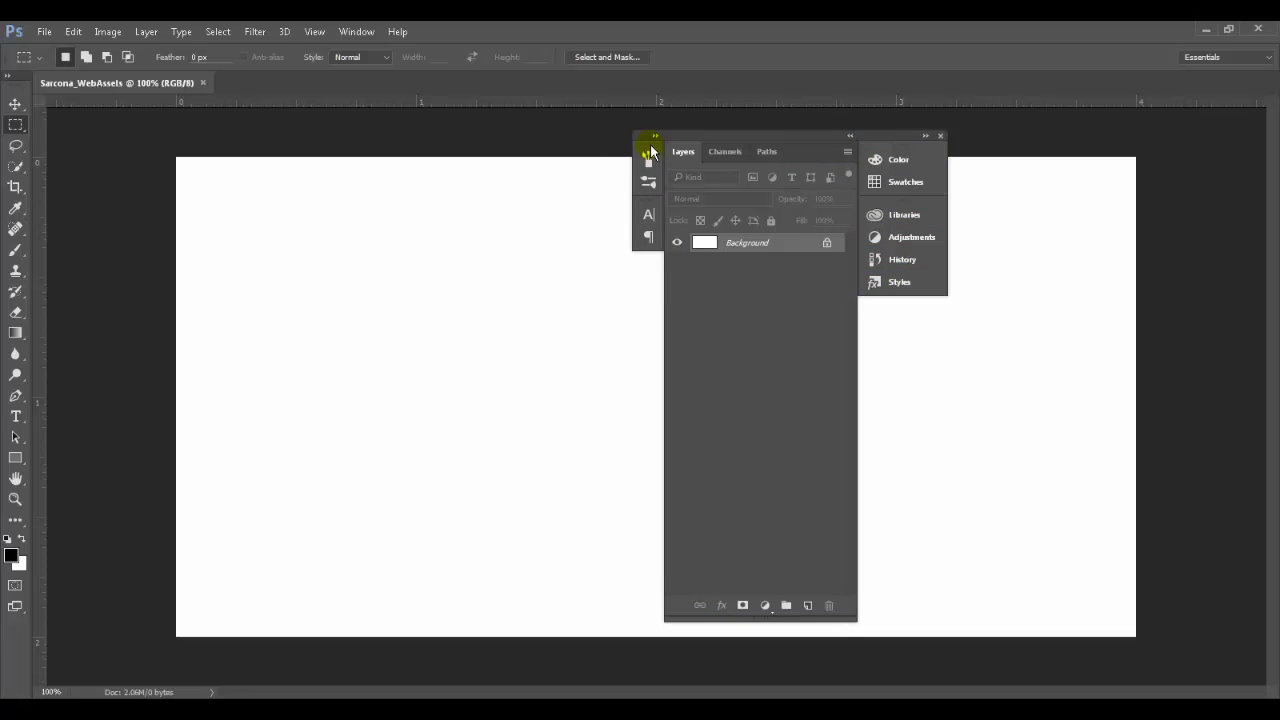
pyautogui.moveTo(647, 150); pyautogui.dragTo(931, 208)
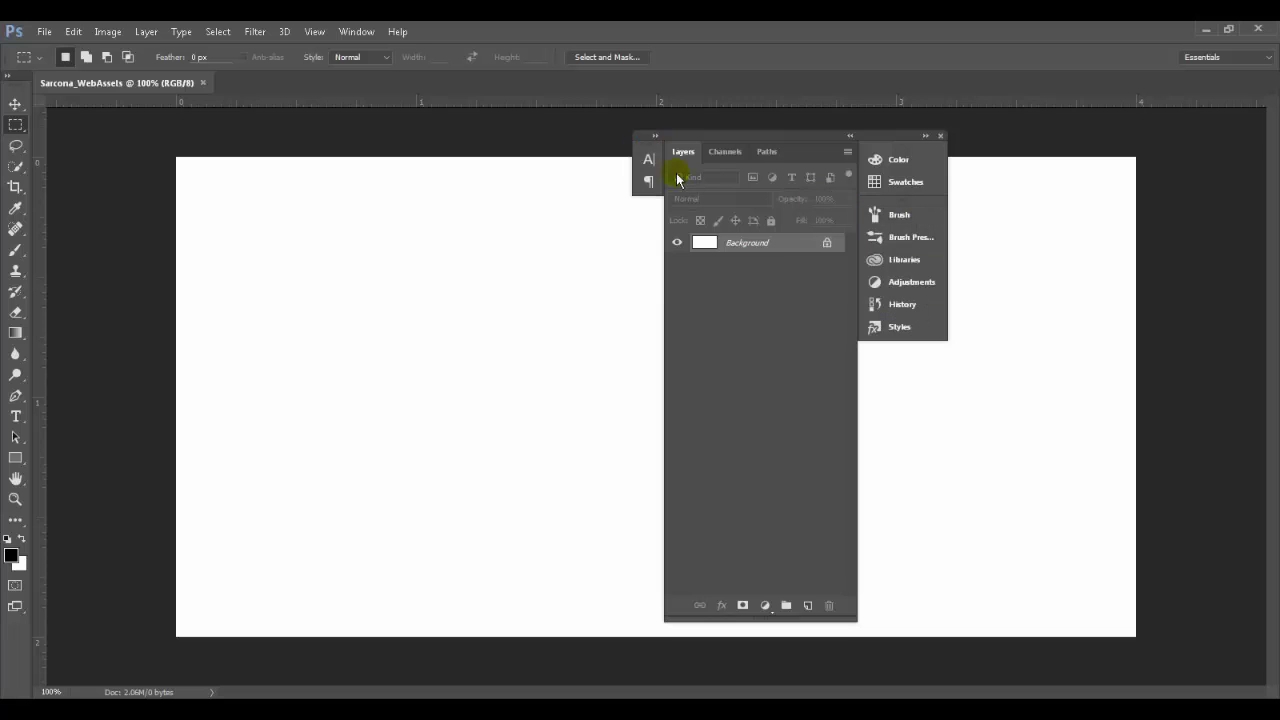
pyautogui.moveTo(647, 152); pyautogui.dragTo(900, 272)
pyautogui.moveTo(729, 134); pyautogui.dragTo(1146, 119)
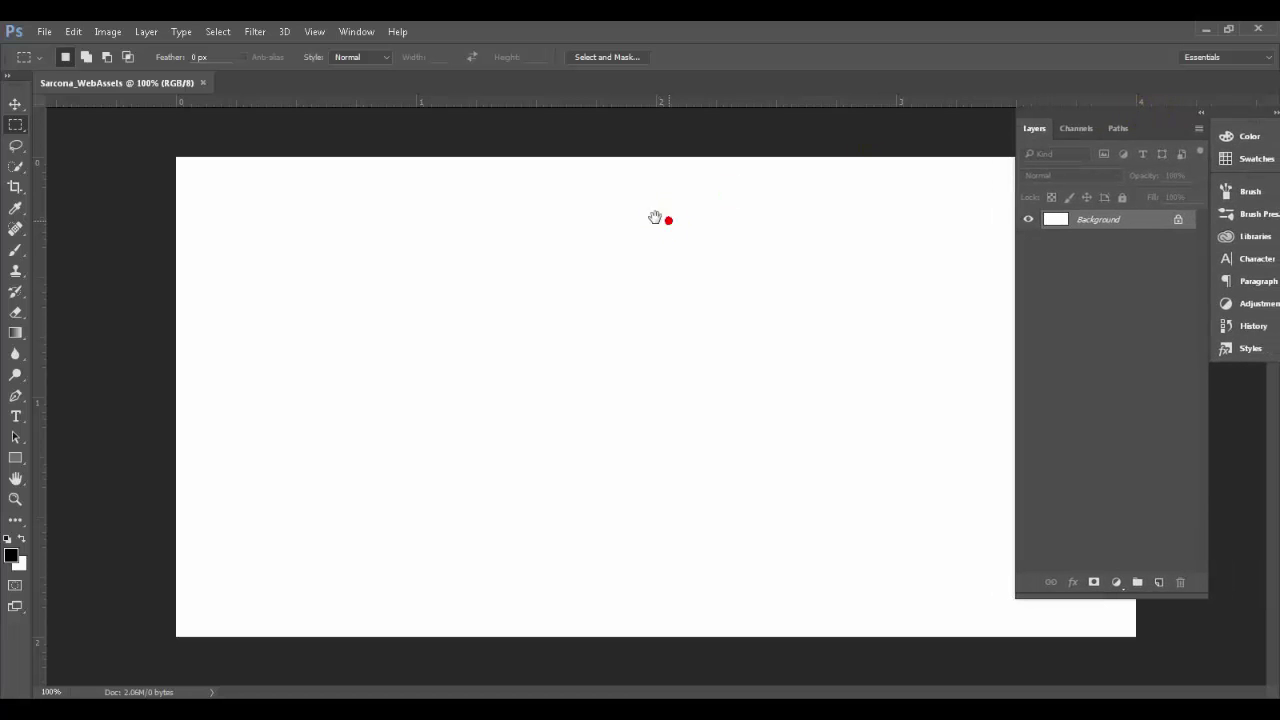
pyautogui.hotkey('ctrl', '-')
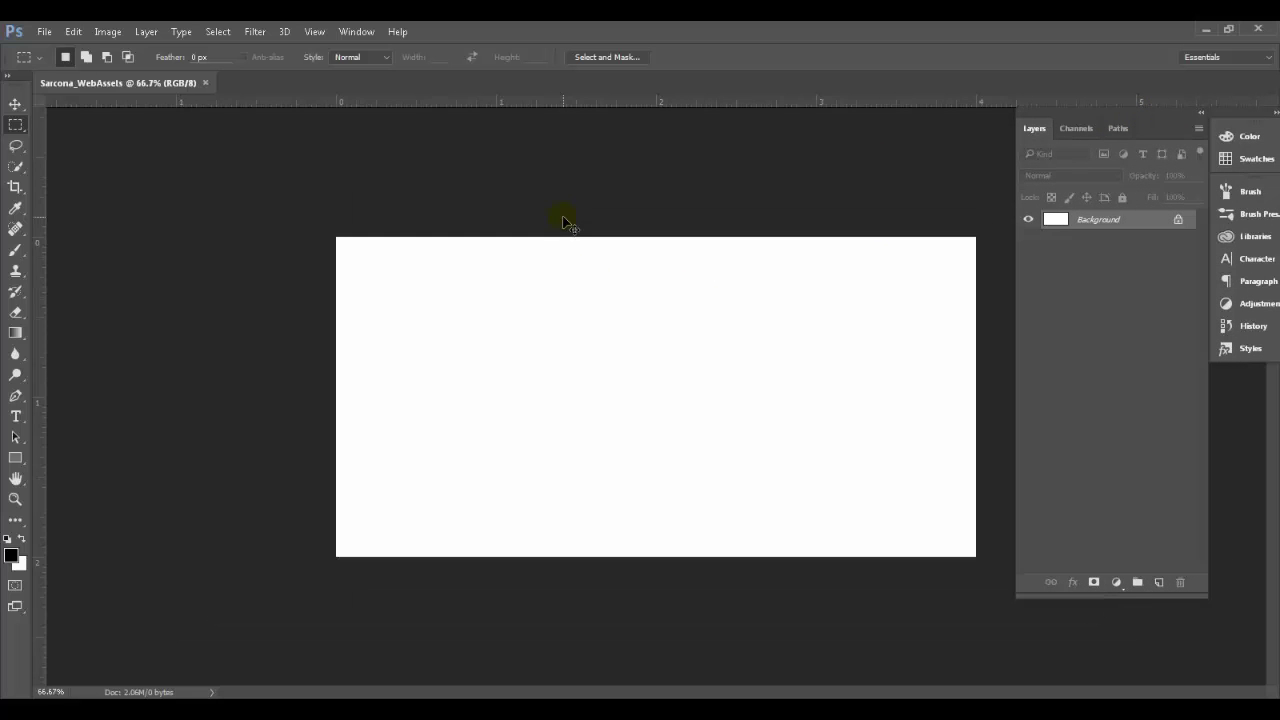
# Zoom back to 100% and switch the ruler units to pixels
pyautogui.hotkey('ctrl', '+')
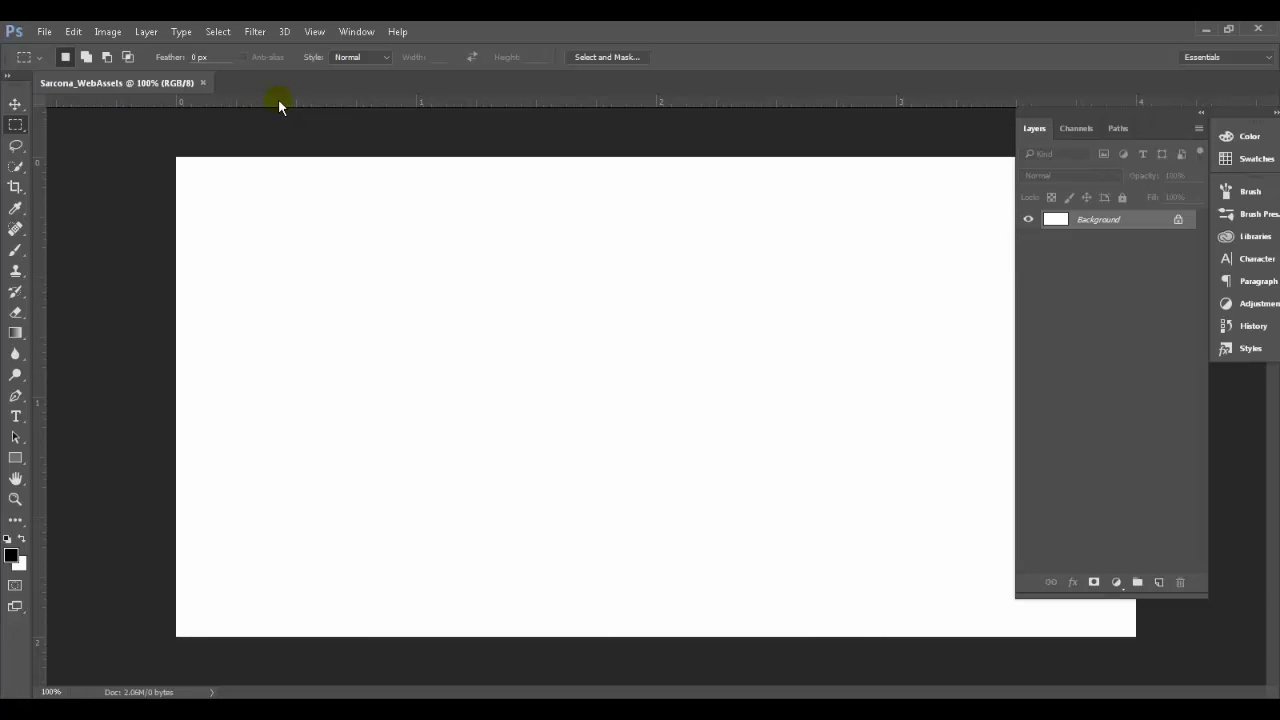
pyautogui.rightClick(409, 102)
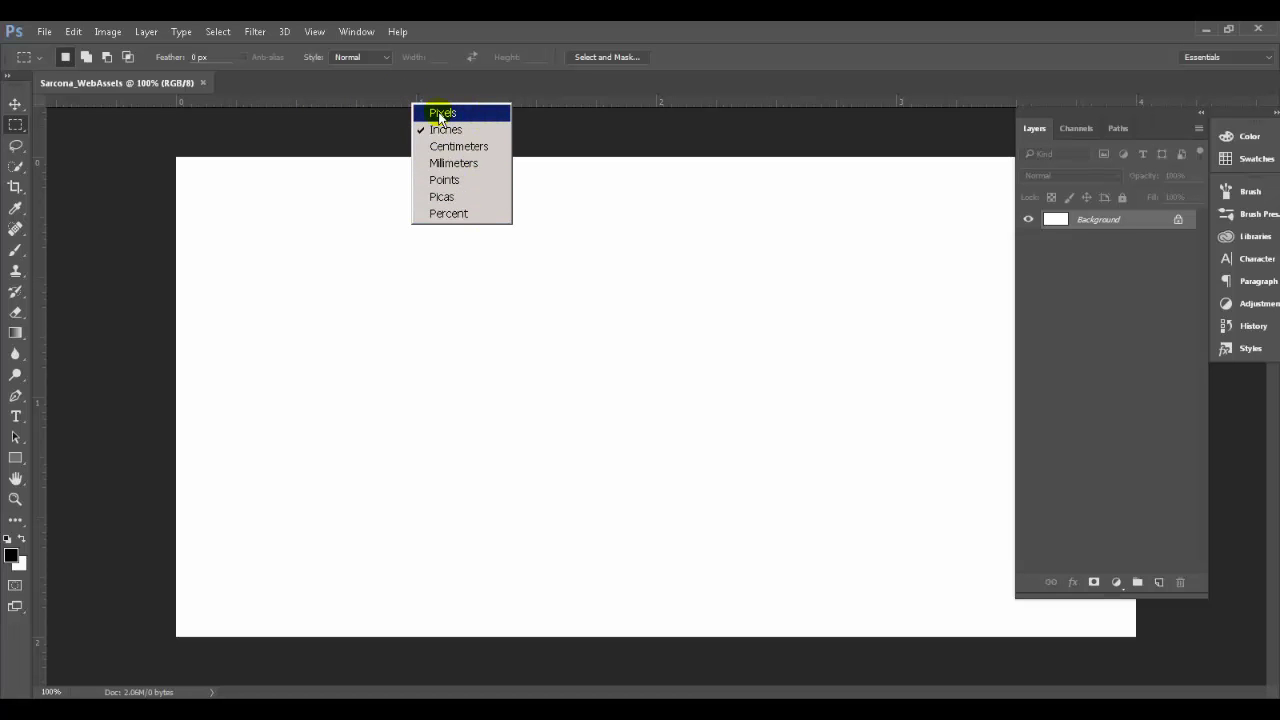
pyautogui.click(441, 114)
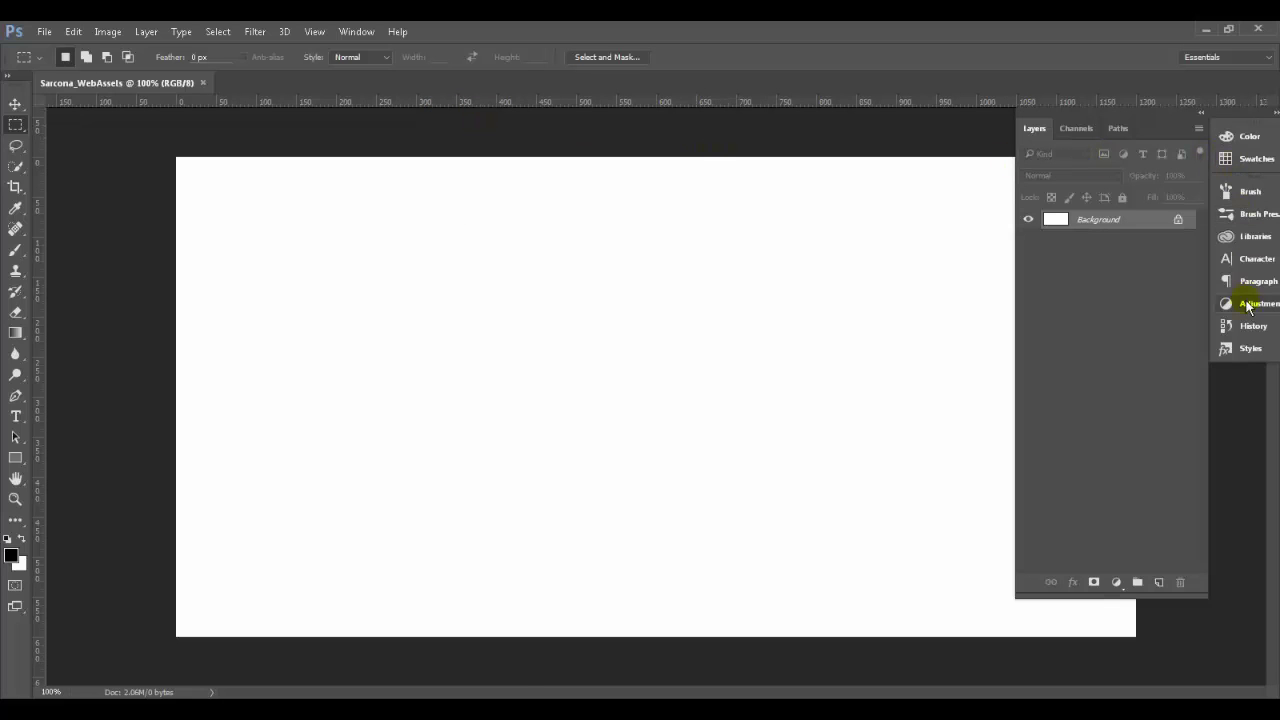
# Show the Info panel with F8
pyautogui.click(356, 29)
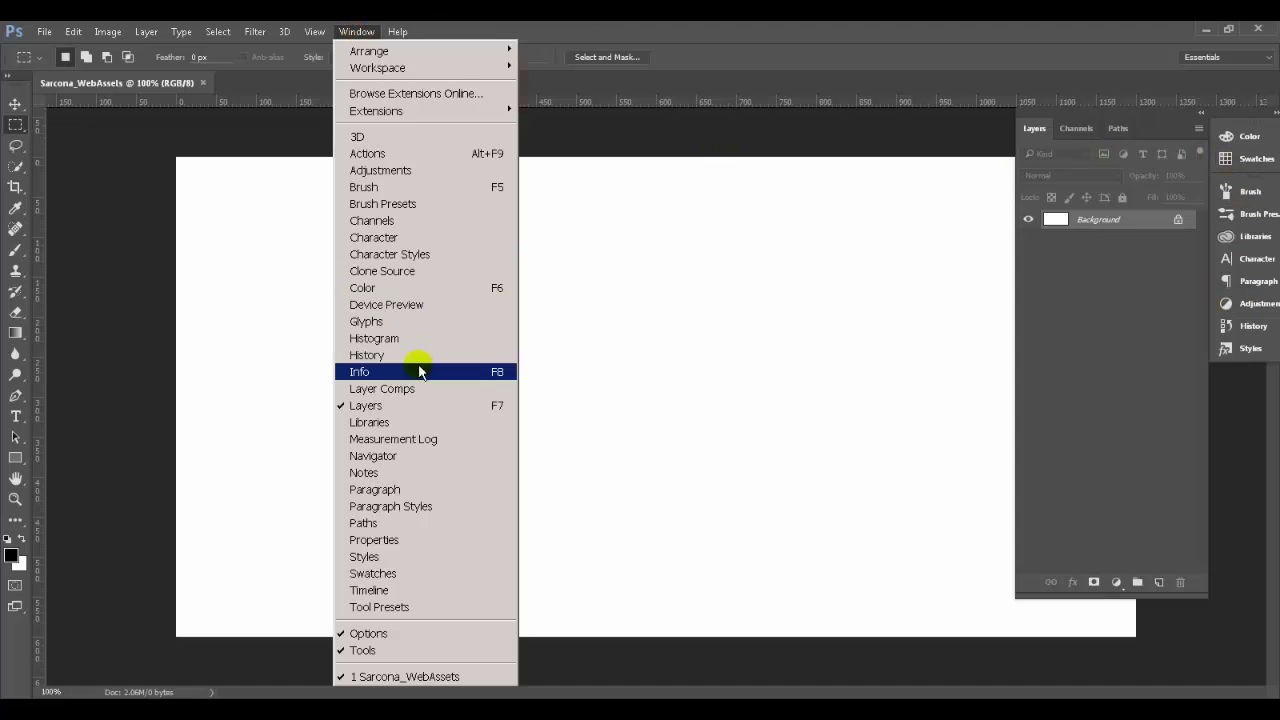
pyautogui.click(740, 31)
pyautogui.doubleClick(742, 33)
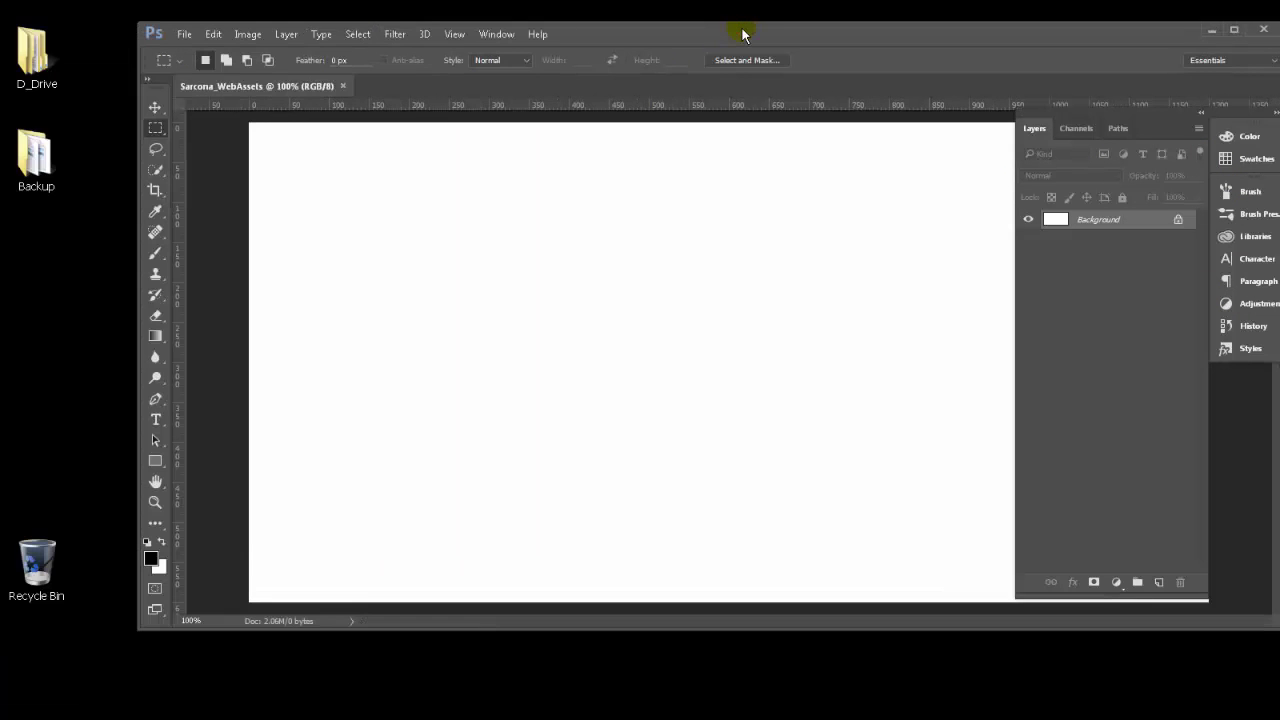
pyautogui.doubleClick(742, 33)
pyautogui.press('F8')
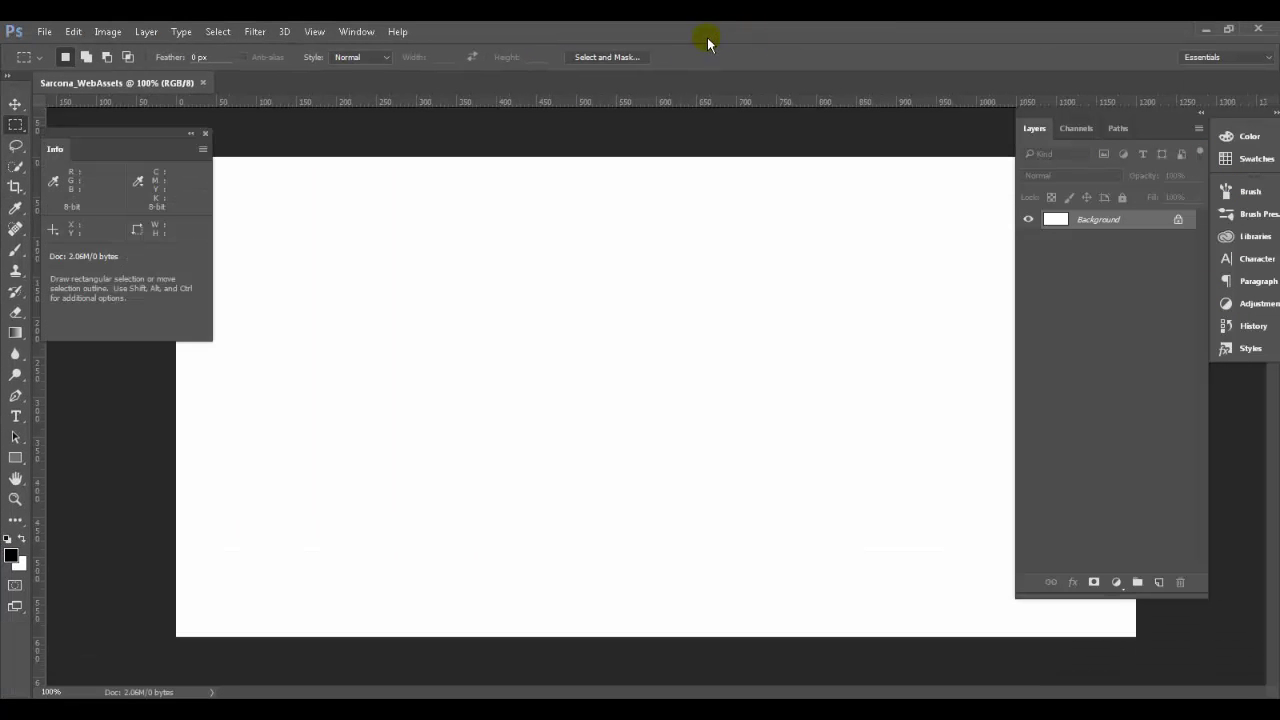
# Dock the Info panel under Layers, float the document window, and drag a guide to about 100 px
pyautogui.moveTo(128, 138); pyautogui.dragTo(1127, 300)
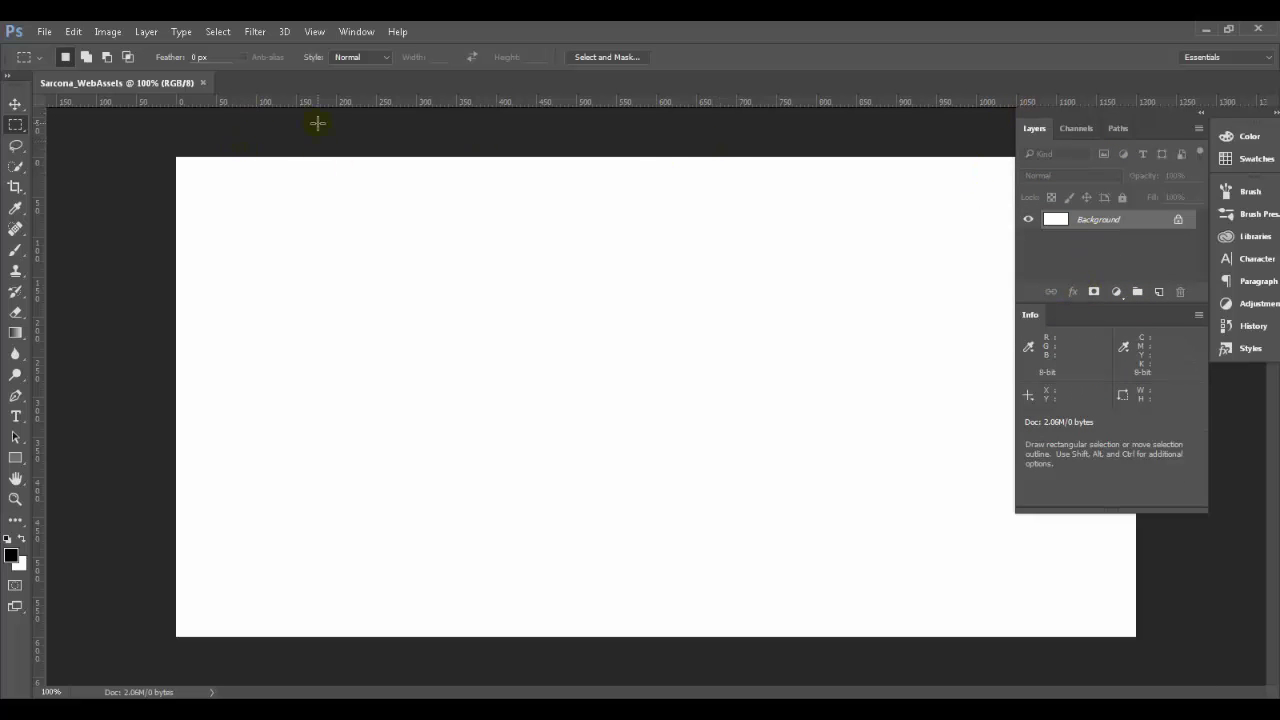
pyautogui.moveTo(145, 88); pyautogui.dragTo(190, 91)
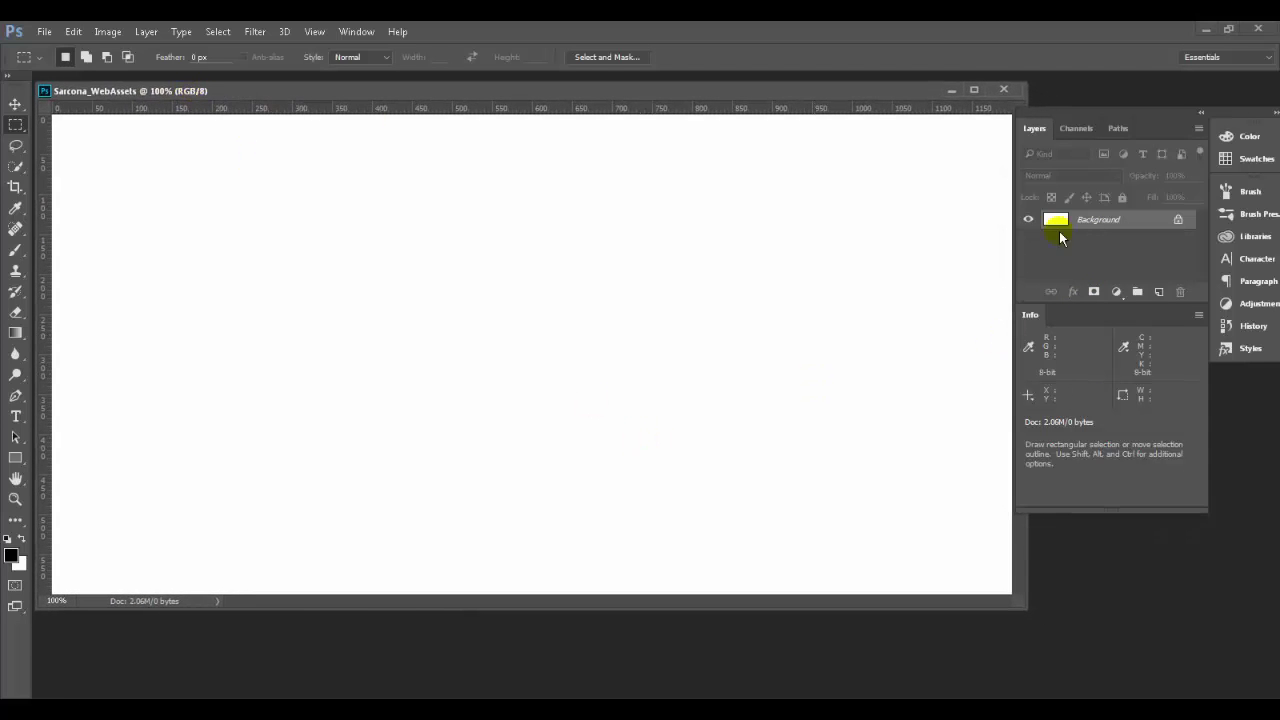
pyautogui.moveTo(1087, 105); pyautogui.dragTo(1080, 109)
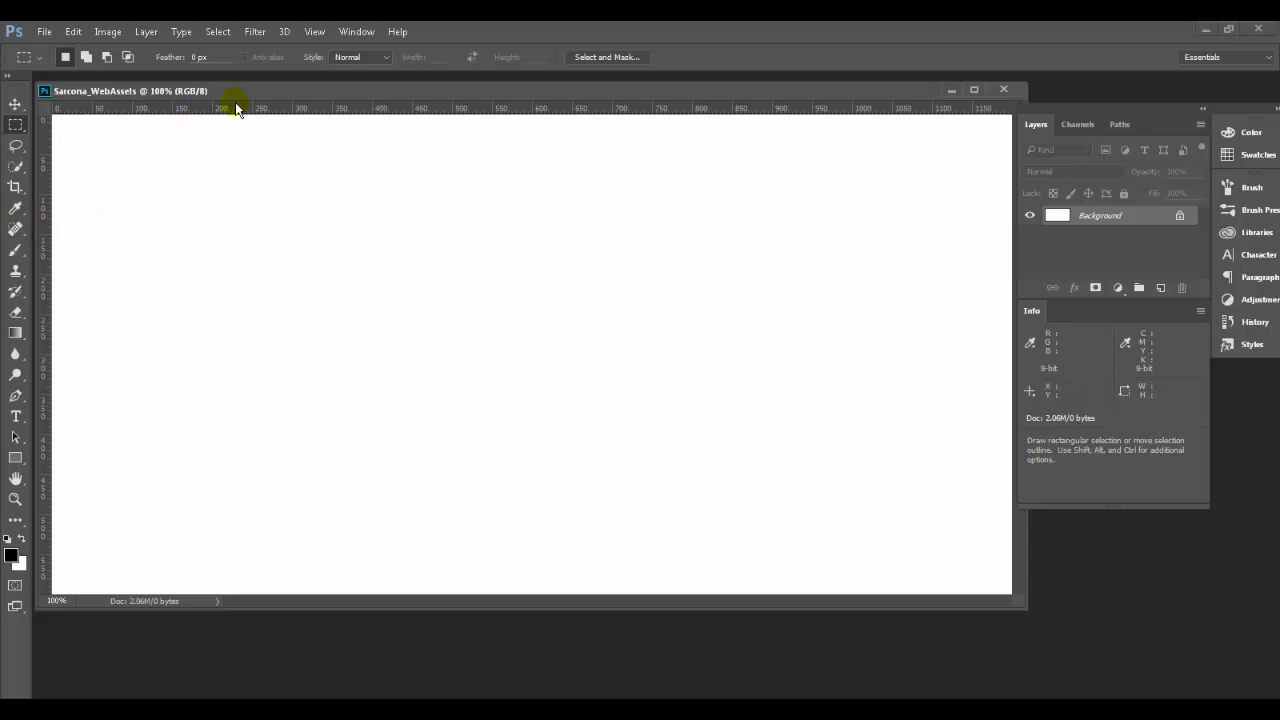
pyautogui.moveTo(236, 108); pyautogui.dragTo(702, 198)
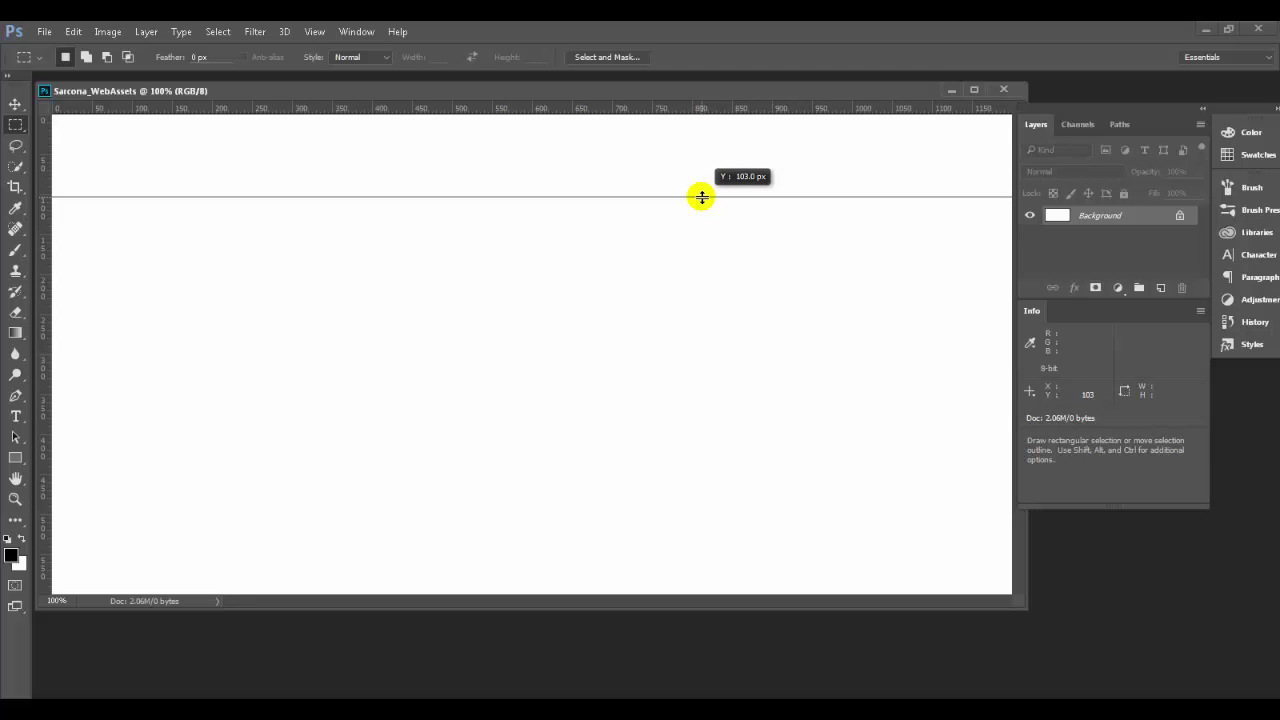
# Move the first horizontal guide up to 50 px, checking against the Firefox reference
pyautogui.moveTo(702, 198); pyautogui.dragTo(702, 195)
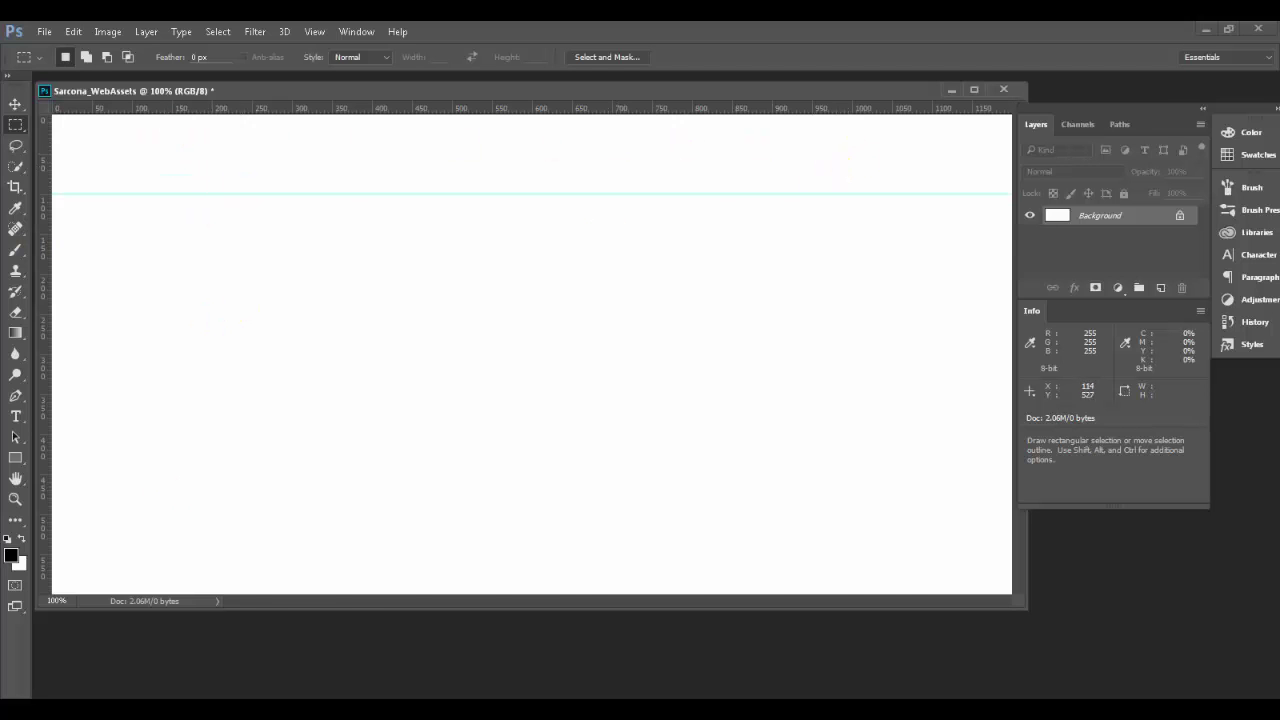
pyautogui.hotkey('alt', 'Tab')
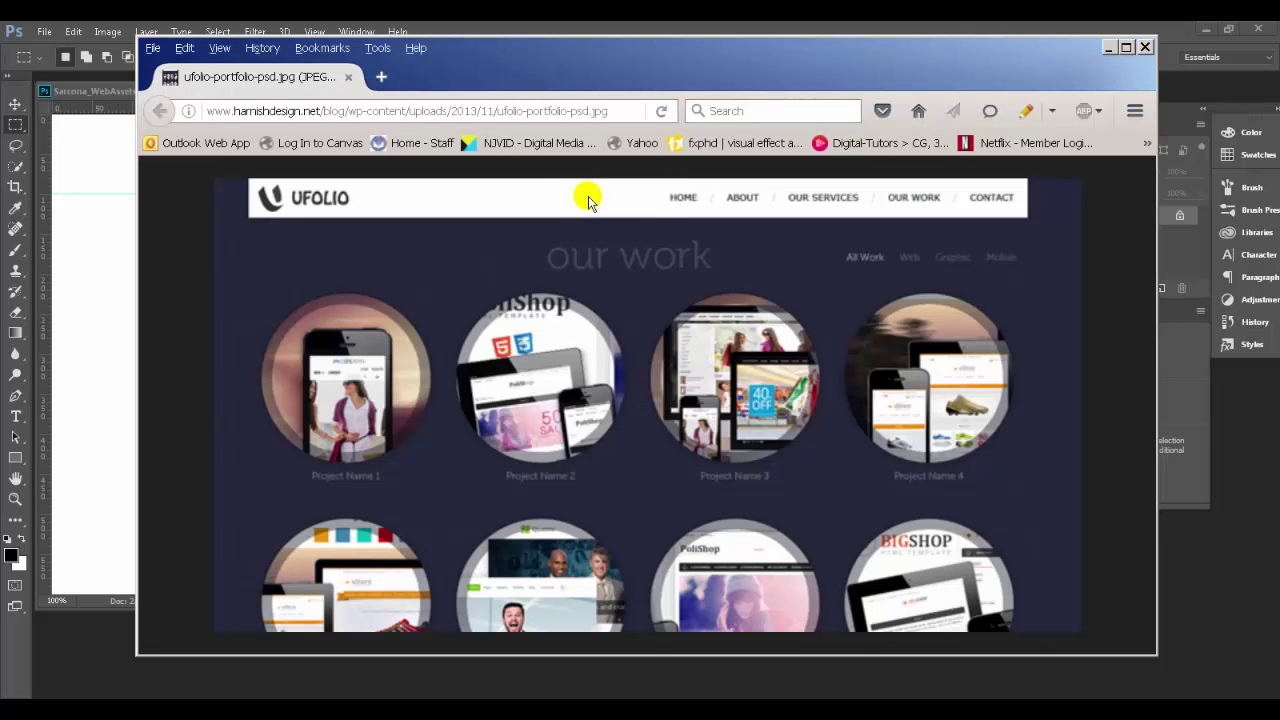
pyautogui.click(722, 28)
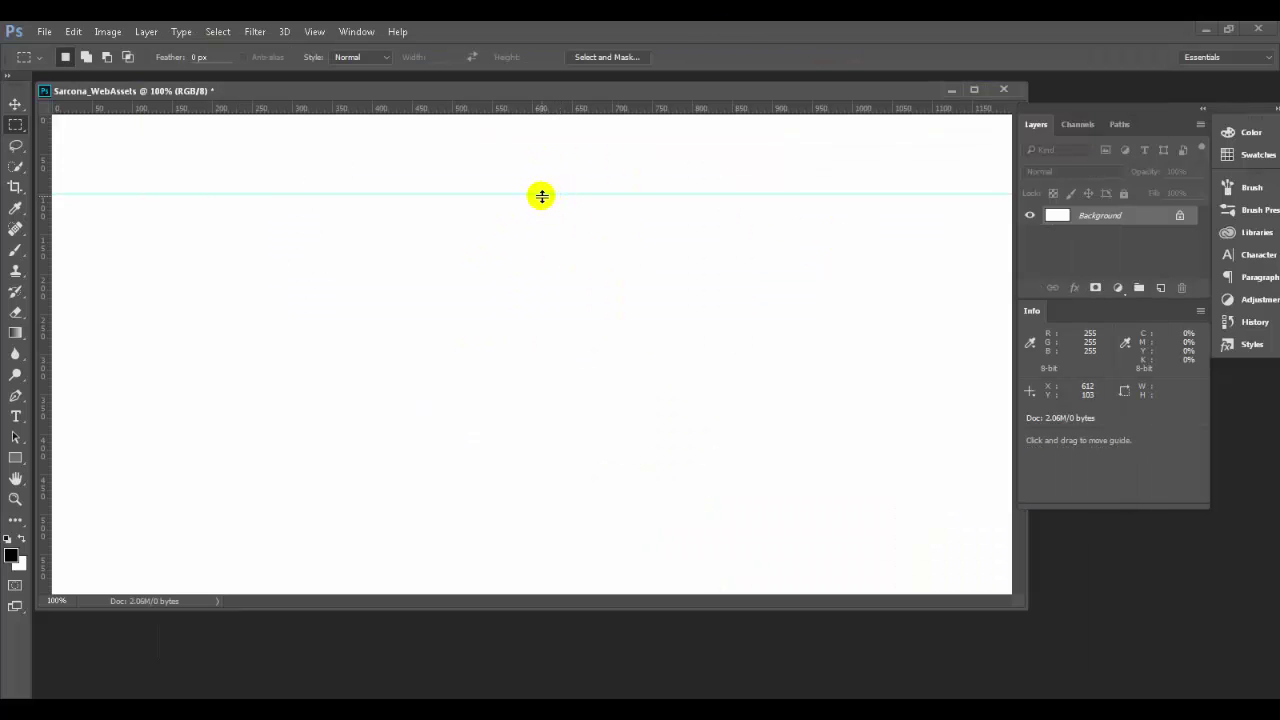
pyautogui.click(15, 110)
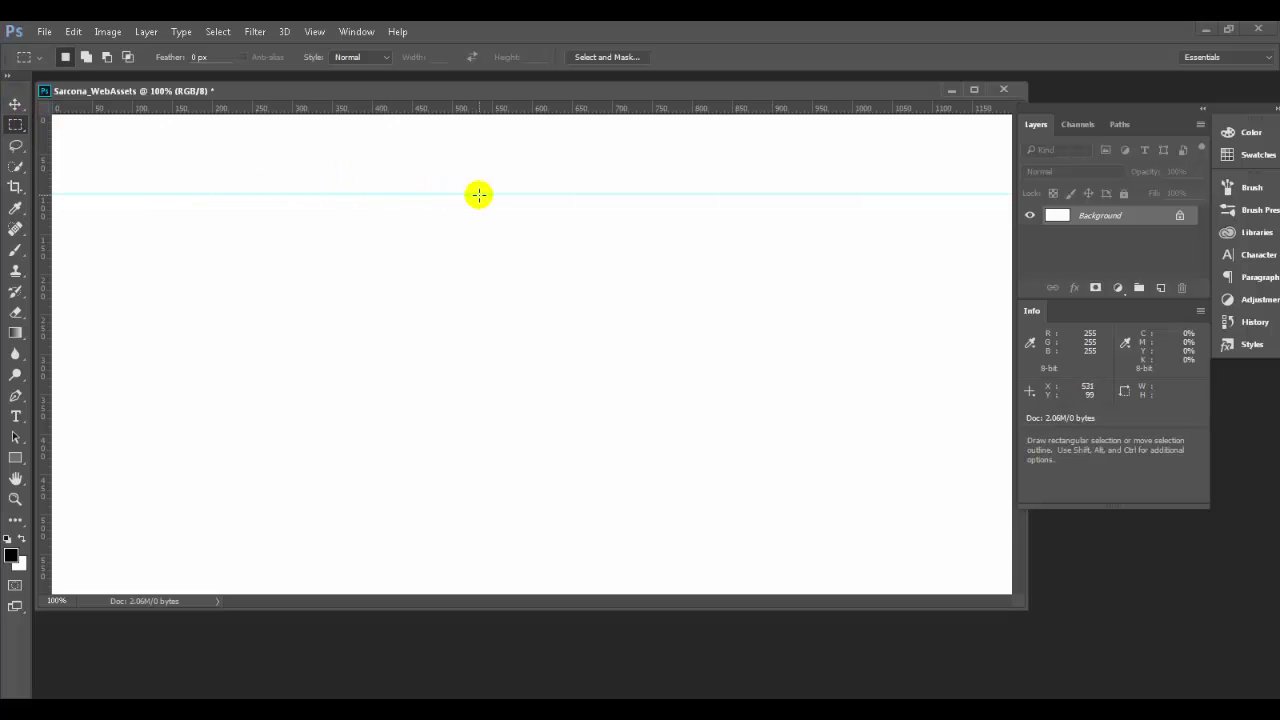
pyautogui.moveTo(496, 194); pyautogui.dragTo(497, 155)
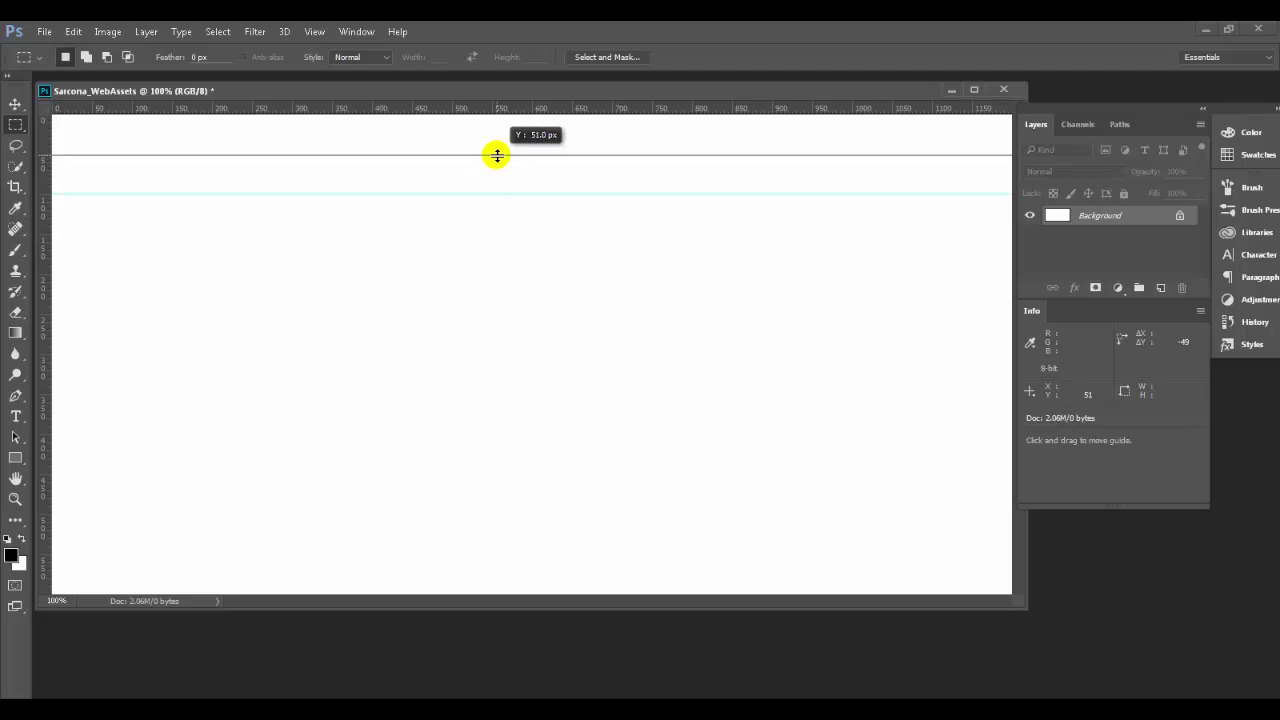
pyautogui.moveTo(497, 155); pyautogui.dragTo(497, 154)
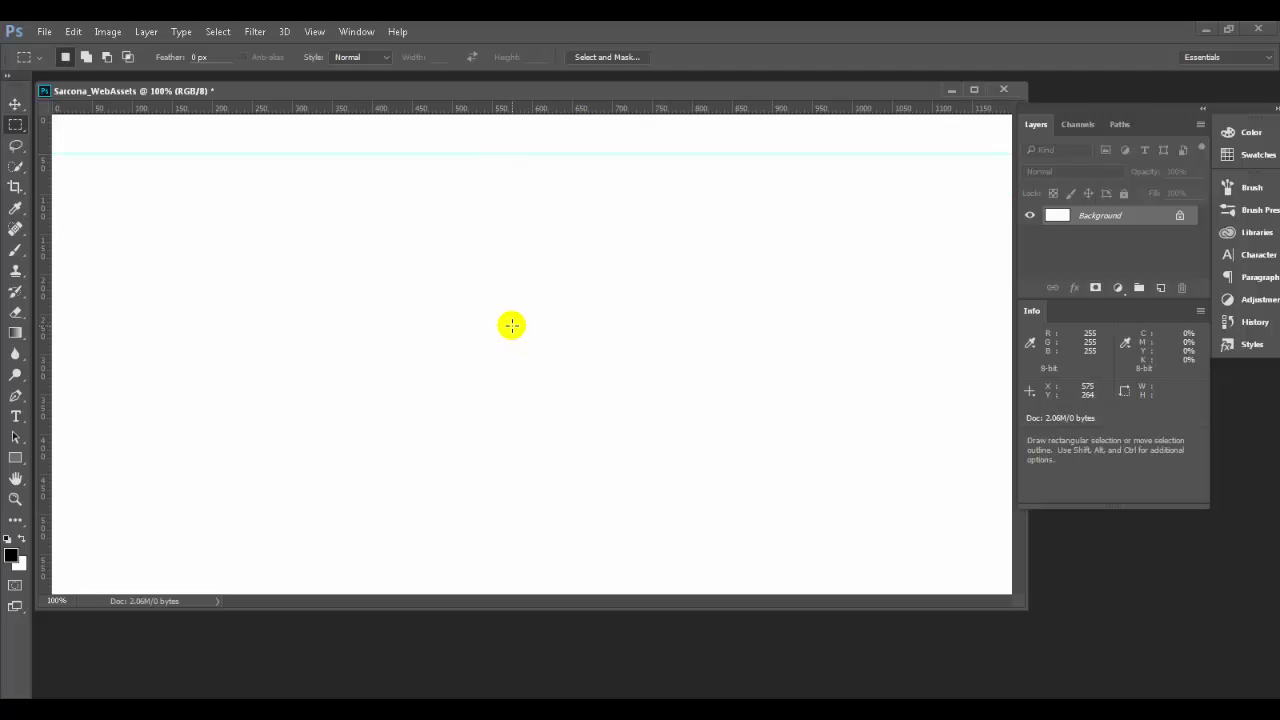
# Add a second horizontal guide at 100 px and compare with the reference image
pyautogui.hotkey('alt', 'Tab')
pyautogui.hotkey('alt', 'Tab')
pyautogui.hotkey('alt', 'shift', 'Tab')
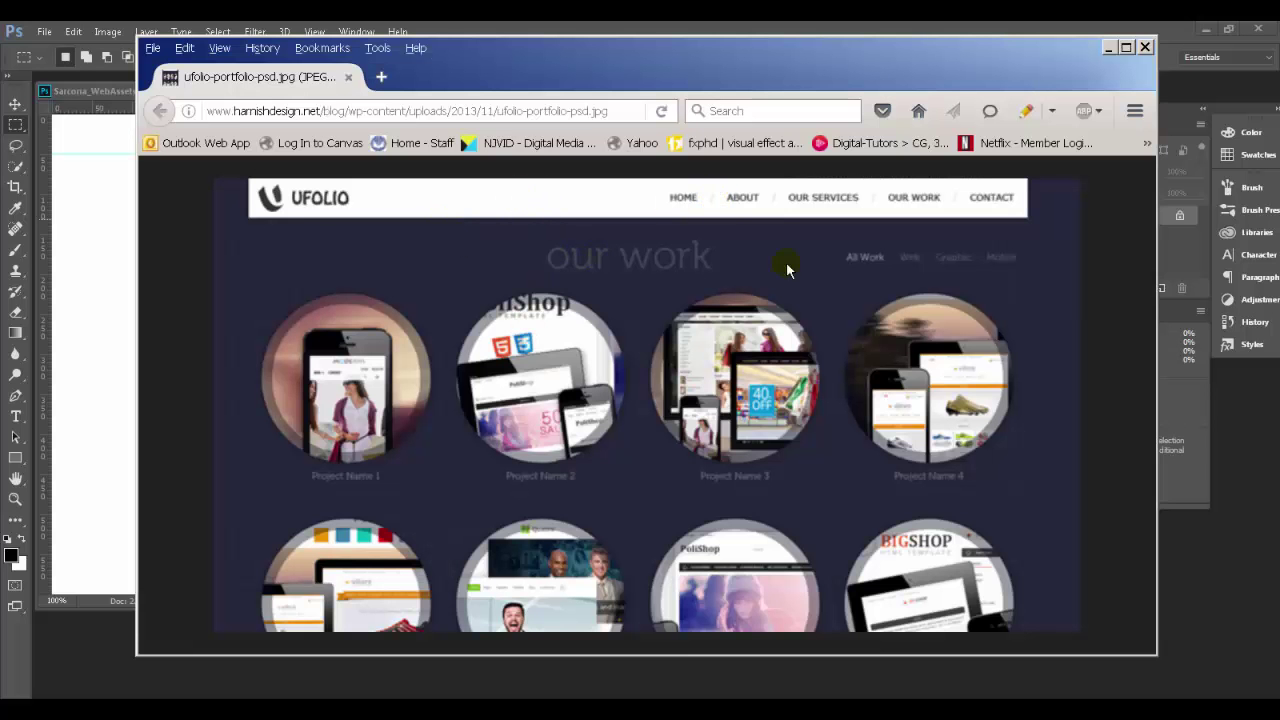
pyautogui.hotkey('alt', 'Tab')
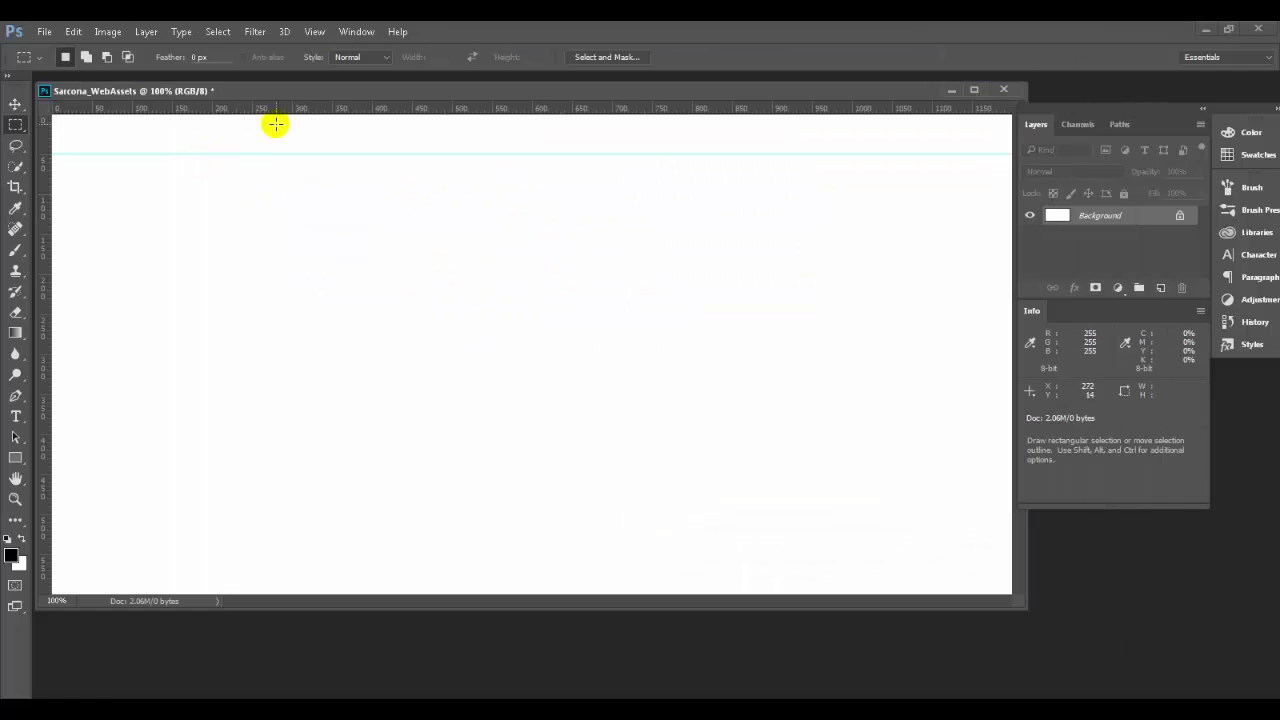
pyautogui.moveTo(296, 110); pyautogui.dragTo(298, 214)
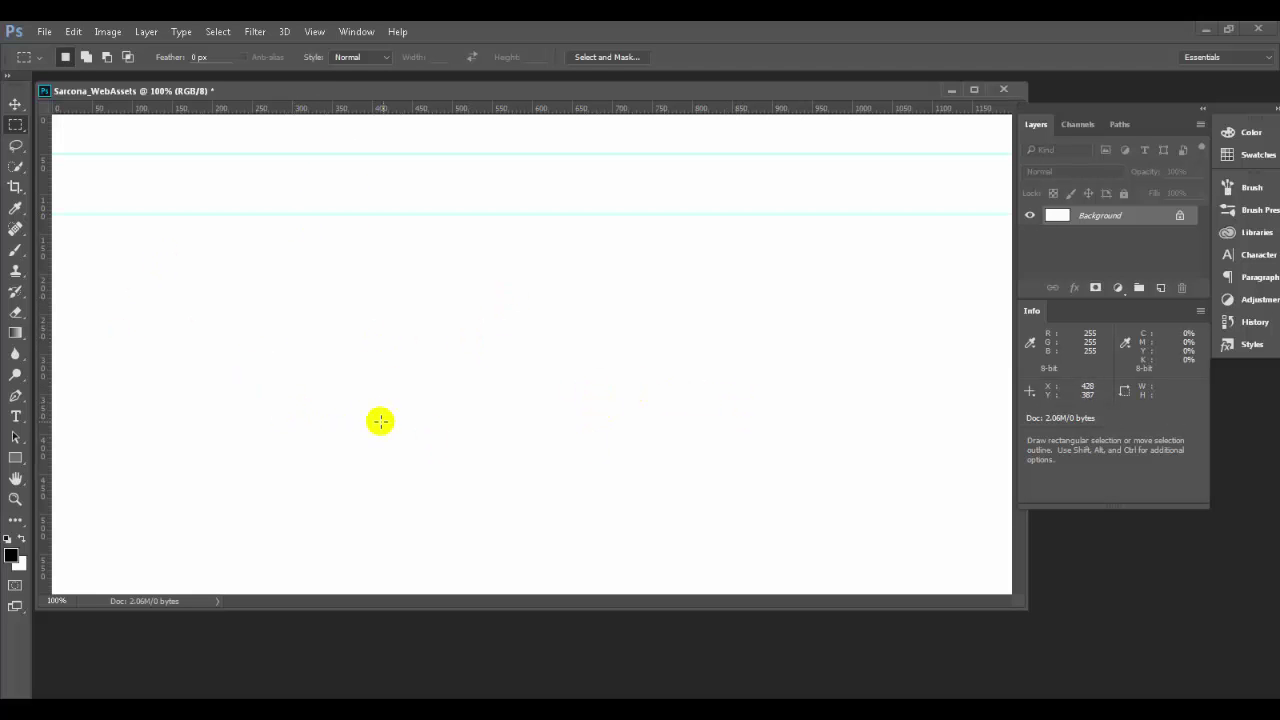
pyautogui.hotkey('alt', 'Tab')
pyautogui.hotkey('alt', 'Tab')
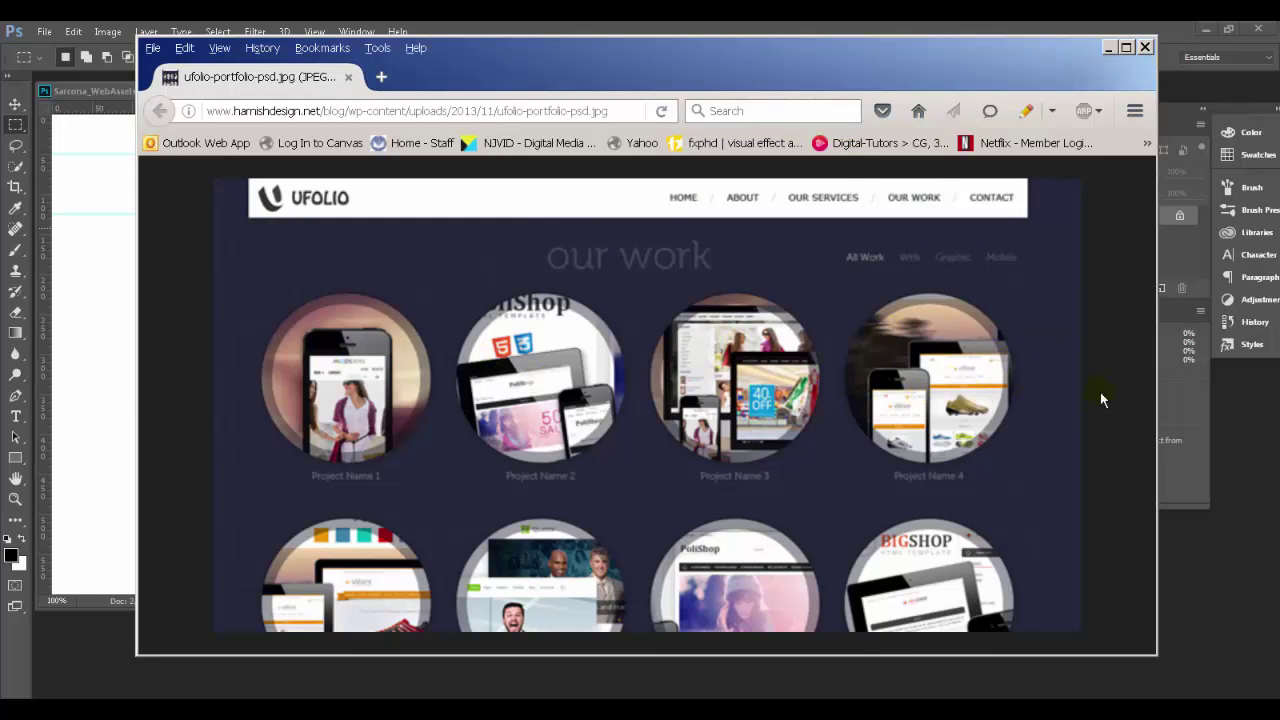
pyautogui.click(48, 296)
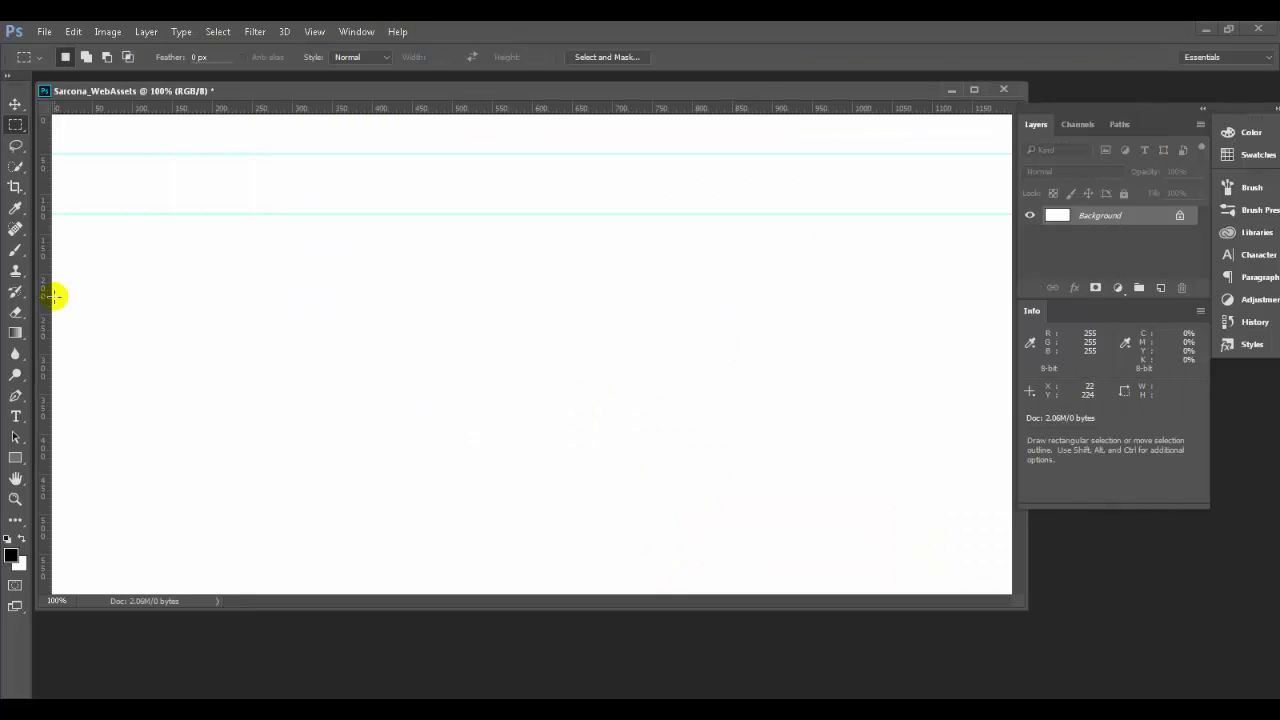
pyautogui.moveTo(45, 296); pyautogui.dragTo(93, 301)
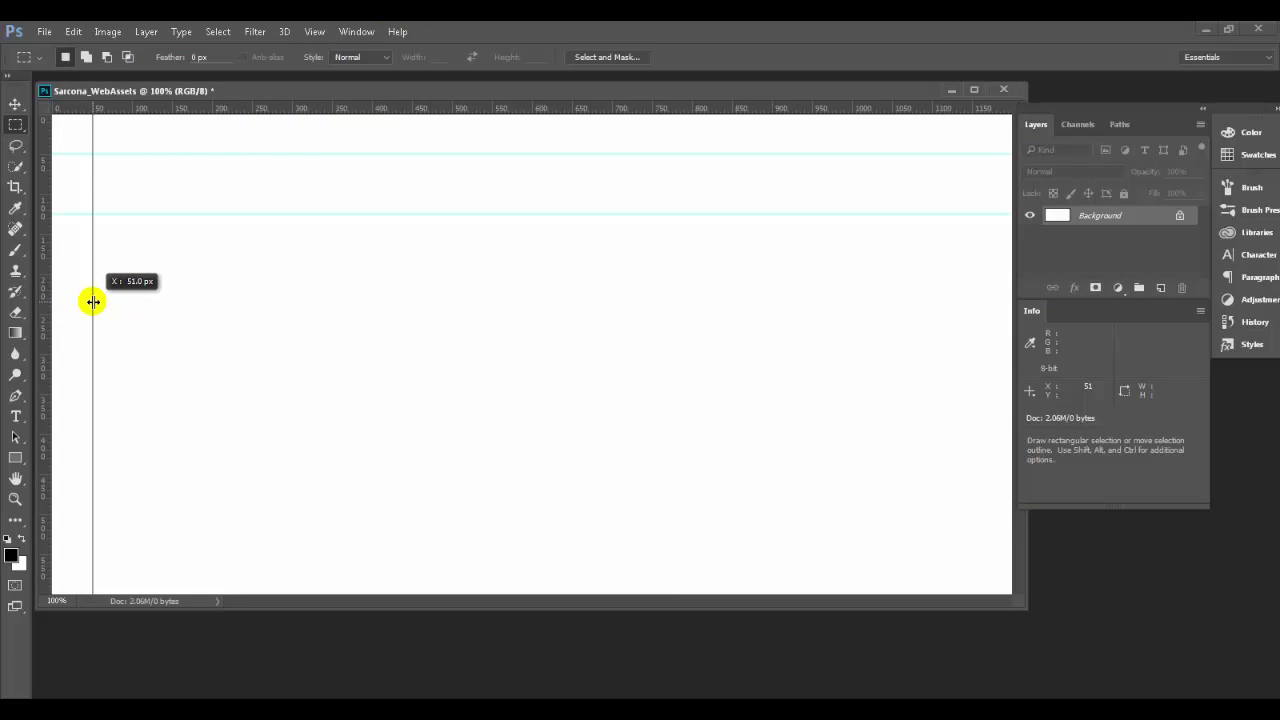
pyautogui.moveTo(93, 301); pyautogui.dragTo(972, 294)
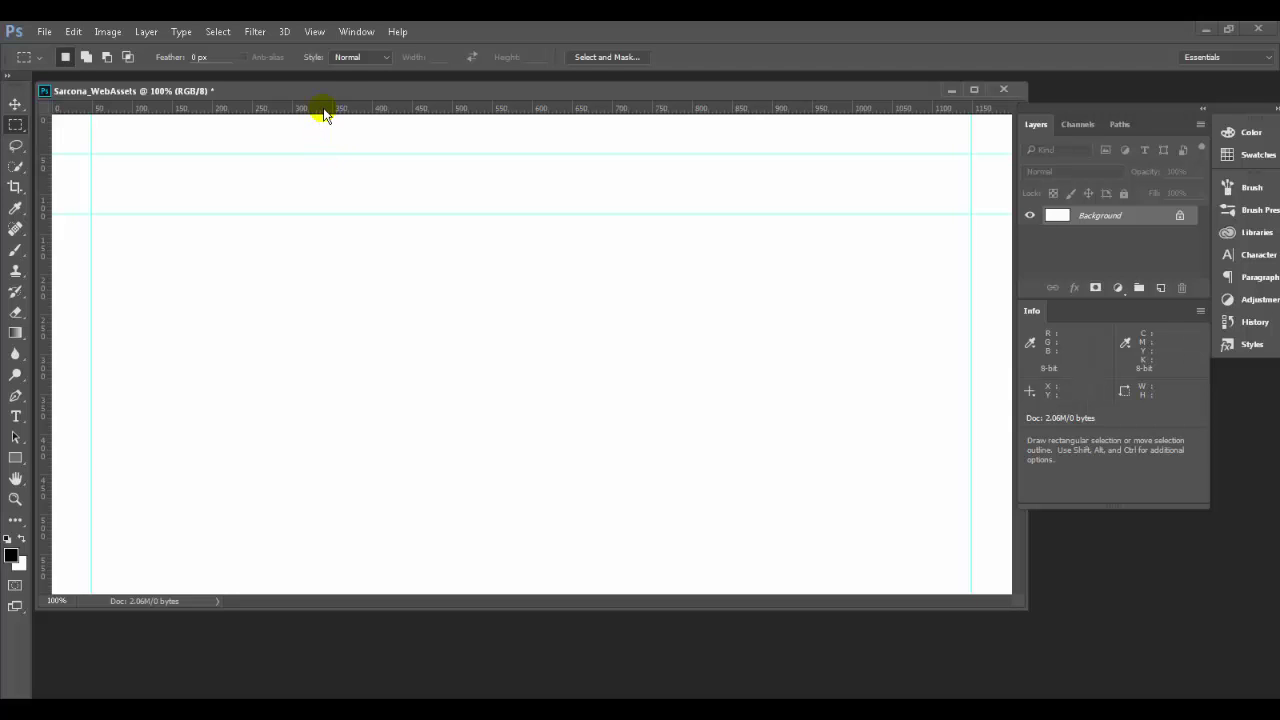
pyautogui.moveTo(323, 113); pyautogui.dragTo(310, 554)
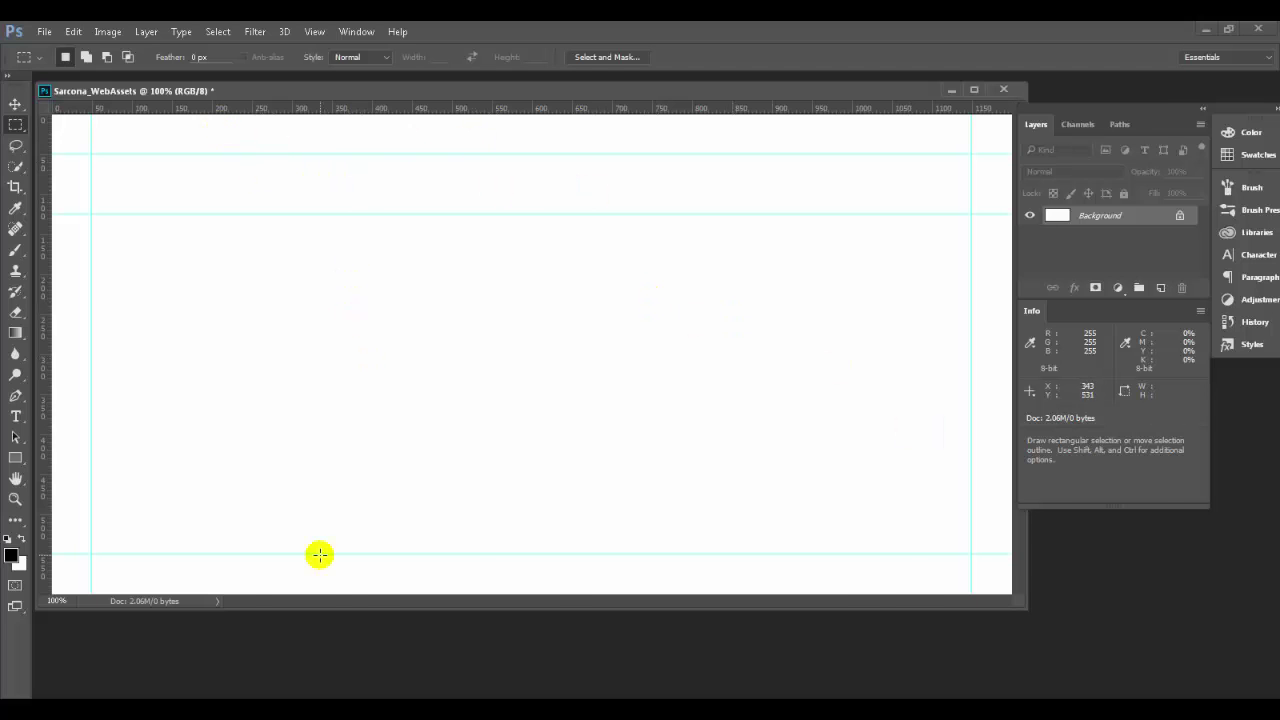
pyautogui.click(157, 703)
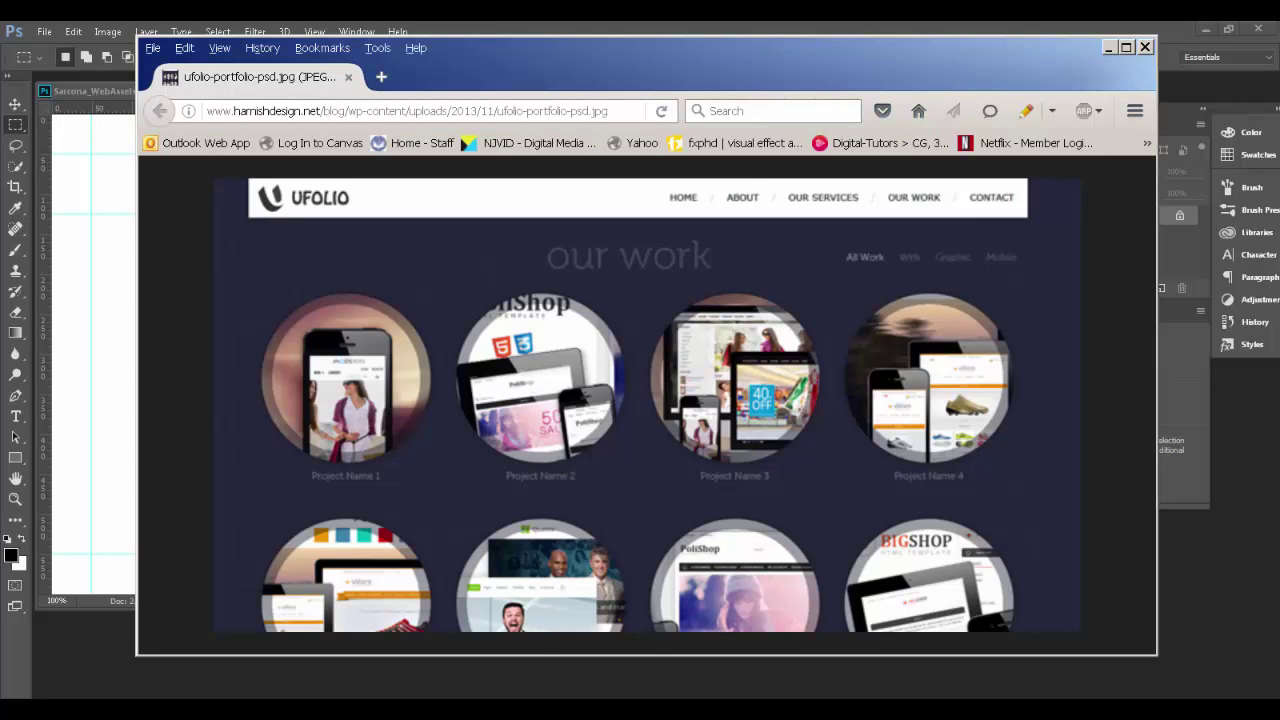
pyautogui.hotkey('alt', 'Tab')
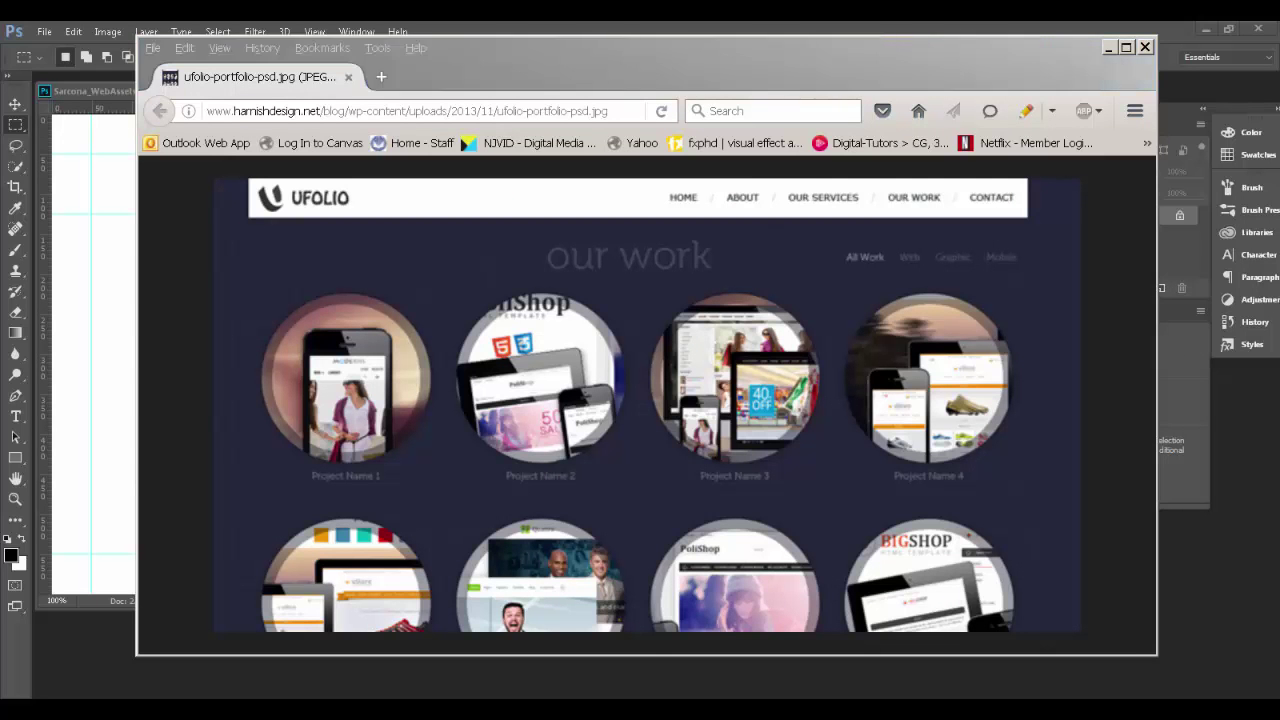
# Create an empty Layer 1 above Background, undoing an accidental Background deletion
pyautogui.click(1163, 288)
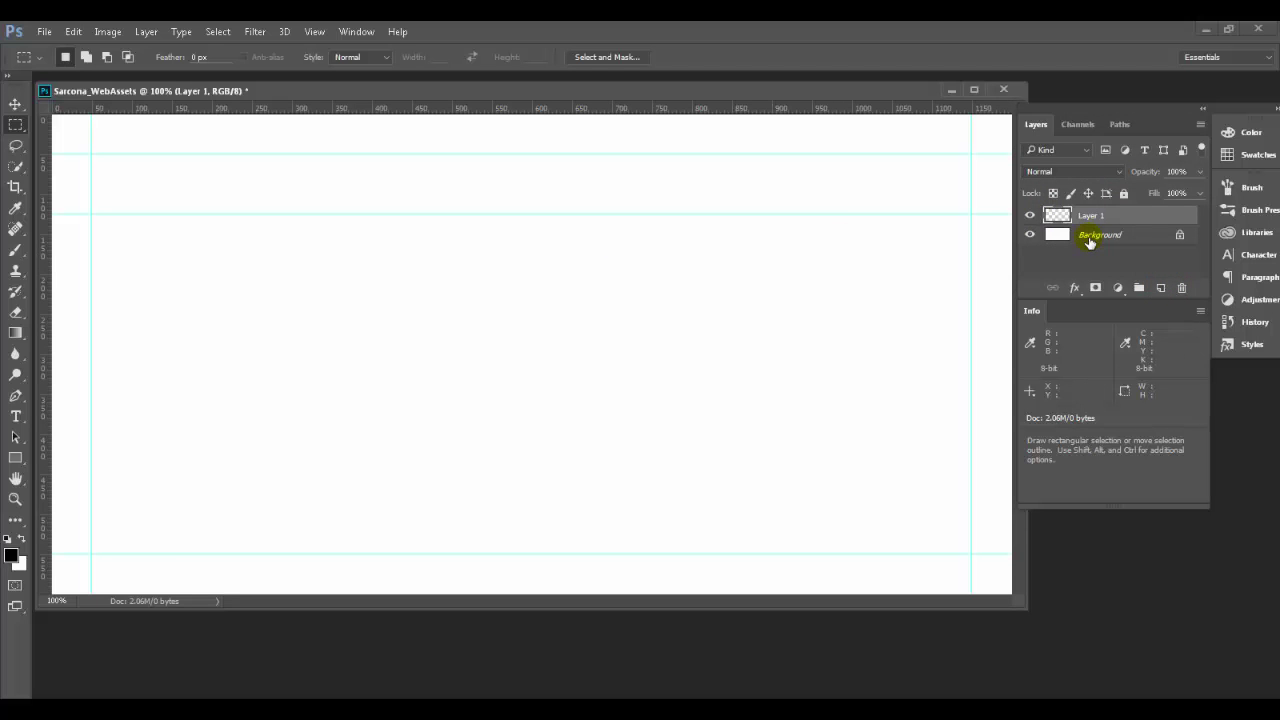
pyautogui.moveTo(1089, 243); pyautogui.dragTo(1180, 287)
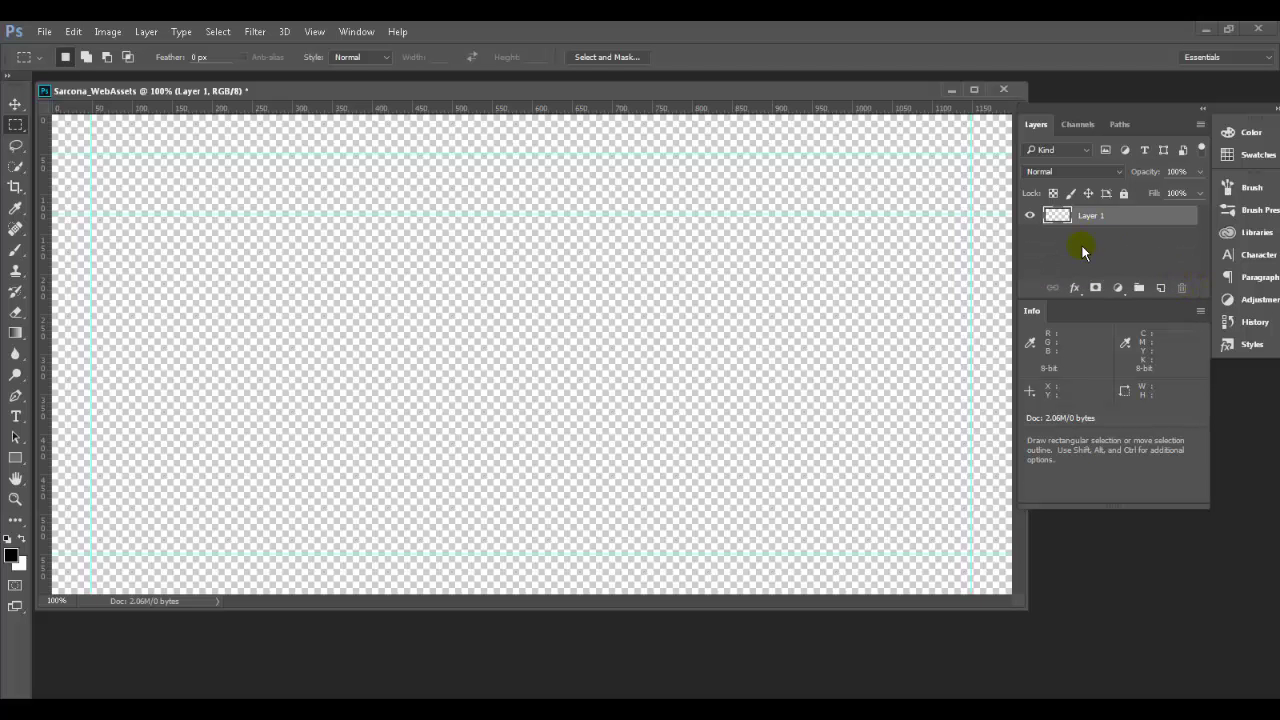
pyautogui.hotkey('ctrl', 'z')
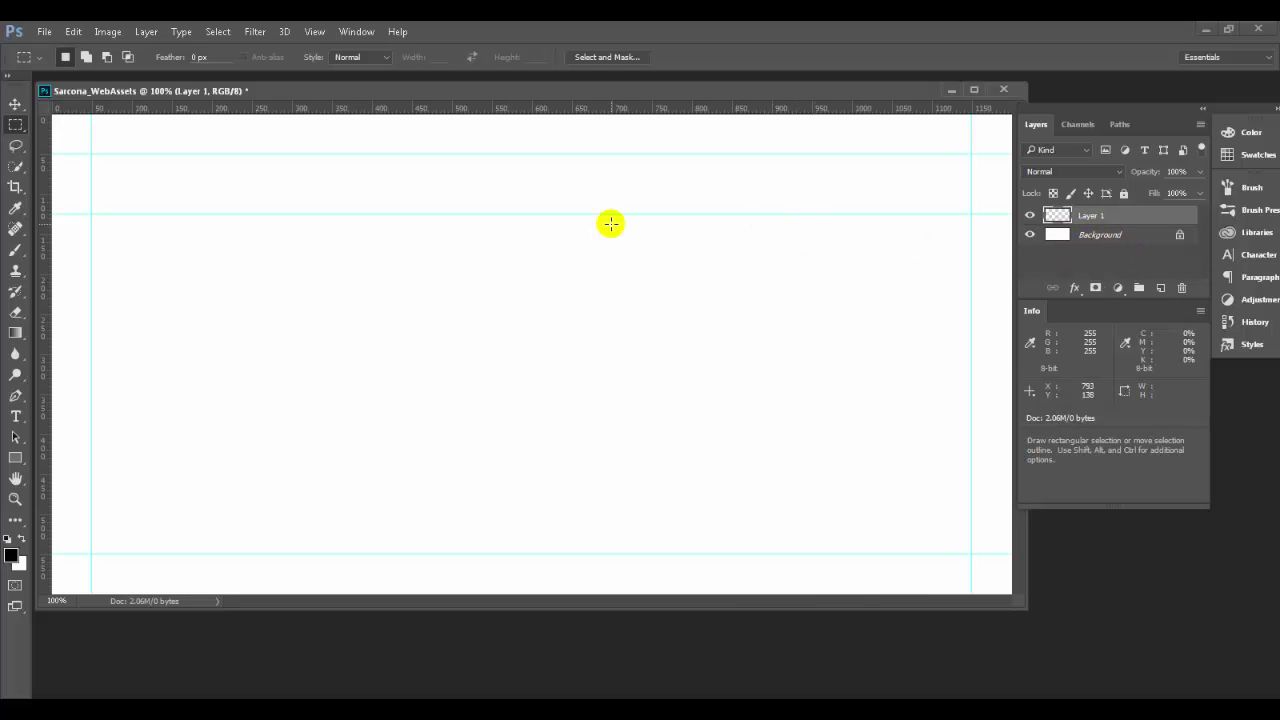
pyautogui.hotkey('alt', 'Tab')
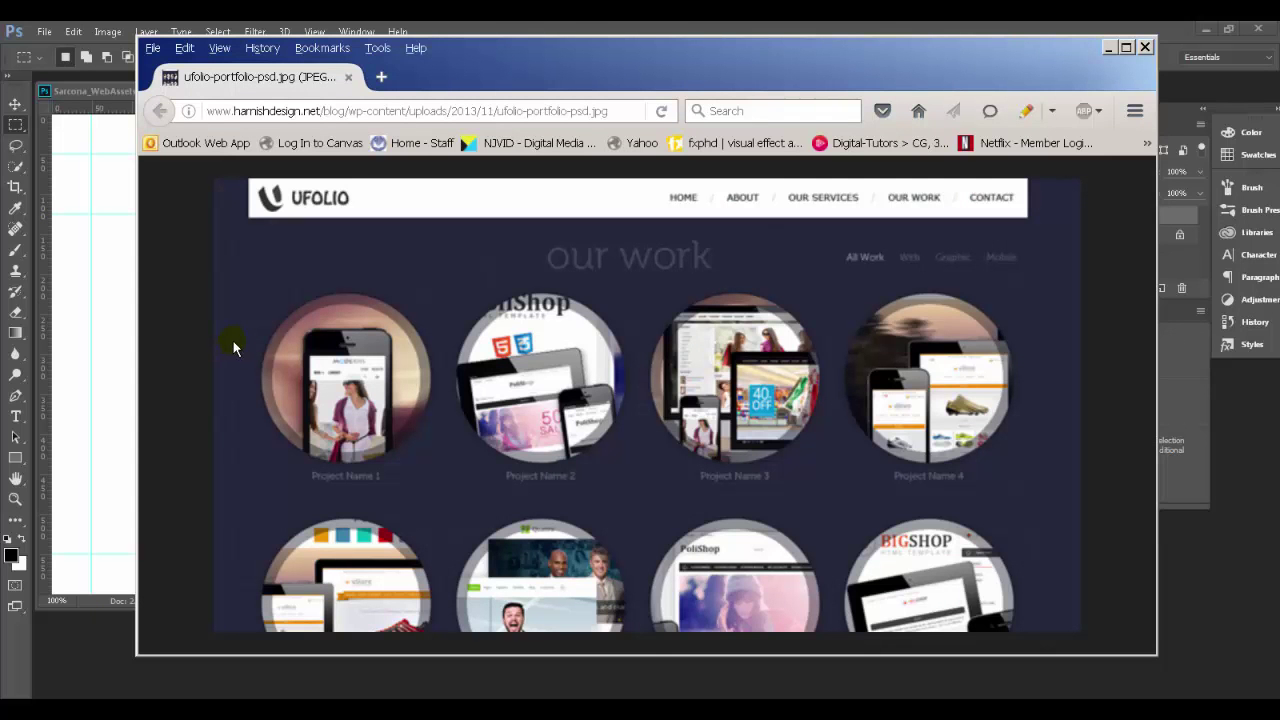
pyautogui.click(269, 320)
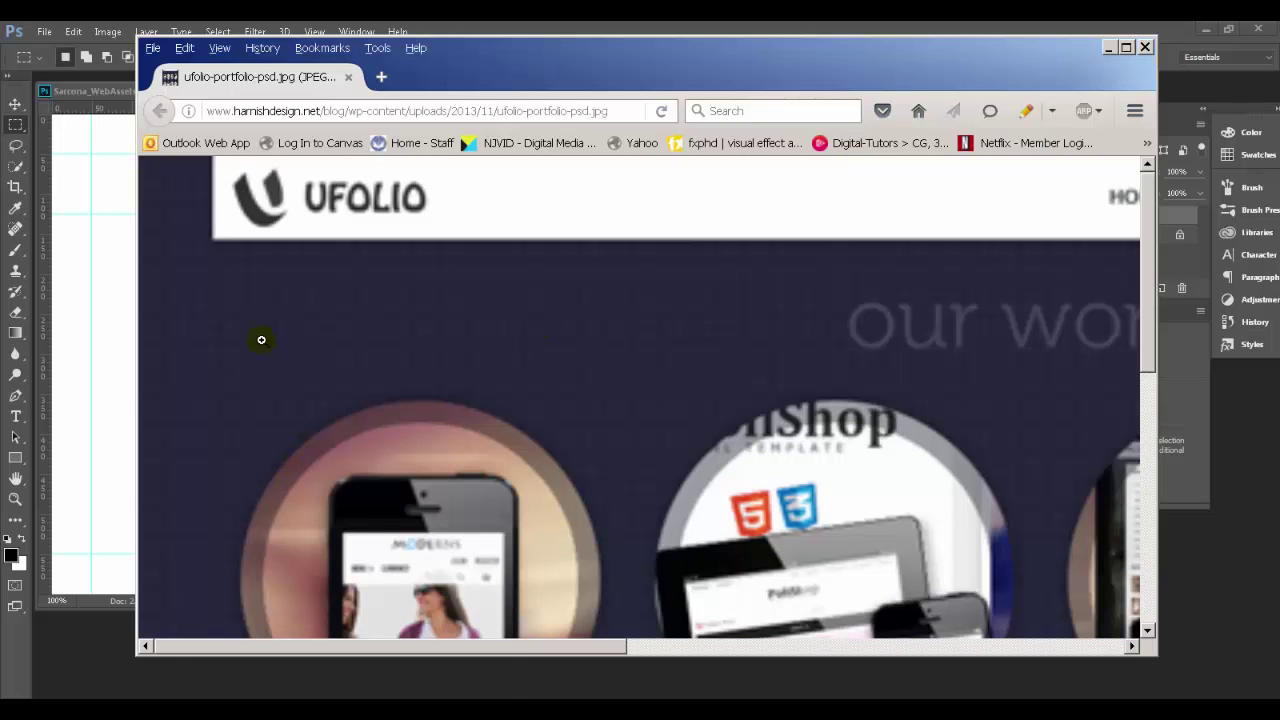
pyautogui.hotkey('alt', 'Tab')
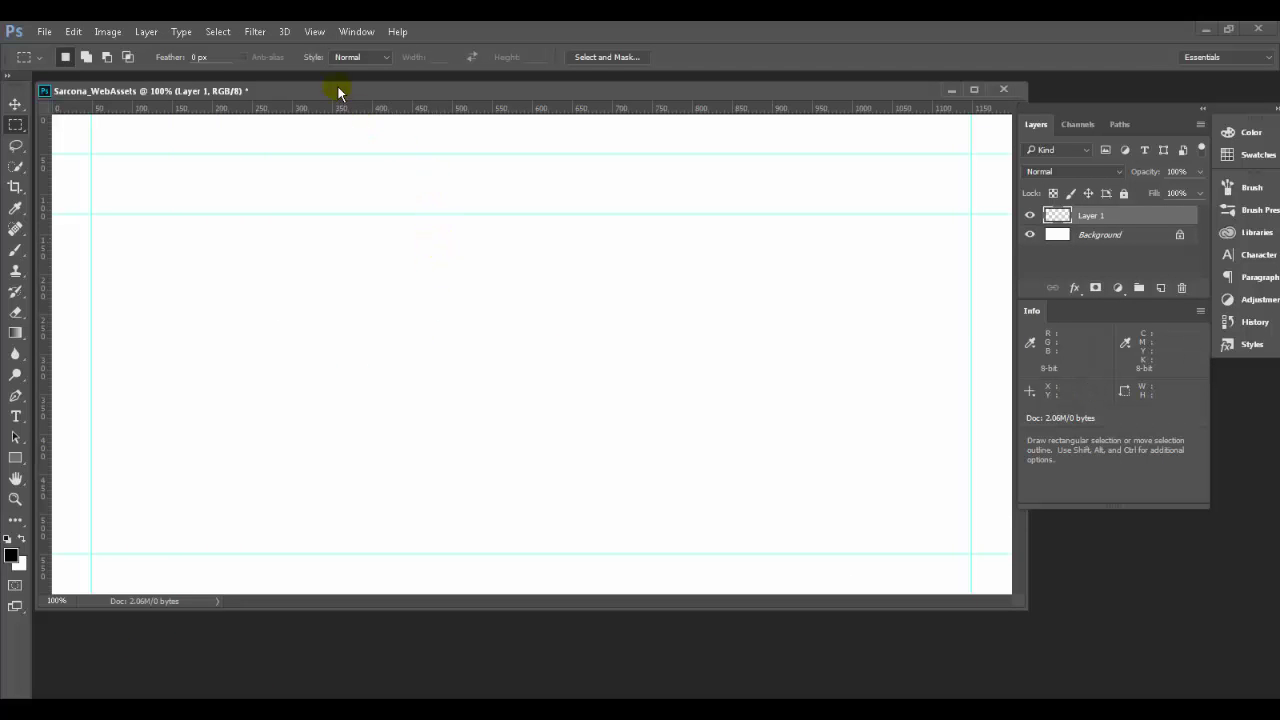
# Fill Layer 1 with white instead of black, then open its Layer Style Blending Options
pyautogui.moveTo(337, 83); pyautogui.dragTo(337, 74)
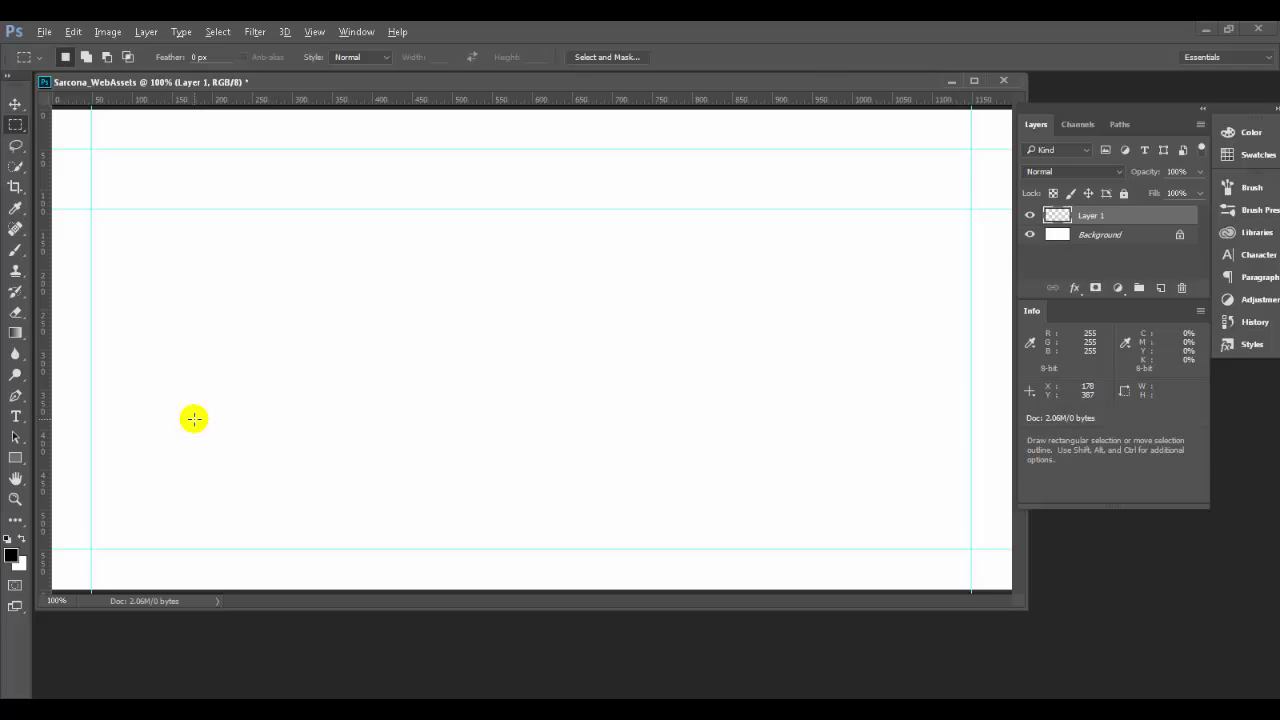
pyautogui.hotkey('alt', 'BackSpace')
pyautogui.click(14, 561)
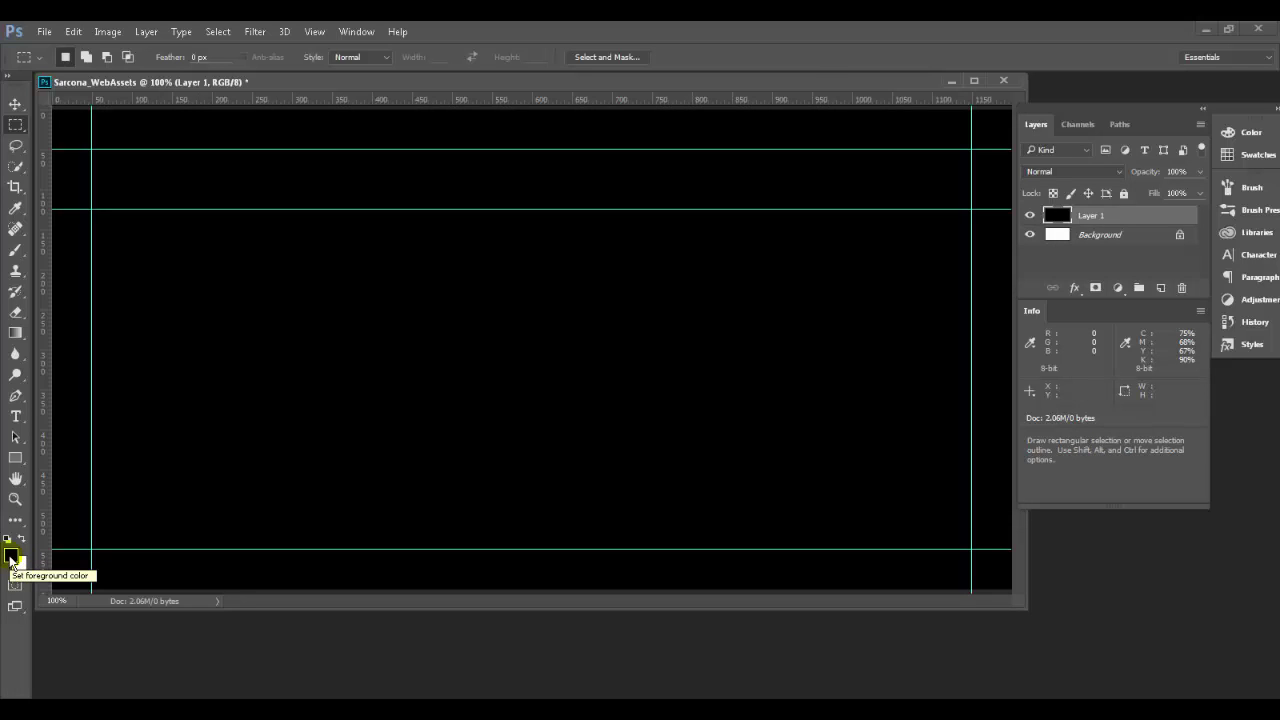
pyautogui.hotkey('ctrl', 'BackSpace')
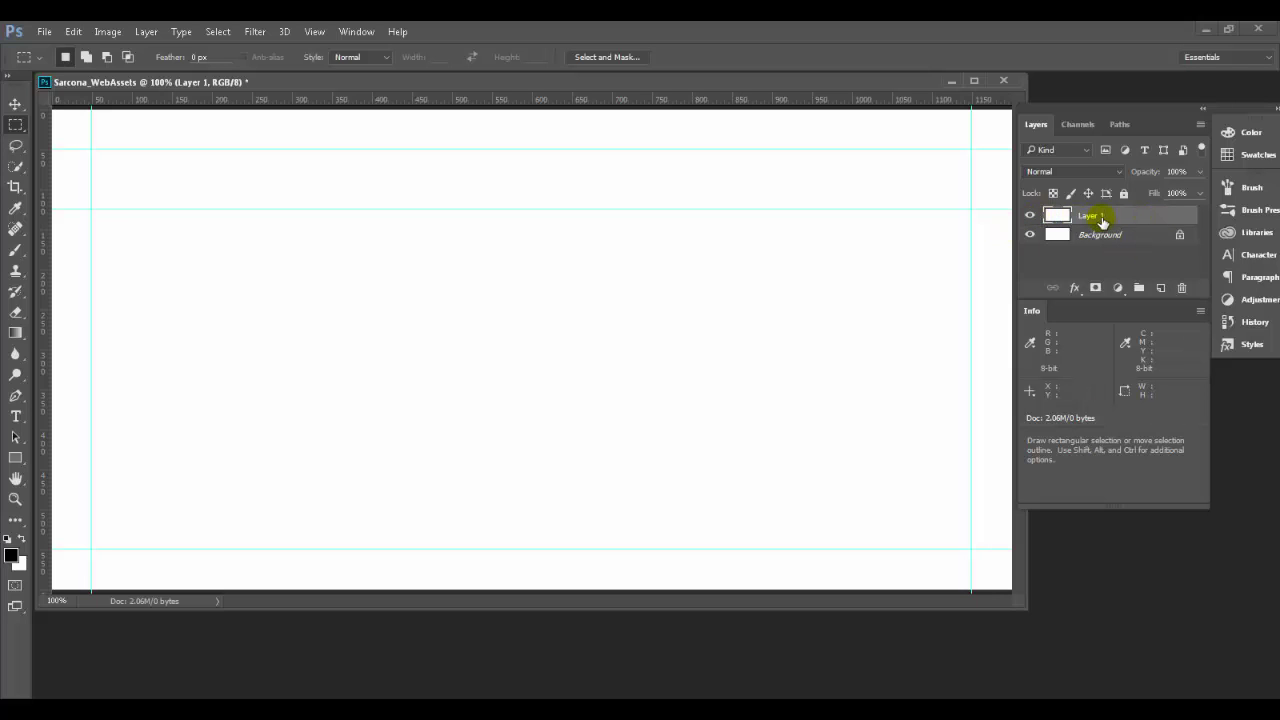
pyautogui.doubleClick(1138, 216)
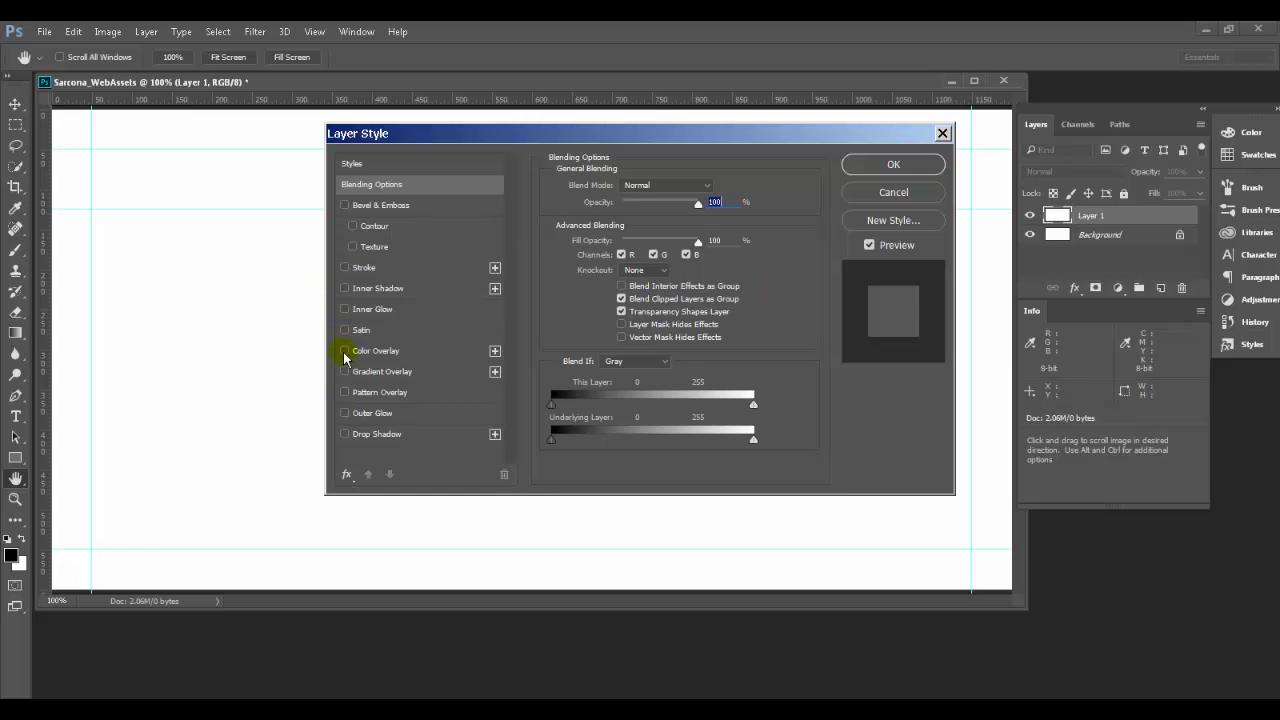
# Enable Pattern Overlay on Layer 1 and move the Layer Style dialog aside
pyautogui.click(345, 393)
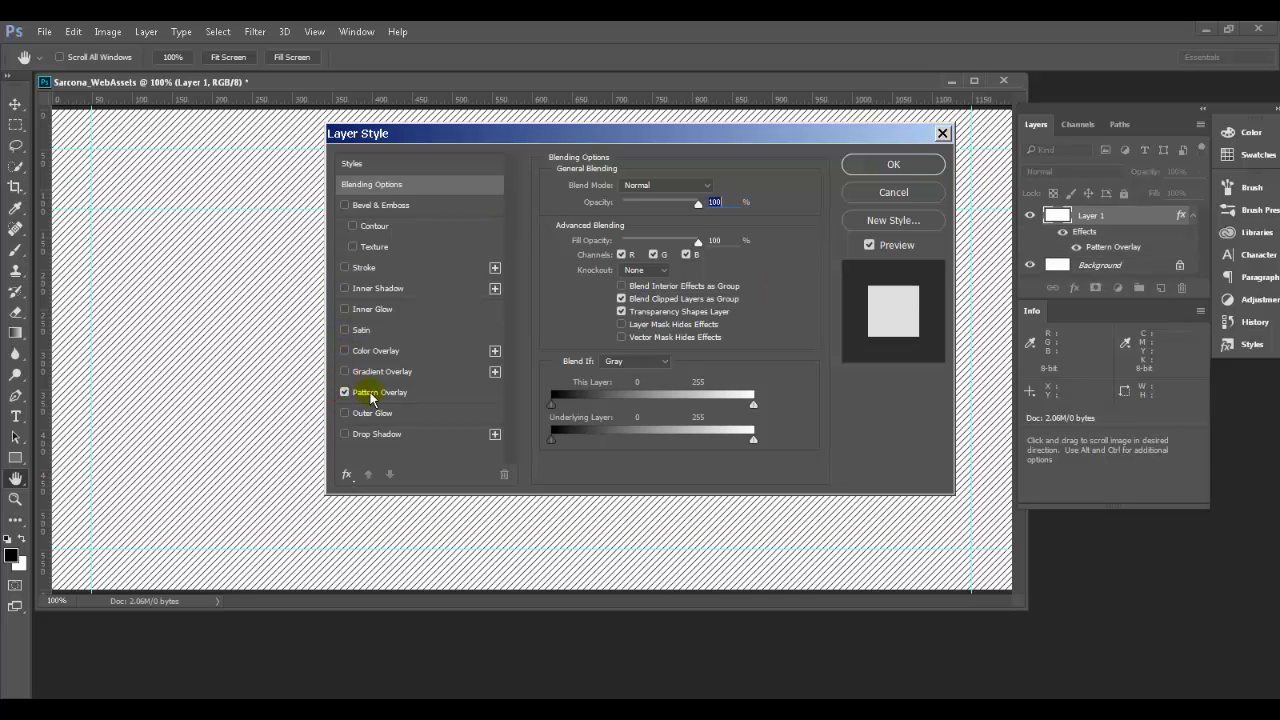
pyautogui.click(374, 394)
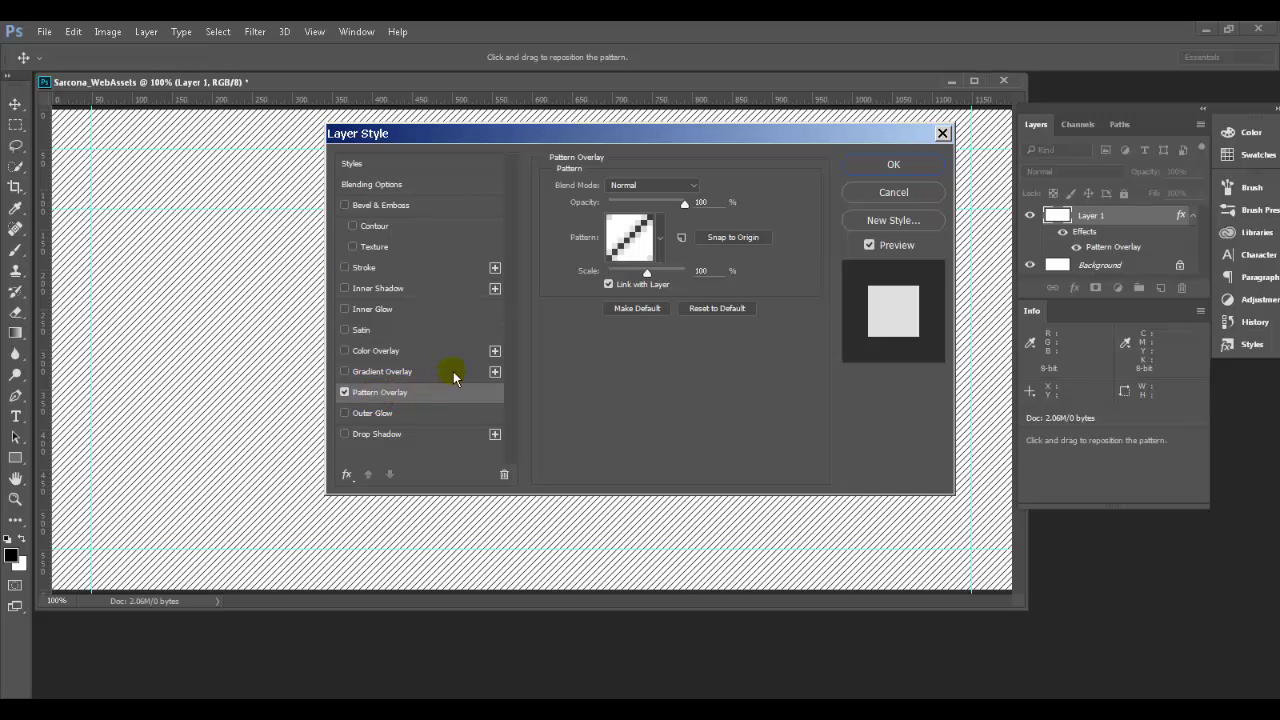
pyautogui.moveTo(500, 133); pyautogui.dragTo(695, 126)
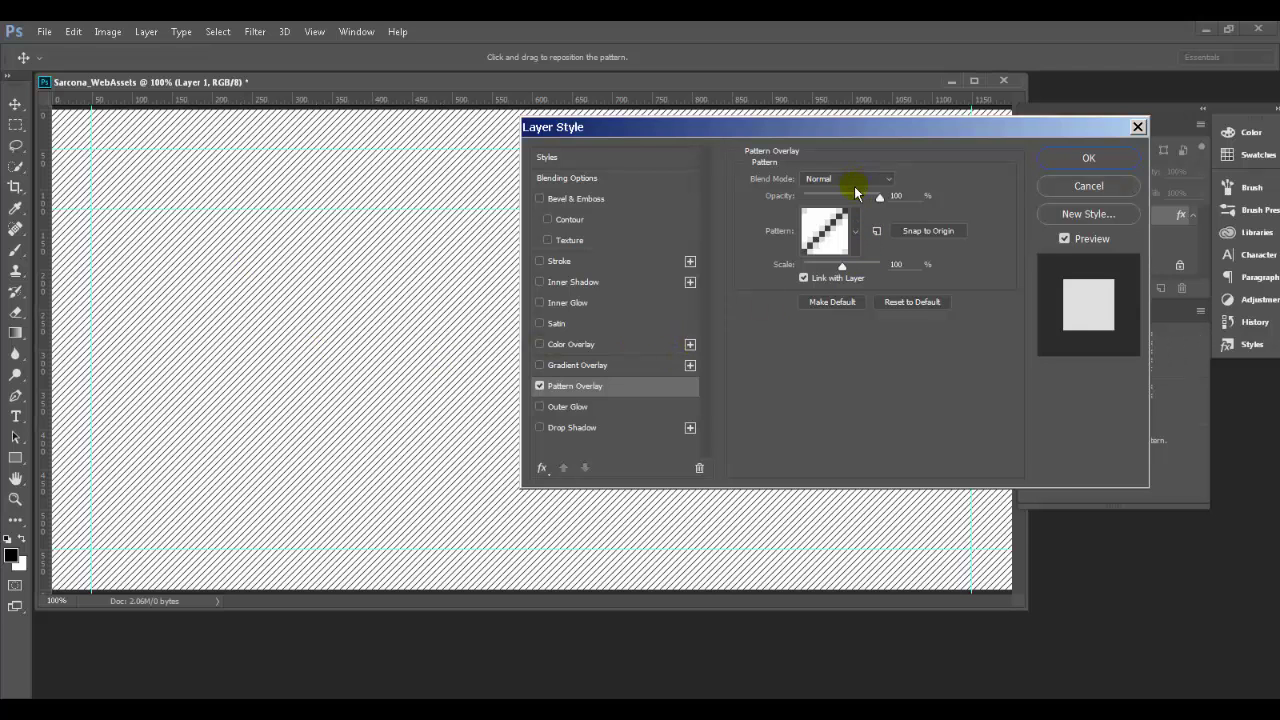
# Try several pattern swatches and settle on the black dotted pattern
pyautogui.click(857, 233)
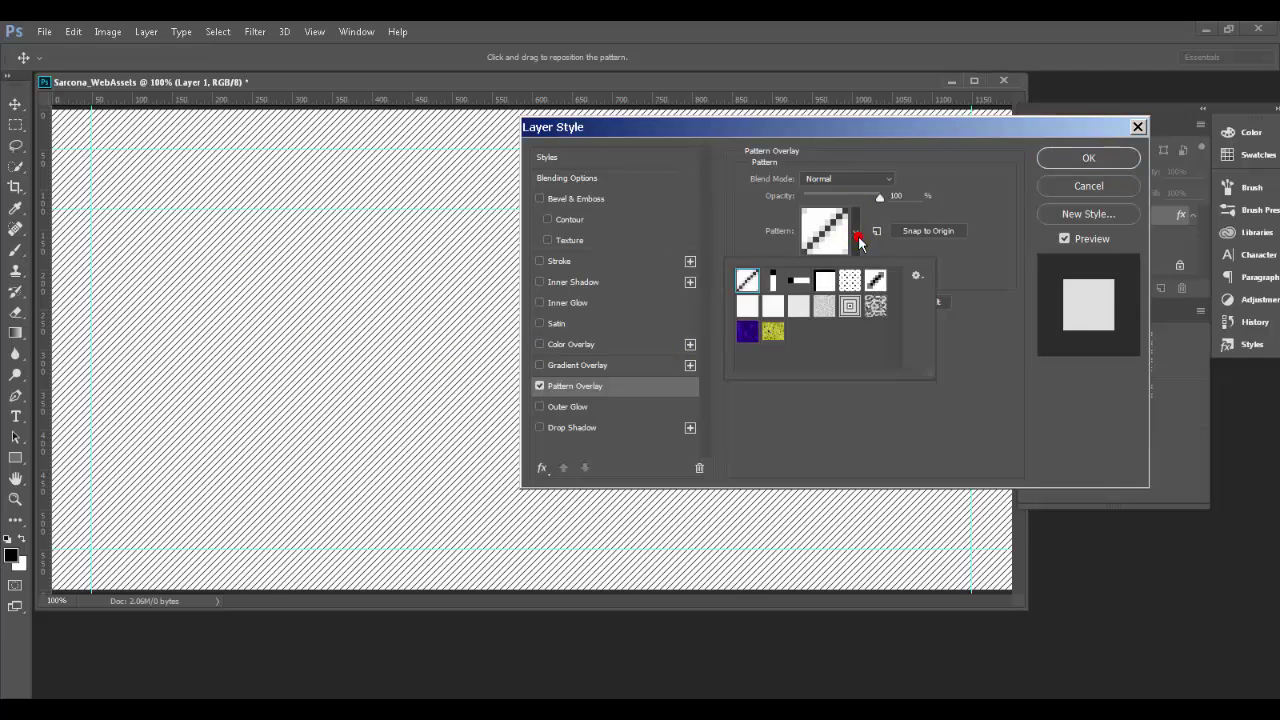
pyautogui.click(850, 282)
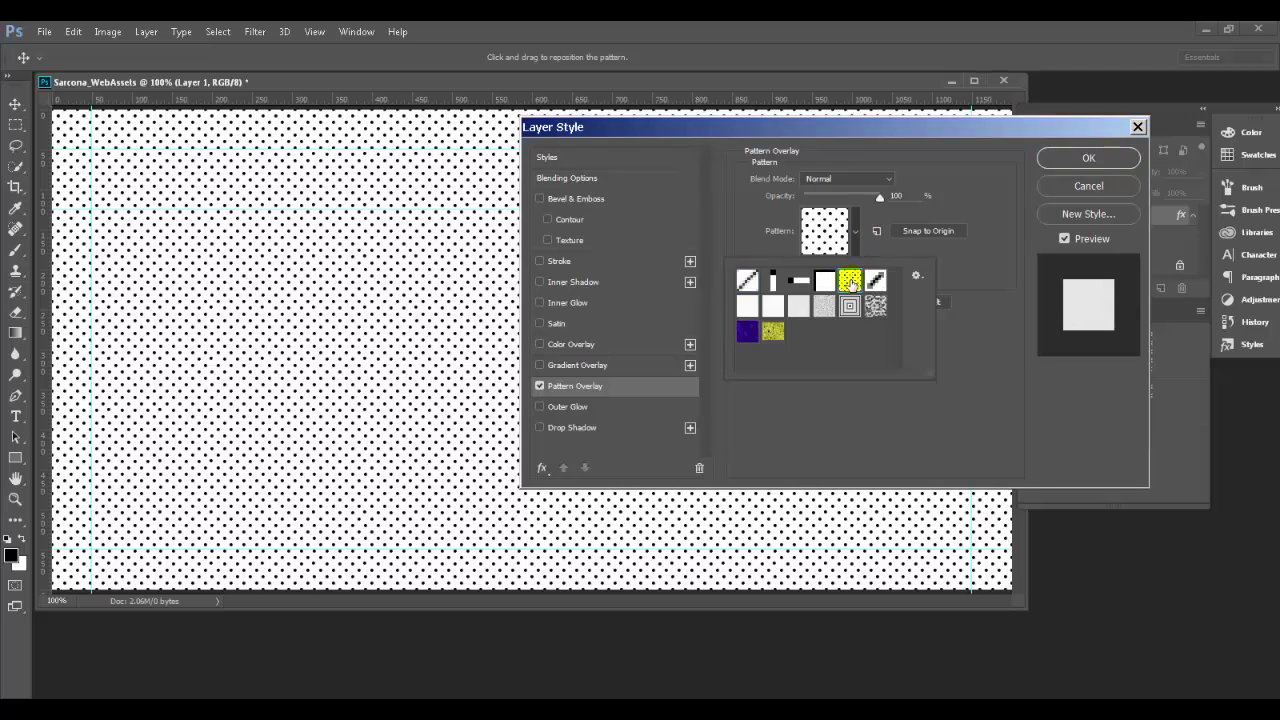
pyautogui.click(830, 308)
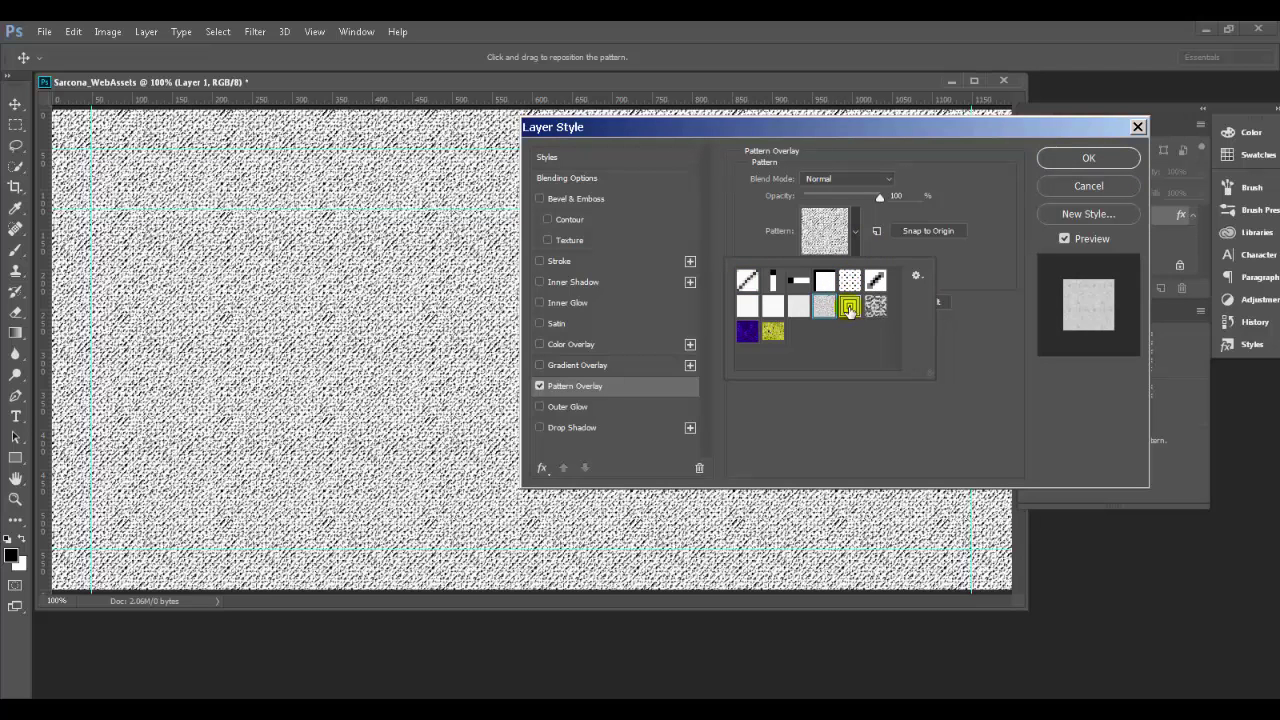
pyautogui.click(850, 306)
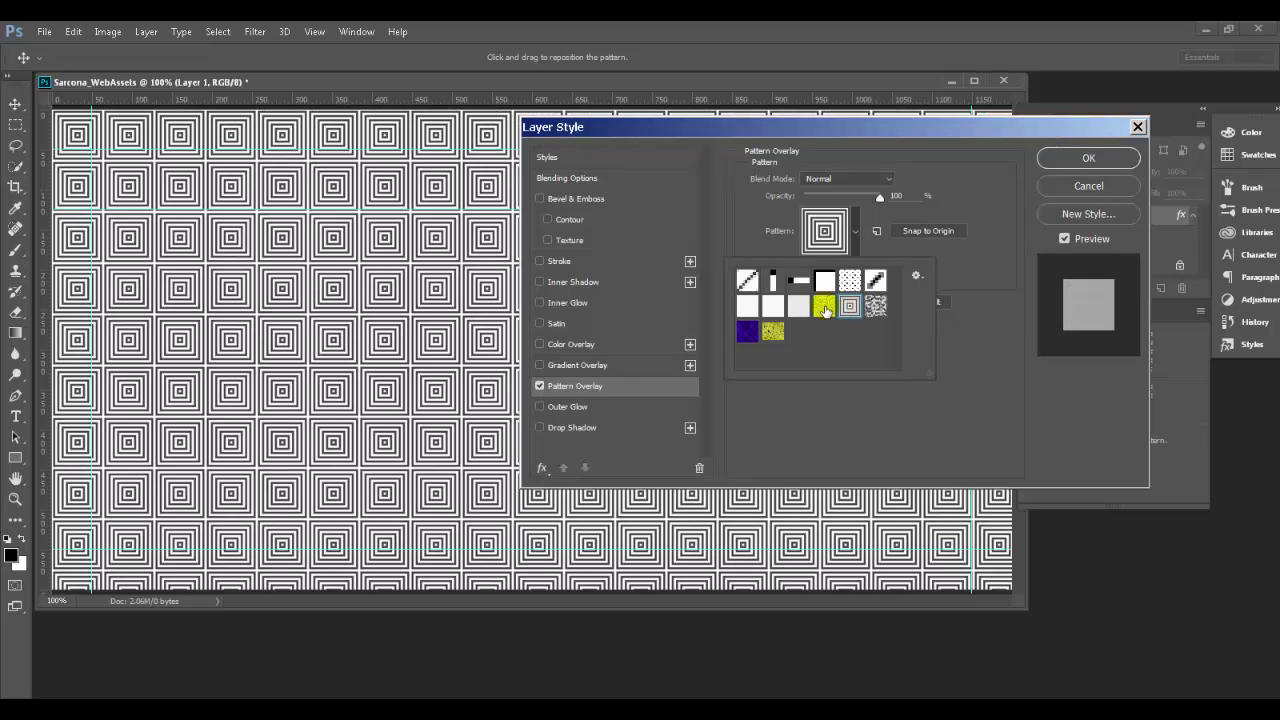
pyautogui.click(750, 306)
pyautogui.click(752, 330)
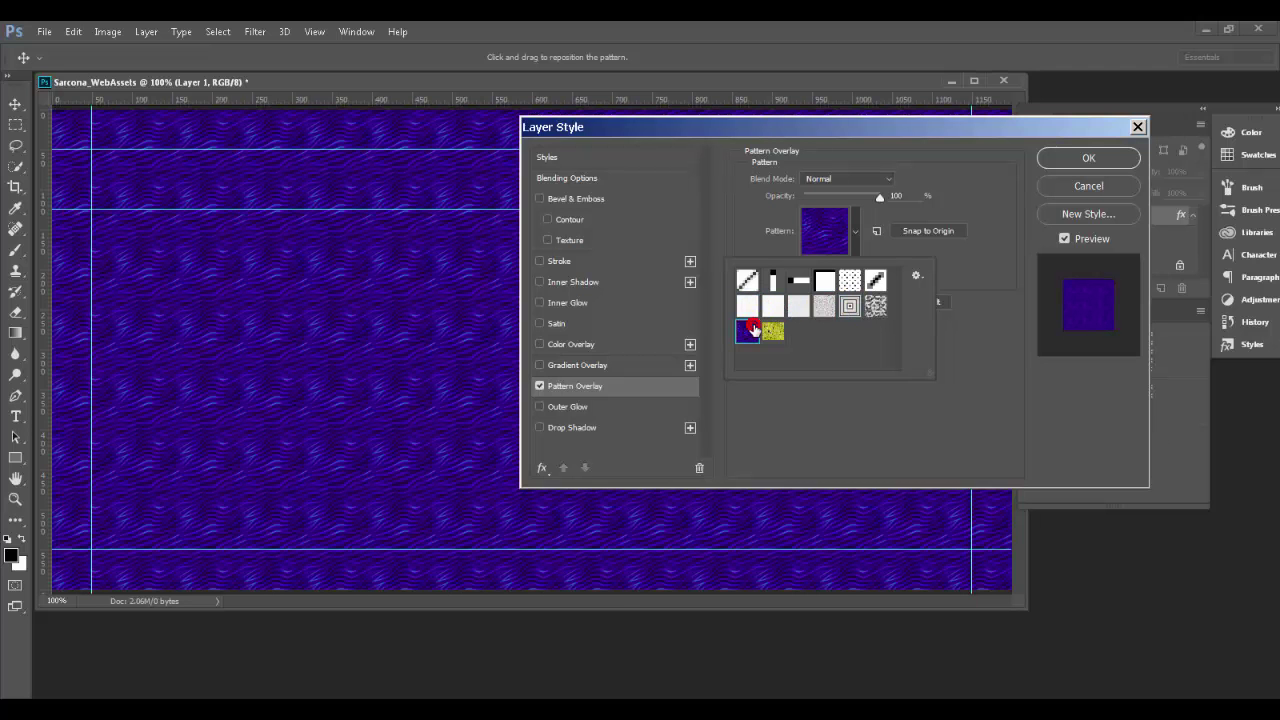
pyautogui.click(773, 331)
pyautogui.click(875, 306)
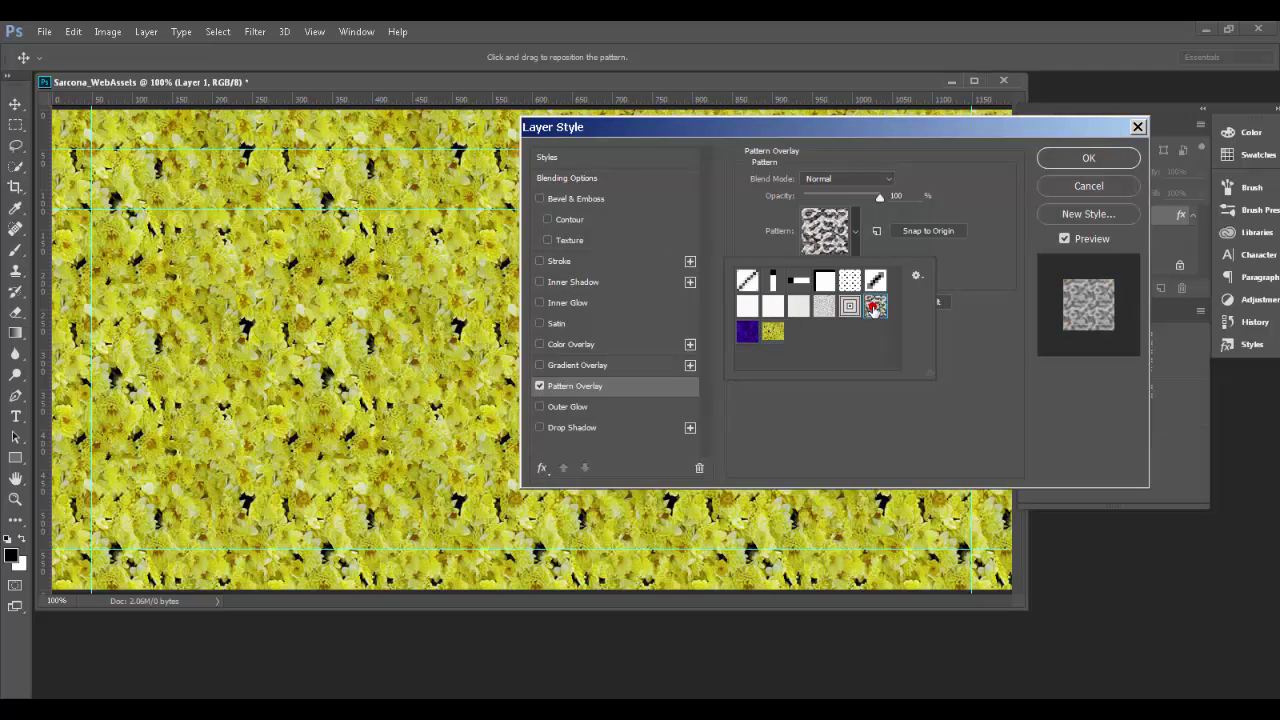
pyautogui.click(757, 300)
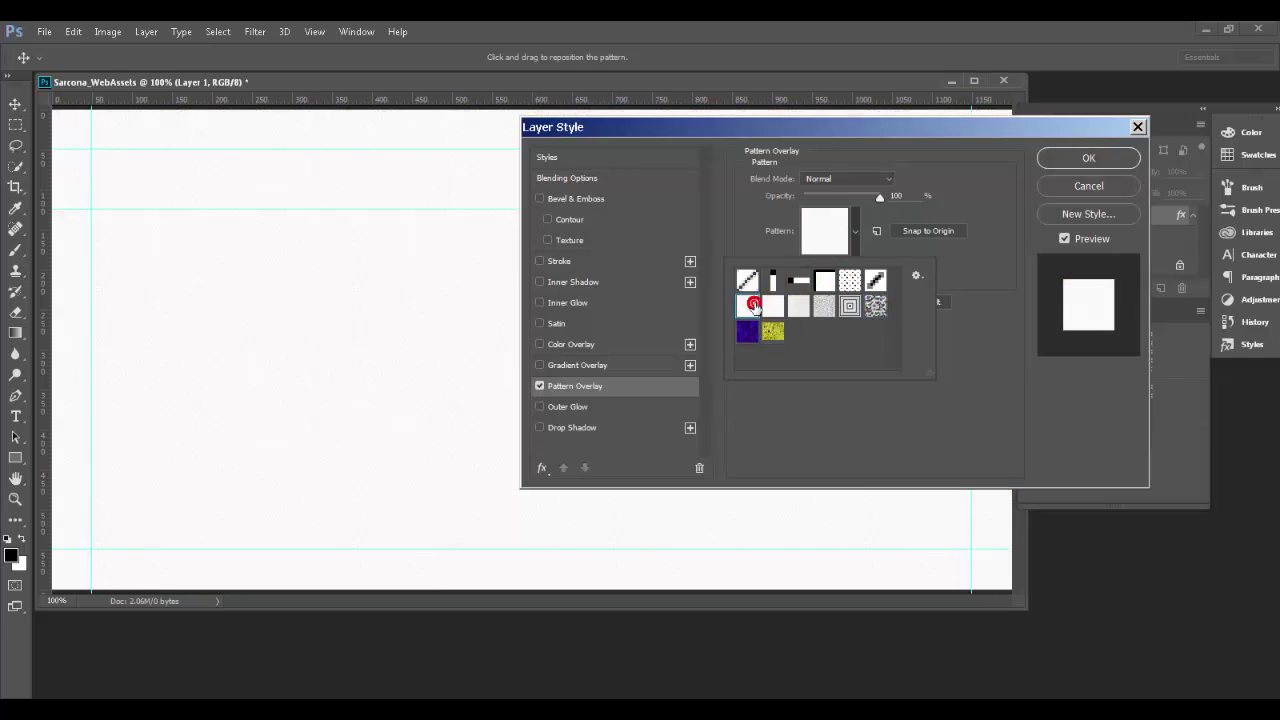
pyautogui.click(804, 305)
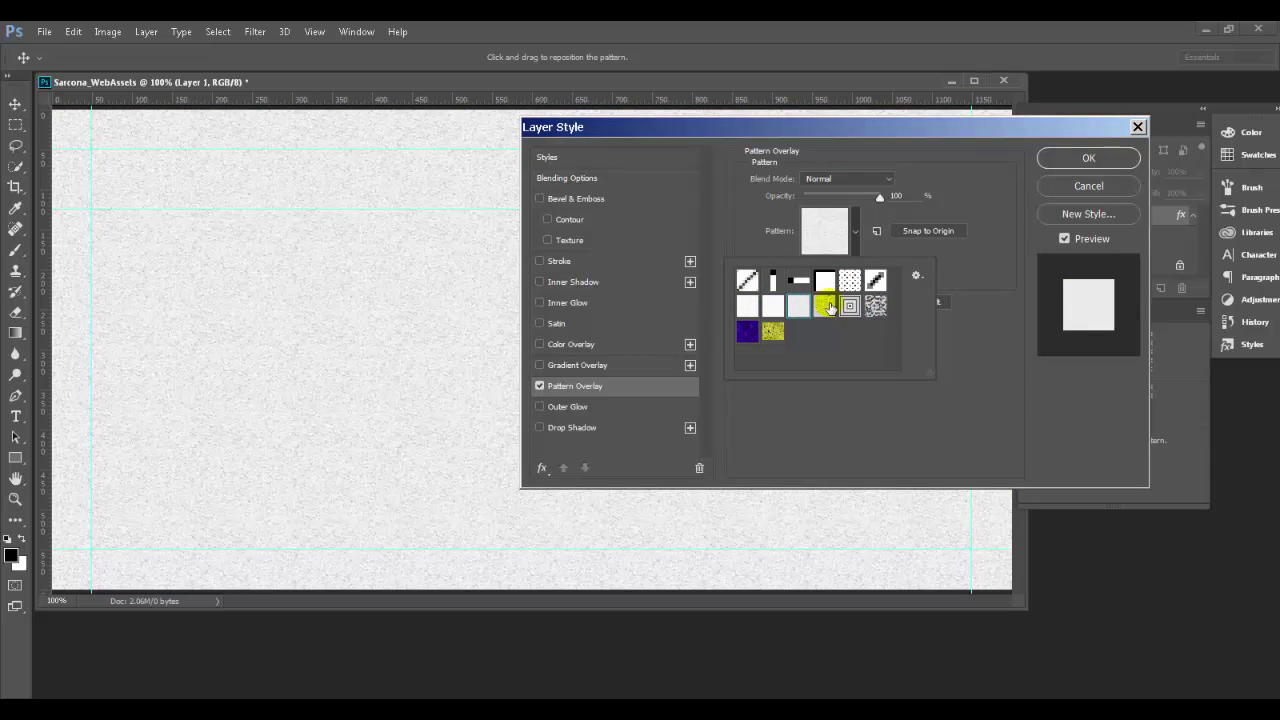
pyautogui.click(826, 305)
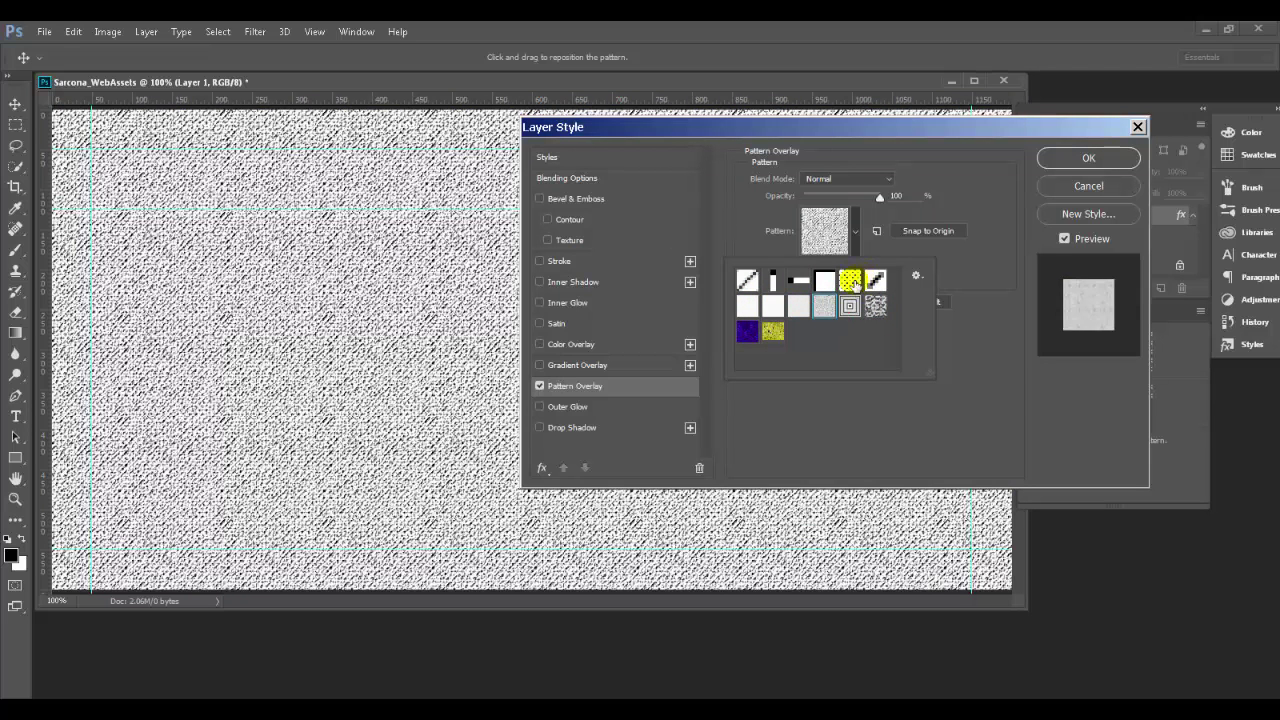
pyautogui.click(850, 281)
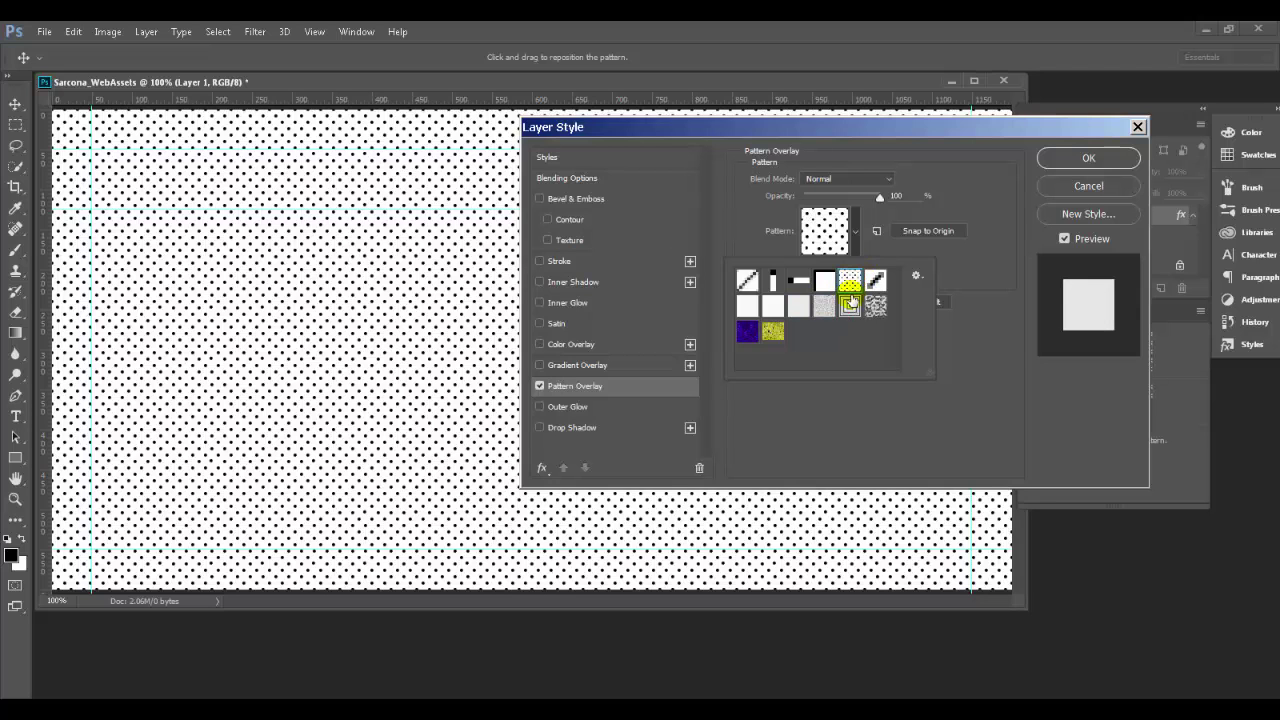
pyautogui.click(850, 306)
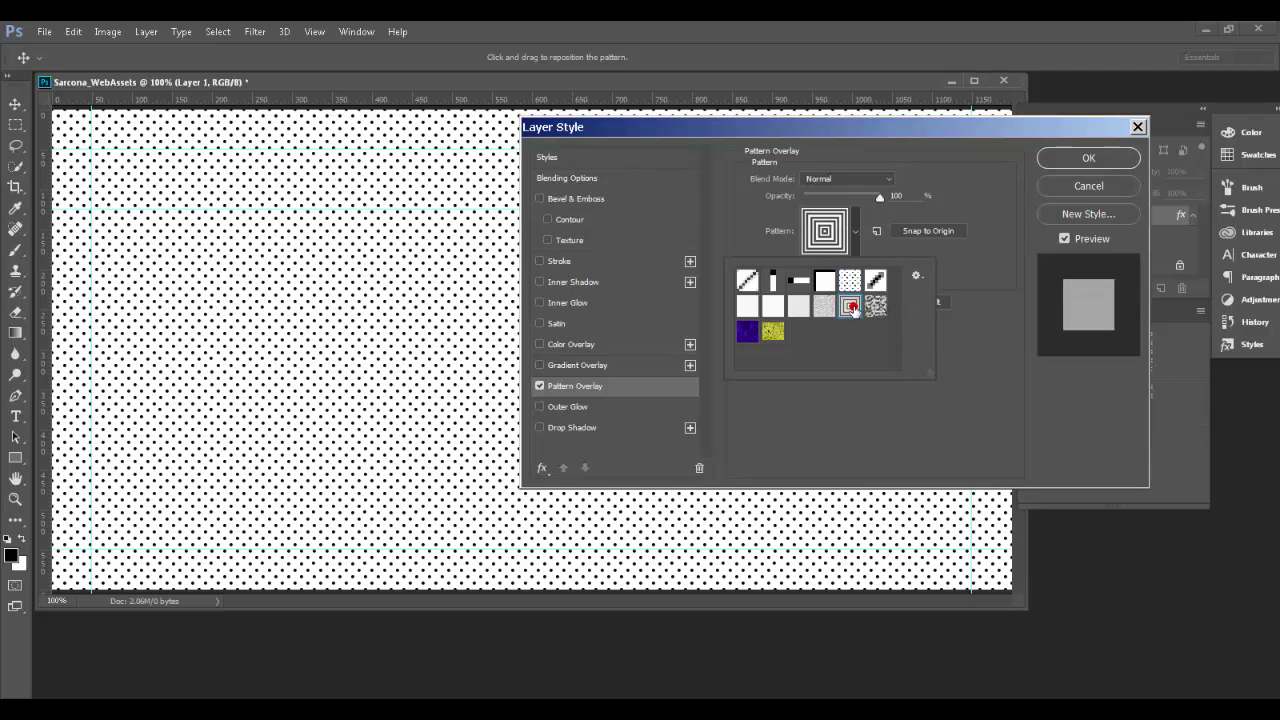
pyautogui.click(853, 280)
pyautogui.press('Return')
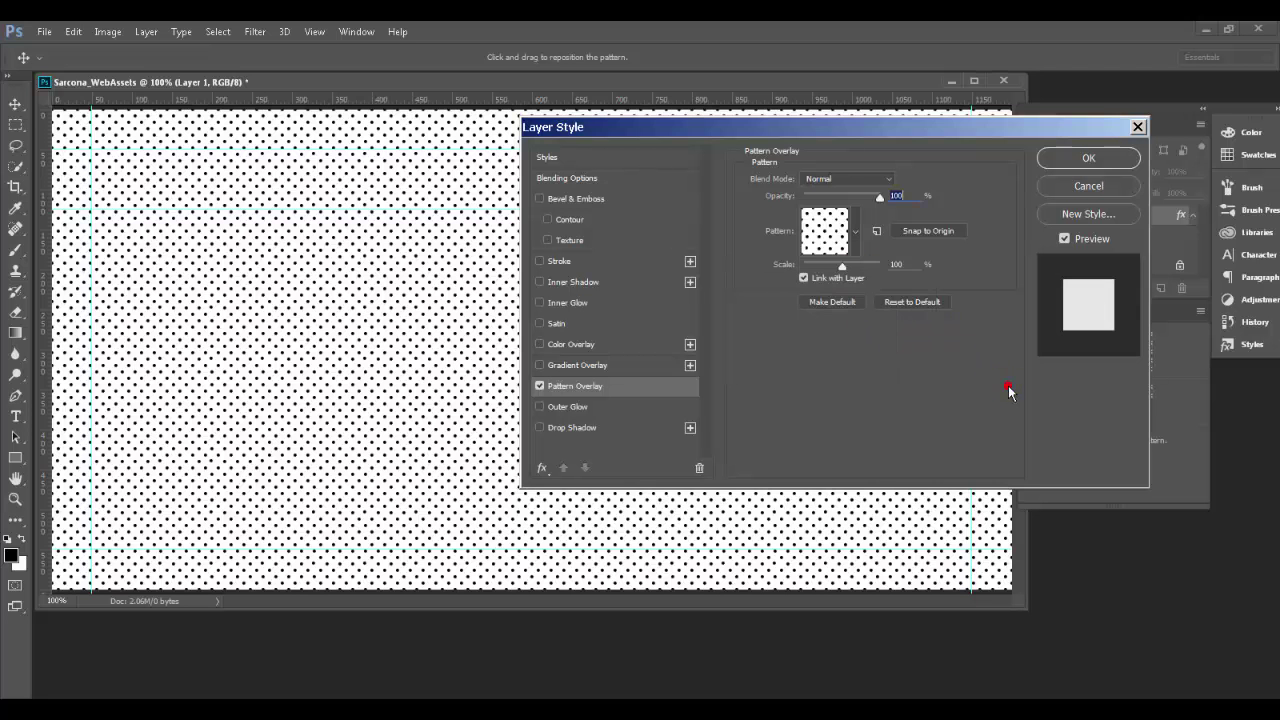
# Set the dotted pattern's scale to 70% and test the overlay at 0% opacity
pyautogui.moveTo(846, 266); pyautogui.dragTo(828, 270)
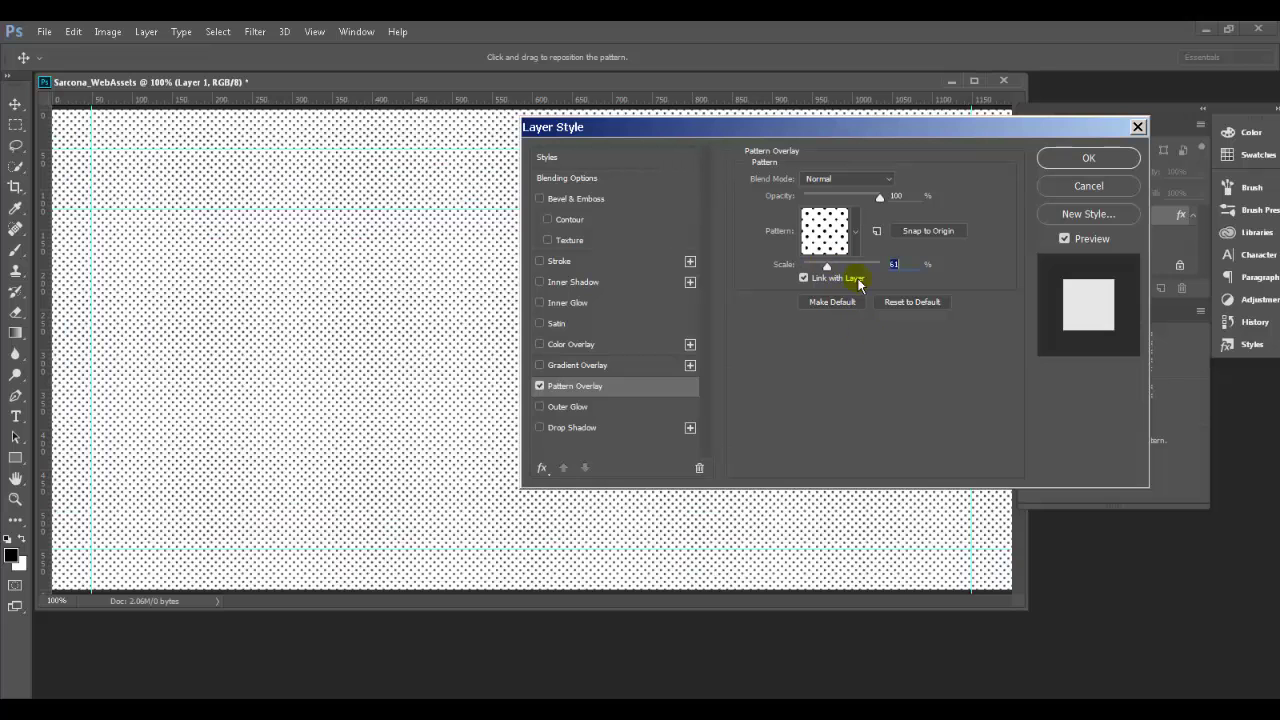
pyautogui.write('70')
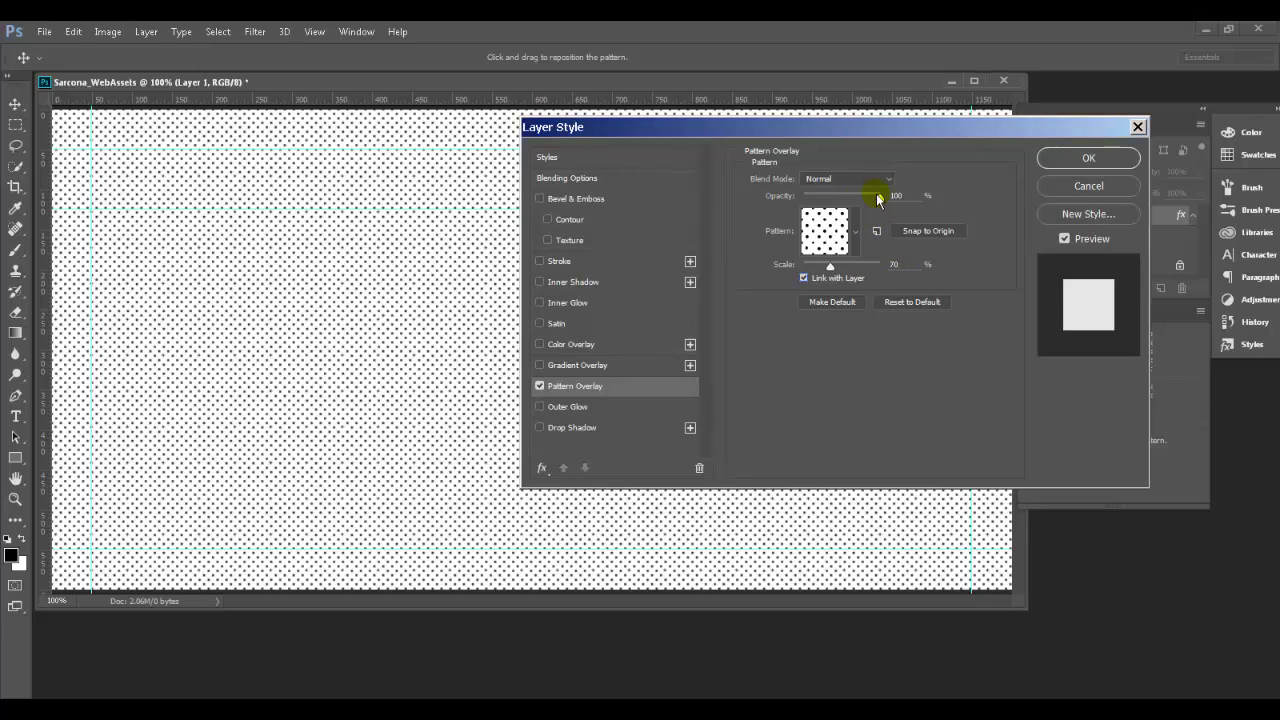
pyautogui.moveTo(878, 197); pyautogui.dragTo(931, 201)
pyautogui.moveTo(935, 127); pyautogui.dragTo(703, 133)
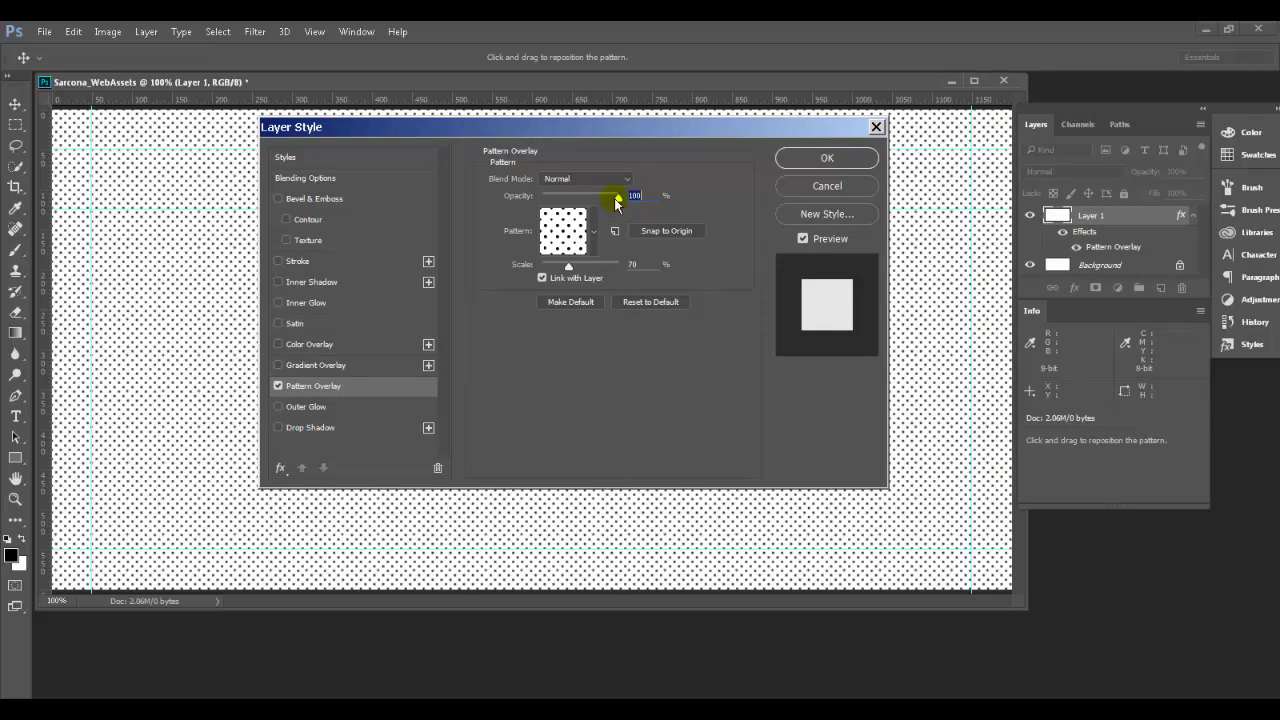
# Compare lower opacities, keep Normal blending, restore 100% opacity and apply the overlay
pyautogui.moveTo(615, 198); pyautogui.dragTo(590, 198)
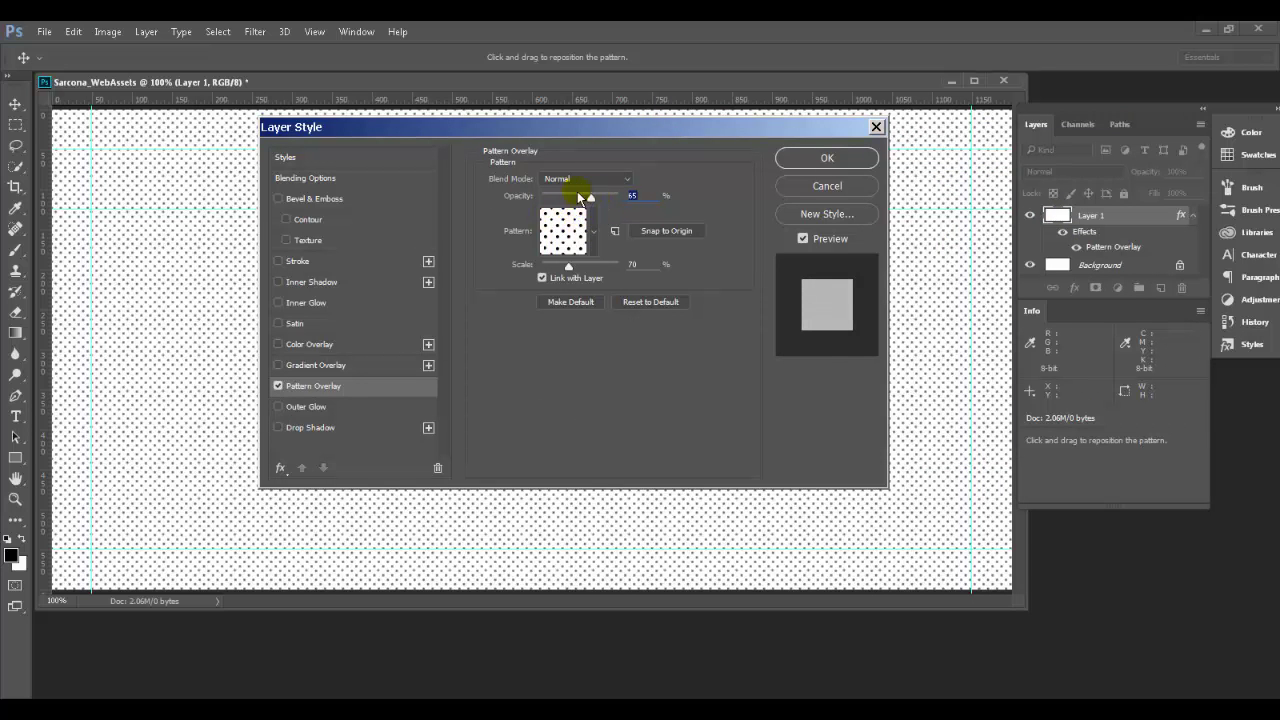
pyautogui.moveTo(590, 197); pyautogui.dragTo(643, 208)
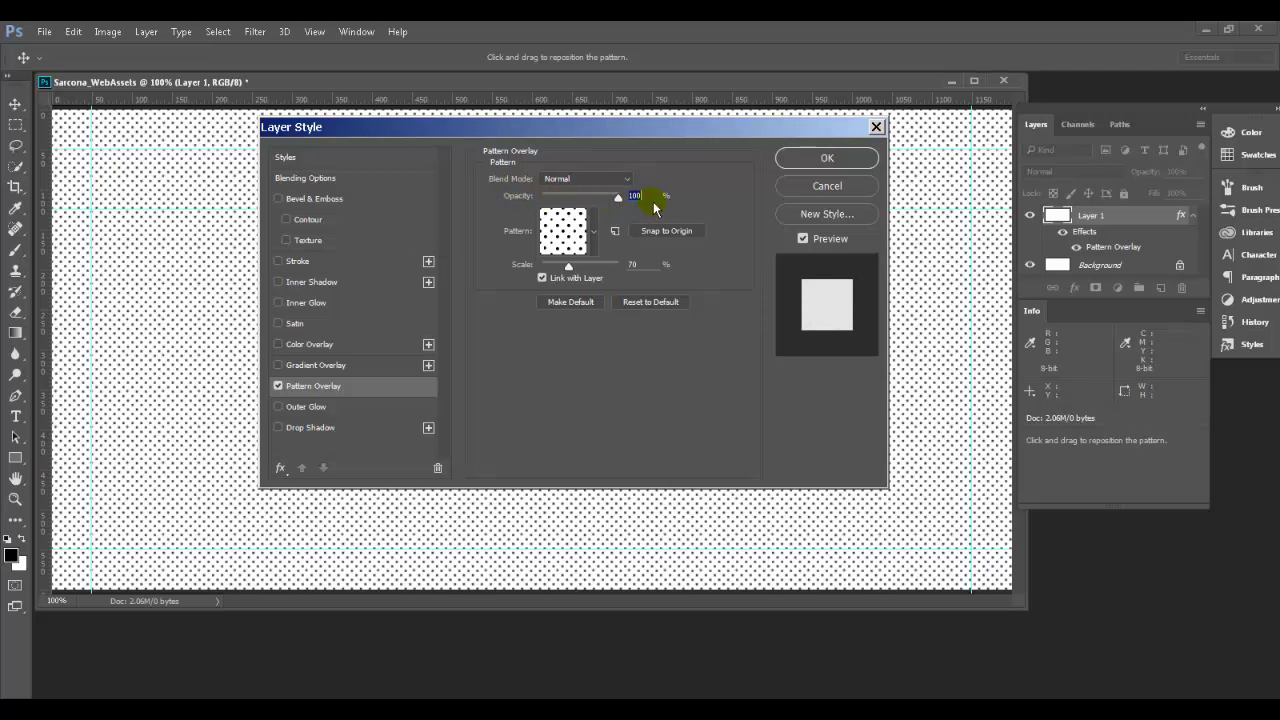
pyautogui.click(604, 179)
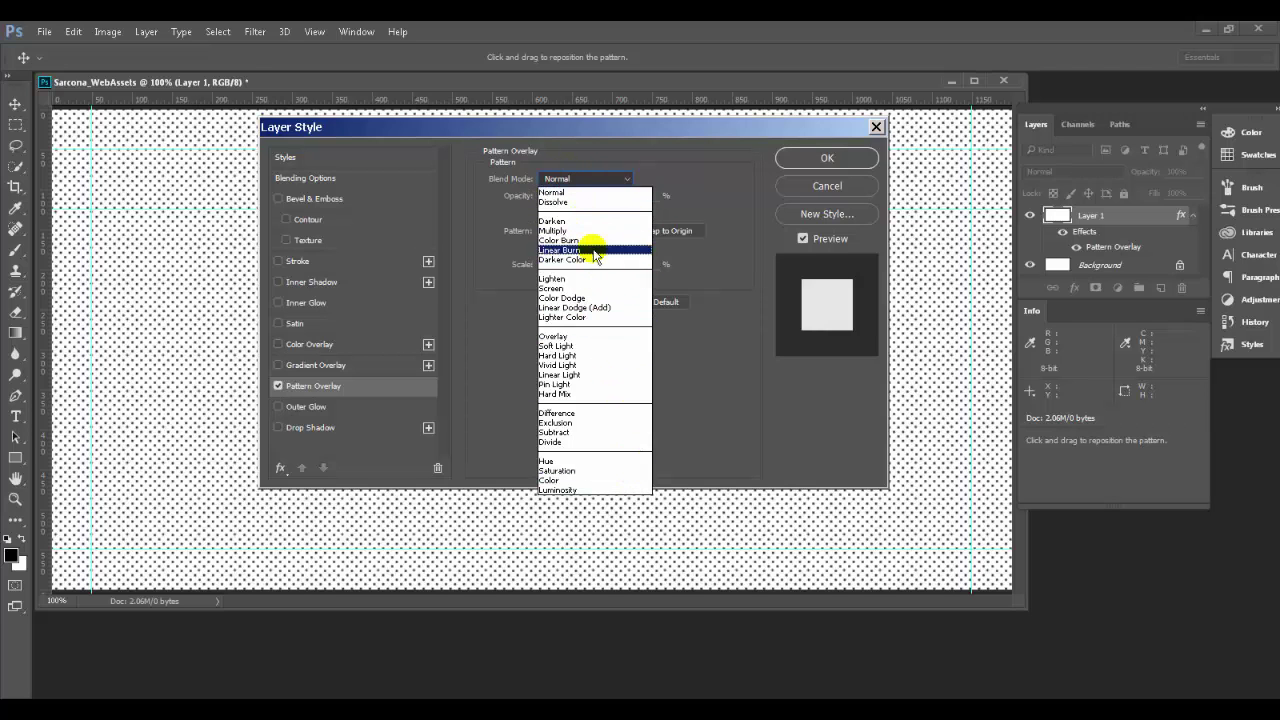
pyautogui.click(687, 368)
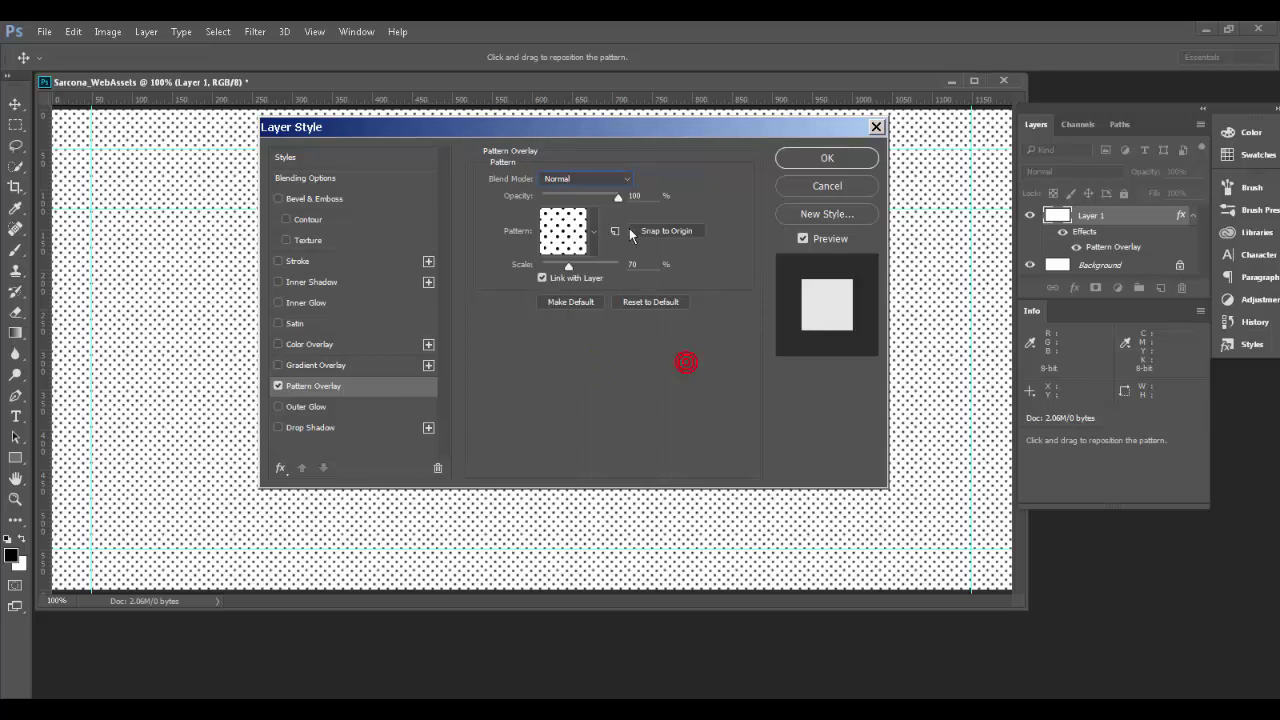
pyautogui.moveTo(614, 198)
pyautogui.mouseDown()
pyautogui.moveTo(590, 202)
pyautogui.moveTo(617, 200)
pyautogui.mouseUp()
pyautogui.click(832, 160)
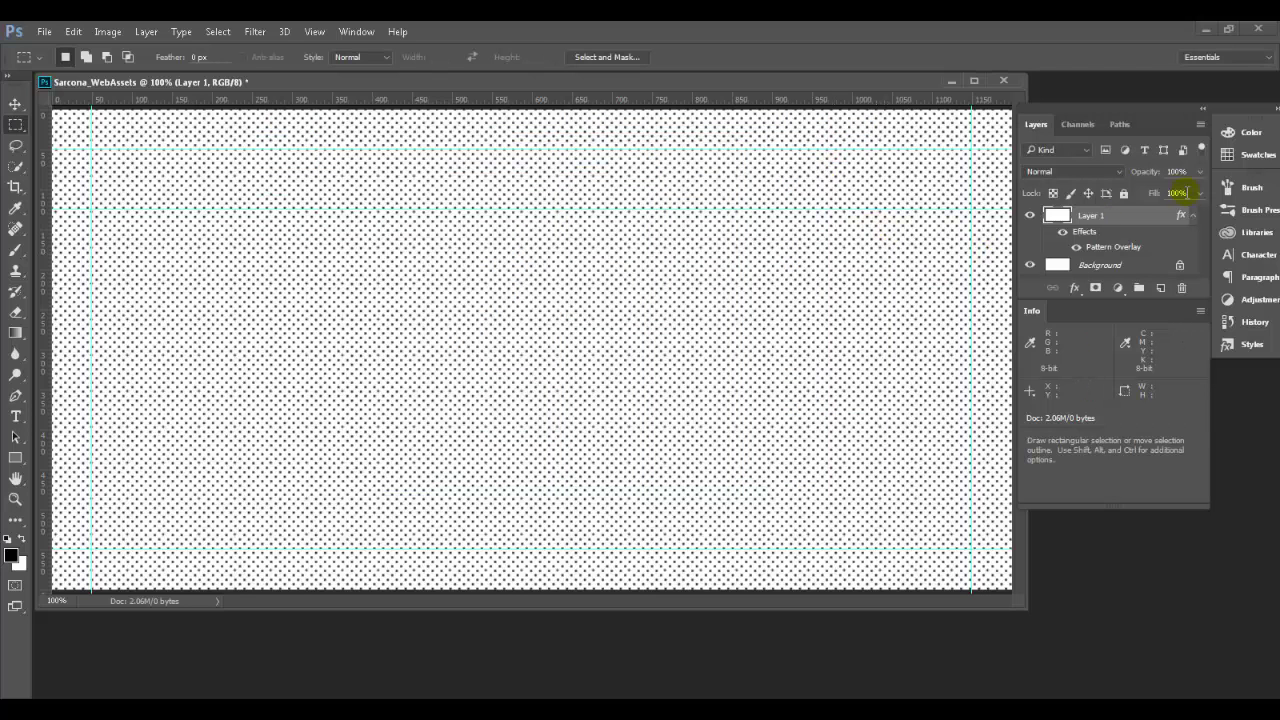
# Fade the dot layer to about 31%, then fill Background with grey #737a7c
pyautogui.moveTo(1146, 174); pyautogui.dragTo(1091, 176)
pyautogui.click(1095, 266)
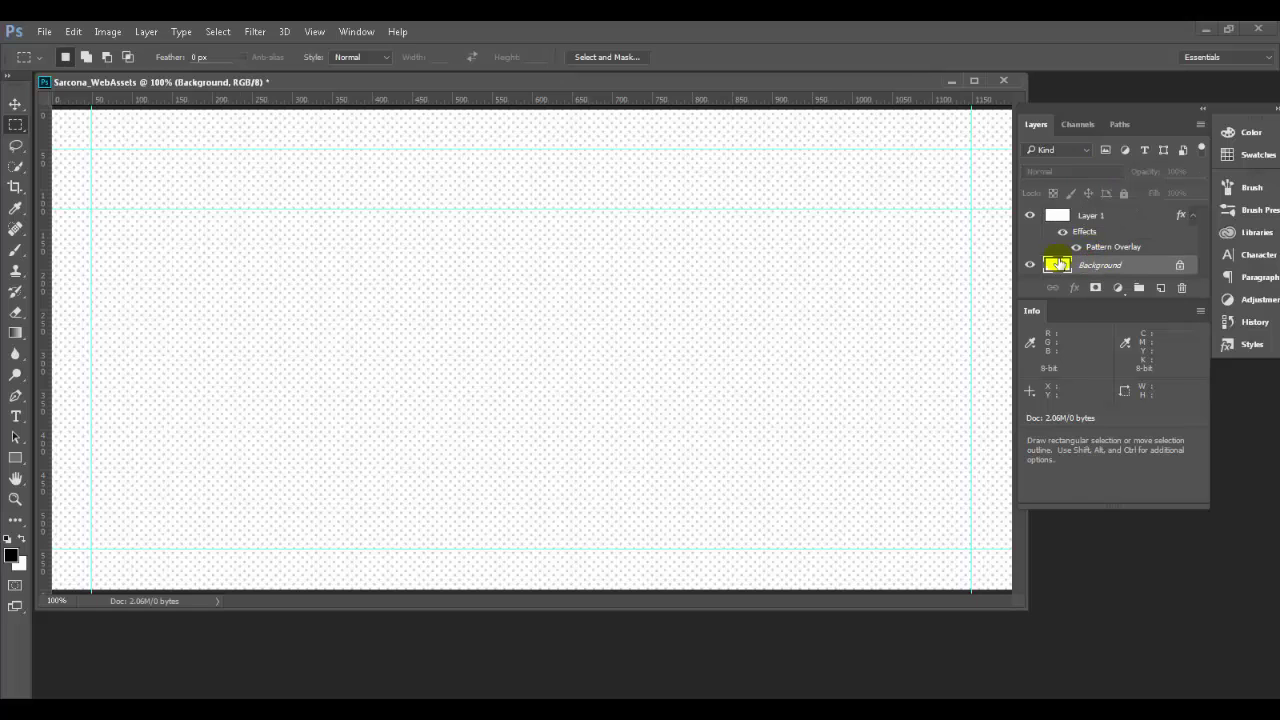
pyautogui.click(12, 557)
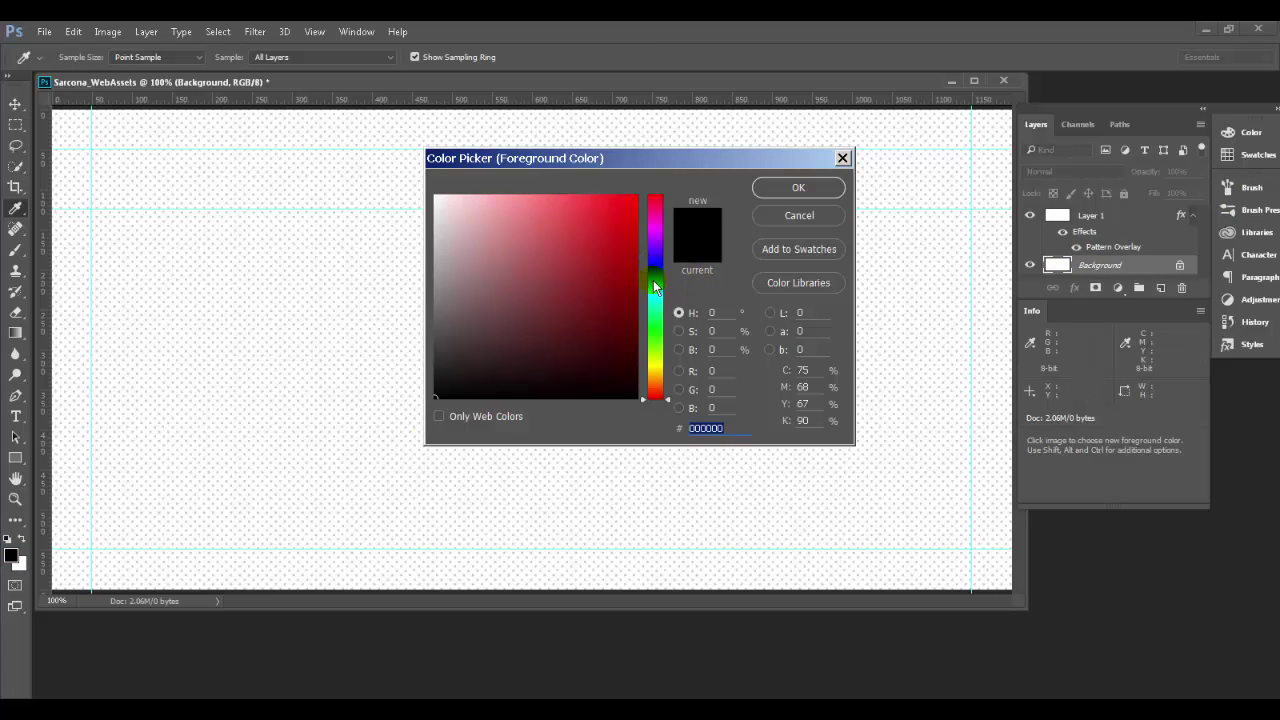
pyautogui.moveTo(653, 280); pyautogui.dragTo(654, 288)
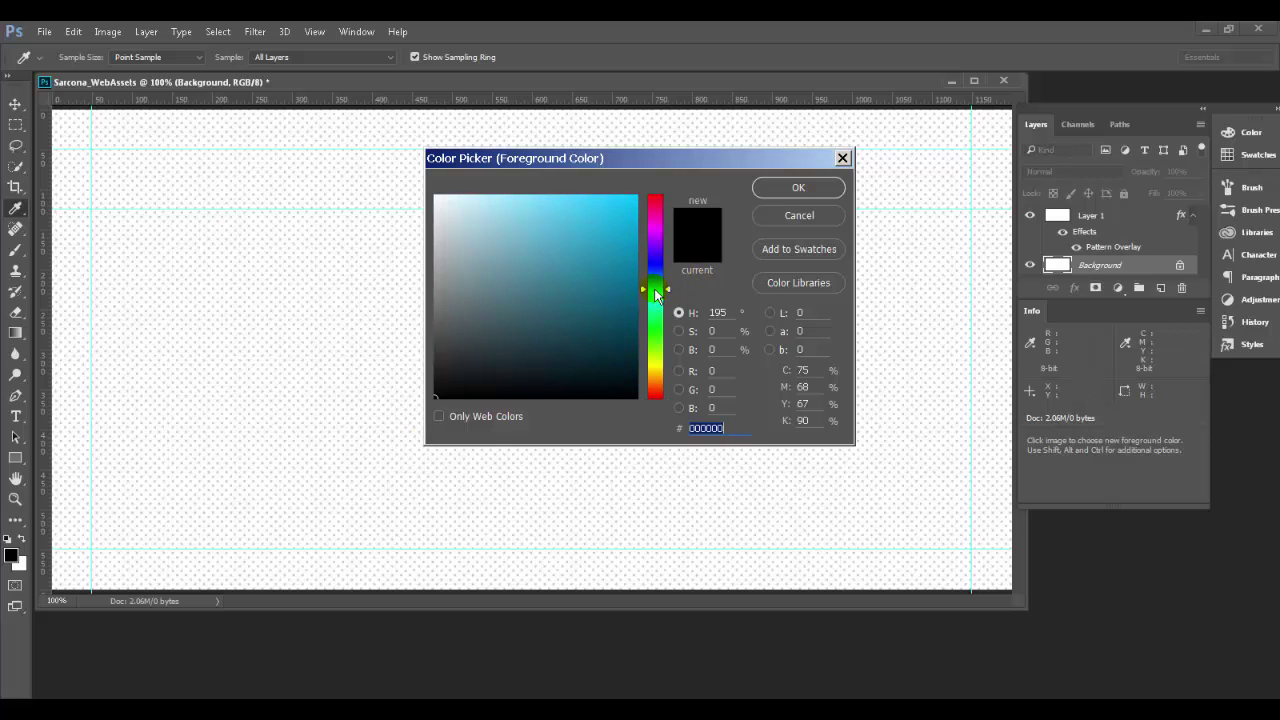
pyautogui.moveTo(620, 245)
pyautogui.mouseDown()
pyautogui.moveTo(517, 220)
pyautogui.moveTo(491, 229)
pyautogui.moveTo(475, 292)
pyautogui.moveTo(437, 289)
pyautogui.moveTo(449, 299)
pyautogui.mouseUp()
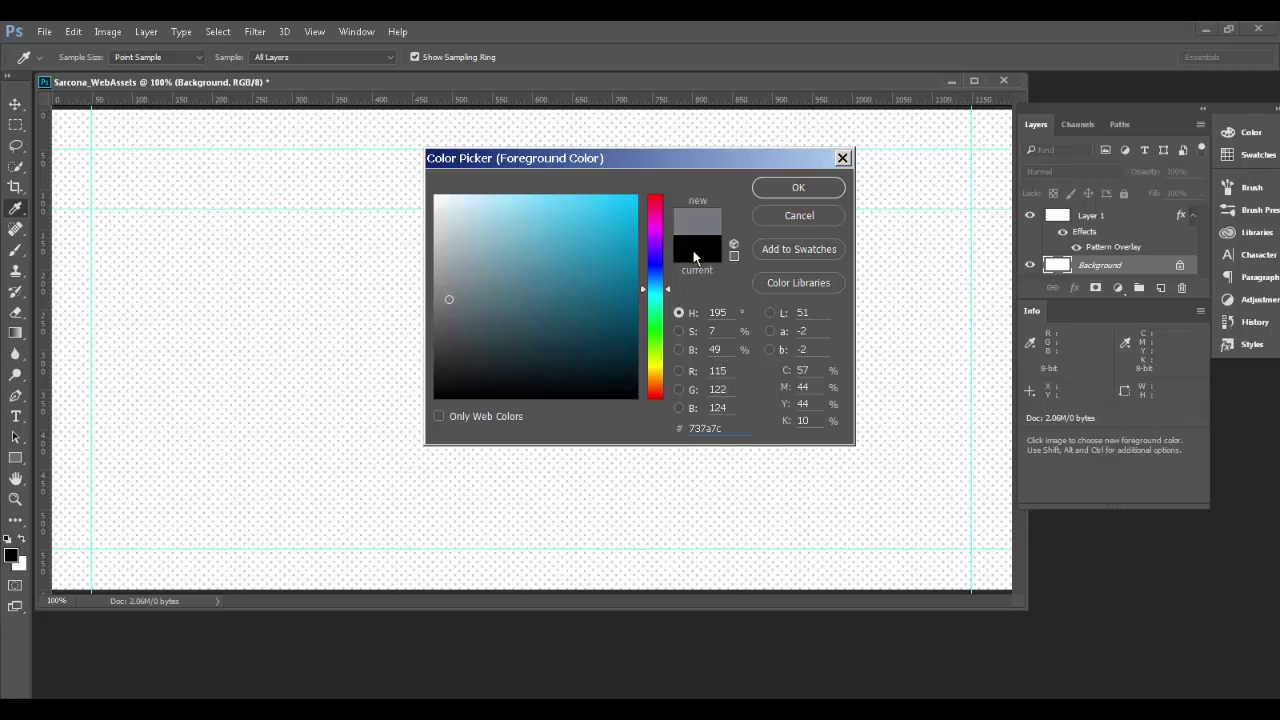
pyautogui.click(779, 188)
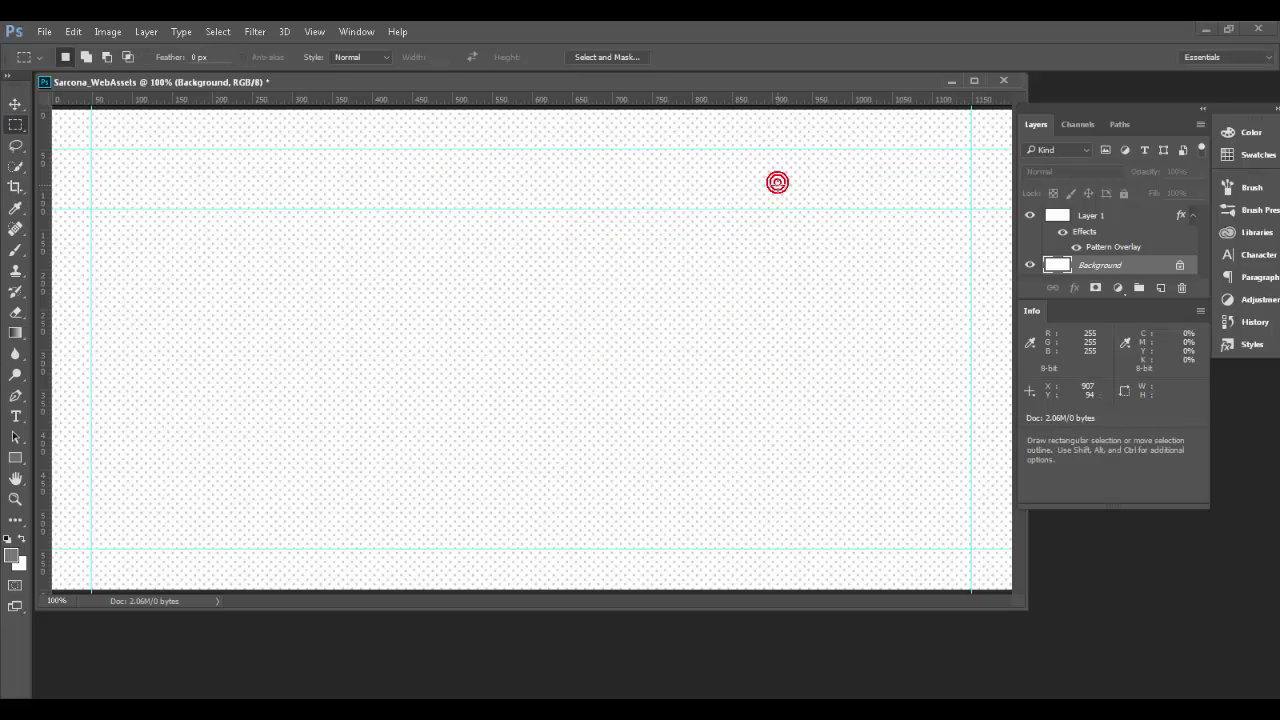
pyautogui.hotkey('alt', 'BackSpace')
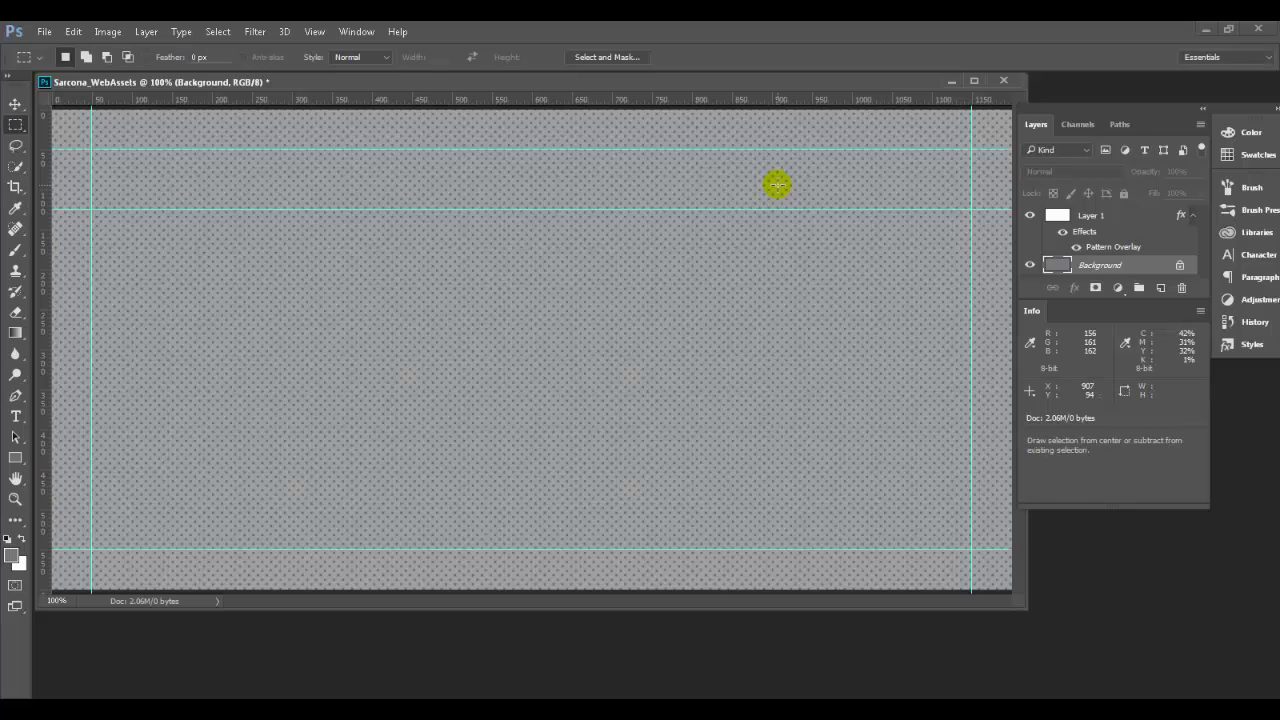
# Set the dot layer's opacity to 20% over the grey background
pyautogui.click(1099, 218)
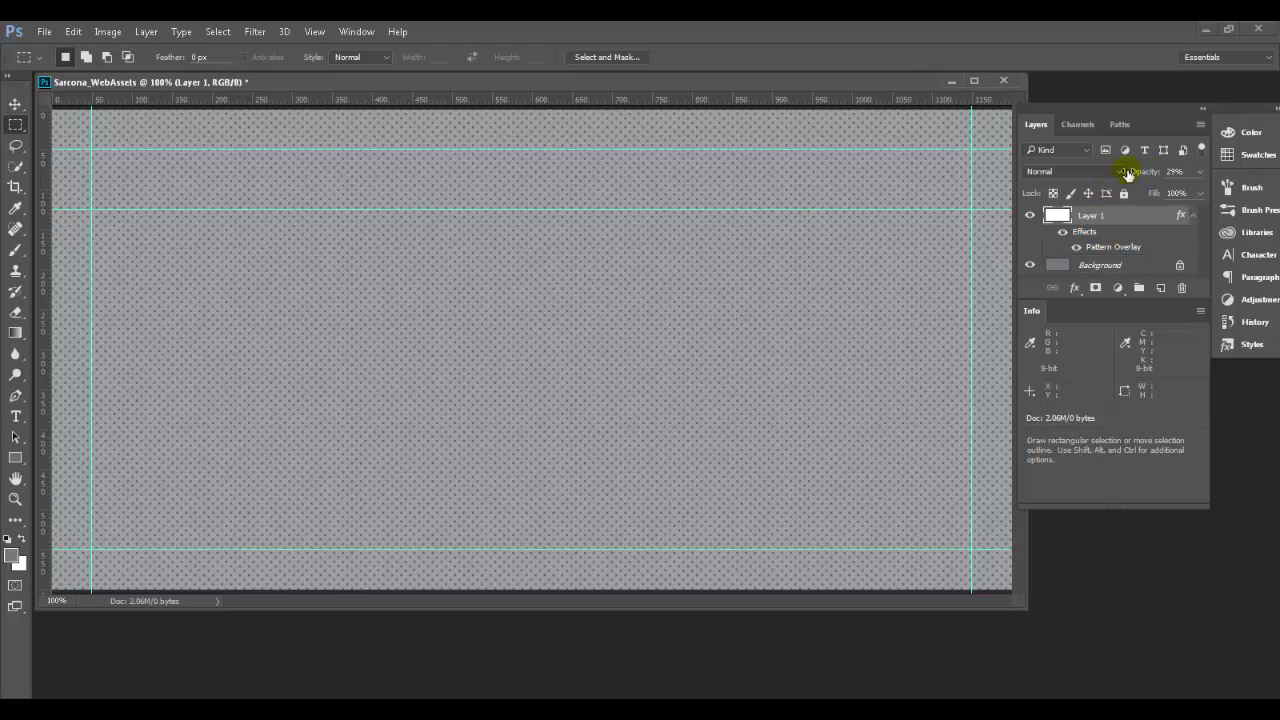
pyautogui.moveTo(1157, 172); pyautogui.dragTo(1257, 166)
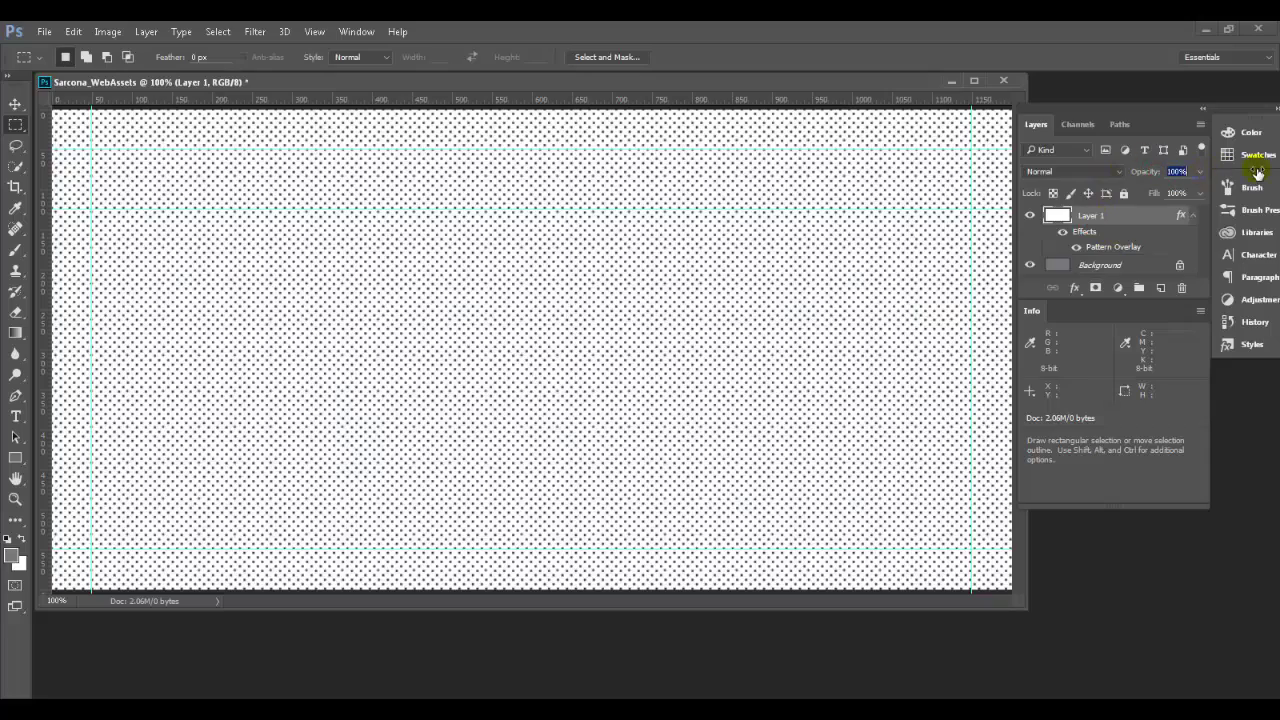
pyautogui.moveTo(1150, 175); pyautogui.dragTo(1099, 178)
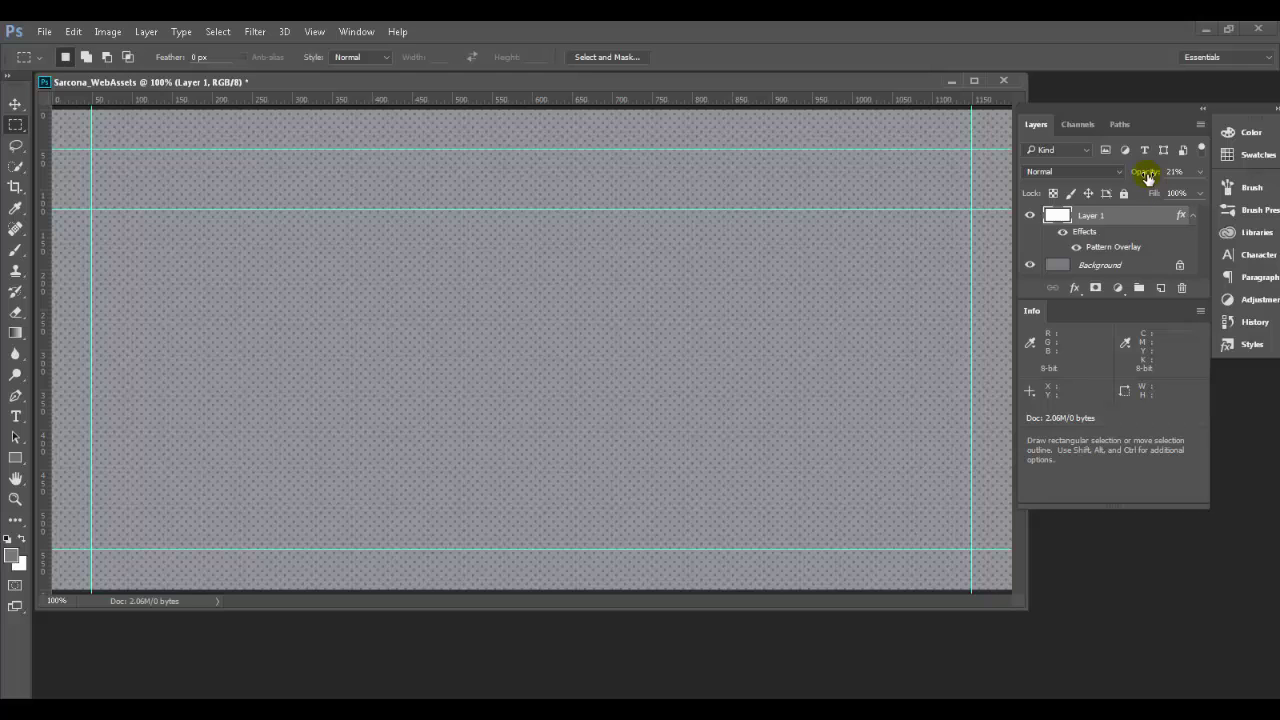
pyautogui.click(1199, 172)
pyautogui.click(1172, 172)
pyautogui.click(1097, 265)
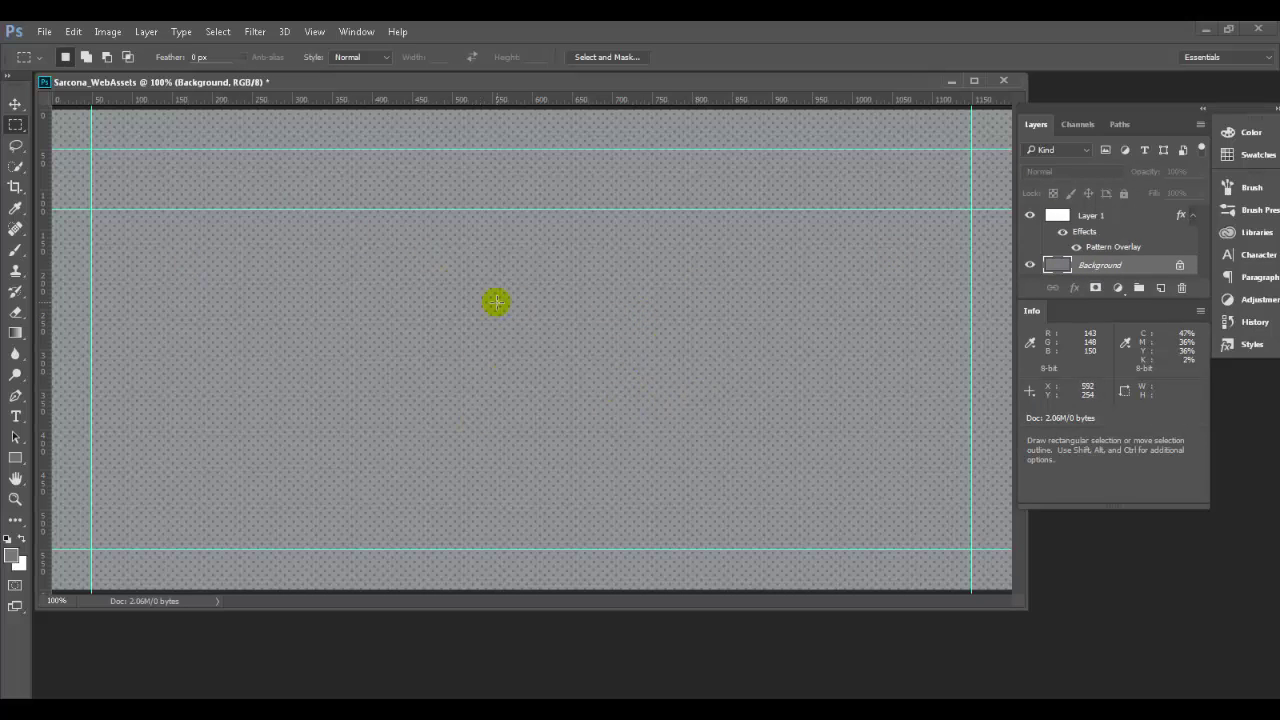
pyautogui.click(1090, 216)
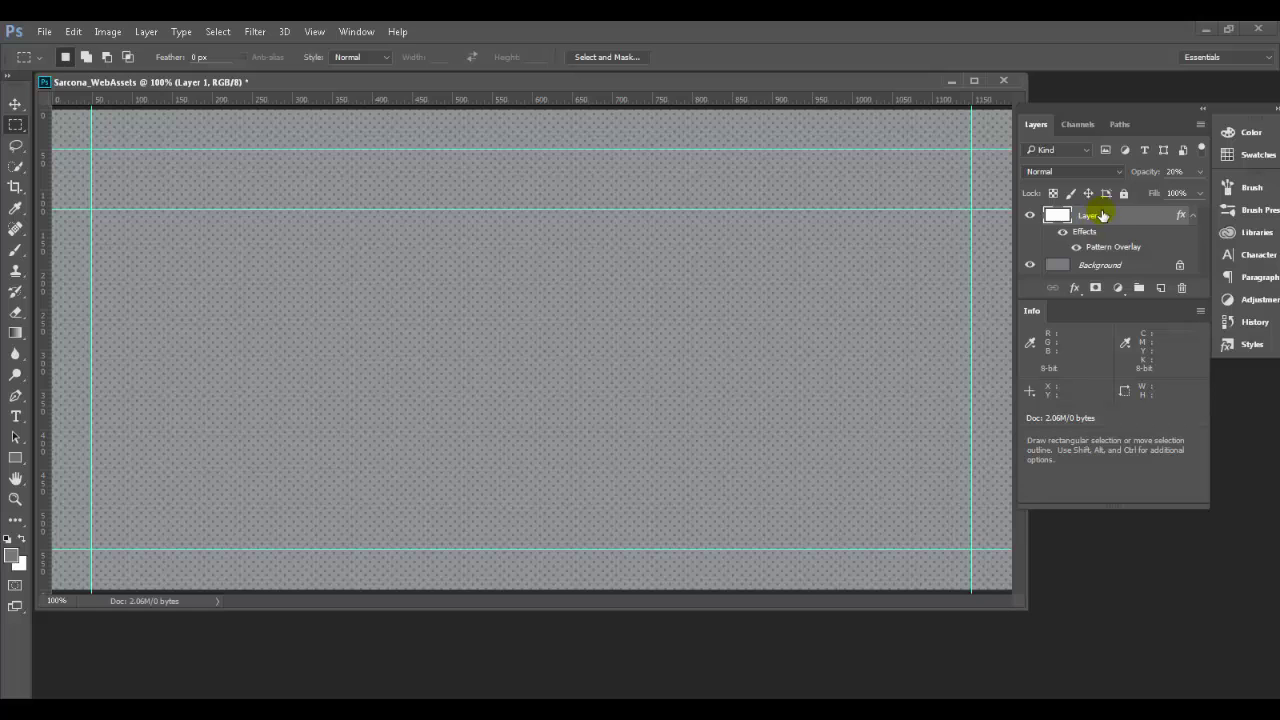
# Rename Layer 1 to 'Dots_BG' and check the reference design in Firefox
pyautogui.doubleClick(1098, 216)
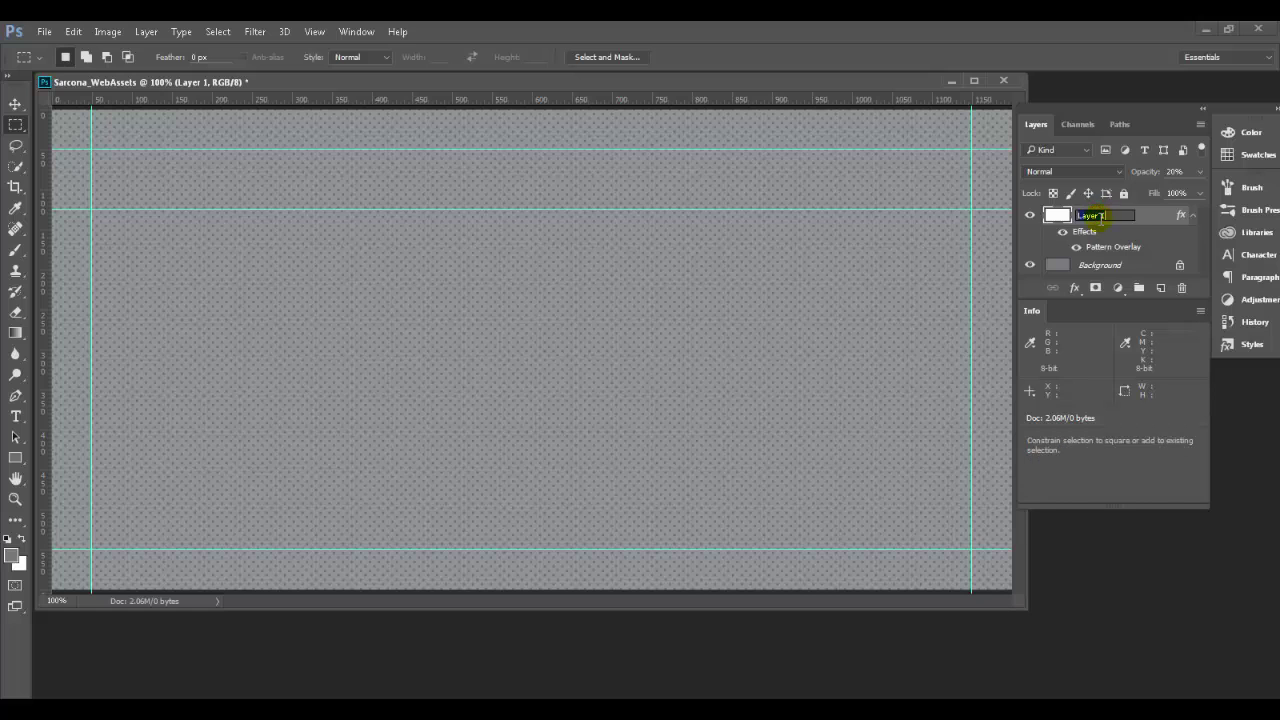
pyautogui.write('Dots_BG')
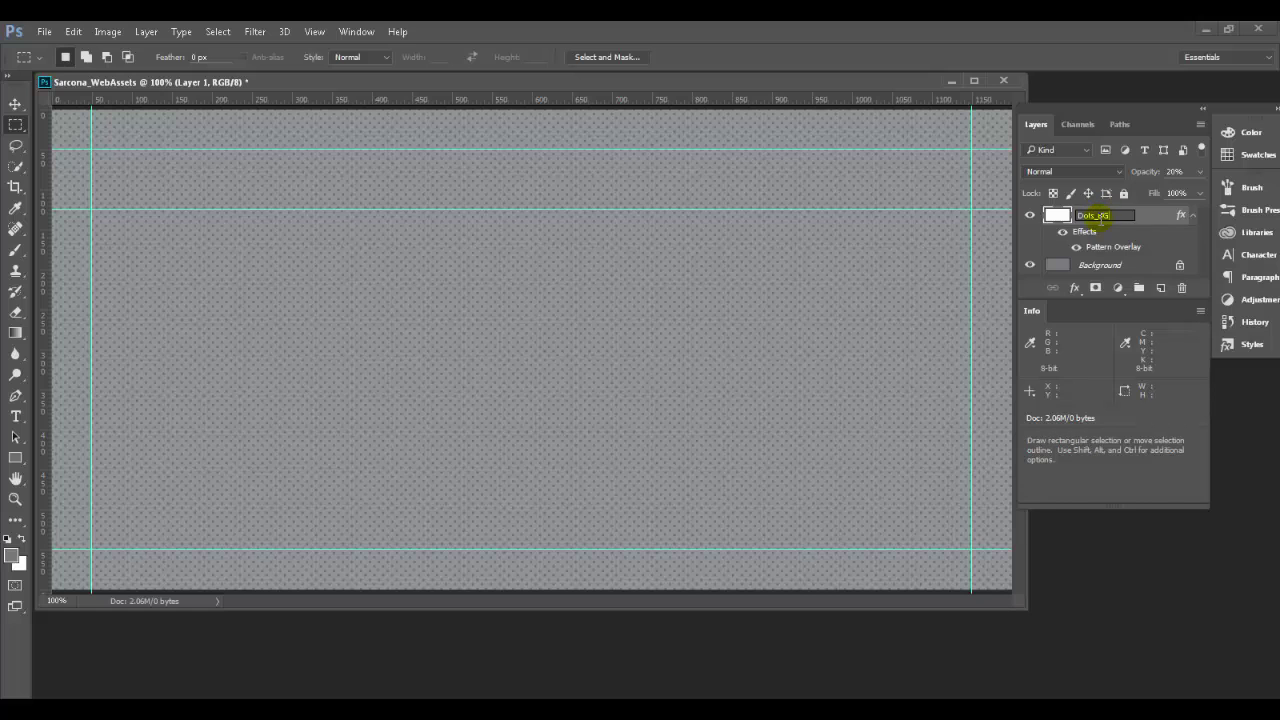
pyautogui.press('Return')
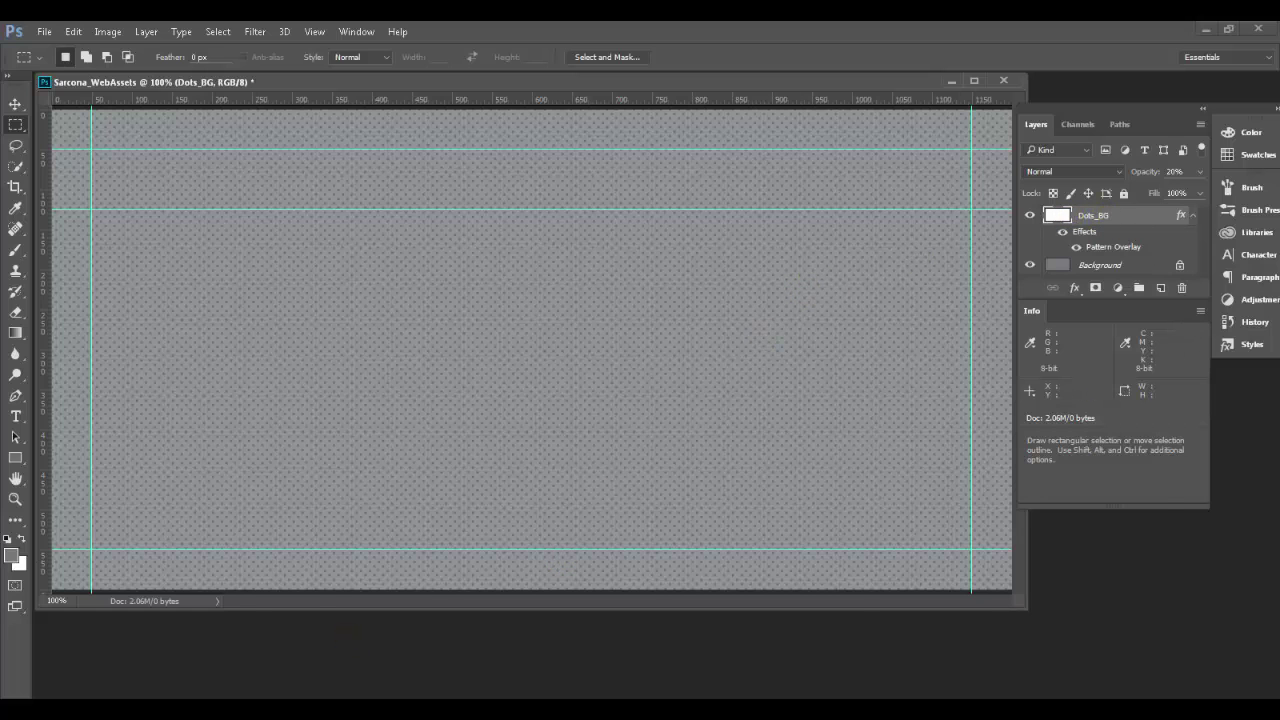
pyautogui.hotkey('alt', 'Tab')
pyautogui.click(516, 324)
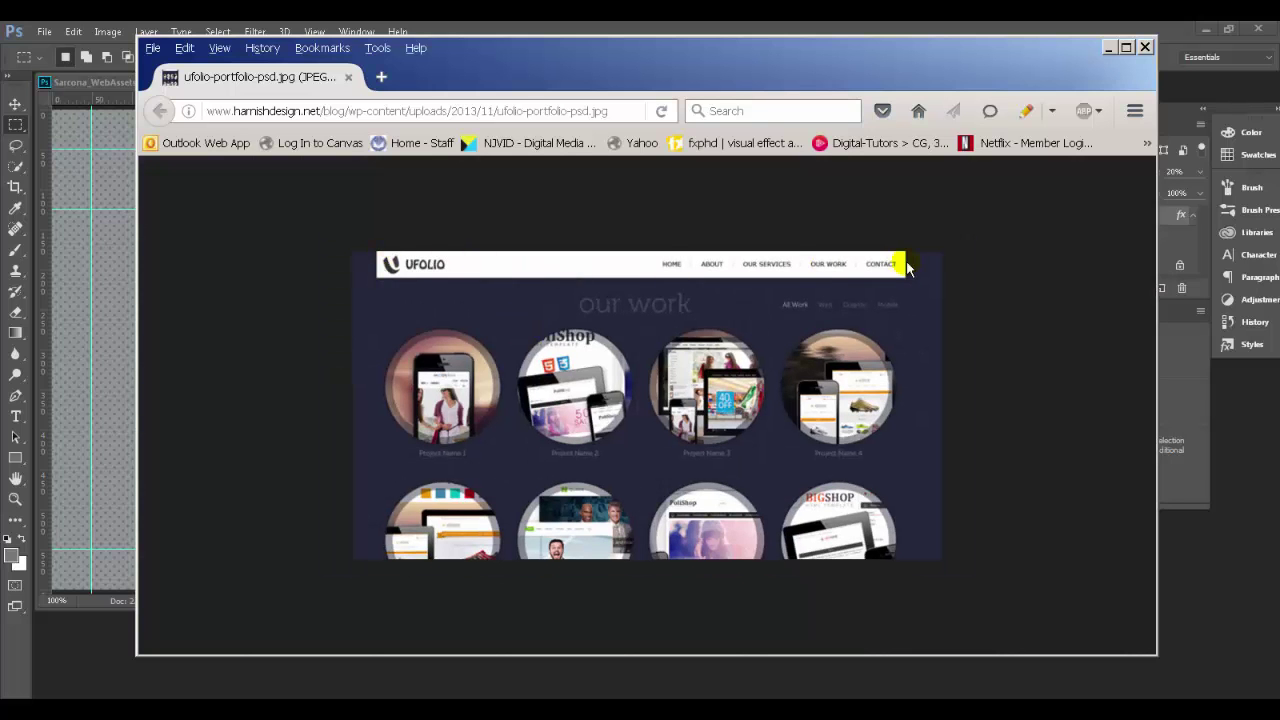
pyautogui.hotkey('alt', 'Tab')
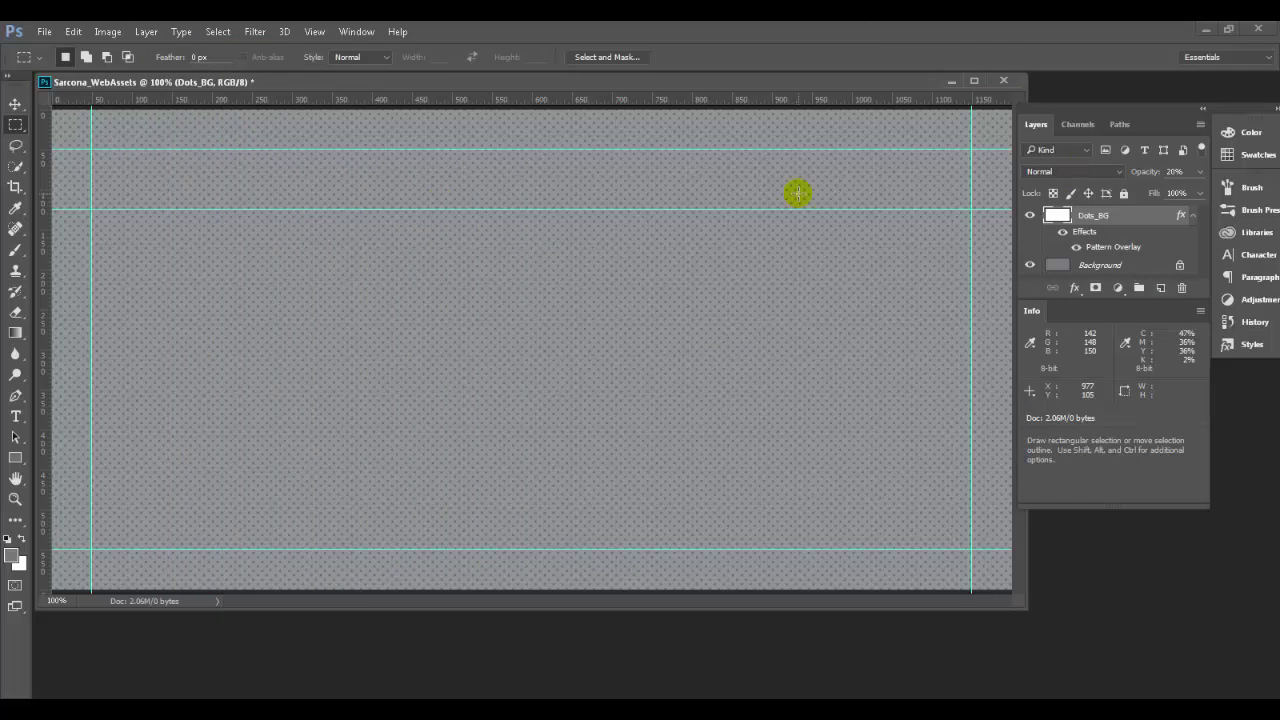
# At 100% zoom, marquee an 1100 × 50 px header strip from the top-left guide intersection
pyautogui.hotkey('ctrl', '-')
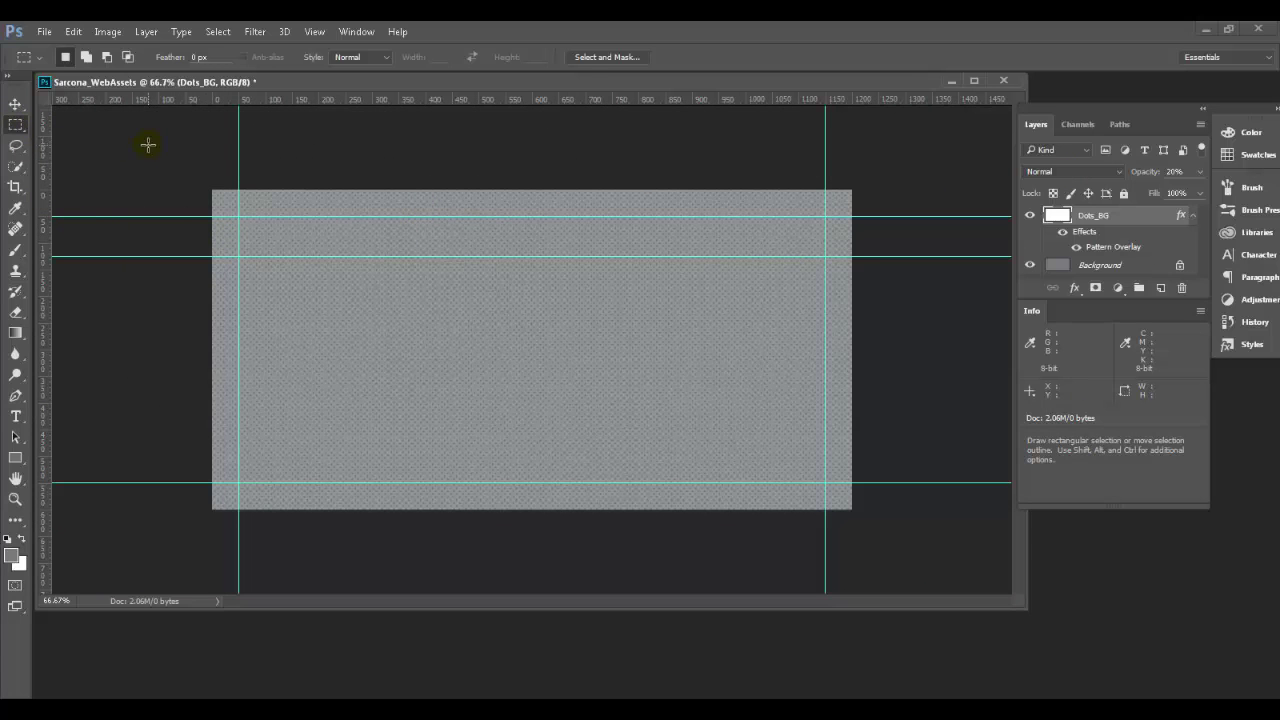
pyautogui.click(235, 190)
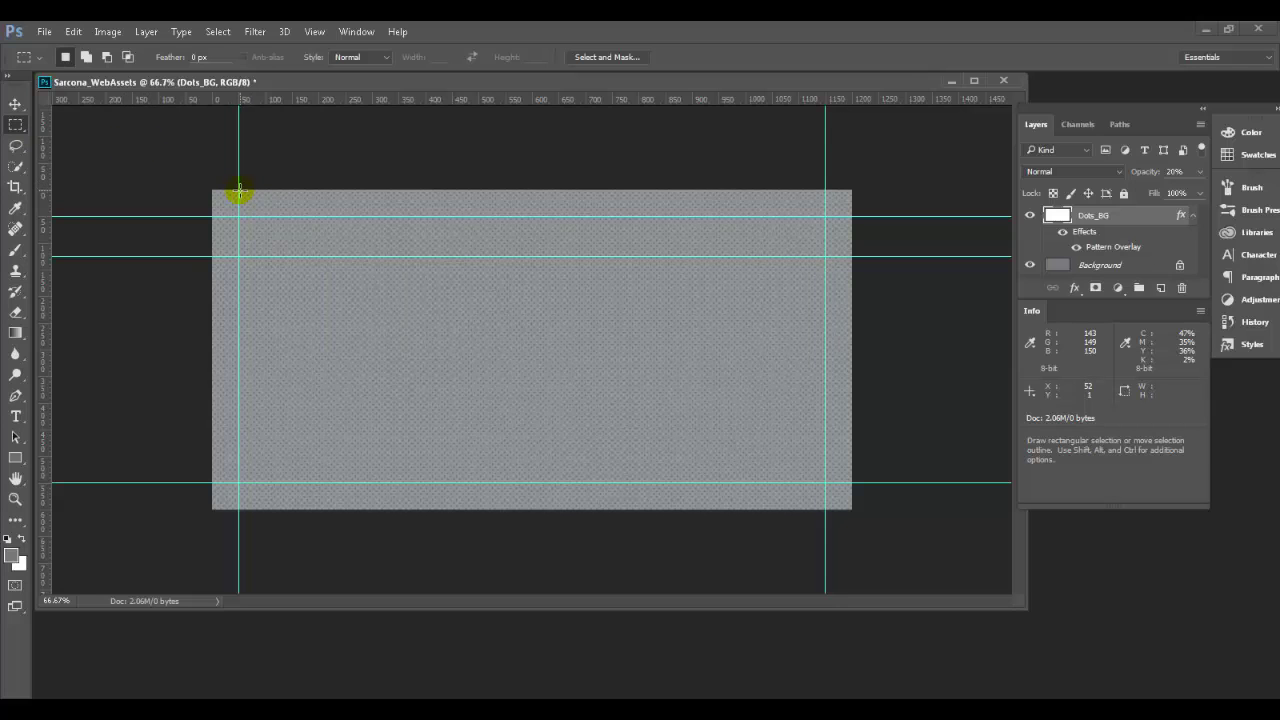
pyautogui.hotkey('ctrl', '+')
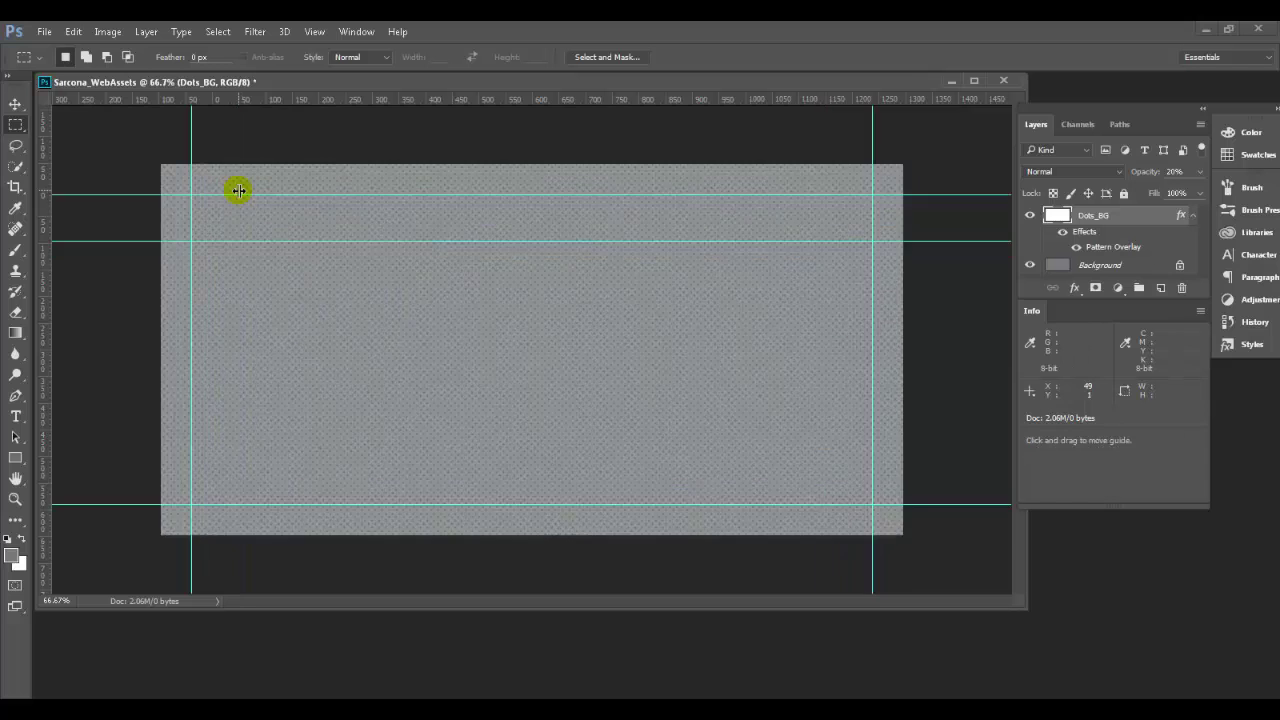
pyautogui.moveTo(95, 144); pyautogui.dragTo(966, 106)
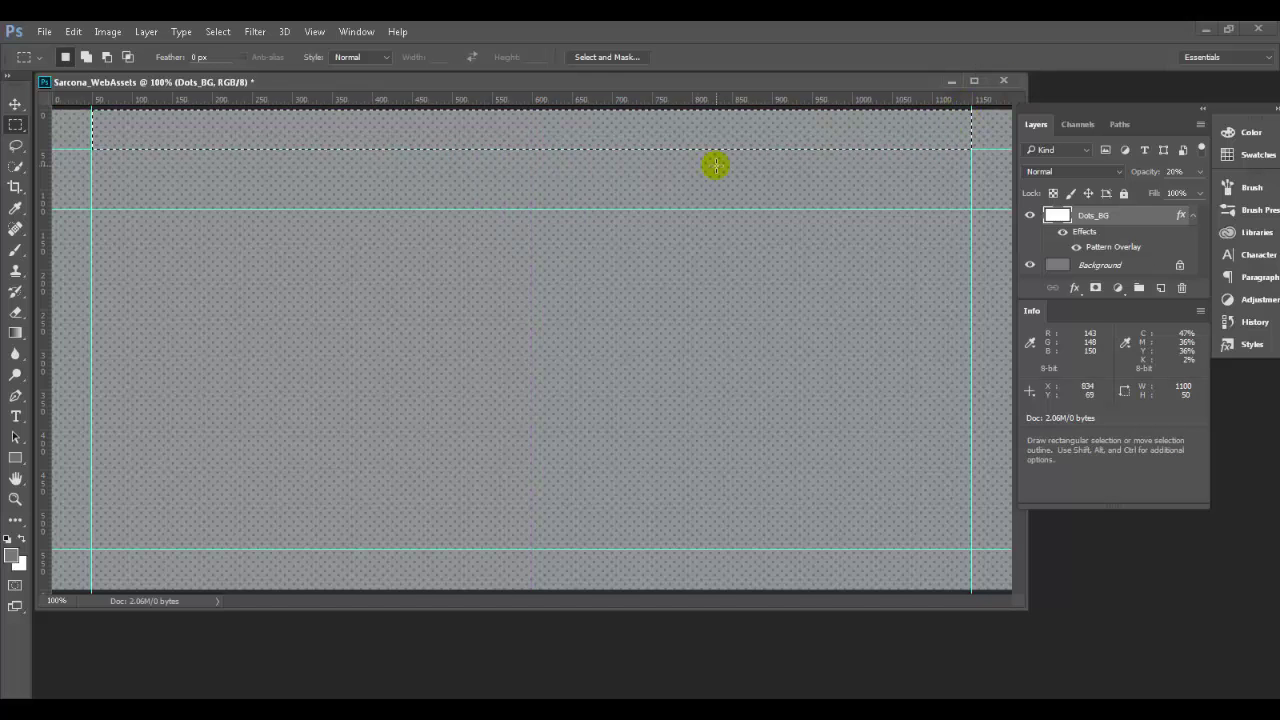
pyautogui.click(328, 33)
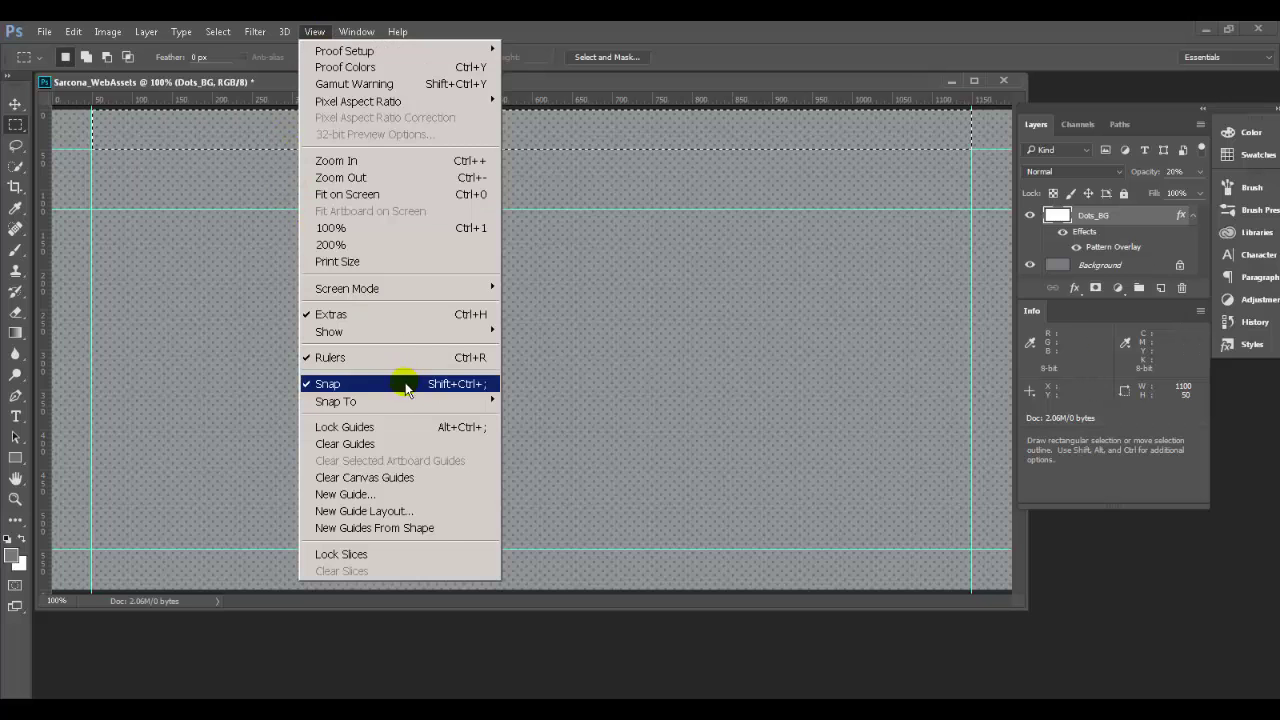
pyautogui.click(960, 28)
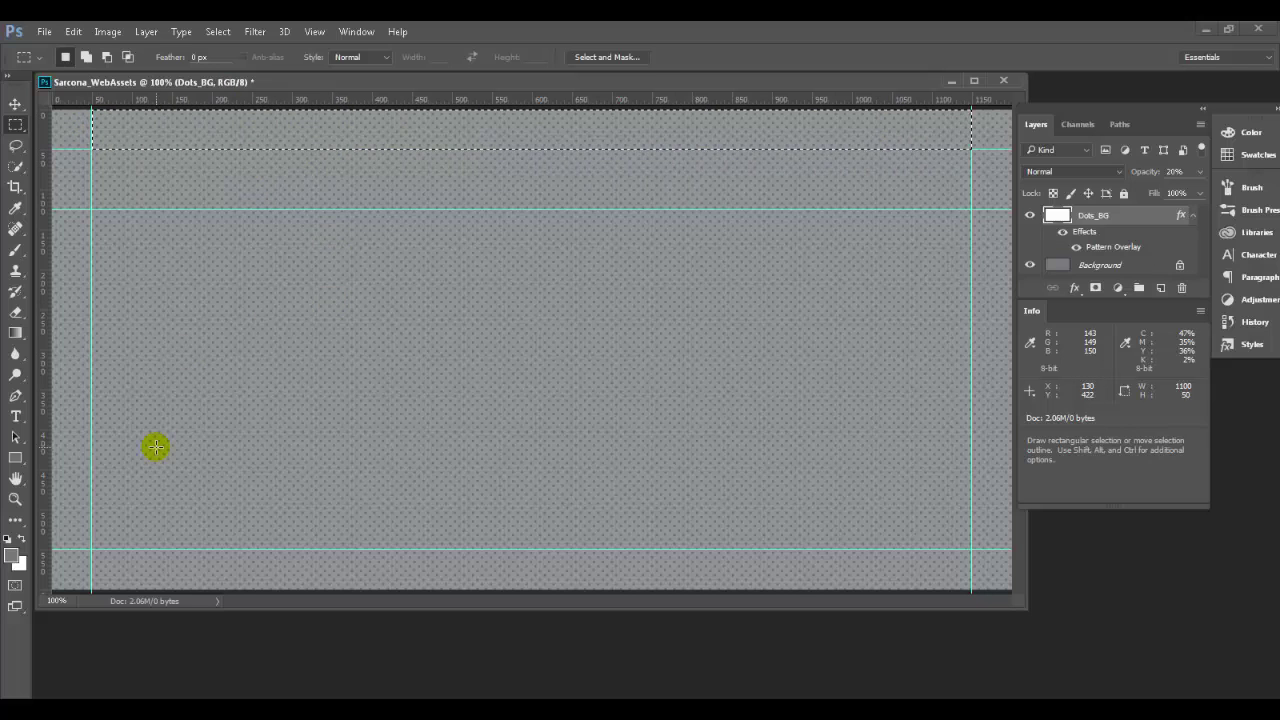
pyautogui.press('ctrl')
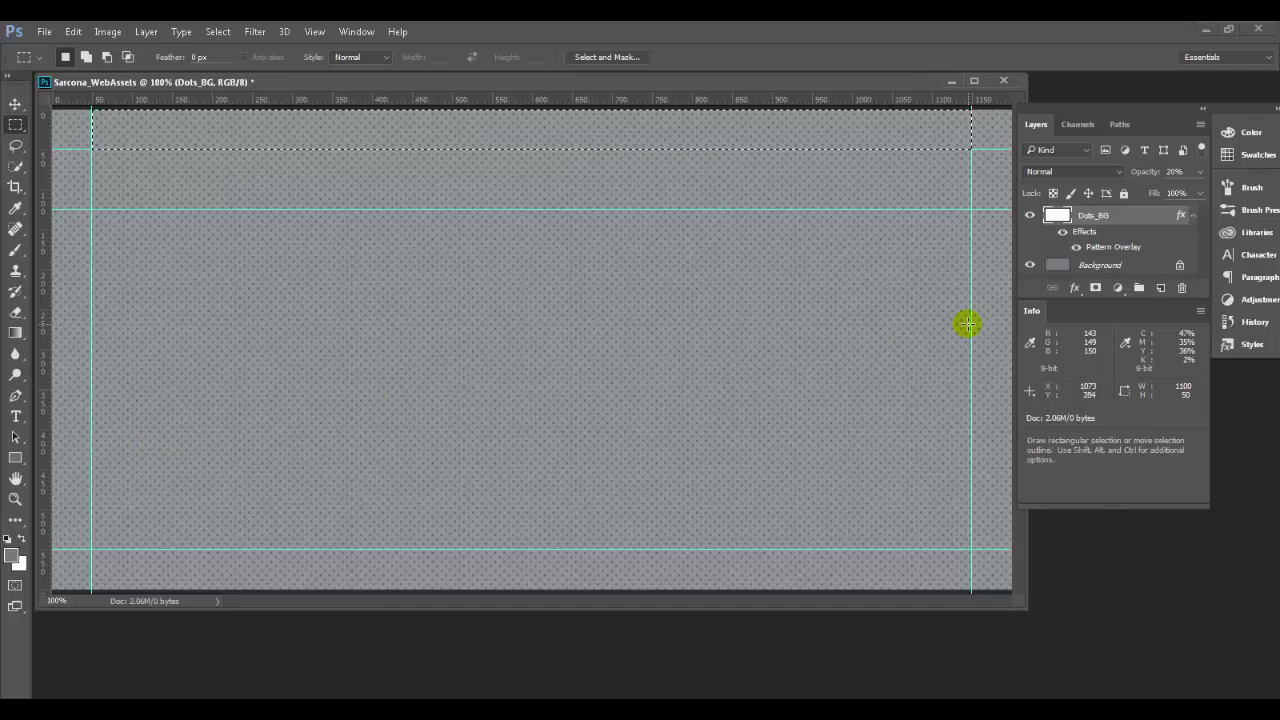
# Add a new empty layer above Dots_BG
pyautogui.click(1160, 288)
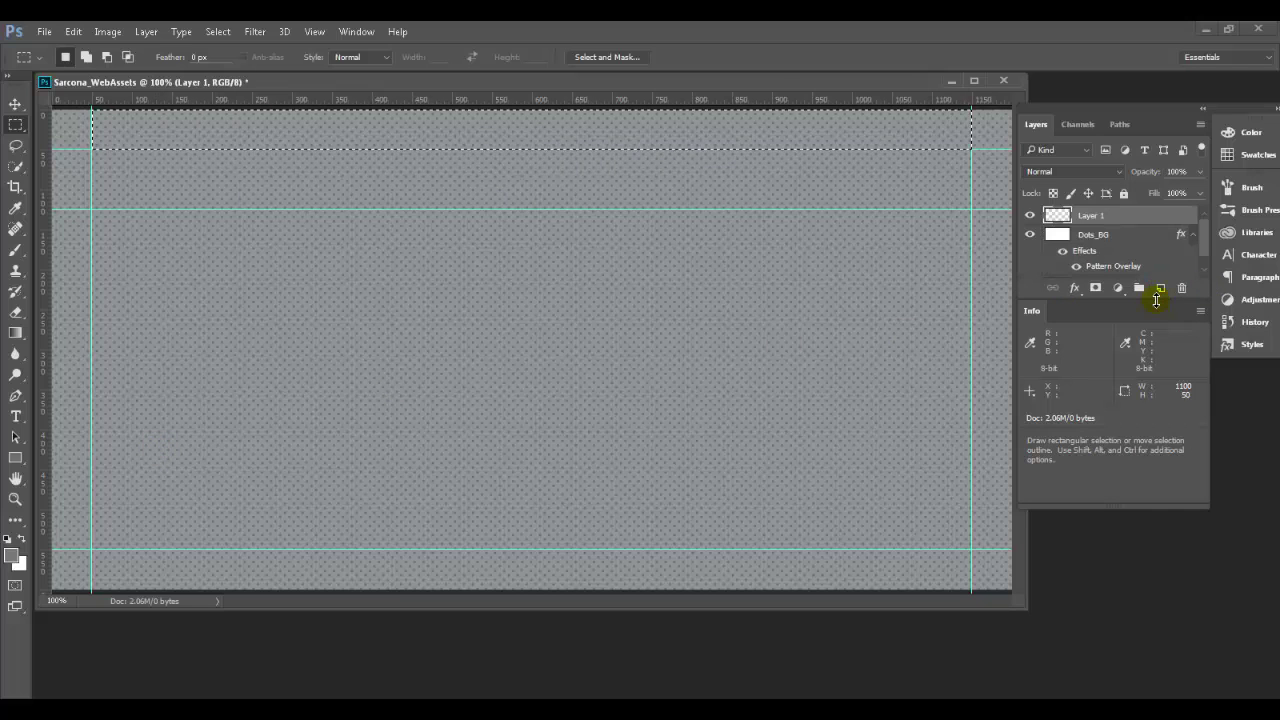
pyautogui.press('ctrl')
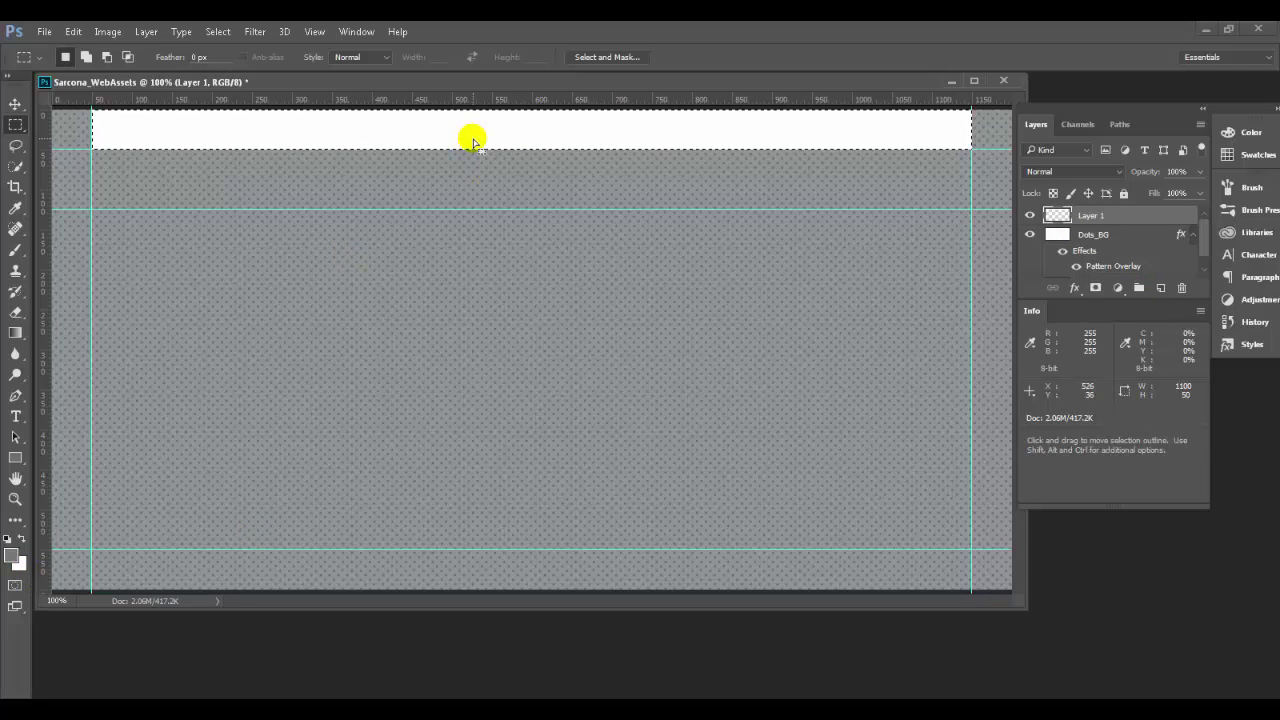
pyautogui.press('ctrl')
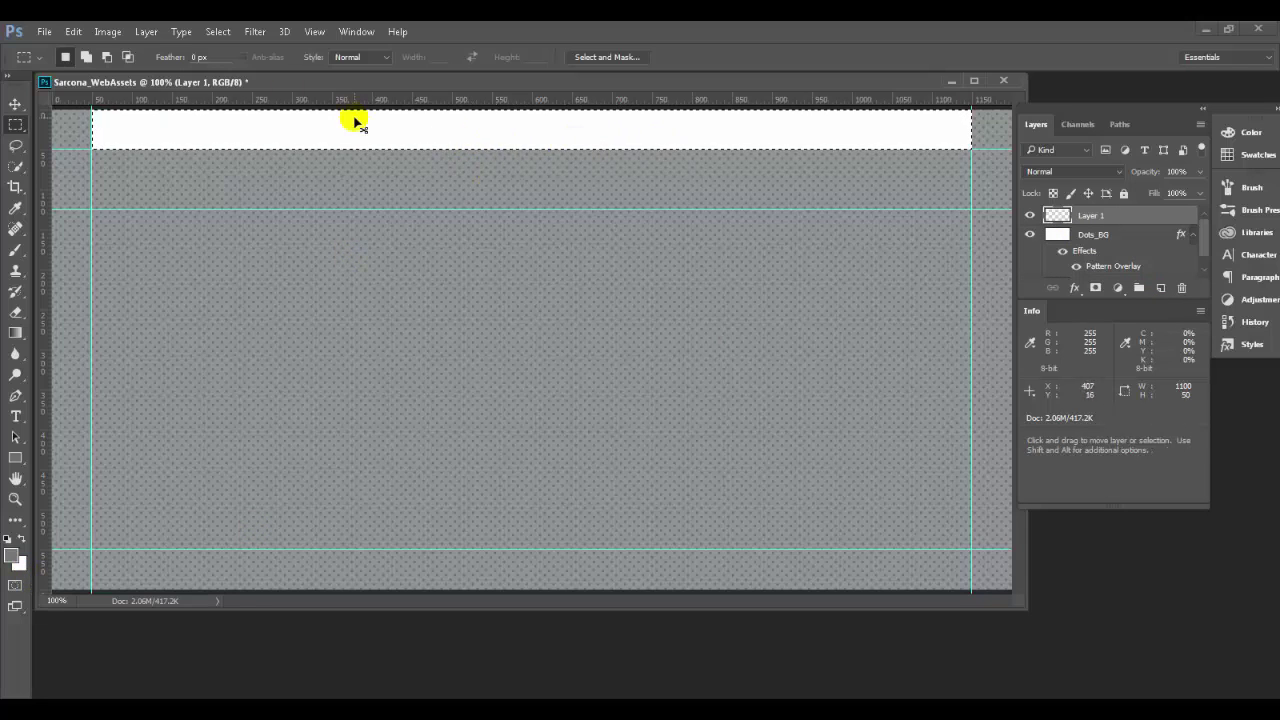
# Deselect the marquee around the white bar and glance at the Firefox reference
pyautogui.click(219, 32)
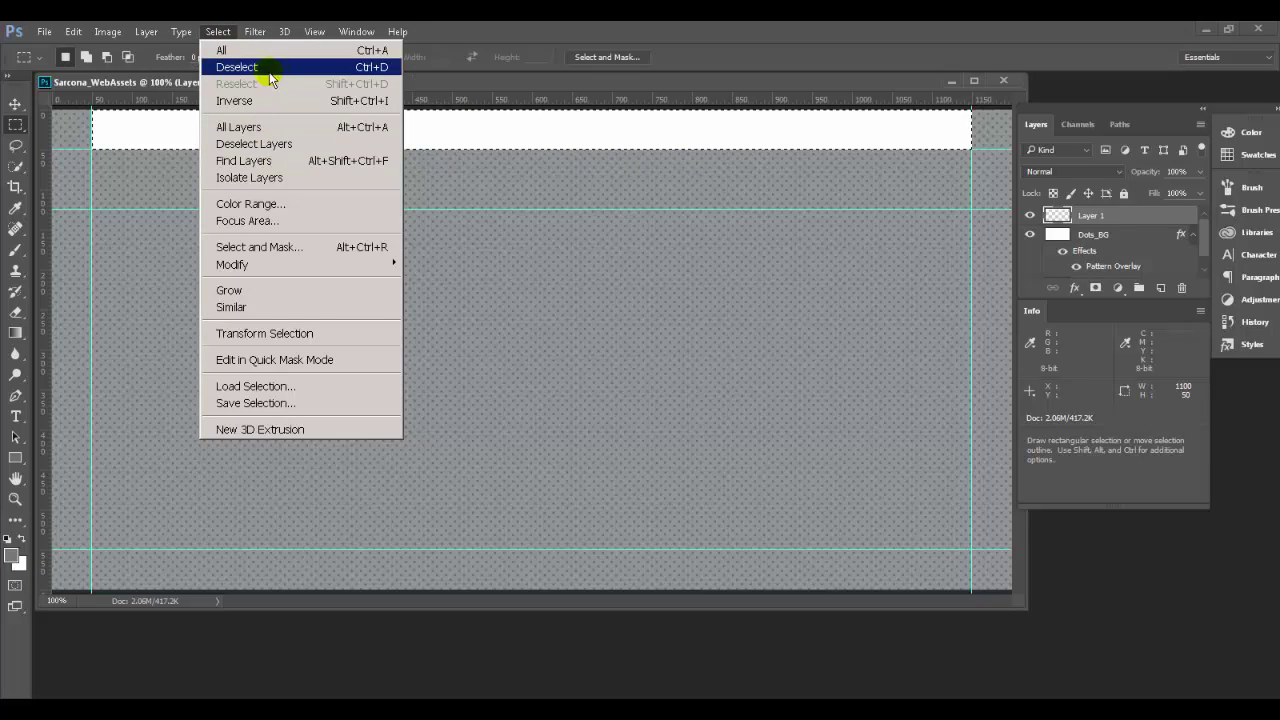
pyautogui.click(563, 188)
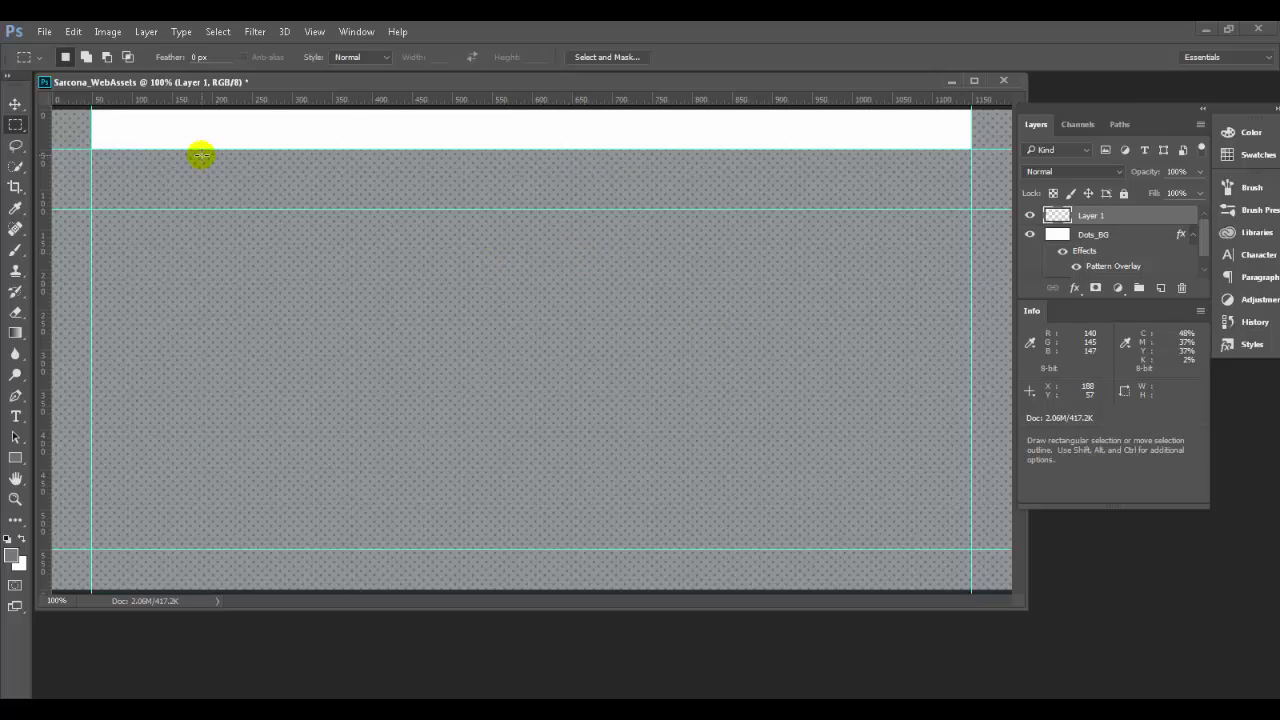
pyautogui.hotkey('alt', 'Tab')
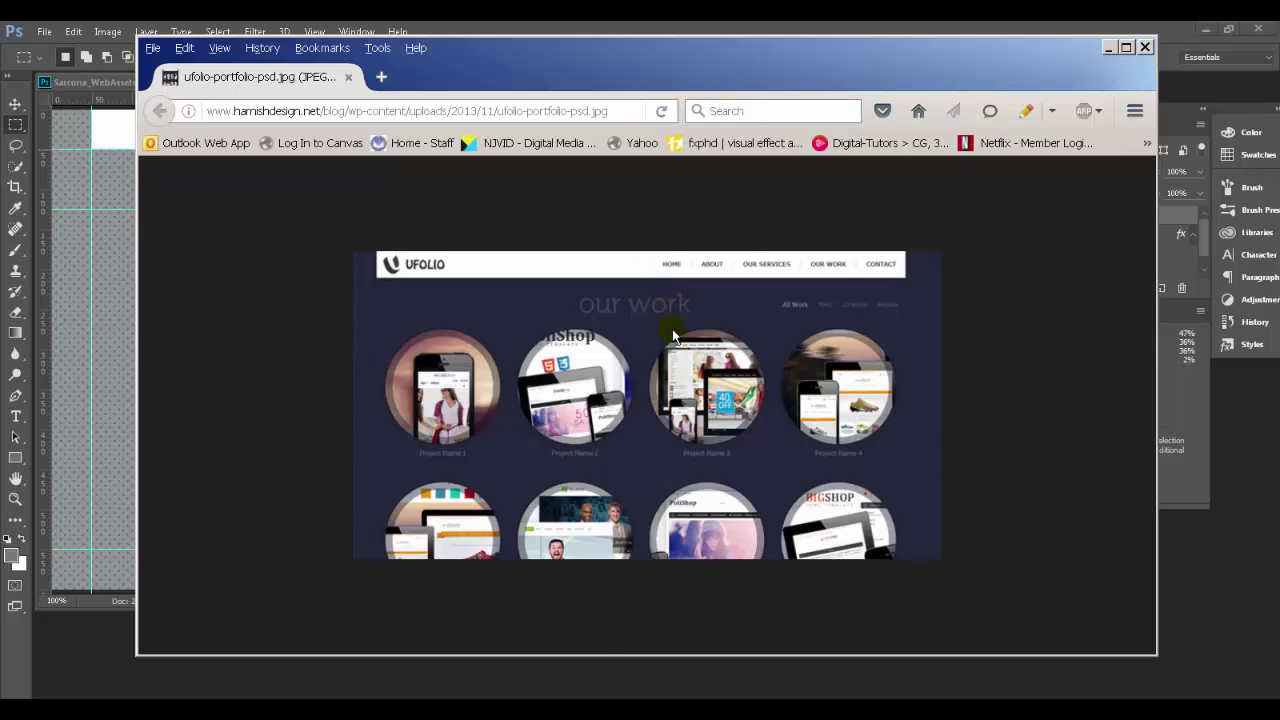
pyautogui.hotkey('alt', 'Tab')
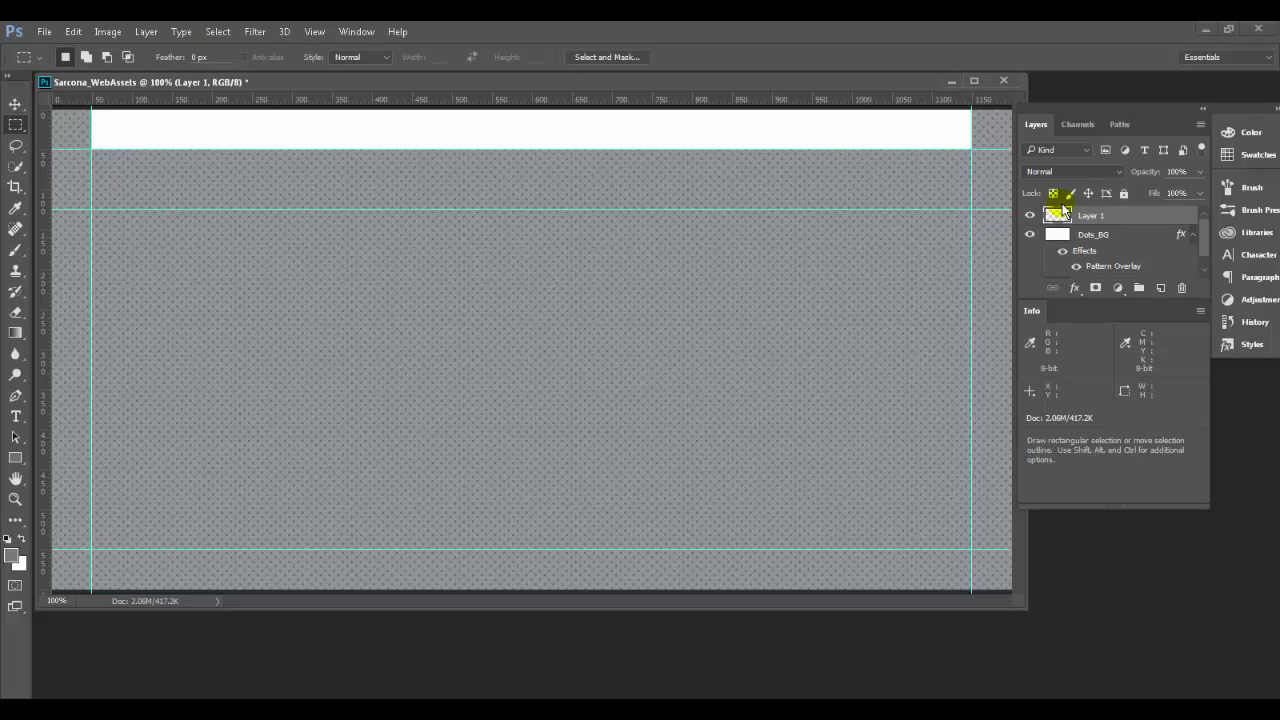
# Check the Dots_BG layer by fading its opacity to 0%, then restore it to 20%
pyautogui.click(1090, 235)
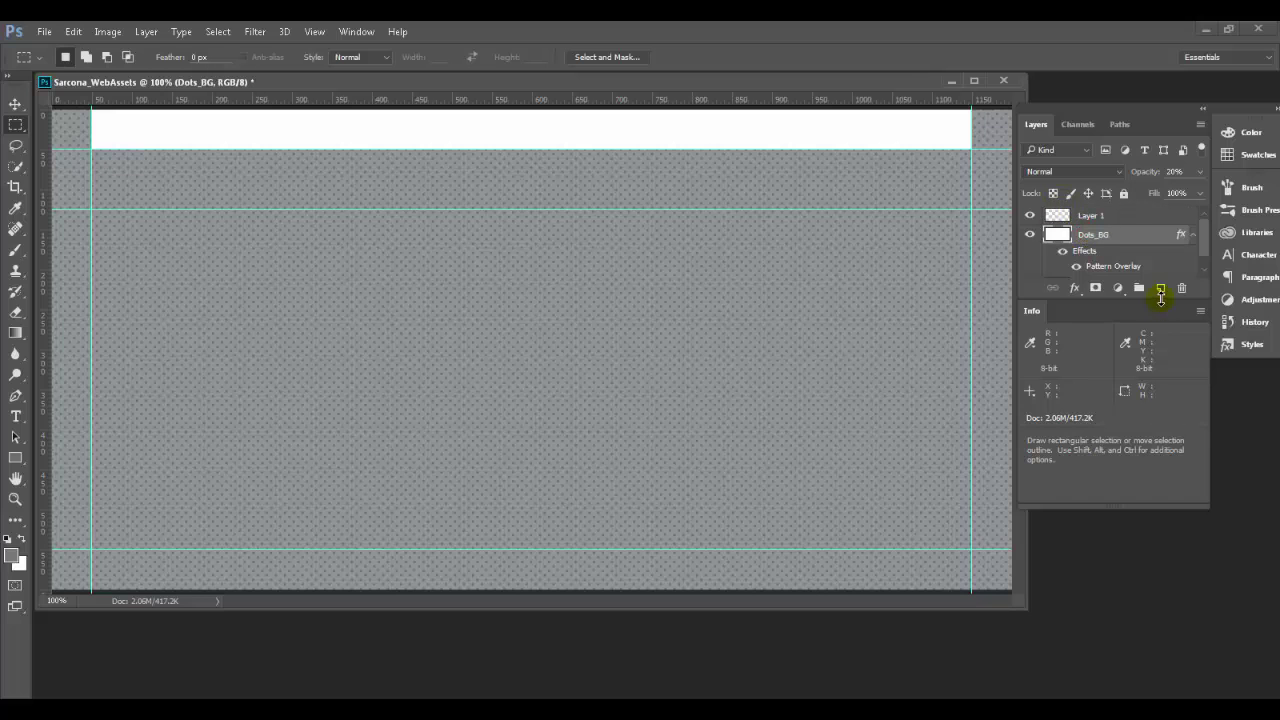
pyautogui.click(1160, 296)
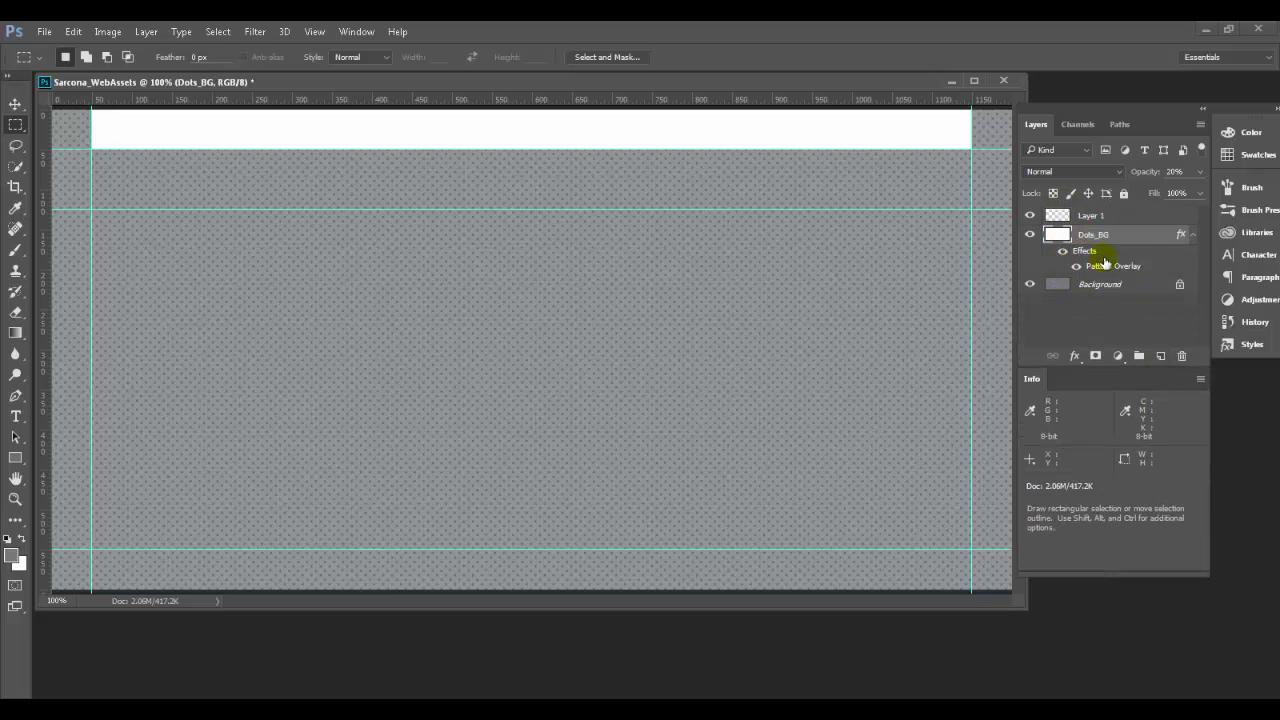
pyautogui.moveTo(1150, 172)
pyautogui.mouseDown()
pyautogui.moveTo(1128, 173)
pyautogui.moveTo(1147, 173)
pyautogui.mouseUp()
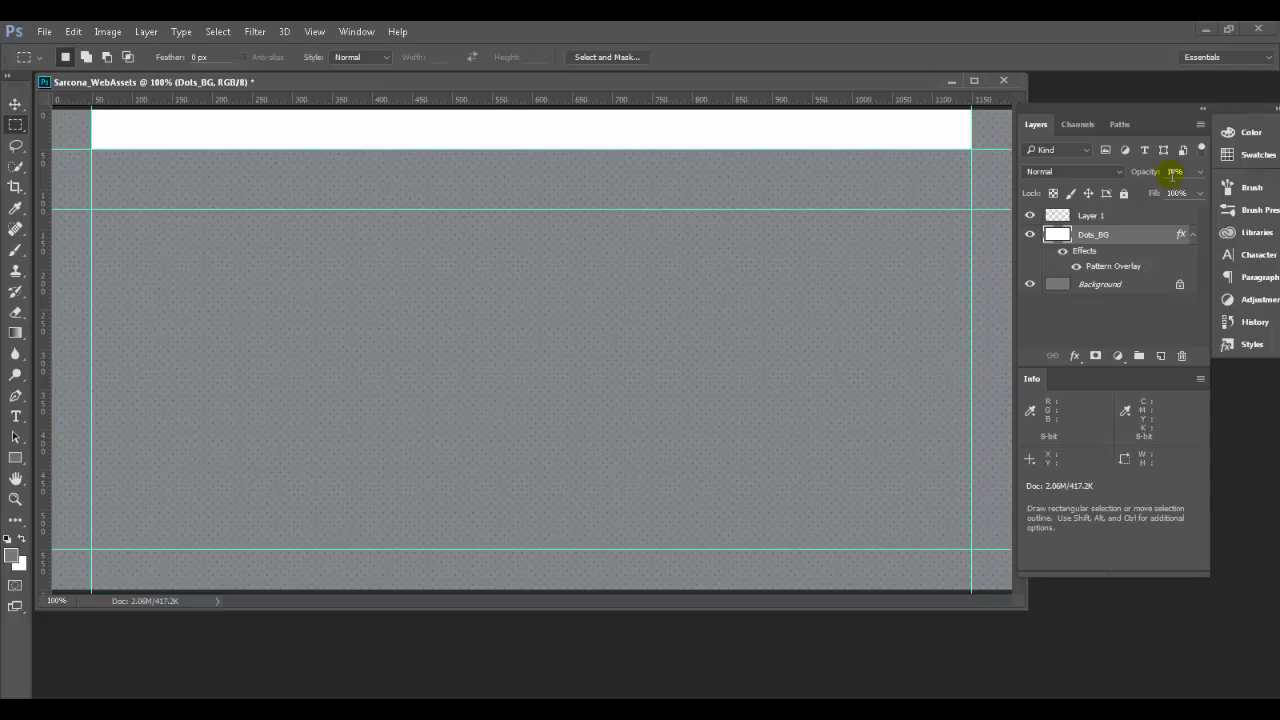
pyautogui.write('0')
pyautogui.press('Return')
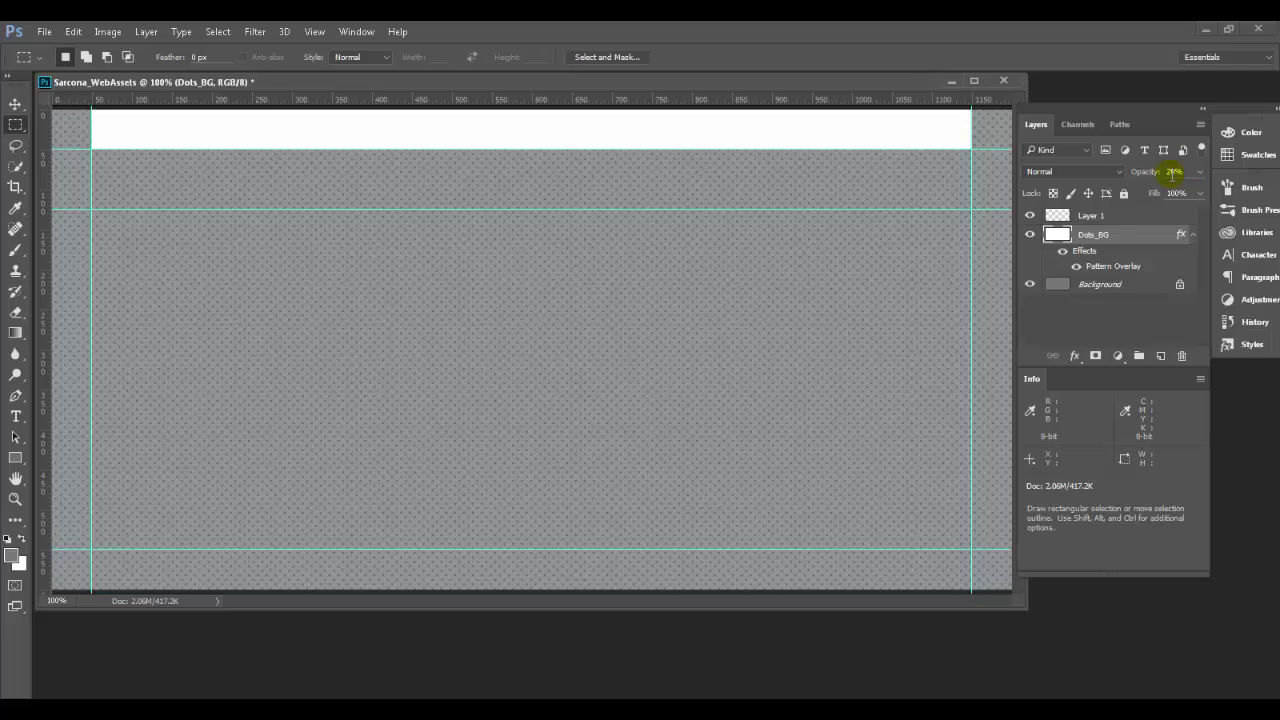
# Fill the Background layer with dark grey 343a3c
pyautogui.click(1098, 286)
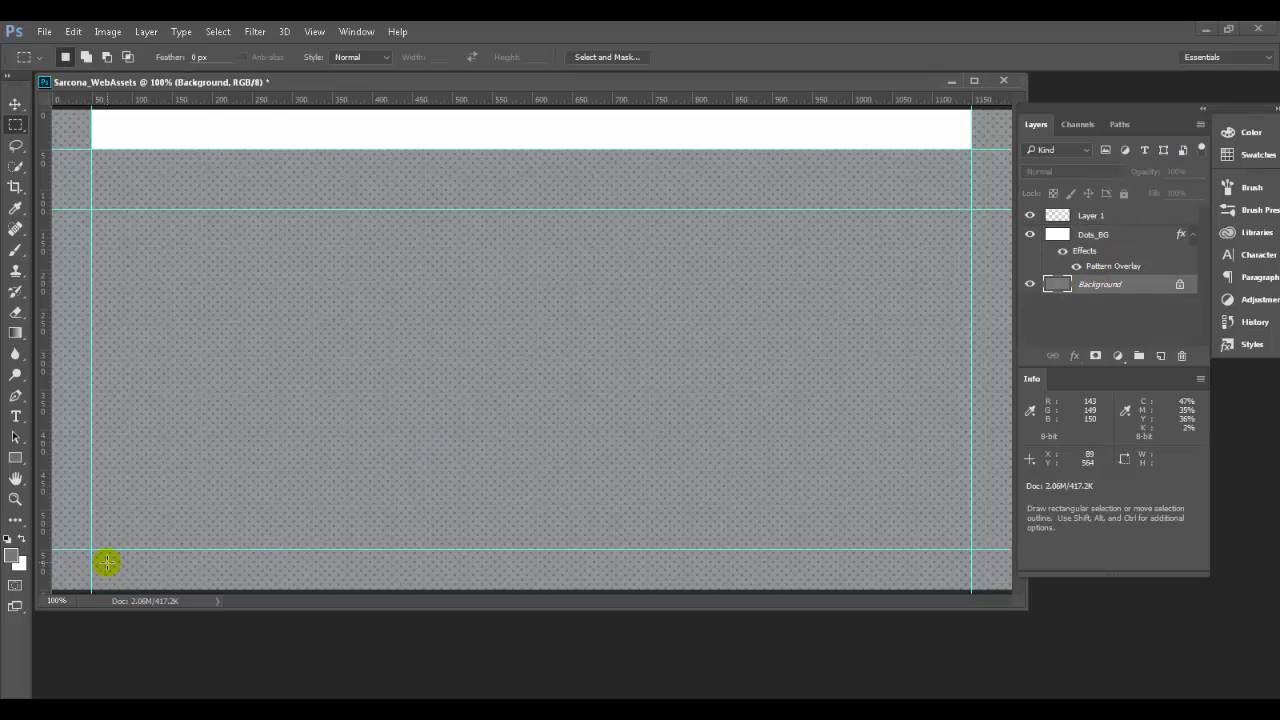
pyautogui.click(12, 553)
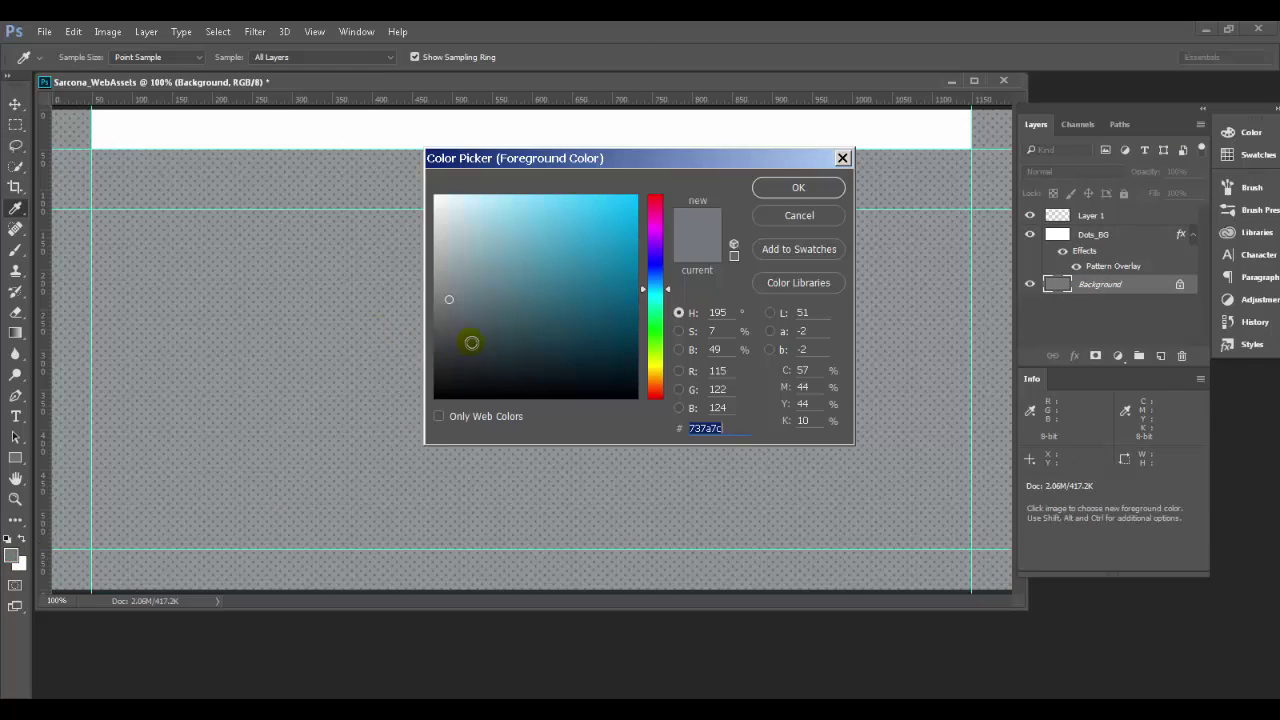
pyautogui.click(462, 350)
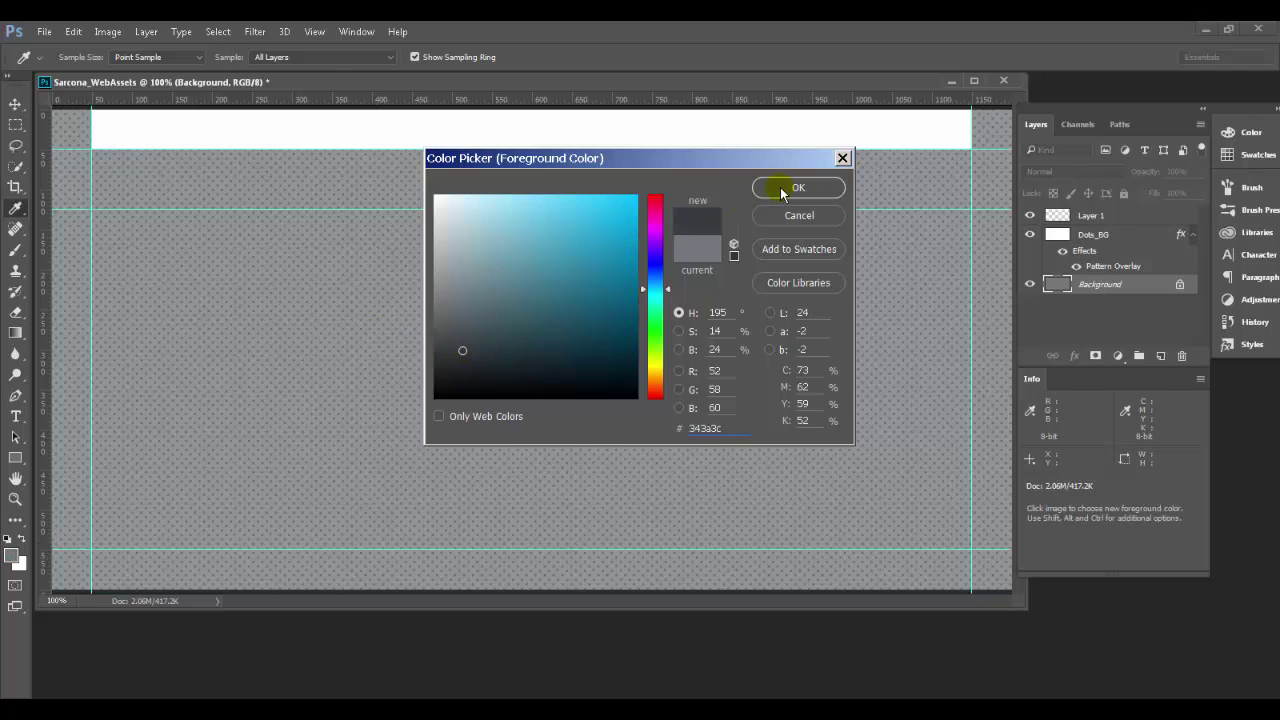
pyautogui.click(788, 188)
pyautogui.press('m')
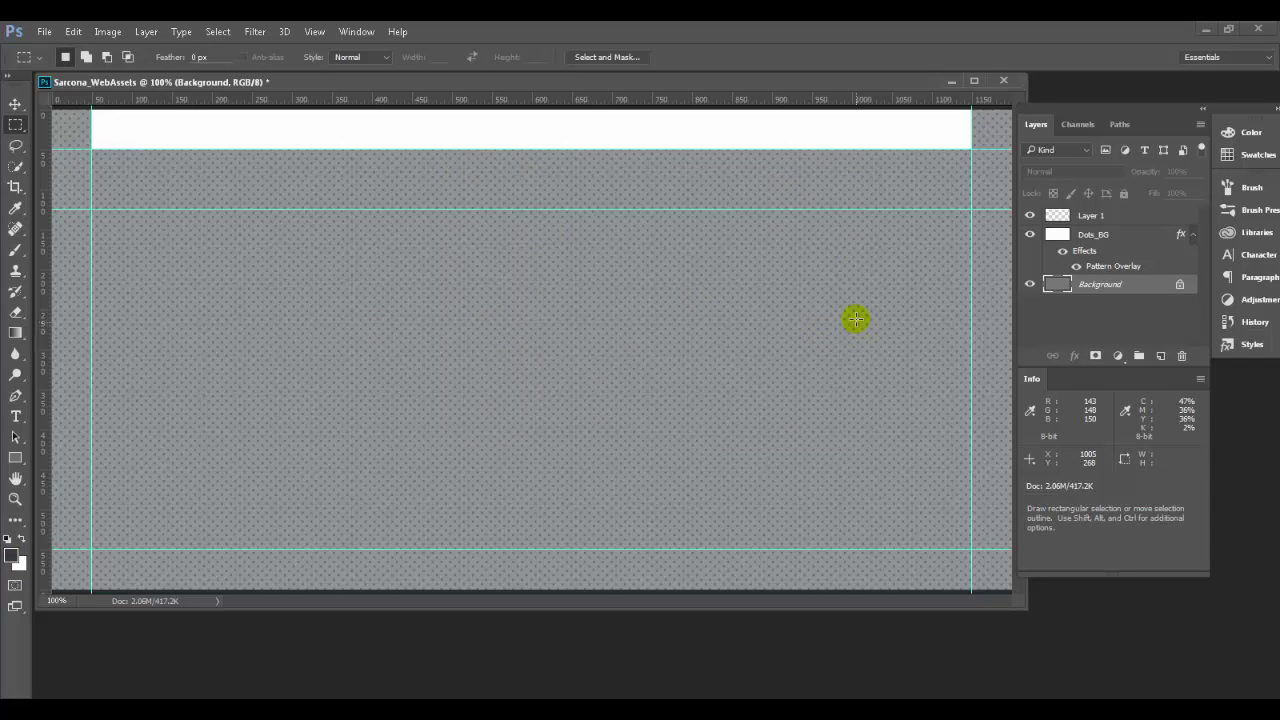
pyautogui.press('ctrl')
pyautogui.hotkey('alt', 'BackSpace')
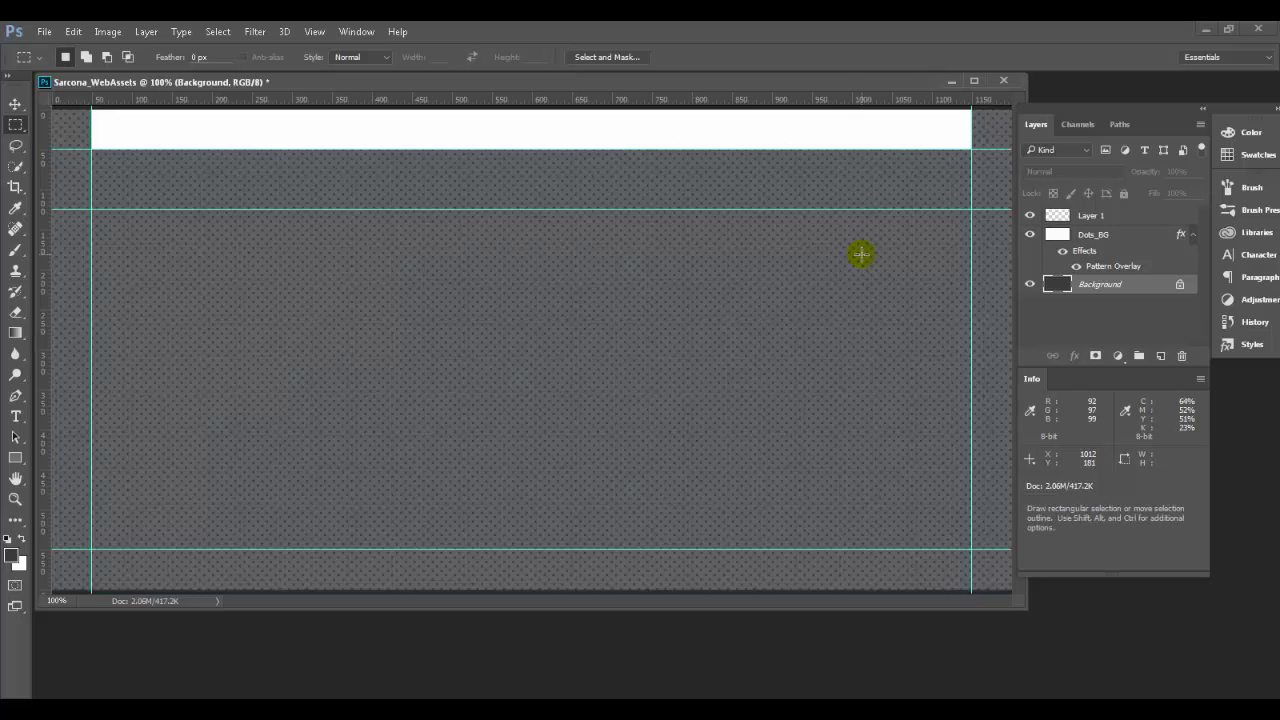
# Refill the Background with near-black 131819 and compare against the browser reference
pyautogui.click(10, 557)
pyautogui.moveTo(491, 377); pyautogui.dragTo(481, 378)
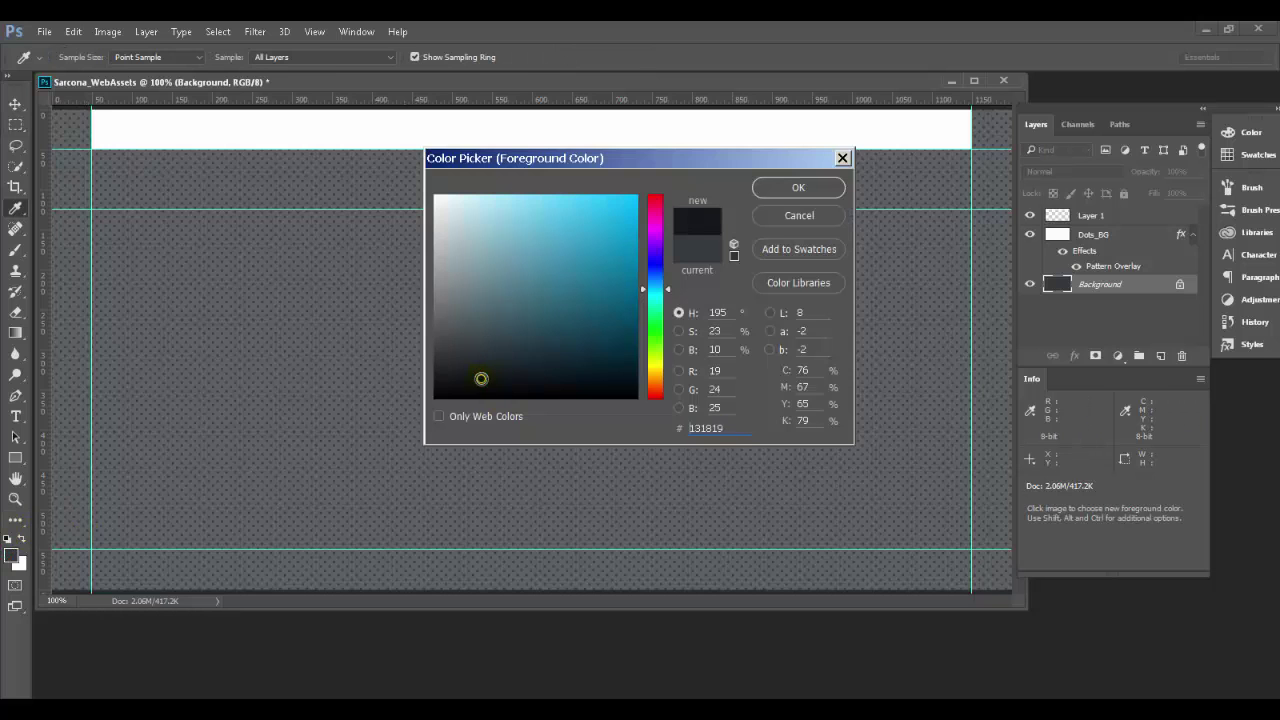
pyautogui.click(766, 190)
pyautogui.hotkey('alt', 'BackSpace')
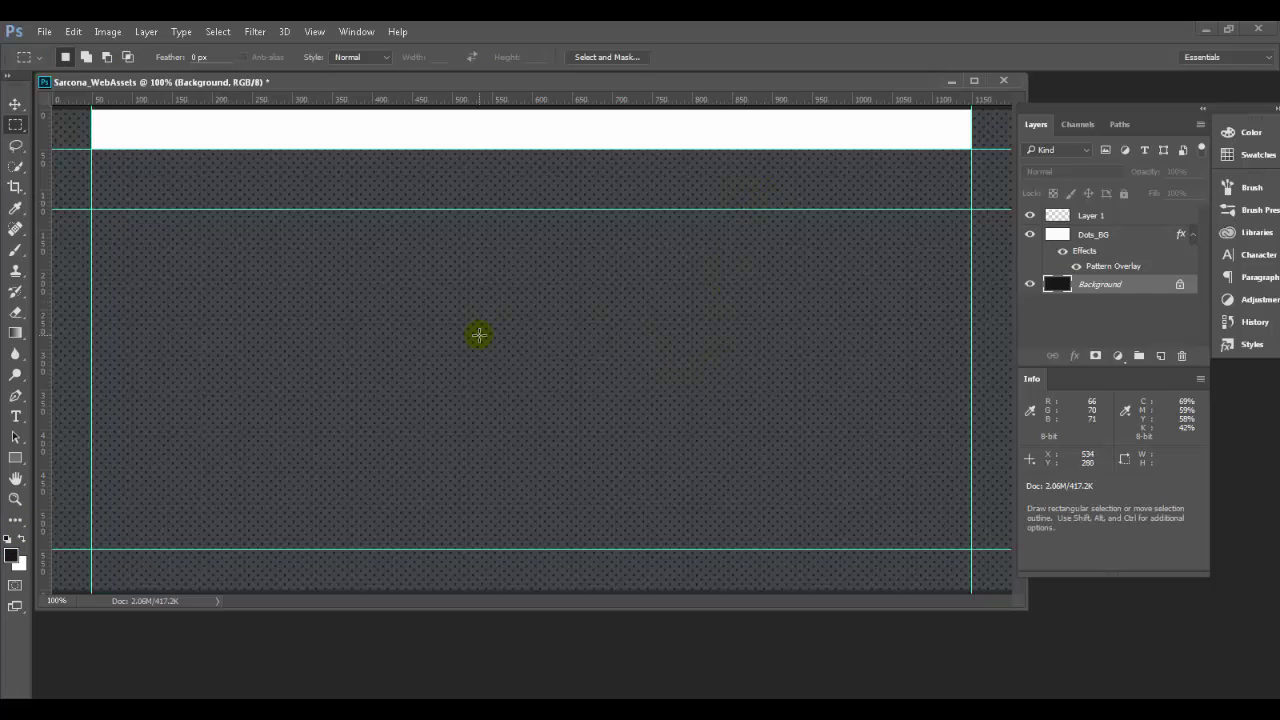
pyautogui.hotkey('ctrl', '-')
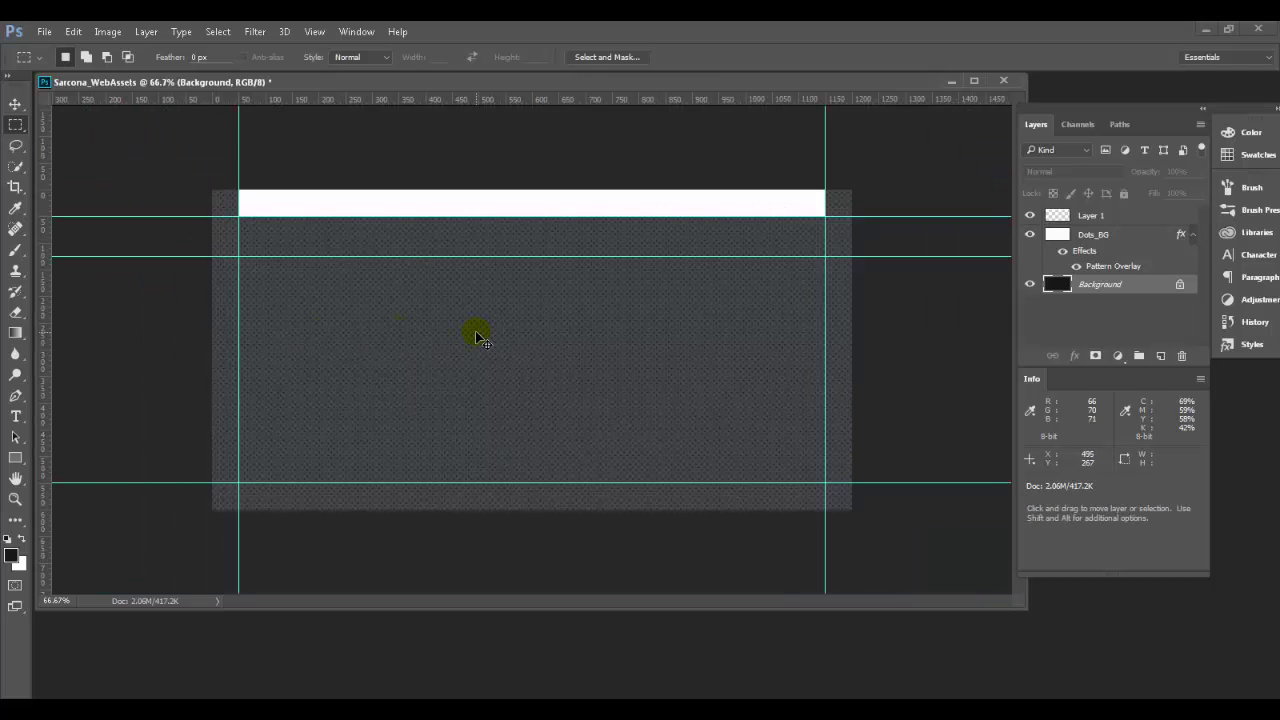
pyautogui.hotkey('ctrl', '+')
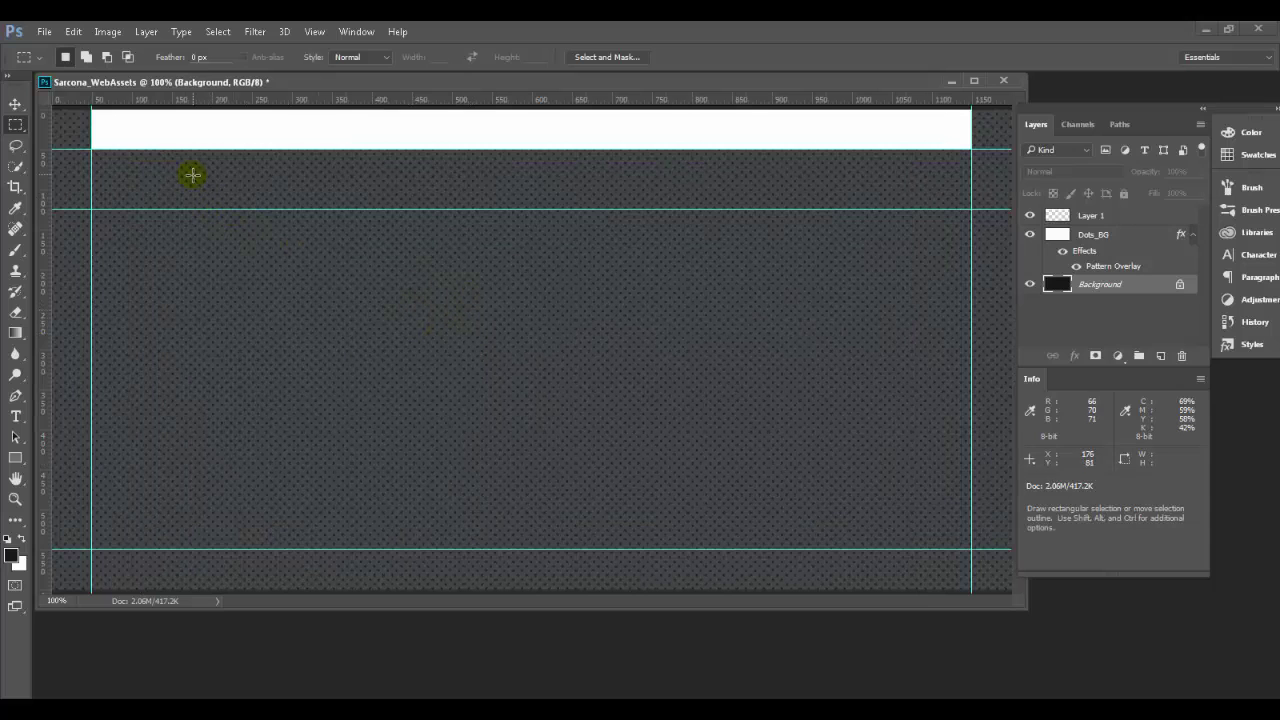
pyautogui.hotkey('alt', 'Tab')
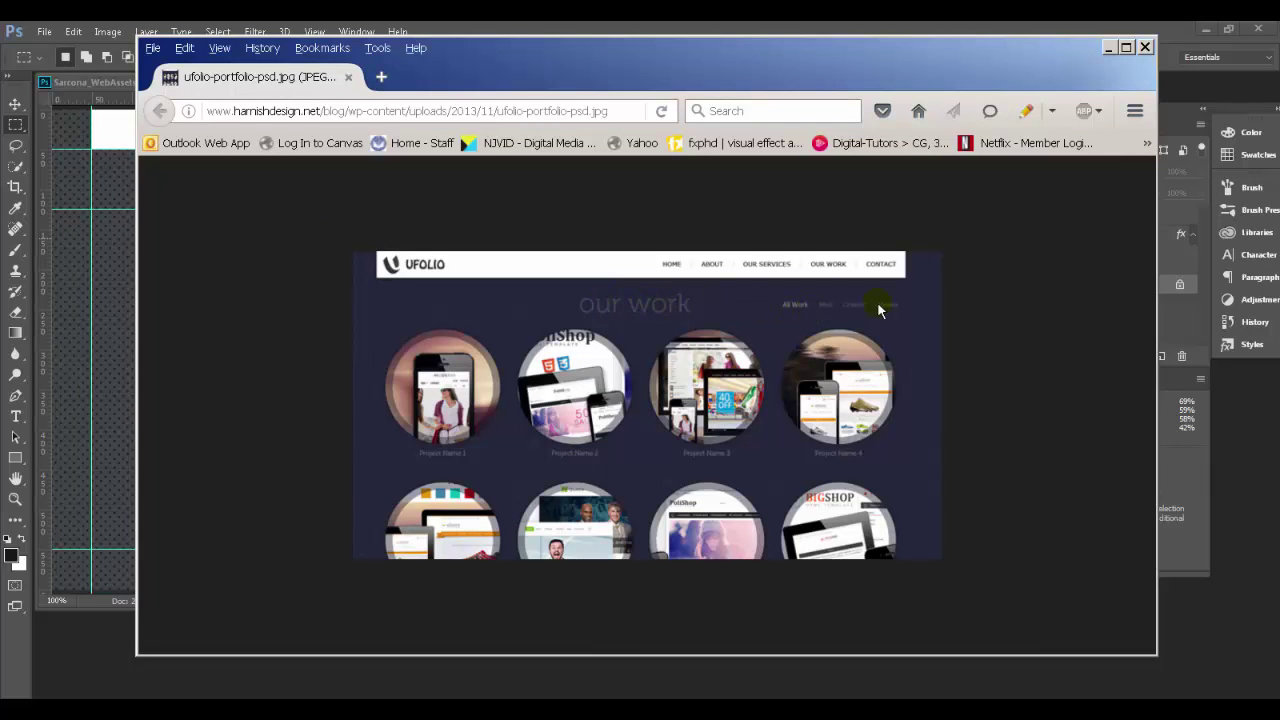
pyautogui.hotkey('alt', 'Tab')
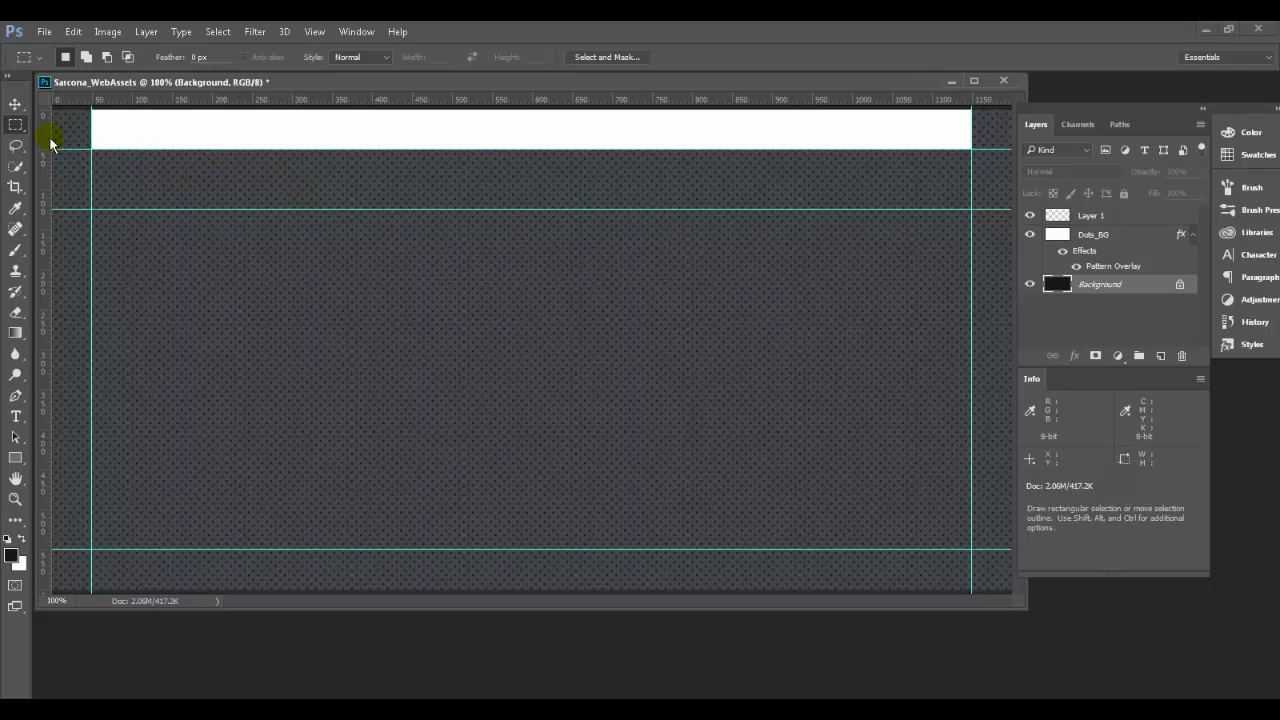
# Place a vertical guide at about X 585 px down the canvas centre, then select the Type tool
pyautogui.moveTo(43, 143); pyautogui.dragTo(532, 276)
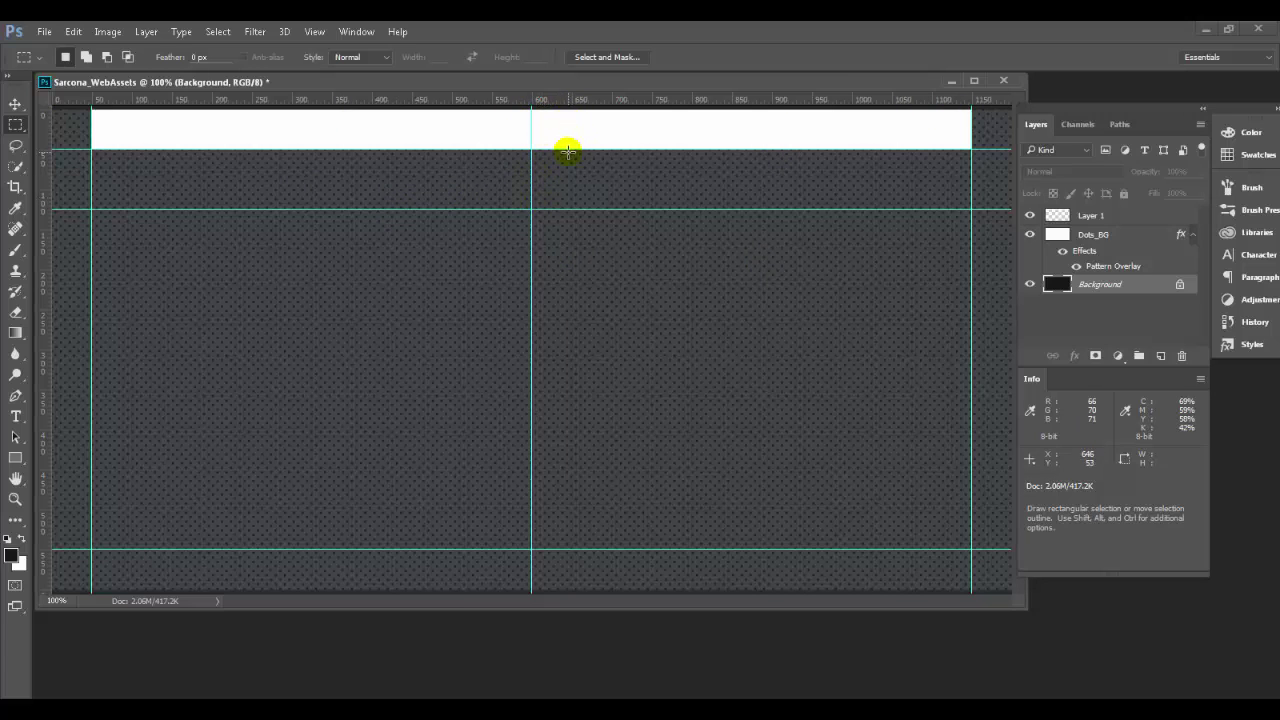
pyautogui.click(15, 418)
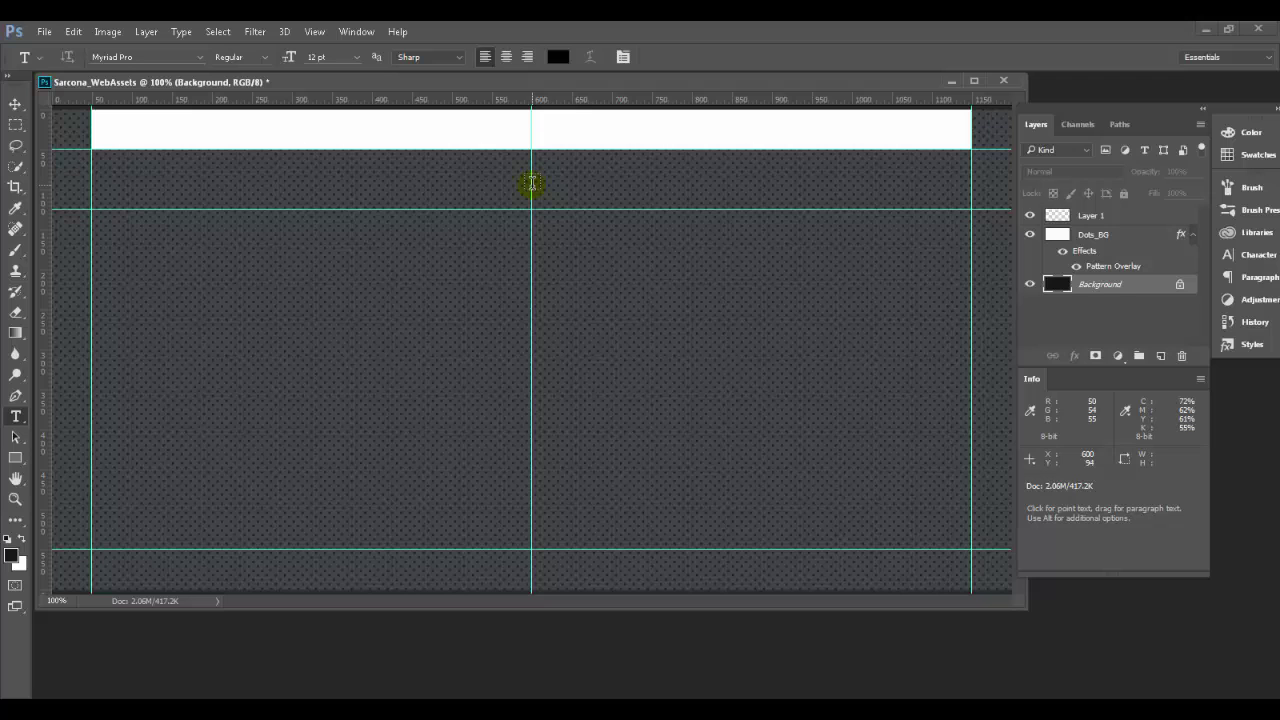
# Type 'Sarcona Portfolio' below the white bar at the centre guide and select the whole title
pyautogui.click(532, 185)
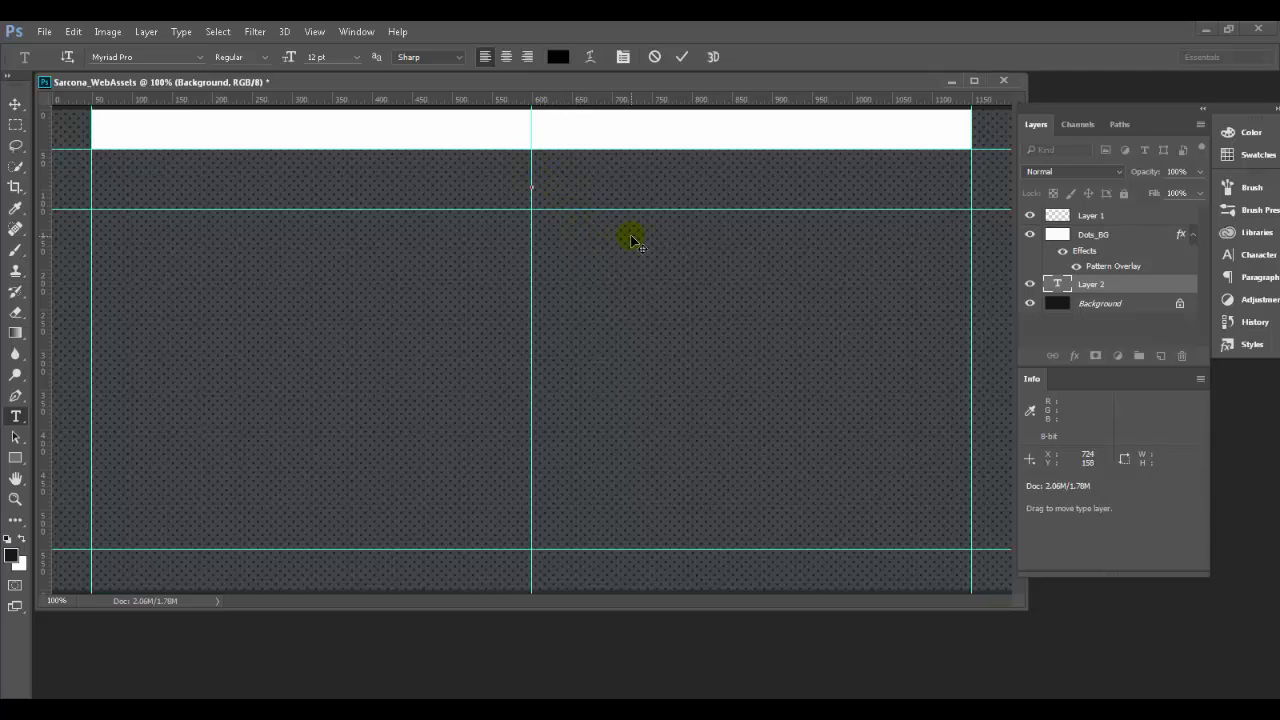
pyautogui.write('Sarcona')
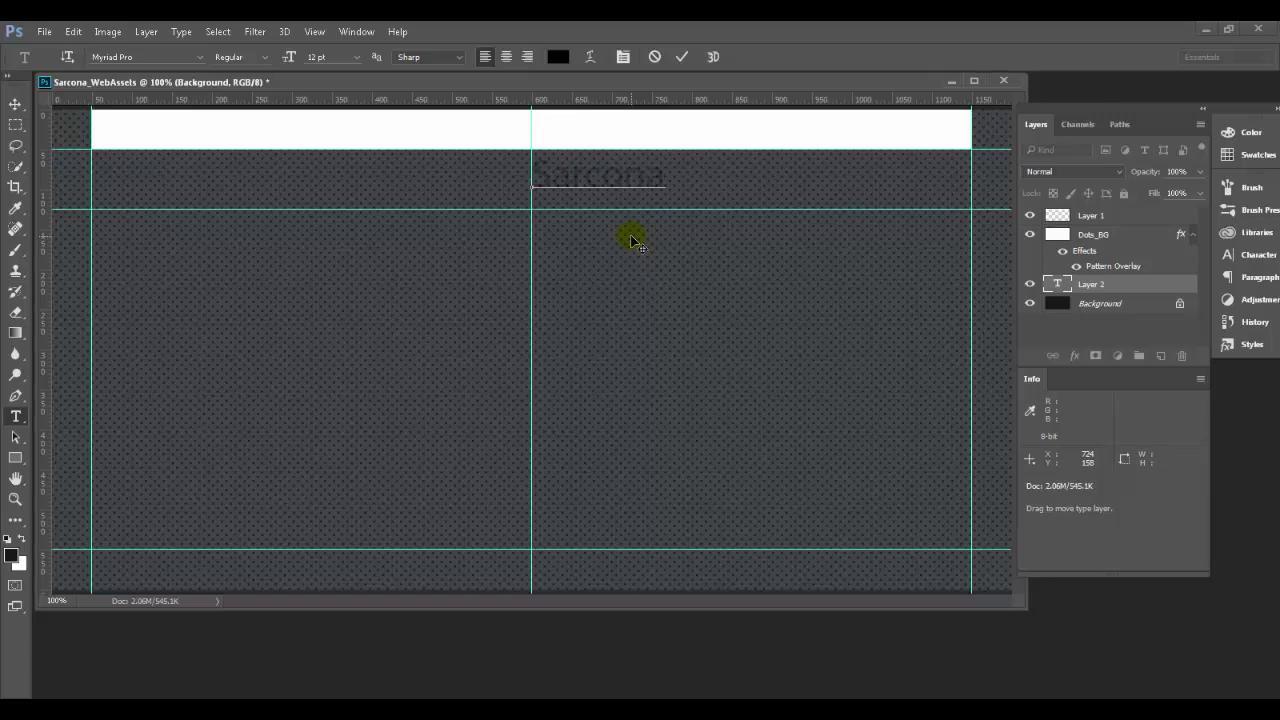
pyautogui.write(' Portfolio')
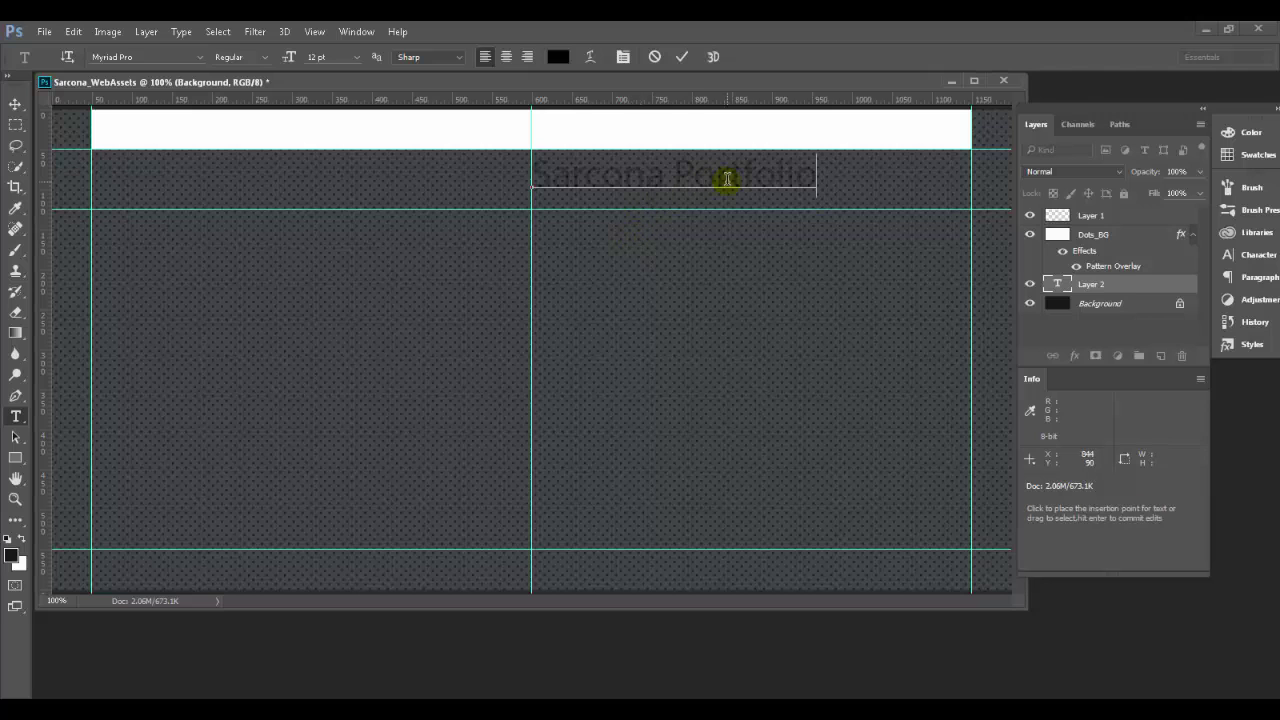
pyautogui.click(811, 177)
pyautogui.moveTo(811, 177); pyautogui.dragTo(513, 177)
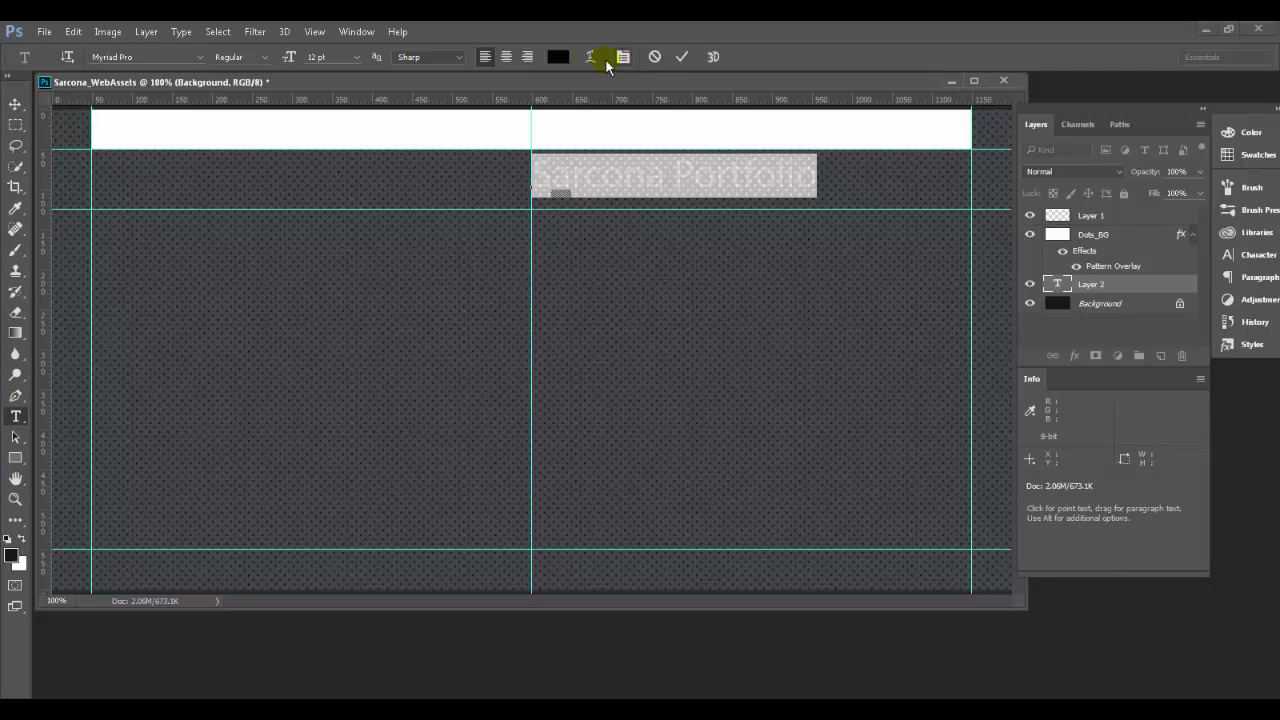
# Set the title's text colour to light grey-blue c0c8cf in the Color Picker
pyautogui.click(558, 57)
pyautogui.write('ffffff')
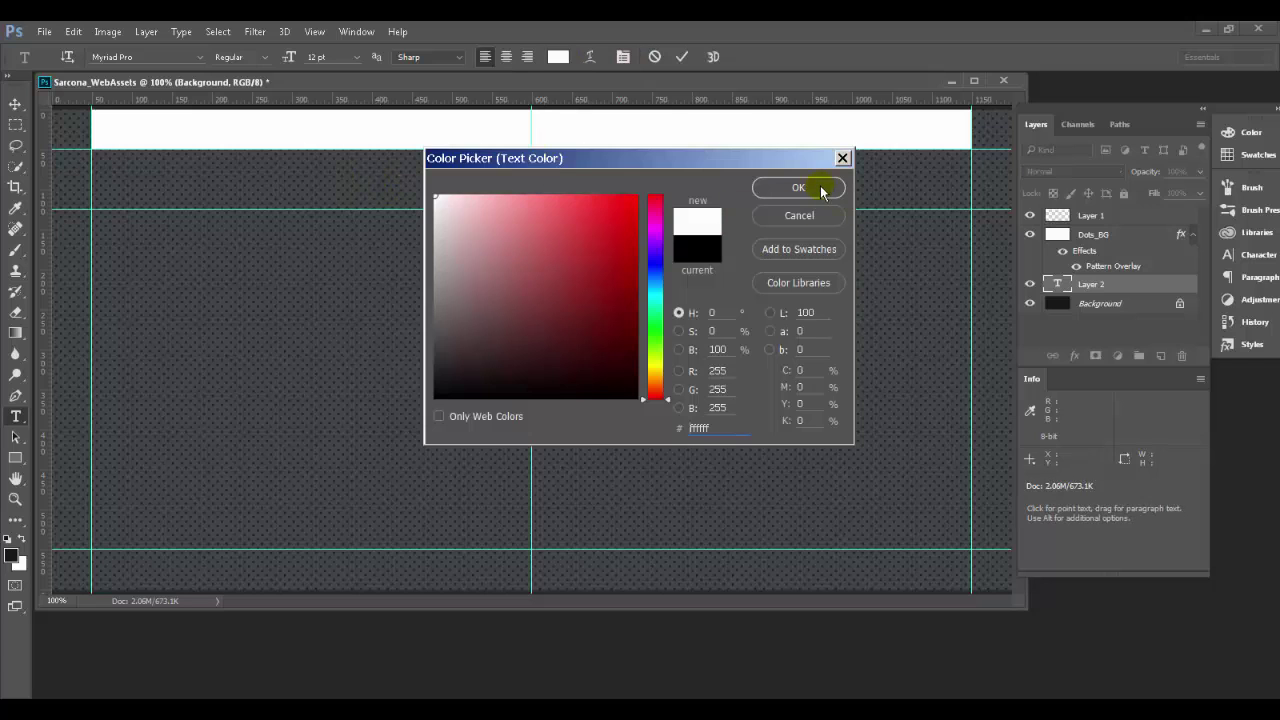
pyautogui.click(657, 278)
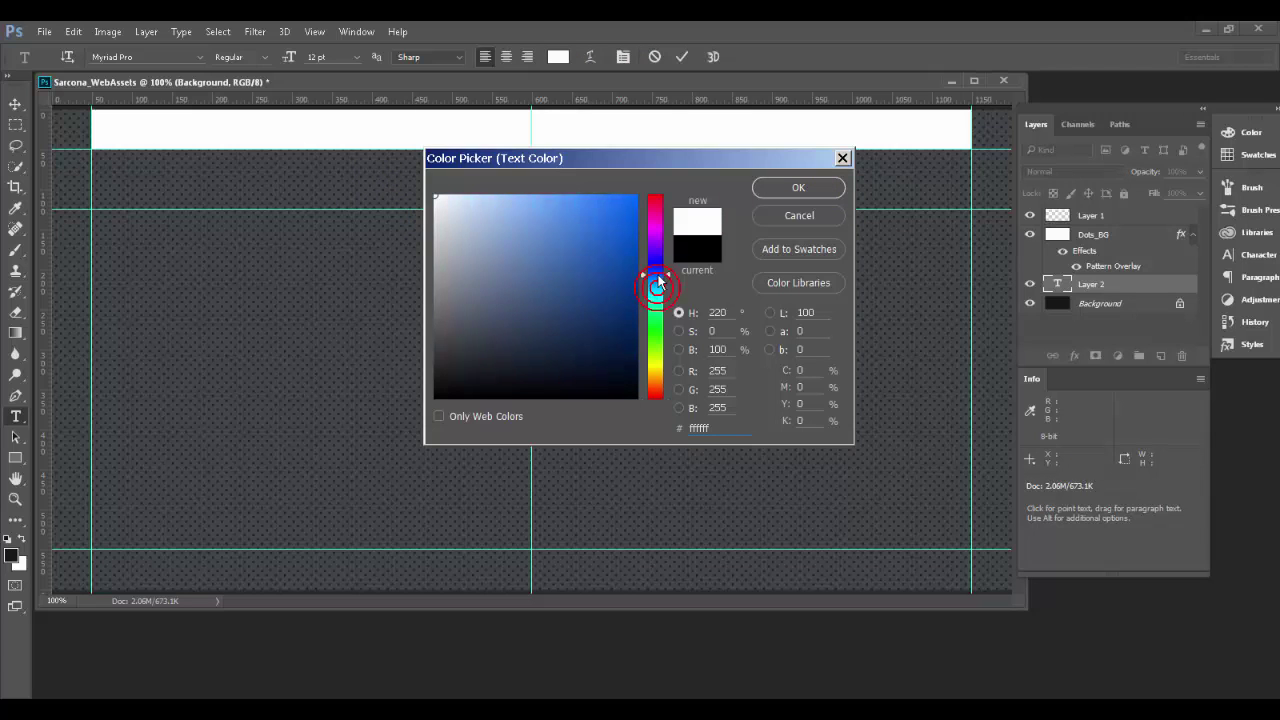
pyautogui.moveTo(657, 282); pyautogui.dragTo(657, 283)
pyautogui.click(457, 197)
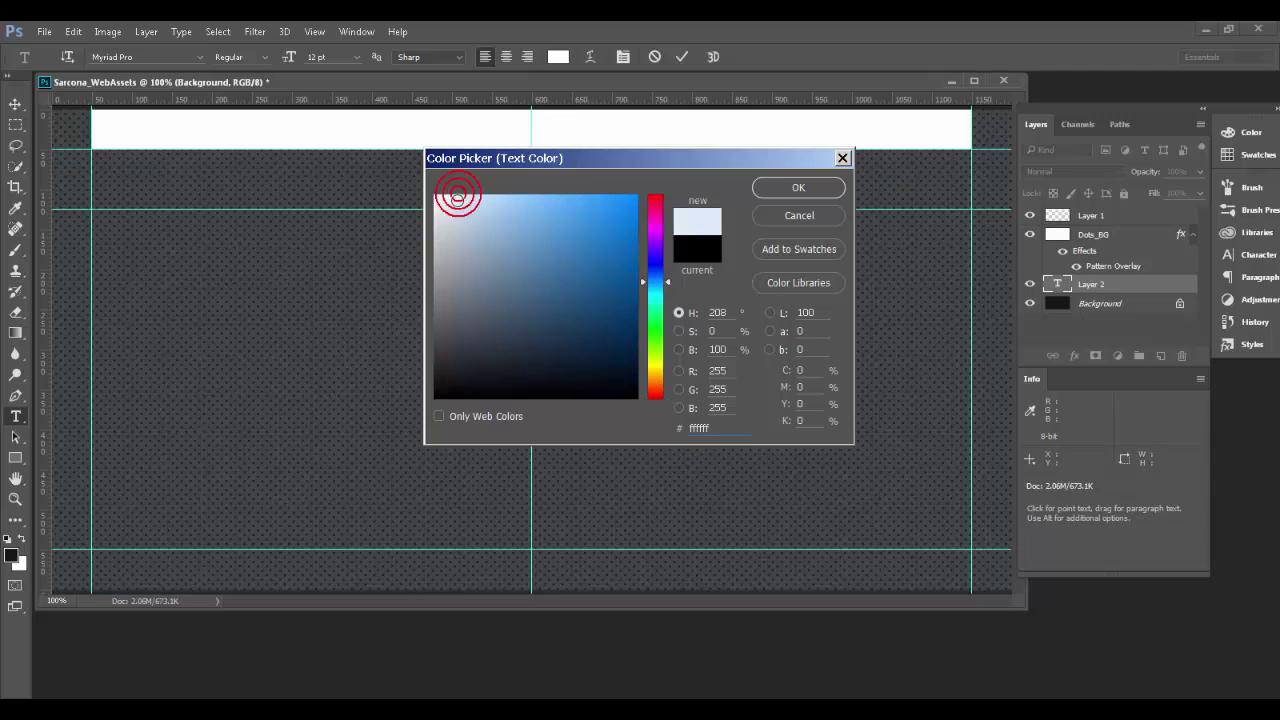
pyautogui.moveTo(457, 197); pyautogui.dragTo(449, 234)
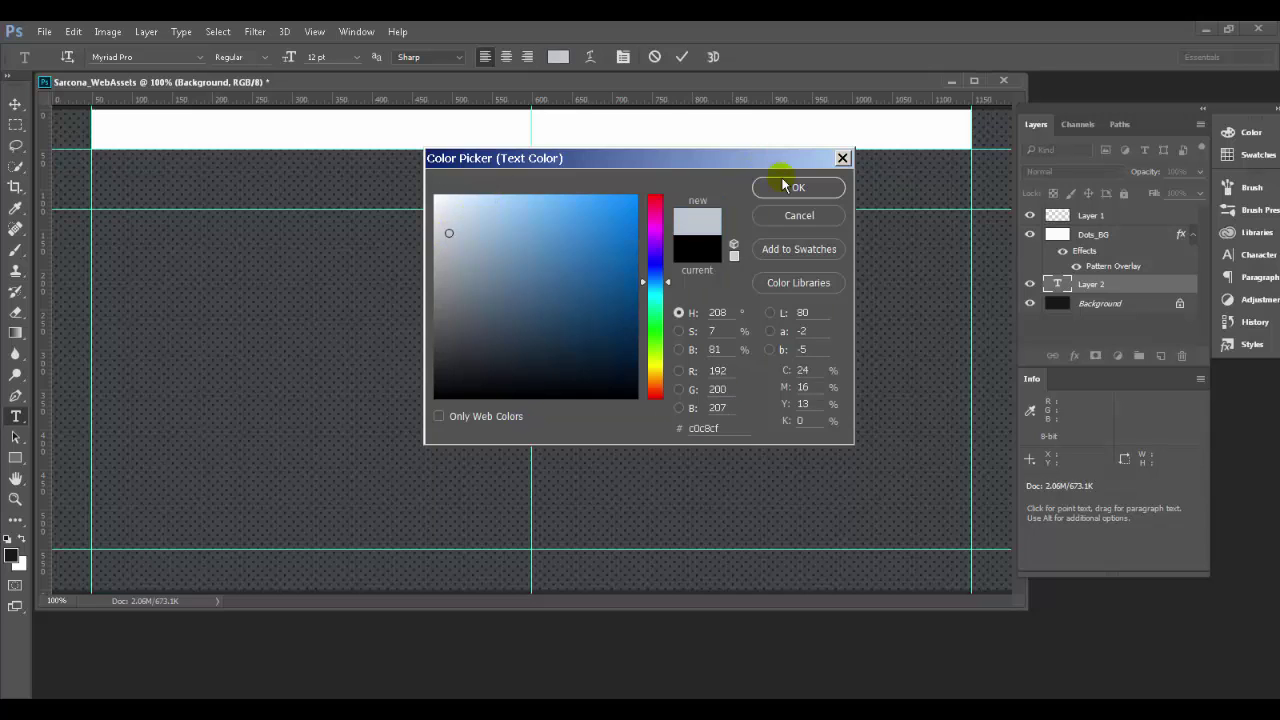
pyautogui.click(788, 187)
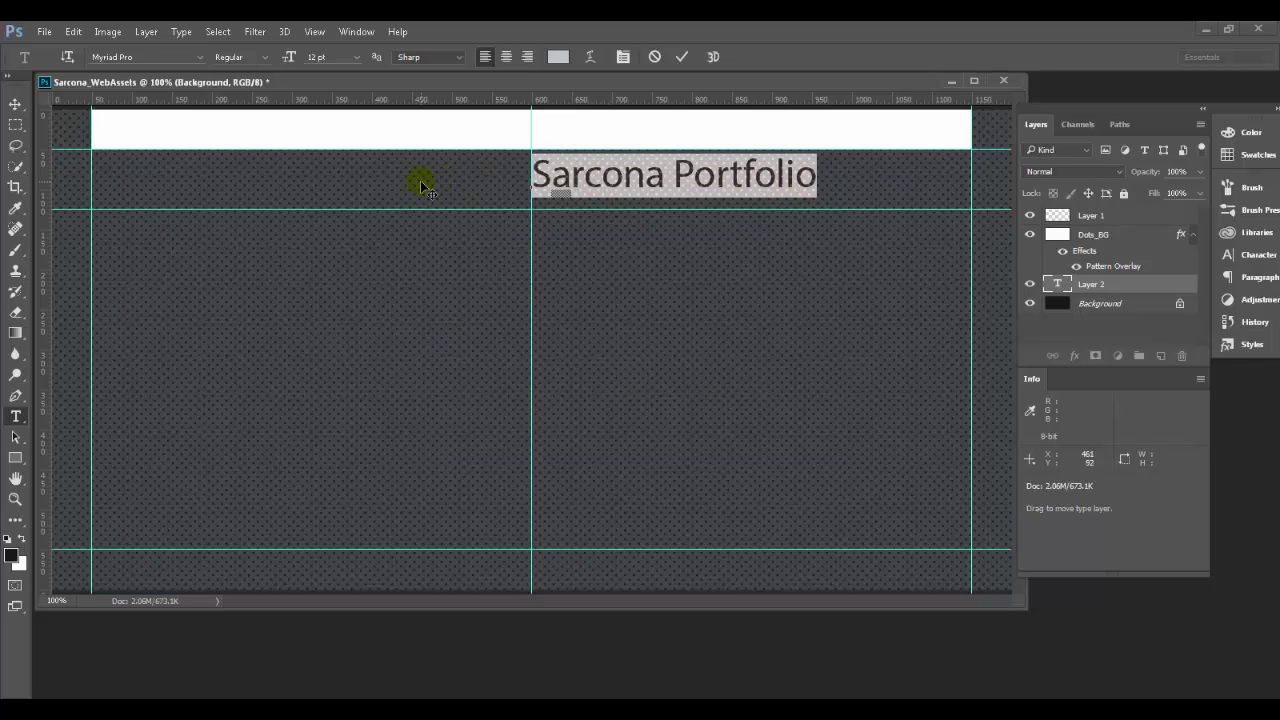
# Change the Sarcona Portfolio title's font to Lucida Console
pyautogui.click(202, 58)
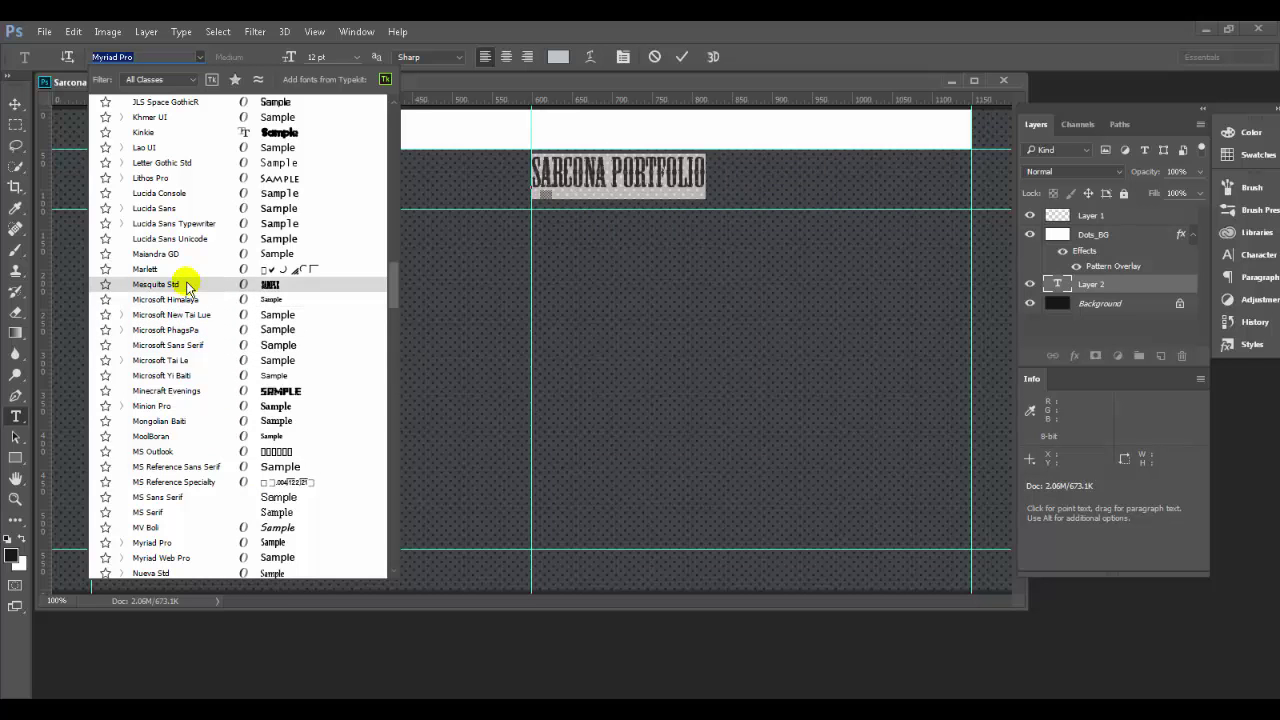
pyautogui.click(188, 194)
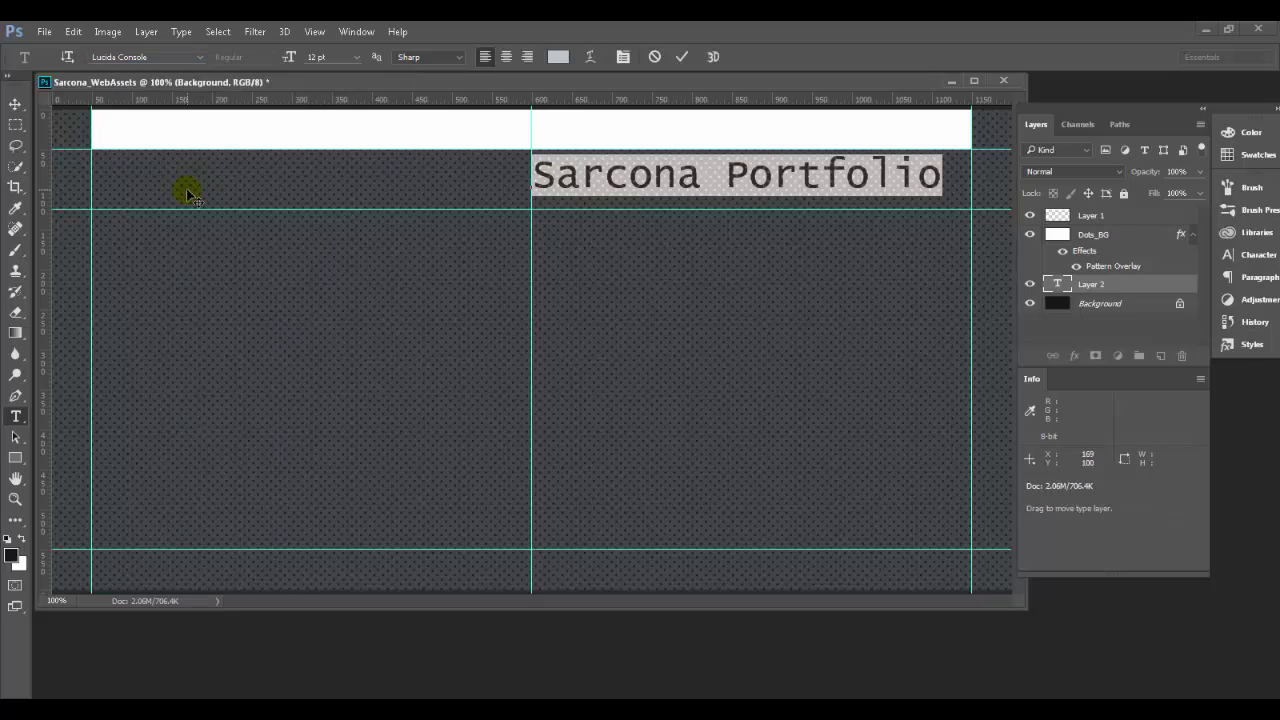
pyautogui.click(620, 57)
# Float the Character and Paragraph panels together beside the canvas
pyautogui.moveTo(1104, 183); pyautogui.dragTo(196, 287)
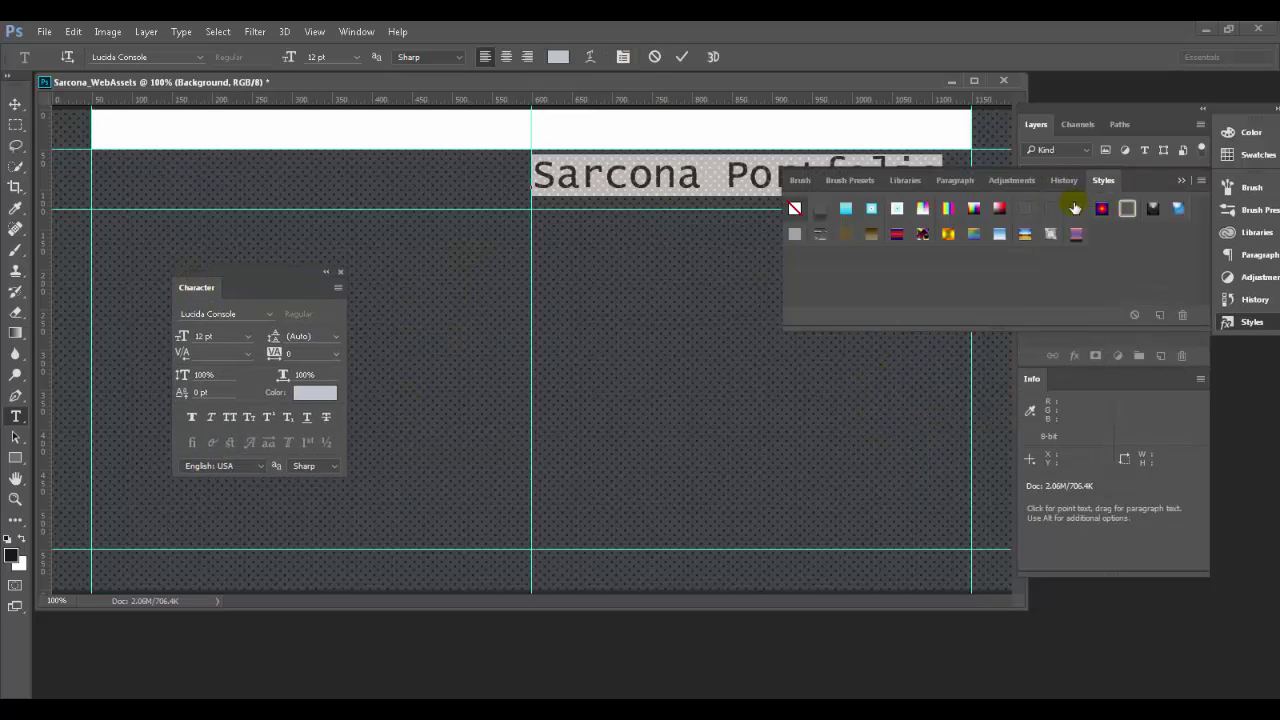
pyautogui.click(1183, 181)
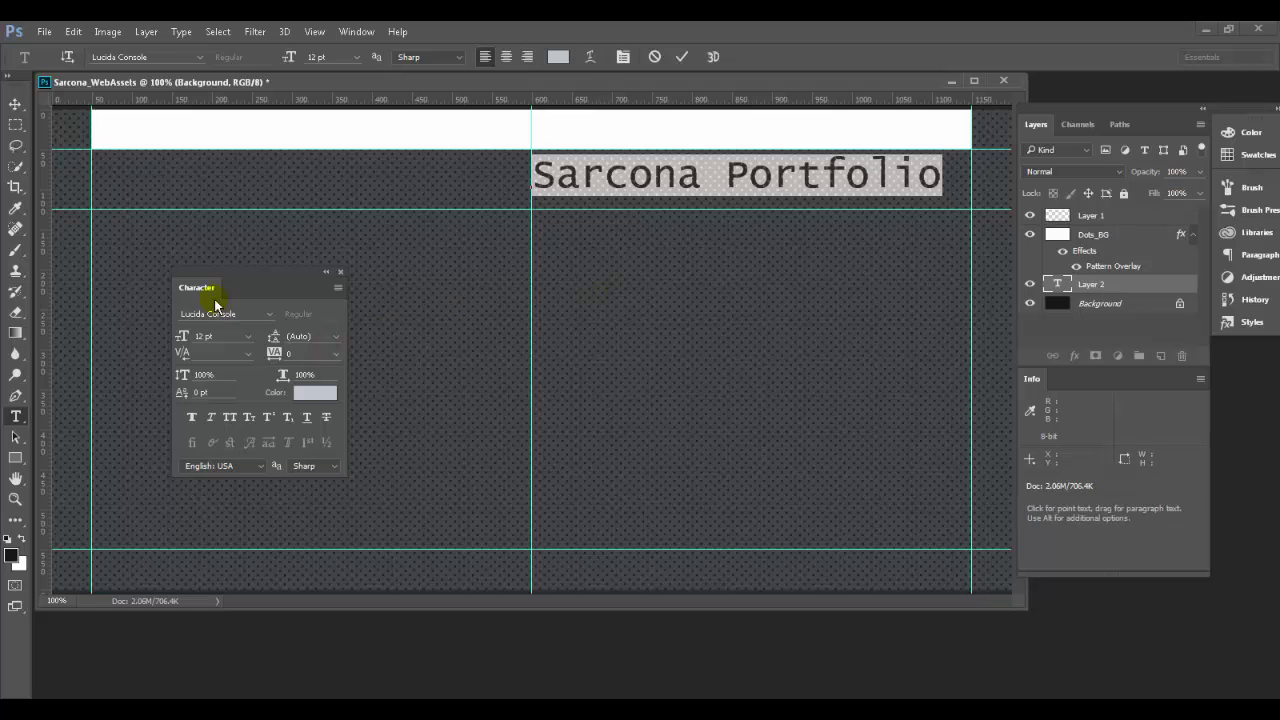
pyautogui.moveTo(213, 276); pyautogui.dragTo(189, 224)
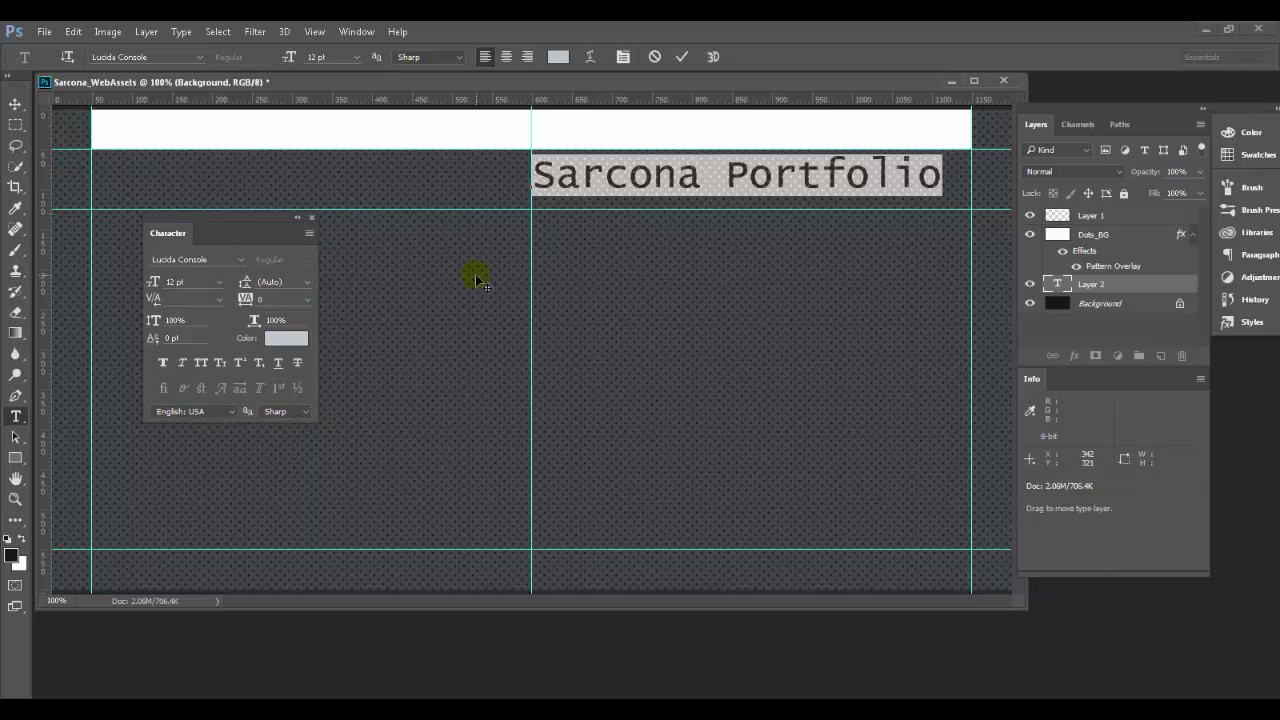
pyautogui.click(622, 55)
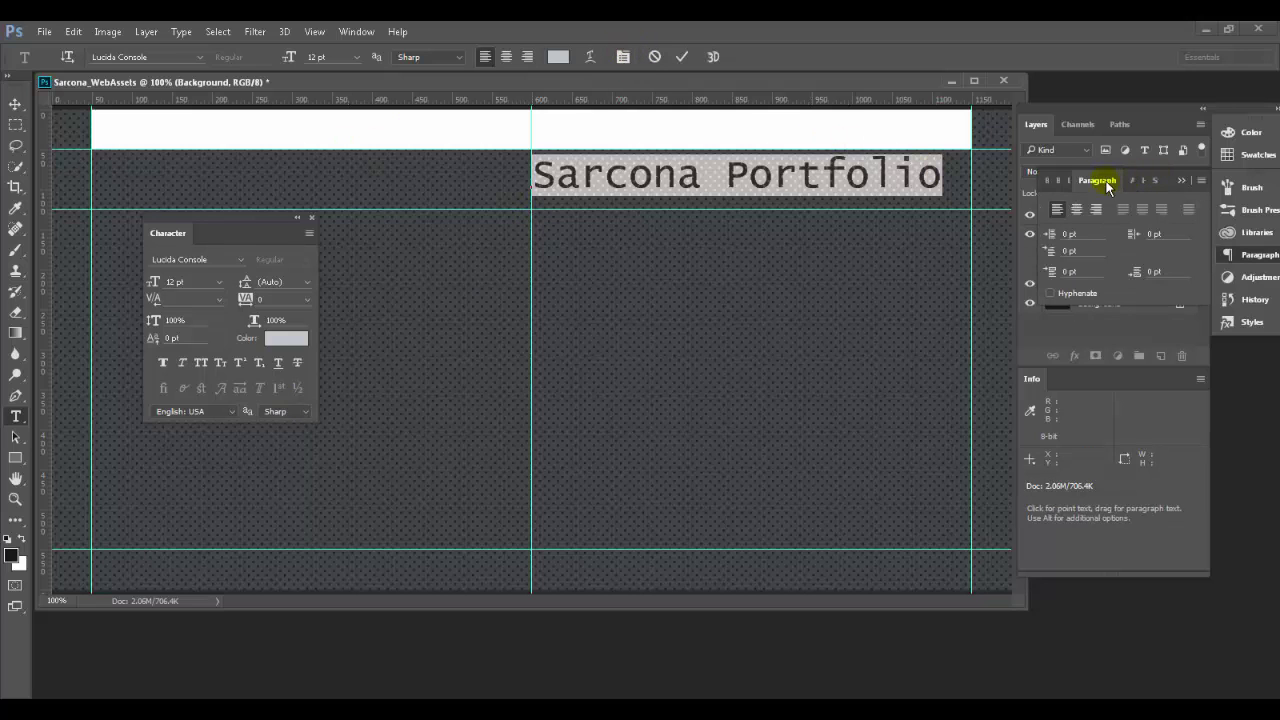
pyautogui.moveTo(1107, 187); pyautogui.dragTo(238, 239)
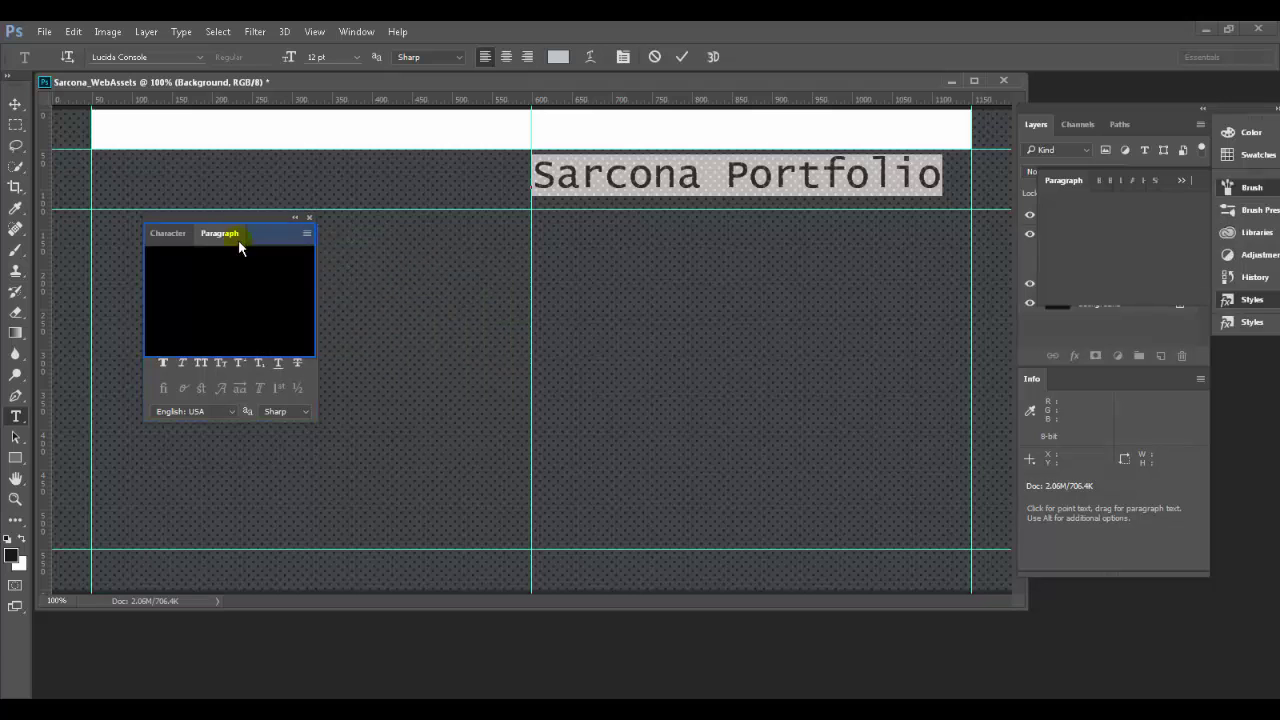
pyautogui.click(1184, 181)
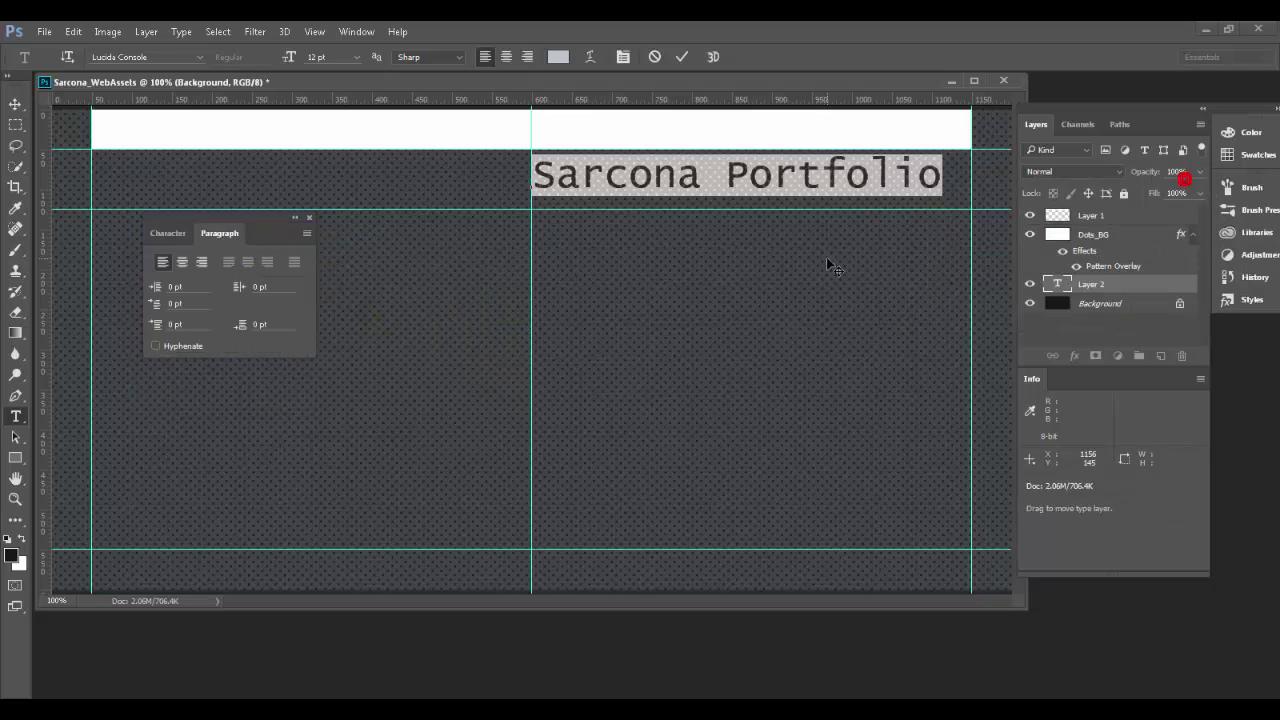
# Centre the title on the guide, set it to 18 pt small caps, and commit the text
pyautogui.click(183, 266)
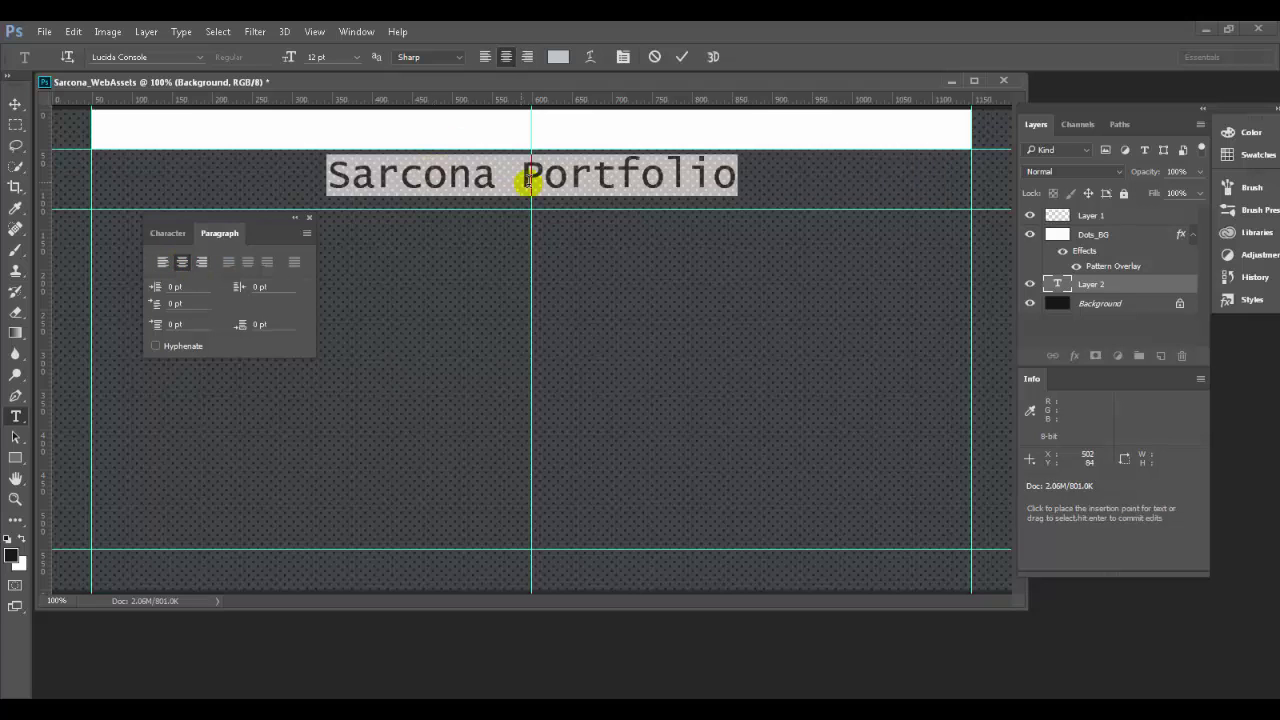
pyautogui.click(166, 234)
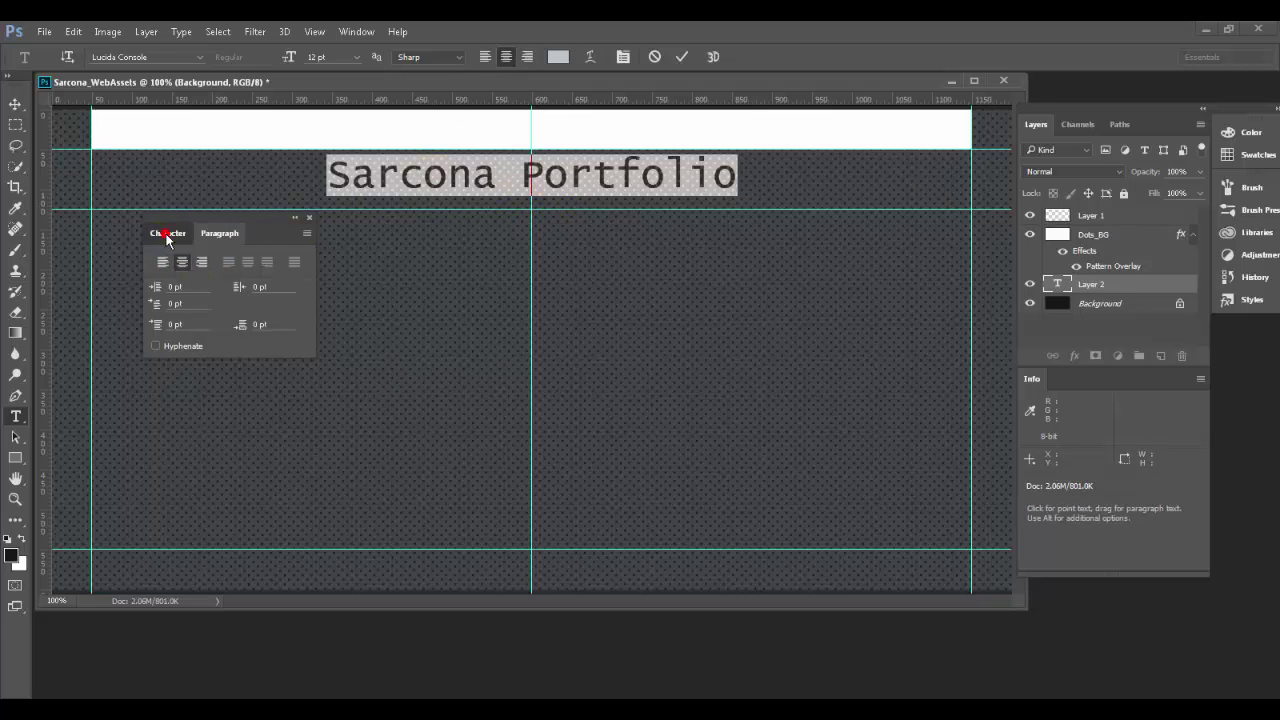
pyautogui.click(166, 234)
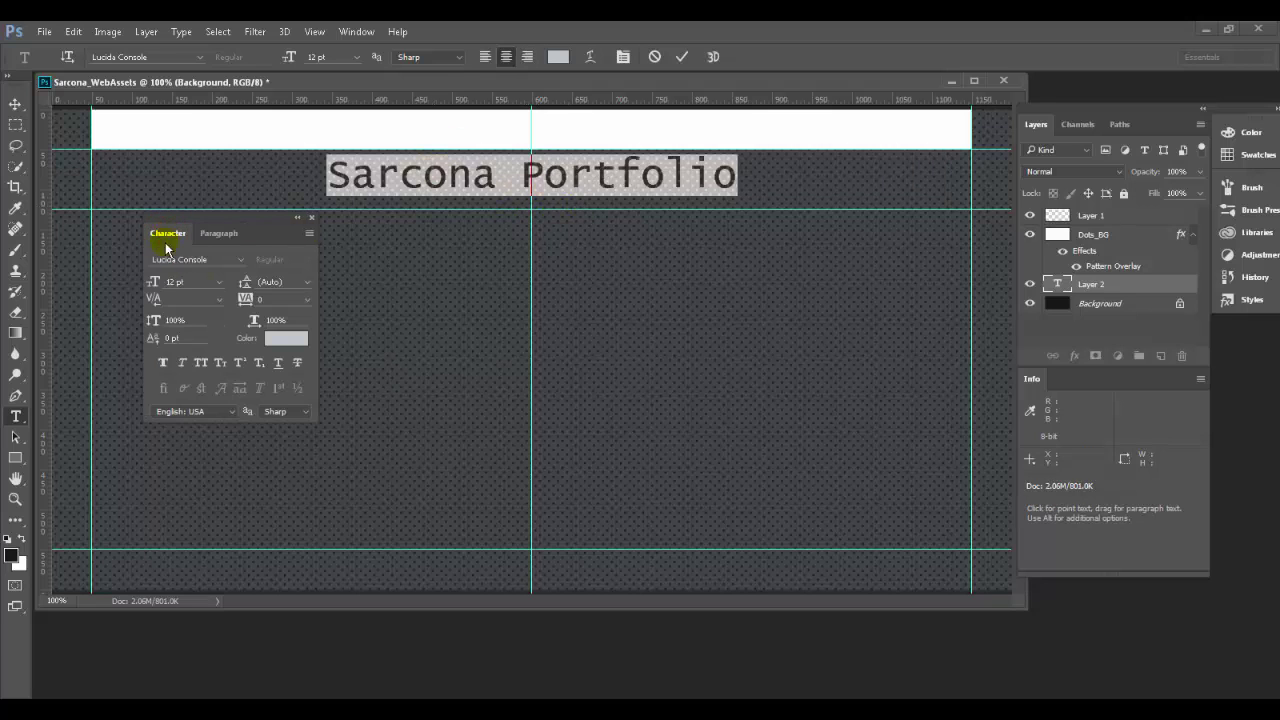
pyautogui.click(218, 365)
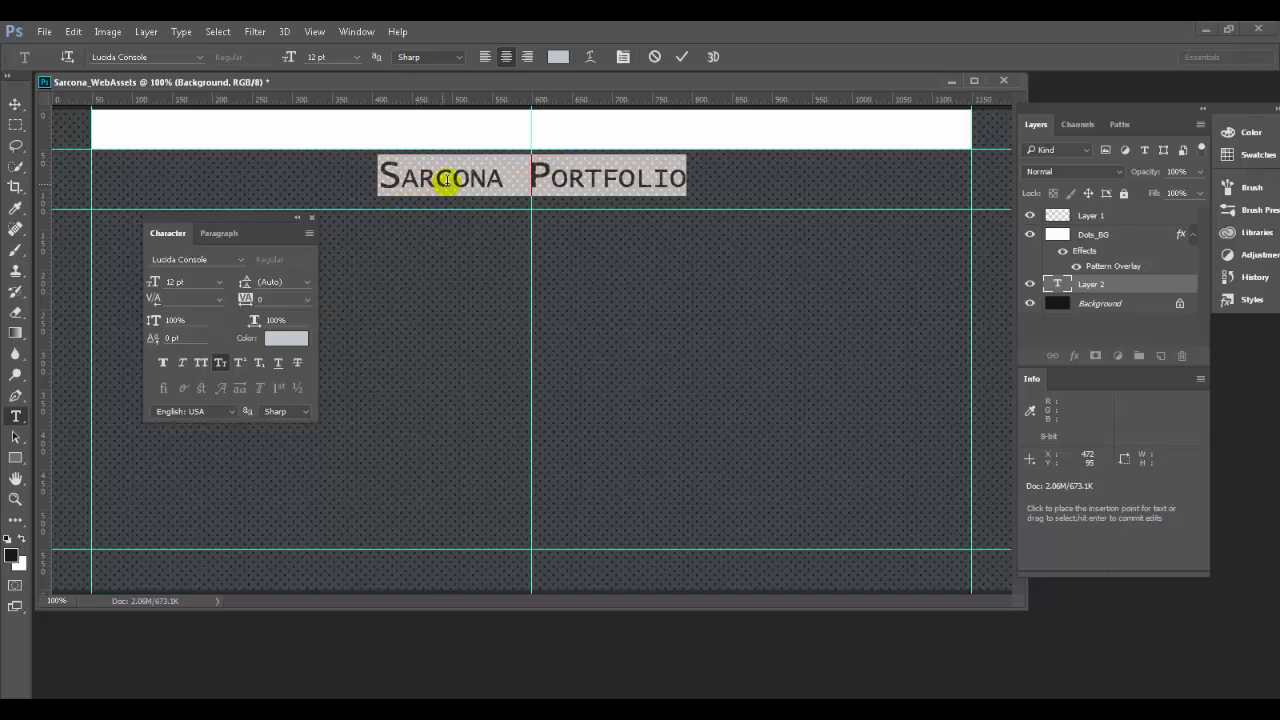
pyautogui.click(218, 283)
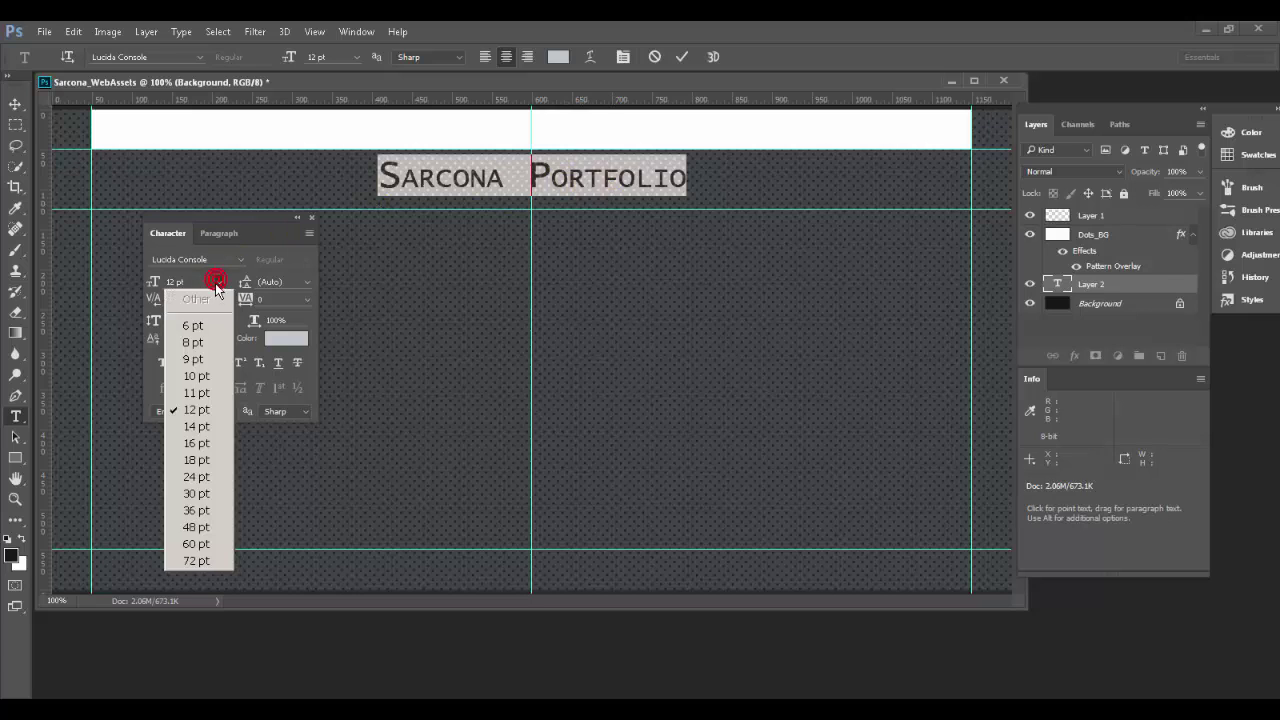
pyautogui.click(196, 459)
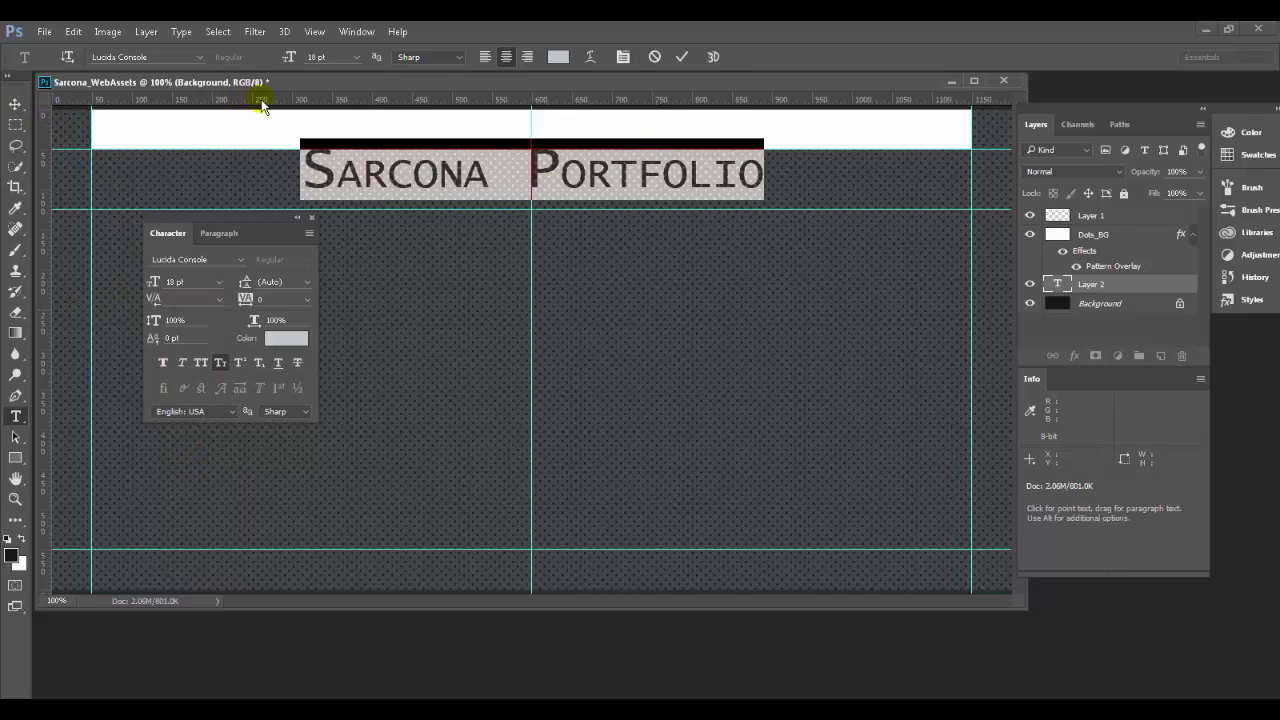
pyautogui.click(680, 57)
pyautogui.click(15, 103)
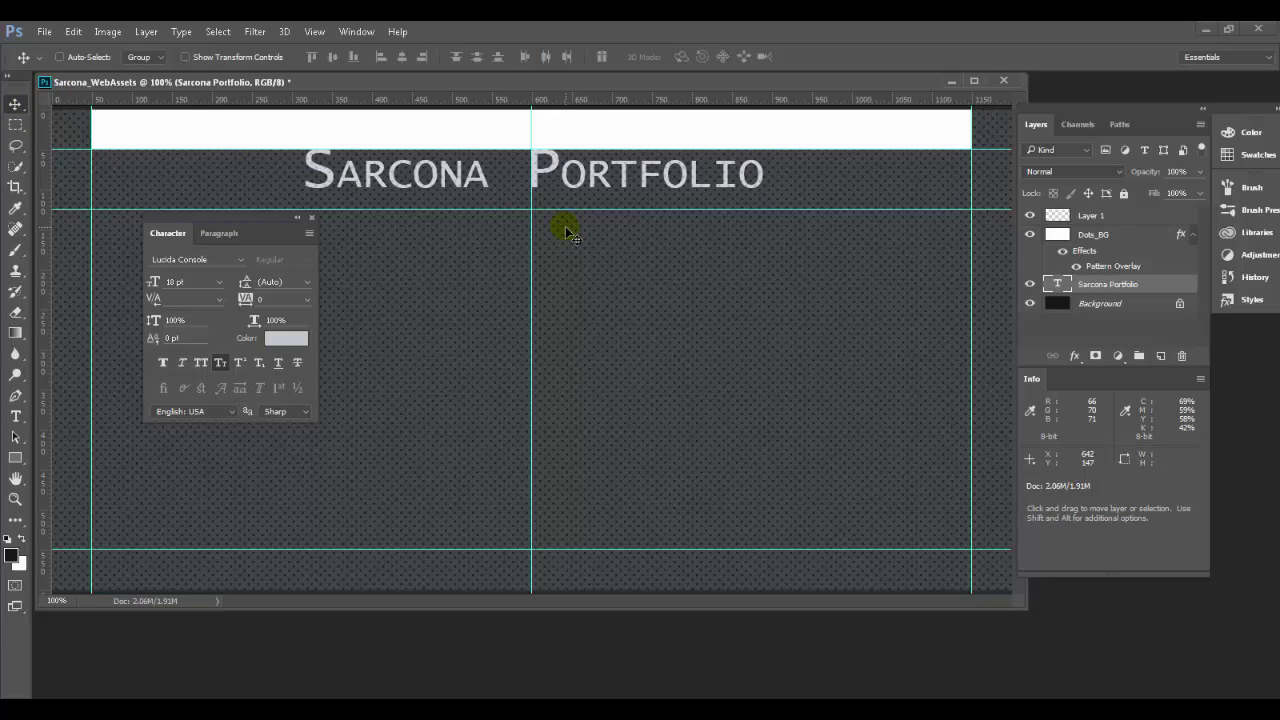
# Nudge the title into place below the white bar and move its layer above Dots_BG
pyautogui.moveTo(473, 187); pyautogui.dragTo(480, 194)
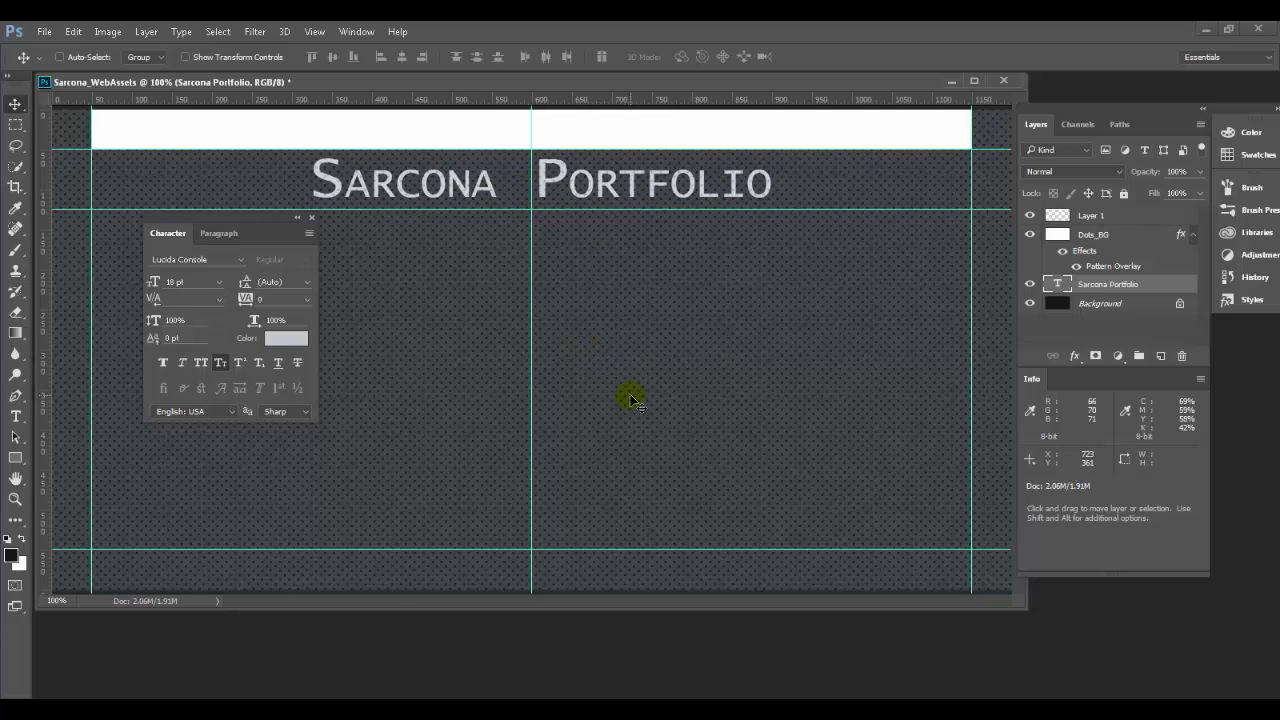
pyautogui.moveTo(546, 186)
pyautogui.mouseDown()
pyautogui.moveTo(612, 192)
pyautogui.moveTo(539, 194)
pyautogui.mouseUp()
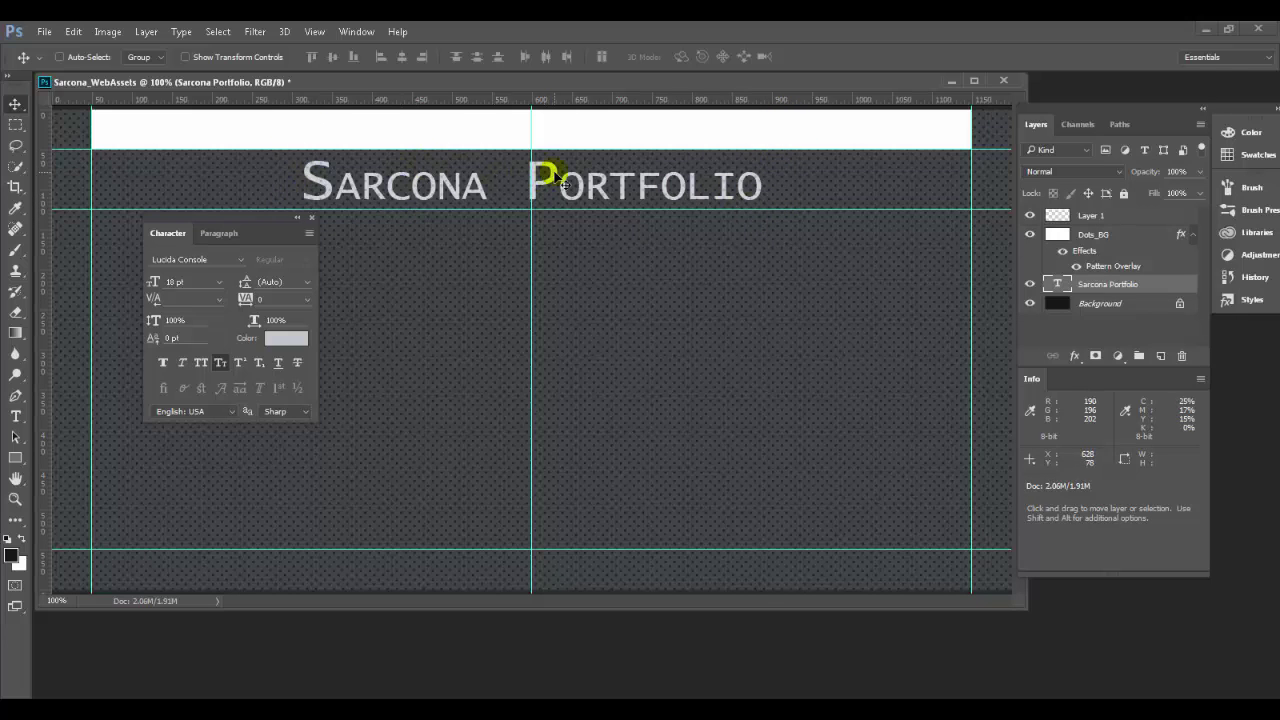
pyautogui.hotkey('ctrl', ';')
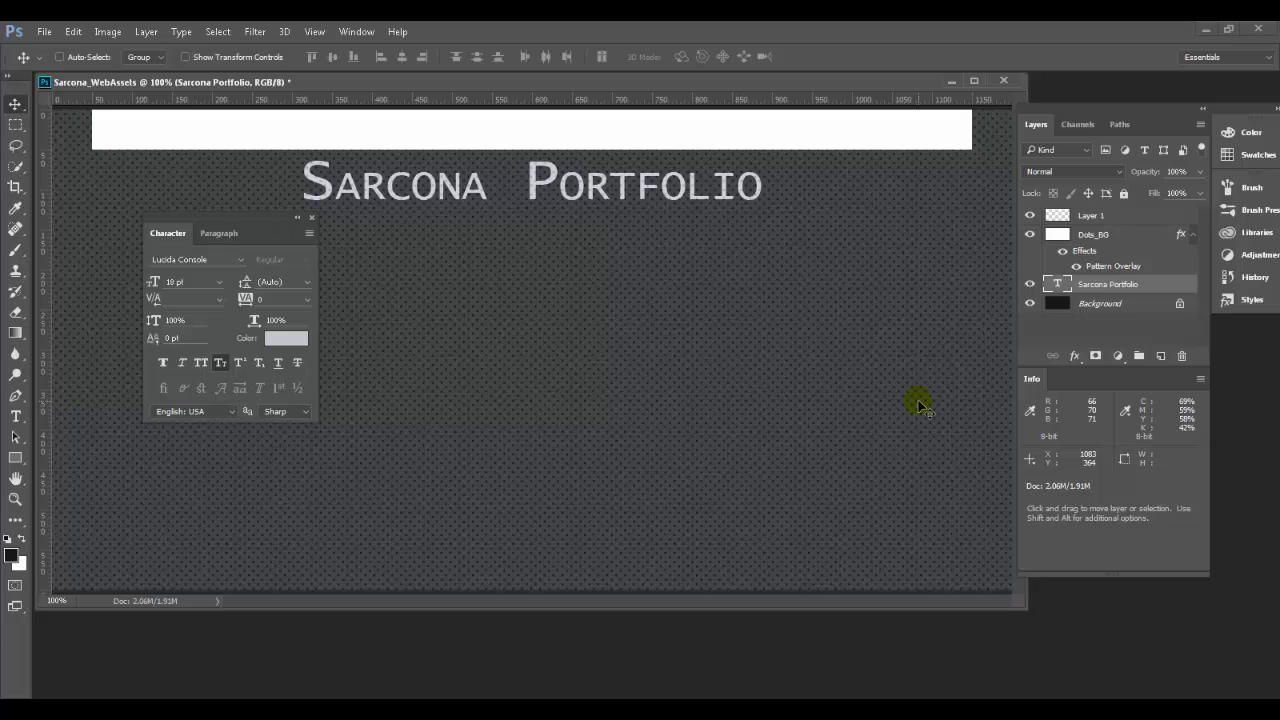
pyautogui.hotkey('ctrl', ';')
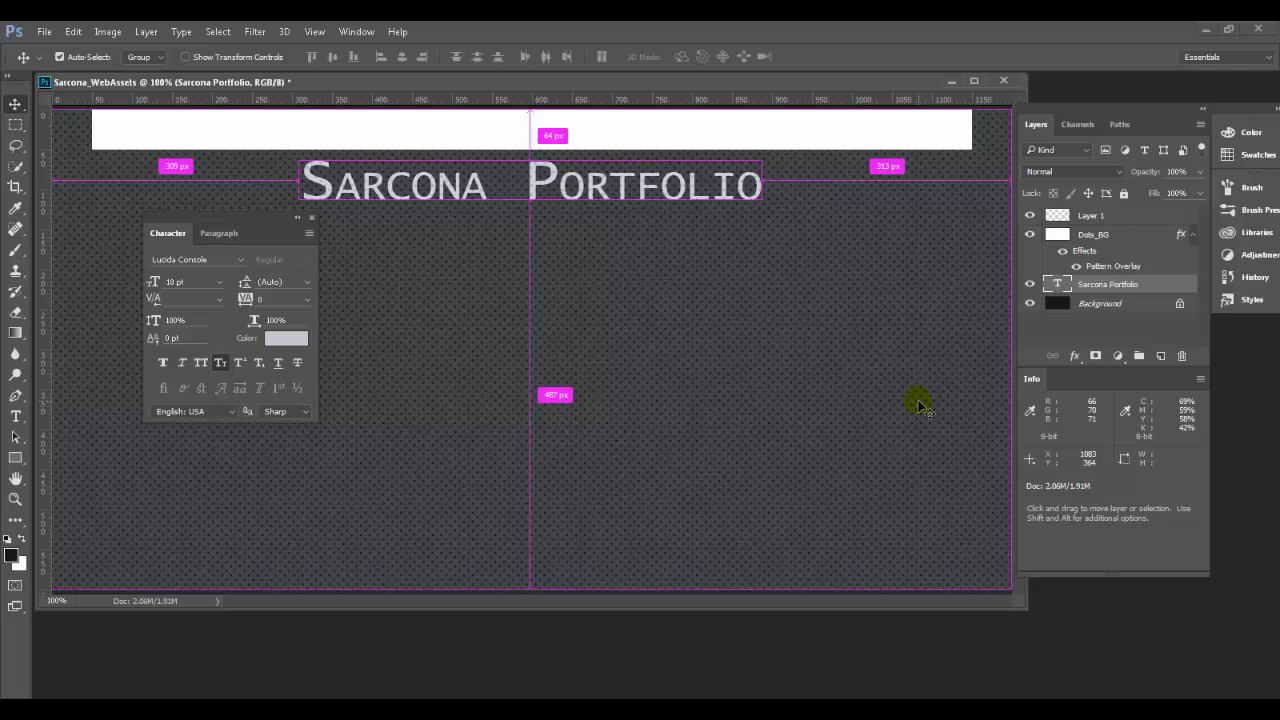
pyautogui.hotkey('ctrl', ';')
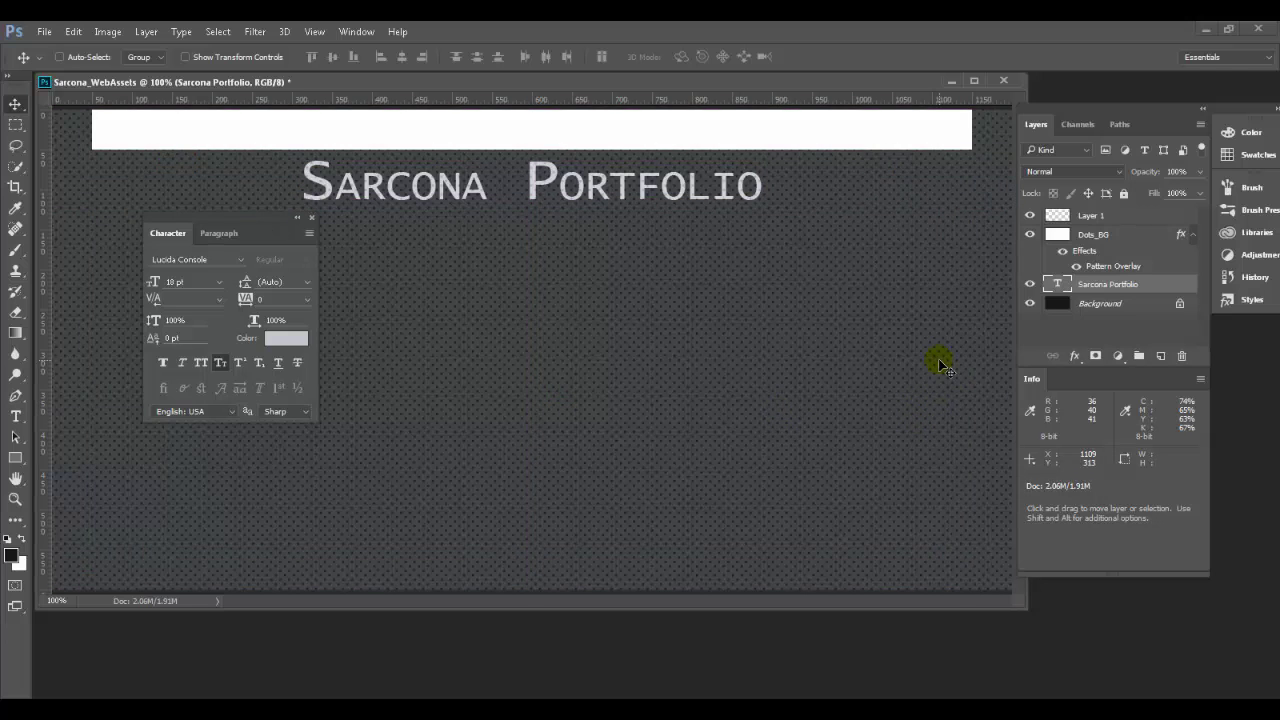
pyautogui.hotkey('ctrl', ';')
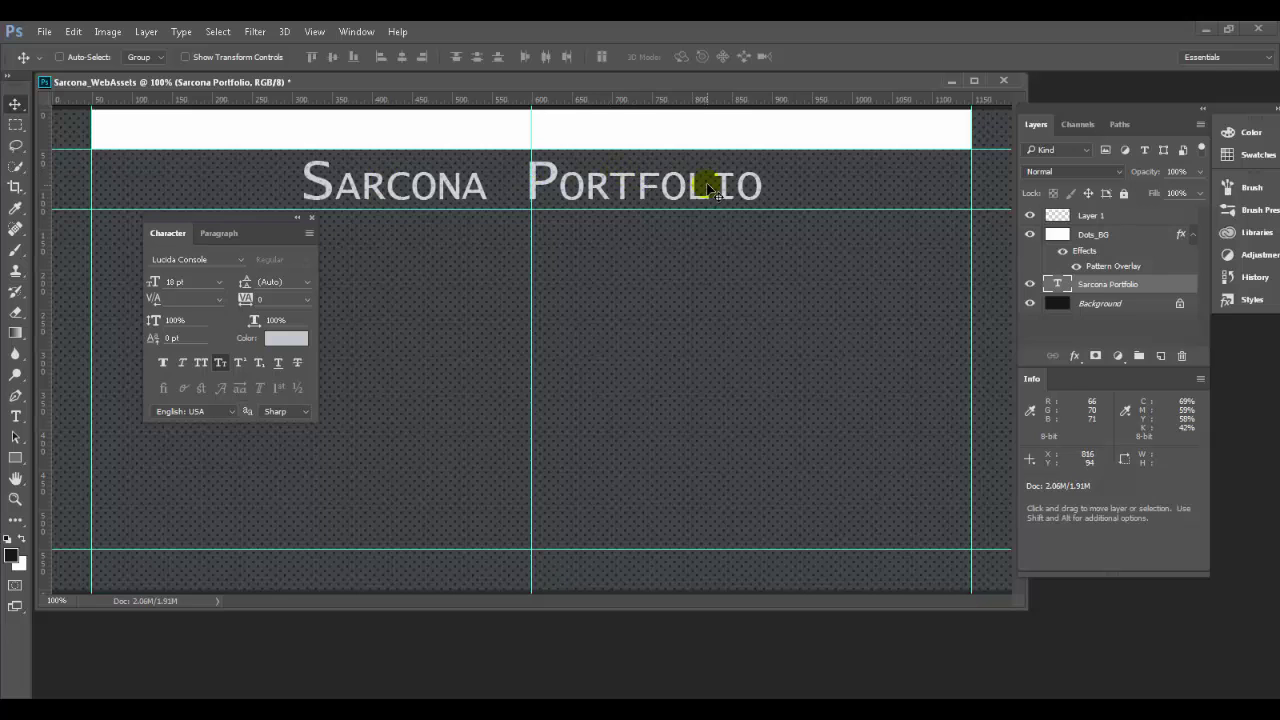
pyautogui.click(311, 218)
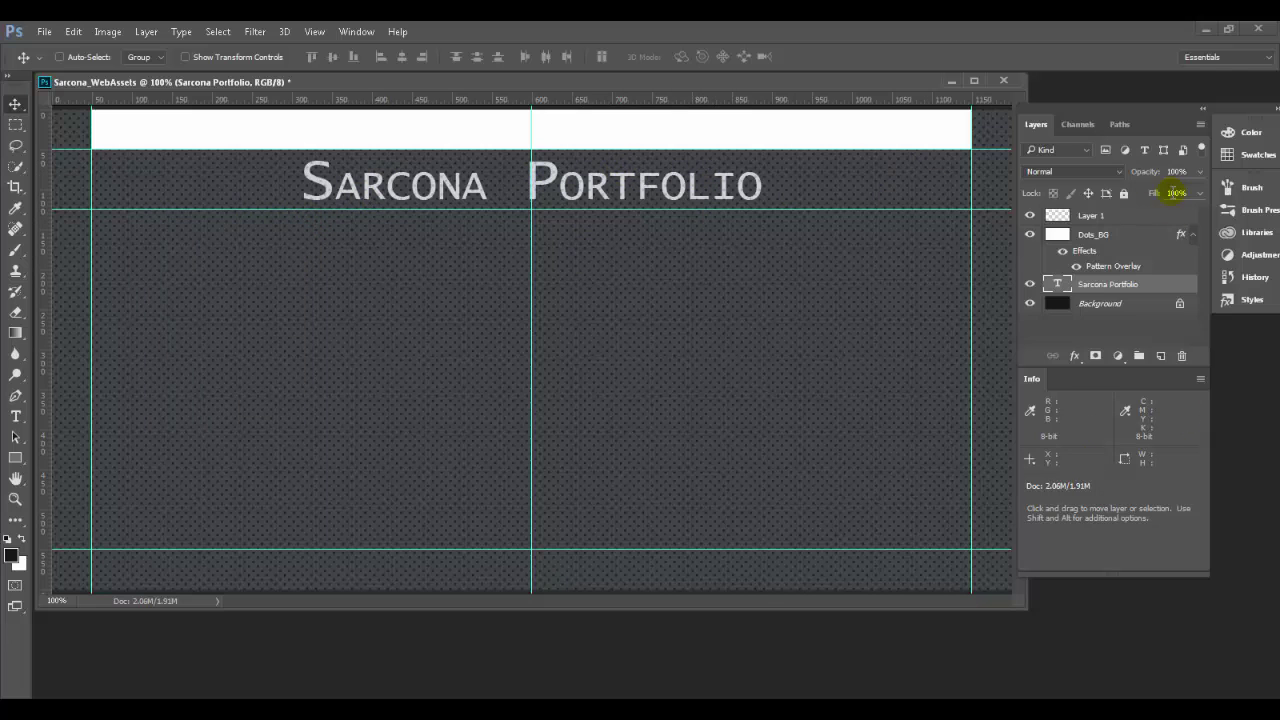
pyautogui.moveTo(1136, 289); pyautogui.dragTo(1127, 212)
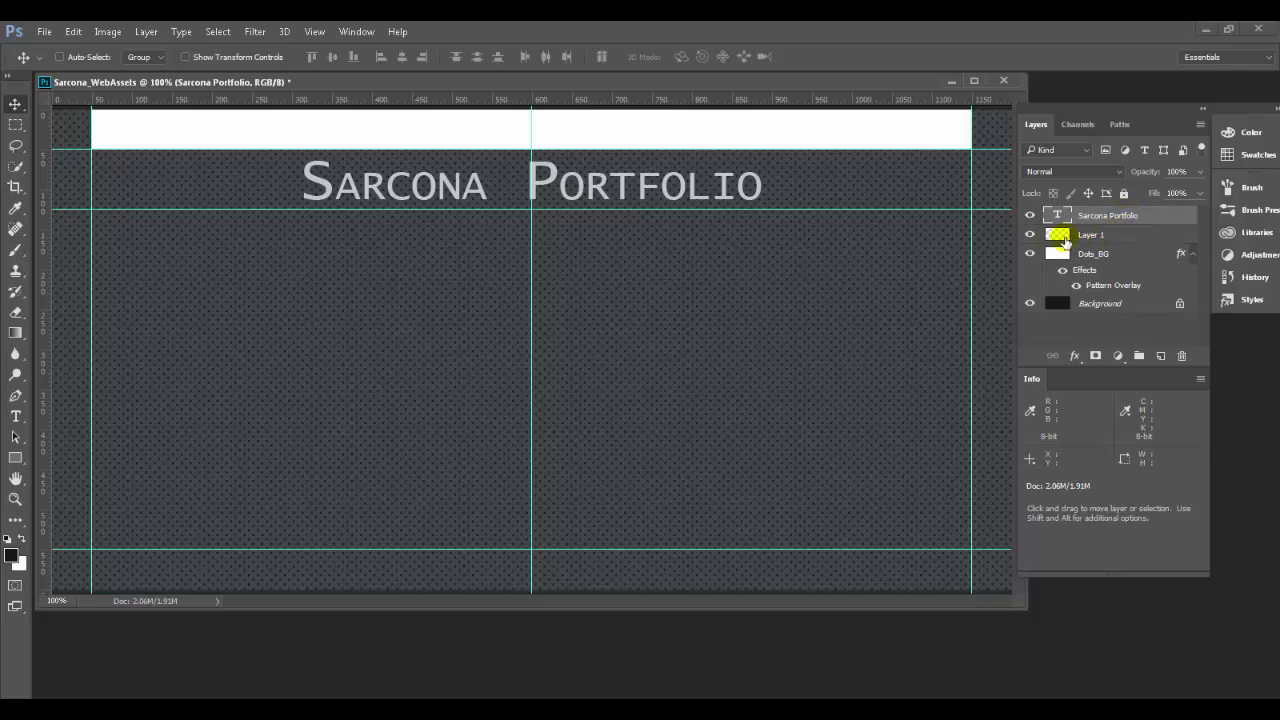
# Put the title layer above Layer 1, rename Layer 1 to WhiteTitle, and view the Firefox reference
pyautogui.click(1050, 236)
pyautogui.click(1031, 235)
pyautogui.click(1031, 235)
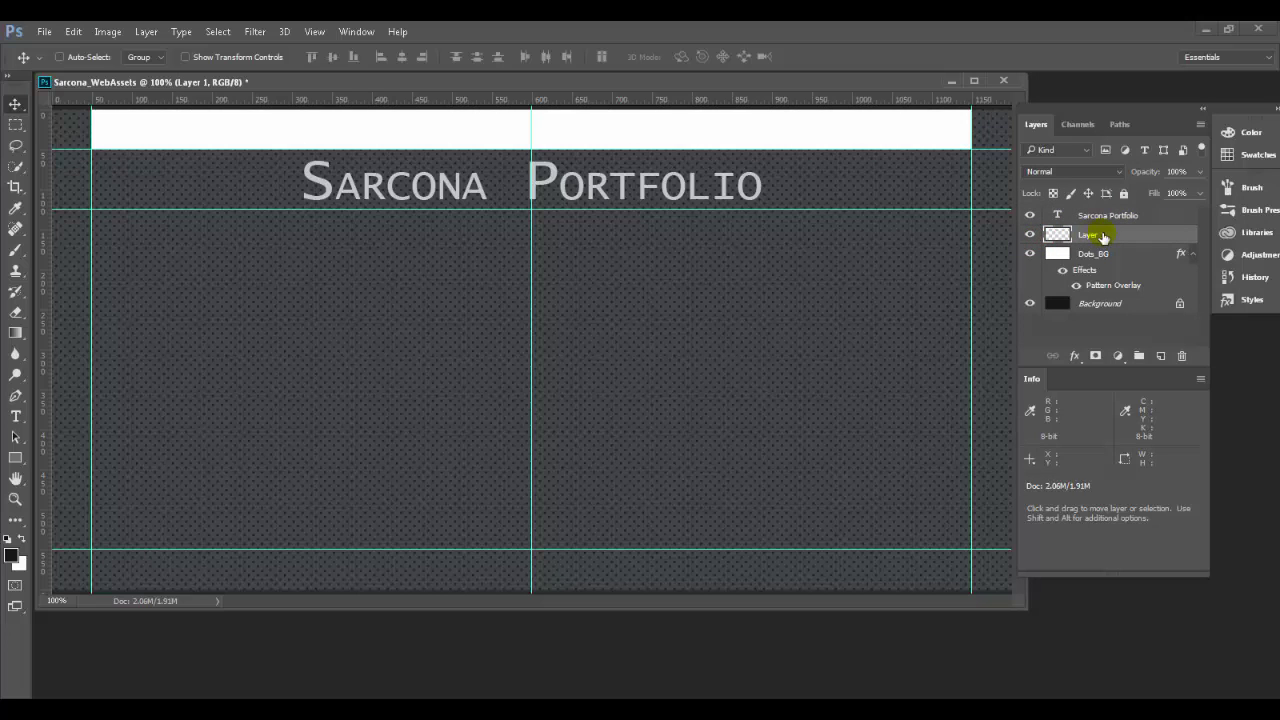
pyautogui.doubleClick(1092, 236)
pyautogui.write('WhiteTitle')
pyautogui.press('Return')
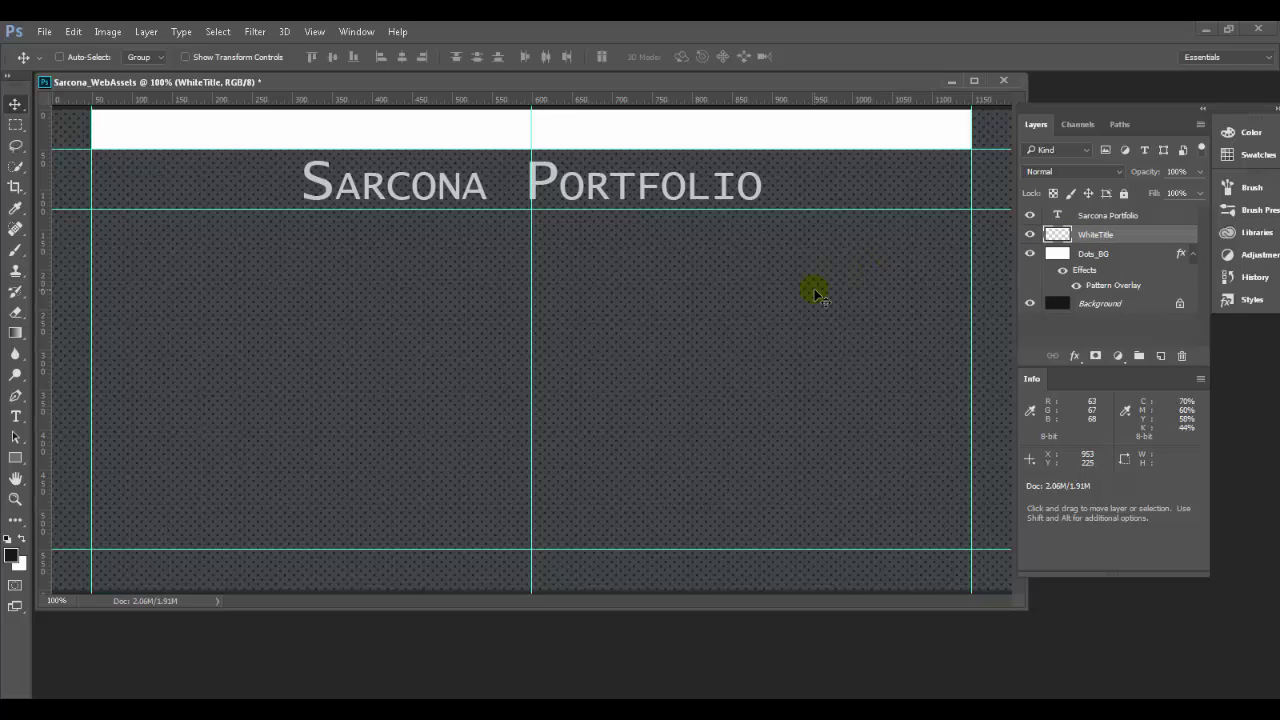
pyautogui.hotkey('alt', 'Tab')
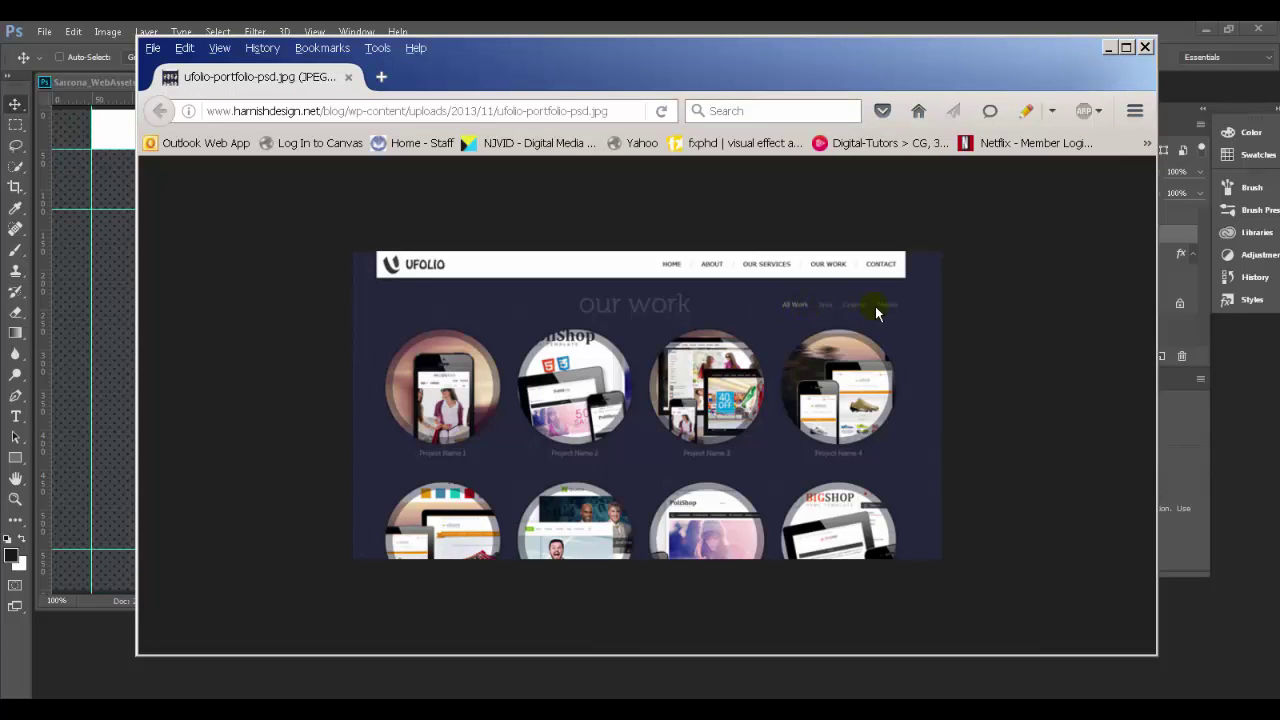
# Discard an empty text box and start a new text insertion point right of the title
pyautogui.hotkey('alt', 'Tab')
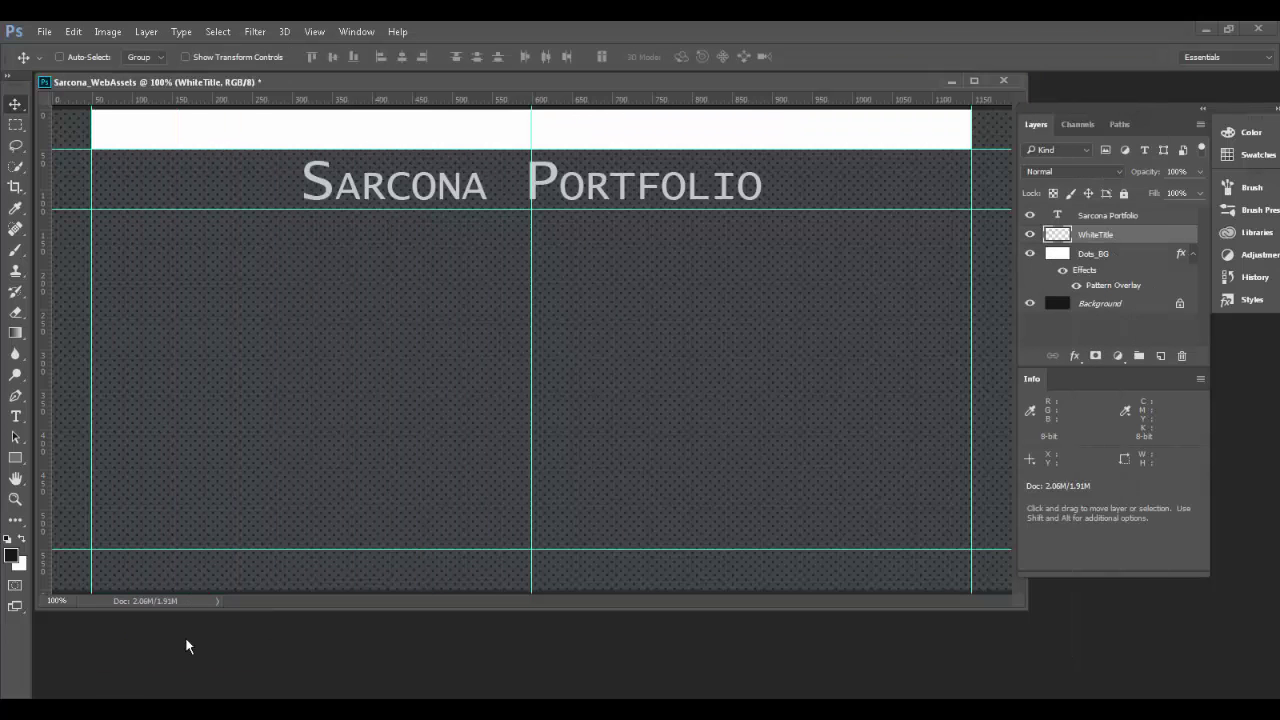
pyautogui.press('t')
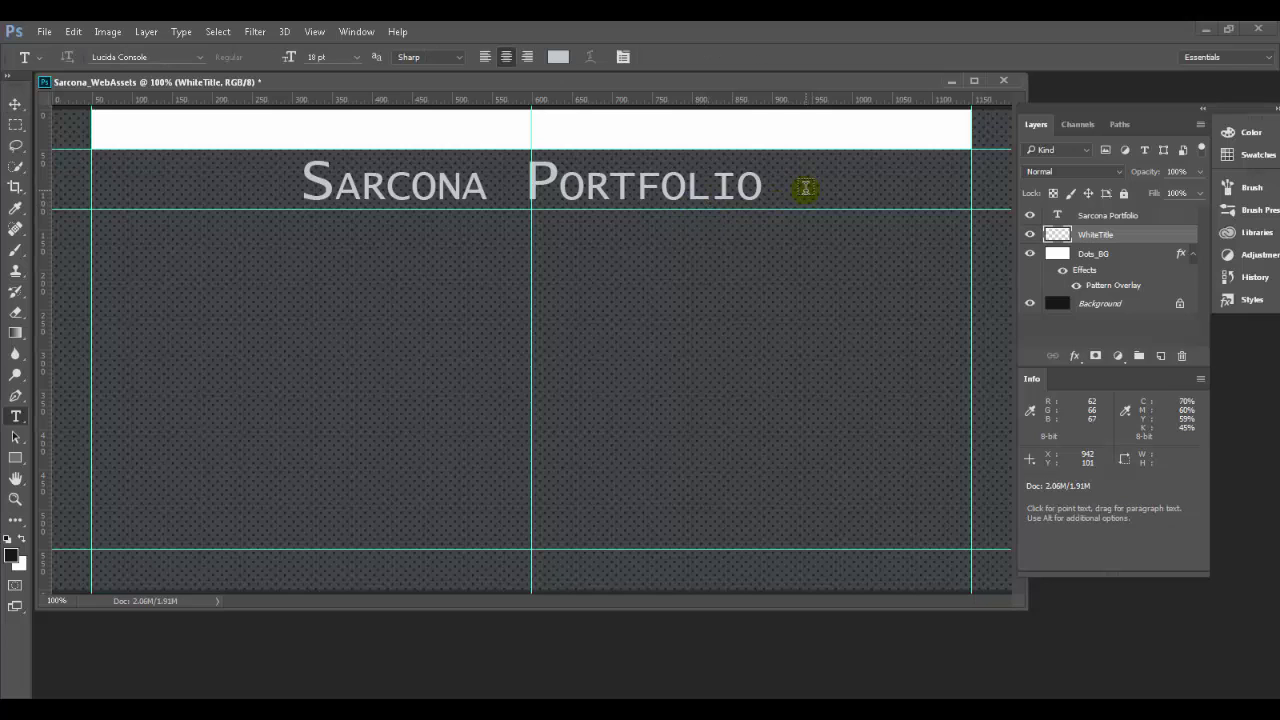
pyautogui.moveTo(809, 190); pyautogui.dragTo(946, 281)
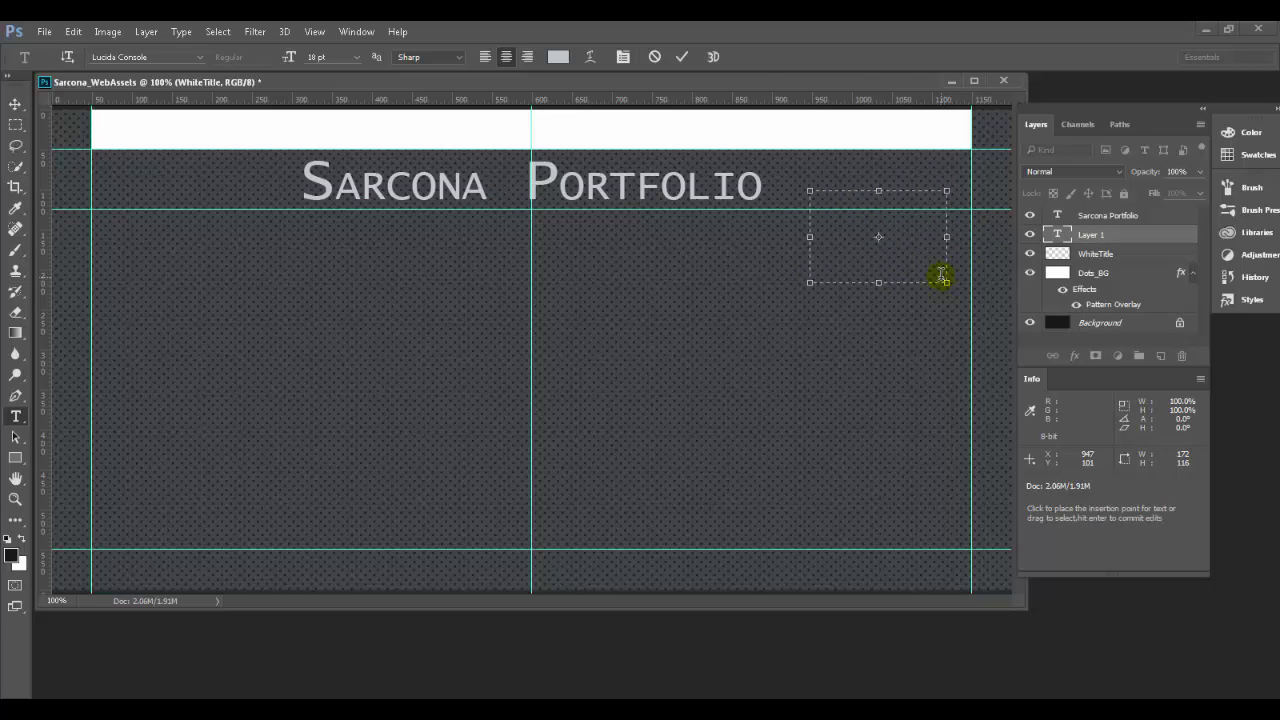
pyautogui.press('Escape')
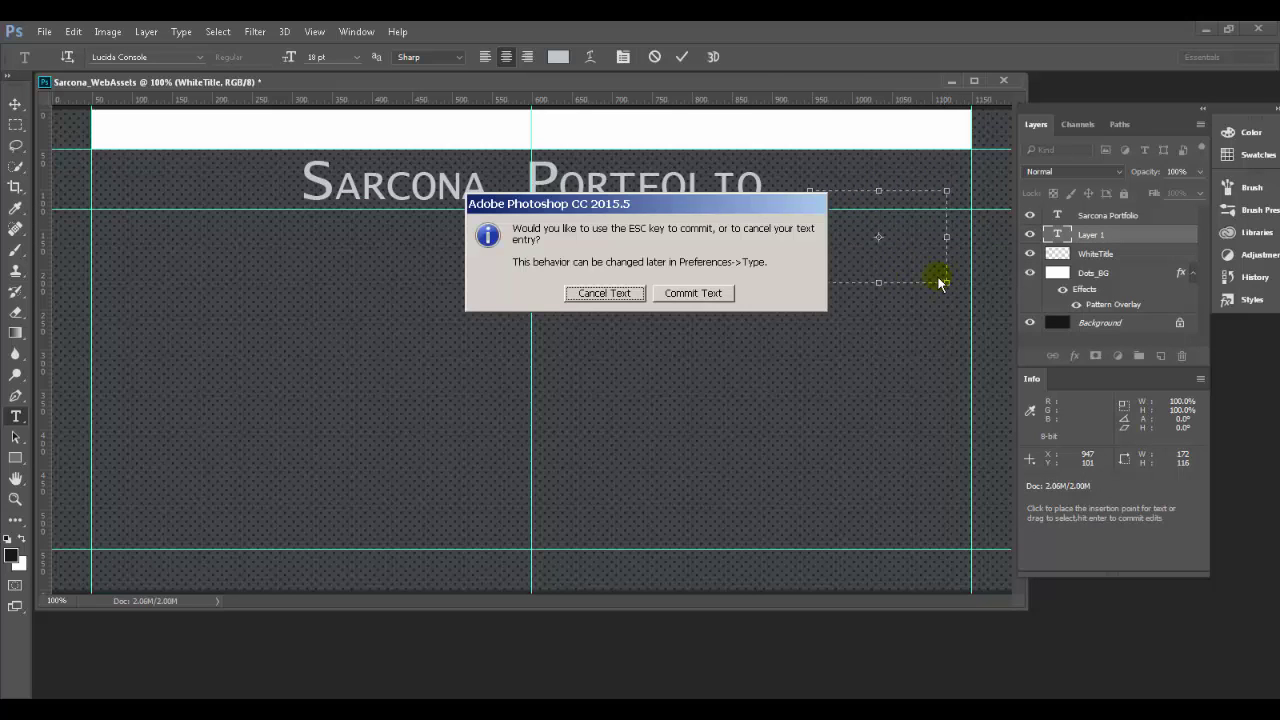
pyautogui.click(636, 292)
pyautogui.click(872, 196)
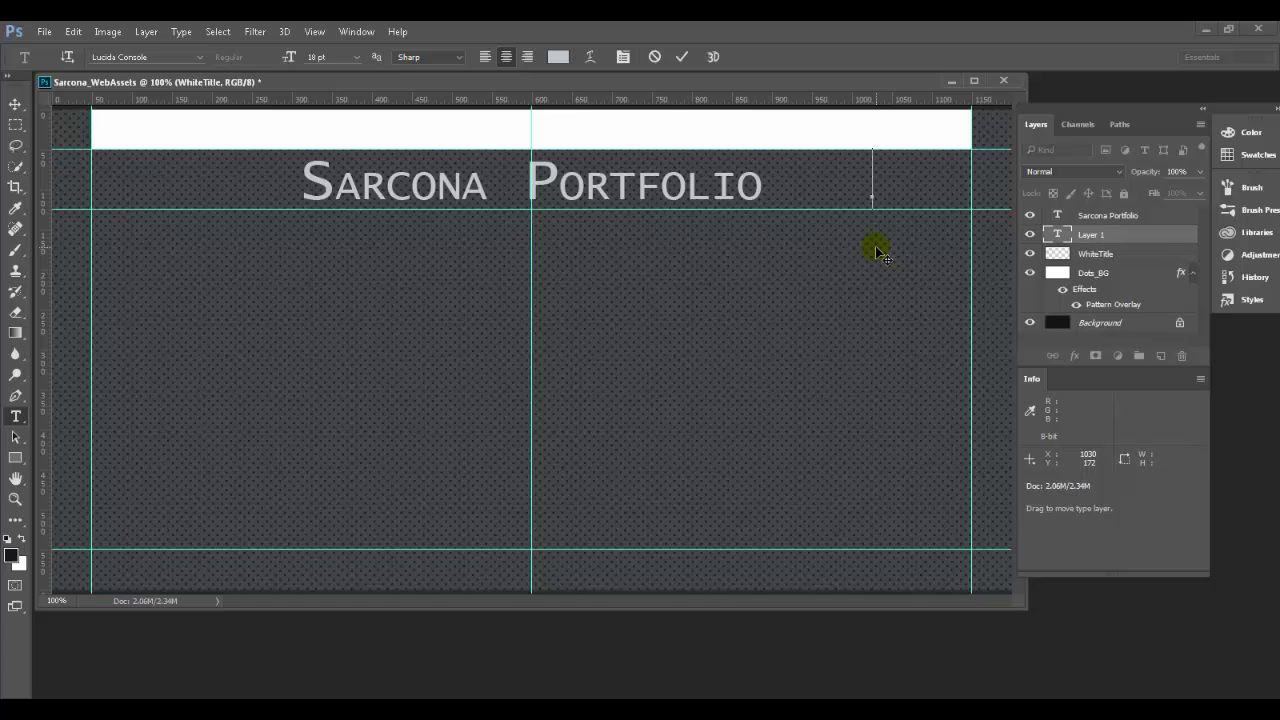
pyautogui.hotkey('alt', 'Tab')
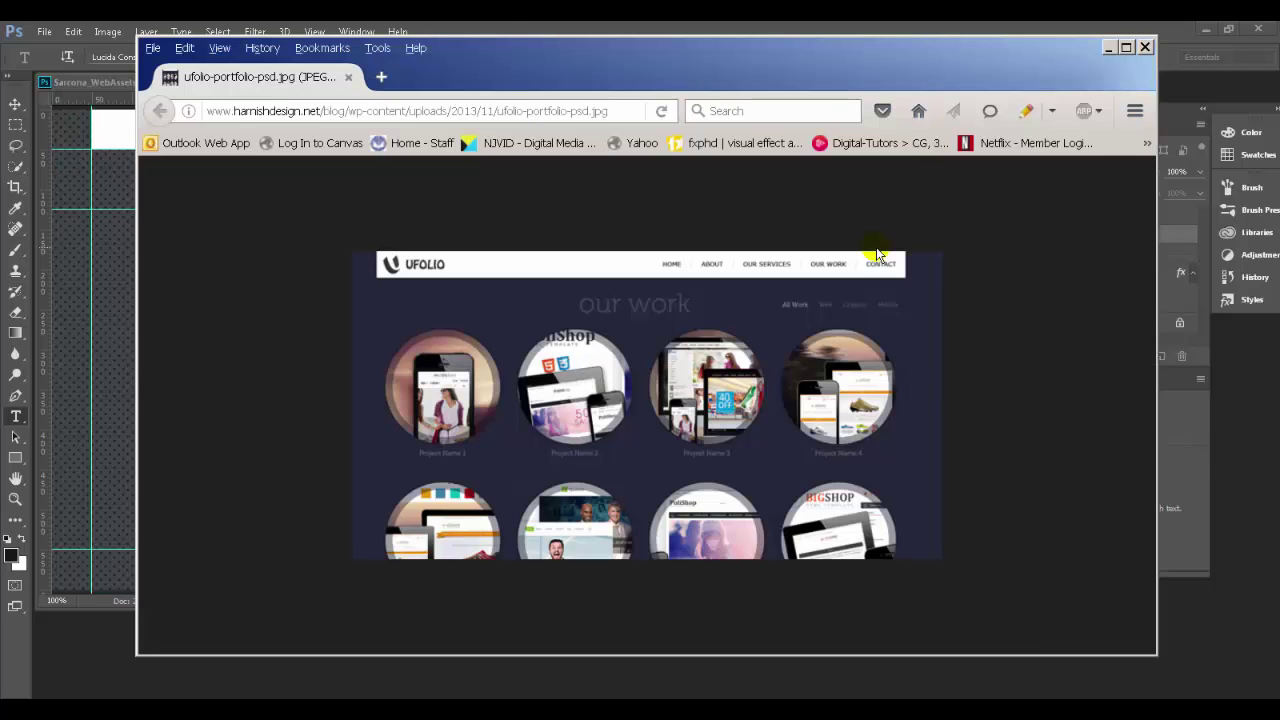
pyautogui.hotkey('alt', 'Tab')
# Type 'All Work', select it, and reduce its size to 8 pt
pyautogui.write('All W')
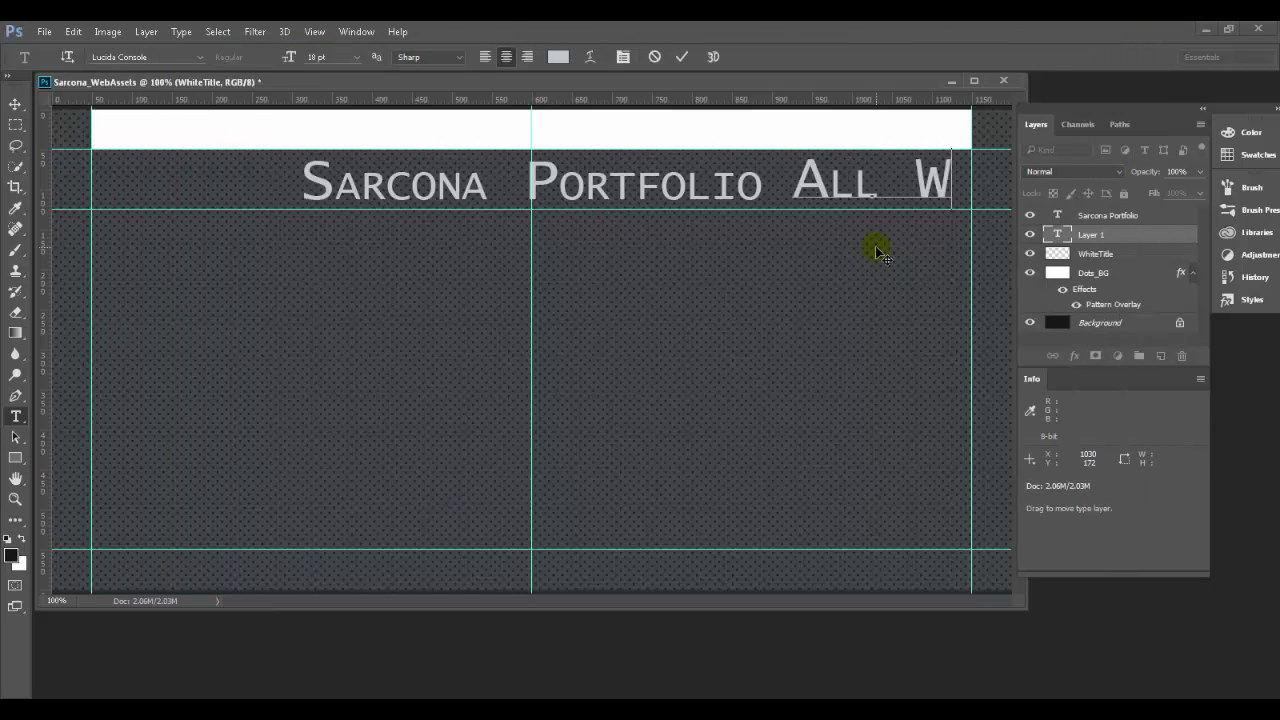
pyautogui.write('ork')
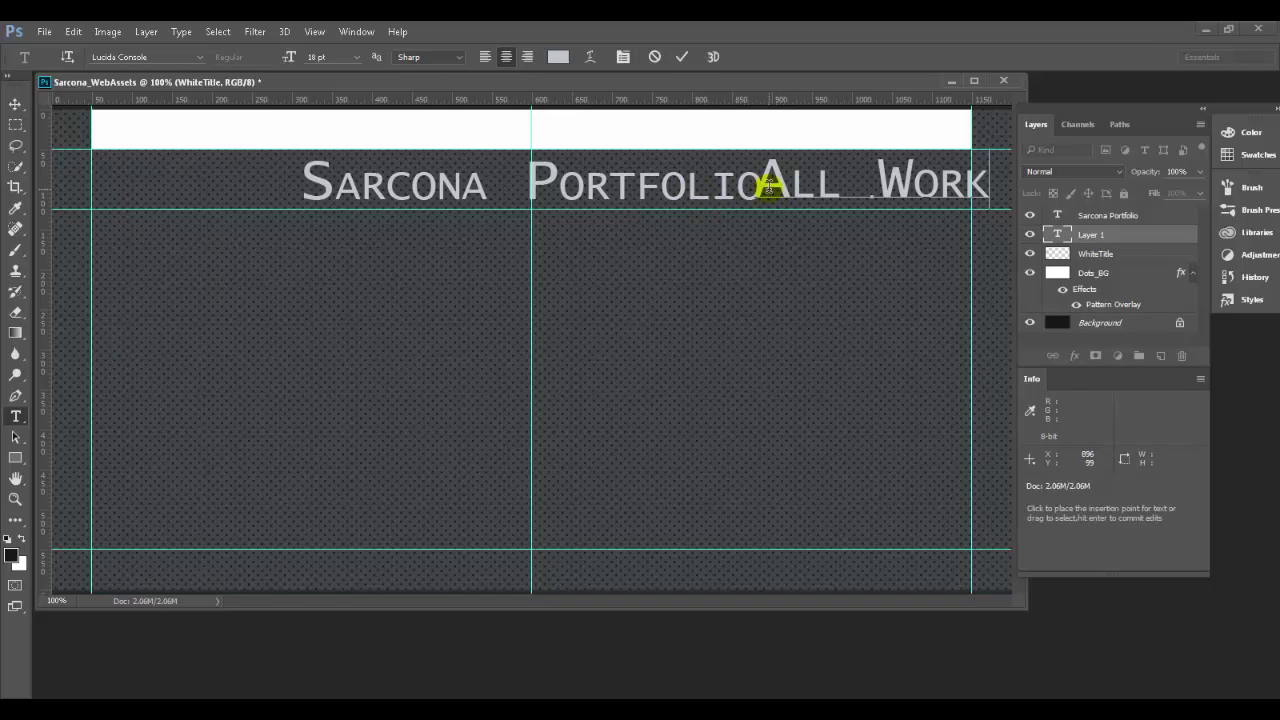
pyautogui.hotkey('ctrl', 'a')
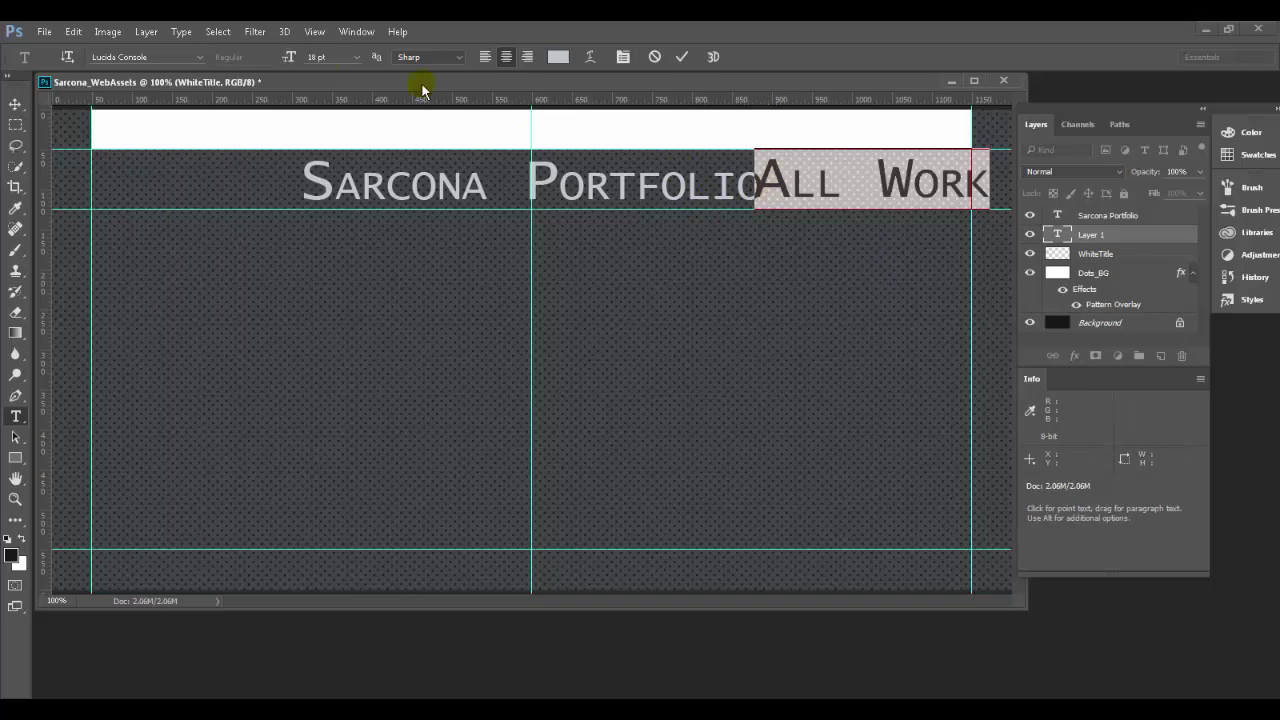
pyautogui.click(358, 65)
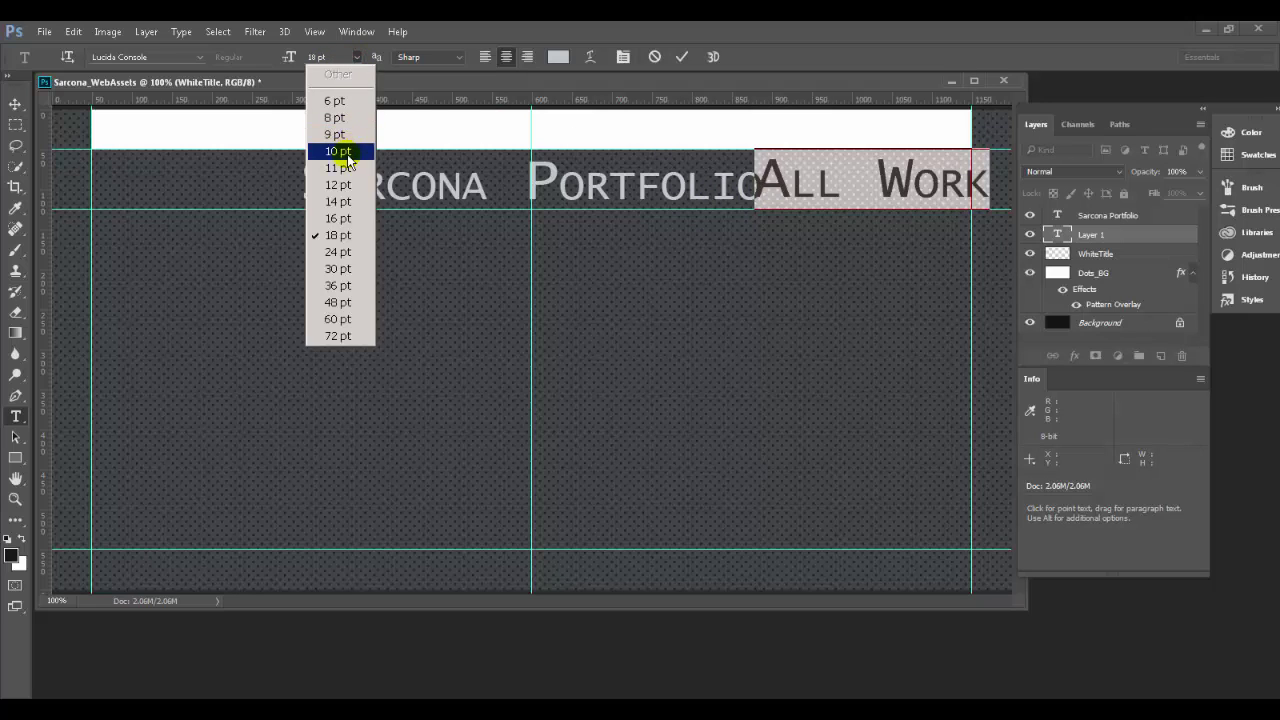
pyautogui.click(344, 150)
pyautogui.click(348, 58)
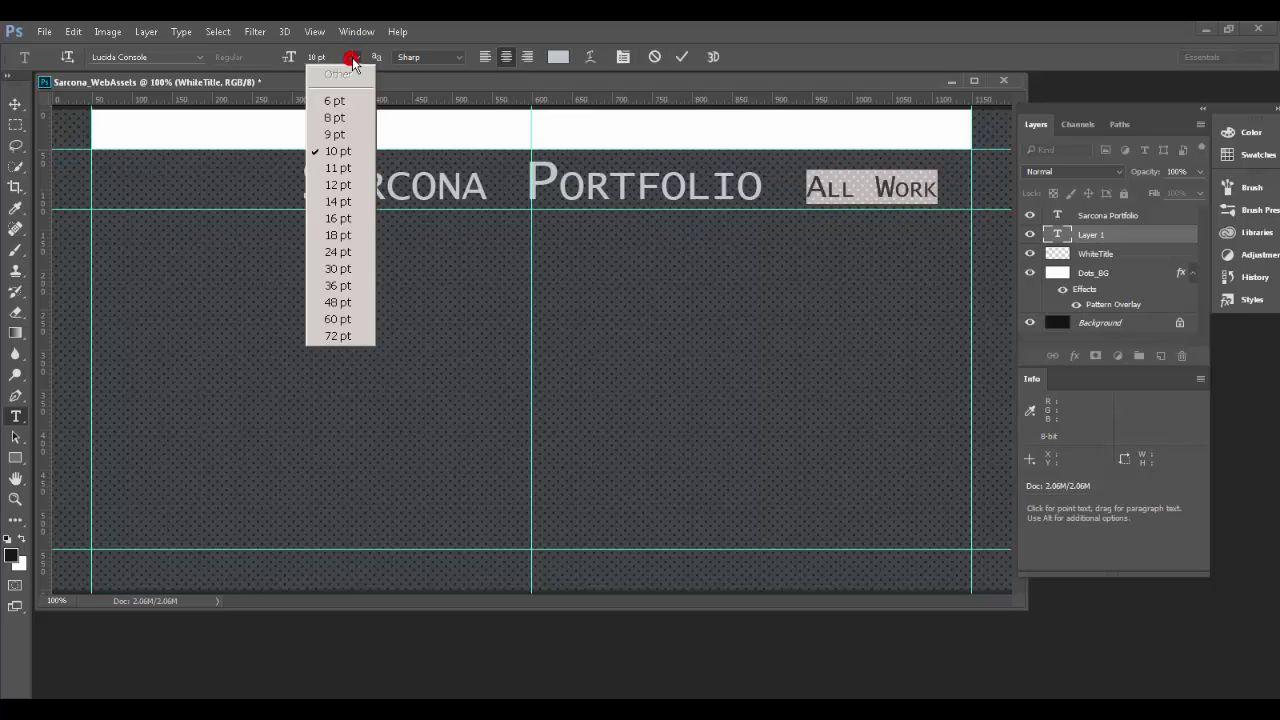
pyautogui.click(347, 118)
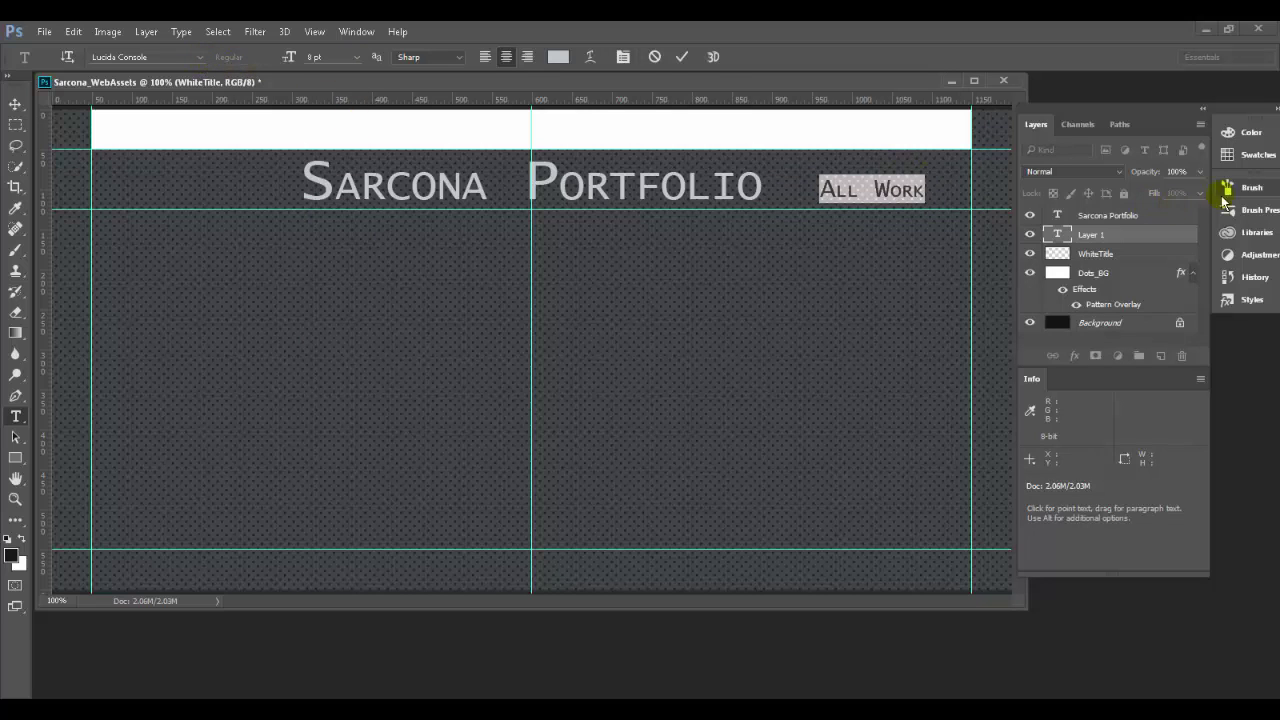
# Switch the All Work label from Small Caps to All Caps
pyautogui.click(619, 58)
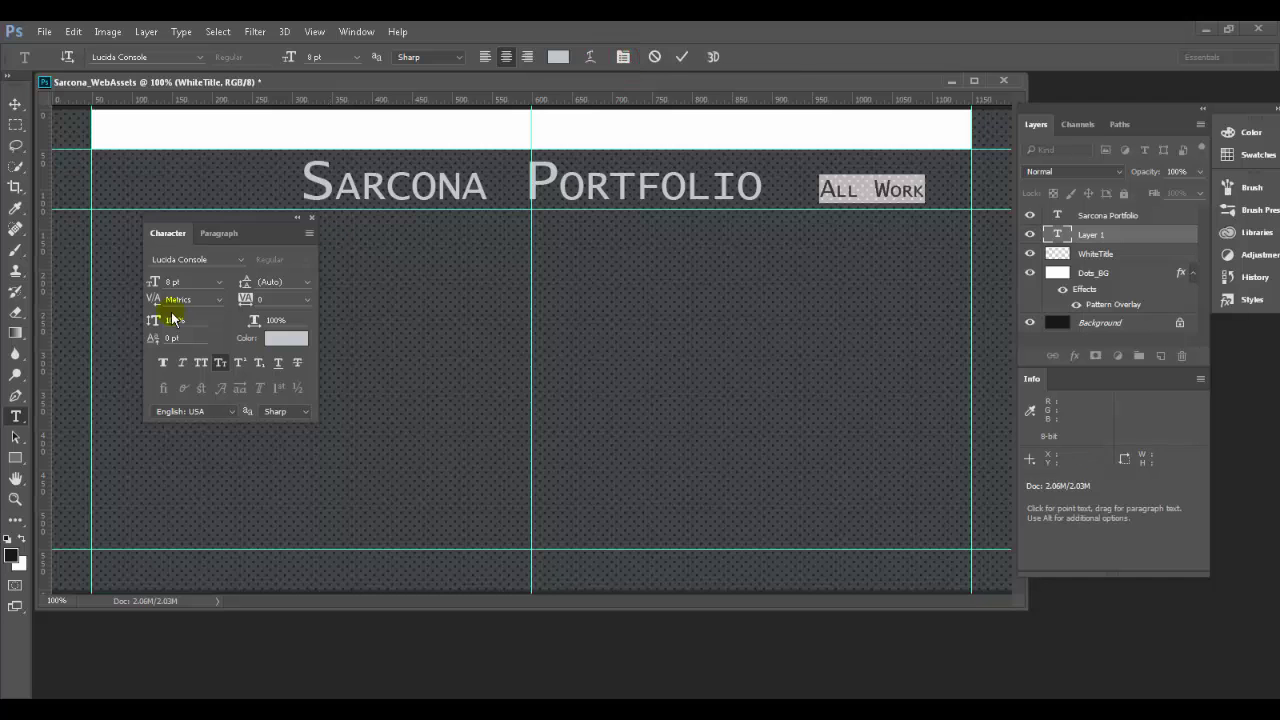
pyautogui.click(218, 366)
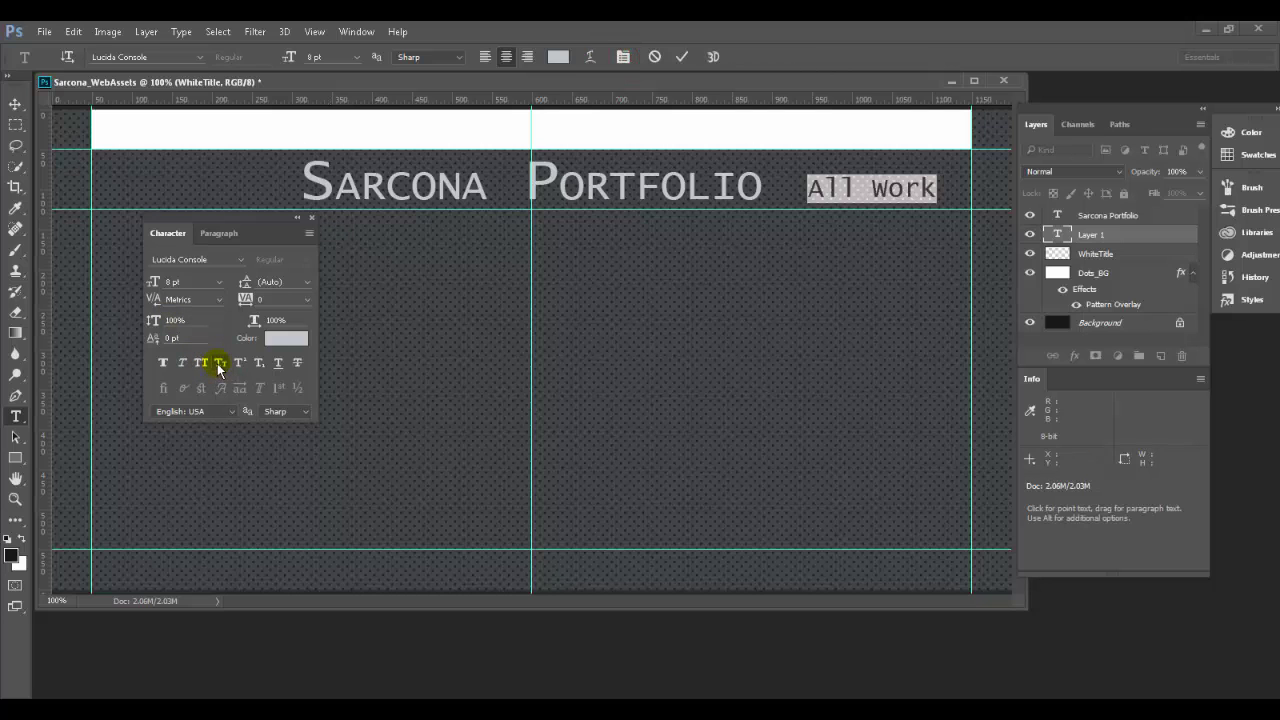
pyautogui.click(199, 365)
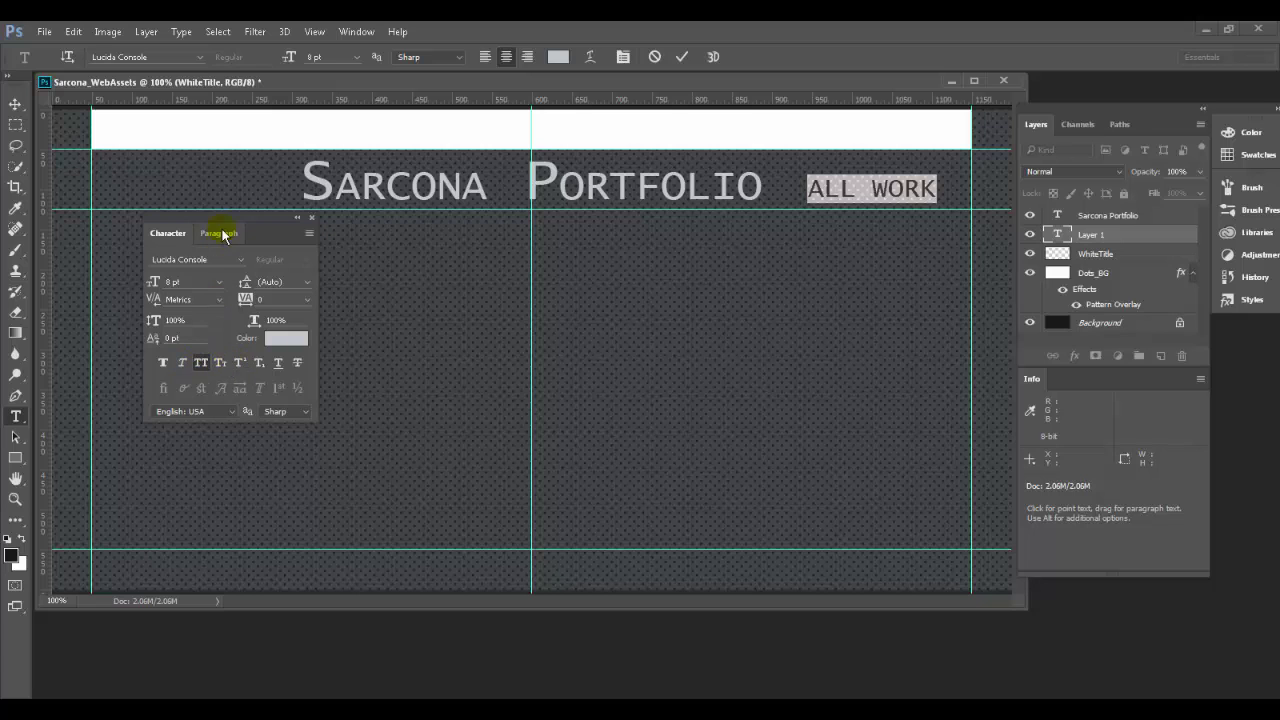
# Shrink the ALL WORK label to 6 pt, then to 4 pt
pyautogui.click(355, 60)
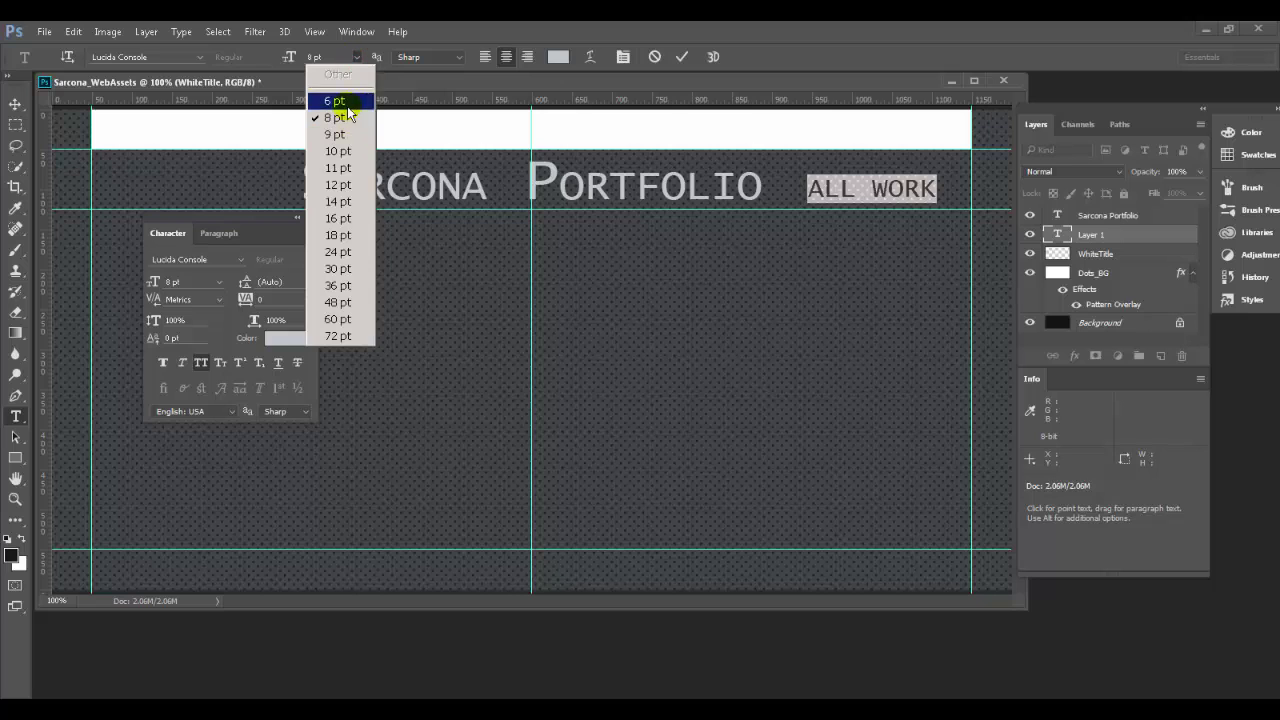
pyautogui.click(344, 104)
pyautogui.click(355, 62)
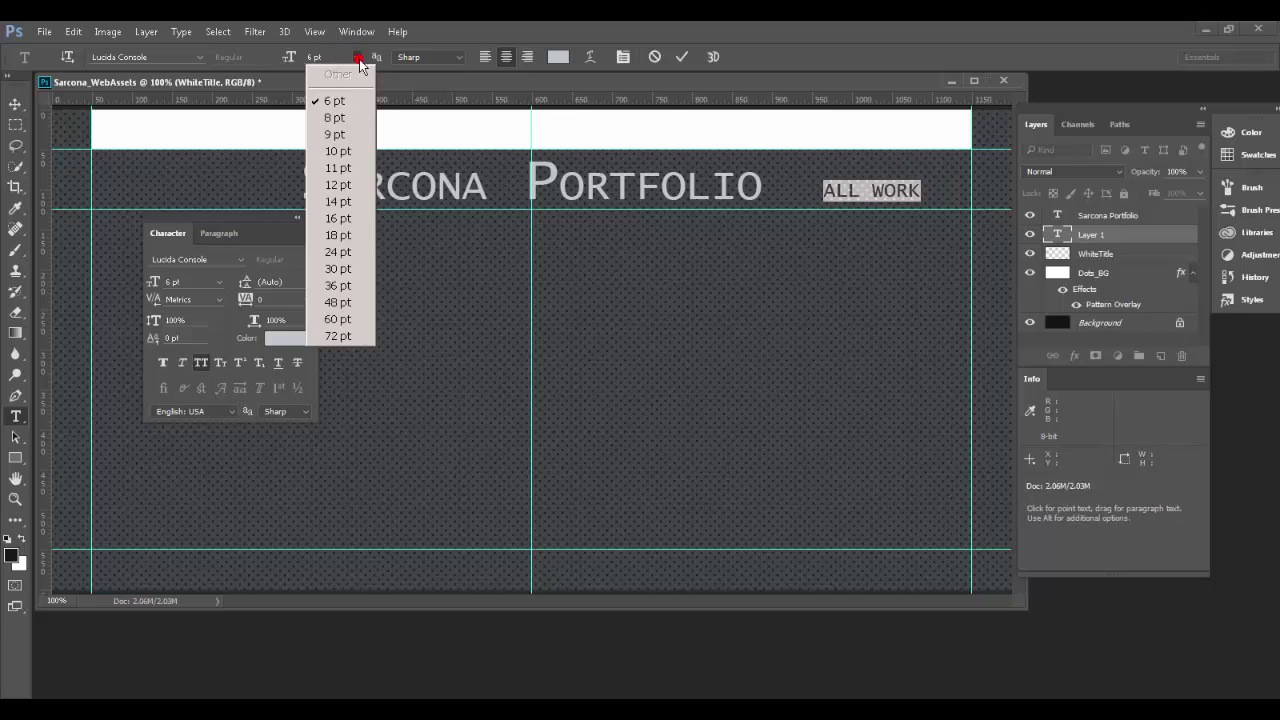
pyautogui.click(343, 56)
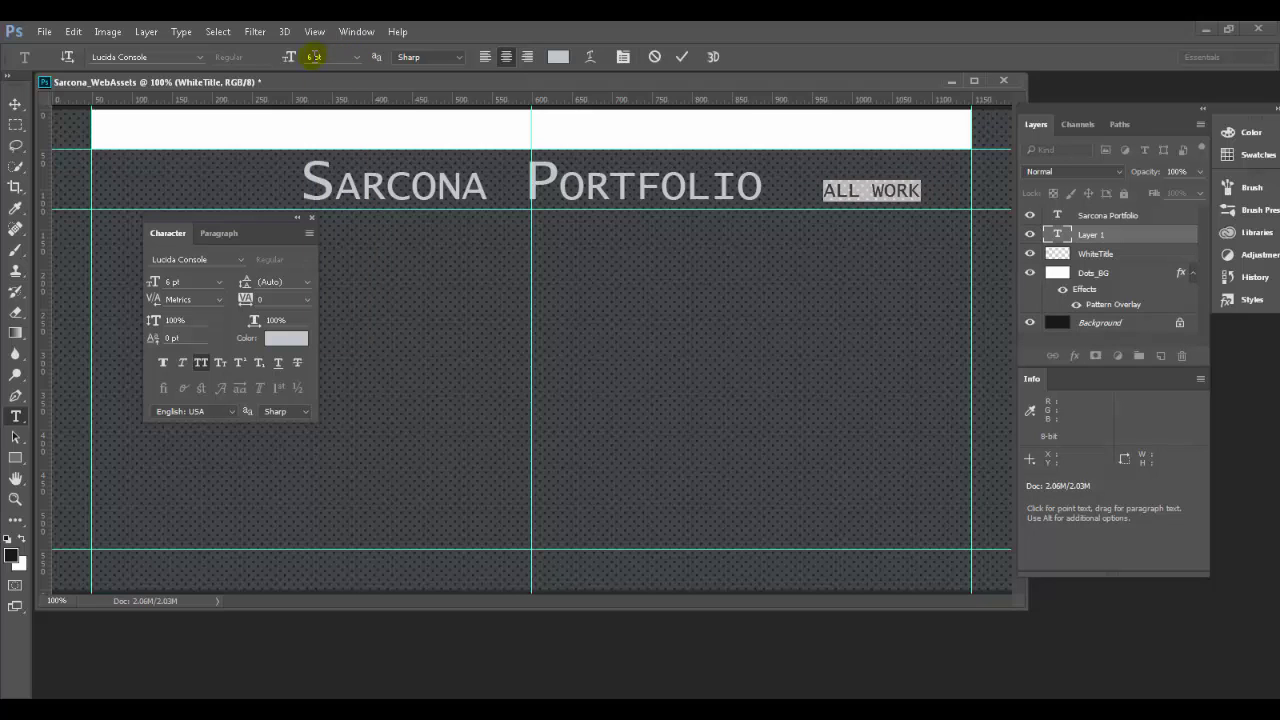
pyautogui.write('4')
pyautogui.press('Return')
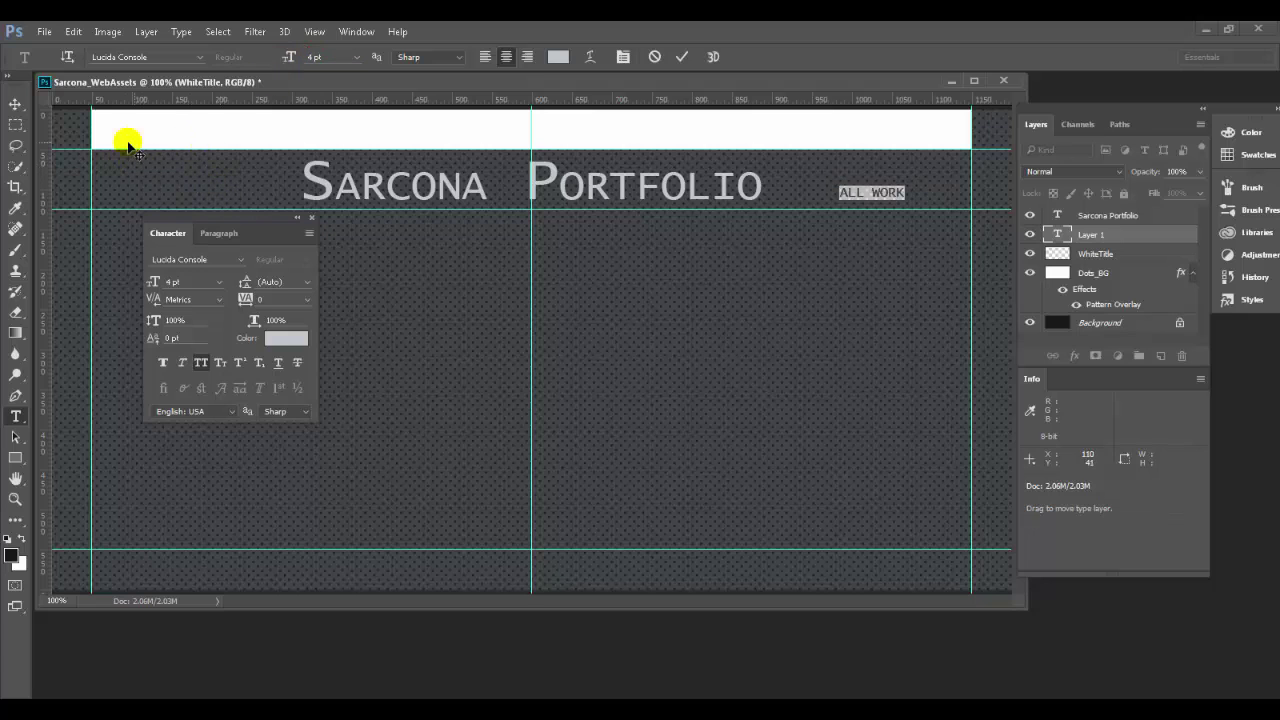
# Commit the label, nudge it slightly left toward the title, and select the title layer
pyautogui.click(16, 108)
pyautogui.moveTo(886, 194); pyautogui.dragTo(861, 196)
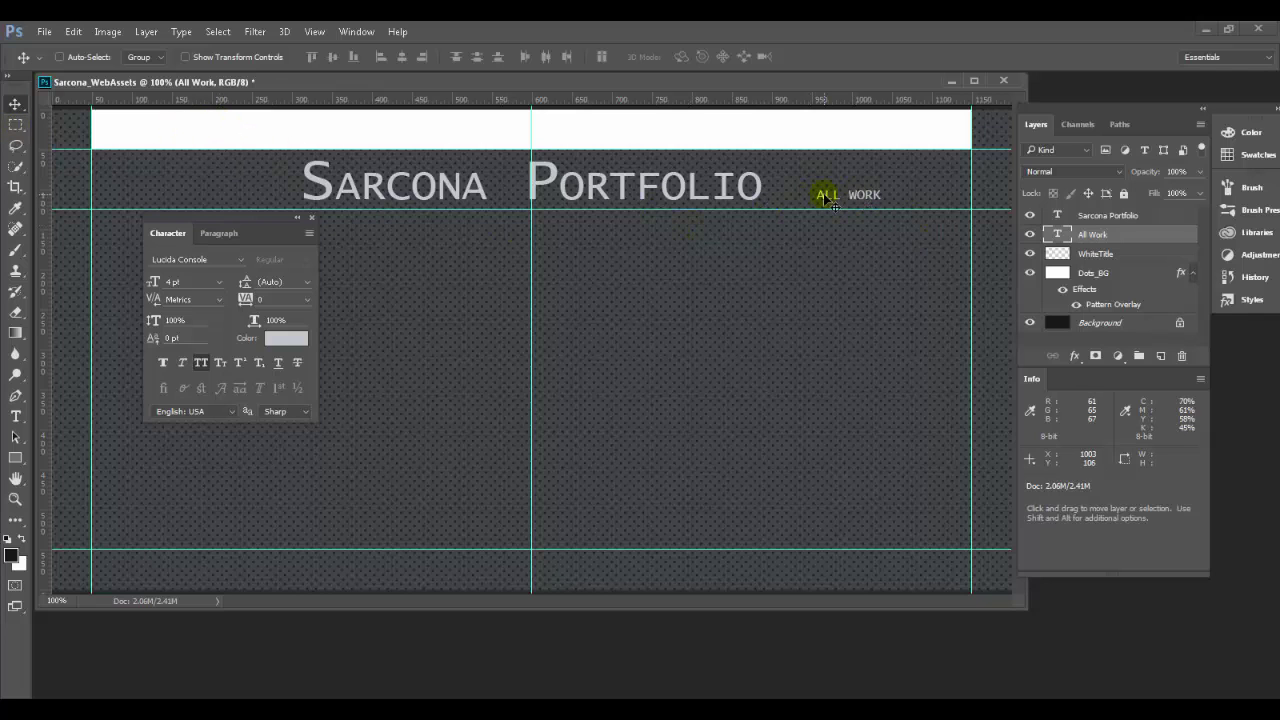
pyautogui.click(1090, 216)
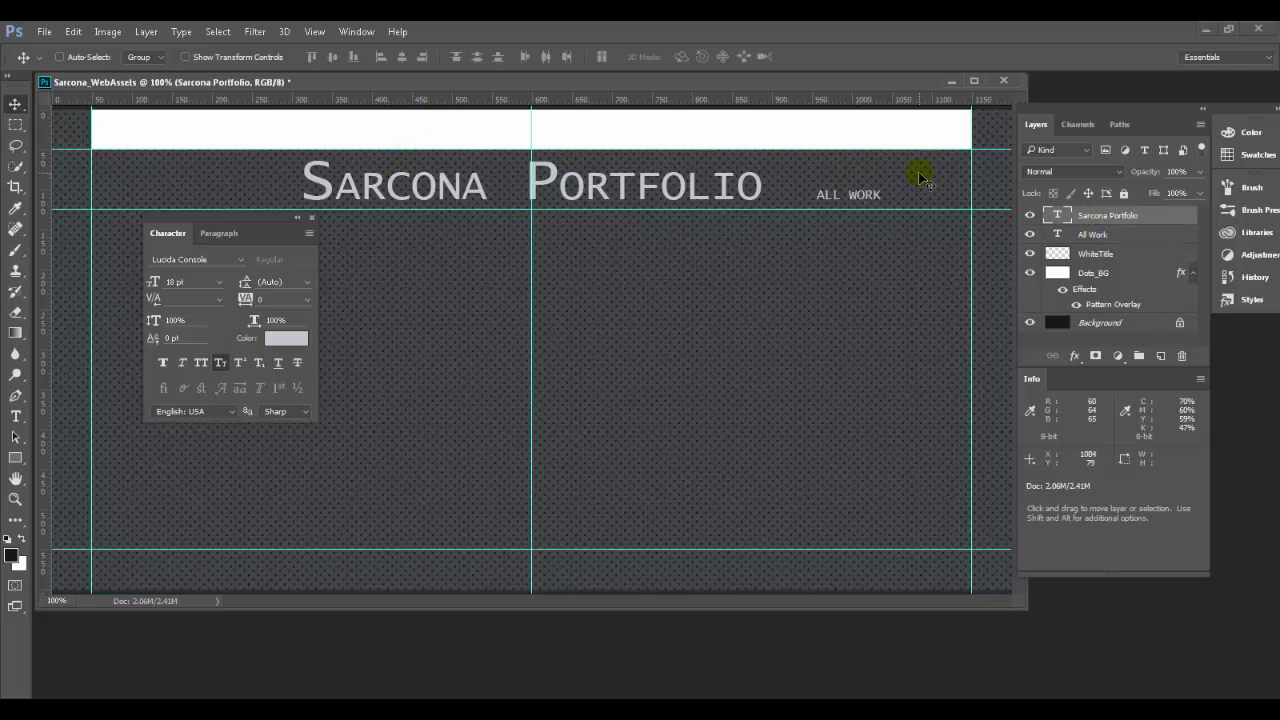
# Reduce the Sarcona Portfolio title to 16 pt, then 14 pt
pyautogui.press('t')
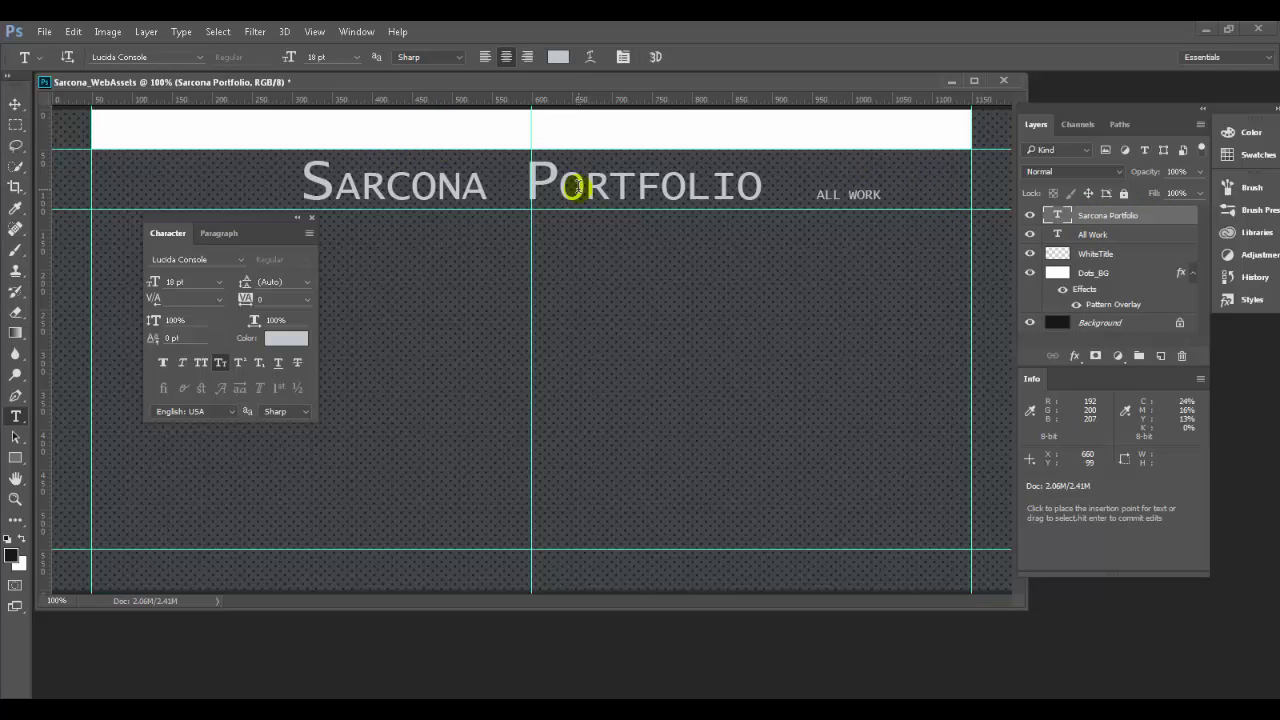
pyautogui.click(357, 58)
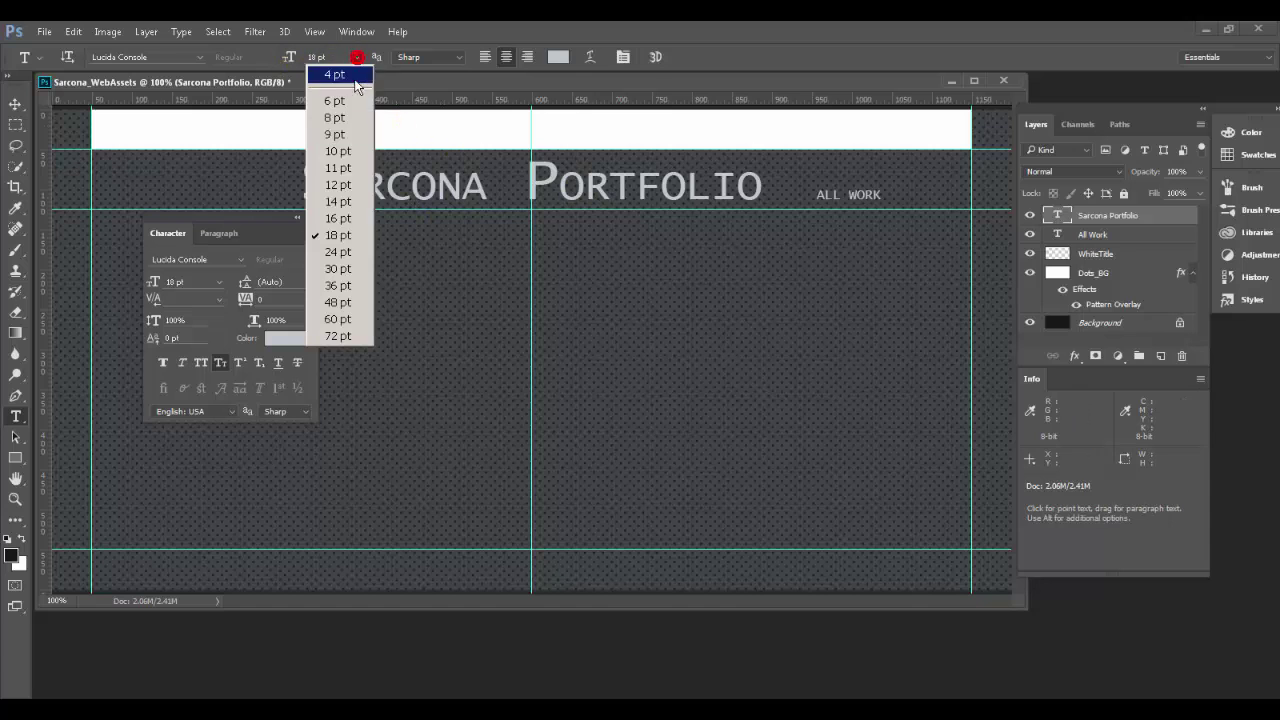
pyautogui.click(340, 216)
pyautogui.click(355, 57)
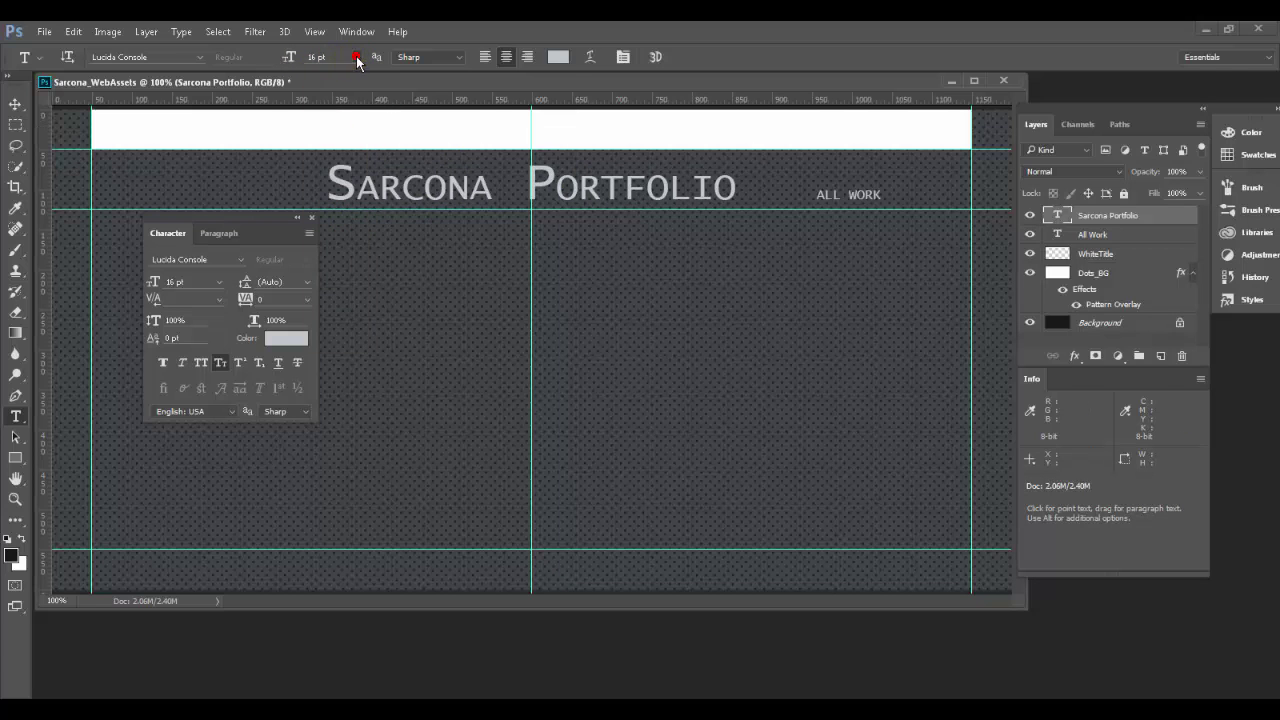
pyautogui.click(338, 202)
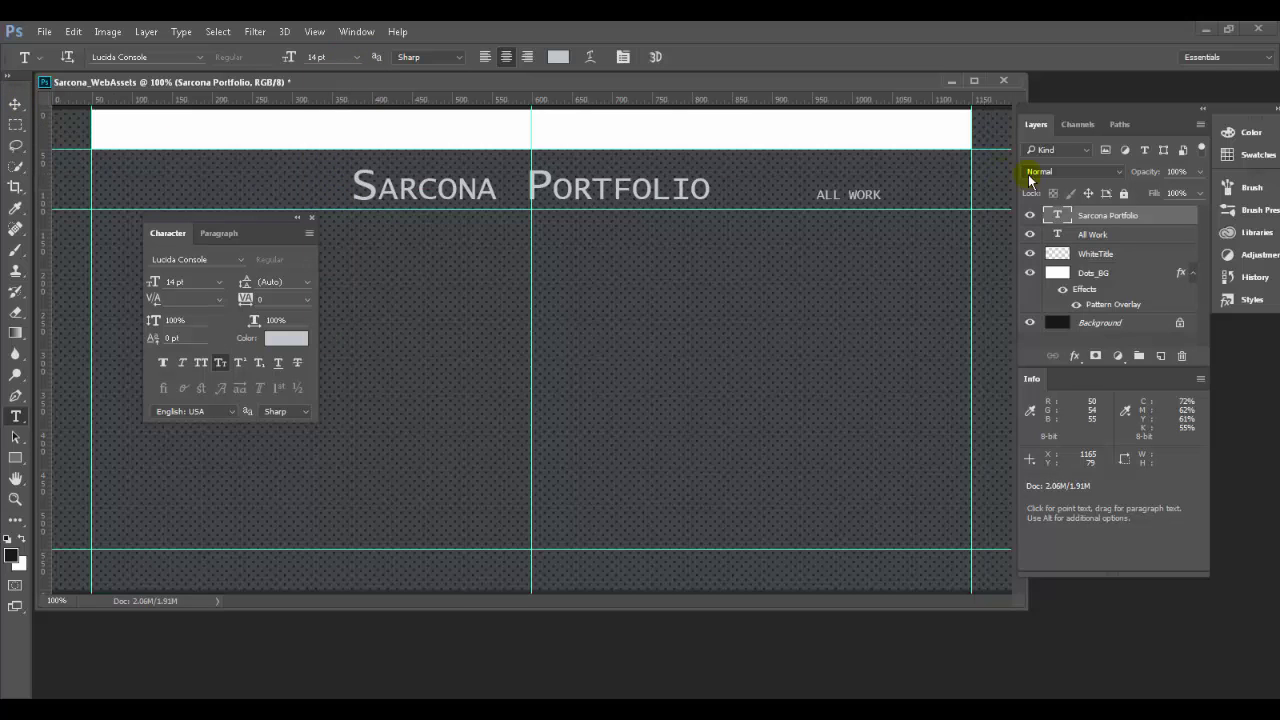
# Select the All Work layer and lower its size to 3 pt
pyautogui.click(1110, 235)
pyautogui.click(316, 58)
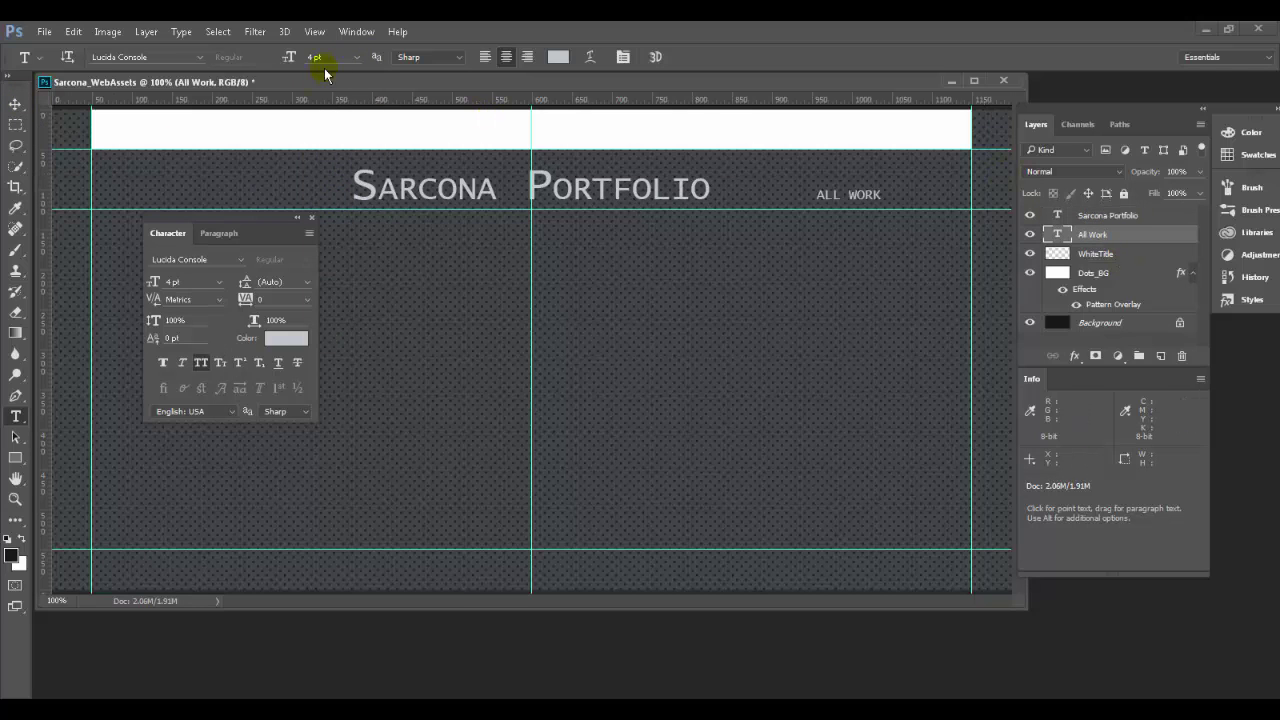
pyautogui.click(310, 57)
pyautogui.press('Down')
# Move ALL WORK about 31 px left, then switch to the Firefox reference
pyautogui.click(15, 104)
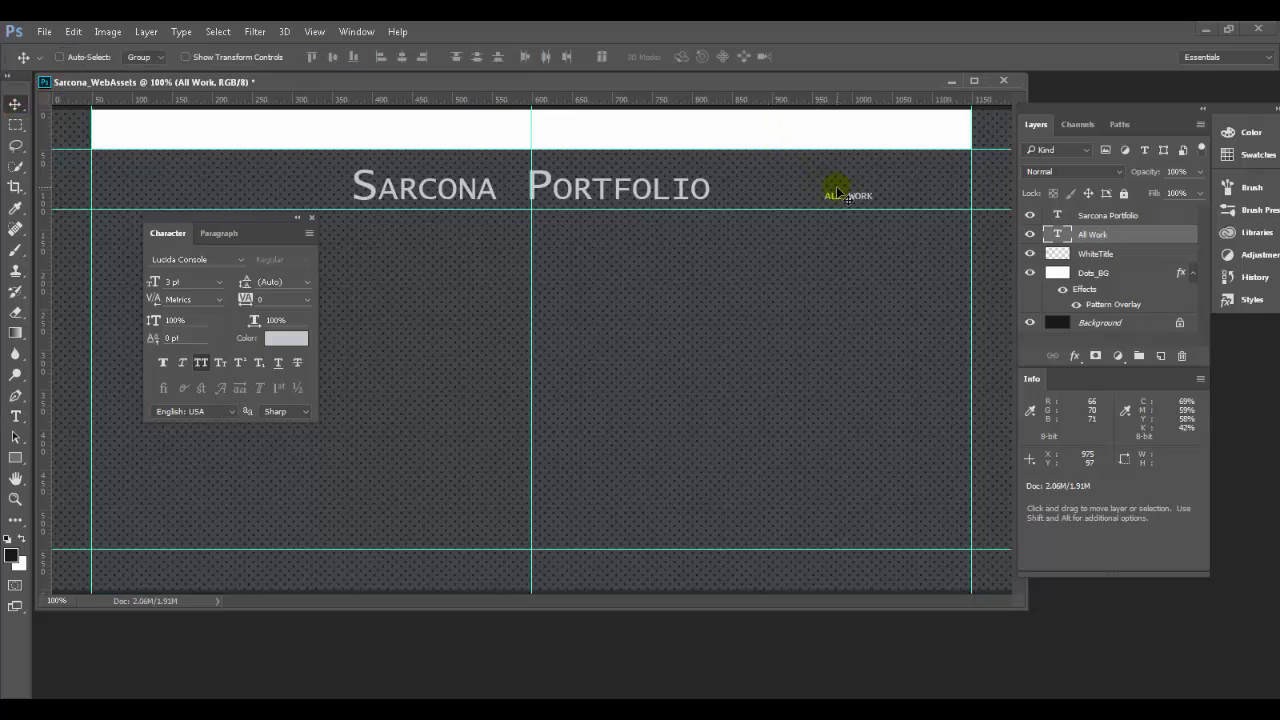
pyautogui.moveTo(845, 196); pyautogui.dragTo(820, 200)
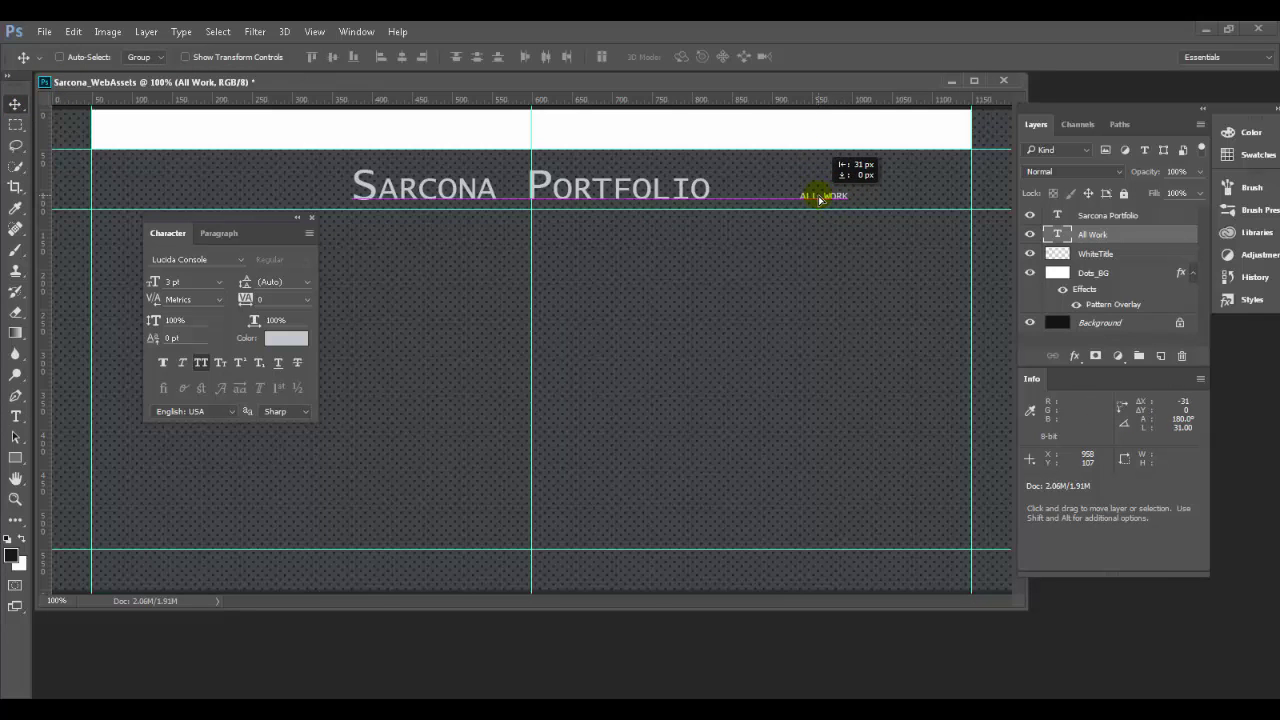
pyautogui.hotkey('alt', 'Tab')
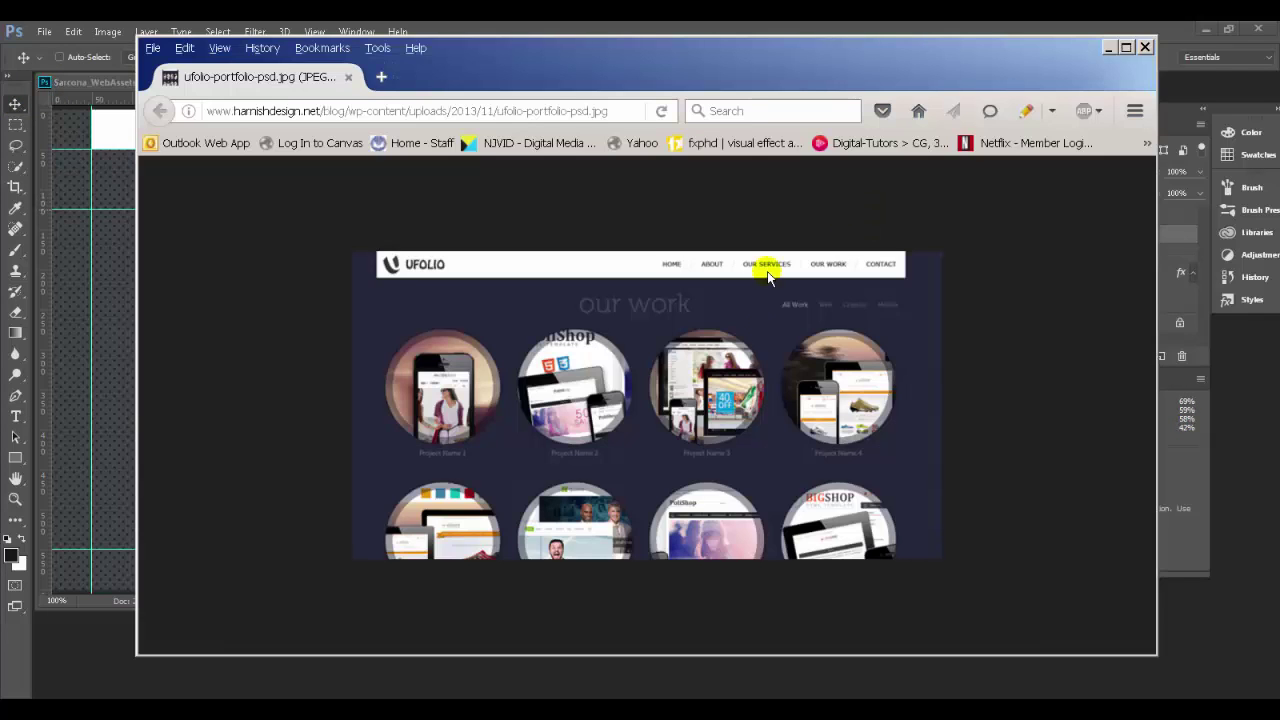
# View the ufolio reference at 100% and scroll right to its All Work, Web, Graphic, Mobile labels
pyautogui.click(846, 308)
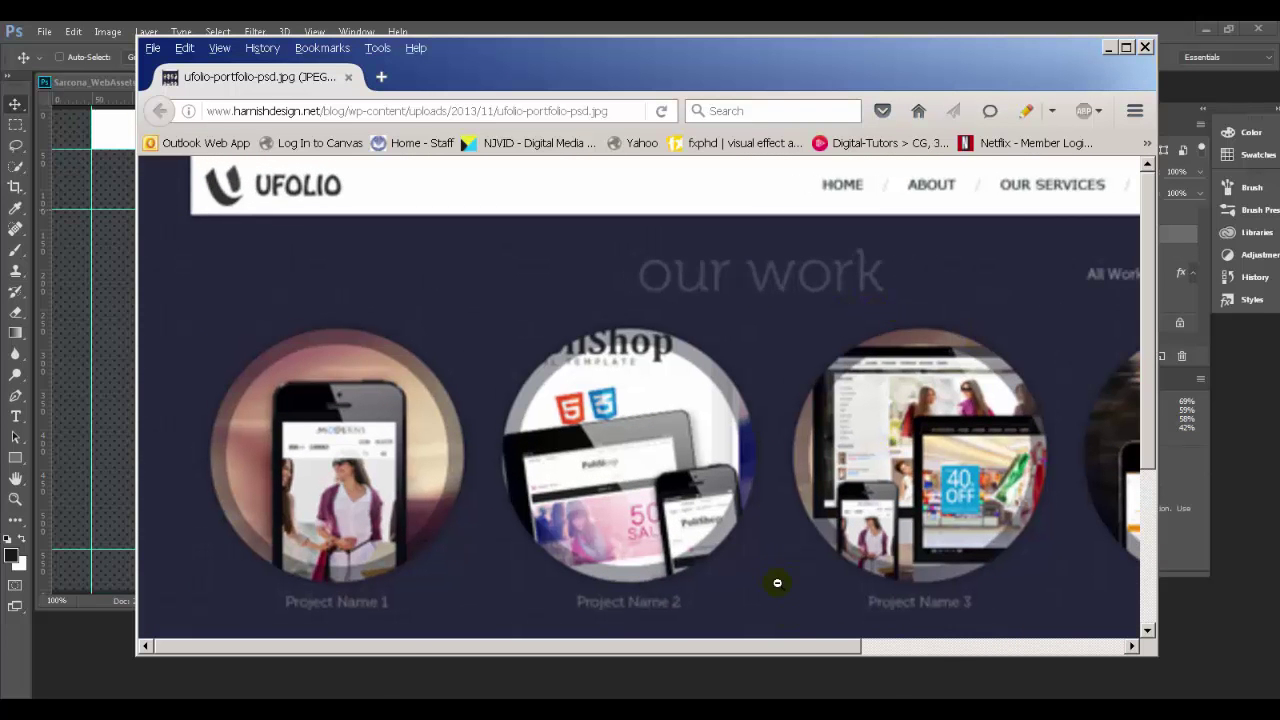
pyautogui.hscroll(3, 797, 640)
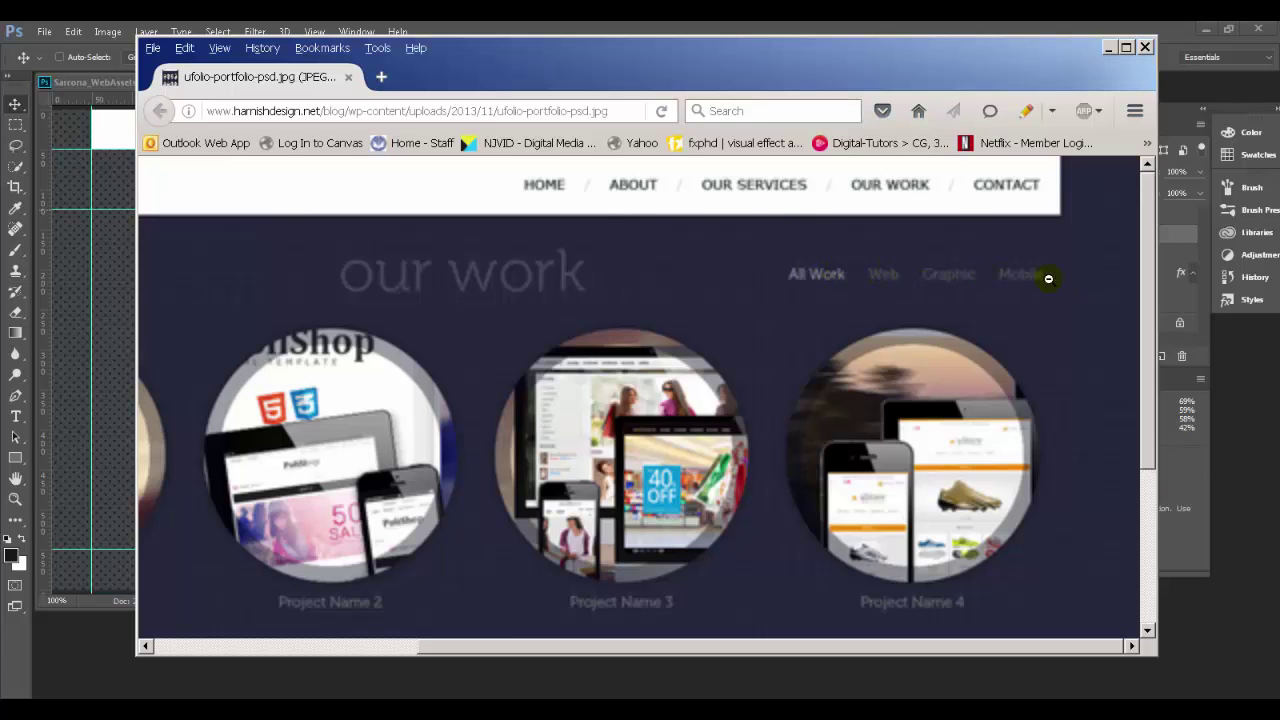
# Switch from the Firefox reference mockup back to the Sarcona_WebAssets document in Photoshop
pyautogui.hotkey('alt', 'Tab')
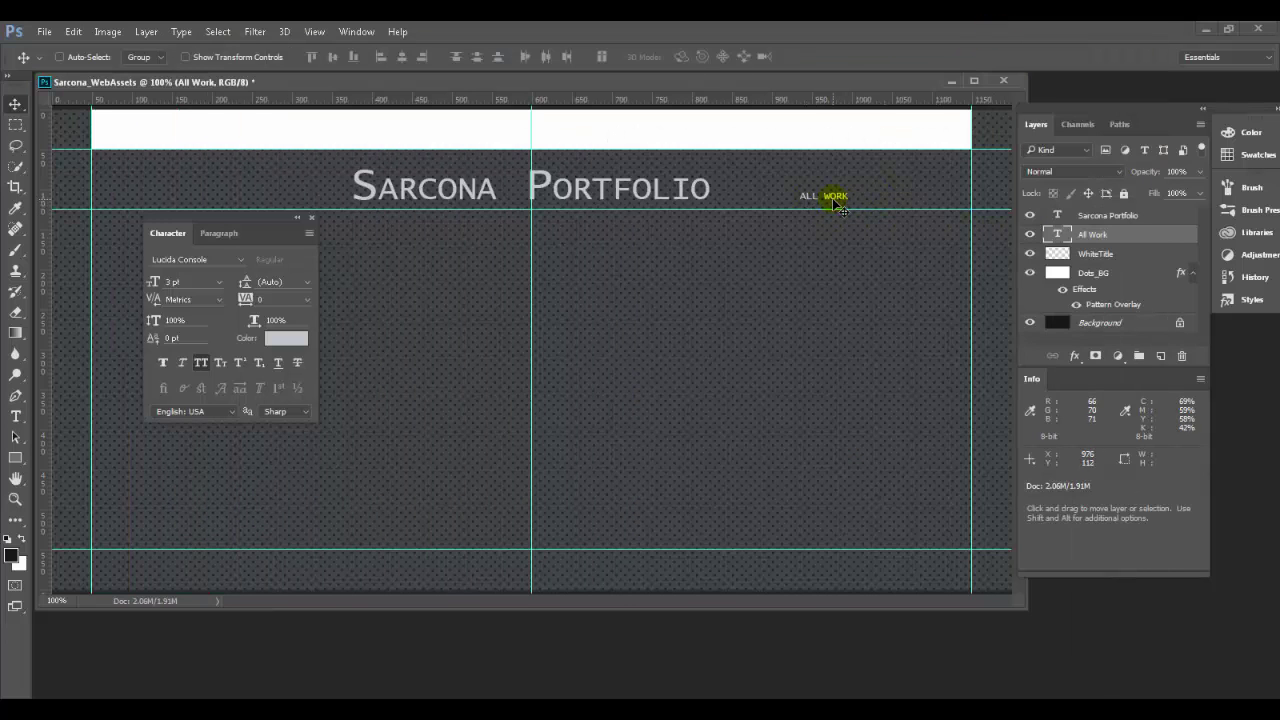
# Nudge the ALL WORK label left and retype it as lowercase 'all work' with All Caps off
pyautogui.moveTo(830, 197); pyautogui.dragTo(620, 256)
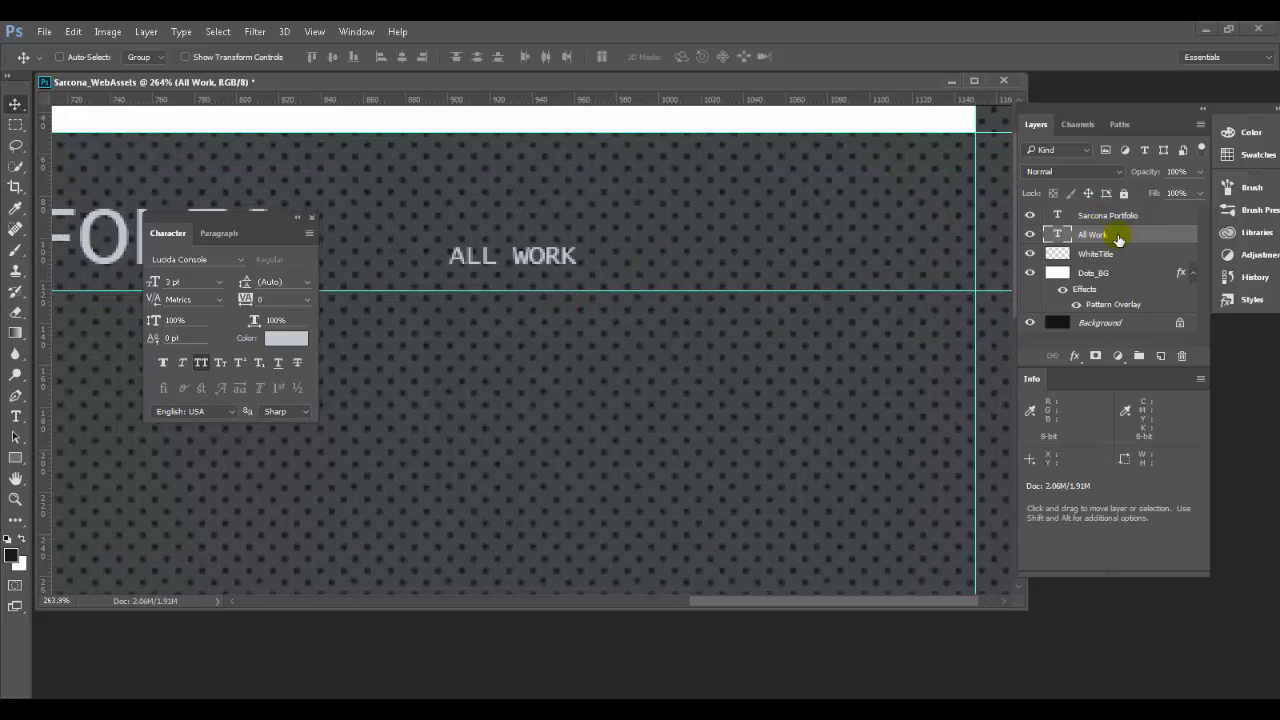
pyautogui.press('t')
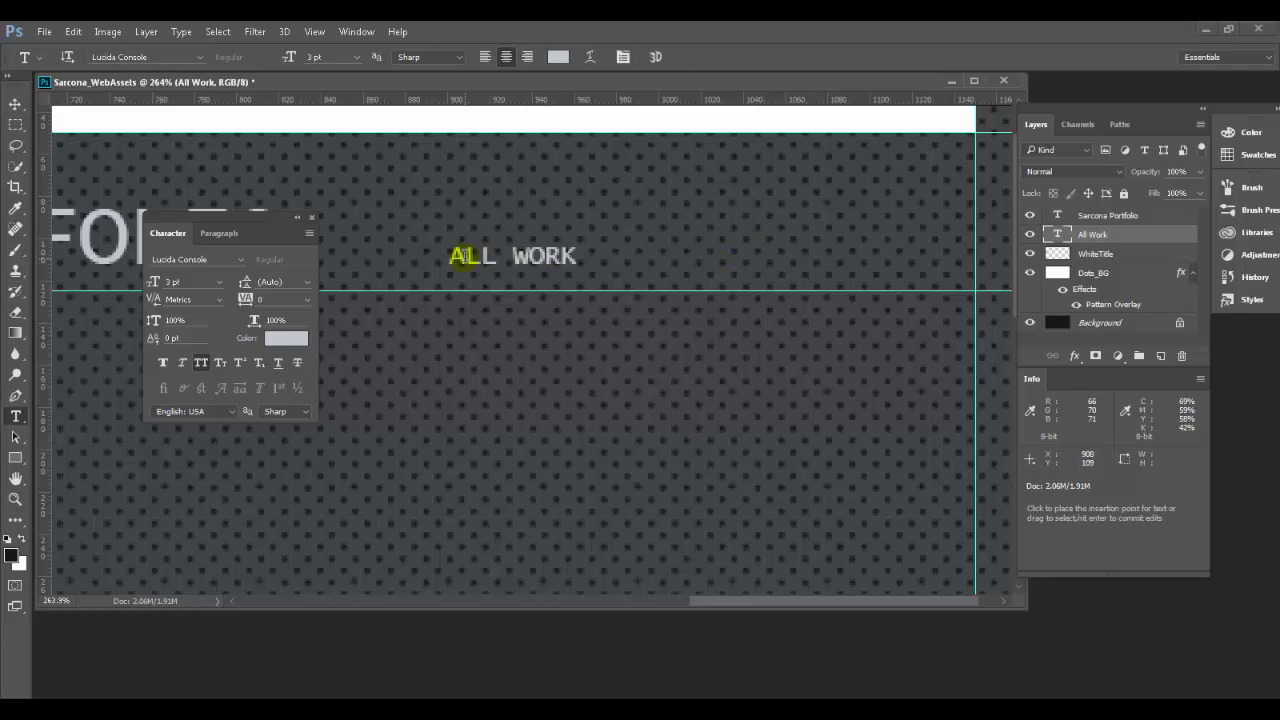
pyautogui.moveTo(462, 257); pyautogui.dragTo(576, 258)
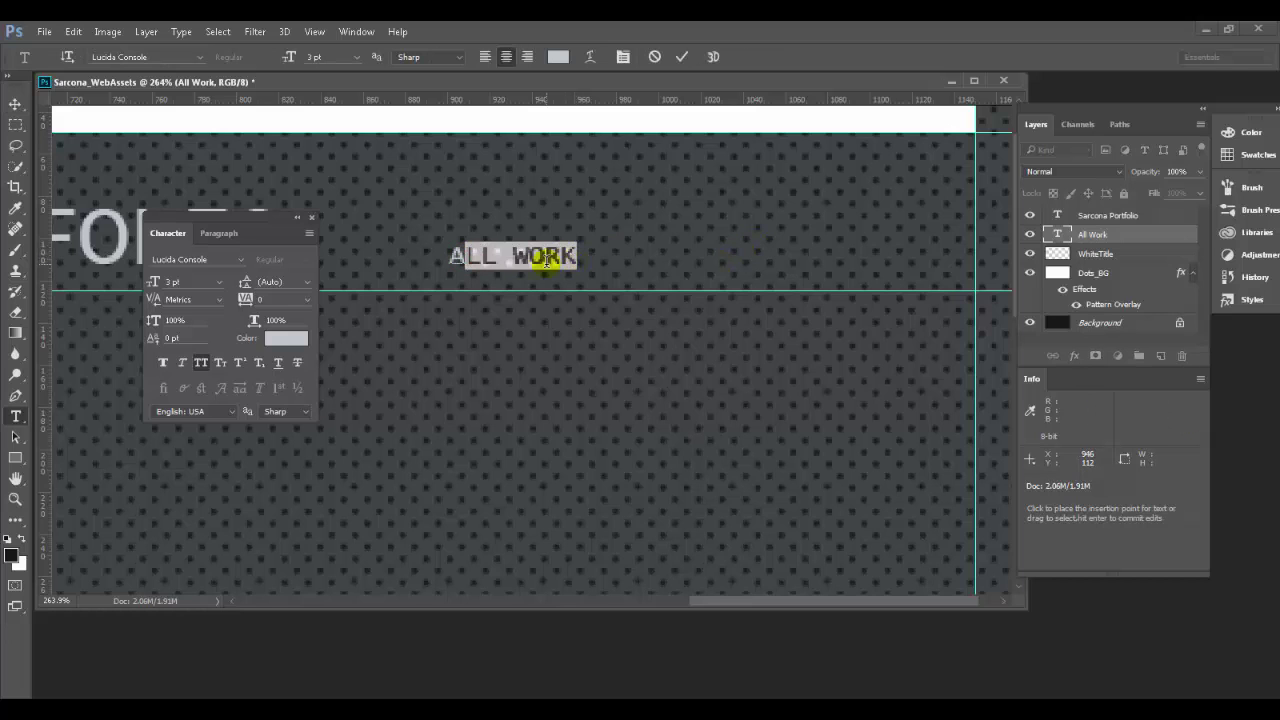
pyautogui.tripleClick(541, 260)
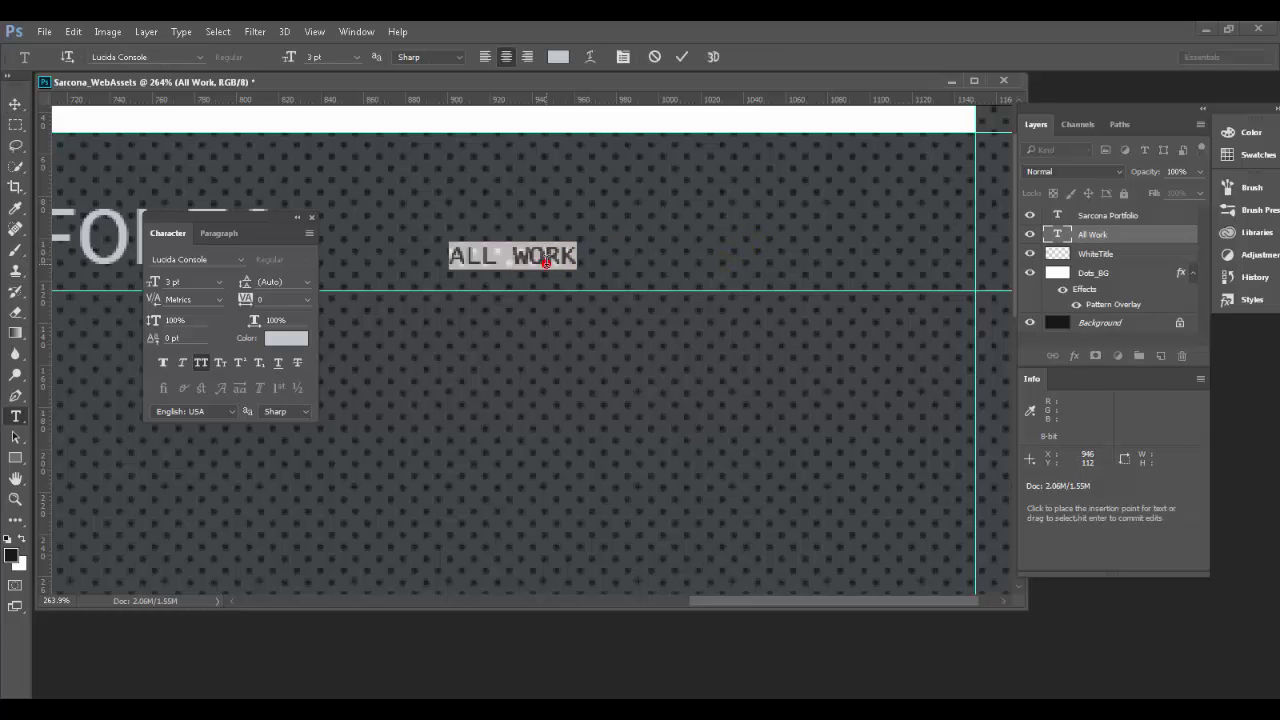
pyautogui.click(163, 363)
pyautogui.click(163, 363)
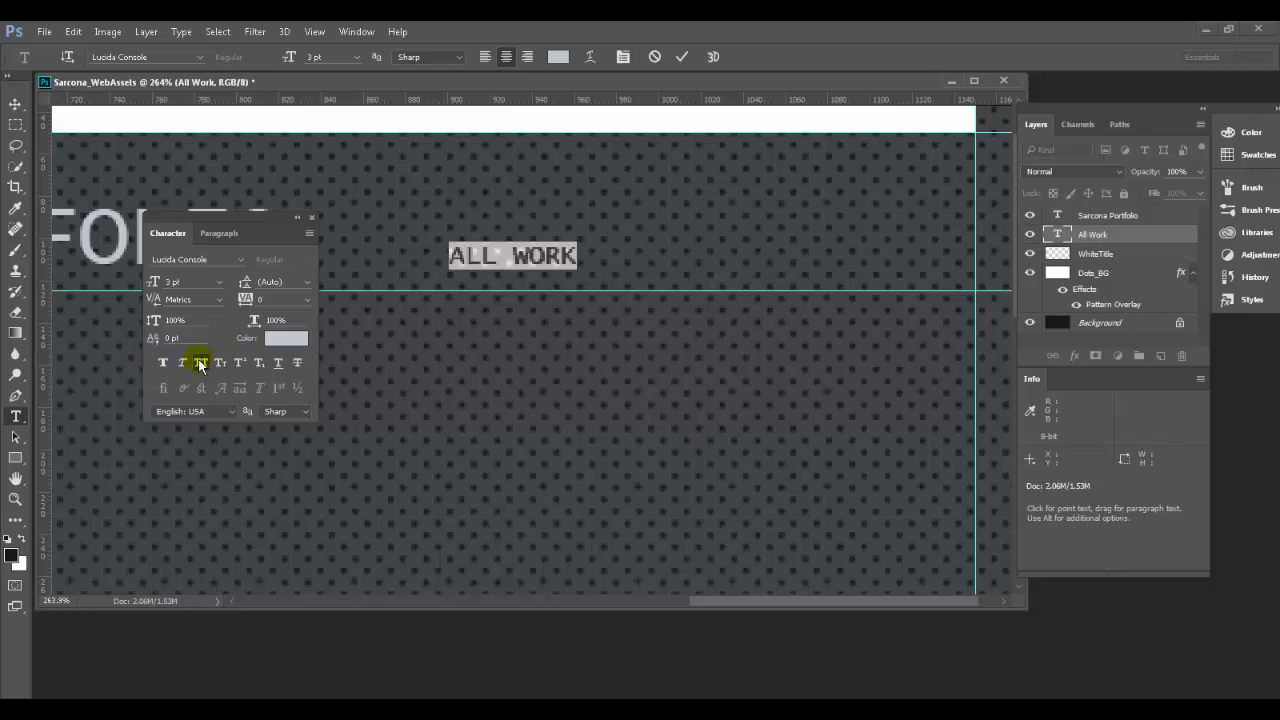
pyautogui.click(200, 363)
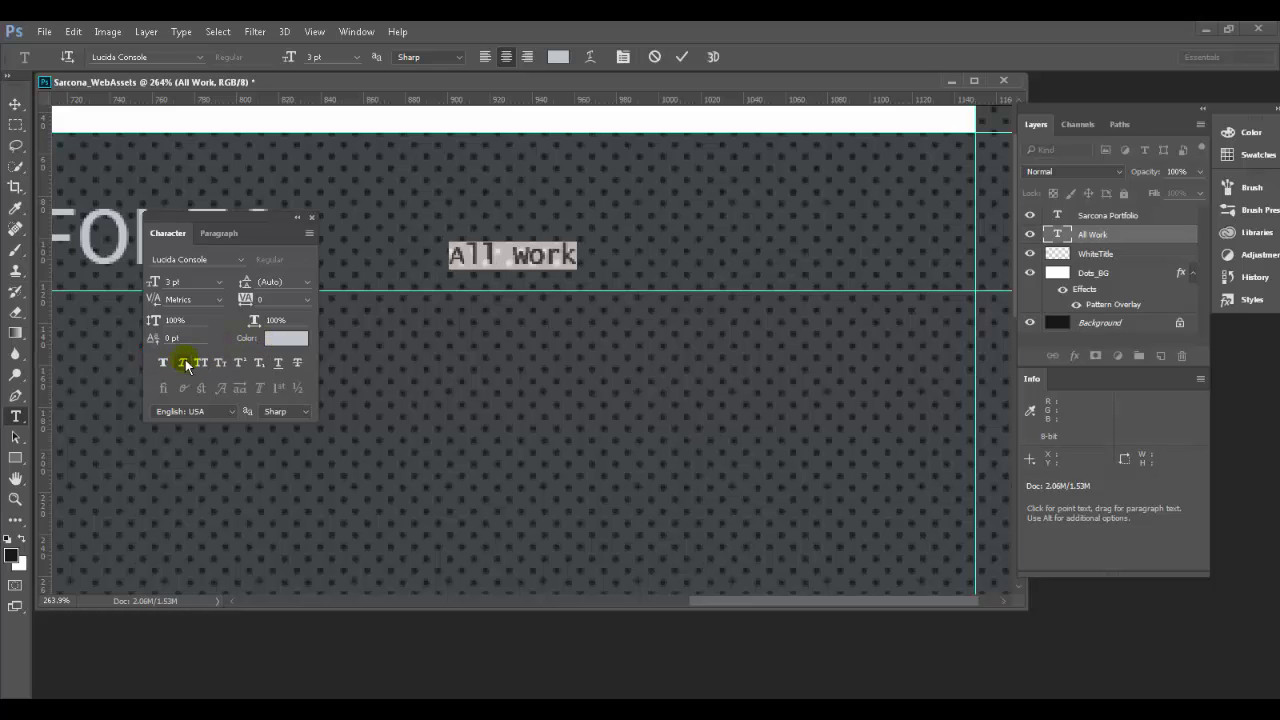
pyautogui.moveTo(450, 253); pyautogui.dragTo(512, 253)
pyautogui.write('all ')
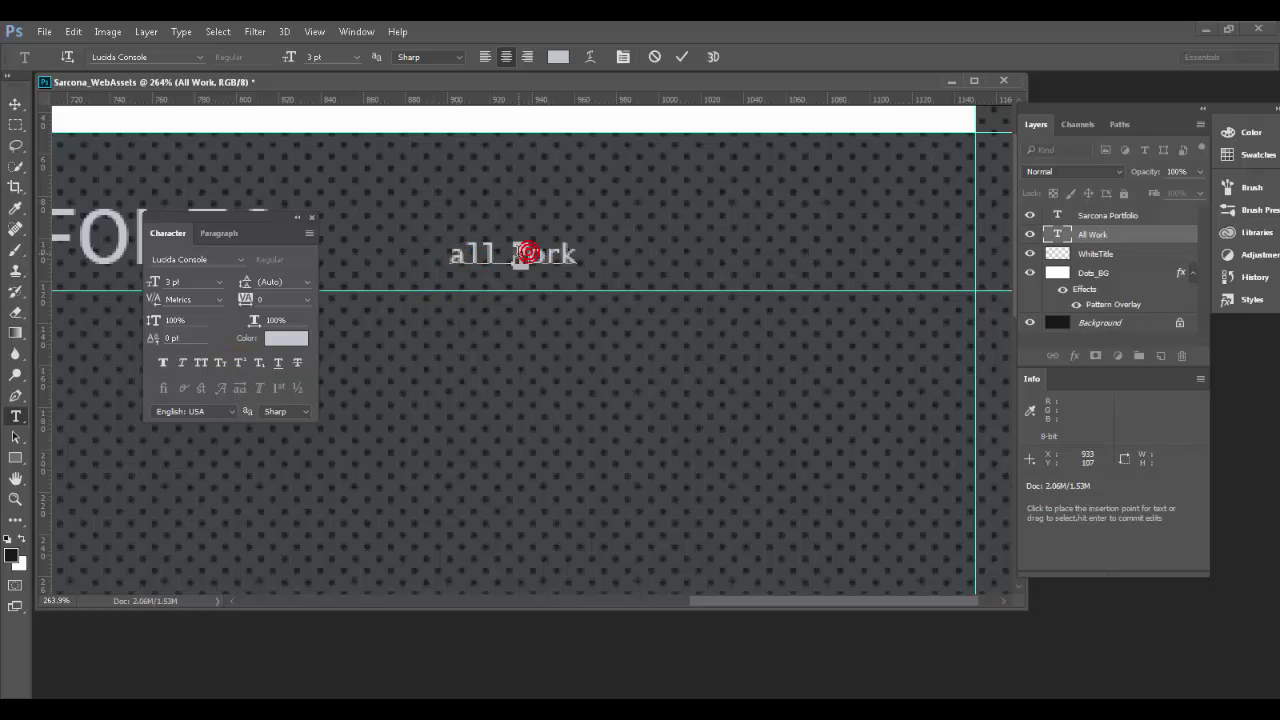
pyautogui.write('w')
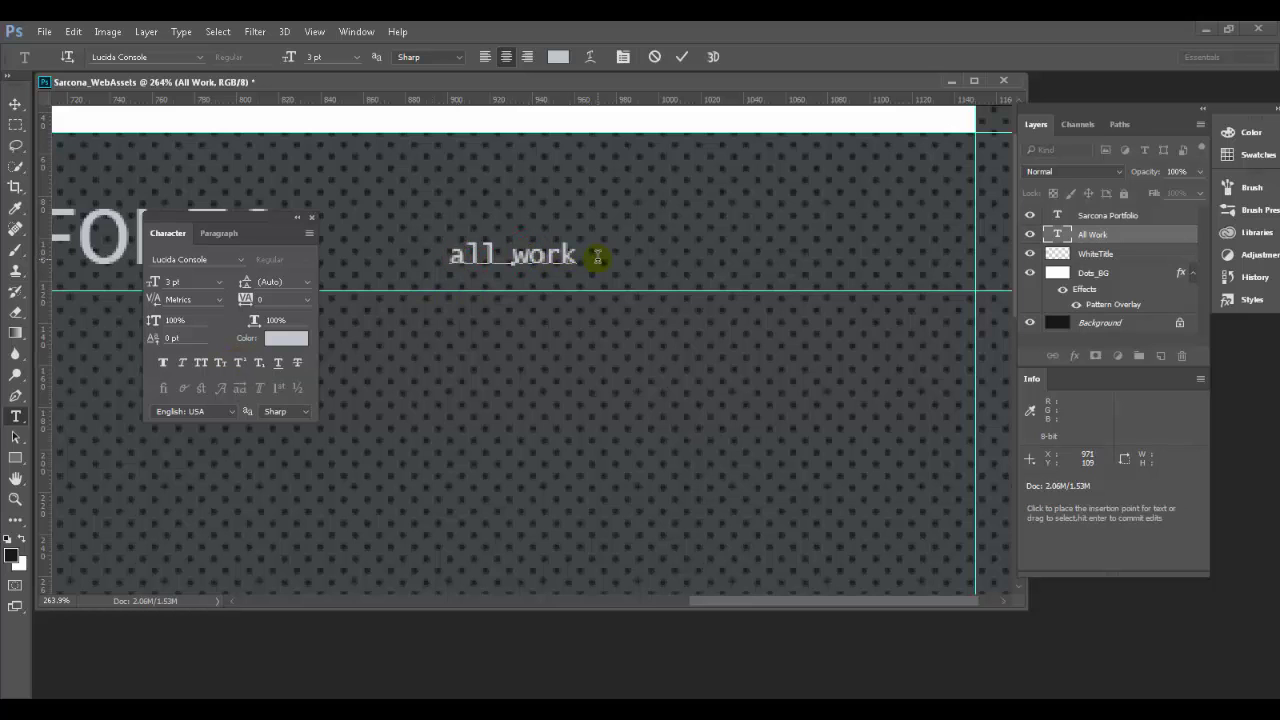
pyautogui.click(15, 103)
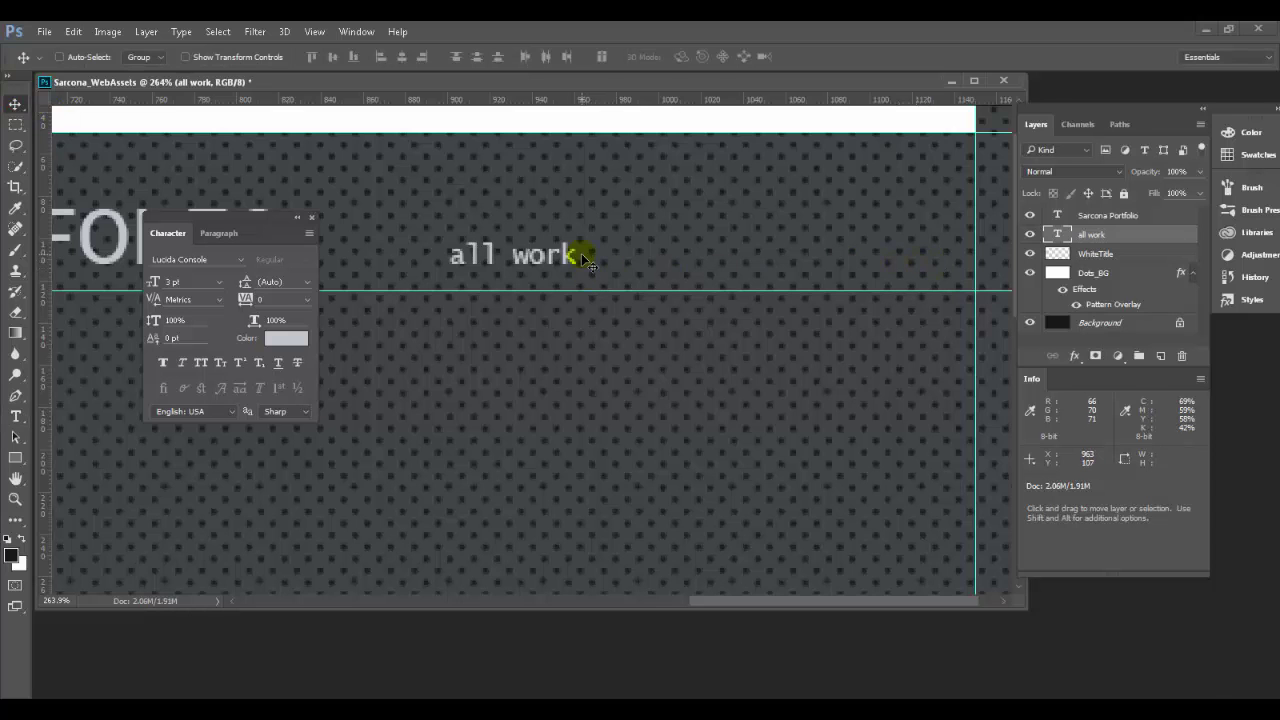
pyautogui.hotkey('ctrl', '0')
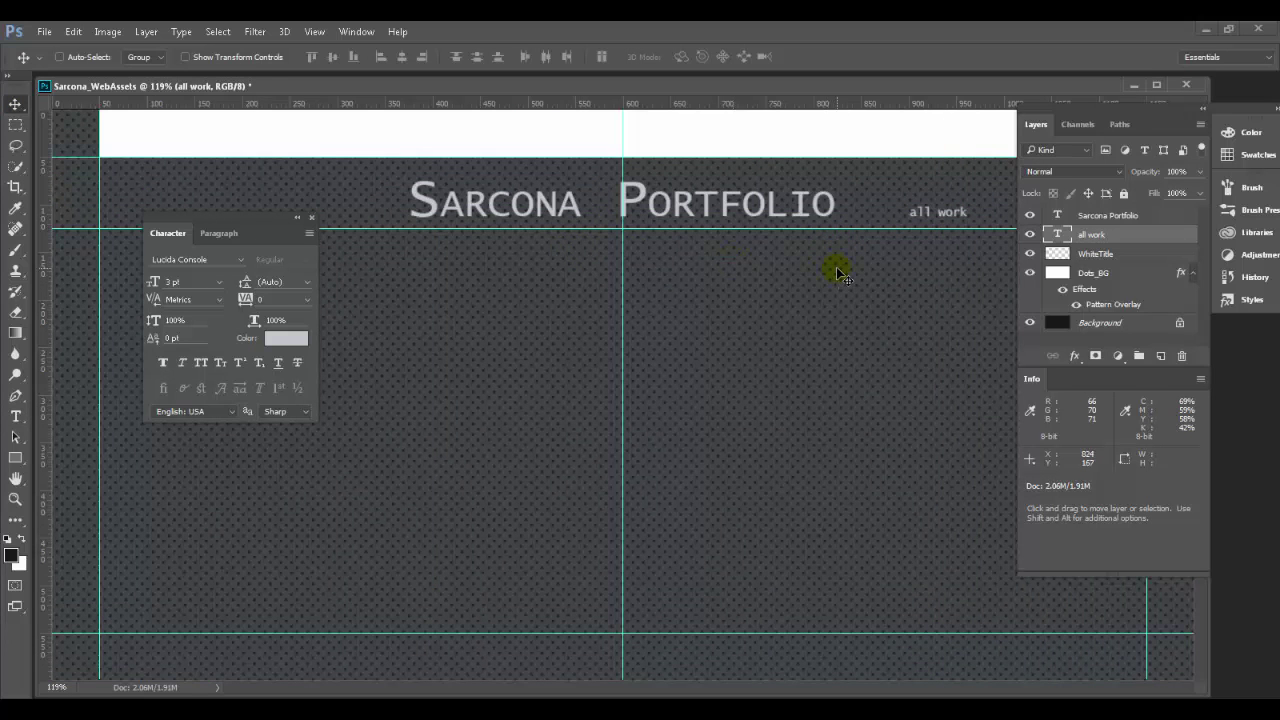
# Zoom to 100%, tidy the window and panels, and duplicate the 'all work' layer
pyautogui.press('space')
pyautogui.hotkey('ctrl', '1')
pyautogui.click(859, 296)
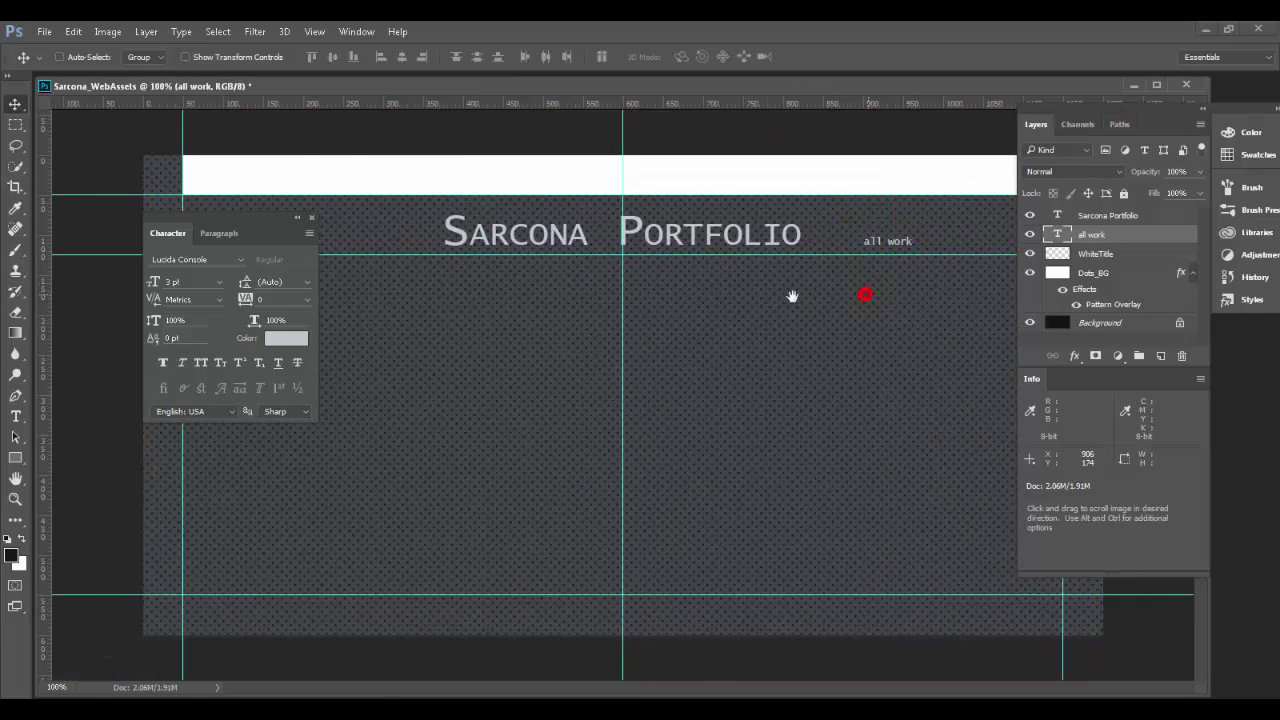
pyautogui.moveTo(1202, 684); pyautogui.dragTo(1023, 650)
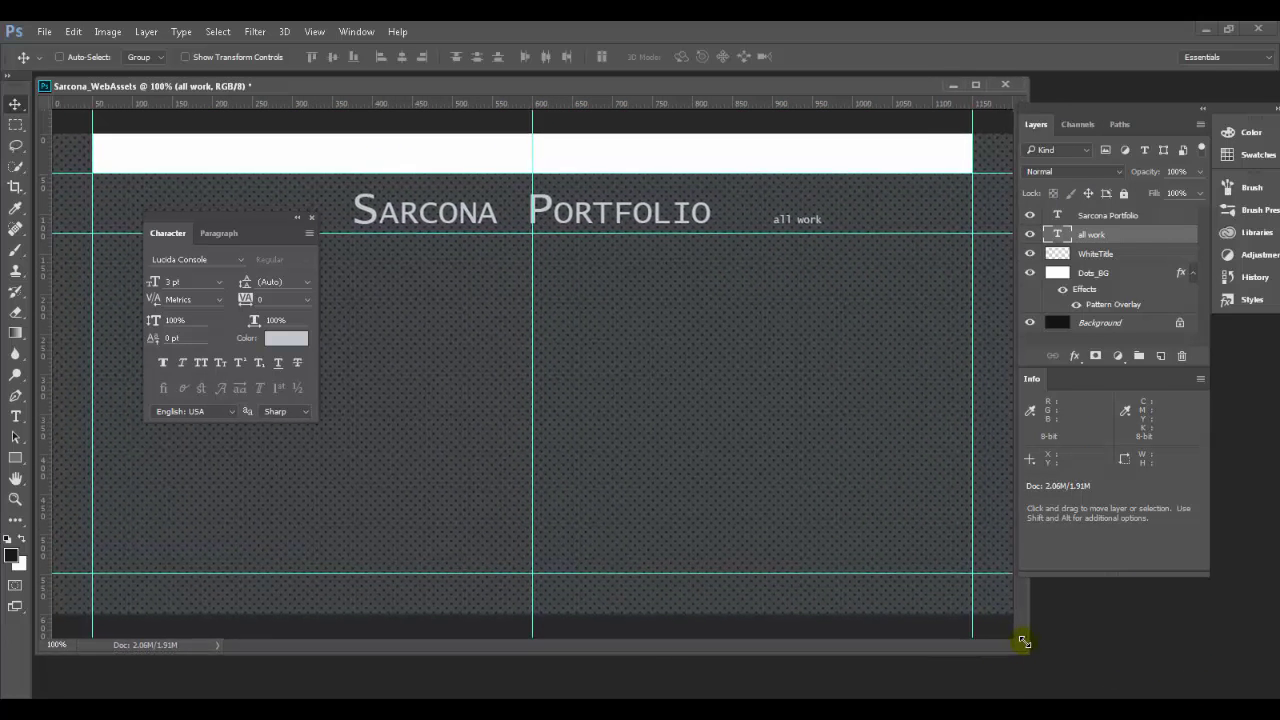
pyautogui.moveTo(1120, 115); pyautogui.dragTo(1137, 89)
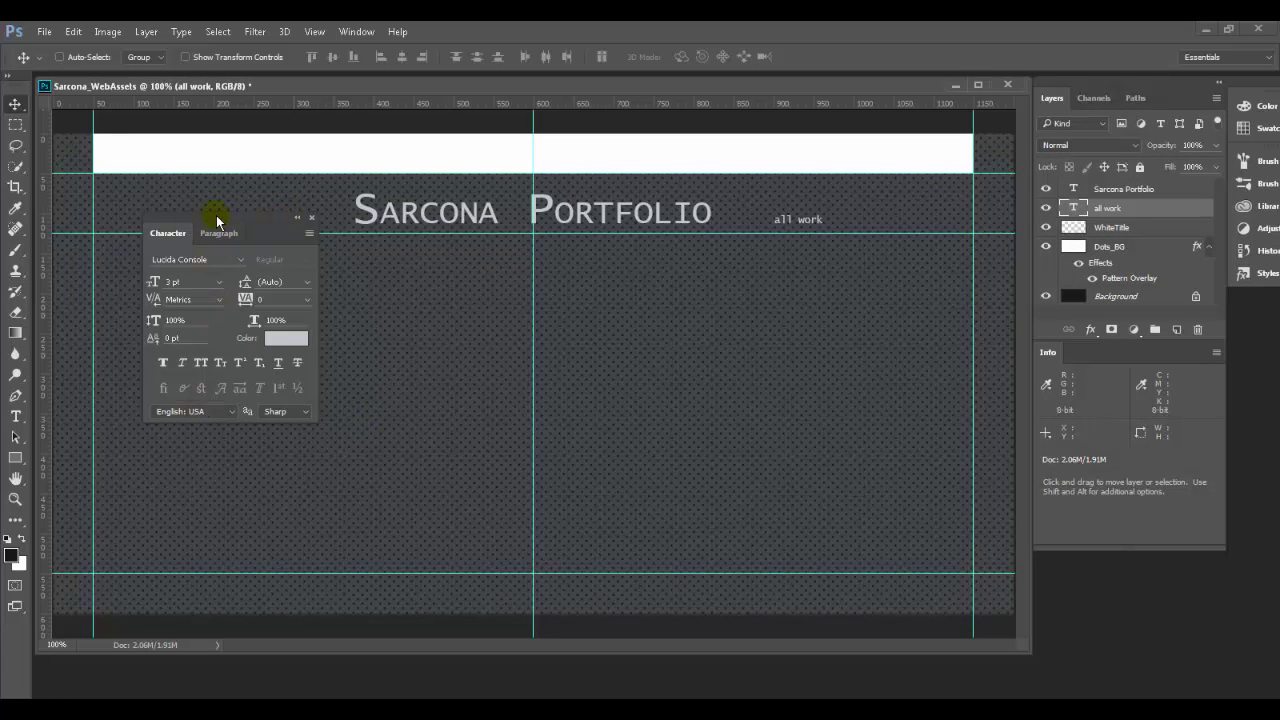
pyautogui.moveTo(216, 216); pyautogui.dragTo(1112, 485)
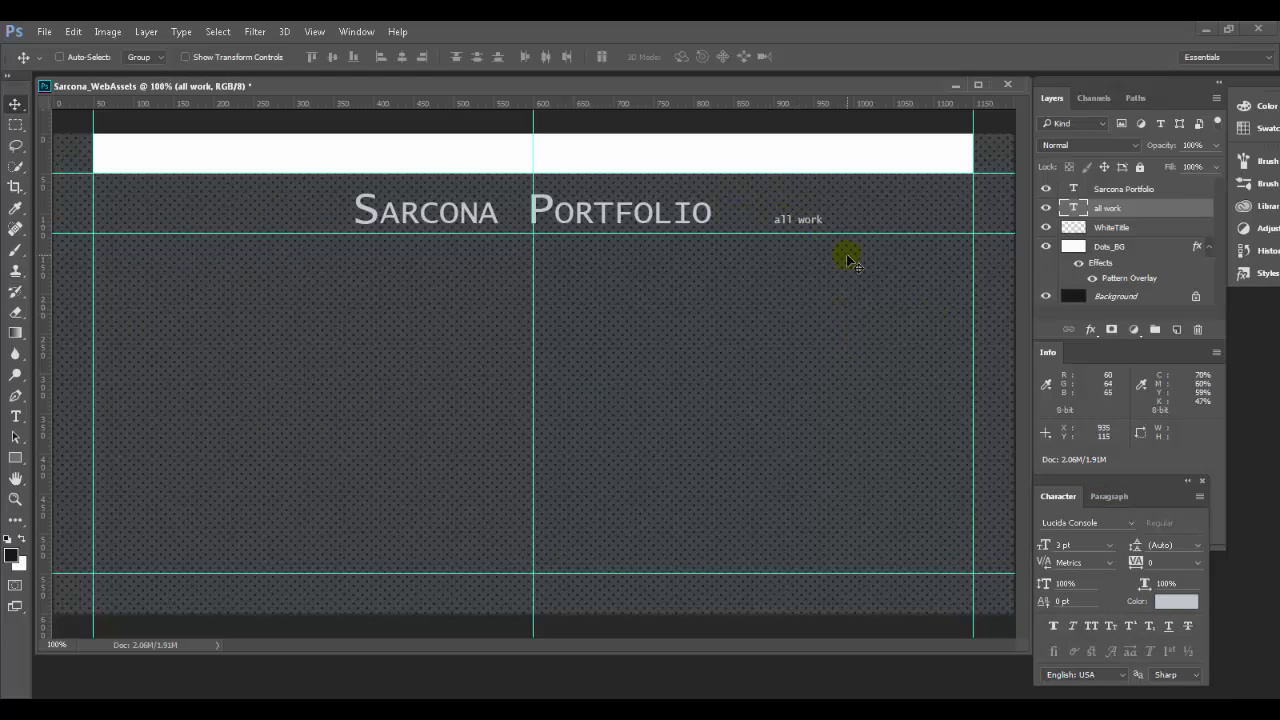
pyautogui.click(1128, 212)
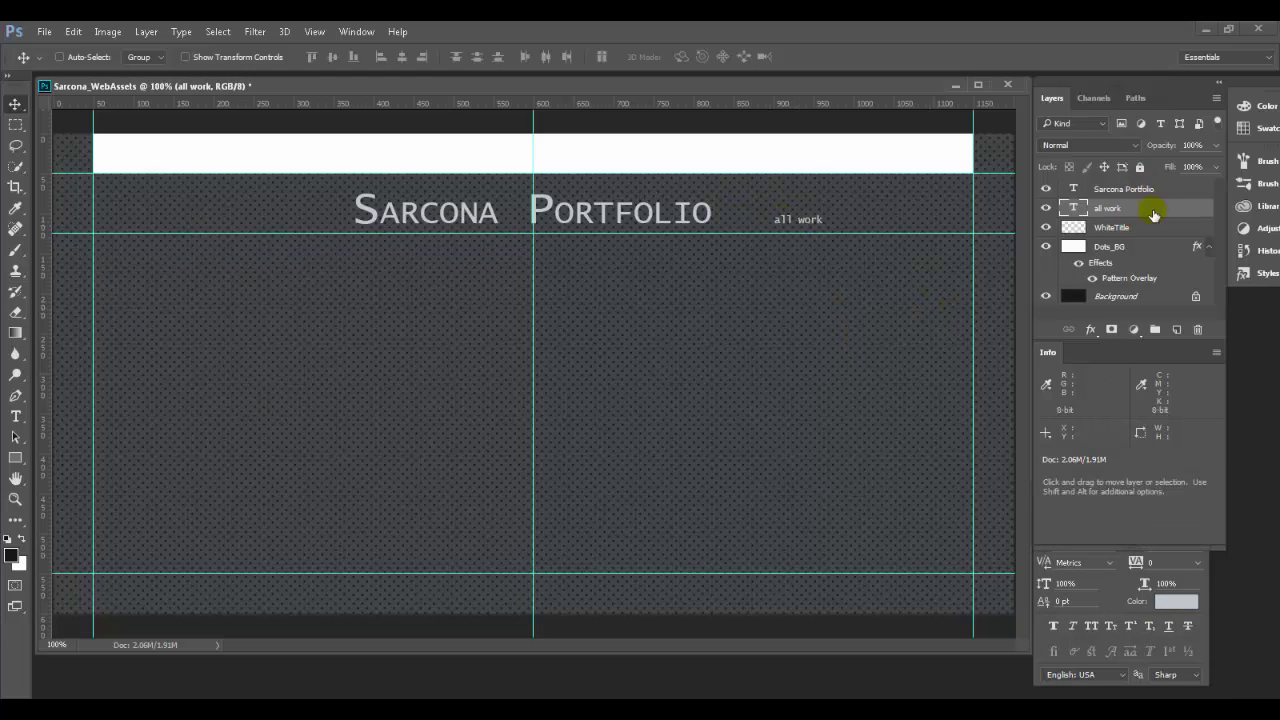
pyautogui.moveTo(1140, 214); pyautogui.dragTo(1174, 325)
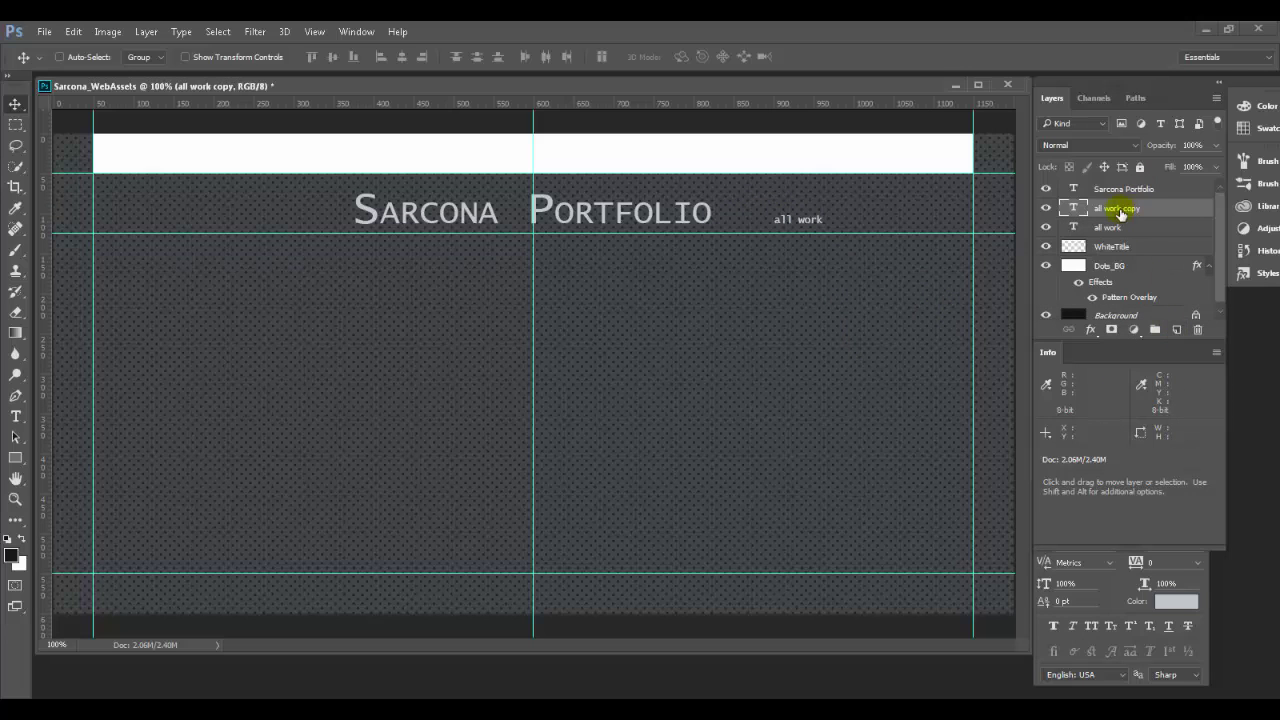
# Rename the copied layer to 'all work ro'
pyautogui.doubleClick(1120, 208)
pyautogui.write('ro')
pyautogui.press('Return')
# Set the 'all work ro' text colour to white
pyautogui.press('t')
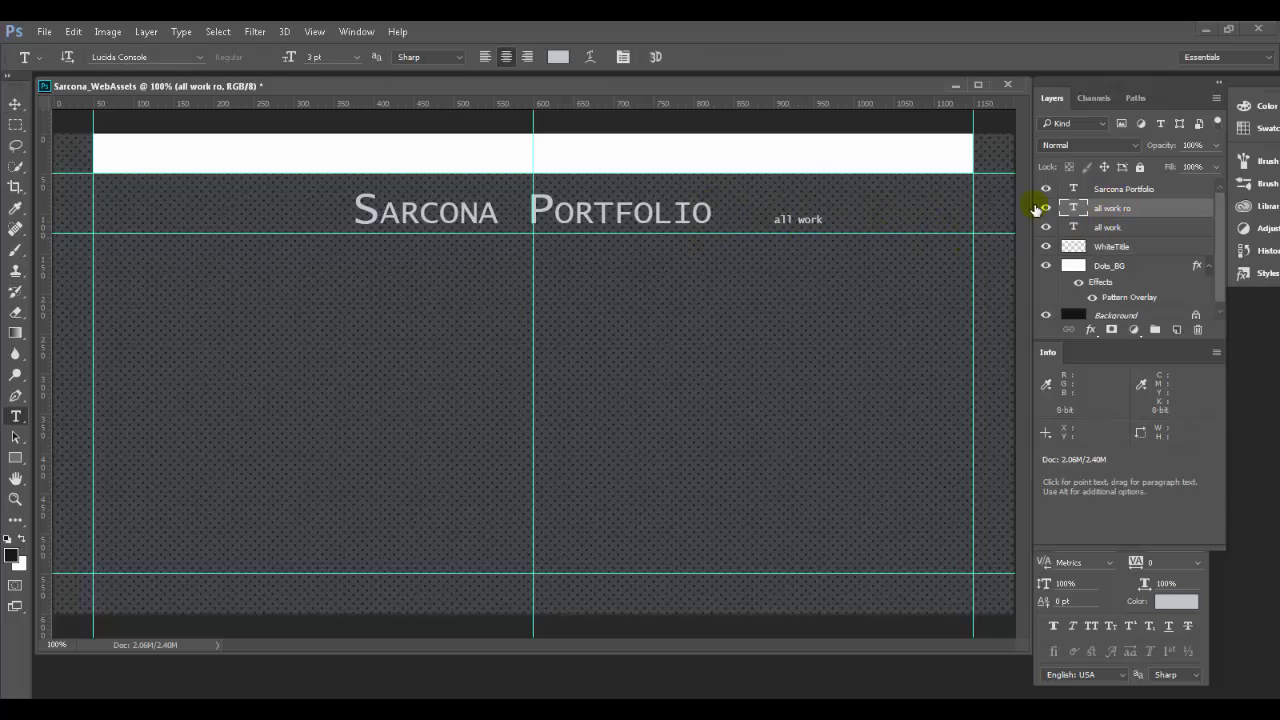
pyautogui.click(551, 59)
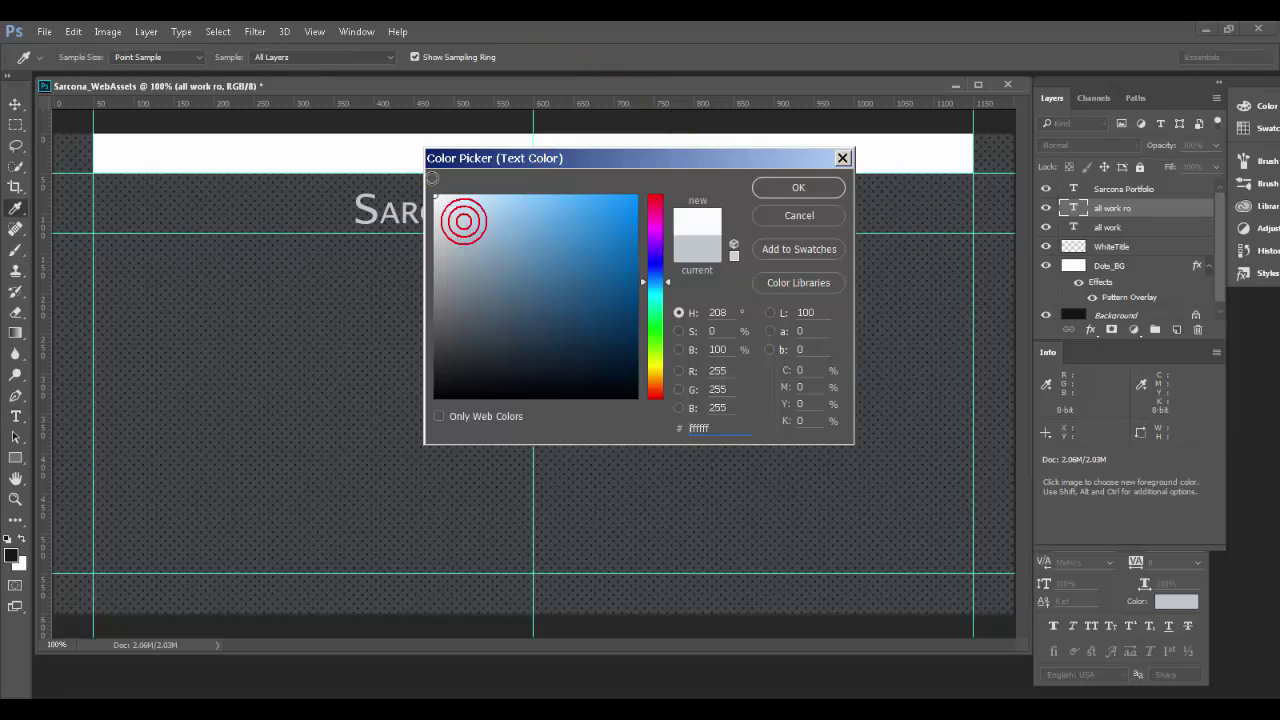
pyautogui.click(798, 188)
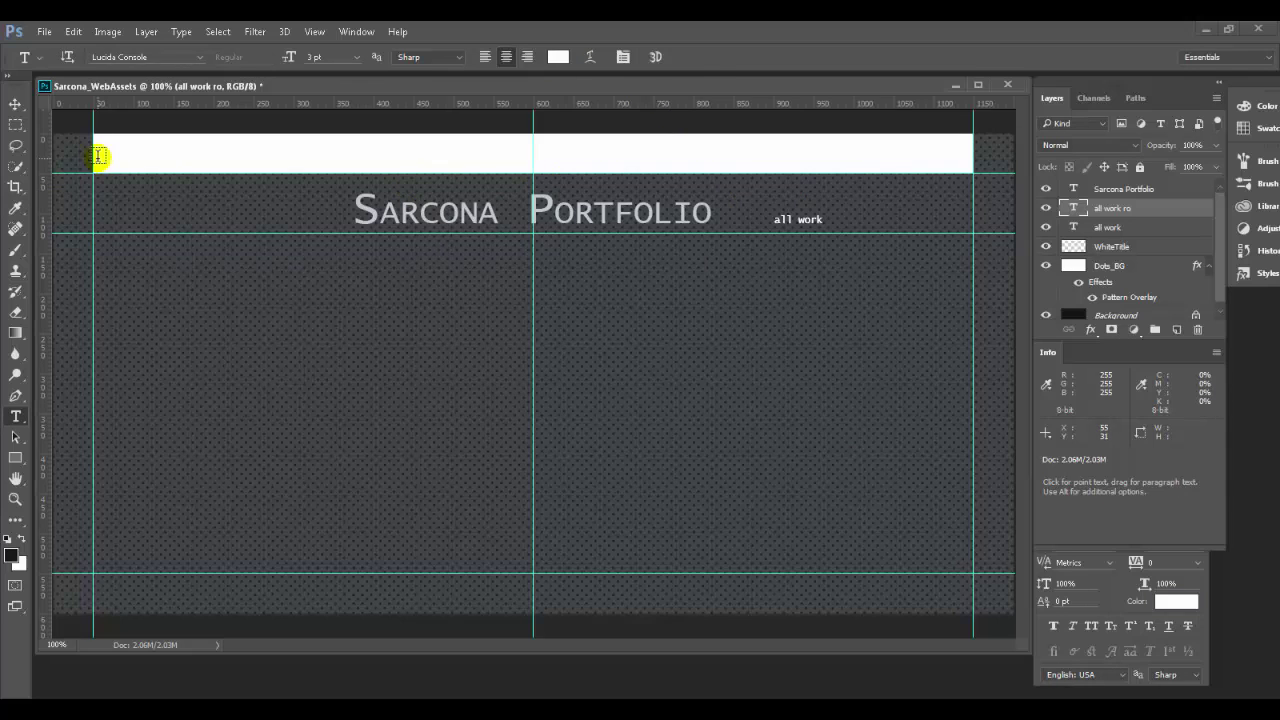
pyautogui.click(15, 105)
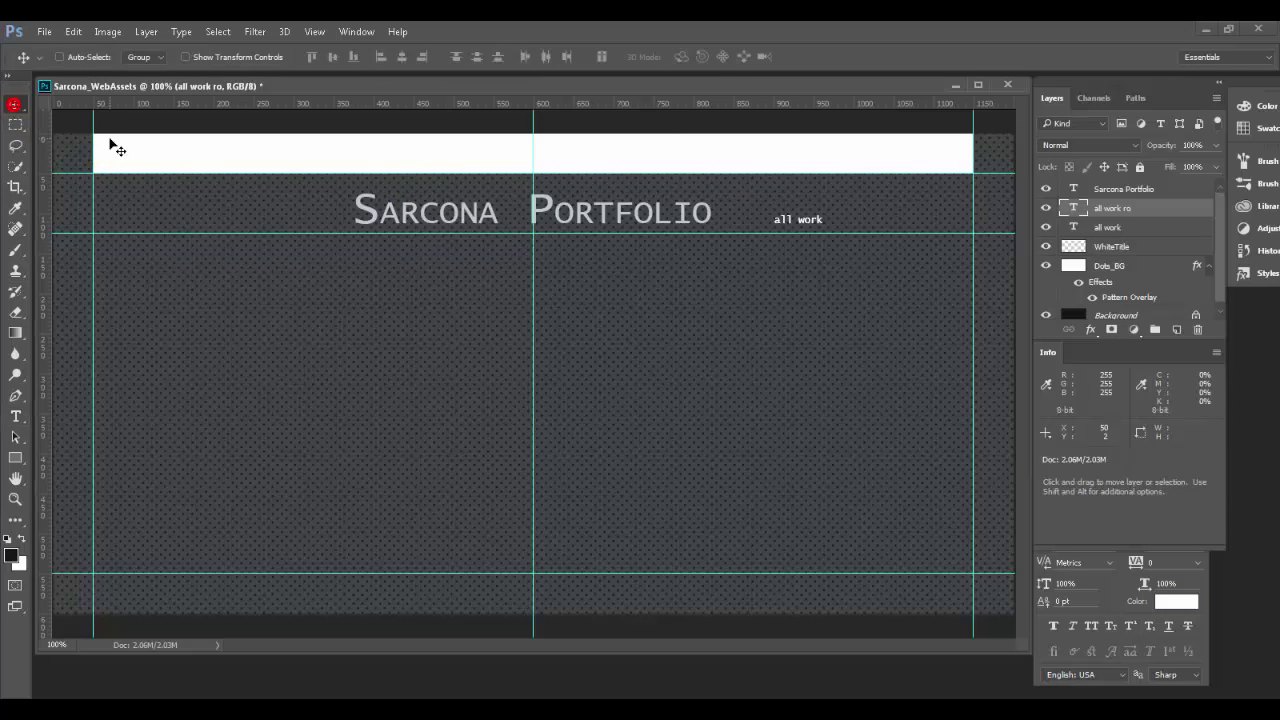
# Toggle the 'all work ro' layer's visibility repeatedly to compare it with the grey original
pyautogui.click(1043, 209)
pyautogui.click(1043, 209)
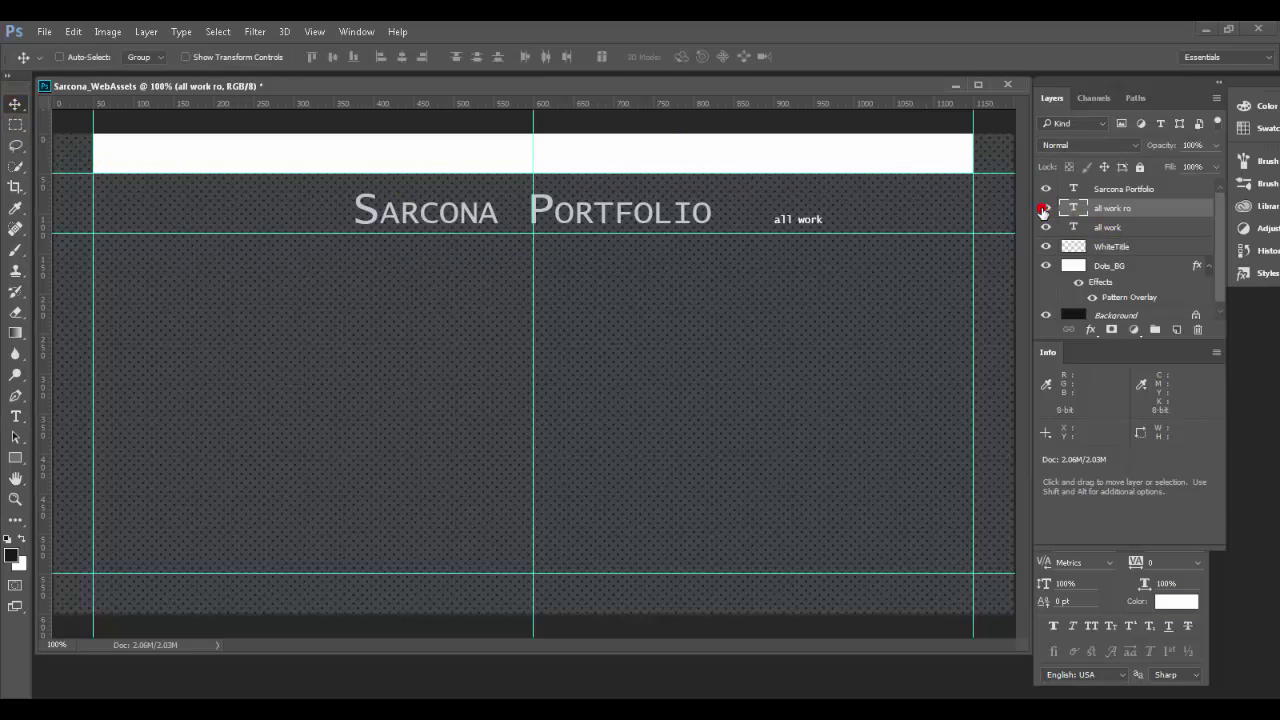
pyautogui.click(1043, 209)
pyautogui.click(1043, 209)
pyautogui.click(1043, 209)
pyautogui.click(1043, 209)
pyautogui.click(1043, 209)
pyautogui.click(1043, 209)
pyautogui.click(1043, 209)
pyautogui.click(1043, 209)
pyautogui.click(1043, 209)
pyautogui.click(1043, 209)
pyautogui.click(1043, 209)
pyautogui.click(1043, 209)
pyautogui.click(1043, 209)
pyautogui.click(1043, 209)
# Select both the 'all work' and 'all work ro' layers together
pyautogui.press('shift')
pyautogui.keyDown('shift'); pyautogui.click(1112, 228); pyautogui.keyUp('shift')
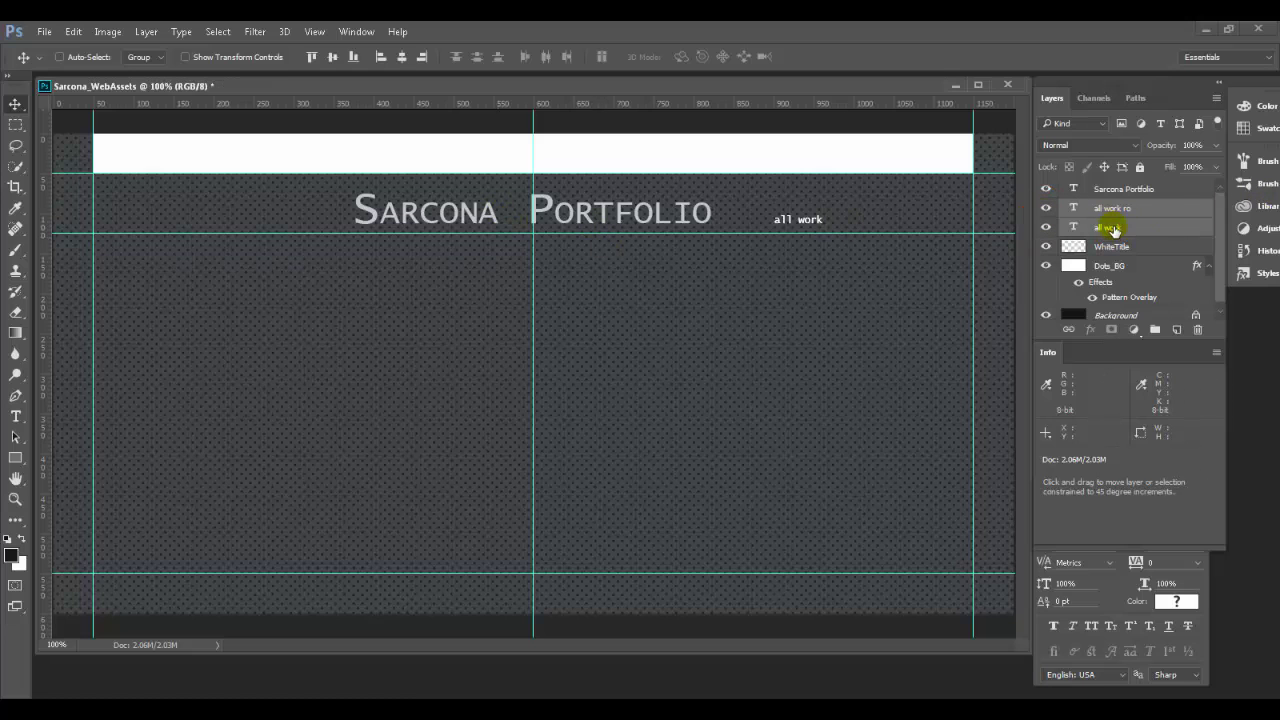
pyautogui.click(1171, 208)
pyautogui.keyDown('shift'); pyautogui.click(1167, 228); pyautogui.keyUp('shift')
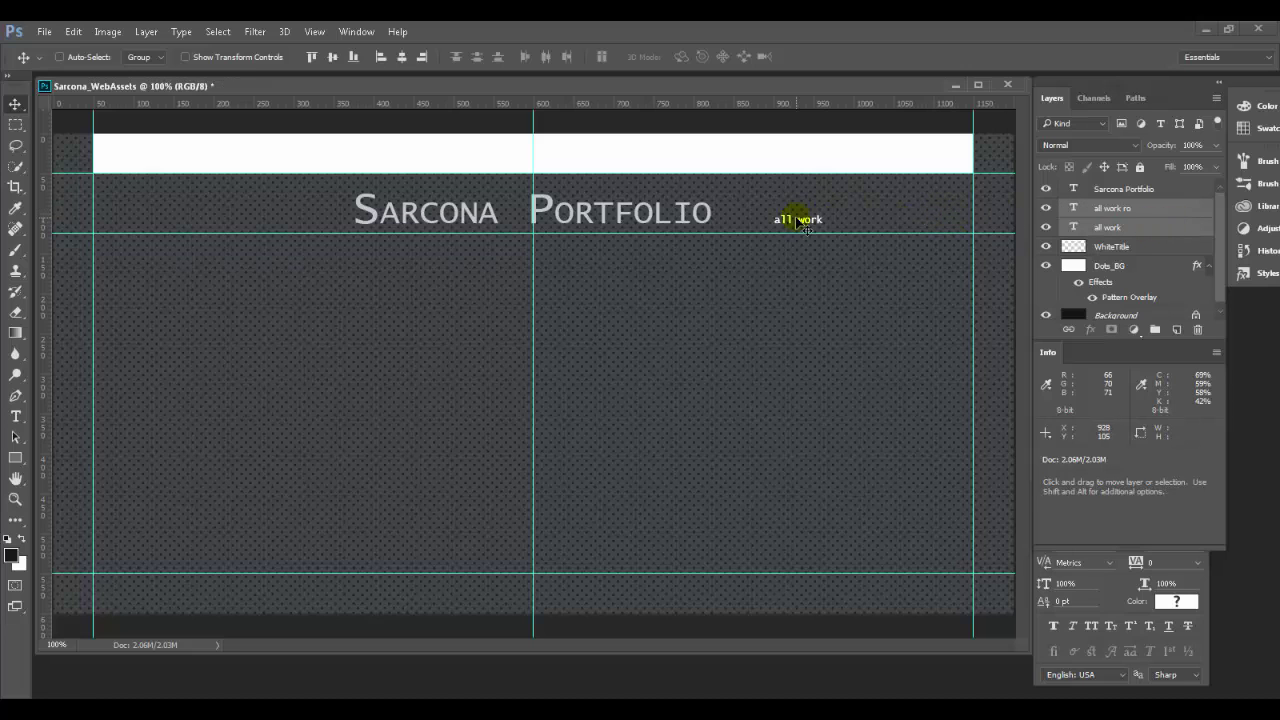
pyautogui.moveTo(1113, 230); pyautogui.dragTo(1178, 329)
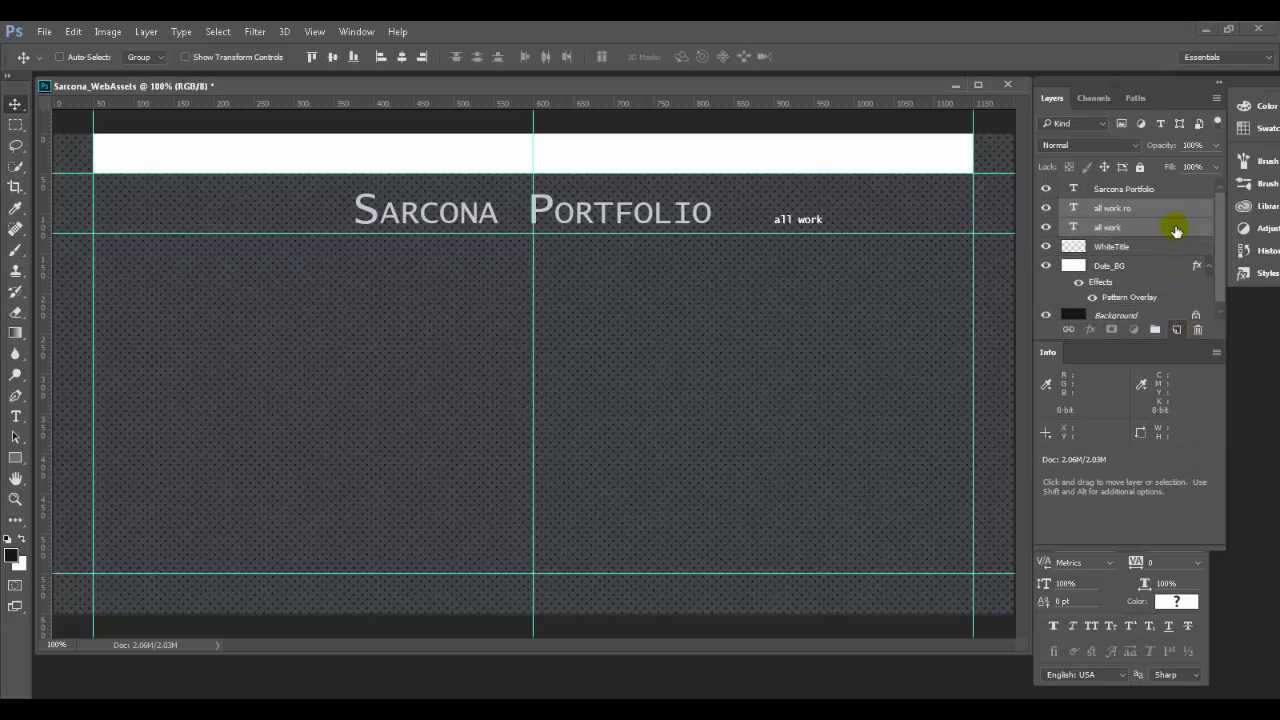
# Duplicate both layers with Duplicate Layers and Shift-drag the copies 80 px right
pyautogui.click(1218, 99)
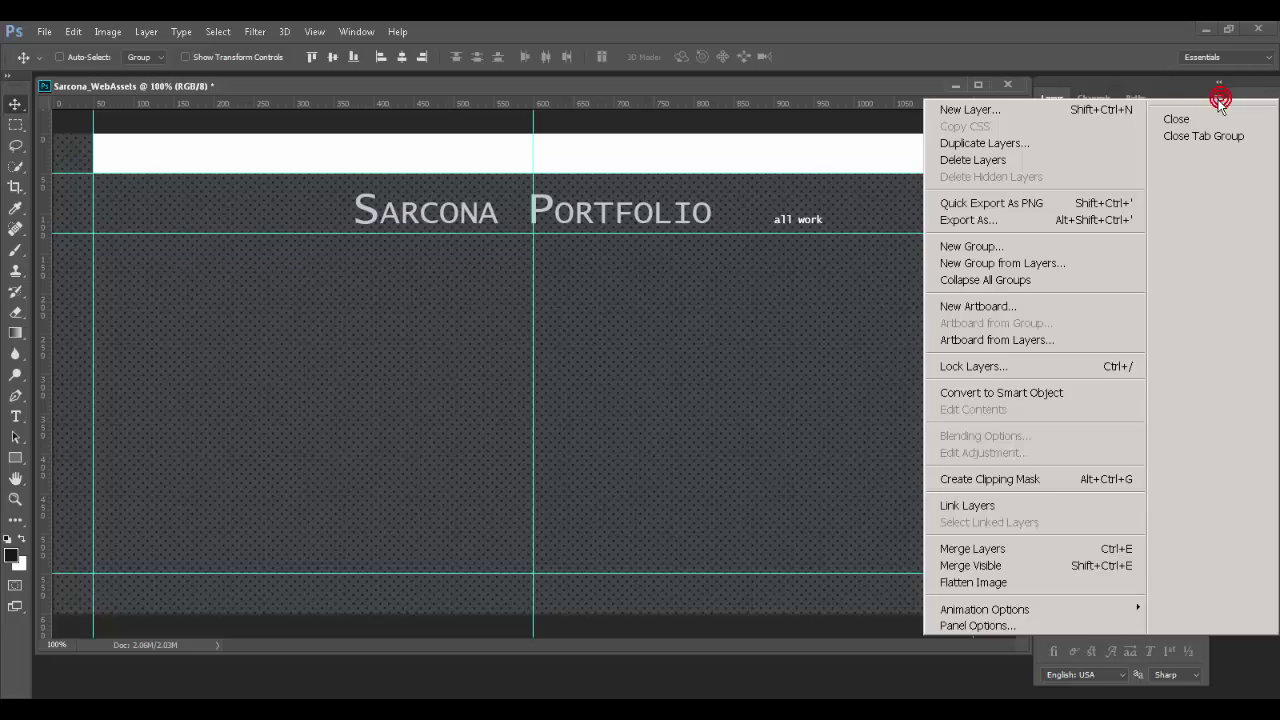
pyautogui.click(1055, 146)
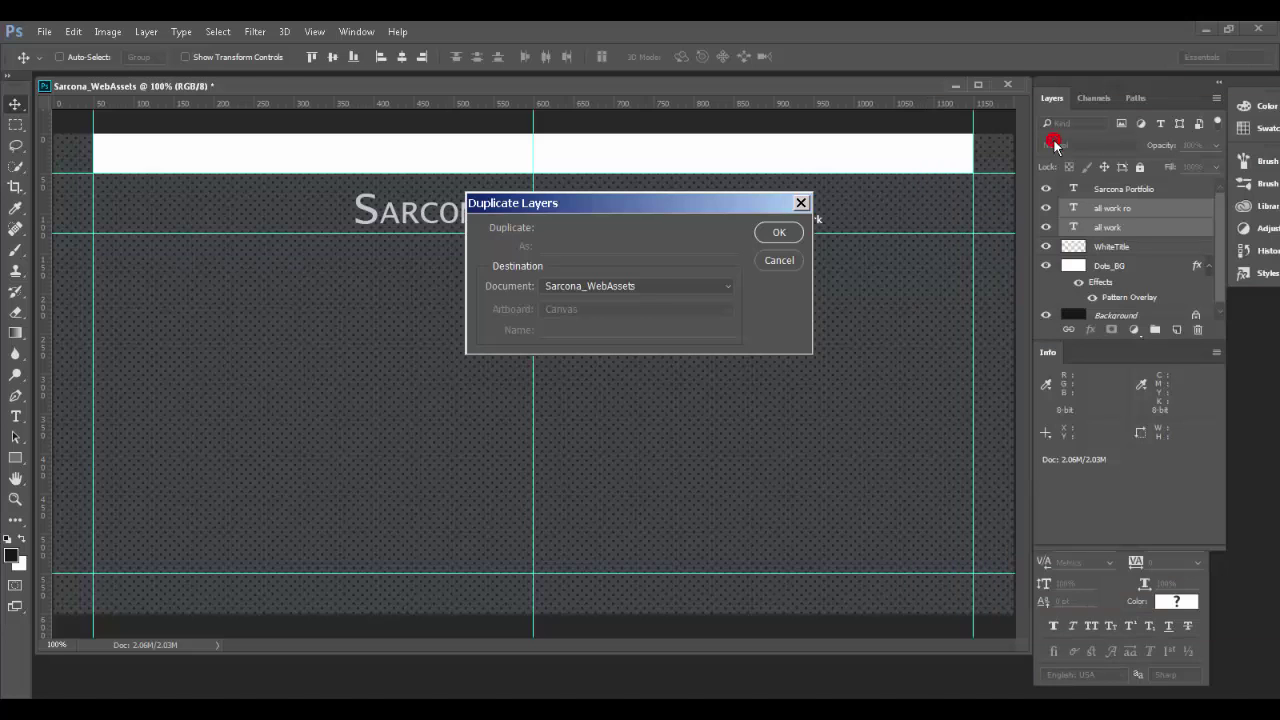
pyautogui.click(670, 290)
pyautogui.click(672, 286)
pyautogui.click(779, 233)
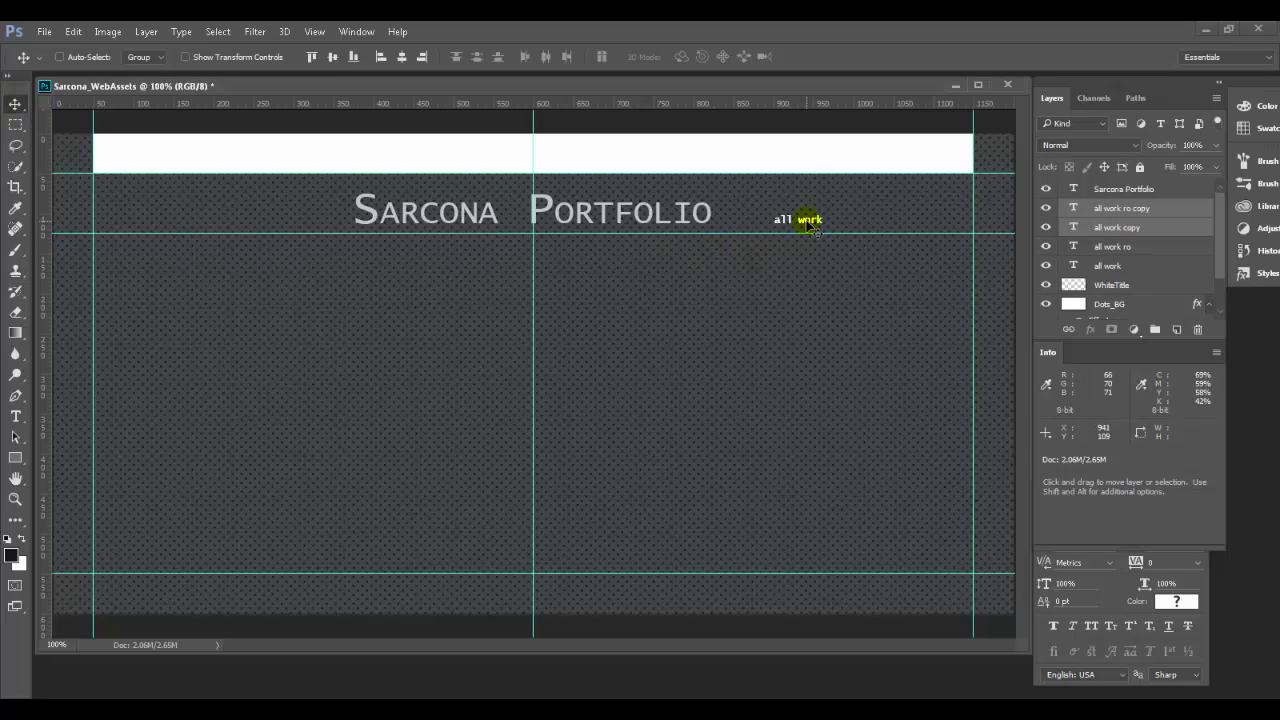
pyautogui.press('shift')
pyautogui.moveTo(806, 222); pyautogui.dragTo(870, 221)
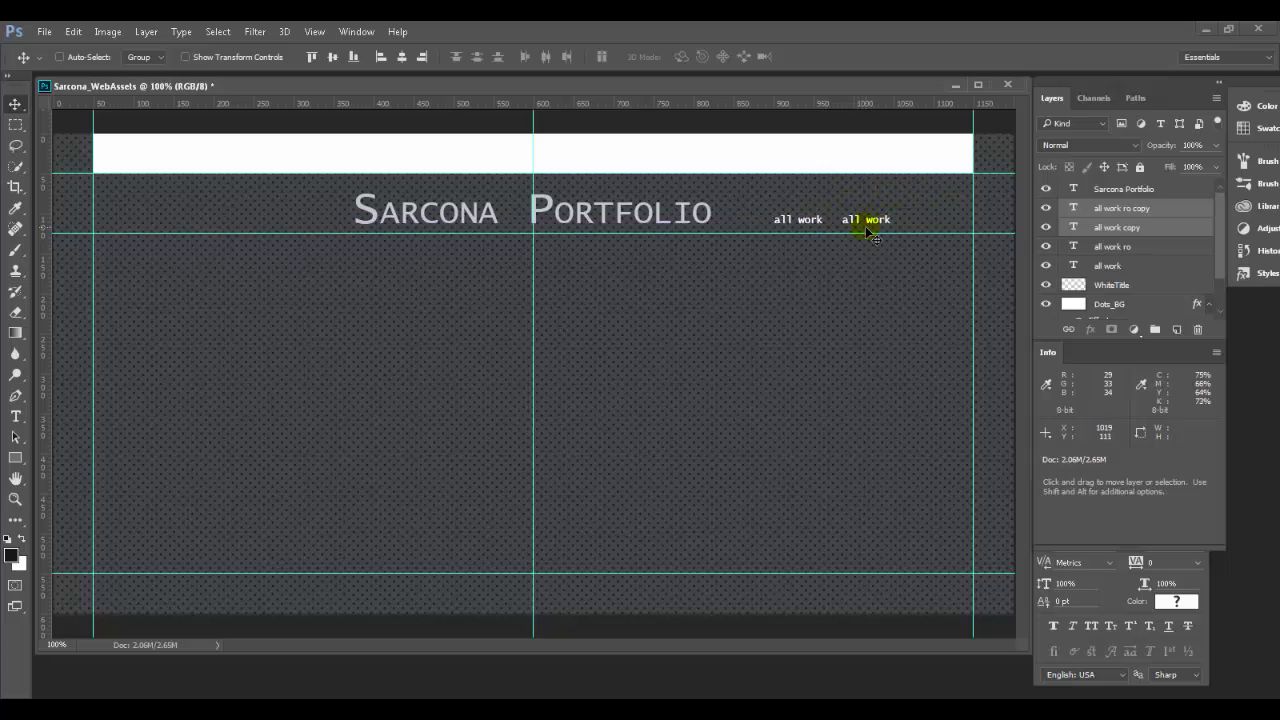
# Compare the mockup against the Firefox reference twice, then select the 'all work ro copy' layer
pyautogui.hotkey('alt', 'Tab')
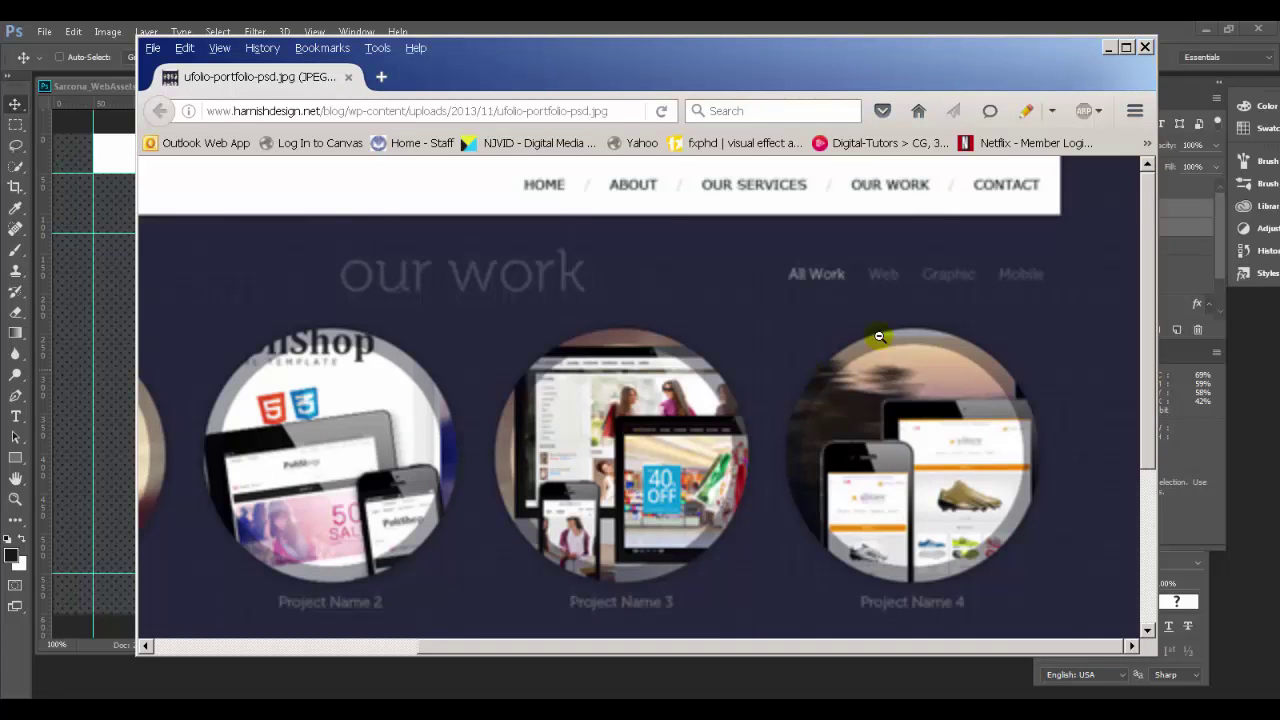
pyautogui.hotkey('alt', 'Tab')
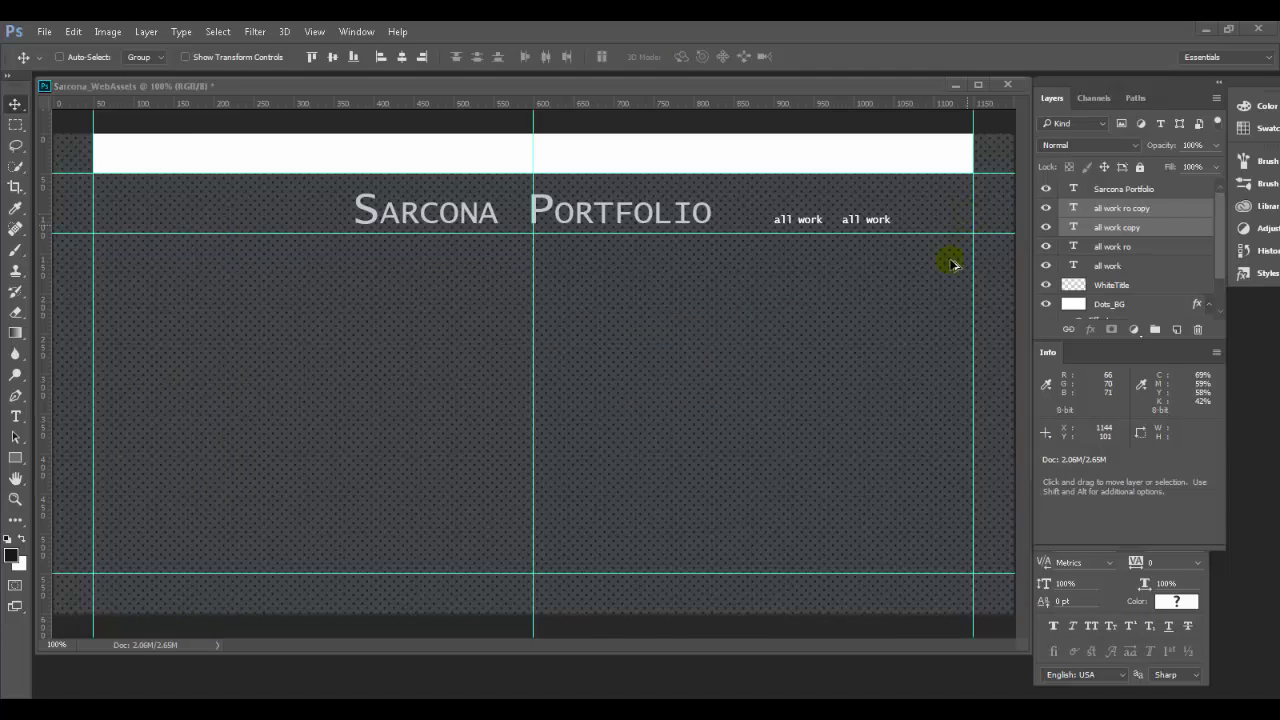
pyautogui.hotkey('alt', 'Tab')
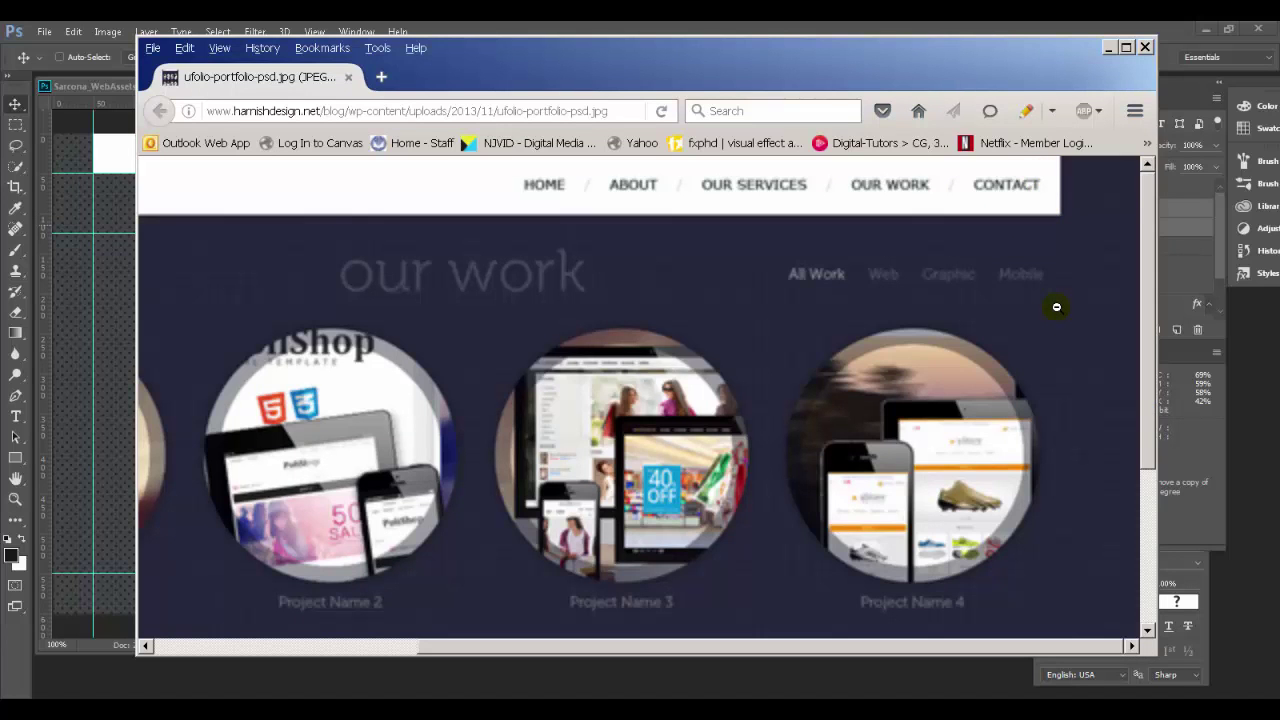
pyautogui.hotkey('alt', 'Tab')
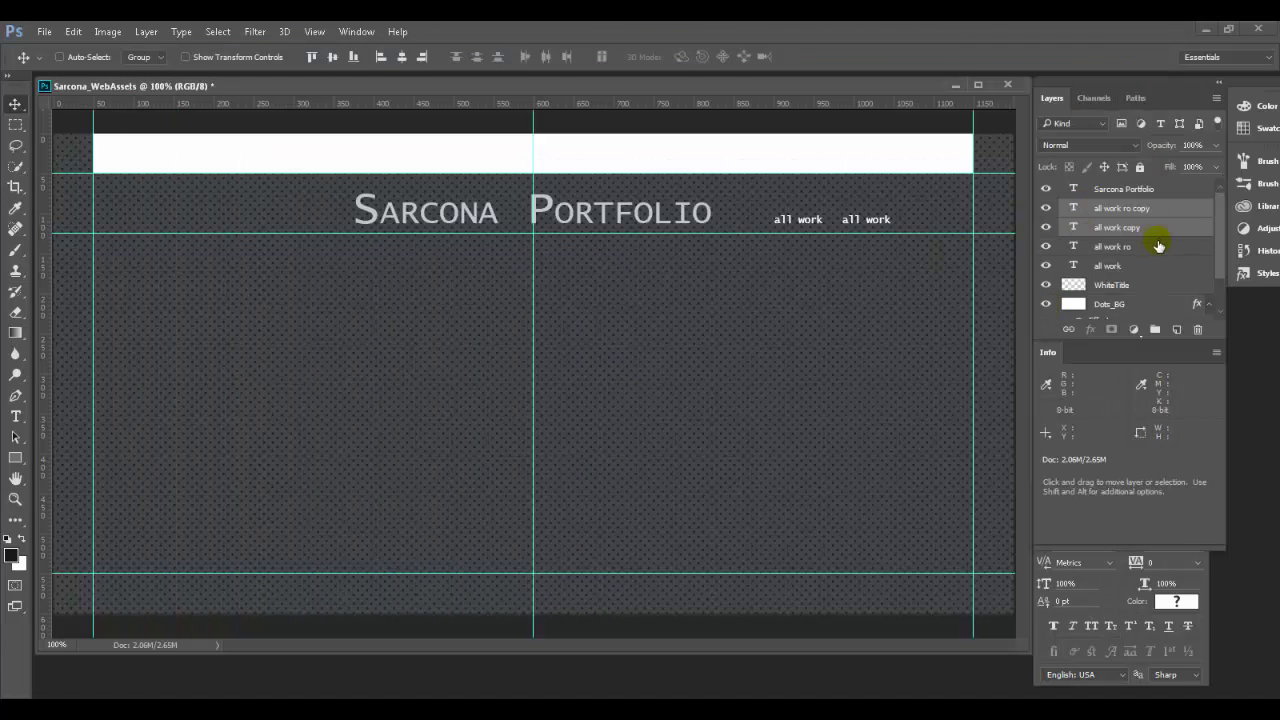
pyautogui.click(1150, 205)
# Retype the second label's rollover text as 'photoshop'
pyautogui.click(1127, 206)
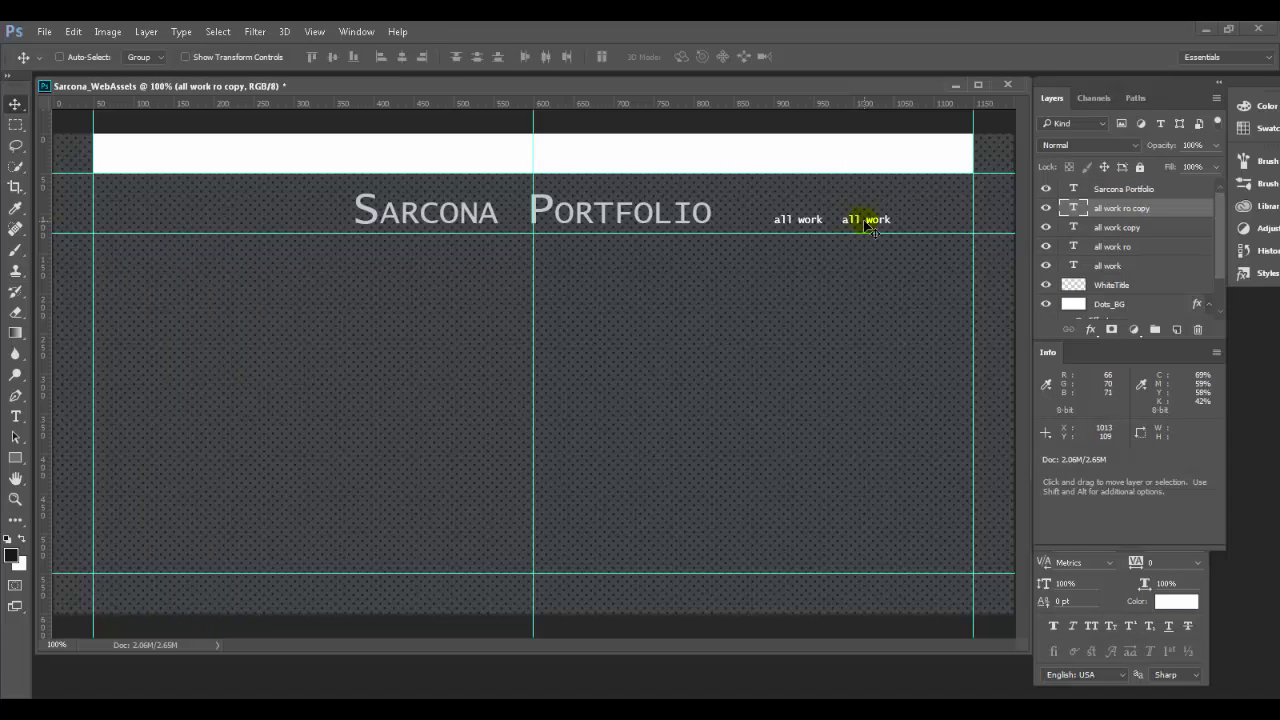
pyautogui.press('t')
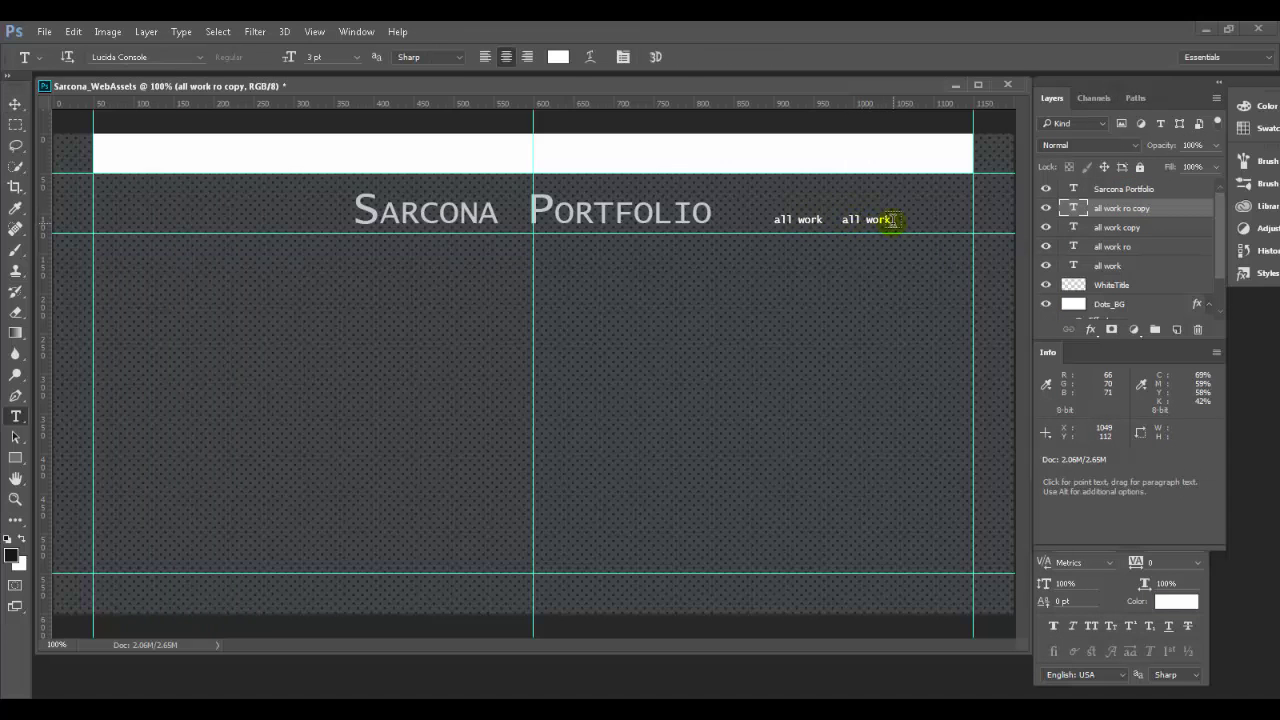
pyautogui.moveTo(888, 220); pyautogui.dragTo(831, 220)
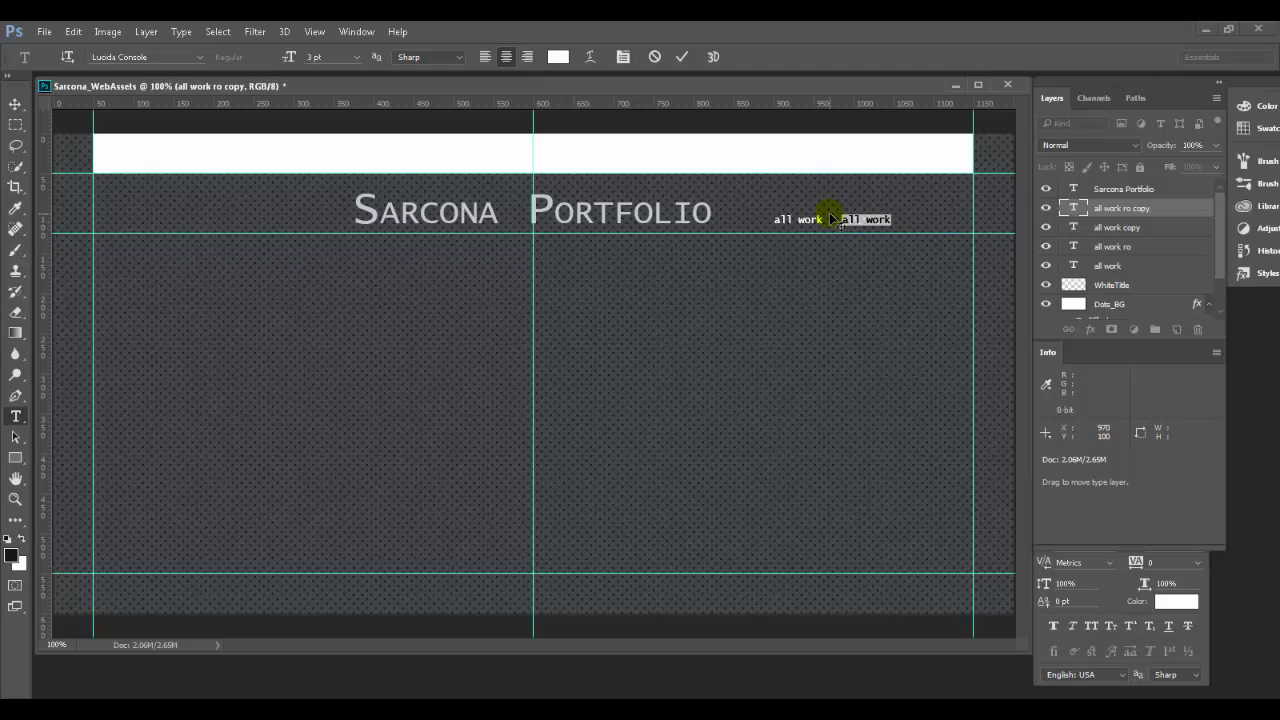
pyautogui.write('pro')
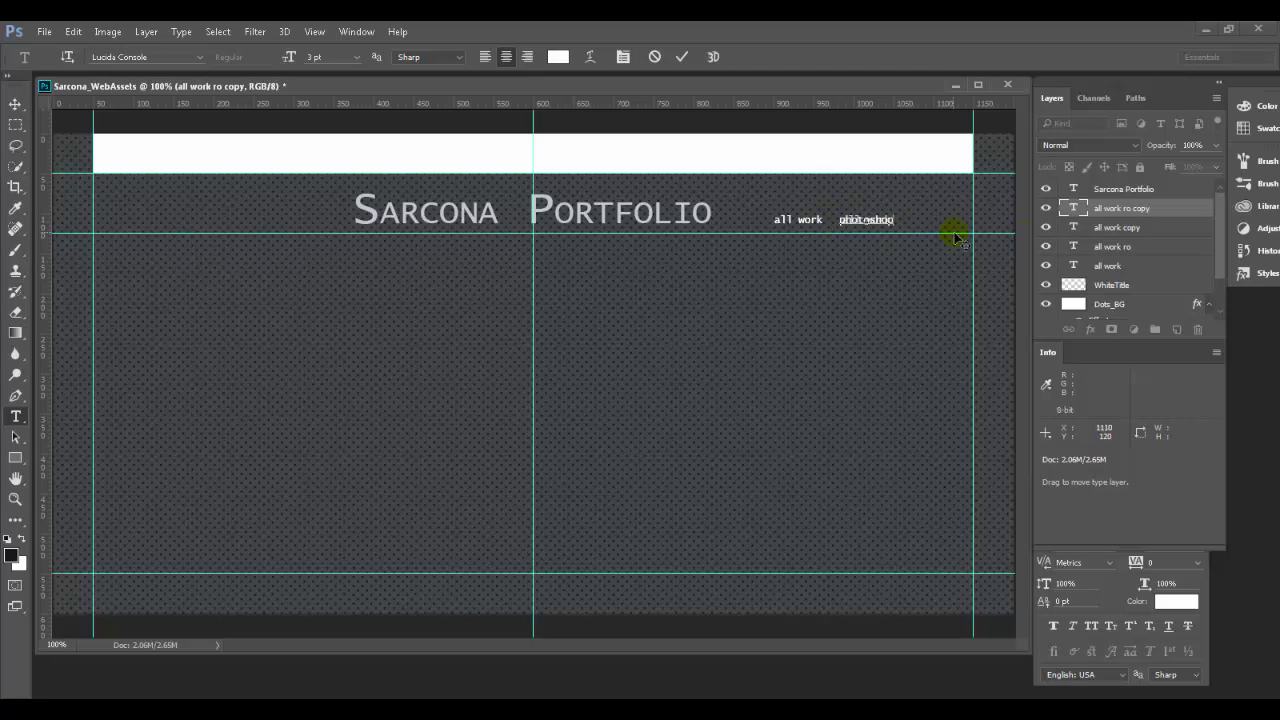
pyautogui.hotkey('ctrl', 'Return')
pyautogui.click(1100, 227)
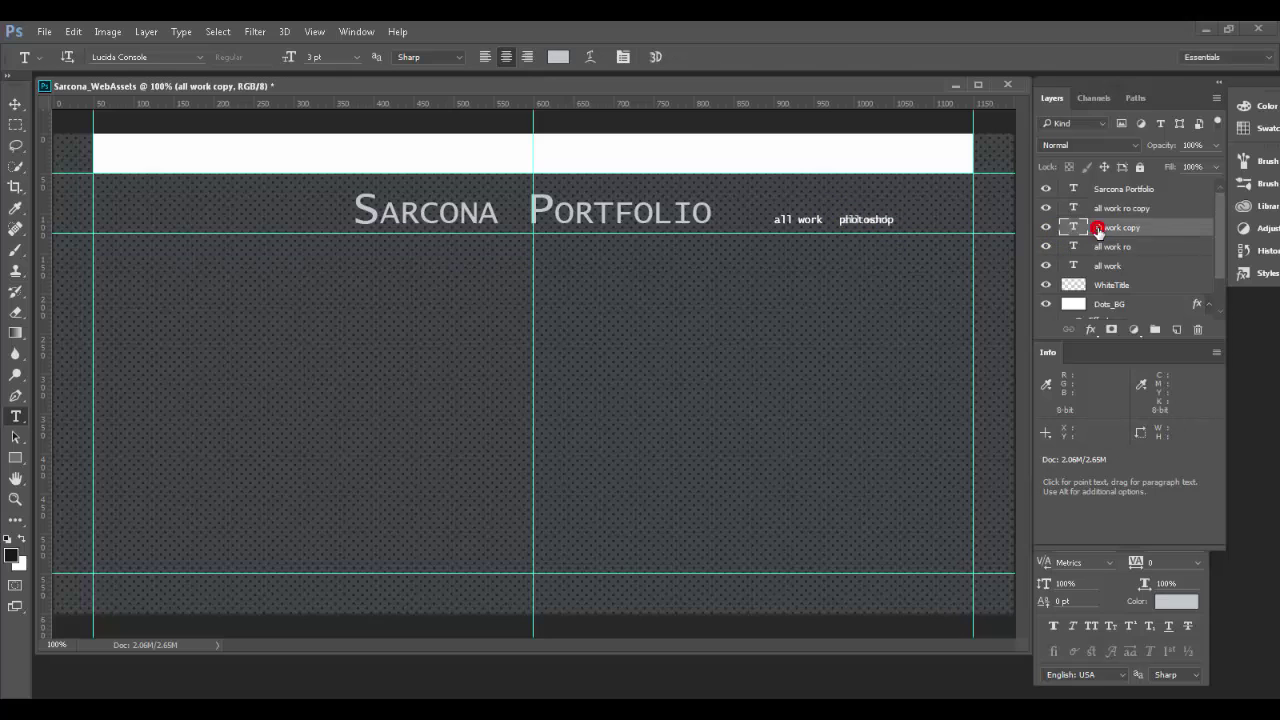
pyautogui.doubleClick(875, 222)
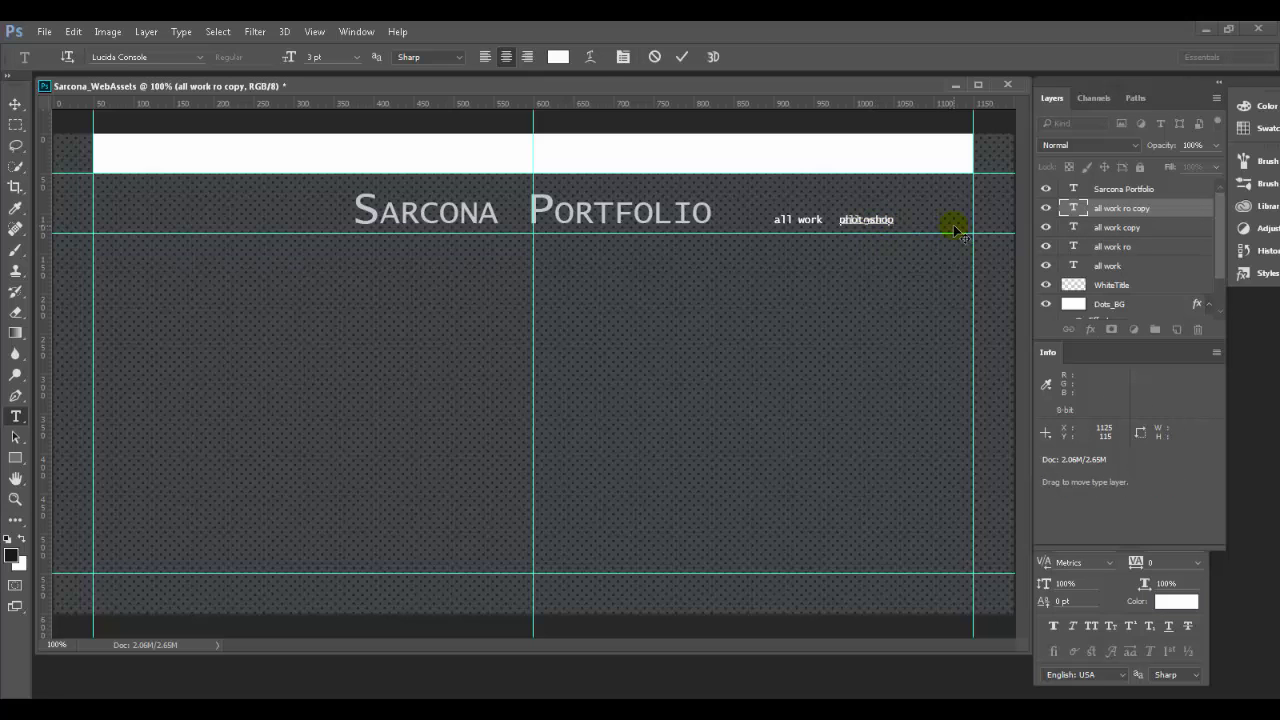
pyautogui.click(684, 57)
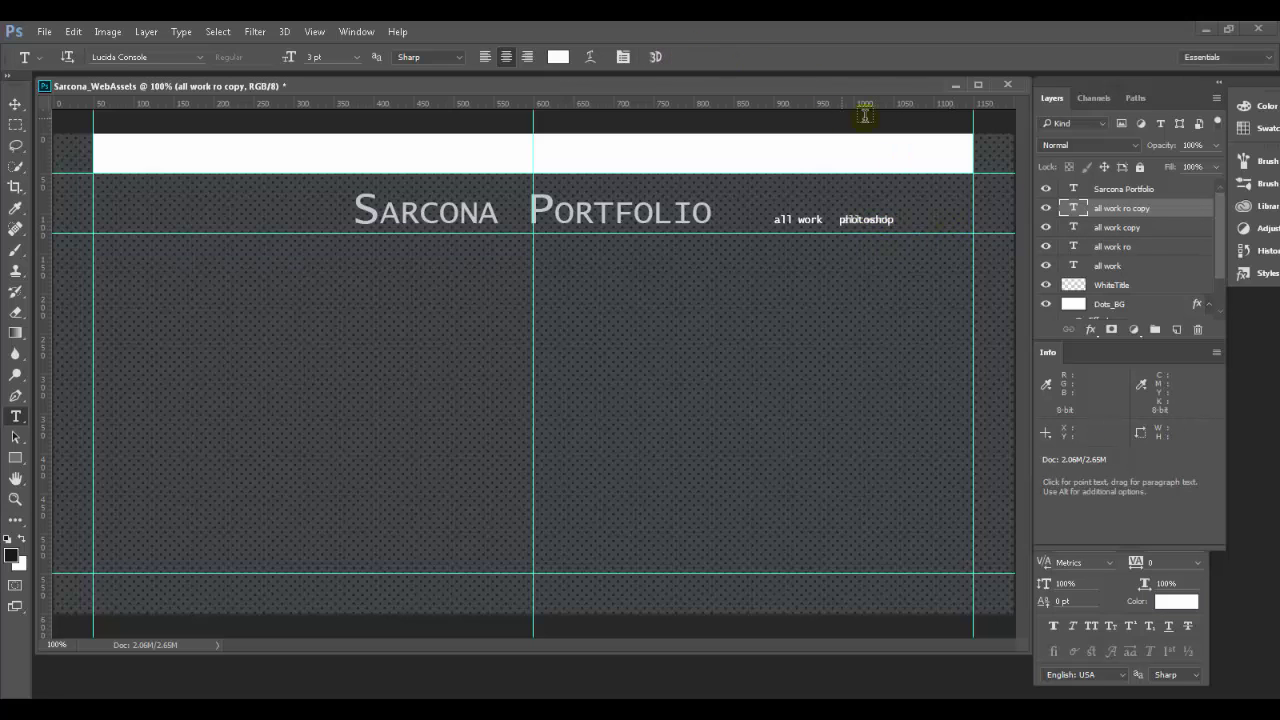
# Retype the grey 'all work copy' label as 'photoshop' too
pyautogui.click(1126, 228)
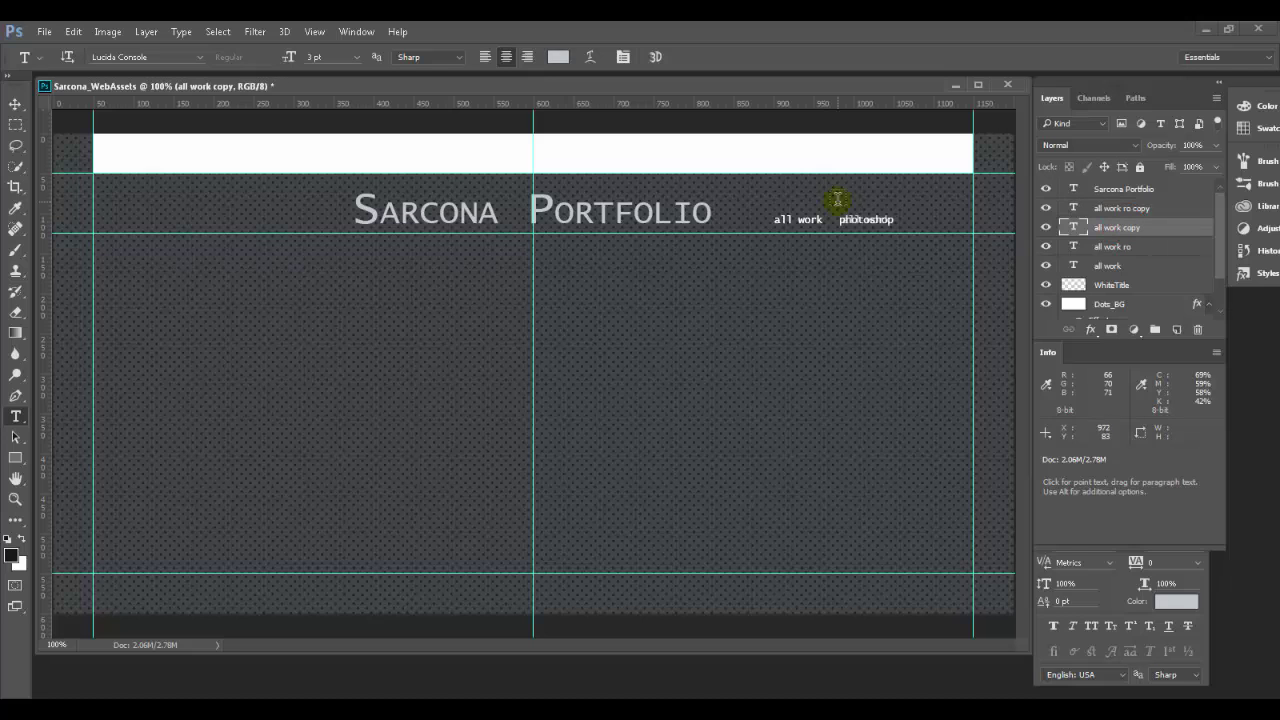
pyautogui.click(872, 227)
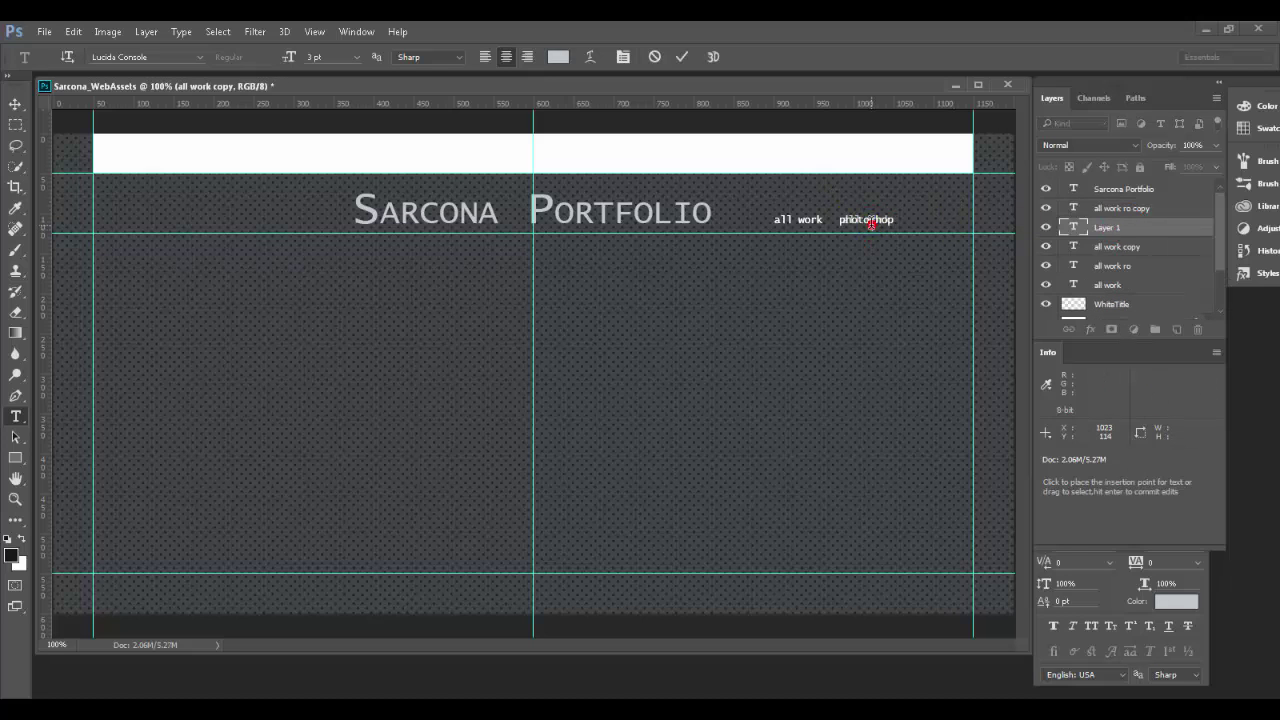
pyautogui.doubleClick(872, 222)
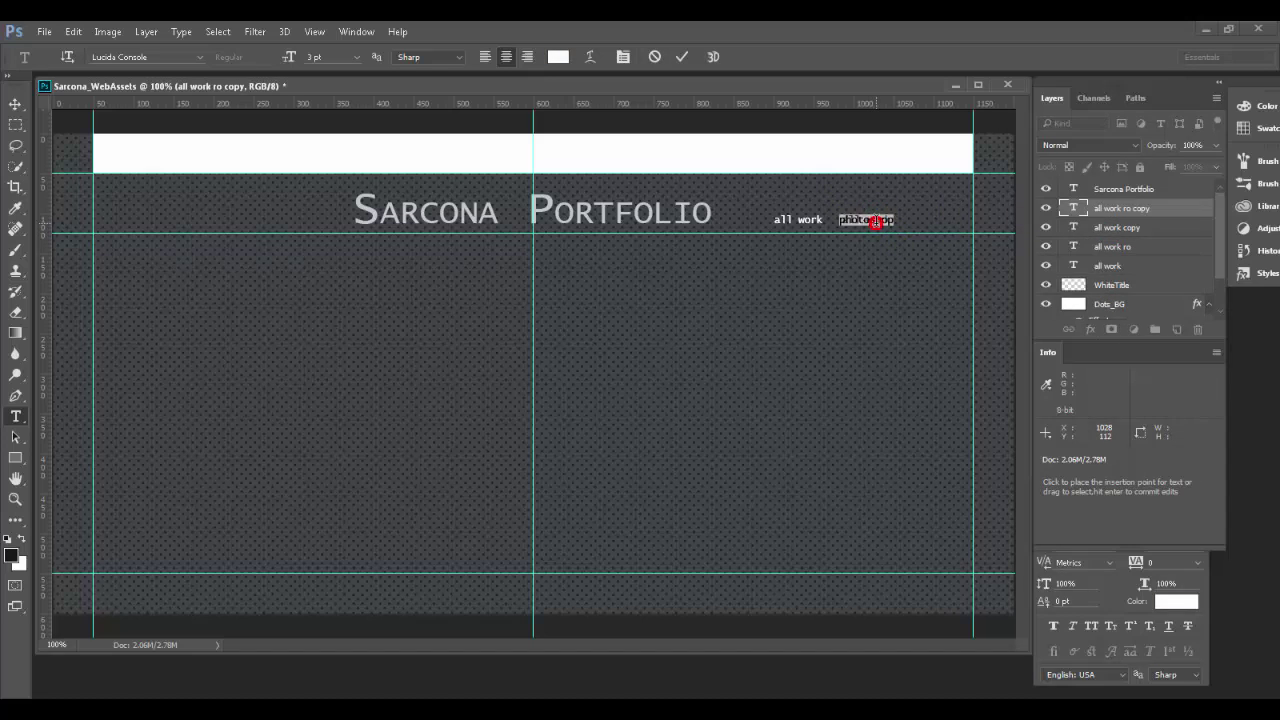
pyautogui.click(1064, 220)
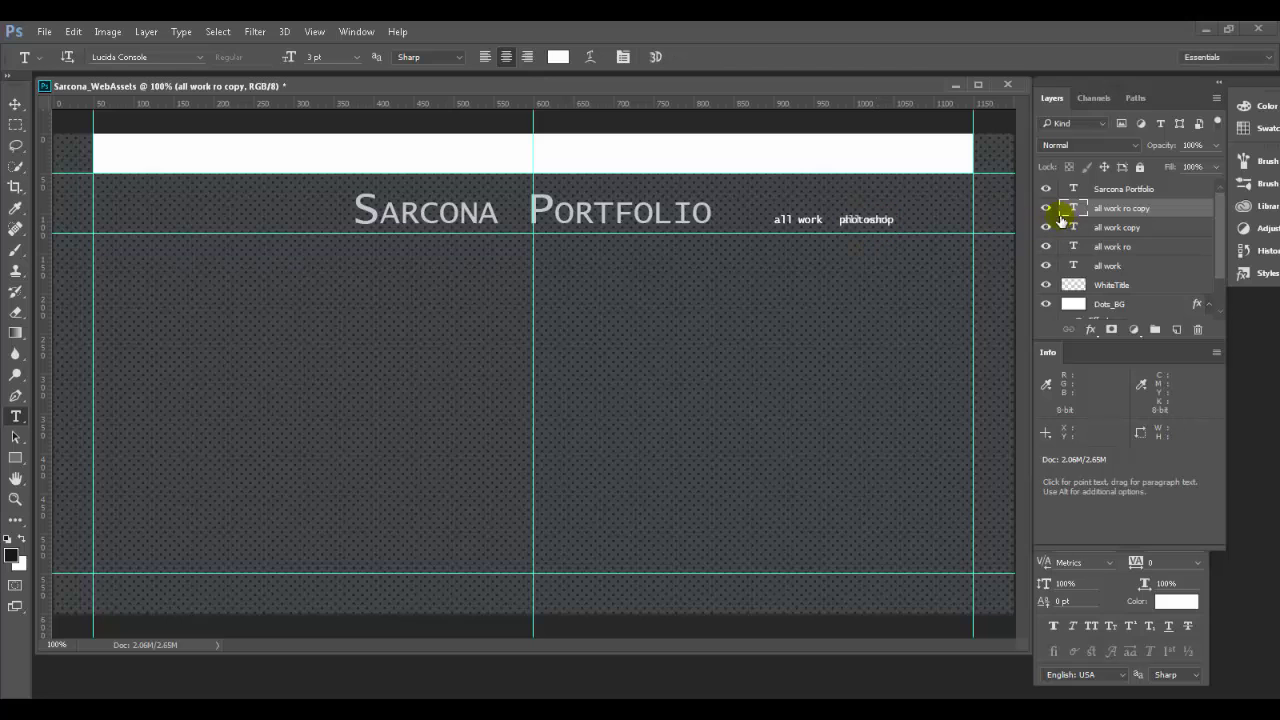
pyautogui.click(1046, 210)
pyautogui.doubleClick(876, 220)
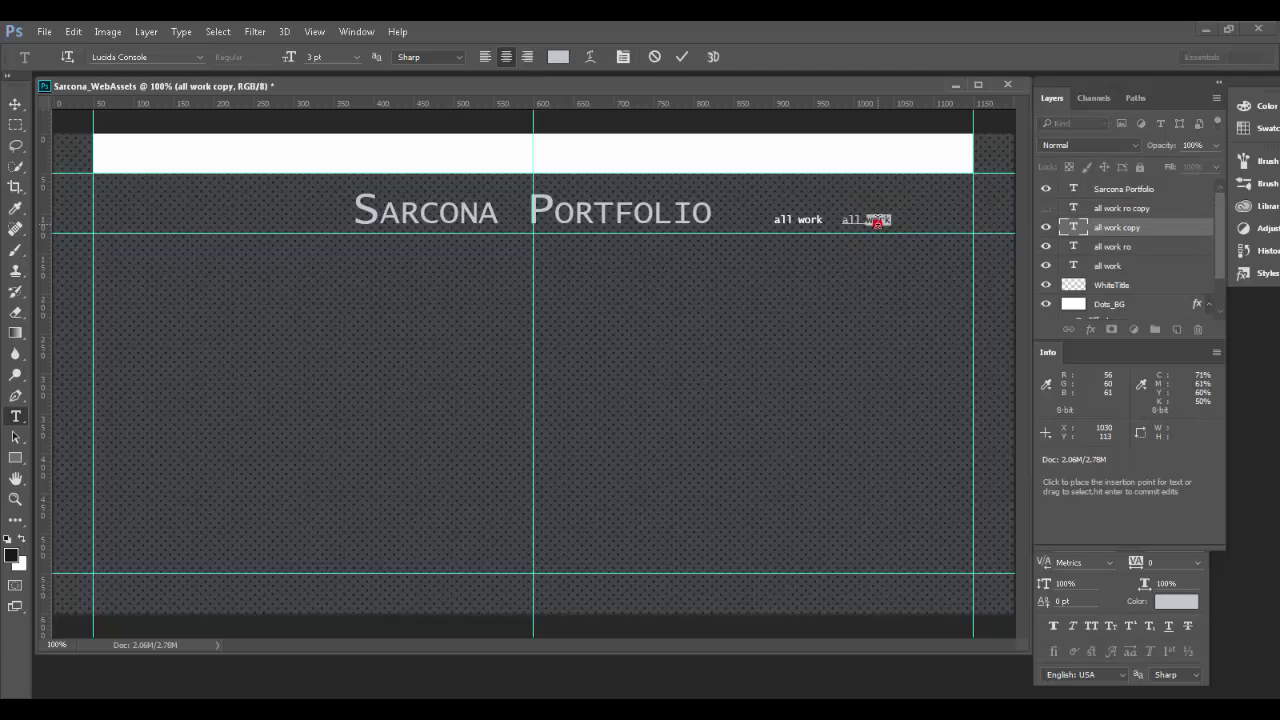
pyautogui.write('photosho')
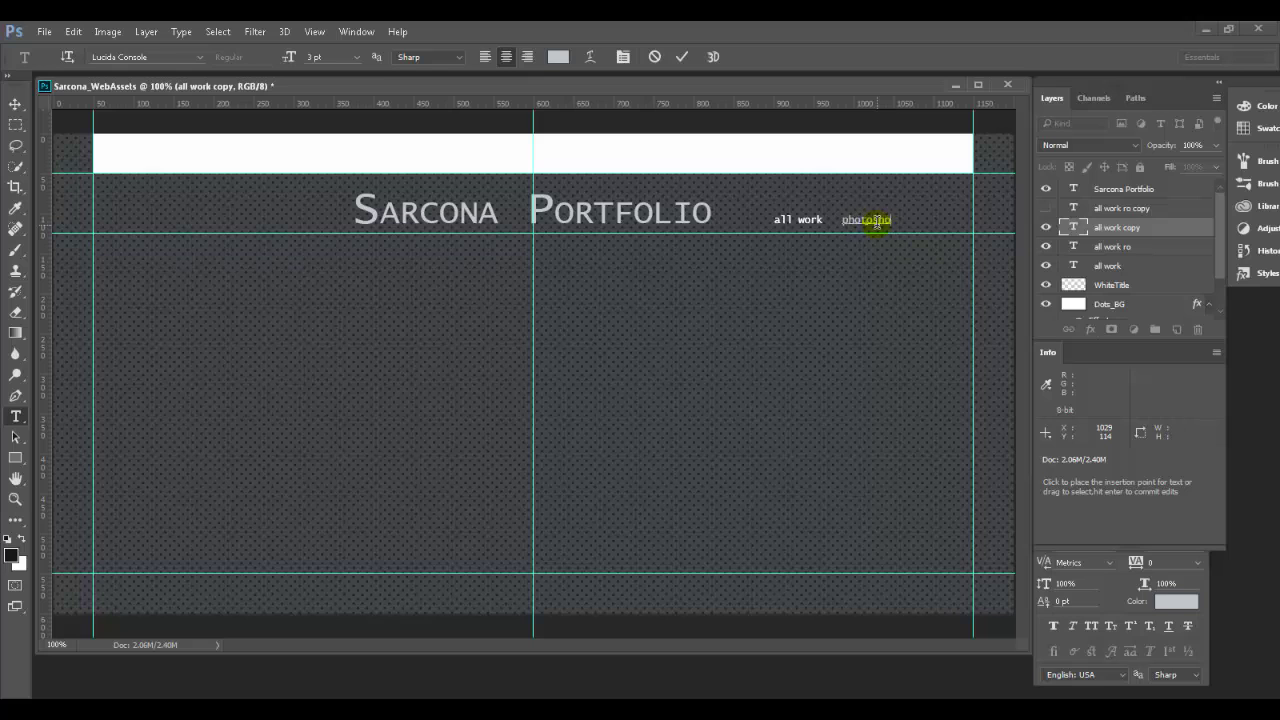
pyautogui.write('p')
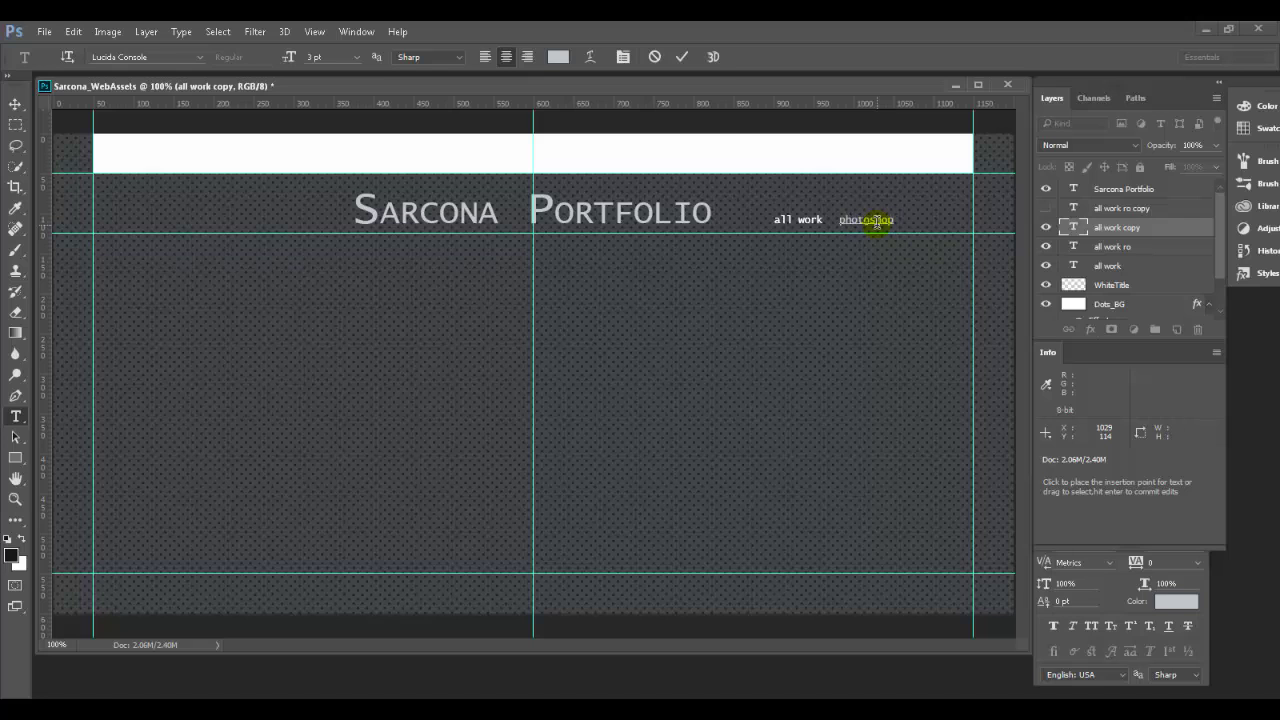
pyautogui.click(683, 56)
# Toggle the rollover layer to compare the two 'photoshop' labels
pyautogui.click(1045, 208)
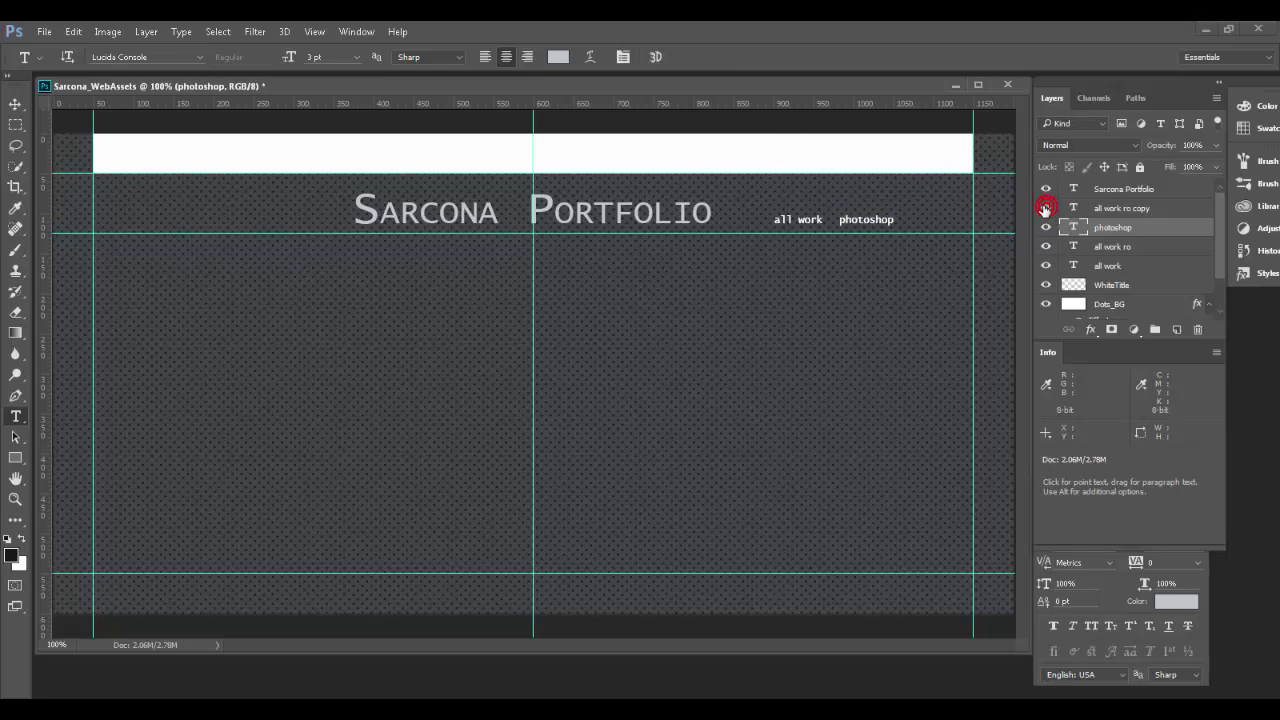
pyautogui.click(1045, 208)
pyautogui.click(1045, 208)
pyautogui.click(1045, 208)
pyautogui.click(1045, 208)
pyautogui.click(1045, 208)
pyautogui.click(1045, 208)
pyautogui.click(1045, 208)
pyautogui.click(1131, 209)
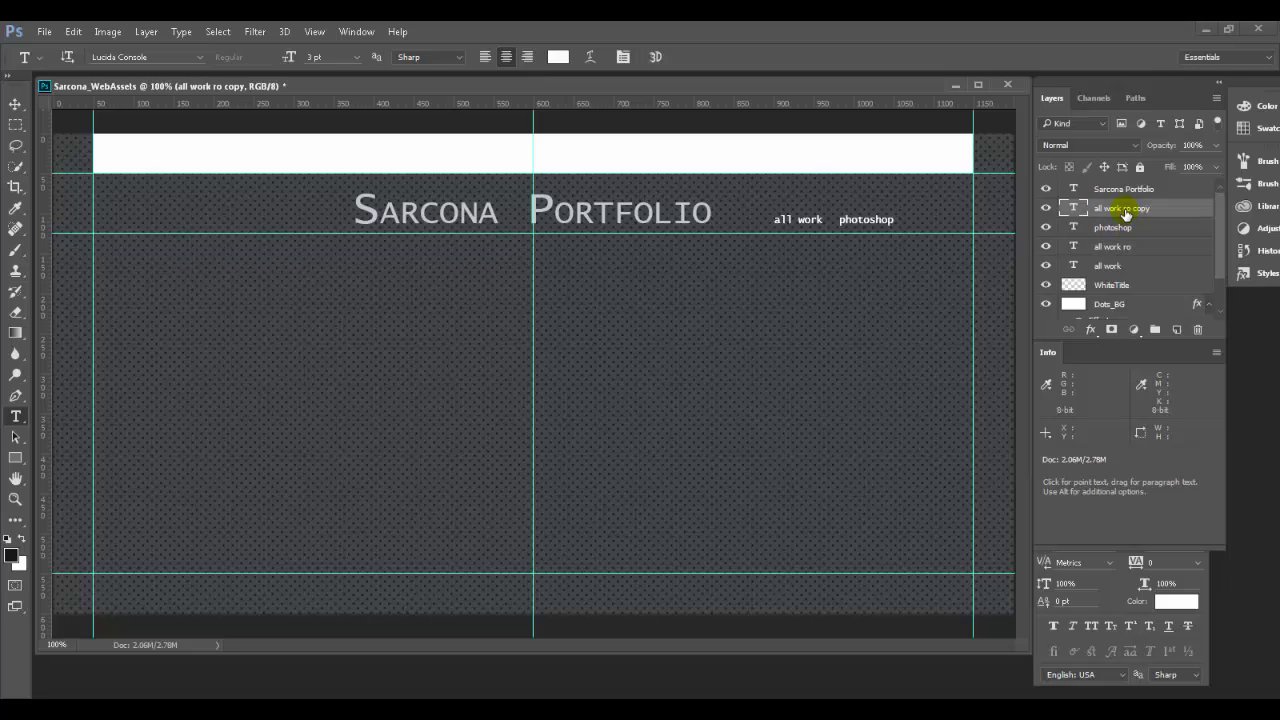
# Rename the rollover layer to 'photoshop ro'
pyautogui.doubleClick(1125, 209)
pyautogui.write('photoshop ro')
pyautogui.press('Return')
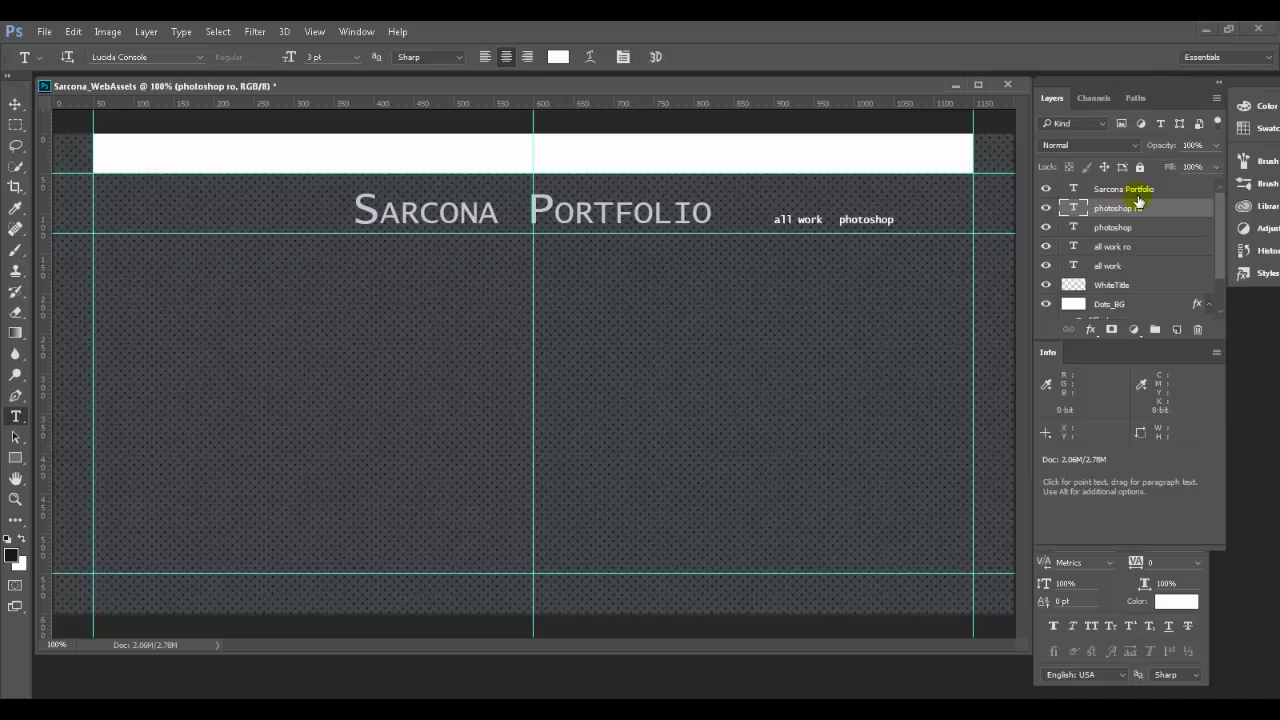
# Duplicate both 'photoshop' layers with Duplicate Layers
pyautogui.keyDown('shift'); pyautogui.click(1112, 229); pyautogui.keyUp('shift')
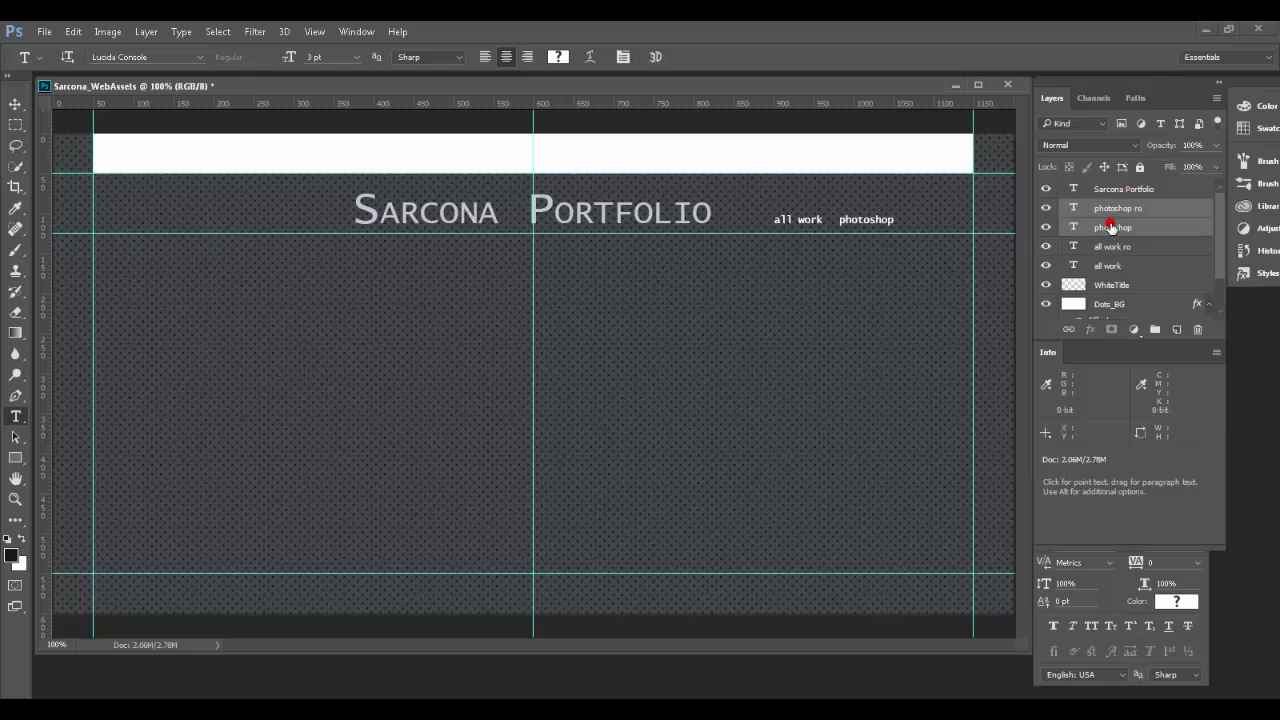
pyautogui.click(1216, 100)
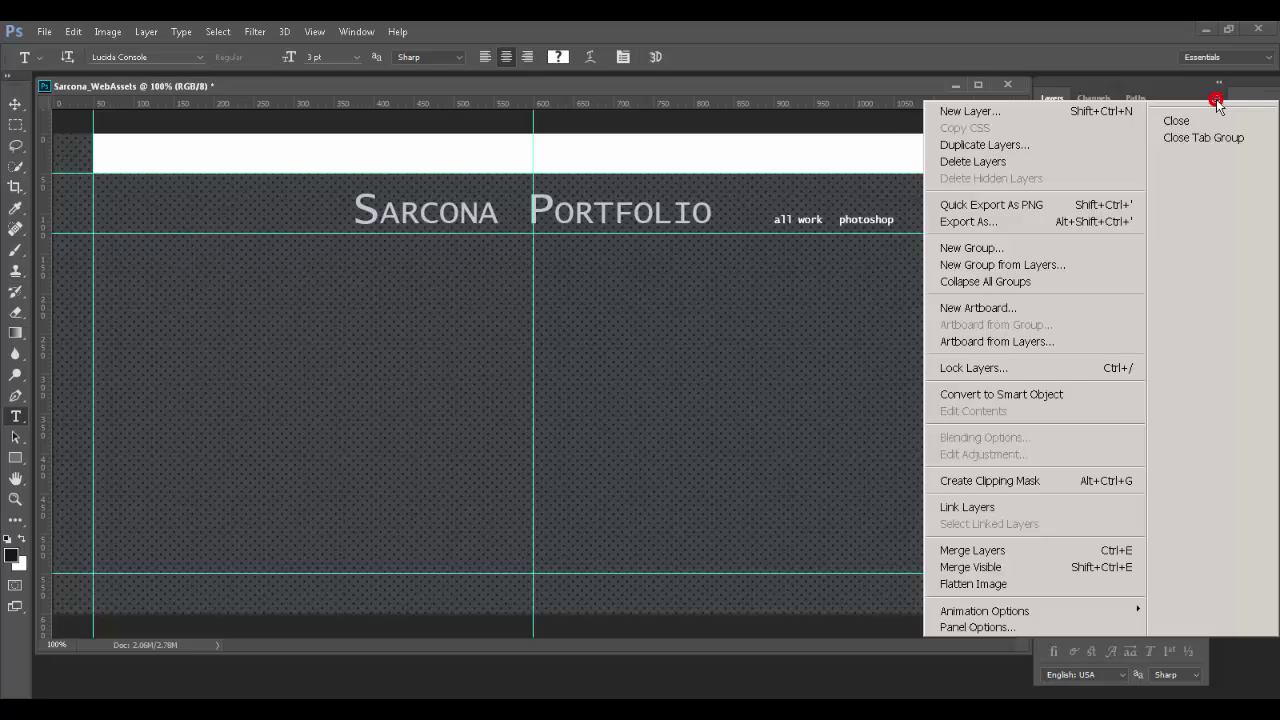
pyautogui.click(1104, 145)
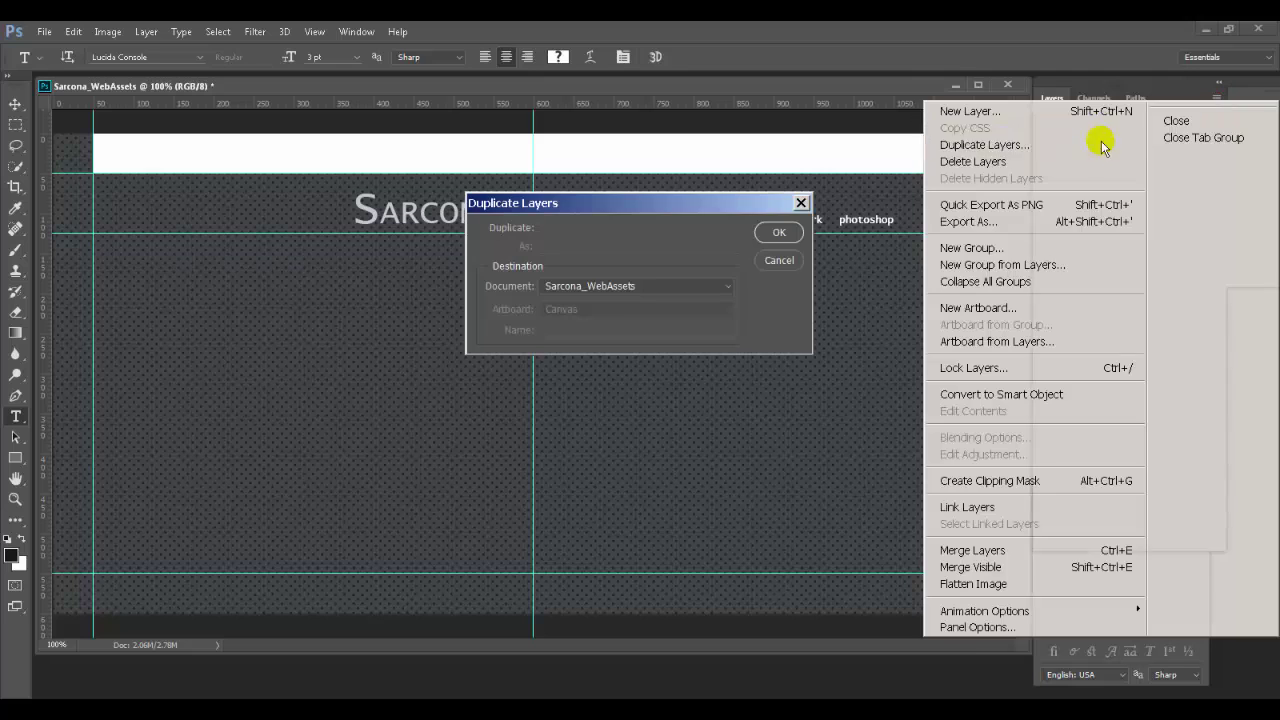
pyautogui.click(780, 233)
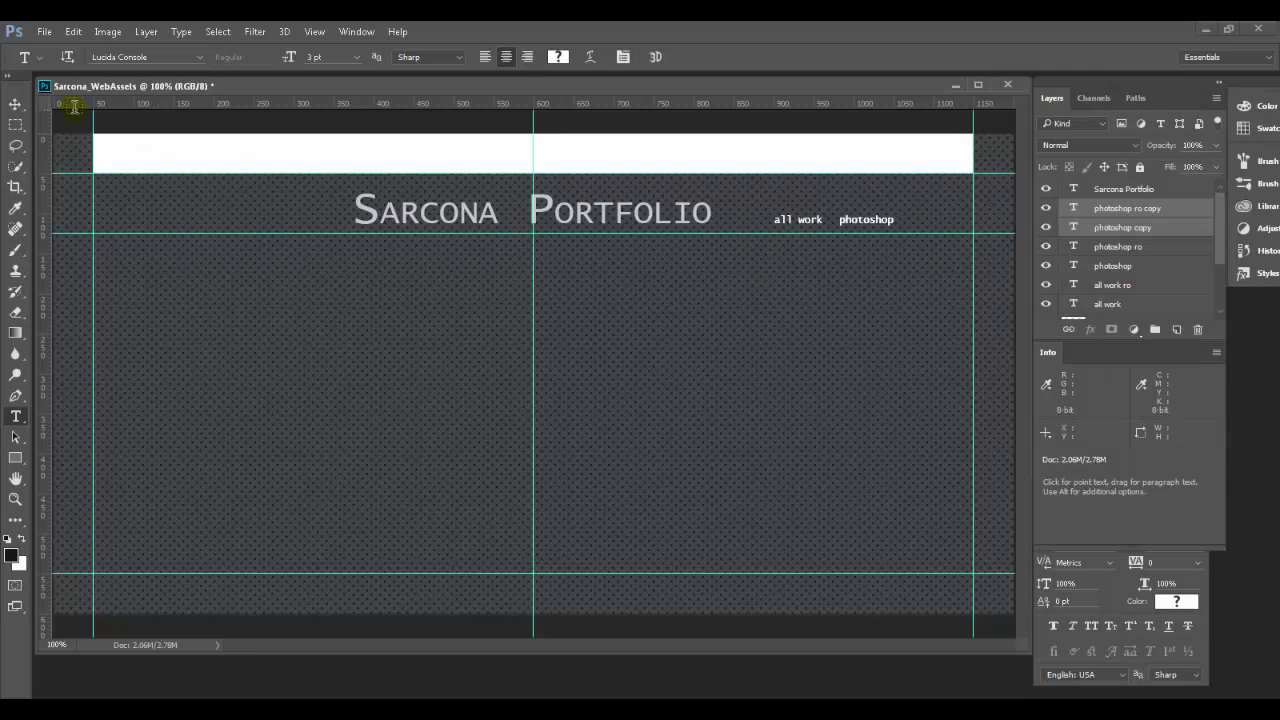
pyautogui.click(15, 106)
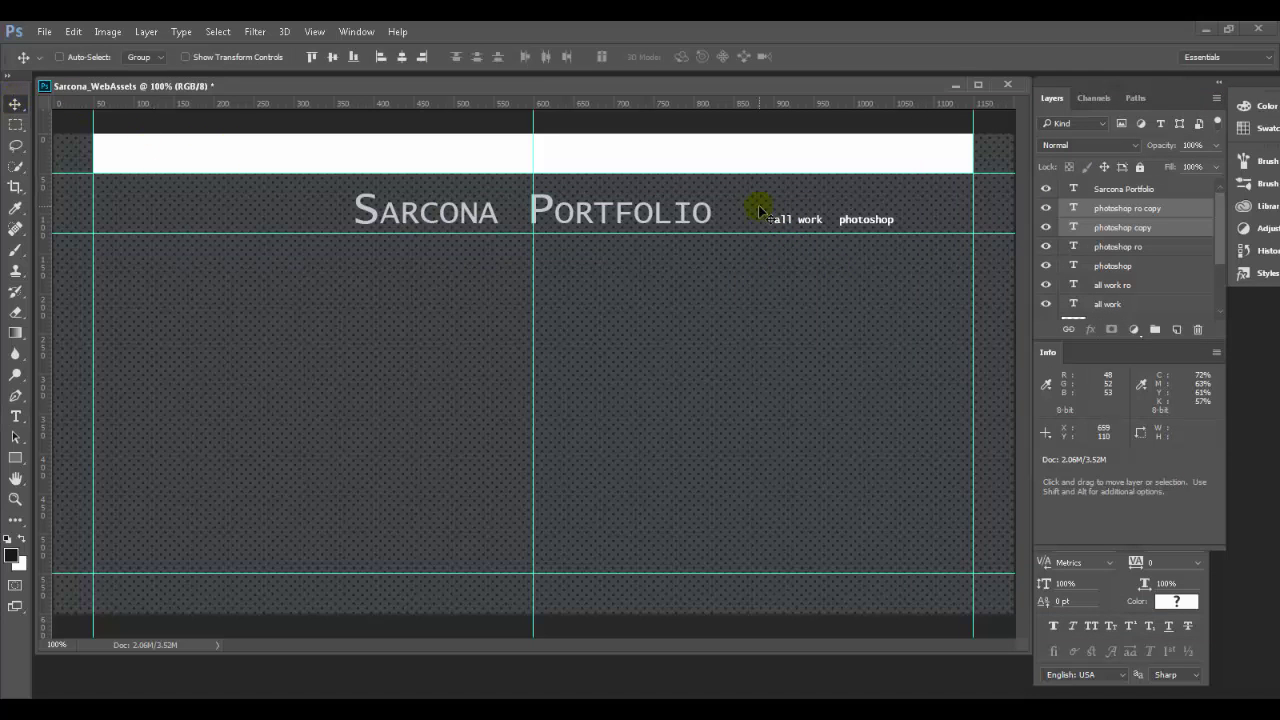
# Shift-drag the duplicated 'photoshop' layers 90 px right as the third nav label
pyautogui.press('shift')
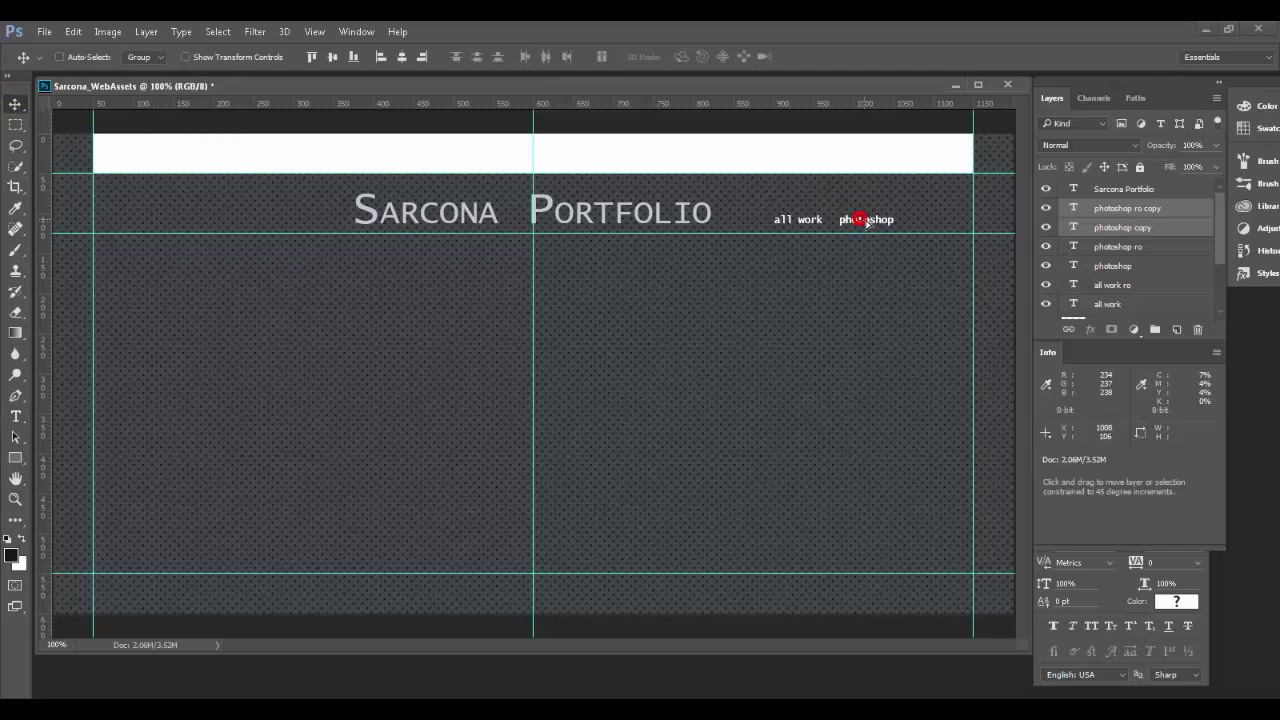
pyautogui.moveTo(866, 222); pyautogui.dragTo(933, 228)
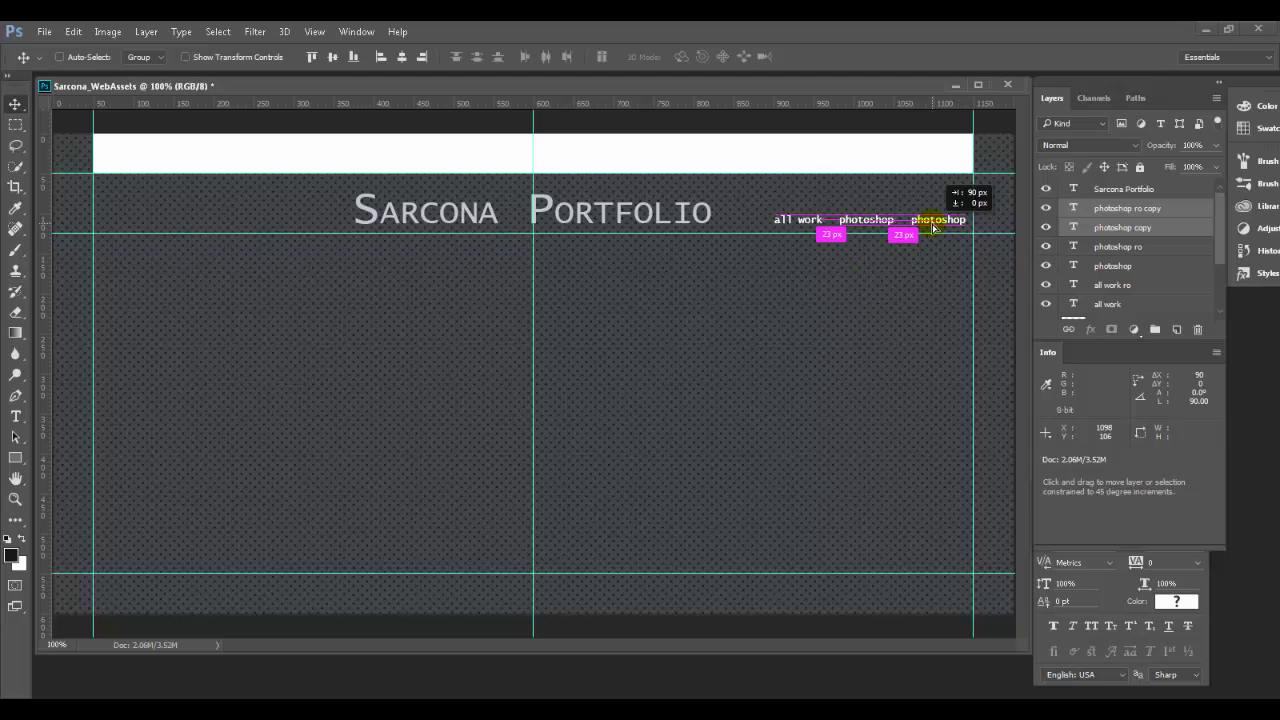
pyautogui.moveTo(933, 228); pyautogui.dragTo(933, 228)
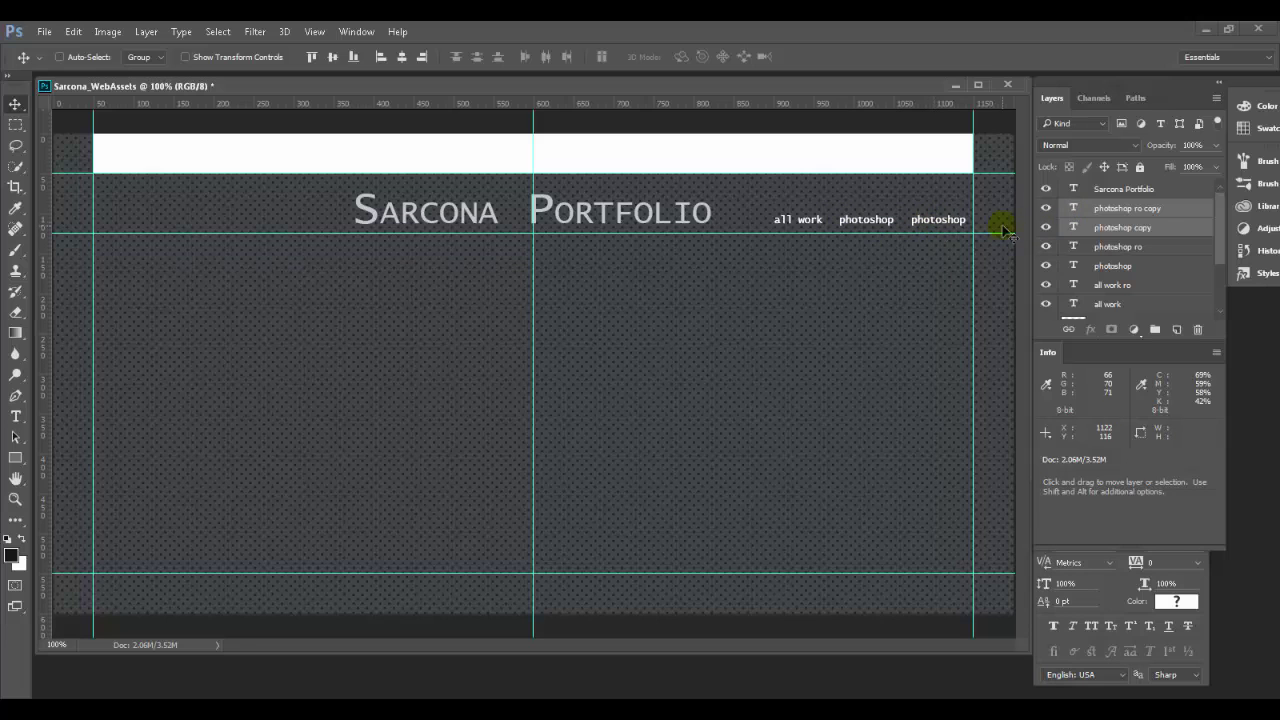
pyautogui.click(1115, 228)
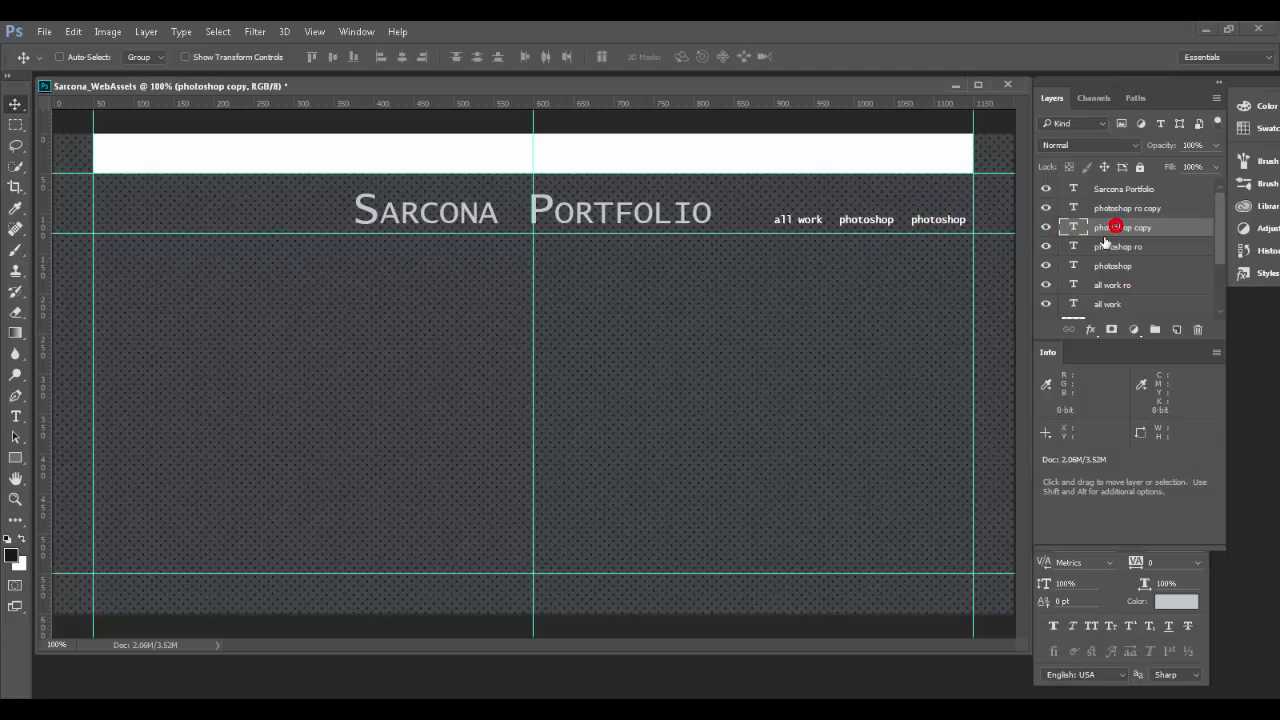
# Retype the third label's rollover text as 'illustrator' and rename its layer 'illustrator ro'
pyautogui.click(1046, 228)
pyautogui.press('t')
pyautogui.doubleClick(942, 222)
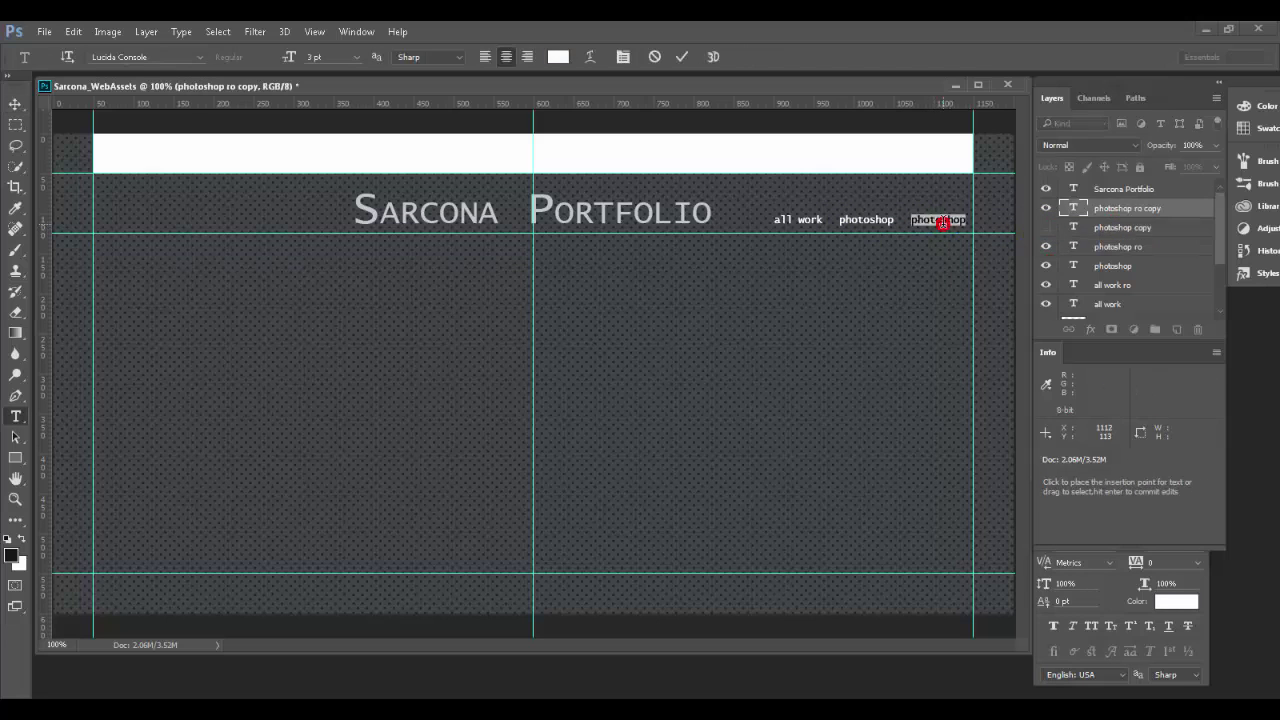
pyautogui.write('illustrator')
pyautogui.click(682, 57)
pyautogui.doubleClick(1108, 208)
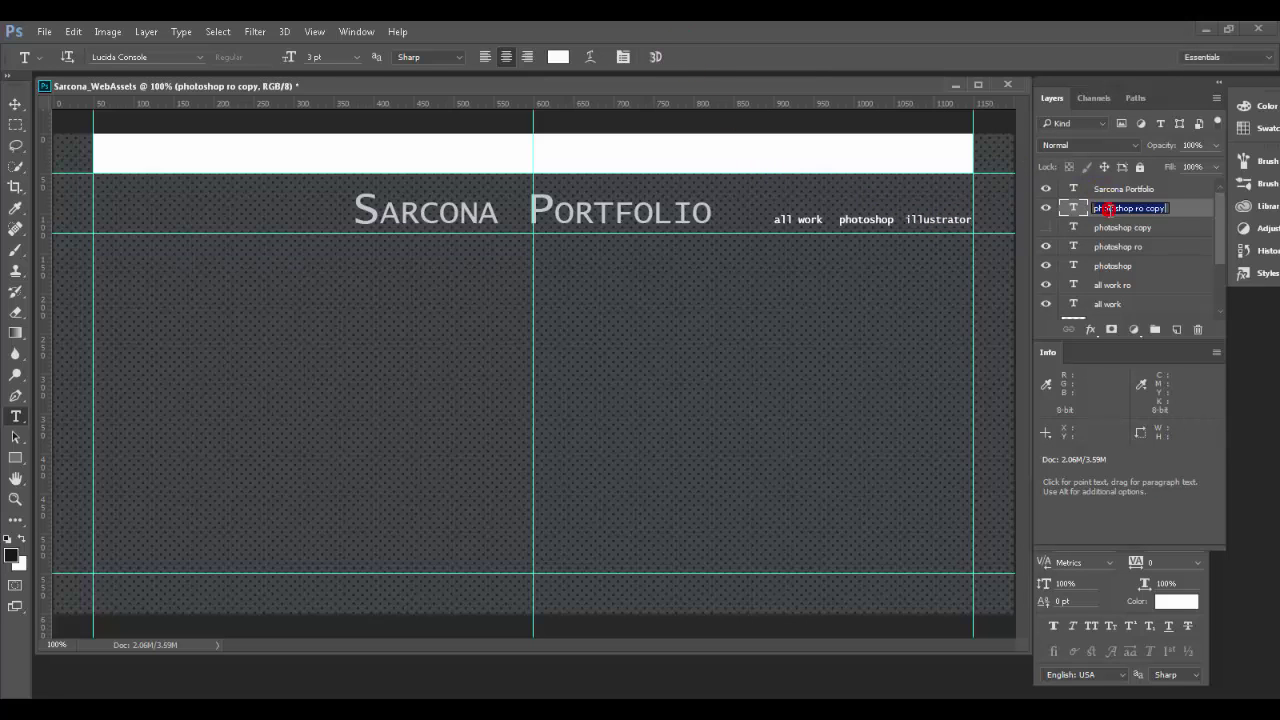
pyautogui.write('illustrator ro')
pyautogui.press('Return')
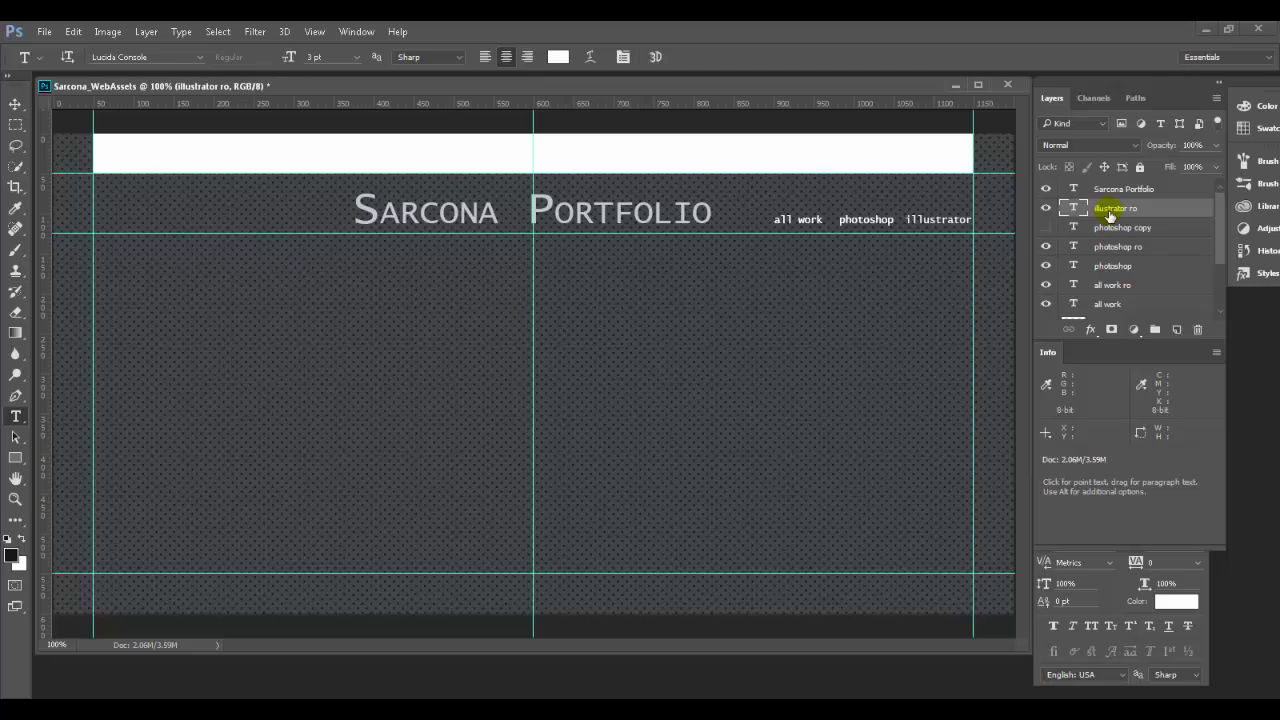
# Retype the grey third label as 'illustrator' as well
pyautogui.click(1045, 208)
pyautogui.click(1045, 227)
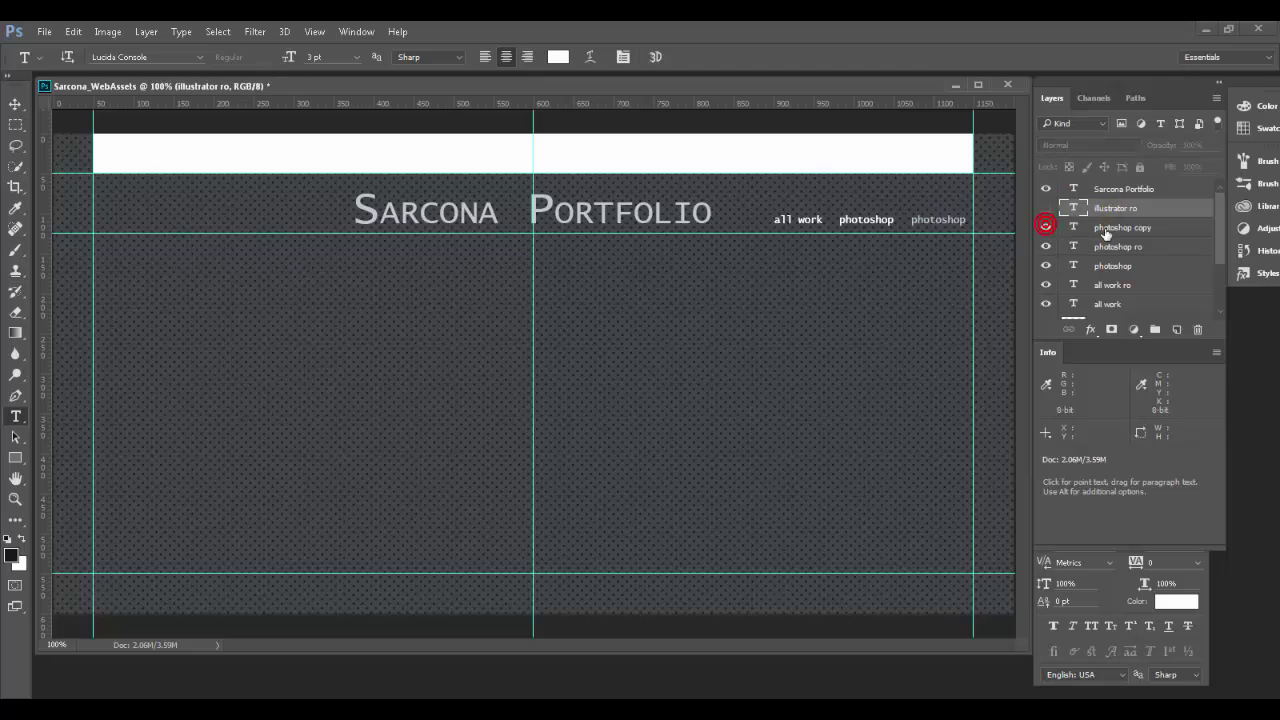
pyautogui.doubleClick(950, 220)
pyautogui.write('il')
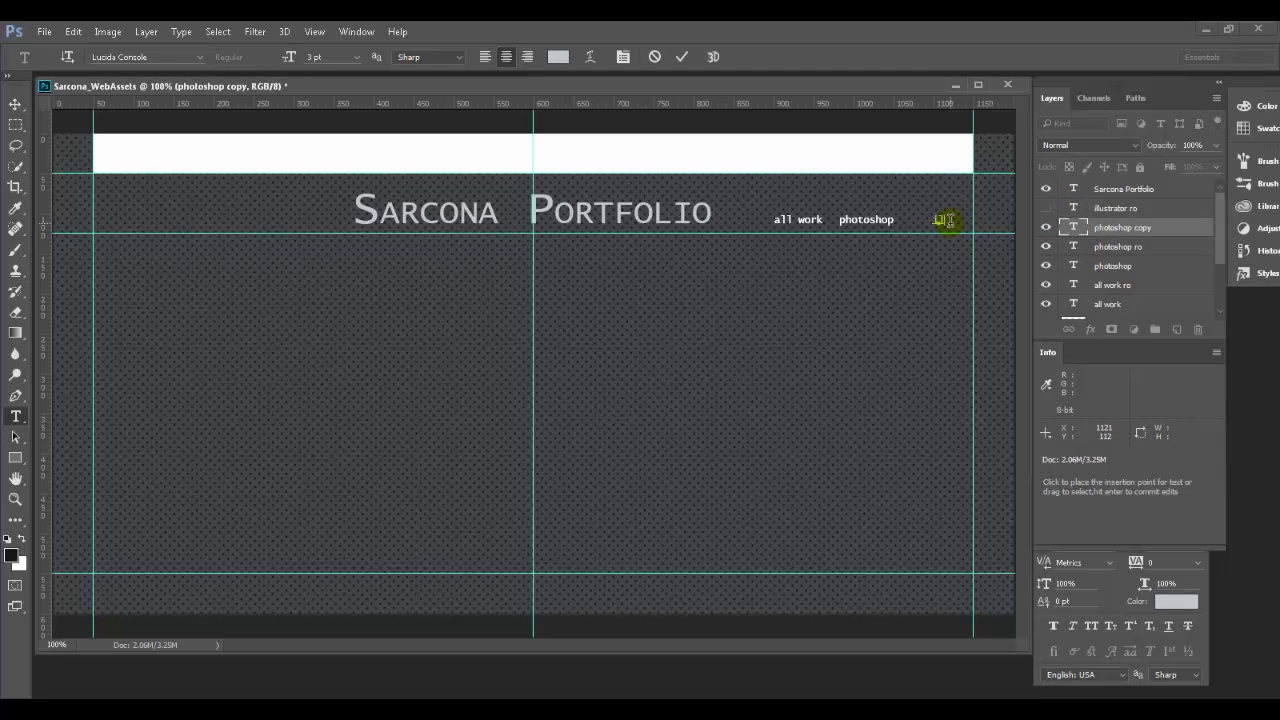
pyautogui.write('lustrator')
pyautogui.click(681, 56)
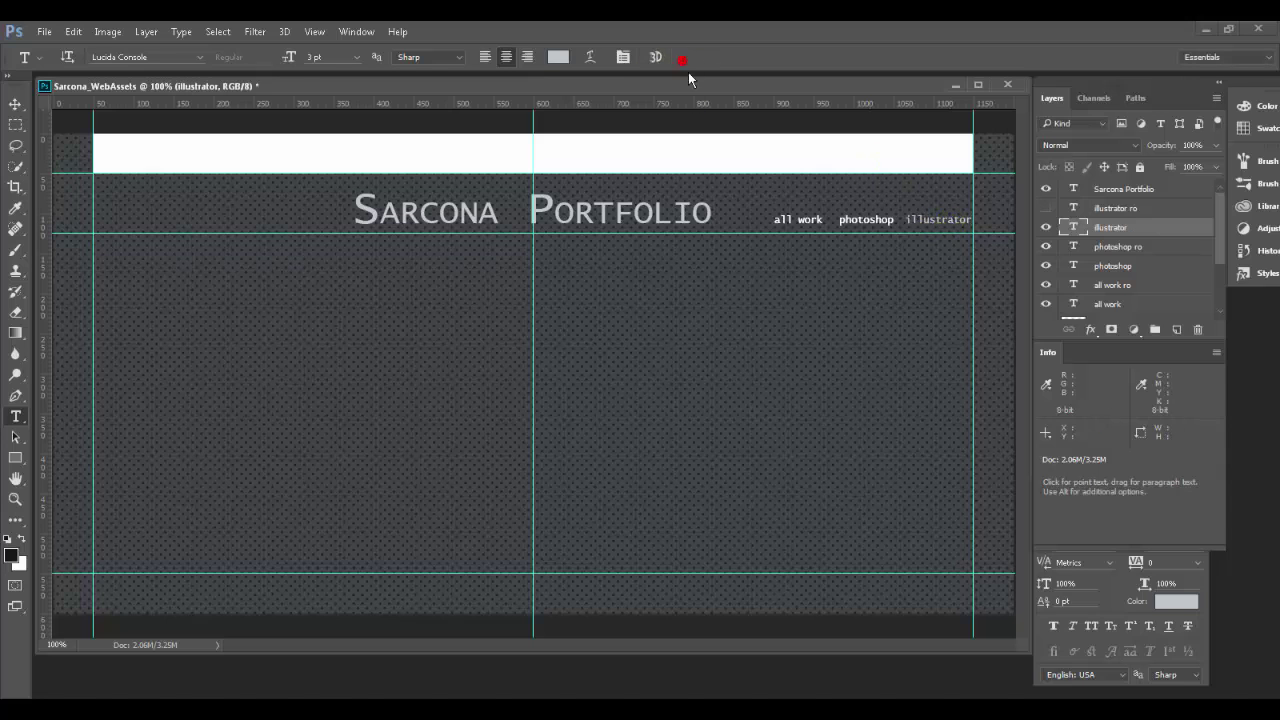
# Check the illustrator rollover's visibility and select both illustrator layers for moving
pyautogui.click(1045, 208)
pyautogui.click(1044, 208)
pyautogui.click(1043, 208)
pyautogui.keyDown('shift'); pyautogui.click(1110, 208); pyautogui.keyUp('shift')
pyautogui.press('v')
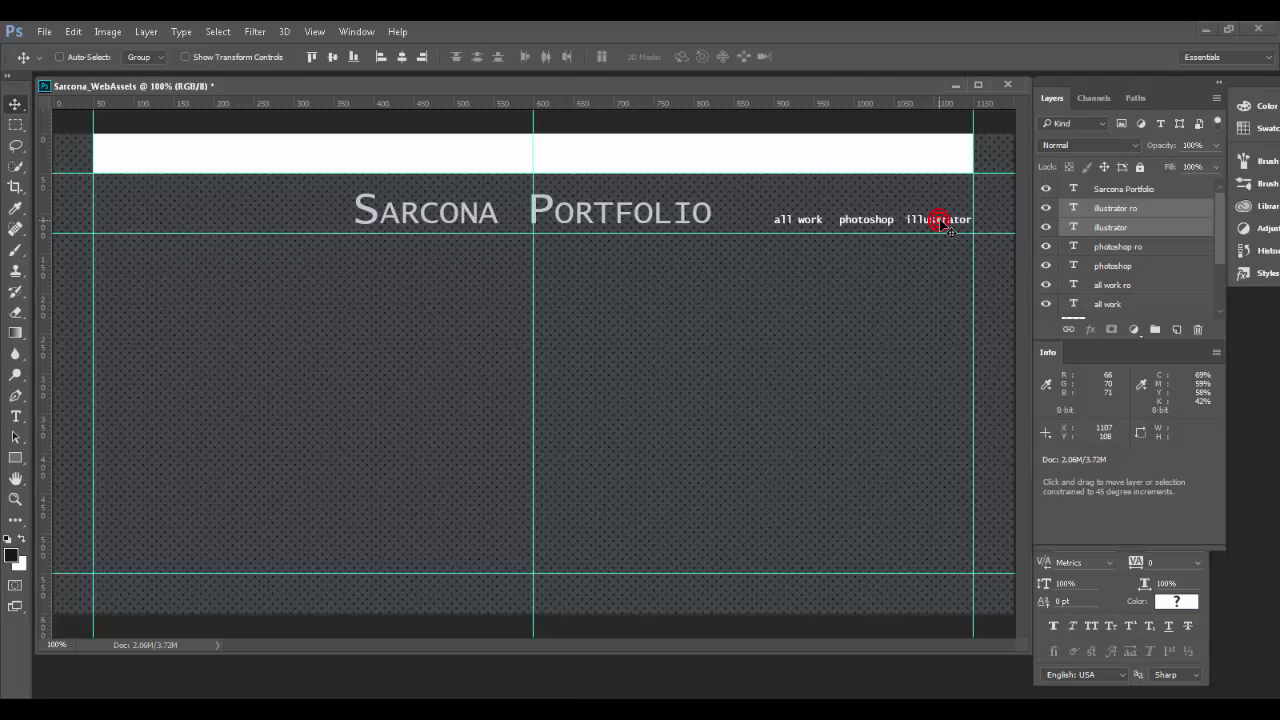
# Move the illustrator label about 10 px right, then zoom in on the nav labels
pyautogui.moveTo(940, 222); pyautogui.dragTo(950, 226)
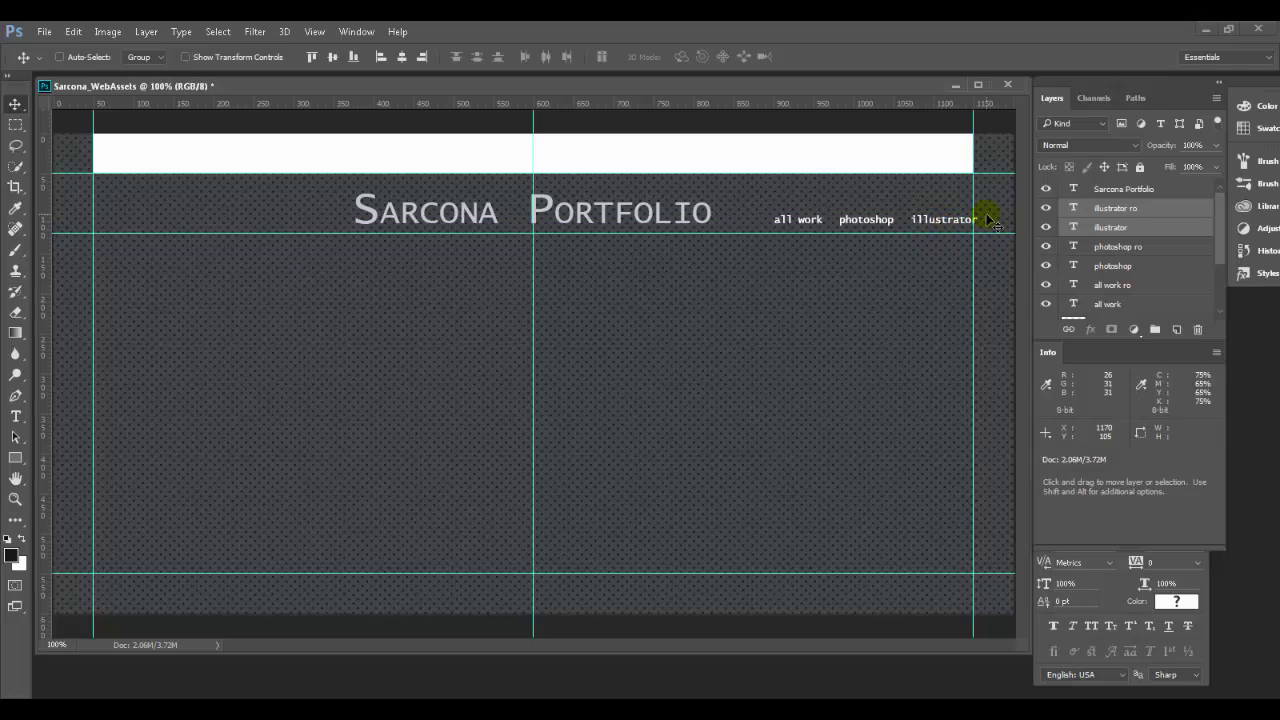
pyautogui.click(1138, 207)
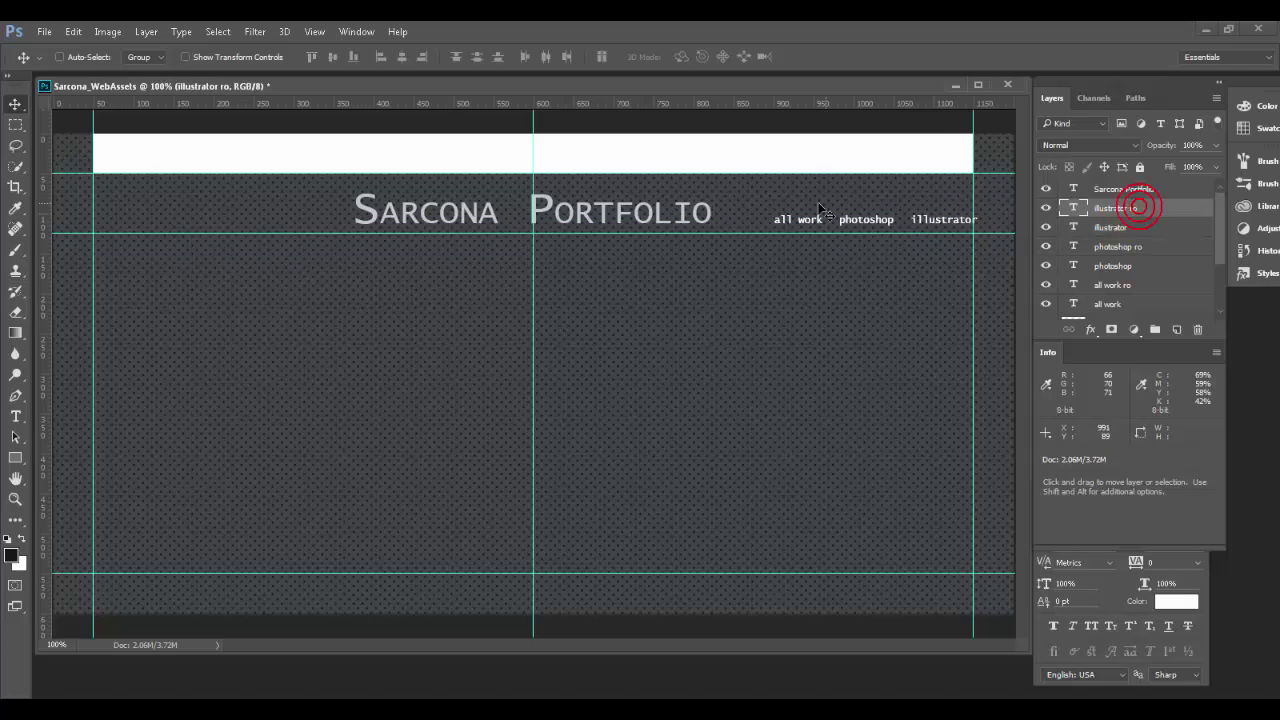
pyautogui.moveTo(817, 206); pyautogui.dragTo(930, 245)
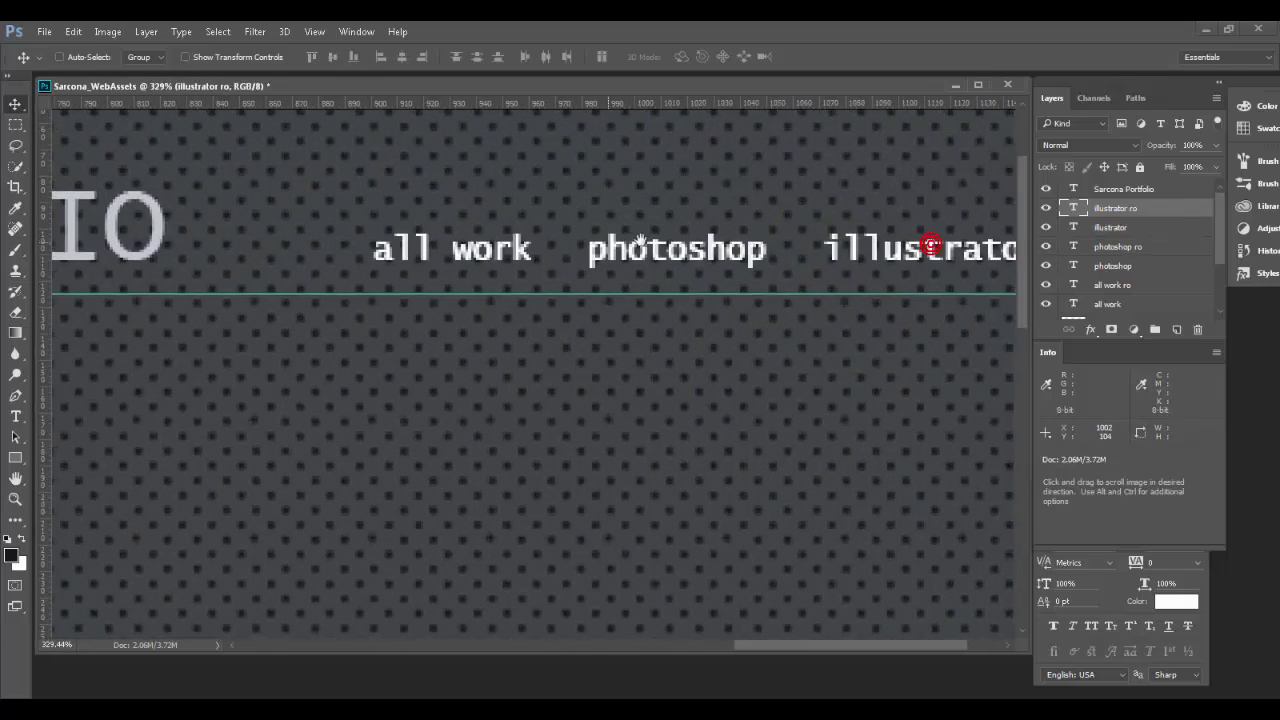
pyautogui.moveTo(640, 240); pyautogui.dragTo(543, 257)
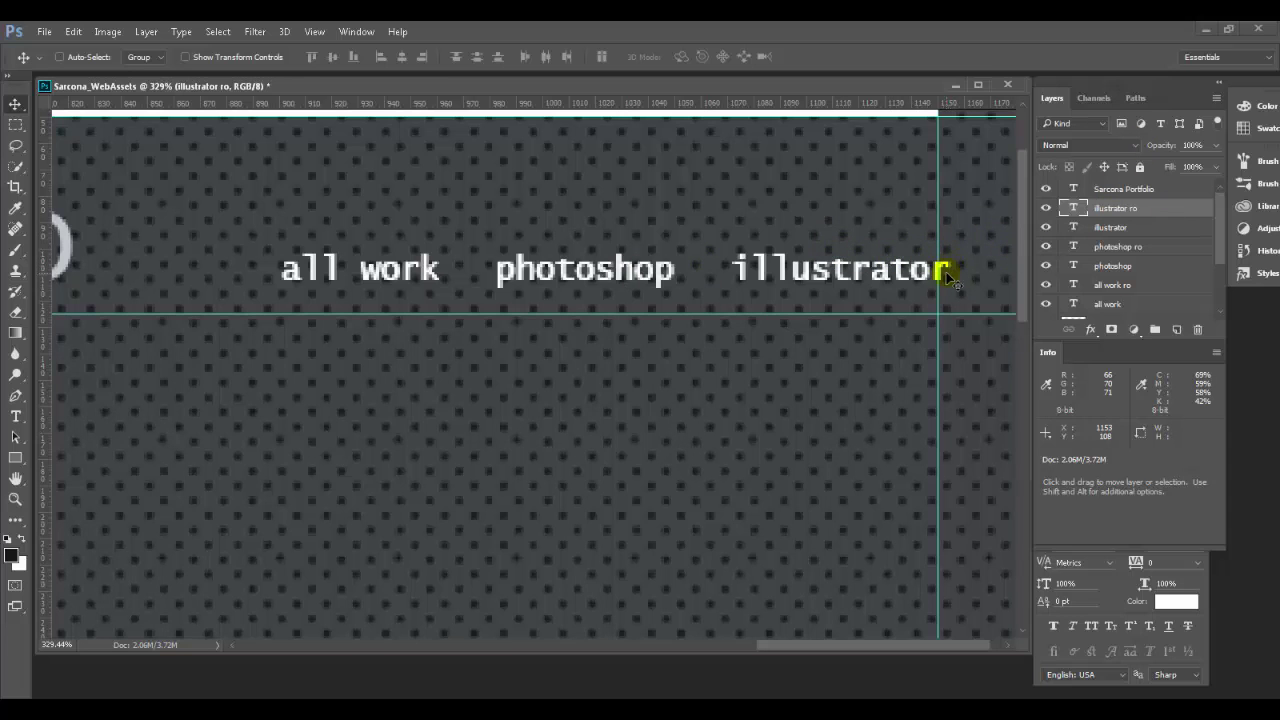
pyautogui.scroll(1, 958, 198)
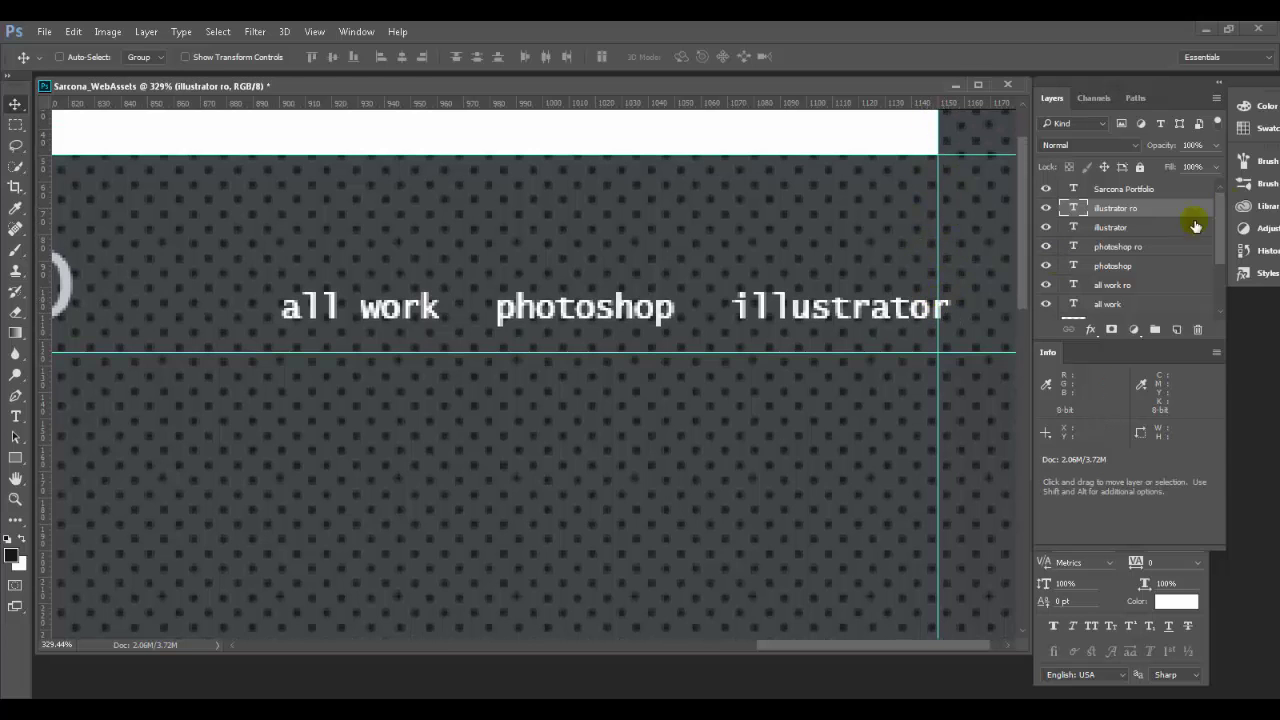
pyautogui.scroll(-1, 1190, 215)
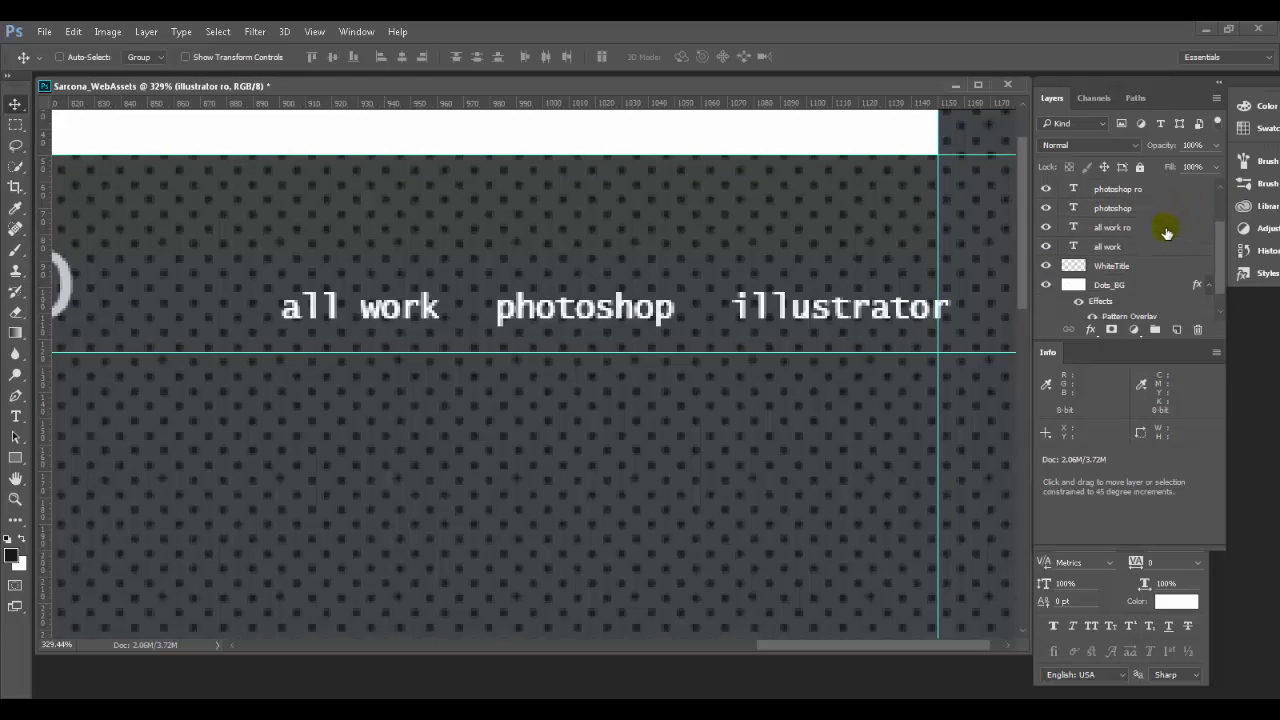
# Shift all the nav text layers about 6 px left so illustrator ends at the guide
pyautogui.keyDown('shift'); pyautogui.click(1157, 252); pyautogui.keyUp('shift')
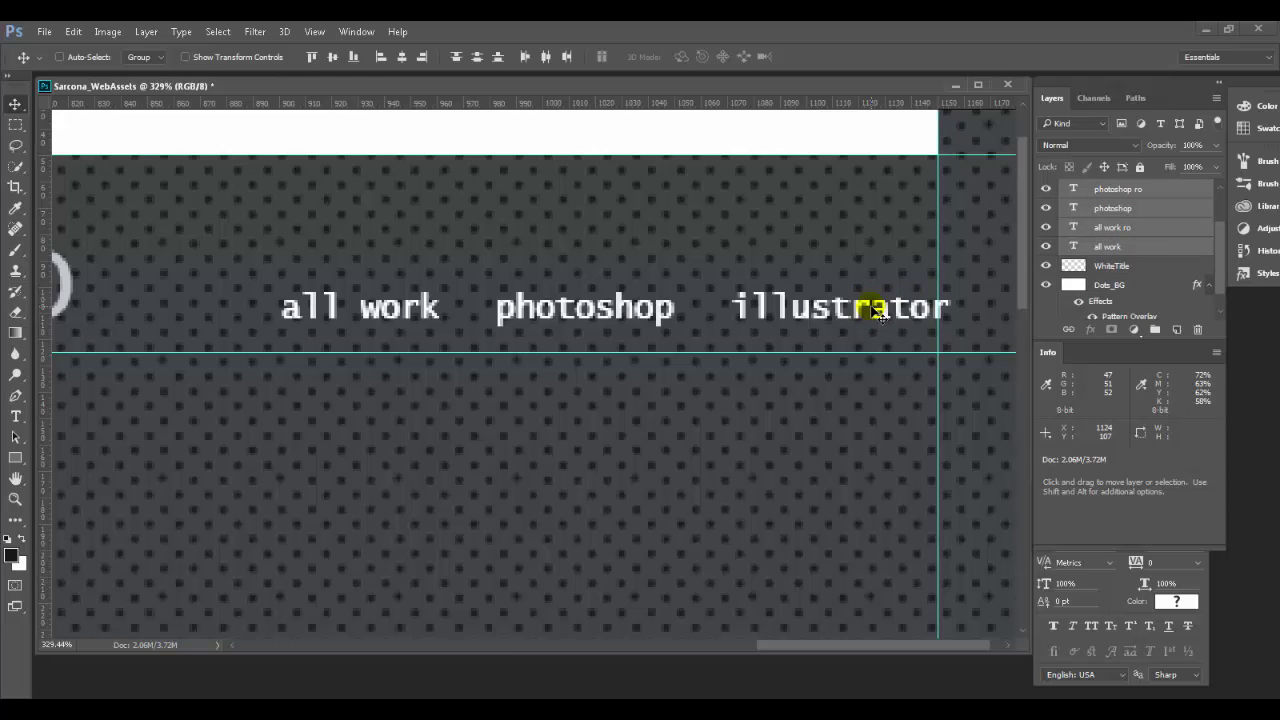
pyautogui.moveTo(880, 312); pyautogui.dragTo(714, 306)
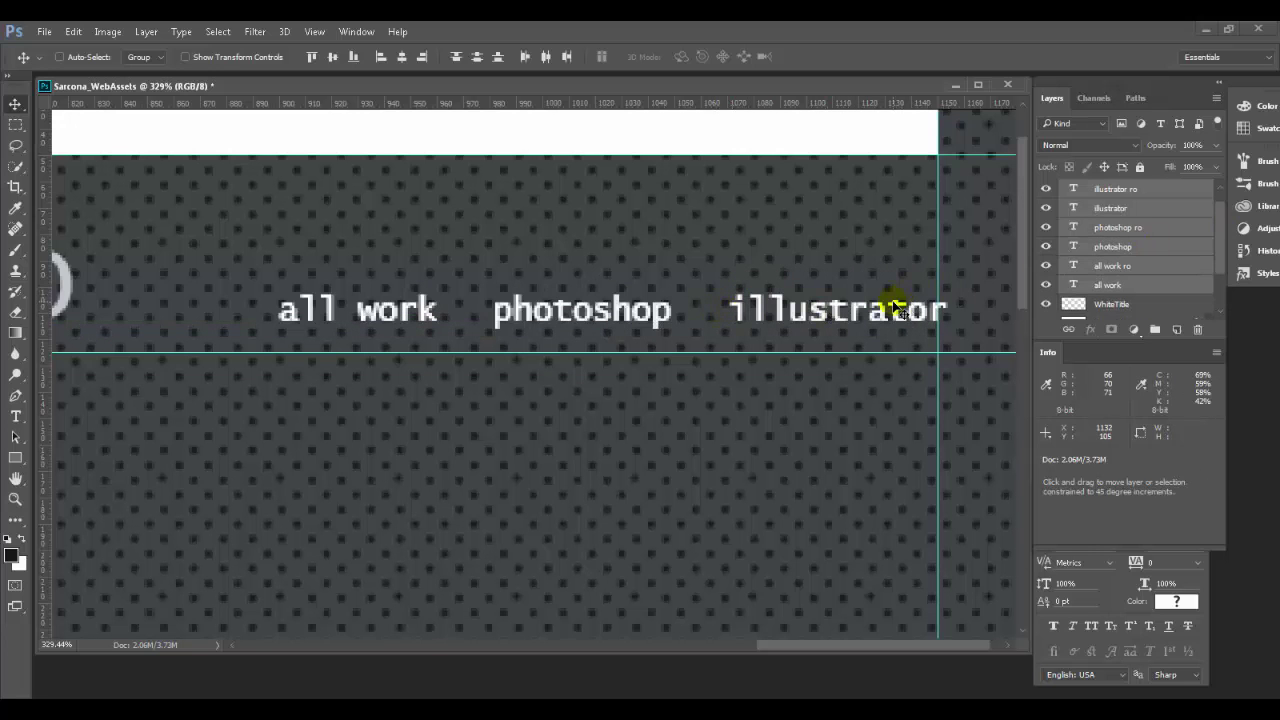
pyautogui.moveTo(891, 303); pyautogui.dragTo(874, 303)
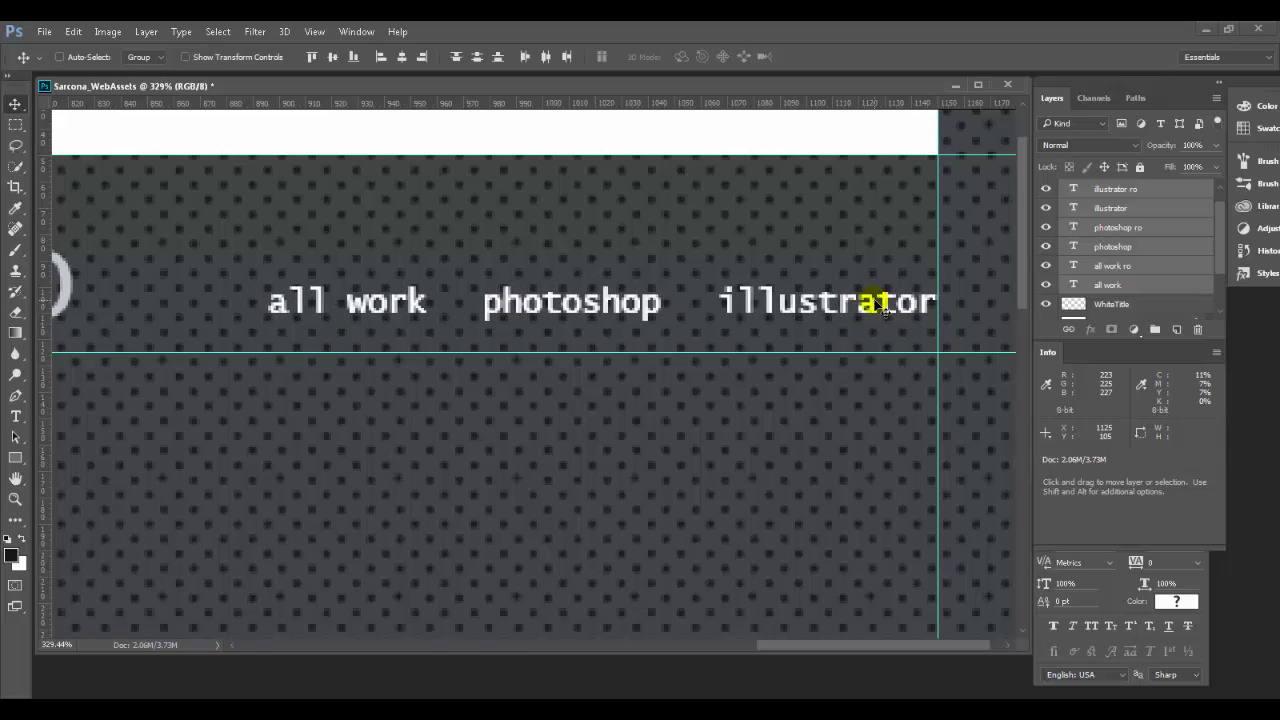
pyautogui.hotkey('ctrl', '0')
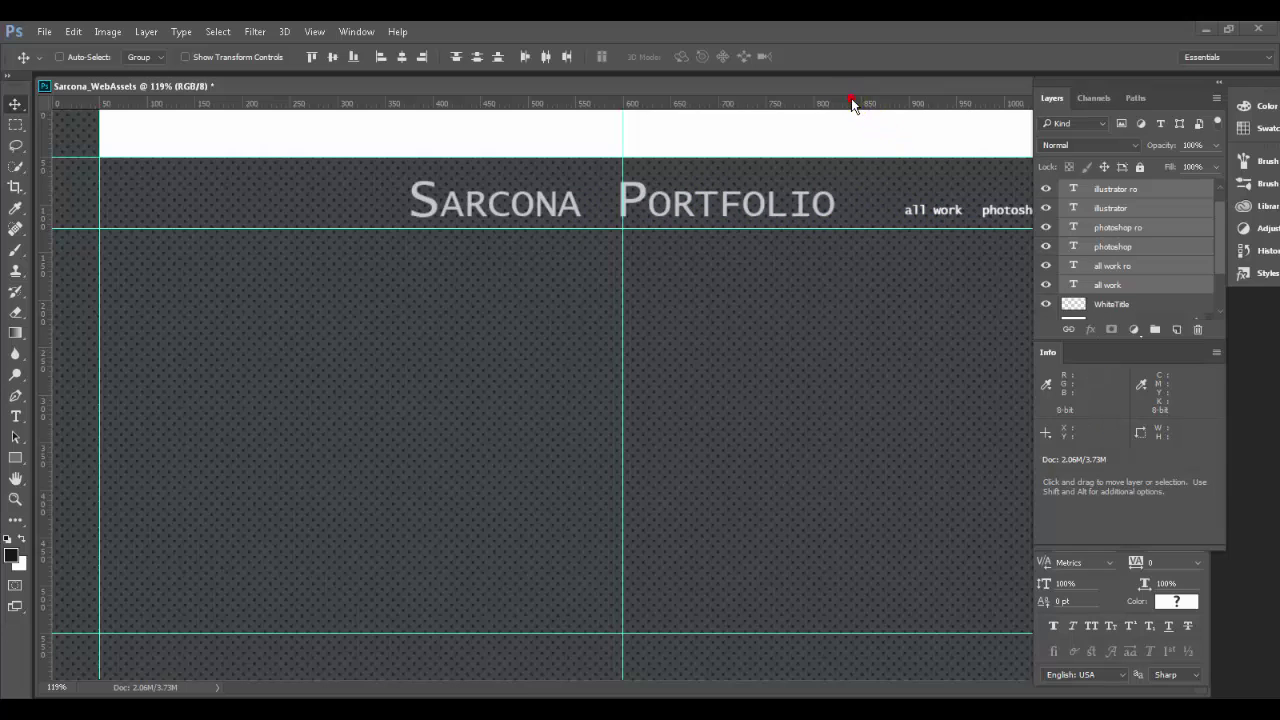
# Add a horizontal guide at y 110 along the title's baseline, with Pixel Grid turned off
pyautogui.moveTo(852, 104); pyautogui.dragTo(845, 220)
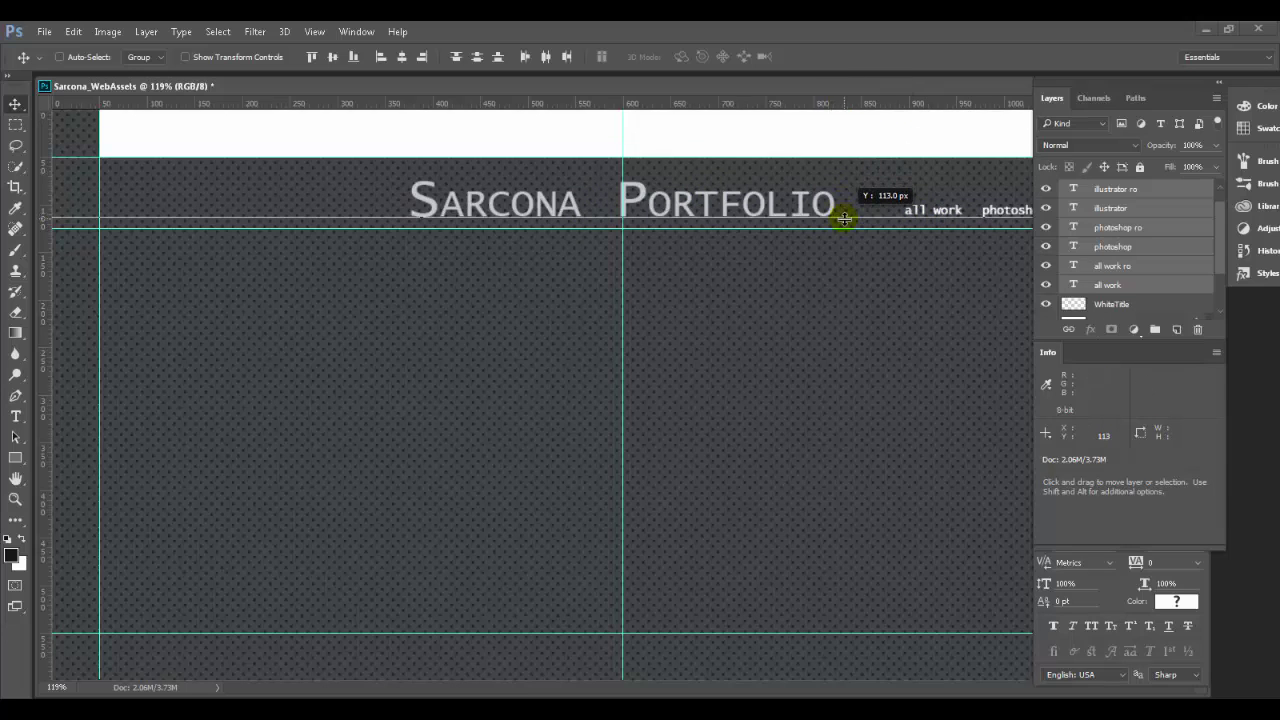
pyautogui.scroll(8, 680, 215)
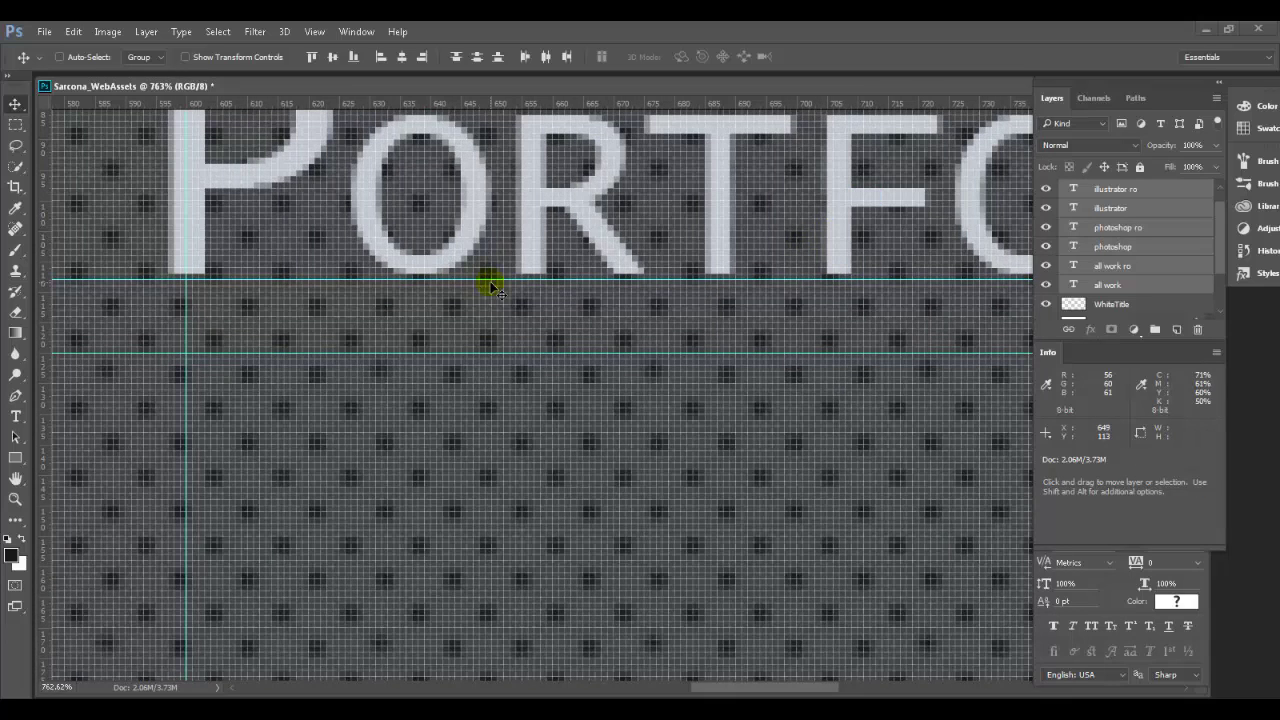
pyautogui.click(316, 31)
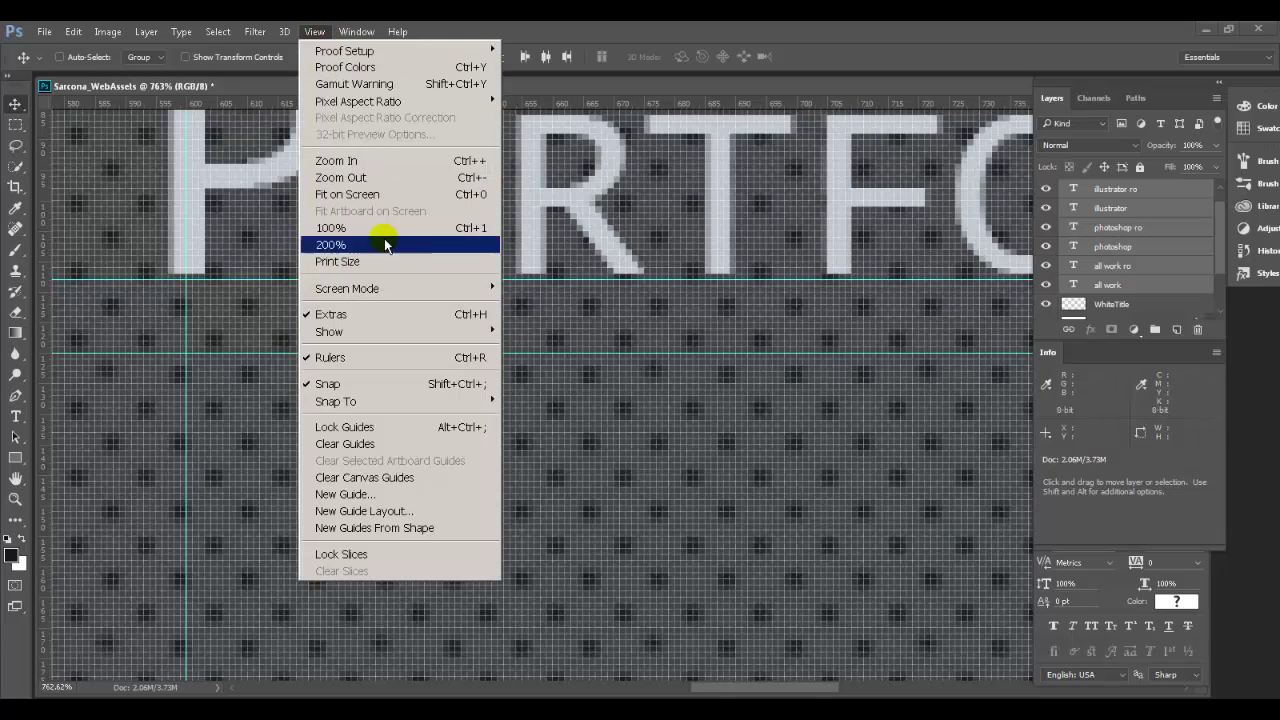
pyautogui.moveTo(449, 333)
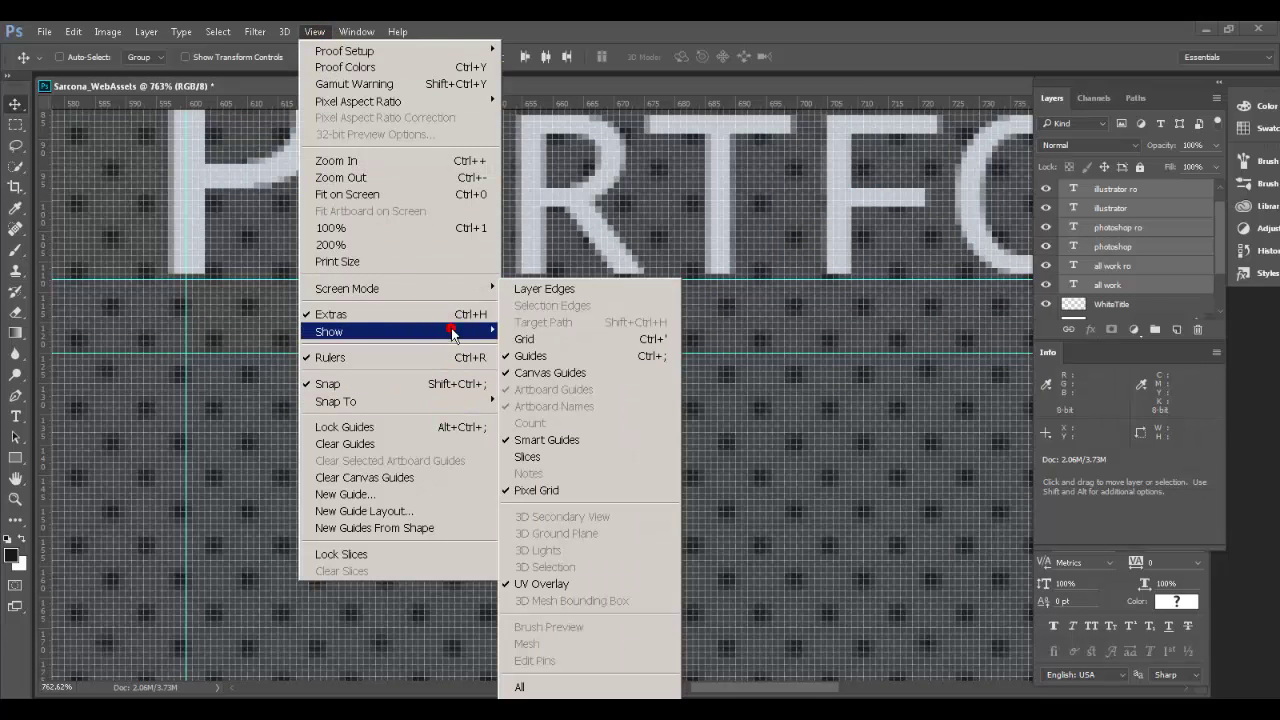
pyautogui.click(555, 490)
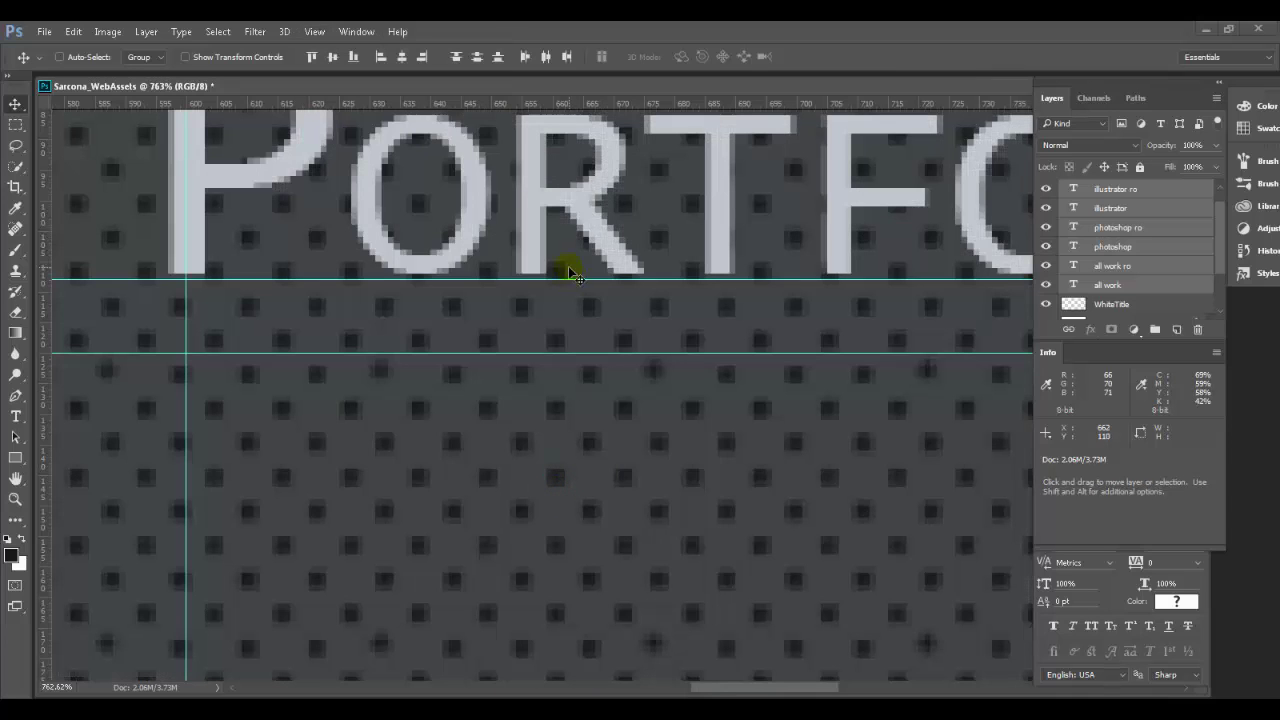
pyautogui.moveTo(567, 280); pyautogui.dragTo(570, 274)
pyautogui.hotkey('ctrl', '0')
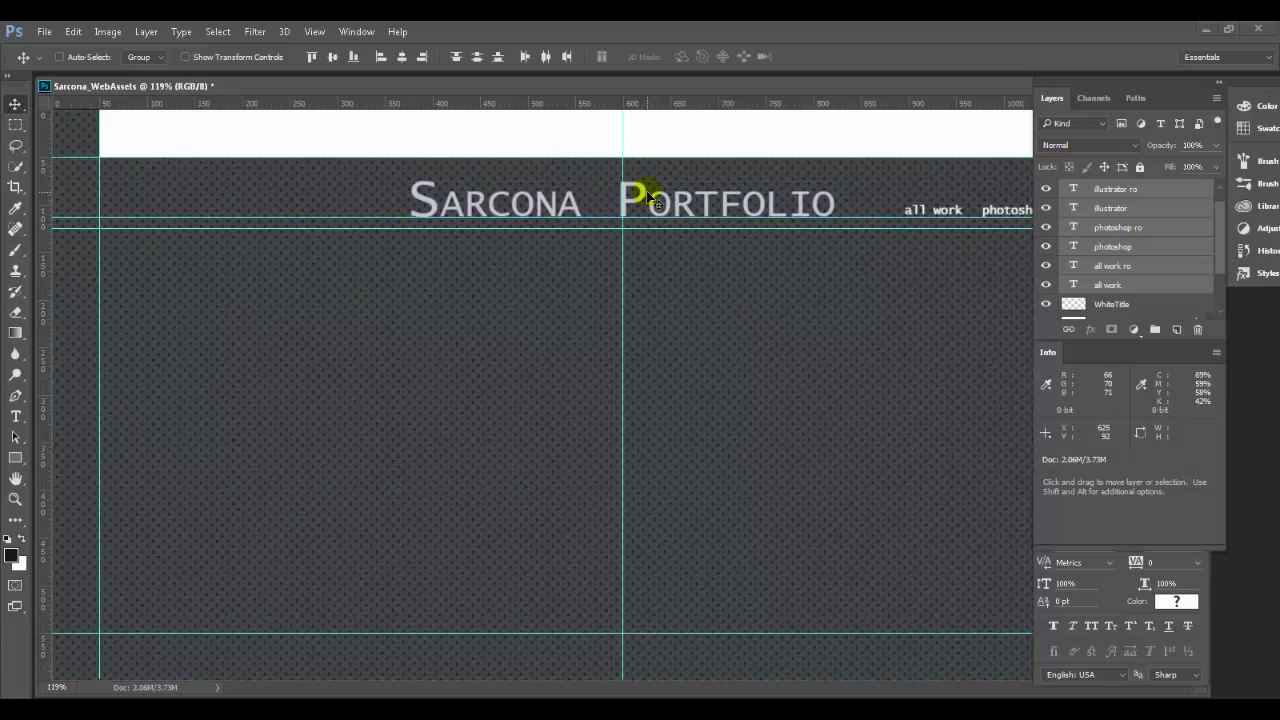
# Select the Sarcona Portfolio title layer and zoom in to compare its baseline with the nav labels
pyautogui.scroll(1, 1114, 288)
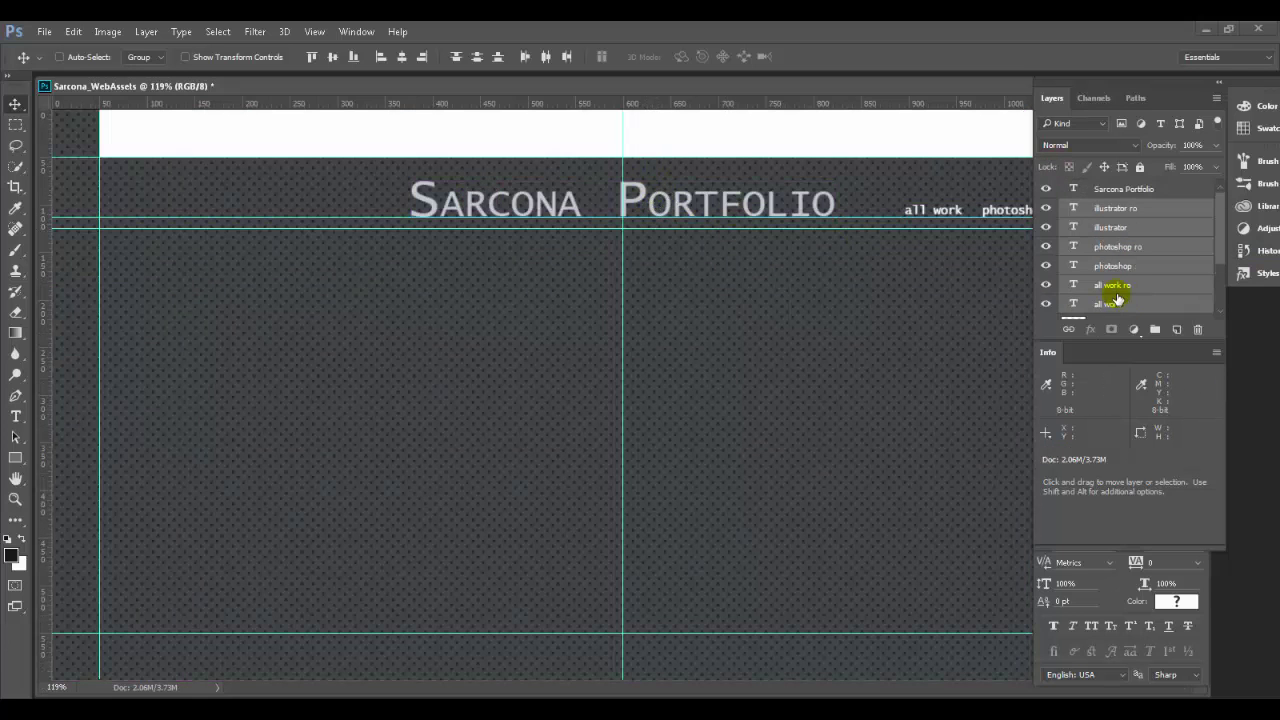
pyautogui.click(1098, 192)
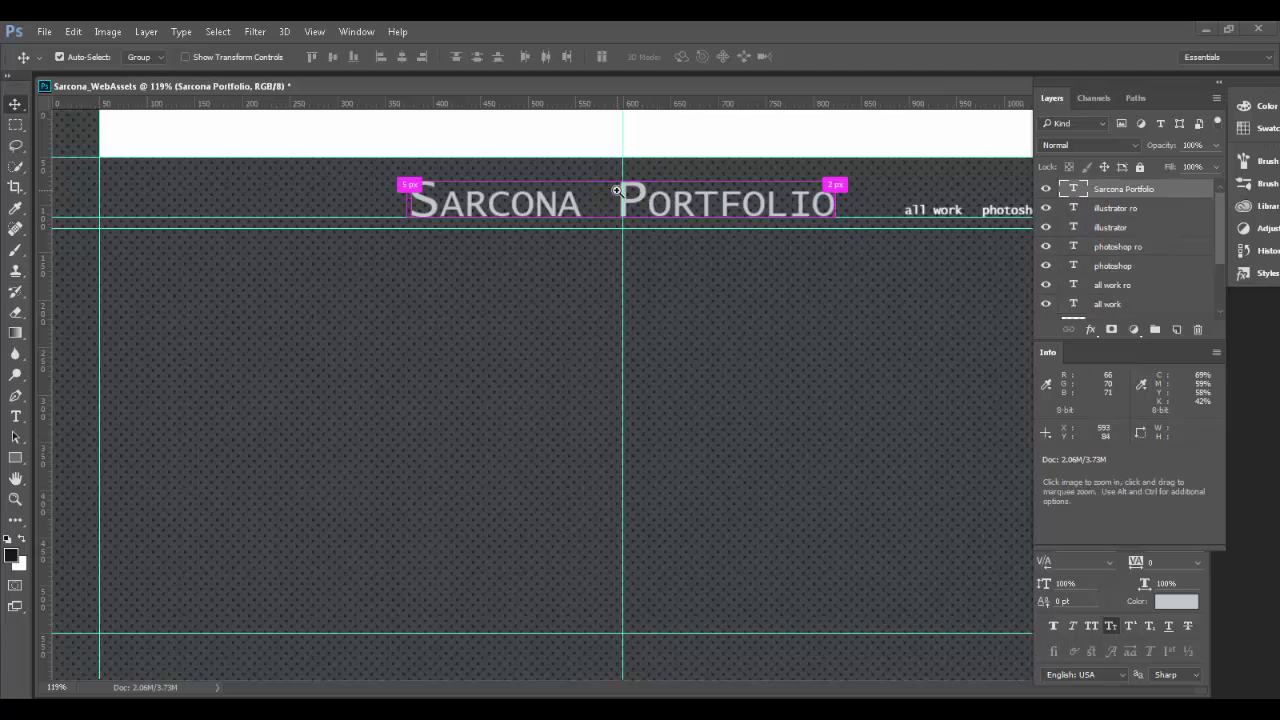
pyautogui.moveTo(690, 200); pyautogui.dragTo(720, 217)
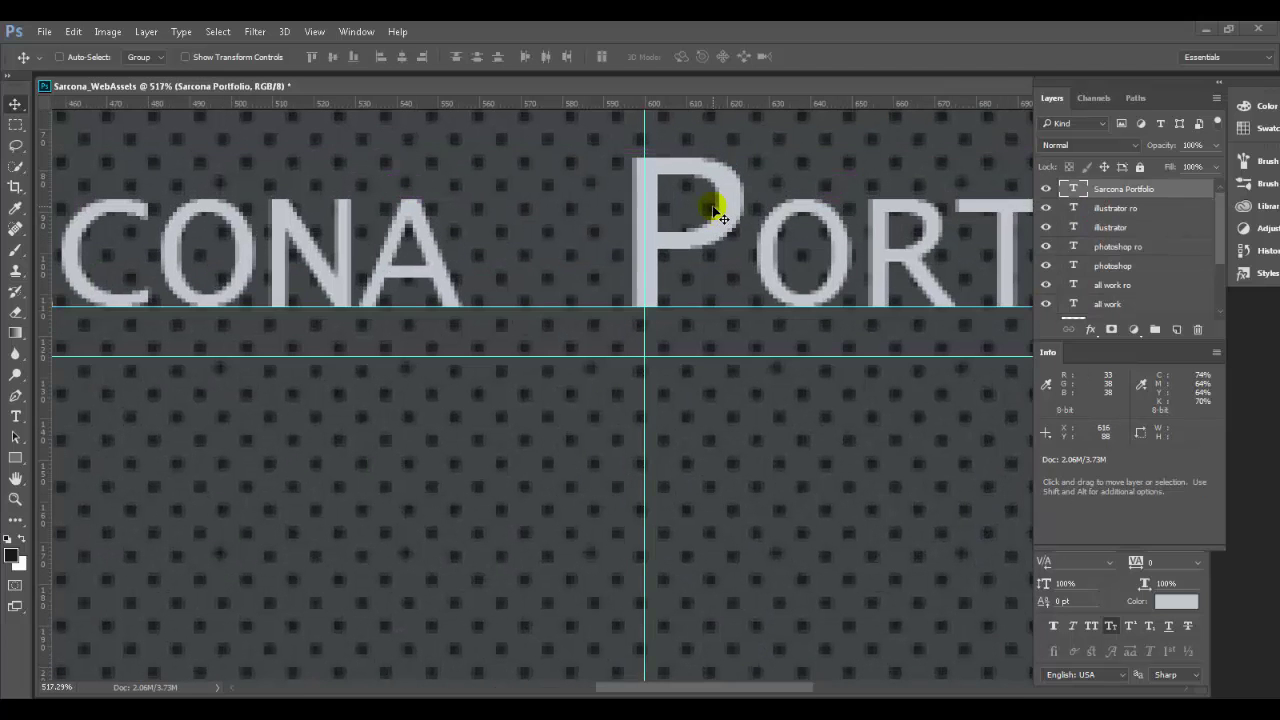
pyautogui.moveTo(860, 316); pyautogui.dragTo(524, 314)
pyautogui.moveTo(1000, 318); pyautogui.dragTo(530, 320)
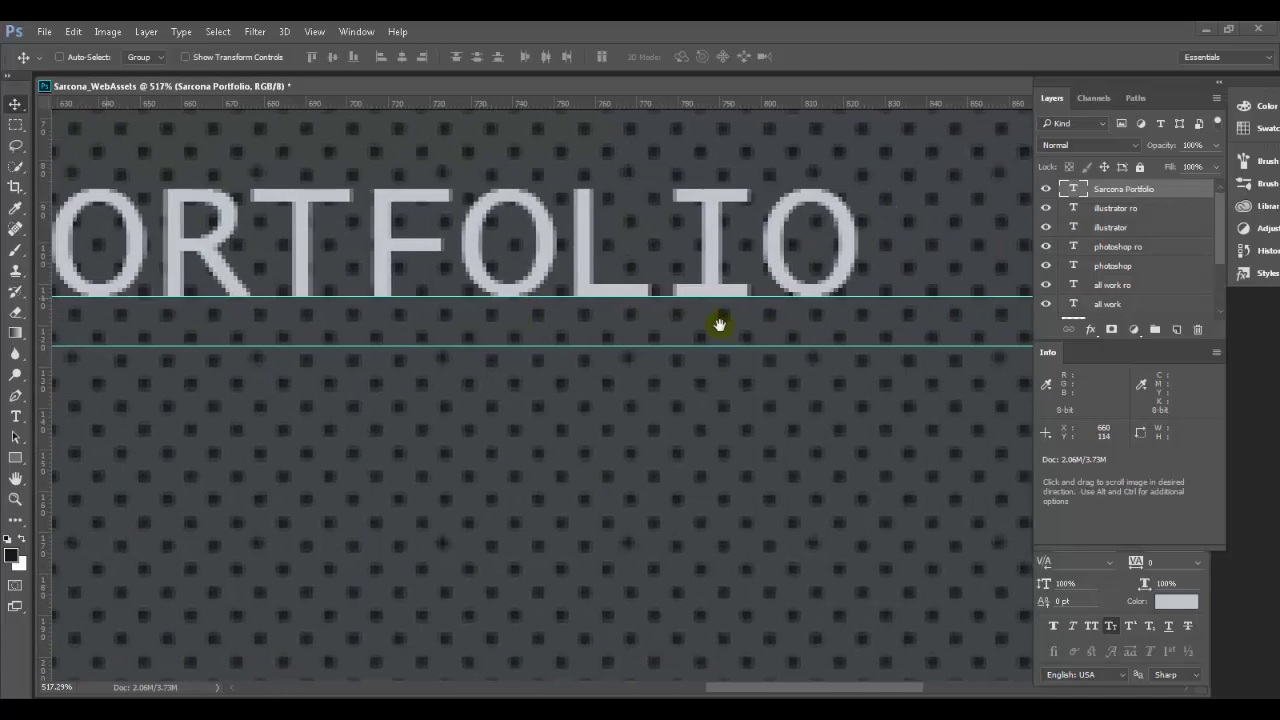
pyautogui.moveTo(669, 329); pyautogui.dragTo(397, 331)
pyautogui.moveTo(800, 323); pyautogui.dragTo(574, 323)
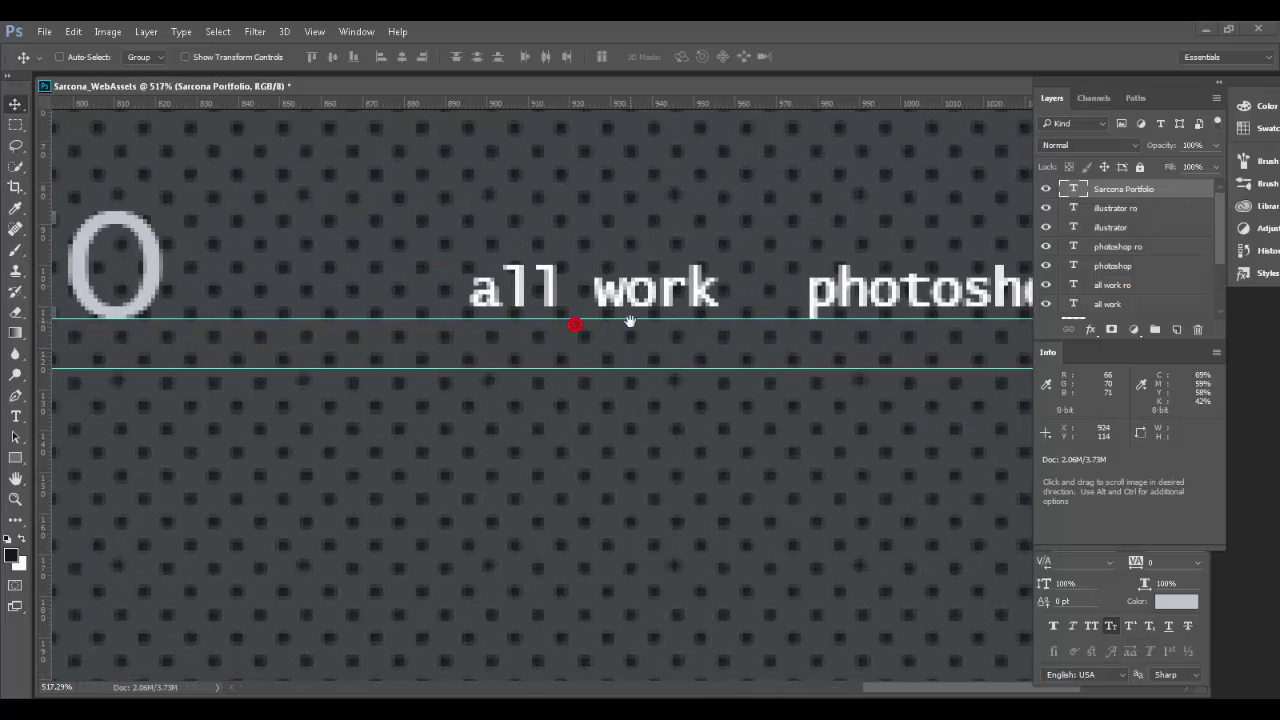
# Select the nav layers from illustrator ro to all work and lower them onto the baseline guide
pyautogui.click(1154, 212)
pyautogui.scroll(-1, 1150, 240)
pyautogui.keyDown('shift'); pyautogui.click(1146, 264); pyautogui.keyUp('shift')
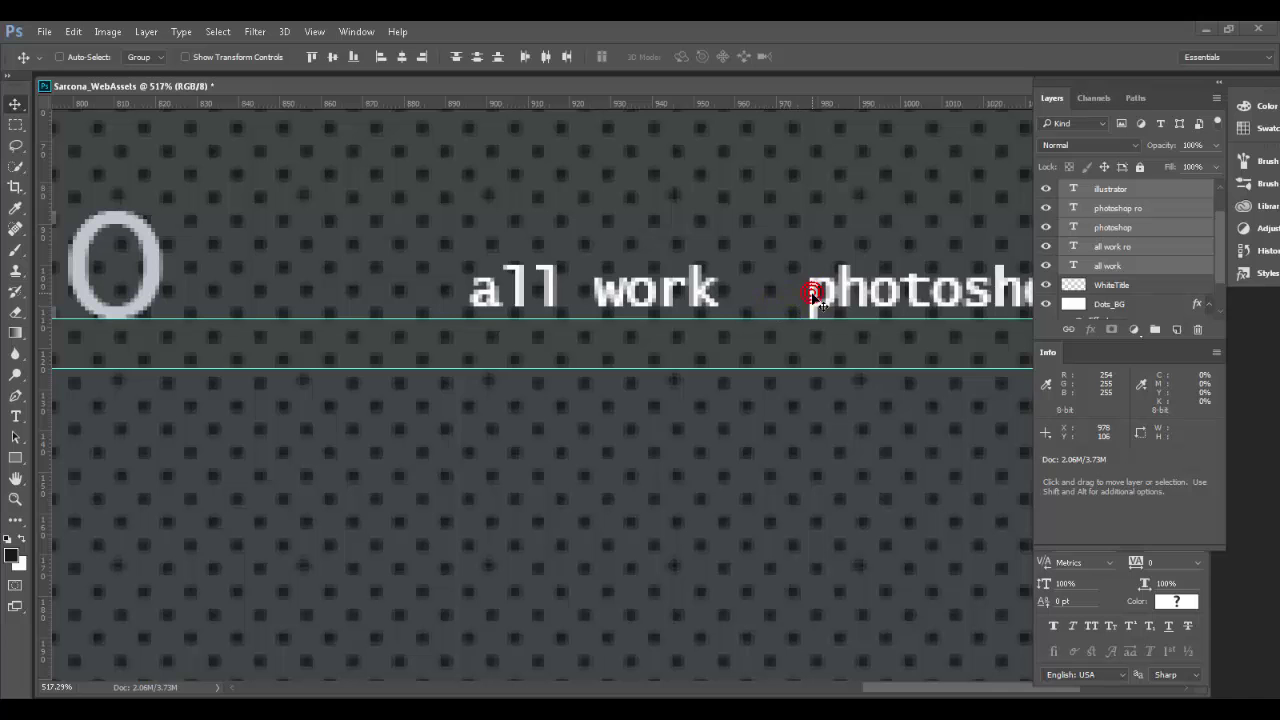
pyautogui.moveTo(811, 289); pyautogui.dragTo(812, 308)
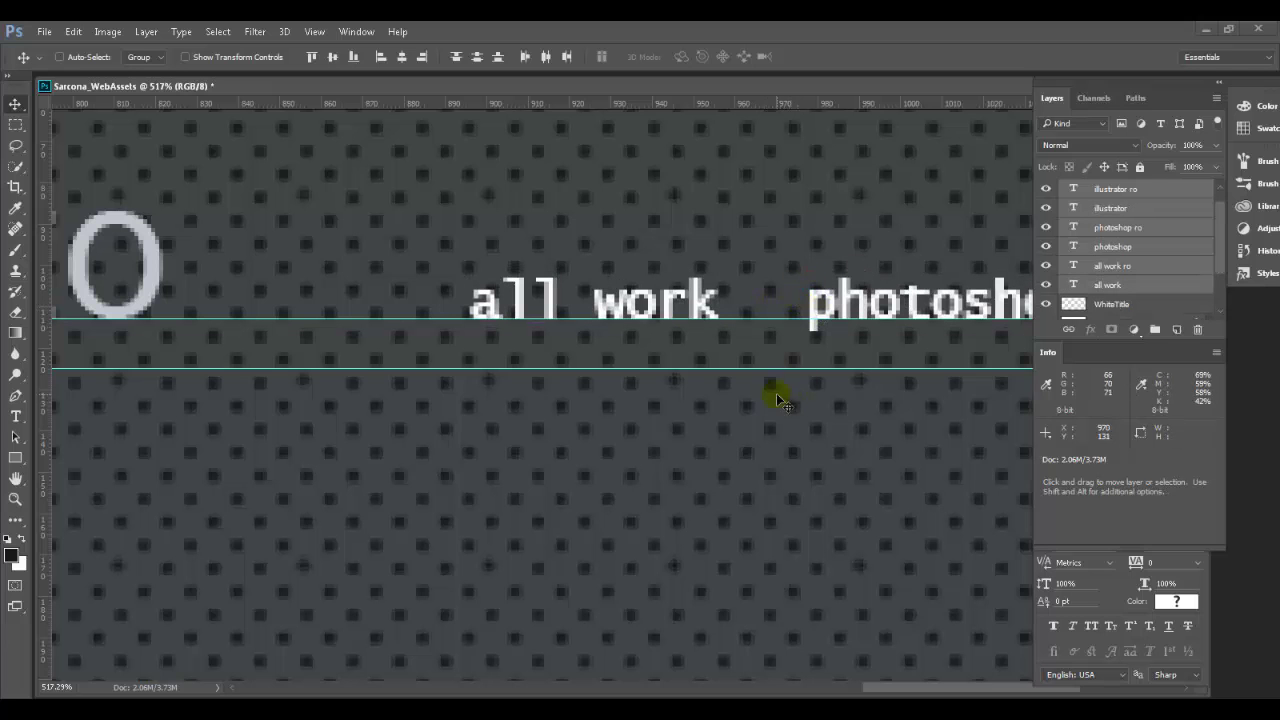
pyautogui.hotkey('ctrl', '0')
pyautogui.press('Tab')
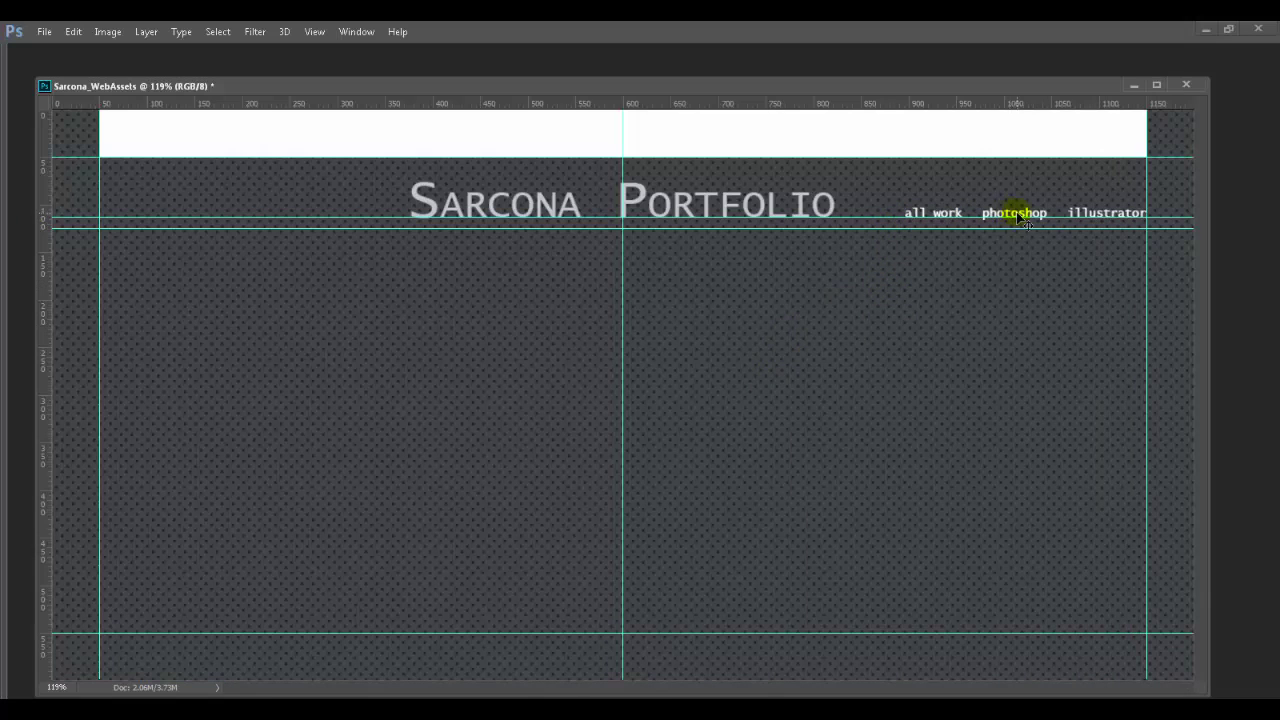
# Group the nav layers from illustrator ro through all work into a new group named SideButtons
pyautogui.press('Tab')
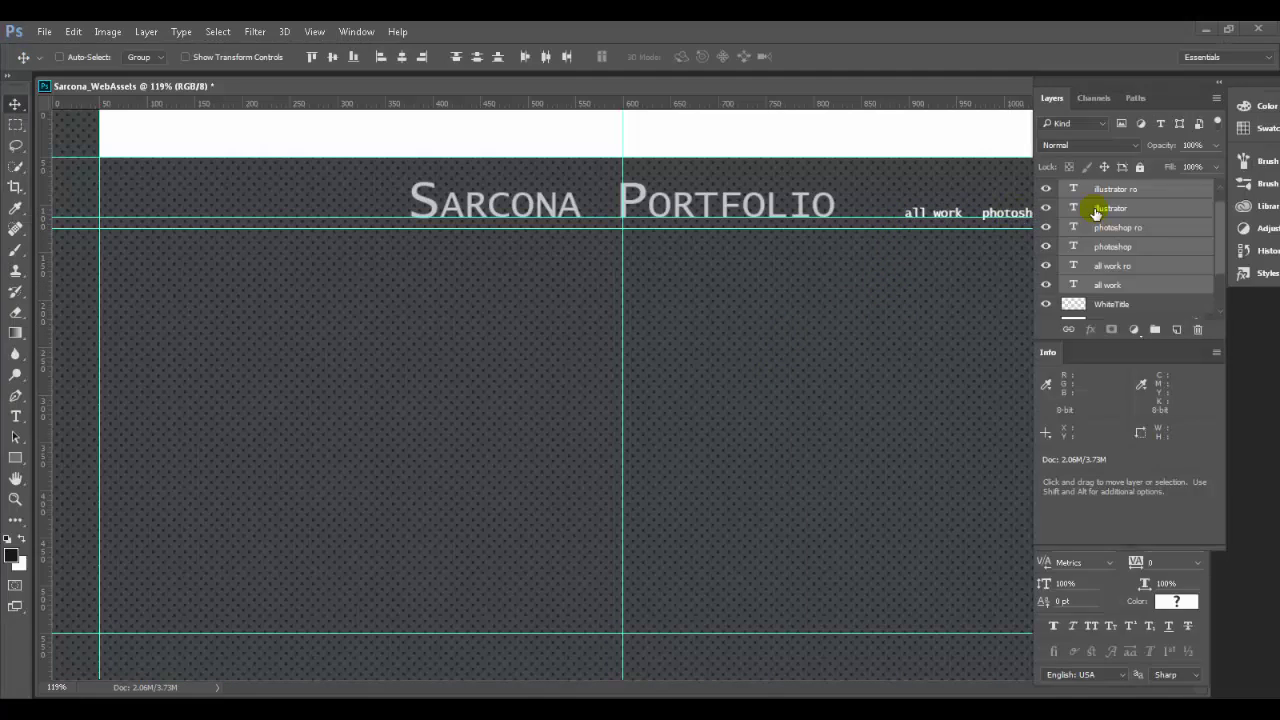
pyautogui.click(1151, 313)
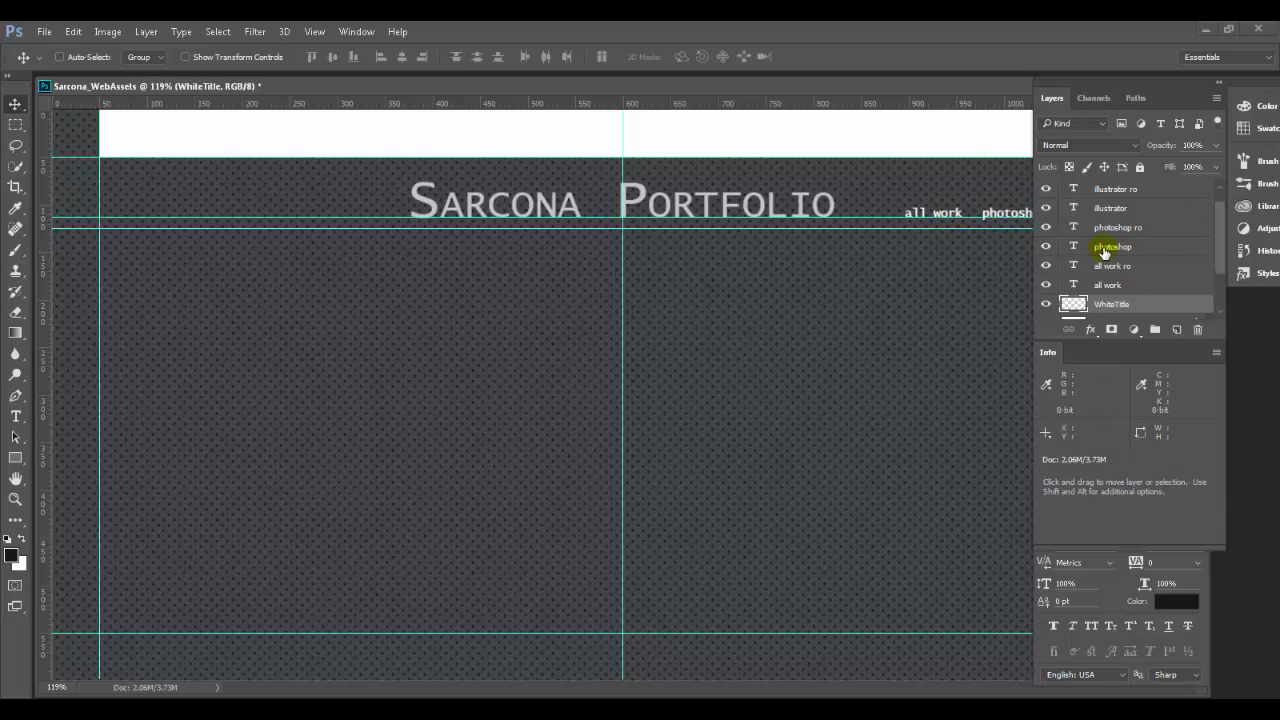
pyautogui.scroll(1, 1127, 283)
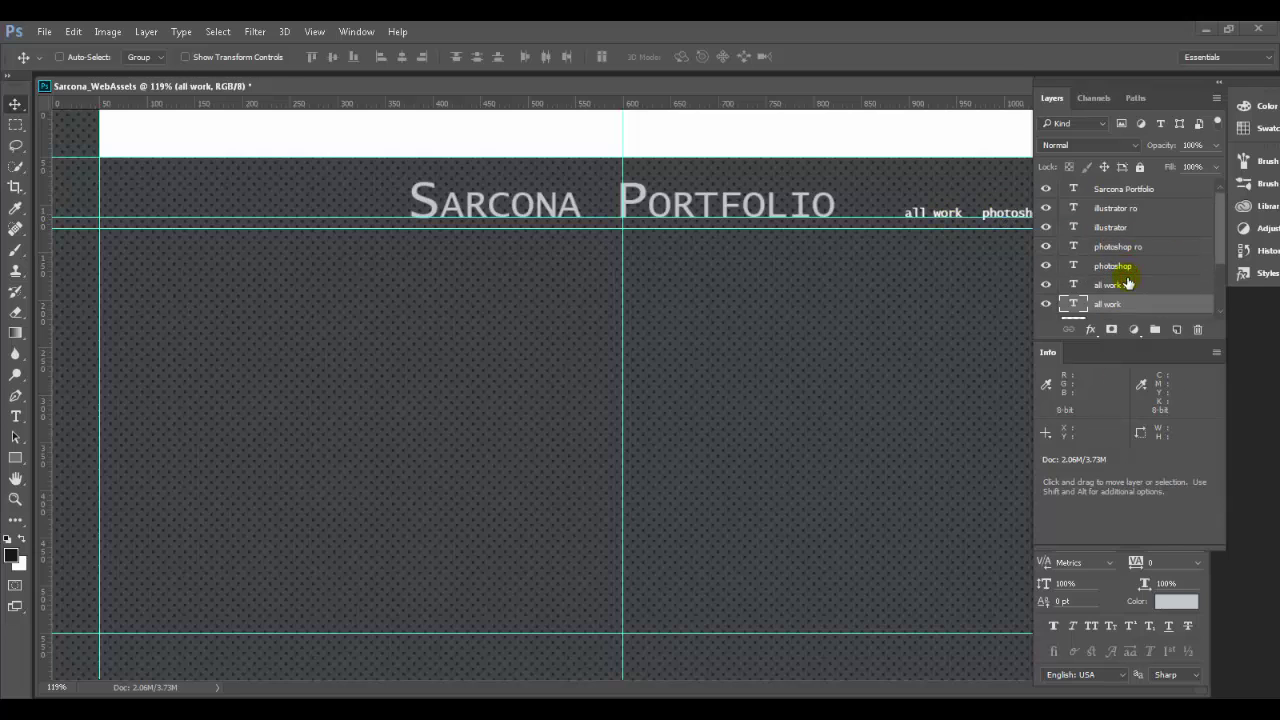
pyautogui.keyDown('shift'); pyautogui.click(1132, 207); pyautogui.keyUp('shift')
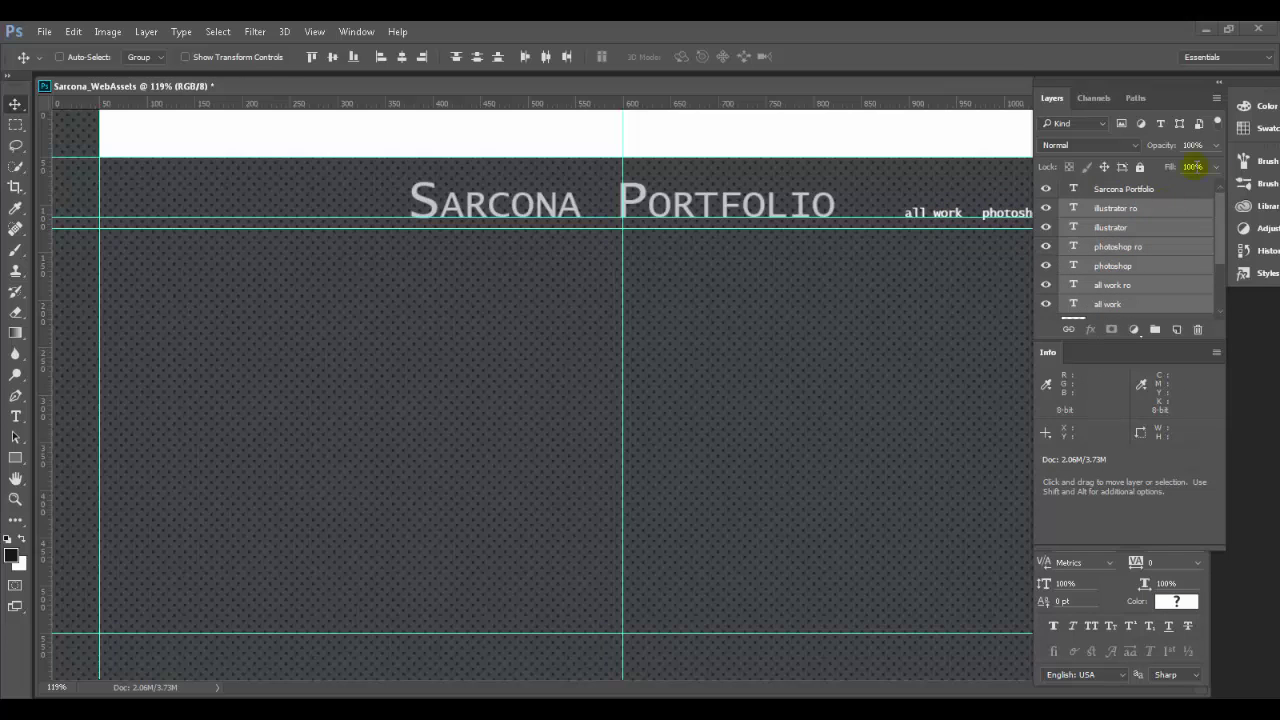
pyautogui.click(1216, 101)
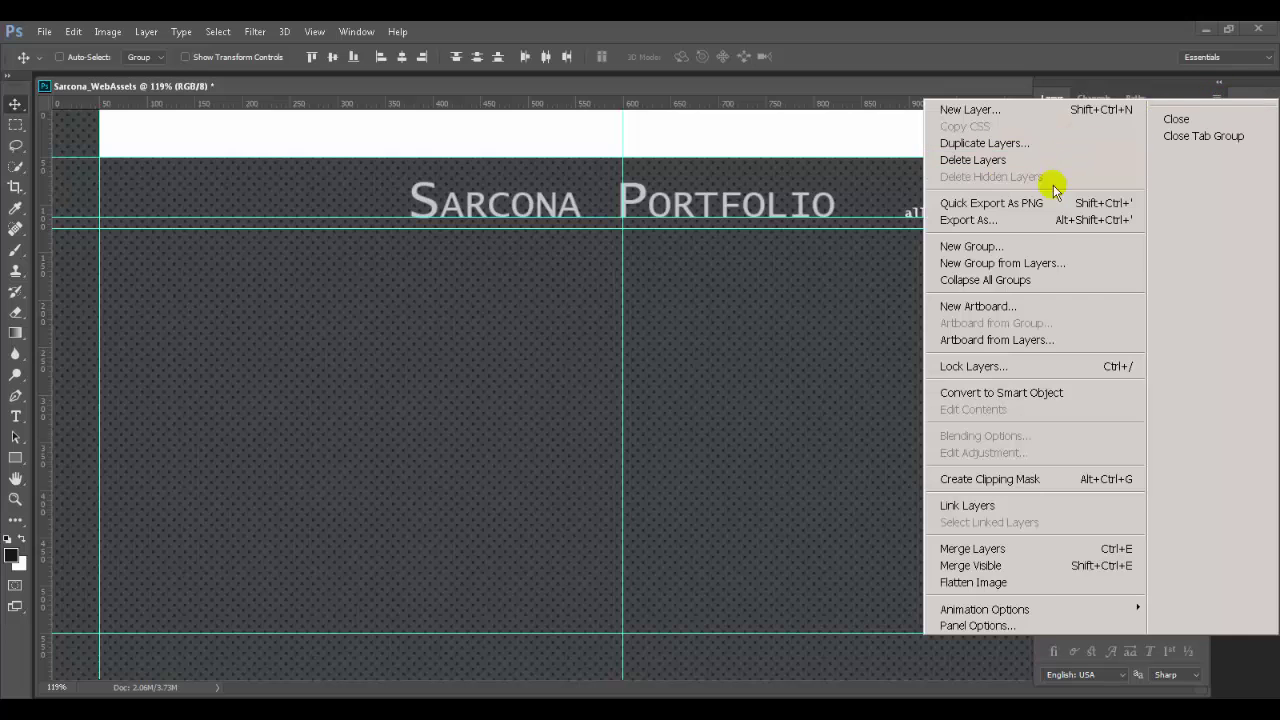
pyautogui.click(1046, 265)
pyautogui.write('SideButtons')
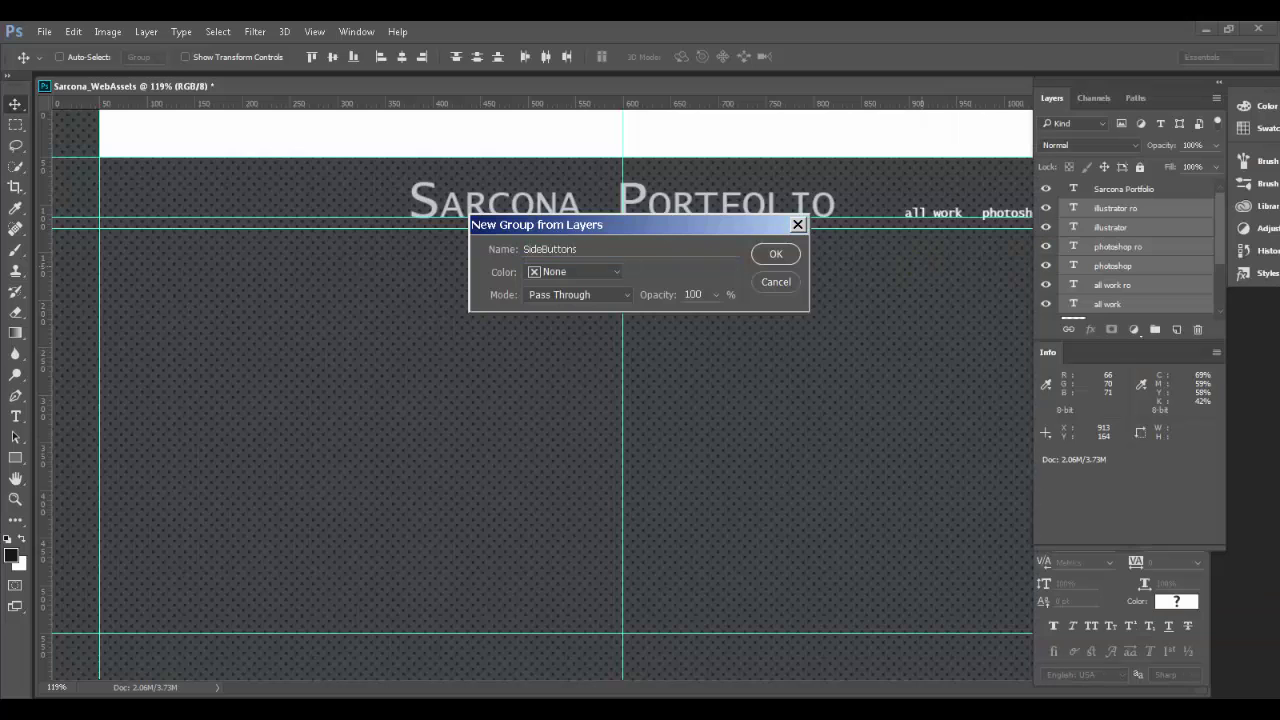
pyautogui.press('Return')
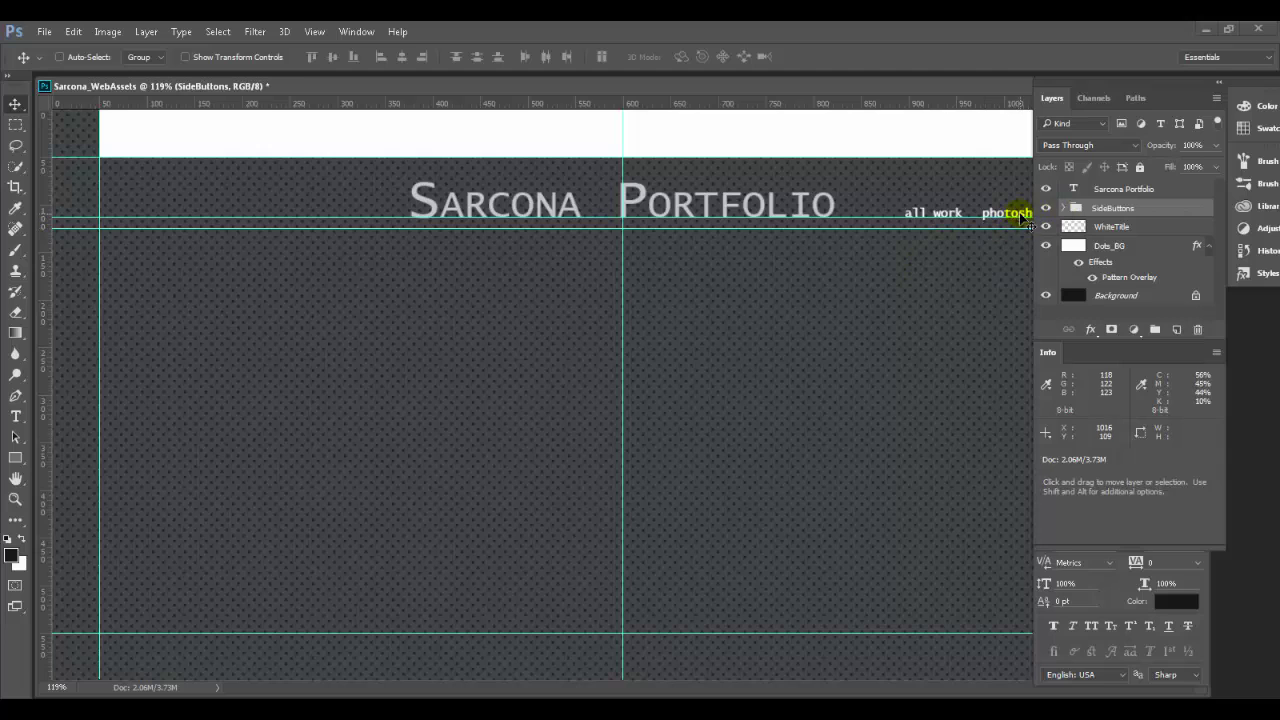
# Expand SideButtons and hide the illustrator ro and all work ro rollover layers
pyautogui.click(1065, 208)
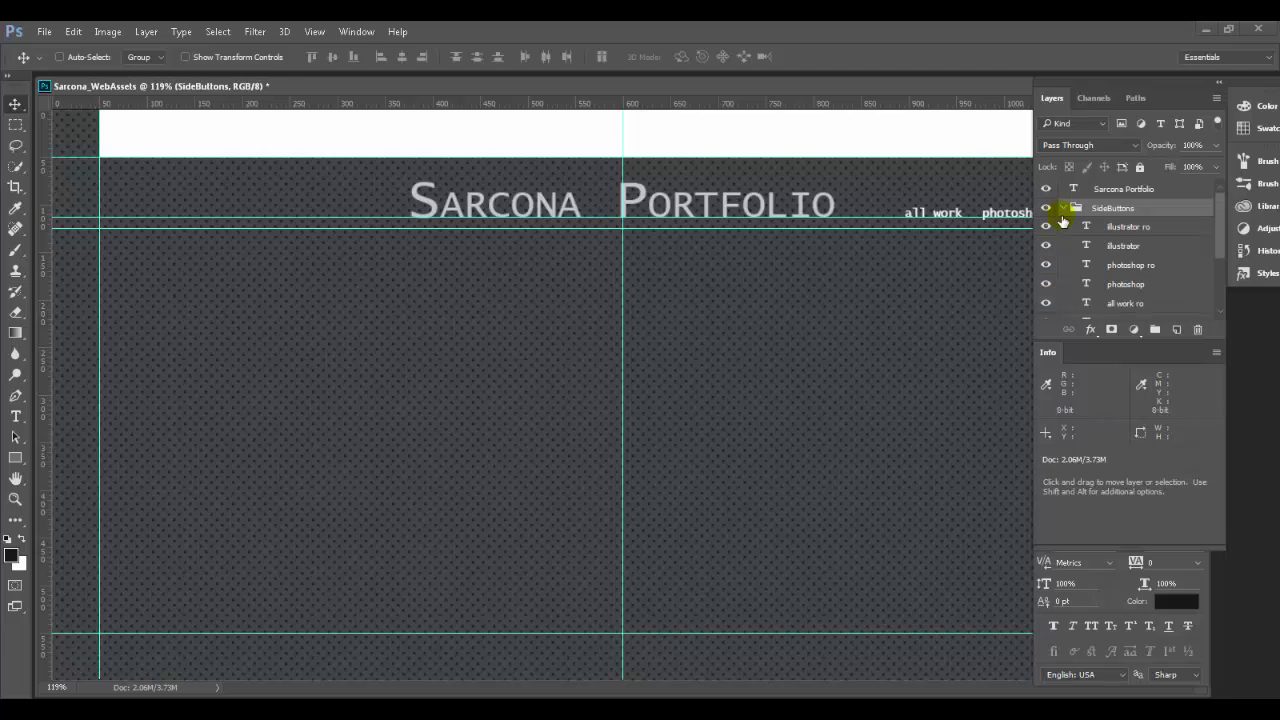
pyautogui.click(1046, 227)
pyautogui.click(1045, 305)
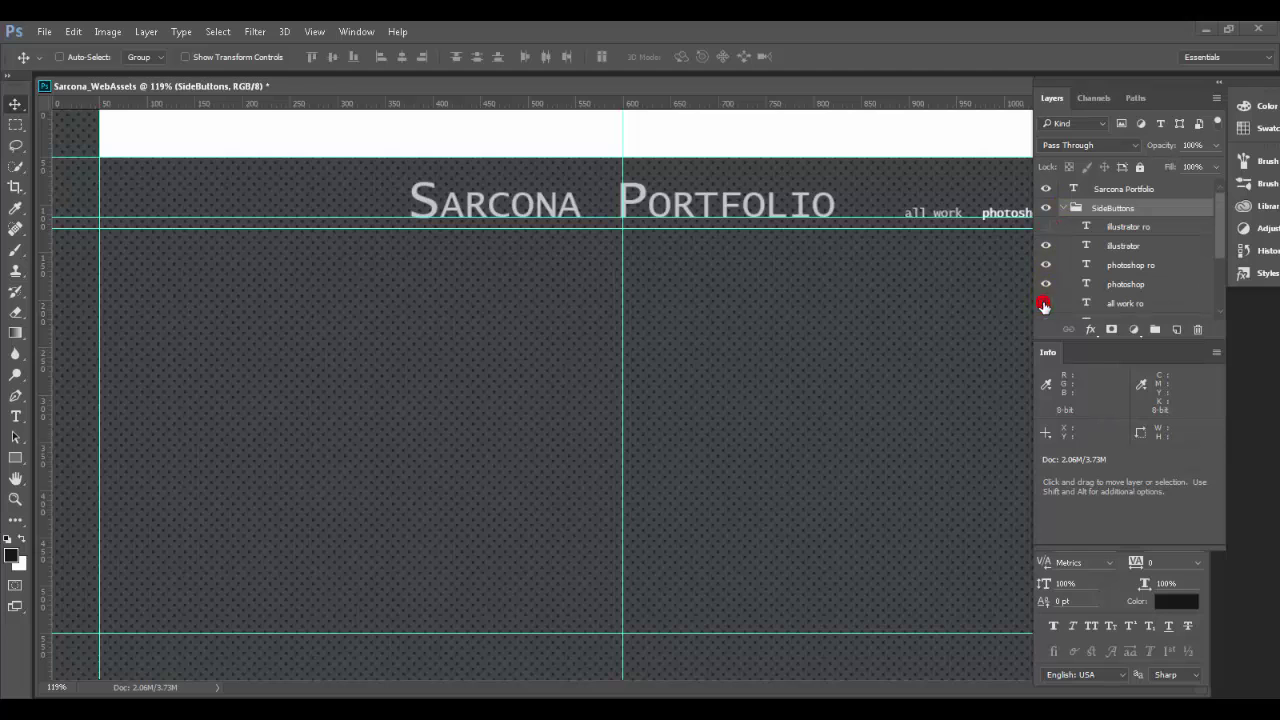
pyautogui.click(1063, 207)
pyautogui.press('Tab')
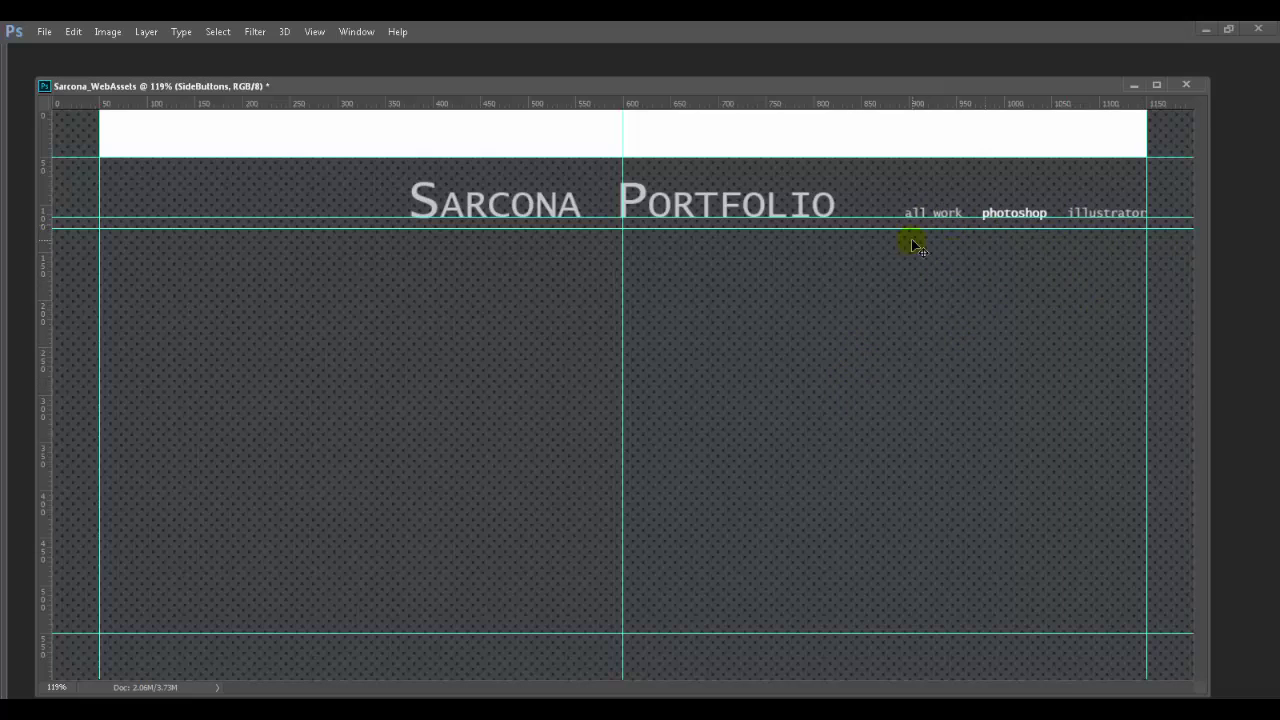
pyautogui.press('Tab')
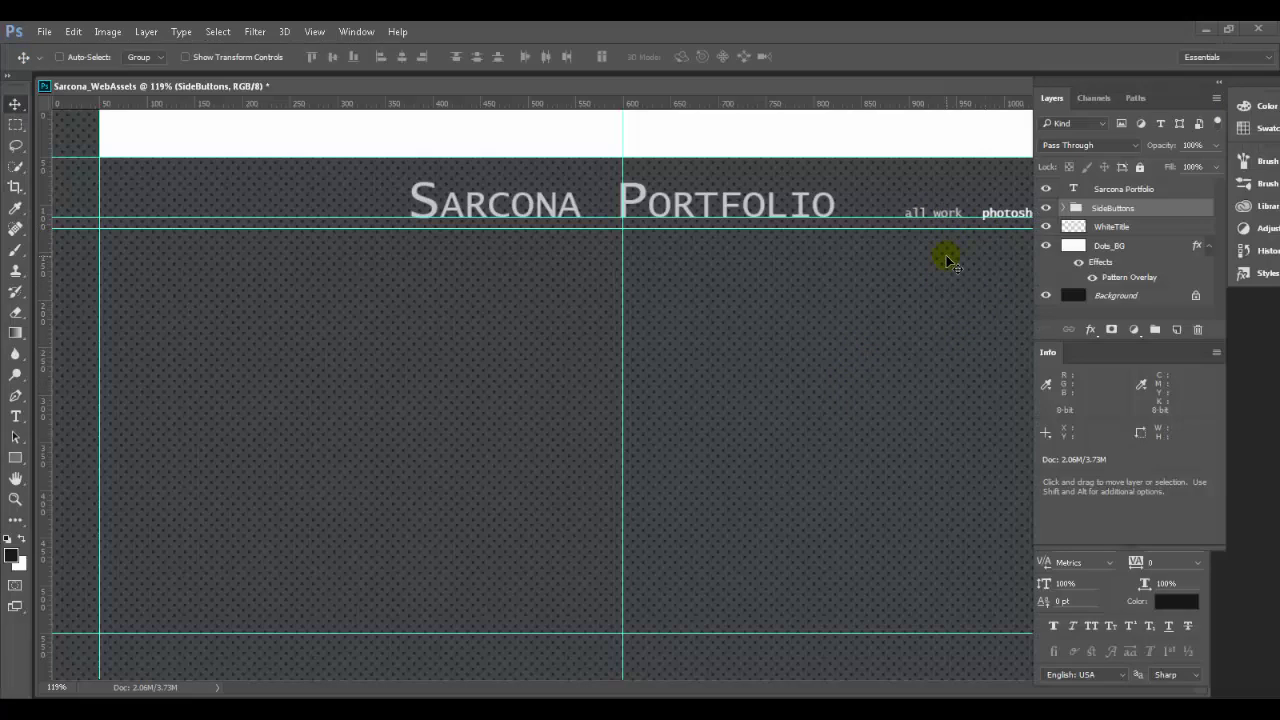
# Lower the Dots_BG layer's opacity to about 10%, then view the Firefox reference mockup
pyautogui.click(1114, 246)
pyautogui.click(1190, 145)
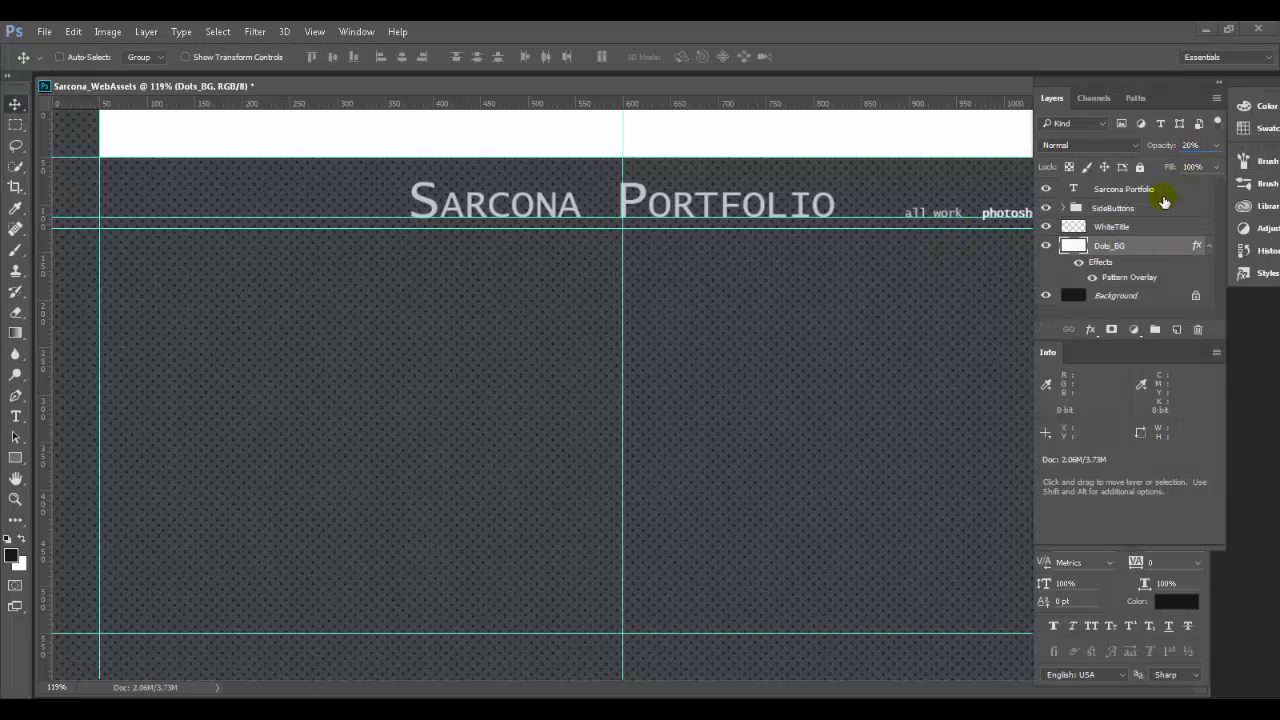
pyautogui.write('13')
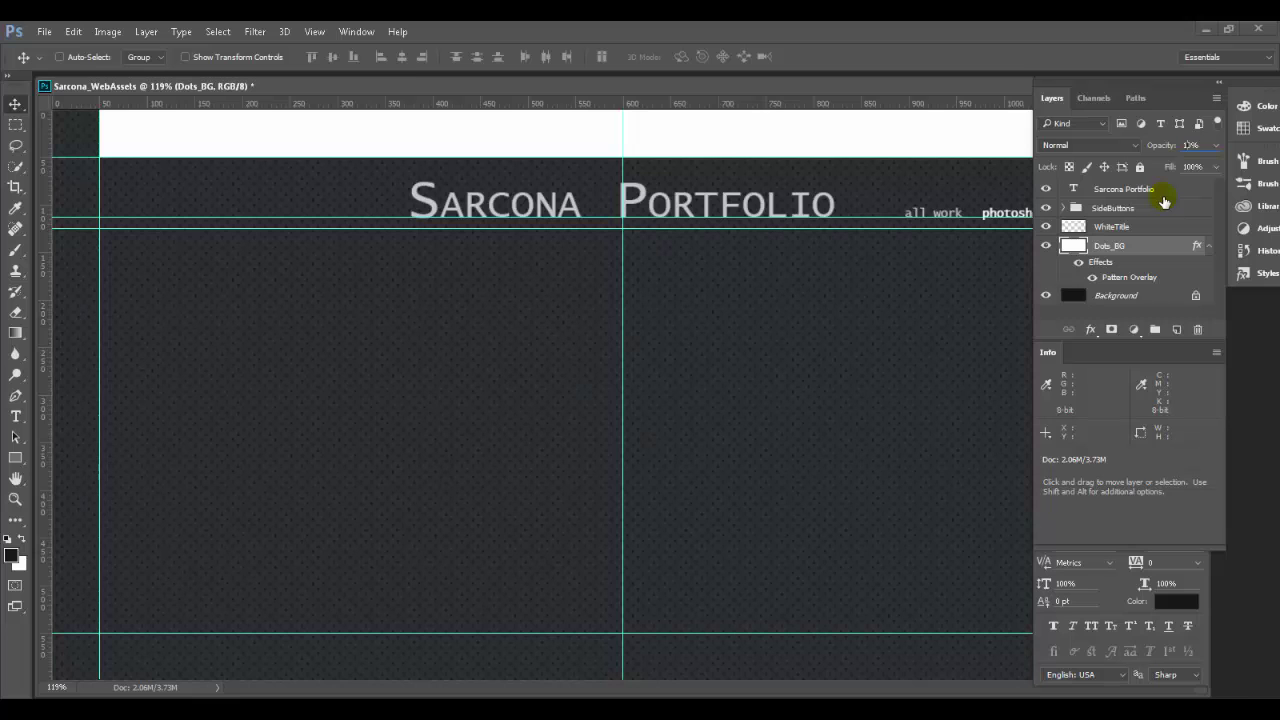
pyautogui.press('Tab')
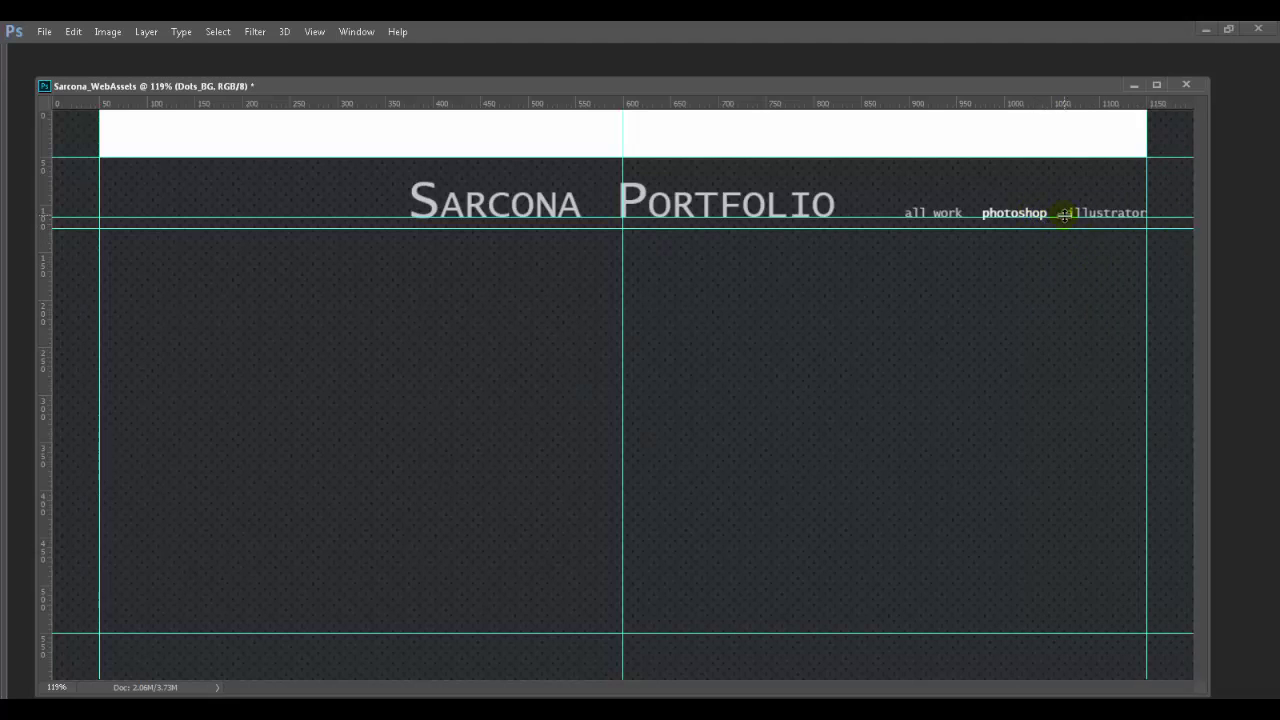
pyautogui.press('Tab')
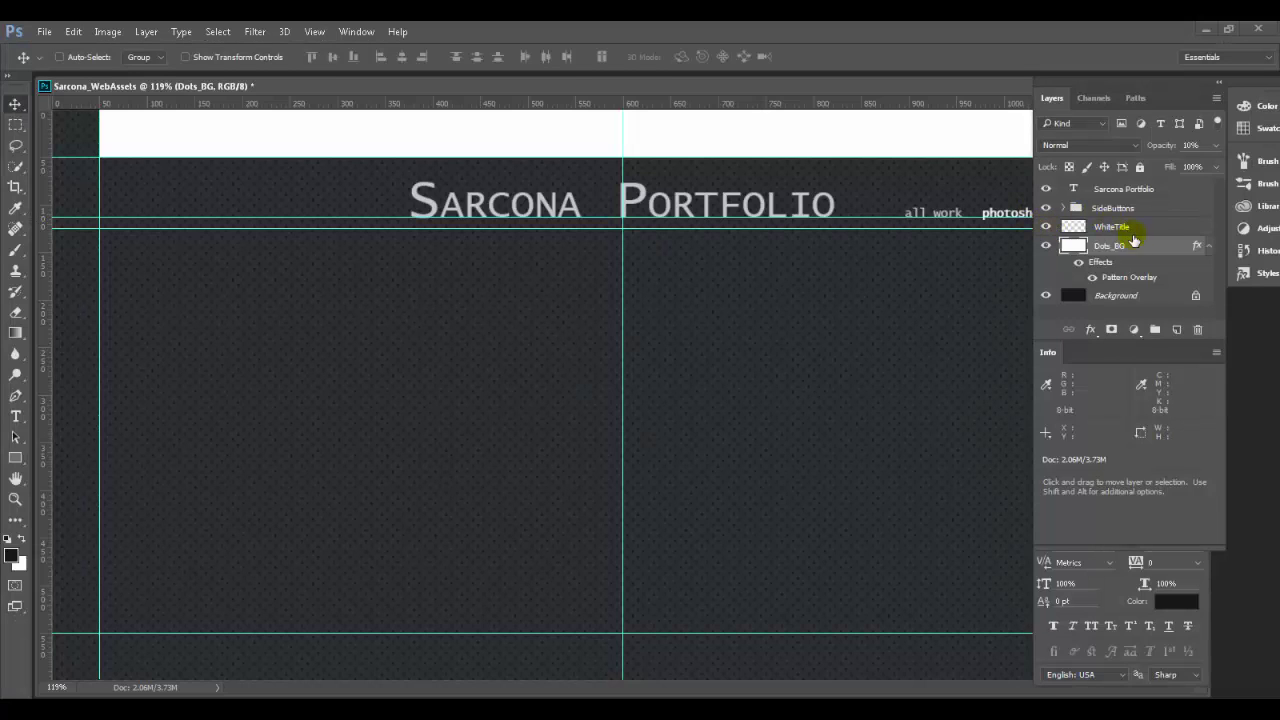
pyautogui.hotkey('alt', 'Tab')
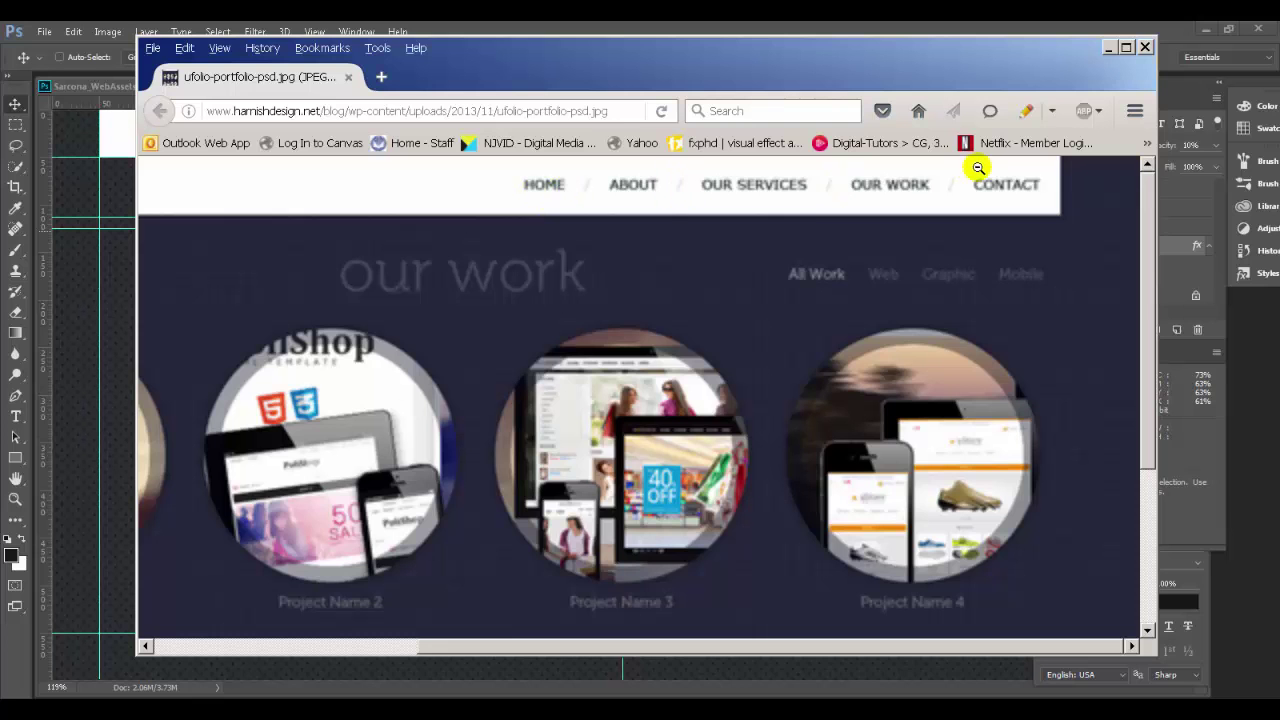
# Add a Home text layer in the white title bar and place it above WhiteTitle
pyautogui.hotkey('alt', 'Tab')
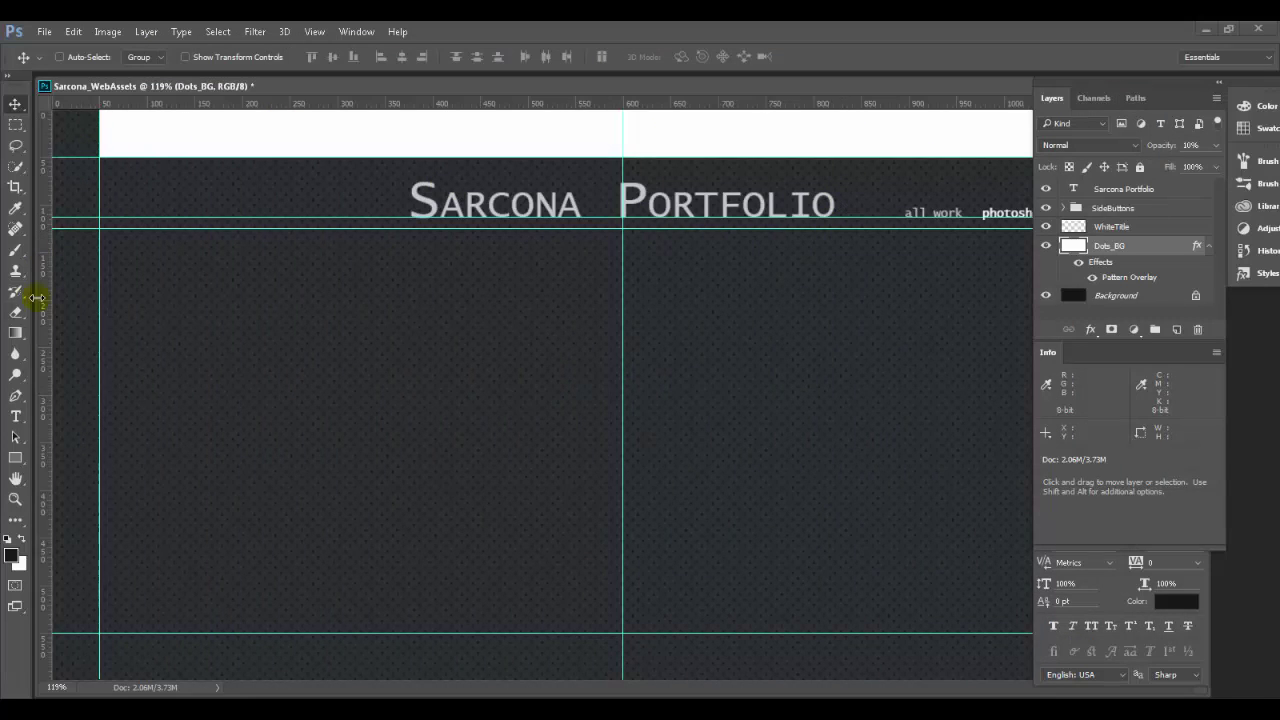
pyautogui.click(15, 416)
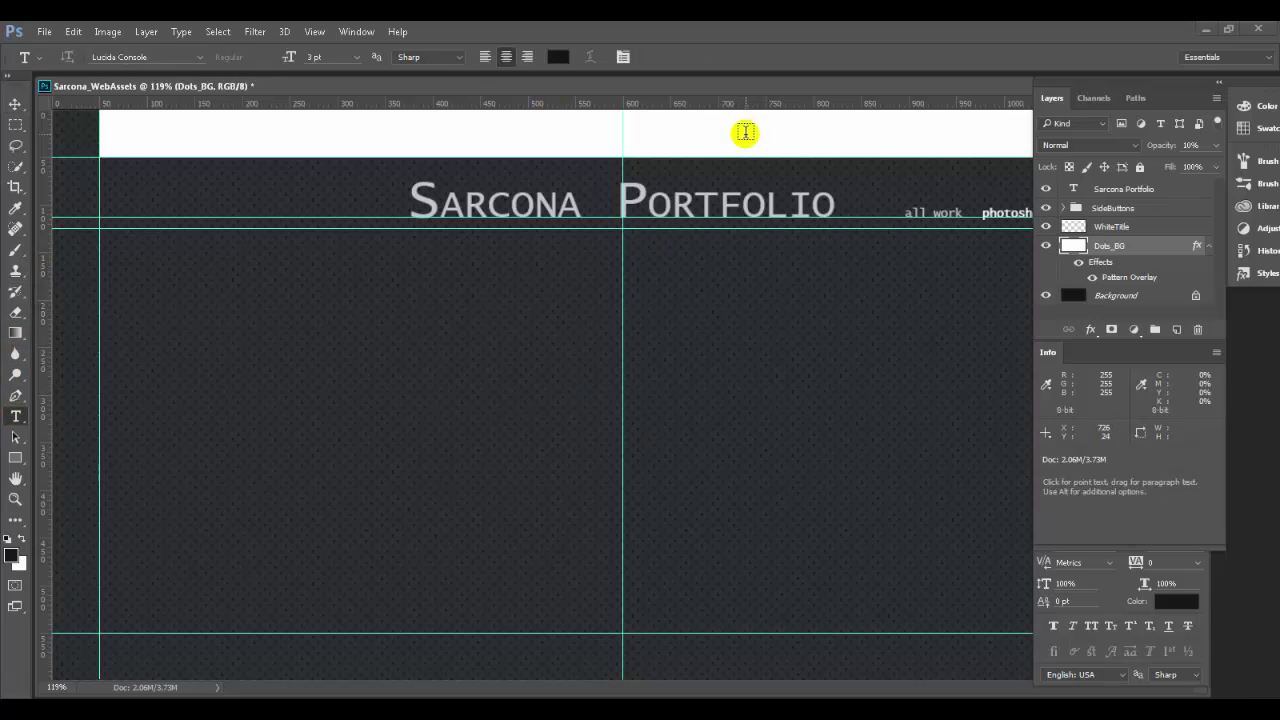
pyautogui.click(782, 142)
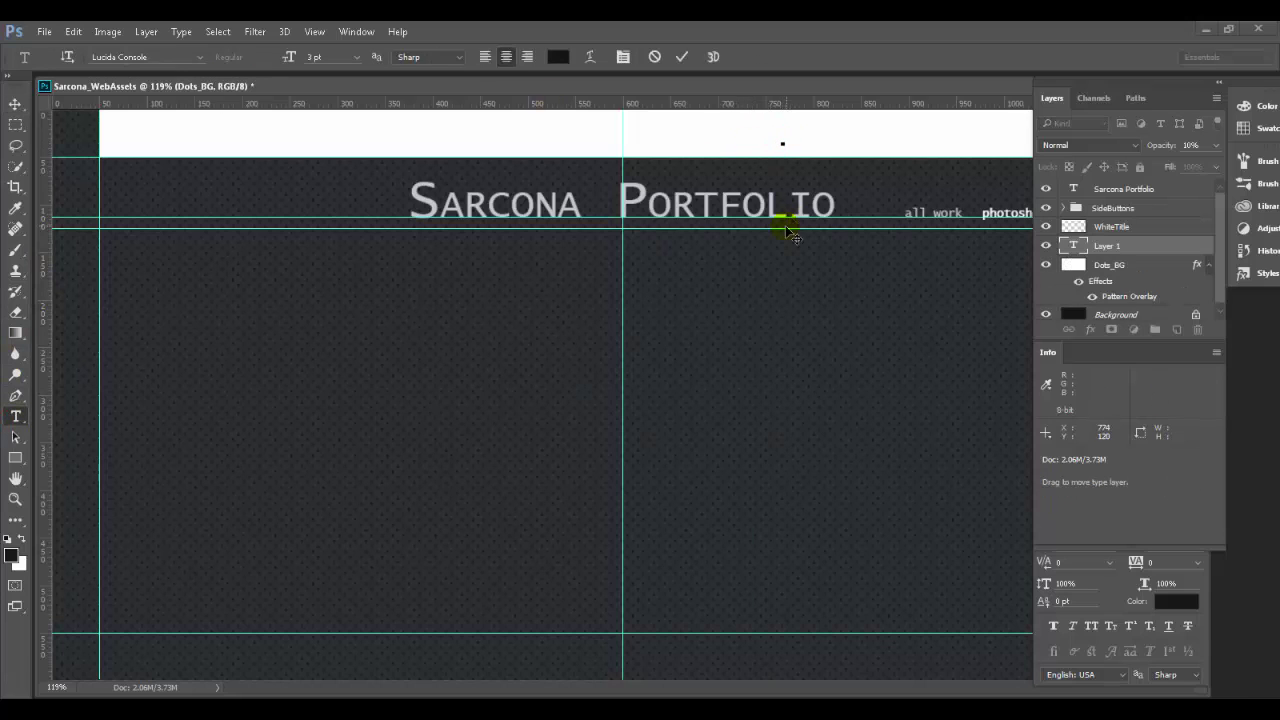
pyautogui.write('illustration')
pyautogui.doubleClick(772, 138)
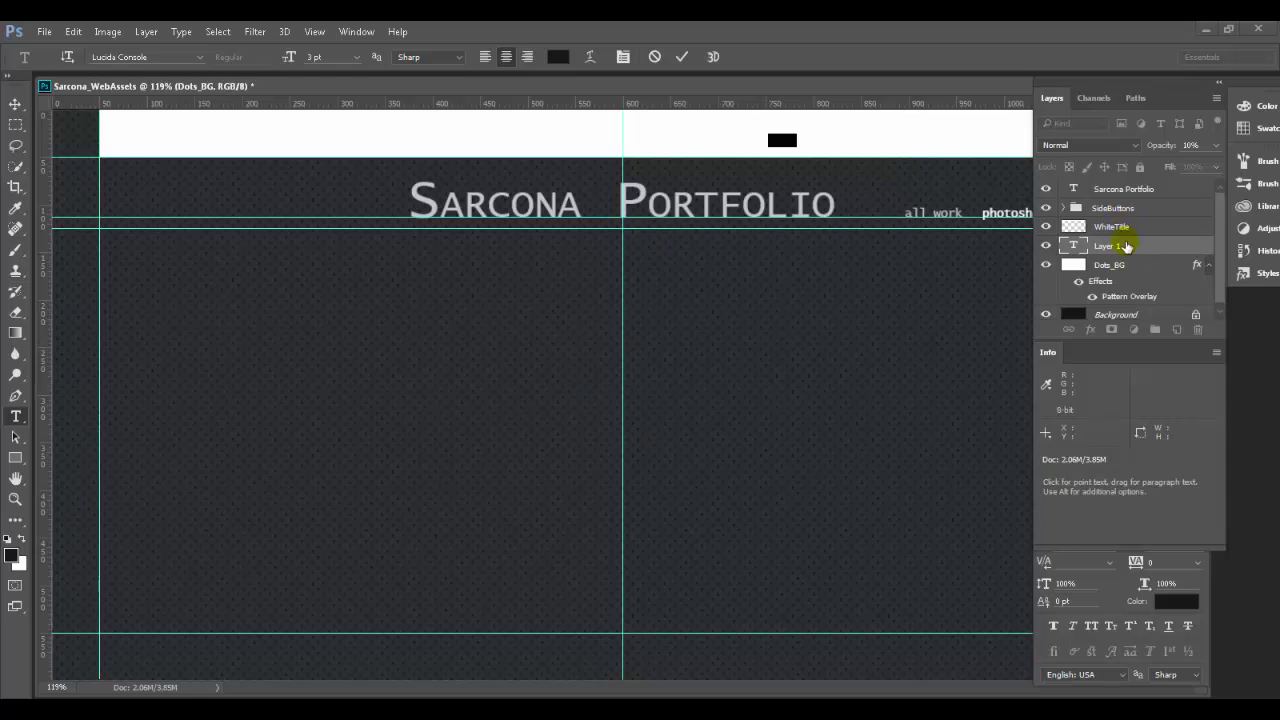
pyautogui.moveTo(1135, 250); pyautogui.dragTo(1130, 218)
pyautogui.doubleClick(783, 140)
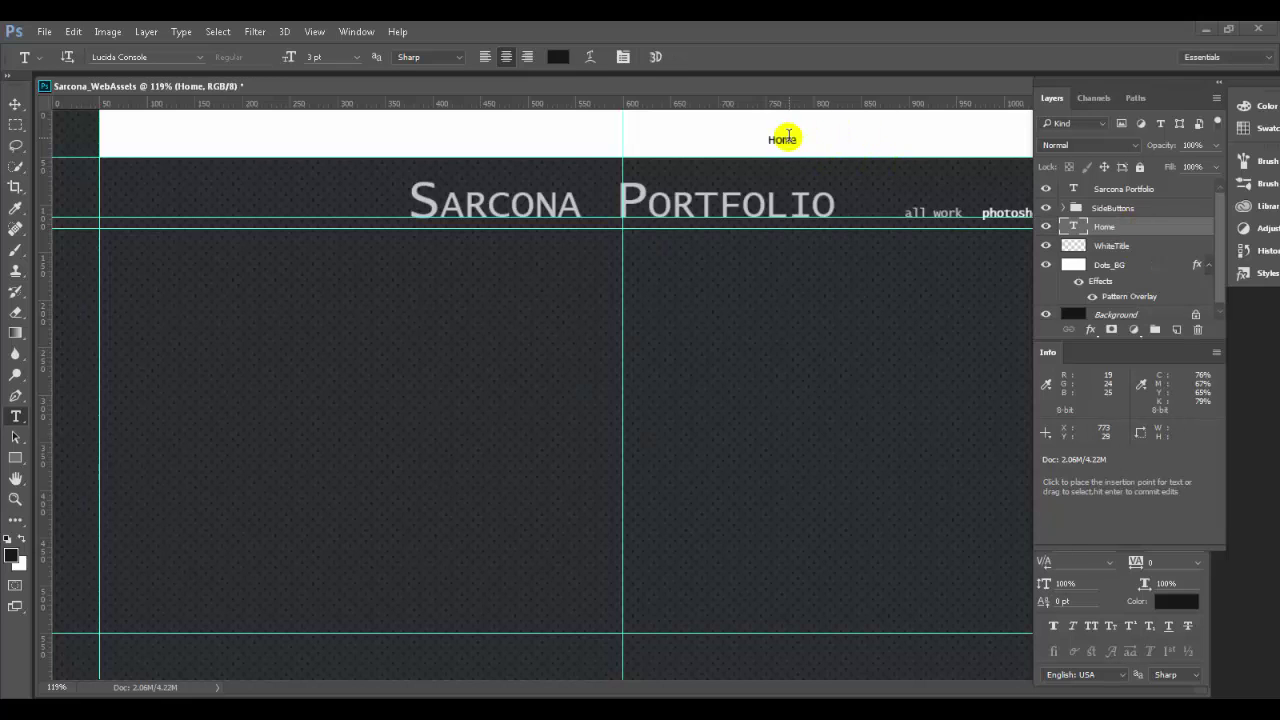
pyautogui.press('Escape')
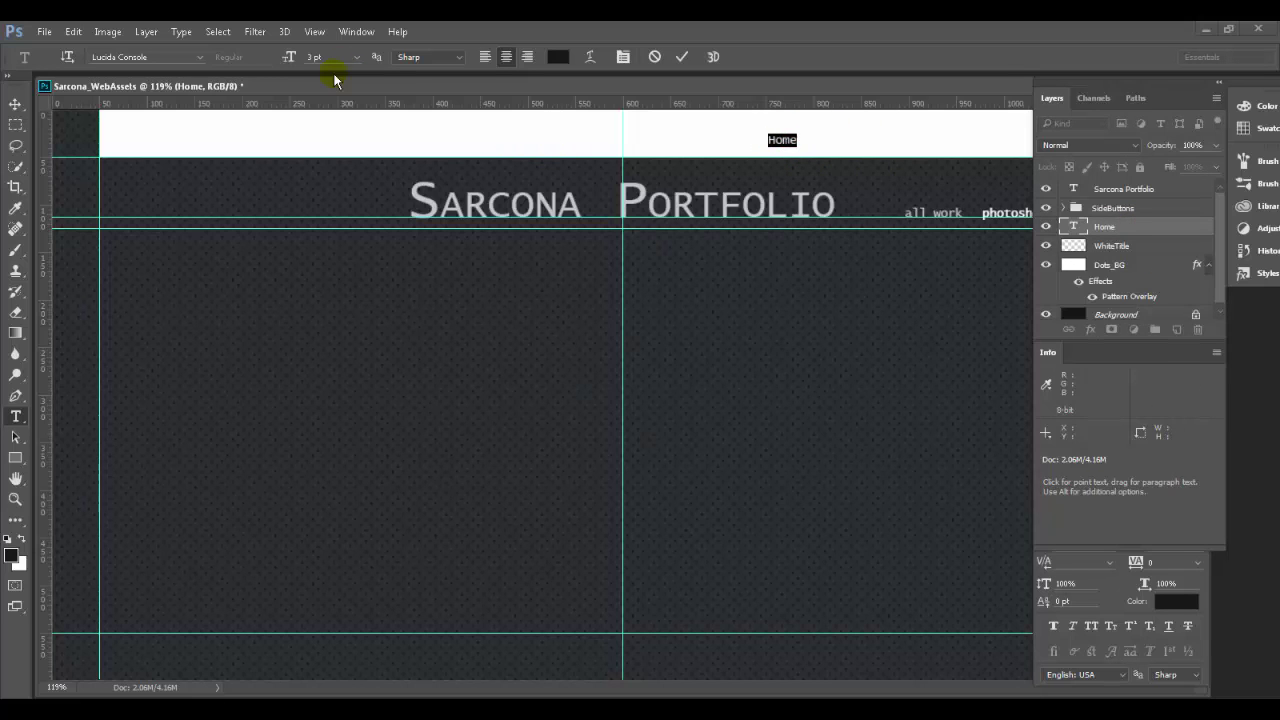
# Make the Home text all caps and shrink it from 6 pt to 4 pt
pyautogui.hotkey('alt', 'Tab')
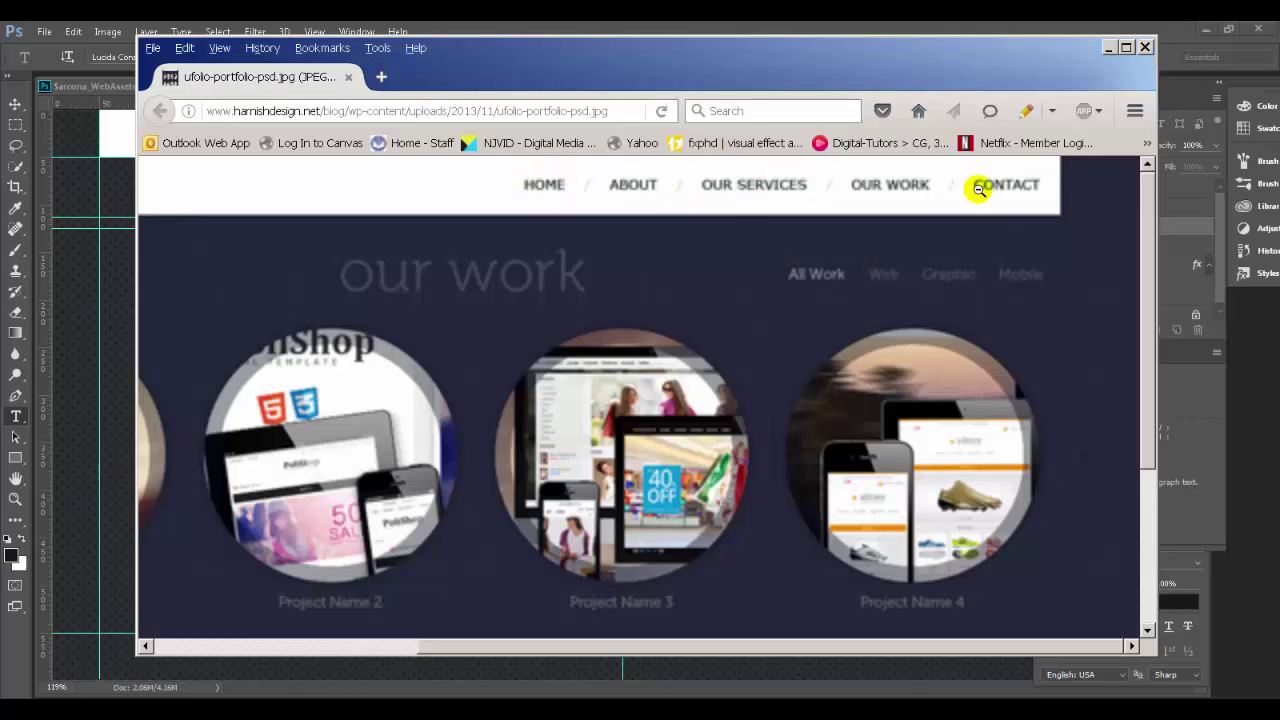
pyautogui.hotkey('alt', 'Tab')
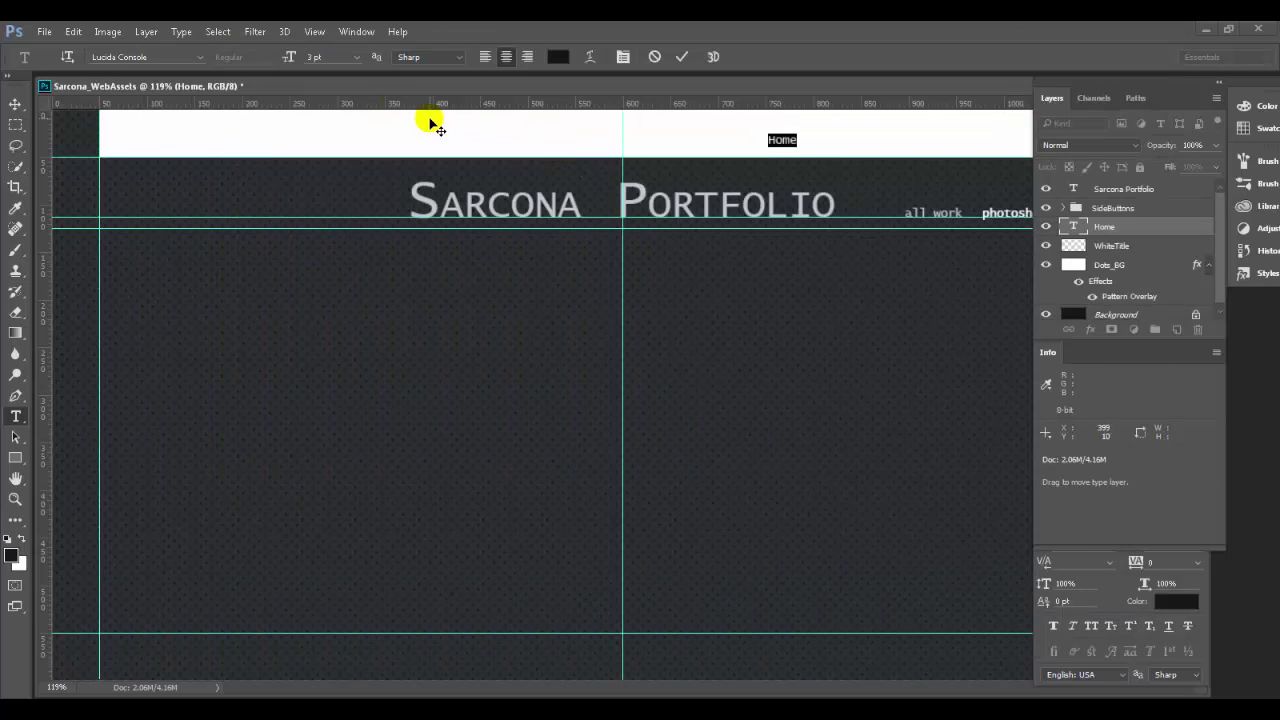
pyautogui.click(357, 57)
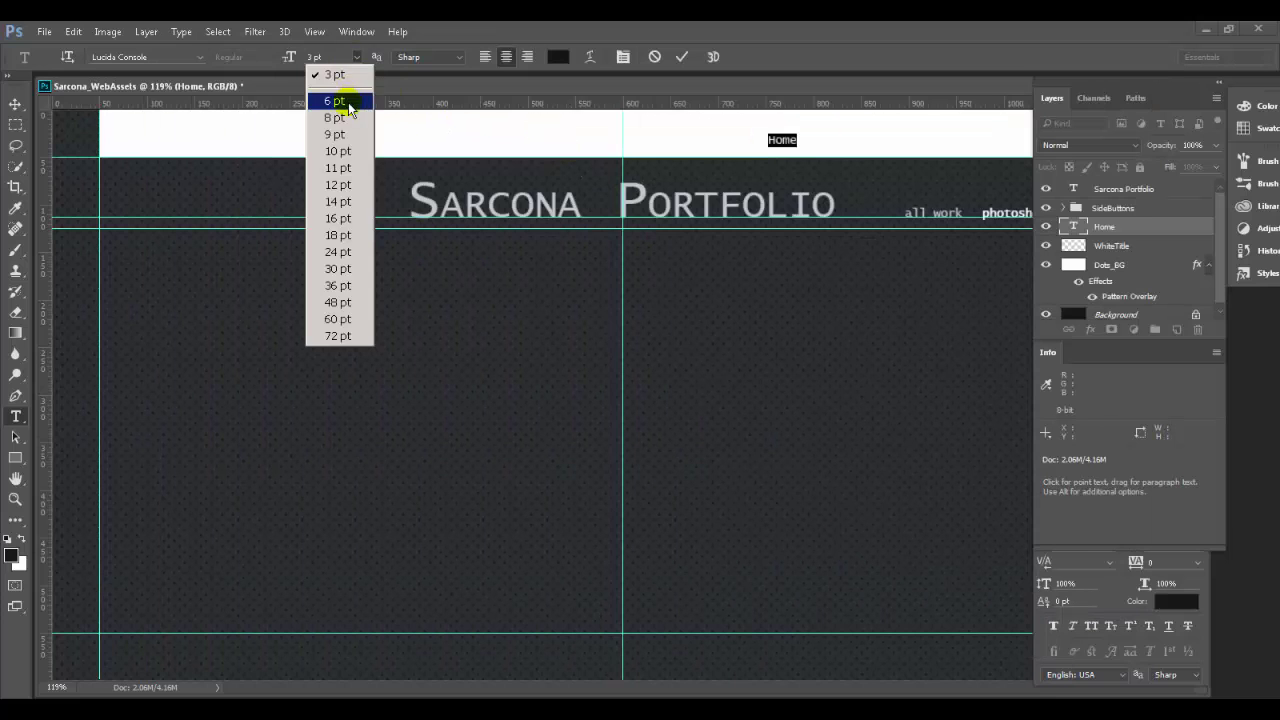
pyautogui.click(338, 94)
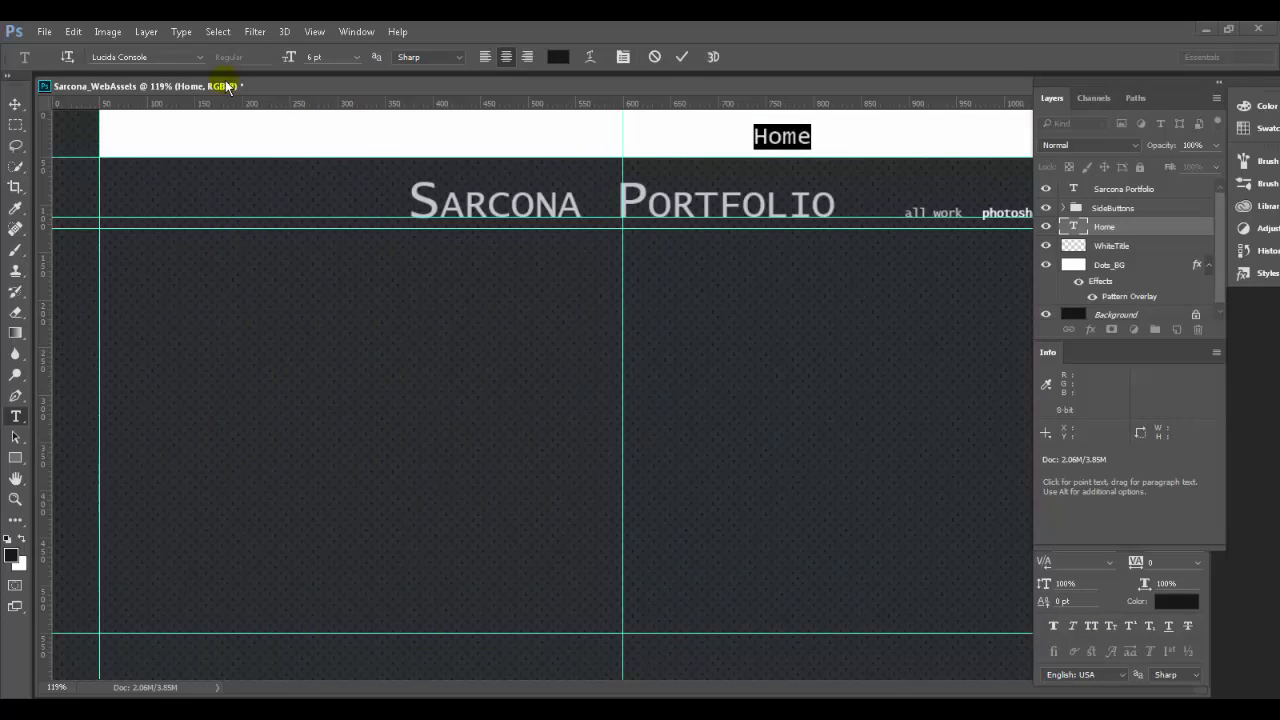
pyautogui.click(1093, 627)
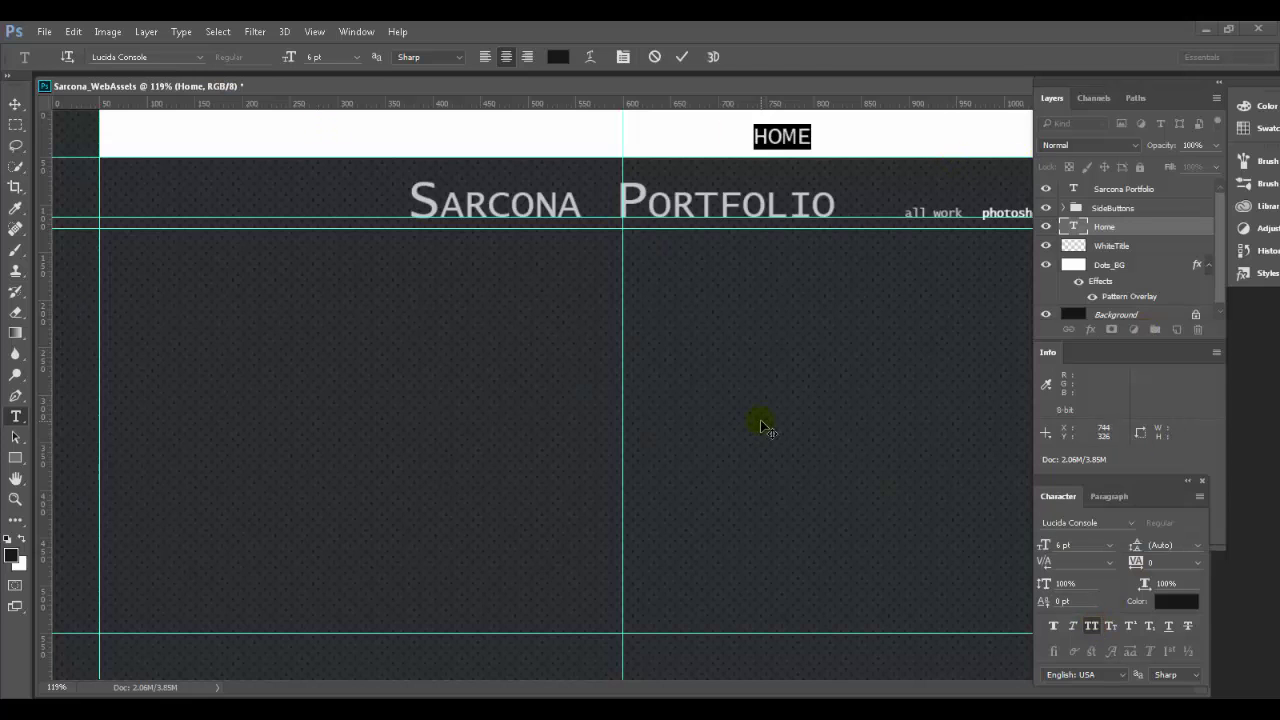
pyautogui.click(357, 57)
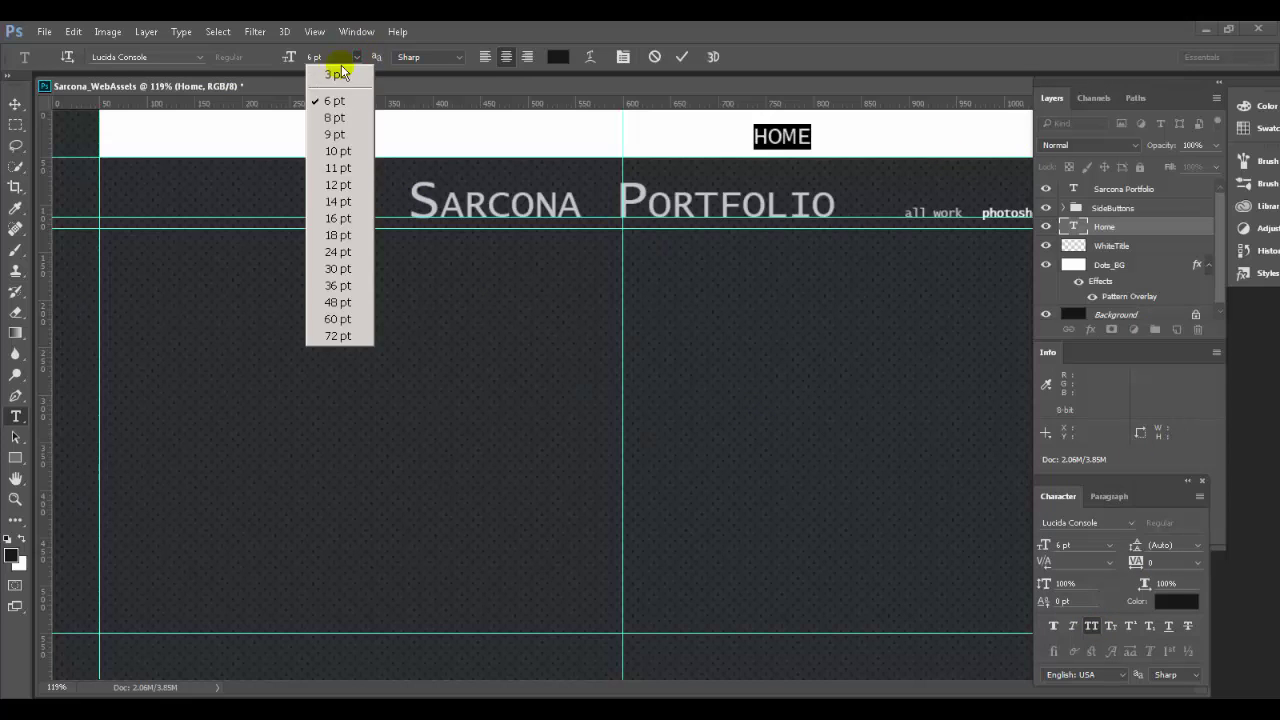
pyautogui.click(316, 57)
pyautogui.click(303, 57)
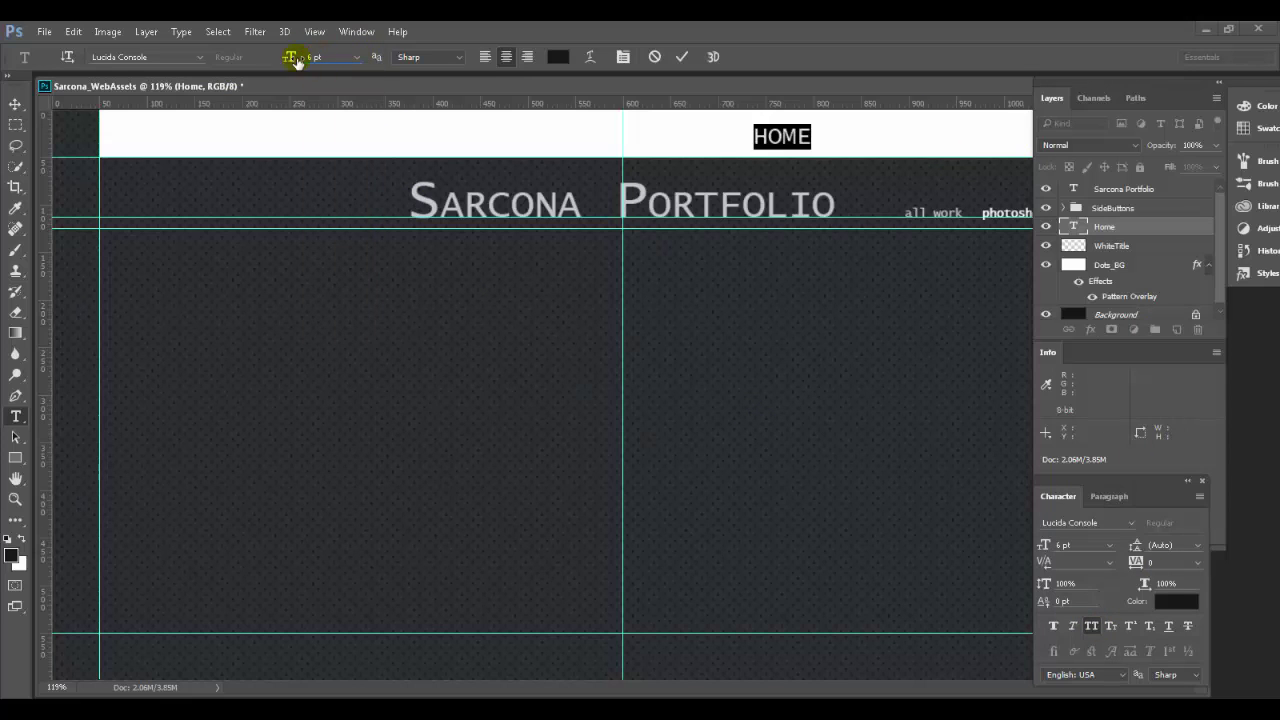
pyautogui.moveTo(297, 62); pyautogui.dragTo(295, 62)
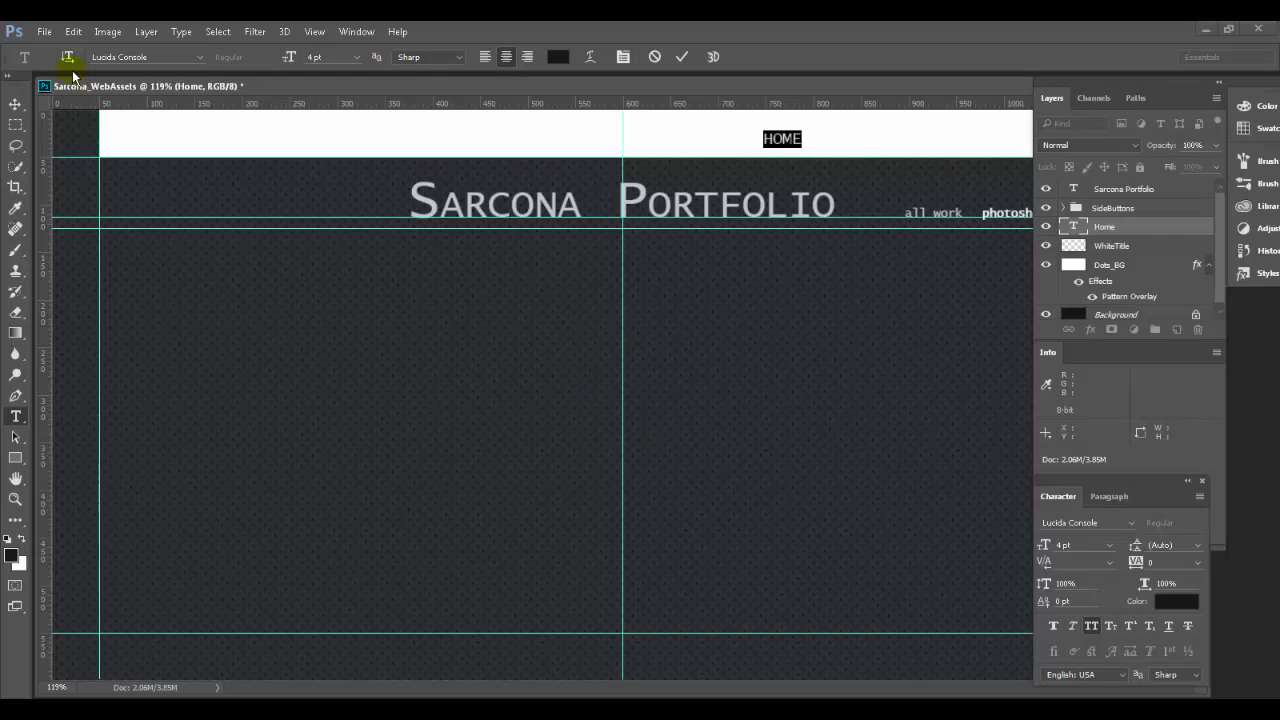
pyautogui.click(15, 104)
# Make the HOME label faux bold and nudge it 7 px to the right
pyautogui.click(784, 146)
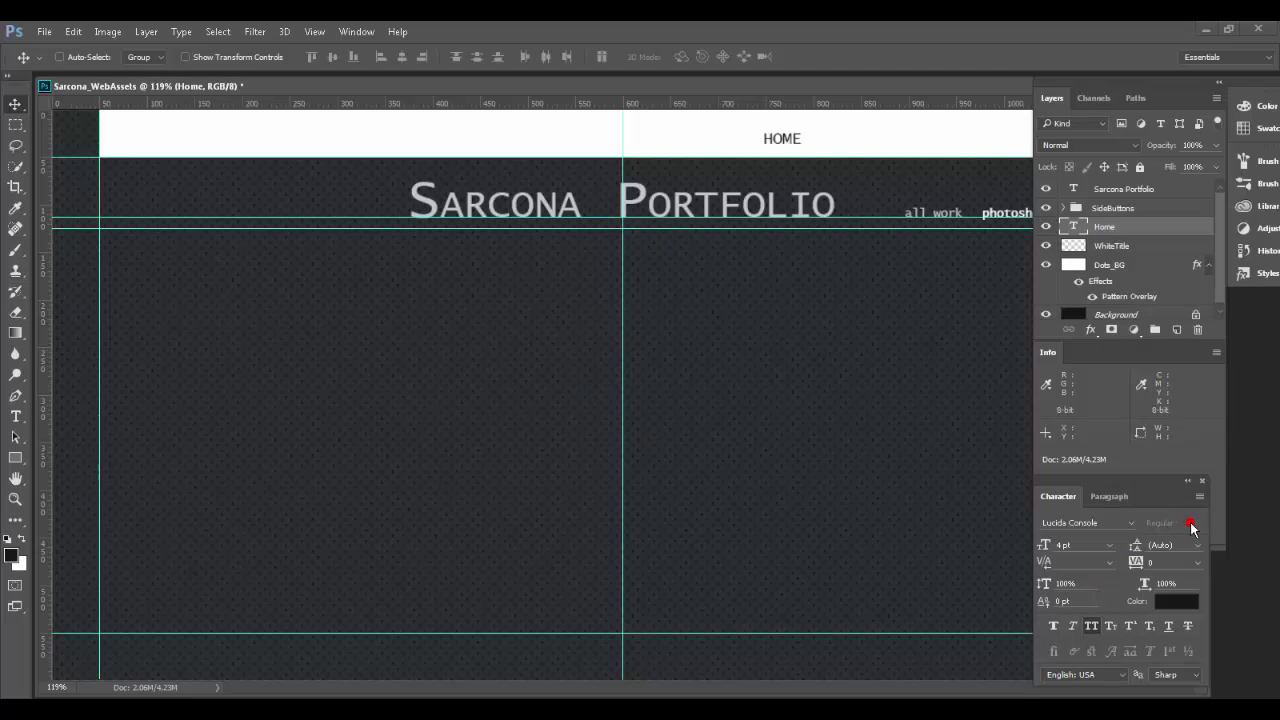
pyautogui.click(1052, 626)
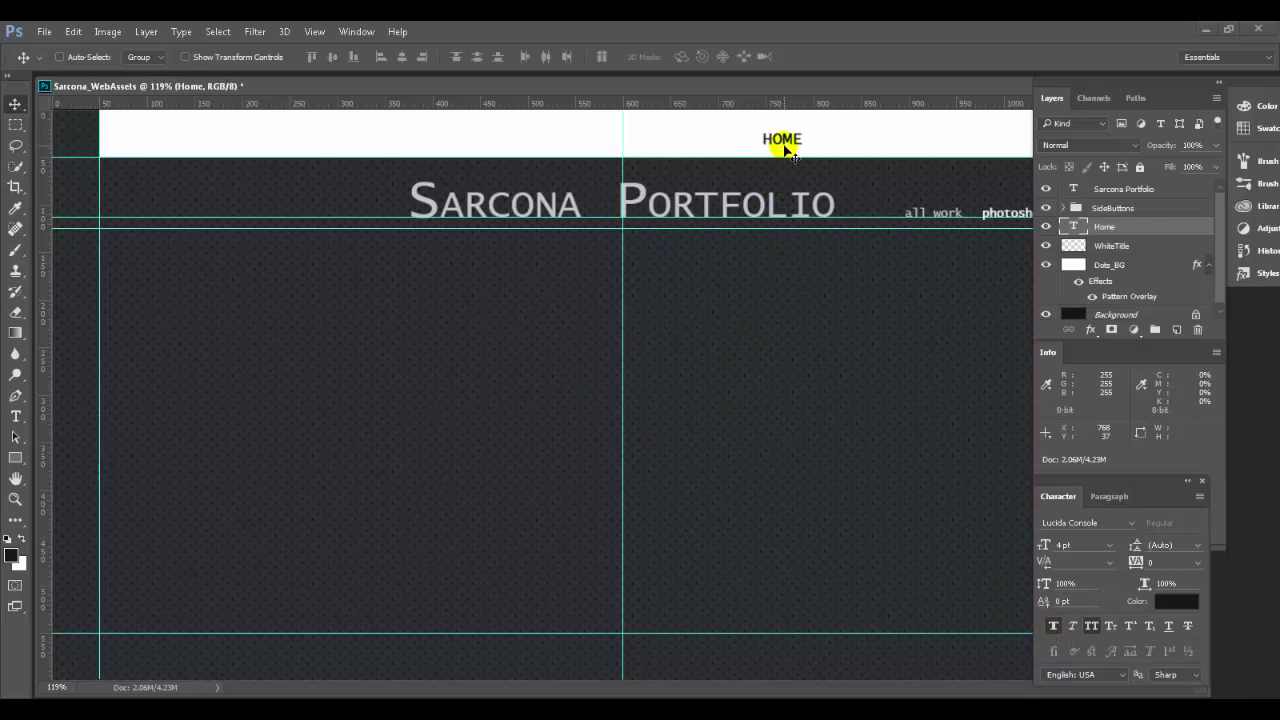
pyautogui.moveTo(786, 140); pyautogui.dragTo(793, 141)
pyautogui.hotkey('alt', 'Tab')
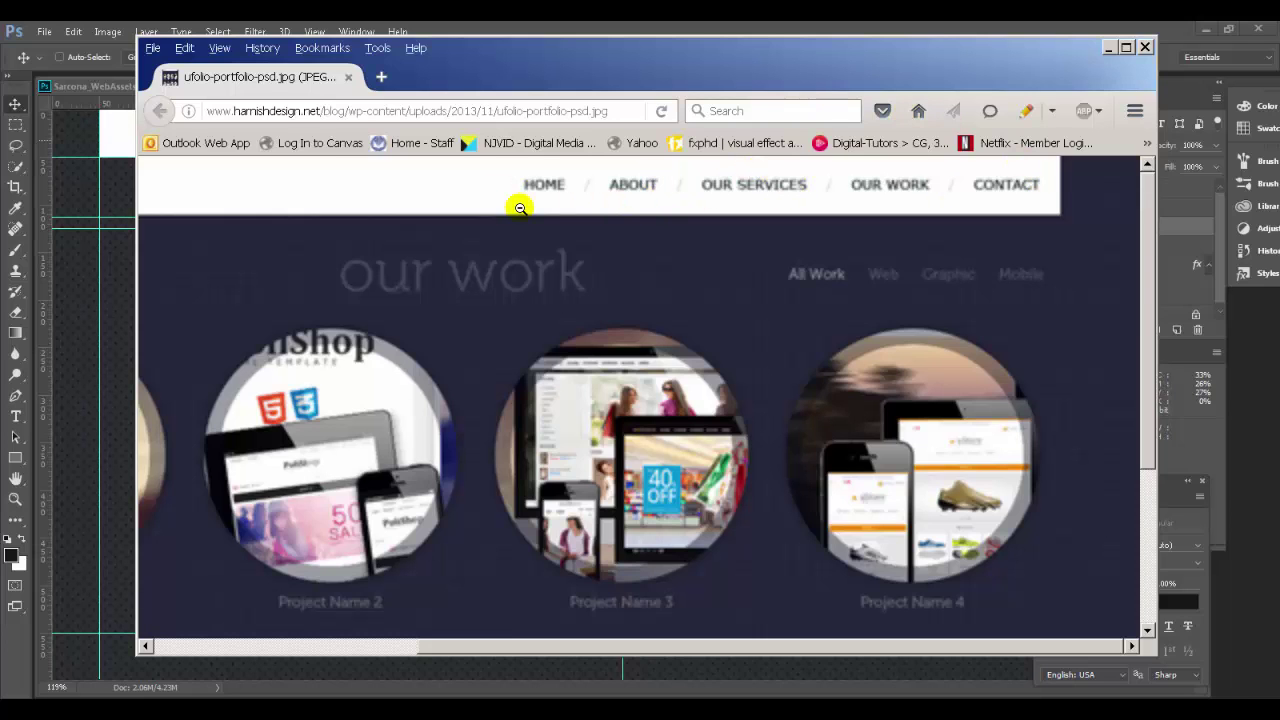
pyautogui.hotkey('alt', 'Tab')
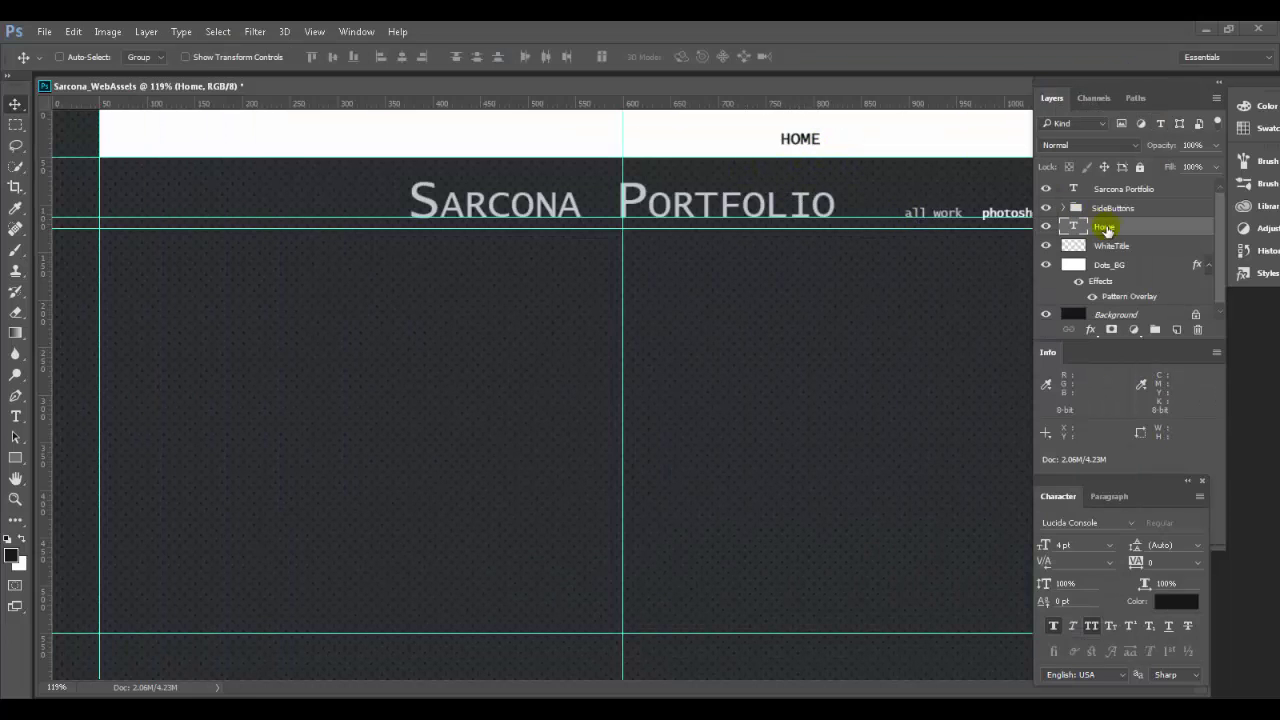
# Duplicate the Home text layer and rename the copy Home ro
pyautogui.moveTo(1100, 226); pyautogui.dragTo(1176, 329)
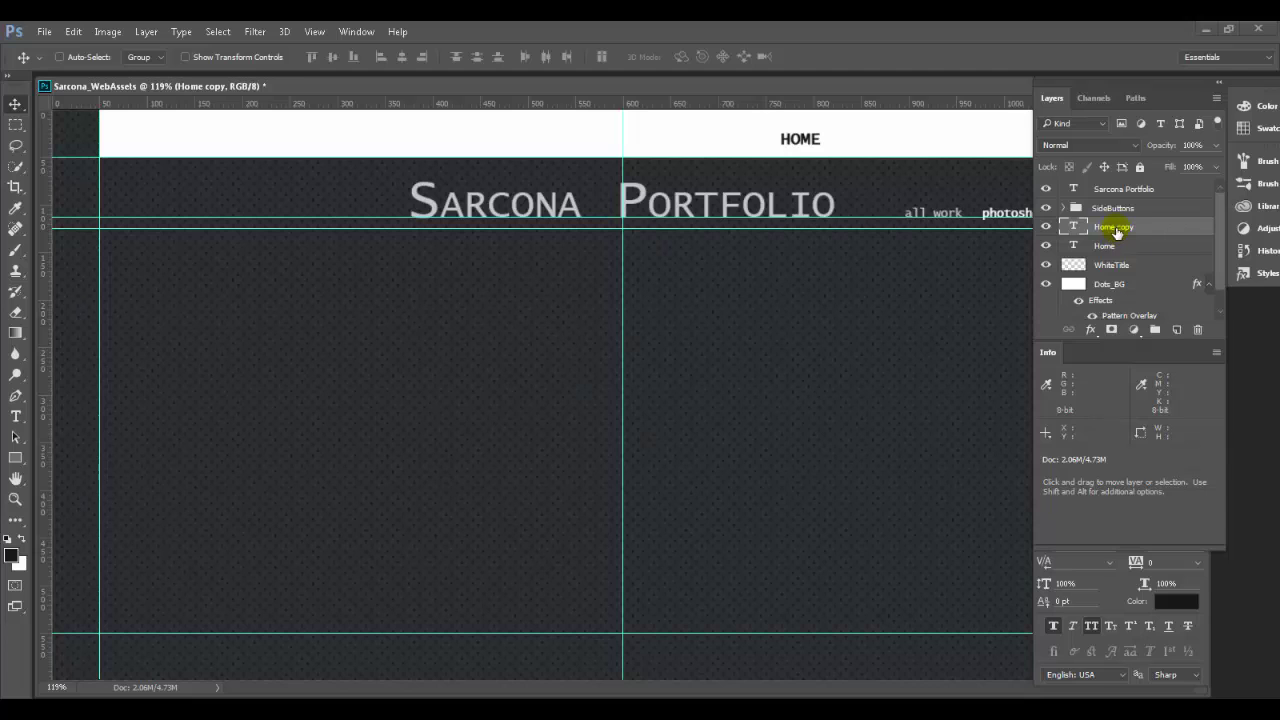
pyautogui.doubleClick(1117, 230)
pyautogui.press('Right')
pyautogui.press('BackSpace')
pyautogui.press('BackSpace')
pyautogui.press('Return')
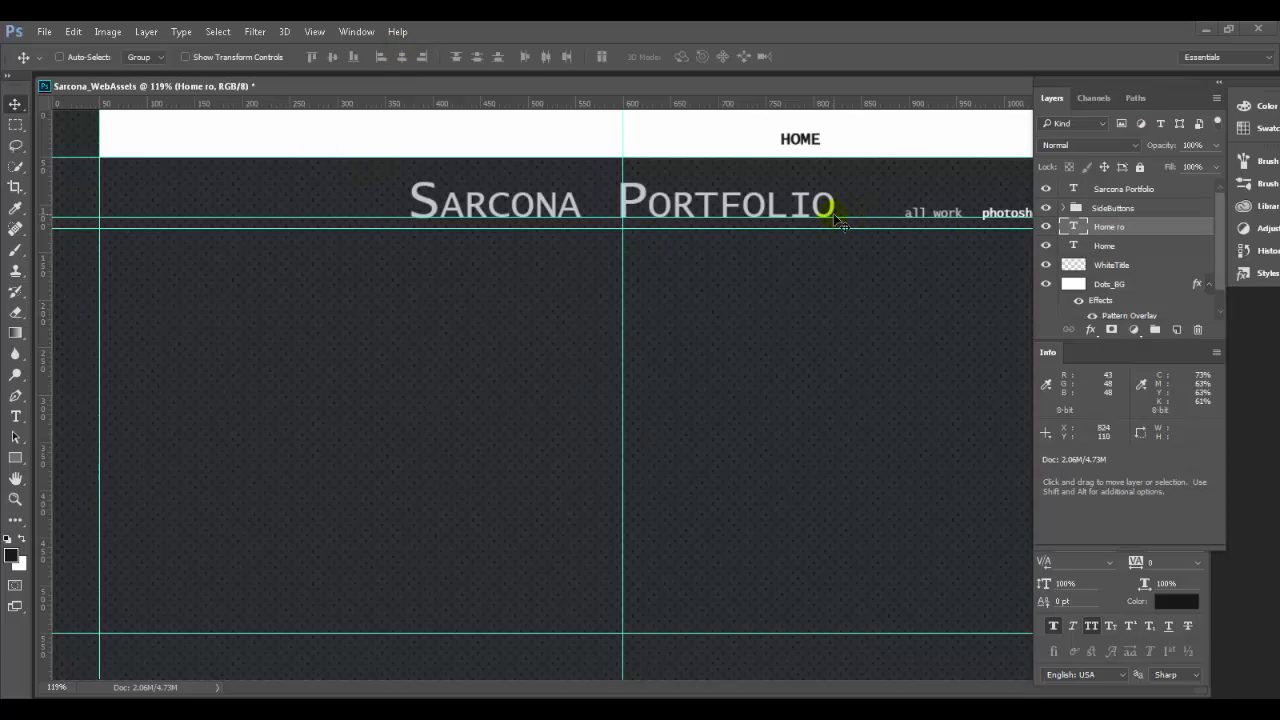
# Set the Home ro text colour to grey-blue R129 G144 B149
pyautogui.press('t')
pyautogui.click(558, 60)
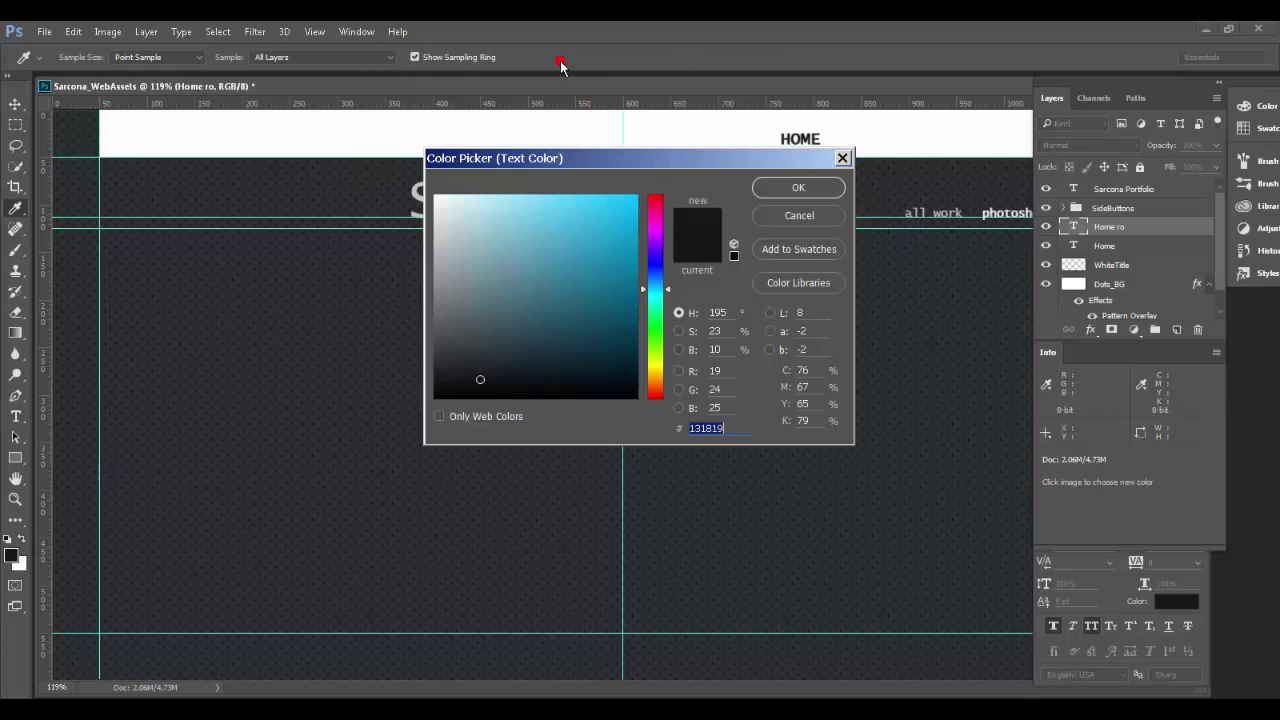
pyautogui.moveTo(475, 352); pyautogui.dragTo(461, 279)
pyautogui.click(471, 305)
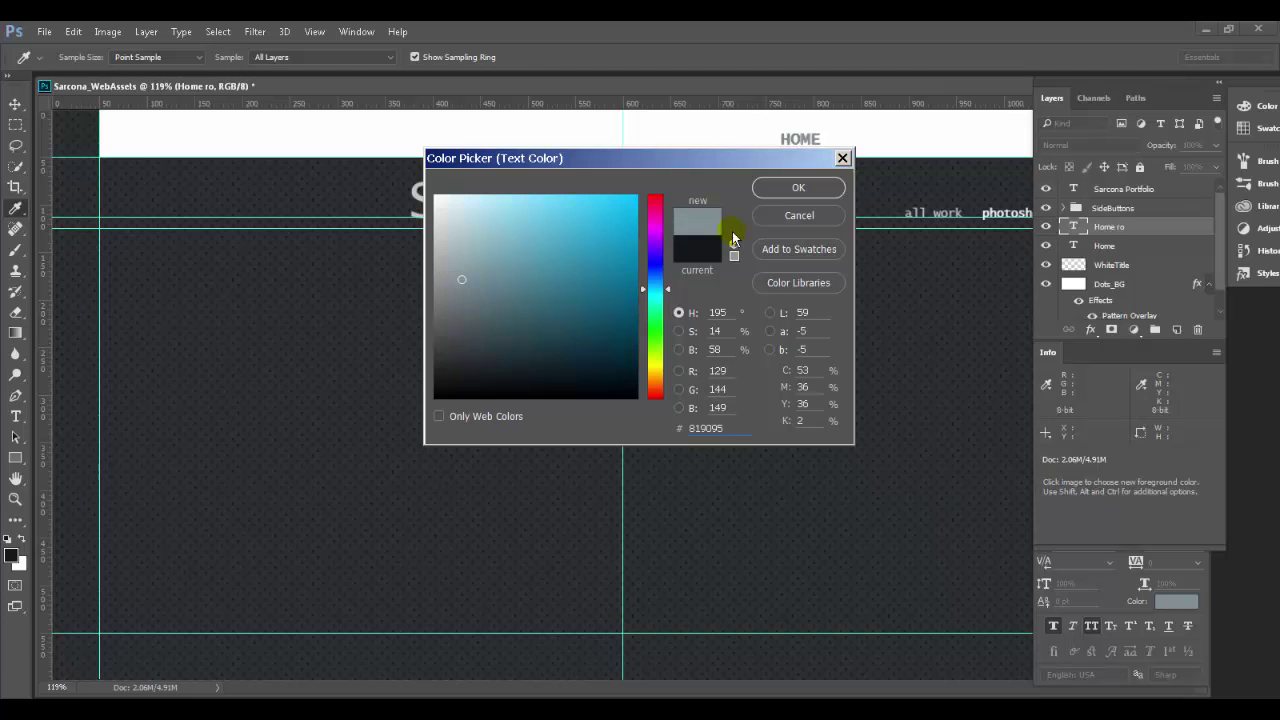
pyautogui.click(822, 190)
# Toggle the Home ro layer's visibility to compare grey and dark HOME, leaving it hidden
pyautogui.click(1045, 227)
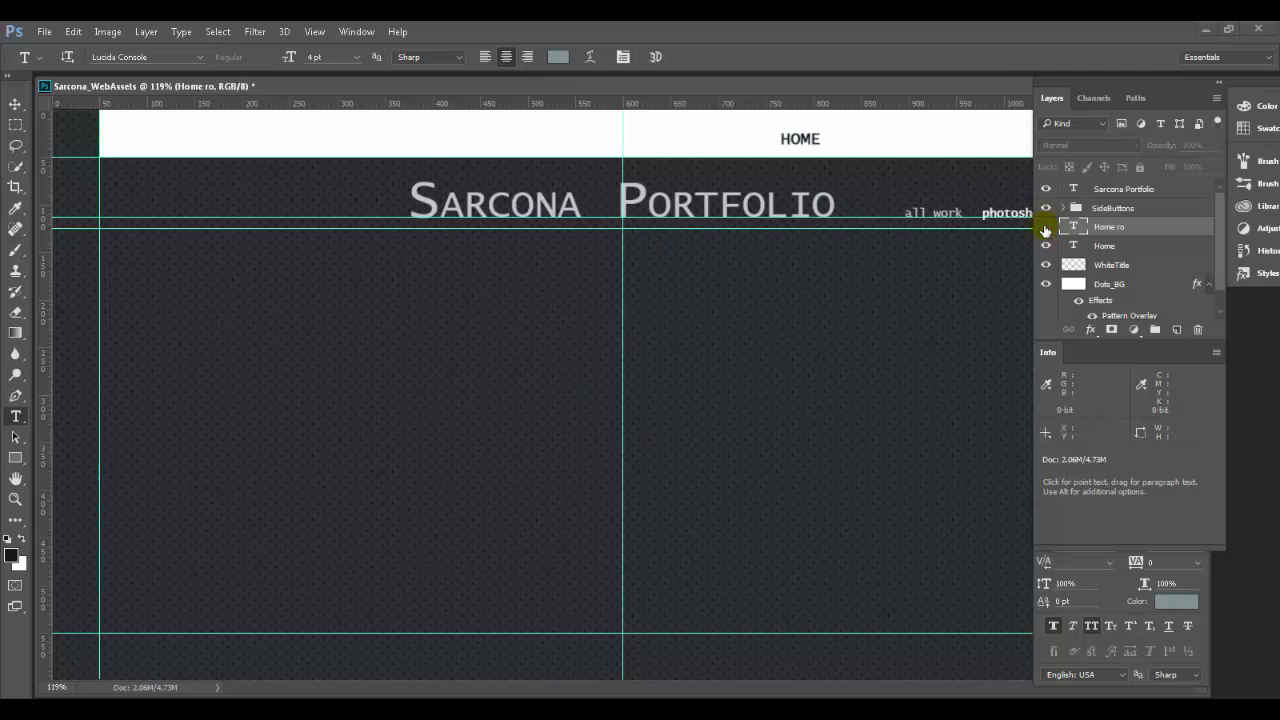
pyautogui.click(1045, 230)
pyautogui.click(1045, 230)
pyautogui.click(1045, 230)
pyautogui.click(1045, 230)
pyautogui.click(1045, 230)
pyautogui.click(1045, 229)
pyautogui.click(1045, 227)
pyautogui.click(1045, 227)
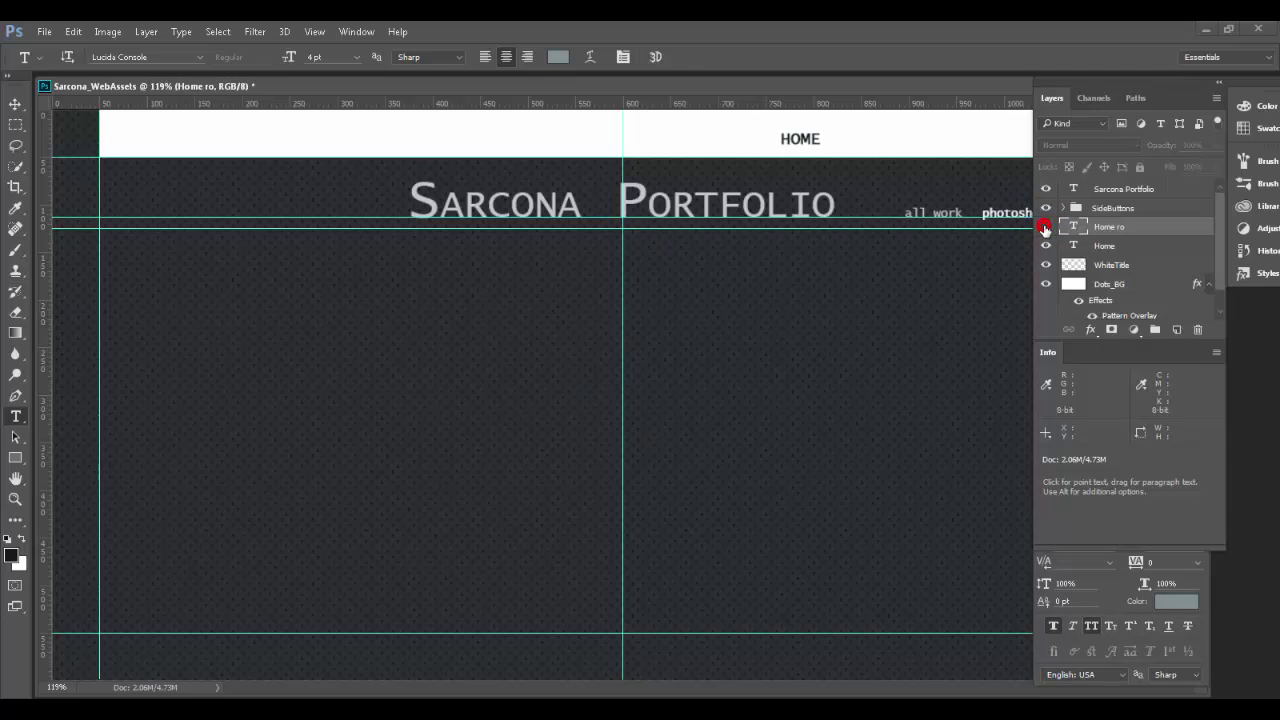
pyautogui.click(15, 103)
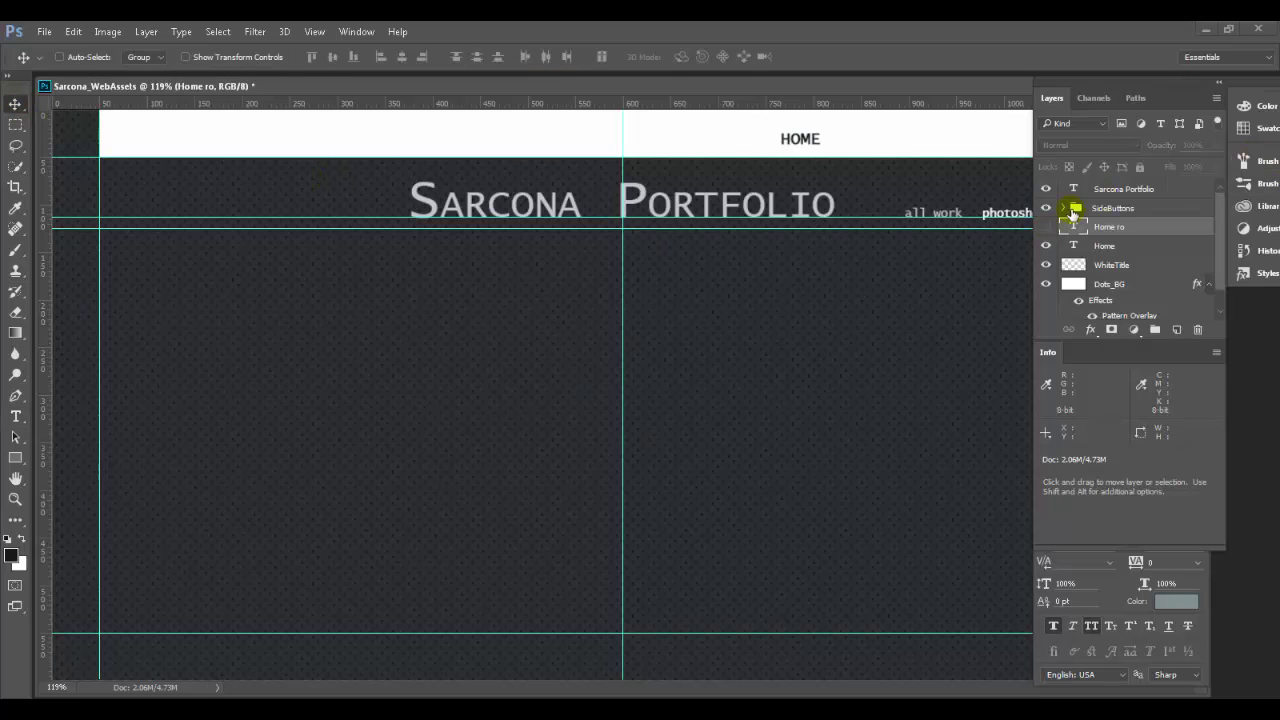
# Duplicate the Home and Home ro layers and place the copy about 121 px right of HOME
pyautogui.click(1045, 227)
pyautogui.keyDown('shift'); pyautogui.click(1160, 245); pyautogui.keyUp('shift')
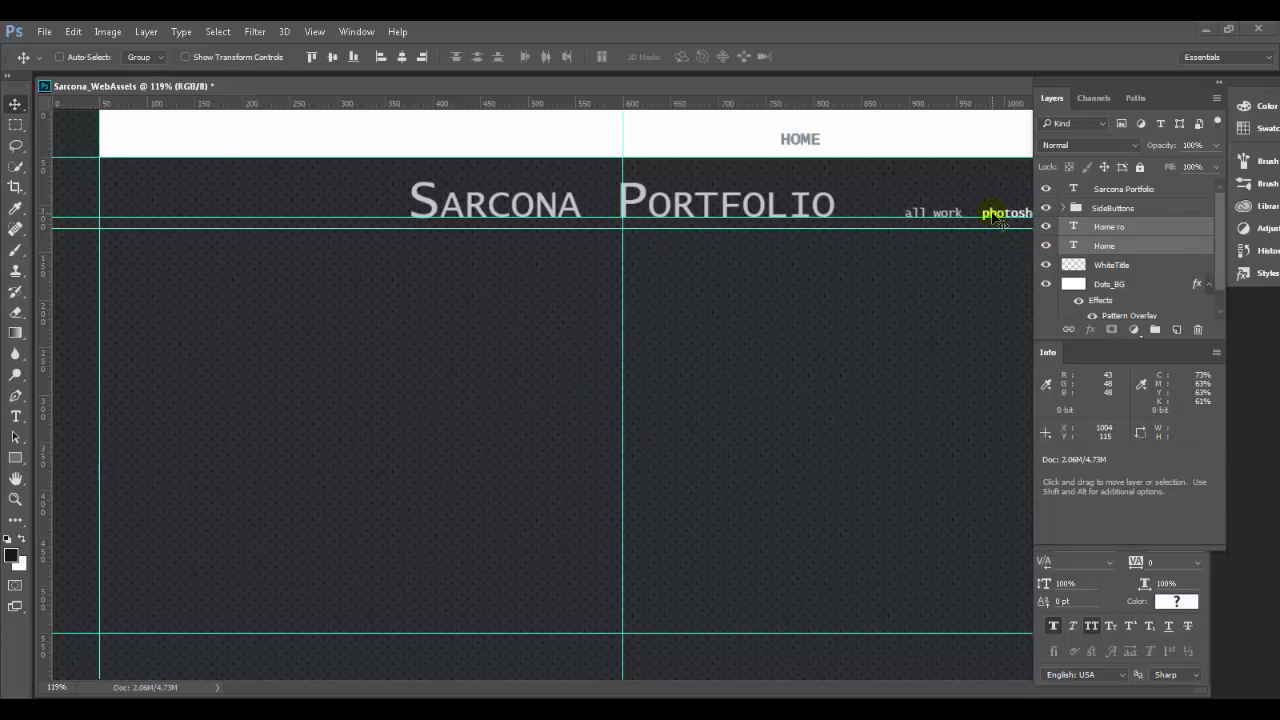
pyautogui.press('alt')
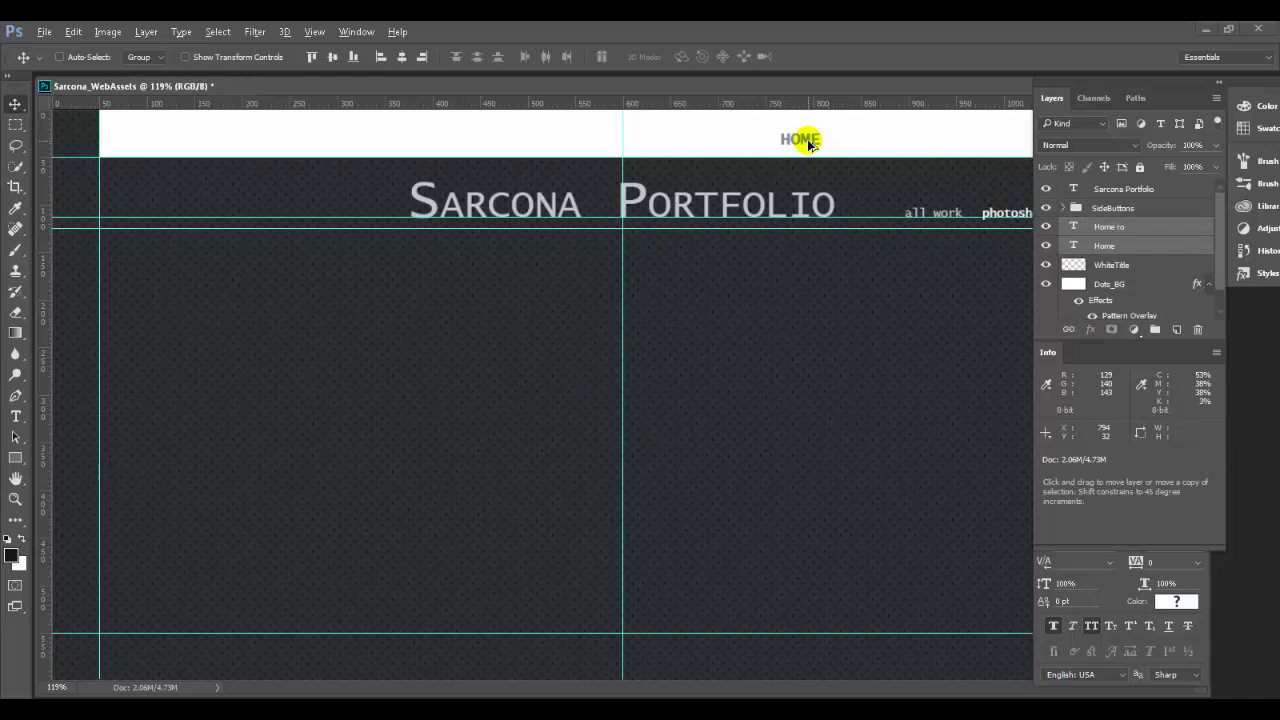
pyautogui.click(1218, 97)
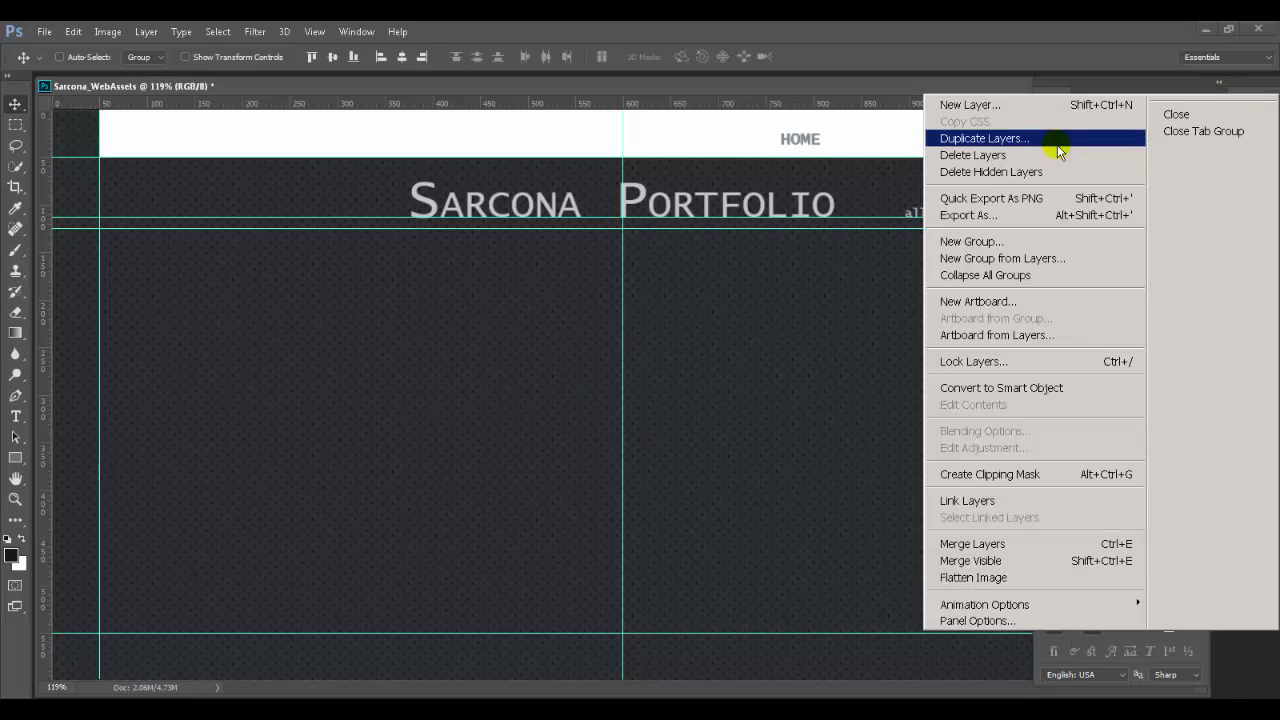
pyautogui.click(1008, 59)
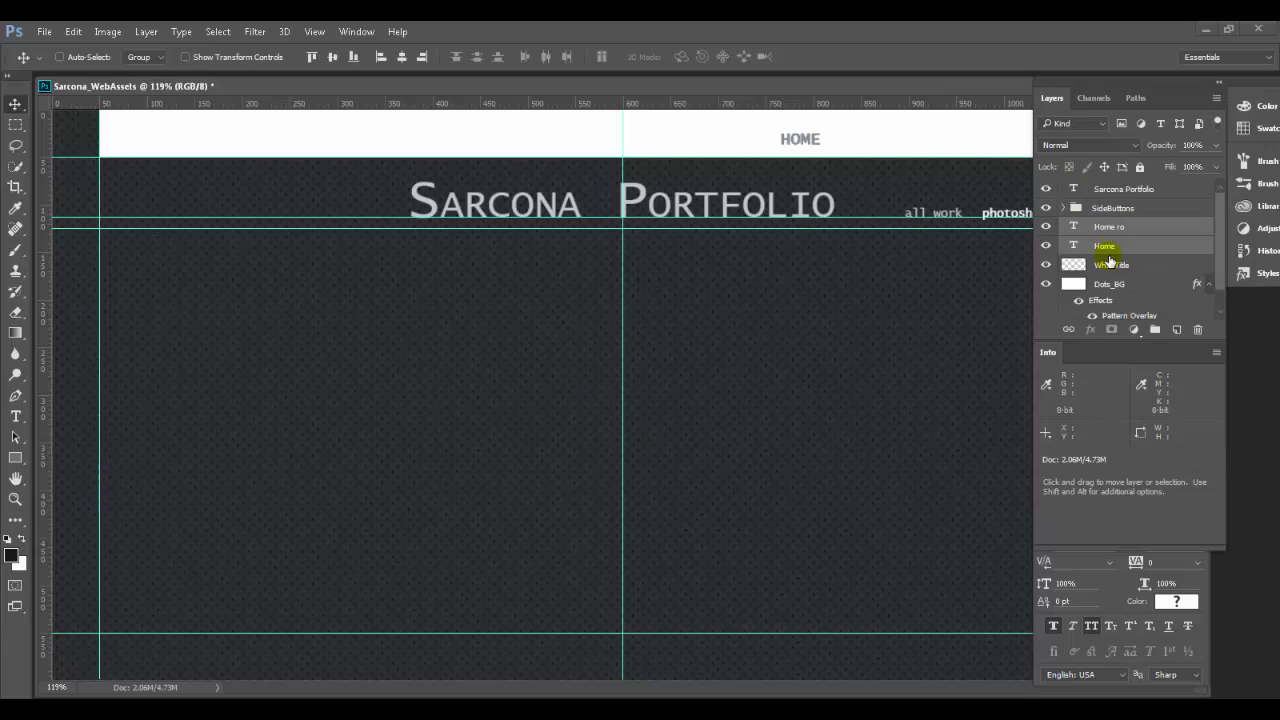
pyautogui.moveTo(1103, 246)
pyautogui.mouseDown()
pyautogui.moveTo(1177, 330)
pyautogui.moveTo(1128, 244)
pyautogui.mouseUp()
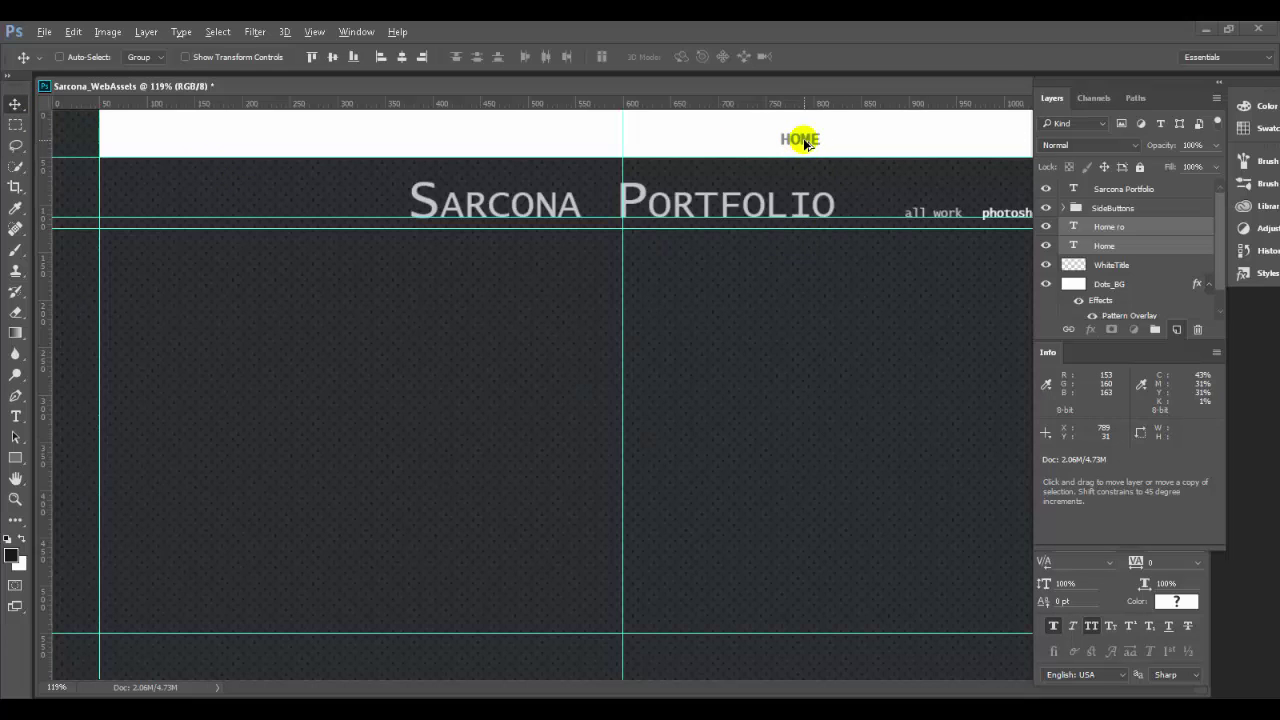
pyautogui.moveTo(804, 143); pyautogui.dragTo(872, 167)
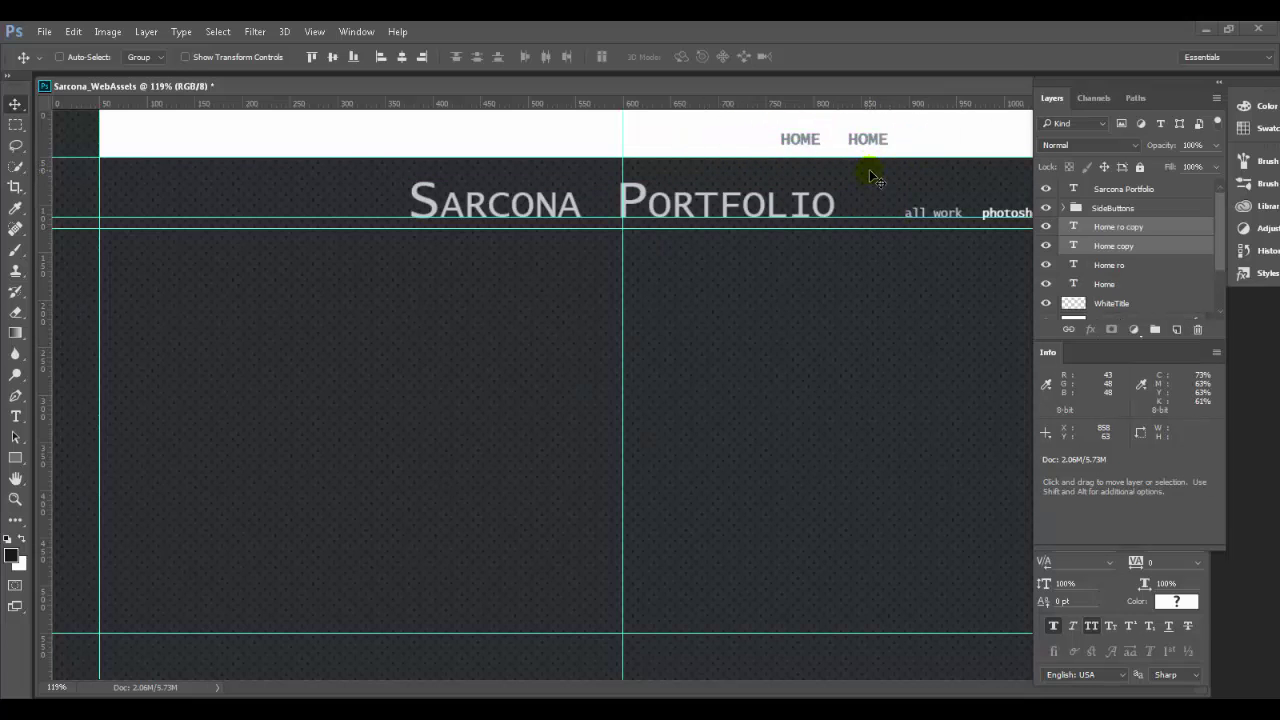
pyautogui.hotkey('alt', 'Tab')
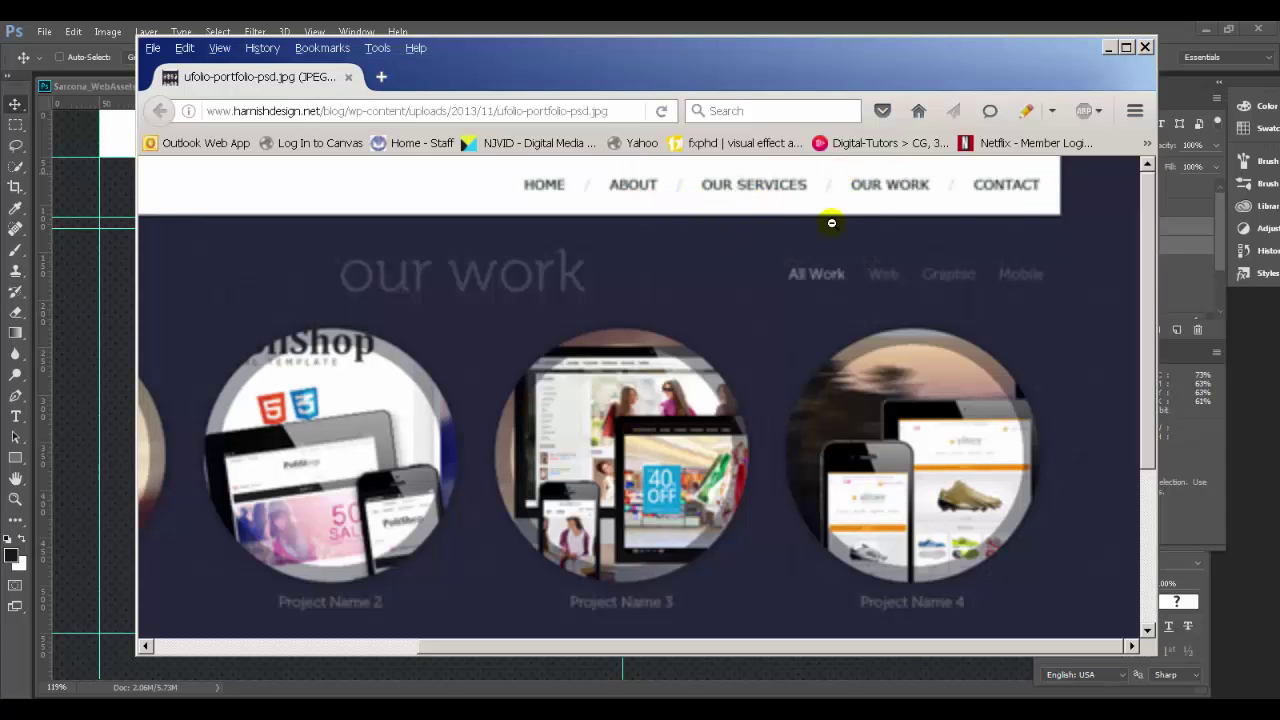
pyautogui.hotkey('alt', 'Tab')
# Retype both copied HOME labels as OUR SERVICES
pyautogui.press('t')
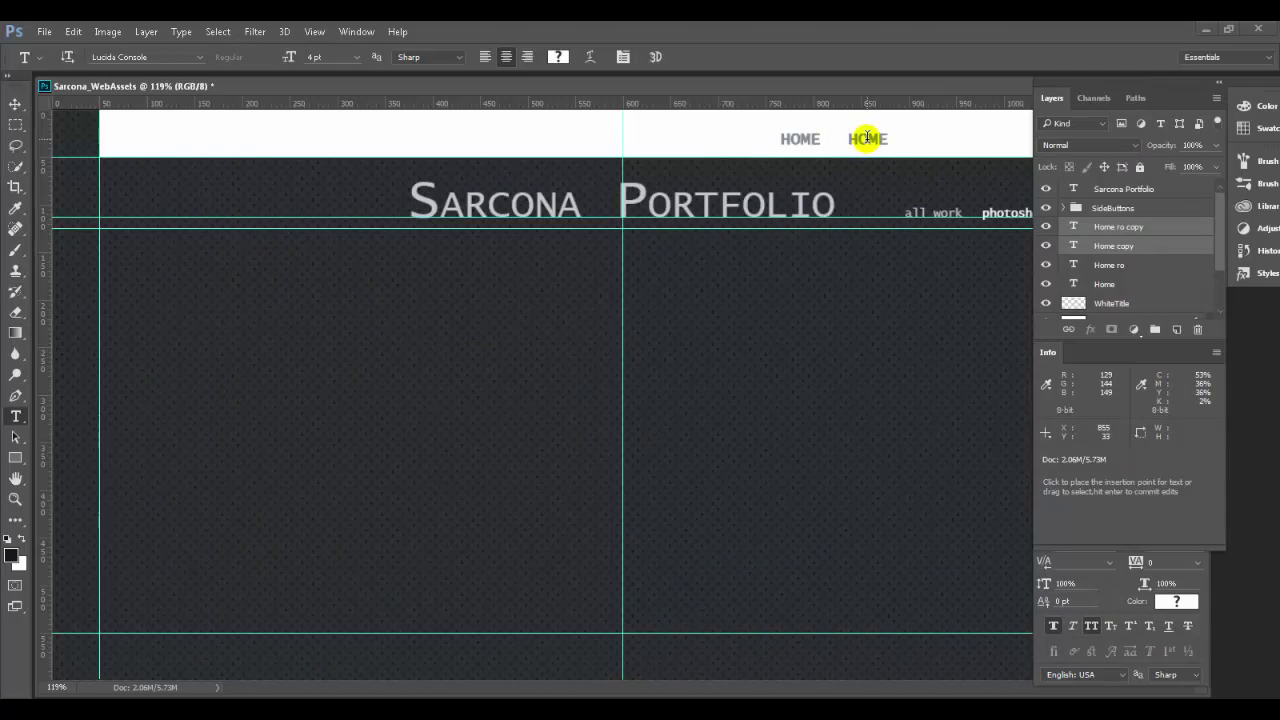
pyautogui.click(888, 146)
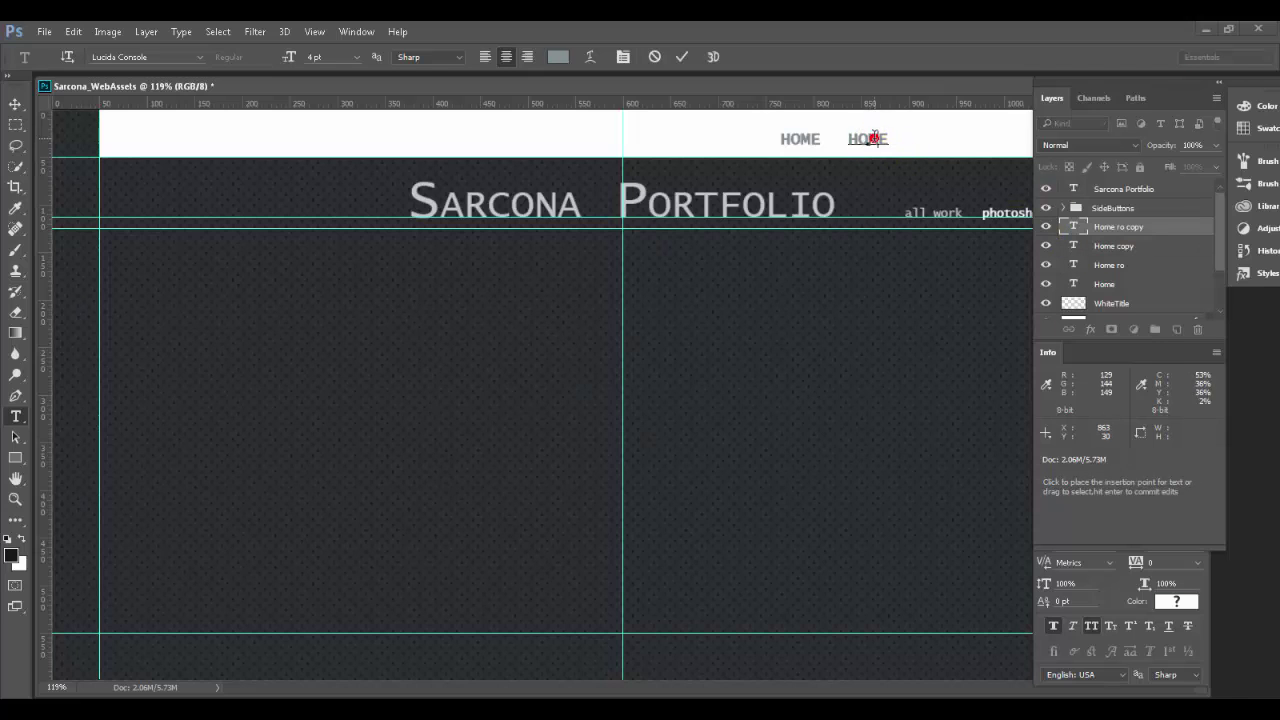
pyautogui.click(872, 138)
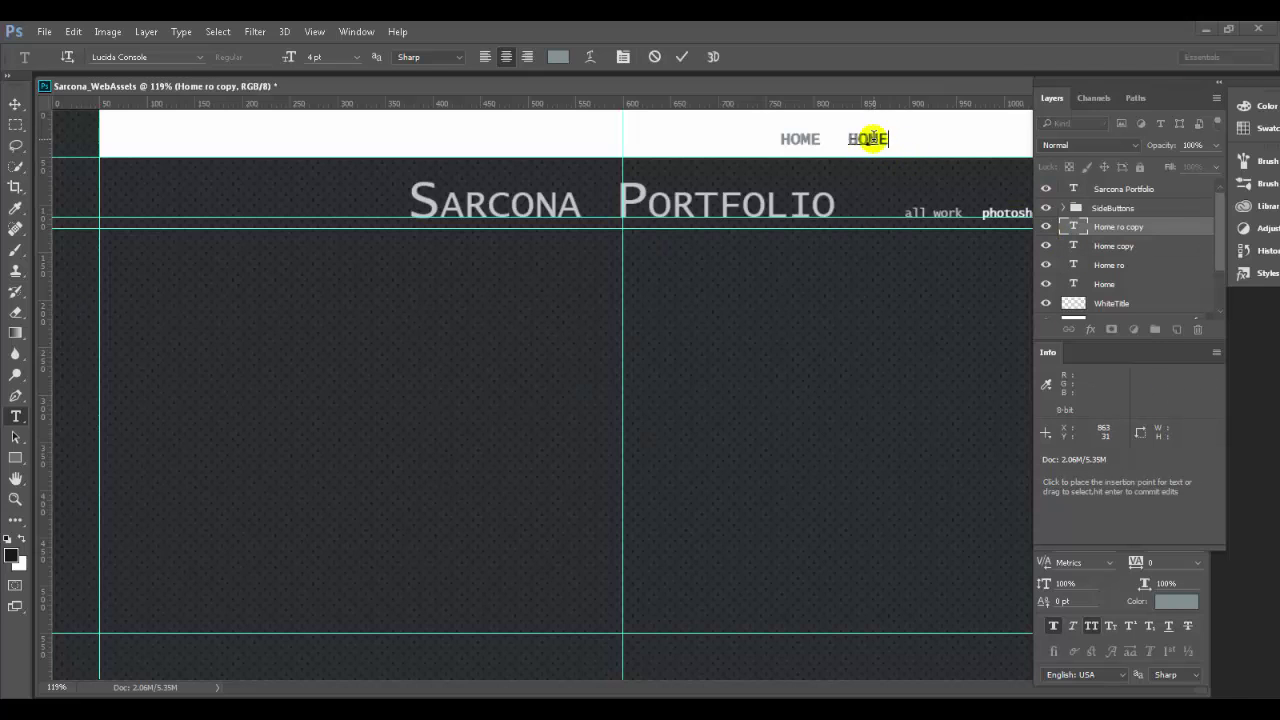
pyautogui.write('OUR SERVICES')
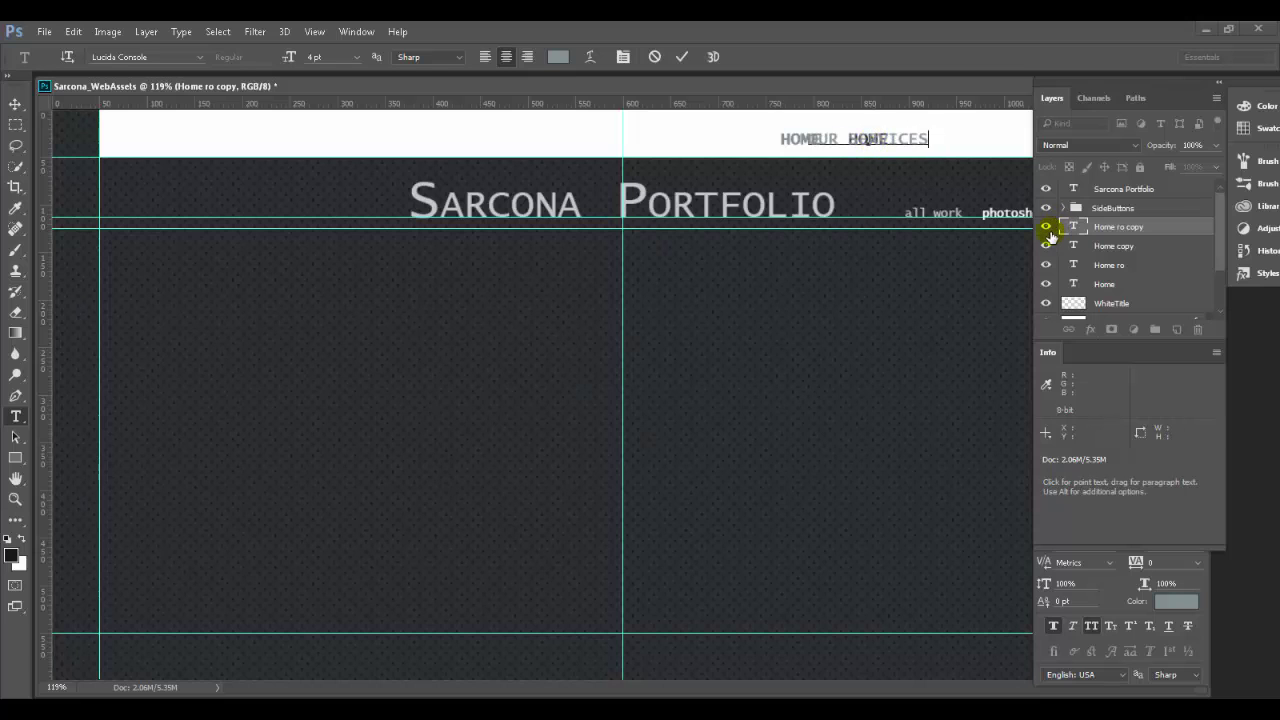
pyautogui.hotkey('ctrl', 'Return')
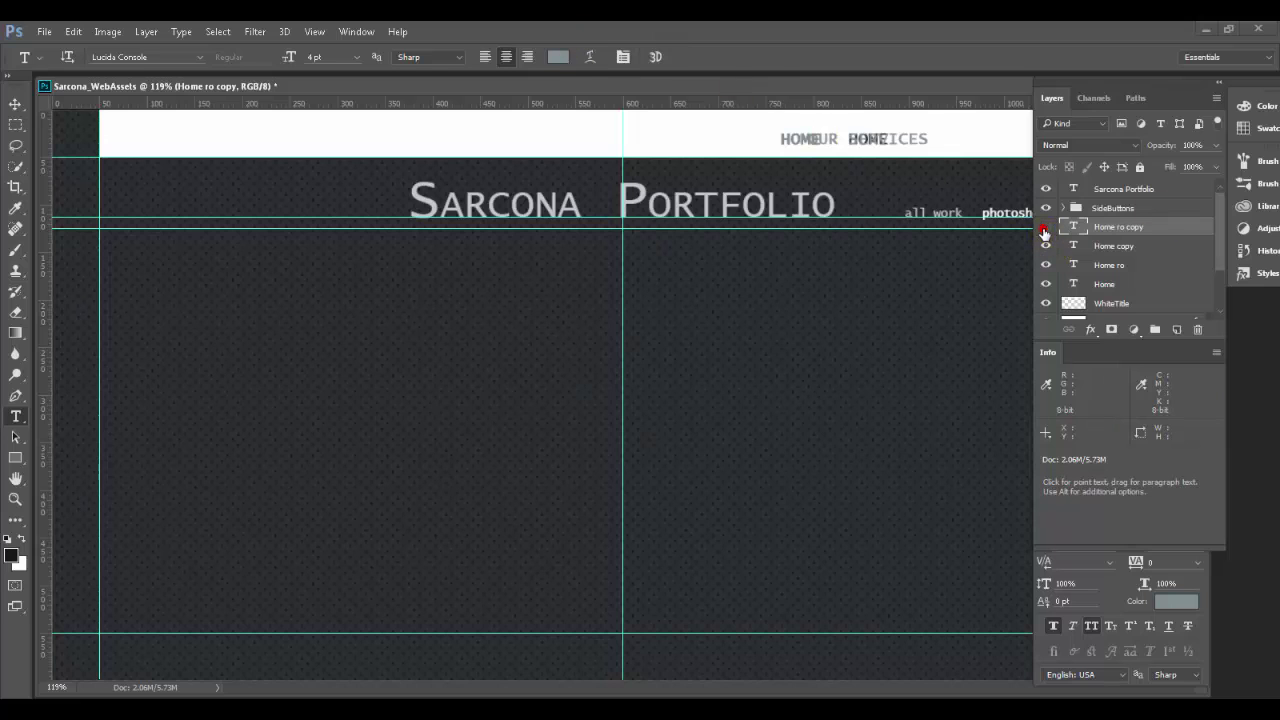
pyautogui.click(1044, 230)
pyautogui.doubleClick(868, 138)
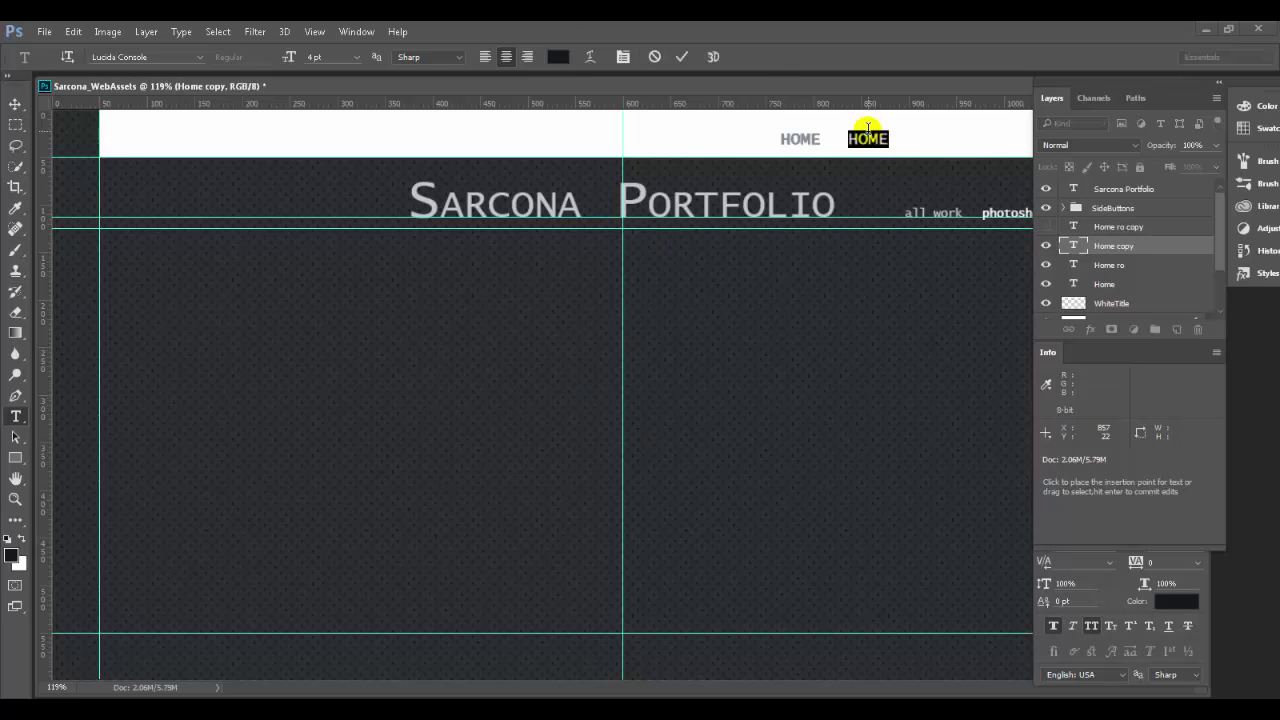
pyautogui.write('OUR SERVICES')
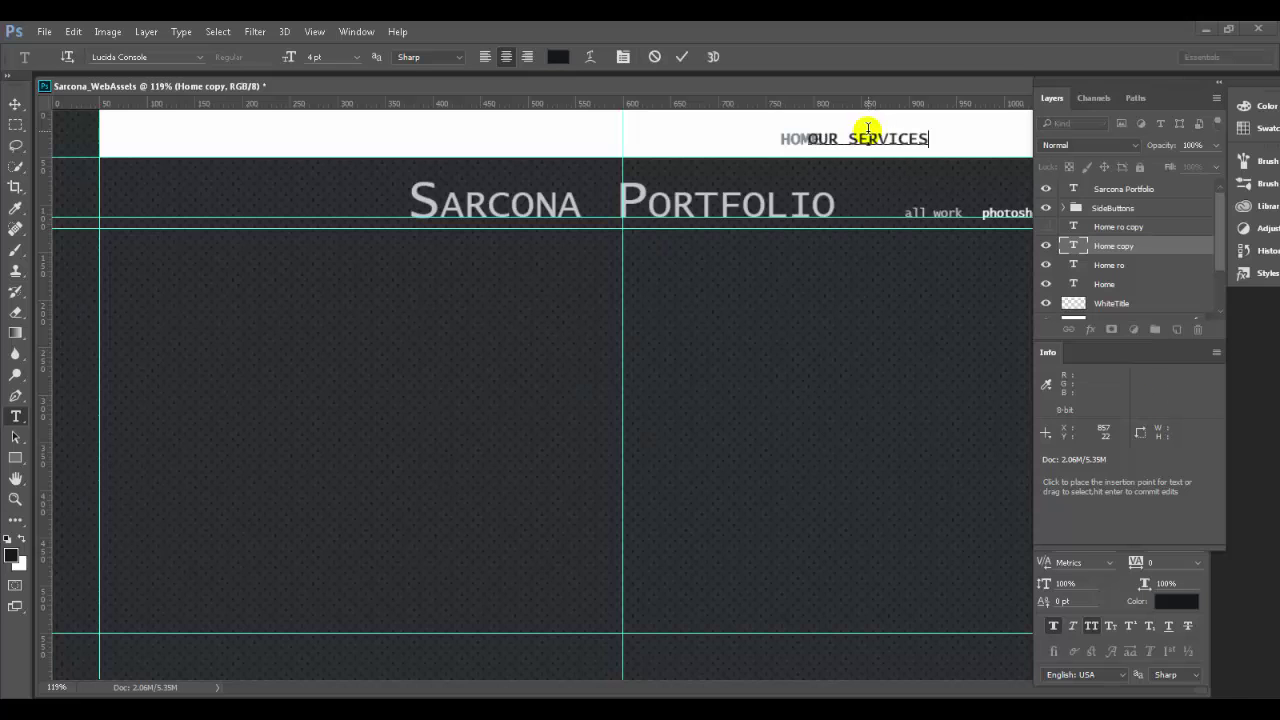
pyautogui.hotkey('ctrl', 'Return')
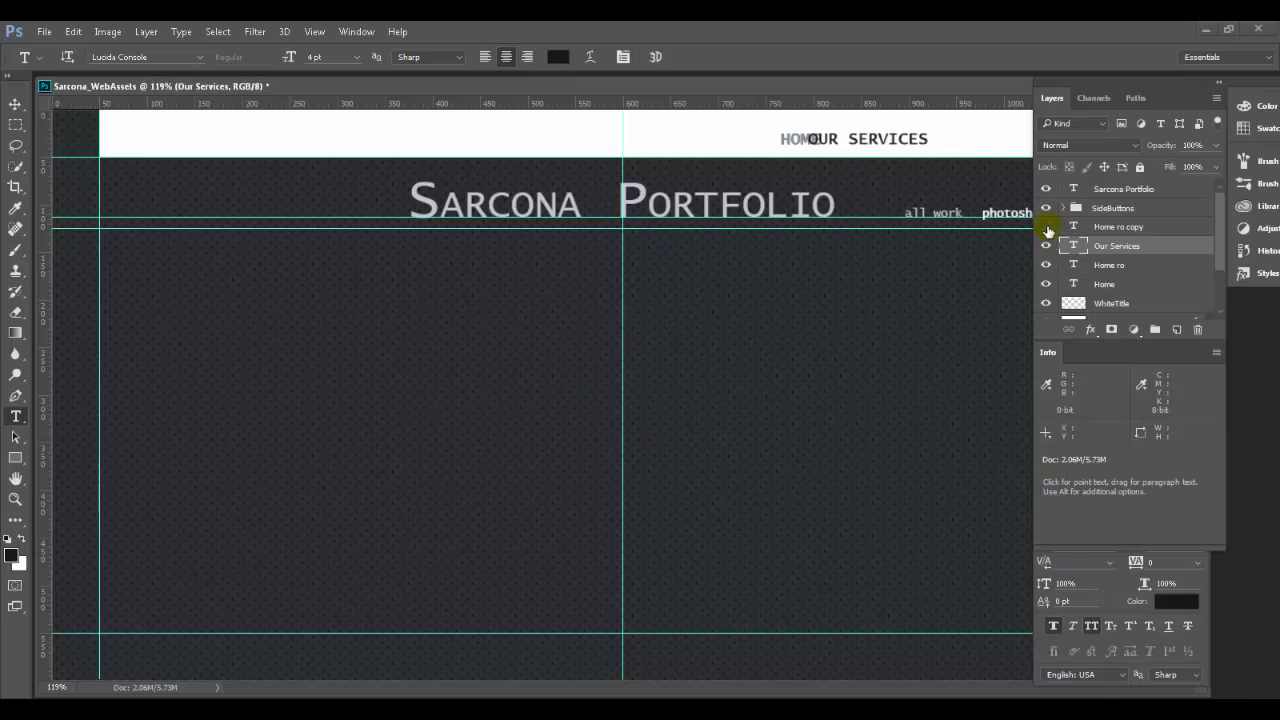
pyautogui.click(1046, 228)
# Delete OUR from both copied labels so each reads SERVICES
pyautogui.keyDown('ctrl'); pyautogui.click(1105, 228); pyautogui.keyUp('ctrl')
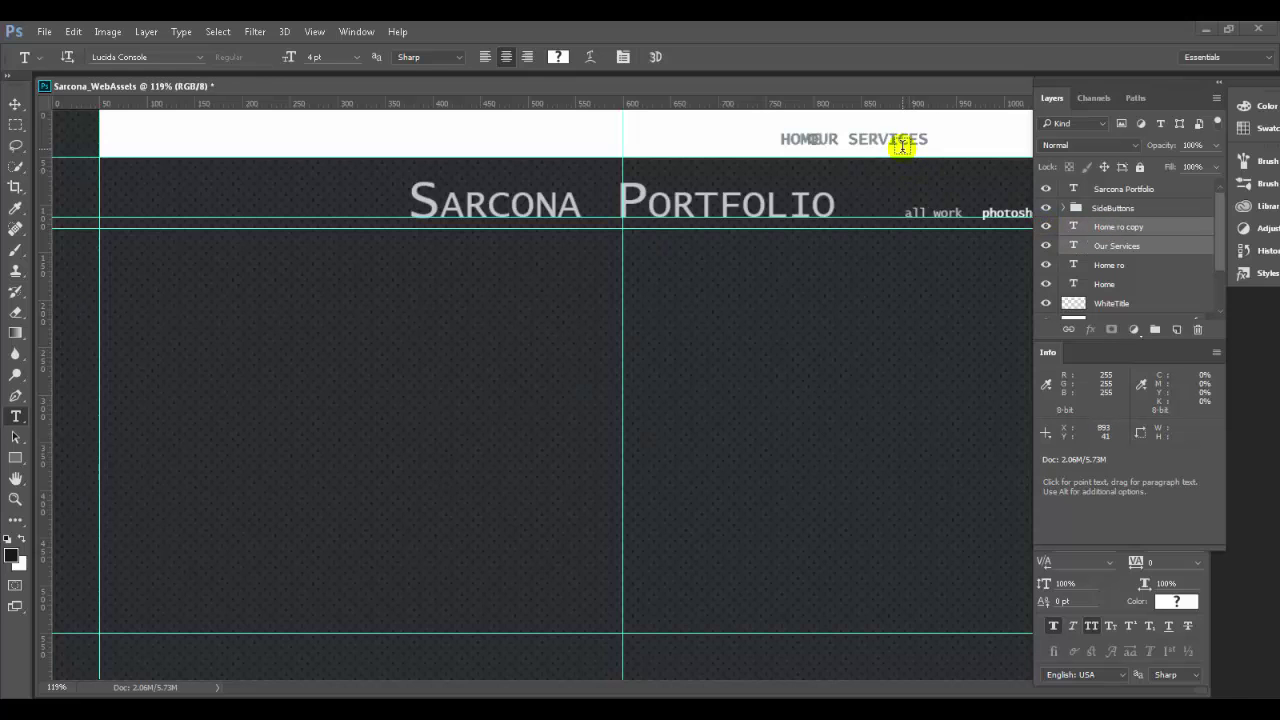
pyautogui.click(1046, 227)
pyautogui.click(843, 139)
pyautogui.moveTo(843, 139); pyautogui.dragTo(742, 141)
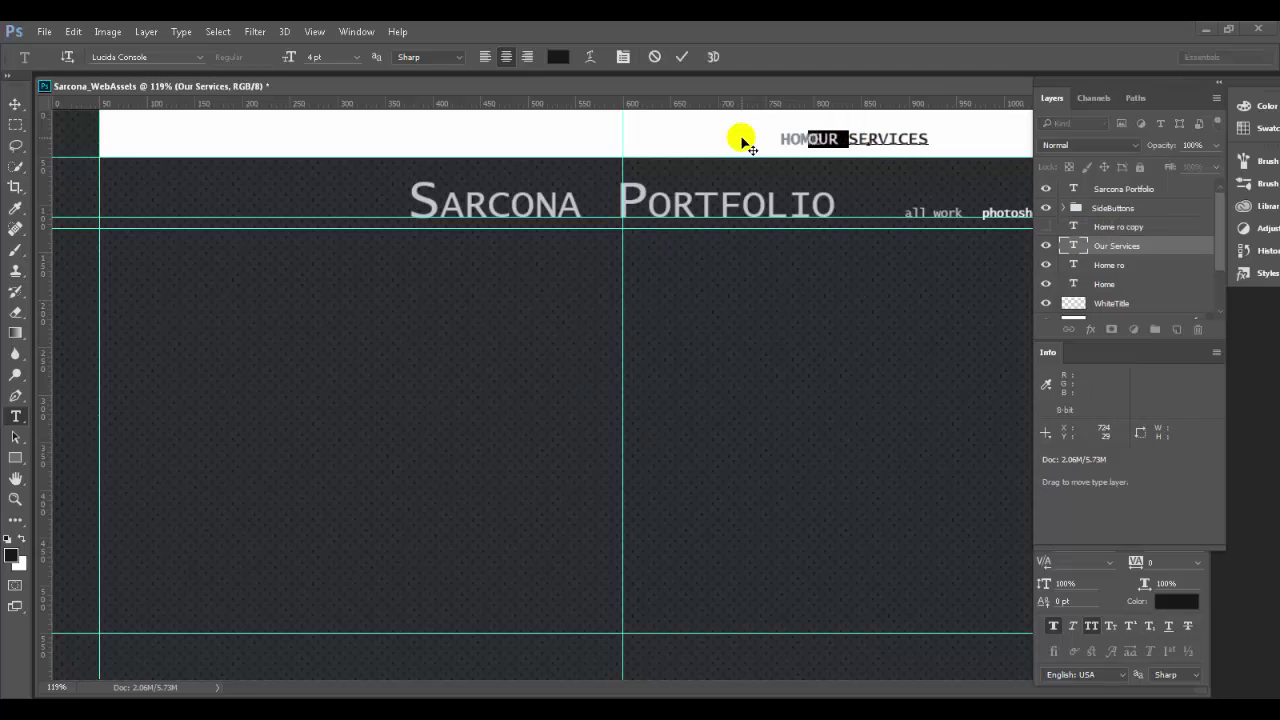
pyautogui.press('BackSpace')
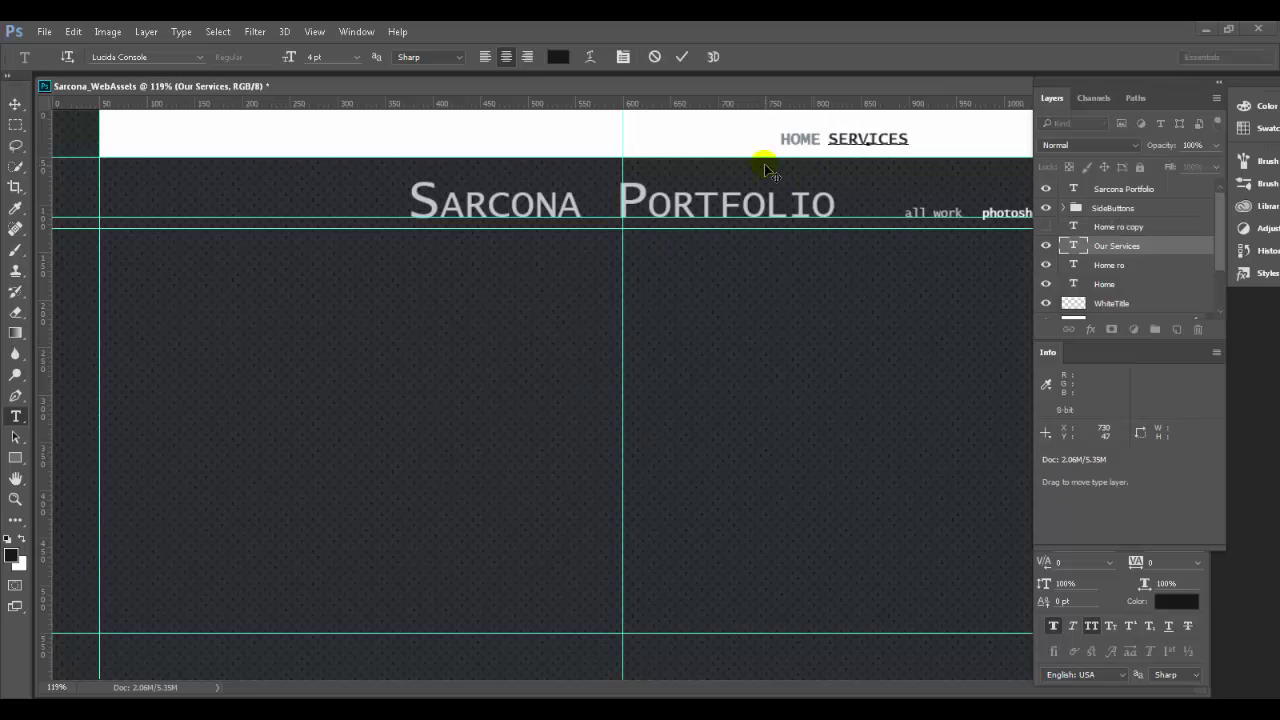
pyautogui.click(1087, 252)
pyautogui.click(1046, 228)
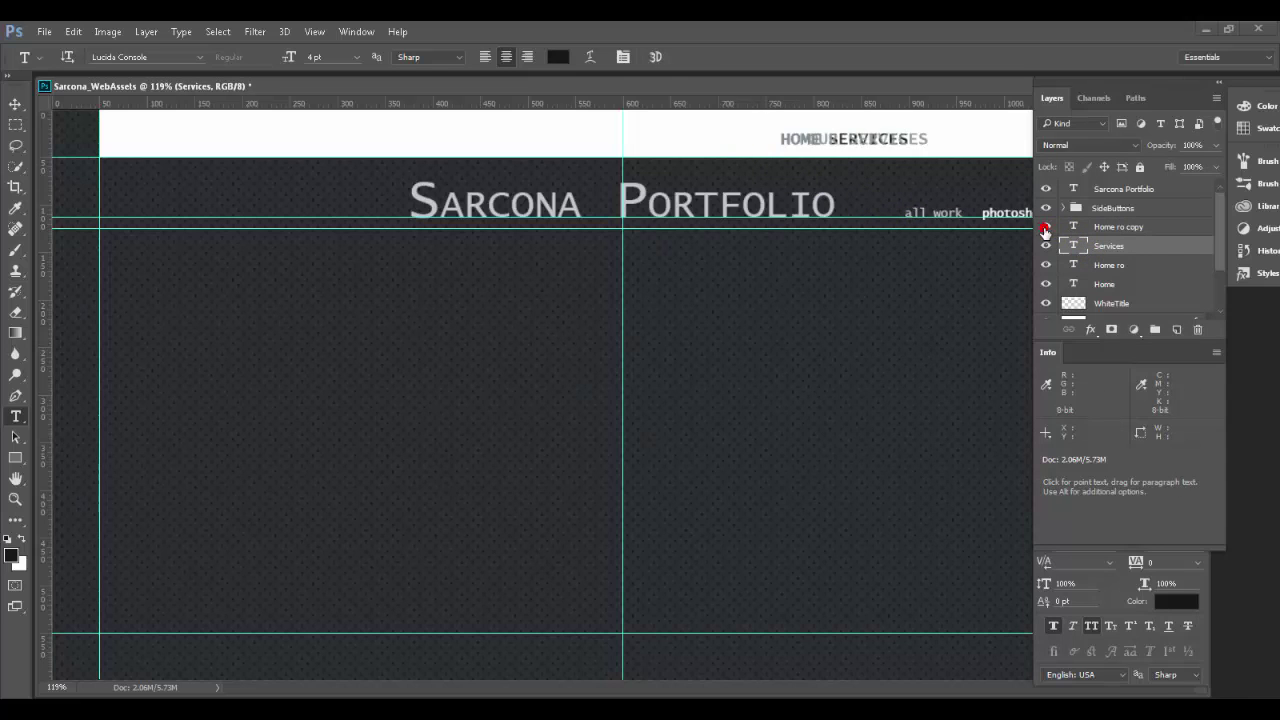
pyautogui.click(822, 139)
pyautogui.click(758, 143)
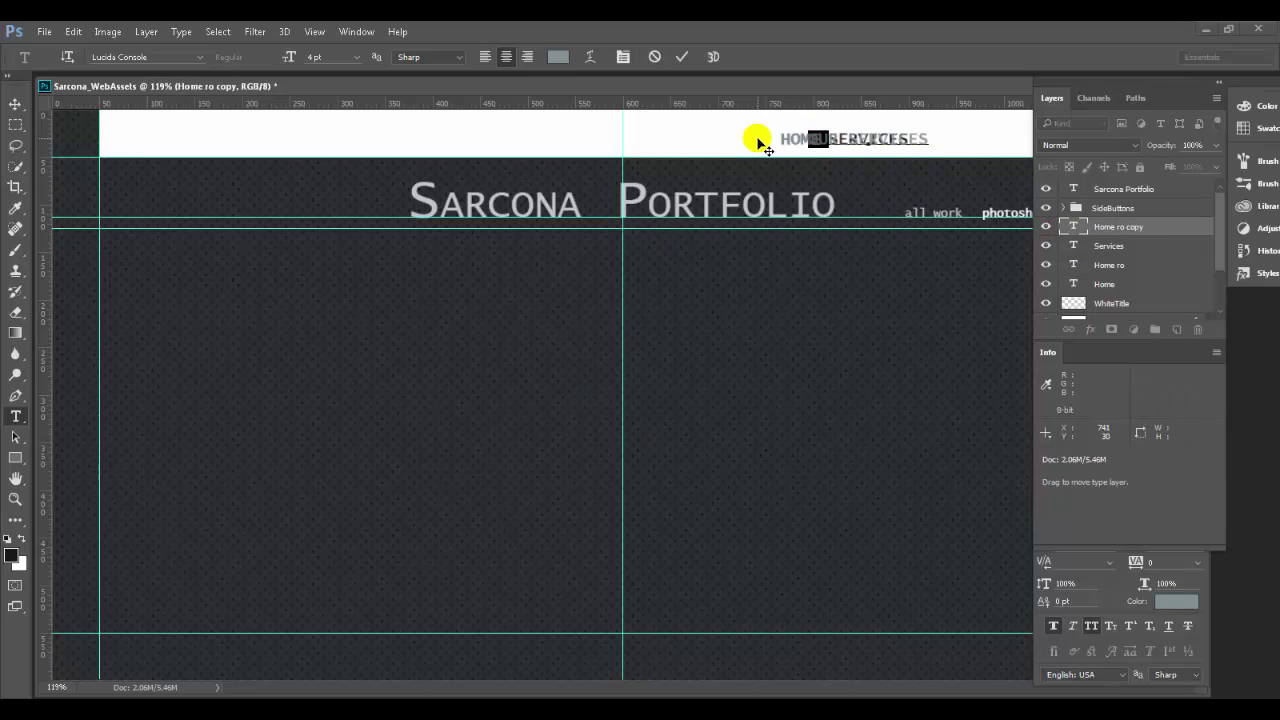
pyautogui.press('BackSpace')
pyautogui.hotkey('ctrl', 'Return')
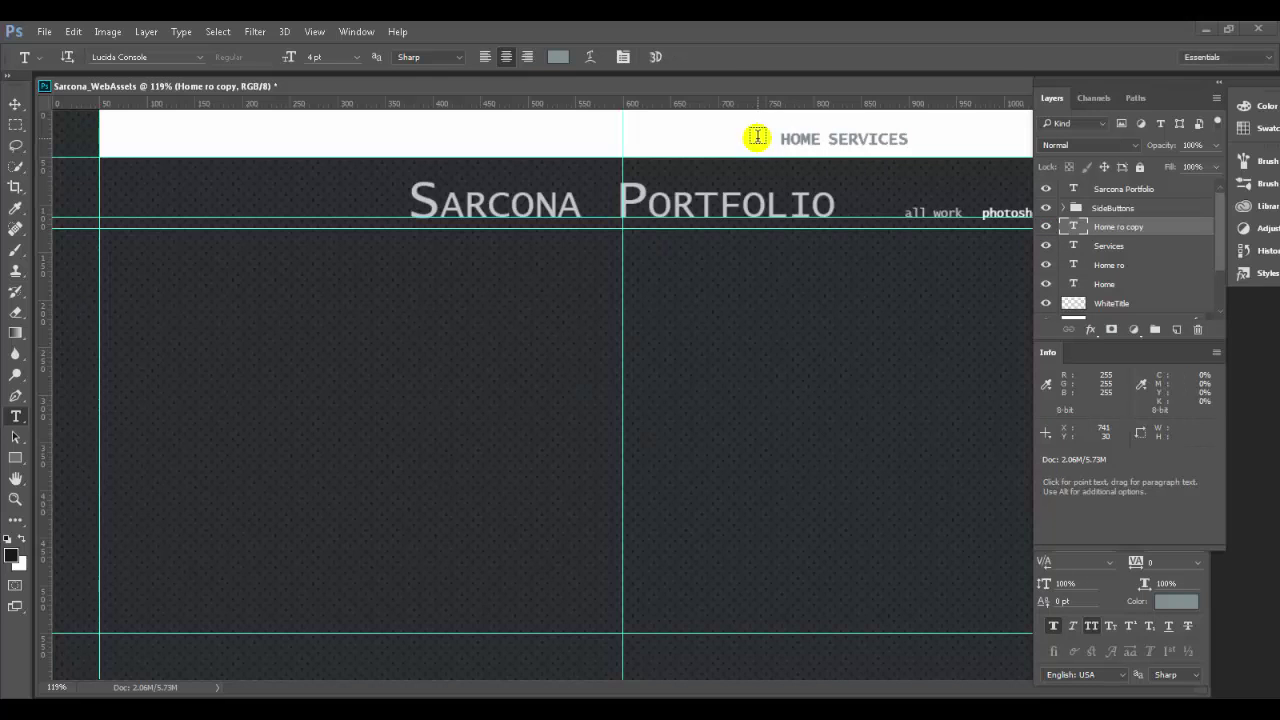
# Rename the Home ro copy layer to Services ro and select both SERVICES layers
pyautogui.doubleClick(1115, 226)
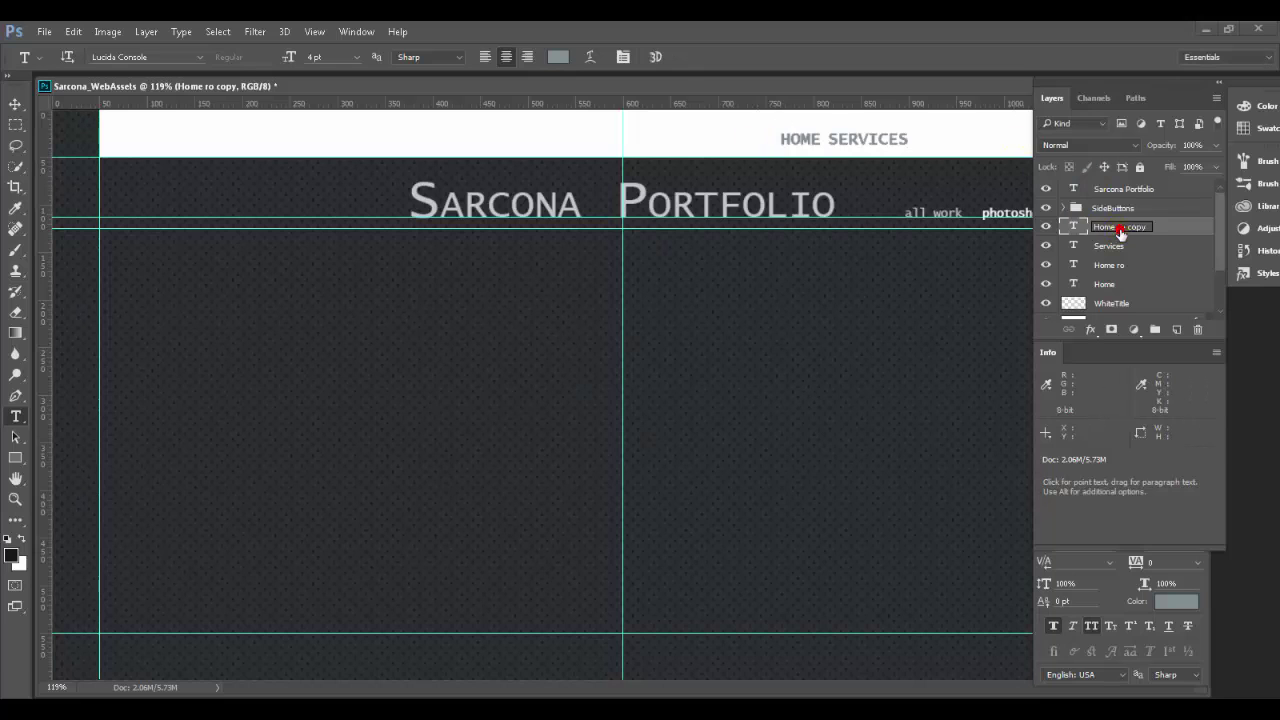
pyautogui.write('Services ro')
pyautogui.press('Return')
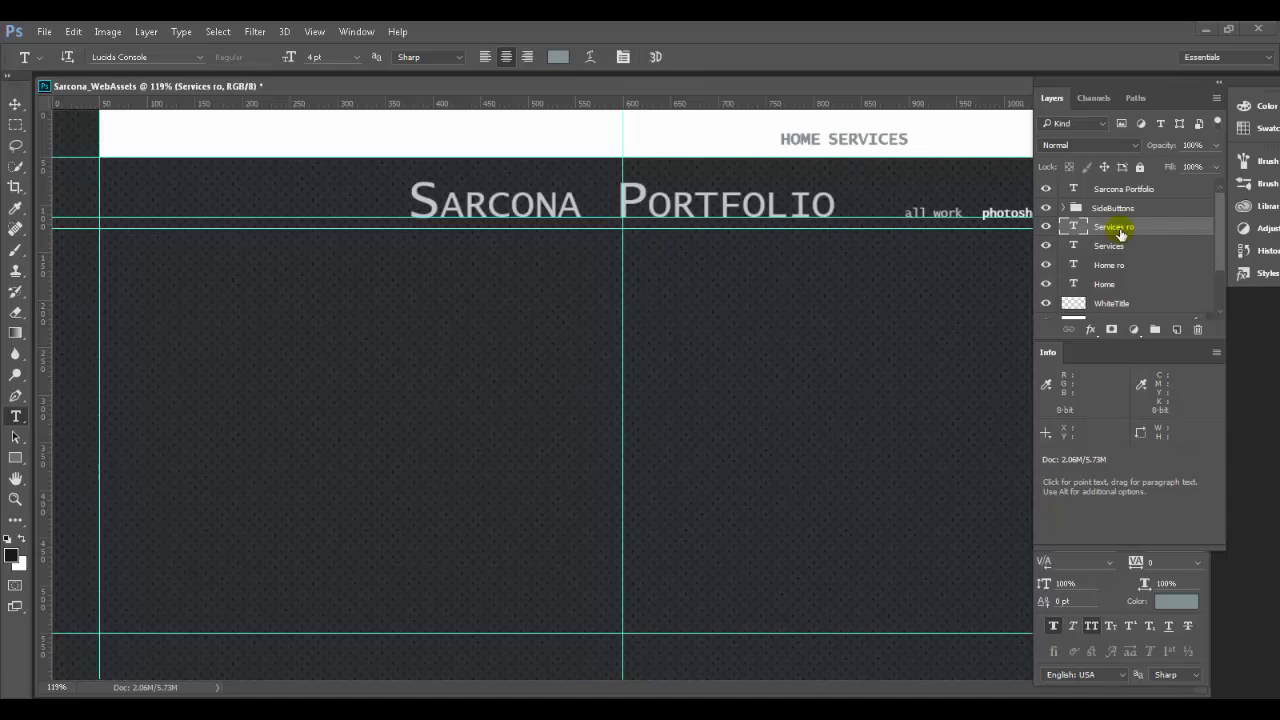
pyautogui.keyDown('shift'); pyautogui.click(1118, 249); pyautogui.keyUp('shift')
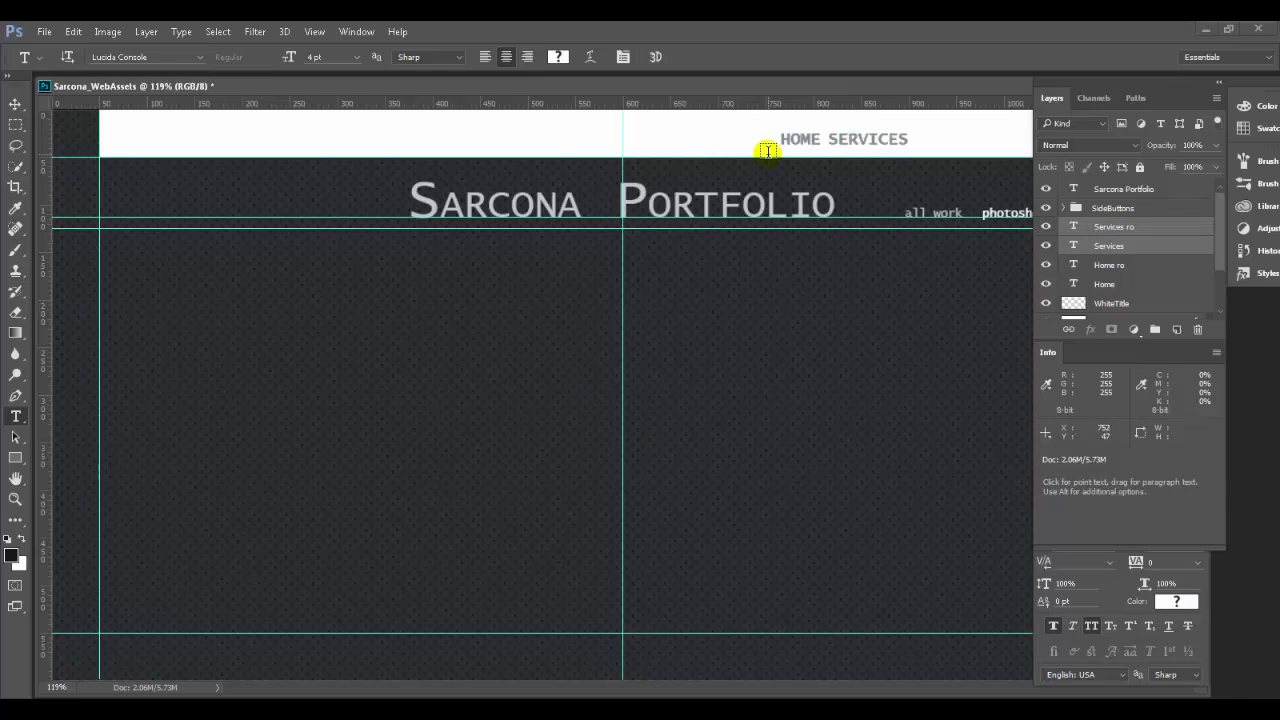
pyautogui.click(15, 104)
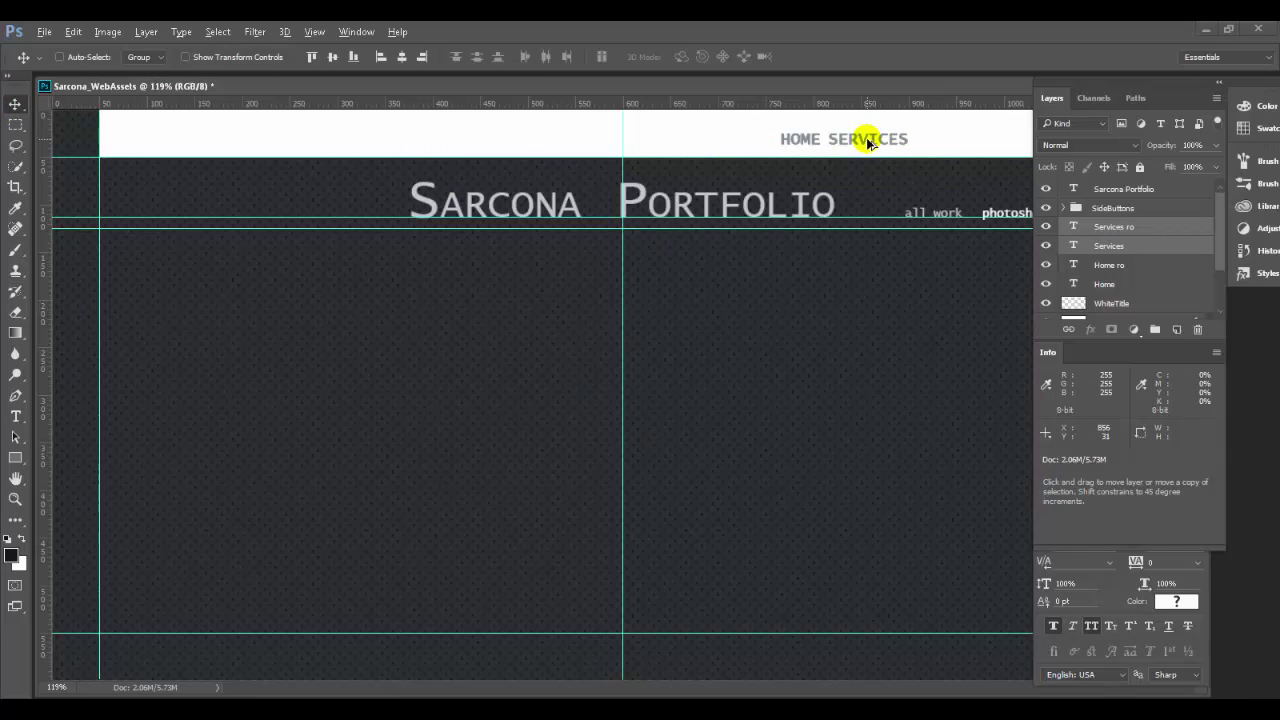
# Duplicate SERVICES to its right and retype the copy as ABOUT
pyautogui.moveTo(868, 143); pyautogui.dragTo(965, 145)
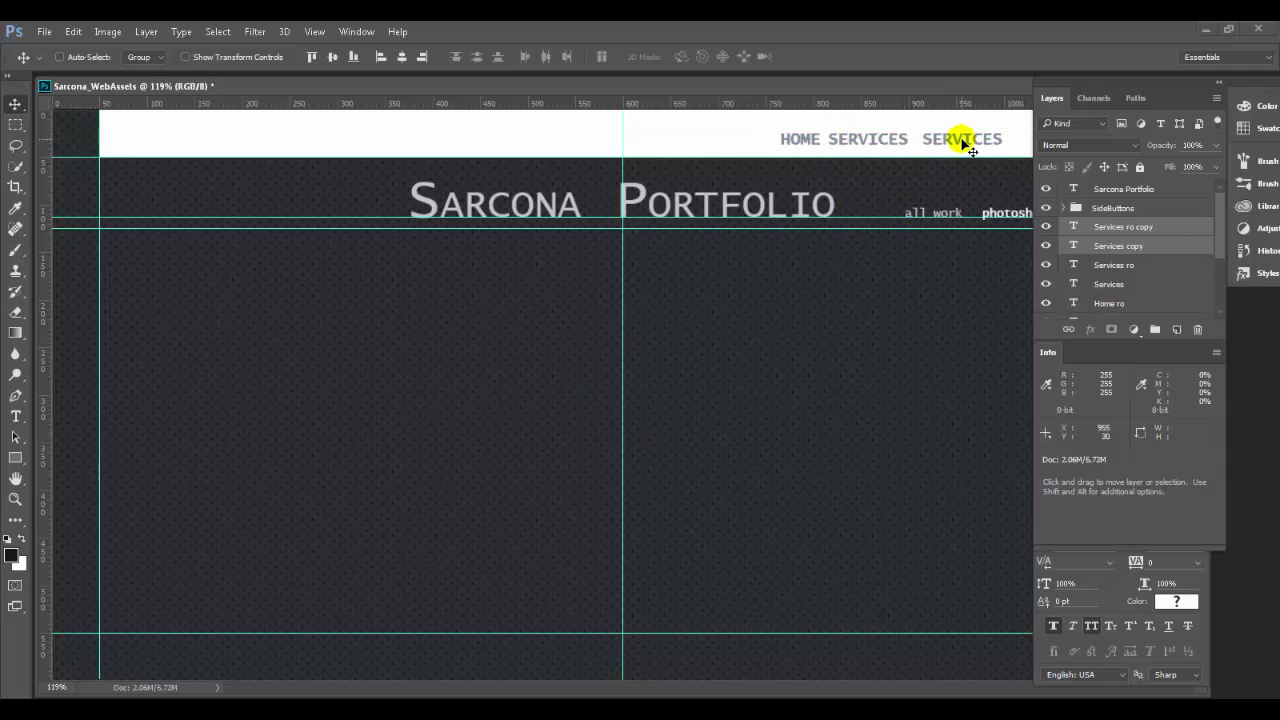
pyautogui.press('t')
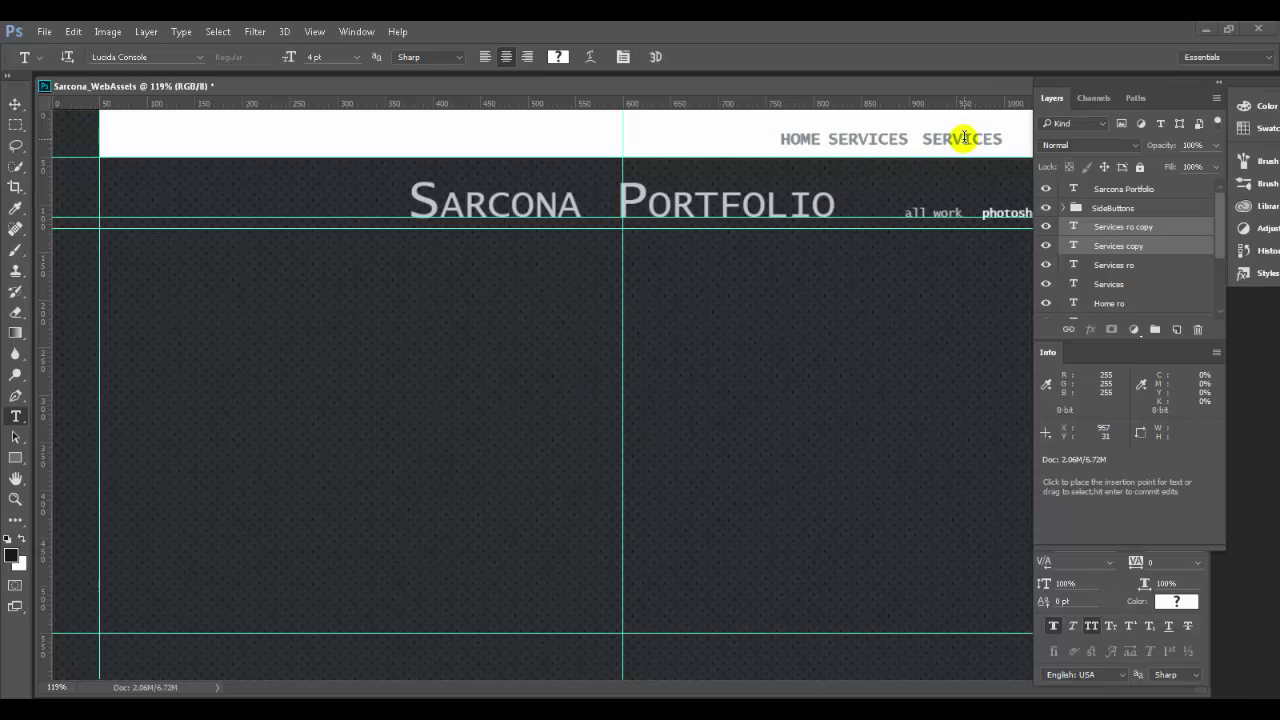
pyautogui.doubleClick(962, 139)
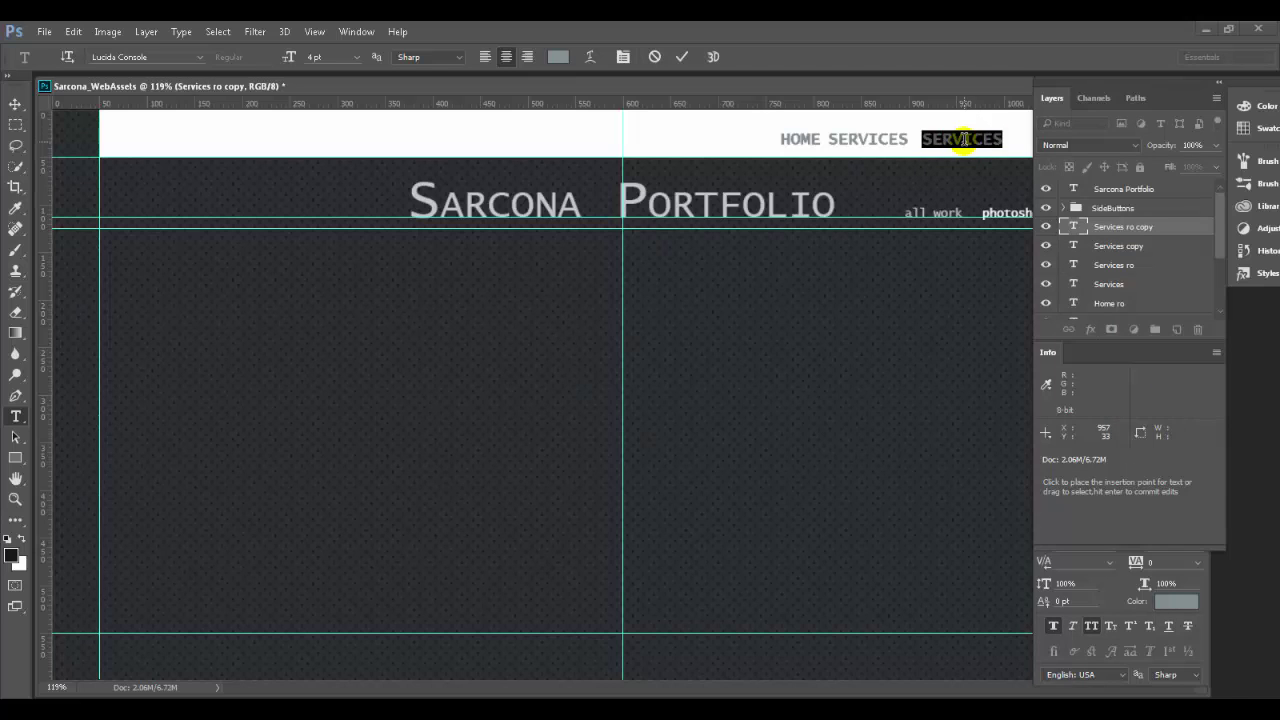
pyautogui.click(962, 139)
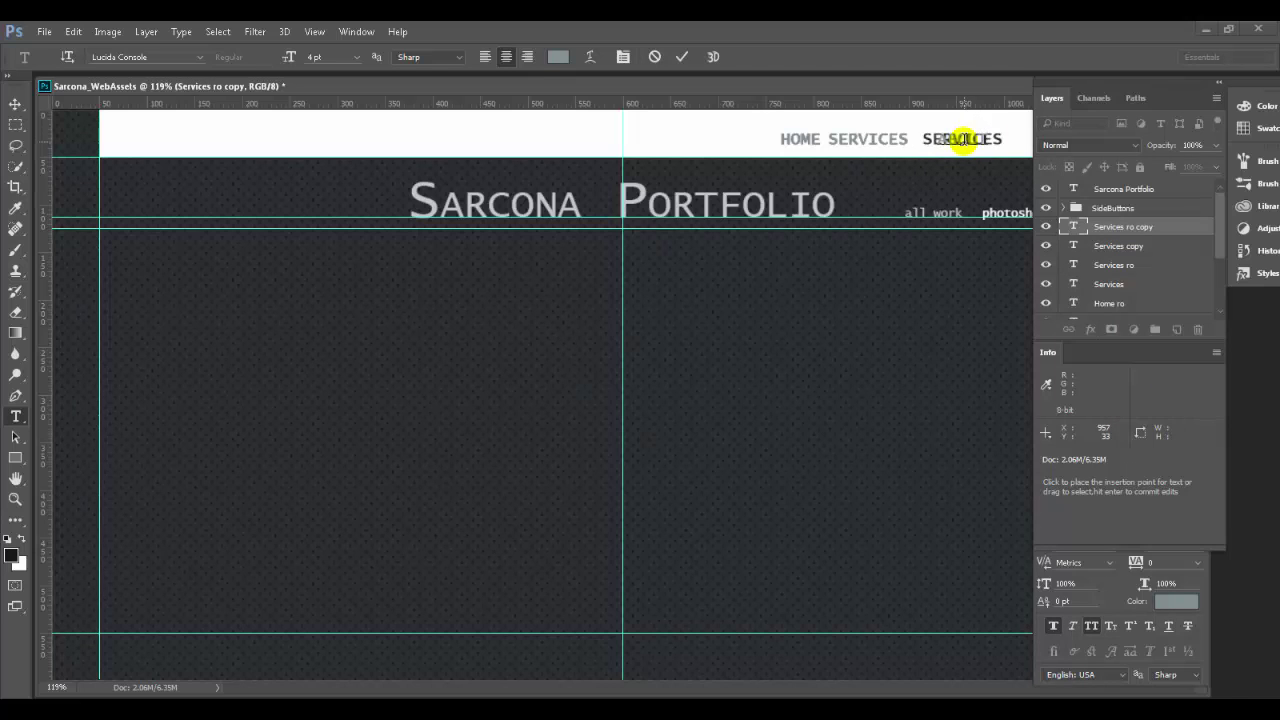
pyautogui.click(682, 56)
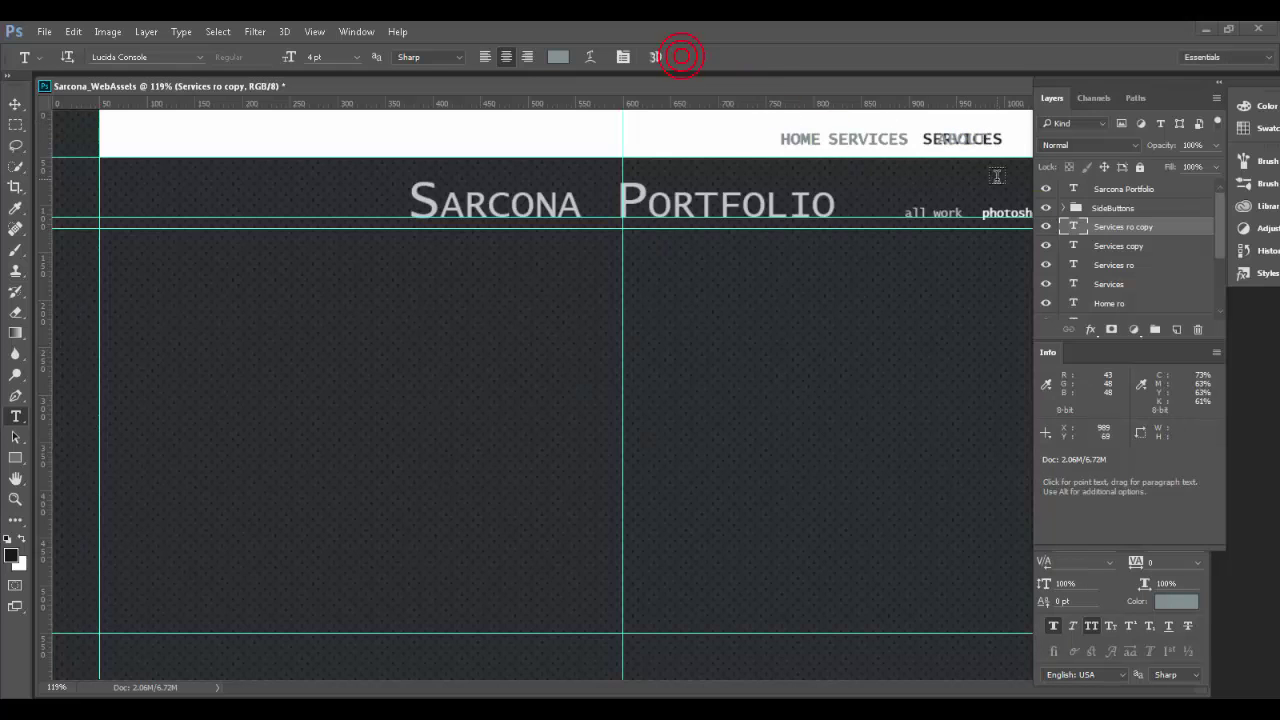
pyautogui.click(1046, 227)
pyautogui.doubleClick(955, 139)
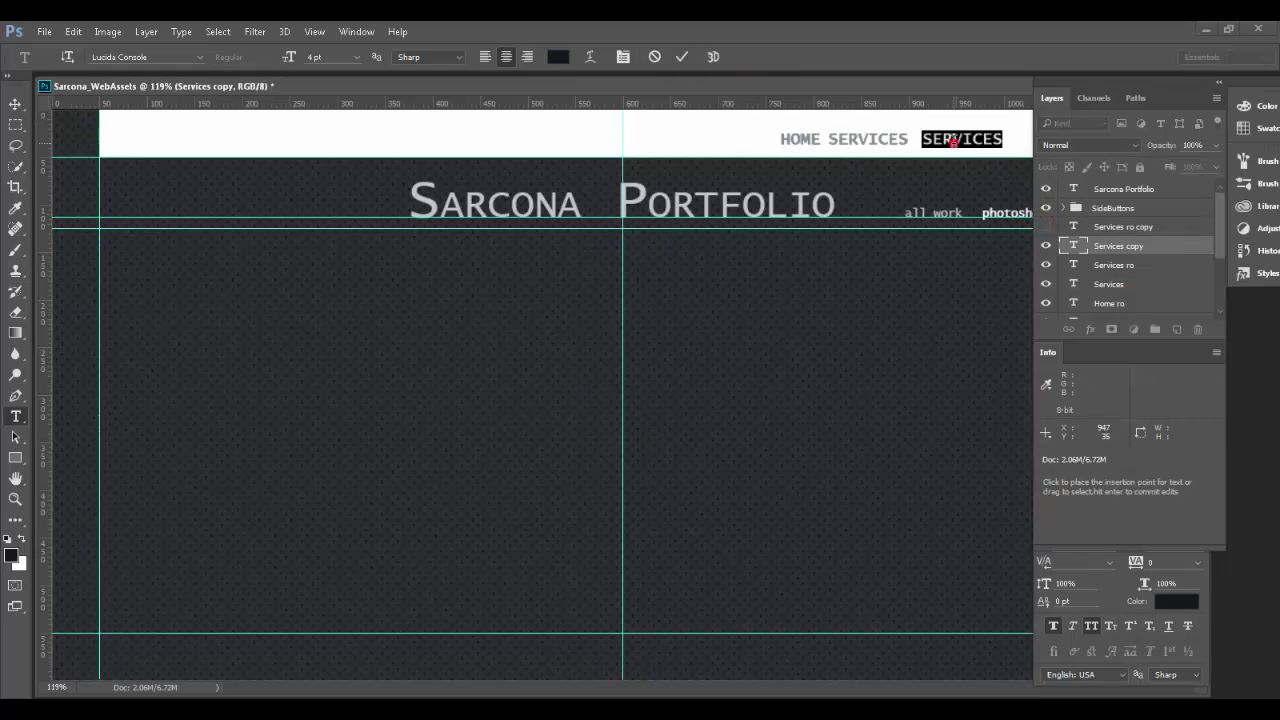
pyautogui.write('ABOUT')
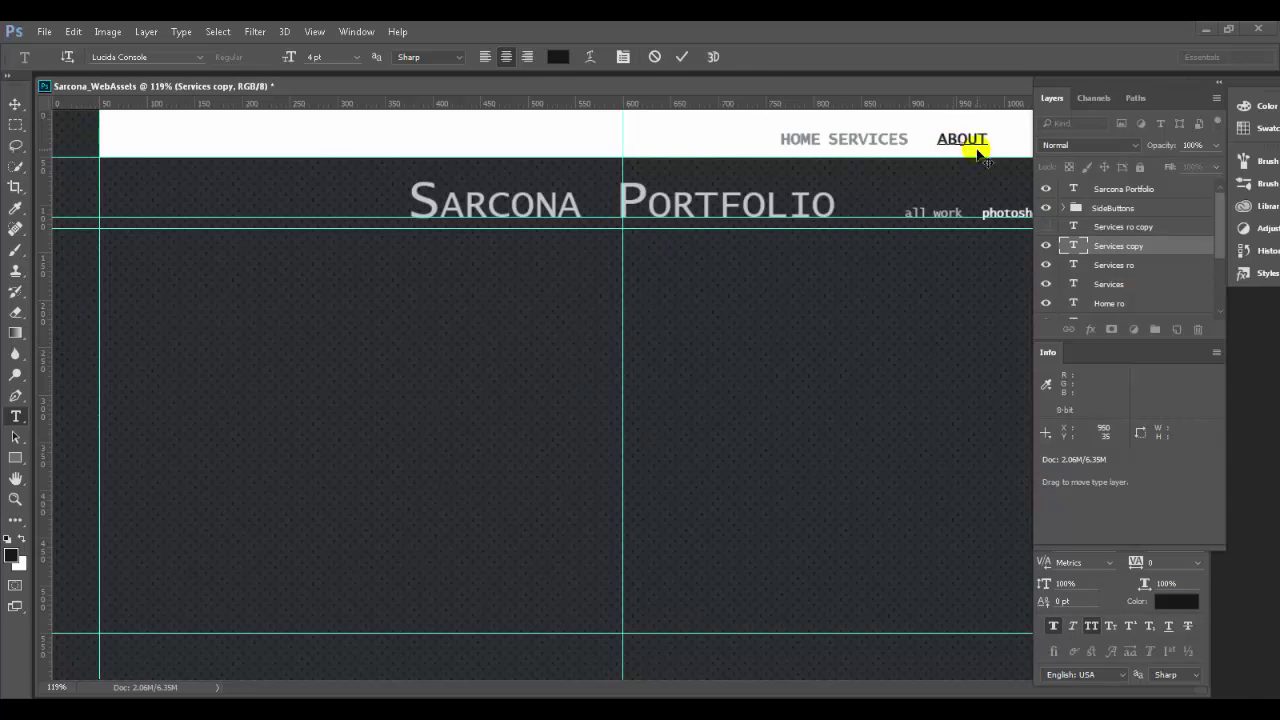
pyautogui.click(681, 58)
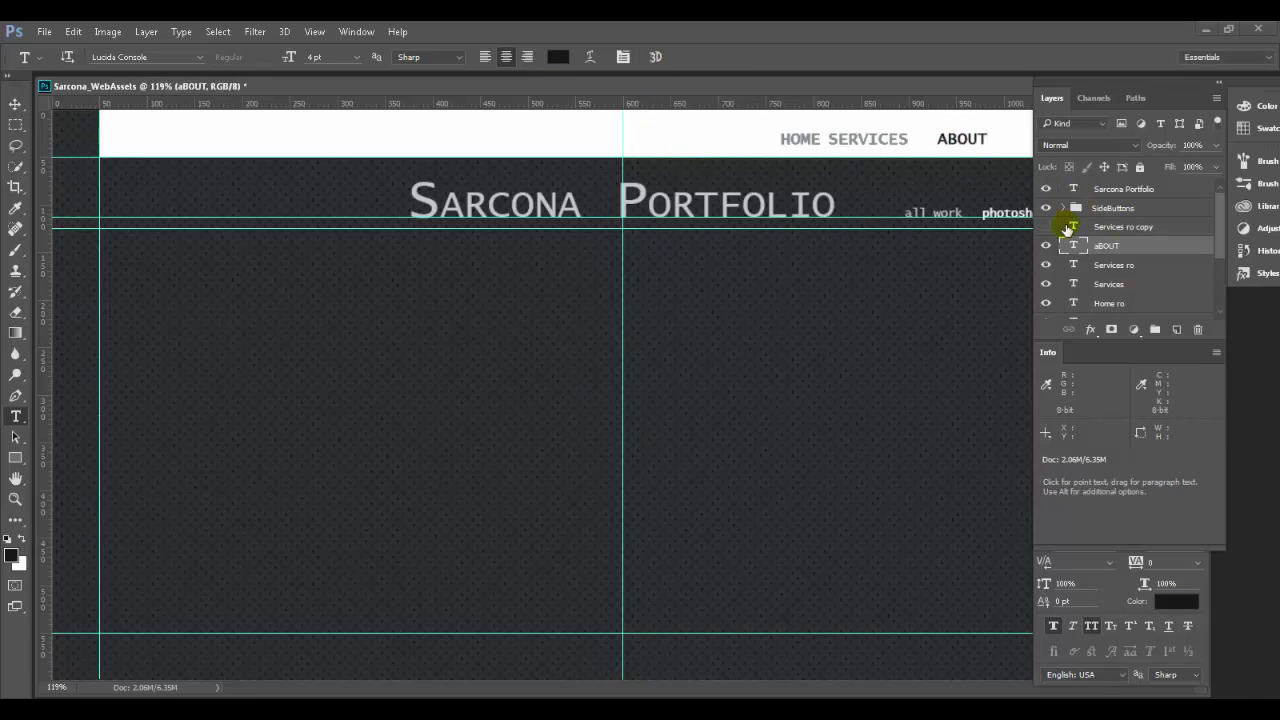
pyautogui.click(1046, 228)
# Name the ABOUT text and rollover layers About and About ro
pyautogui.doubleClick(1117, 228)
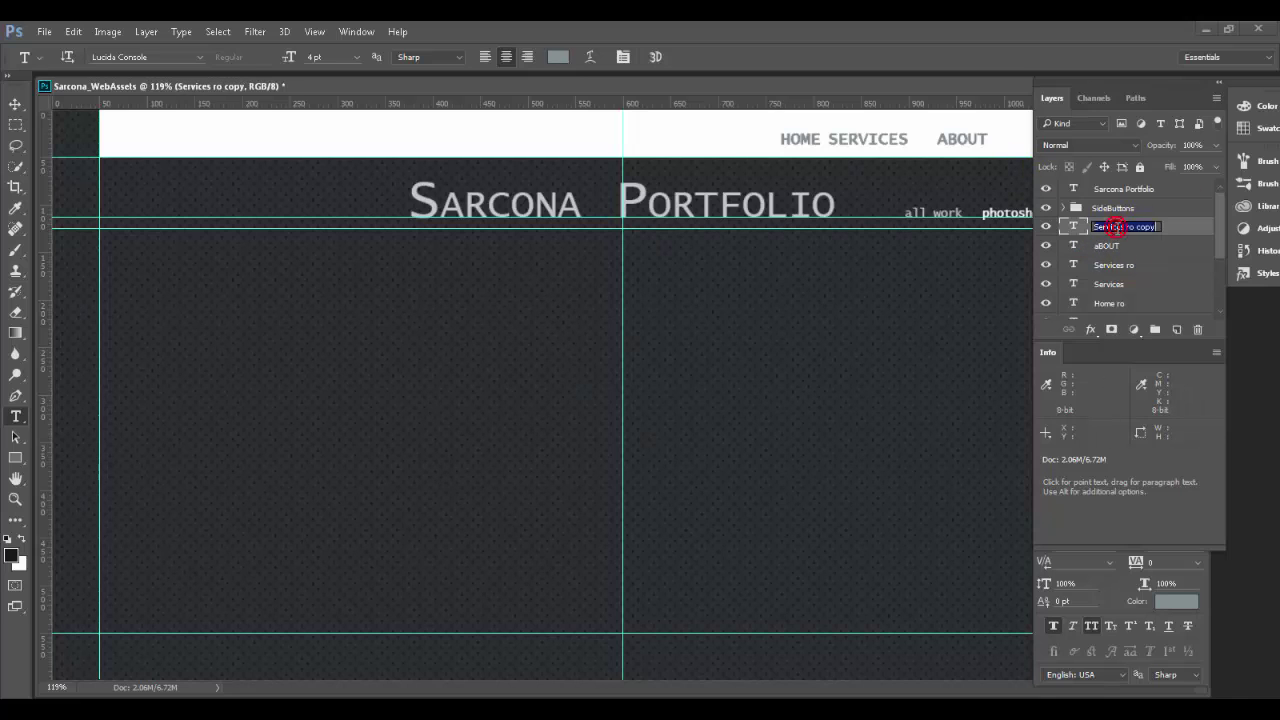
pyautogui.write('aBOUT')
pyautogui.press('Return')
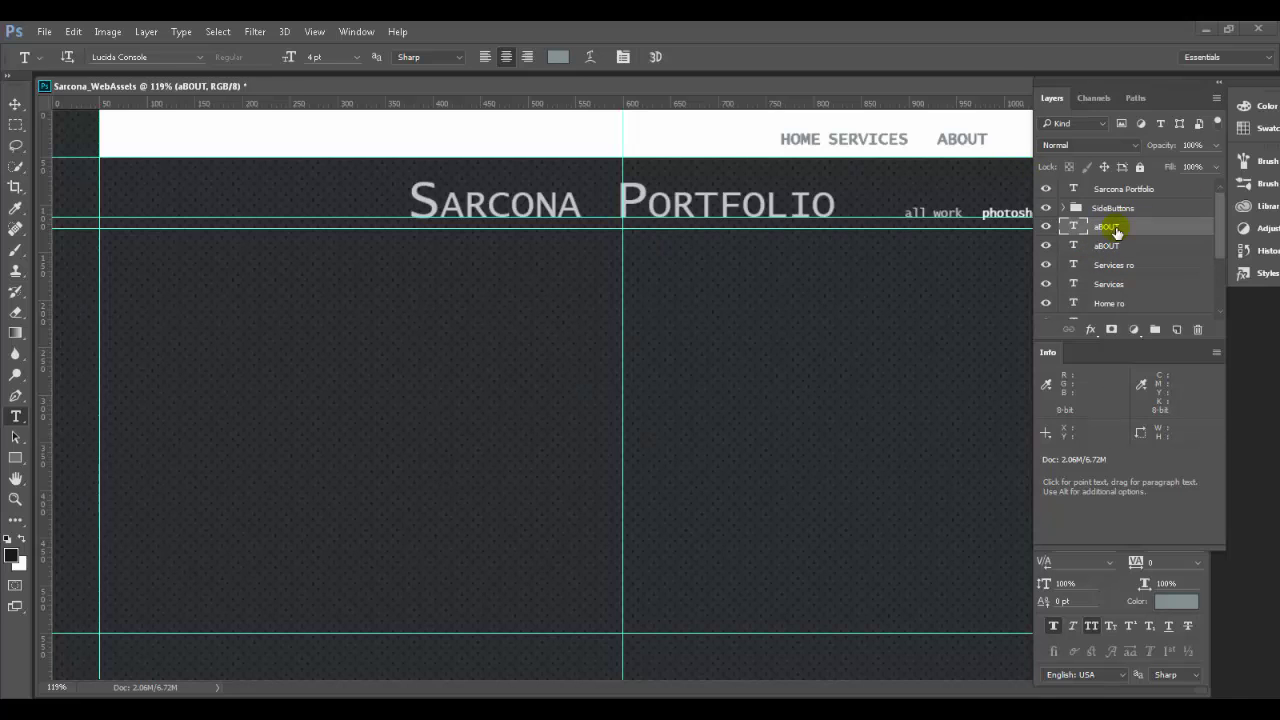
pyautogui.doubleClick(1116, 228)
pyautogui.write('About')
pyautogui.press('Return')
pyautogui.doubleClick(1108, 246)
pyautogui.write('Abou')
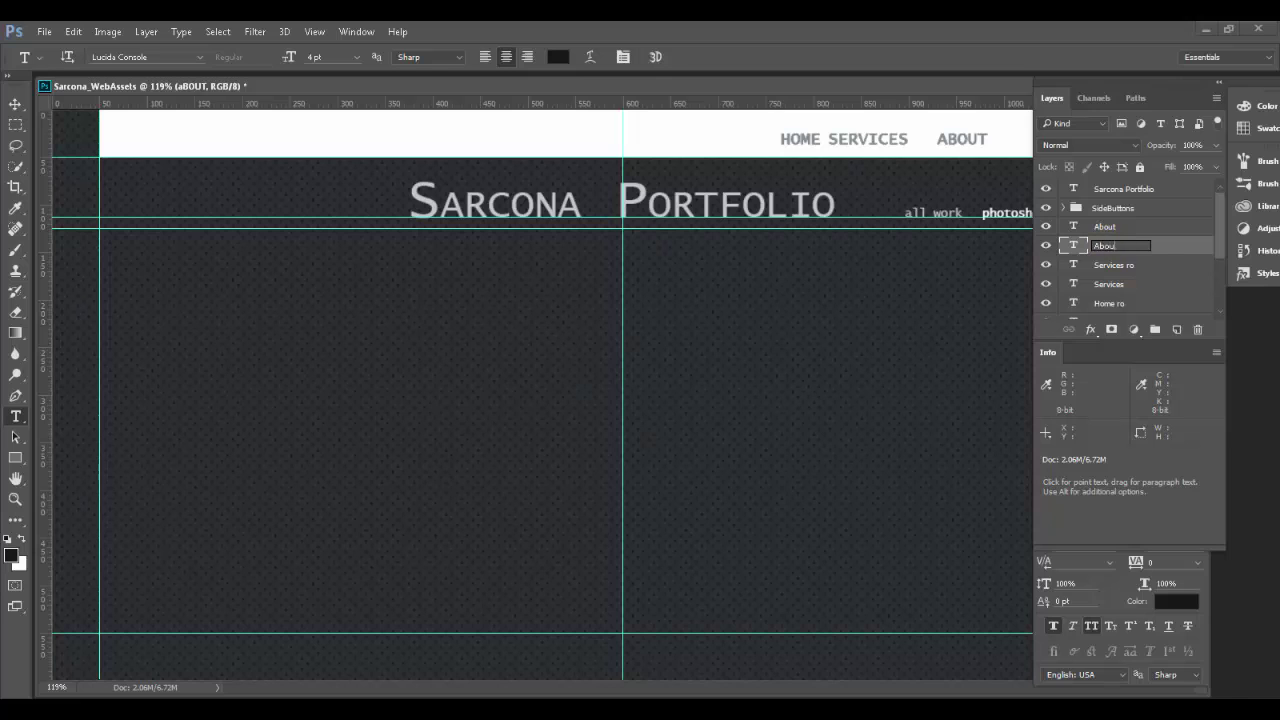
pyautogui.write('t')
pyautogui.press('Return')
pyautogui.doubleClick(1106, 228)
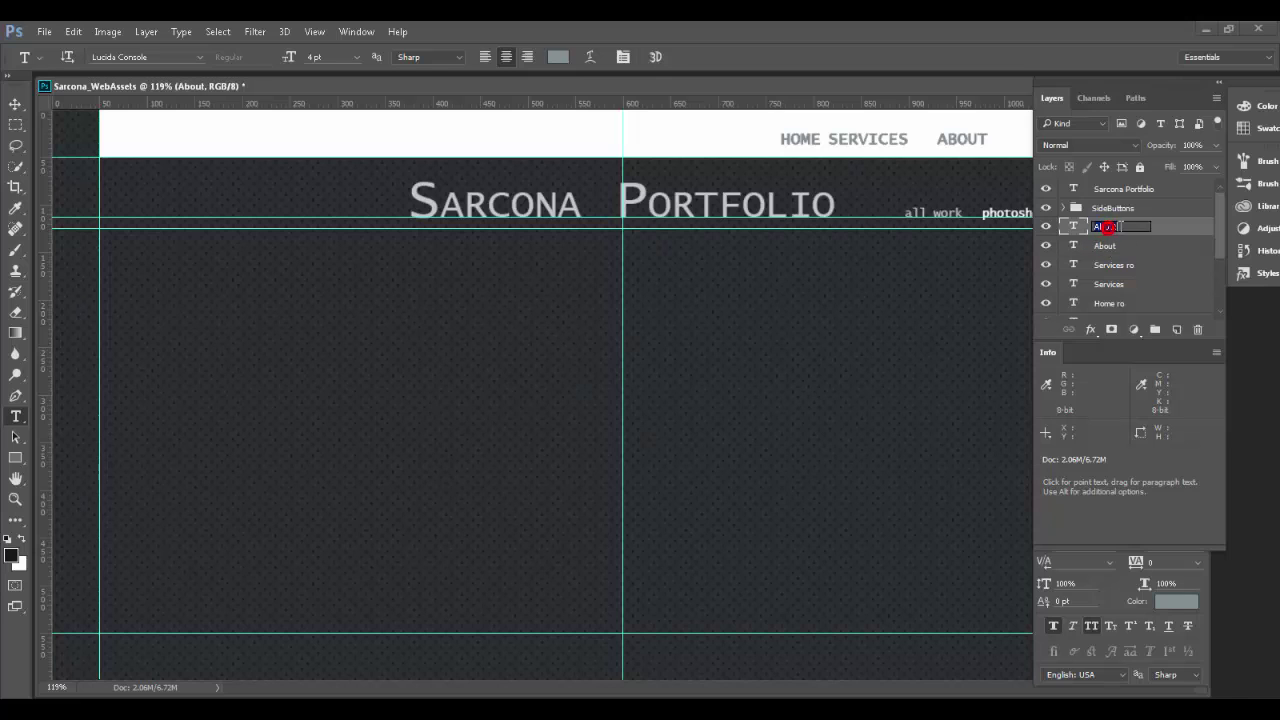
pyautogui.write('ro')
pyautogui.press('Return')
pyautogui.click(18, 108)
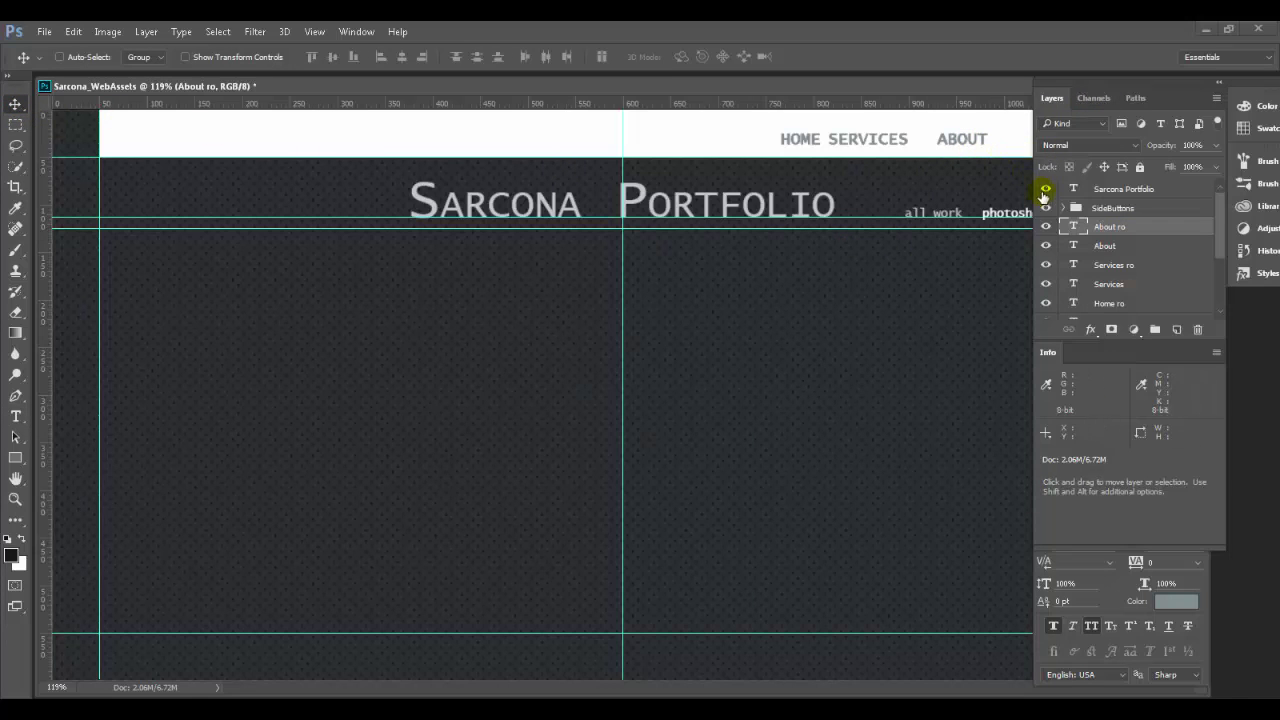
# Duplicate the ABOUT layer pair to its right and retype the copy as CONTACT
pyautogui.keyDown('shift'); pyautogui.click(1100, 246); pyautogui.keyUp('shift')
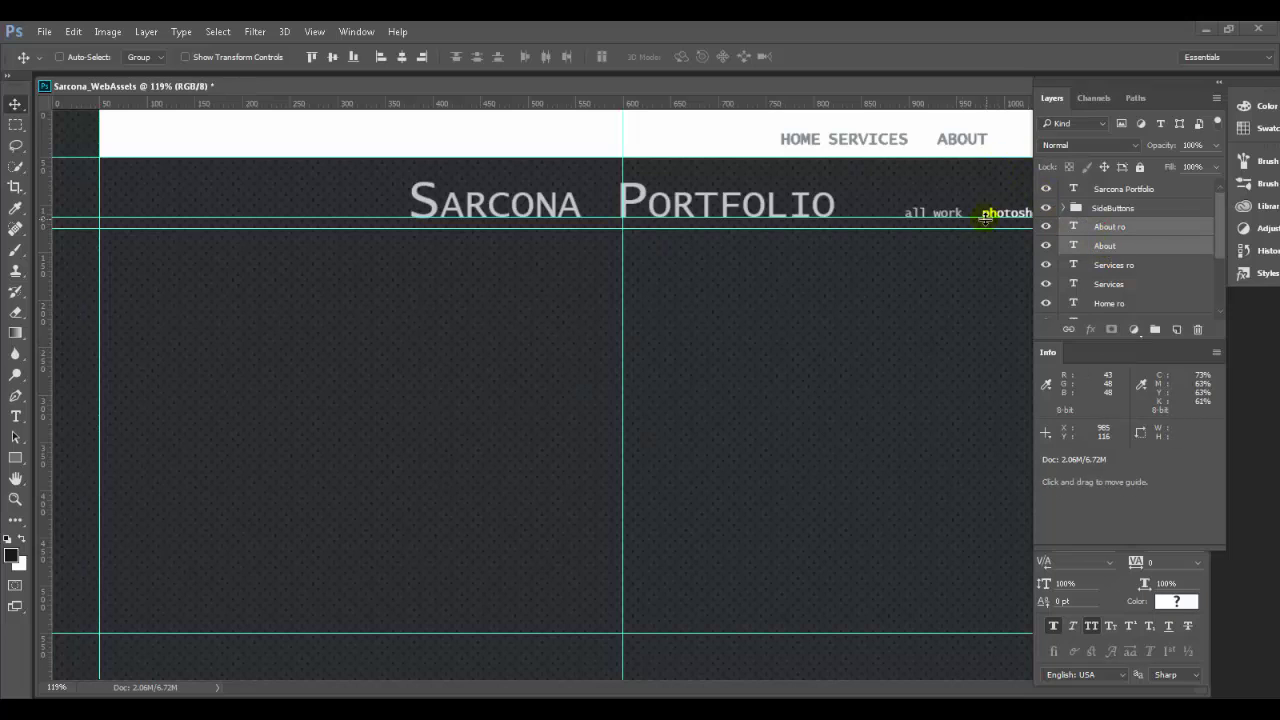
pyautogui.press('Tab')
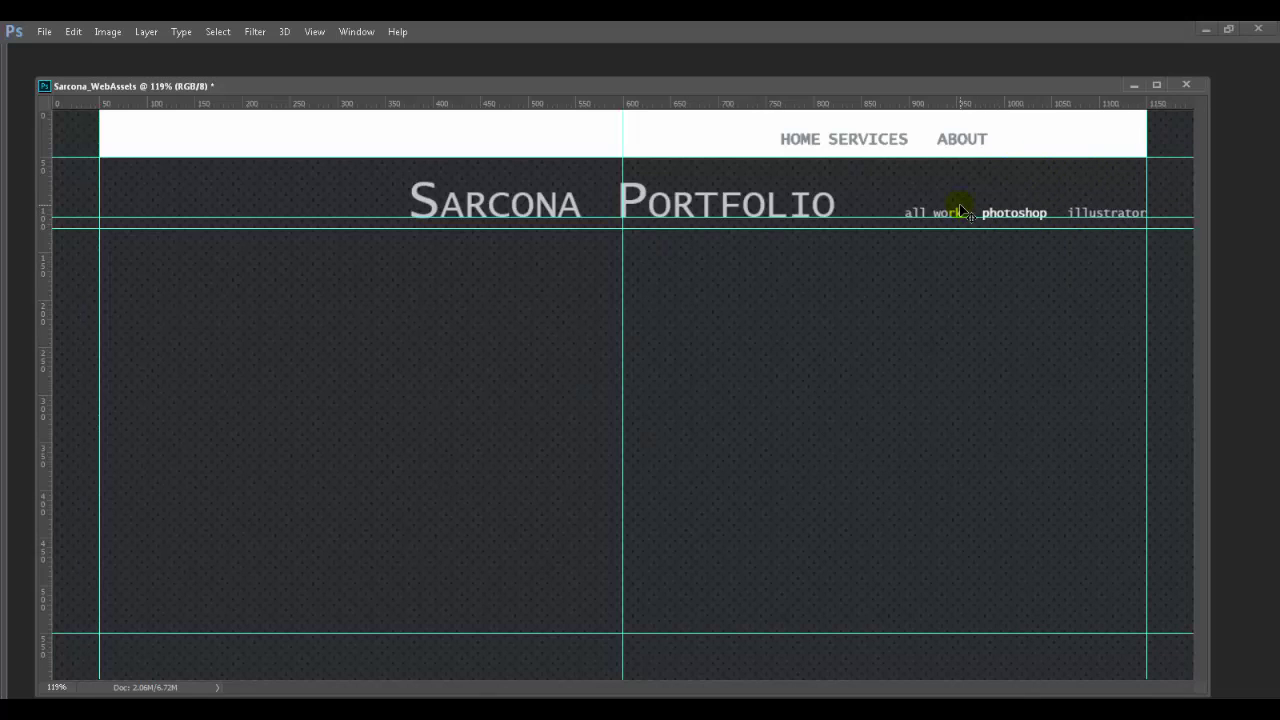
pyautogui.moveTo(1008, 89); pyautogui.dragTo(893, 95)
pyautogui.press('Tab')
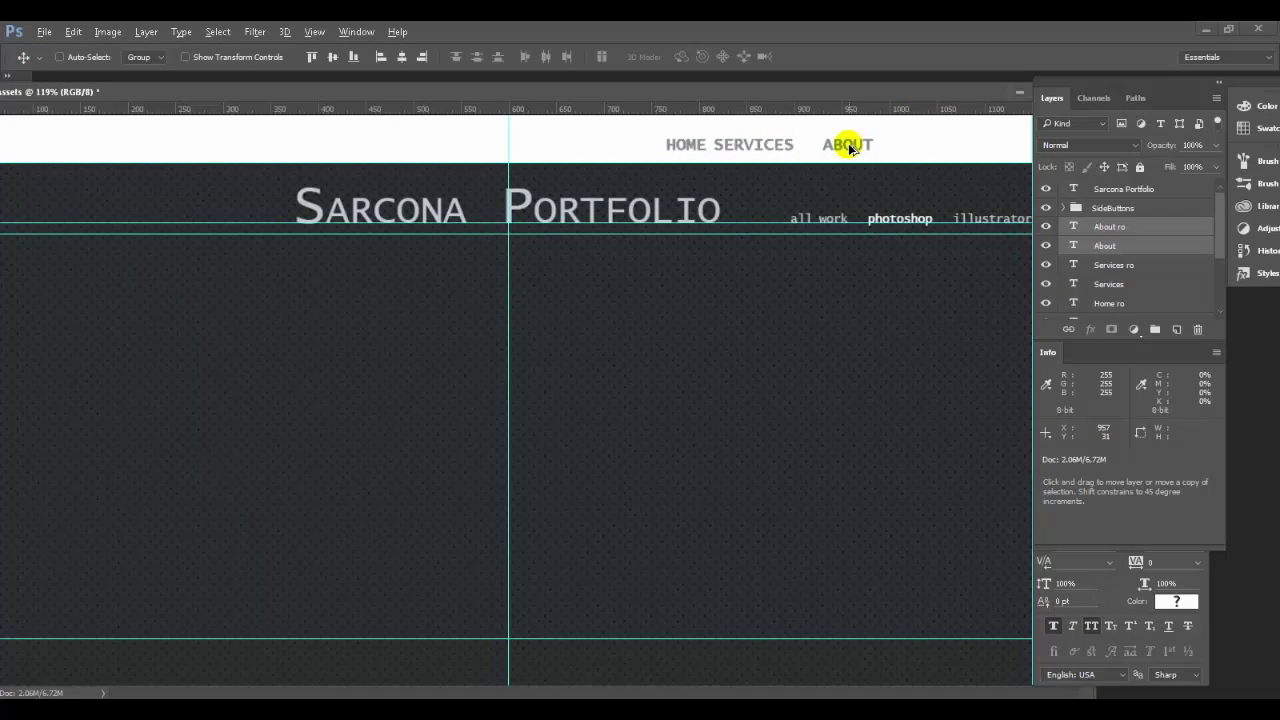
pyautogui.press('Tab')
pyautogui.press('Tab')
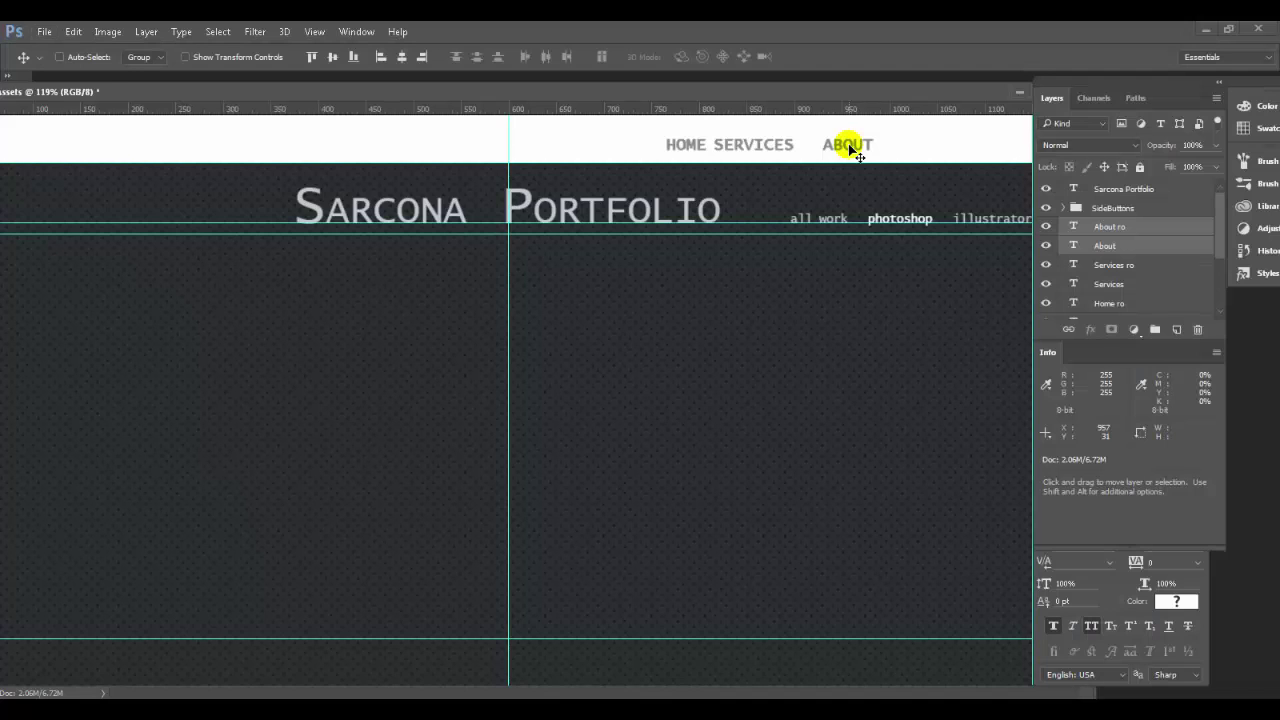
pyautogui.moveTo(848, 148); pyautogui.dragTo(917, 147)
pyautogui.press('t')
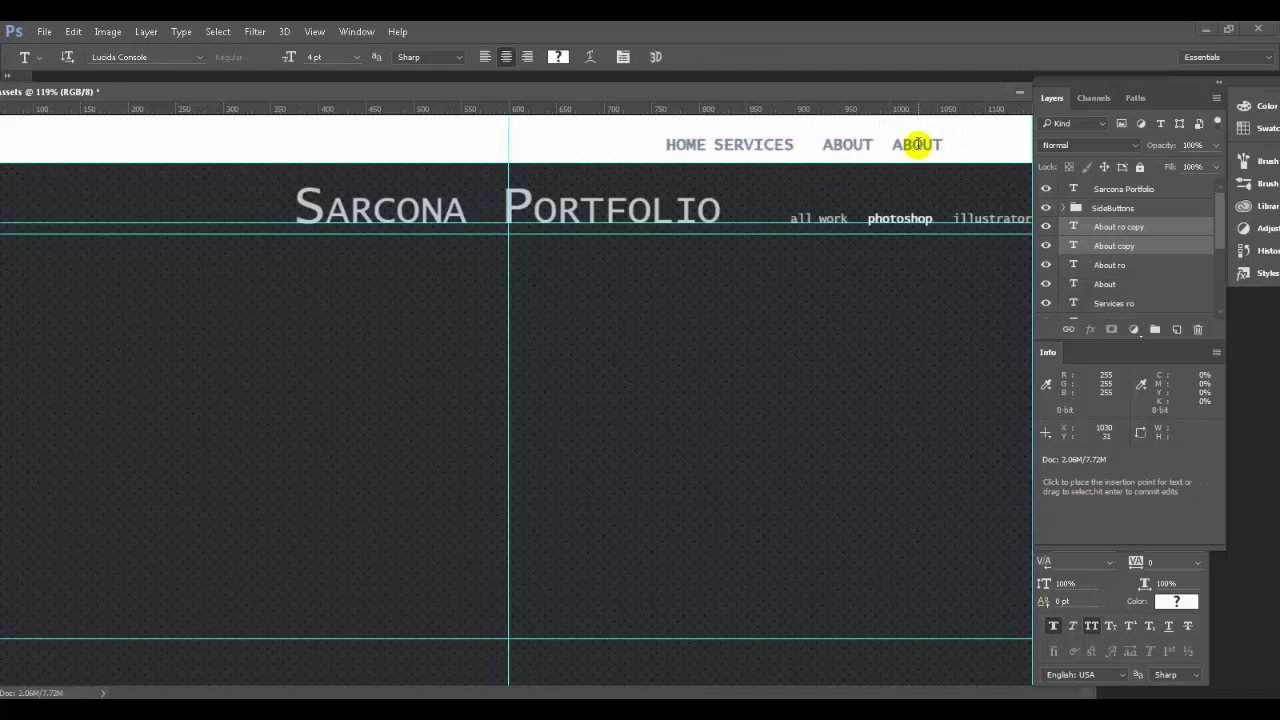
pyautogui.click(917, 145)
pyautogui.doubleClick(917, 145)
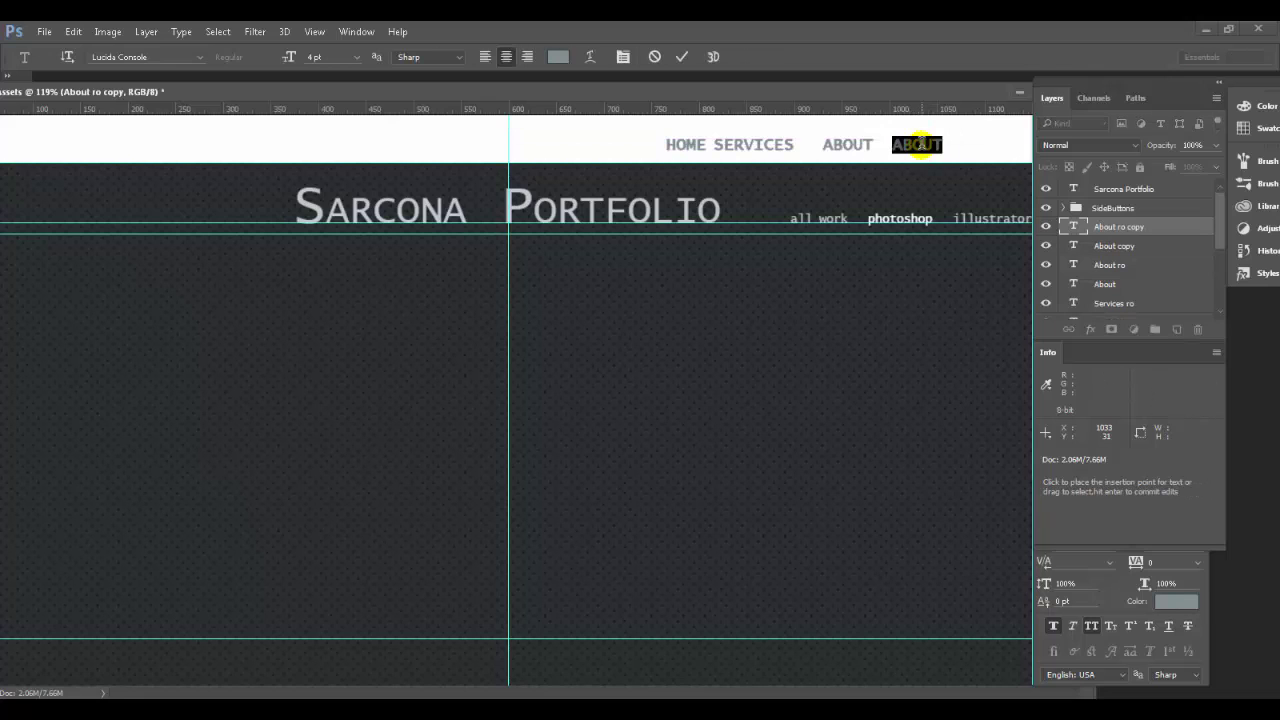
pyautogui.write('CONTACT')
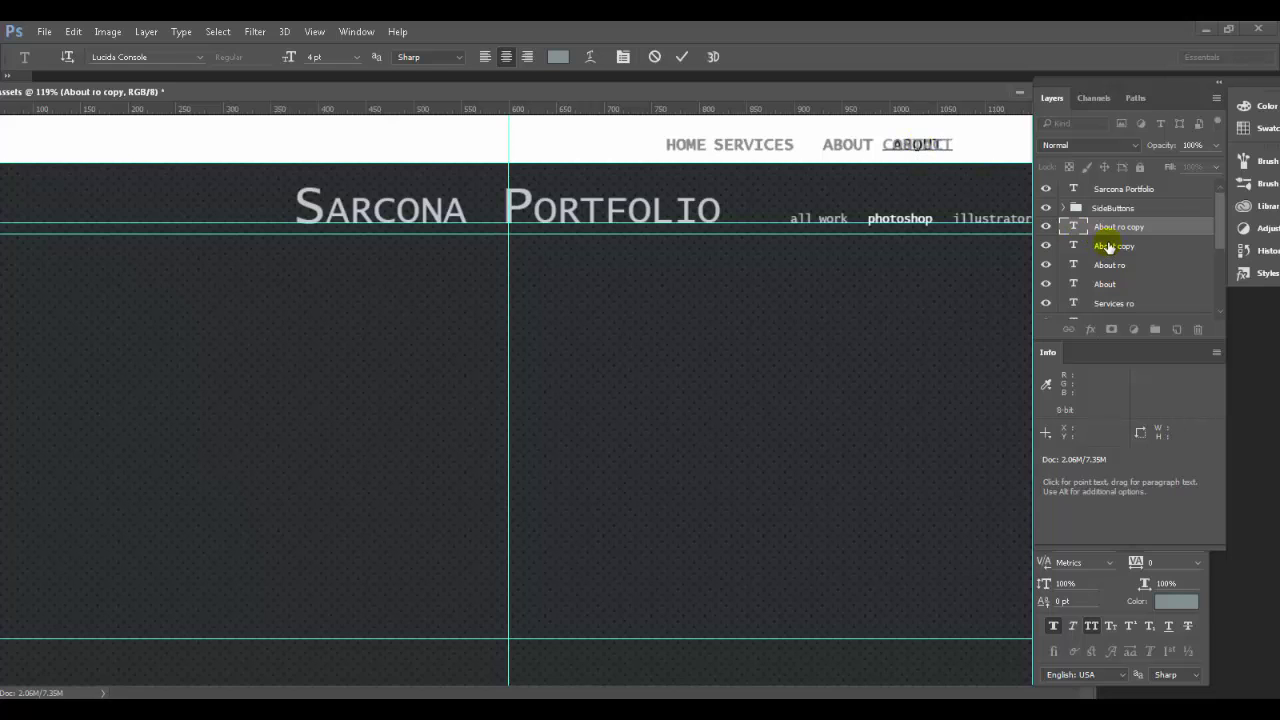
pyautogui.hotkey('ctrl', 'Return')
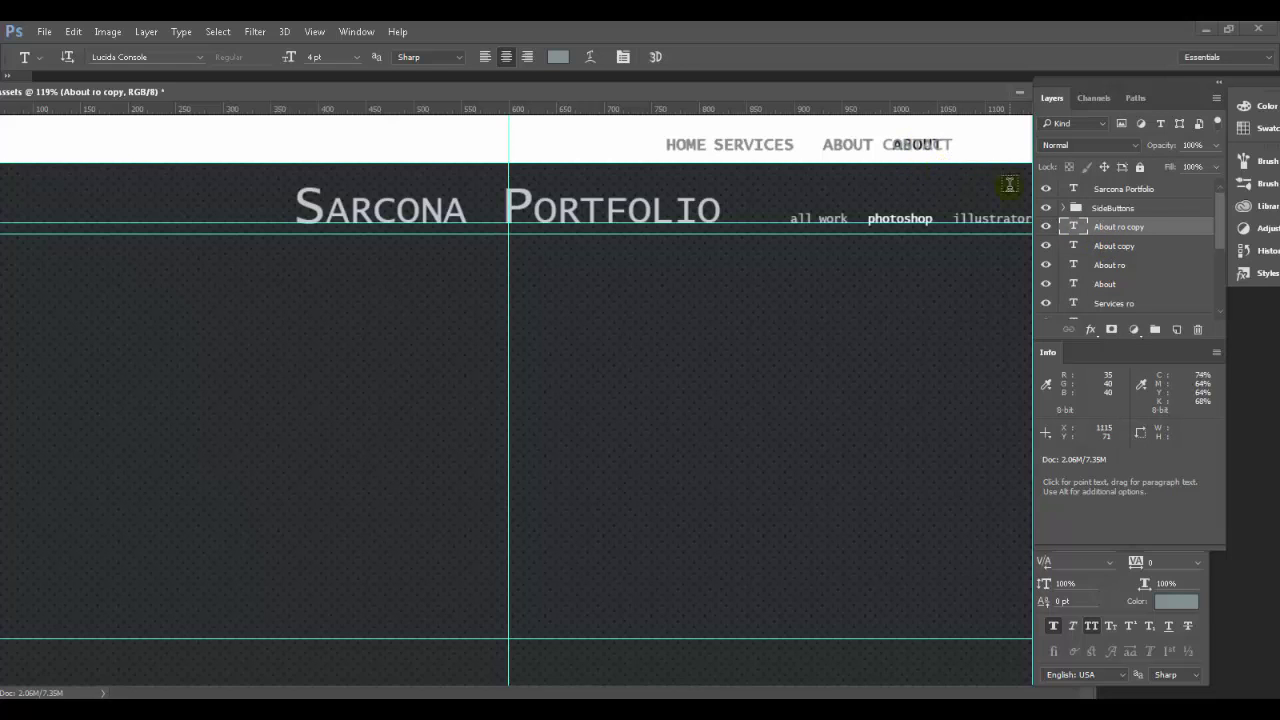
# Rename the copied layers Contact ro and Contact
pyautogui.doubleClick(1117, 227)
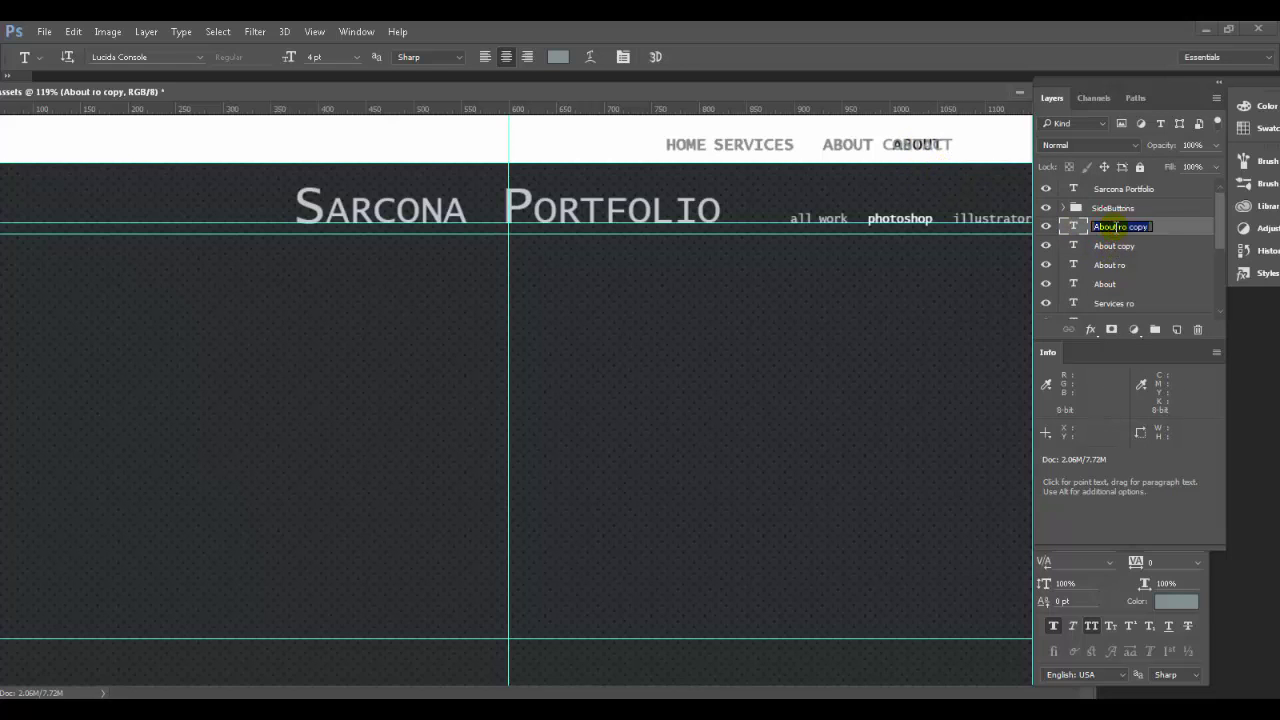
pyautogui.write('Contact ro')
pyautogui.press('Return')
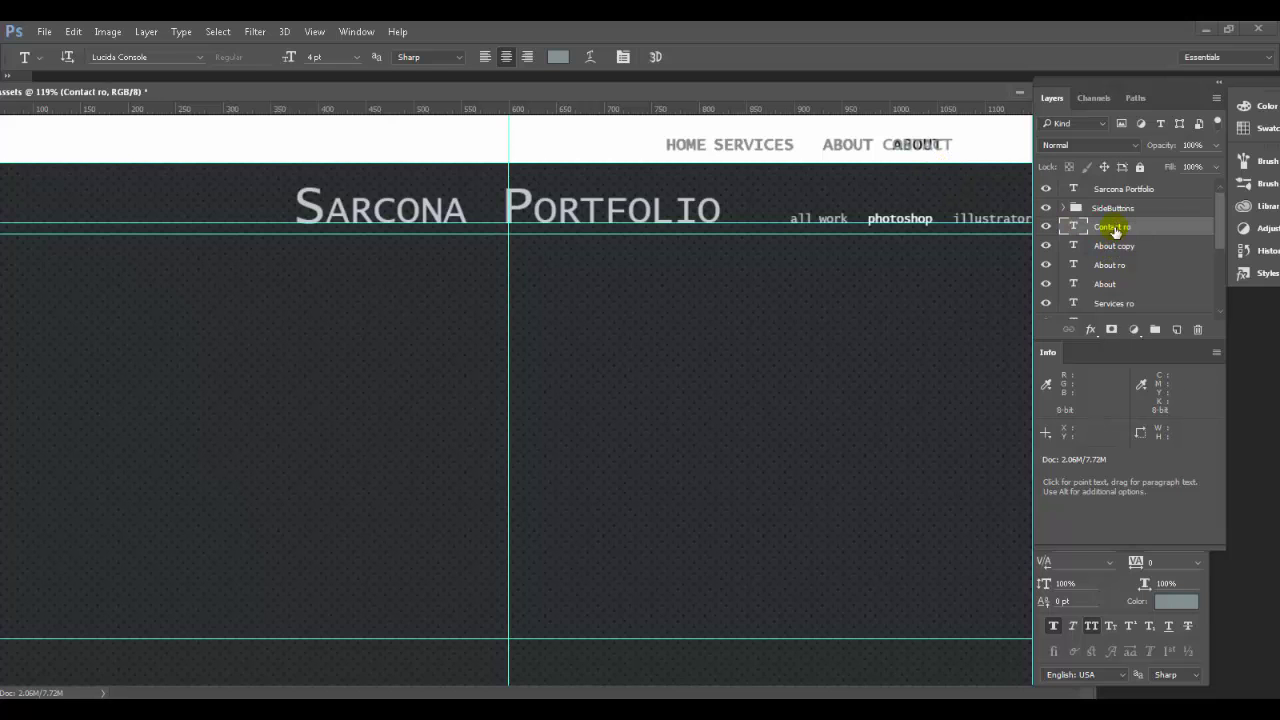
pyautogui.doubleClick(1121, 253)
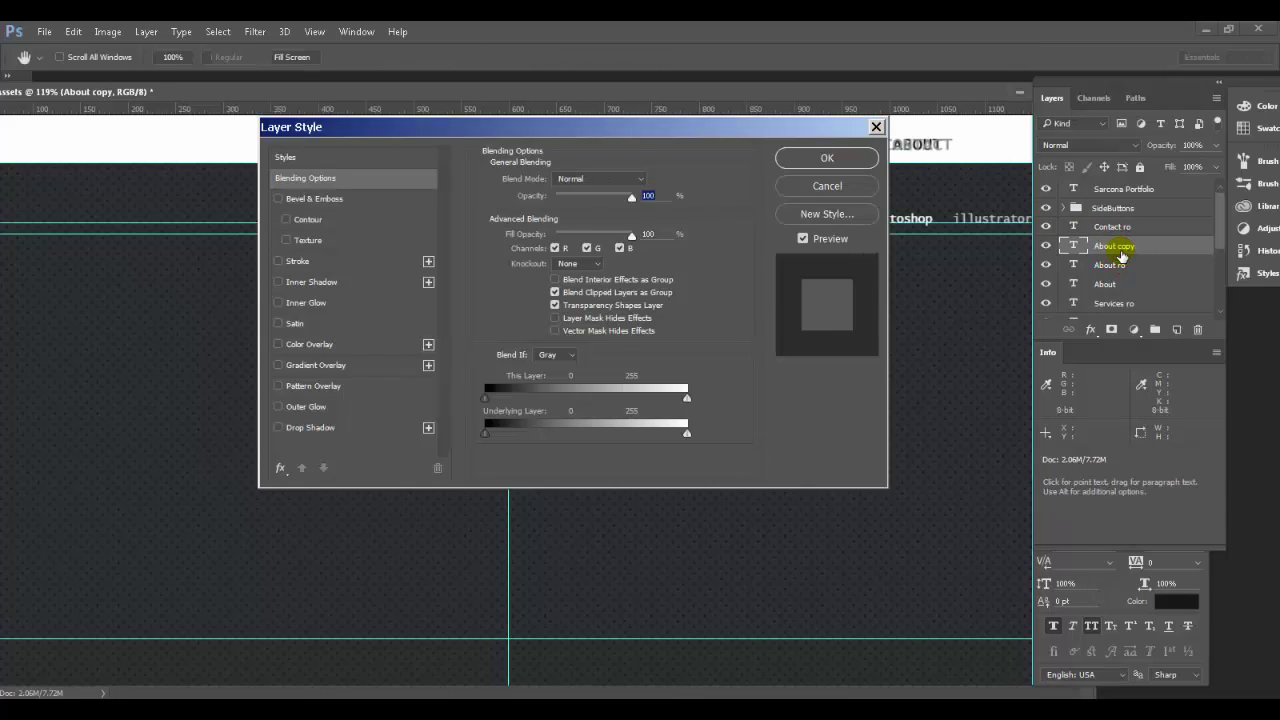
pyautogui.press('Escape')
pyautogui.doubleClick(1114, 246)
pyautogui.write('Conta')
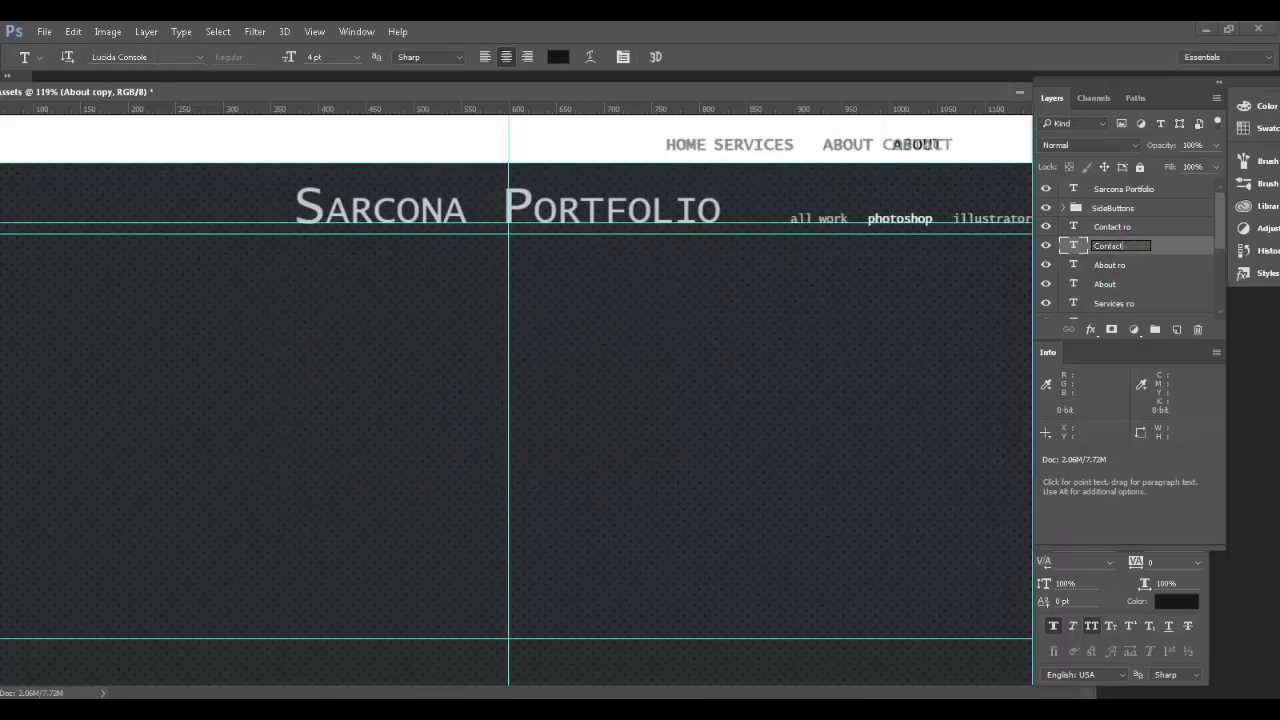
pyautogui.write('ct')
pyautogui.click(1122, 256)
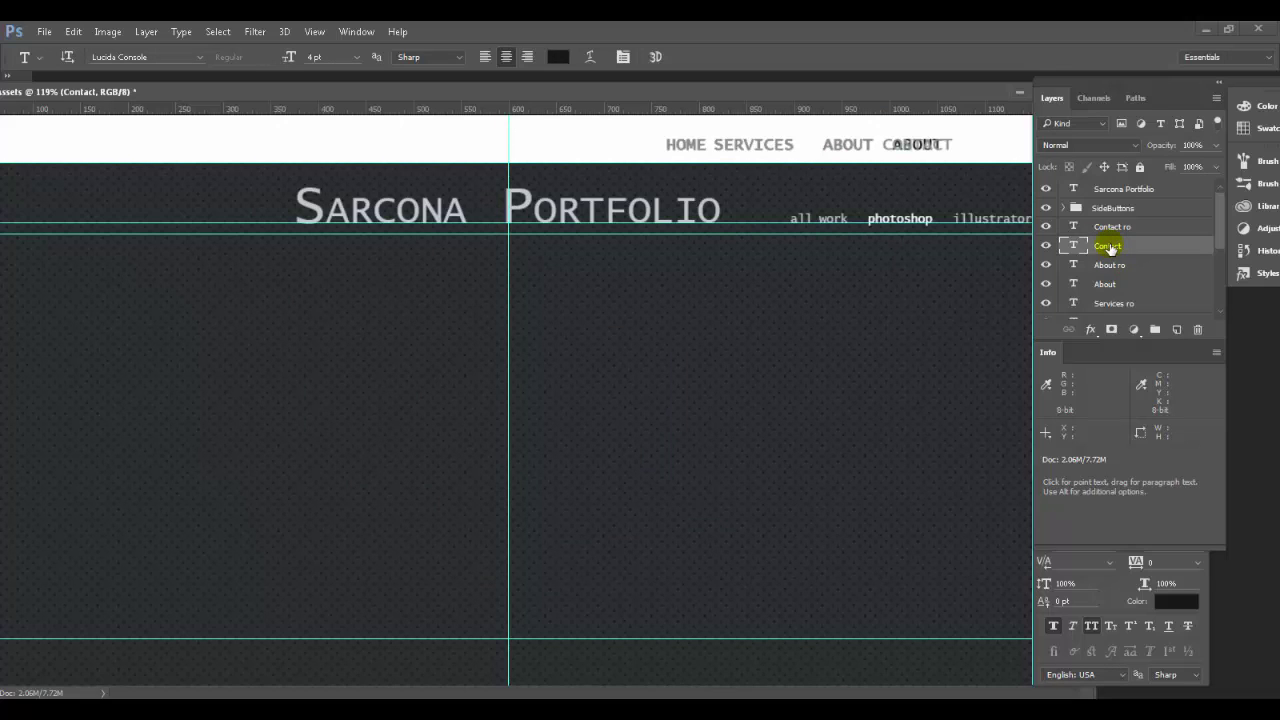
# Retype the Contact layer's text as CONTACT, with the rollover layer hidden during the edit
pyautogui.click(1047, 229)
pyautogui.click(903, 143)
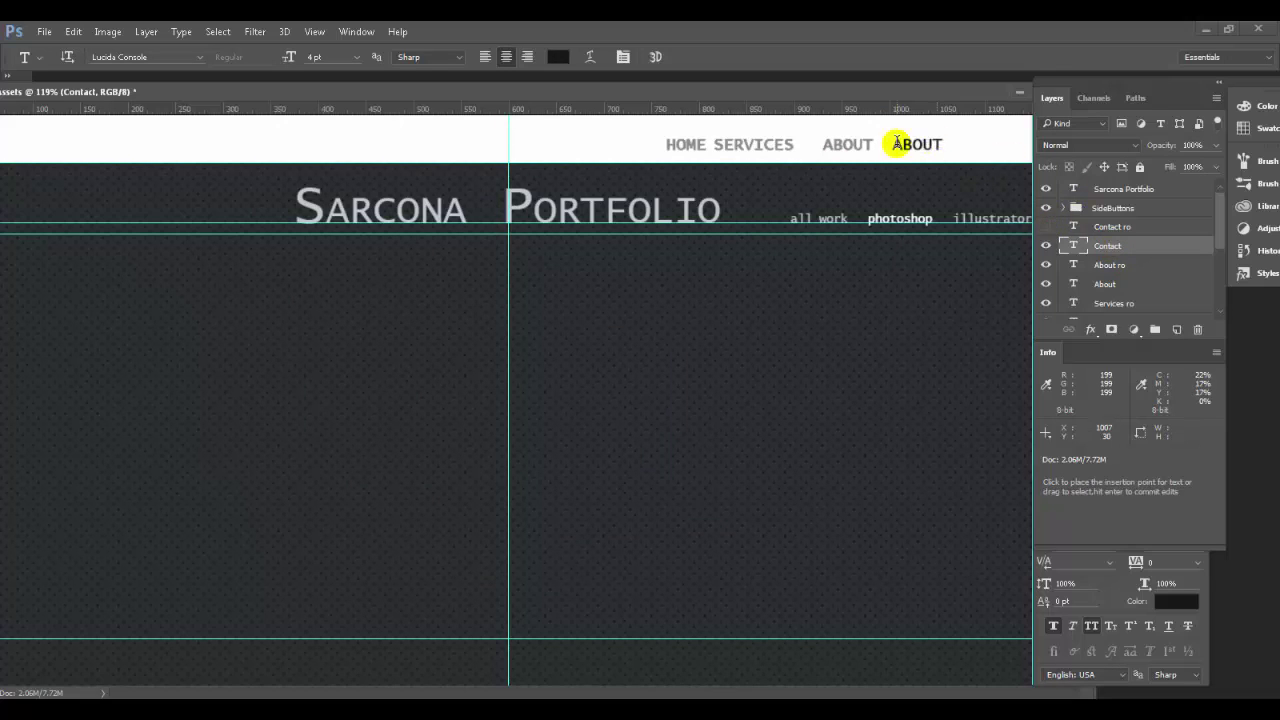
pyautogui.doubleClick(916, 143)
pyautogui.write('CONTACT')
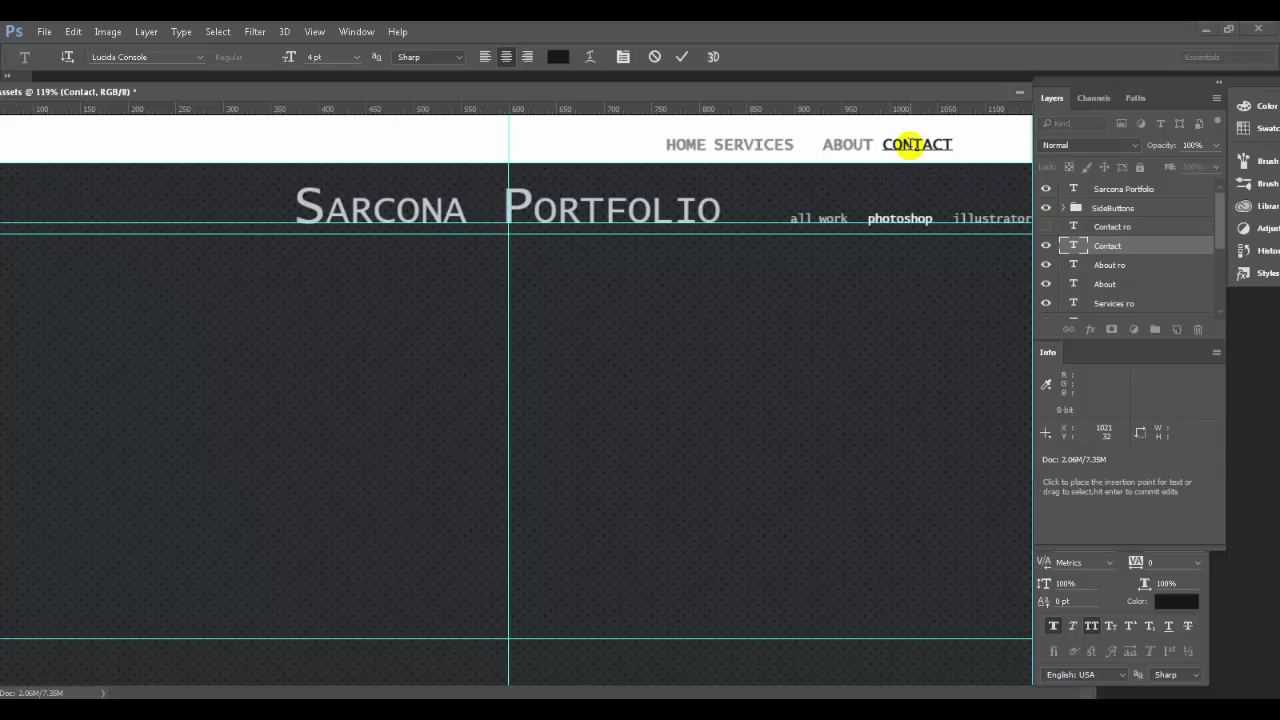
pyautogui.hotkey('ctrl', 'Return')
pyautogui.click(1045, 226)
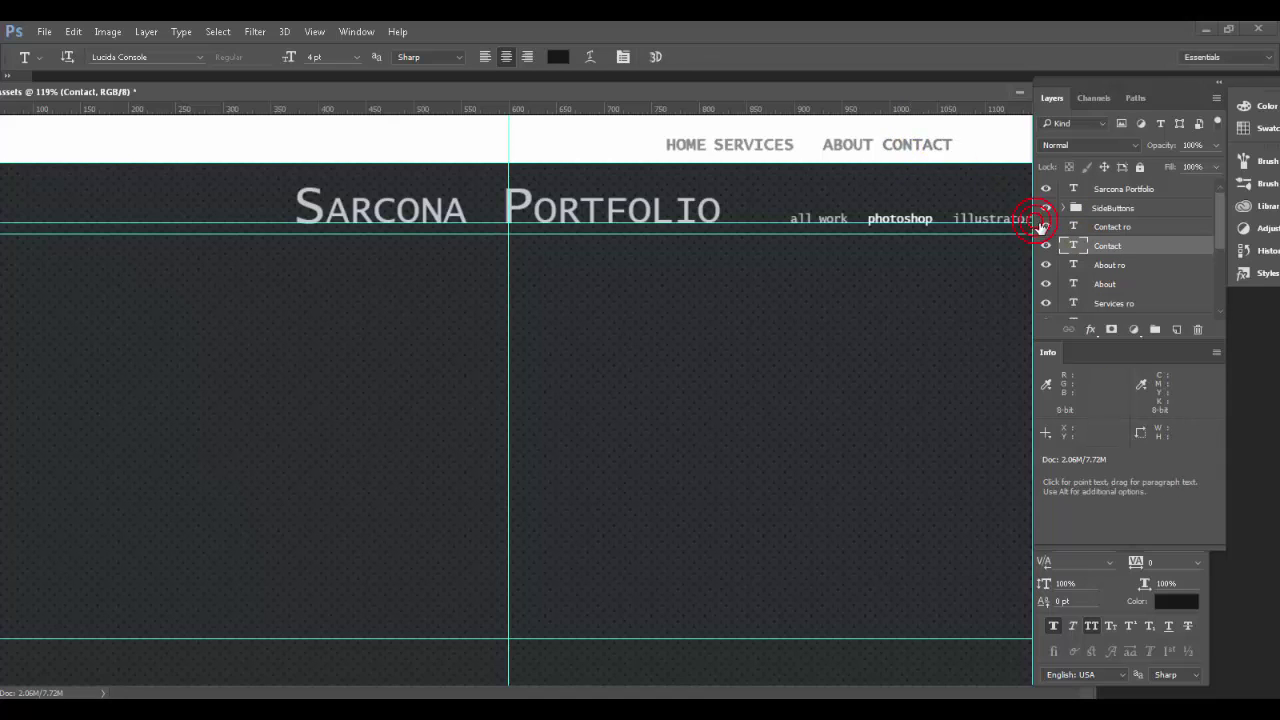
# Move the CONTACT layer pair about 85 px right so it ends at the right-hand guide
pyautogui.moveTo(506, 101); pyautogui.dragTo(597, 100)
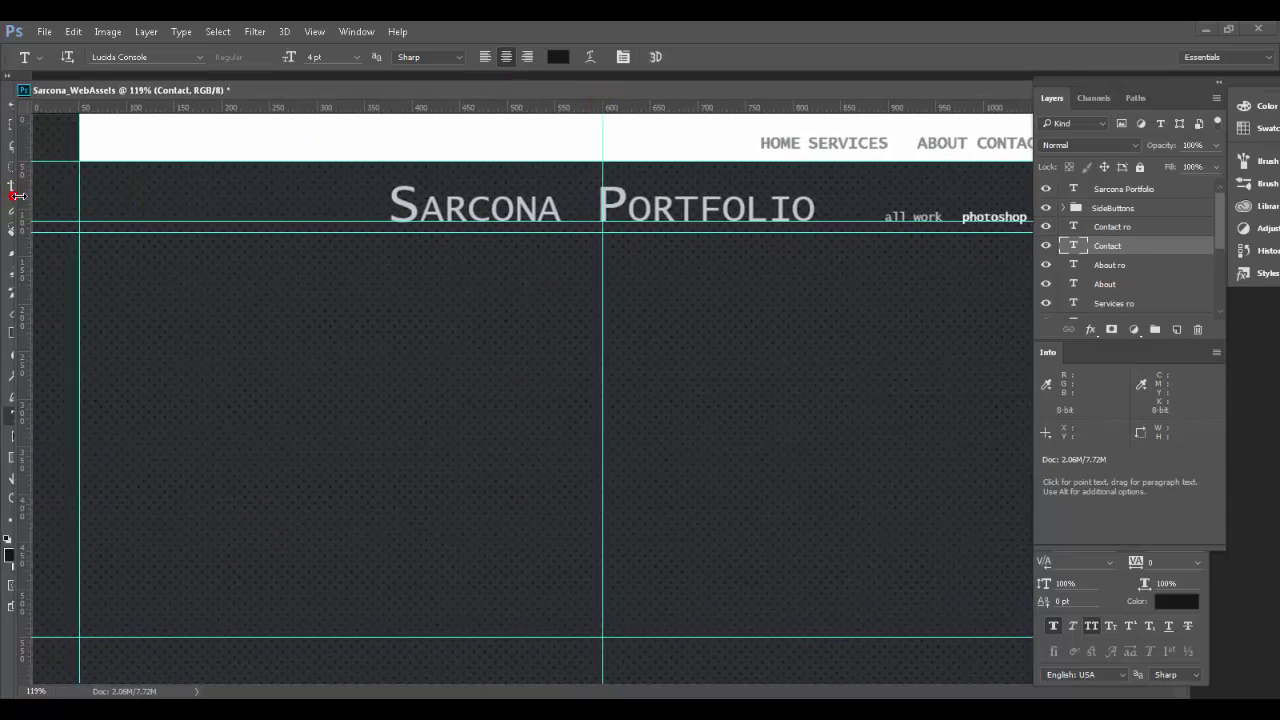
pyautogui.moveTo(310, 100); pyautogui.dragTo(226, 92)
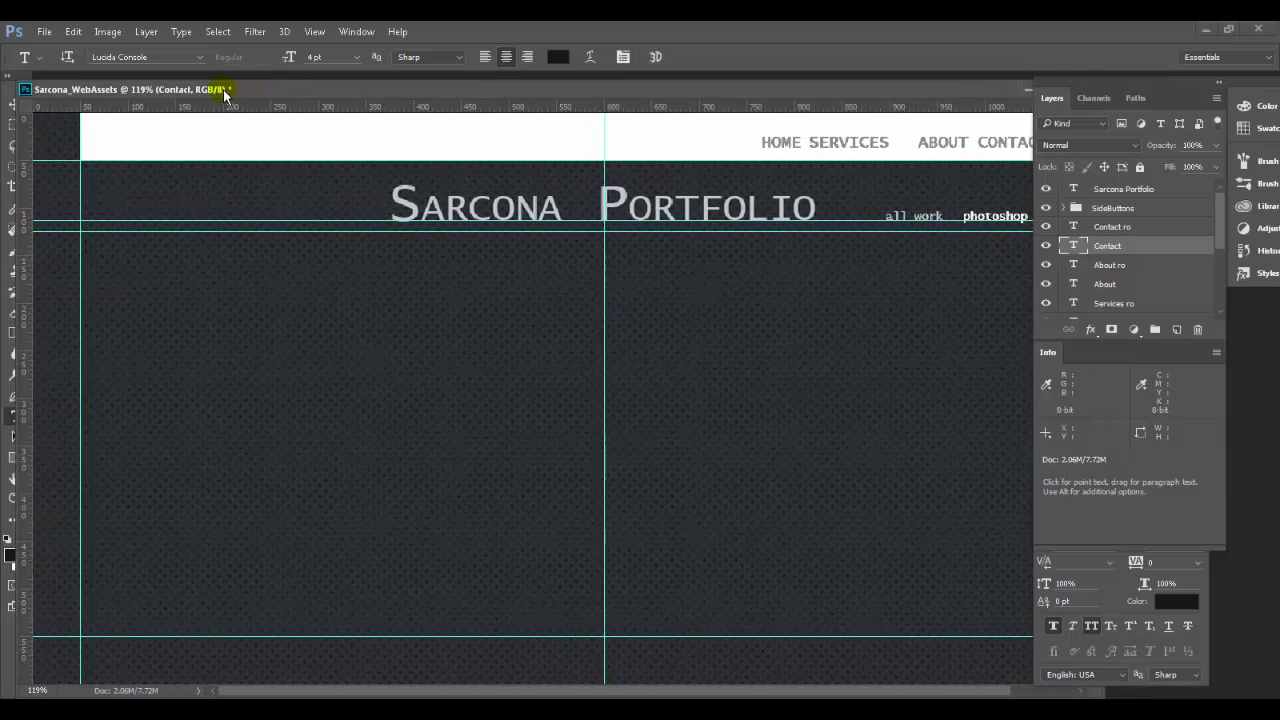
pyautogui.click(16, 137)
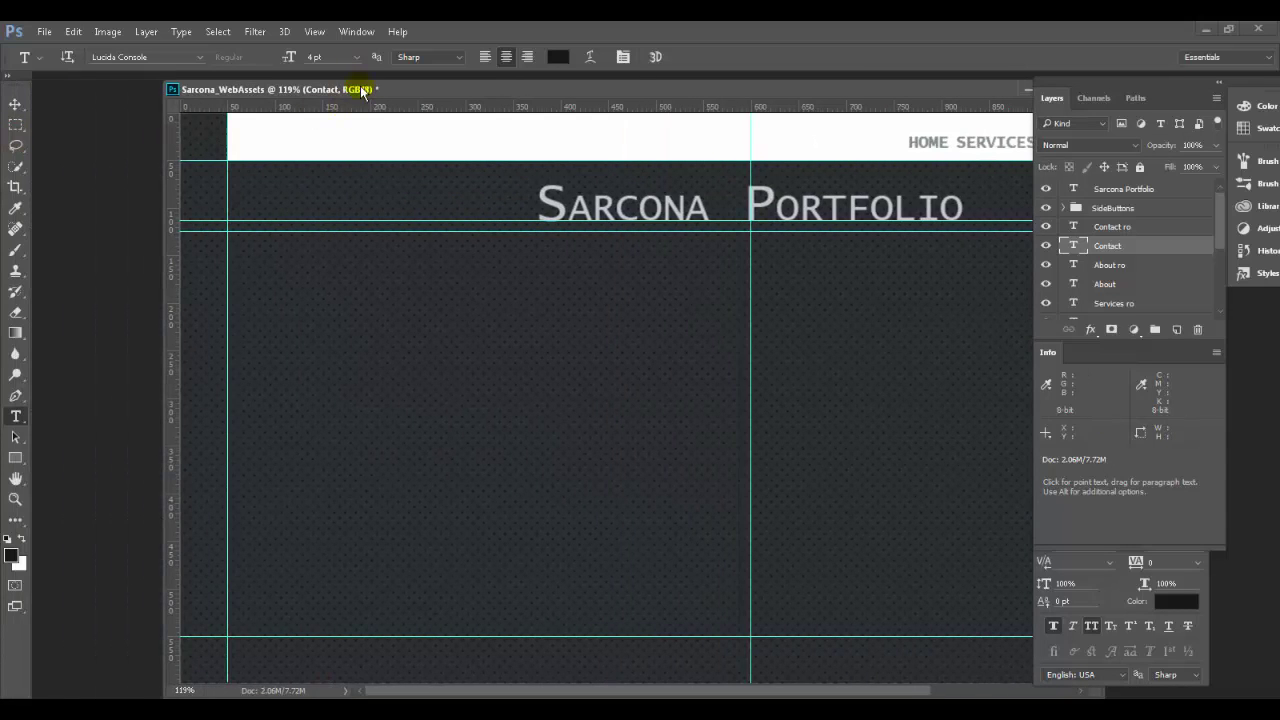
pyautogui.moveTo(362, 91); pyautogui.dragTo(240, 90)
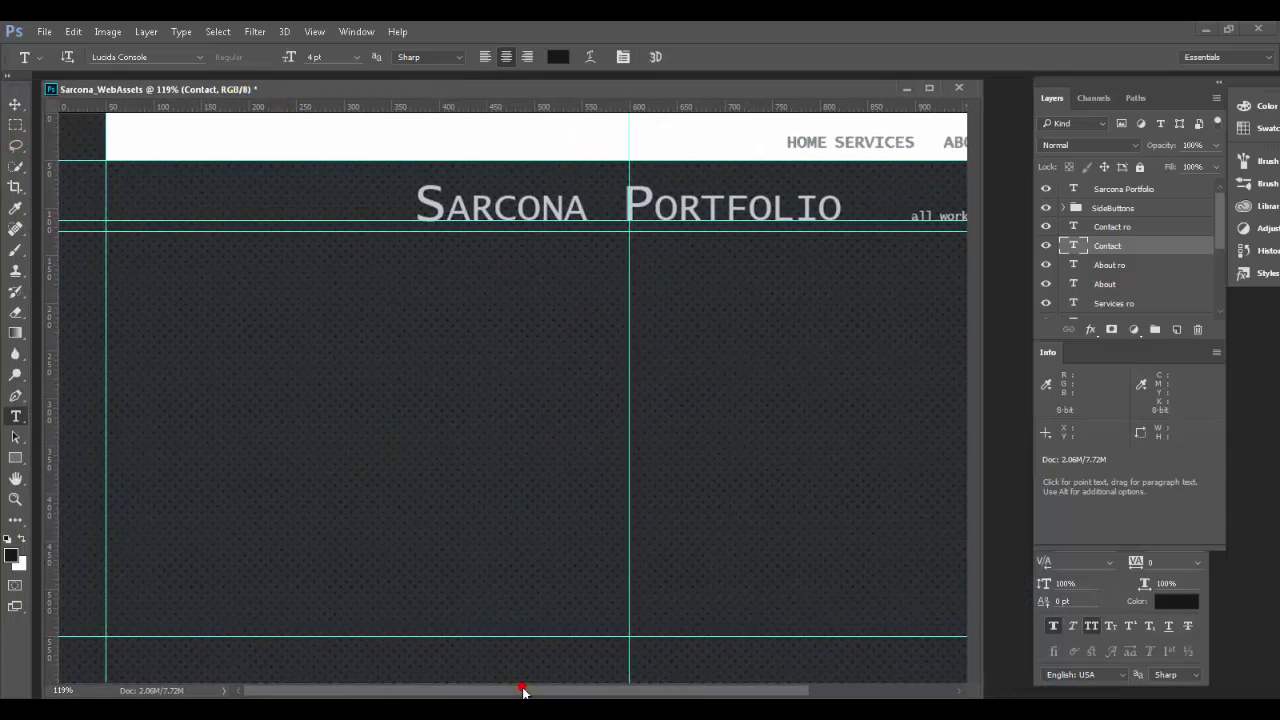
pyautogui.moveTo(522, 690); pyautogui.dragTo(667, 690)
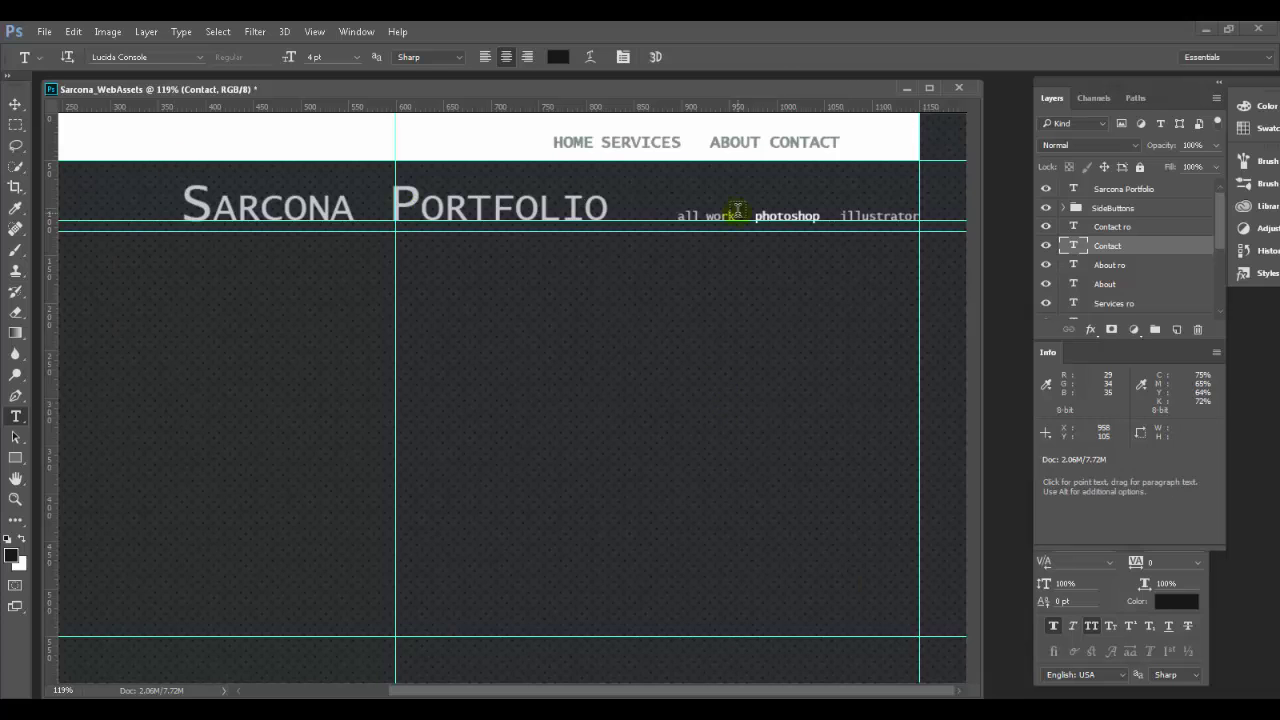
pyautogui.press('v')
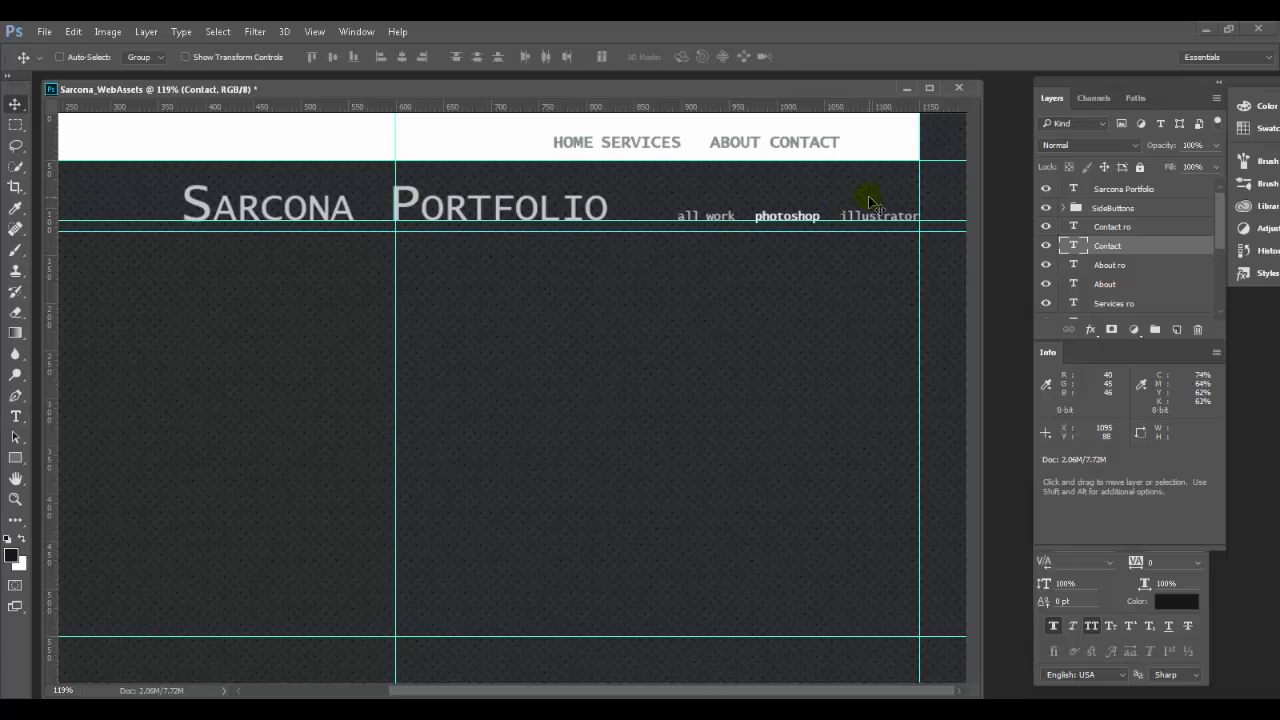
pyautogui.keyDown('shift'); pyautogui.click(1120, 227); pyautogui.keyUp('shift')
pyautogui.moveTo(810, 138); pyautogui.dragTo(893, 145)
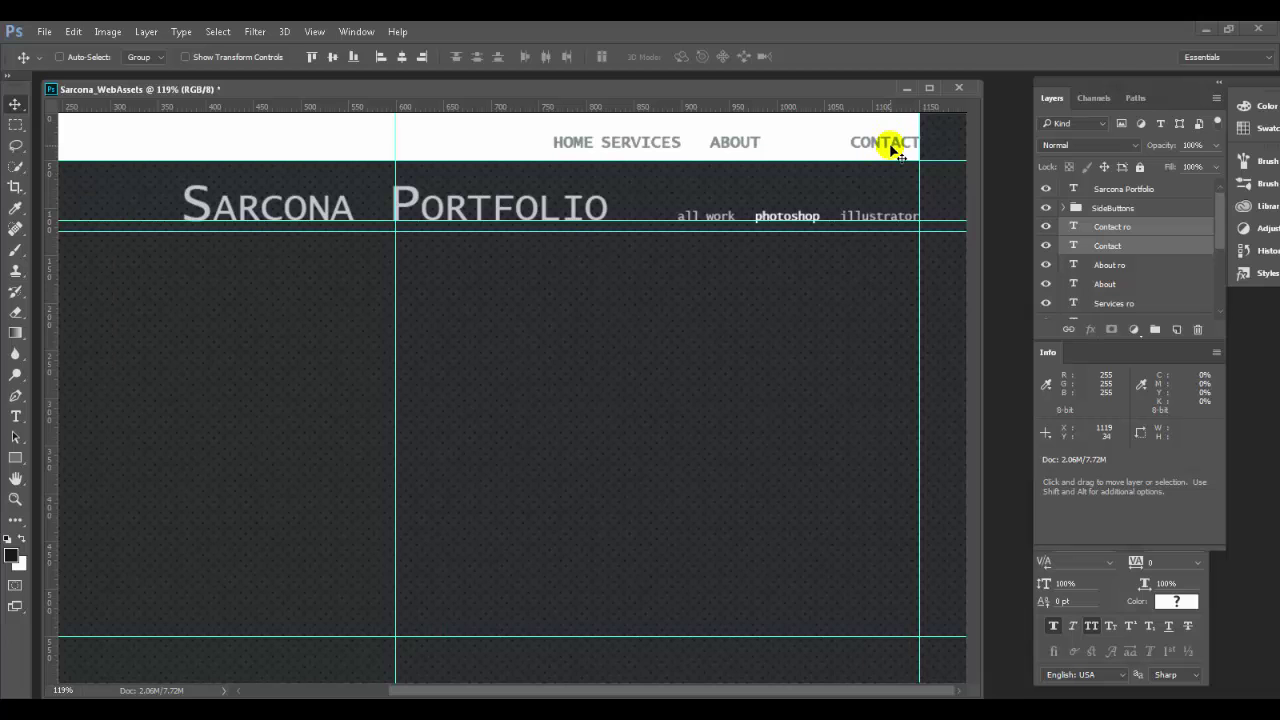
# Check the Firefox reference page, then bring the Sarcona mockup back to the front
pyautogui.hotkey('alt', 'Tab')
pyautogui.press('Tab')
pyautogui.hotkey('alt', 'Tab')
pyautogui.press('Tab')
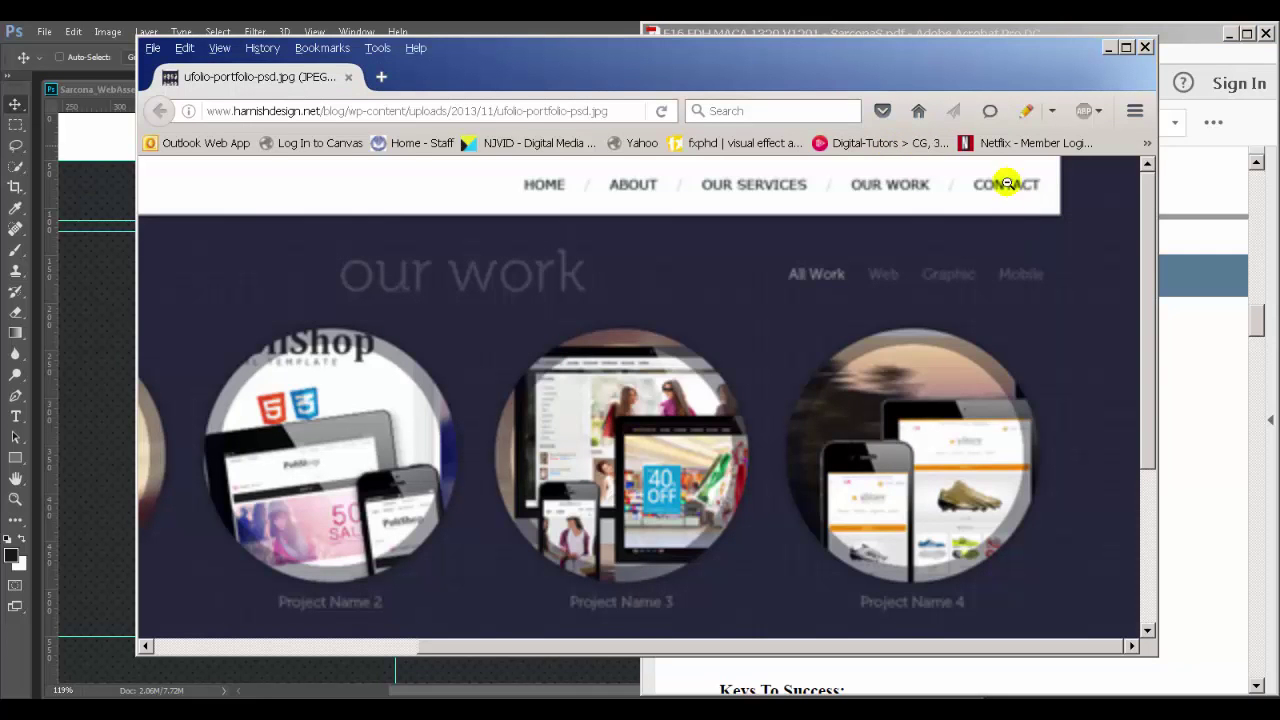
pyautogui.hotkey('alt', 'Tab')
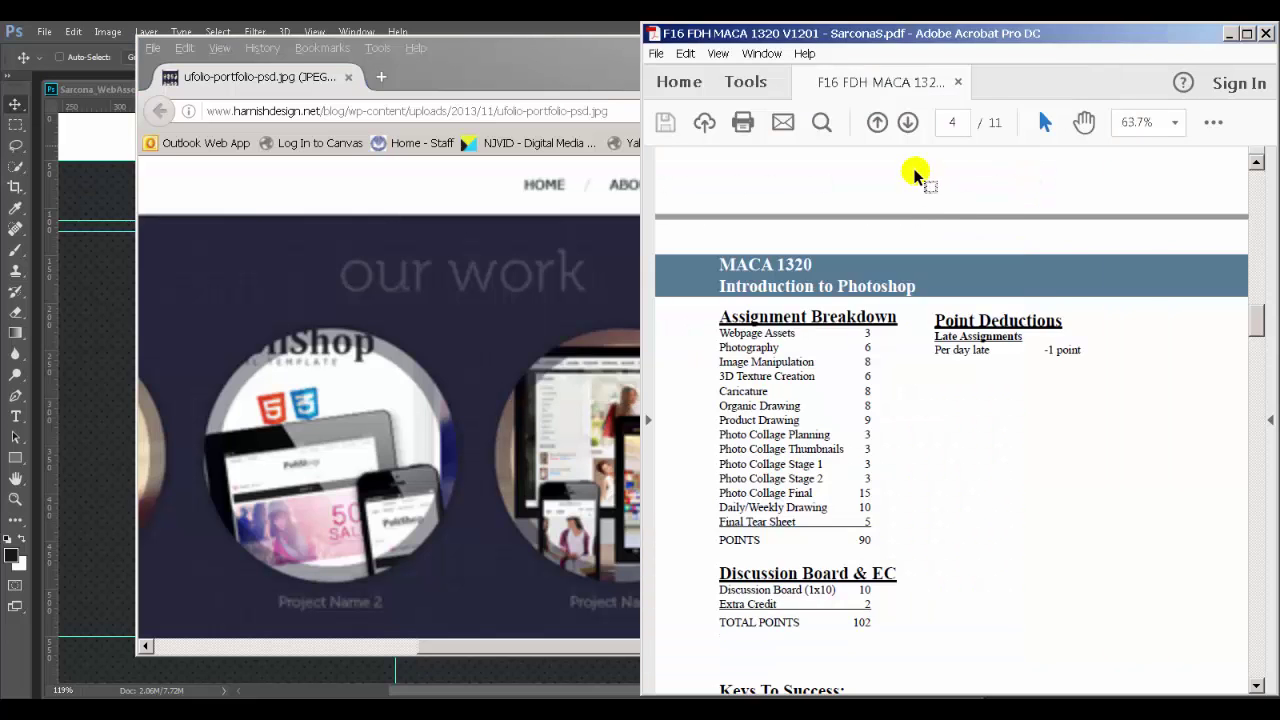
pyautogui.hotkey('alt', 'Tab')
pyautogui.press('Tab')
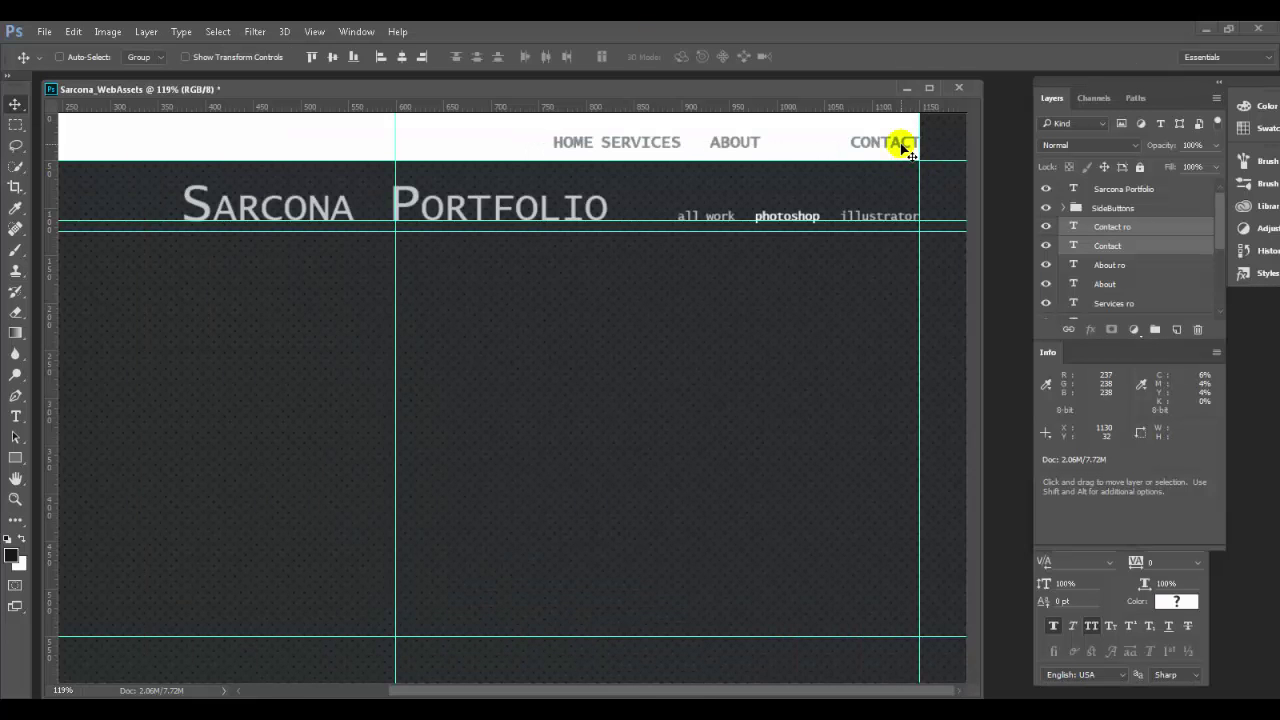
# Nudge CONTACT slightly left and move the ABOUT layer pair right toward it
pyautogui.press('Left')
pyautogui.press('Left')
pyautogui.press('Left')
pyautogui.press('Left')
pyautogui.press('Left')
pyautogui.press('Left')
pyautogui.press('Left')
pyautogui.press('Left')
pyautogui.press('Right')
pyautogui.press('Right')
pyautogui.press('Right')
pyautogui.press('Right')
pyautogui.press('Right')
pyautogui.press('Right')
pyautogui.press('Right')
pyautogui.press('Right')
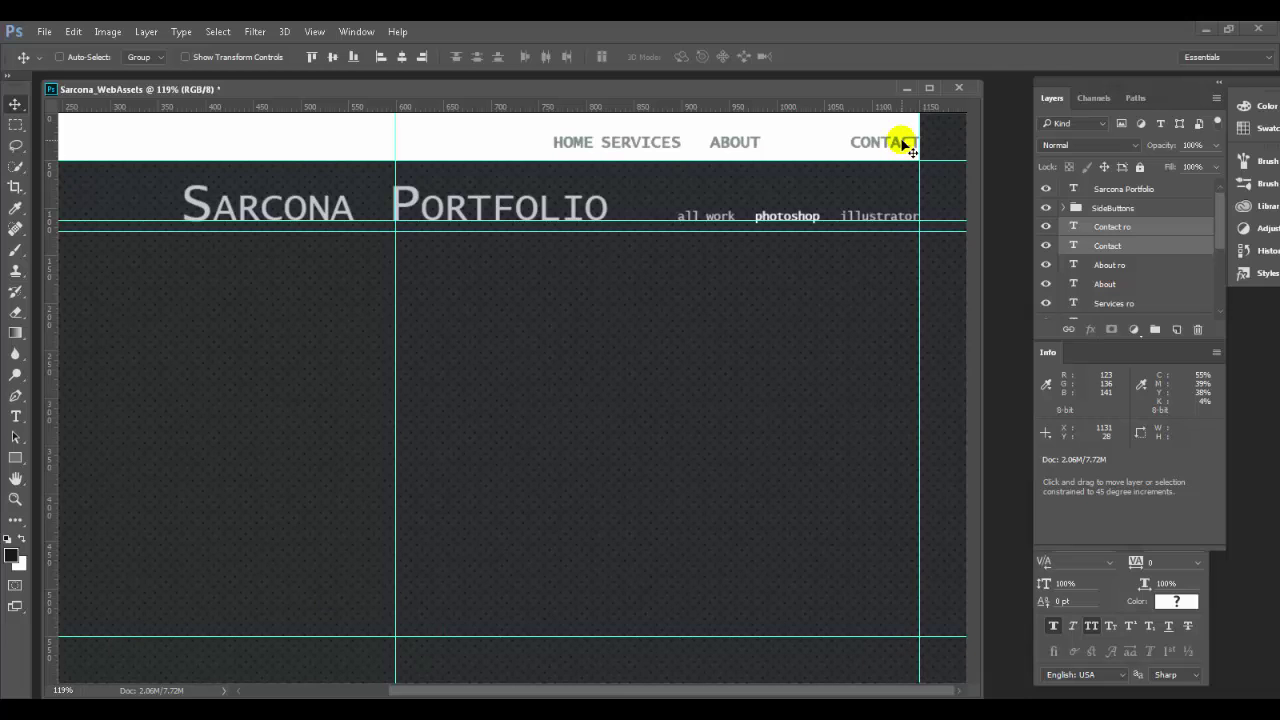
pyautogui.press('Left')
pyautogui.press('Left')
pyautogui.press('Left')
pyautogui.press('Left')
pyautogui.press('Left')
pyautogui.press('Left')
pyautogui.press('Left')
pyautogui.press('Left')
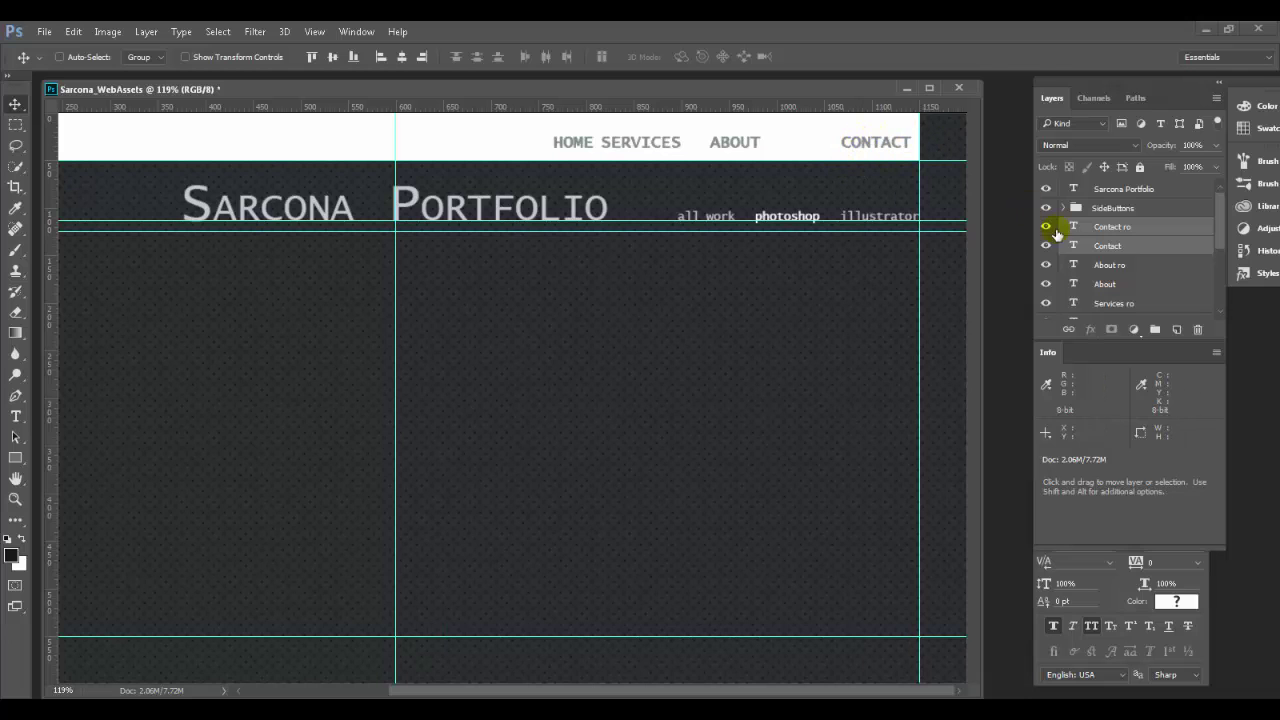
pyautogui.click(1108, 265)
pyautogui.keyDown('shift'); pyautogui.click(1105, 284); pyautogui.keyUp('shift')
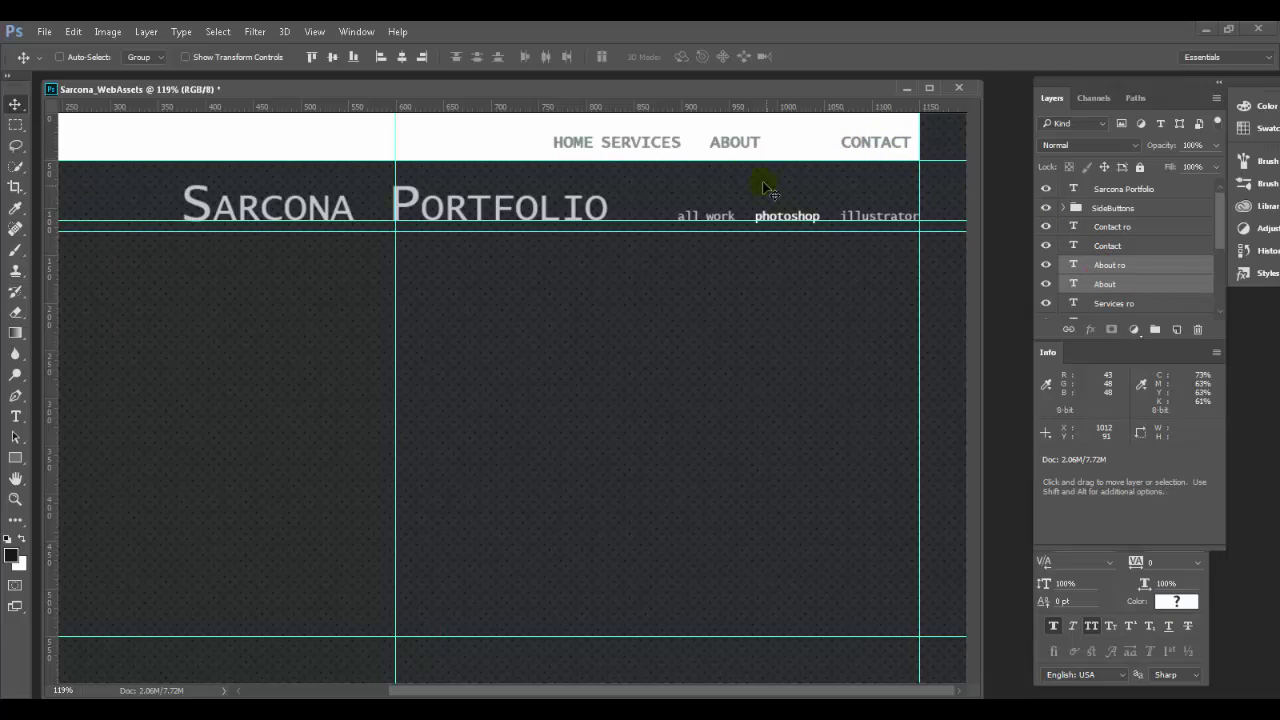
pyautogui.moveTo(735, 147); pyautogui.dragTo(804, 145)
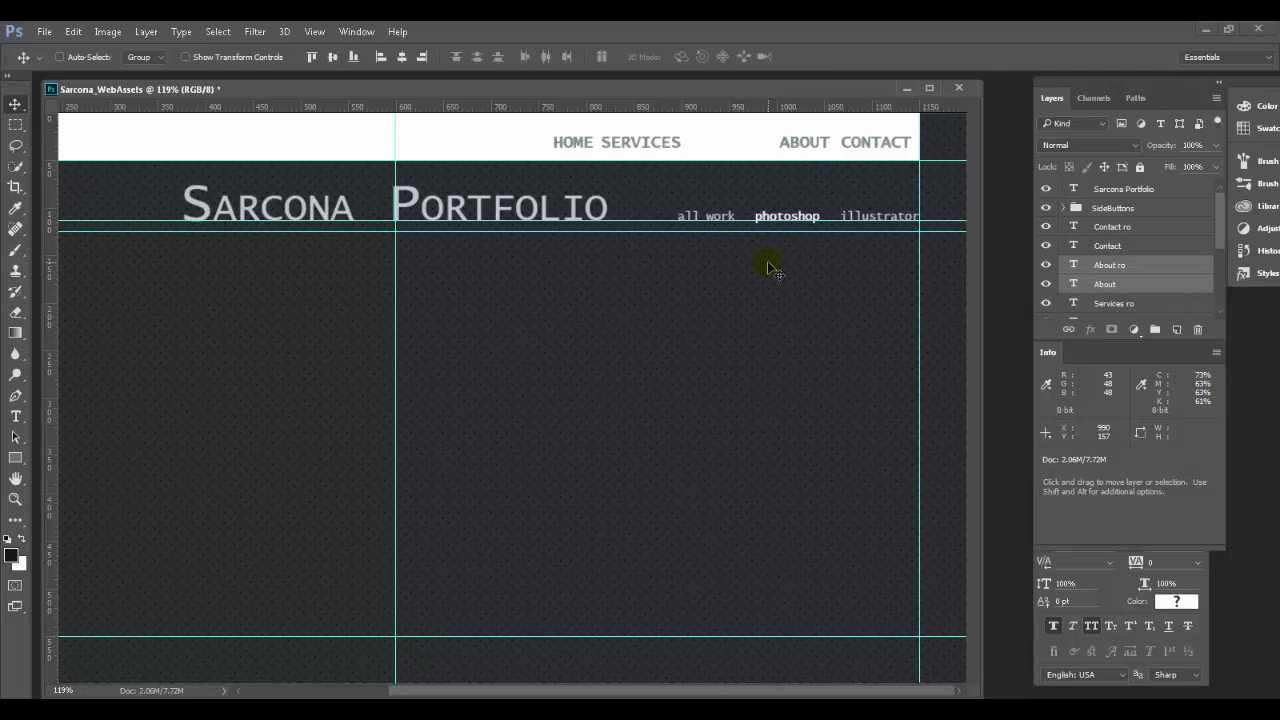
pyautogui.press('Left')
pyautogui.press('Left')
pyautogui.press('Left')
pyautogui.press('Left')
pyautogui.press('Left')
pyautogui.press('Left')
pyautogui.press('Left')
pyautogui.press('Left')
pyautogui.press('Left')
pyautogui.press('Left')
pyautogui.press('Left')
pyautogui.press('Left')
pyautogui.press('Left')
pyautogui.press('Left')
pyautogui.press('Left')
pyautogui.press('Left')
pyautogui.press('Left')
pyautogui.press('Left')
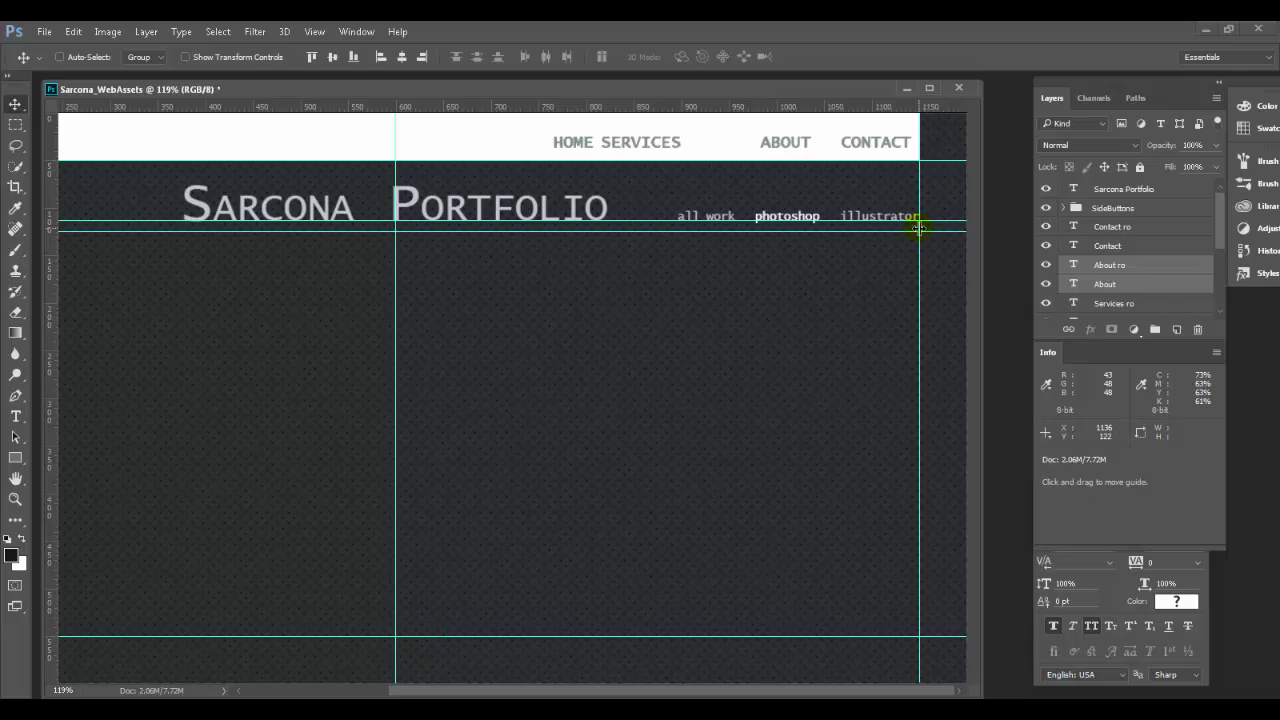
# Shift SERVICES and HOME right so all four labels sit 36 px apart
pyautogui.scroll(-1, 1128, 300)
pyautogui.click(1128, 284)
pyautogui.keyDown('ctrl'); pyautogui.click(1128, 303); pyautogui.keyUp('ctrl')
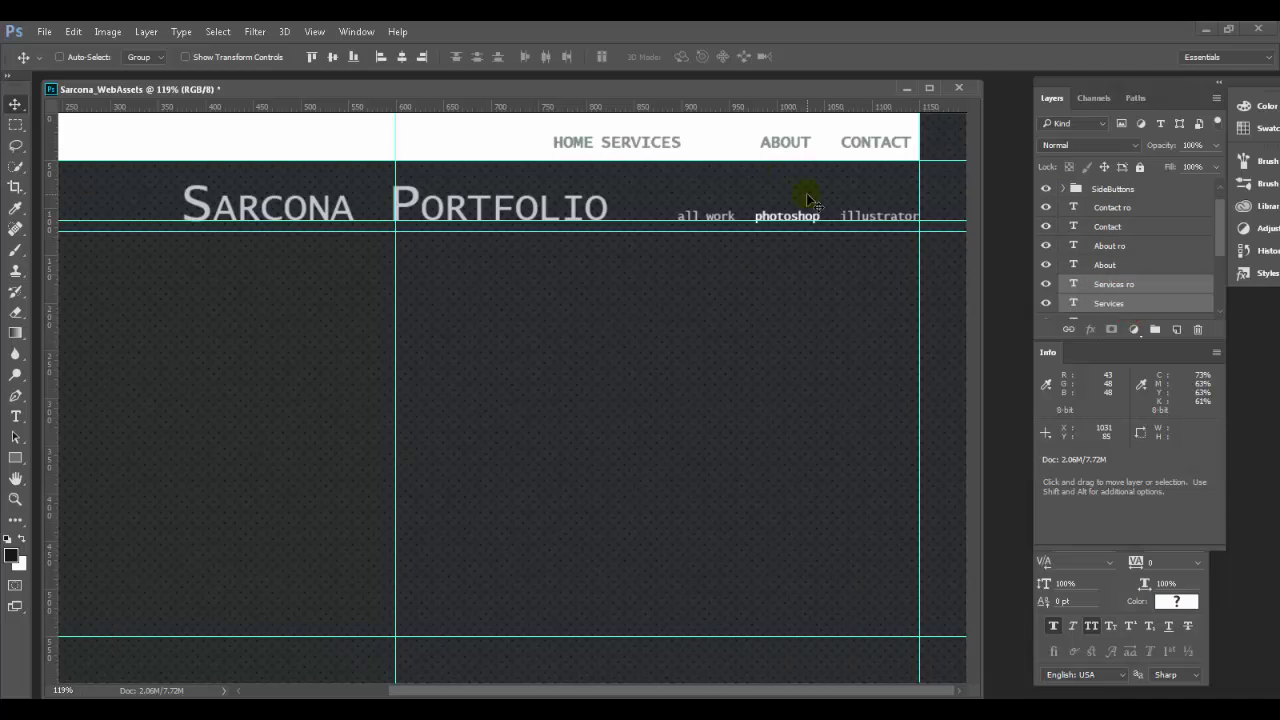
pyautogui.moveTo(637, 147); pyautogui.dragTo(687, 146)
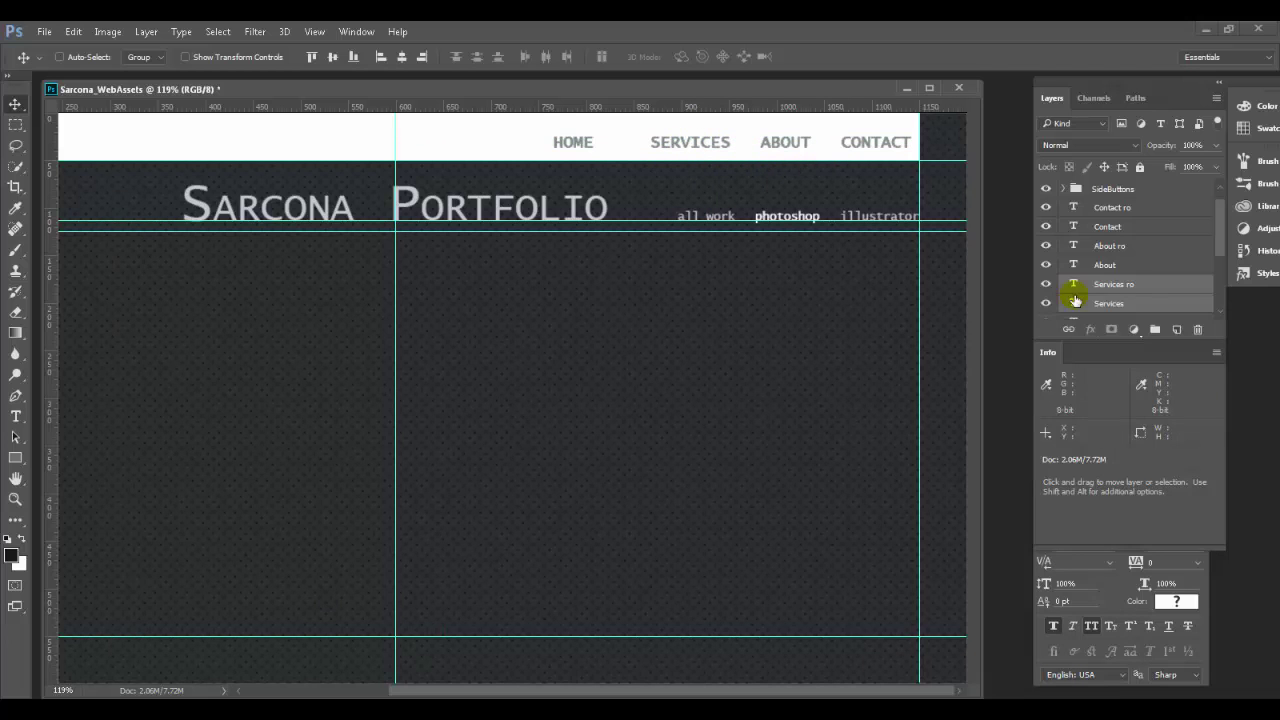
pyautogui.scroll(-1, 1123, 271)
pyautogui.click(1126, 284)
pyautogui.keyDown('shift'); pyautogui.click(1128, 303); pyautogui.keyUp('shift')
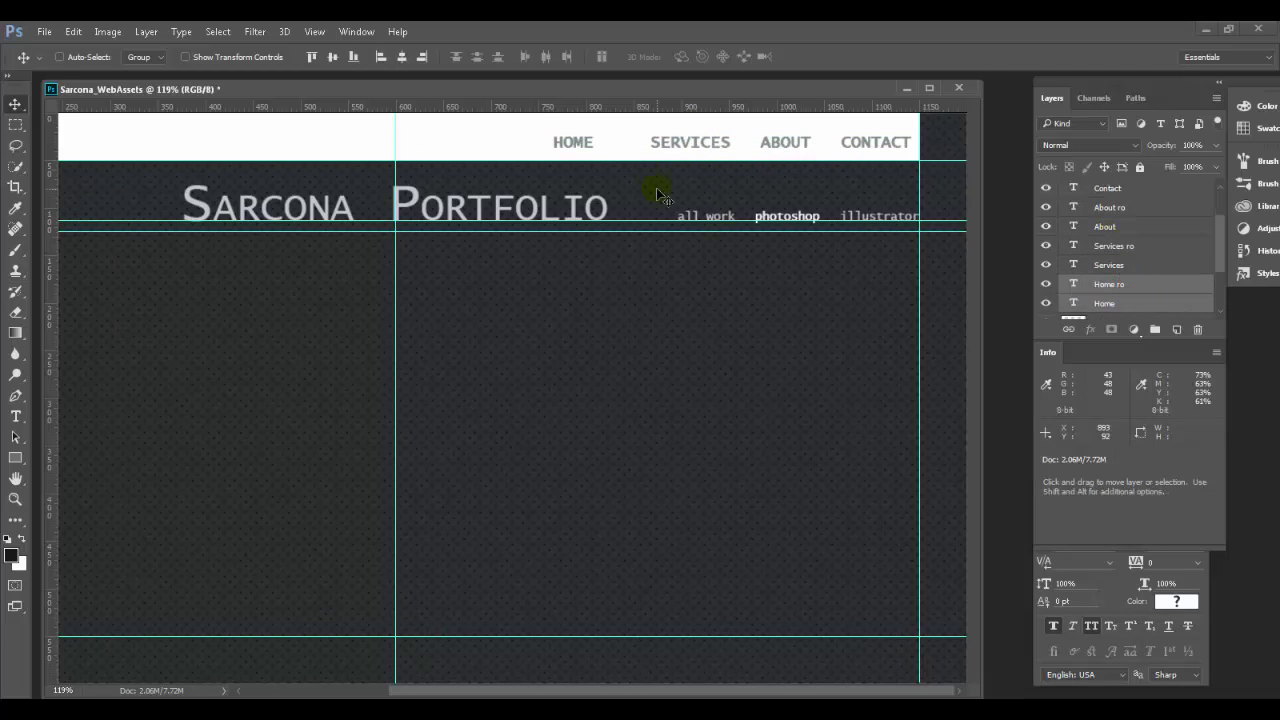
pyautogui.moveTo(577, 148); pyautogui.dragTo(603, 145)
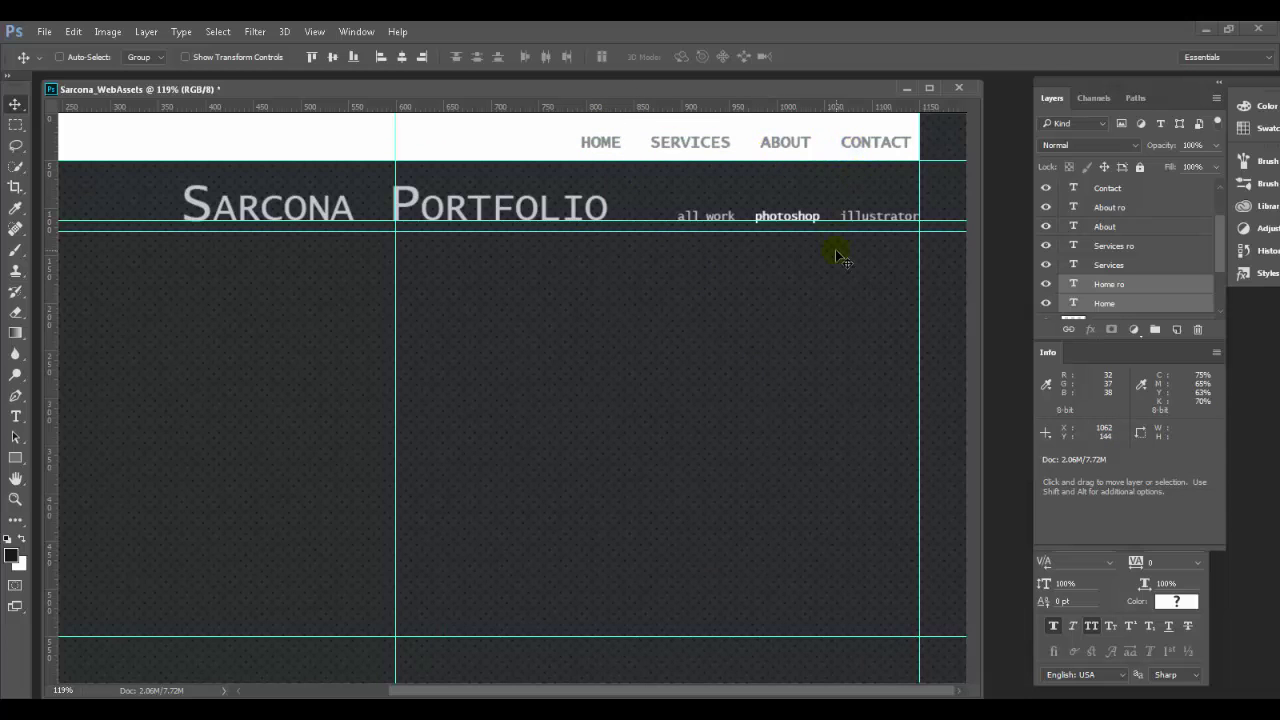
pyautogui.hotkey('alt', 'Tab')
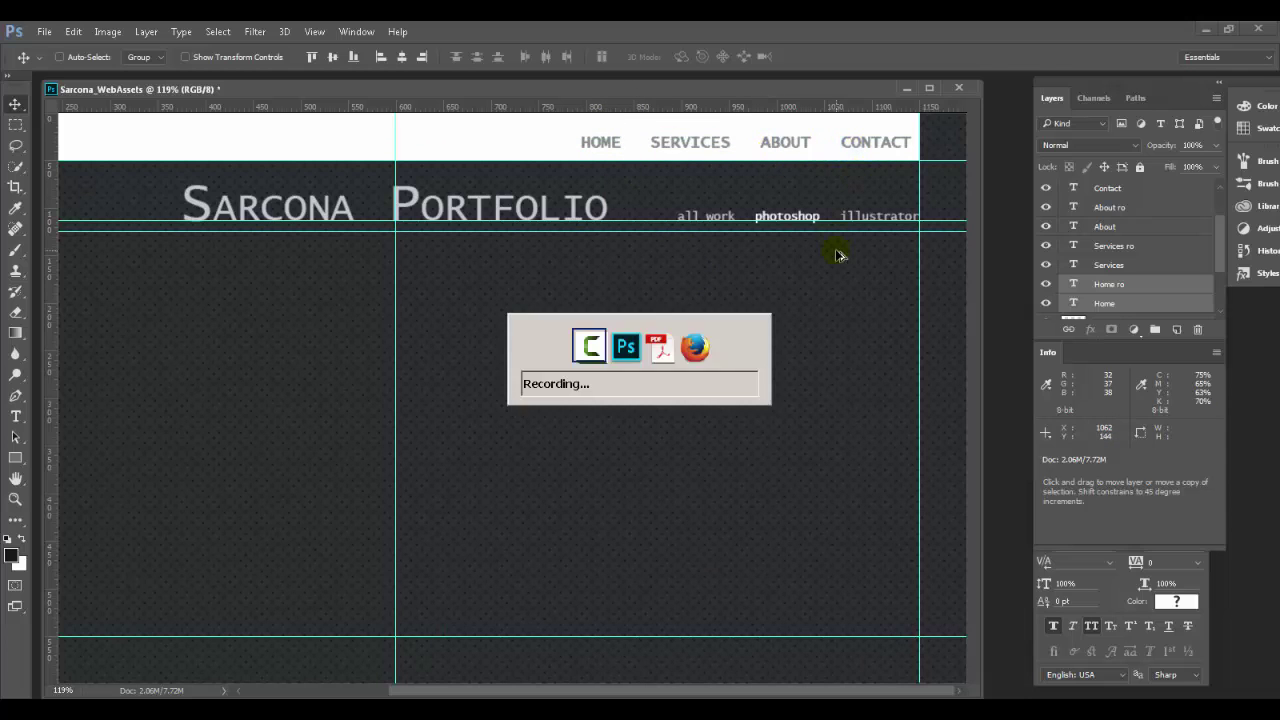
# Add a '/' text layer between HOME and SERVICES
pyautogui.press('Tab')
pyautogui.press('Tab')
pyautogui.press('Tab')
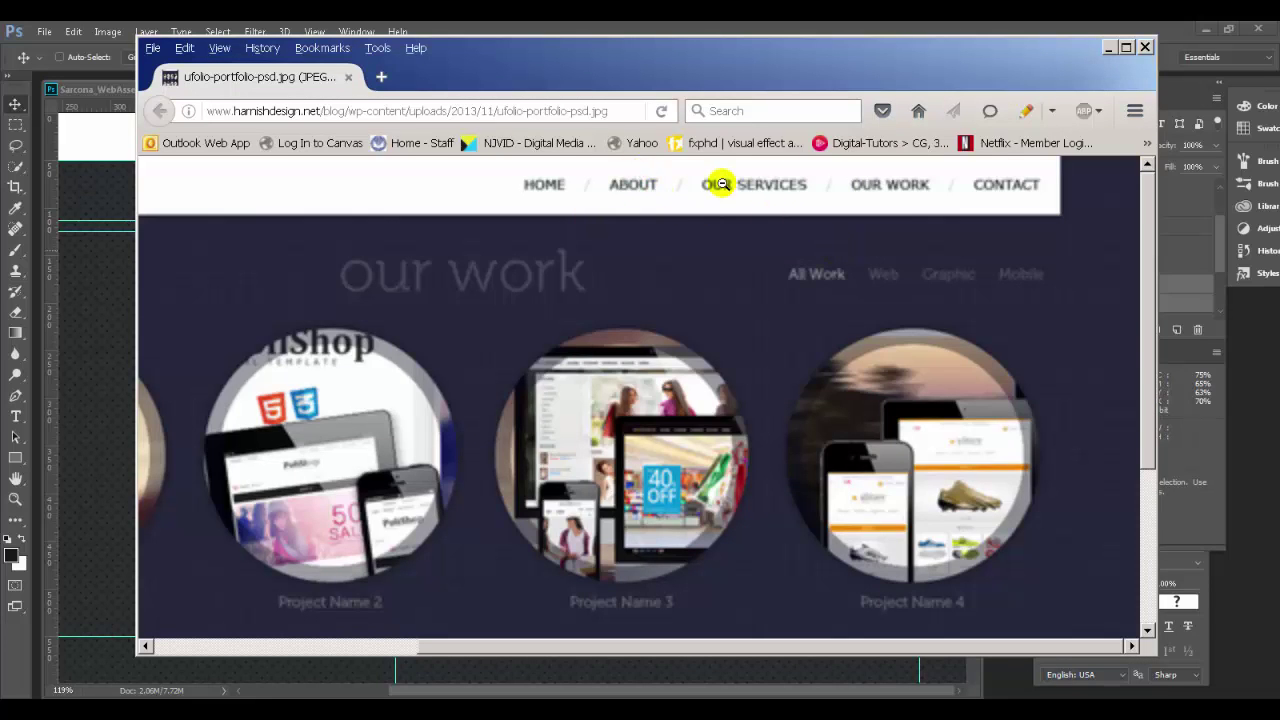
pyautogui.hotkey('alt', 'Tab')
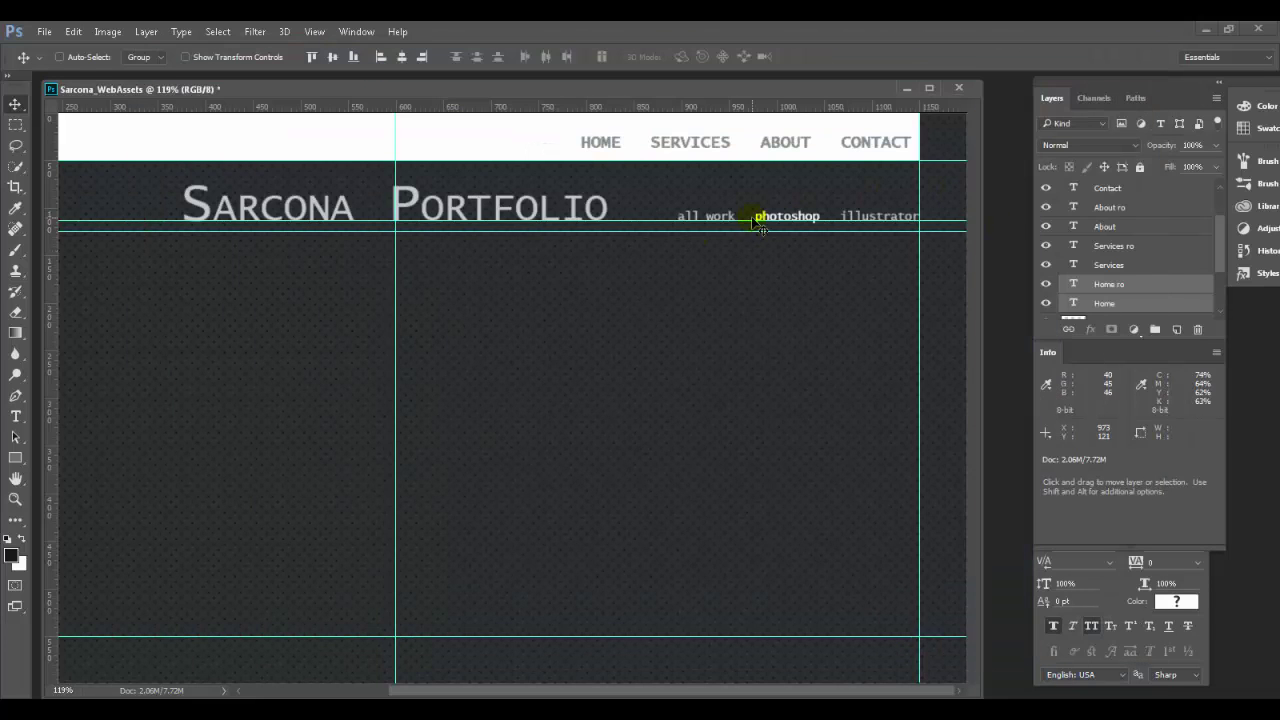
pyautogui.scroll(2, 1118, 246)
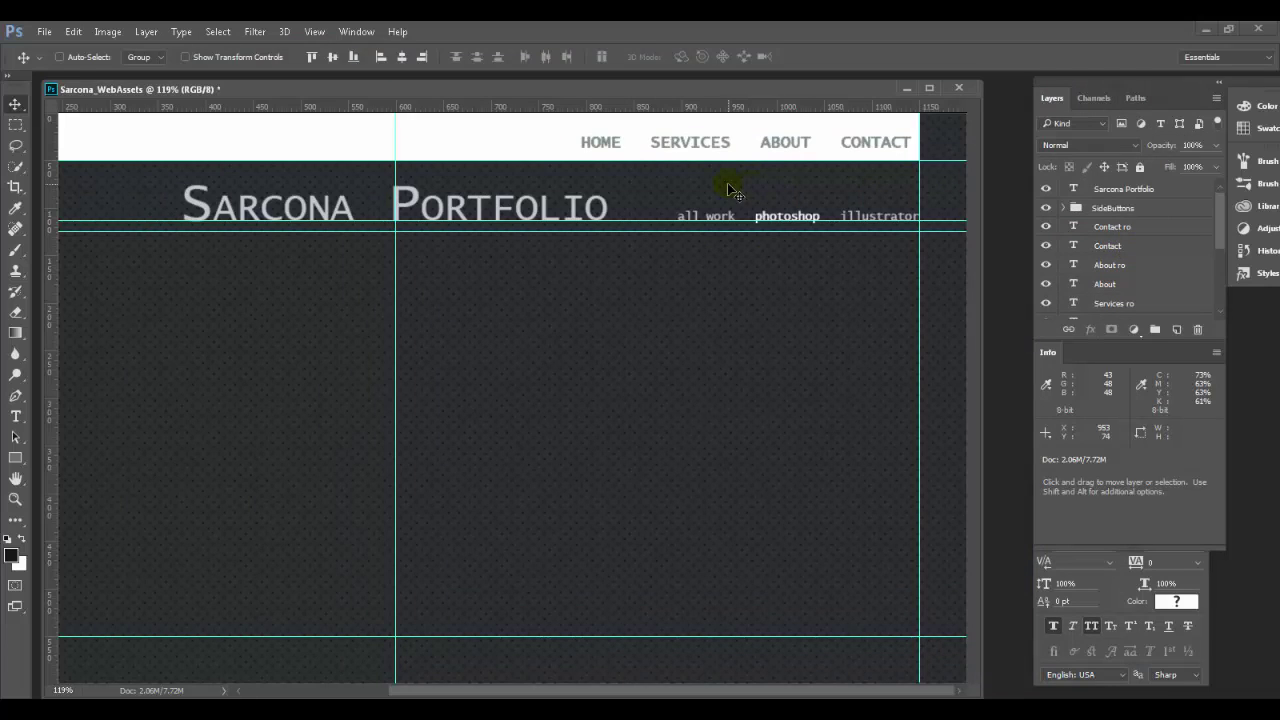
pyautogui.press('t')
pyautogui.click(635, 142)
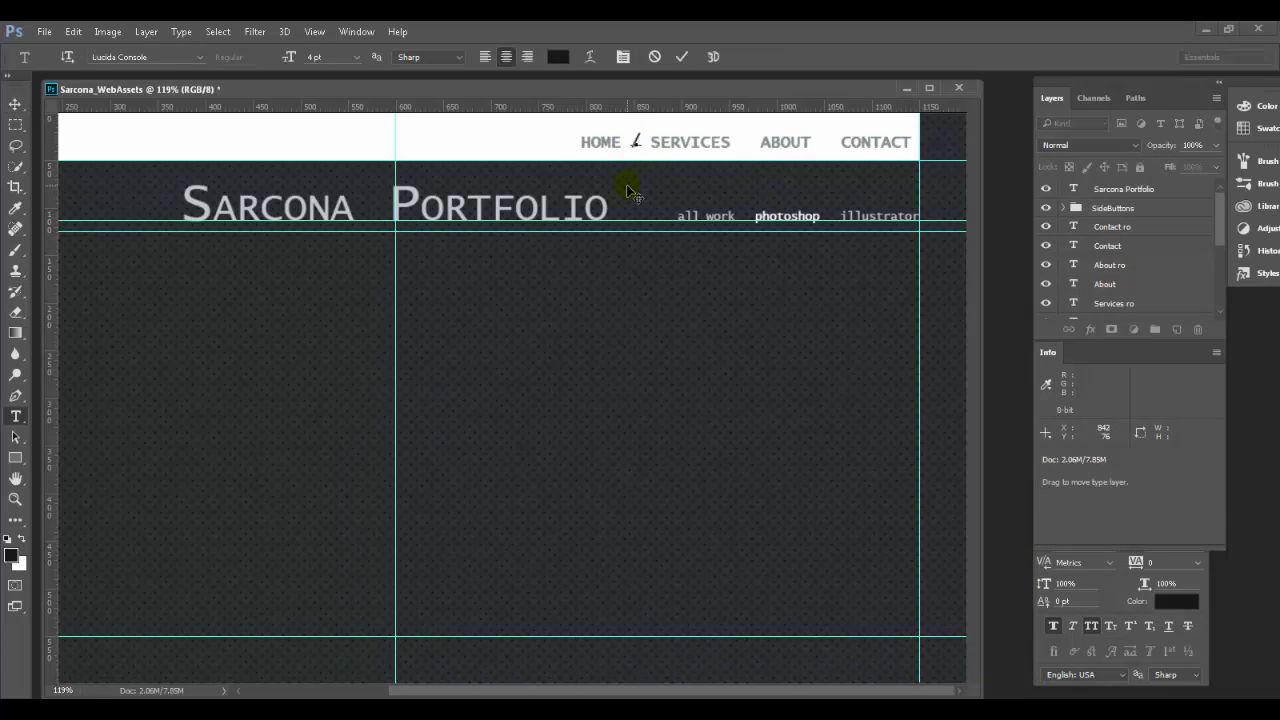
pyautogui.write('/')
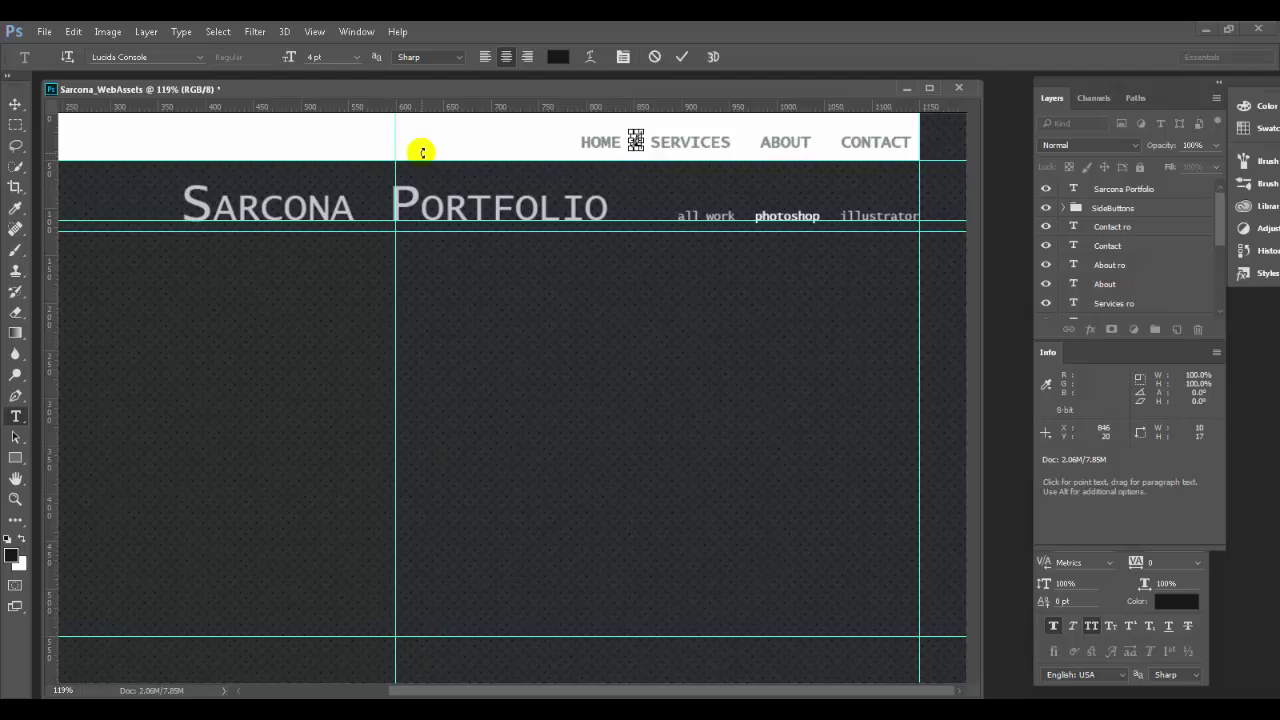
# Size the slash to 4 pt and make it bold
pyautogui.click(357, 57)
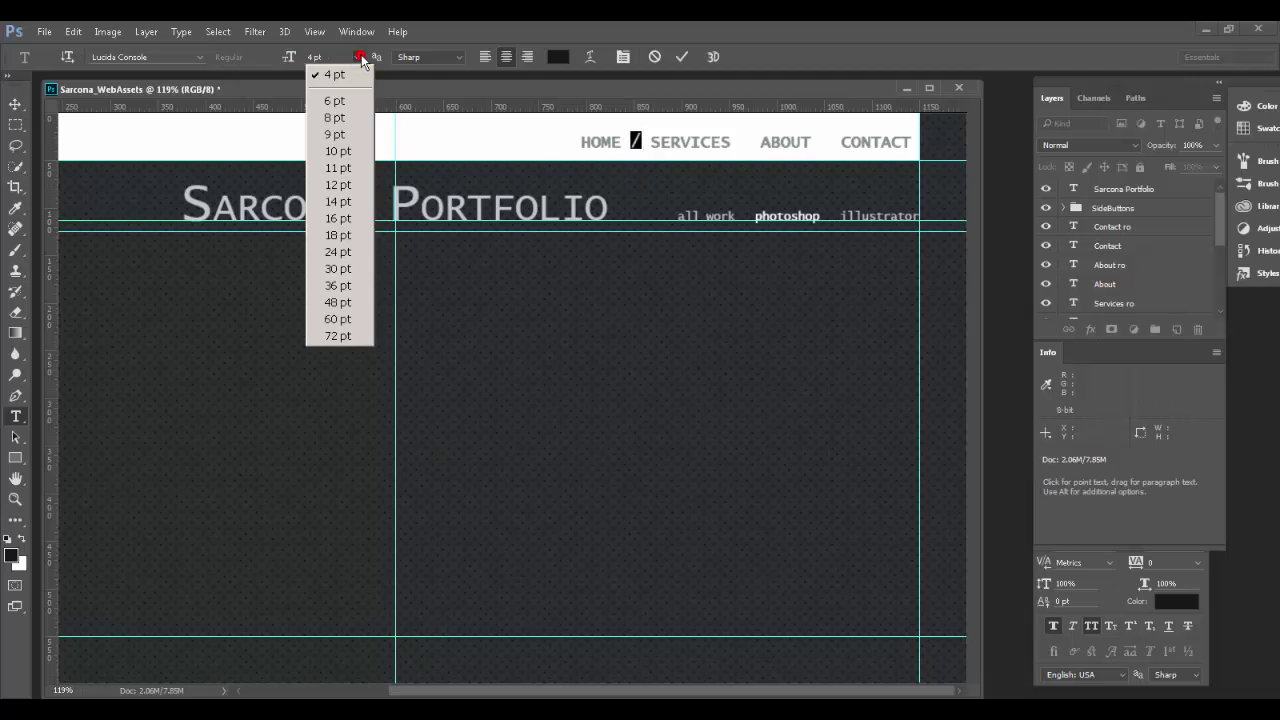
pyautogui.click(357, 100)
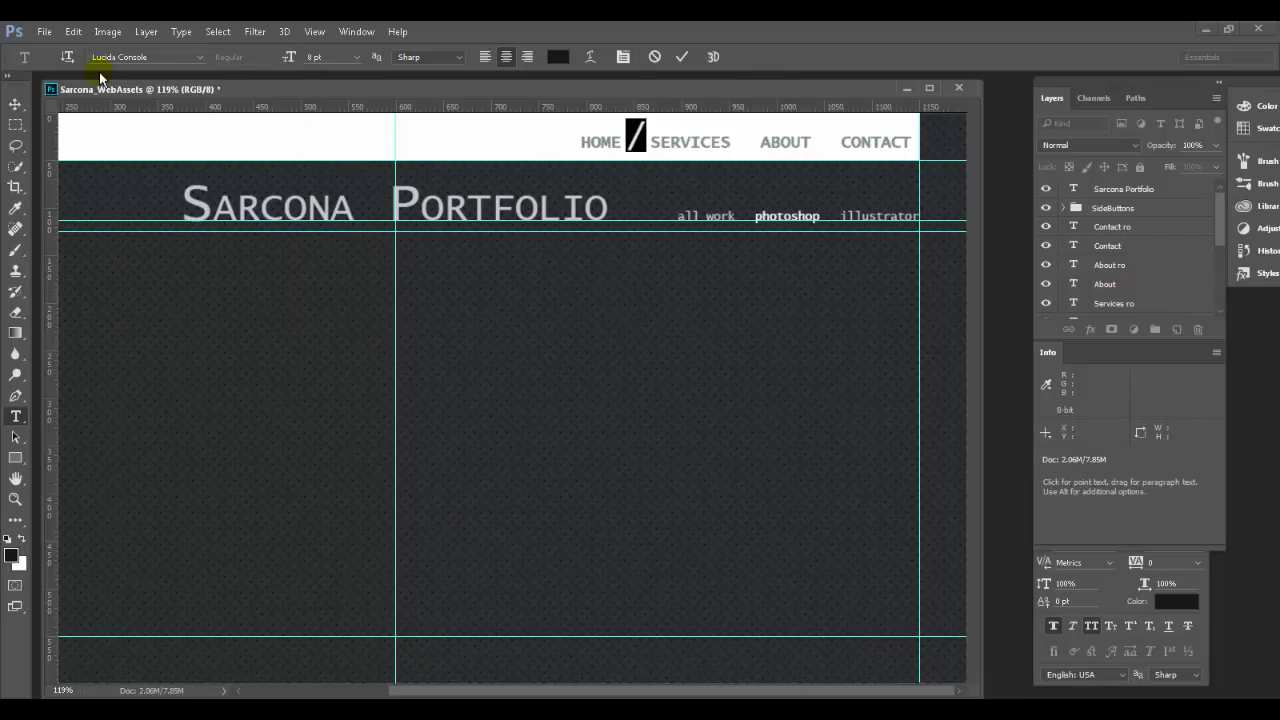
pyautogui.click(358, 58)
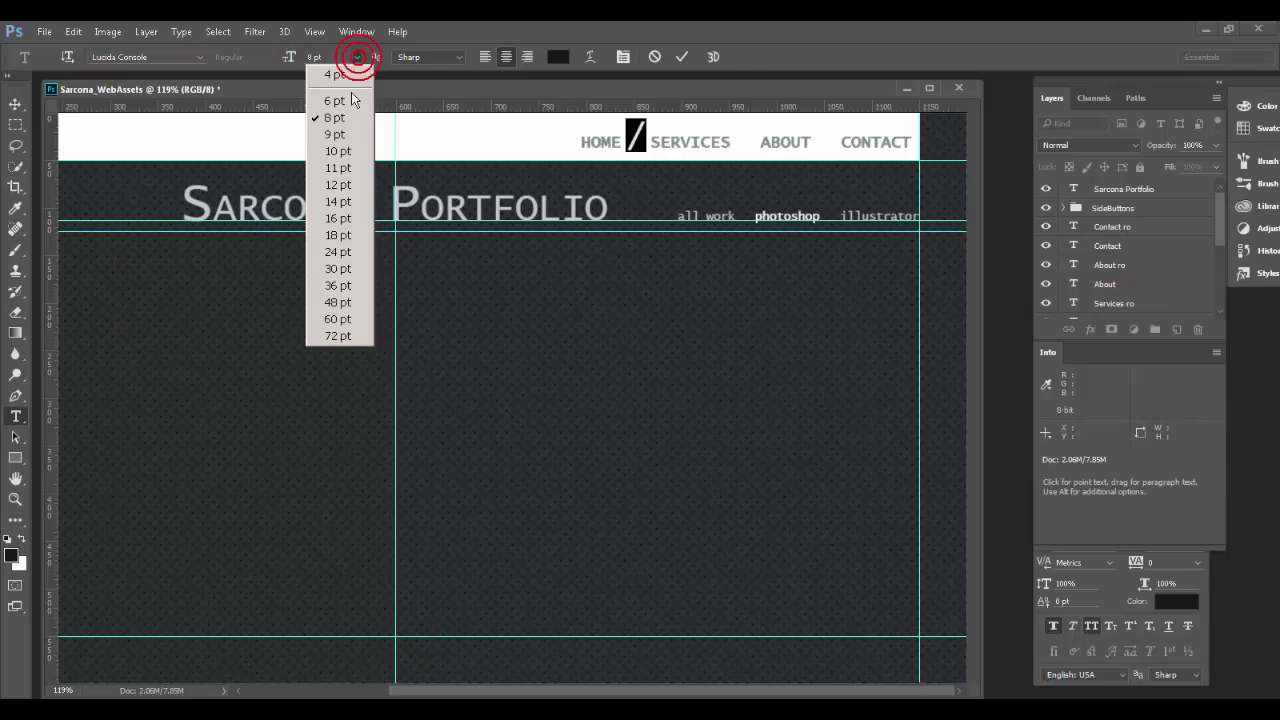
pyautogui.click(351, 100)
pyautogui.click(356, 58)
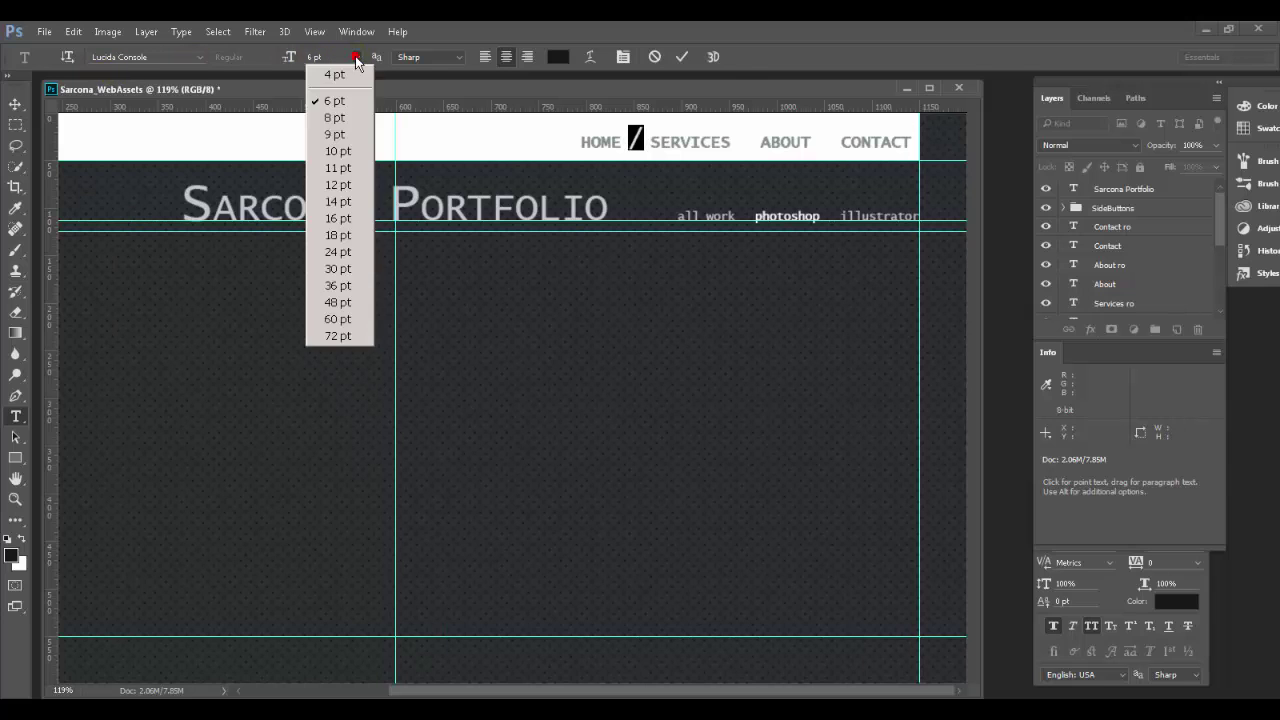
pyautogui.click(335, 75)
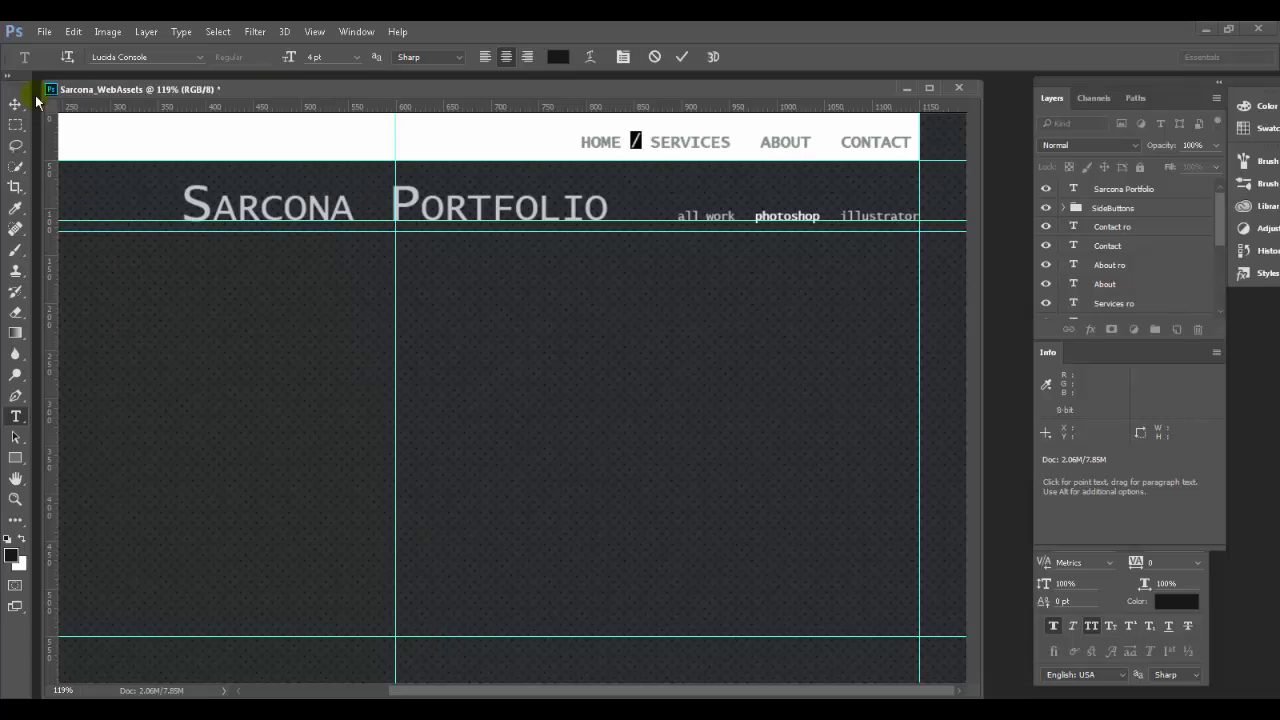
pyautogui.click(13, 103)
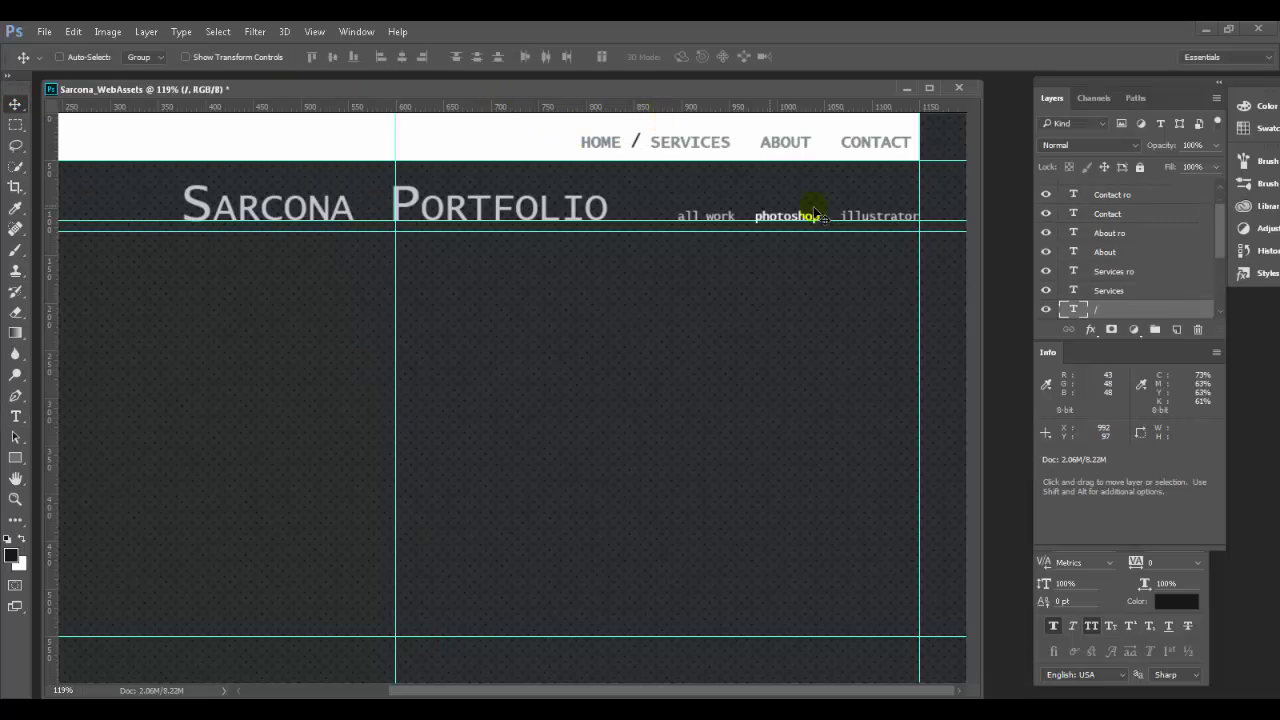
pyautogui.click(1051, 627)
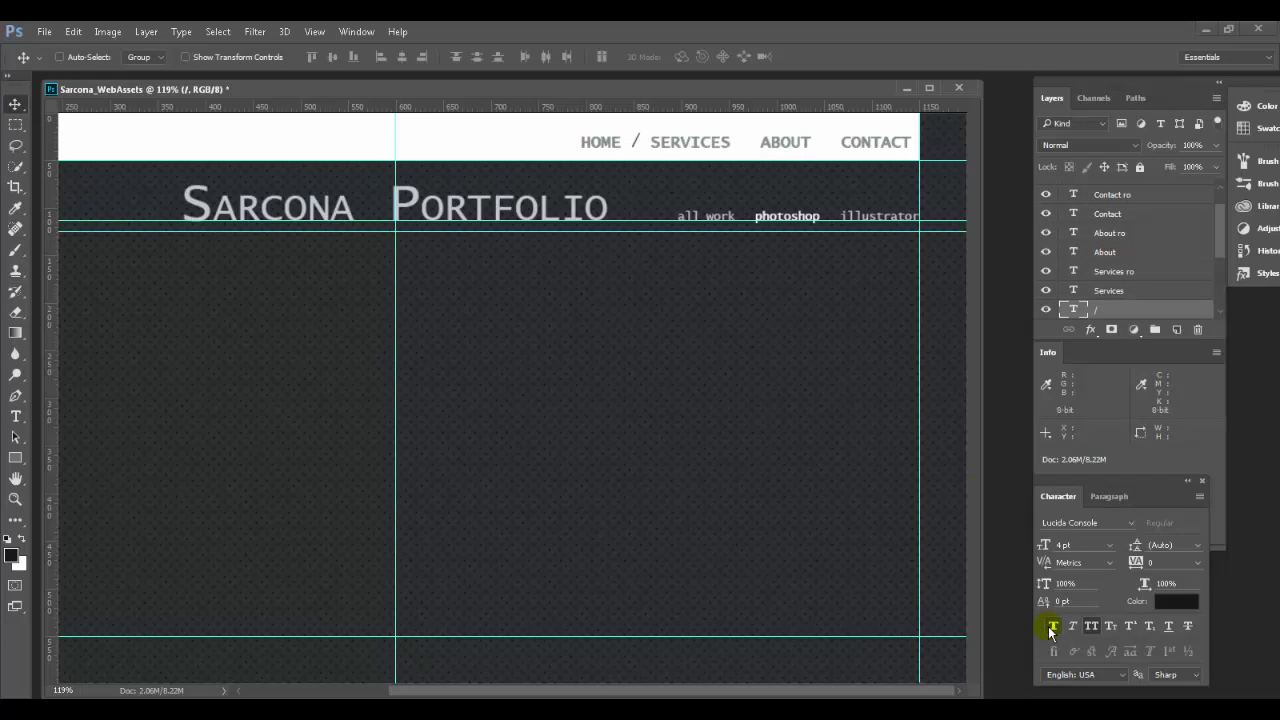
# Center the slash between HOME and SERVICES and copy it before ABOUT and CONTACT
pyautogui.moveTo(611, 122); pyautogui.dragTo(659, 137)
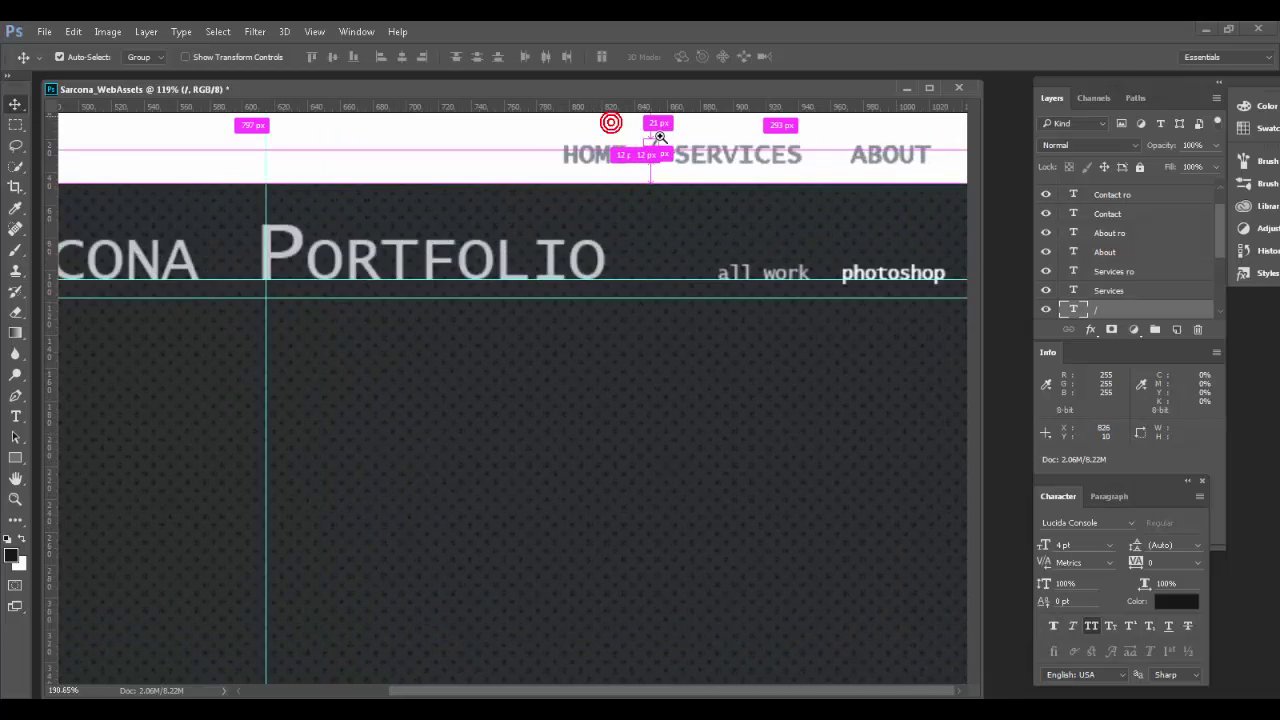
pyautogui.scroll(8, 659, 137)
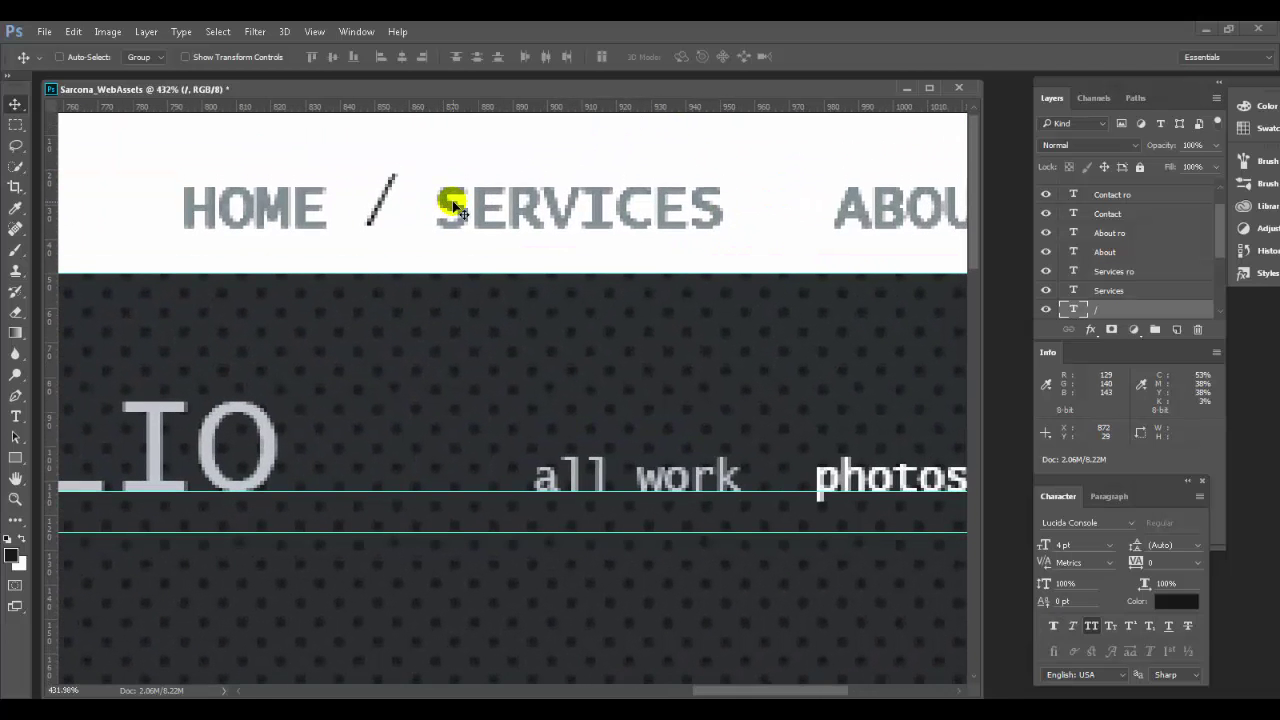
pyautogui.moveTo(382, 200)
pyautogui.mouseDown()
pyautogui.moveTo(383, 213)
pyautogui.moveTo(456, 210)
pyautogui.moveTo(335, 211)
pyautogui.moveTo(390, 211)
pyautogui.moveTo(377, 214)
pyautogui.mouseUp()
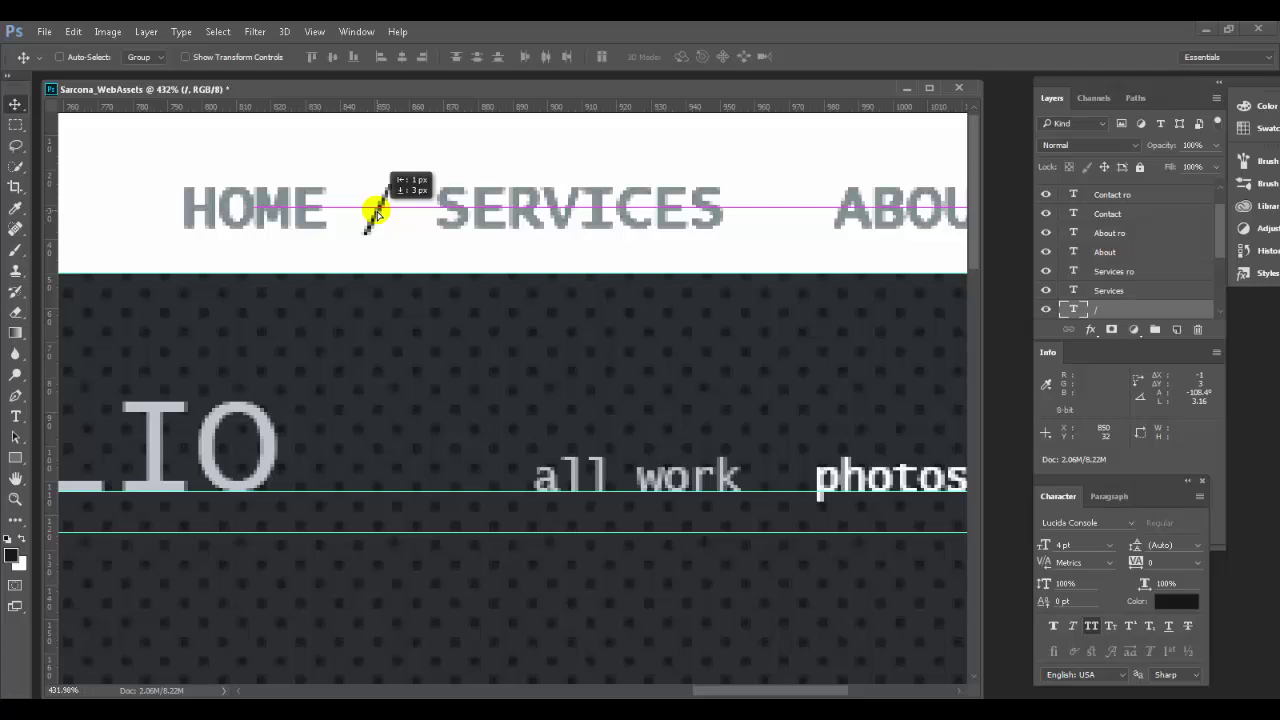
pyautogui.moveTo(377, 213); pyautogui.dragTo(380, 216)
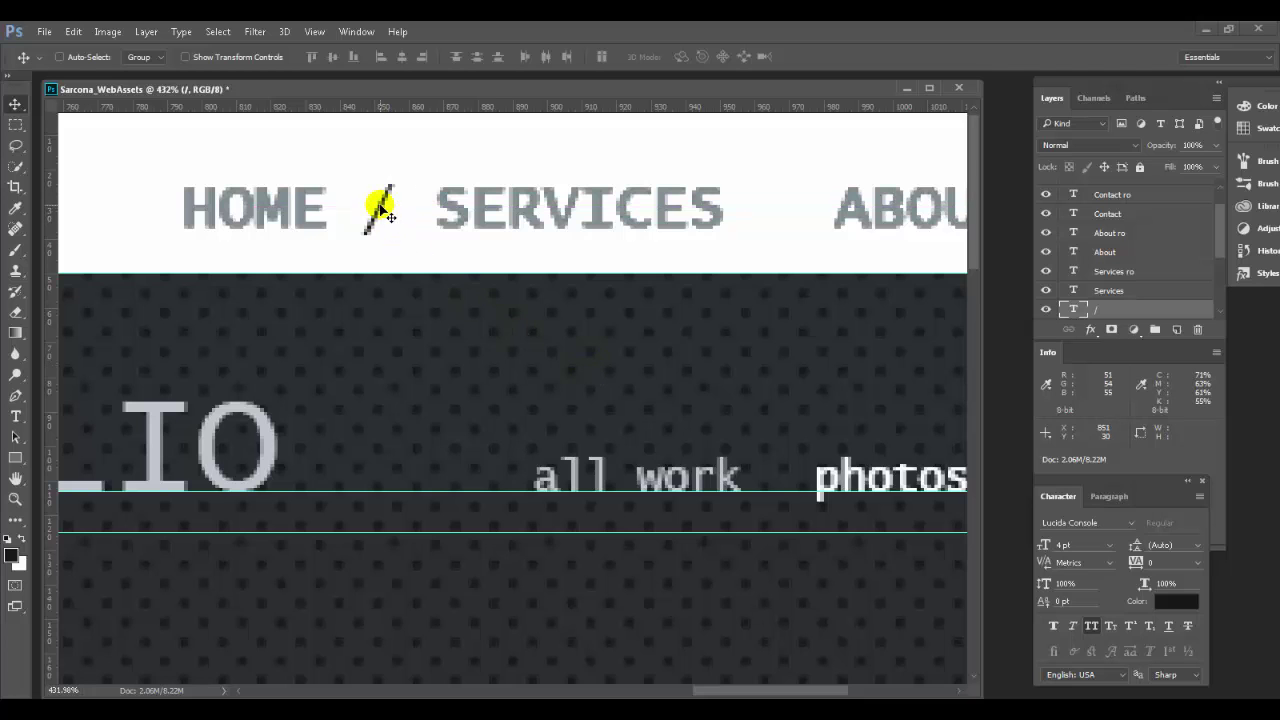
pyautogui.moveTo(380, 202); pyautogui.dragTo(779, 210)
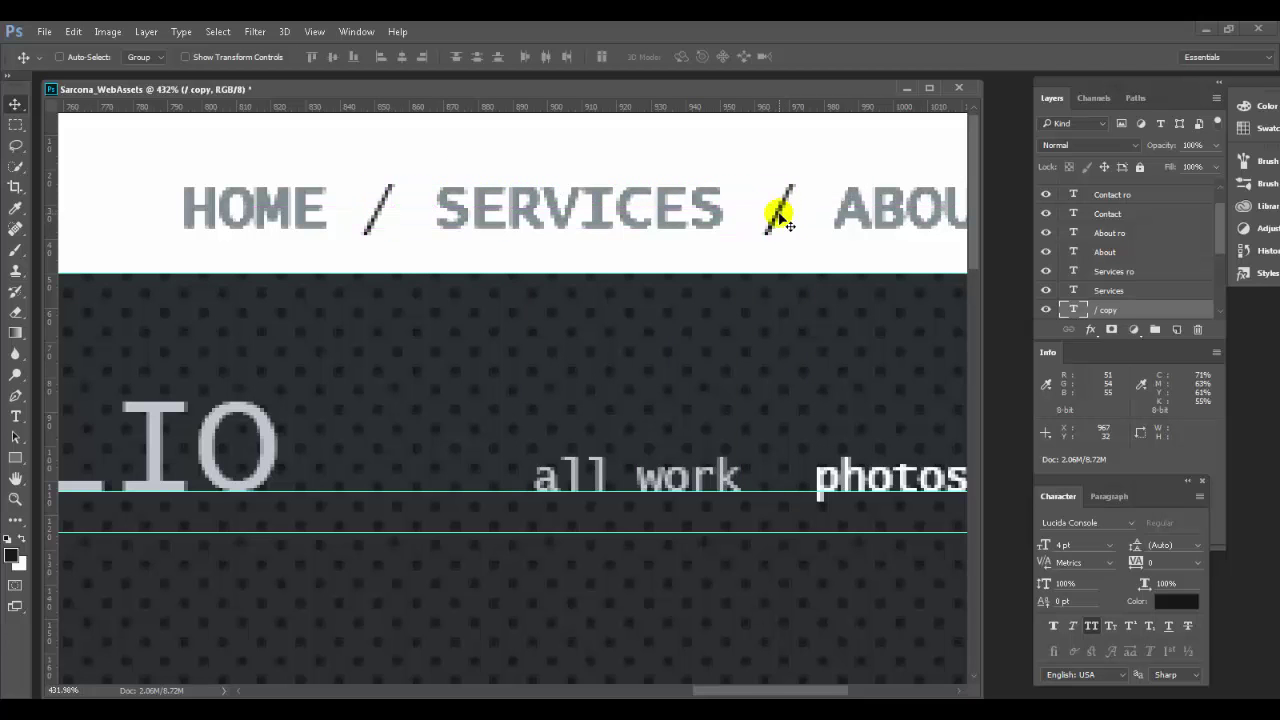
pyautogui.hscroll(5, 586, 294)
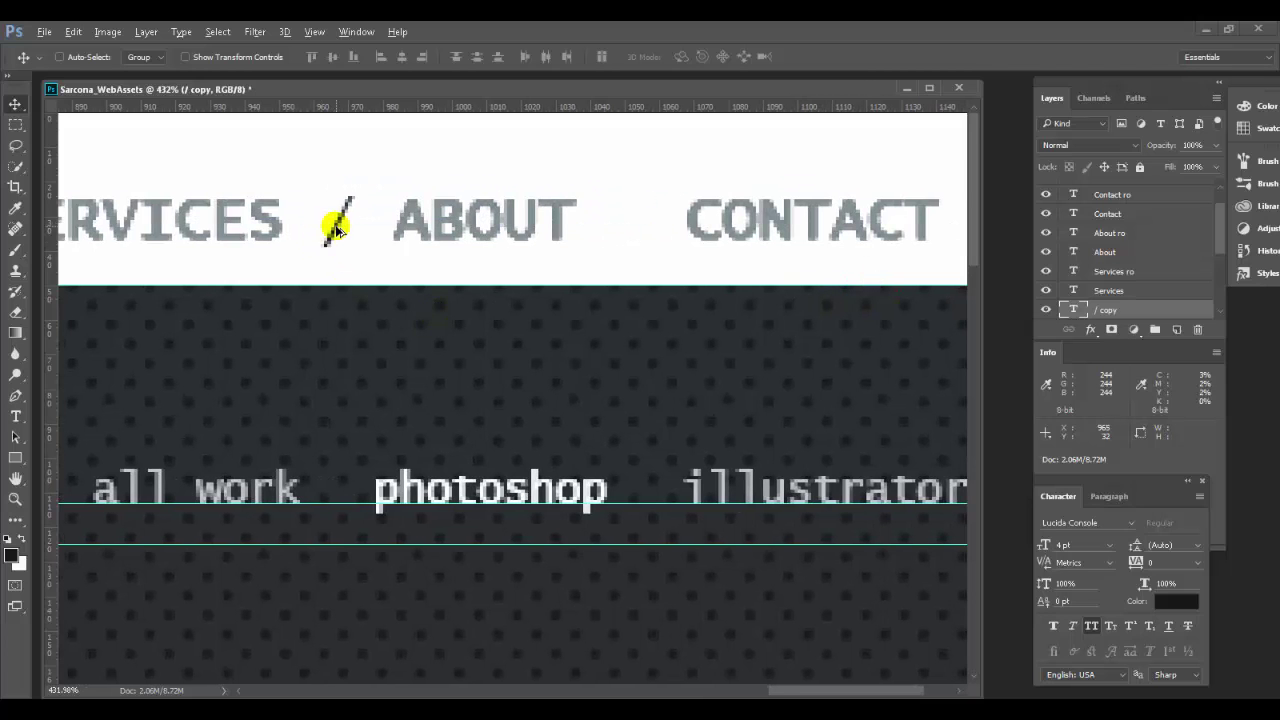
pyautogui.moveTo(337, 228); pyautogui.dragTo(617, 235)
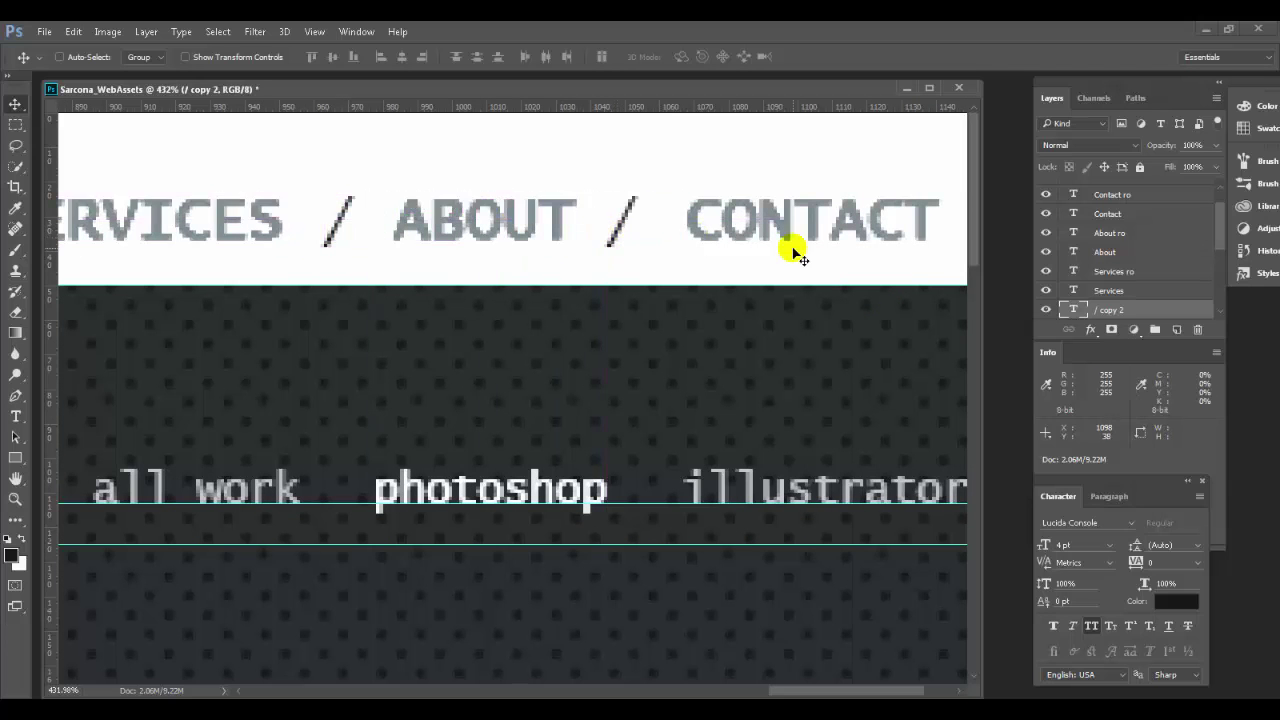
pyautogui.hscroll(3, 794, 251)
# Fit the mockup on screen and compare it with the Firefox reference image
pyautogui.hotkey('ctrl', '0')
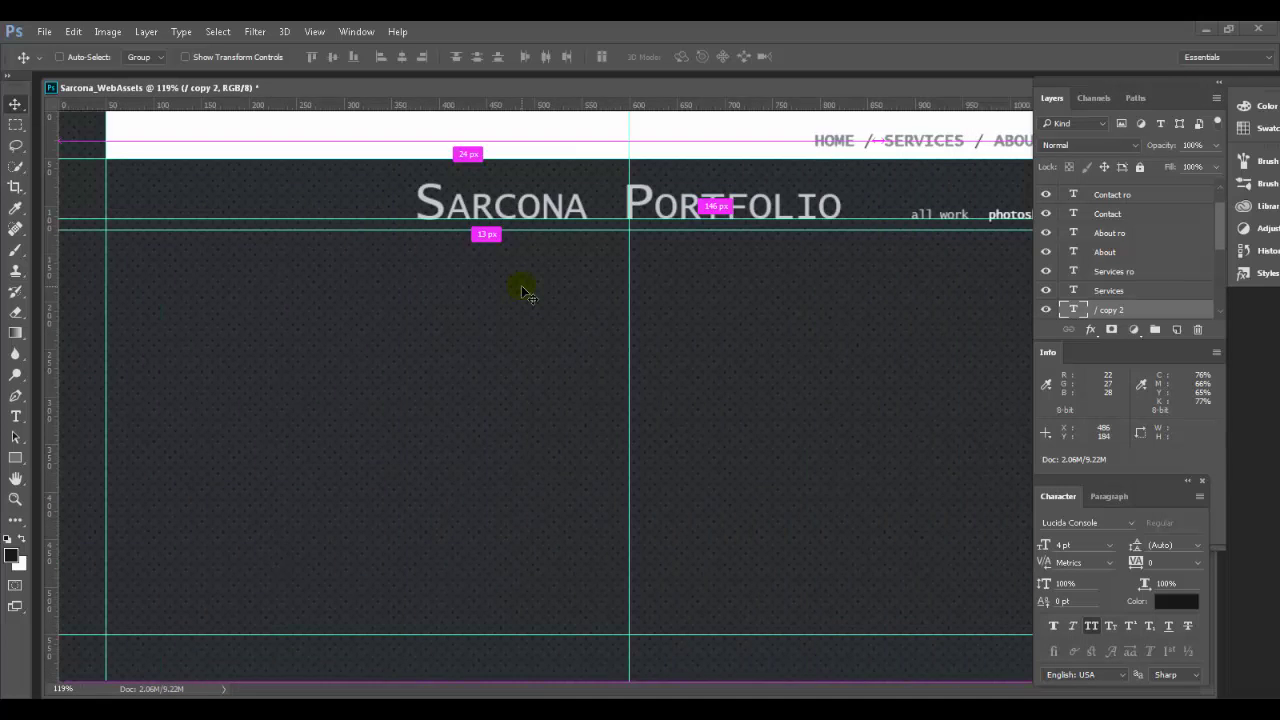
pyautogui.press('Tab')
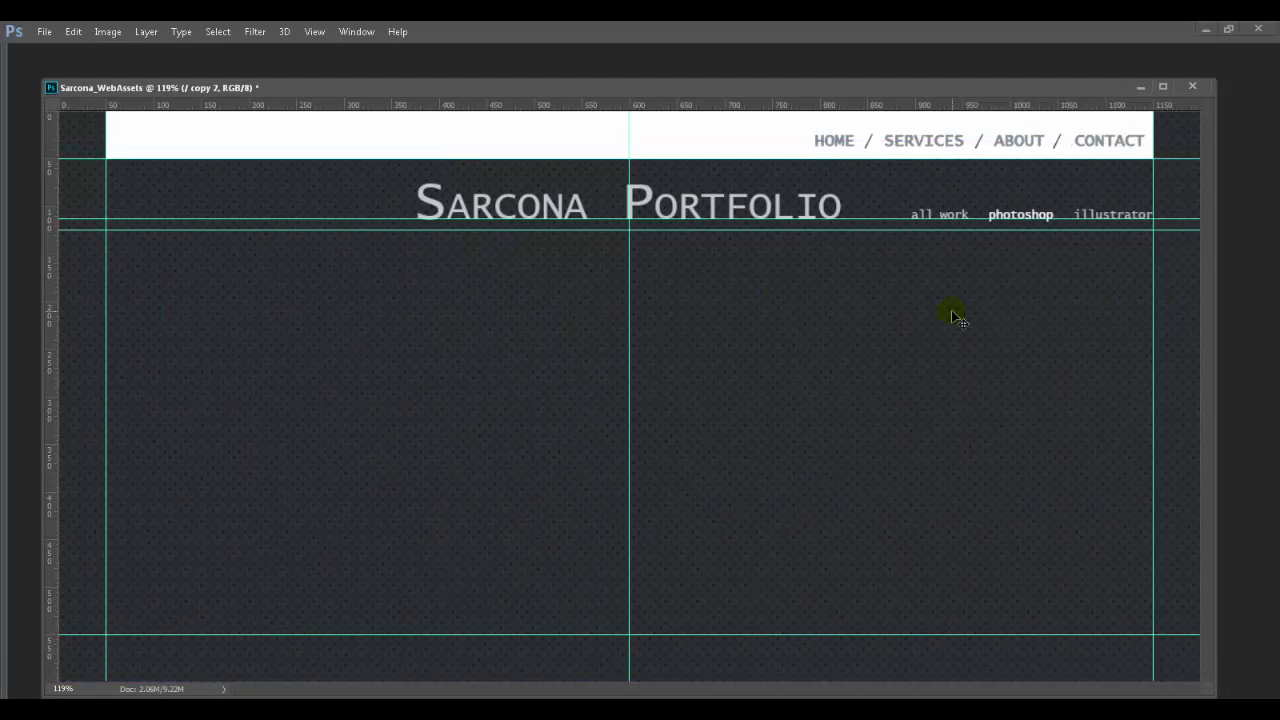
pyautogui.press('Tab')
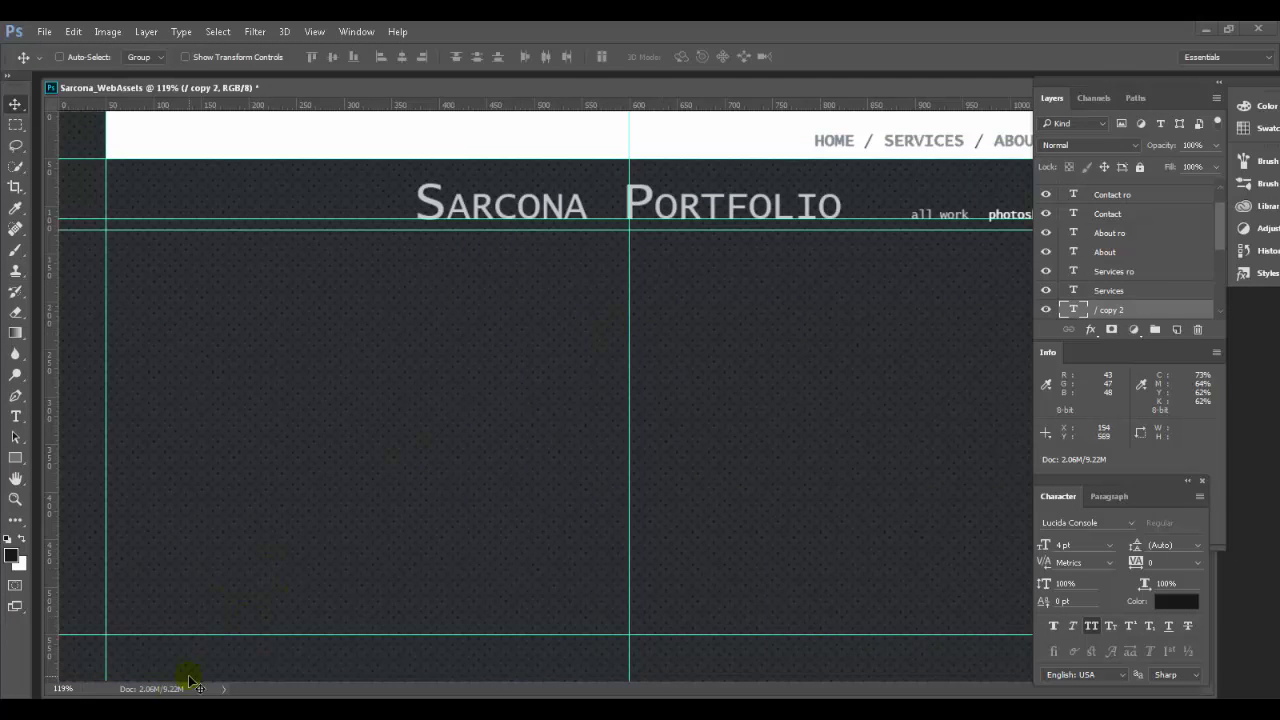
pyautogui.hotkey('alt', 'Tab')
pyautogui.scroll(-3, 600, 341)
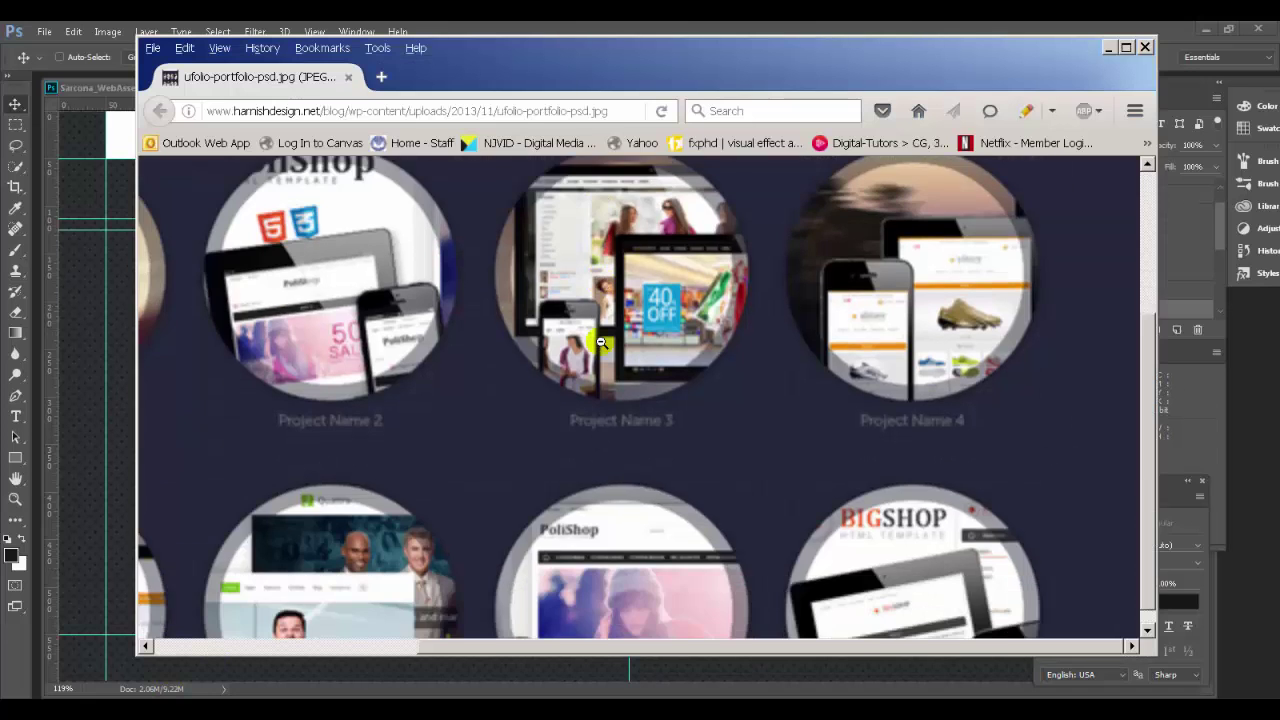
pyautogui.click(600, 341)
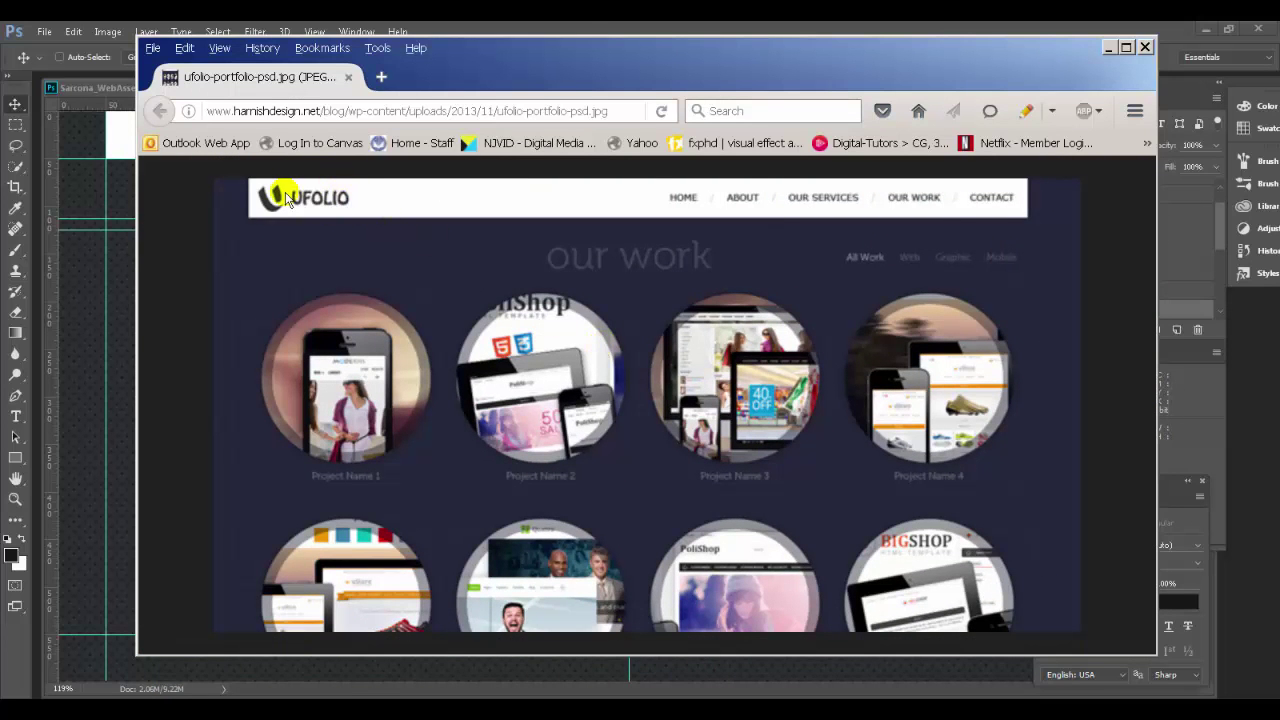
pyautogui.click(600, 28)
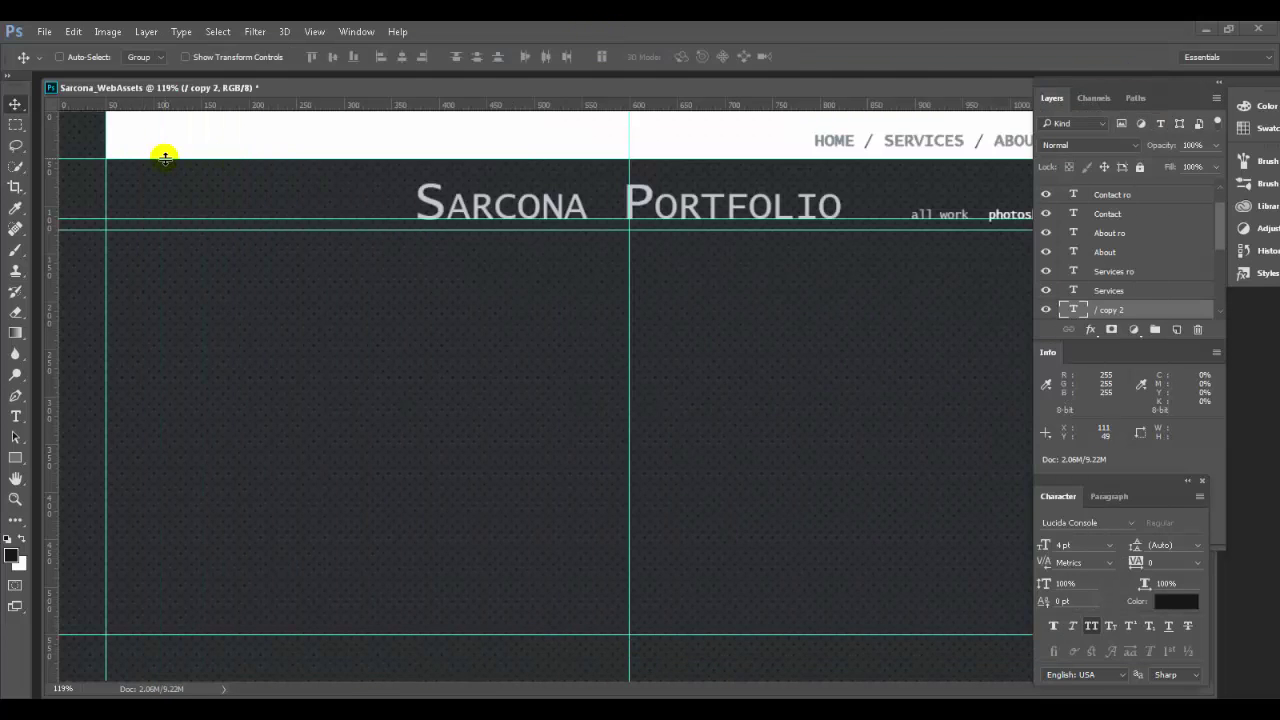
# Add a 'MACA 1320' text layer at the header's top-left and reposition it
pyautogui.press('t')
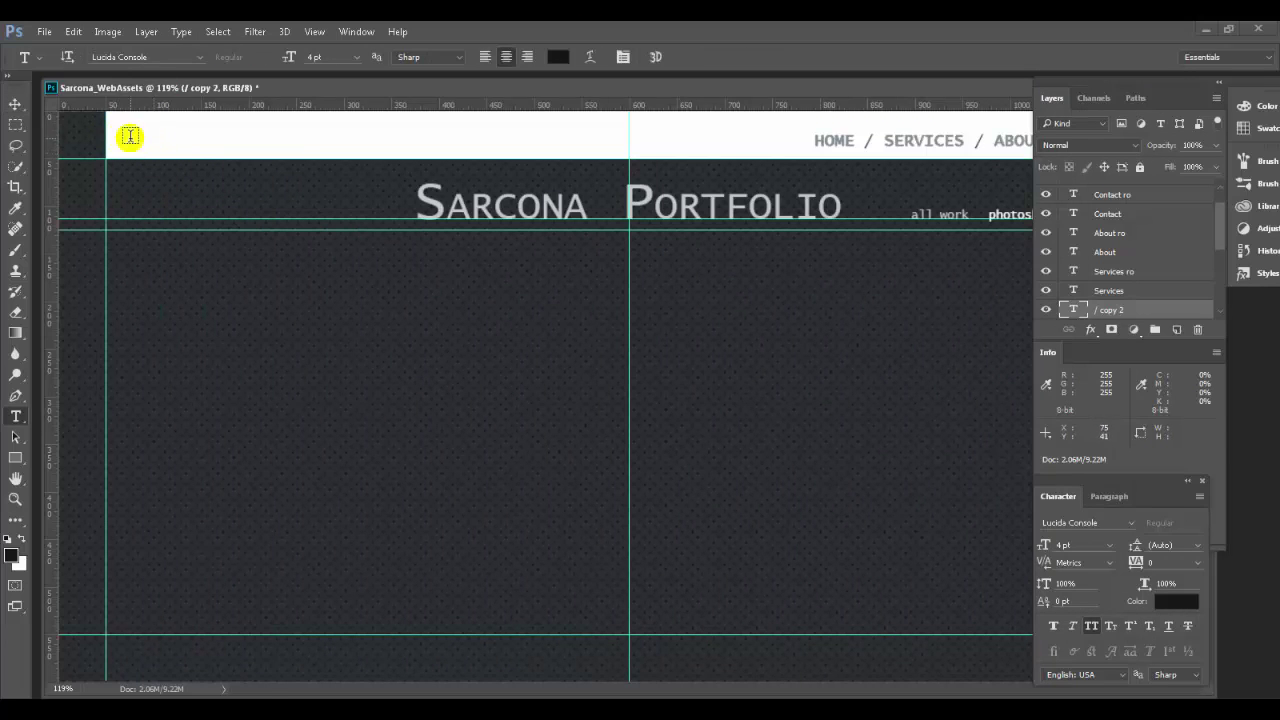
pyautogui.click(145, 142)
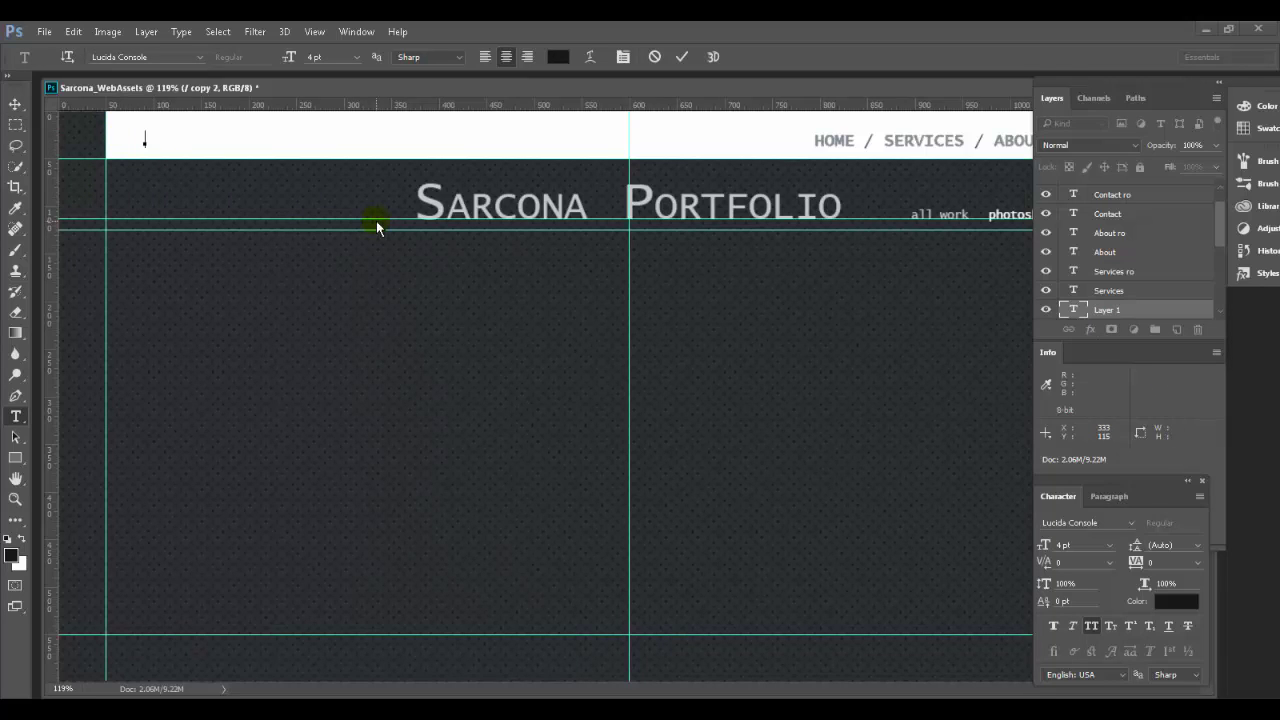
pyautogui.write('MACA.1320')
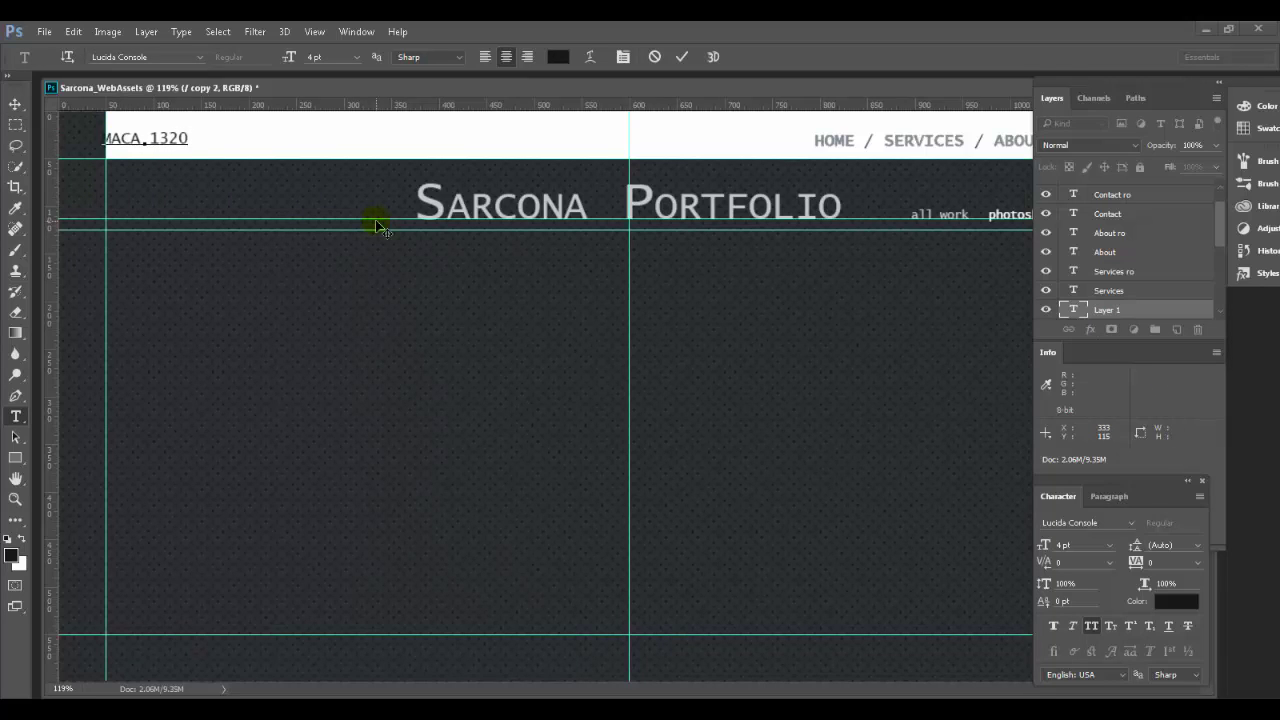
pyautogui.click(15, 103)
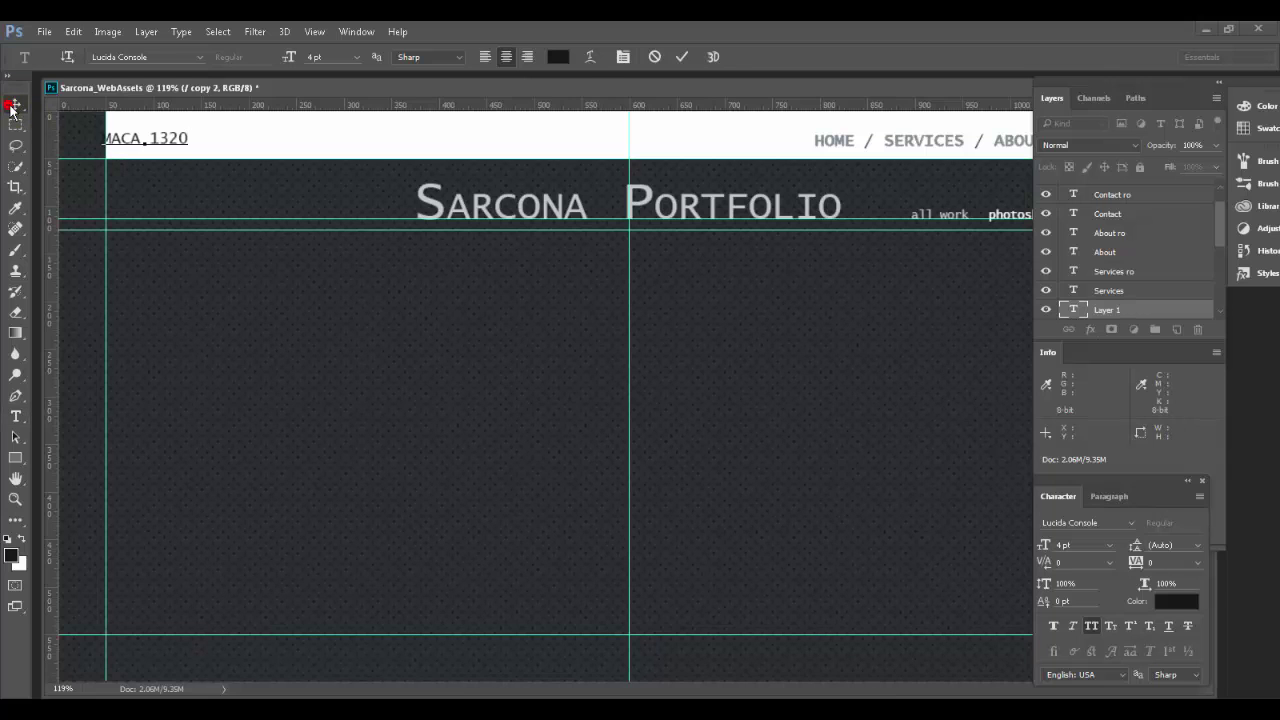
pyautogui.moveTo(156, 148); pyautogui.dragTo(191, 152)
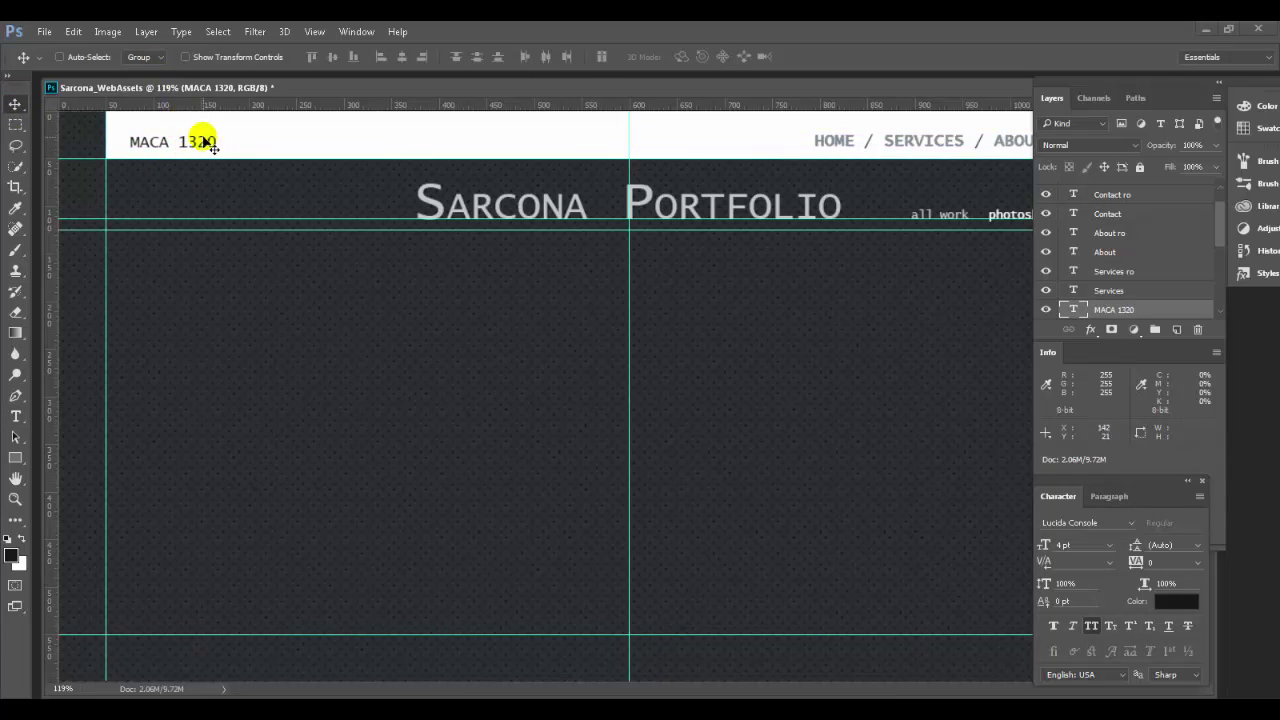
# Set the MACA 1320 text to 9 pt and shift it about 53 px right
pyautogui.press('t')
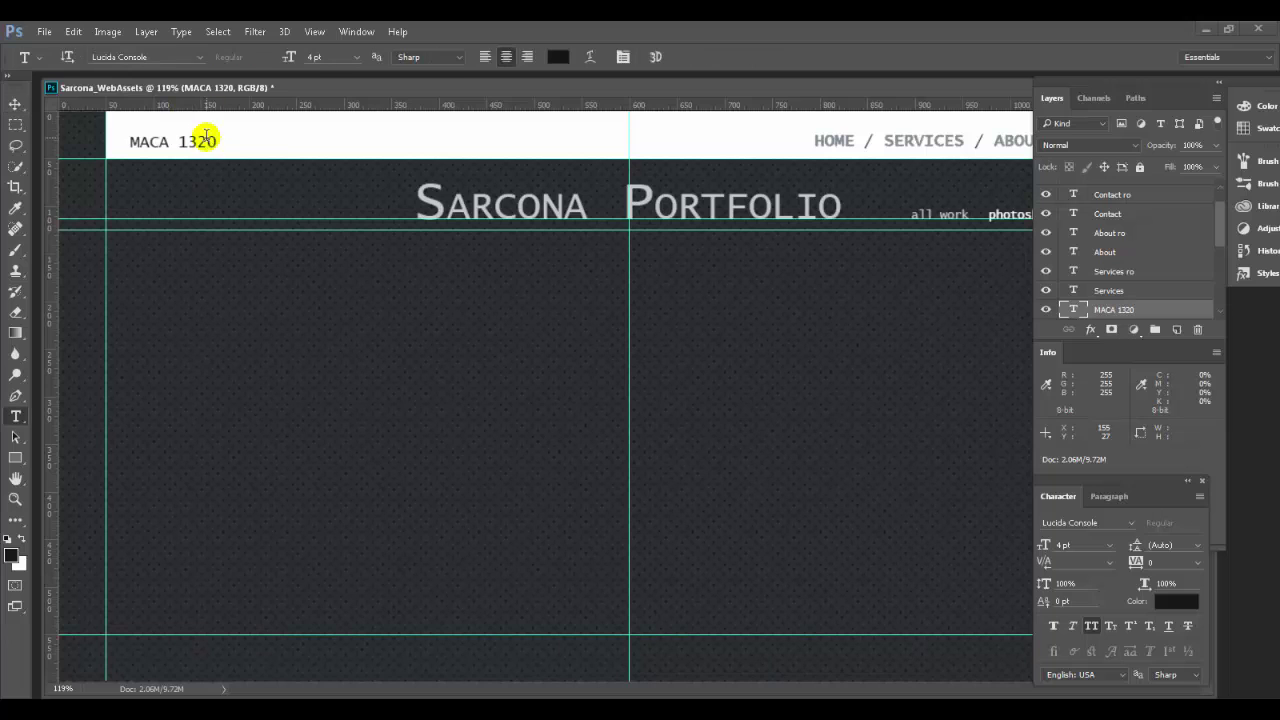
pyautogui.click(363, 59)
pyautogui.click(339, 210)
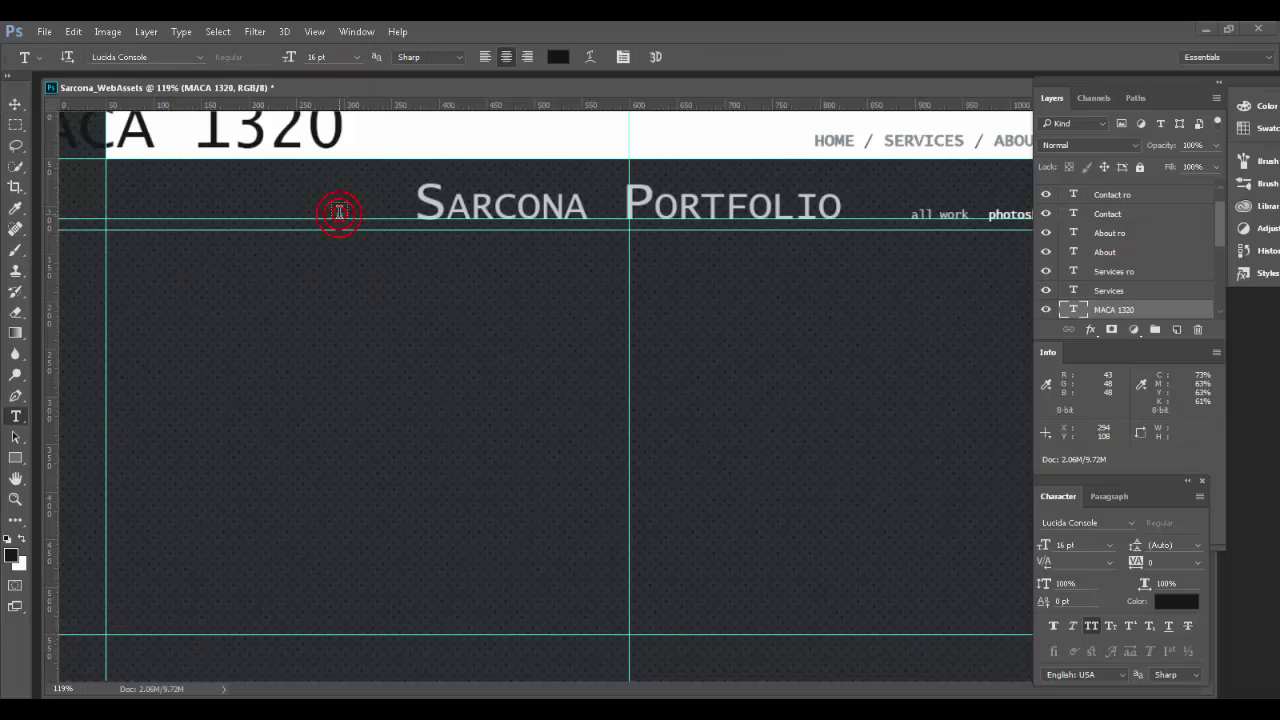
pyautogui.click(357, 57)
pyautogui.click(347, 153)
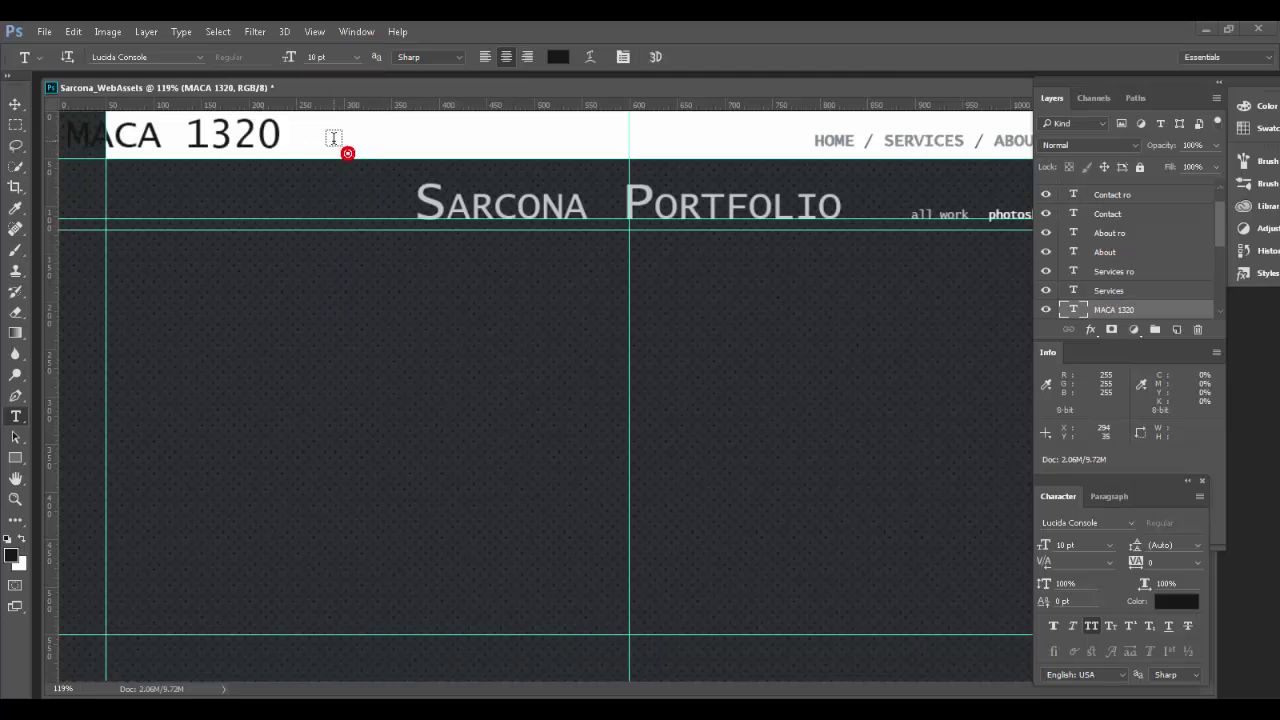
pyautogui.click(355, 56)
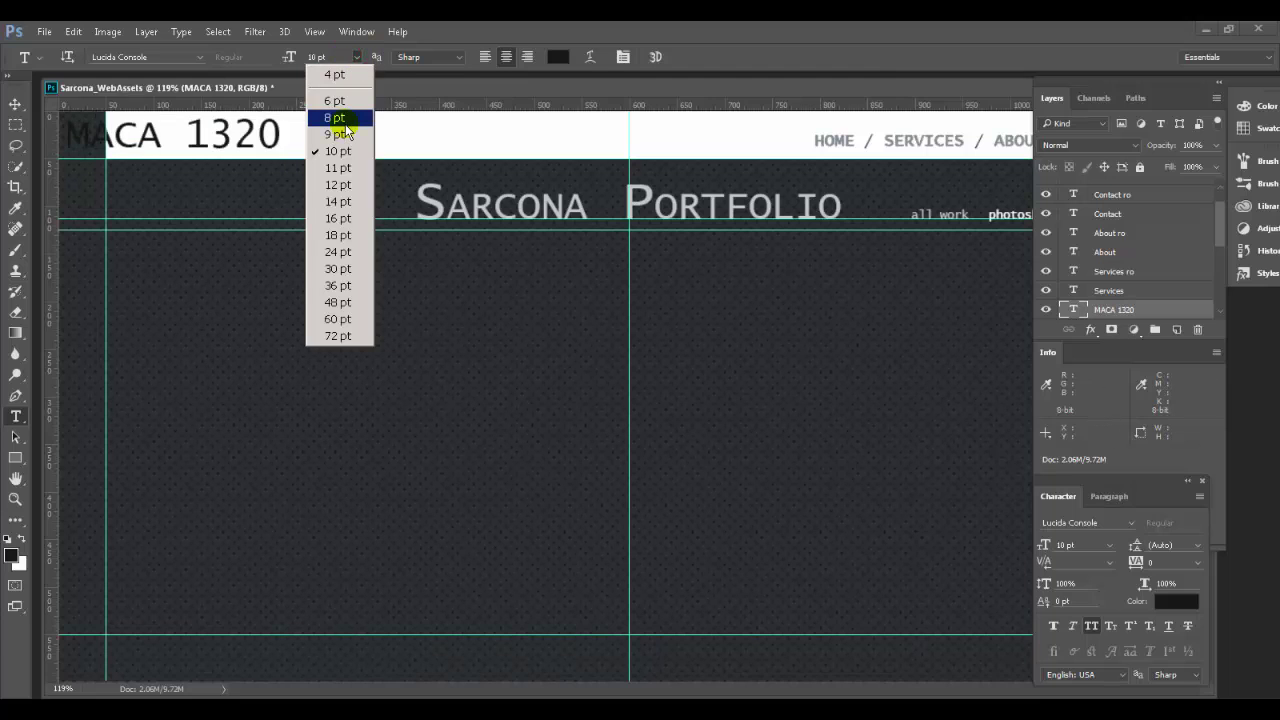
pyautogui.click(340, 134)
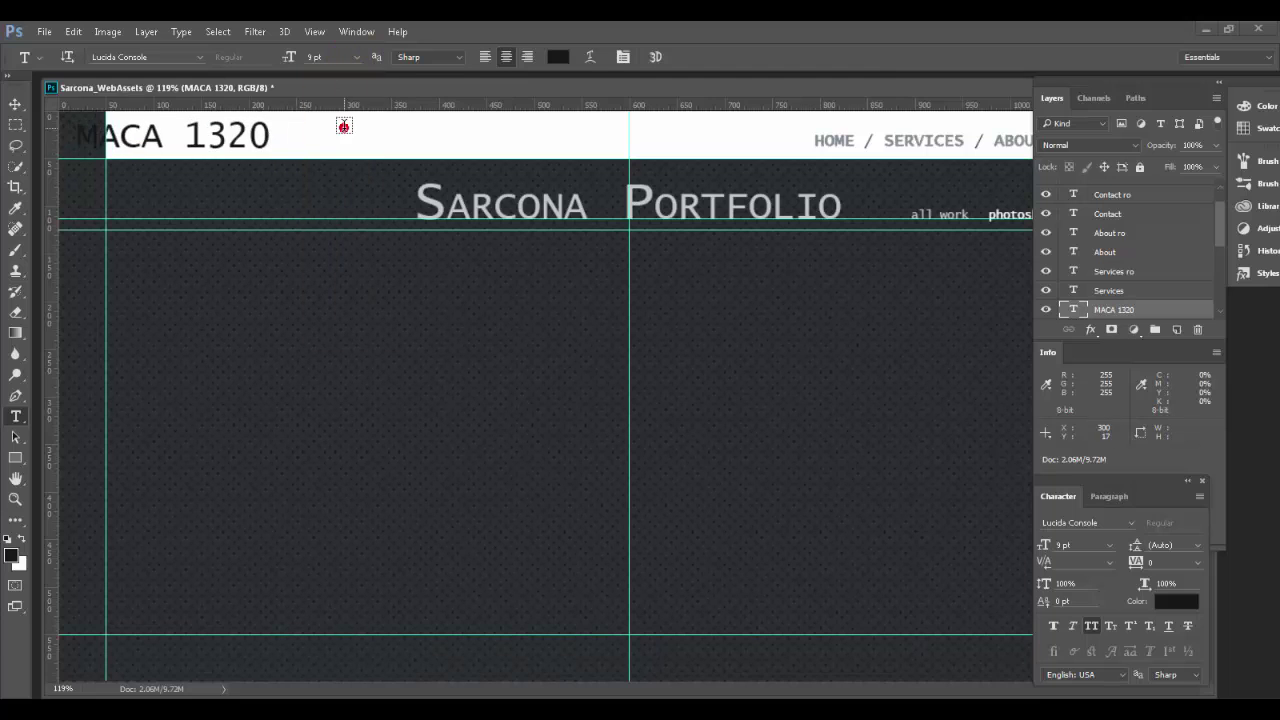
pyautogui.click(15, 104)
pyautogui.moveTo(127, 134); pyautogui.dragTo(180, 136)
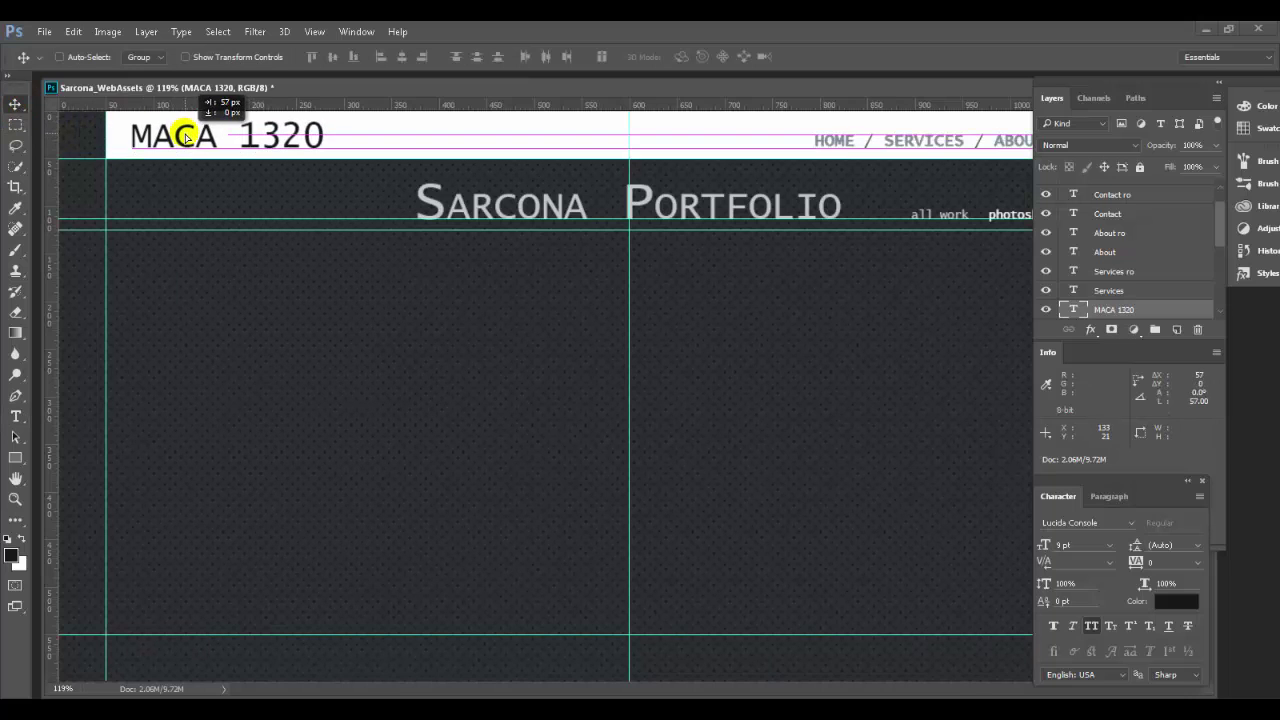
# Change the header text's font to Delicious Curls Bold
pyautogui.press('t')
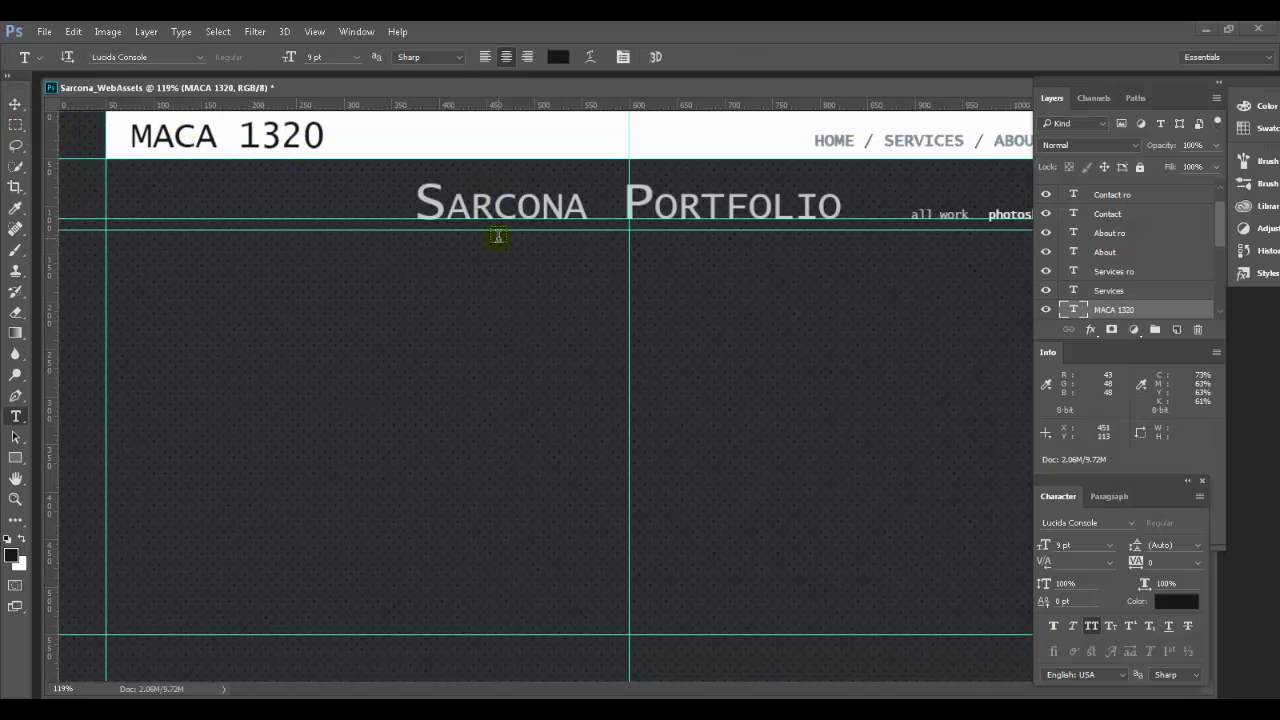
pyautogui.click(1131, 523)
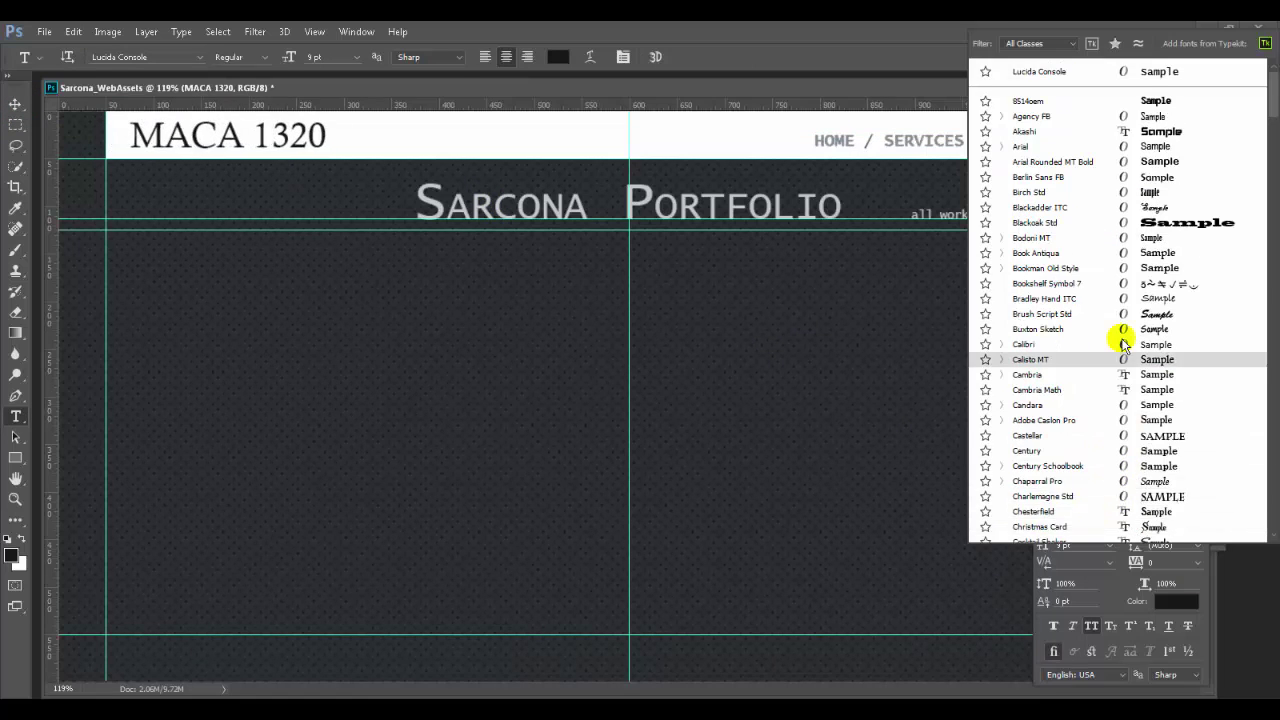
pyautogui.scroll(-8, 1121, 340)
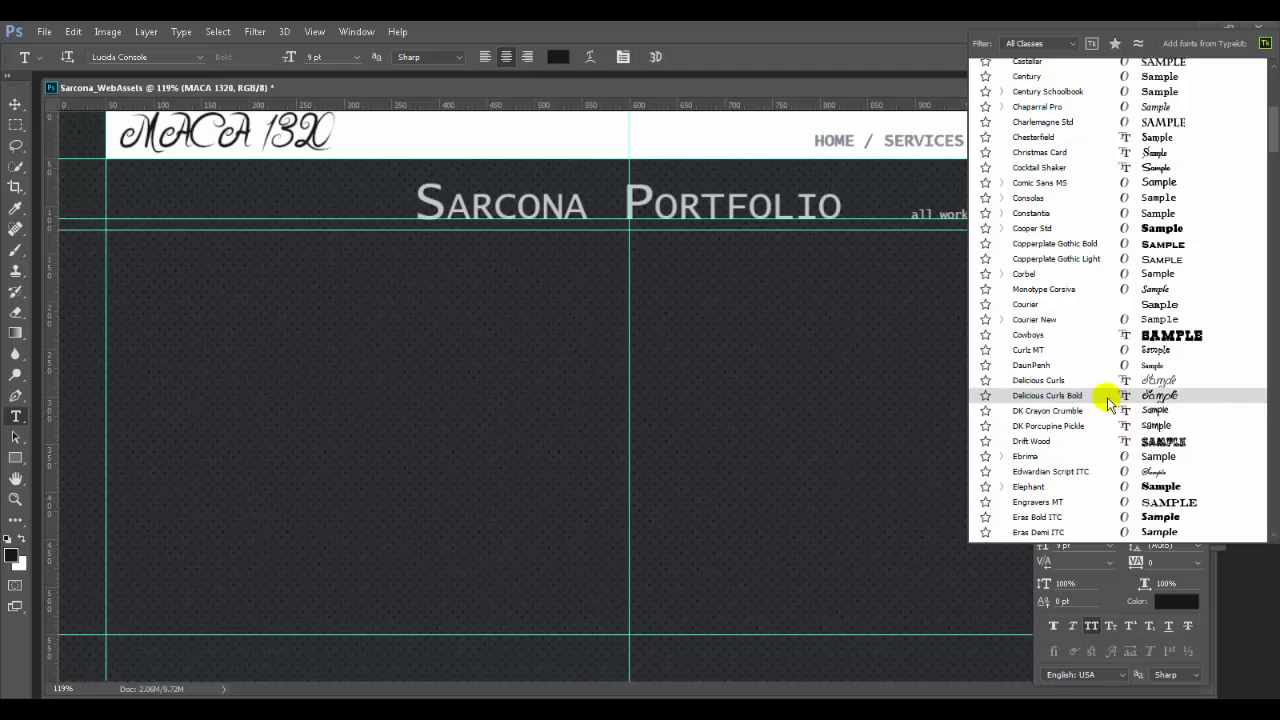
pyautogui.click(1108, 398)
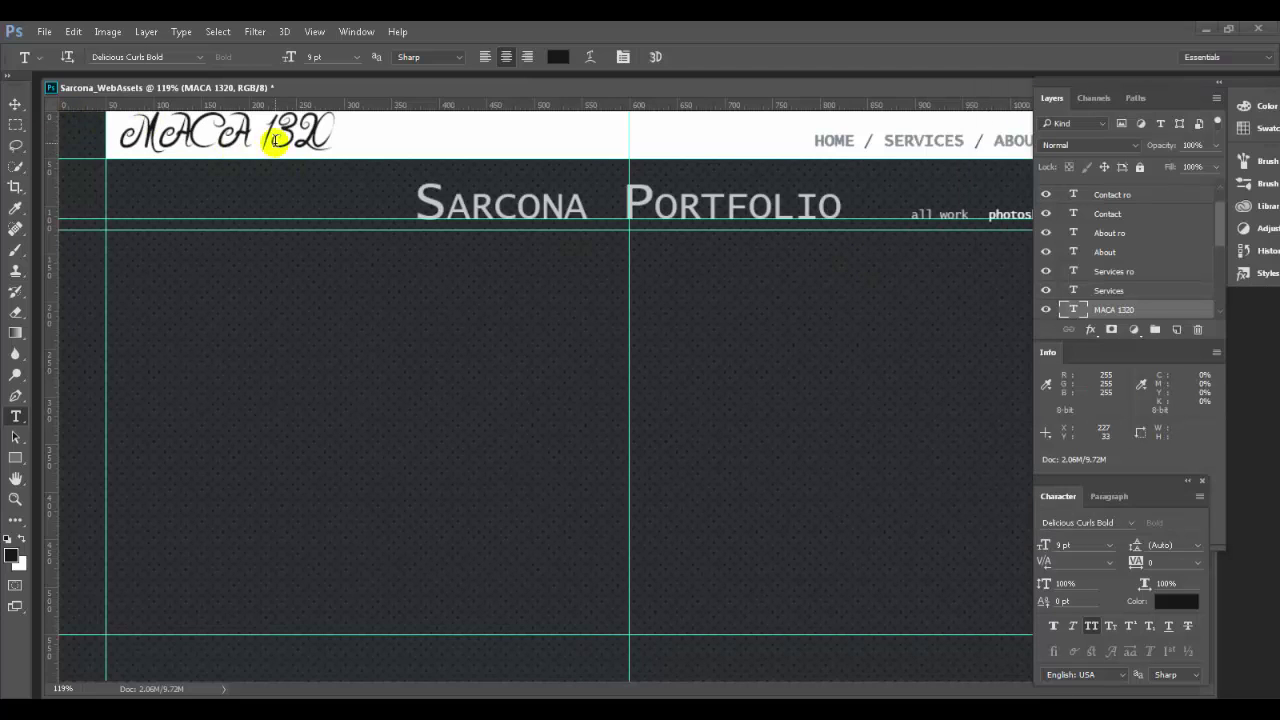
# Delete ' 1320' so the title reads MACA, and move it left to the header's edge
pyautogui.moveTo(250, 138); pyautogui.dragTo(414, 149)
pyautogui.press('BackSpace')
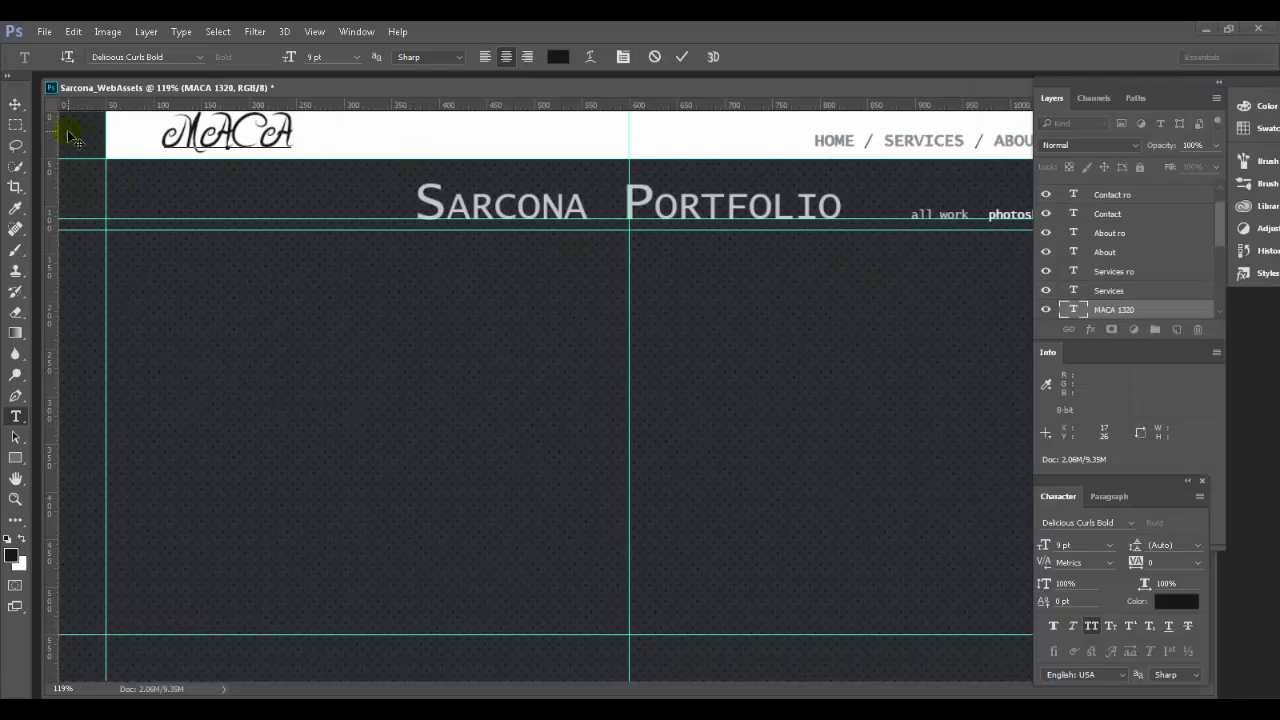
pyautogui.click(16, 104)
pyautogui.moveTo(218, 143); pyautogui.dragTo(160, 158)
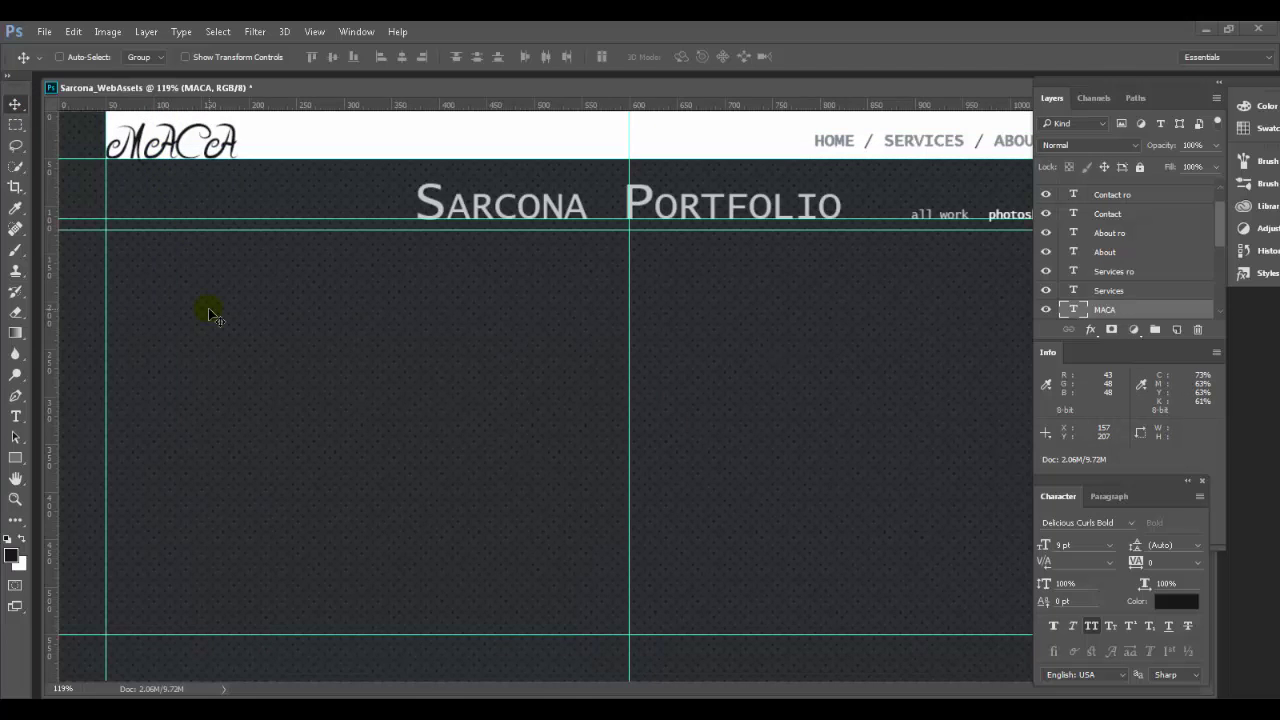
pyautogui.press('t')
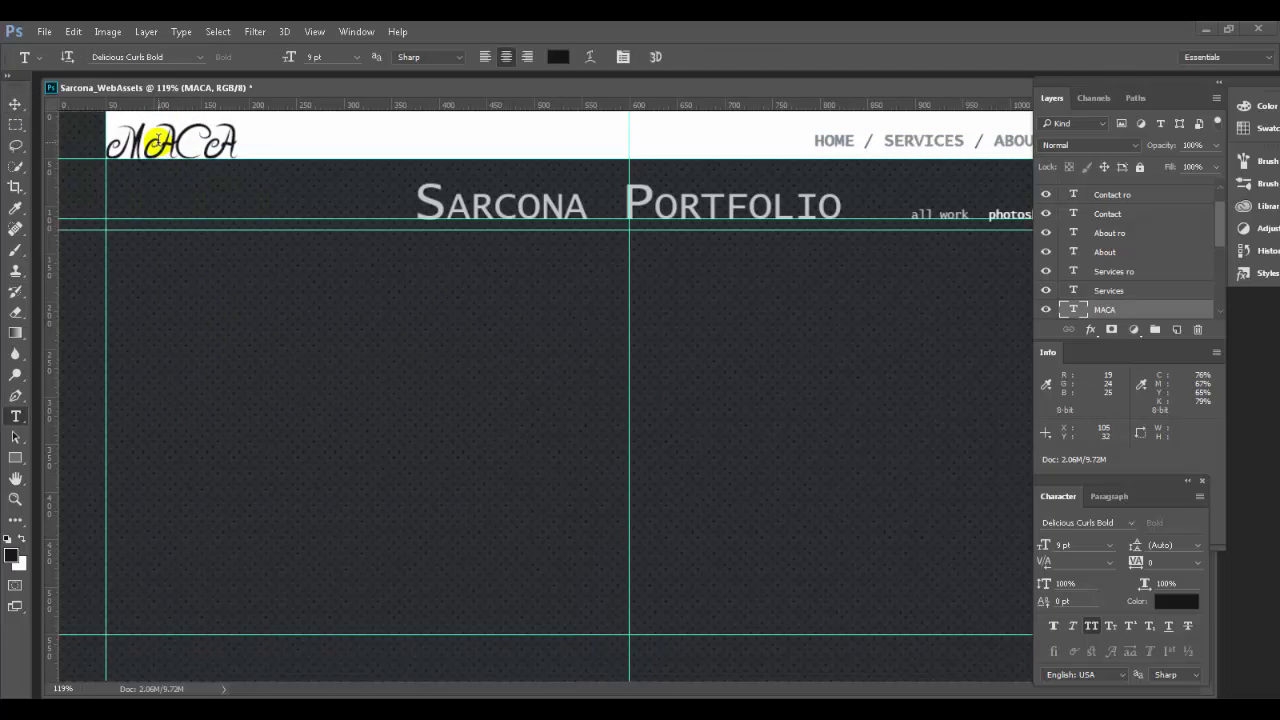
pyautogui.click(157, 142)
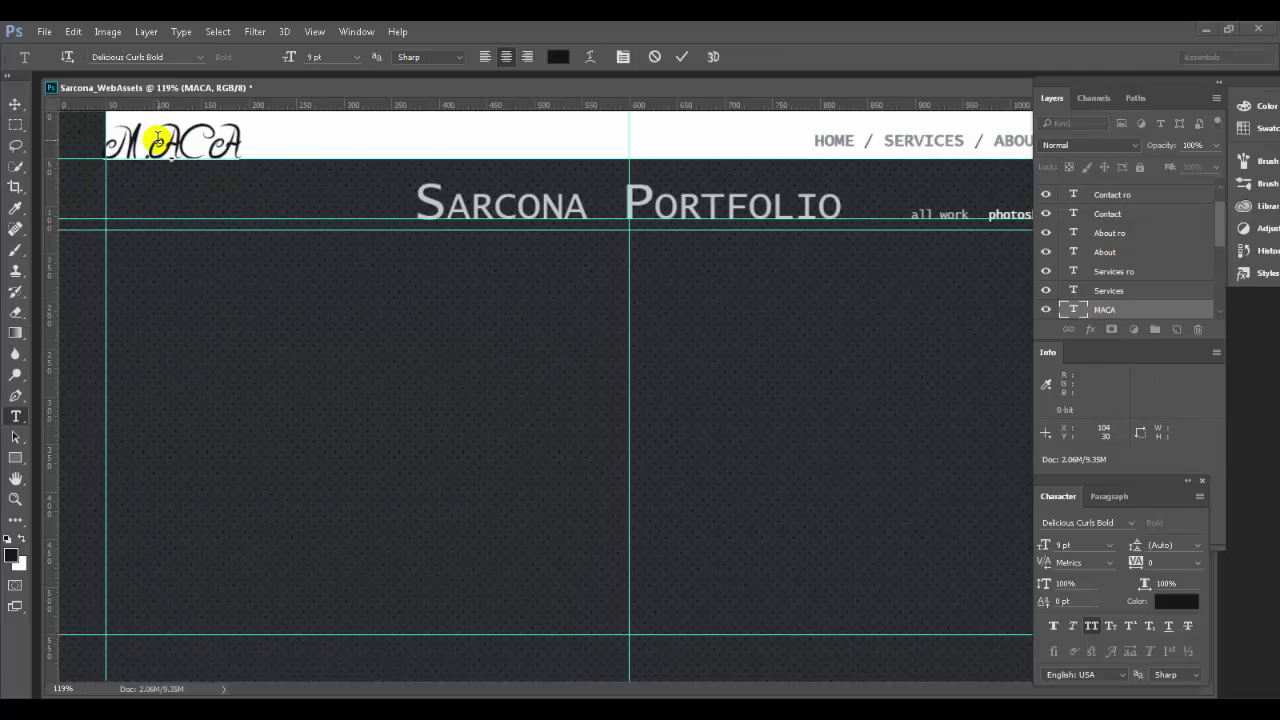
pyautogui.click(15, 104)
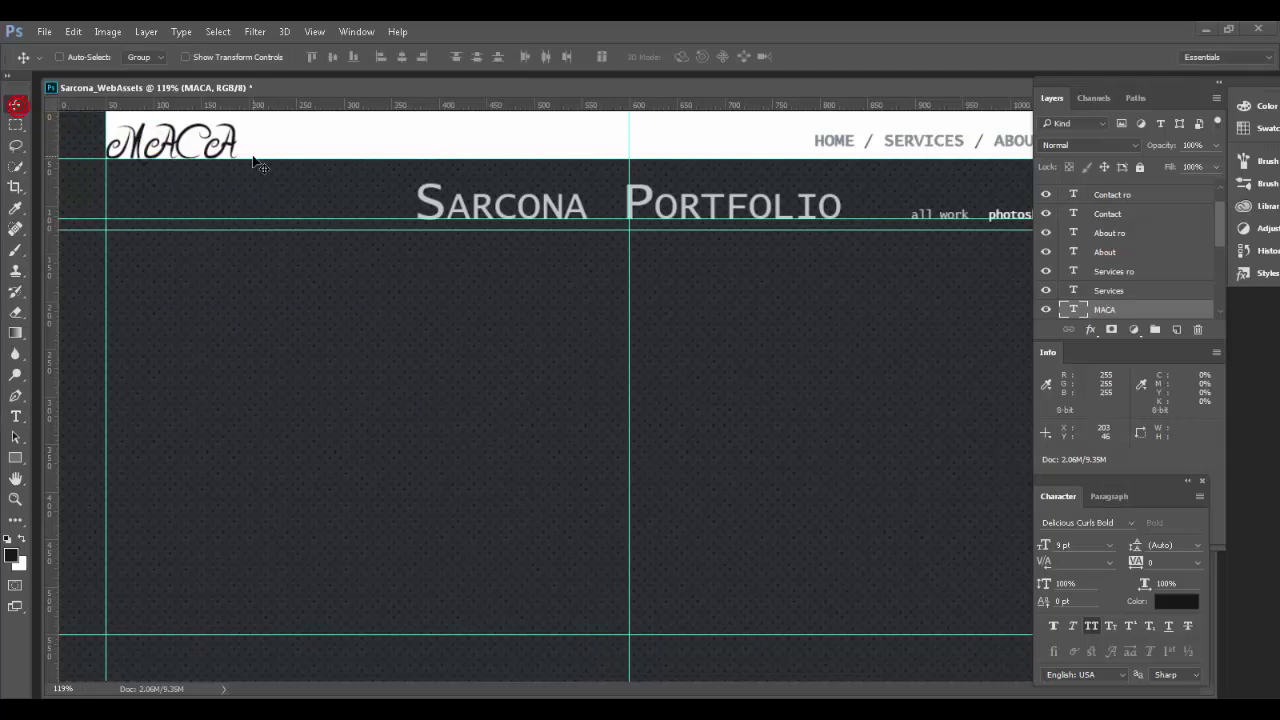
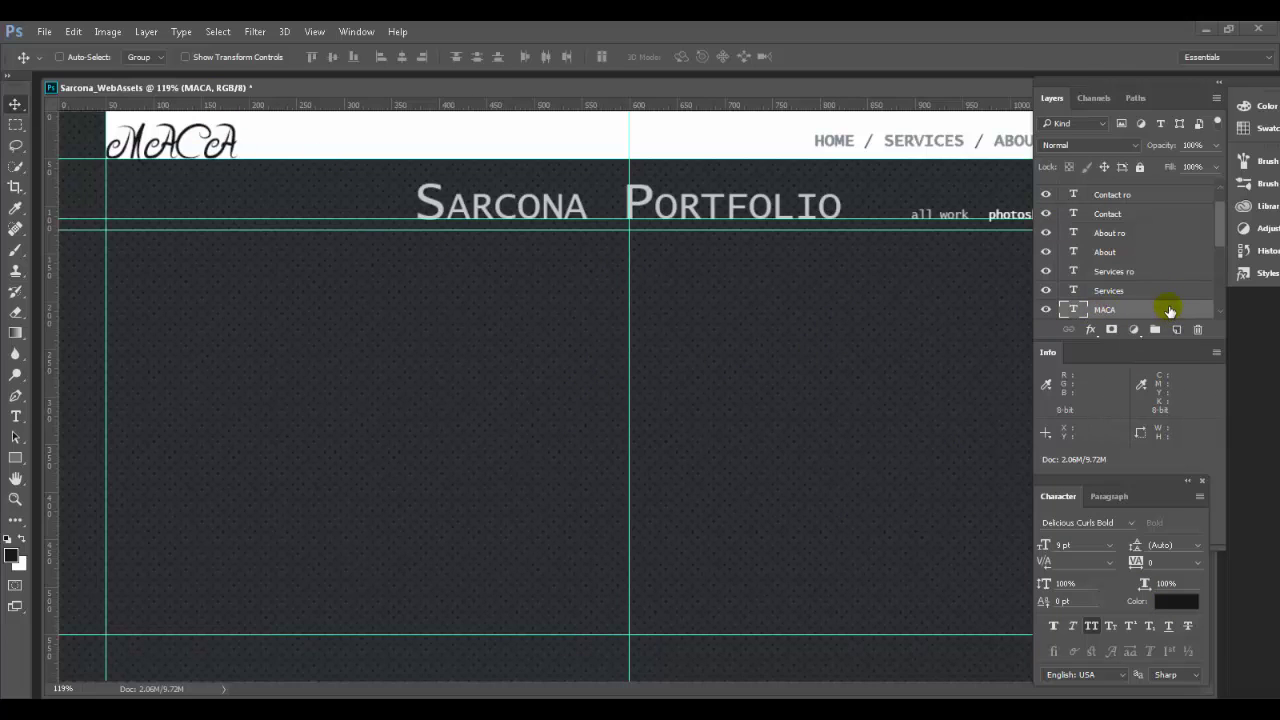
# Add a faint drop shadow to MACA: 14% opacity, 149° angle, 4 px distance, 1% spread, 7 px size
pyautogui.doubleClick(1168, 310)
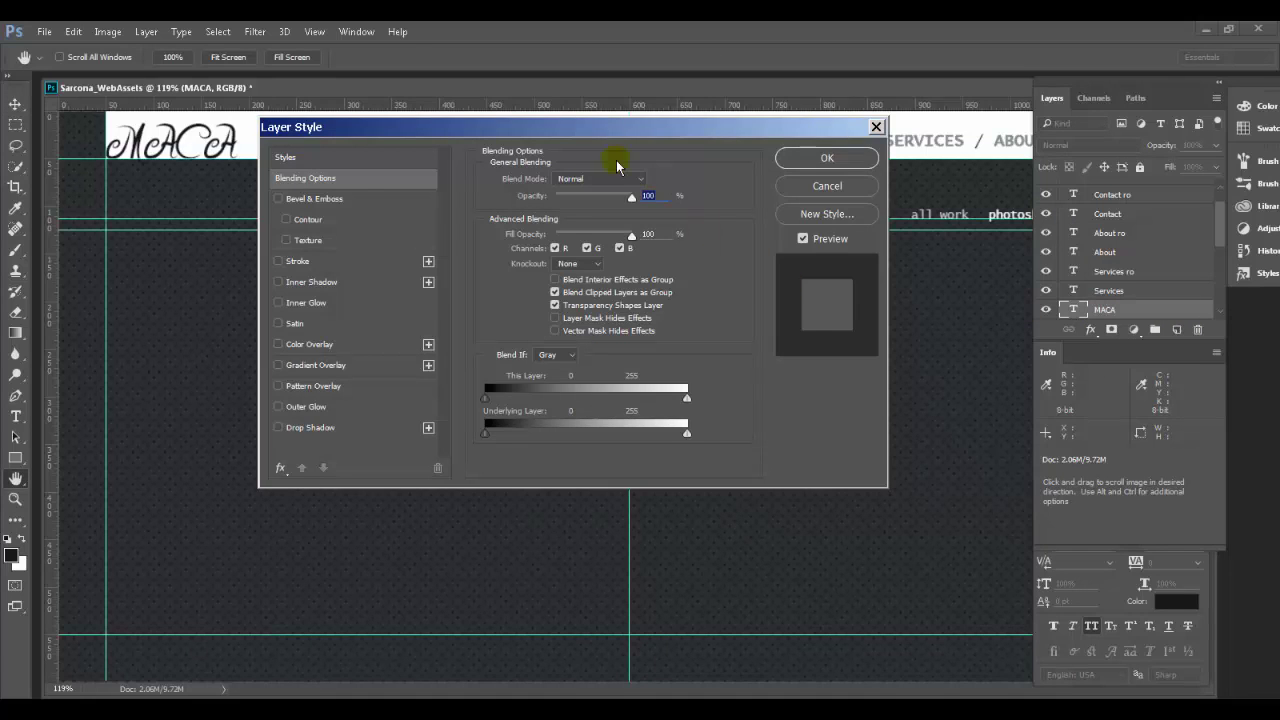
pyautogui.moveTo(600, 128); pyautogui.dragTo(773, 156)
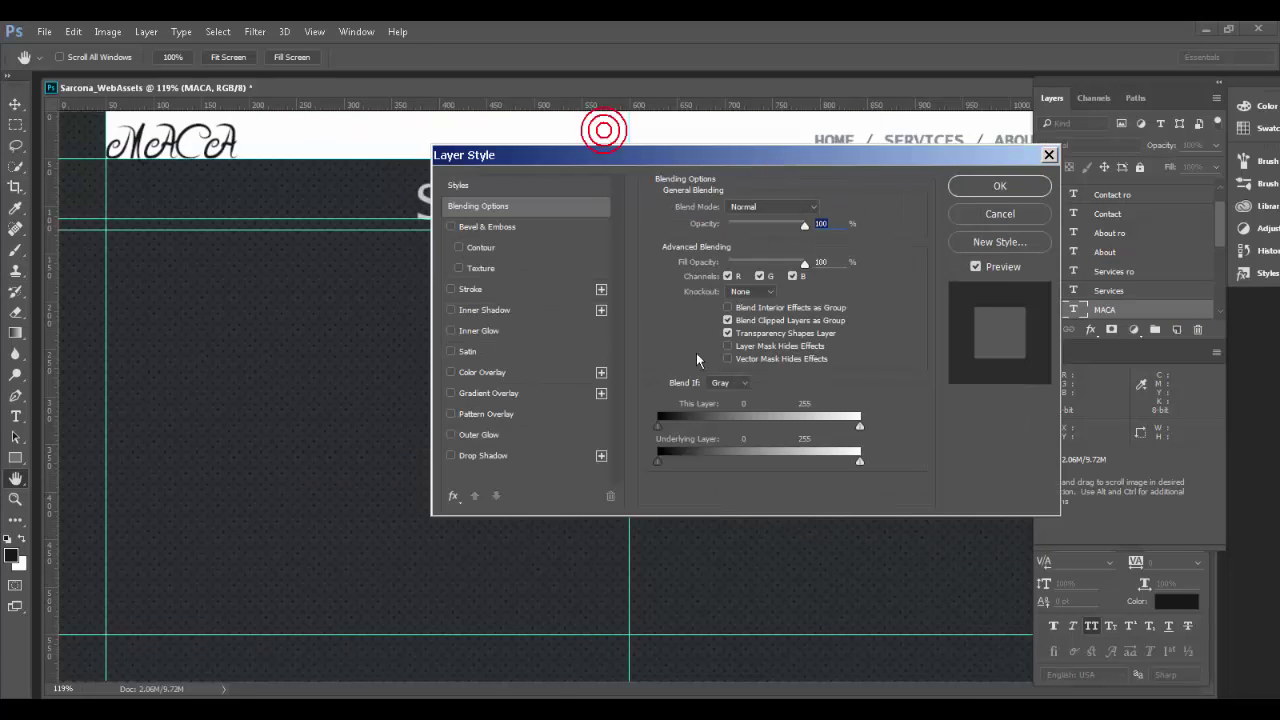
pyautogui.click(450, 455)
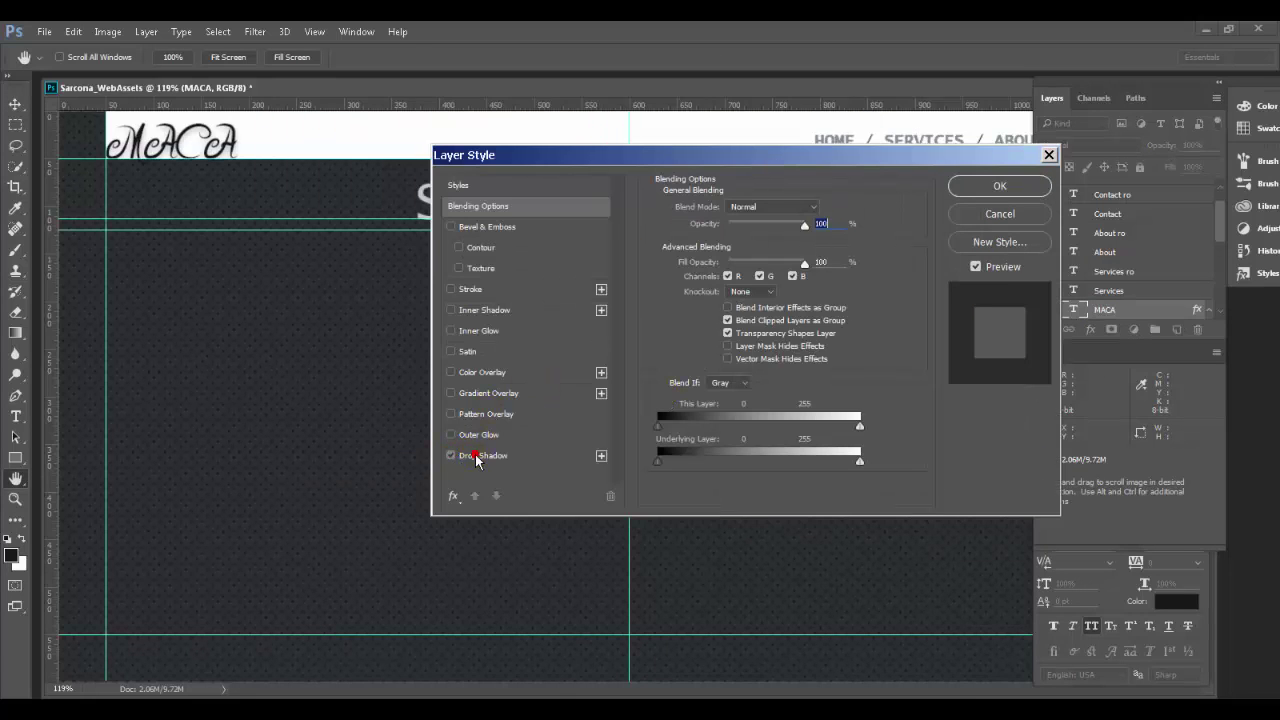
pyautogui.click(477, 457)
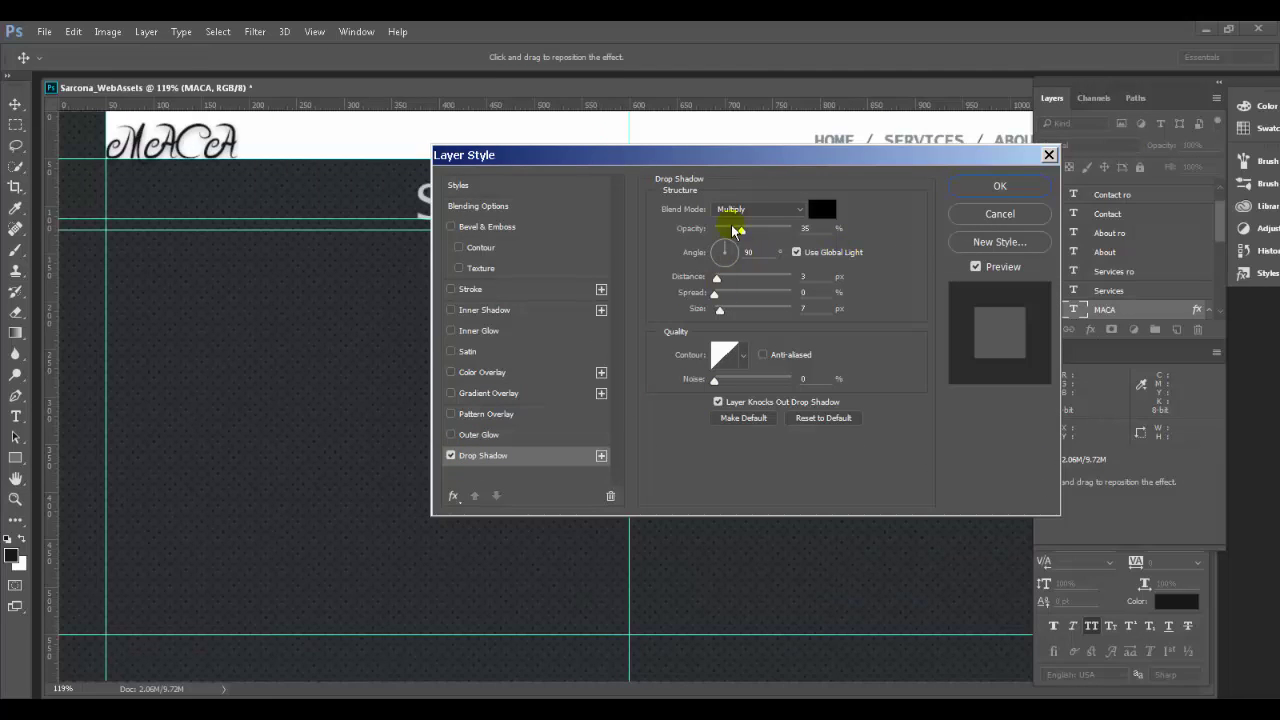
pyautogui.moveTo(733, 229)
pyautogui.mouseDown()
pyautogui.moveTo(718, 249)
pyautogui.moveTo(741, 265)
pyautogui.moveTo(717, 247)
pyautogui.mouseUp()
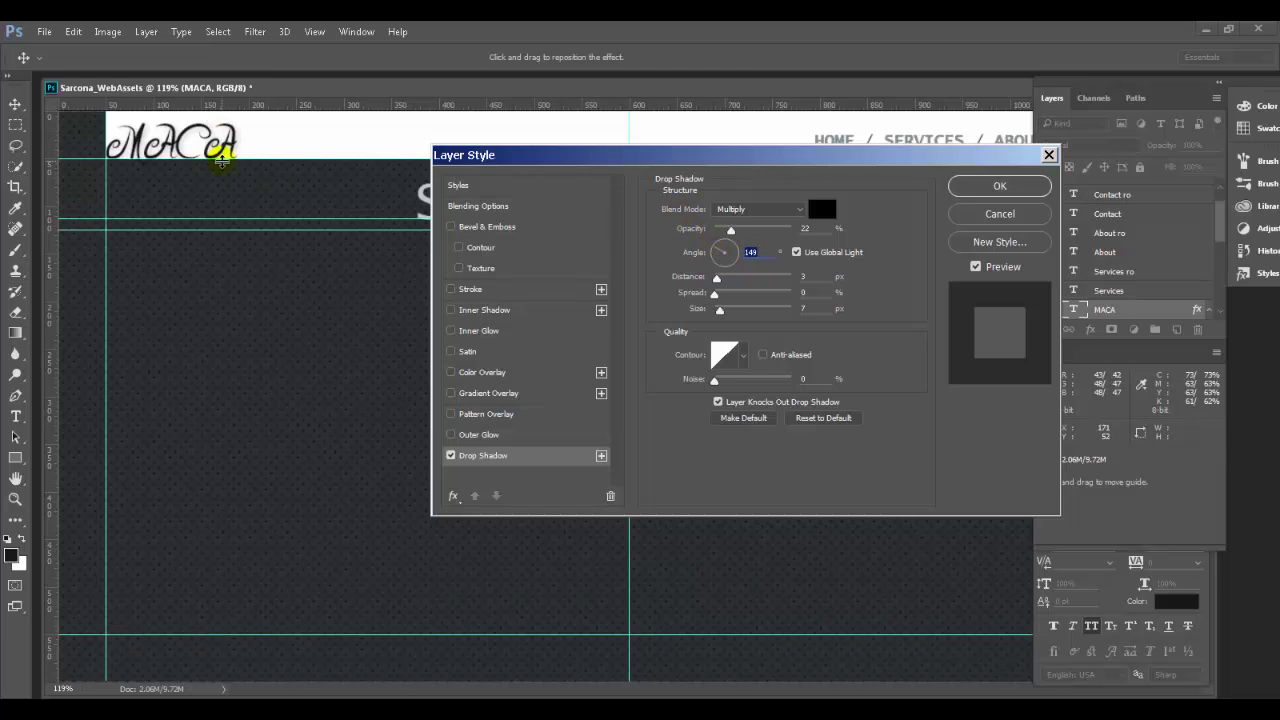
pyautogui.moveTo(731, 229); pyautogui.dragTo(724, 232)
pyautogui.click(720, 231)
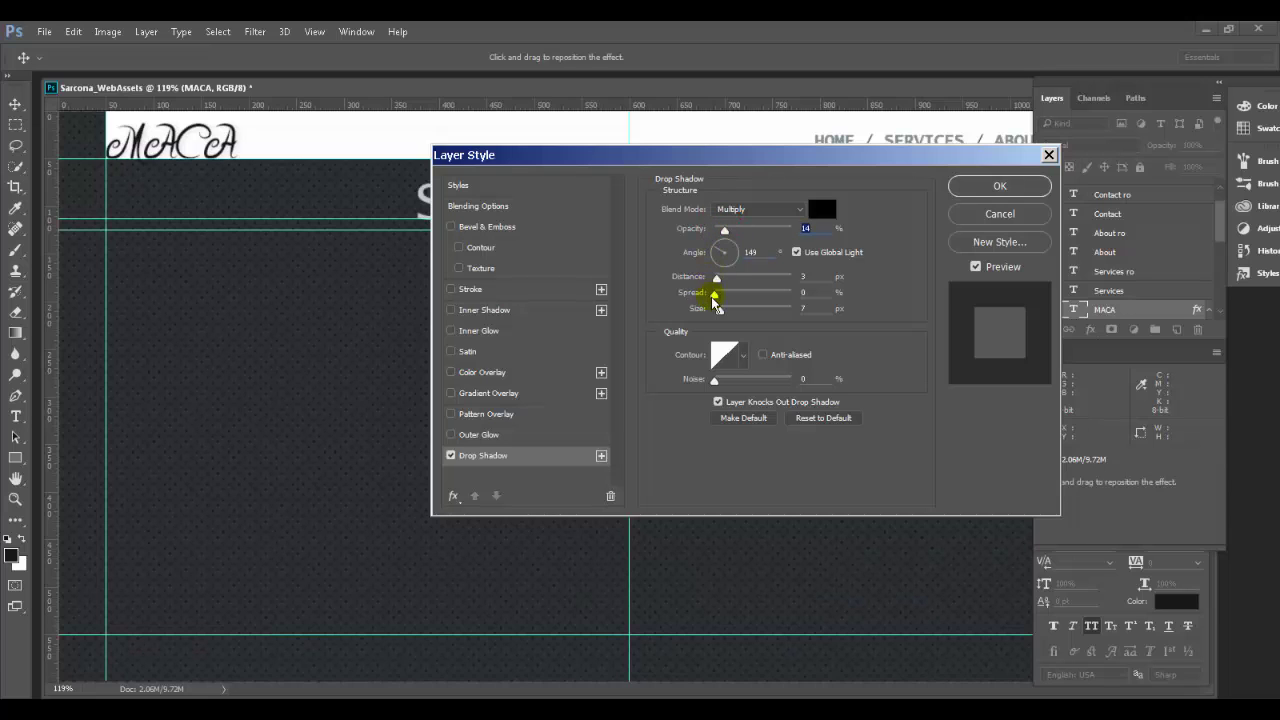
pyautogui.moveTo(714, 285)
pyautogui.mouseDown()
pyautogui.moveTo(735, 316)
pyautogui.moveTo(722, 314)
pyautogui.moveTo(717, 277)
pyautogui.mouseUp()
pyautogui.click(995, 188)
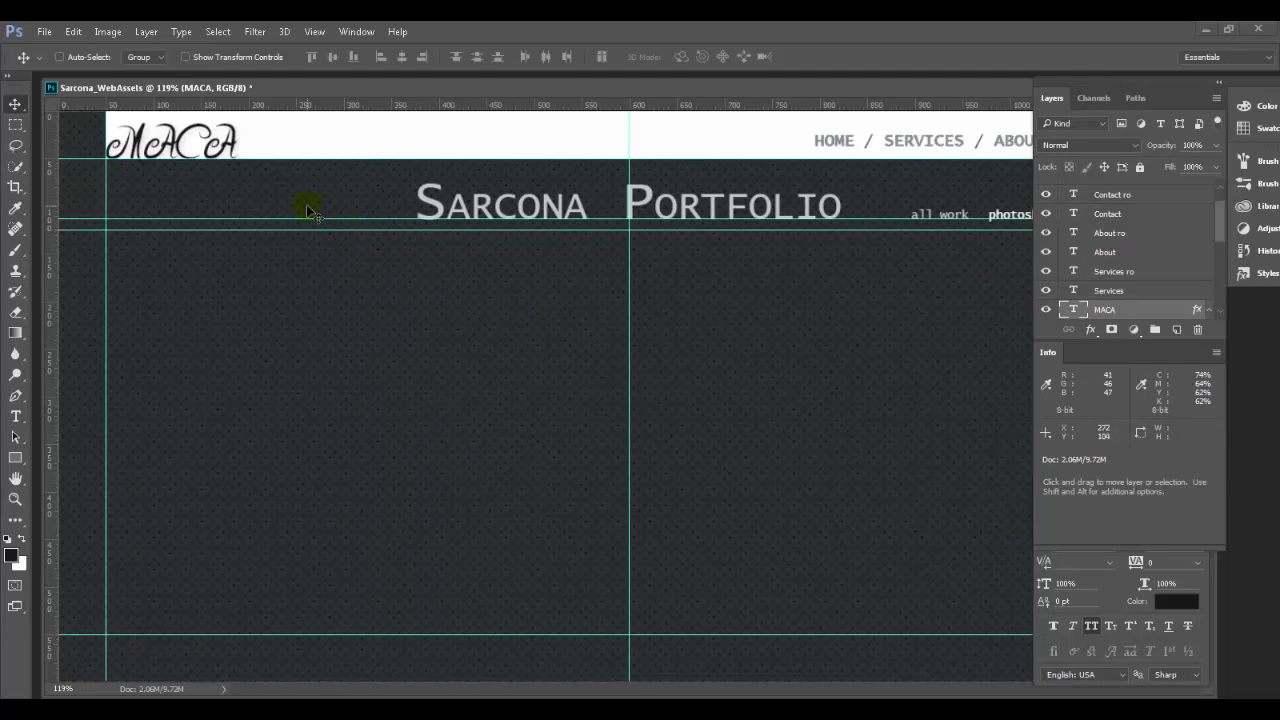
# Compare against the ufolio reference and nudge the MACA logo slightly right and up
pyautogui.hotkey('alt', 'Tab')
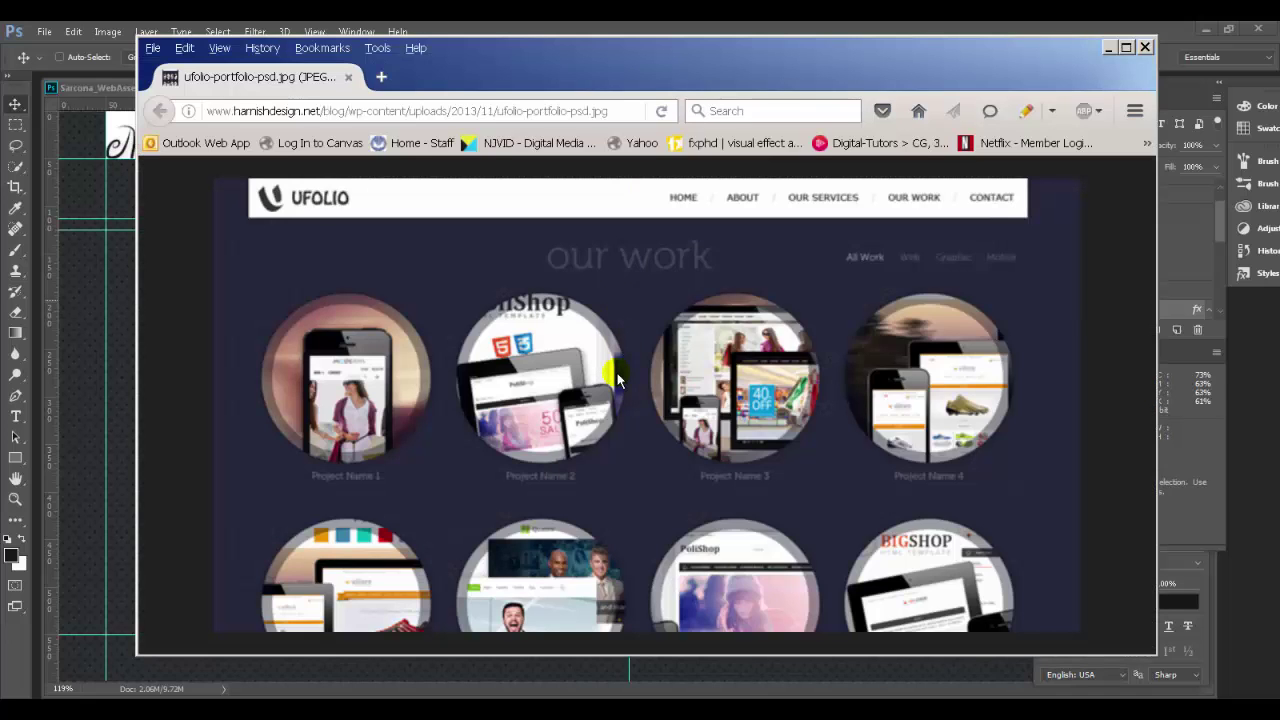
pyautogui.hotkey('alt', 'Tab')
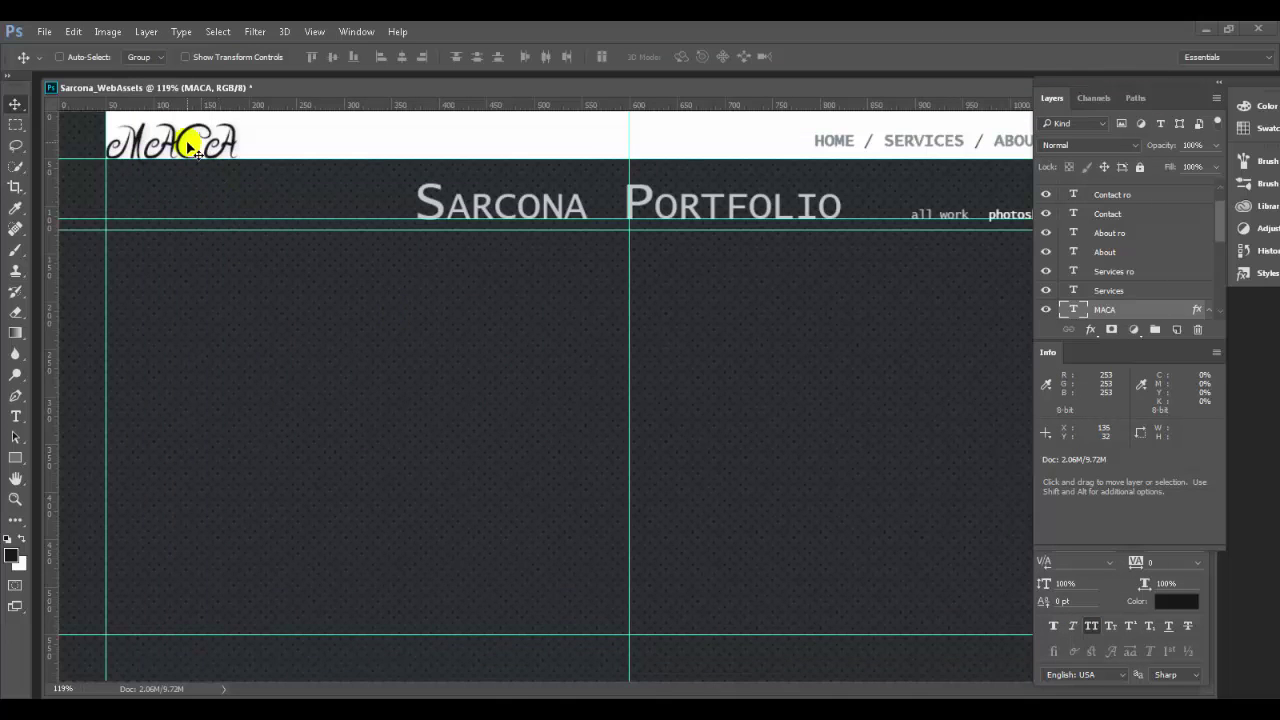
pyautogui.moveTo(190, 147); pyautogui.dragTo(220, 148)
pyautogui.press('Right')
pyautogui.press('Right')
pyautogui.press('Right')
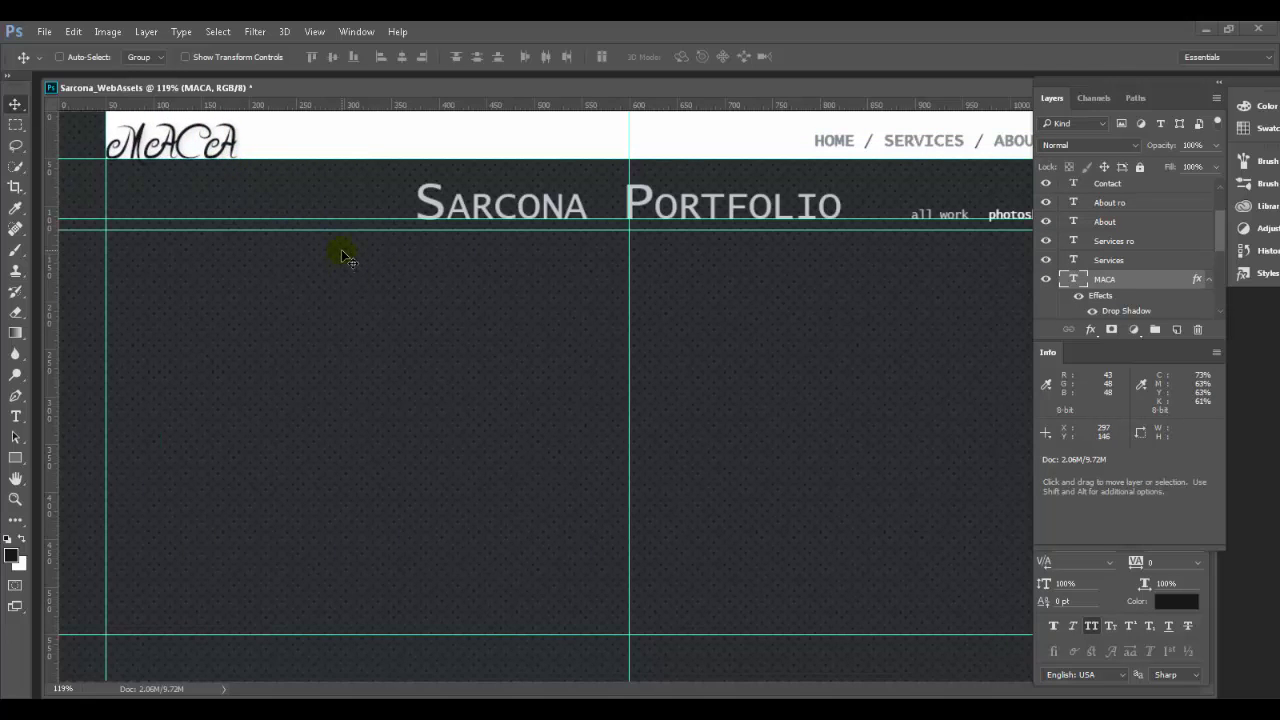
pyautogui.press('Right')
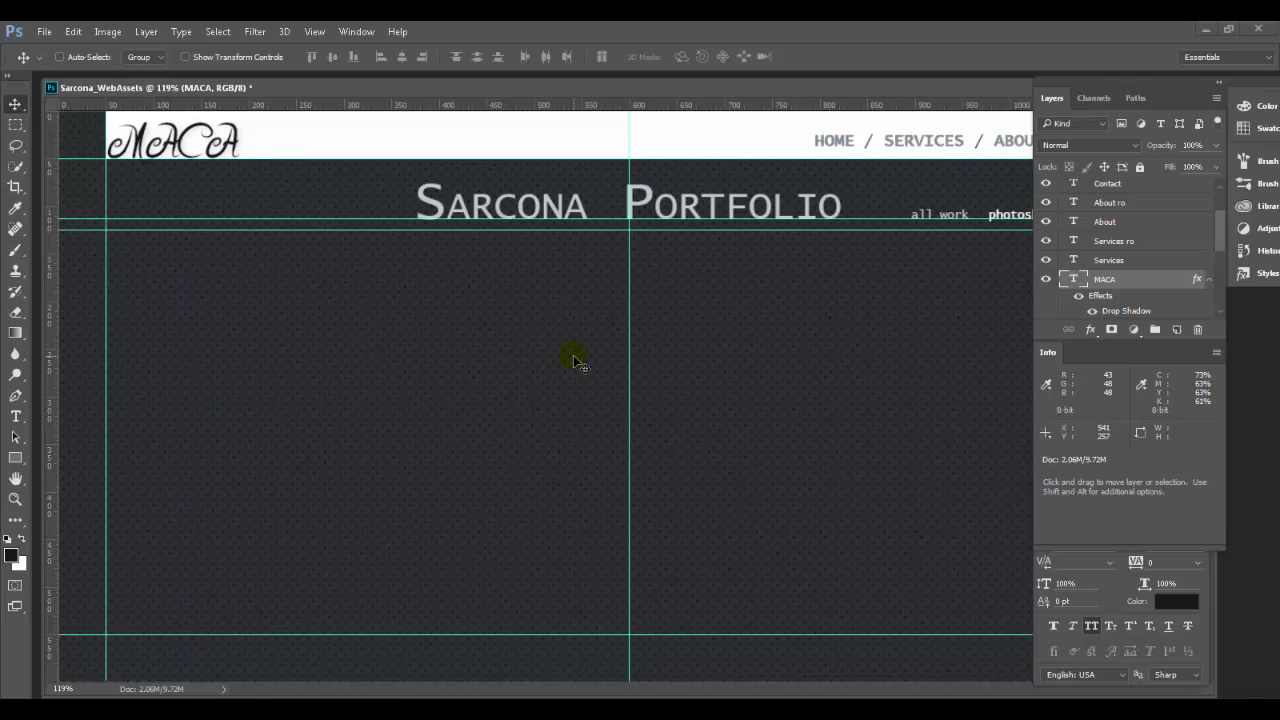
# Toggle the guides to preview the layout, recheck the reference, then bring up the course PDF
pyautogui.hotkey('ctrl', ';')
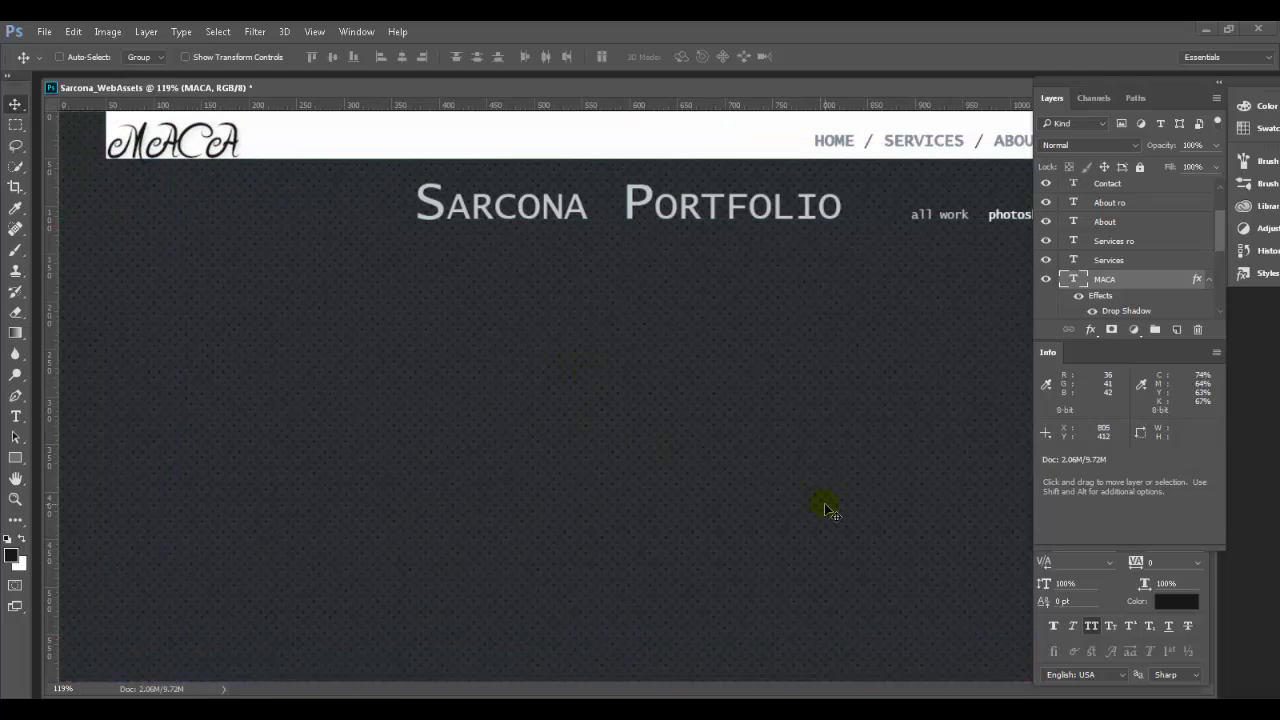
pyautogui.hotkey('ctrl', ';')
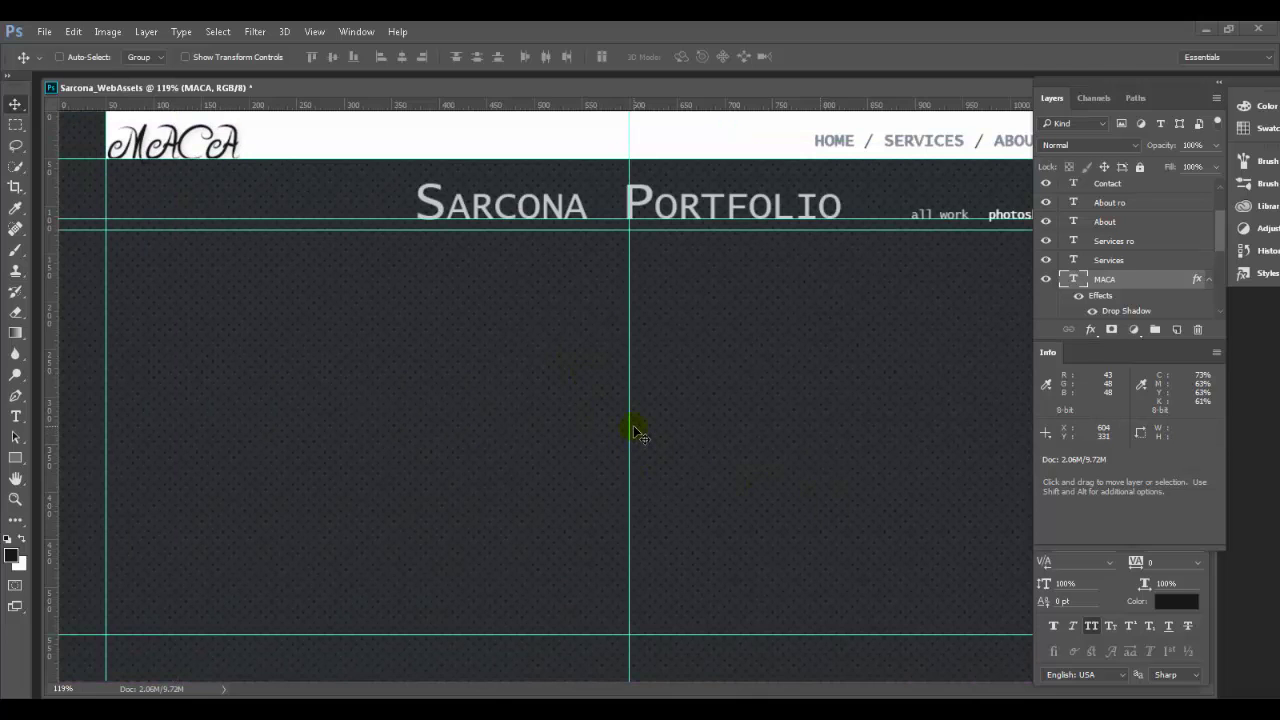
pyautogui.hotkey('ctrl', ';')
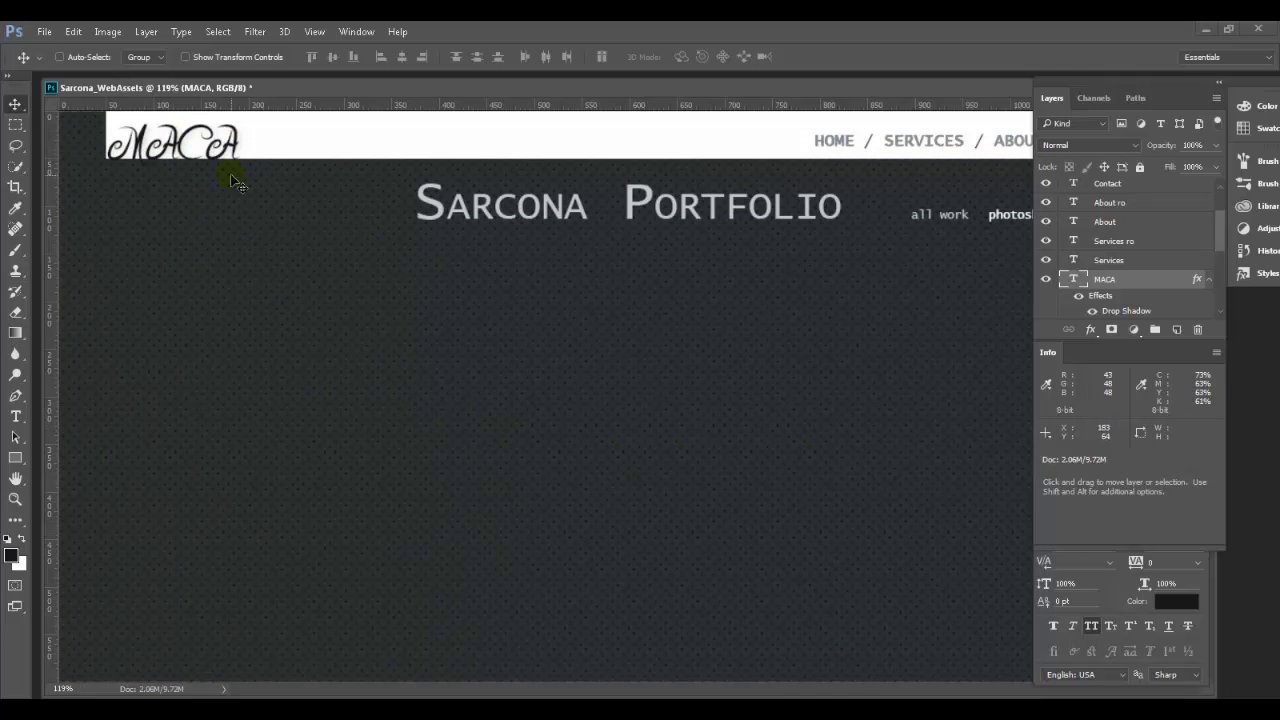
pyautogui.hotkey('ctrl', ';')
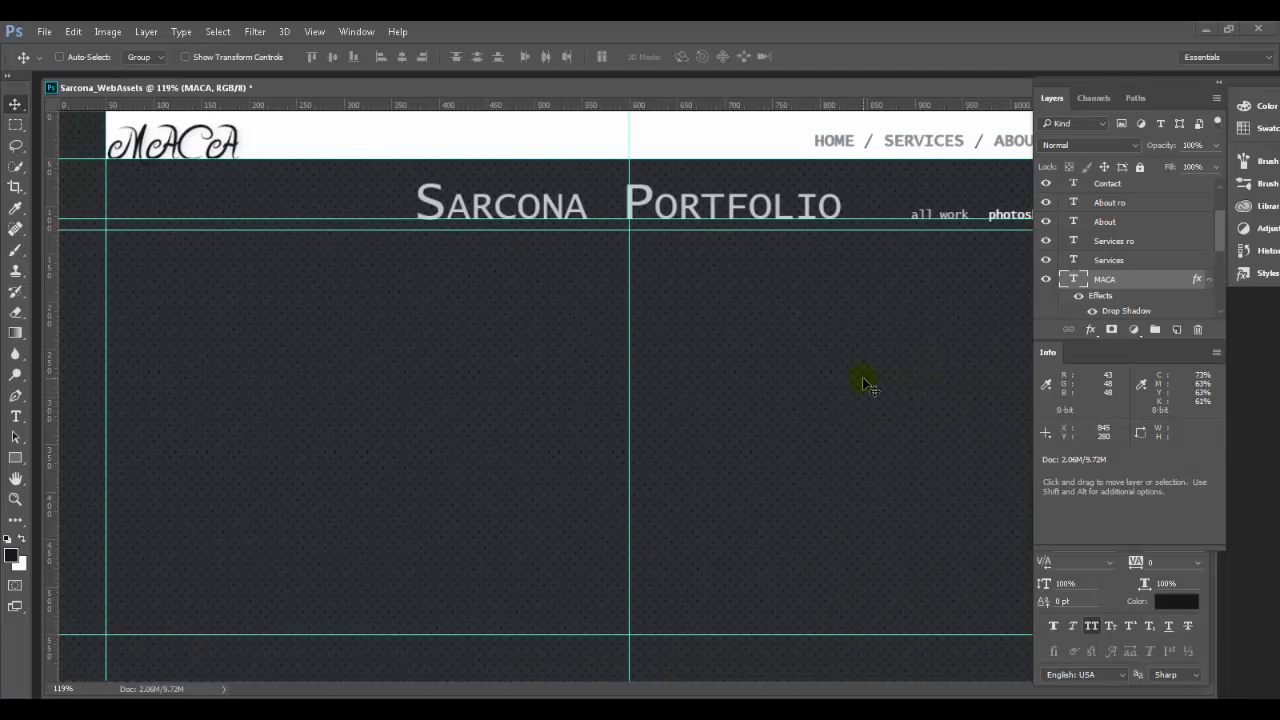
pyautogui.hotkey('alt', 'Tab')
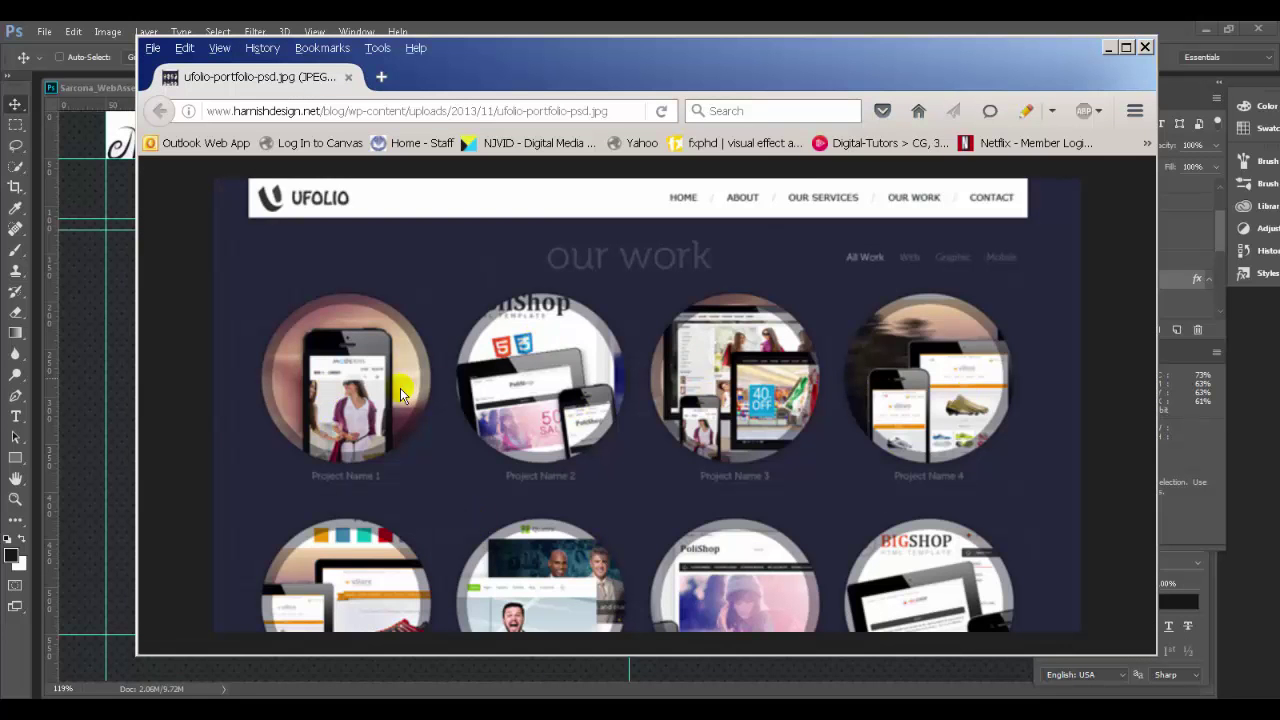
pyautogui.hotkey('alt', 'Tab')
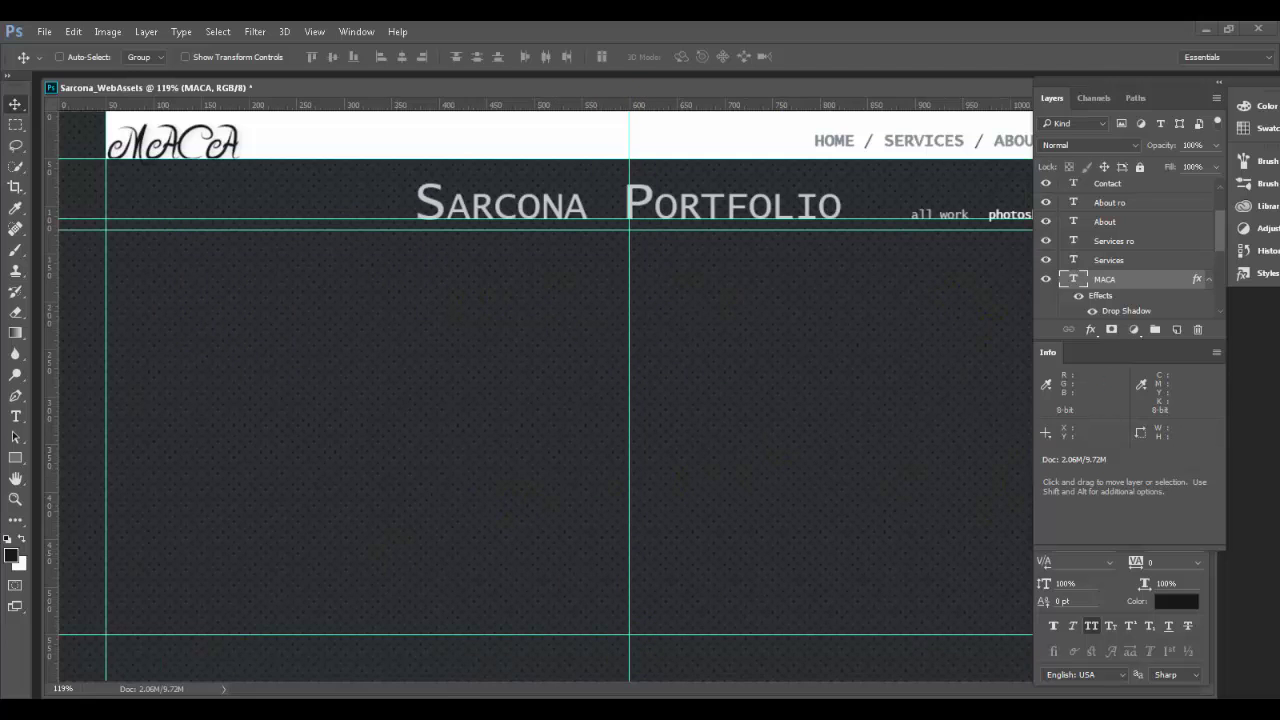
pyautogui.hotkey('alt', 'Tab')
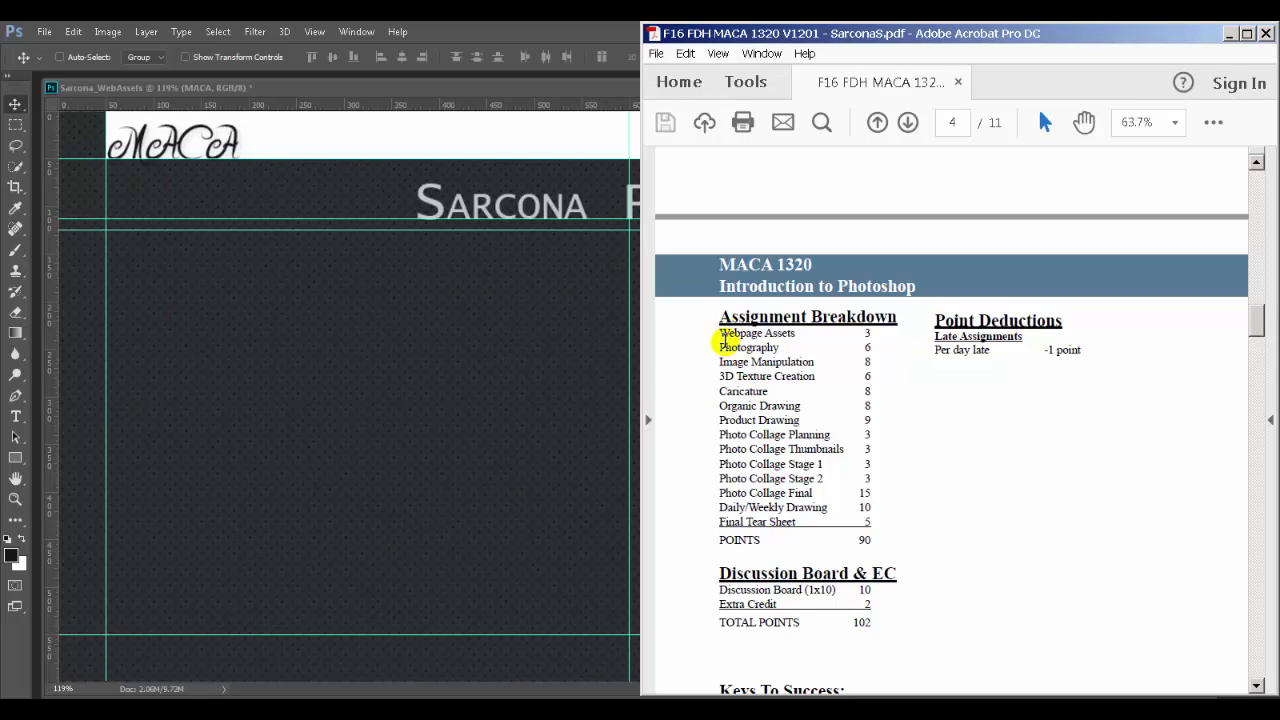
# Highlight the Webpage Assets, Daily/Weekly Drawing and Final Tear Sheet lines, then return to Photoshop
pyautogui.moveTo(720, 334)
pyautogui.mouseDown()
pyautogui.moveTo(789, 337)
pyautogui.moveTo(731, 349)
pyautogui.moveTo(765, 371)
pyautogui.moveTo(771, 403)
pyautogui.moveTo(740, 403)
pyautogui.moveTo(740, 432)
pyautogui.moveTo(800, 493)
pyautogui.moveTo(793, 510)
pyautogui.mouseUp()
pyautogui.click(794, 505)
pyautogui.tripleClick(794, 504)
pyautogui.click(795, 520)
pyautogui.tripleClick(794, 522)
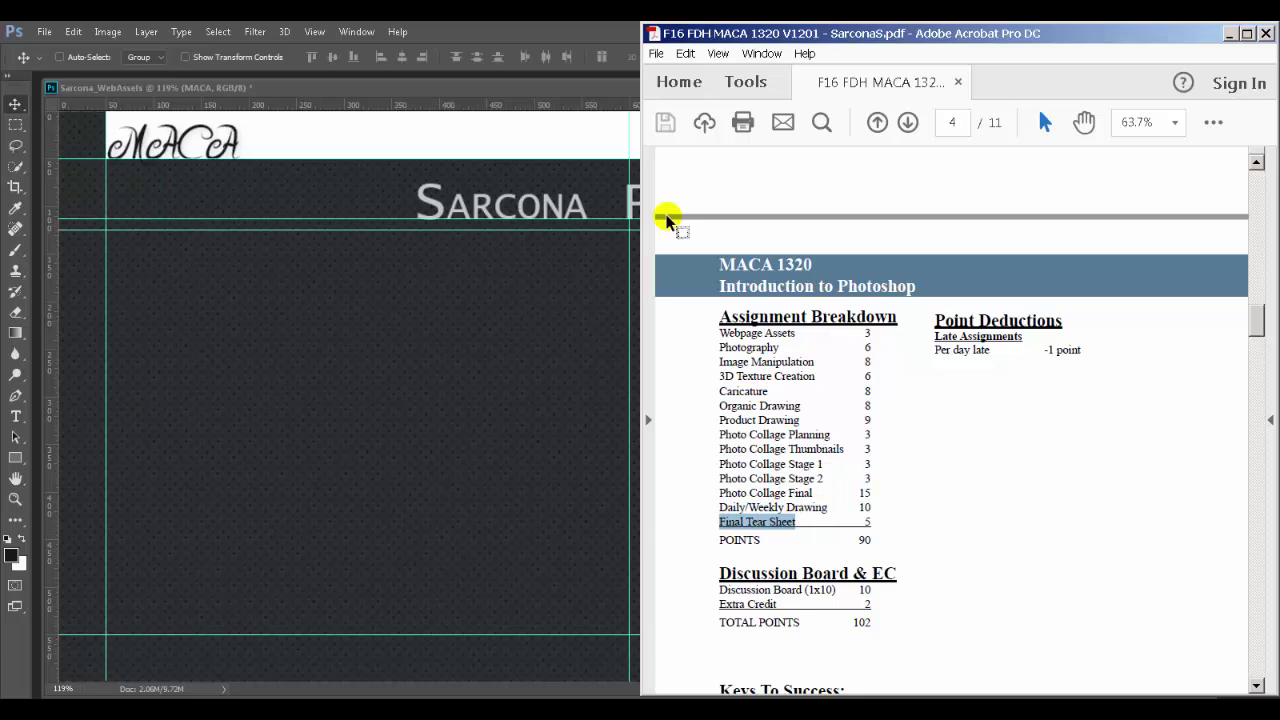
pyautogui.click(562, 28)
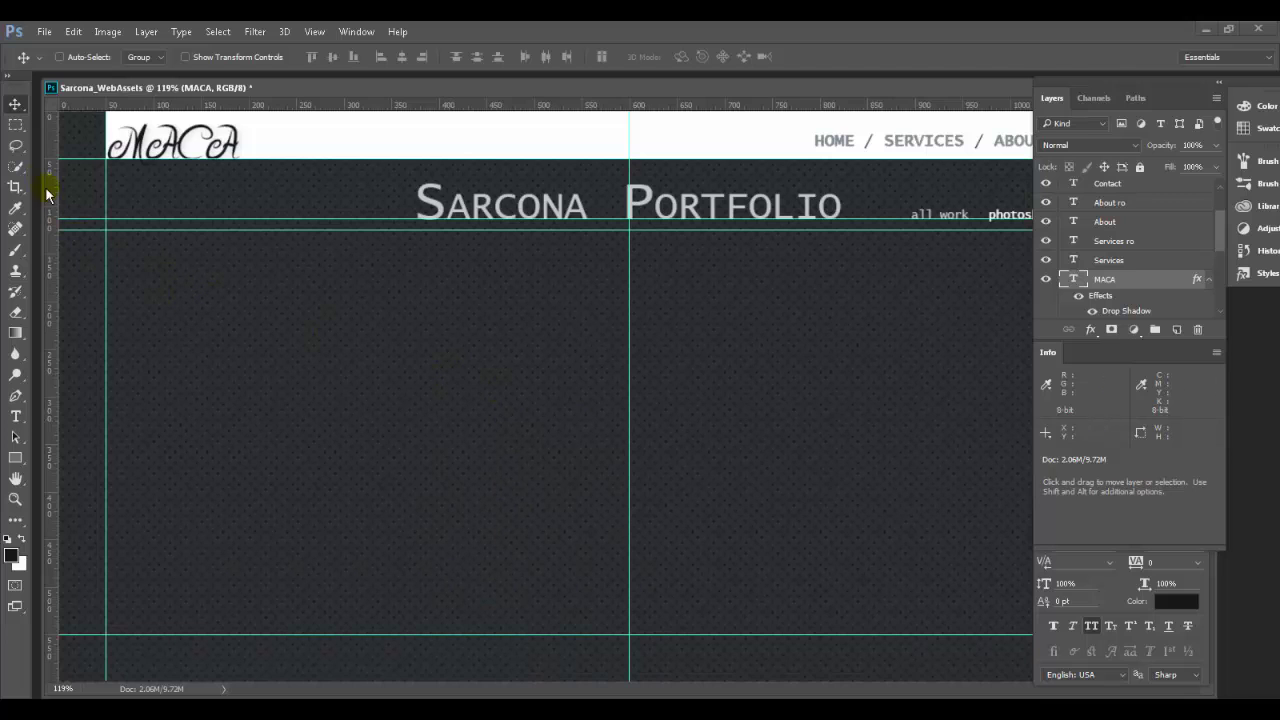
# Switch from the Rectangular Marquee to the Elliptical Marquee tool (Shift+M)
pyautogui.click(18, 128)
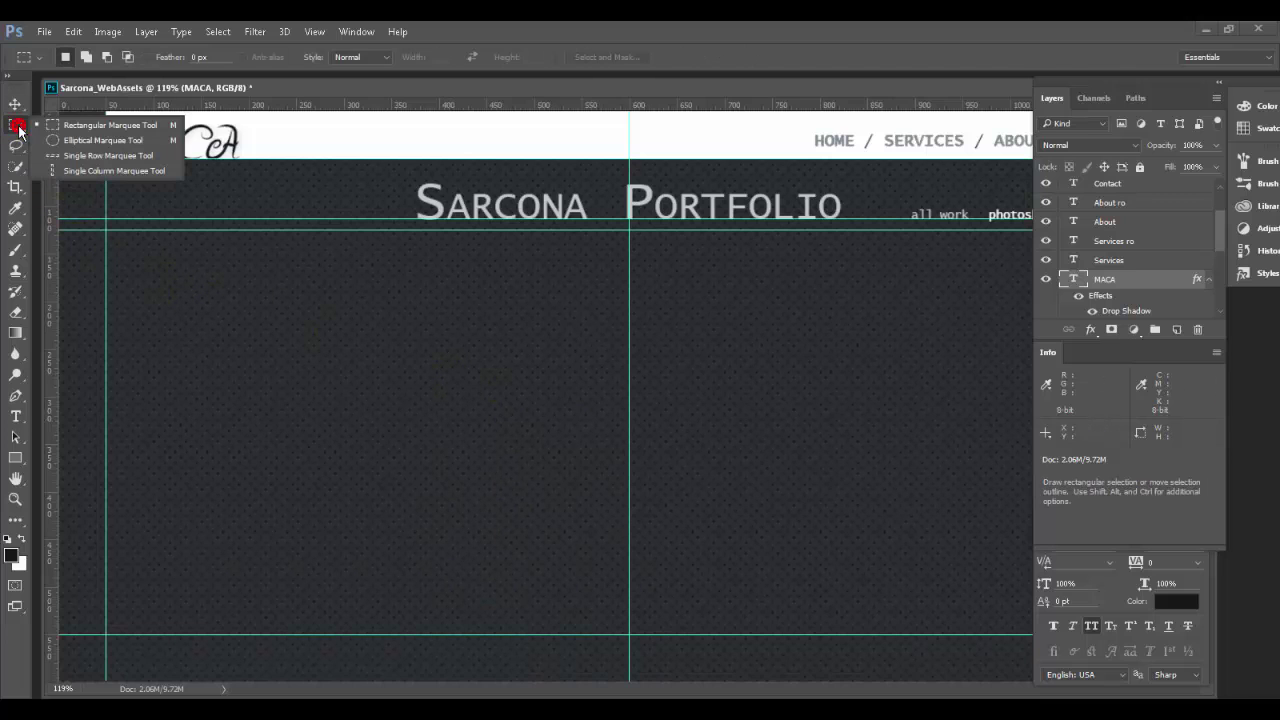
pyautogui.click(86, 128)
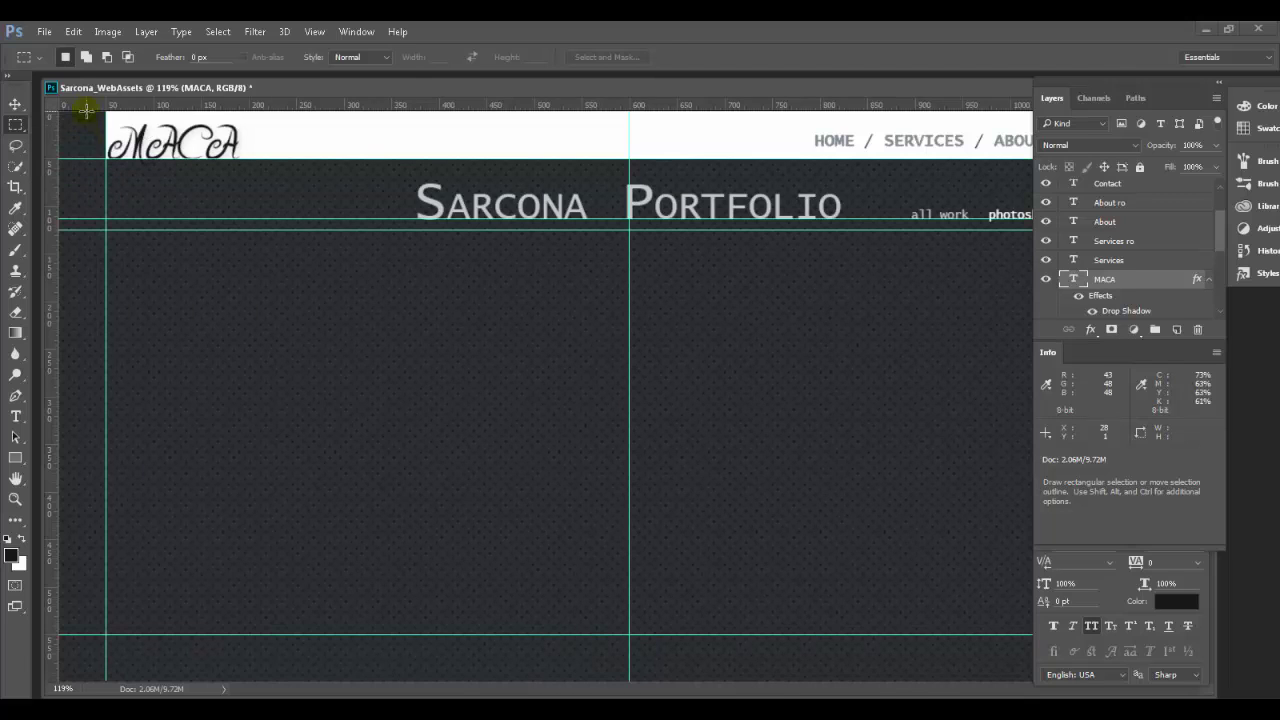
pyautogui.rightClick(16, 124)
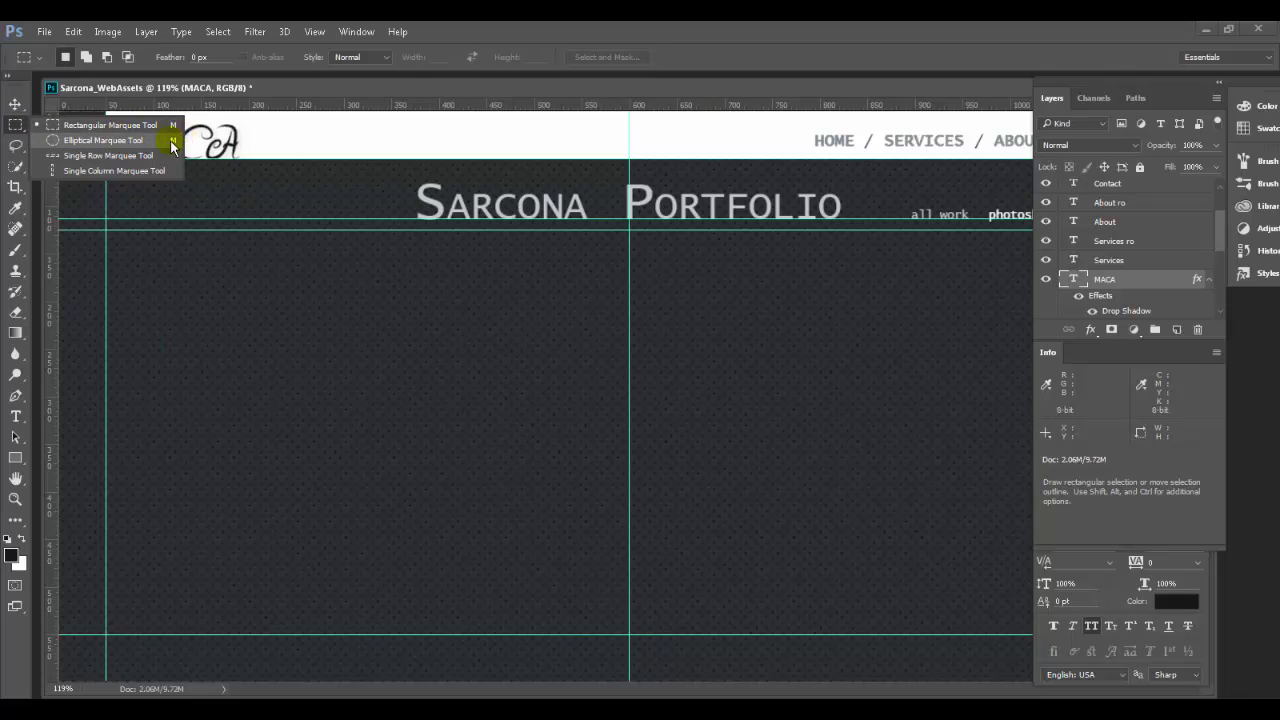
pyautogui.click(450, 100)
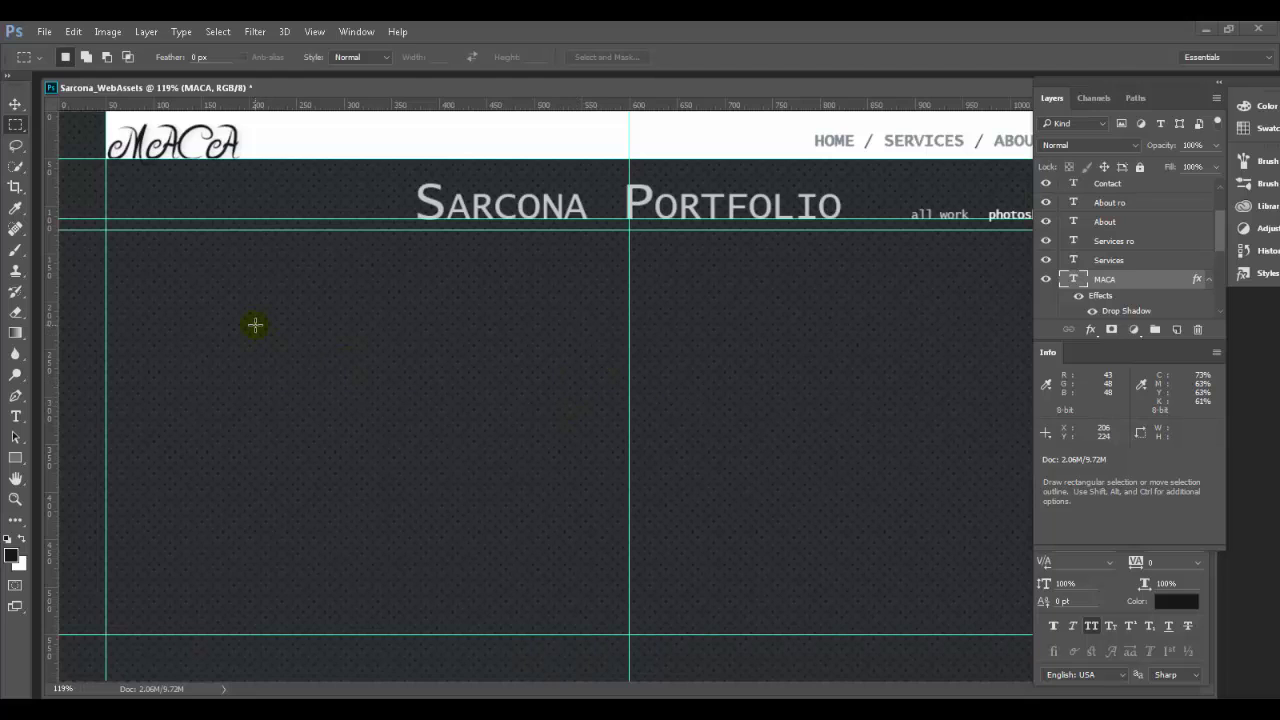
pyautogui.press('shift')
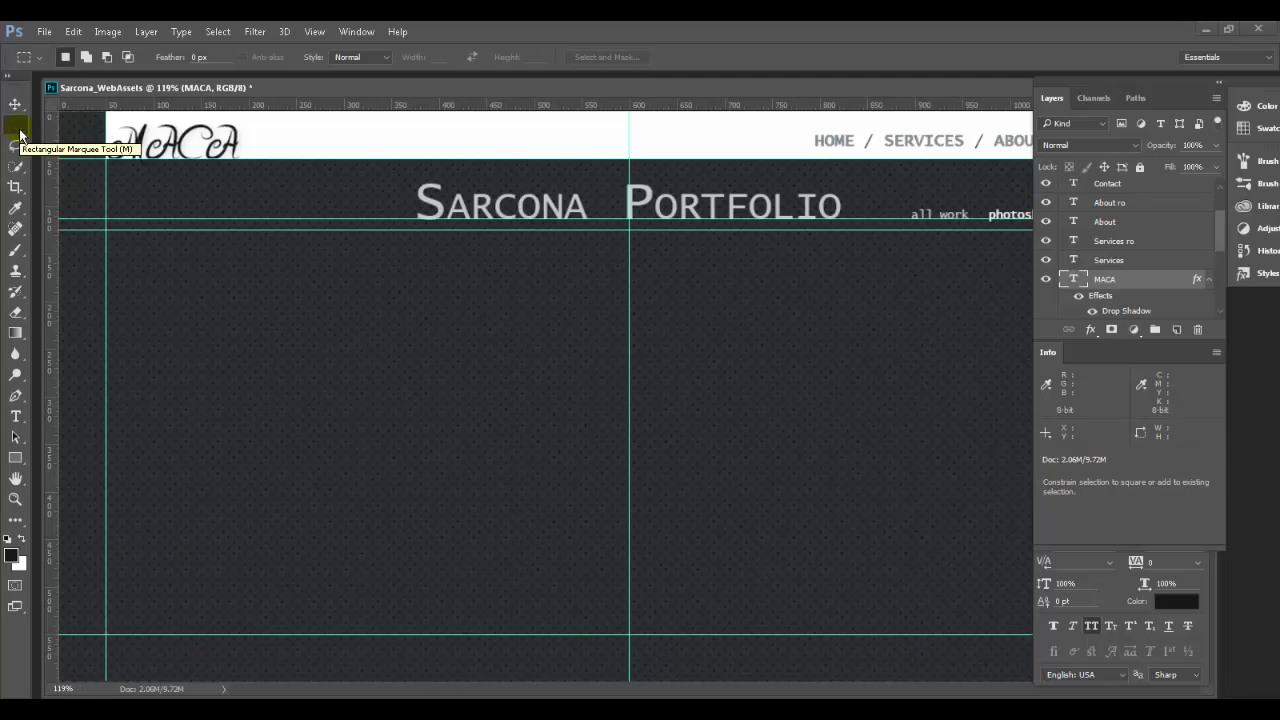
pyautogui.moveTo(20, 133); pyautogui.dragTo(84, 170)
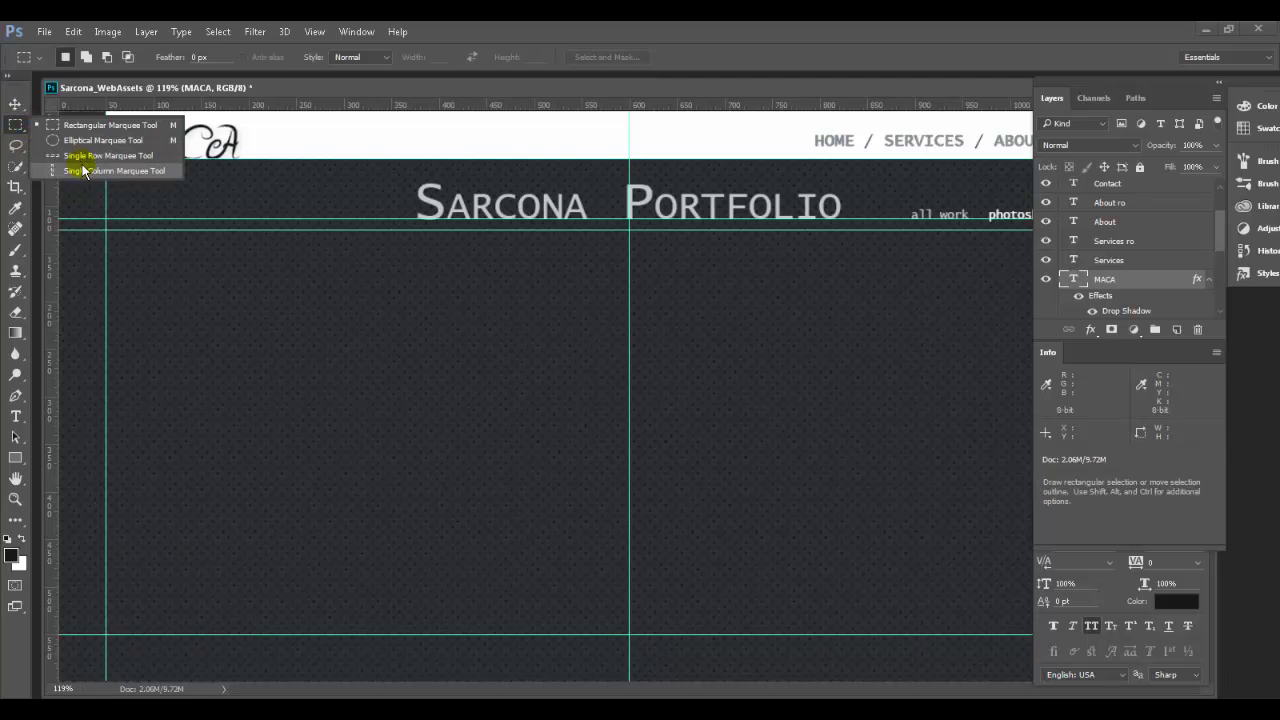
pyautogui.click(376, 351)
pyautogui.hotkey('shift', 'm')
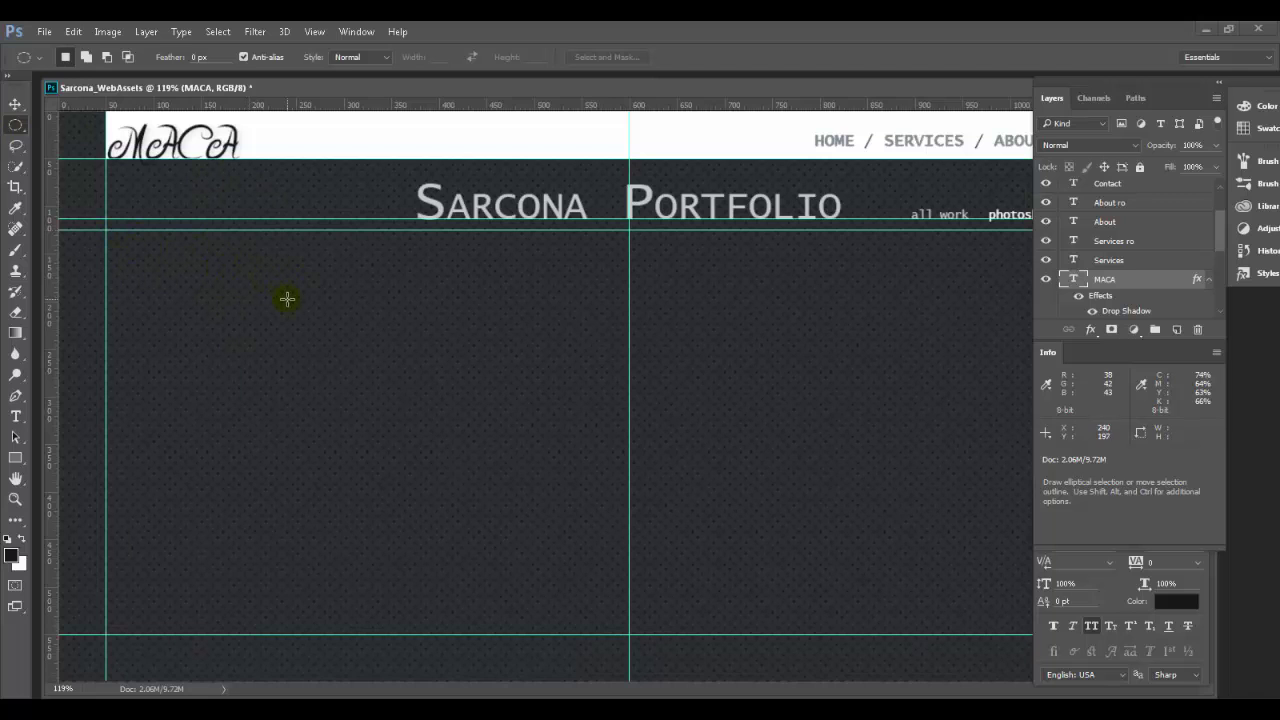
# Draw trial elliptical selections, mark a rectangular guide area, then begin a circle below the title
pyautogui.moveTo(232, 279); pyautogui.dragTo(279, 308)
pyautogui.moveTo(296, 262); pyautogui.dragTo(570, 566)
pyautogui.hotkey('ctrl', 'd')
pyautogui.hotkey('shift', 'm')
pyautogui.moveTo(284, 263); pyautogui.dragTo(577, 600)
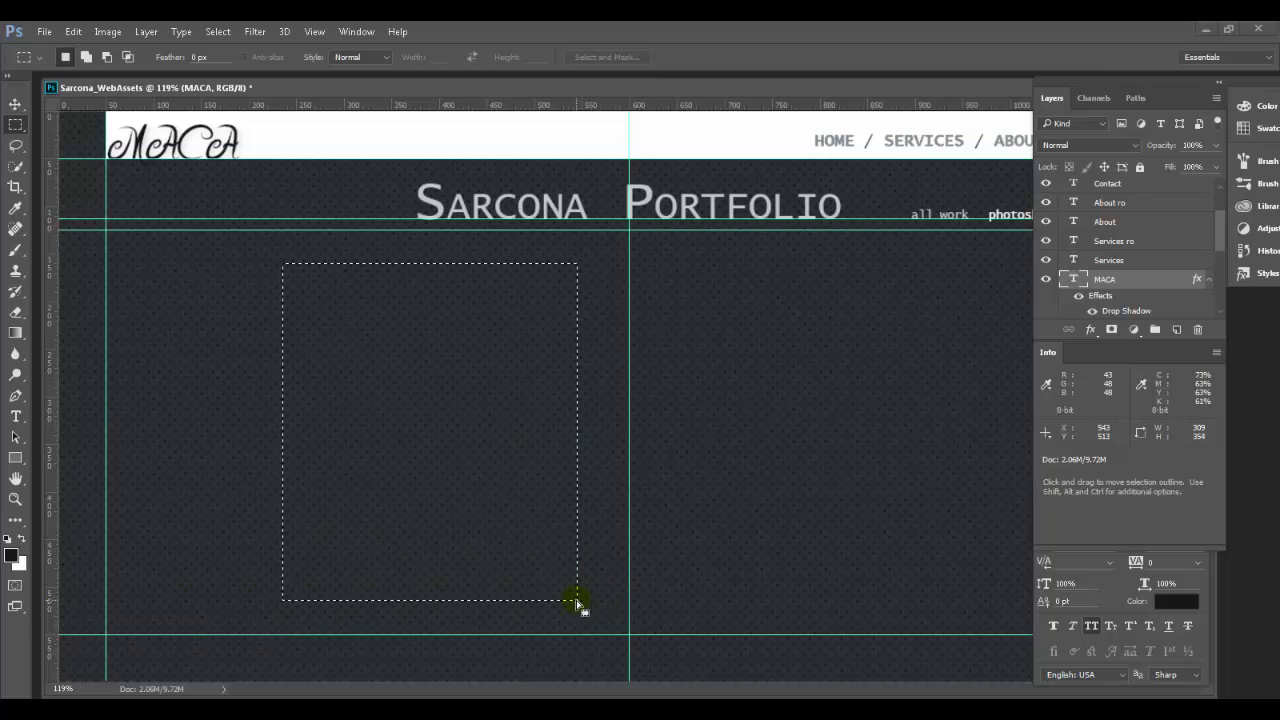
pyautogui.hotkey('shift', 'm')
pyautogui.moveTo(231, 286); pyautogui.dragTo(259, 371)
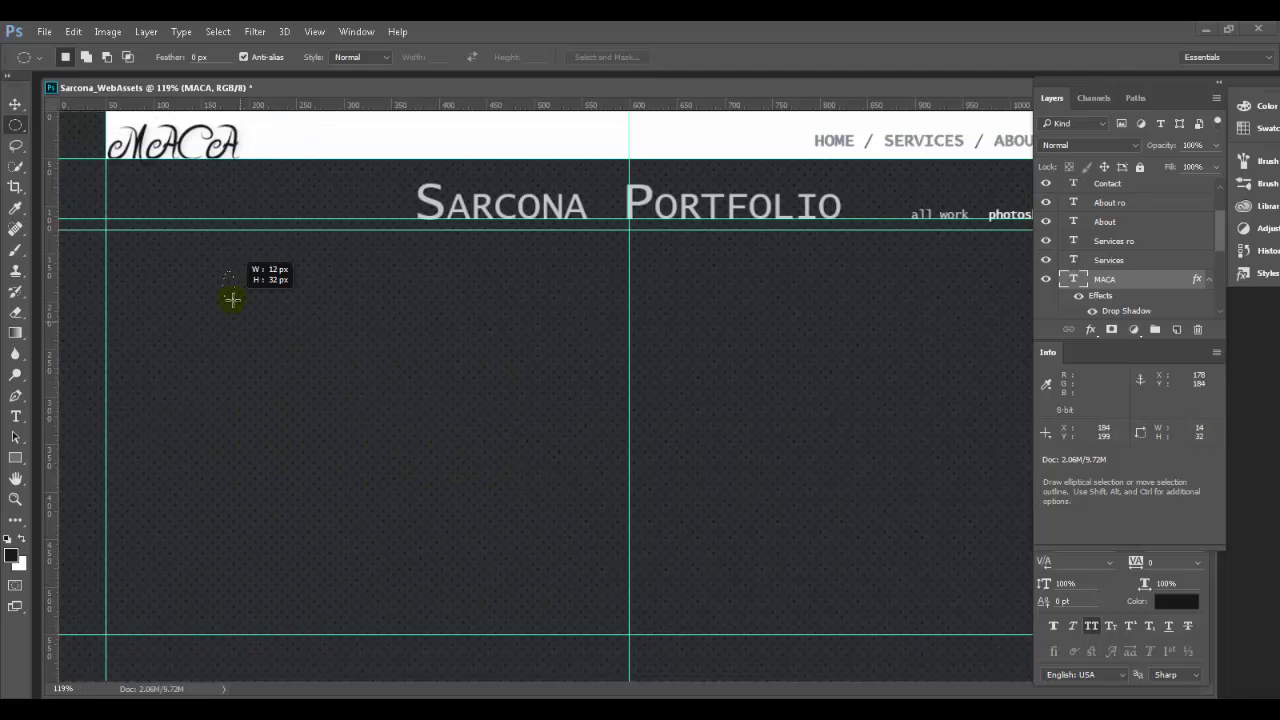
# Shift-drag and reposition the circle until it measures 151 × 151 px below the title
pyautogui.moveTo(267, 306); pyautogui.dragTo(296, 363)
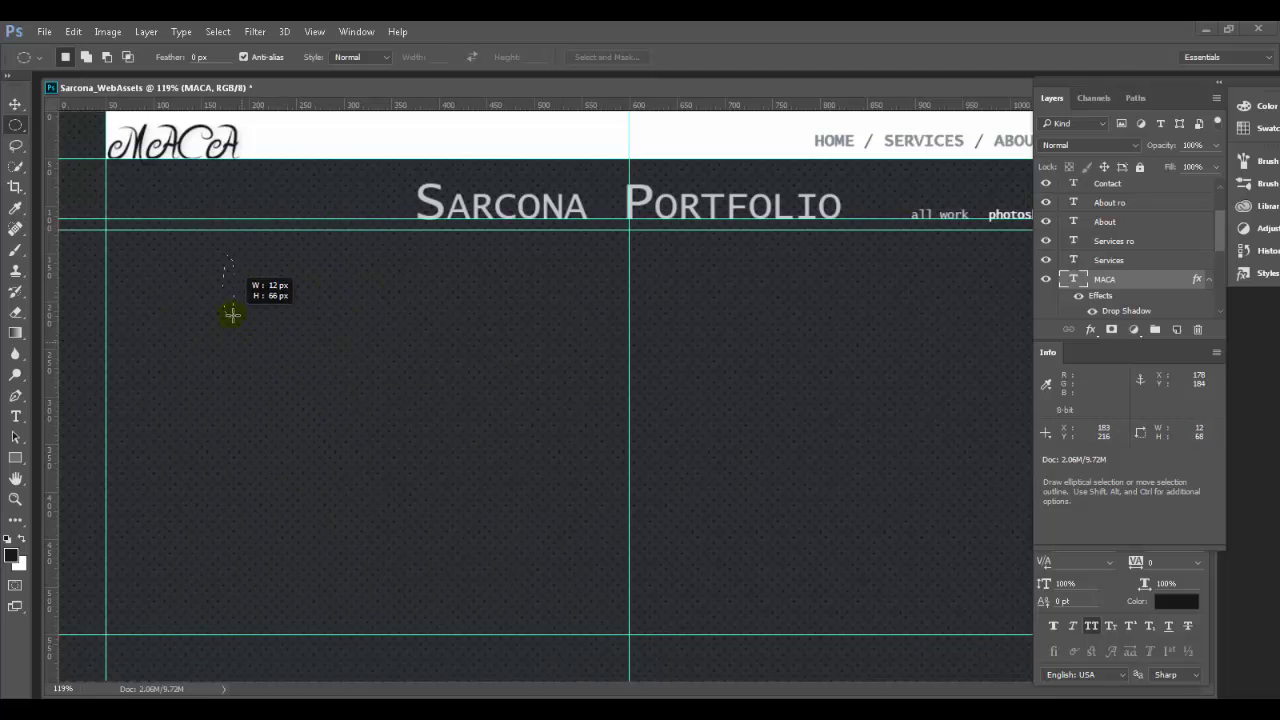
pyautogui.moveTo(231, 291); pyautogui.dragTo(321, 359)
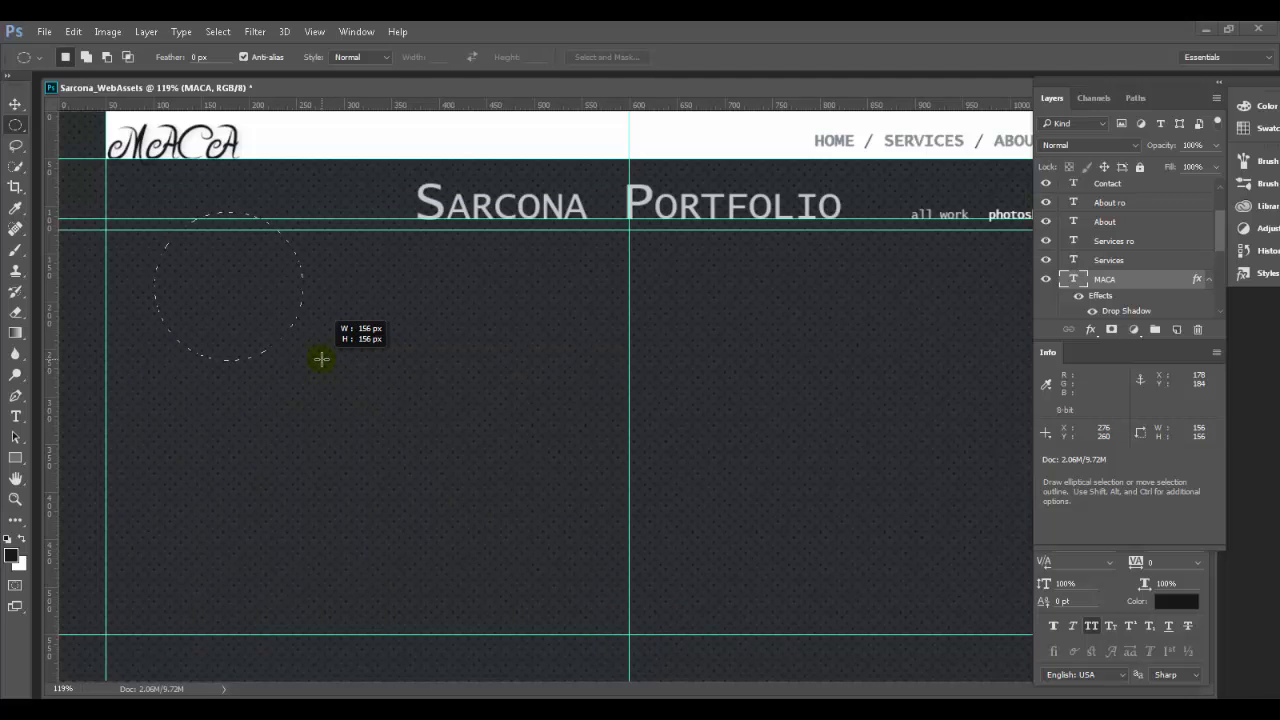
pyautogui.press('space')
pyautogui.moveTo(321, 359); pyautogui.dragTo(320, 417)
pyautogui.moveTo(315, 404); pyautogui.dragTo(312, 400)
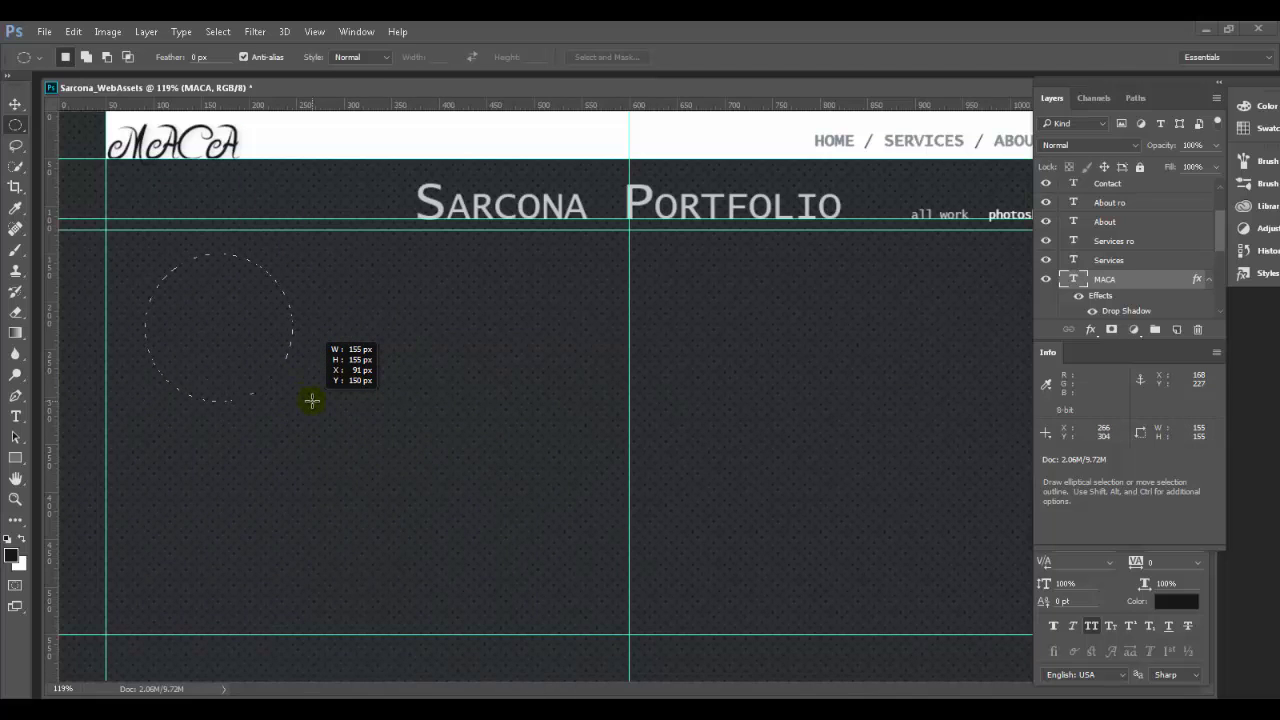
pyautogui.moveTo(312, 400); pyautogui.dragTo(565, 429)
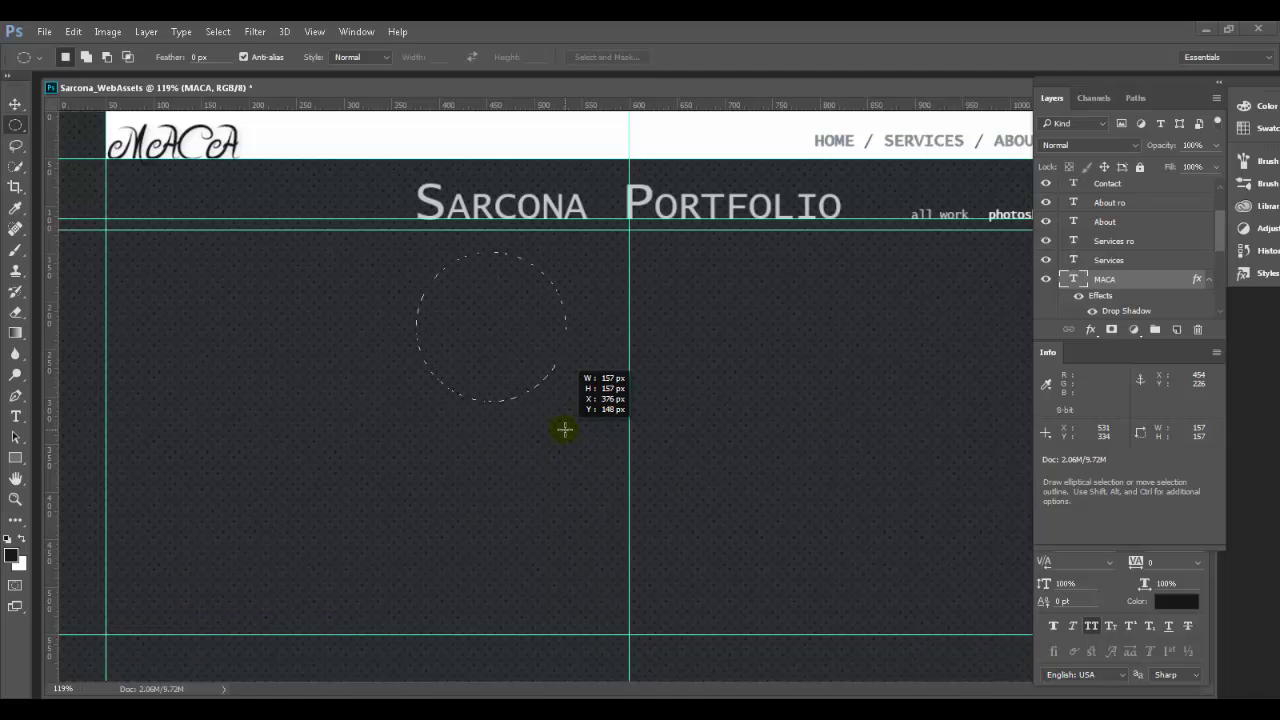
pyautogui.moveTo(565, 429); pyautogui.dragTo(561, 420)
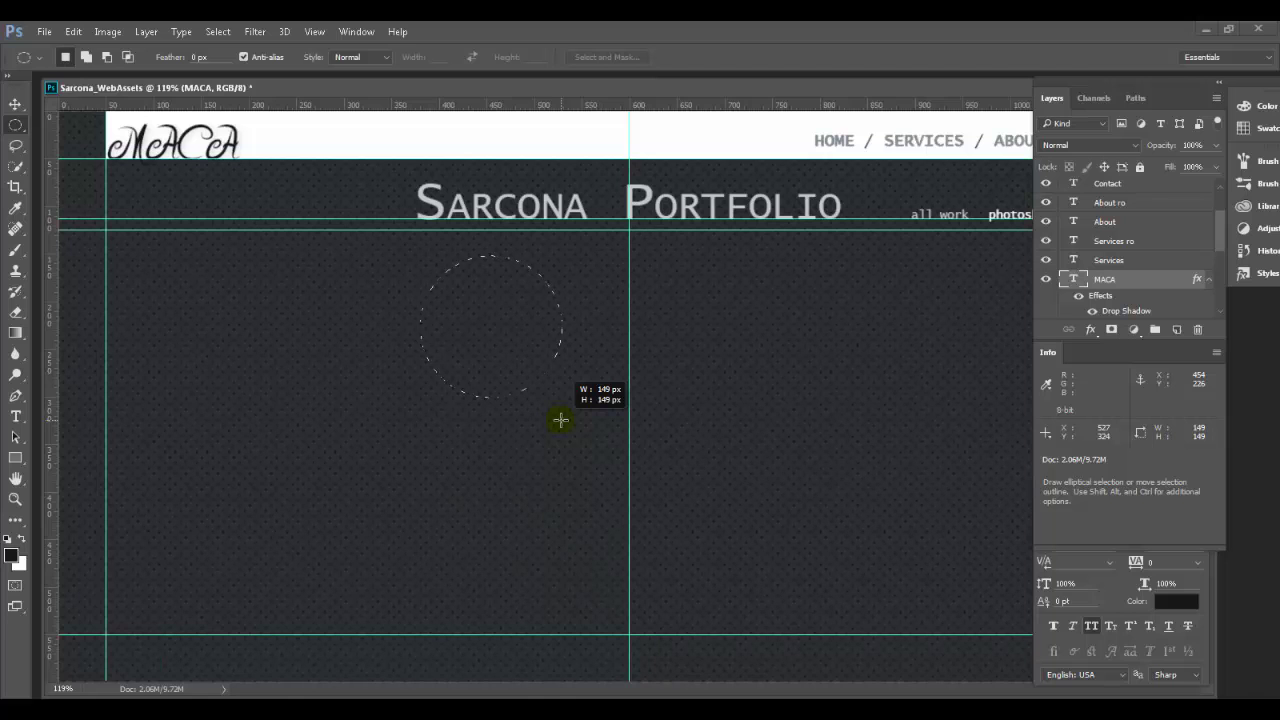
pyautogui.moveTo(561, 420); pyautogui.dragTo(562, 422)
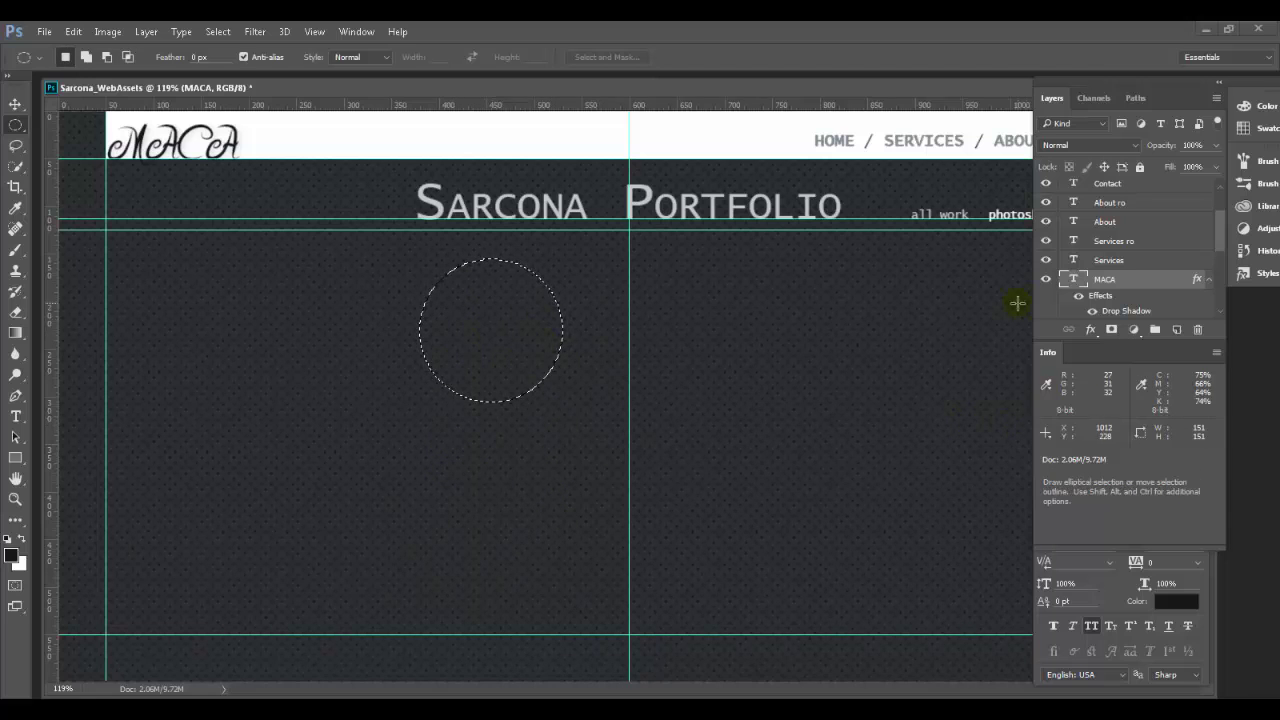
# Check the Photography and Image Manipulation assignment names in the course PDF
pyautogui.click(1209, 279)
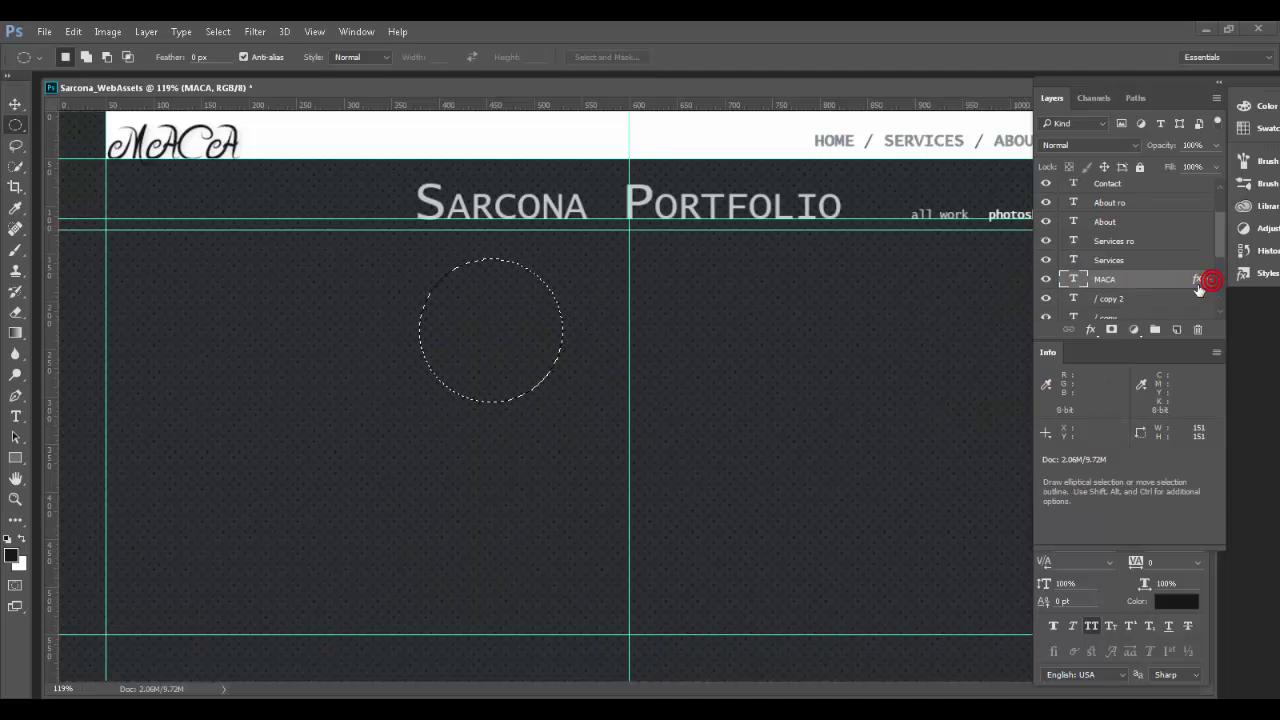
pyautogui.hotkey('alt', 'Tab')
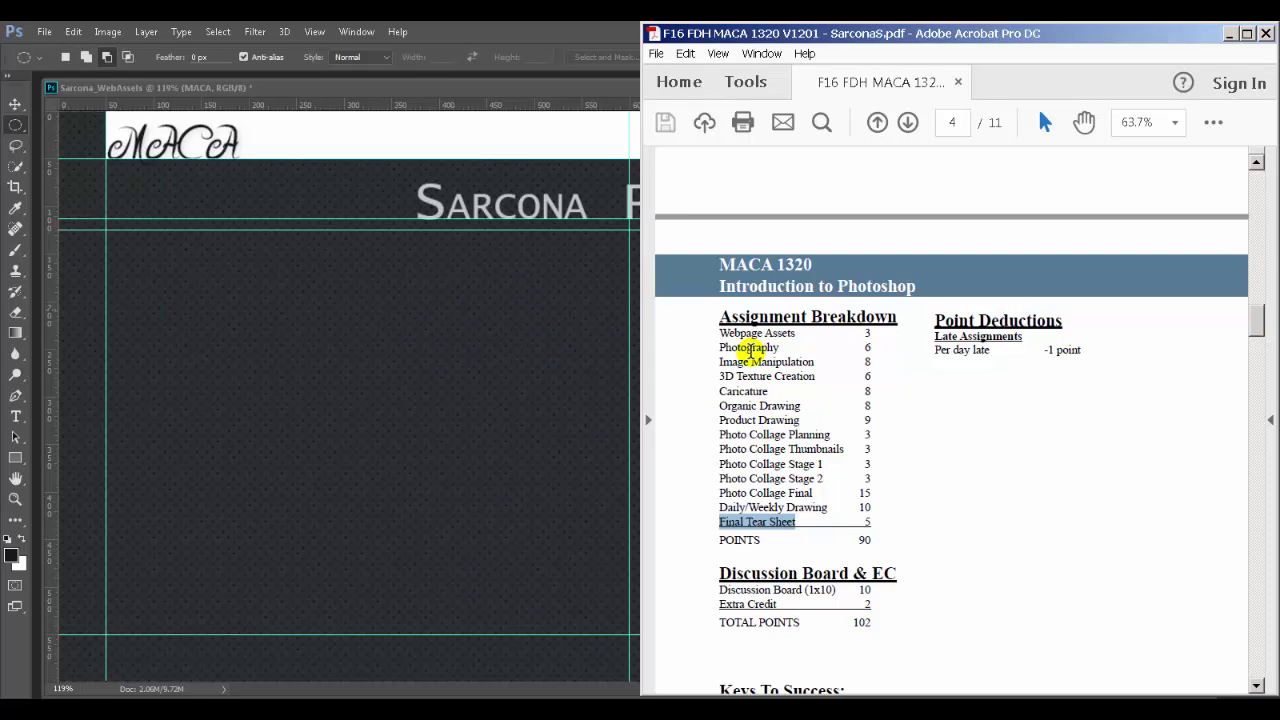
pyautogui.moveTo(735, 345); pyautogui.dragTo(780, 363)
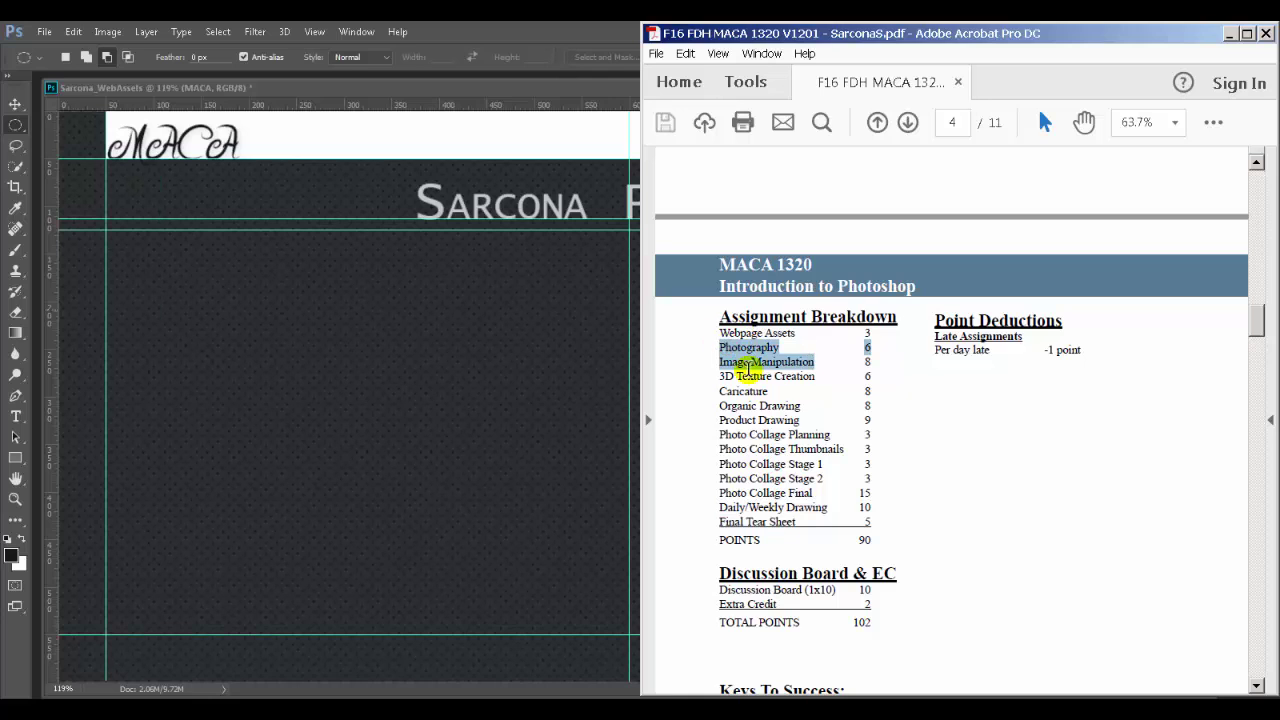
pyautogui.moveTo(738, 427); pyautogui.dragTo(808, 445)
pyautogui.moveTo(760, 480); pyautogui.dragTo(829, 520)
pyautogui.hotkey('alt', 'Tab')
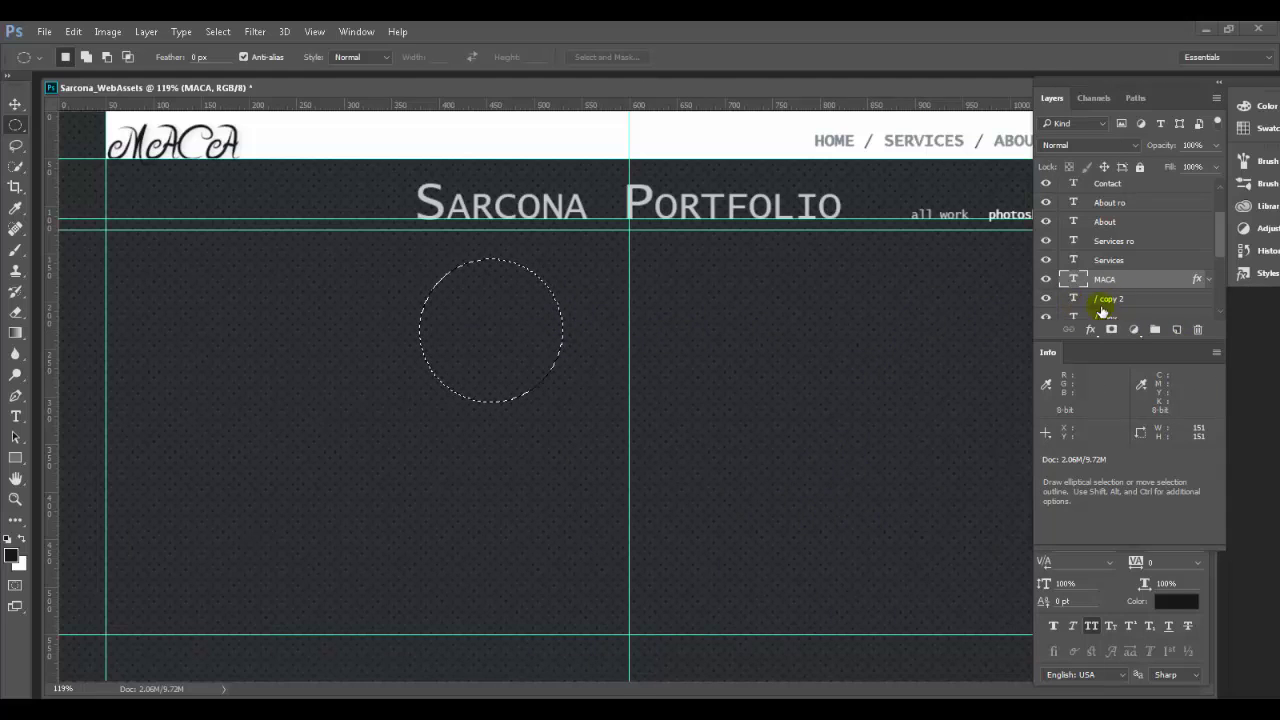
# Create a new layer above Sarcona Portfolio named PlaceholderImage
pyautogui.scroll(3, 1159, 288)
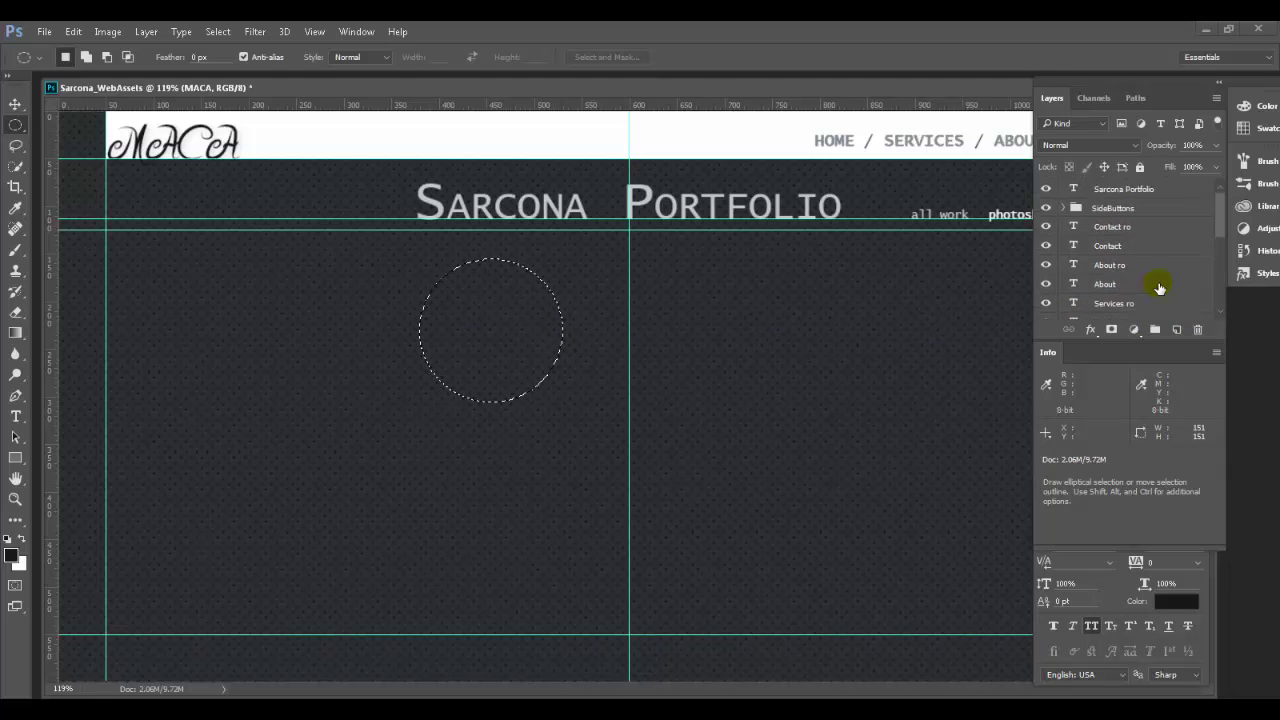
pyautogui.click(1126, 189)
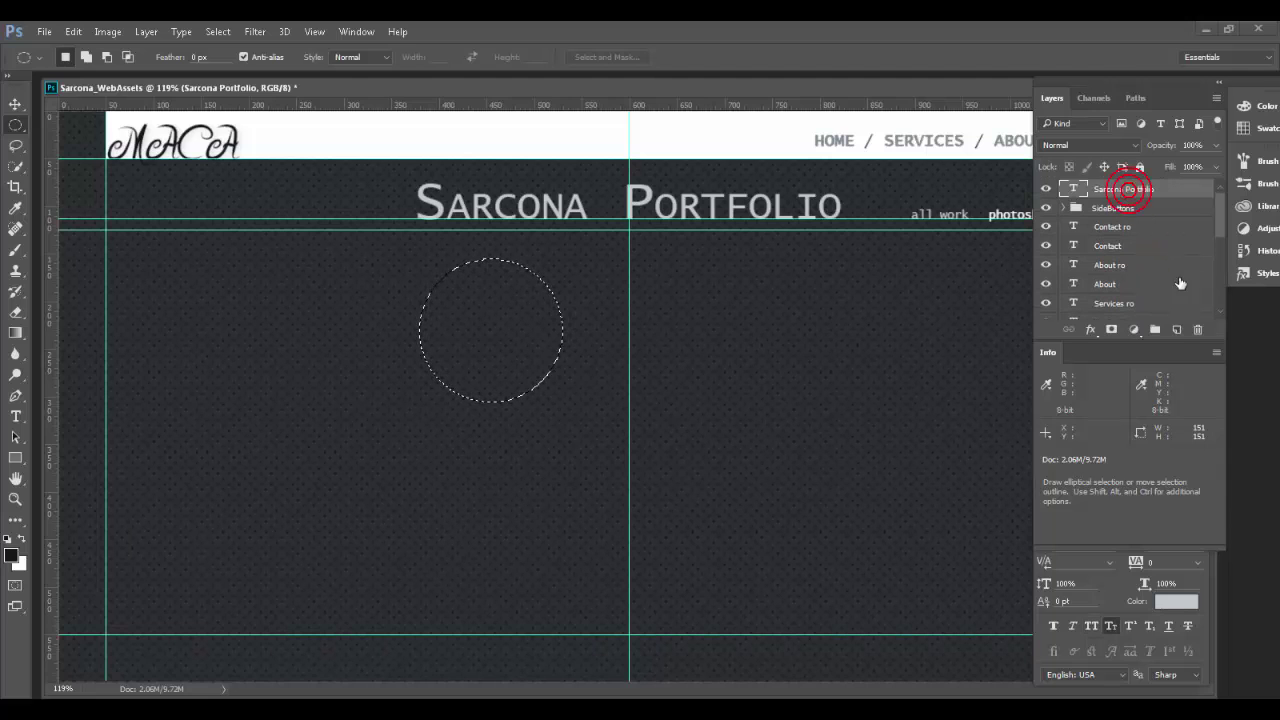
pyautogui.click(1177, 329)
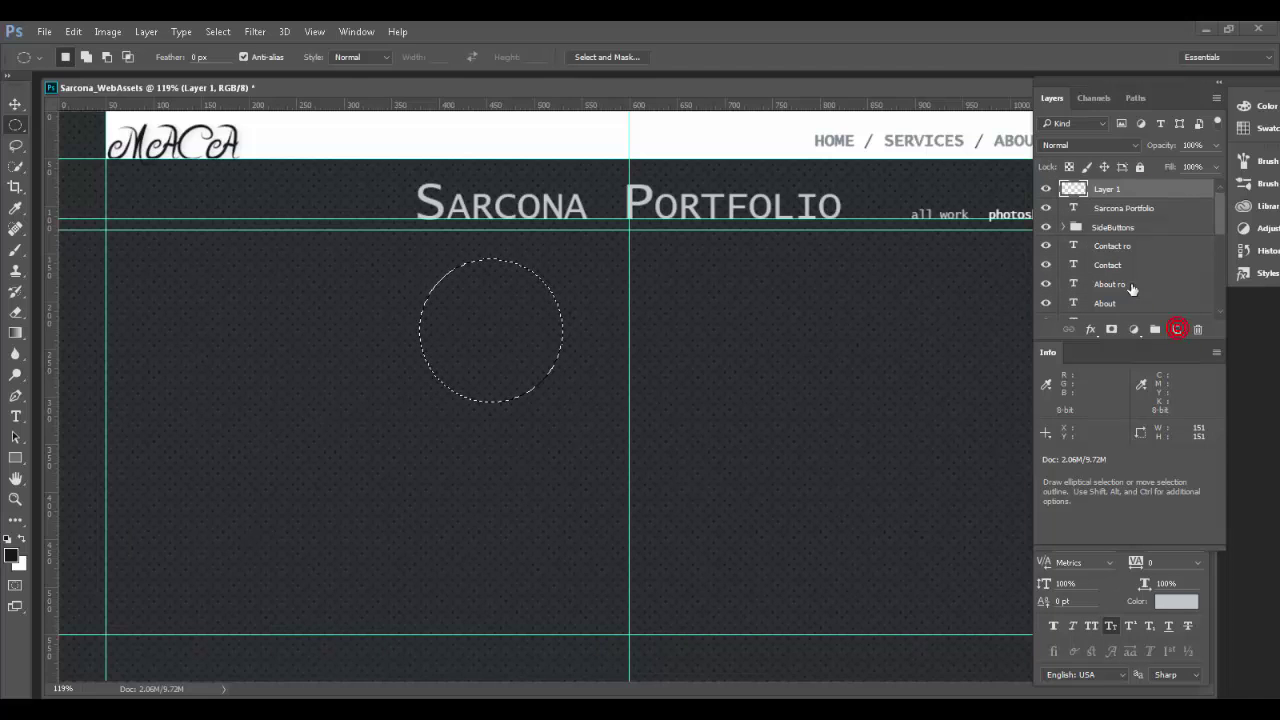
pyautogui.doubleClick(1106, 189)
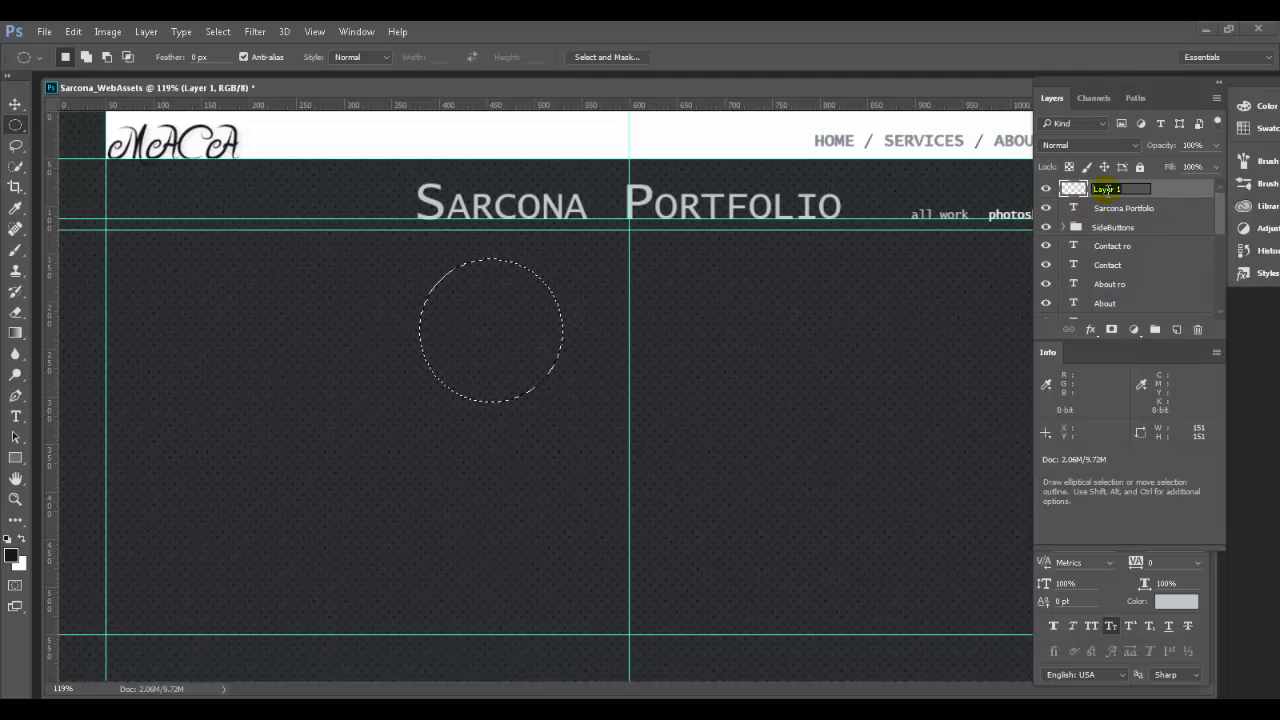
pyautogui.press('shift')
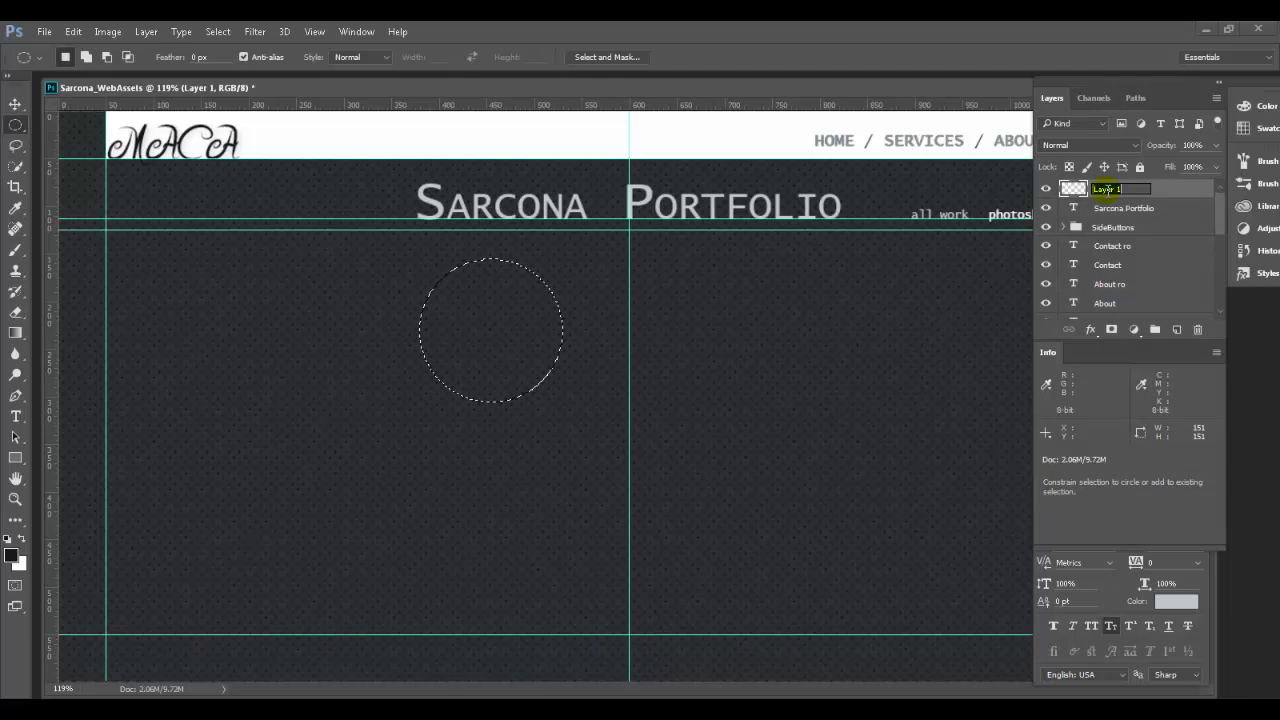
pyautogui.write('Placehold')
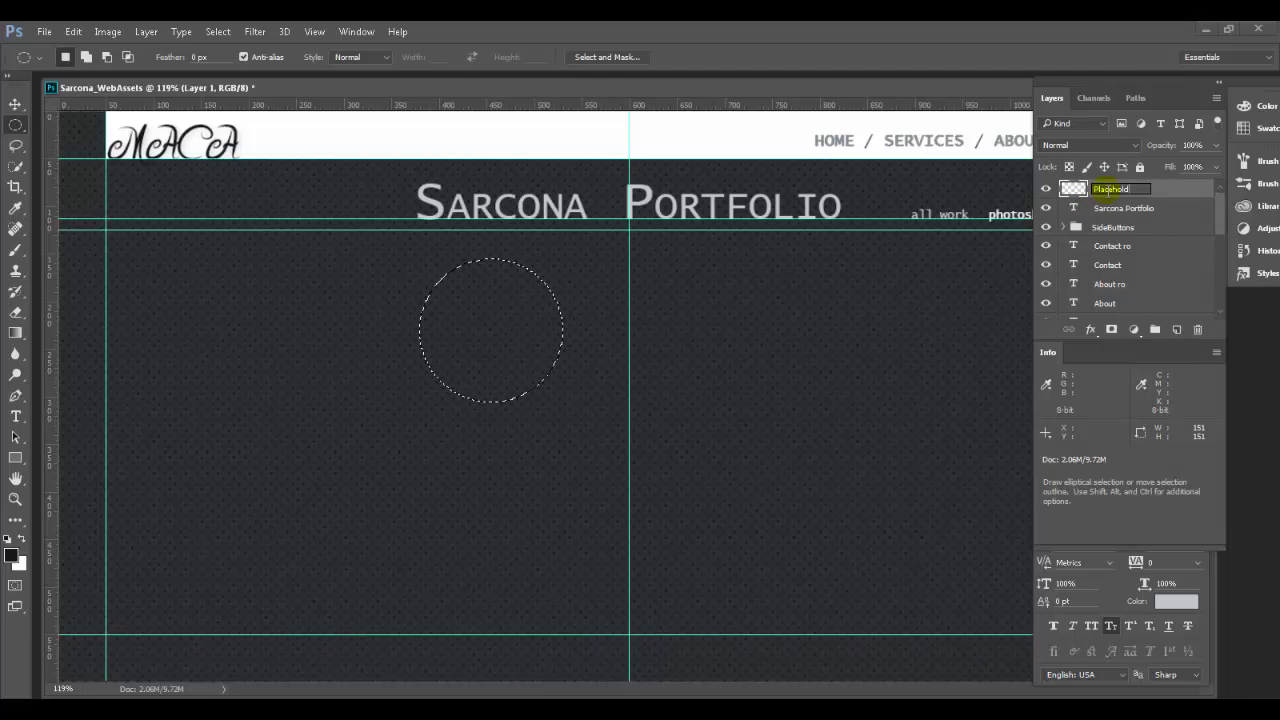
pyautogui.write('erImage')
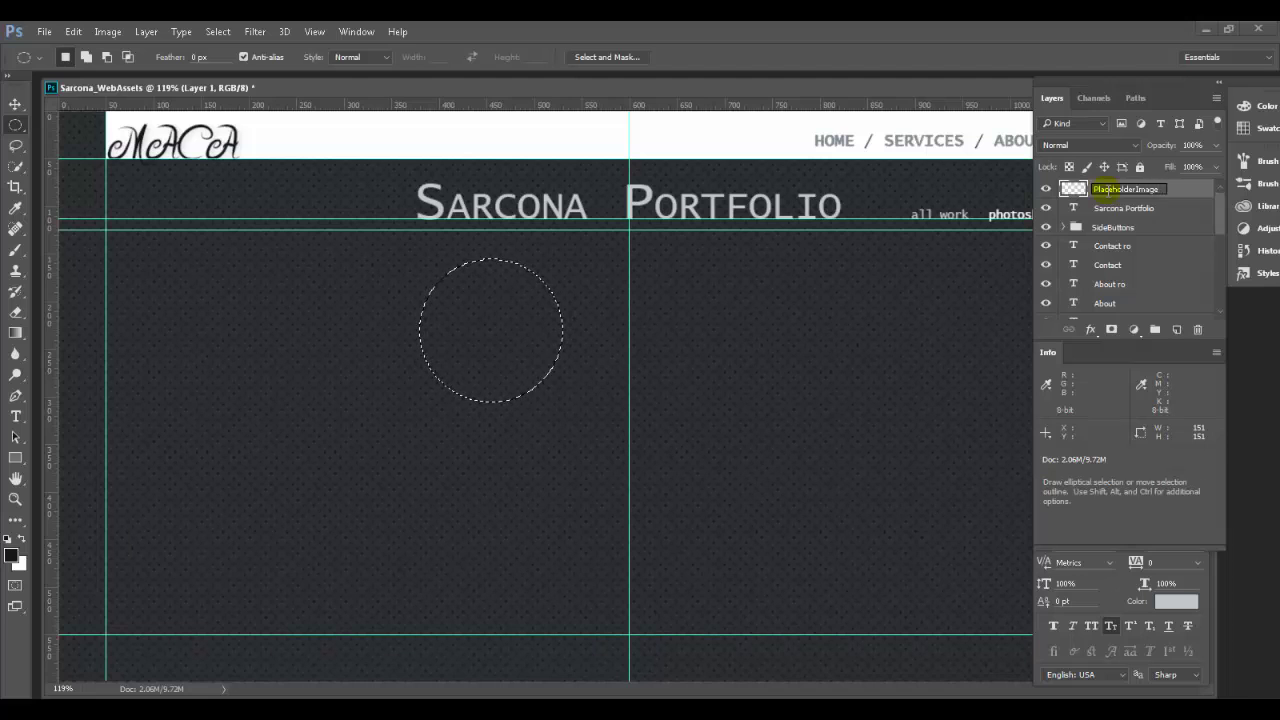
pyautogui.press('Return')
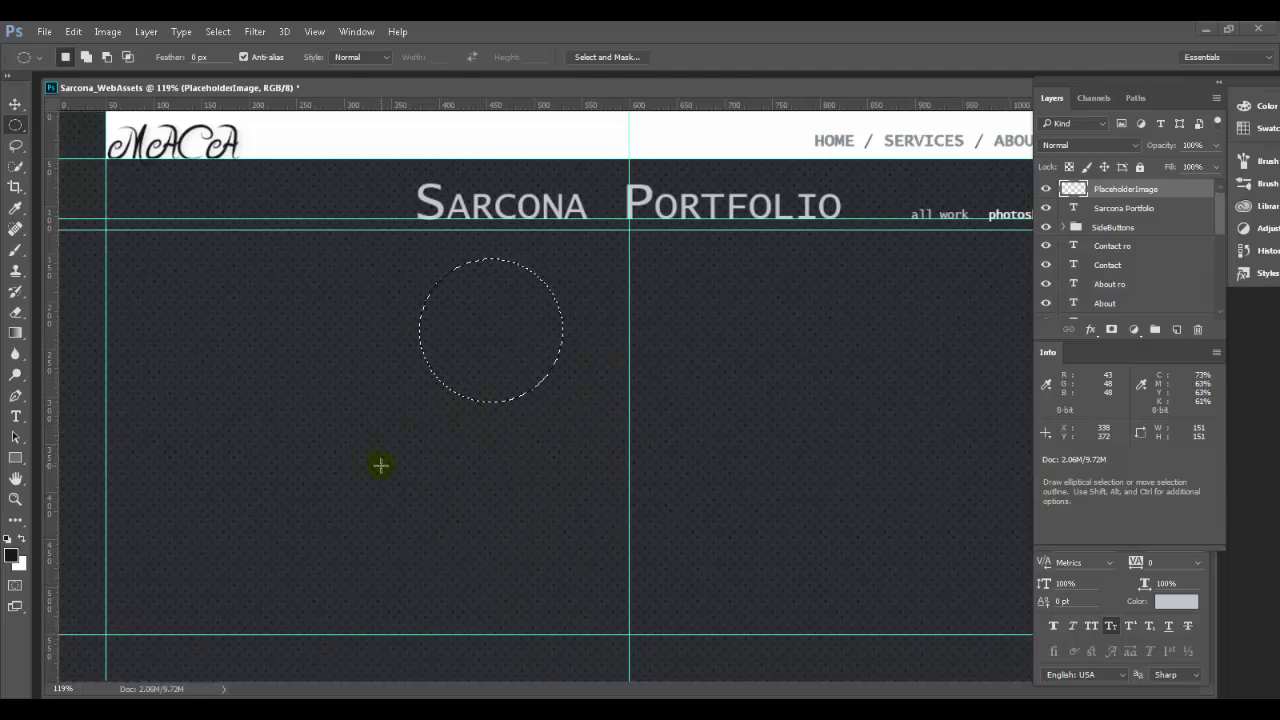
# Fill the circular selection with white and deselect it
pyautogui.press('ctrl')
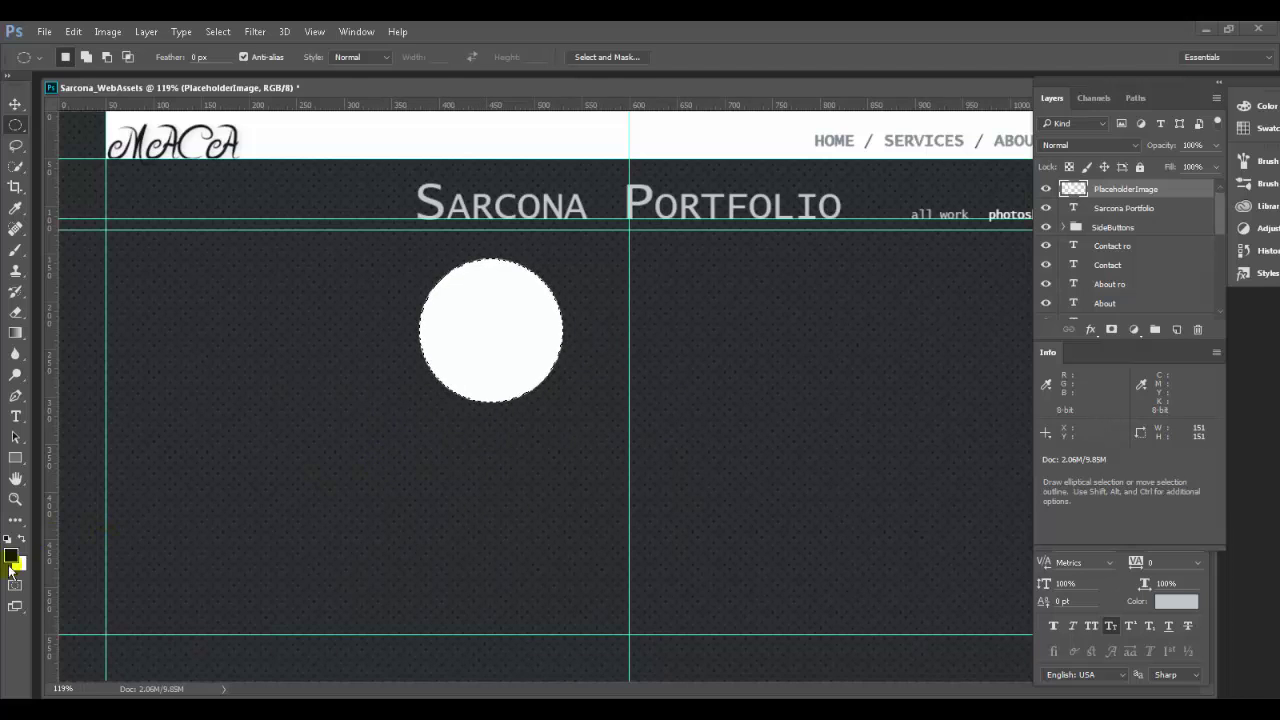
pyautogui.hotkey('ctrl', 'd')
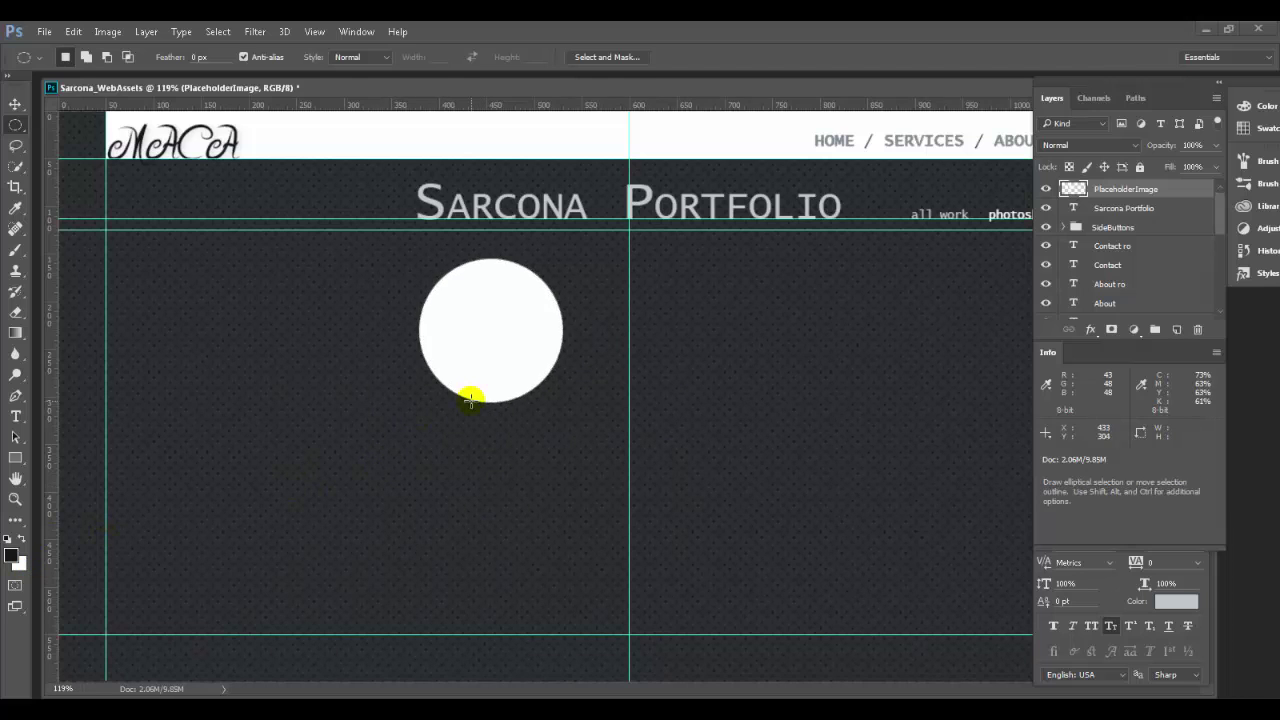
pyautogui.press('ctrl')
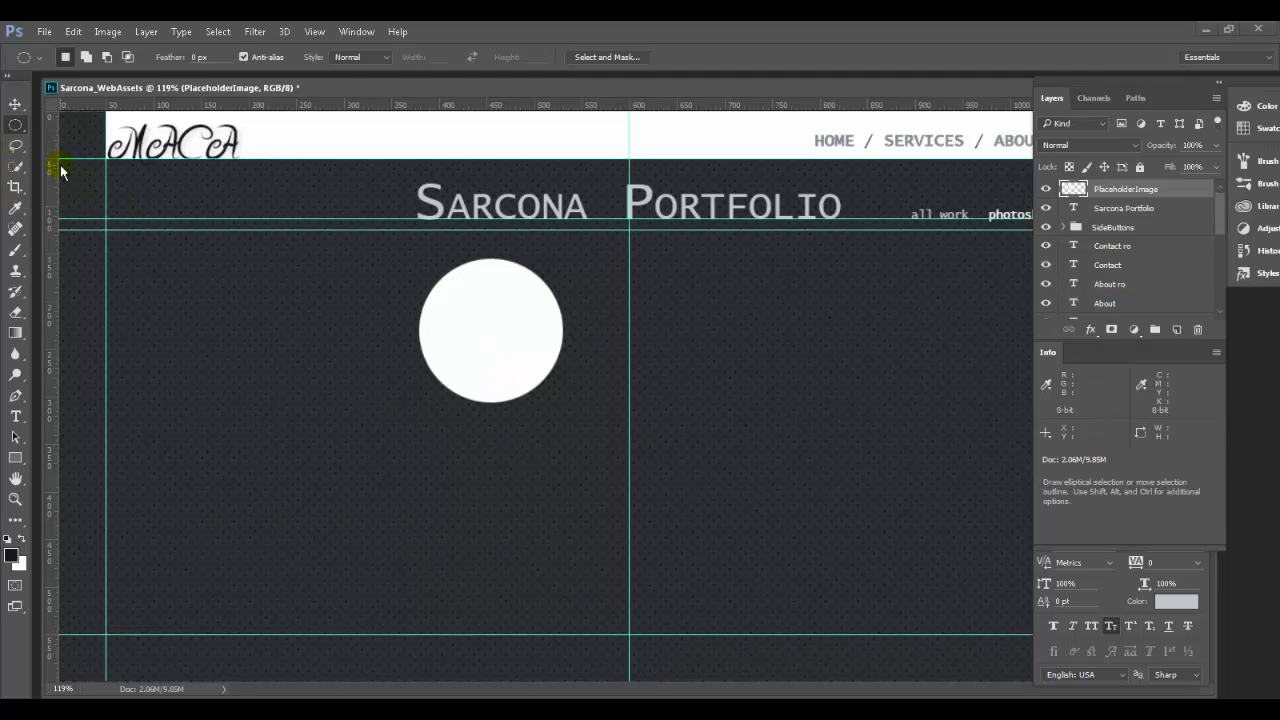
# Move the white circle left to the margin guide, then select the navigation button layers
pyautogui.press('v')
pyautogui.moveTo(506, 334); pyautogui.dragTo(214, 329)
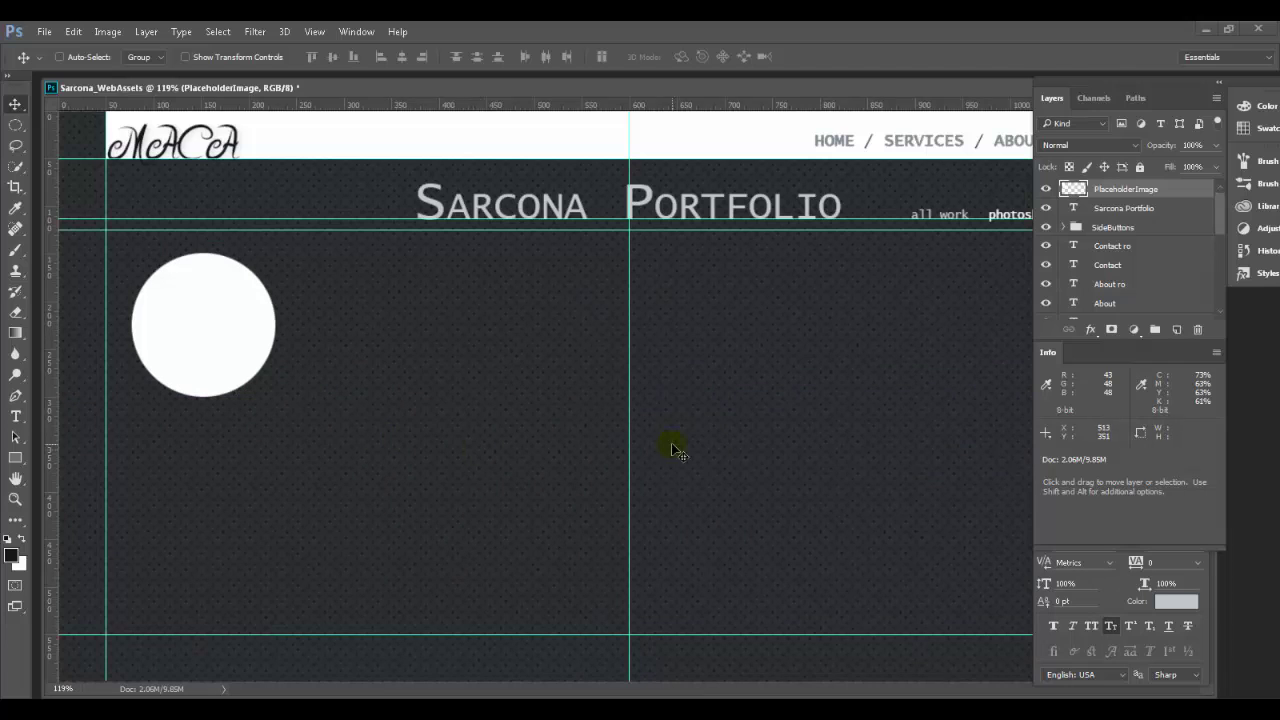
pyautogui.click(1125, 246)
pyautogui.scroll(-3, 1127, 246)
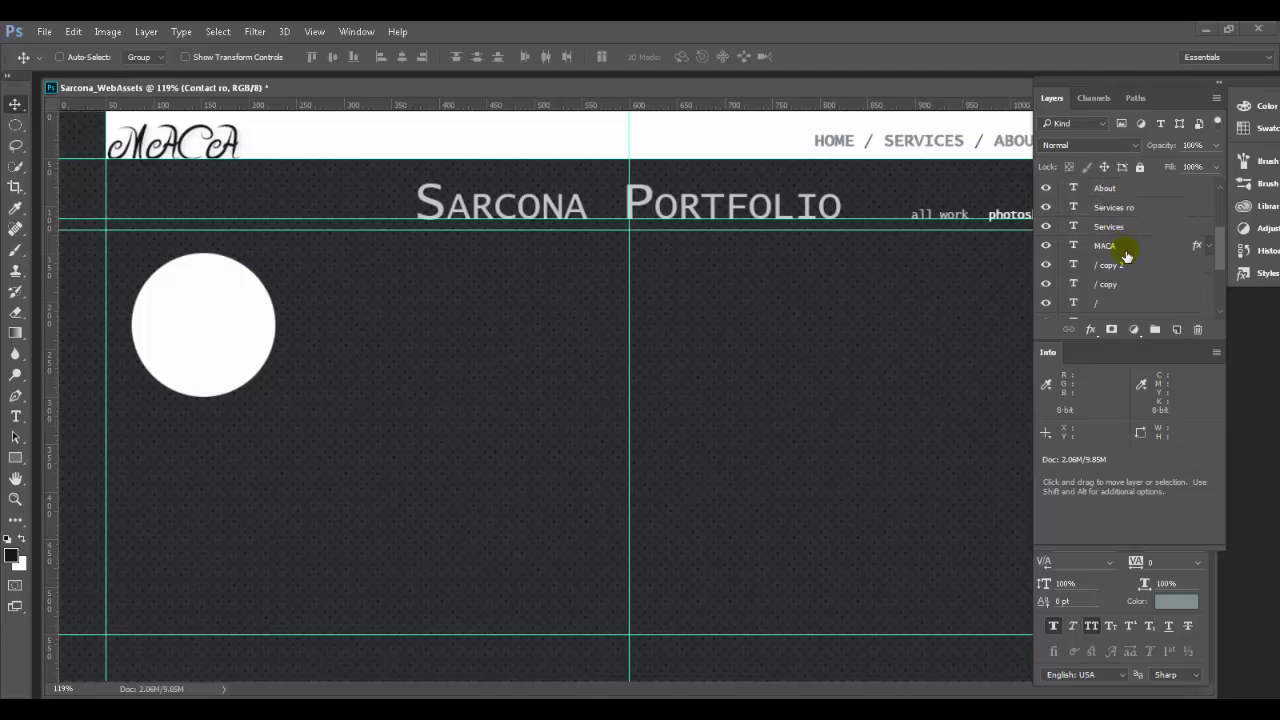
pyautogui.scroll(-2, 1125, 270)
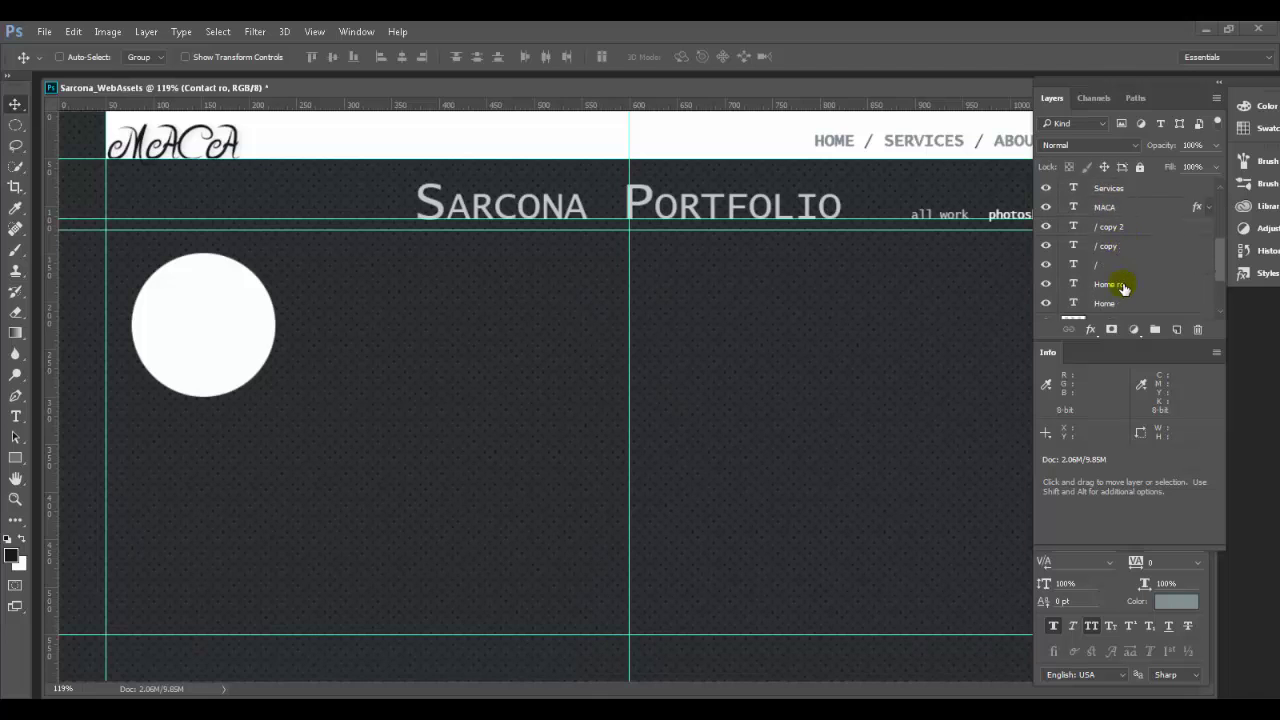
pyautogui.keyDown('shift'); pyautogui.click(1124, 284); pyautogui.keyUp('shift')
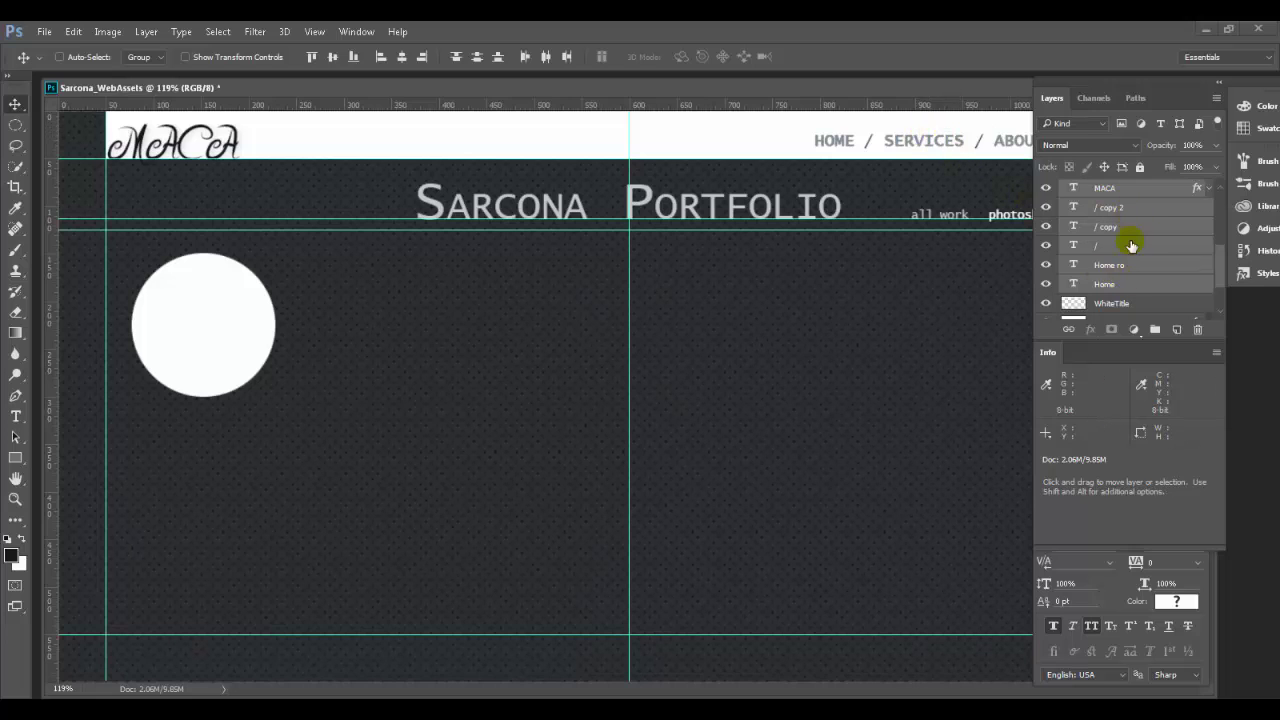
pyautogui.scroll(5, 1130, 251)
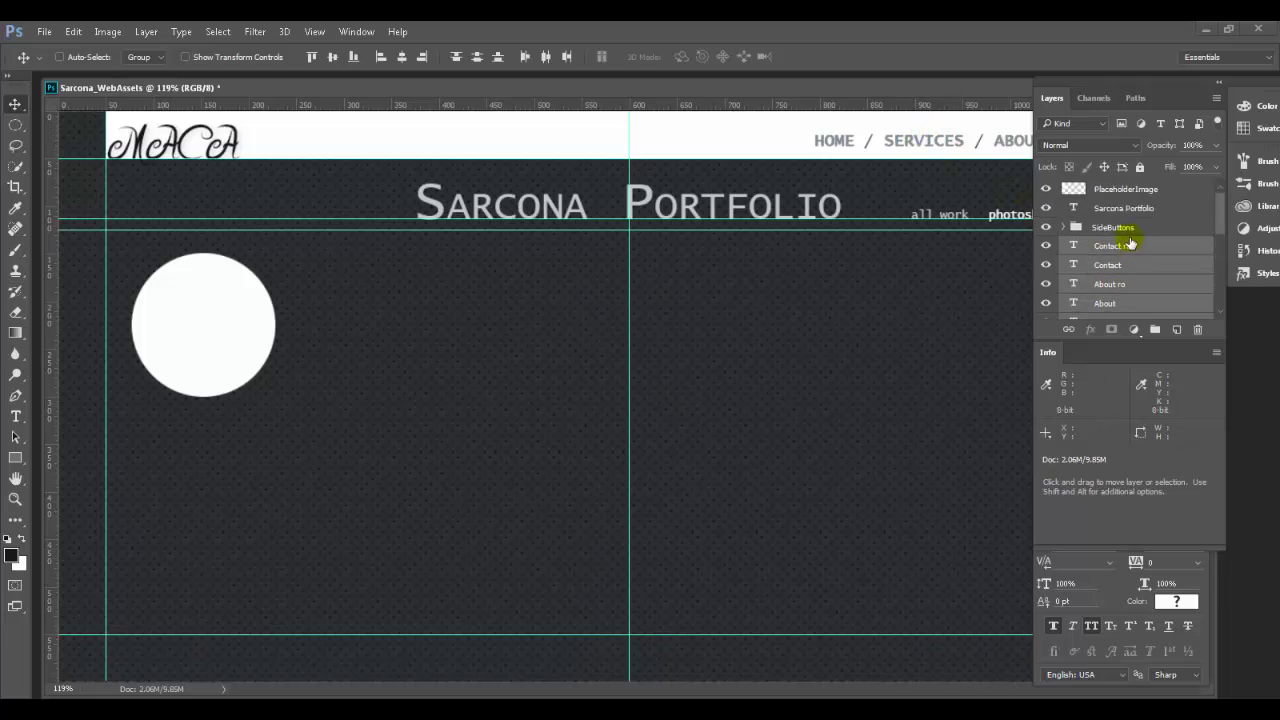
pyautogui.click(1128, 228)
# Toggle visibility of the Home, Services, About and Contact ro rollover layers
pyautogui.scroll(-5, 1130, 243)
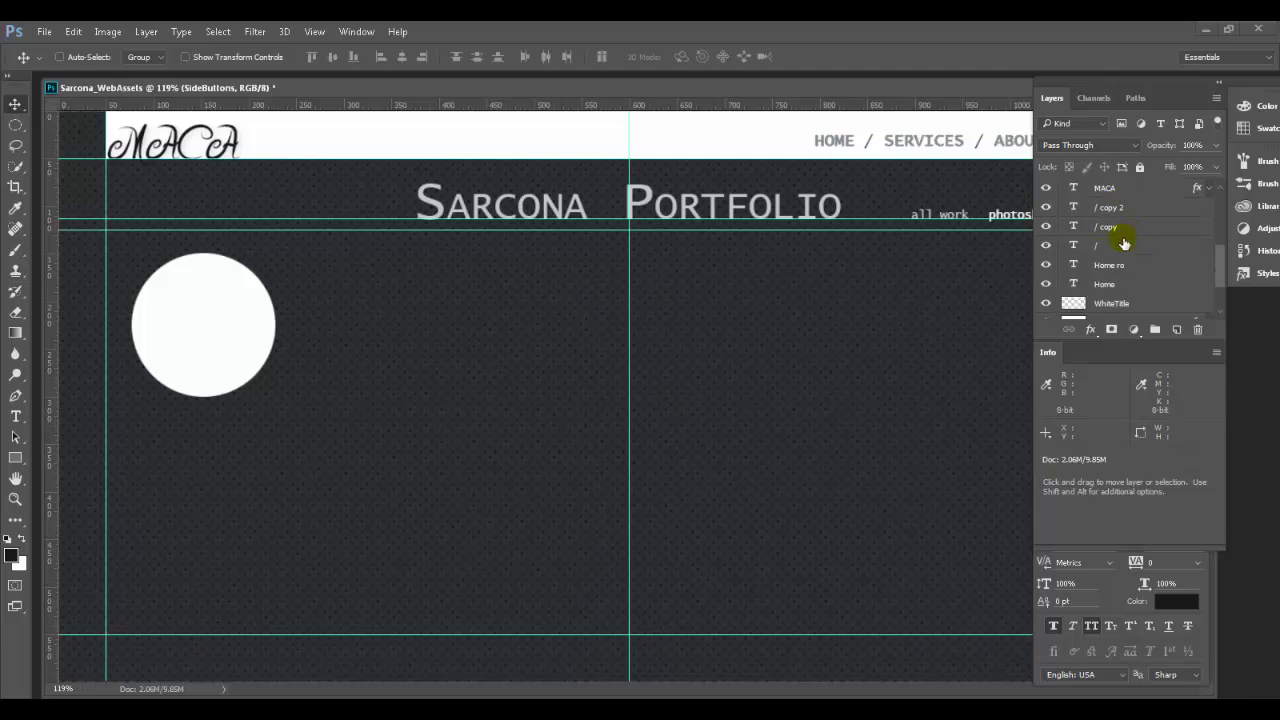
pyautogui.click(1047, 263)
pyautogui.scroll(3, 1047, 260)
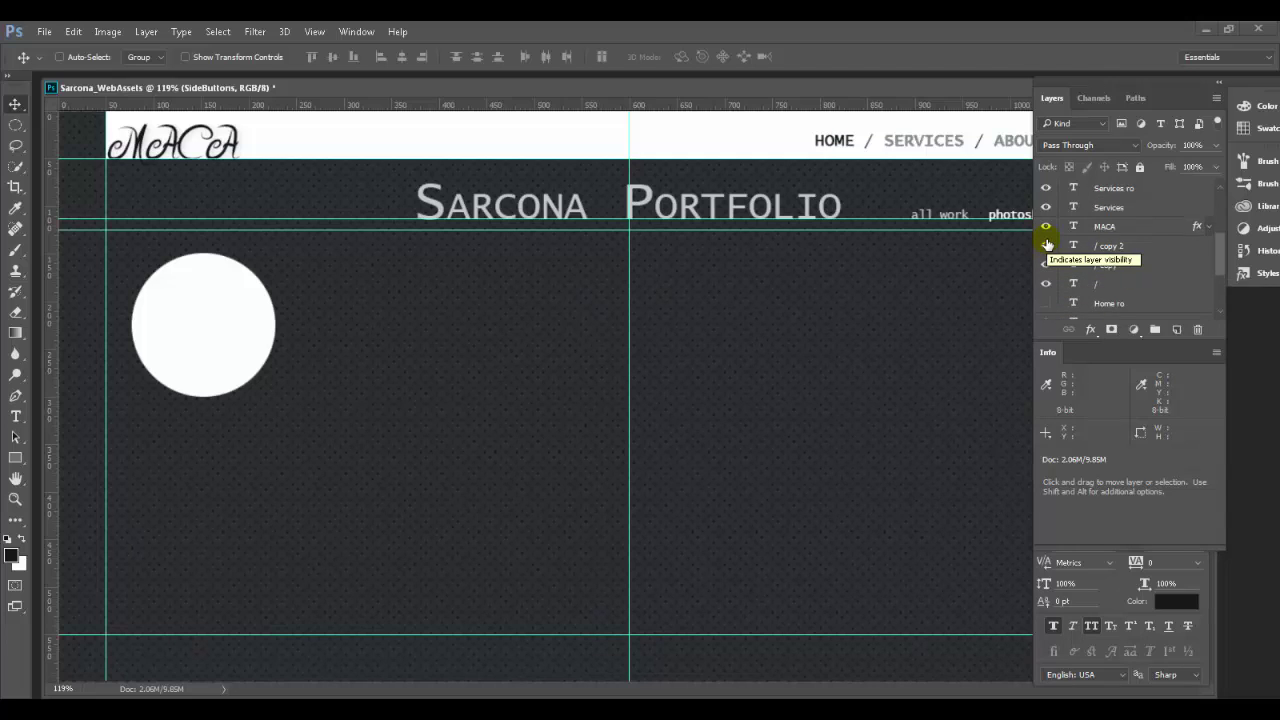
pyautogui.click(1047, 228)
pyautogui.scroll(2, 1047, 235)
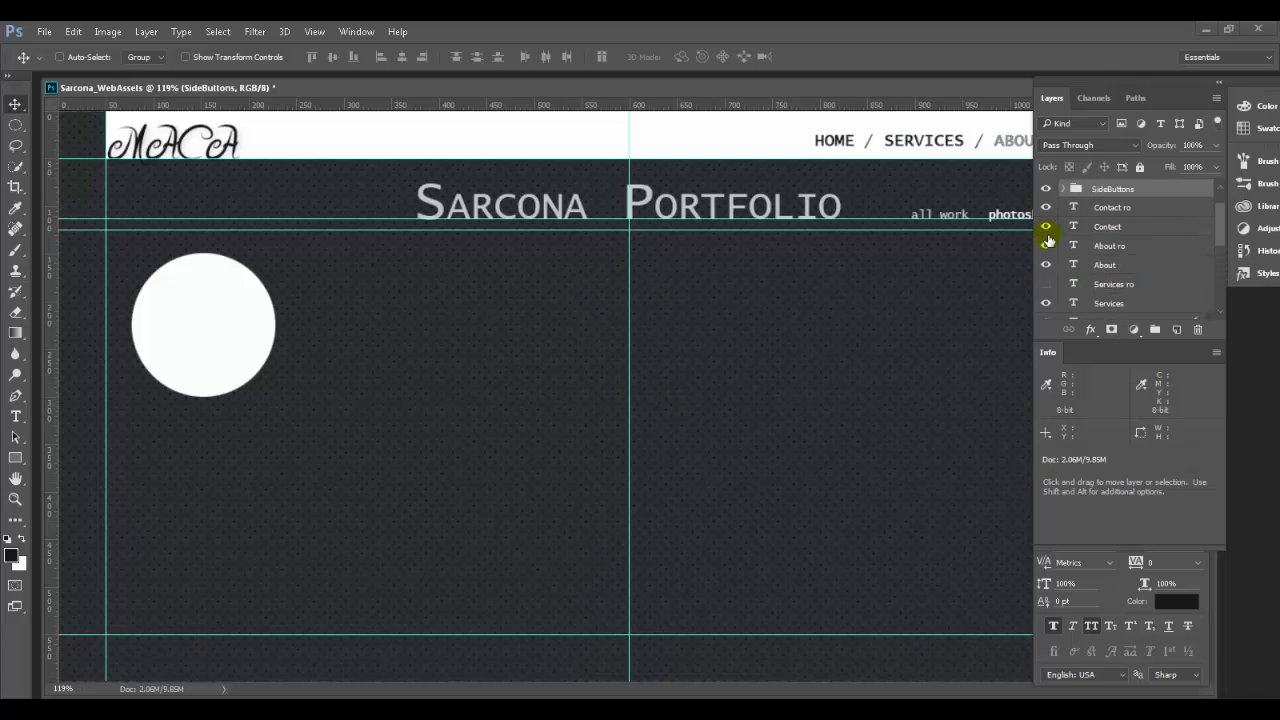
pyautogui.click(1047, 246)
pyautogui.click(1047, 207)
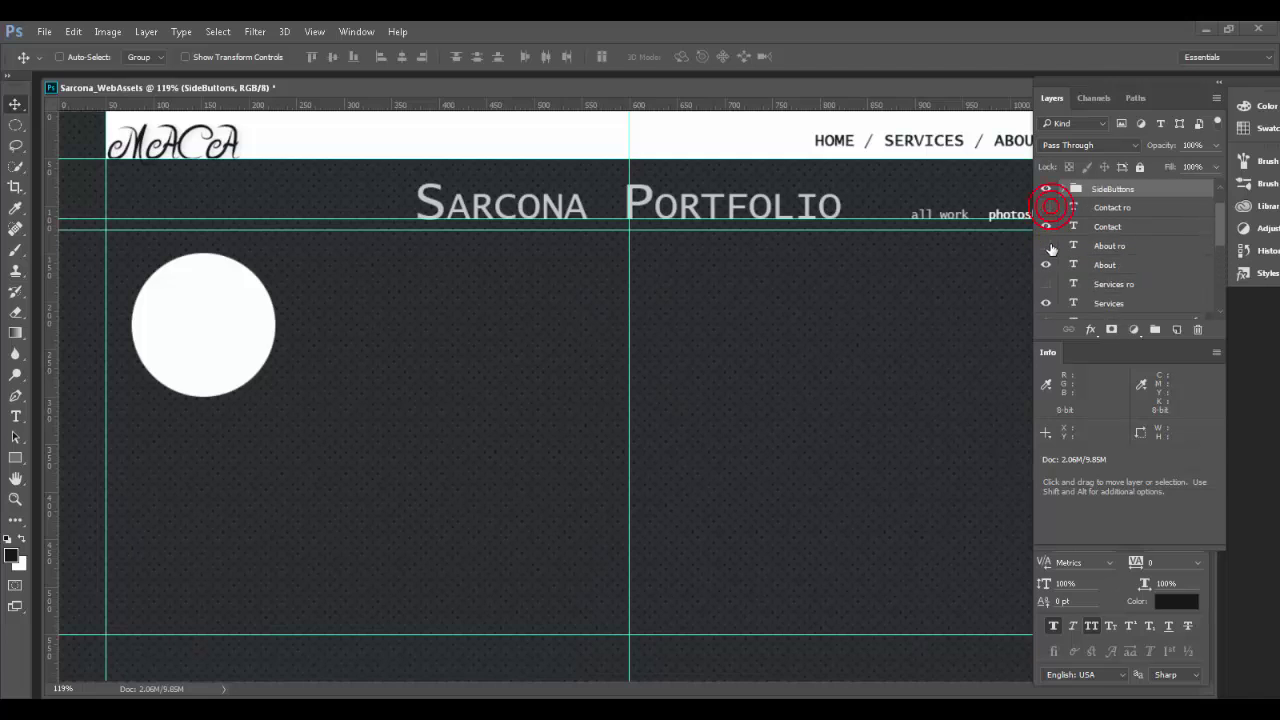
pyautogui.scroll(-4, 1050, 250)
pyautogui.scroll(-1, 1050, 252)
pyautogui.click(1047, 264)
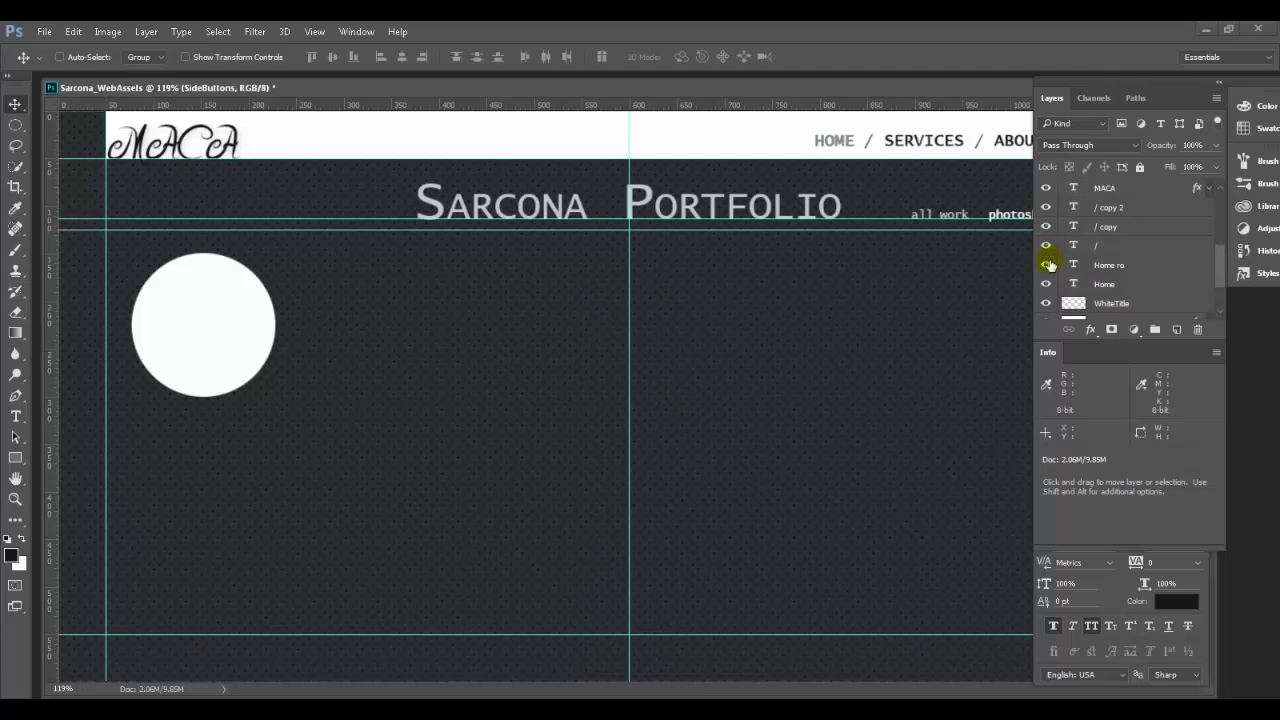
# Select all layers from Contact ro through Home
pyautogui.click(1122, 285)
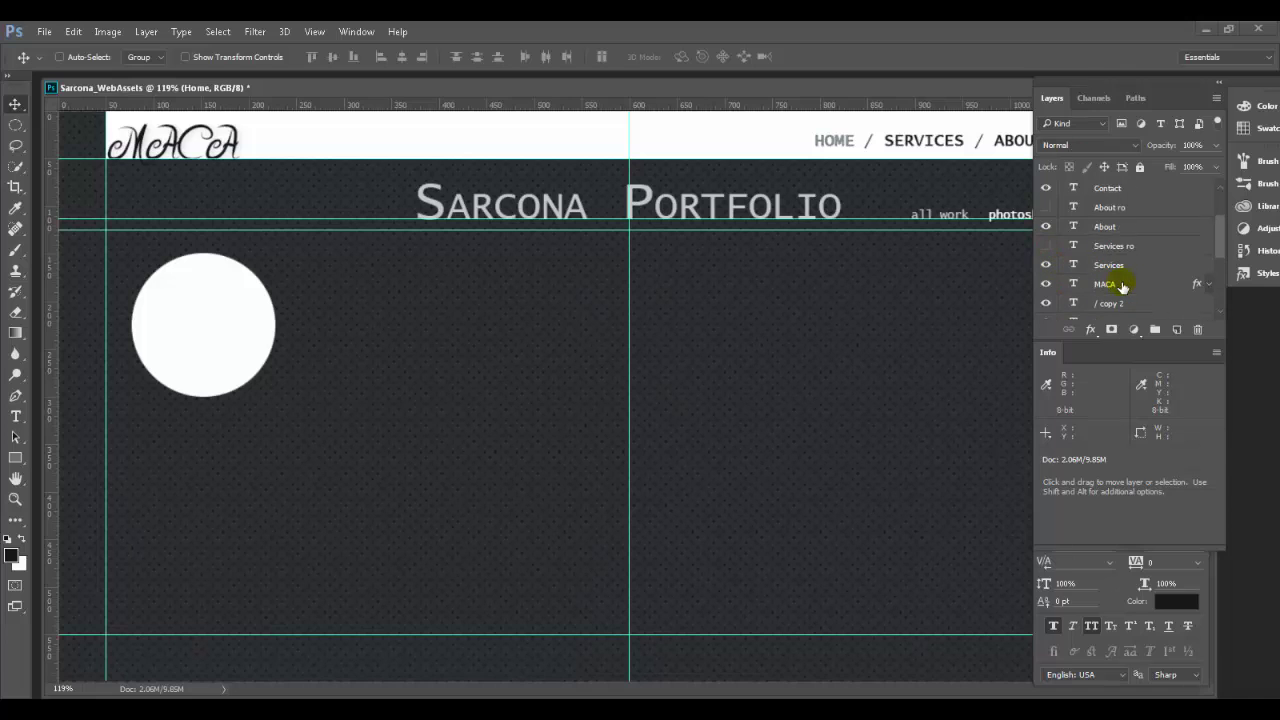
pyautogui.scroll(5, 1120, 270)
pyautogui.keyDown('shift'); pyautogui.click(1124, 247); pyautogui.keyUp('shift')
pyautogui.scroll(-6, 1124, 250)
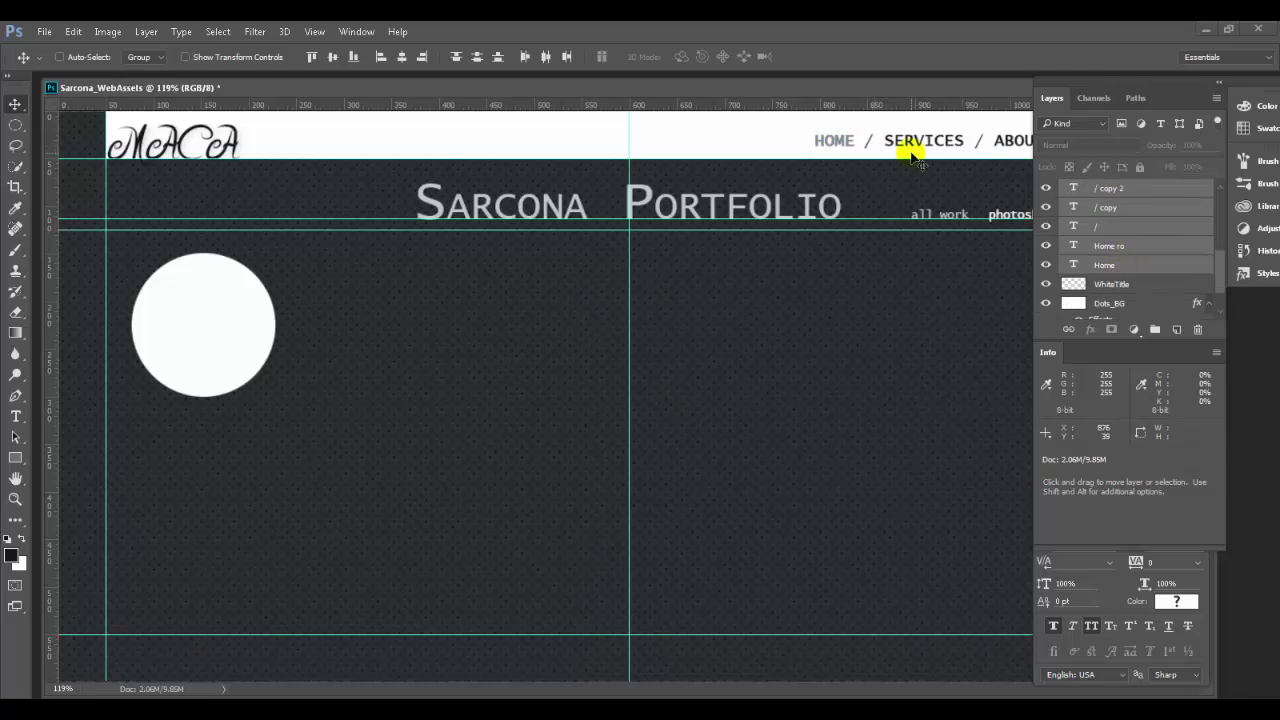
# Group the selected title bar button layers into a group named TitleBarButtons
pyautogui.click(1216, 98)
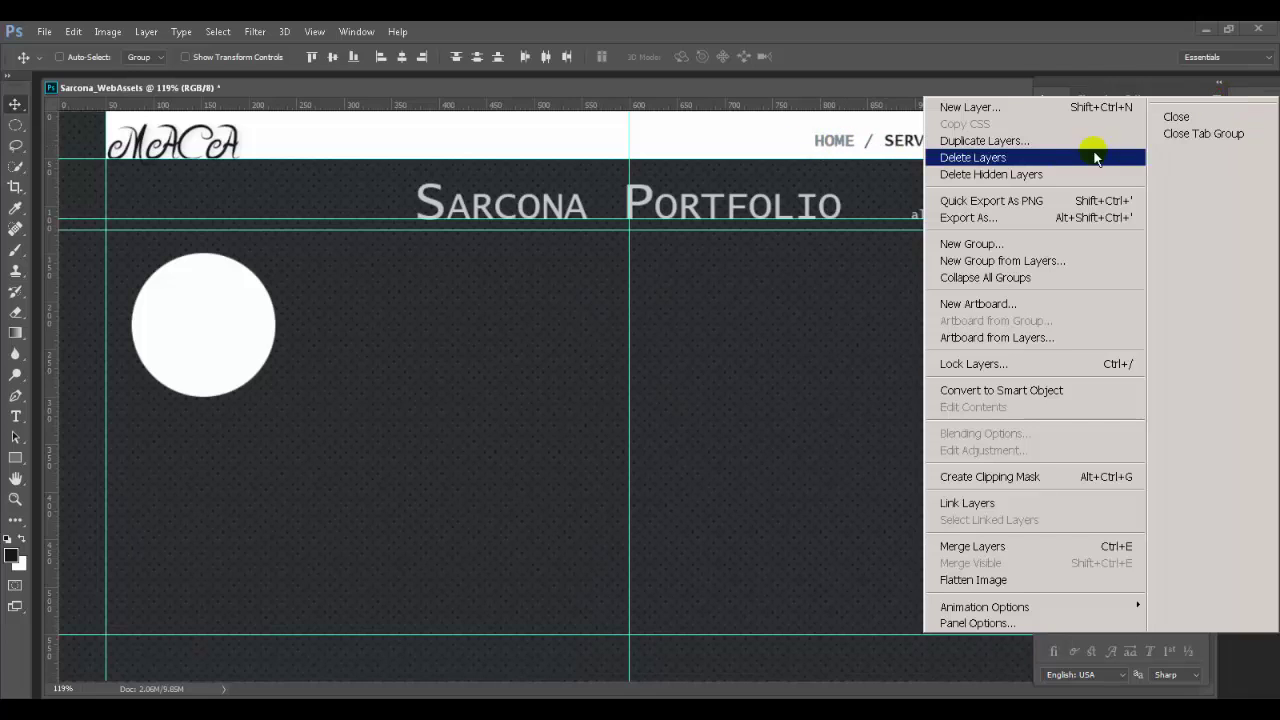
pyautogui.click(1044, 262)
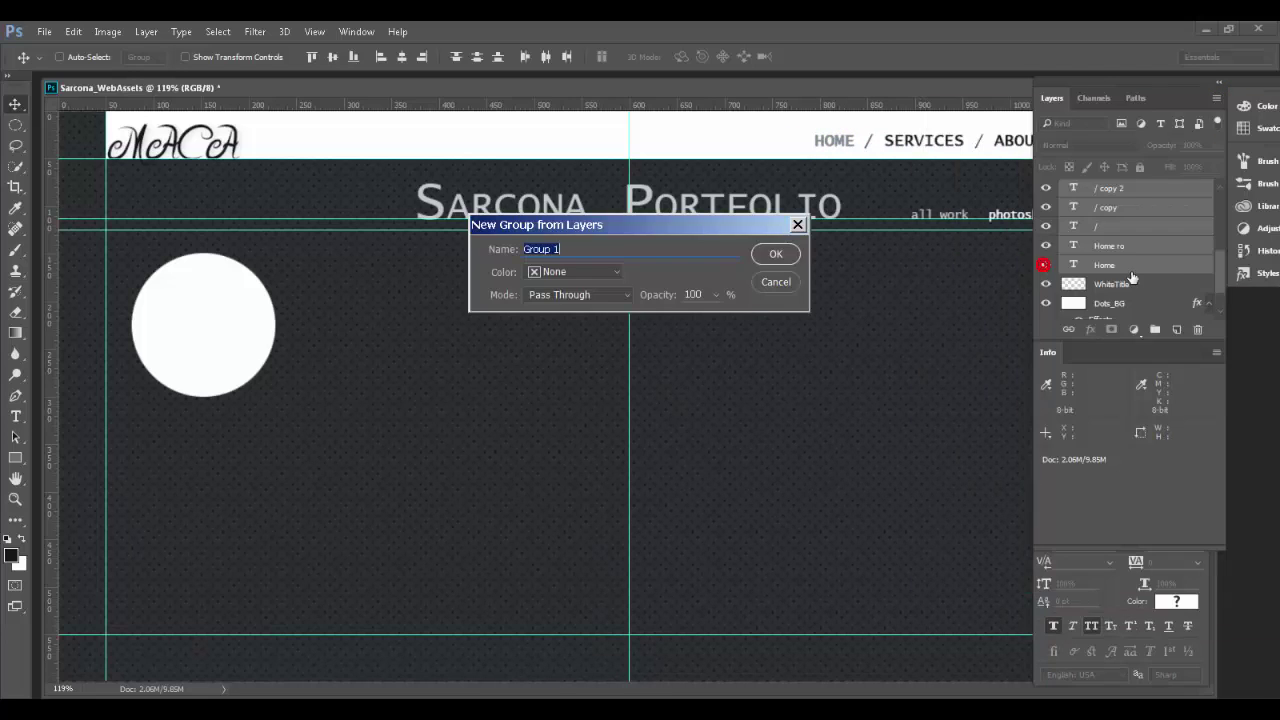
pyautogui.write('TitleBarButtons')
pyautogui.press('Return')
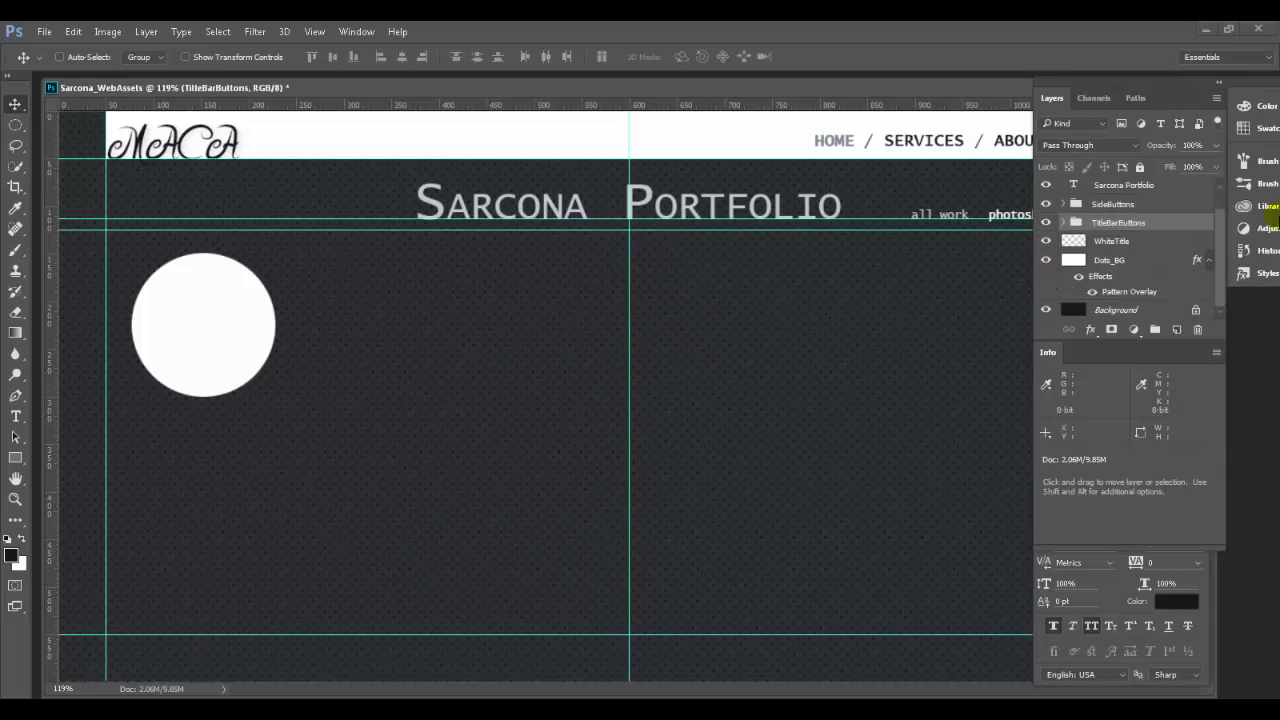
# Reorder TitleBarButtons above WhiteTitle and select both
pyautogui.click(1141, 188)
pyautogui.scroll(1, 1141, 210)
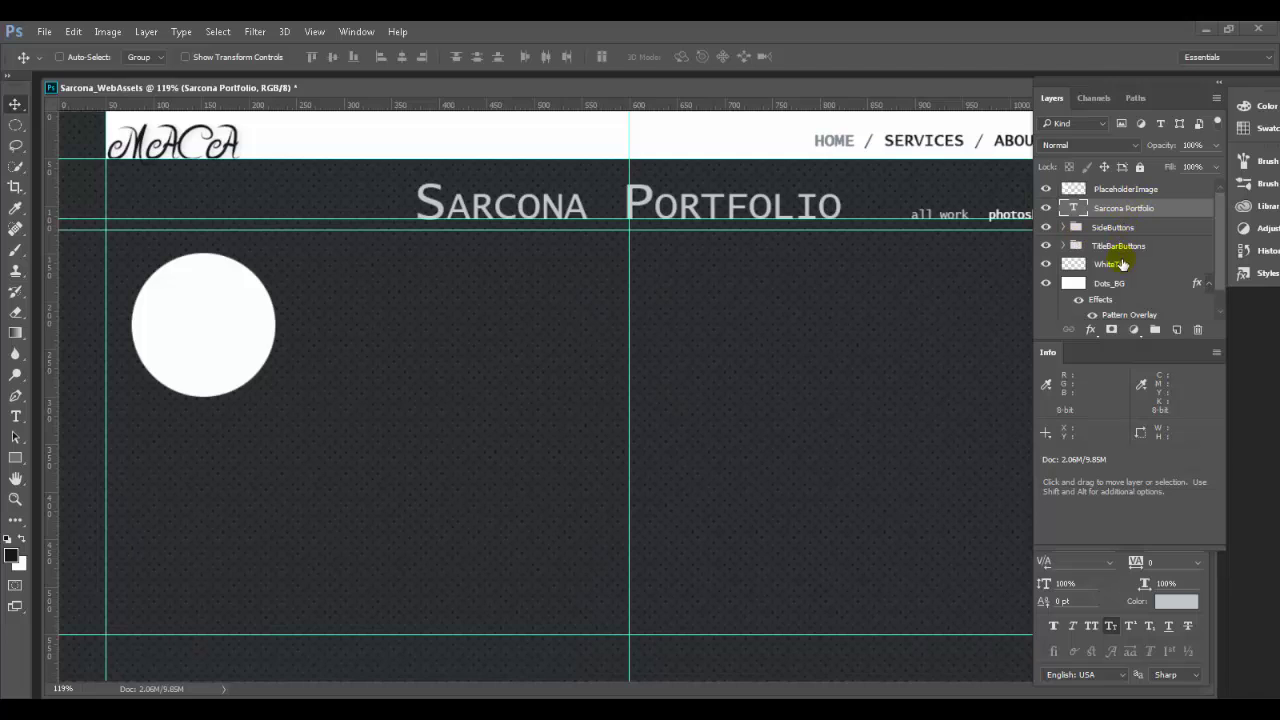
pyautogui.moveTo(1121, 264); pyautogui.dragTo(1134, 229)
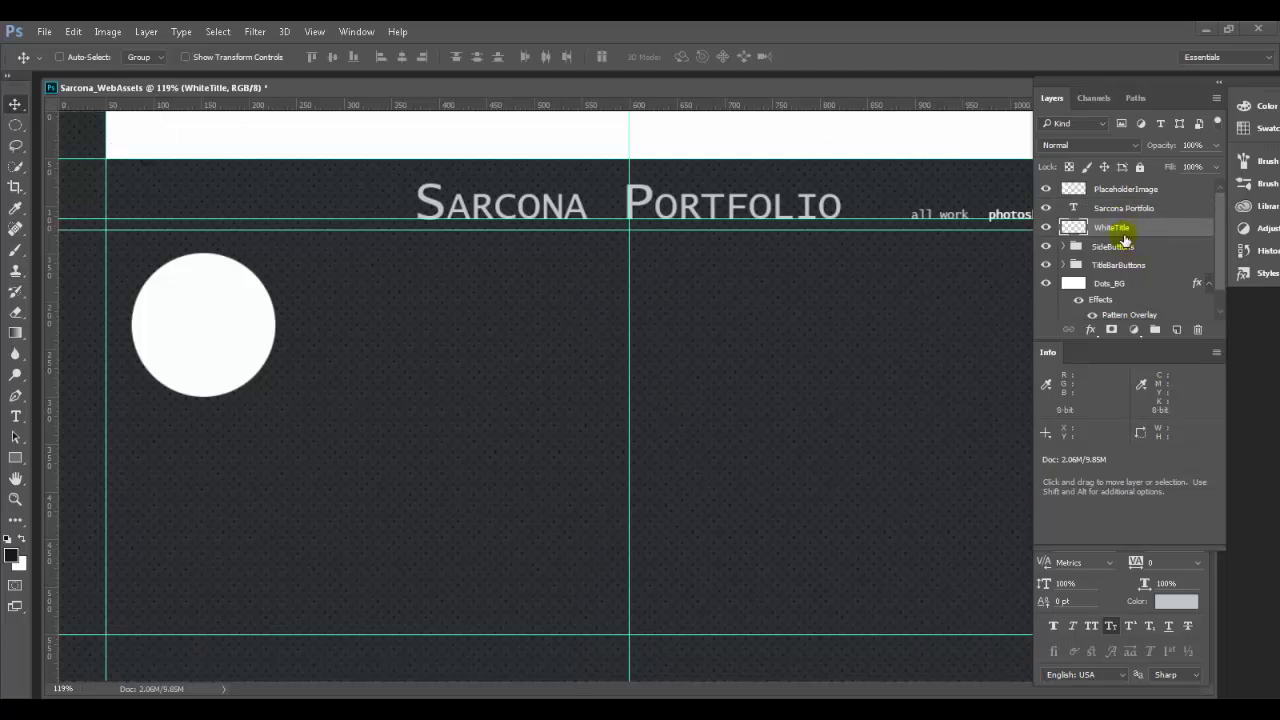
pyautogui.moveTo(1121, 264); pyautogui.dragTo(1123, 222)
pyautogui.click(1127, 207)
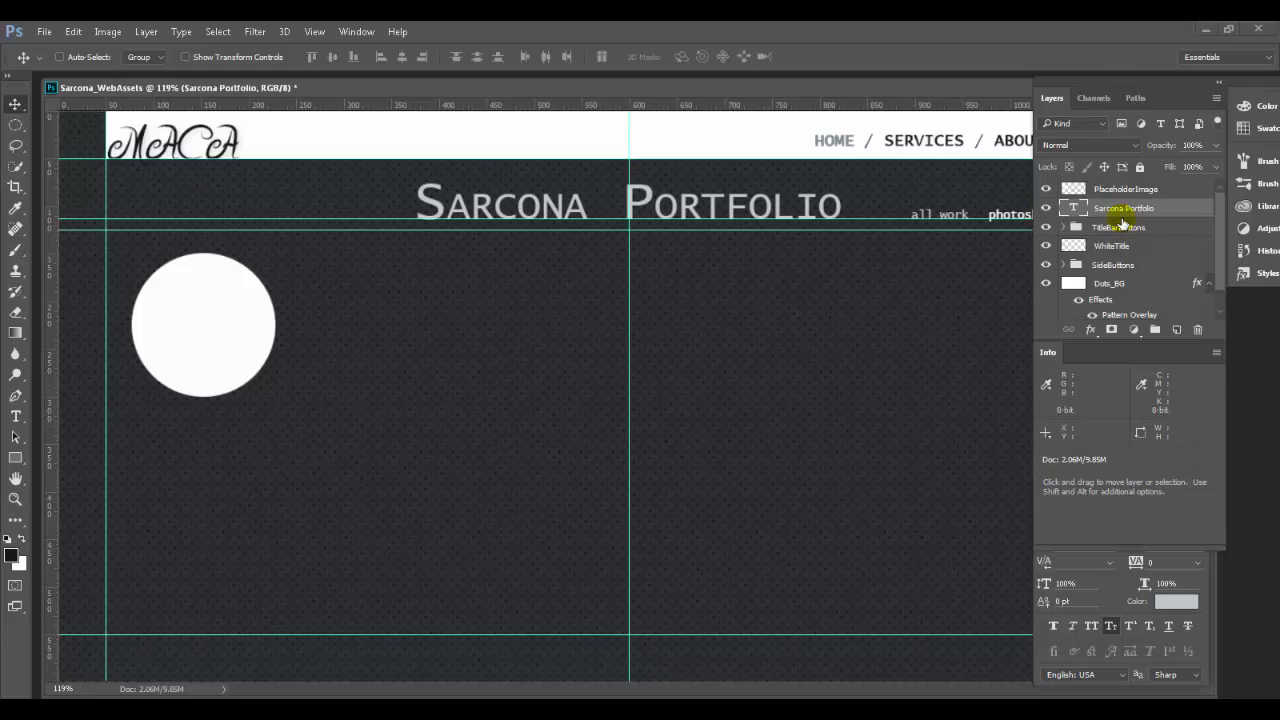
pyautogui.click(1123, 228)
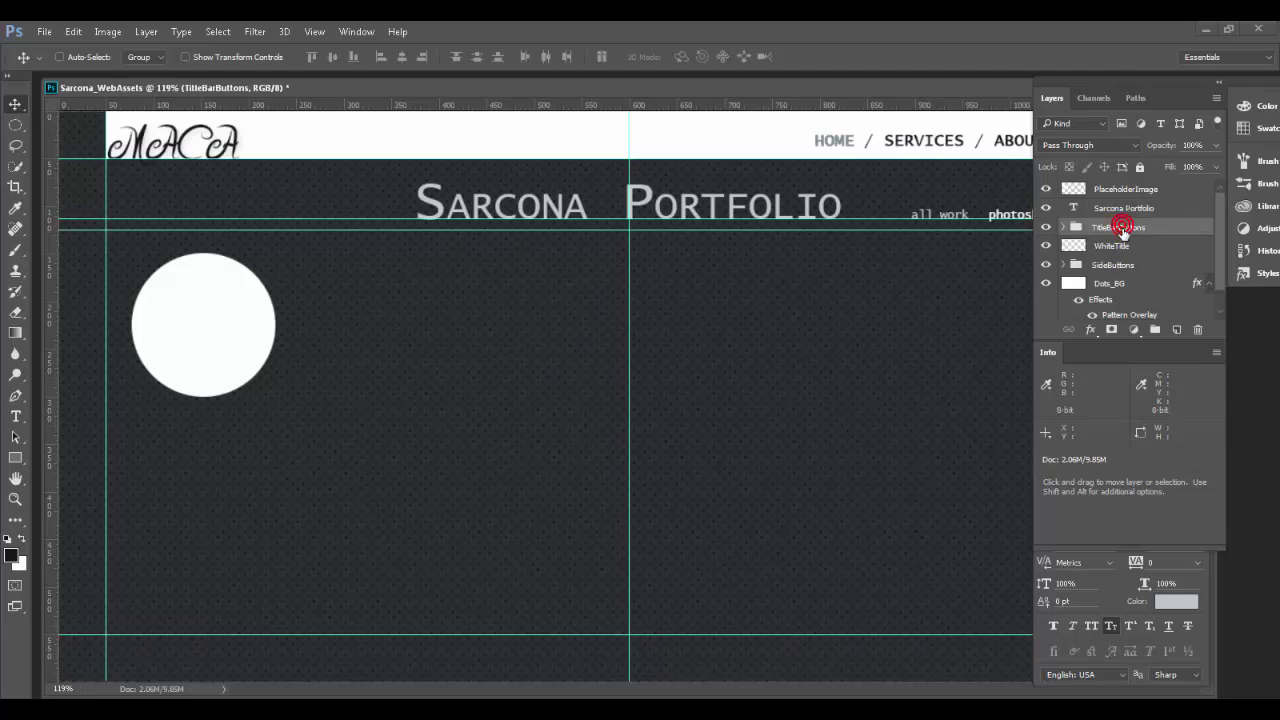
pyautogui.click(1121, 247)
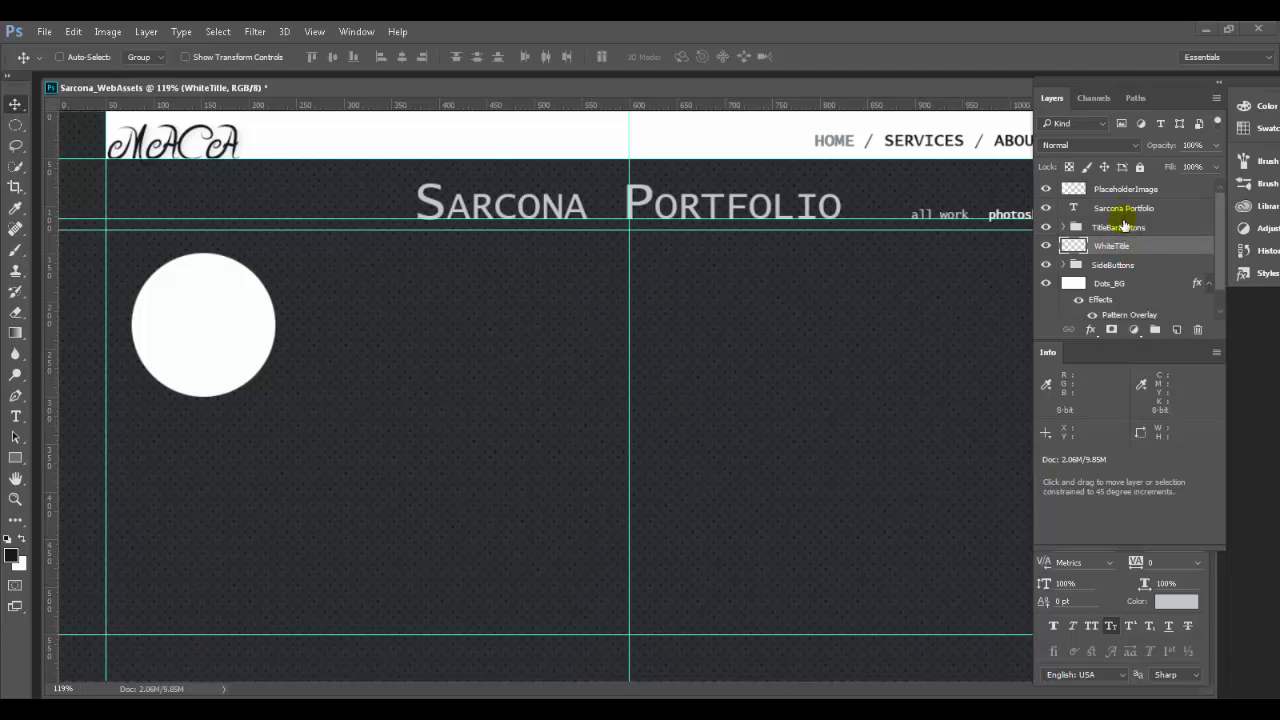
pyautogui.keyDown('ctrl'); pyautogui.click(1122, 228); pyautogui.keyUp('ctrl')
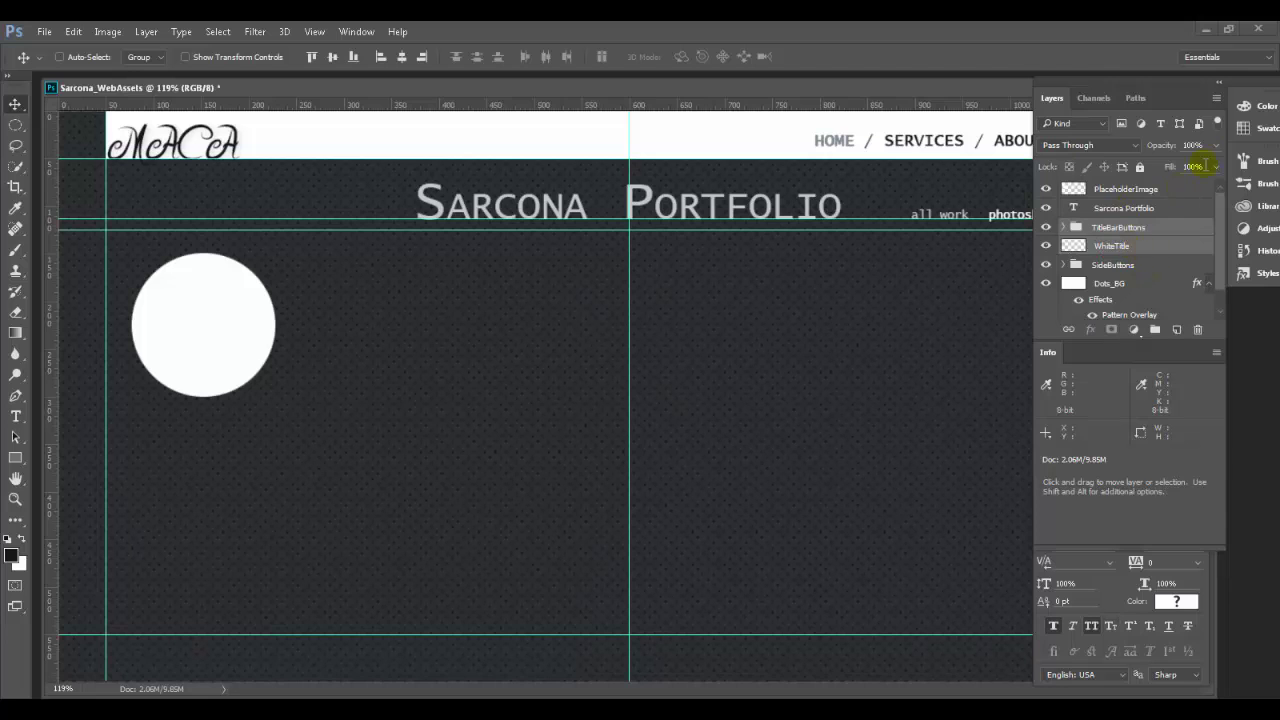
# Wrap WhiteTitle and TitleBarButtons in a new group named TitleBar
pyautogui.click(1216, 98)
pyautogui.click(1103, 264)
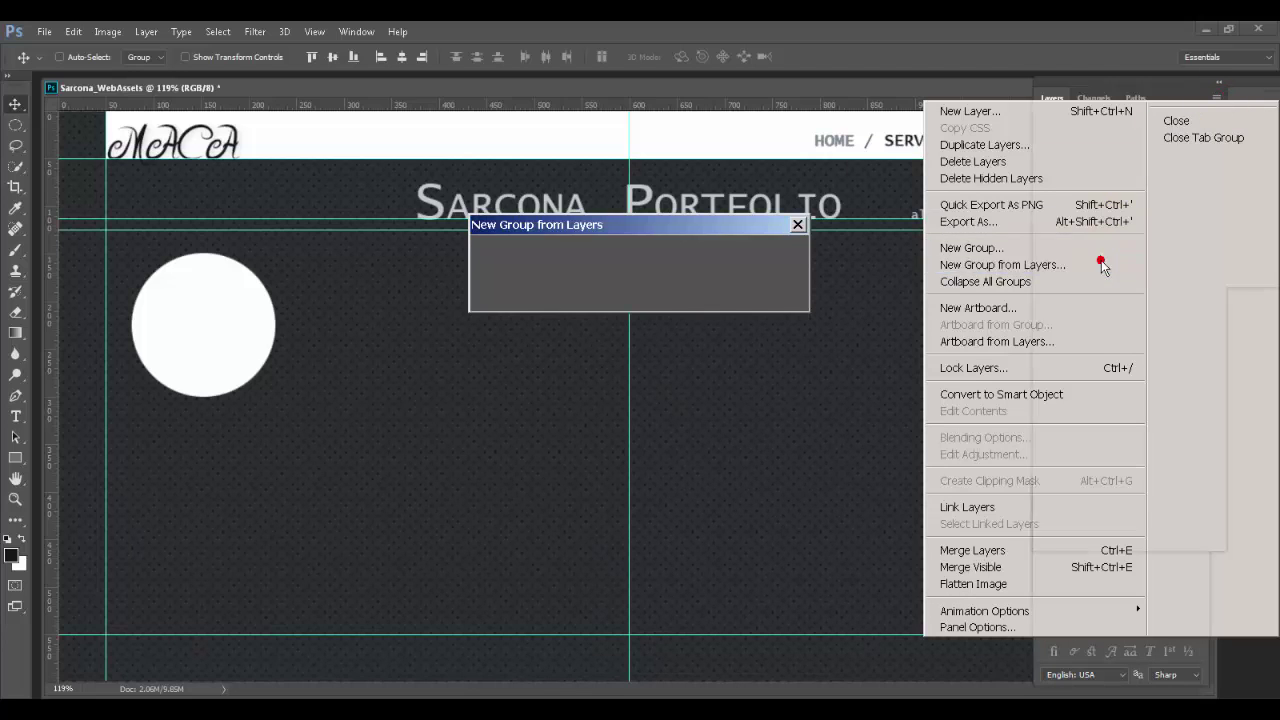
pyautogui.write('TitleBa')
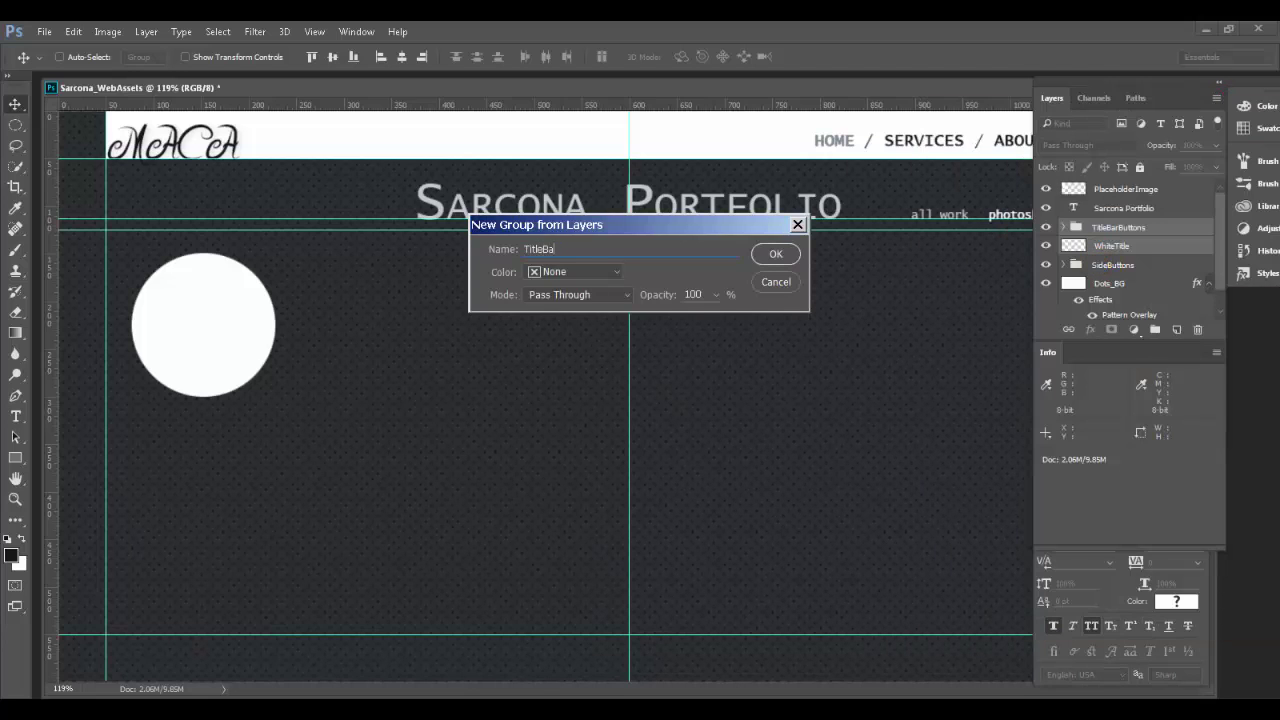
pyautogui.write('r')
pyautogui.press('Return')
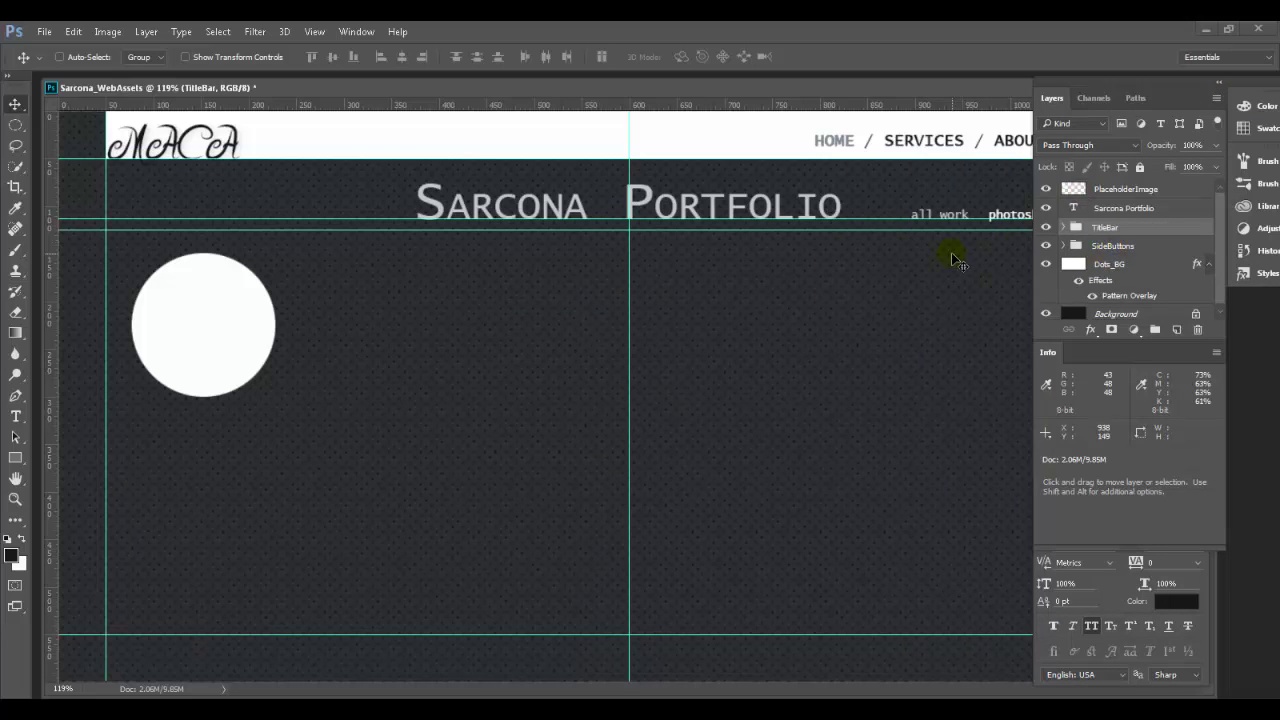
pyautogui.click(1127, 191)
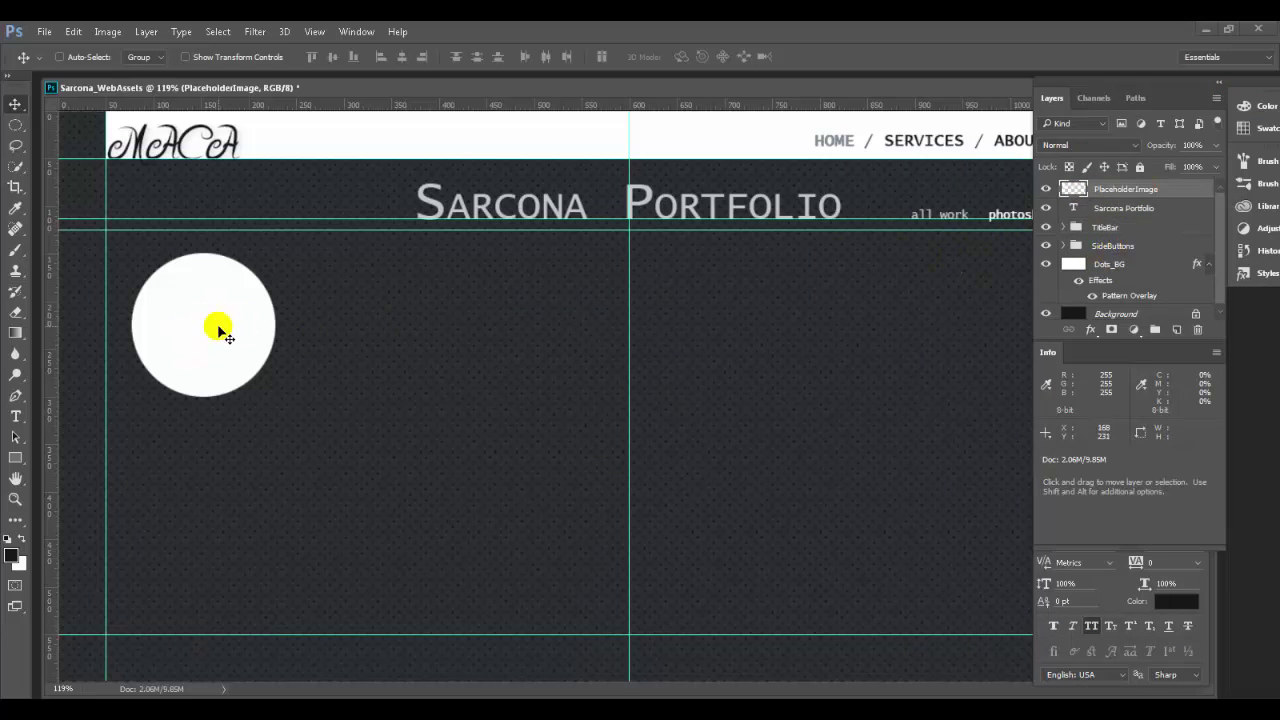
# Nudge the PlaceholderImage circle up and right, check the reference, and open its Layer Style
pyautogui.moveTo(204, 331); pyautogui.dragTo(209, 324)
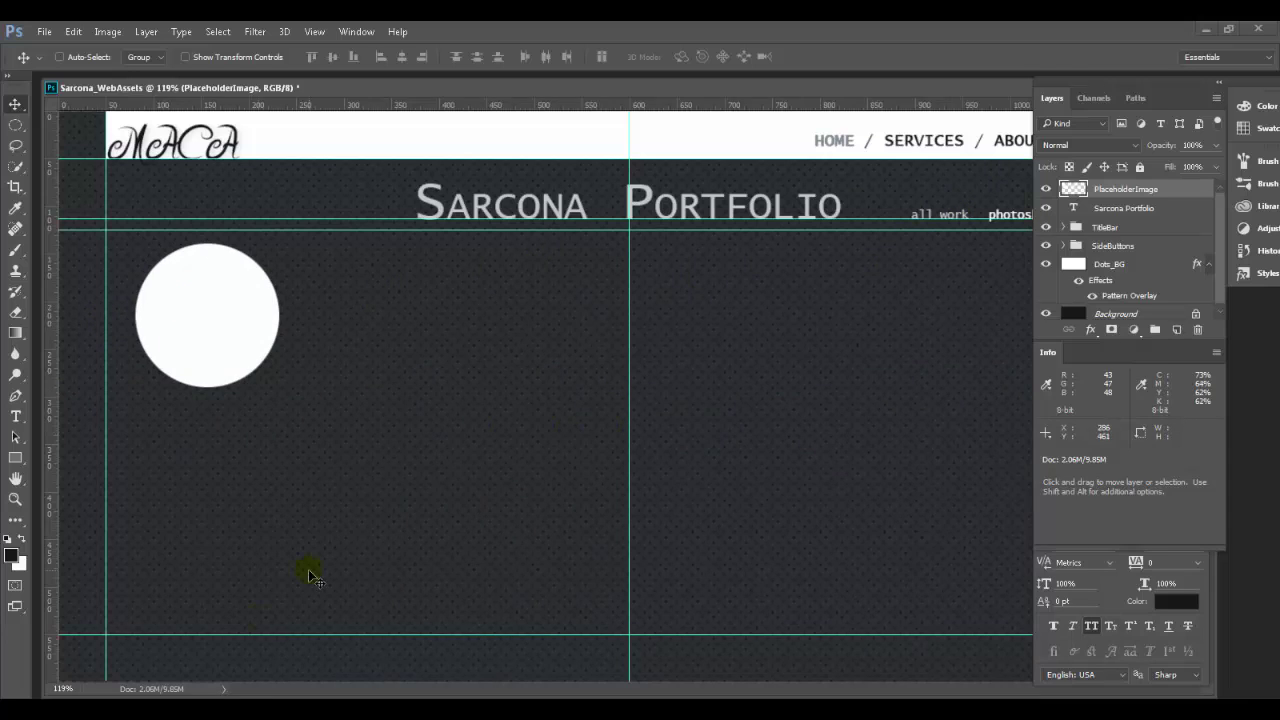
pyautogui.hotkey('alt', 'Tab')
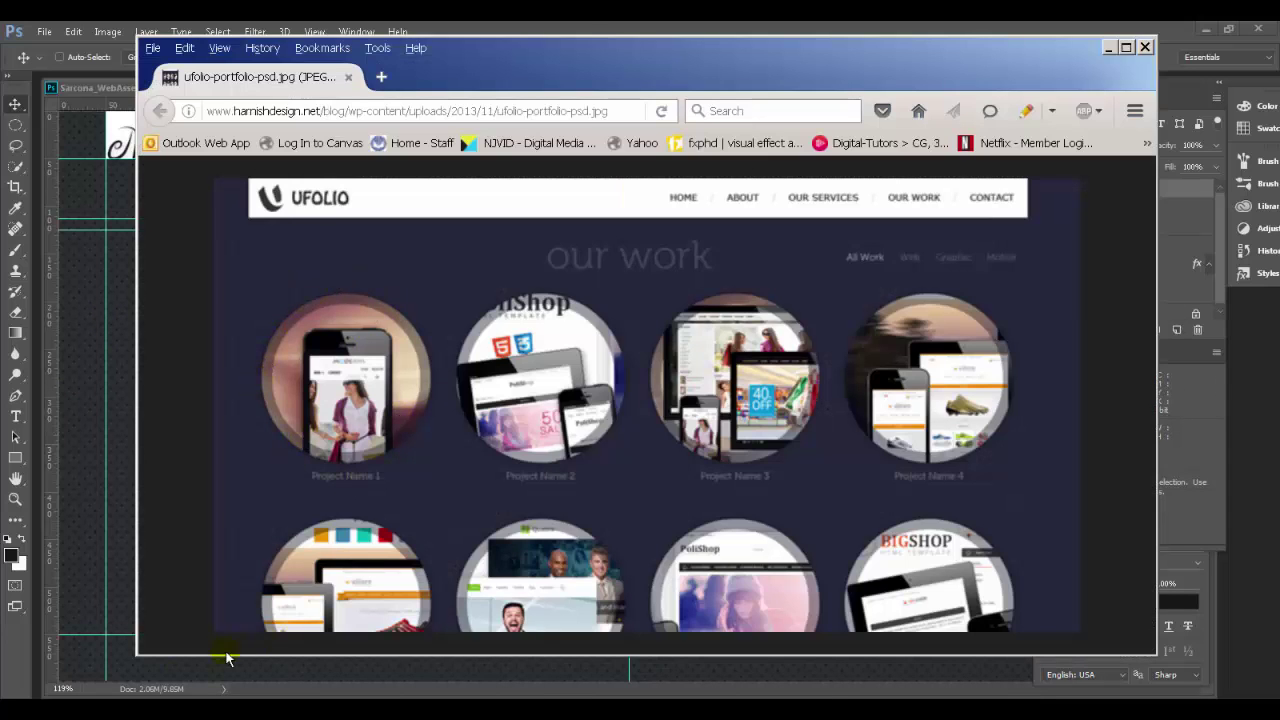
pyautogui.hotkey('alt', 'Tab')
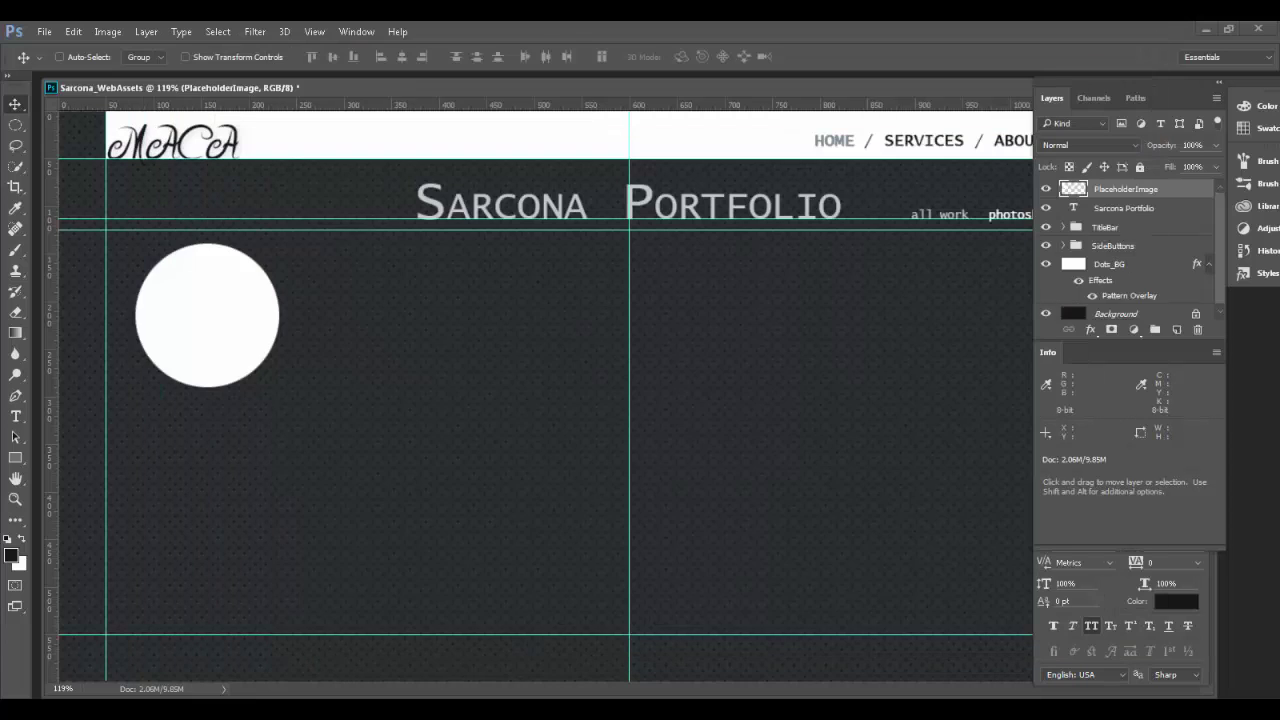
pyautogui.doubleClick(1180, 190)
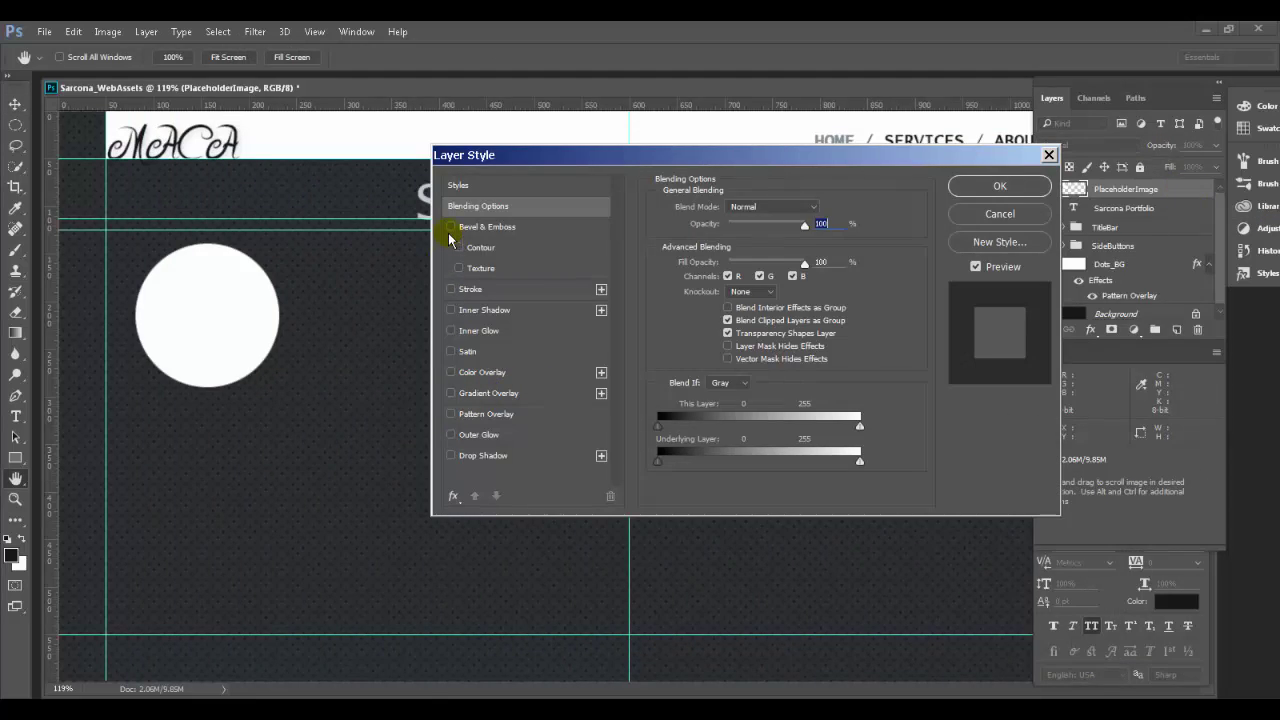
pyautogui.click(450, 228)
pyautogui.click(487, 226)
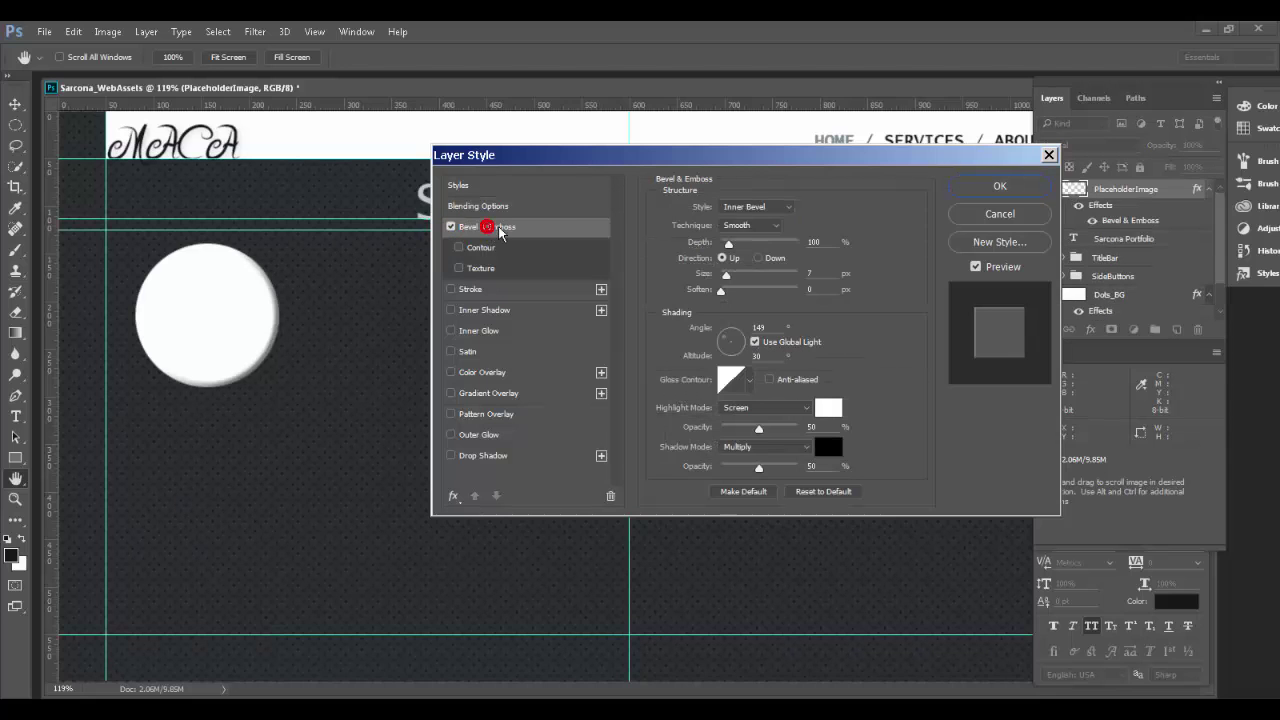
pyautogui.click(750, 205)
pyautogui.click(753, 219)
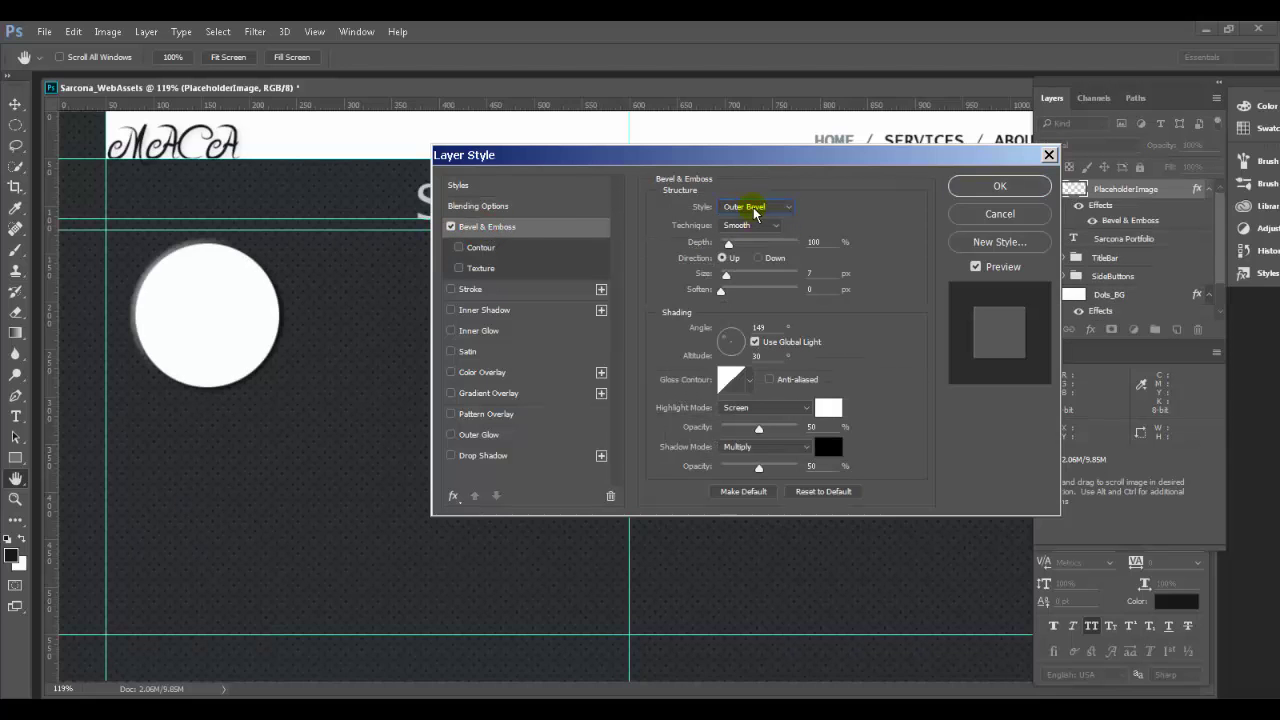
pyautogui.click(755, 208)
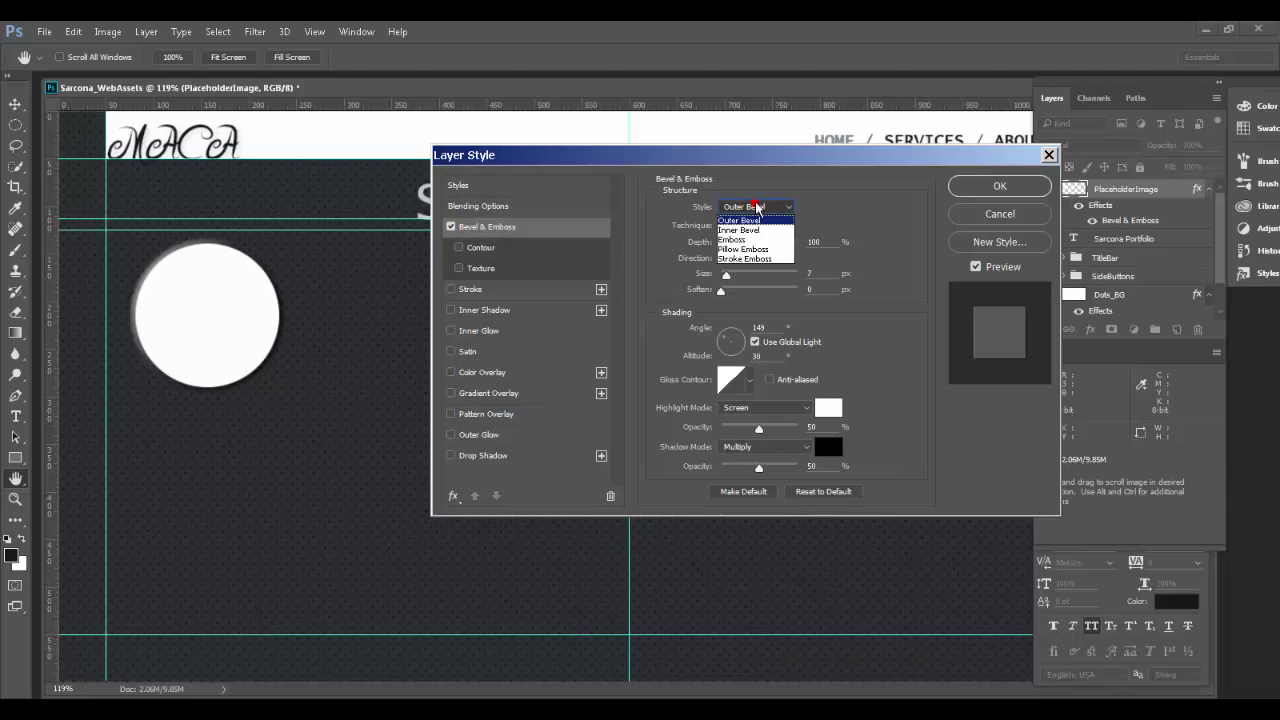
pyautogui.click(755, 248)
pyautogui.click(755, 207)
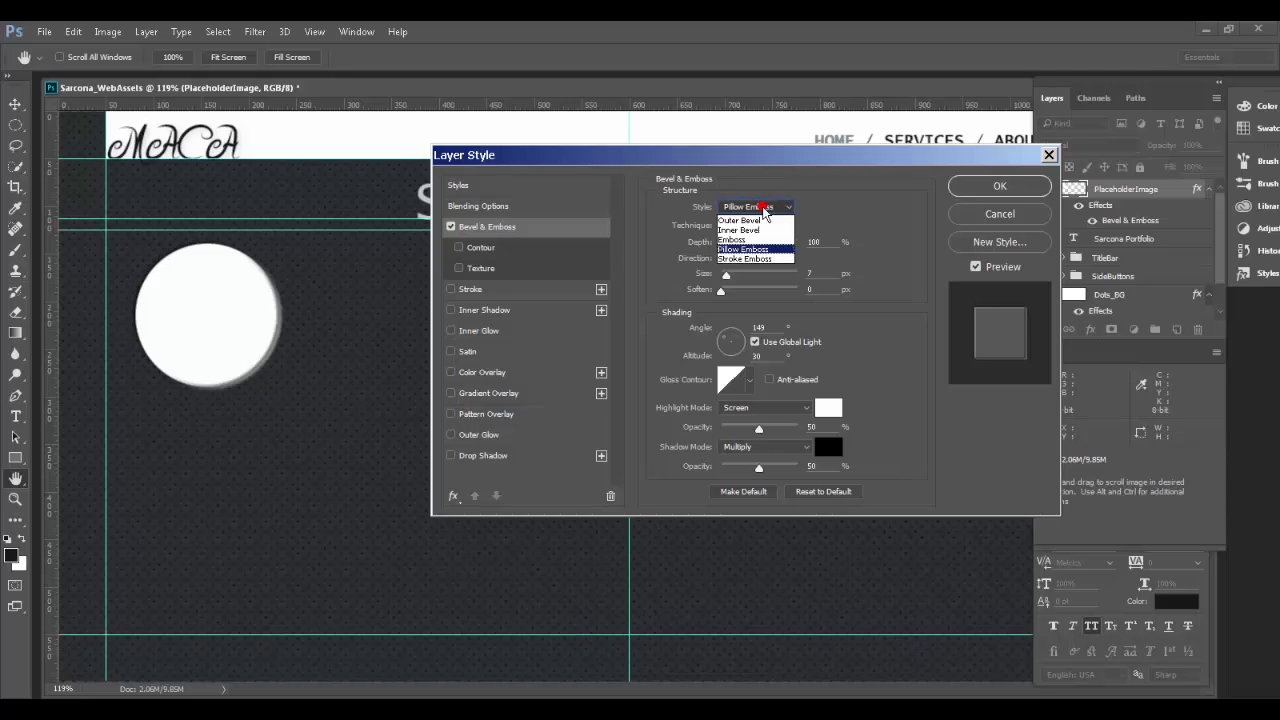
pyautogui.click(758, 237)
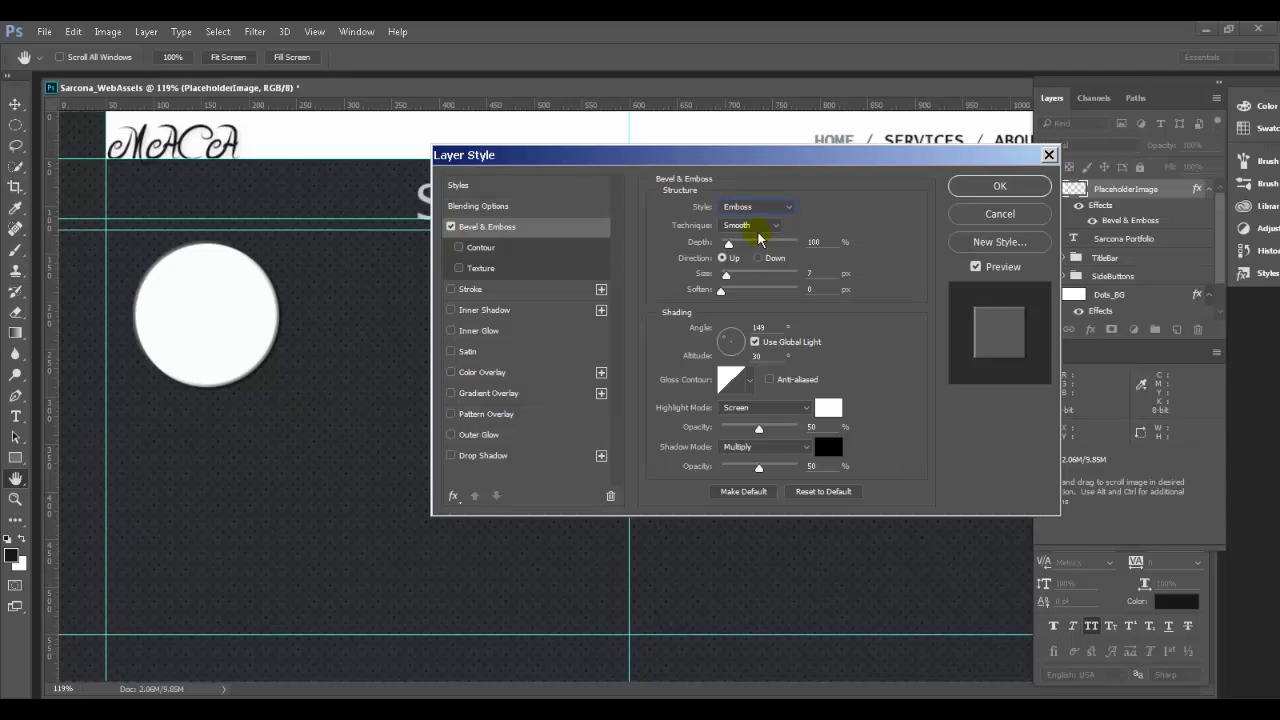
pyautogui.click(745, 228)
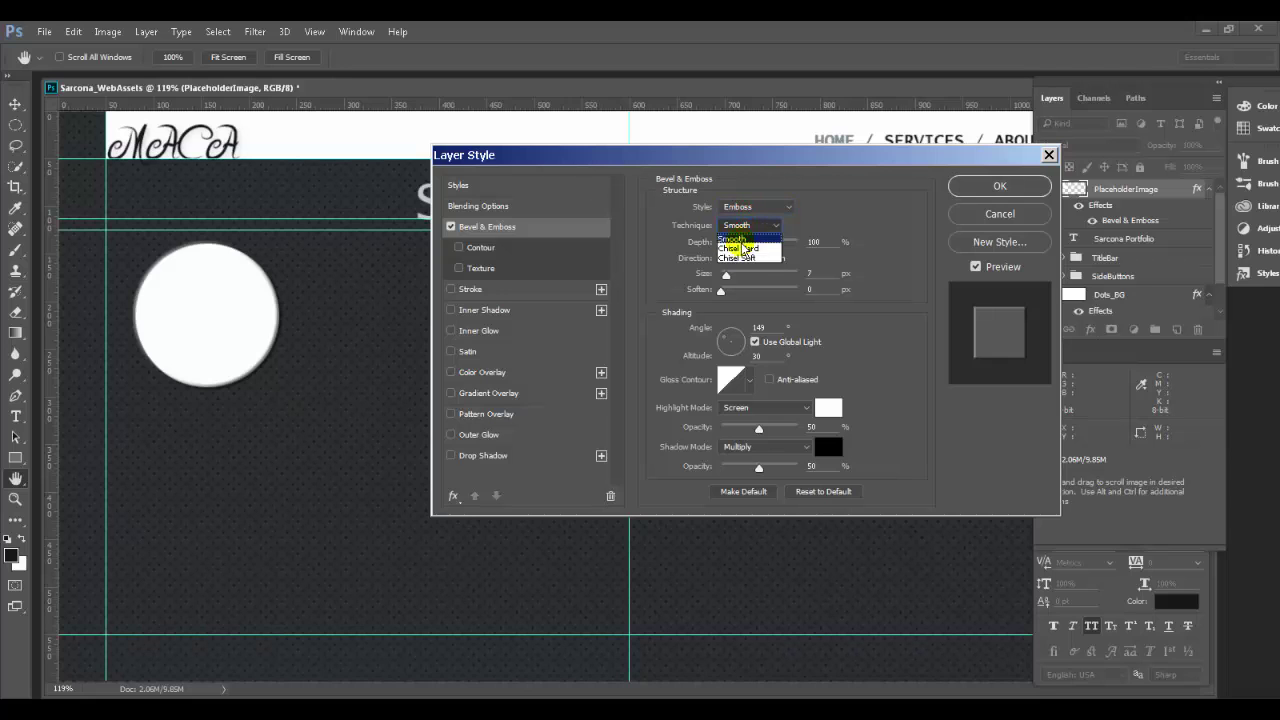
pyautogui.click(740, 257)
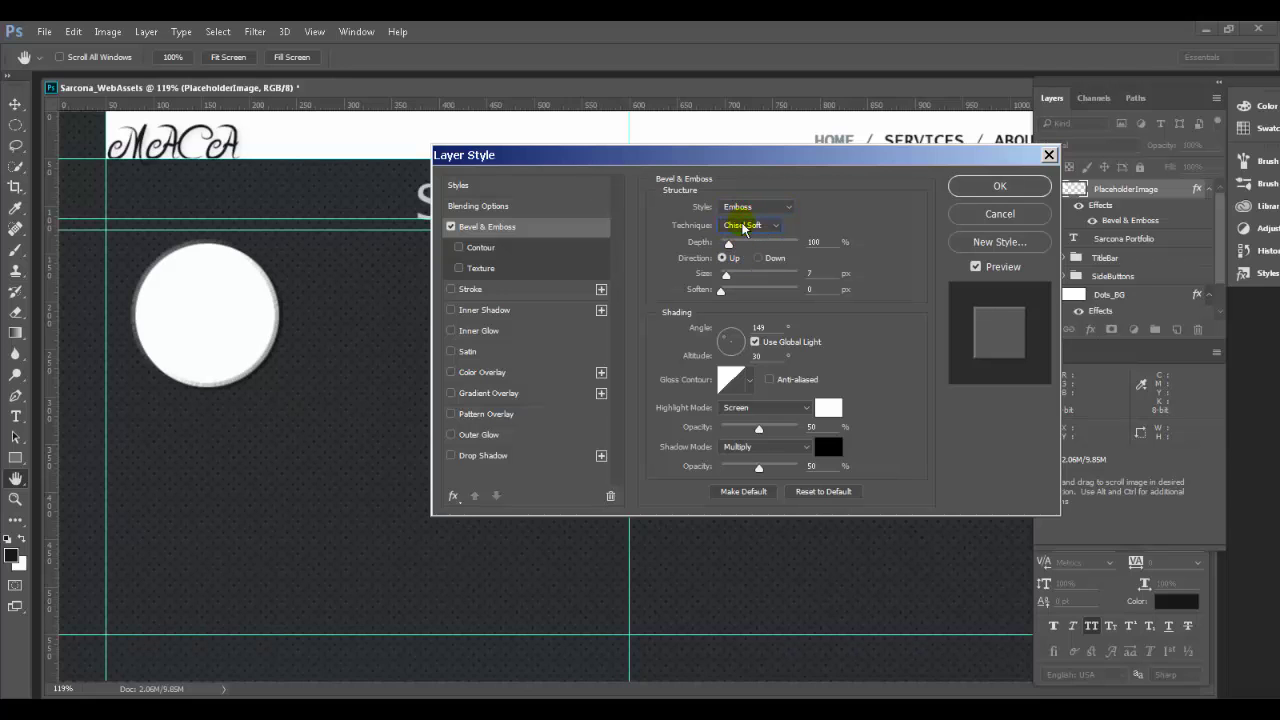
pyautogui.moveTo(737, 250); pyautogui.dragTo(751, 247)
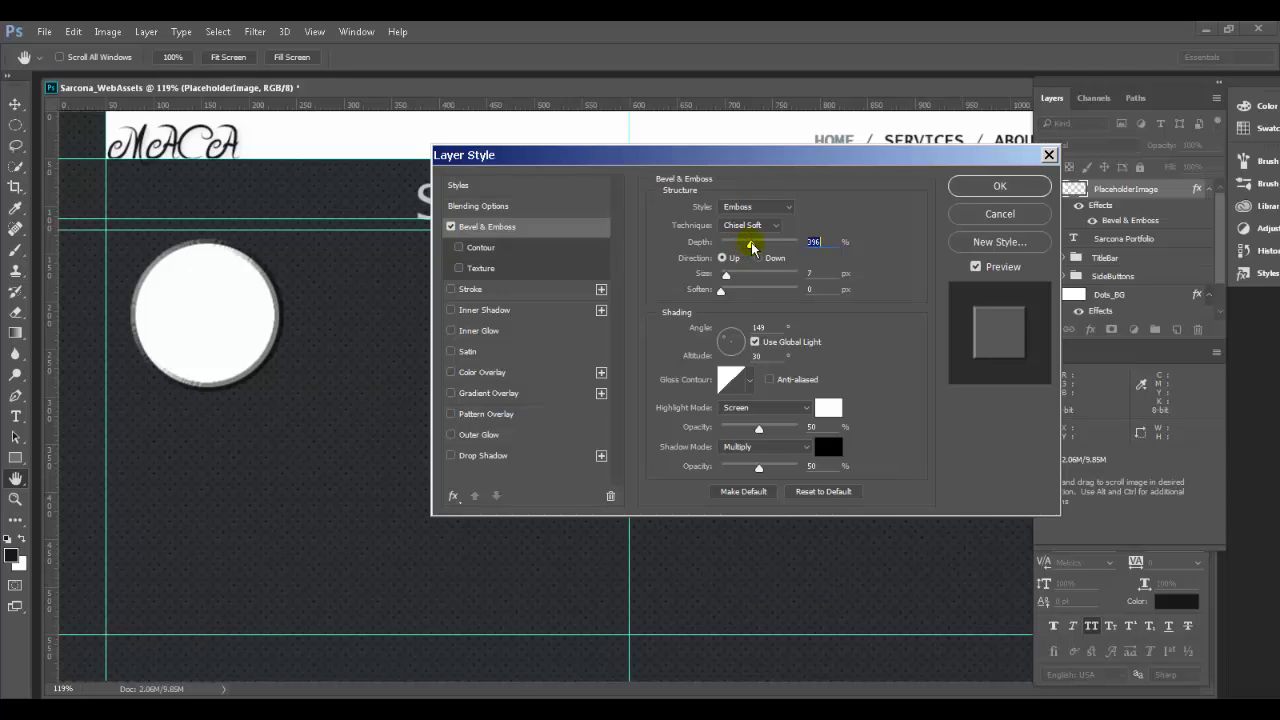
pyautogui.click(749, 207)
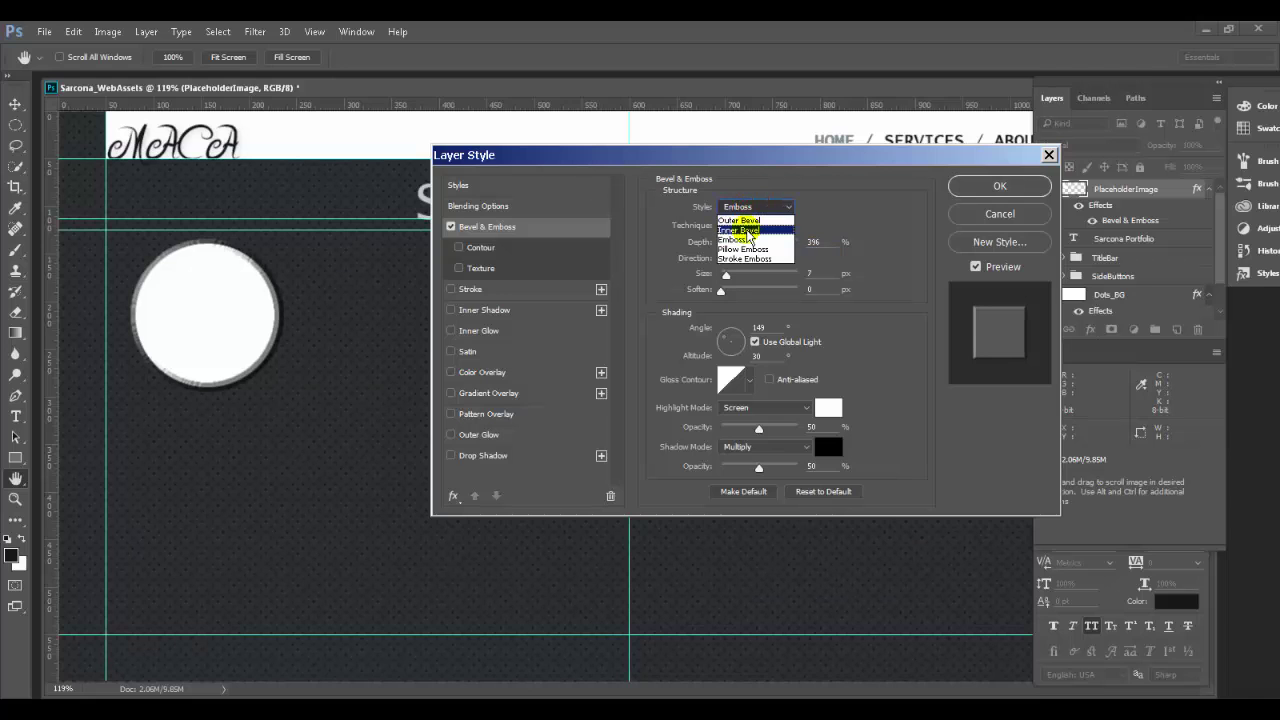
pyautogui.click(750, 220)
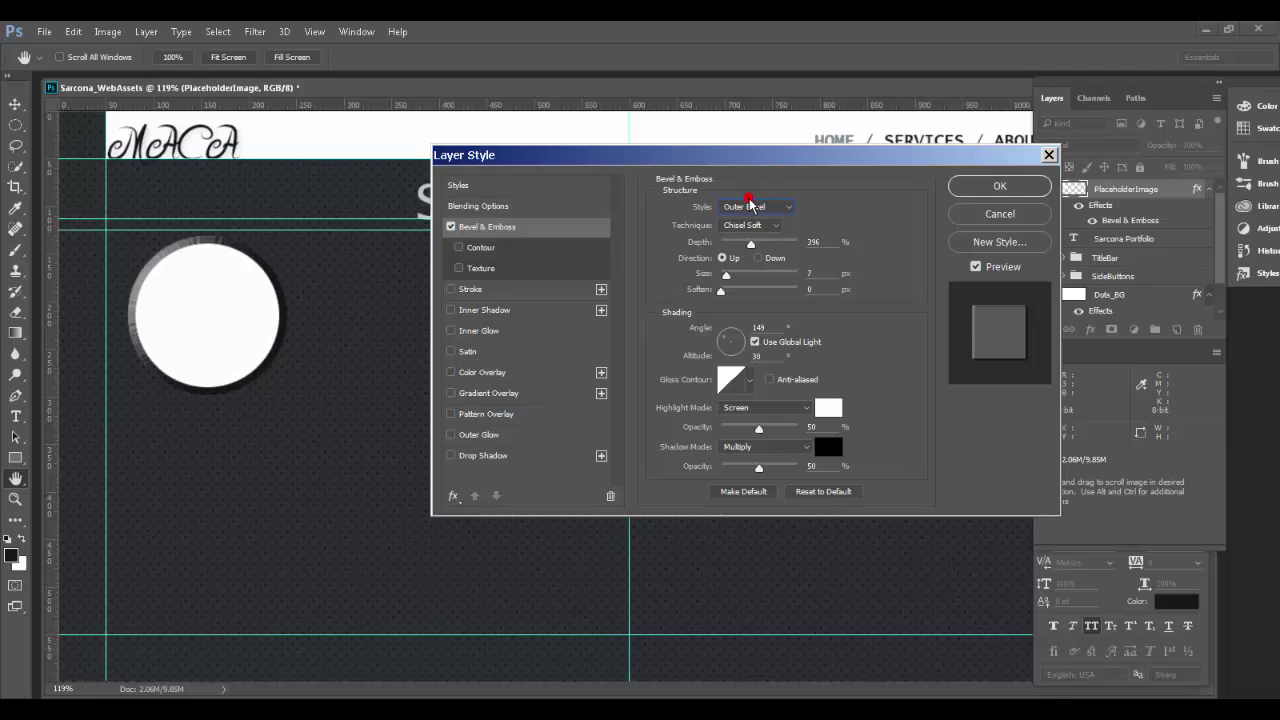
pyautogui.click(750, 205)
pyautogui.click(748, 222)
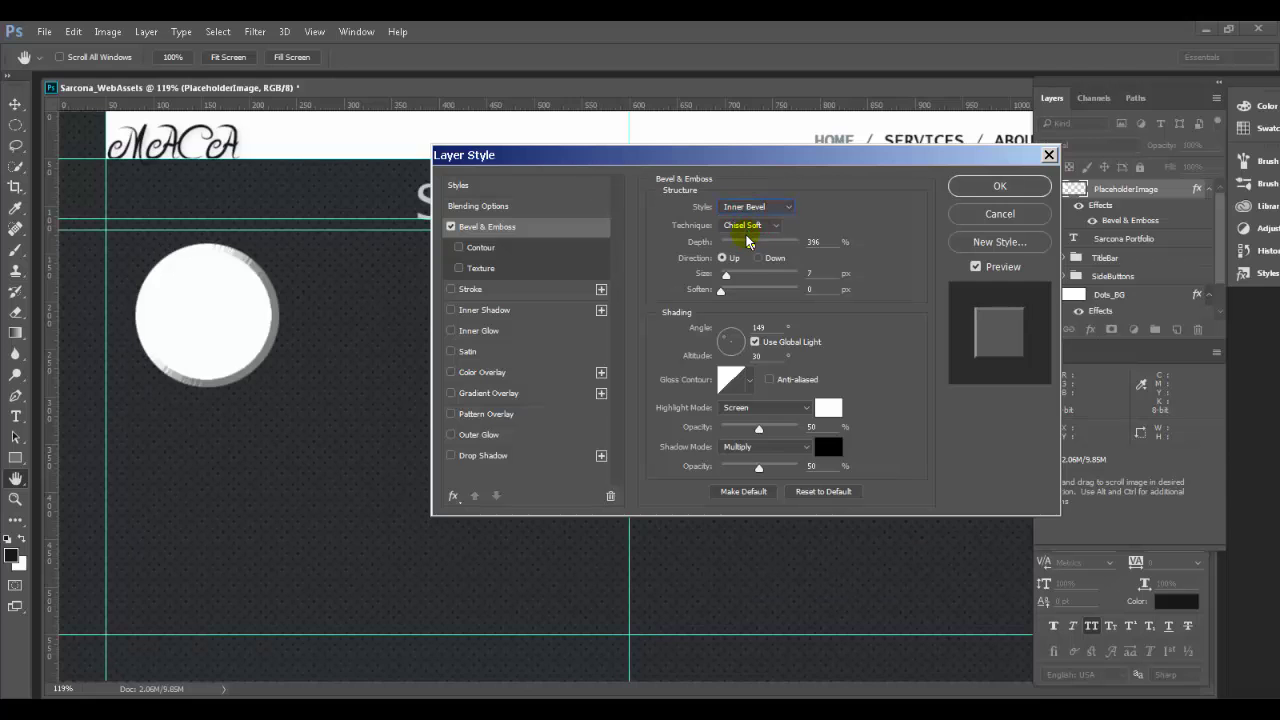
pyautogui.click(749, 225)
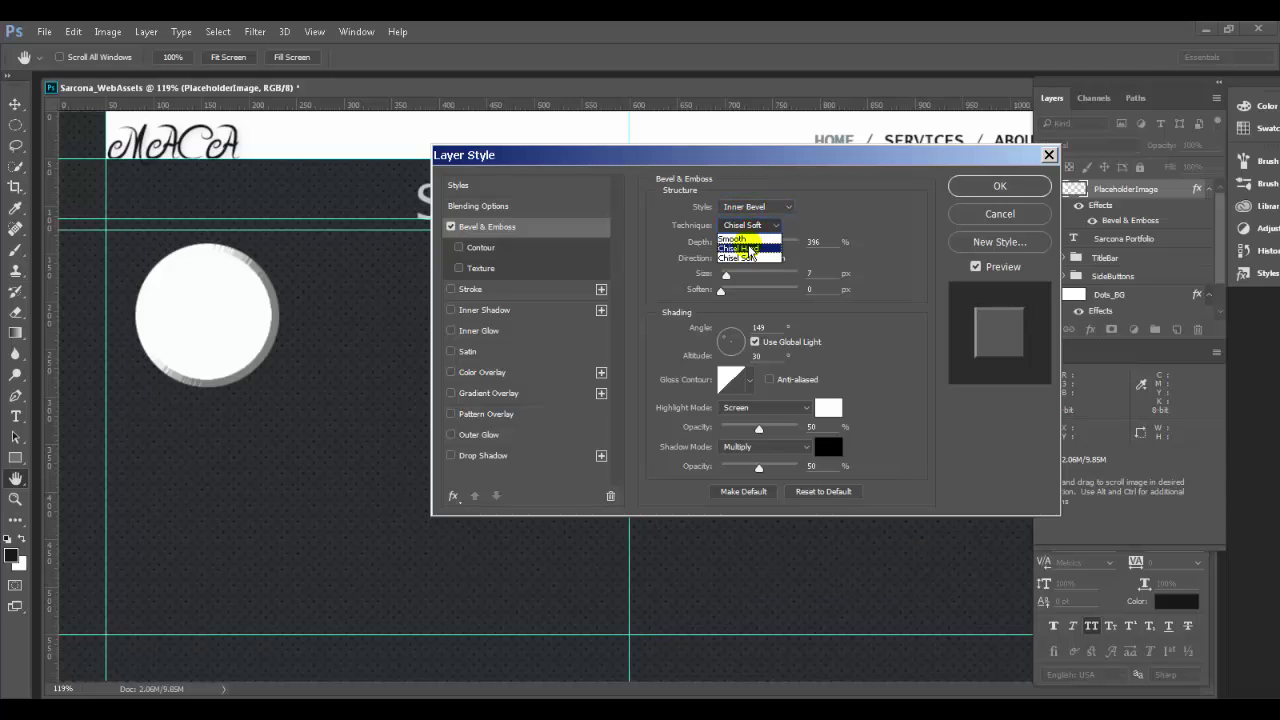
pyautogui.click(750, 246)
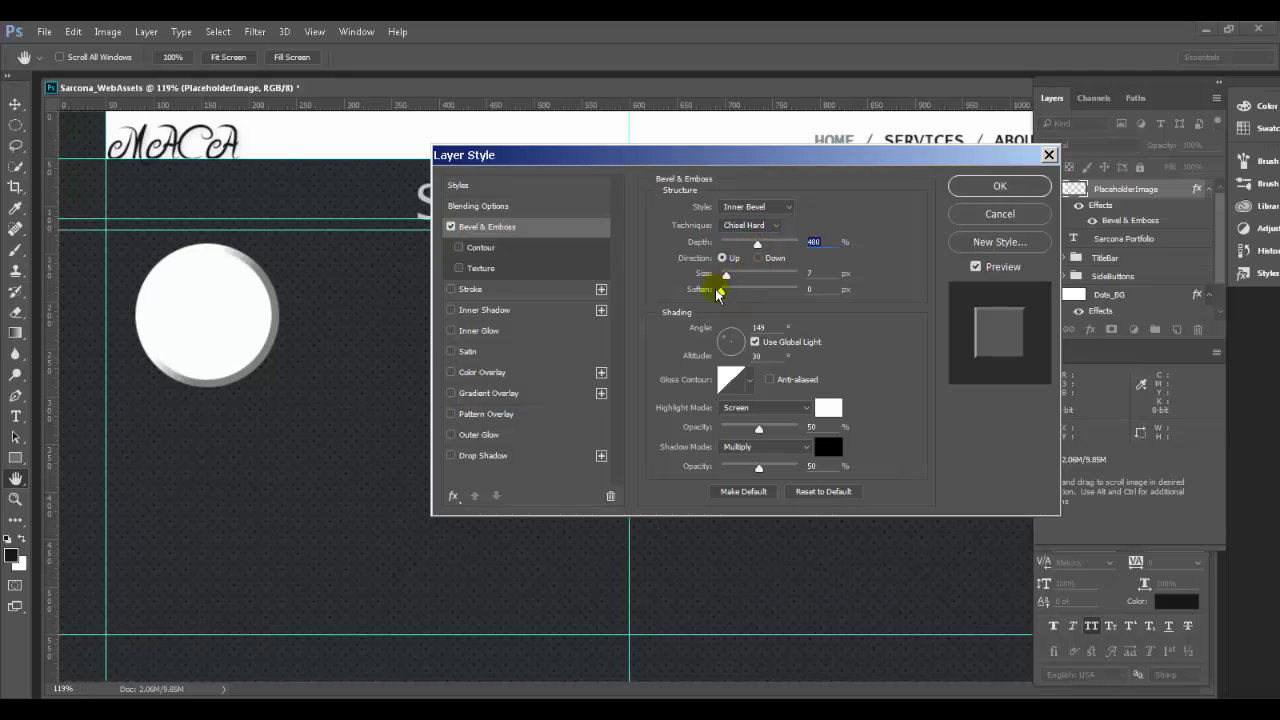
pyautogui.moveTo(718, 290)
pyautogui.mouseDown()
pyautogui.moveTo(778, 292)
pyautogui.moveTo(728, 289)
pyautogui.mouseUp()
pyautogui.click(758, 260)
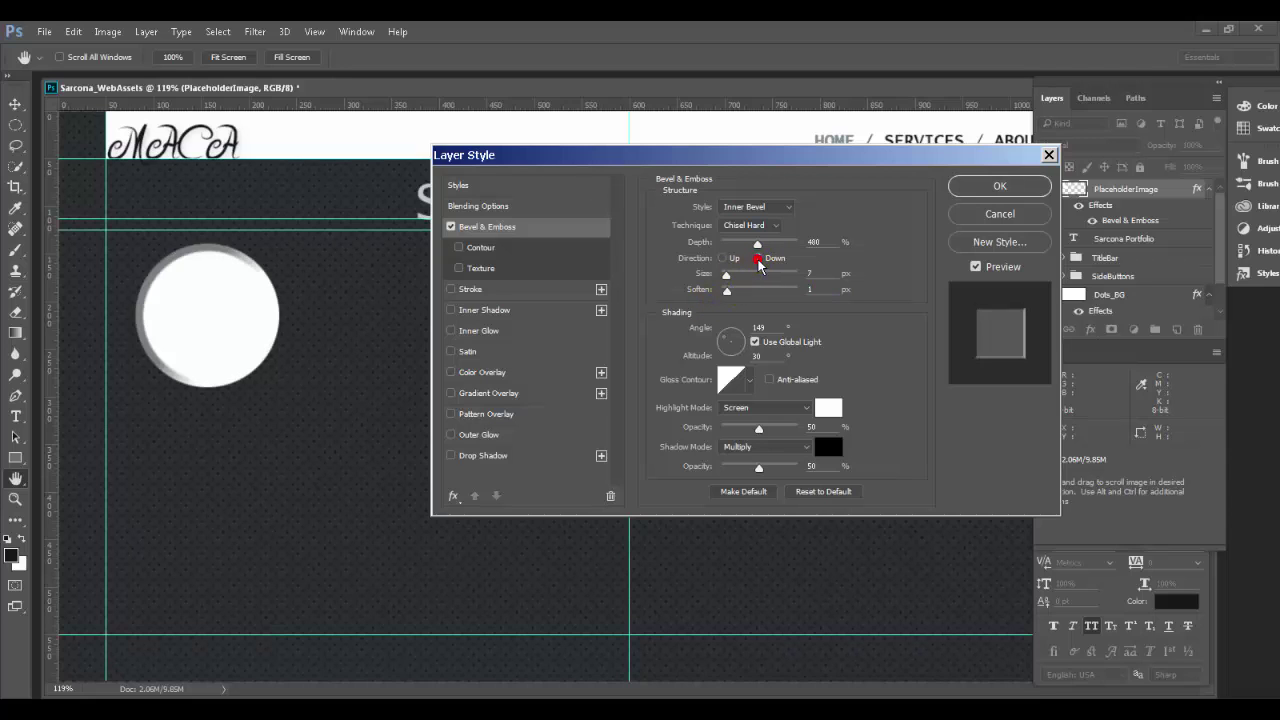
pyautogui.click(717, 258)
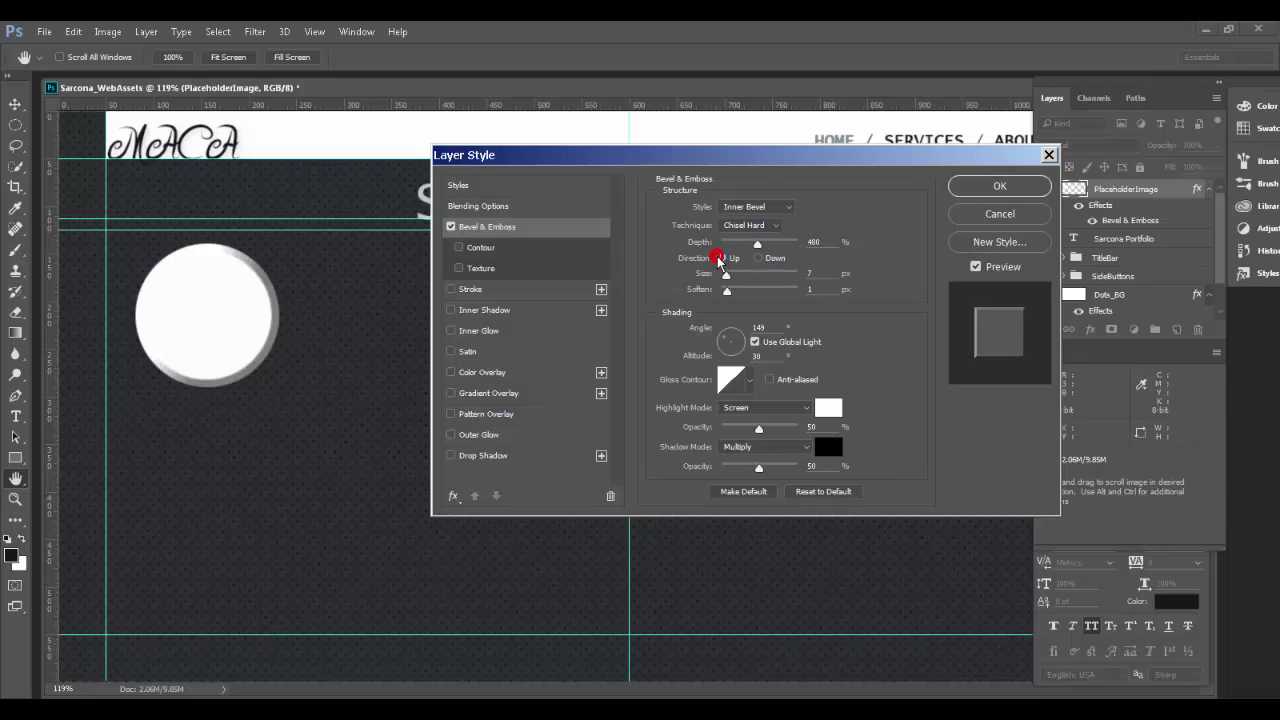
pyautogui.click(451, 227)
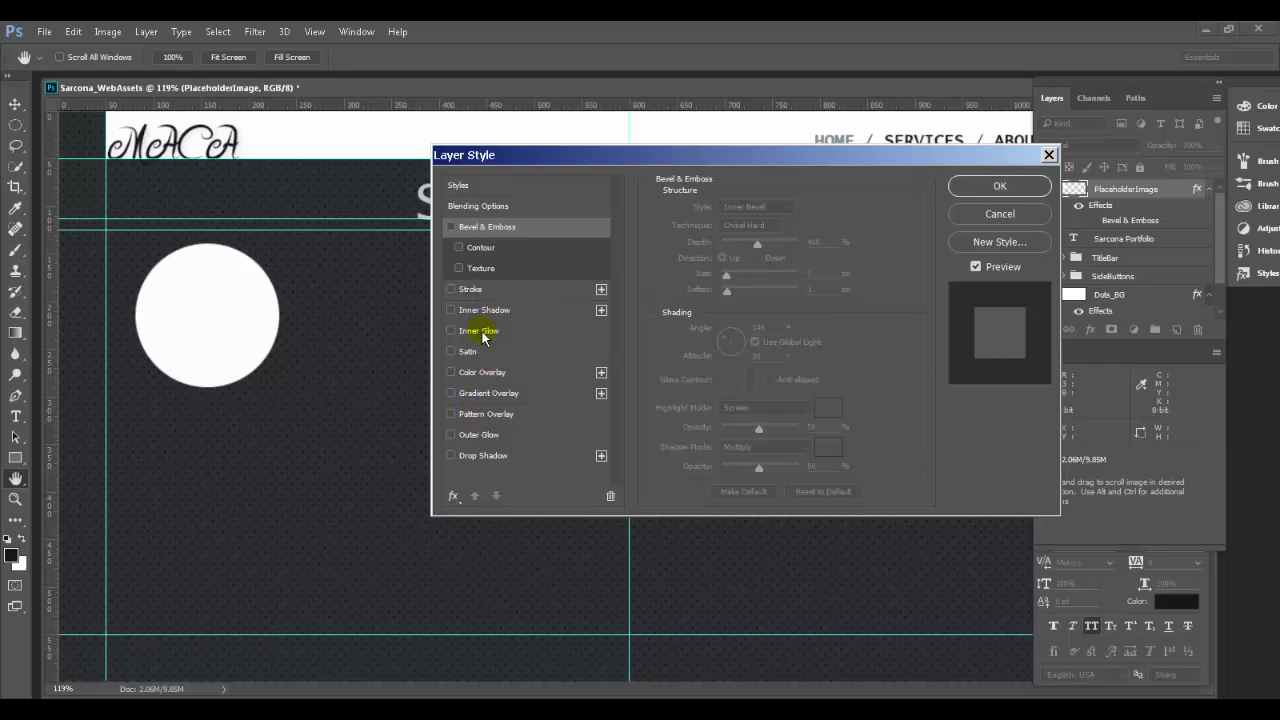
pyautogui.click(483, 333)
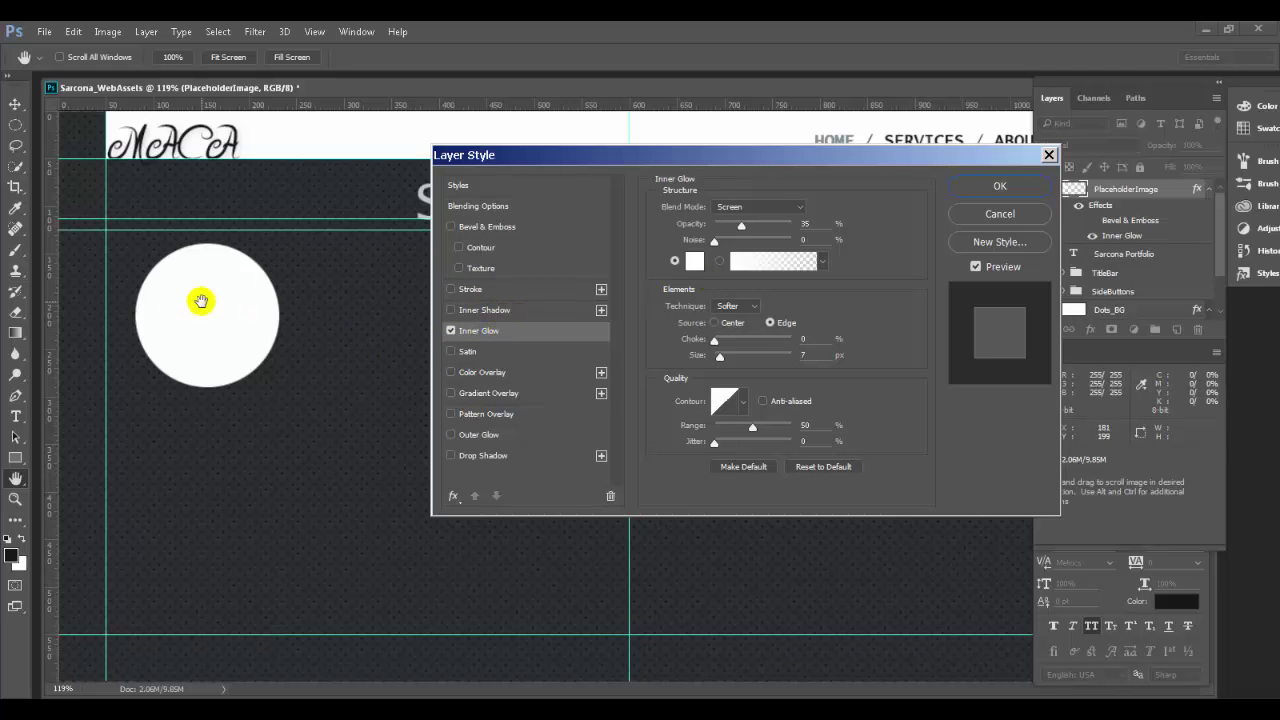
pyautogui.click(1022, 217)
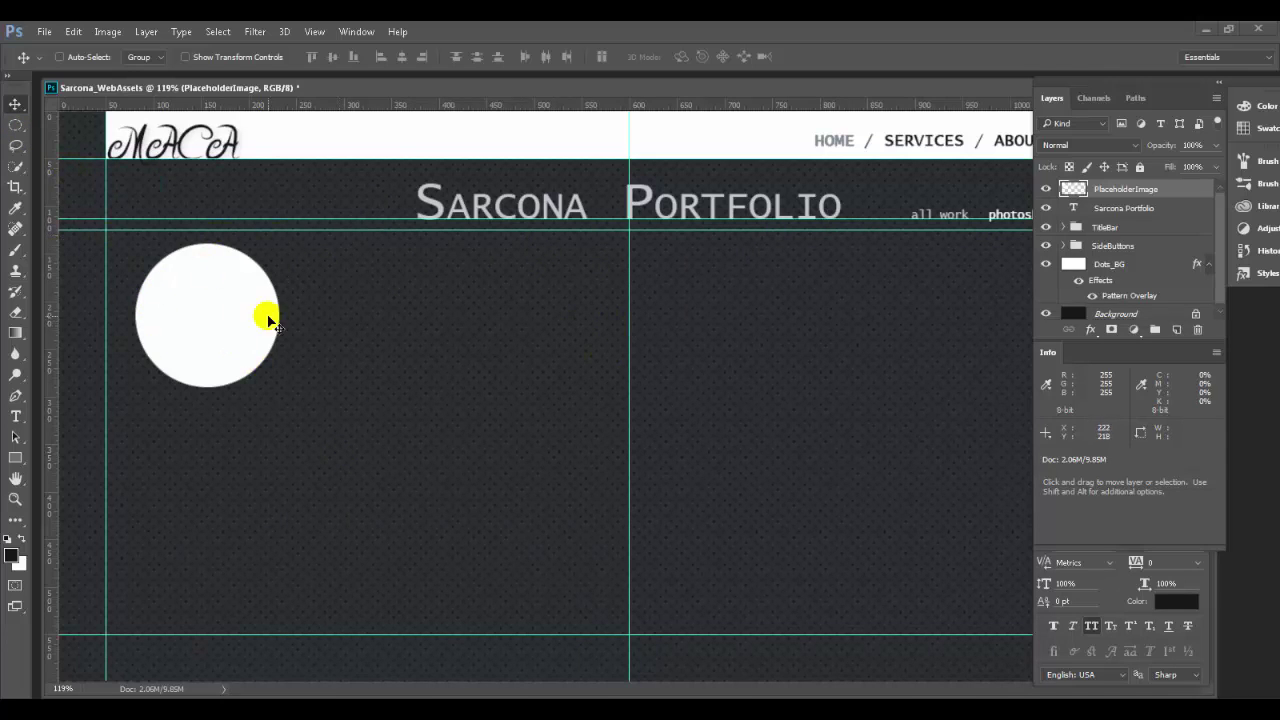
# Fill the PlaceholderImage circle with light blue-grey #9baeb5 and deselect
pyautogui.press('ctrl')
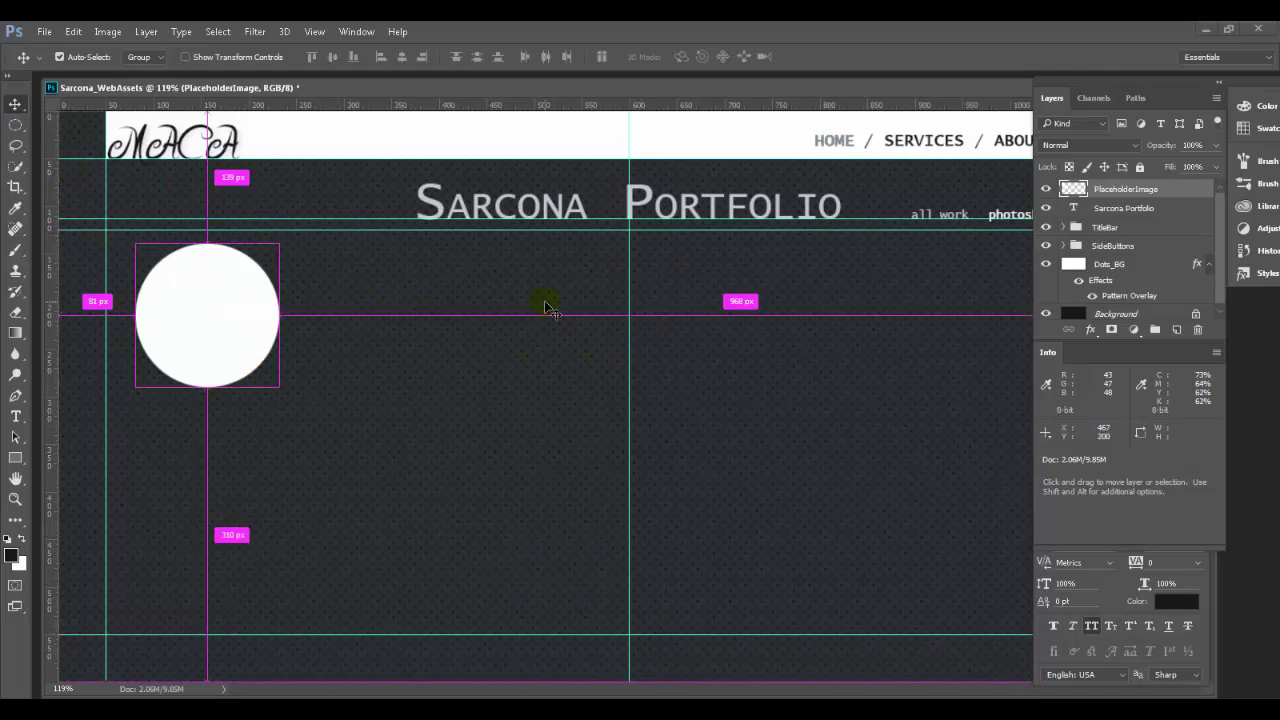
pyautogui.keyDown('ctrl'); pyautogui.click(1075, 192); pyautogui.keyUp('ctrl')
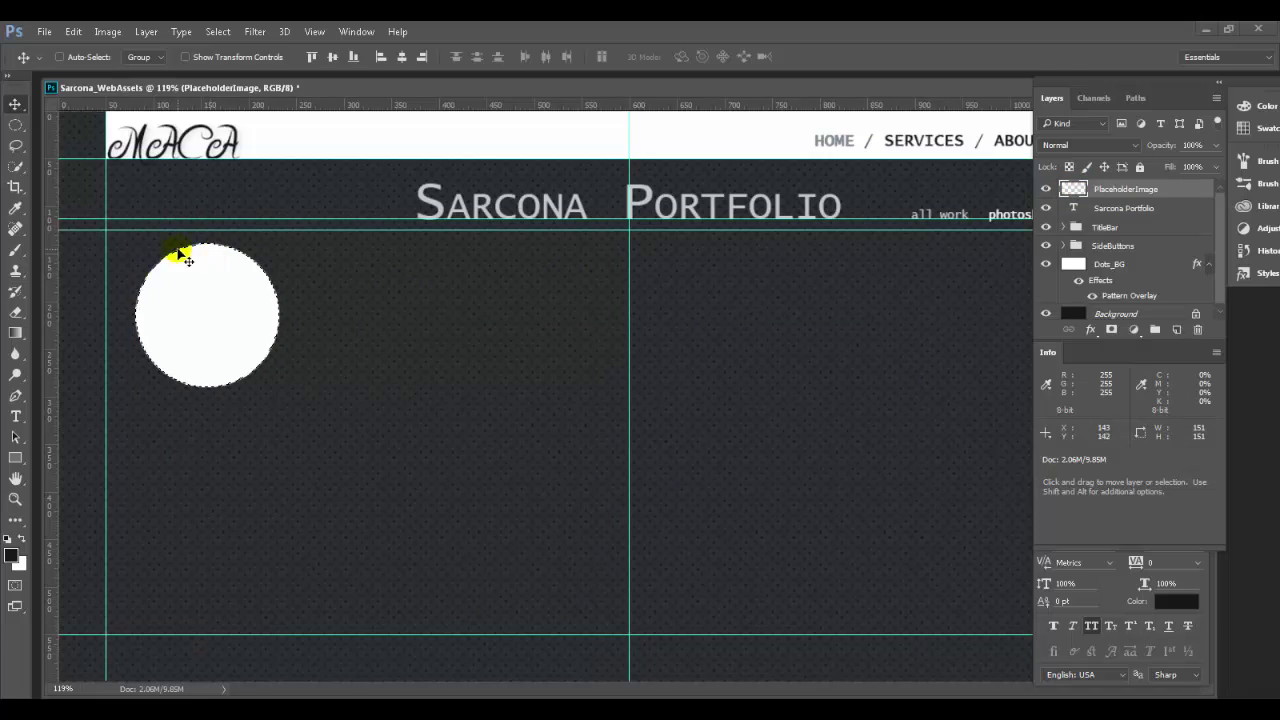
pyautogui.click(11, 554)
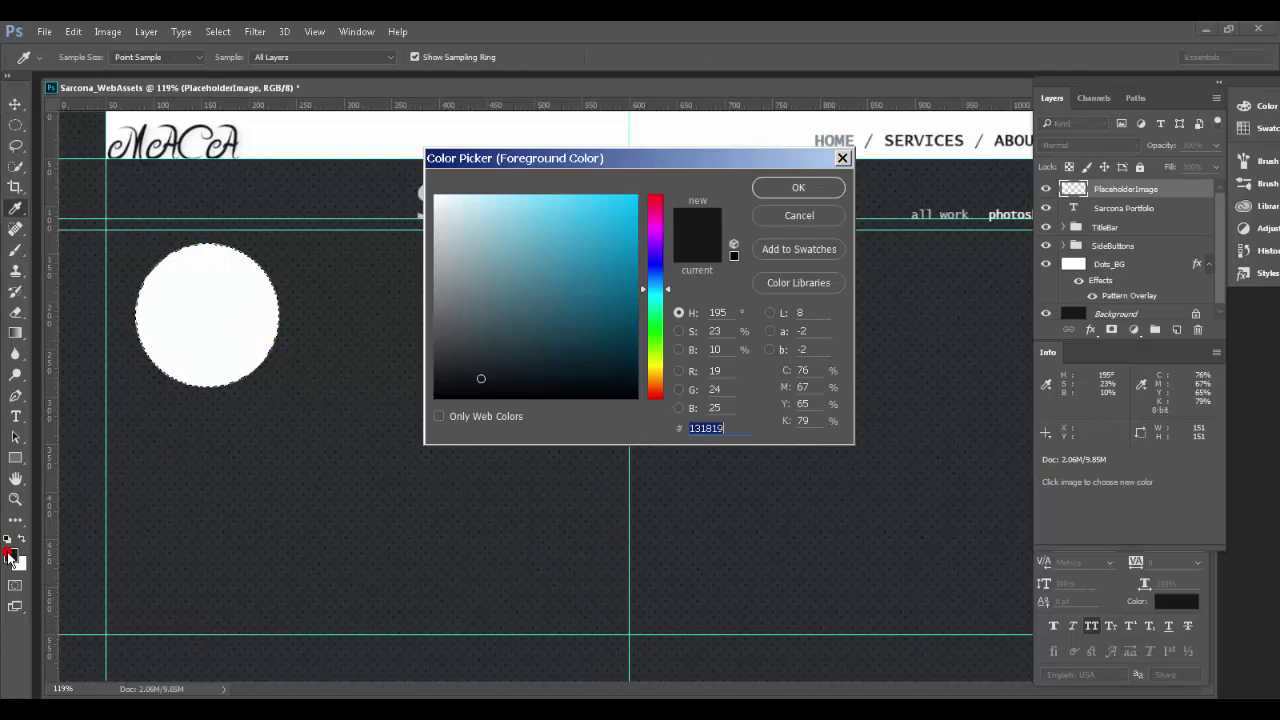
pyautogui.moveTo(543, 250)
pyautogui.mouseDown()
pyautogui.moveTo(571, 274)
pyautogui.moveTo(484, 298)
pyautogui.moveTo(463, 253)
pyautogui.mouseUp()
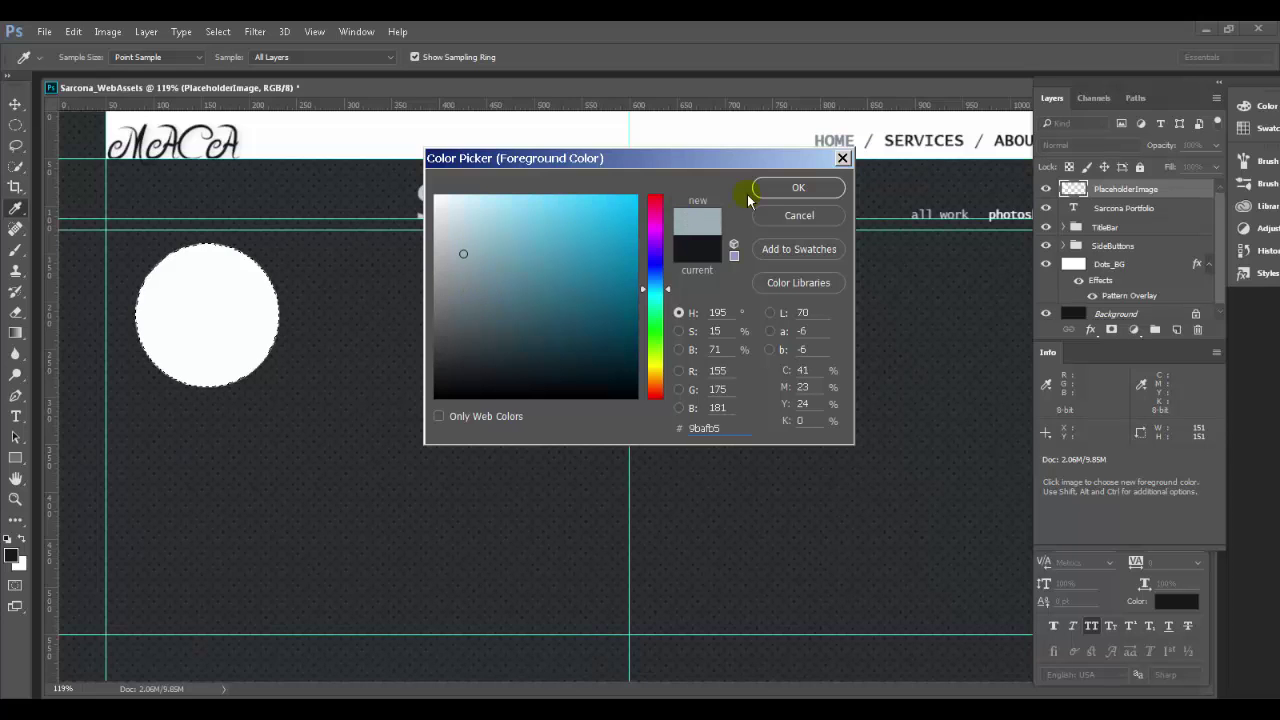
pyautogui.click(800, 188)
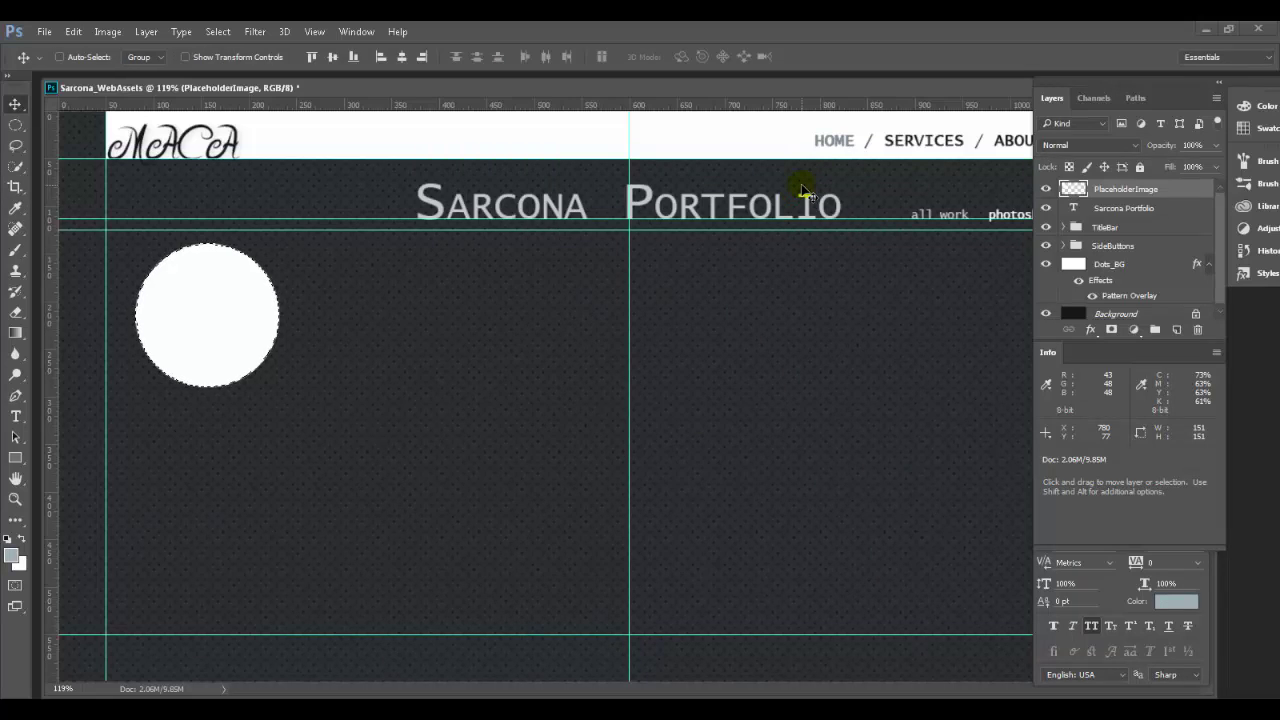
pyautogui.hotkey('alt', 'BackSpace')
pyautogui.press('ctrl')
pyautogui.hotkey('ctrl', 'd')
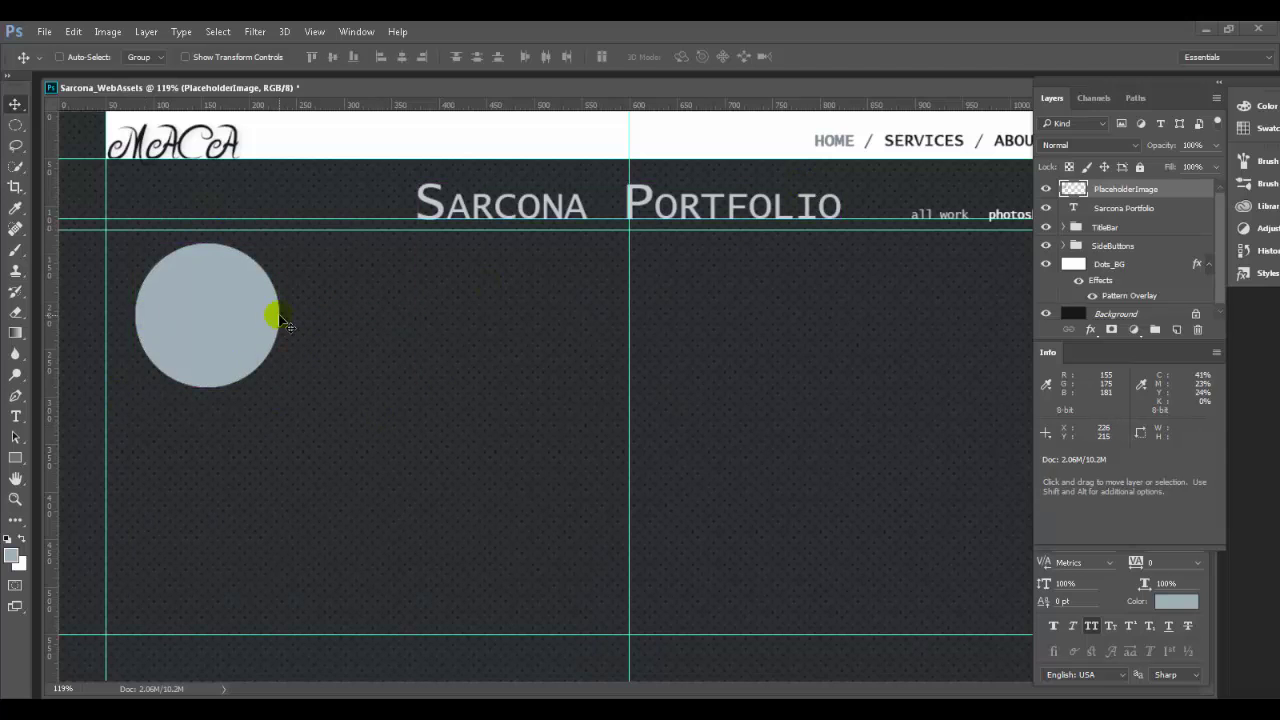
# Enable Inner Glow on the circle at 72% opacity, Center source, 1% choke, 16 px size
pyautogui.doubleClick(1192, 195)
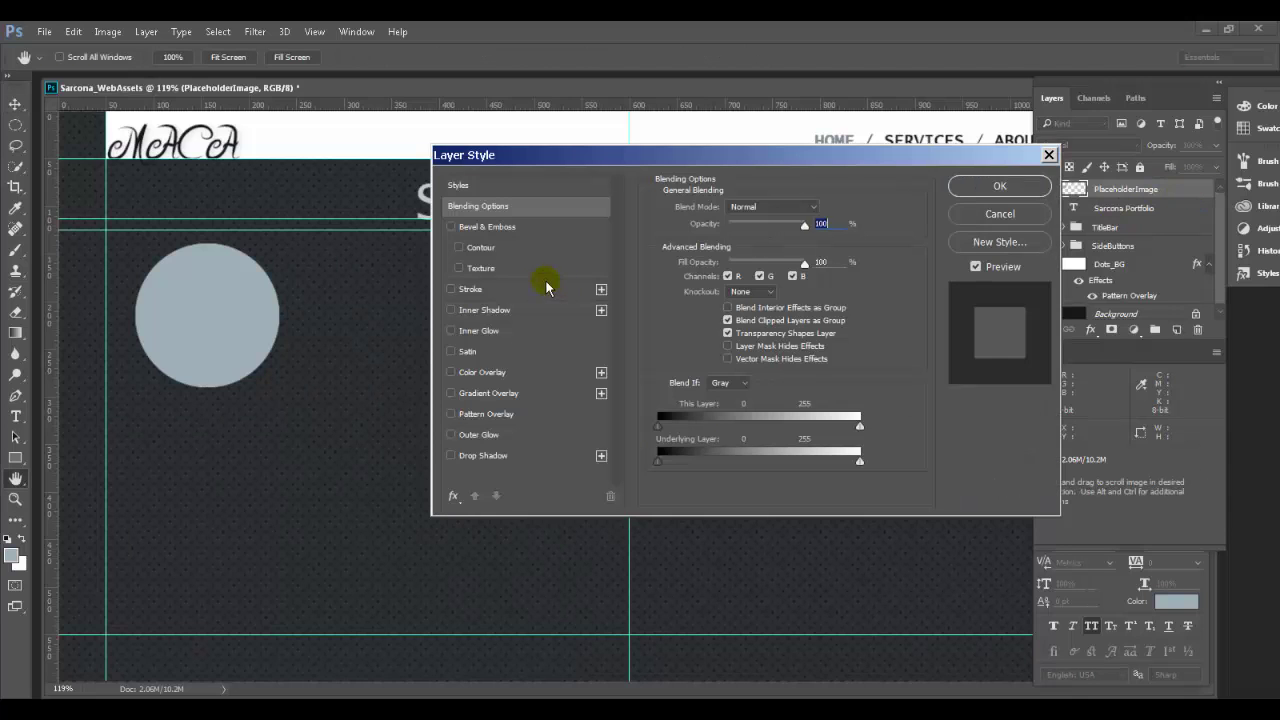
pyautogui.click(477, 336)
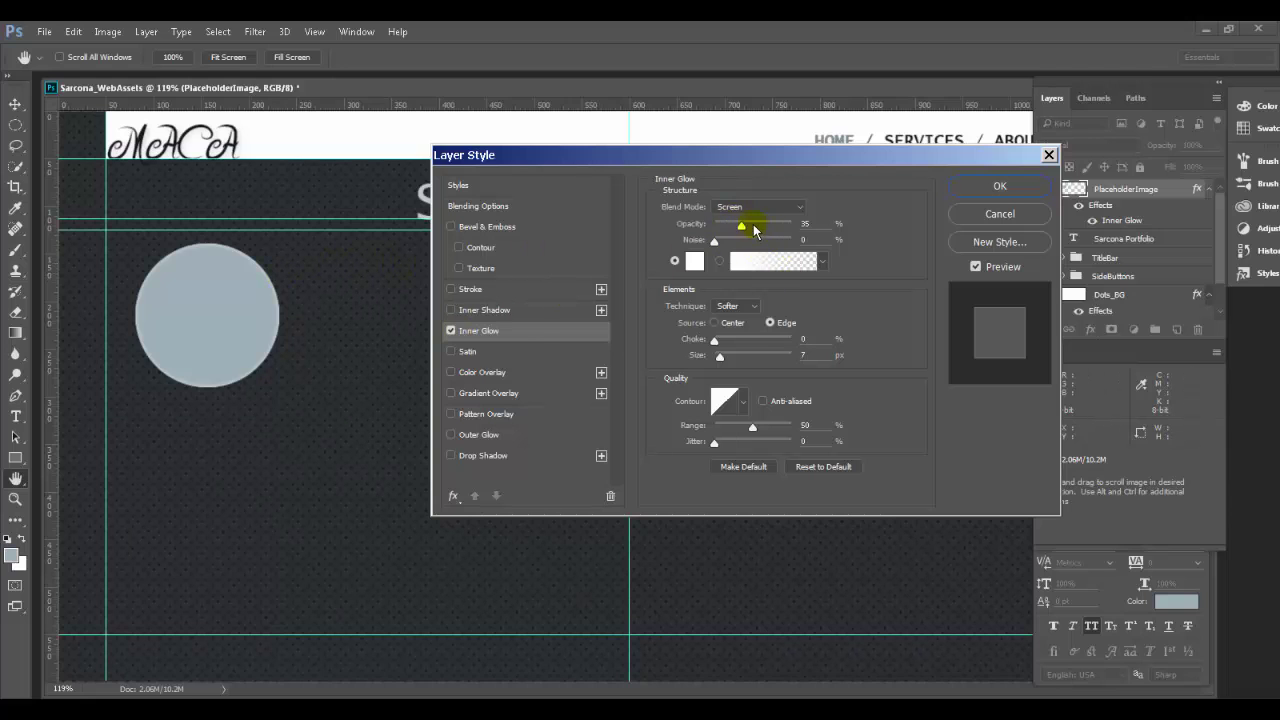
pyautogui.moveTo(754, 230); pyautogui.dragTo(769, 229)
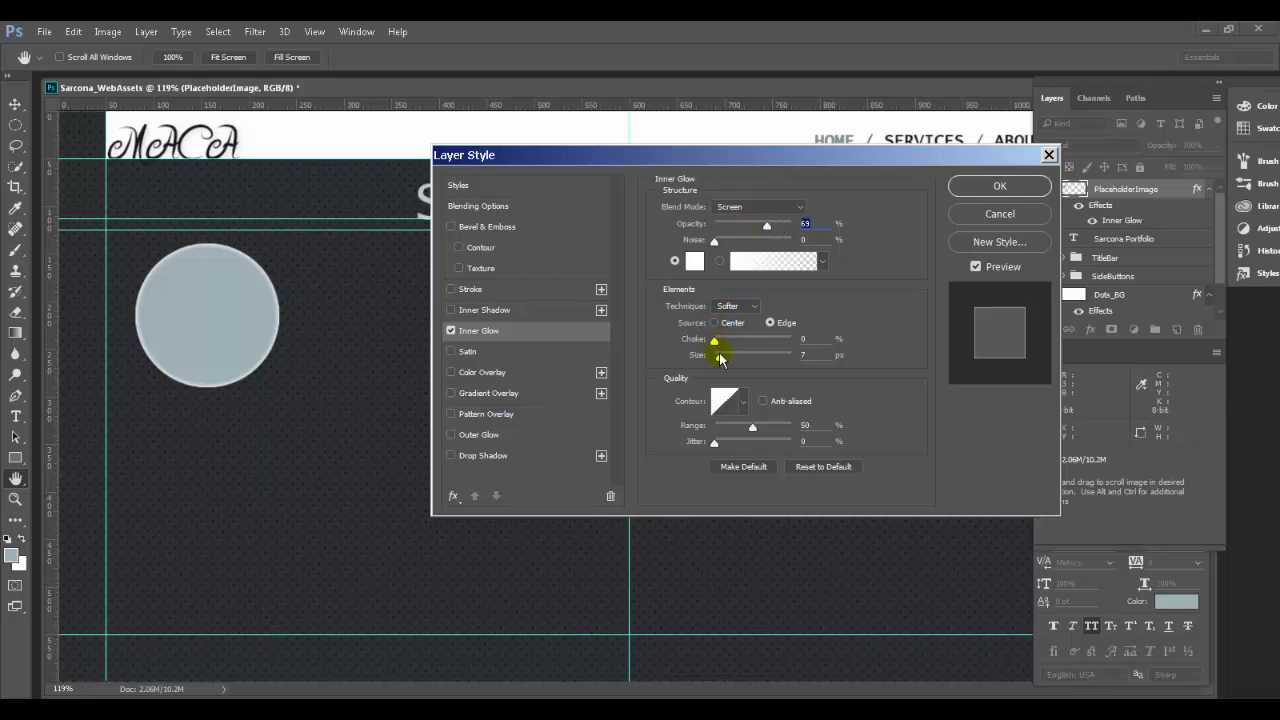
pyautogui.moveTo(720, 358)
pyautogui.mouseDown()
pyautogui.moveTo(732, 362)
pyautogui.moveTo(716, 341)
pyautogui.moveTo(770, 348)
pyautogui.moveTo(716, 346)
pyautogui.mouseUp()
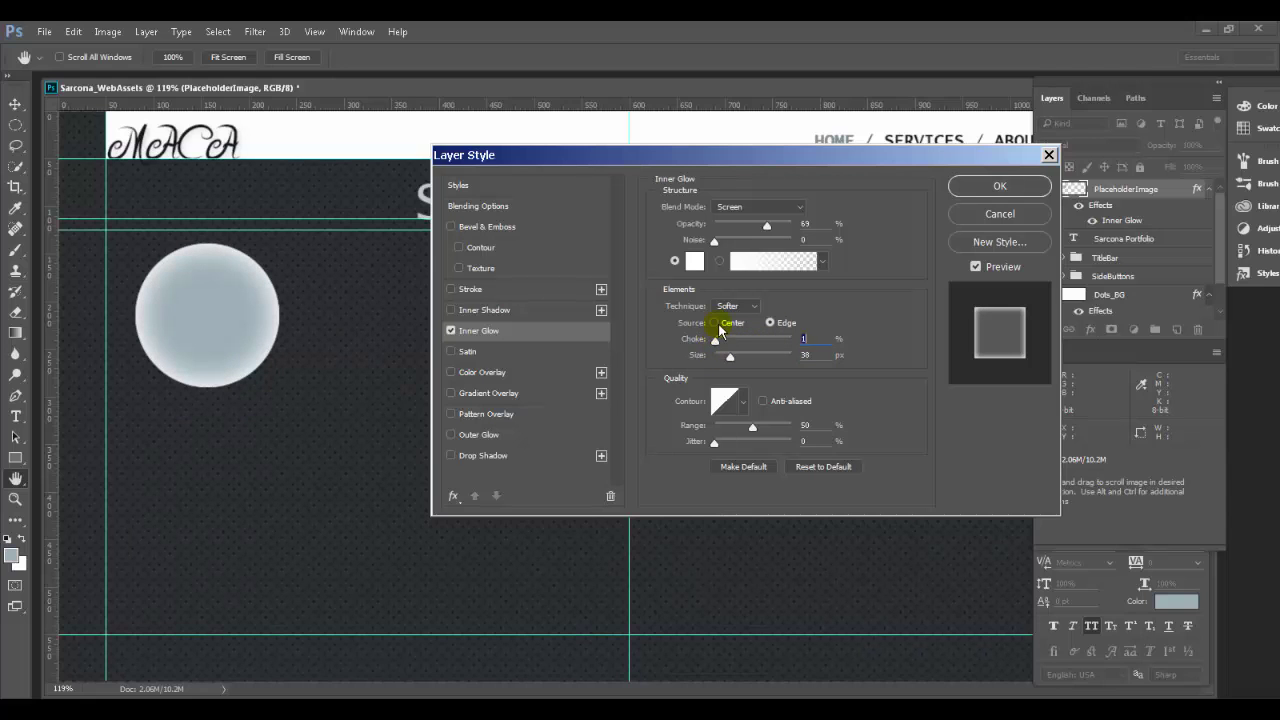
pyautogui.click(720, 326)
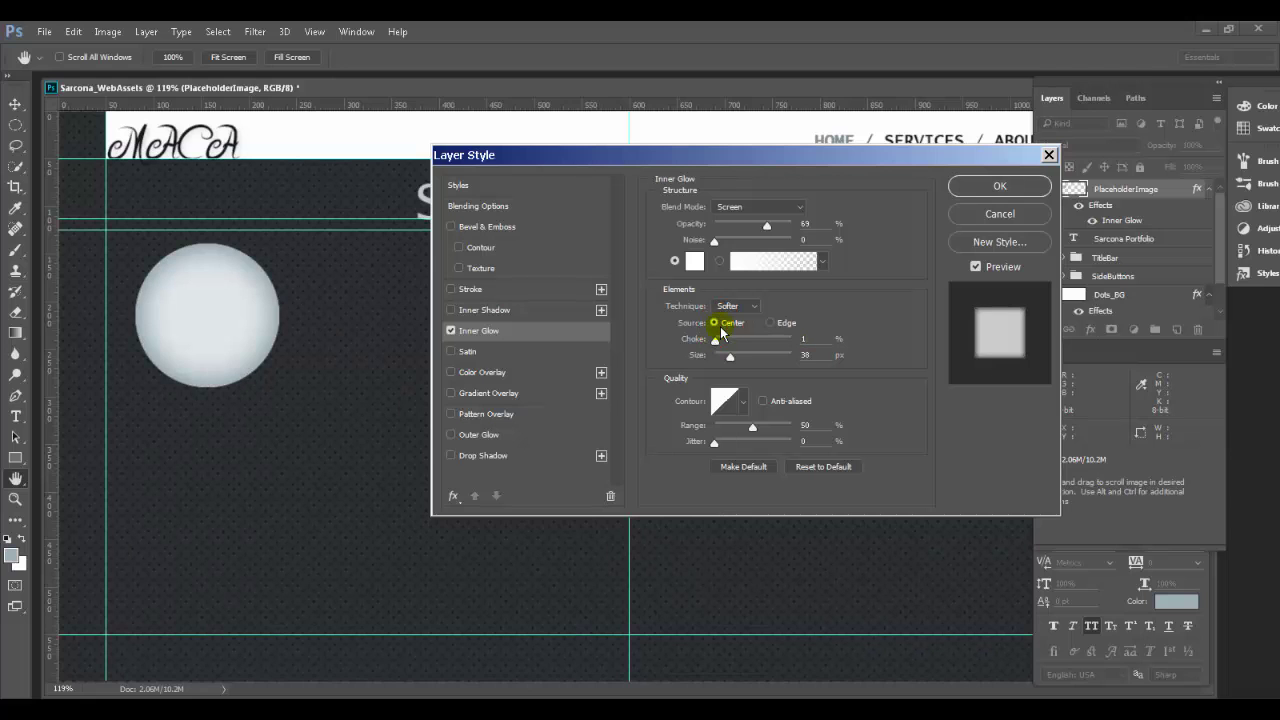
pyautogui.moveTo(731, 355); pyautogui.dragTo(724, 357)
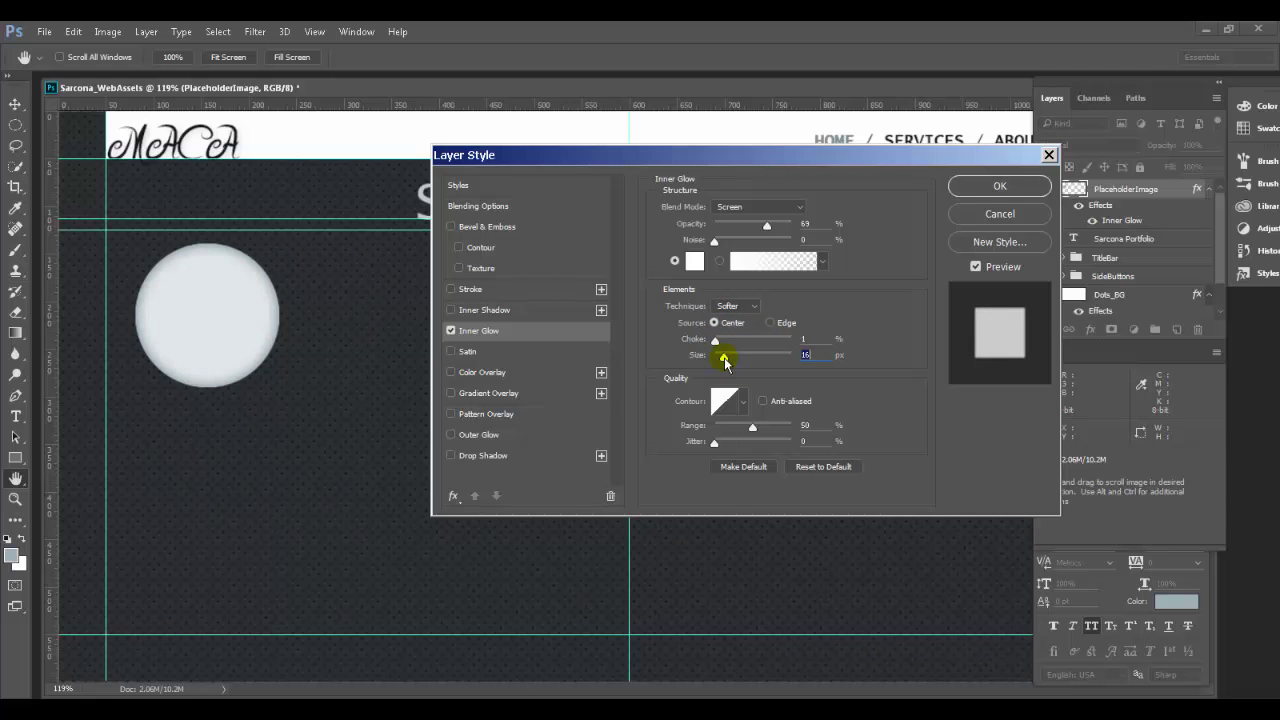
pyautogui.moveTo(768, 227)
pyautogui.mouseDown()
pyautogui.moveTo(748, 227)
pyautogui.moveTo(772, 229)
pyautogui.mouseUp()
# Choose a pale cream colour for the circle's inner glow
pyautogui.click(695, 261)
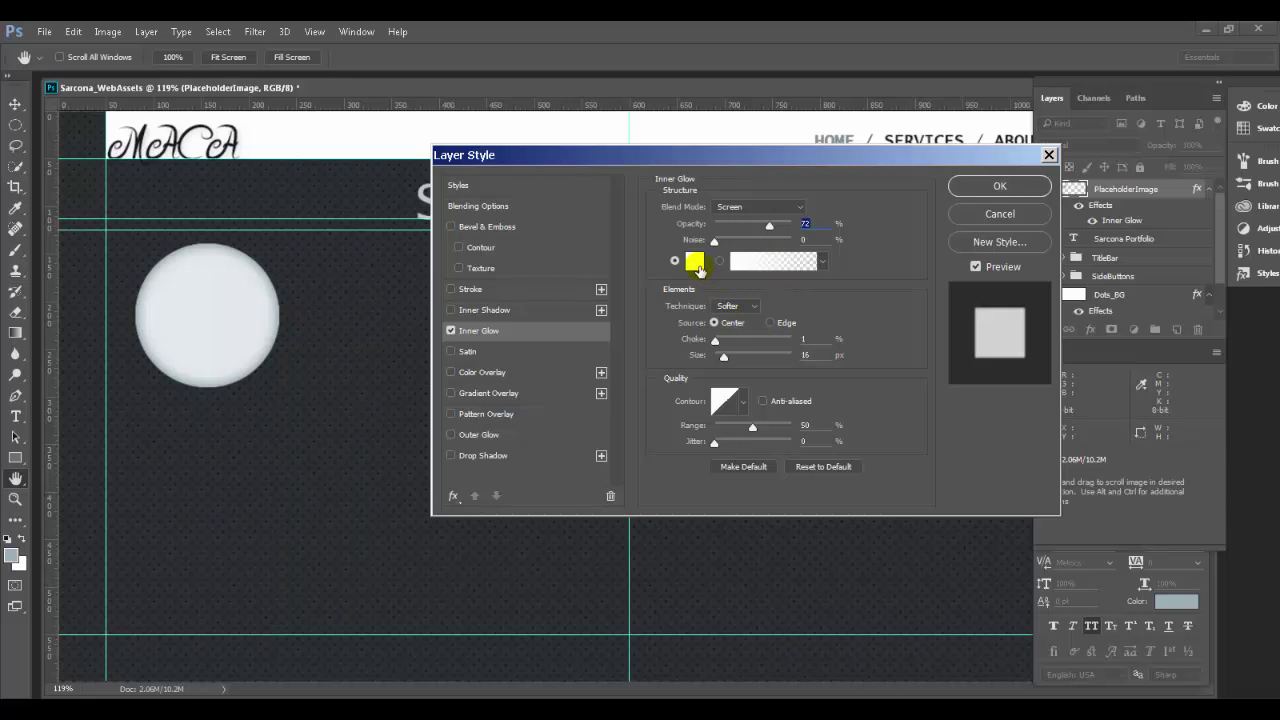
pyautogui.click(695, 261)
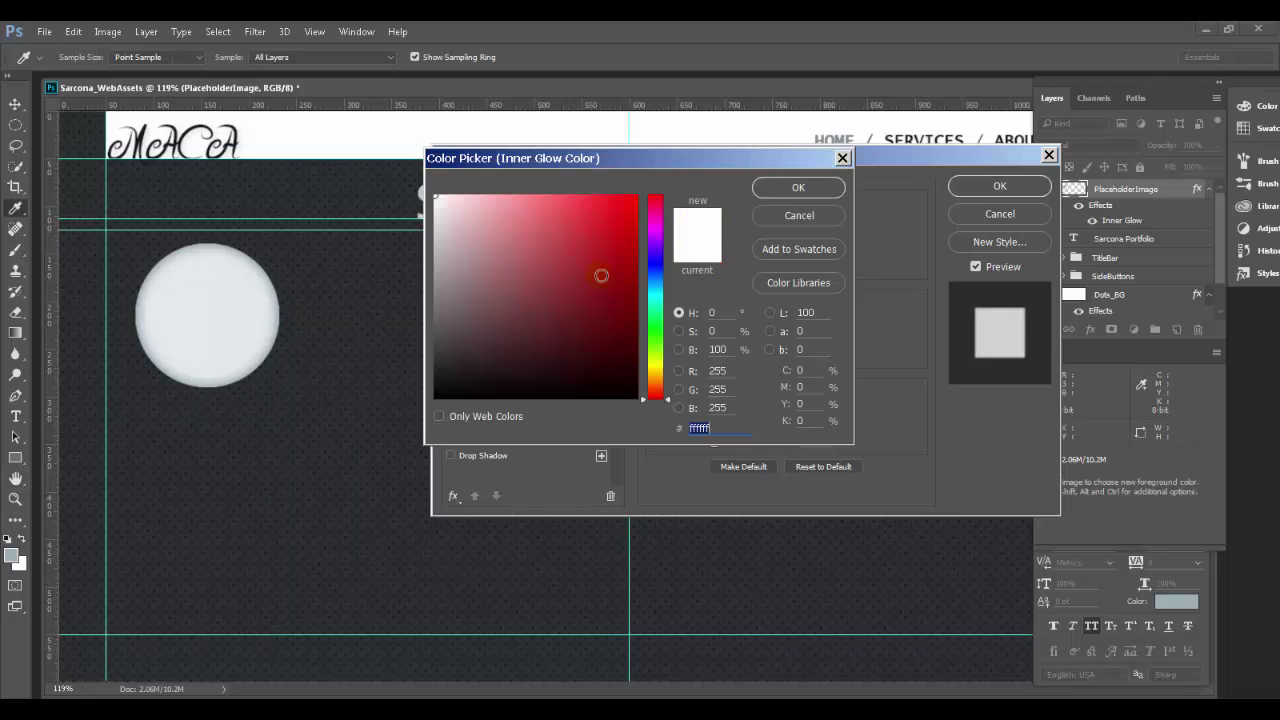
pyautogui.click(616, 218)
pyautogui.moveTo(652, 254); pyautogui.dragTo(657, 371)
pyautogui.click(587, 200)
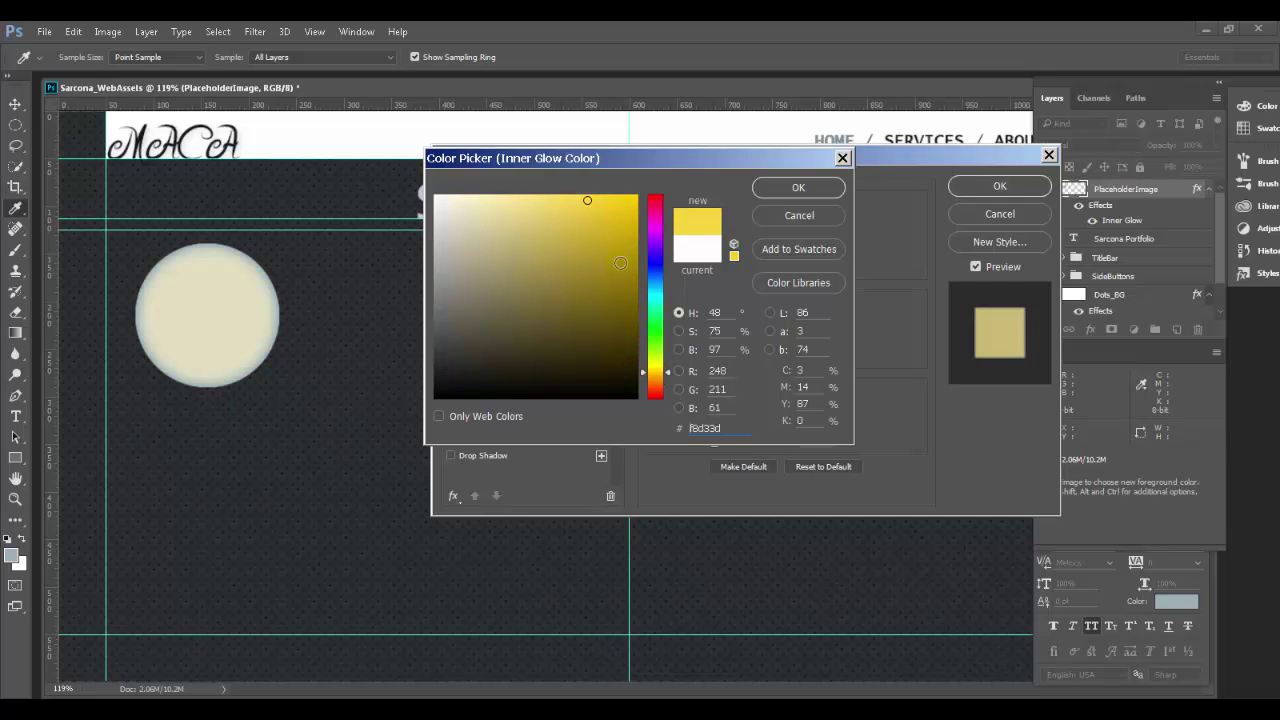
pyautogui.moveTo(586, 238); pyautogui.dragTo(515, 247)
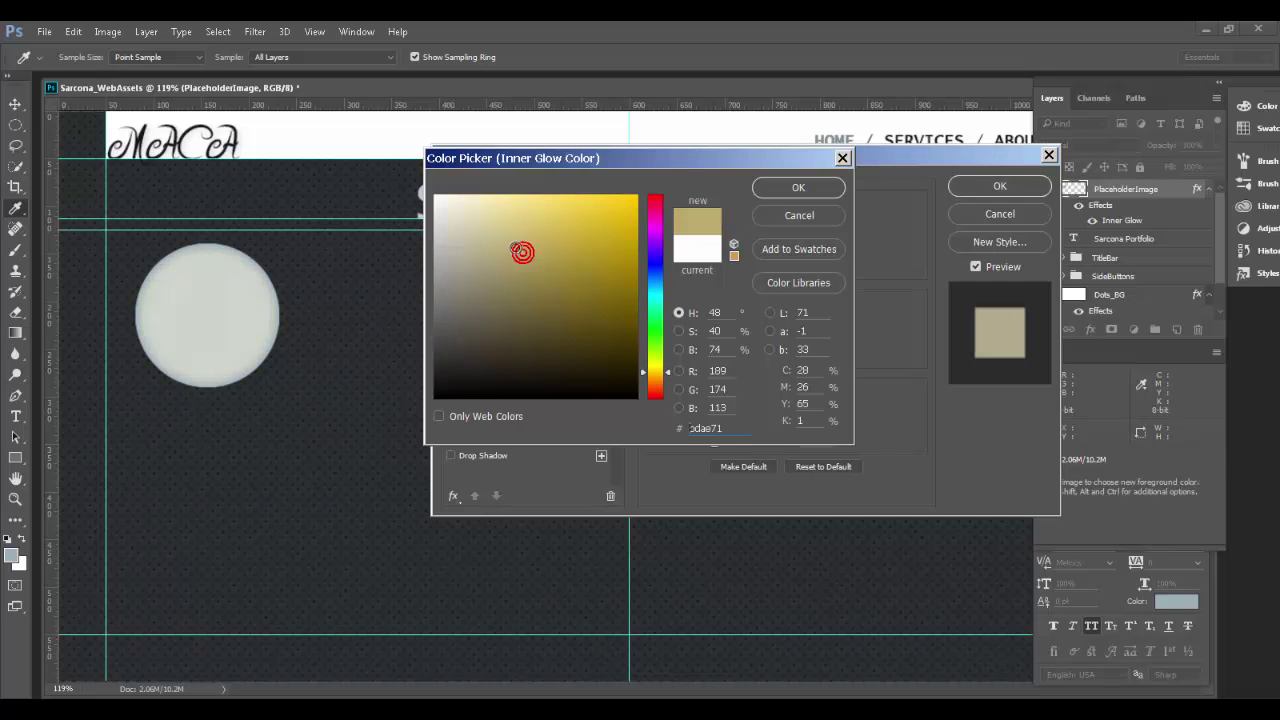
pyautogui.moveTo(664, 368); pyautogui.dragTo(664, 381)
pyautogui.moveTo(576, 315); pyautogui.dragTo(517, 291)
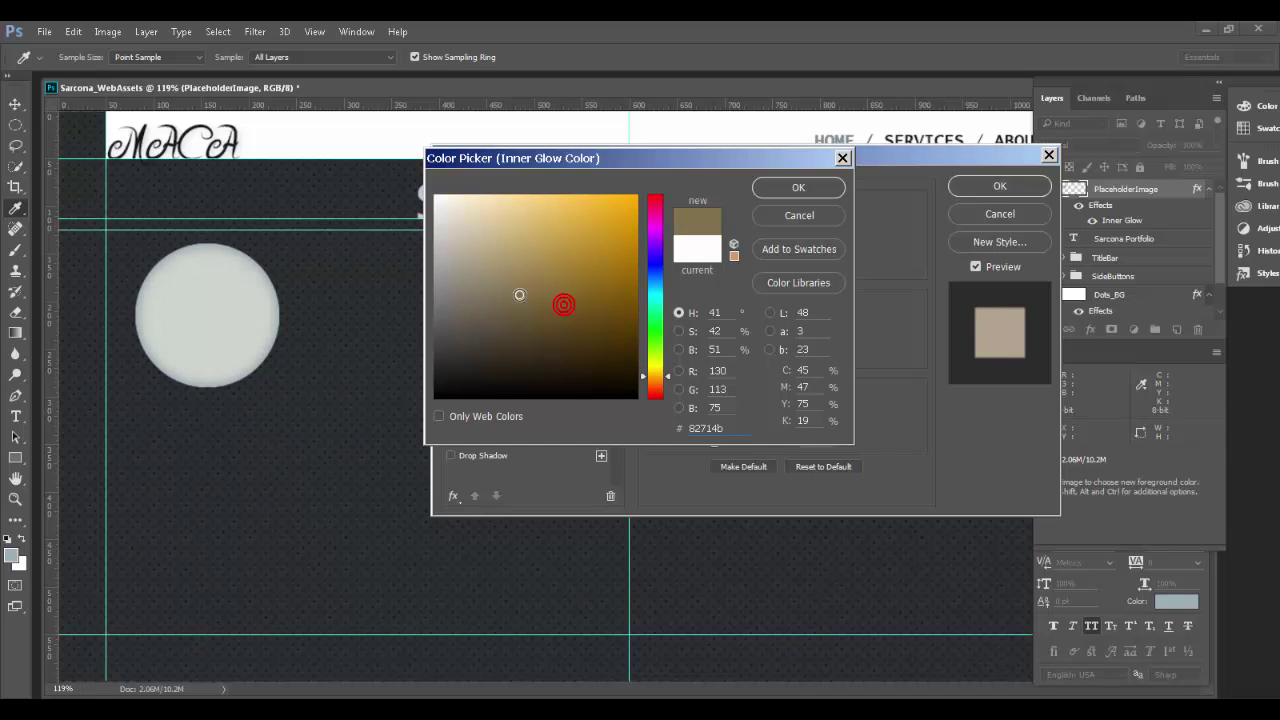
pyautogui.moveTo(666, 377); pyautogui.dragTo(668, 368)
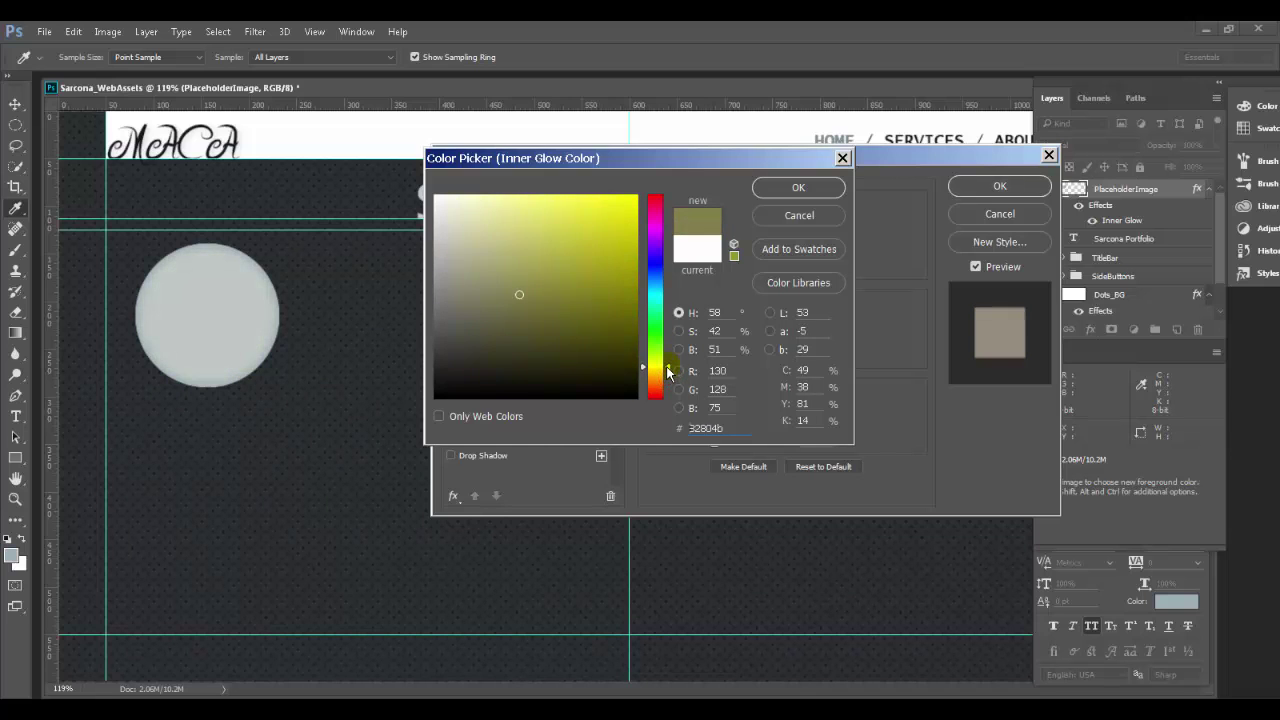
pyautogui.moveTo(571, 306); pyautogui.dragTo(621, 224)
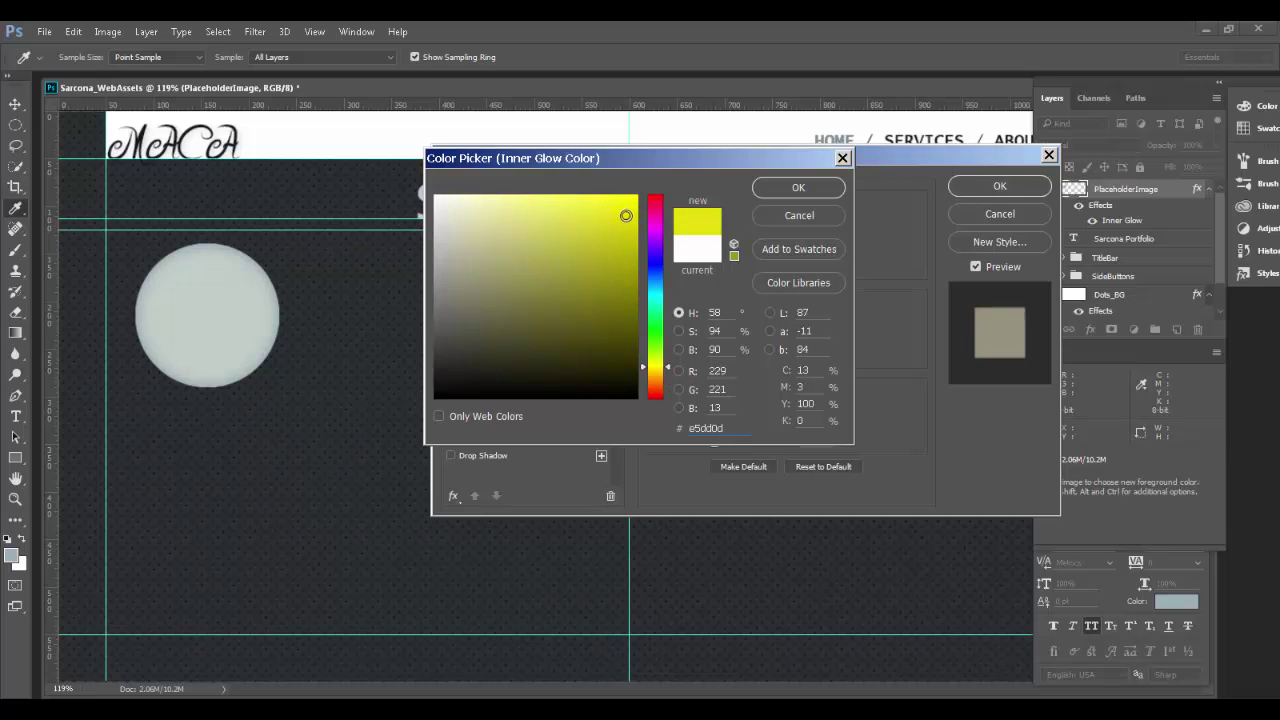
pyautogui.moveTo(664, 374); pyautogui.dragTo(668, 375)
pyautogui.moveTo(603, 237); pyautogui.dragTo(460, 203)
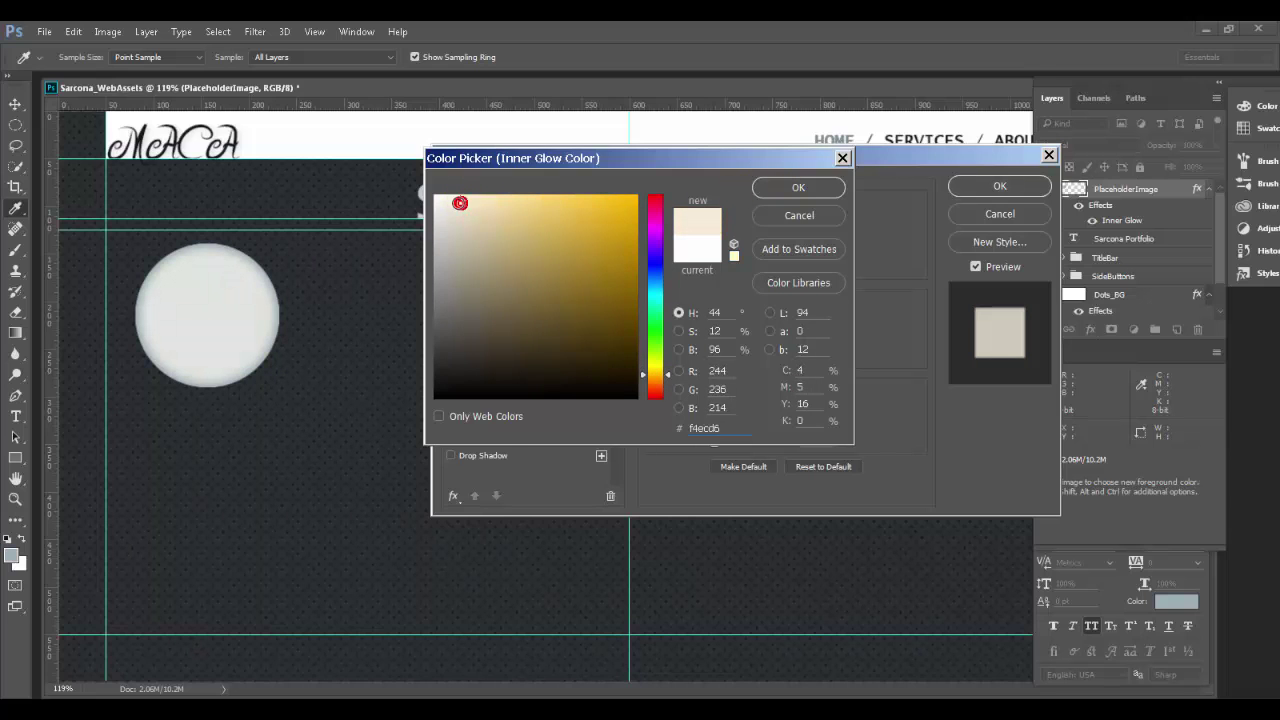
pyautogui.click(785, 187)
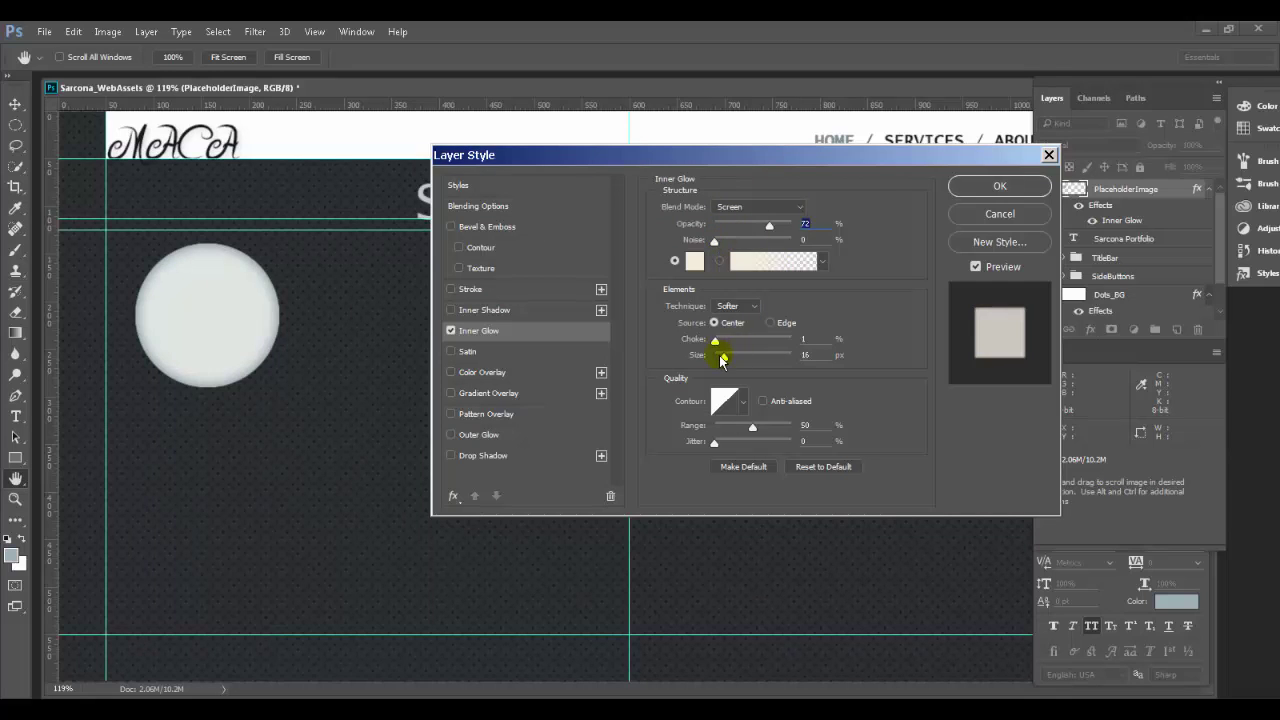
# Set the inner glow source to Edge with a size of about 21 px
pyautogui.moveTo(724, 358); pyautogui.dragTo(721, 357)
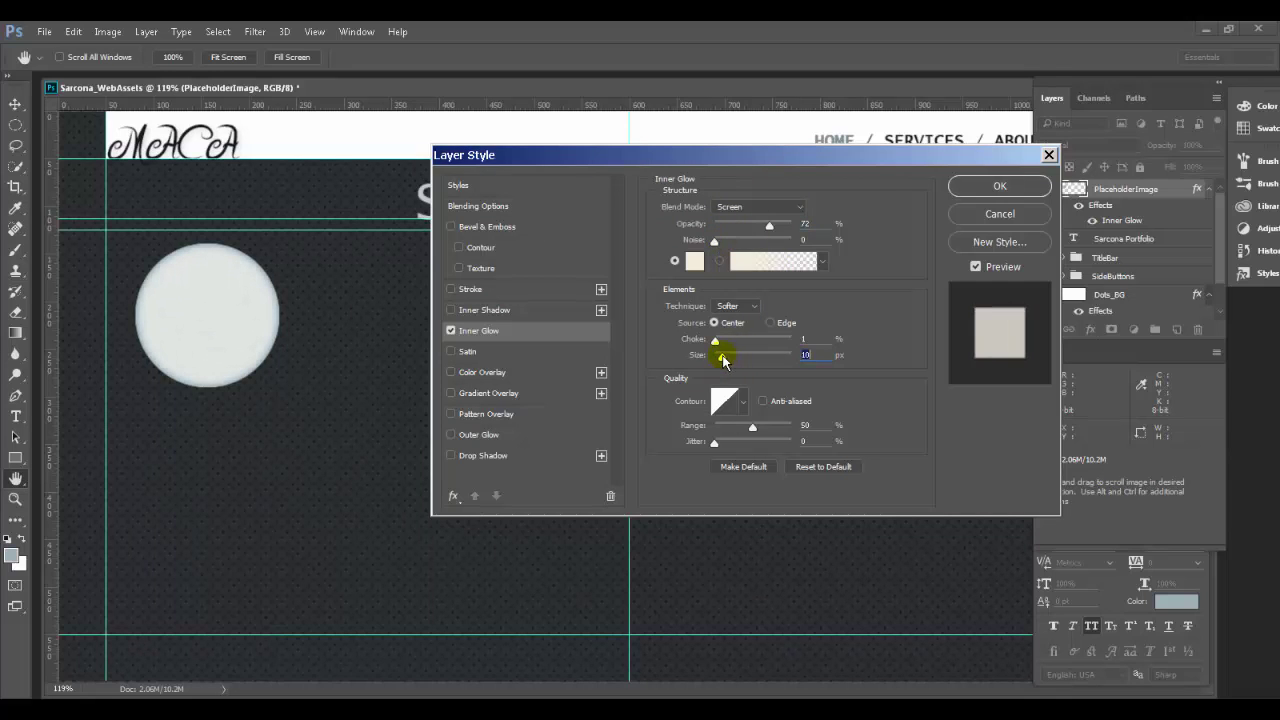
pyautogui.click(772, 322)
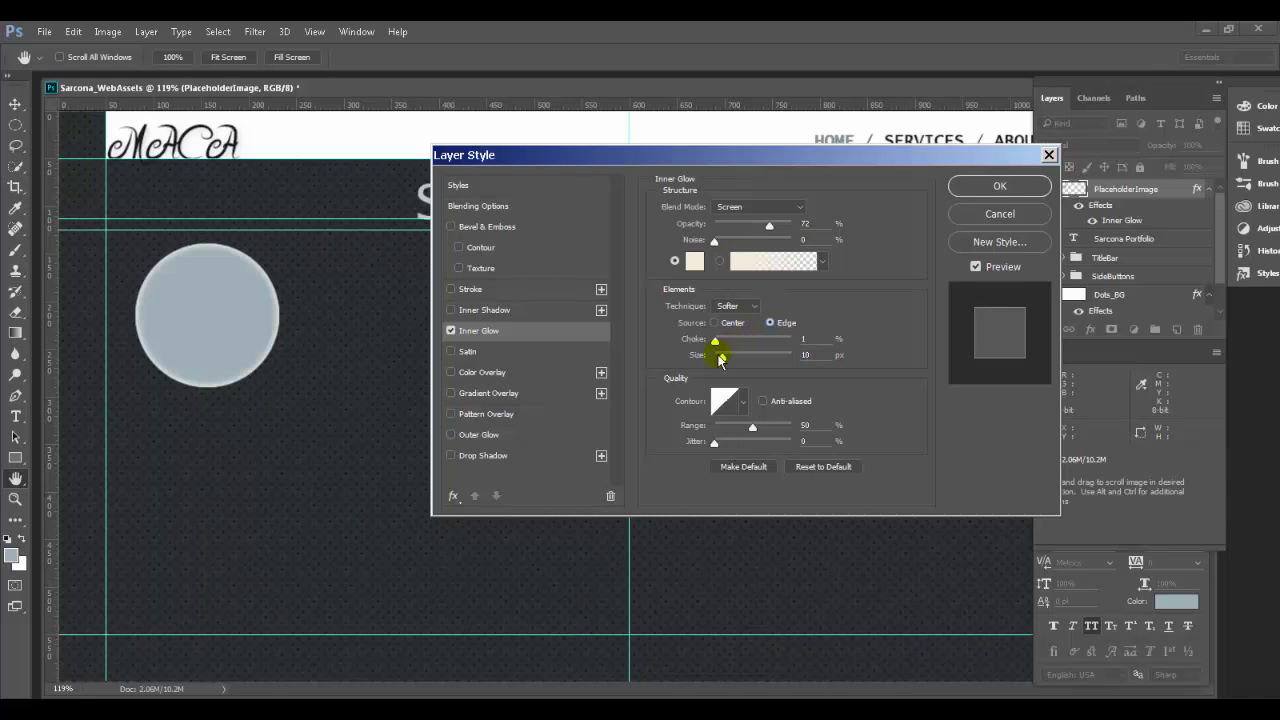
pyautogui.moveTo(719, 356); pyautogui.dragTo(729, 361)
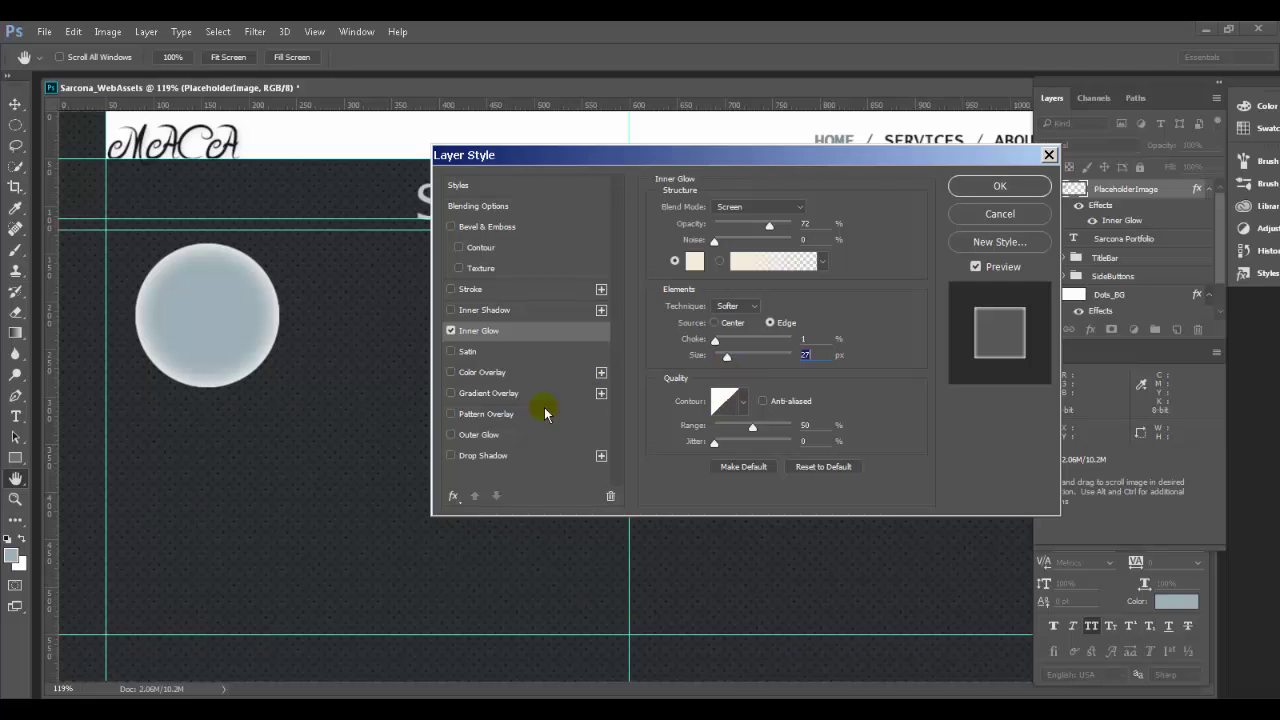
# Add a Drop Shadow at 22% opacity, 149° angle, 7 px distance, spread and size 9, then apply
pyautogui.click(468, 456)
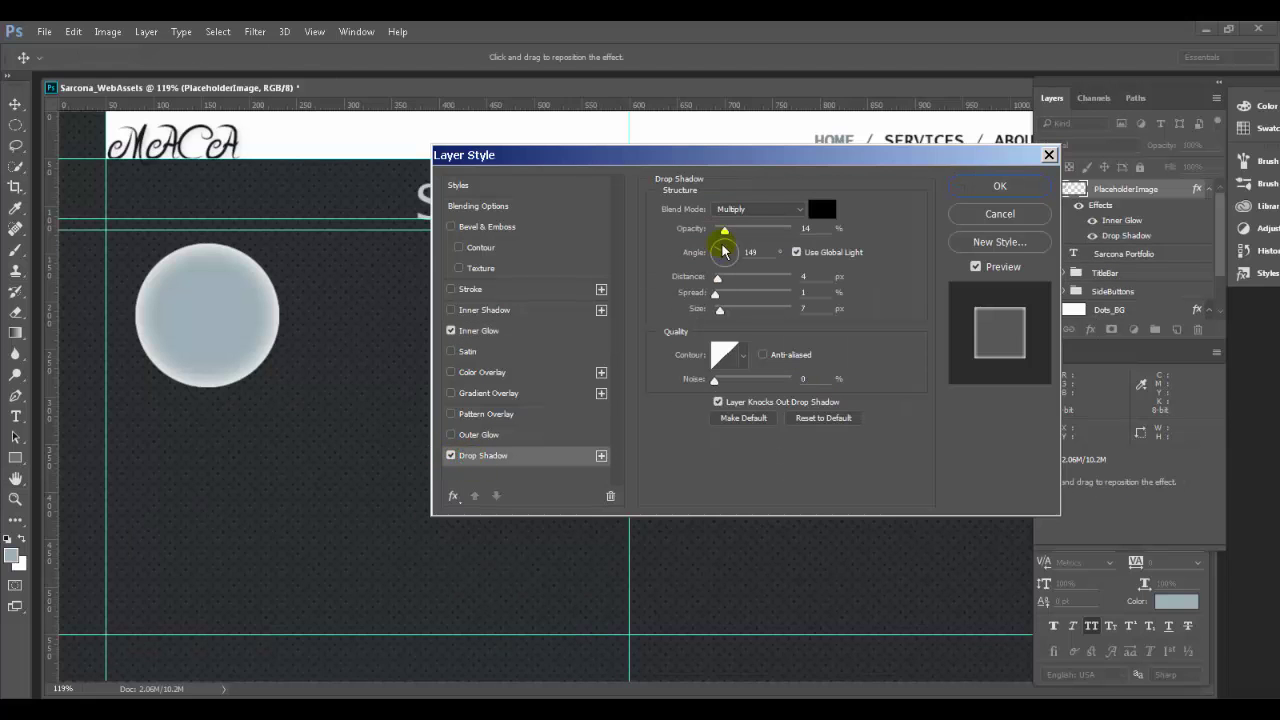
pyautogui.moveTo(725, 229); pyautogui.dragTo(775, 232)
pyautogui.moveTo(720, 277); pyautogui.dragTo(727, 311)
pyautogui.moveTo(729, 230); pyautogui.dragTo(726, 236)
pyautogui.moveTo(743, 293)
pyautogui.mouseDown()
pyautogui.moveTo(727, 297)
pyautogui.moveTo(721, 282)
pyautogui.mouseUp()
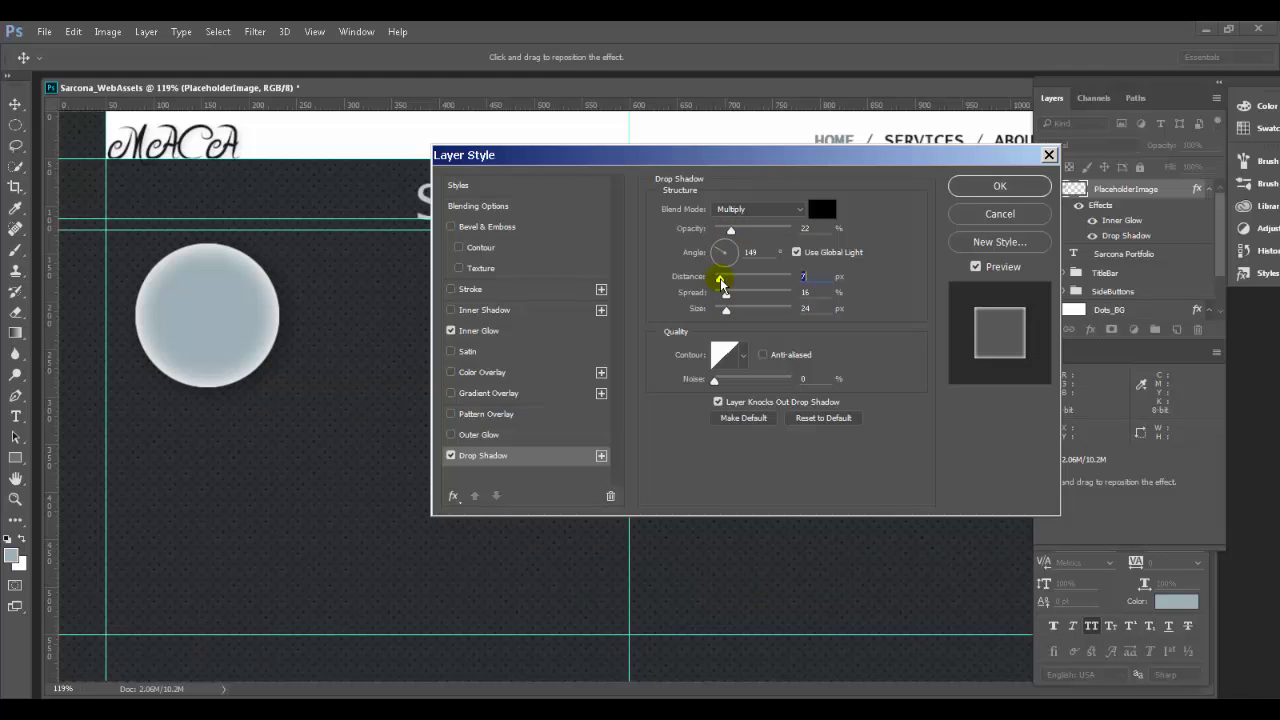
pyautogui.moveTo(731, 230); pyautogui.dragTo(791, 230)
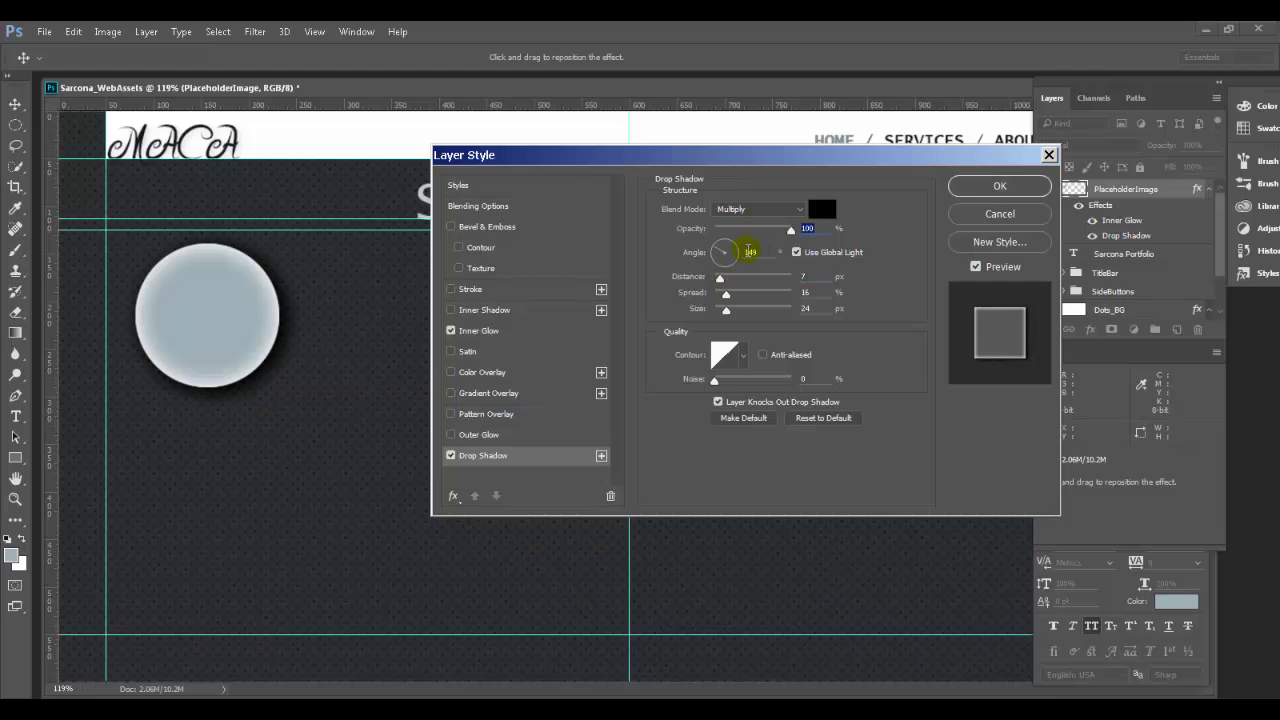
pyautogui.moveTo(726, 294)
pyautogui.mouseDown()
pyautogui.moveTo(714, 293)
pyautogui.moveTo(724, 317)
pyautogui.mouseUp()
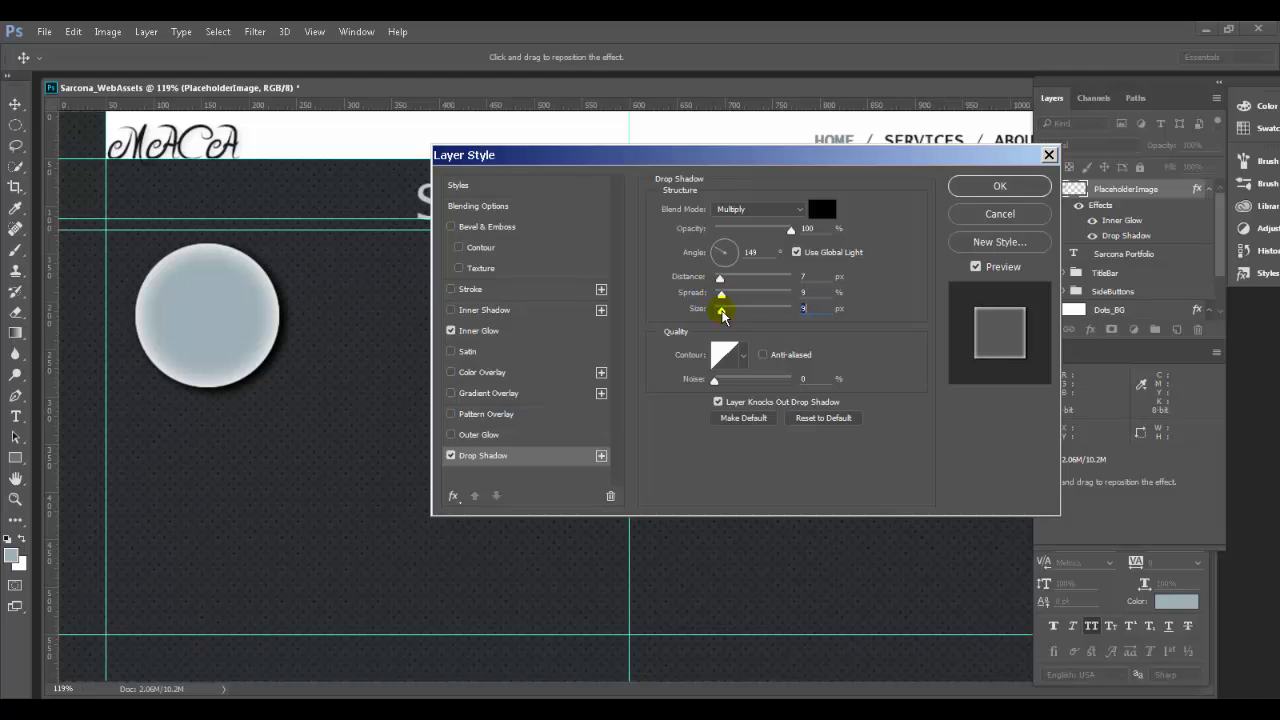
pyautogui.click(731, 229)
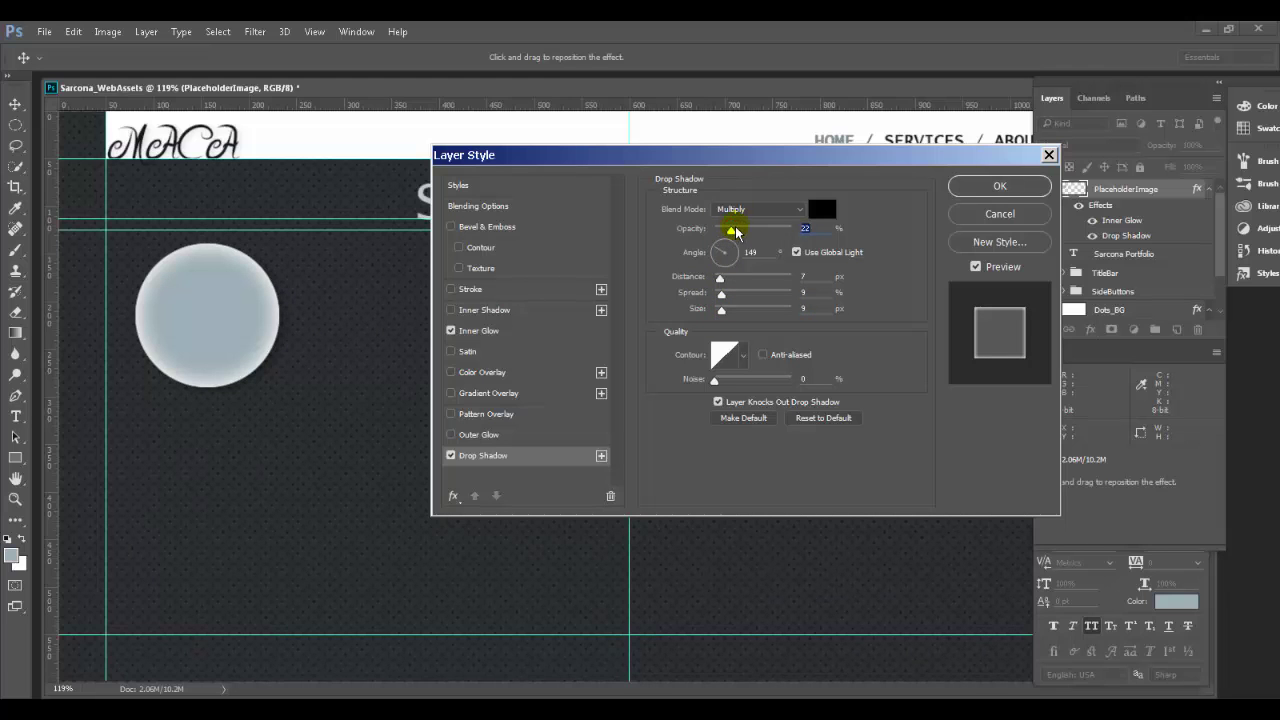
pyautogui.click(452, 460)
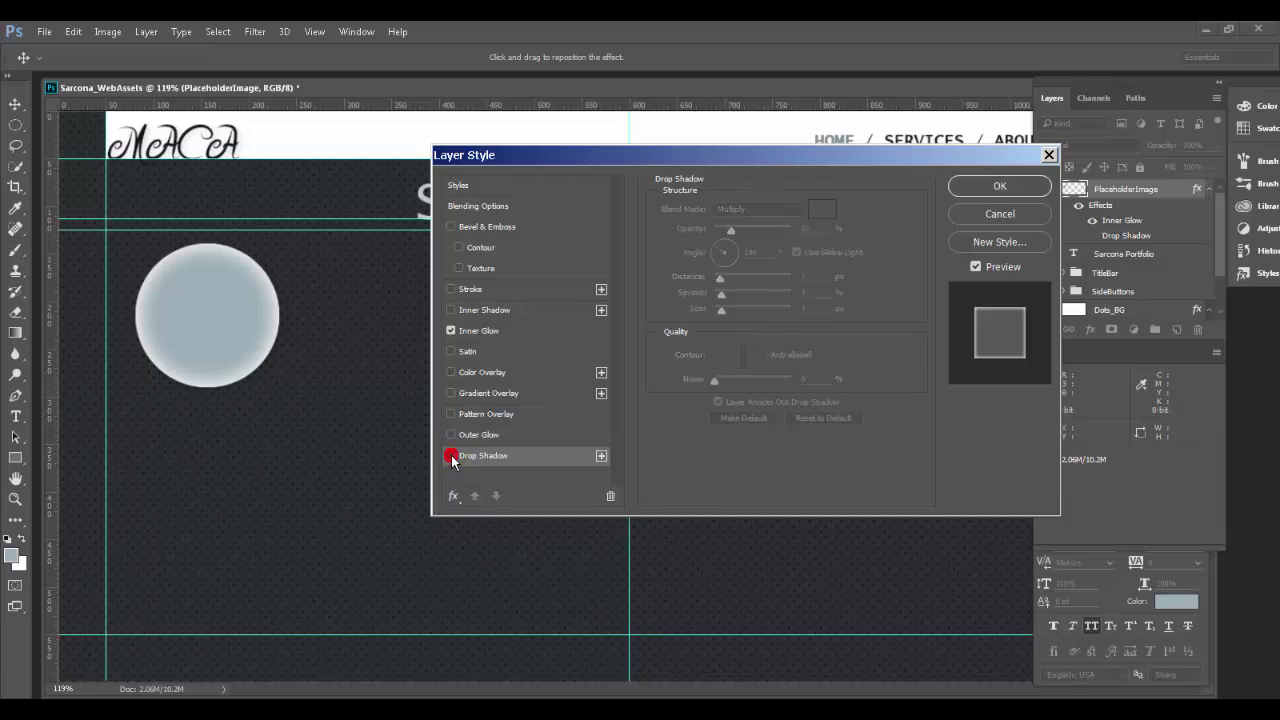
pyautogui.click(452, 457)
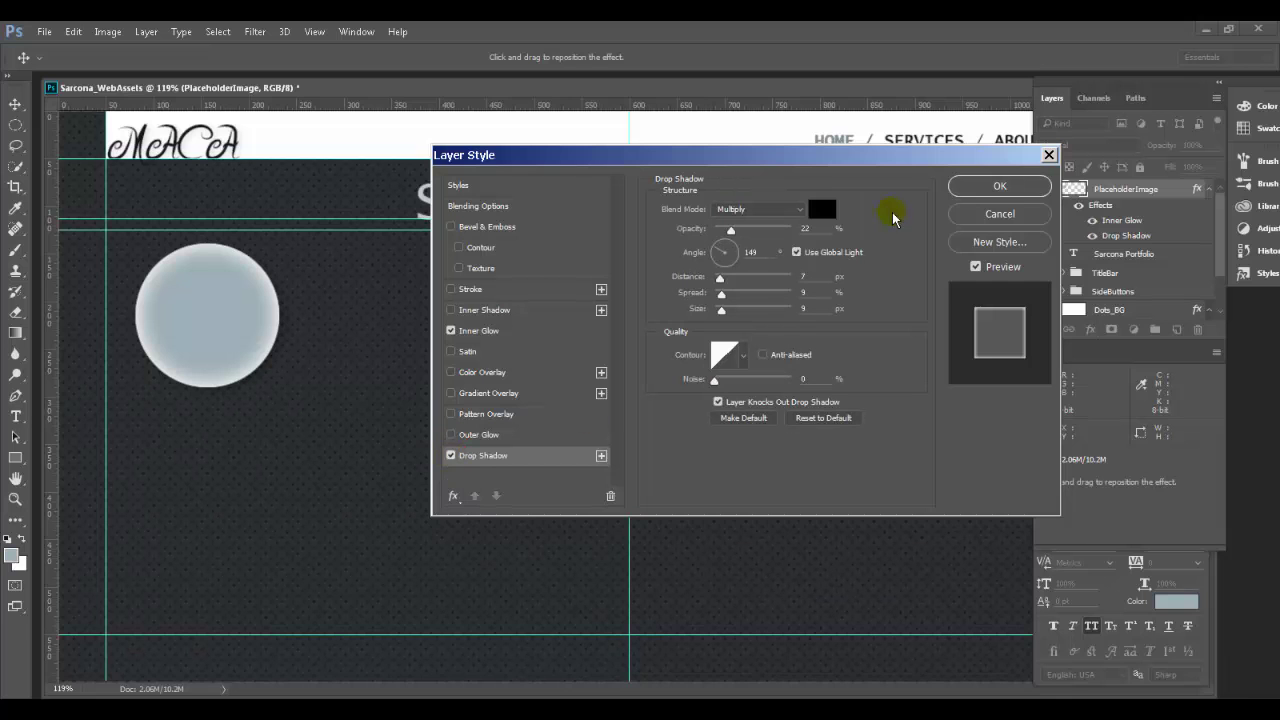
pyautogui.click(997, 187)
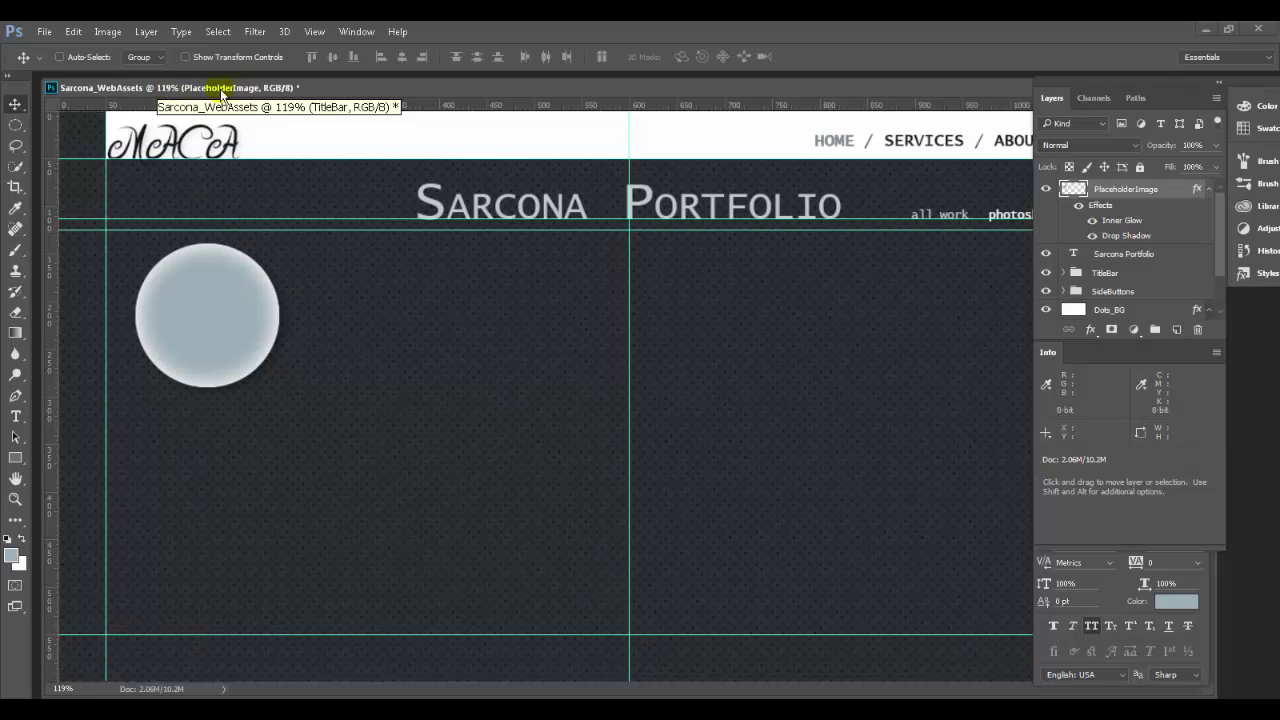
# Preview the page at 100% with panels and guides hidden, then restore them
pyautogui.press('ctrl')
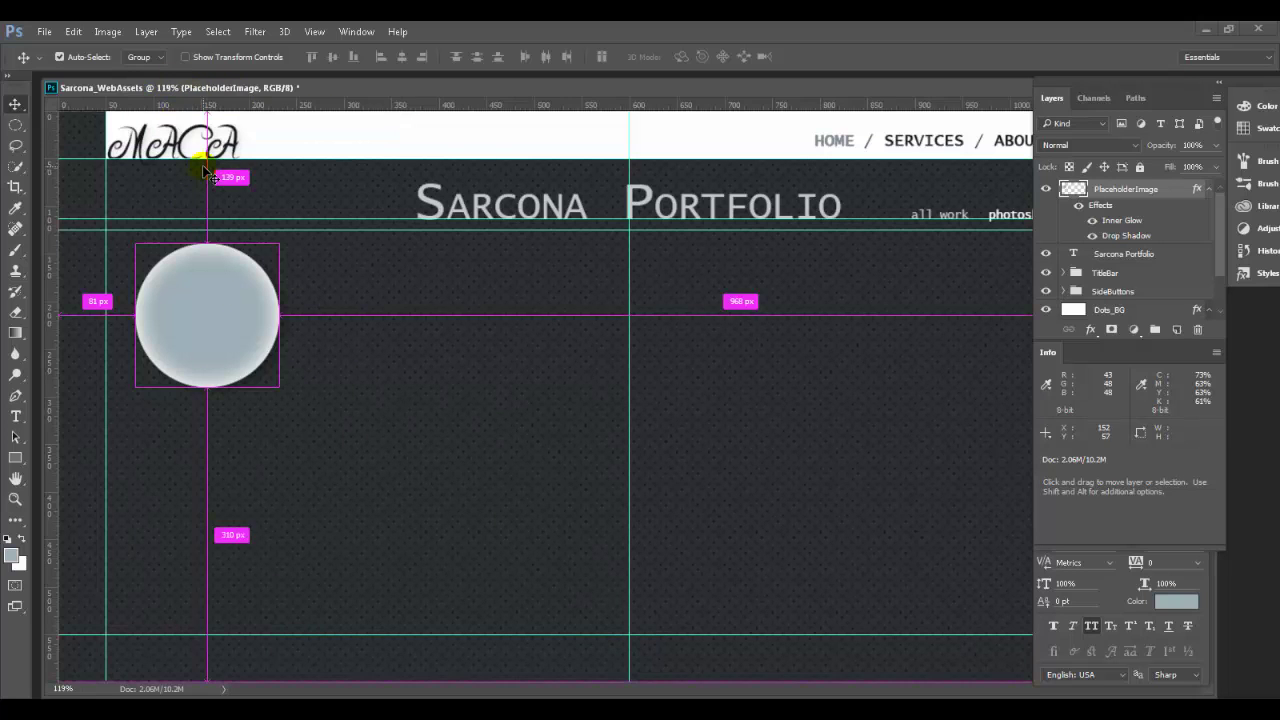
pyautogui.hotkey('ctrl', '1')
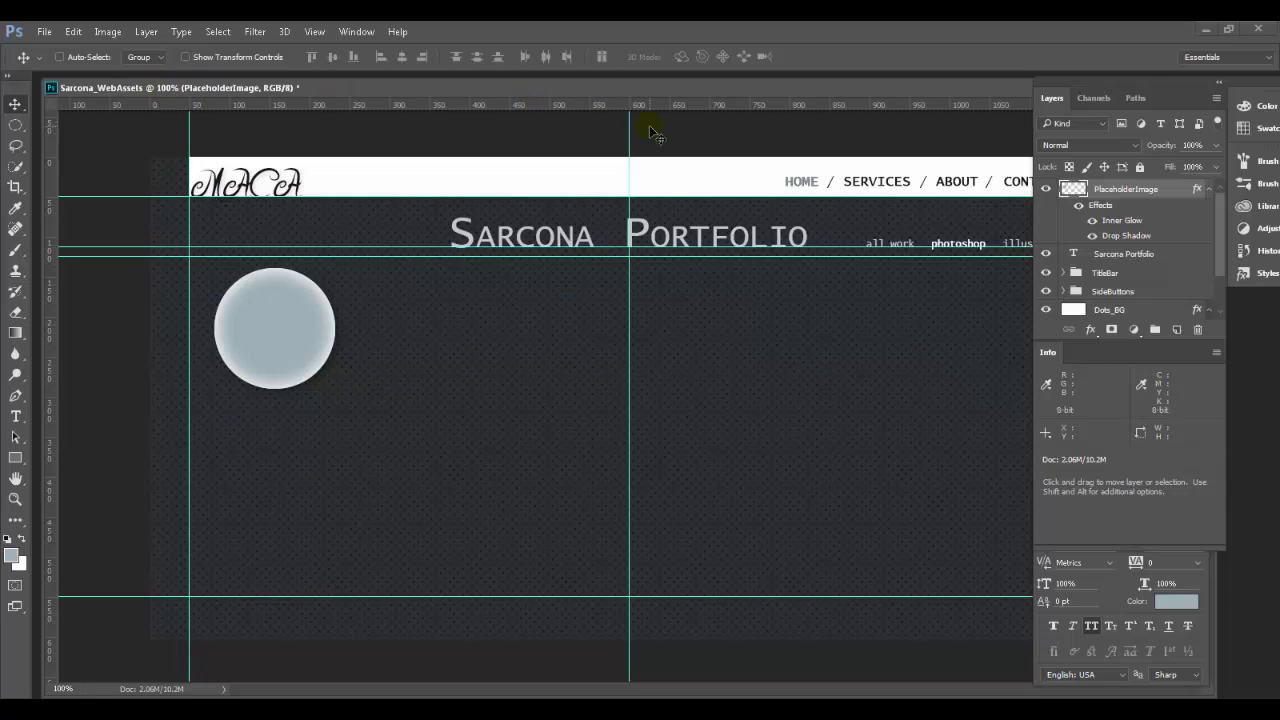
pyautogui.press('Tab')
pyautogui.hotkey('ctrl', ';')
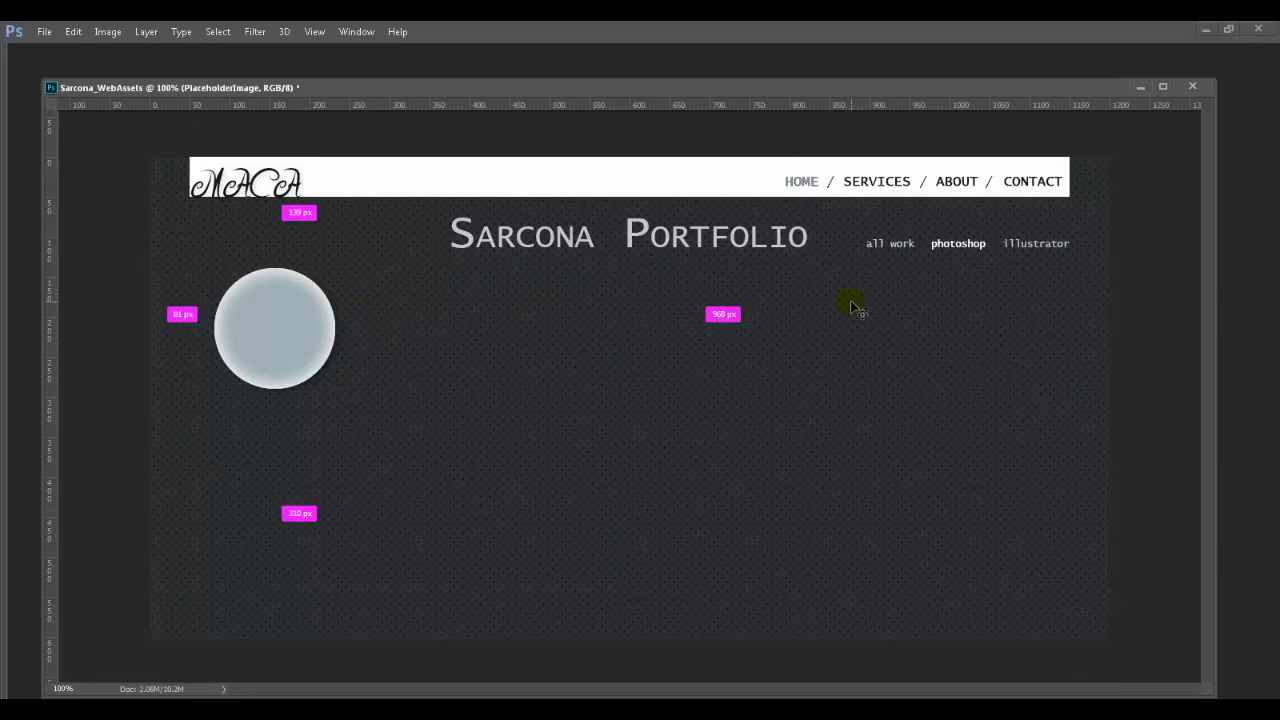
pyautogui.hotkey('ctrl', ';')
pyautogui.press('Tab')
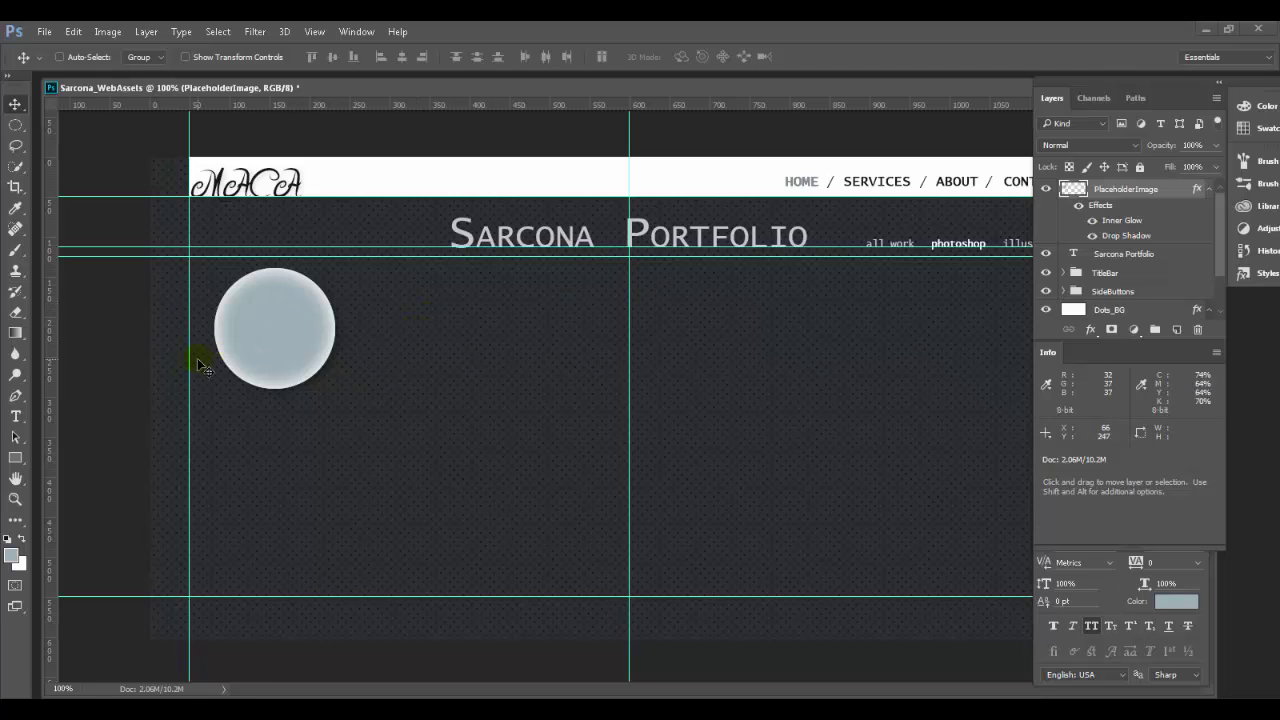
# Type 'photography' as a 6 pt label just below the circle
pyautogui.press('t')
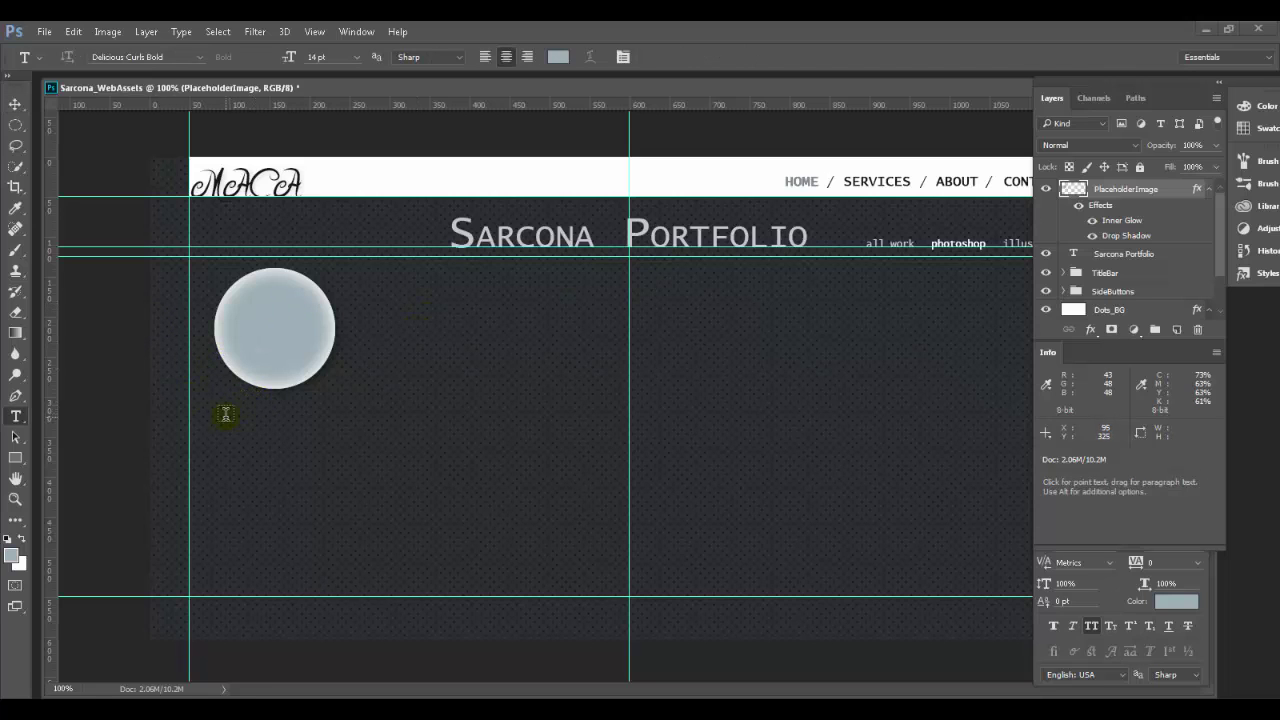
pyautogui.moveTo(221, 420); pyautogui.dragTo(336, 397)
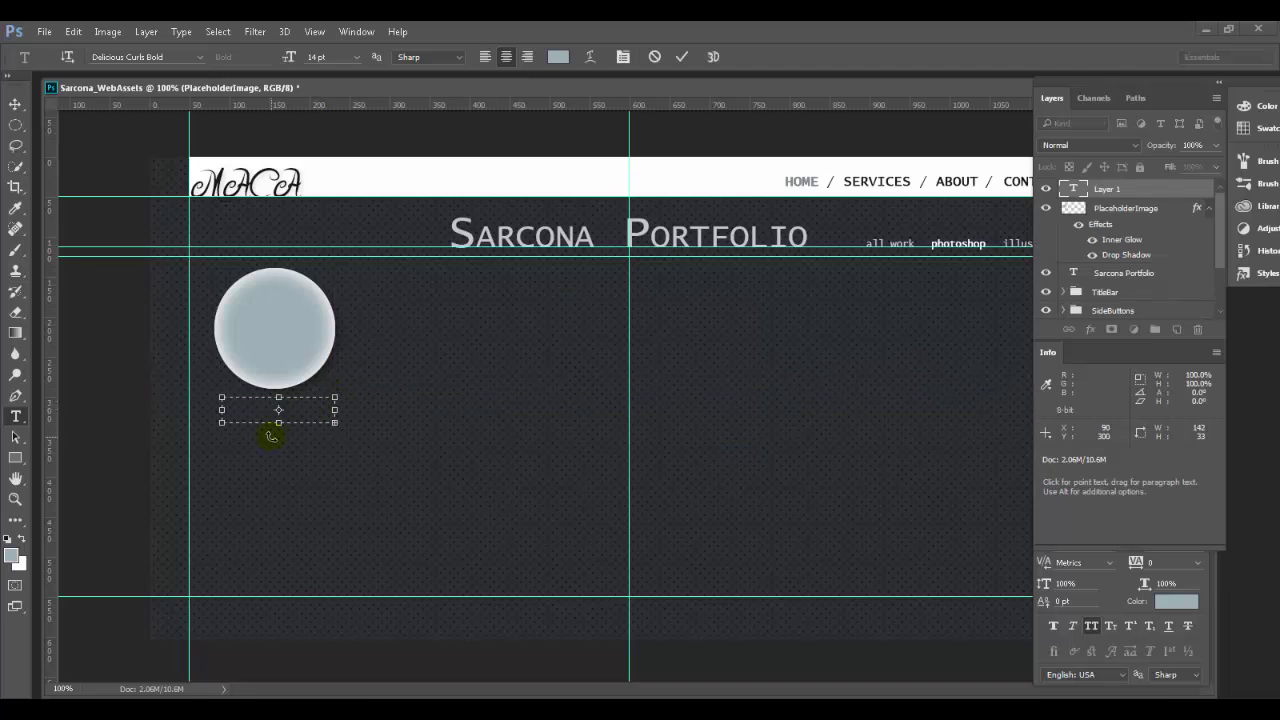
pyautogui.press('Escape')
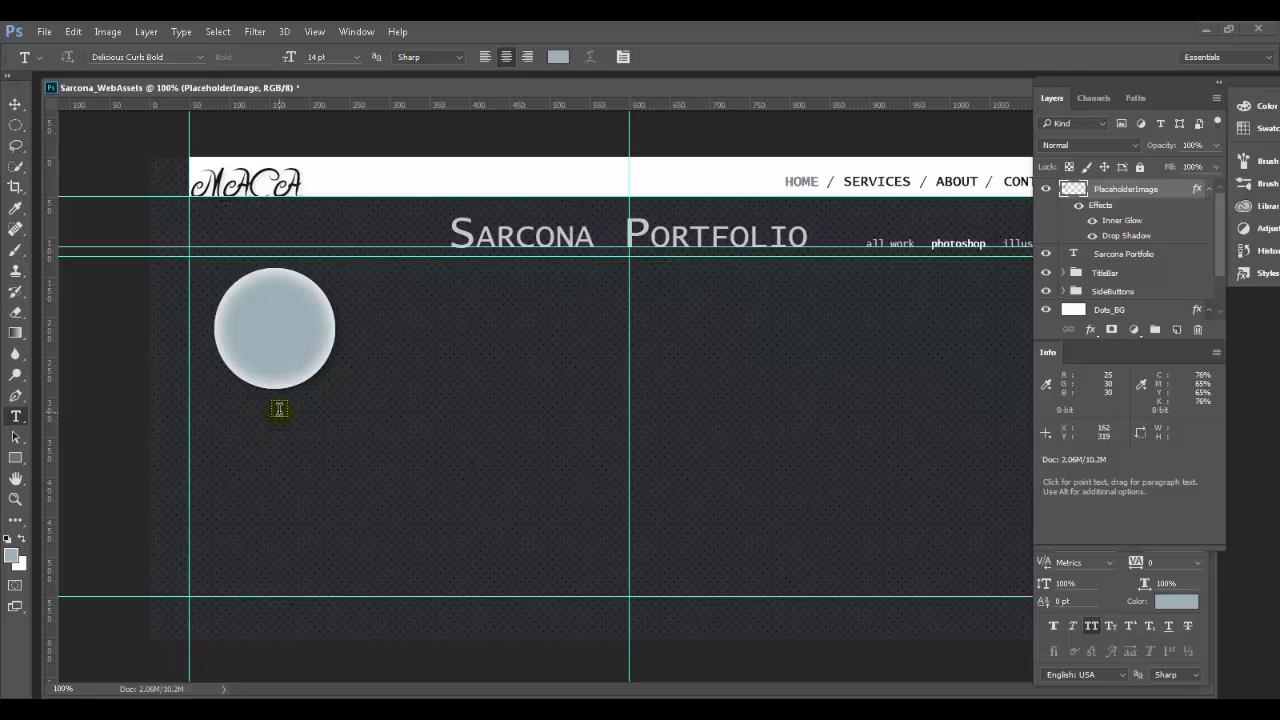
pyautogui.click(276, 408)
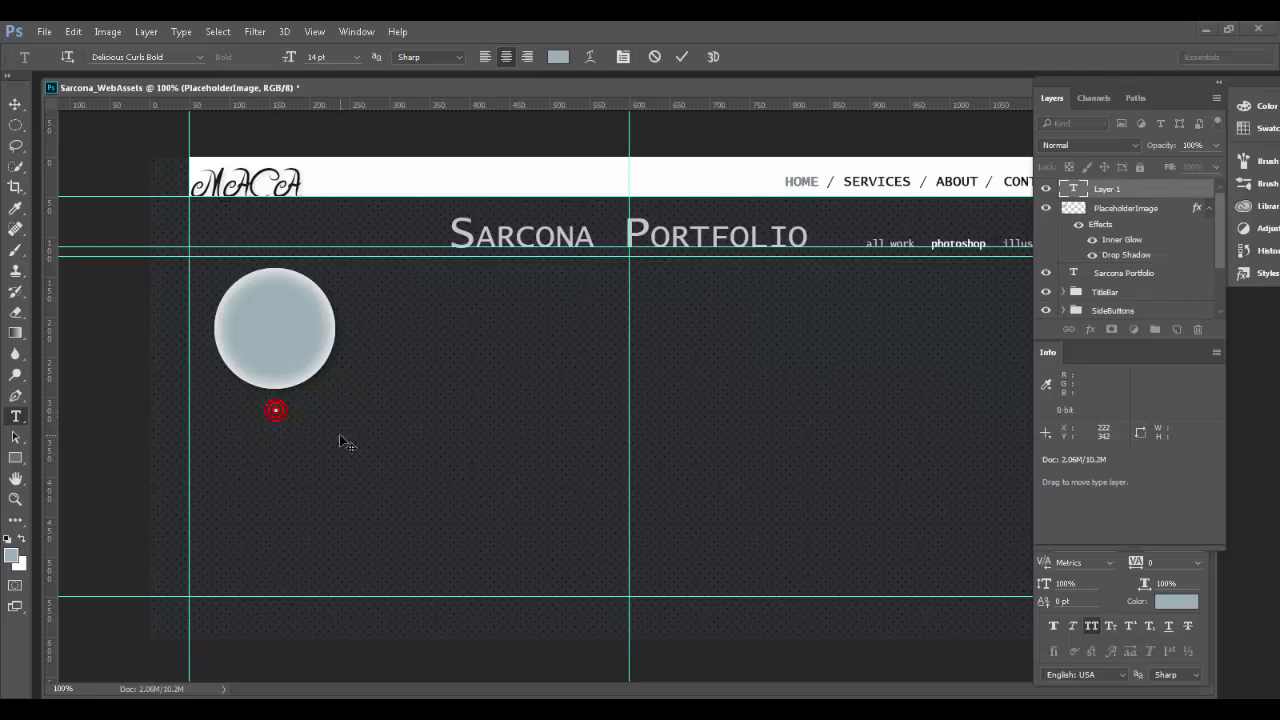
pyautogui.click(356, 57)
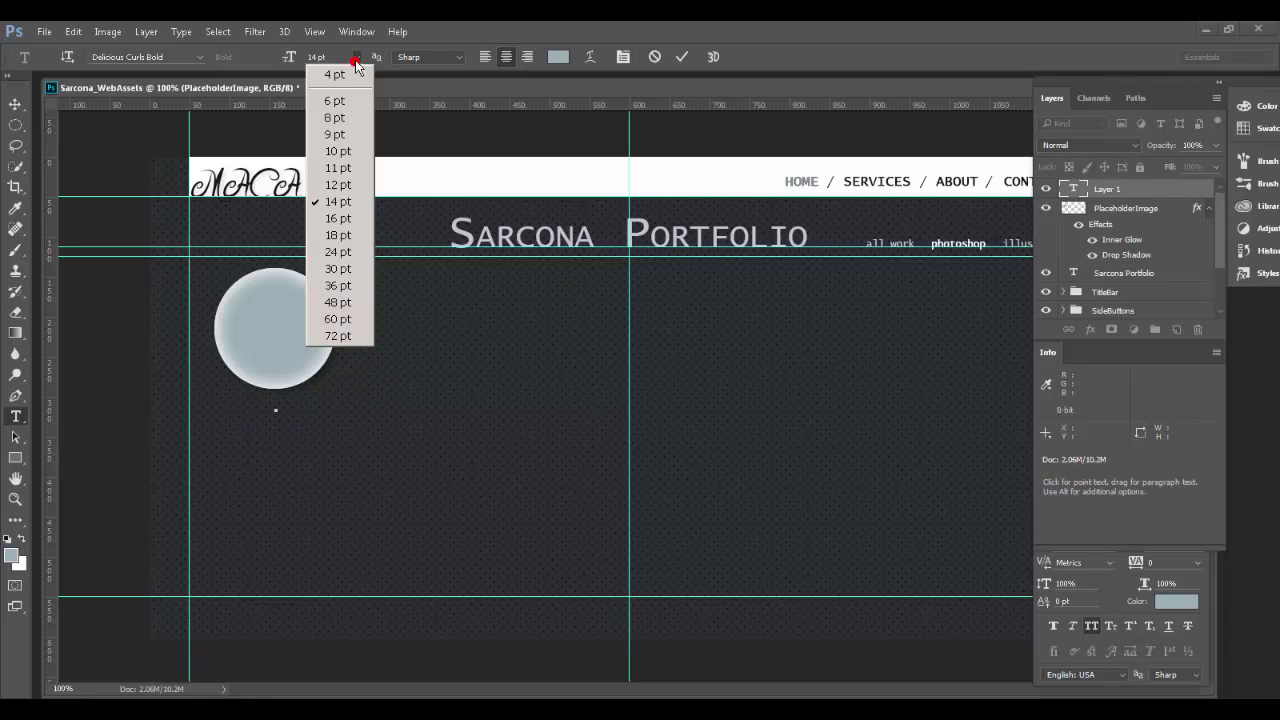
pyautogui.click(355, 101)
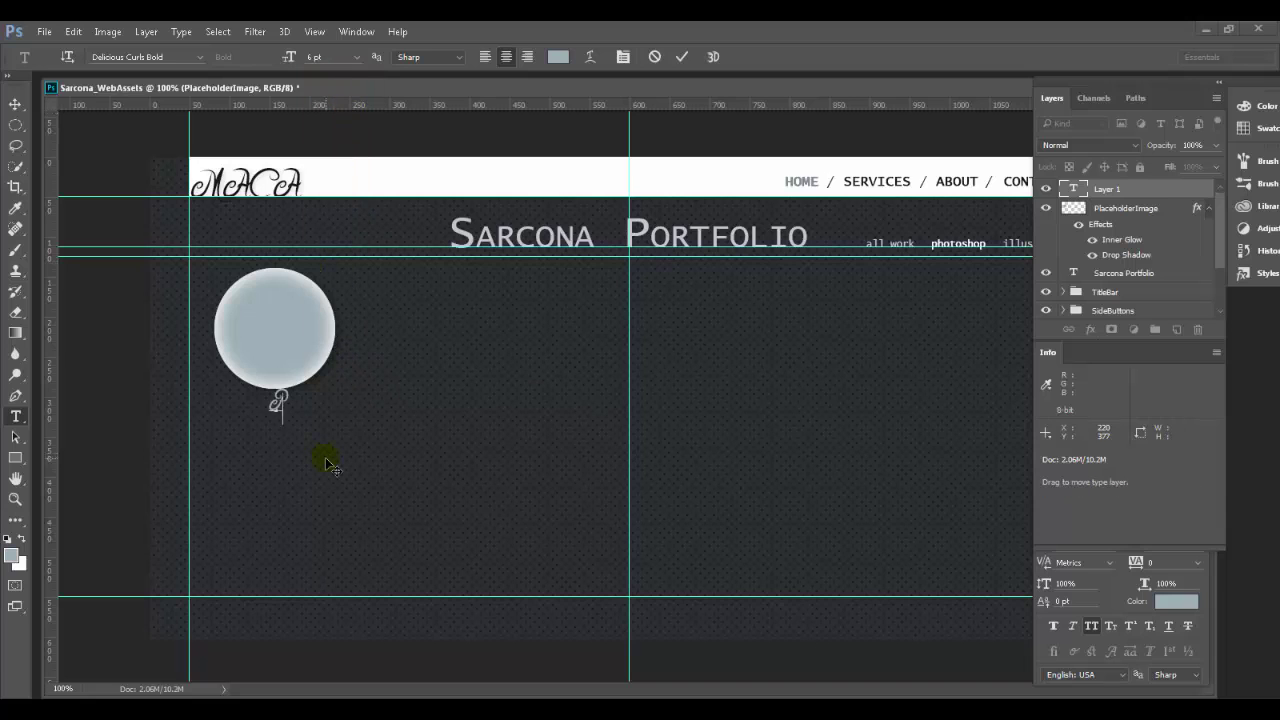
pyautogui.write('photography')
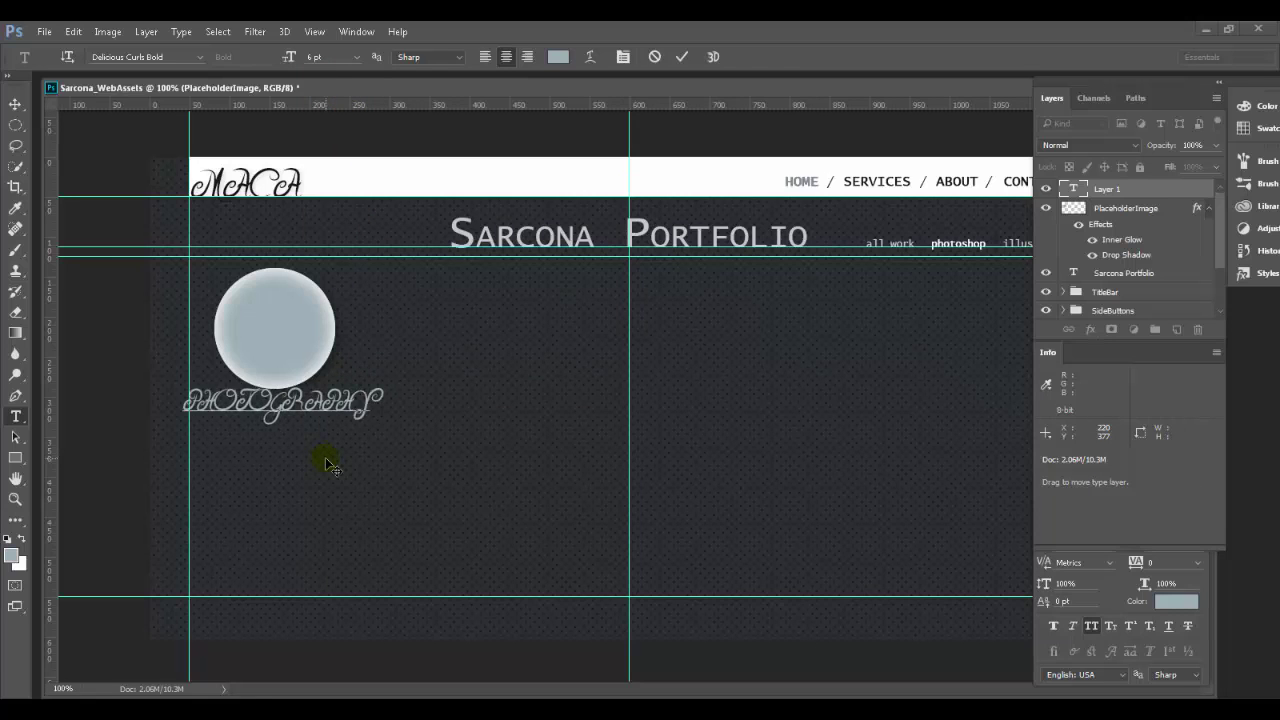
# Set the label font to Lucida Console, turn off All Caps, and commit it
pyautogui.hotkey('ctrl', 'a')
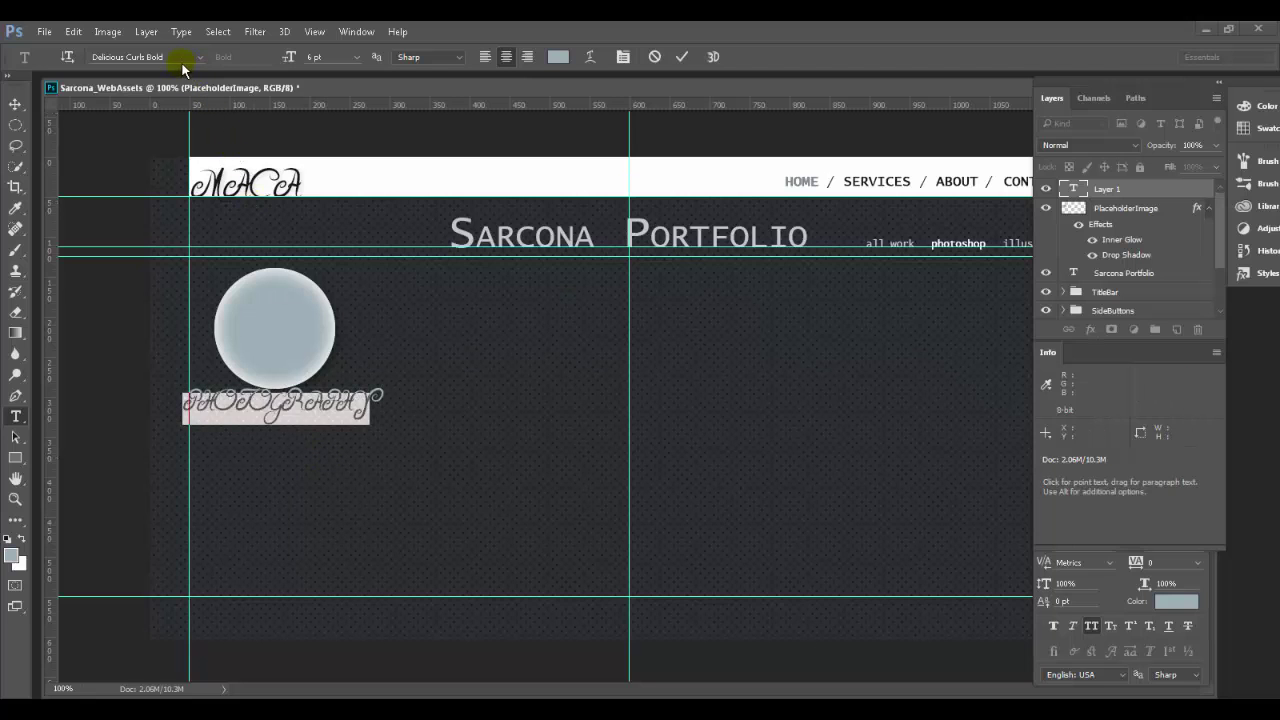
pyautogui.click(178, 56)
pyautogui.click(200, 57)
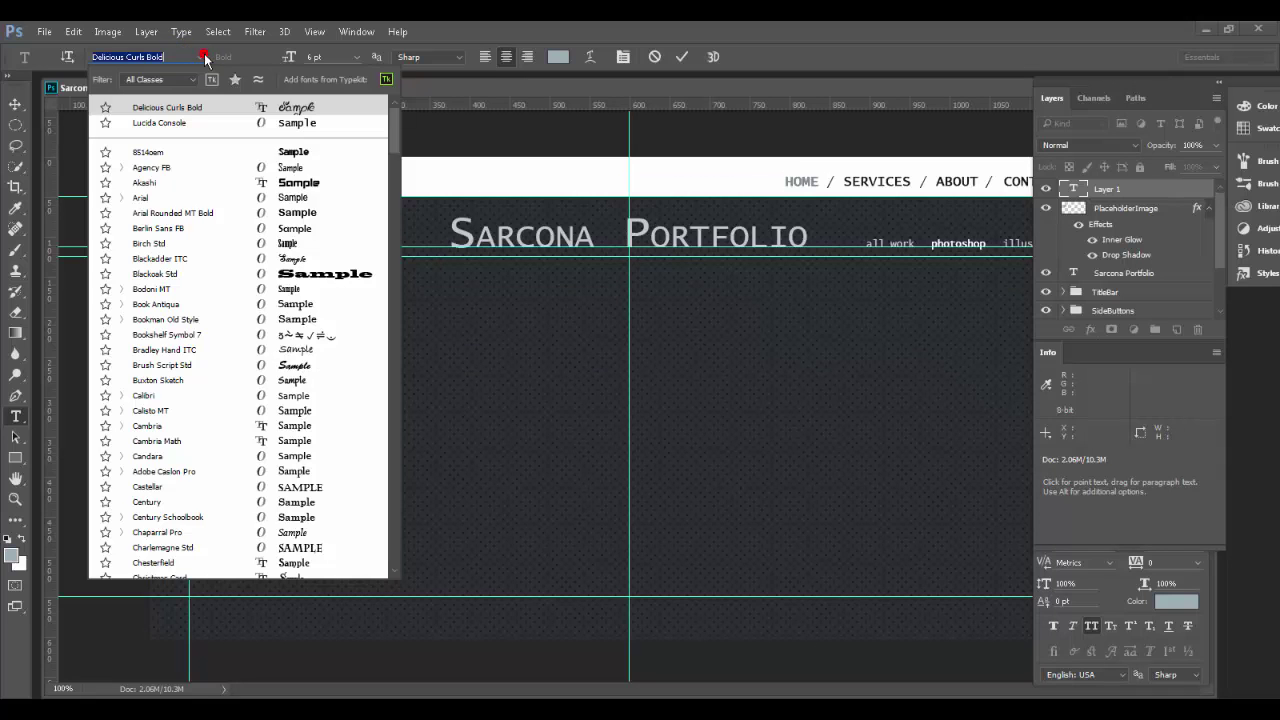
pyautogui.scroll(-3, 178, 385)
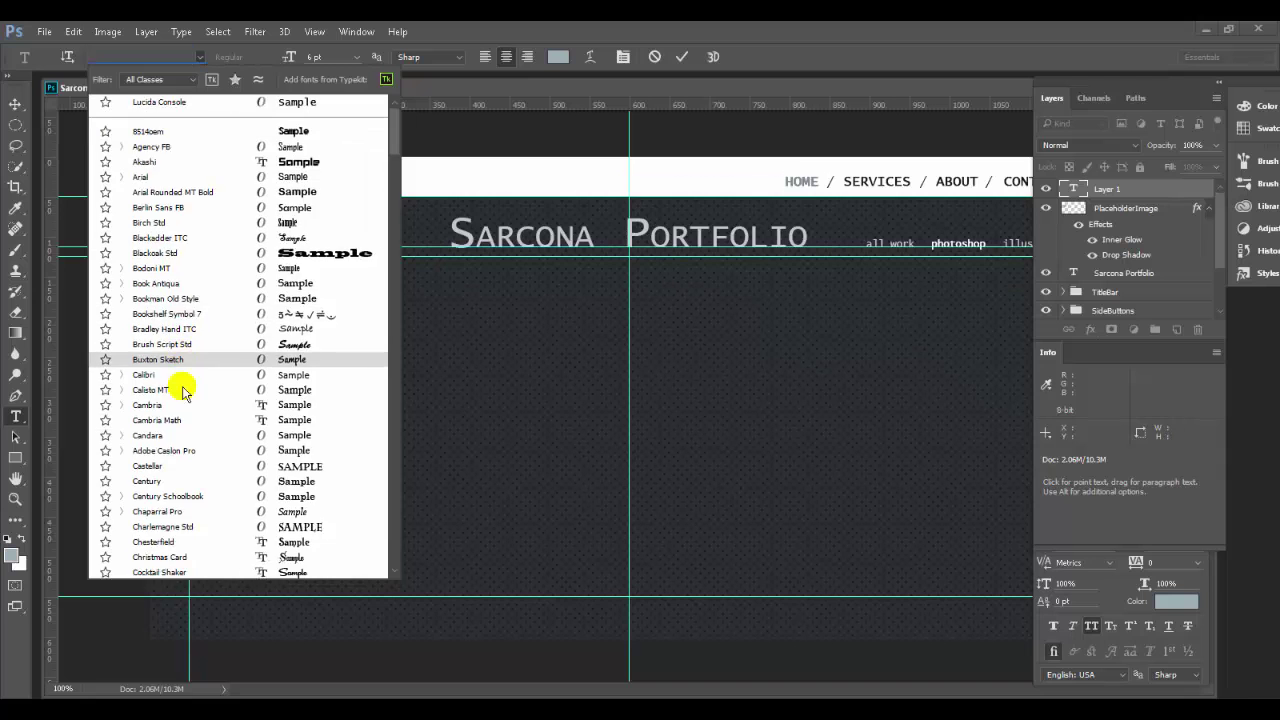
pyautogui.scroll(3, 182, 405)
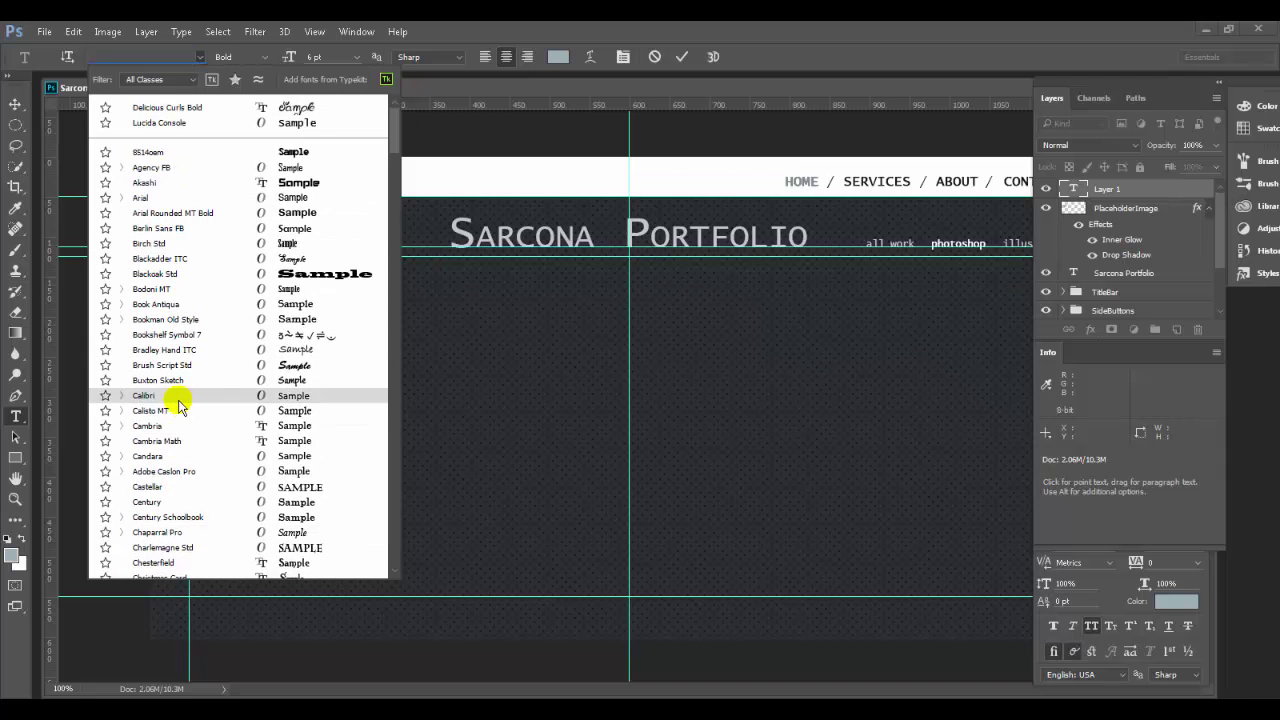
pyautogui.click(172, 123)
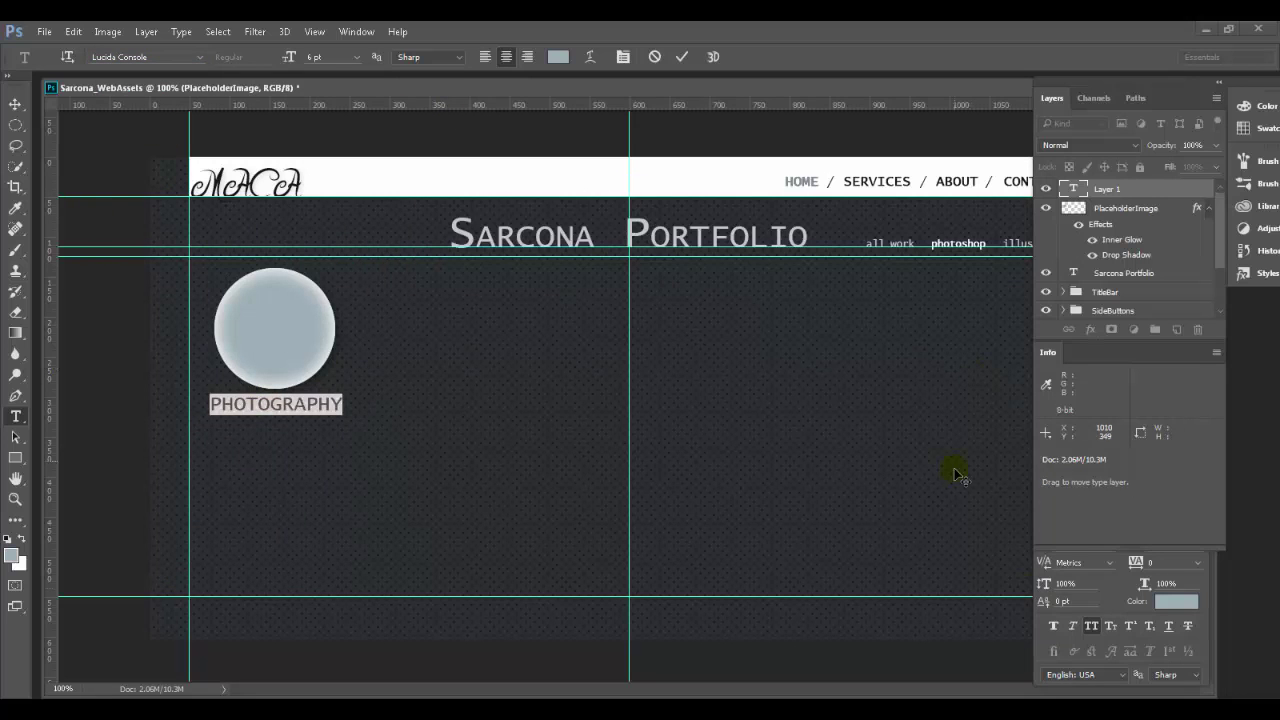
pyautogui.click(1094, 625)
pyautogui.click(1094, 626)
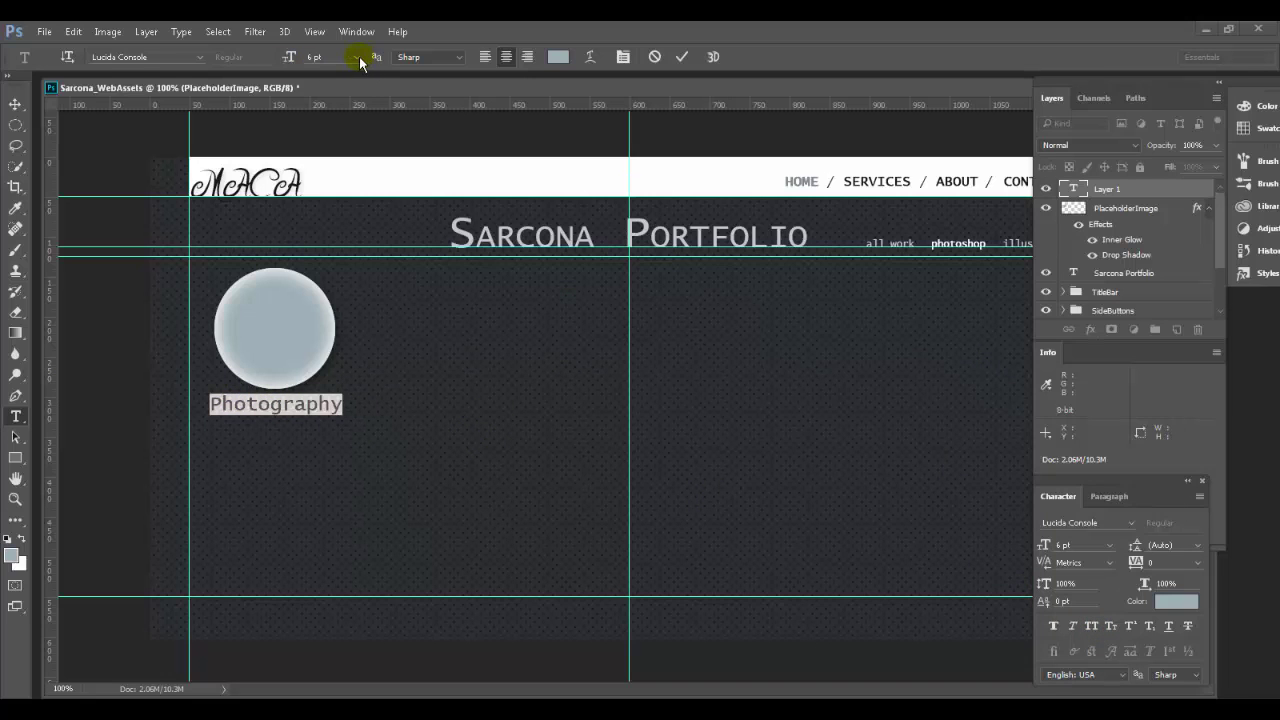
pyautogui.click(15, 103)
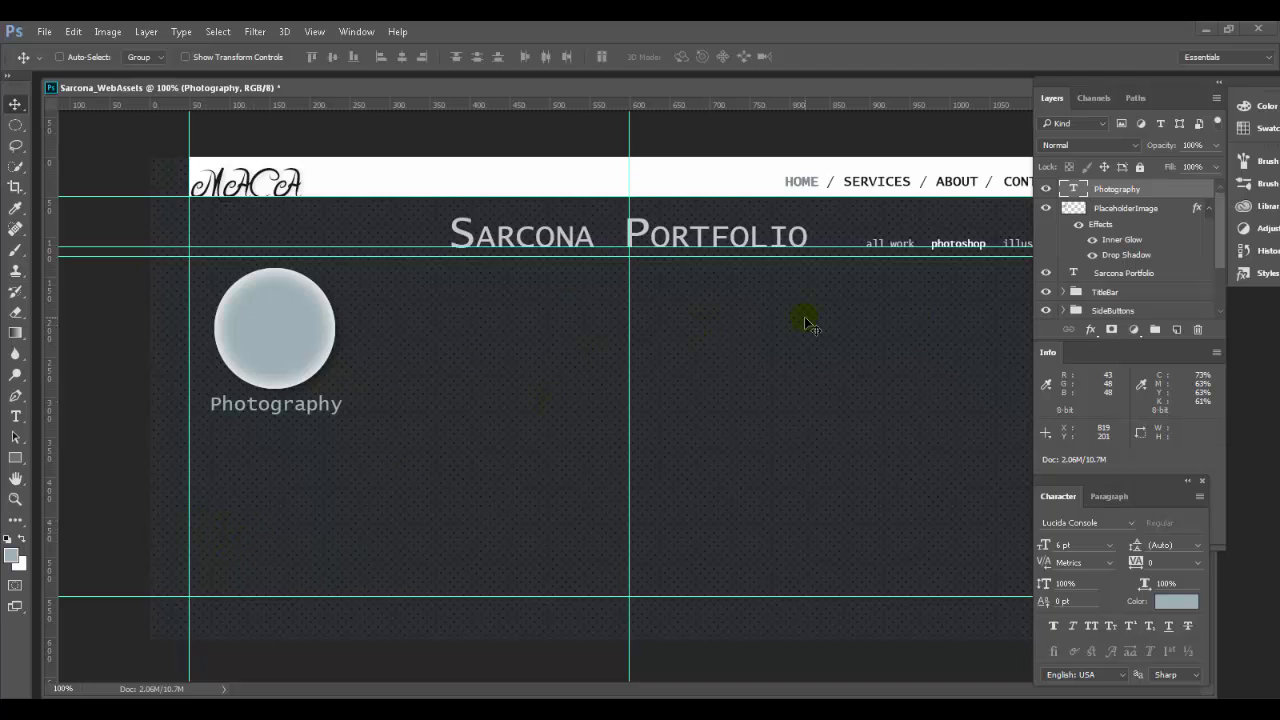
# Colour the Photography label pale light cyan (#bee6f3)
pyautogui.click(1176, 601)
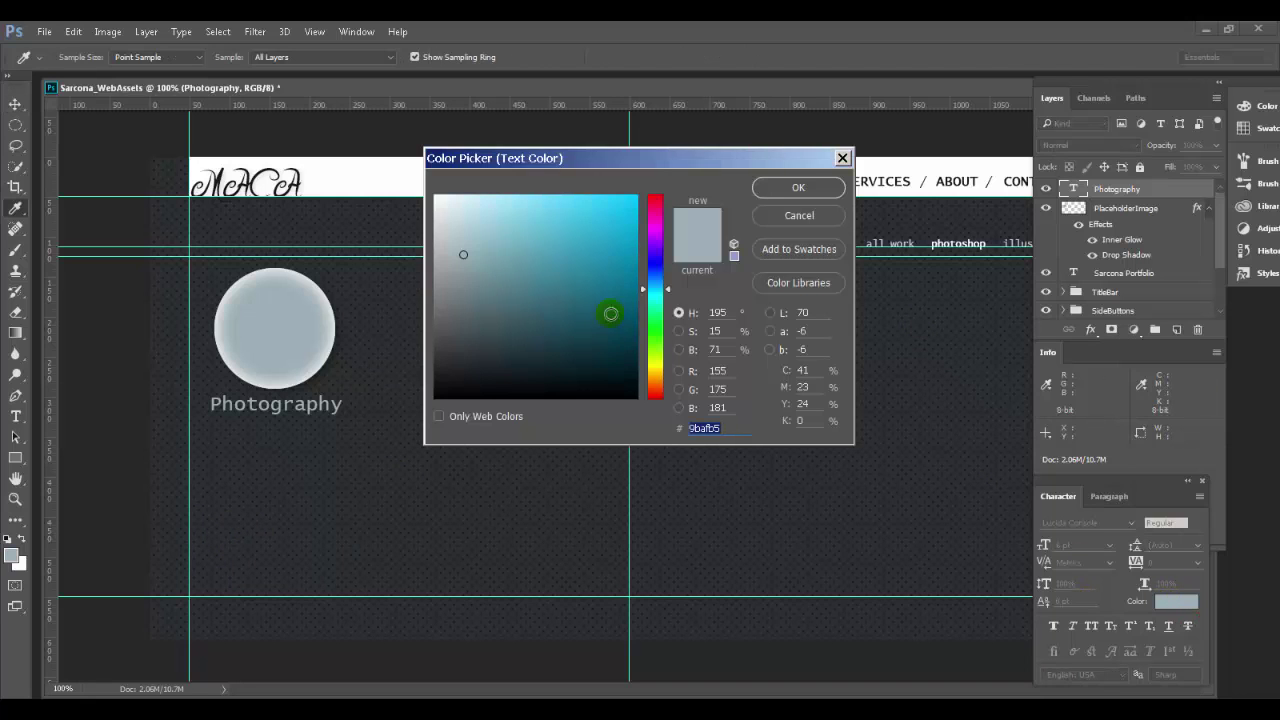
pyautogui.moveTo(523, 237); pyautogui.dragTo(478, 204)
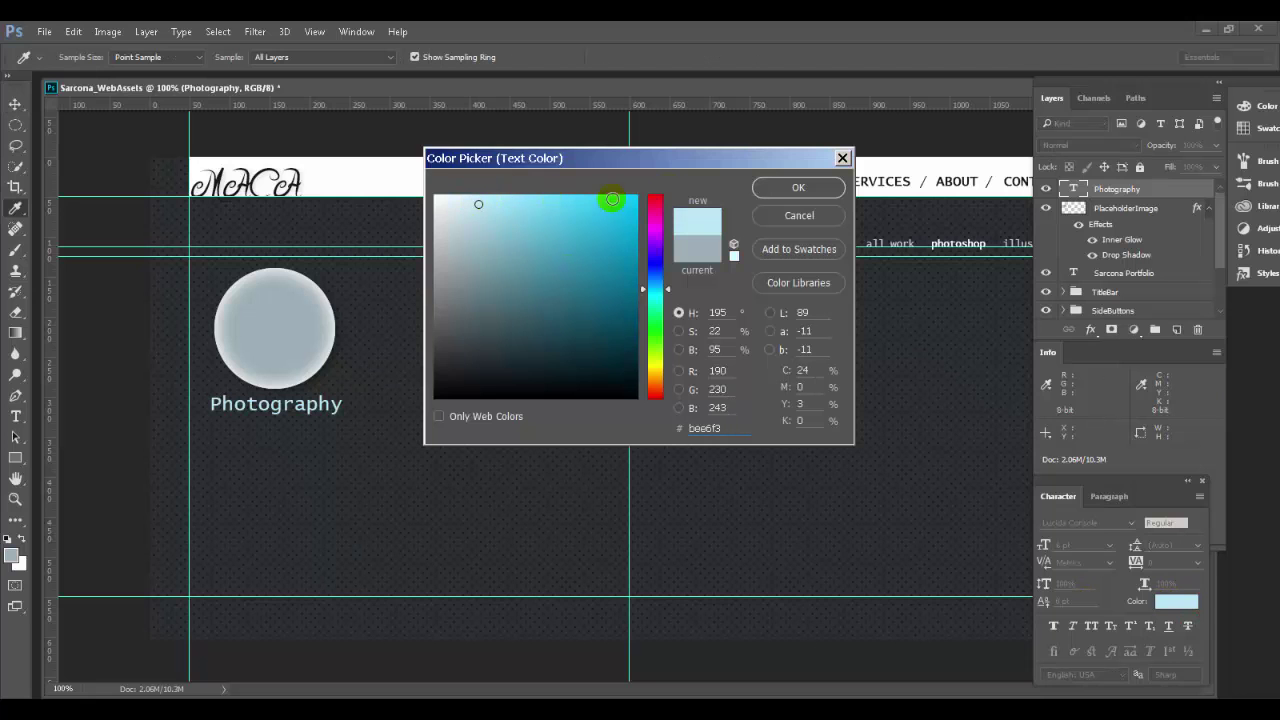
pyautogui.click(781, 189)
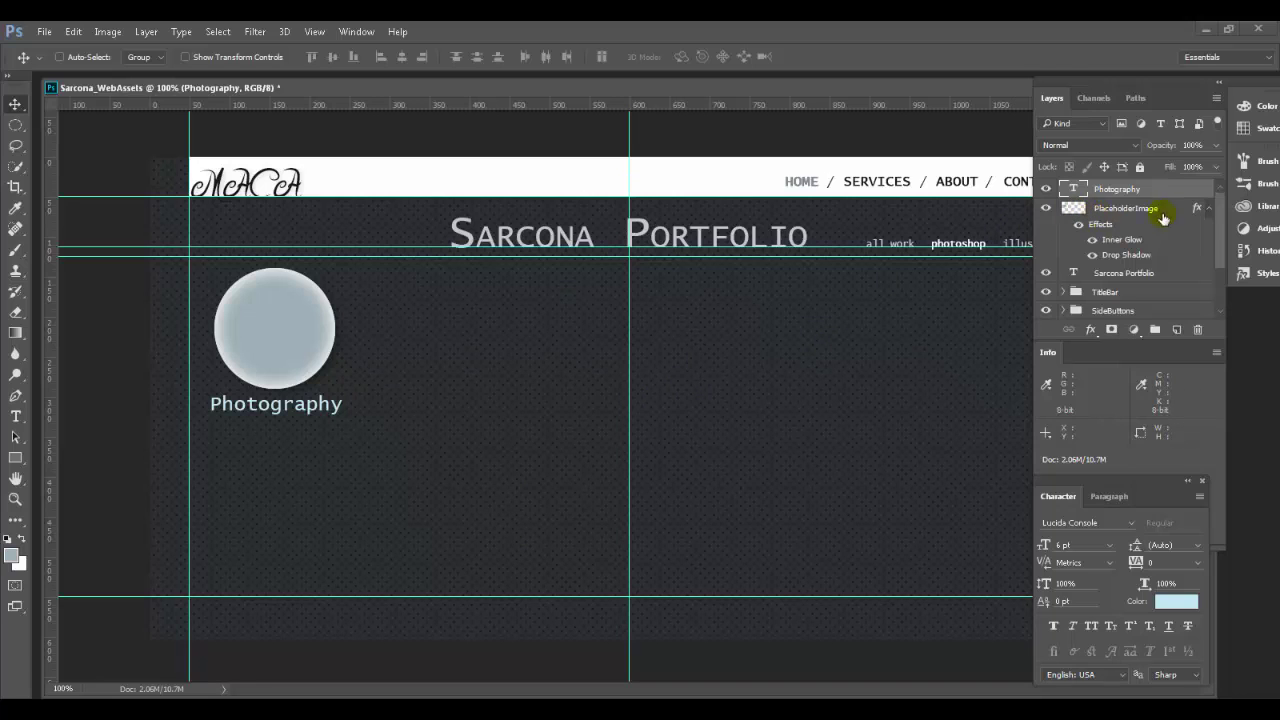
# Duplicate PlaceholderImage, rename the copy 'PlaceholderImage ro', and open its Layer Style
pyautogui.click(1209, 208)
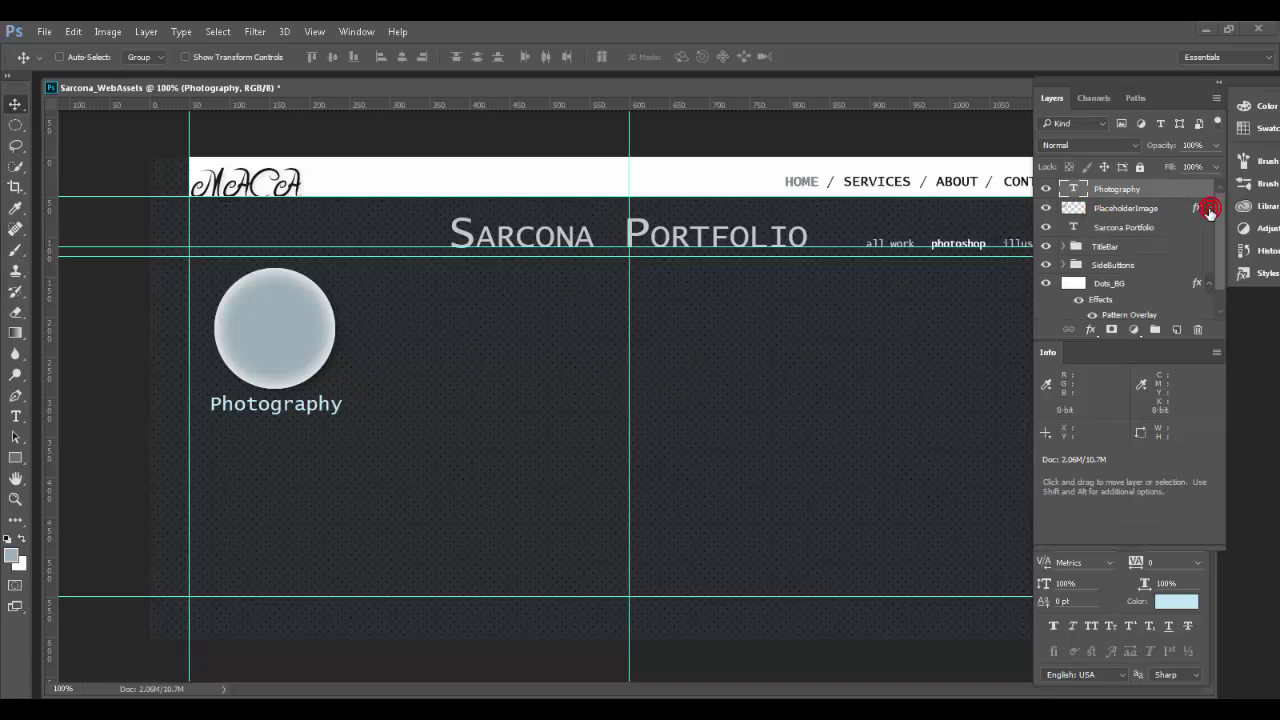
pyautogui.click(1118, 212)
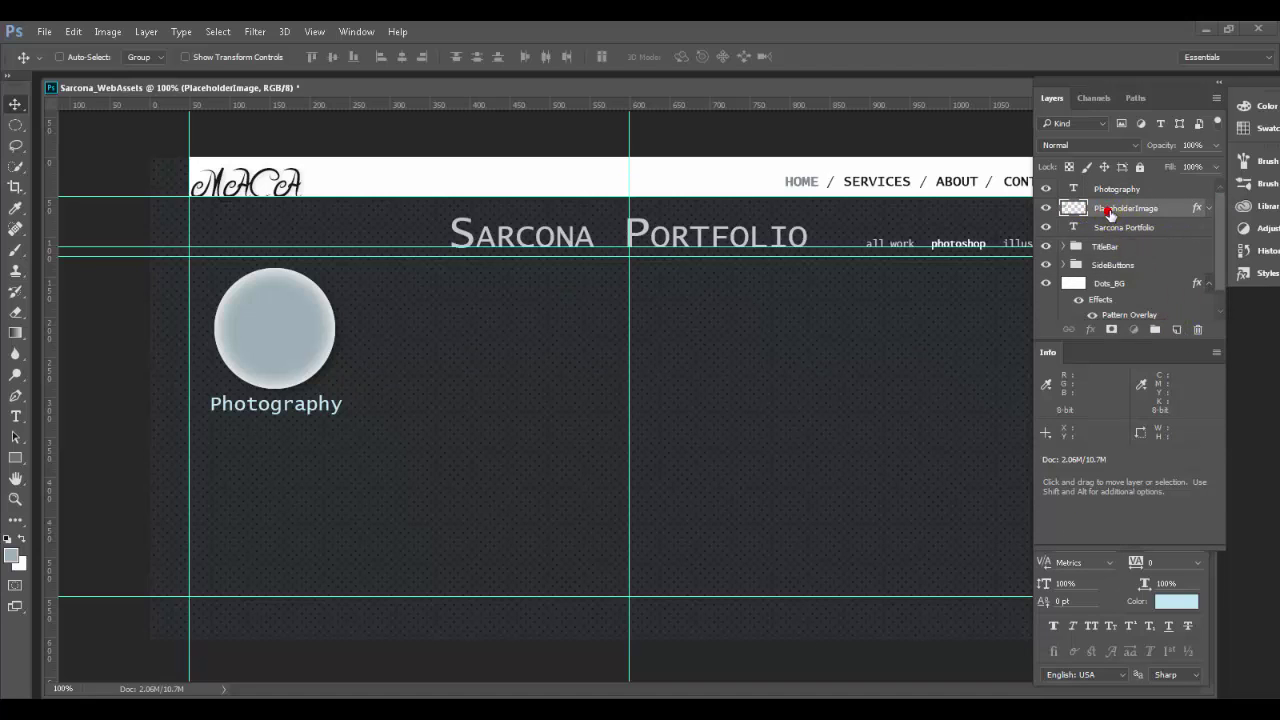
pyautogui.moveTo(1110, 212); pyautogui.dragTo(1175, 328)
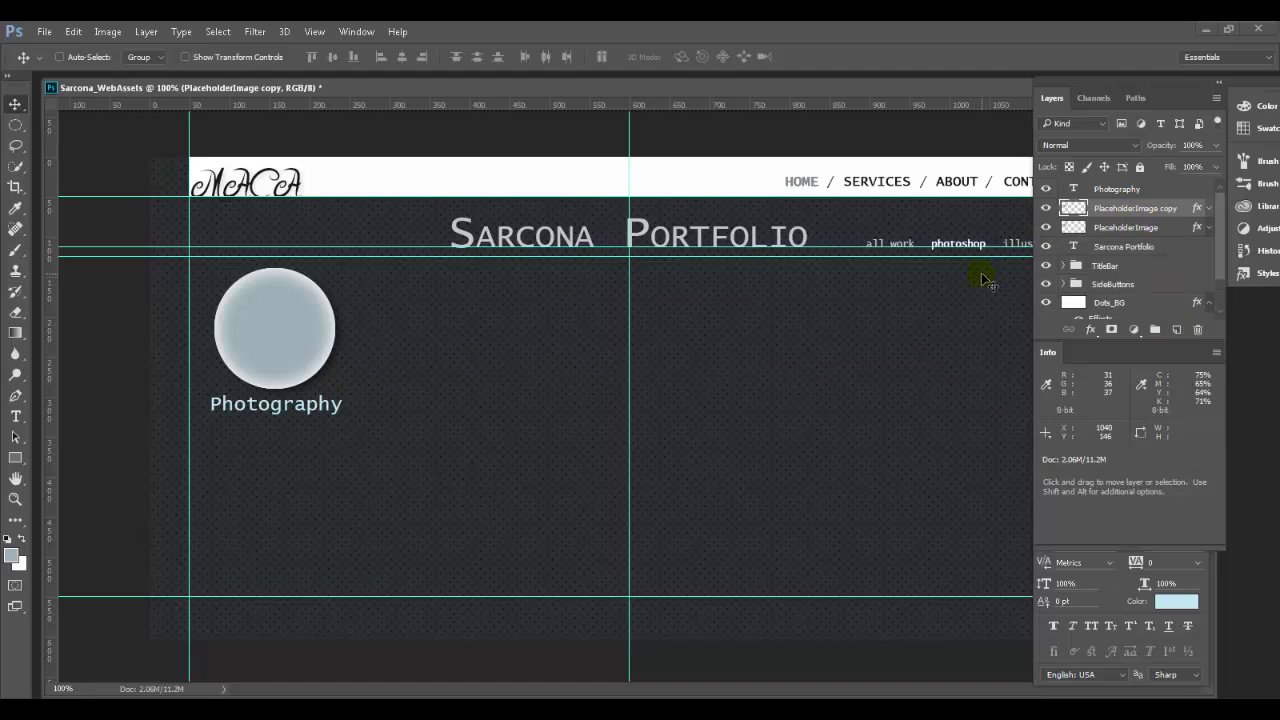
pyautogui.doubleClick(1126, 208)
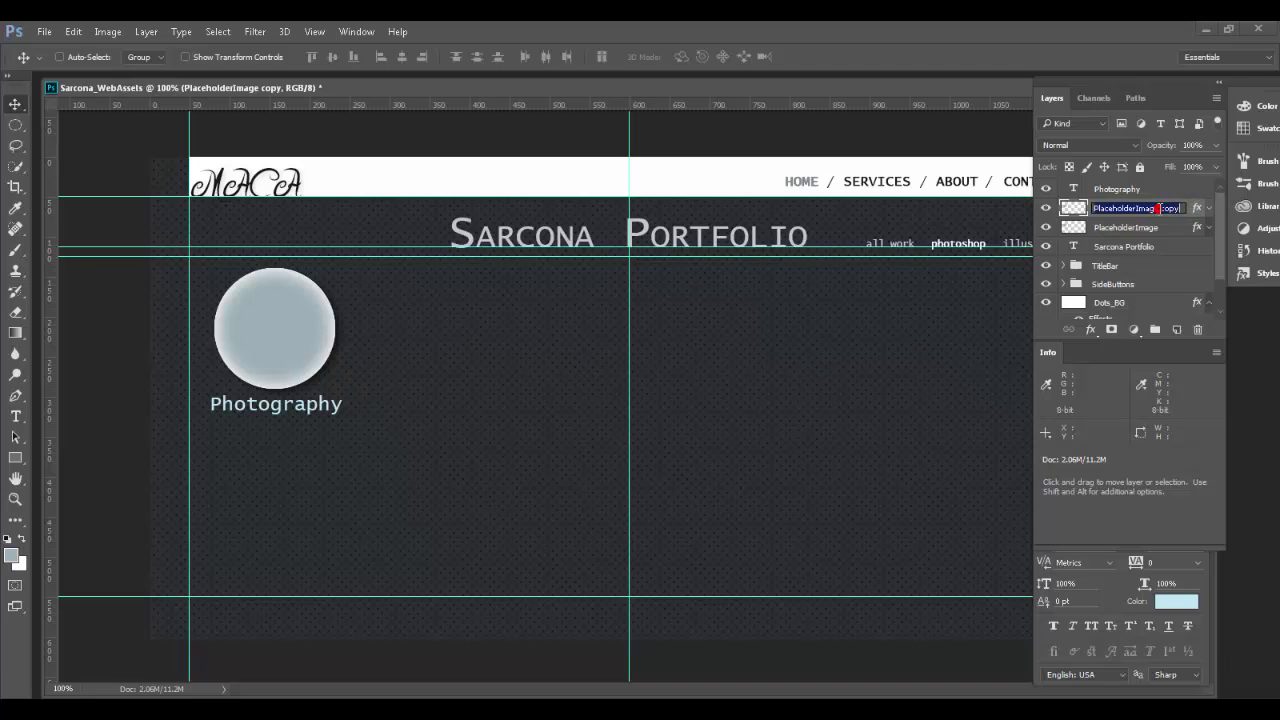
pyautogui.doubleClick(1165, 208)
pyautogui.write('r')
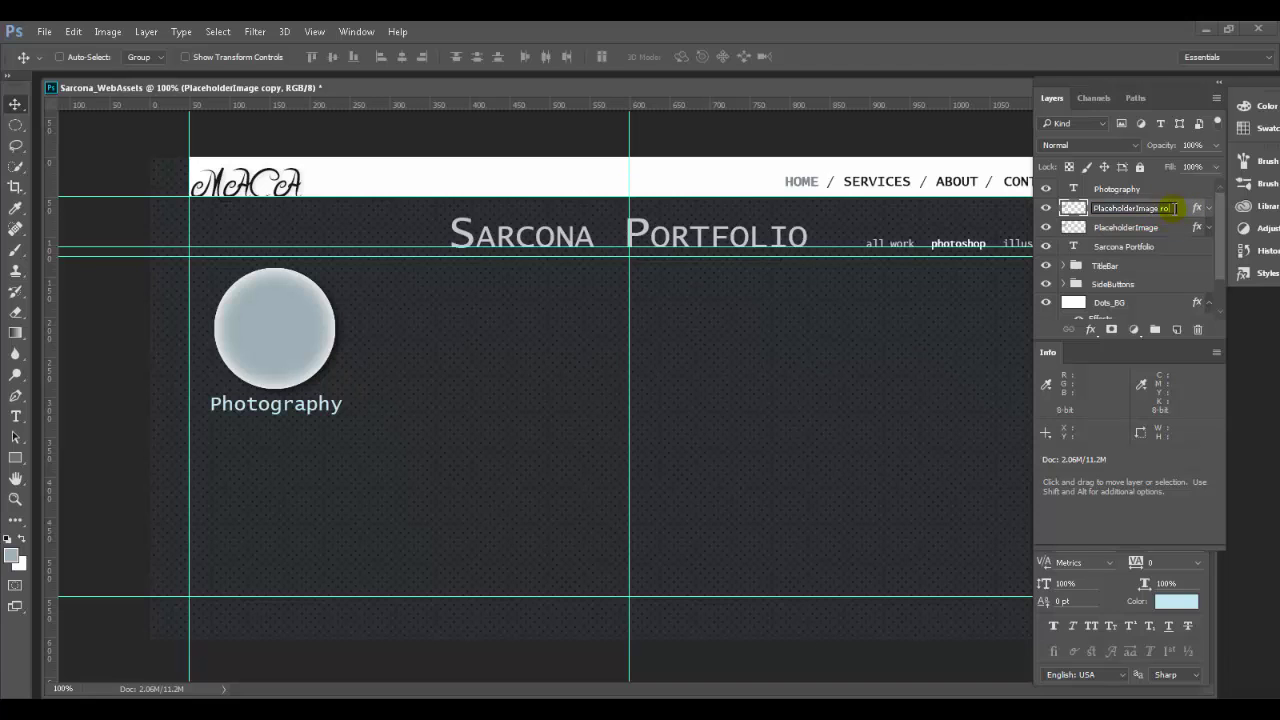
pyautogui.write('o')
pyautogui.press('Return')
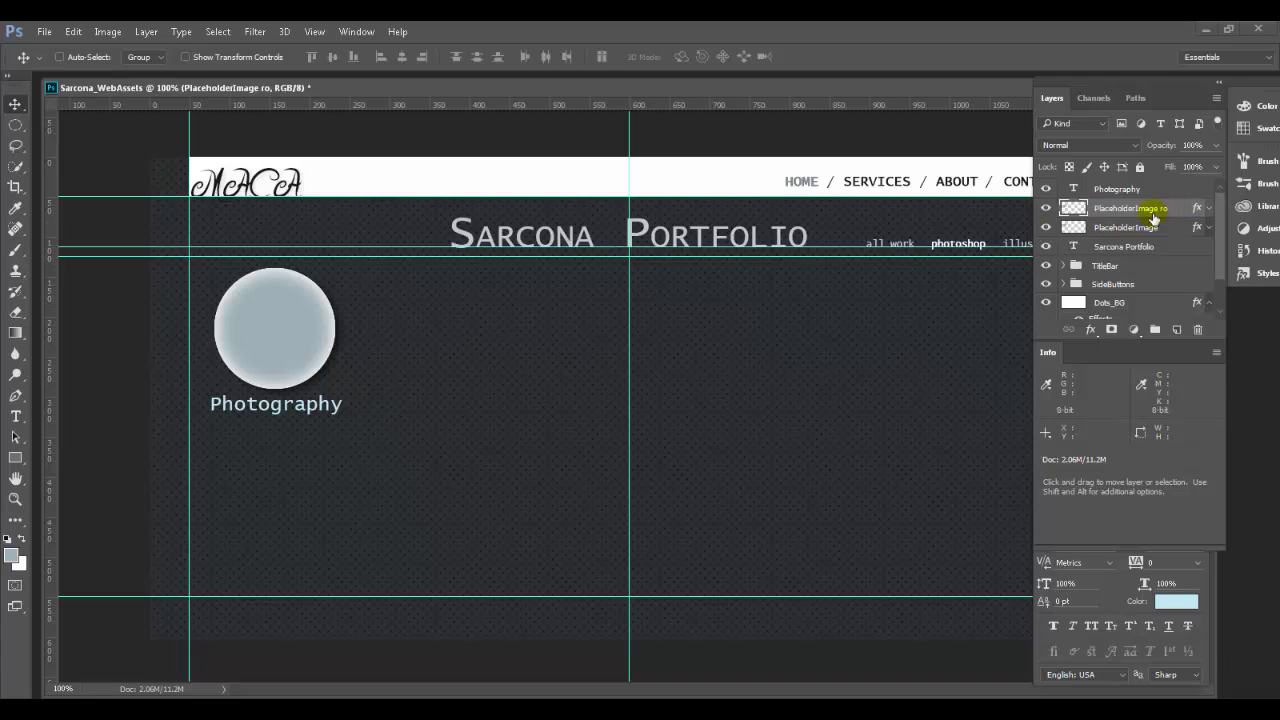
pyautogui.click(1073, 213)
pyautogui.doubleClick(1197, 208)
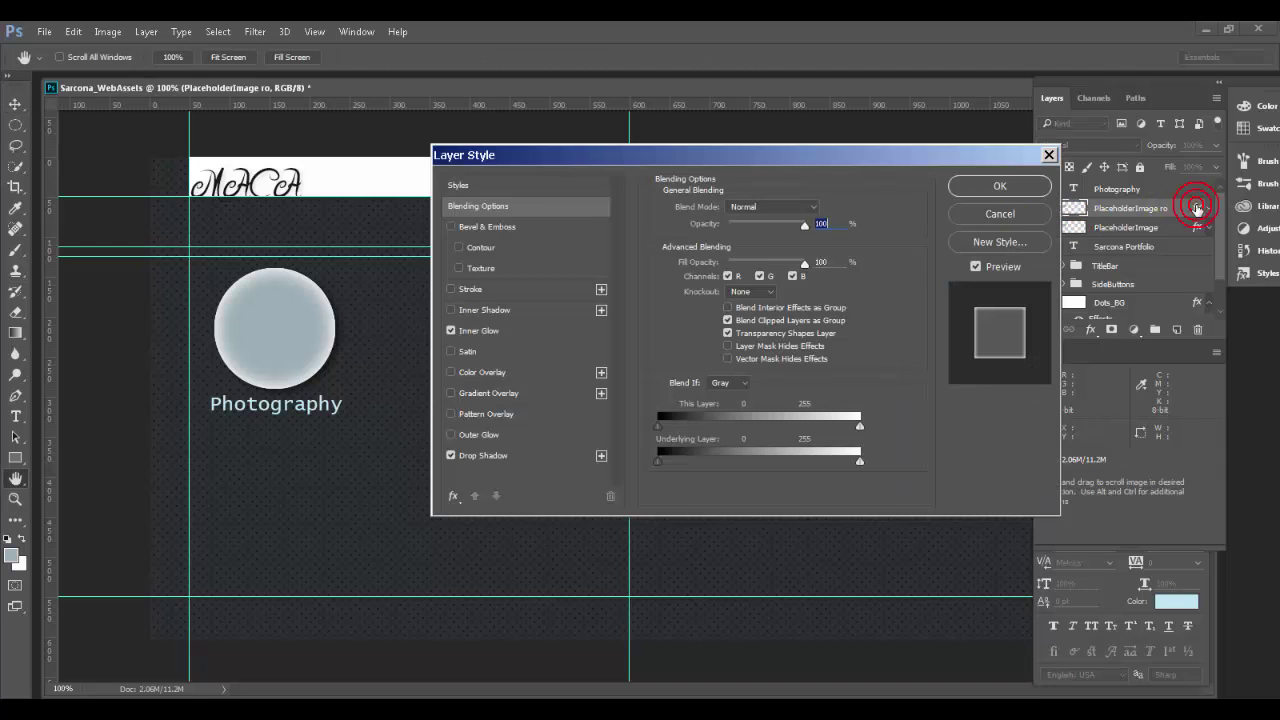
# Add a black-to-white Gradient Overlay to the rollover circle and reposition it on canvas
pyautogui.click(451, 394)
pyautogui.click(487, 393)
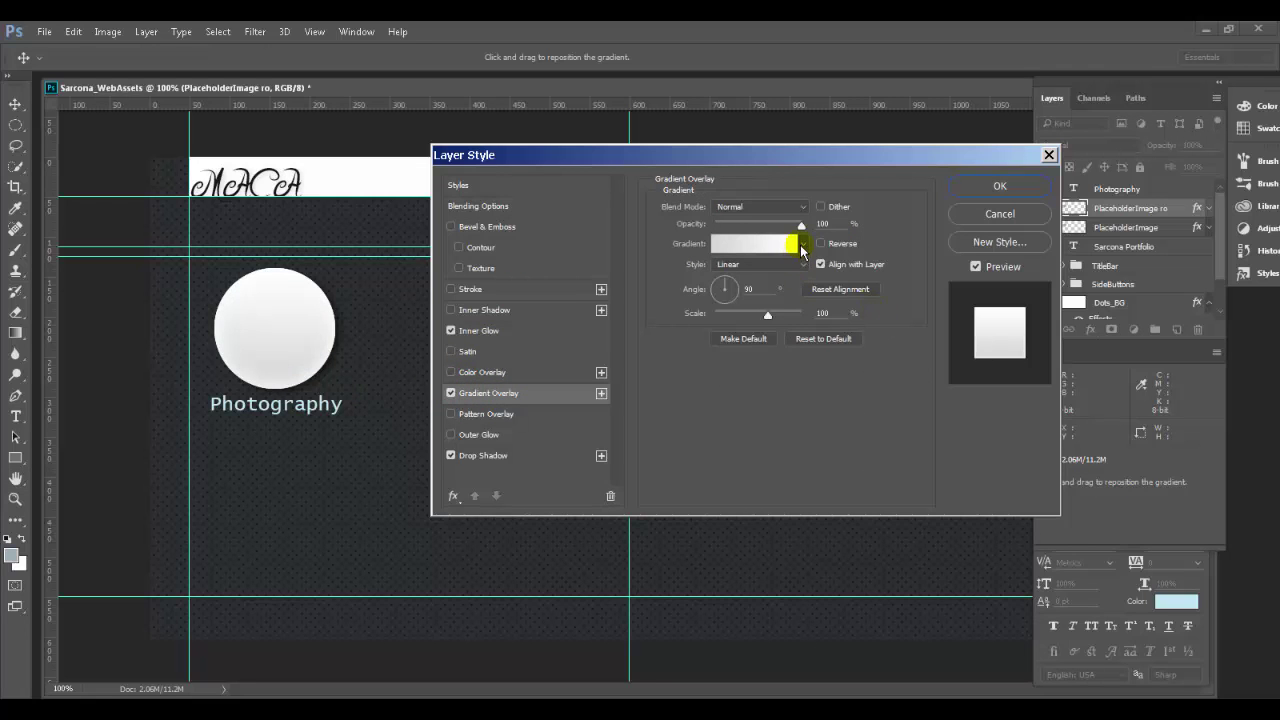
pyautogui.click(802, 245)
pyautogui.click(737, 277)
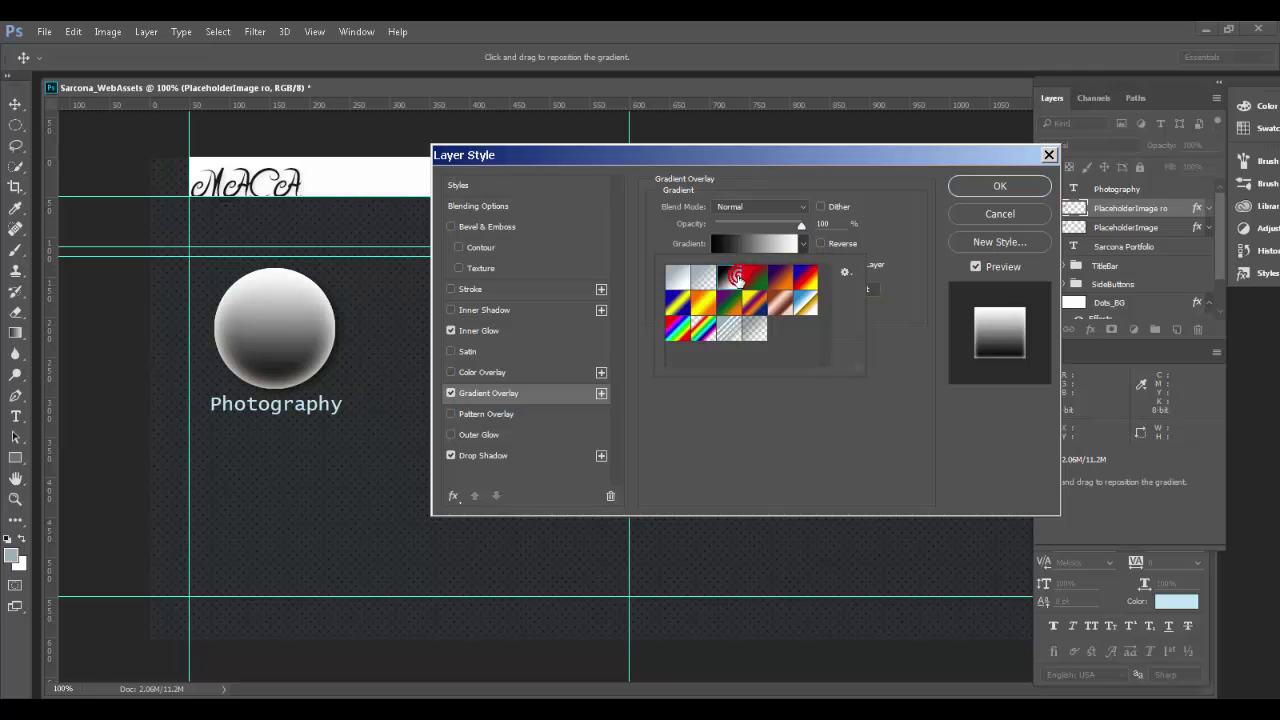
pyautogui.click(835, 425)
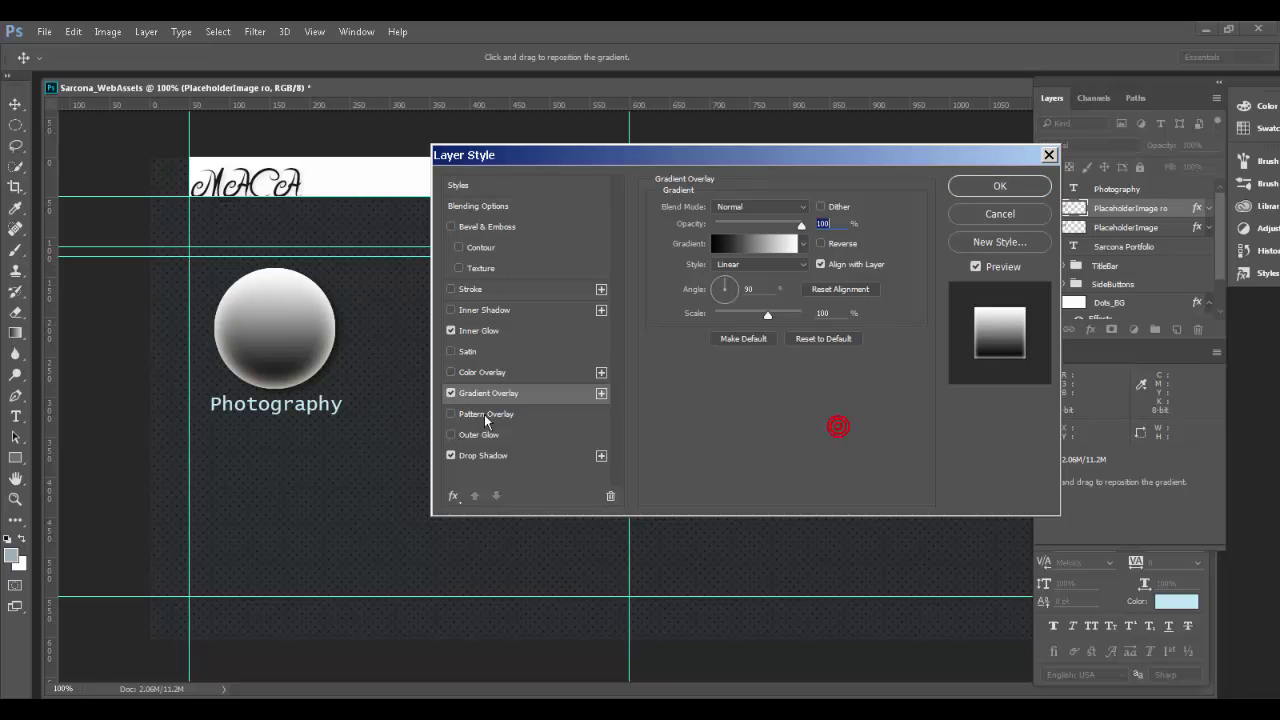
pyautogui.moveTo(287, 363); pyautogui.dragTo(279, 300)
# Apply the gradient overlay and toggle the rollover layer's visibility to compare
pyautogui.click(999, 186)
pyautogui.click(1046, 210)
pyautogui.click(1045, 210)
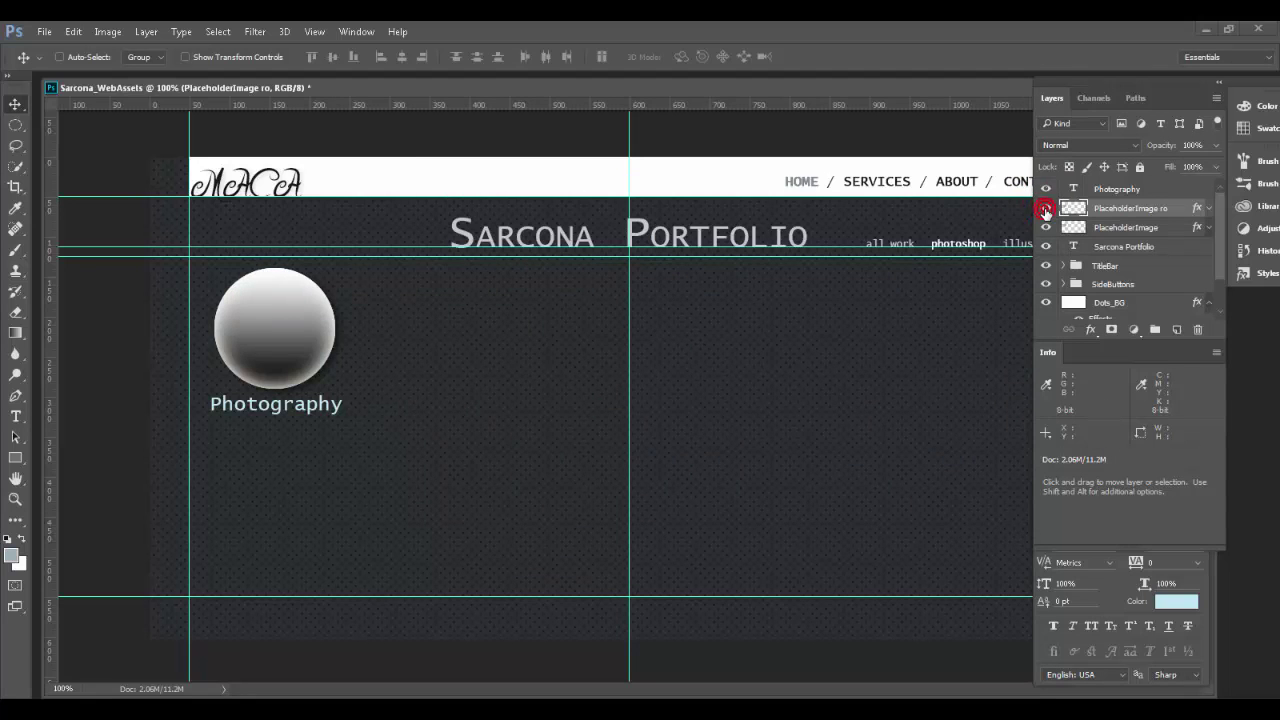
pyautogui.click(1046, 210)
pyautogui.click(1046, 210)
pyautogui.click(1046, 210)
pyautogui.click(1046, 210)
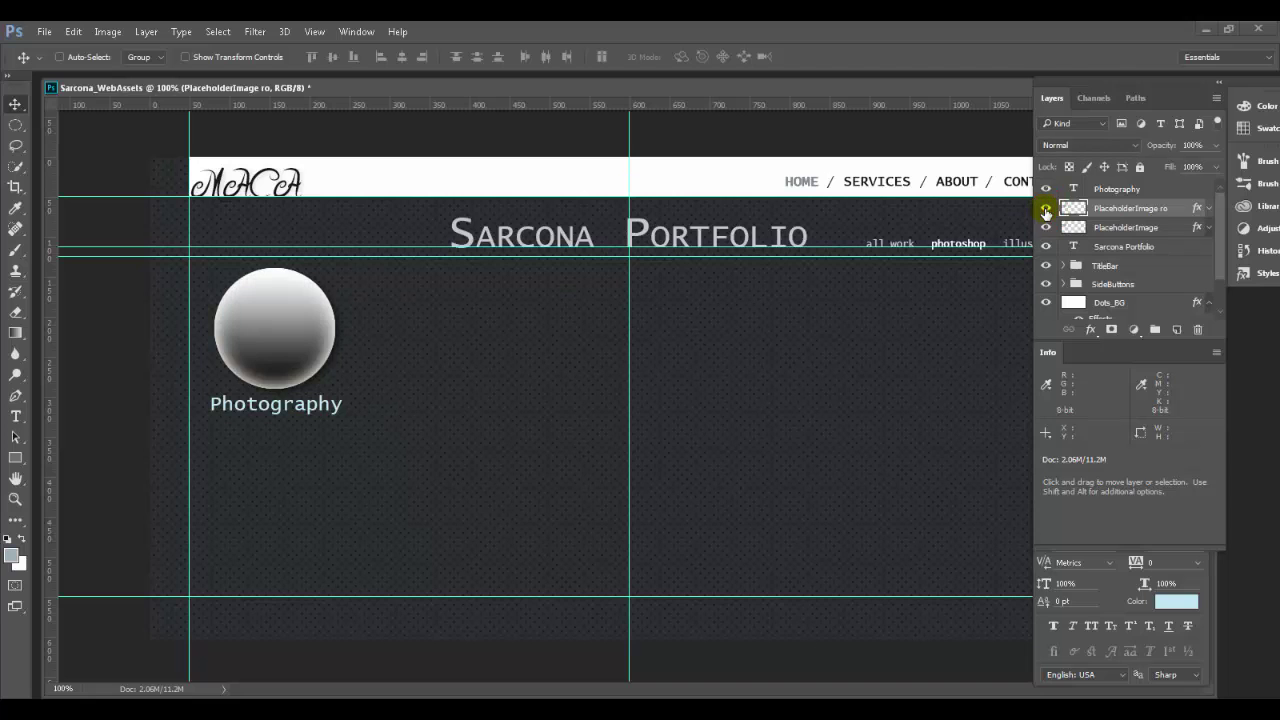
# Set the rollover circle's Gradient Overlay blend mode to Multiply
pyautogui.doubleClick(1199, 210)
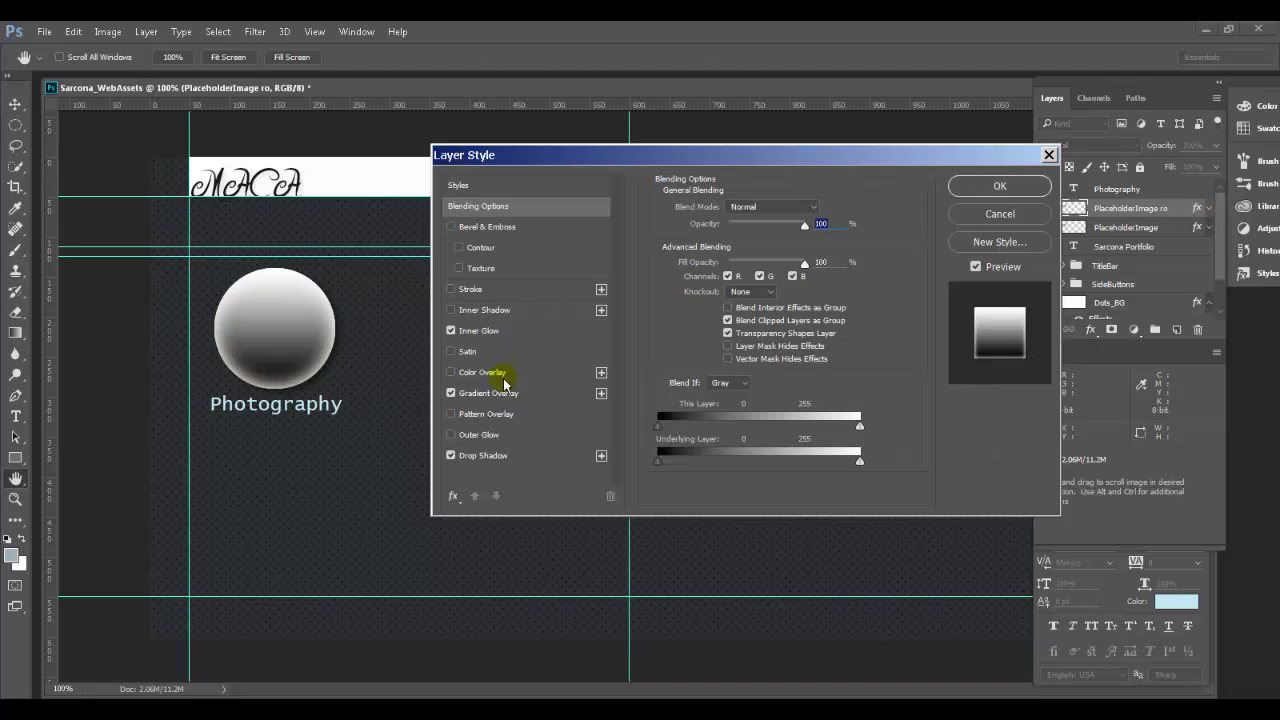
pyautogui.click(500, 392)
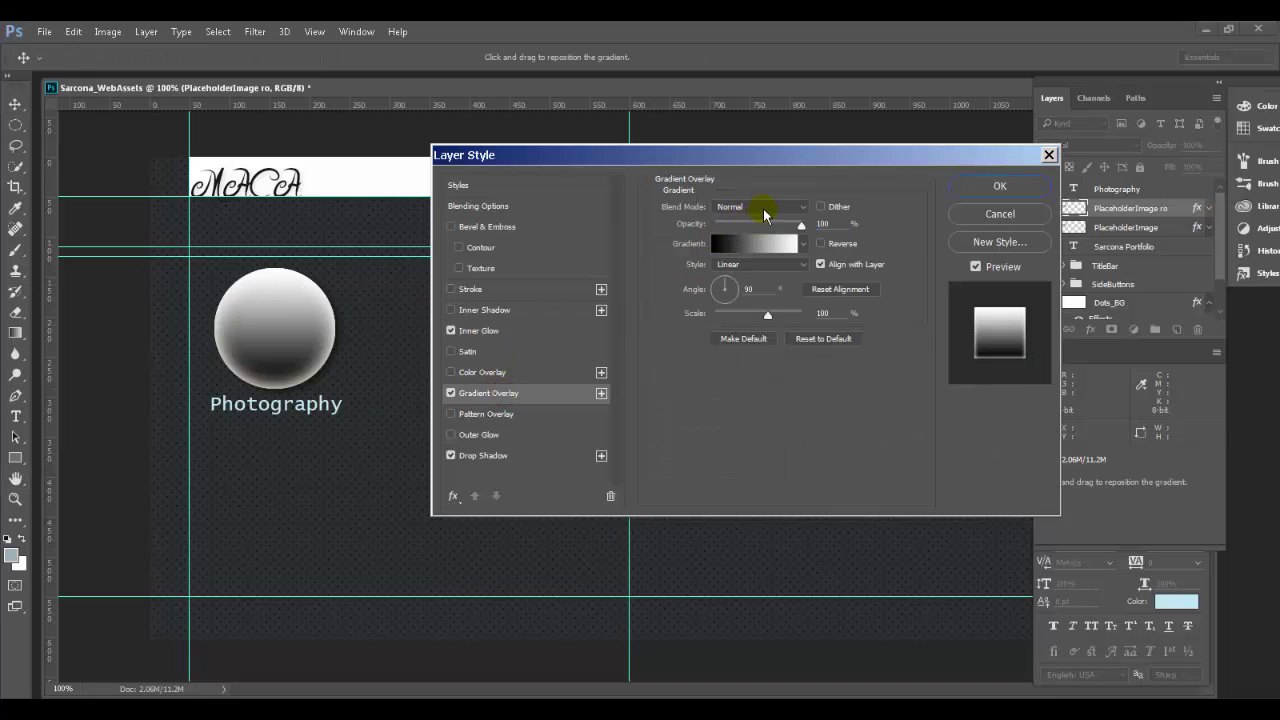
pyautogui.click(765, 215)
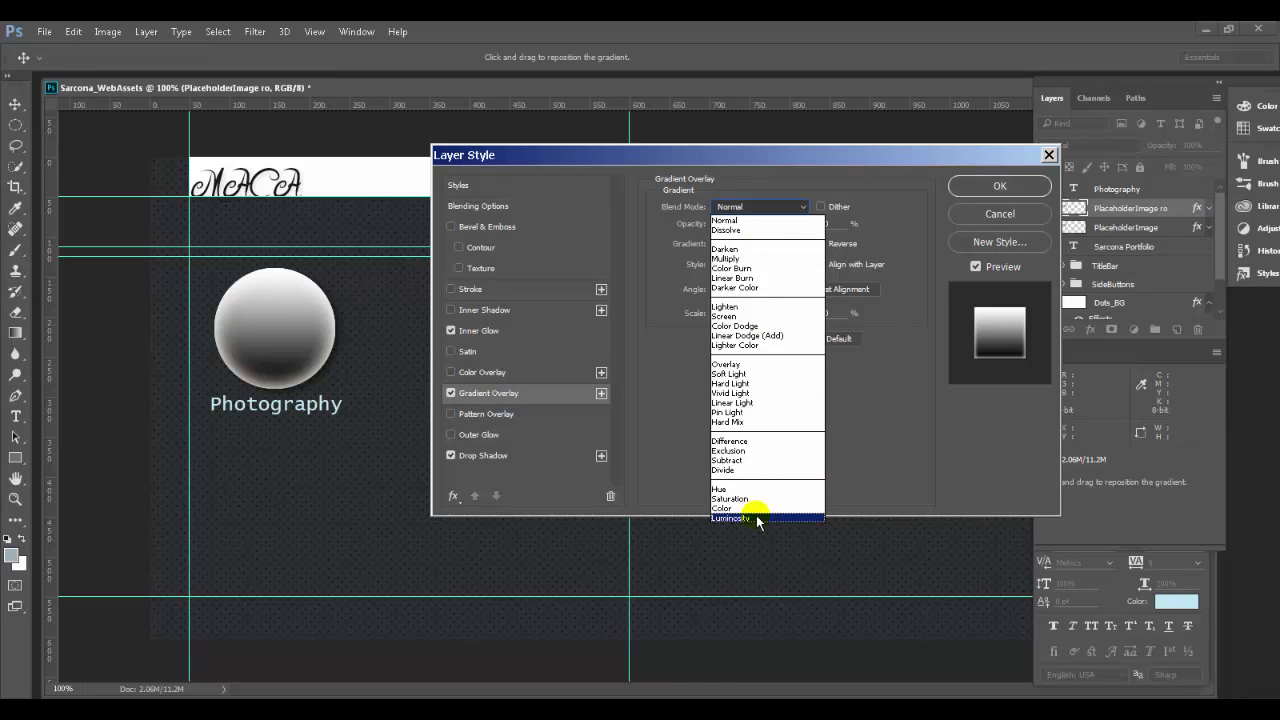
pyautogui.click(870, 405)
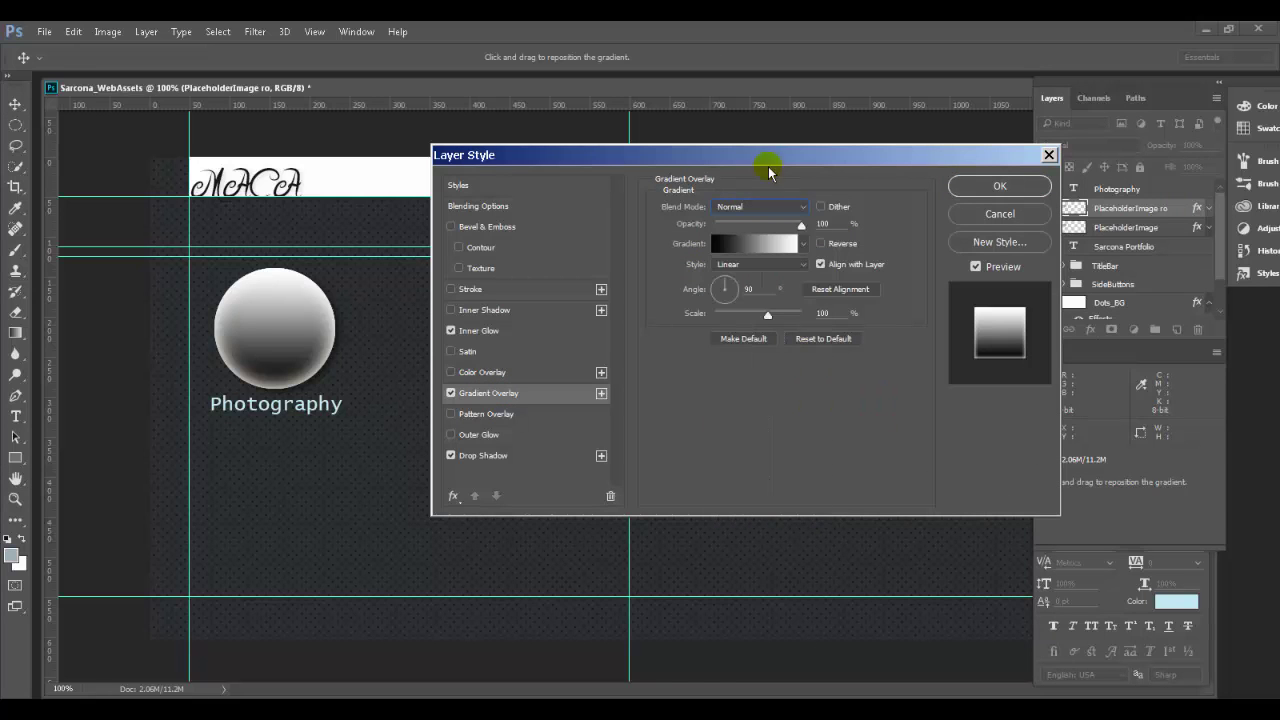
pyautogui.moveTo(800, 221); pyautogui.dragTo(872, 234)
pyautogui.moveTo(801, 226); pyautogui.dragTo(862, 236)
pyautogui.click(777, 207)
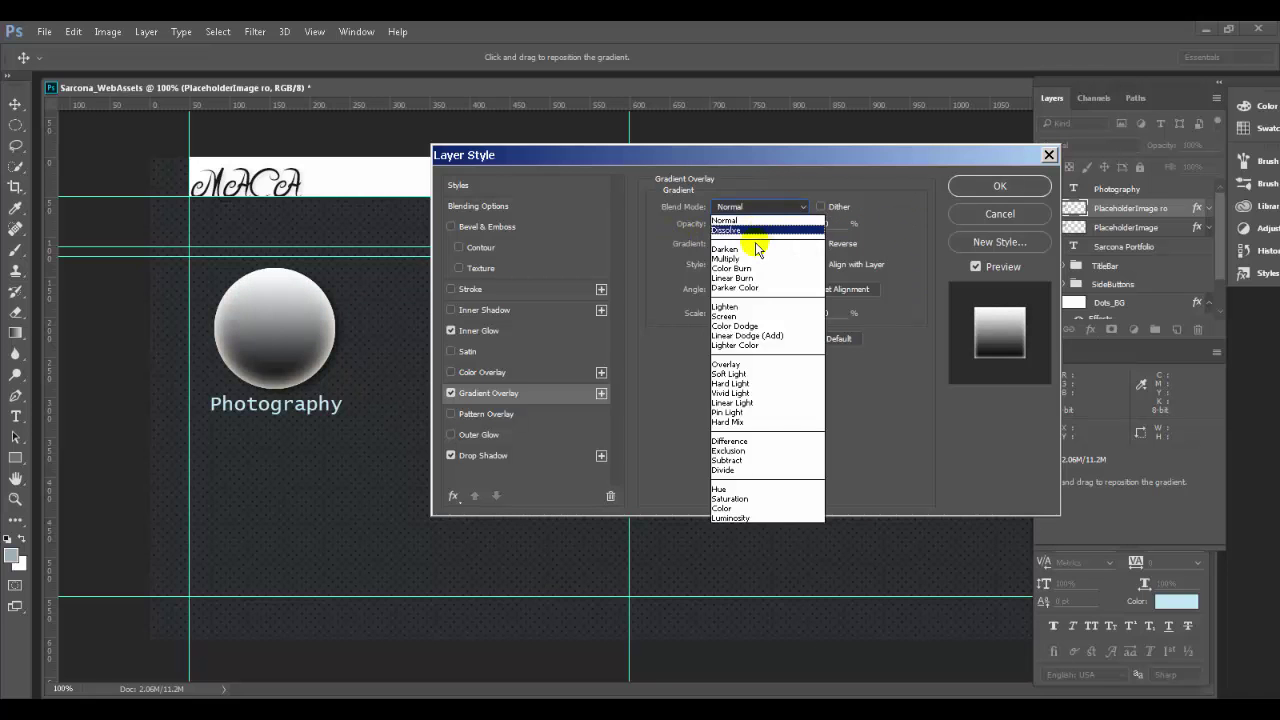
pyautogui.click(755, 259)
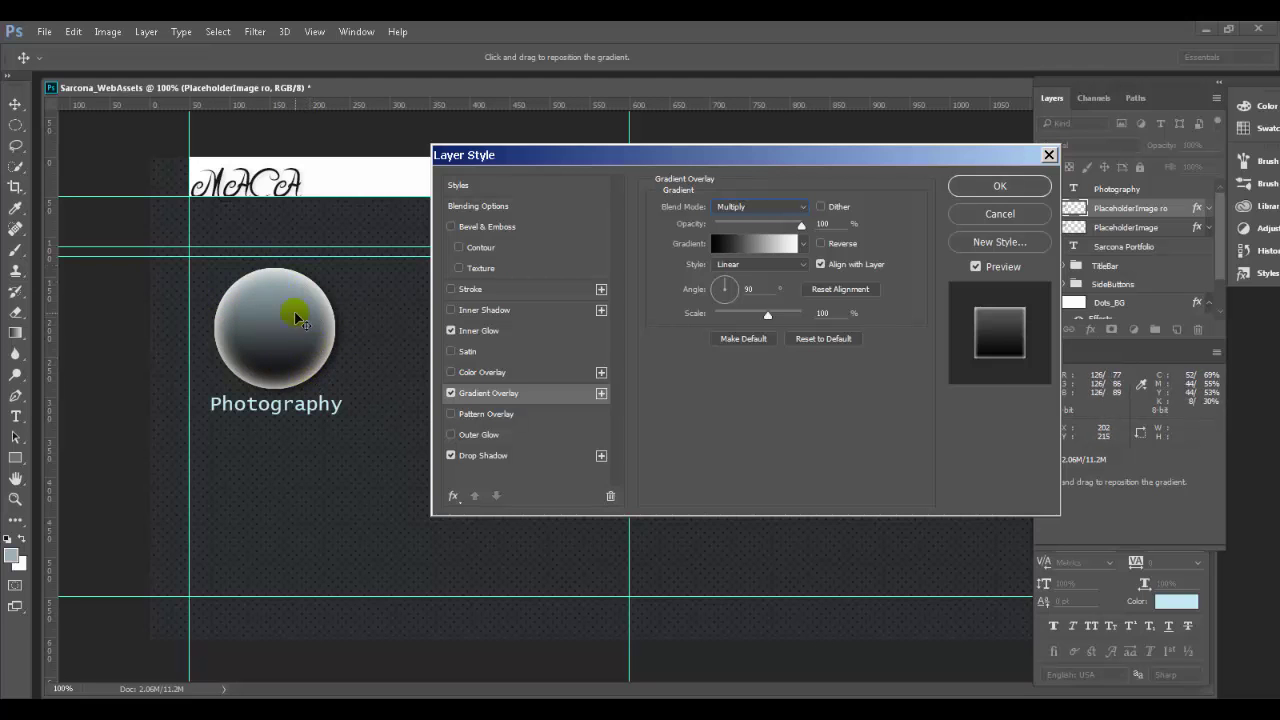
# Preview the gradient overlay with Linear Burn, Screen, Lighten and Overlay blend modes
pyautogui.click(780, 206)
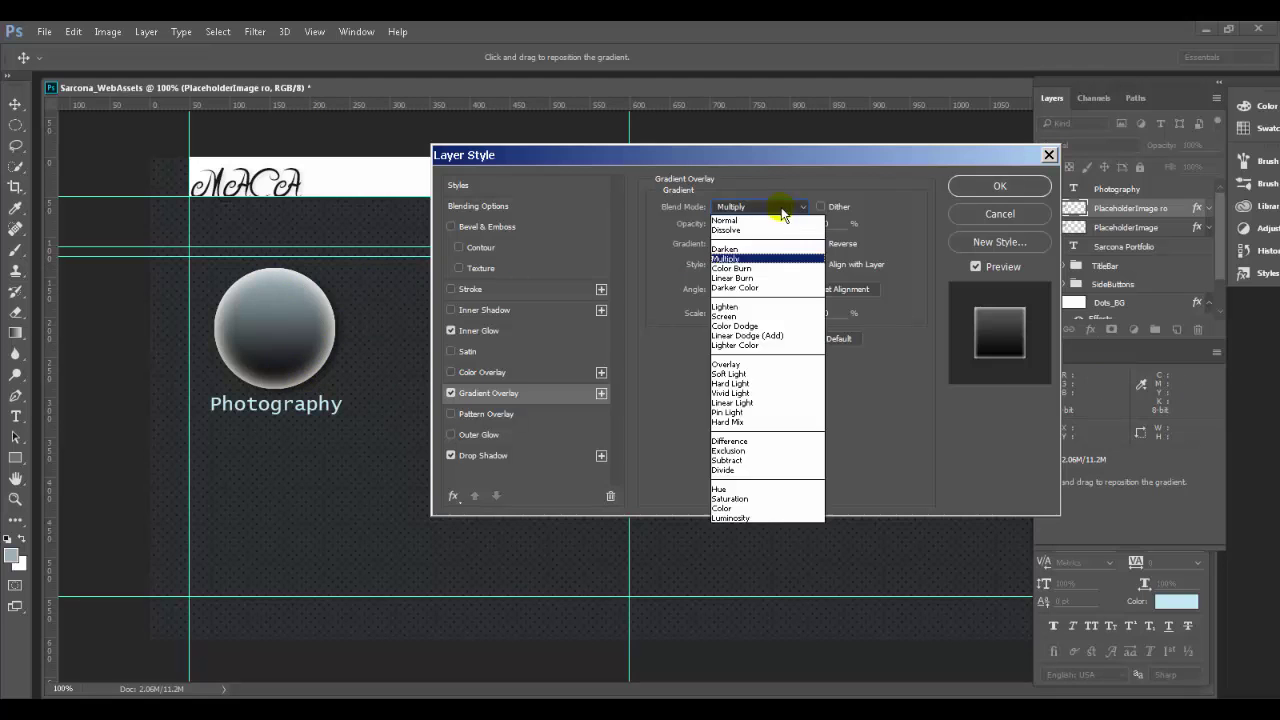
pyautogui.click(767, 277)
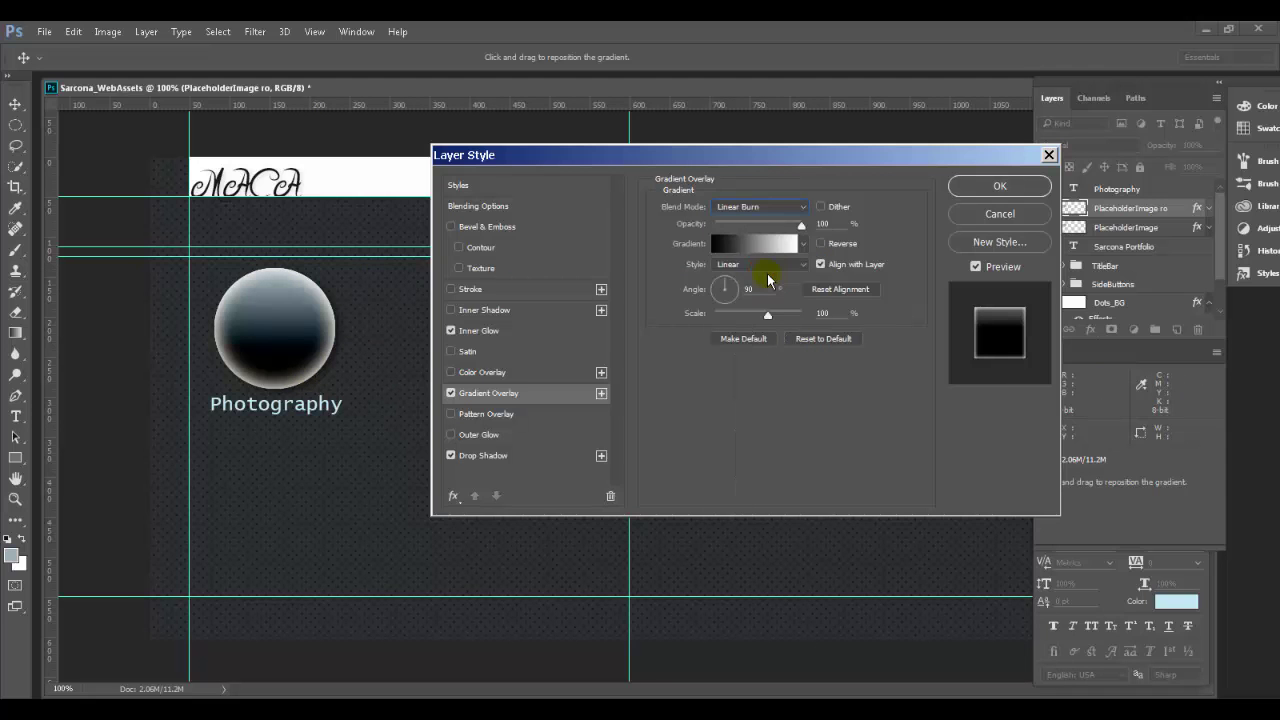
pyautogui.click(780, 207)
pyautogui.click(742, 321)
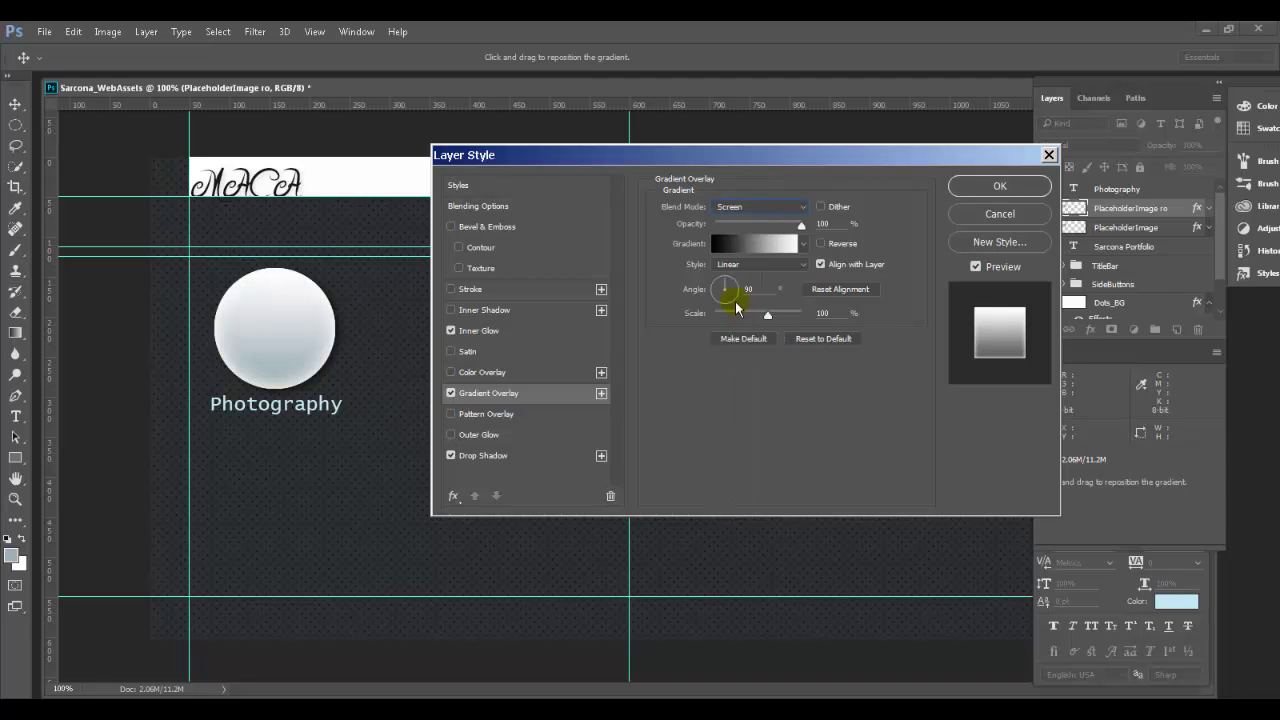
pyautogui.click(757, 206)
pyautogui.click(738, 308)
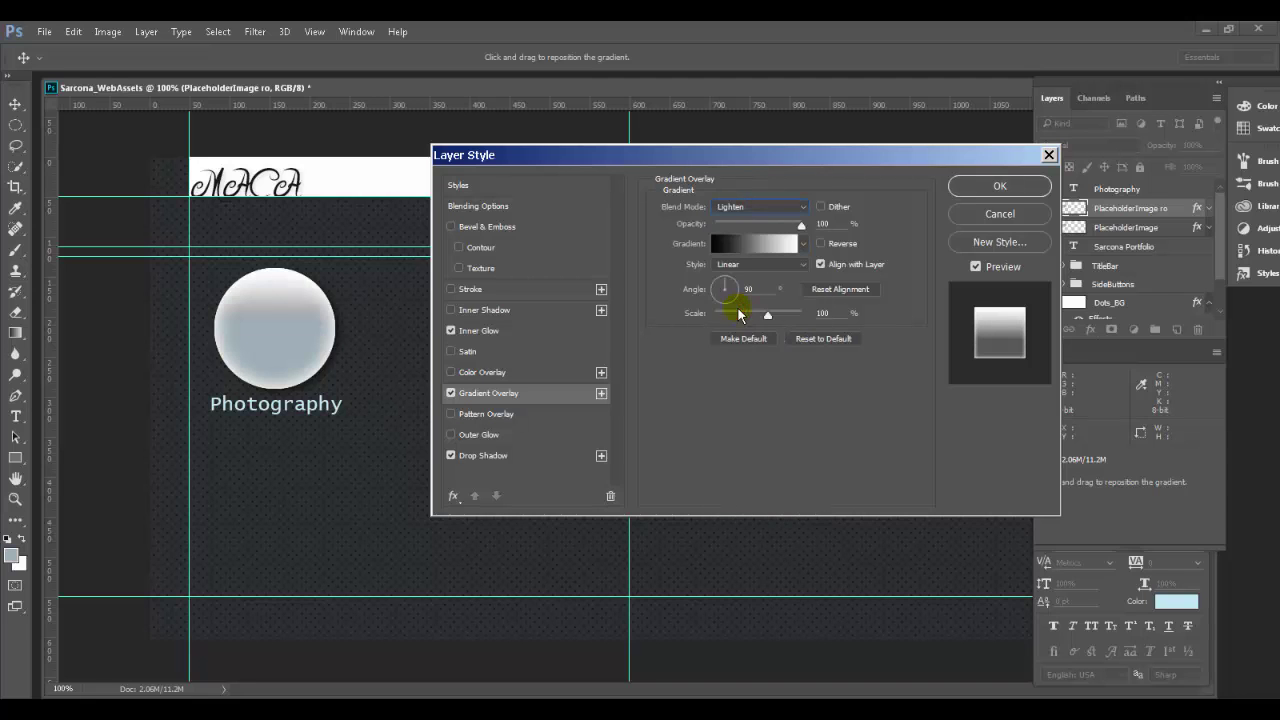
pyautogui.click(765, 206)
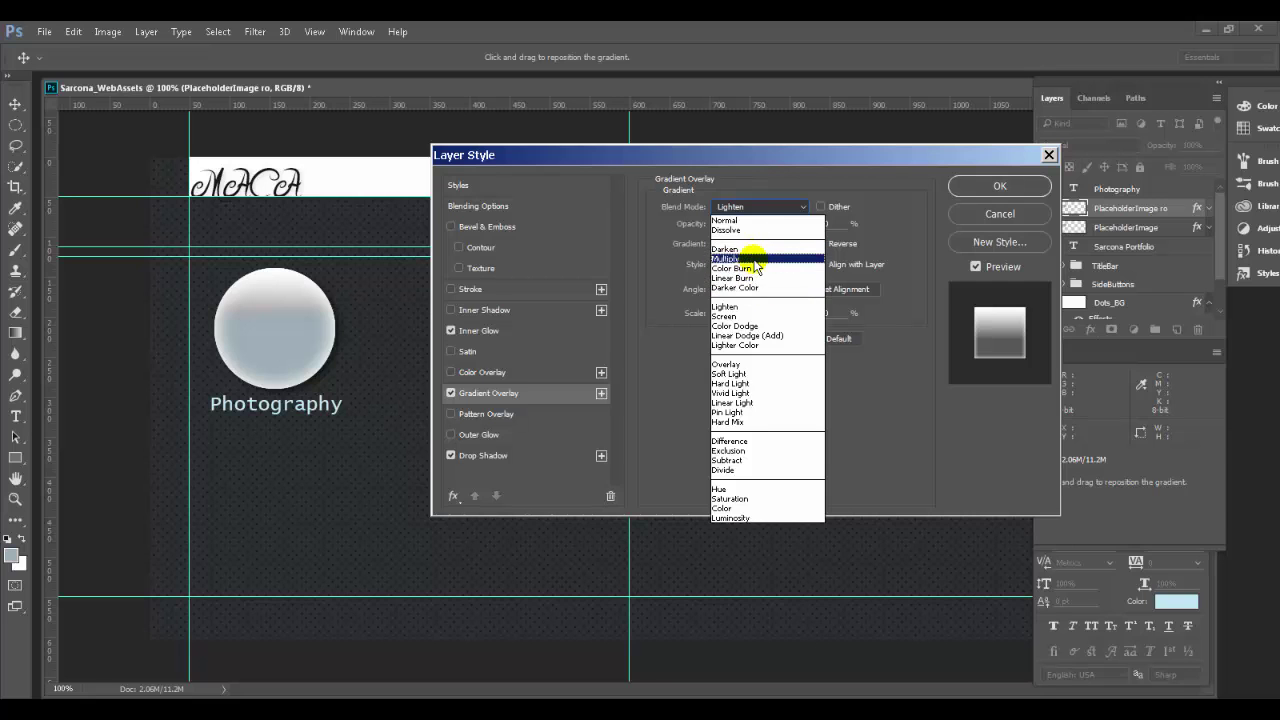
pyautogui.click(735, 364)
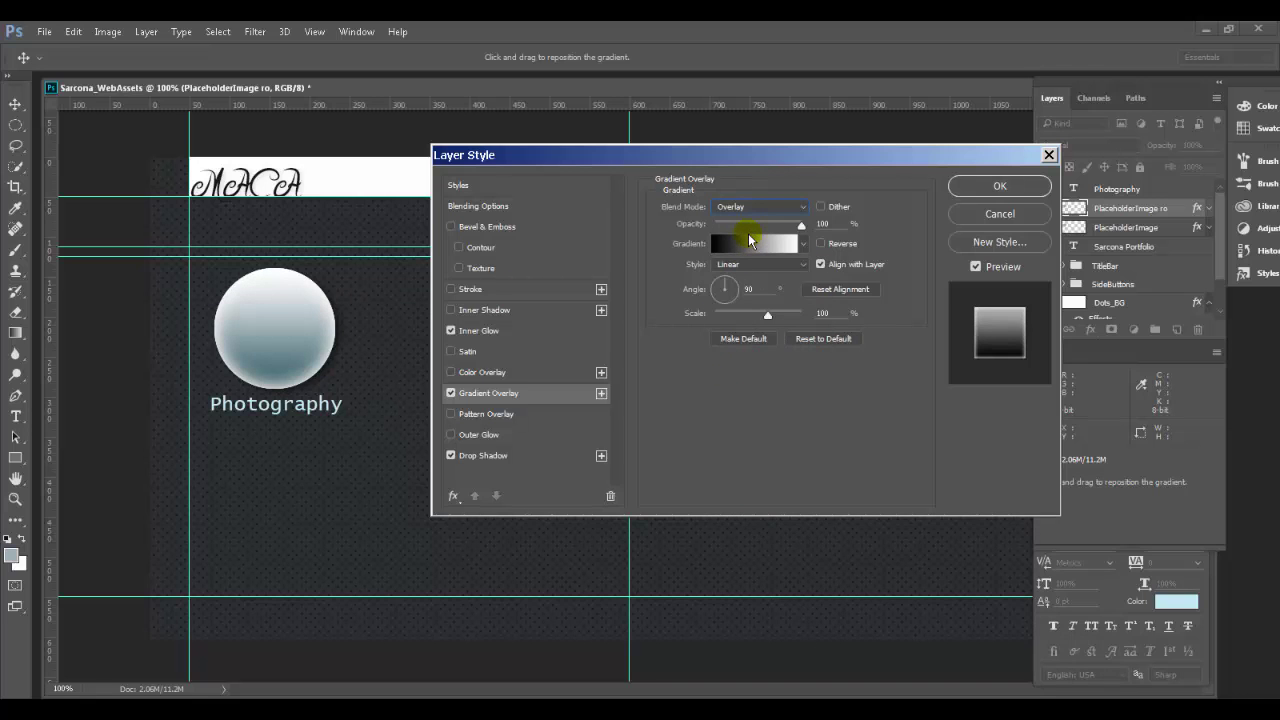
# Step through the remaining blend modes, settle on Multiply, and apply the layer style
pyautogui.press('Down')
pyautogui.press('Down')
pyautogui.press('Down')
pyautogui.press('Down')
pyautogui.press('Down')
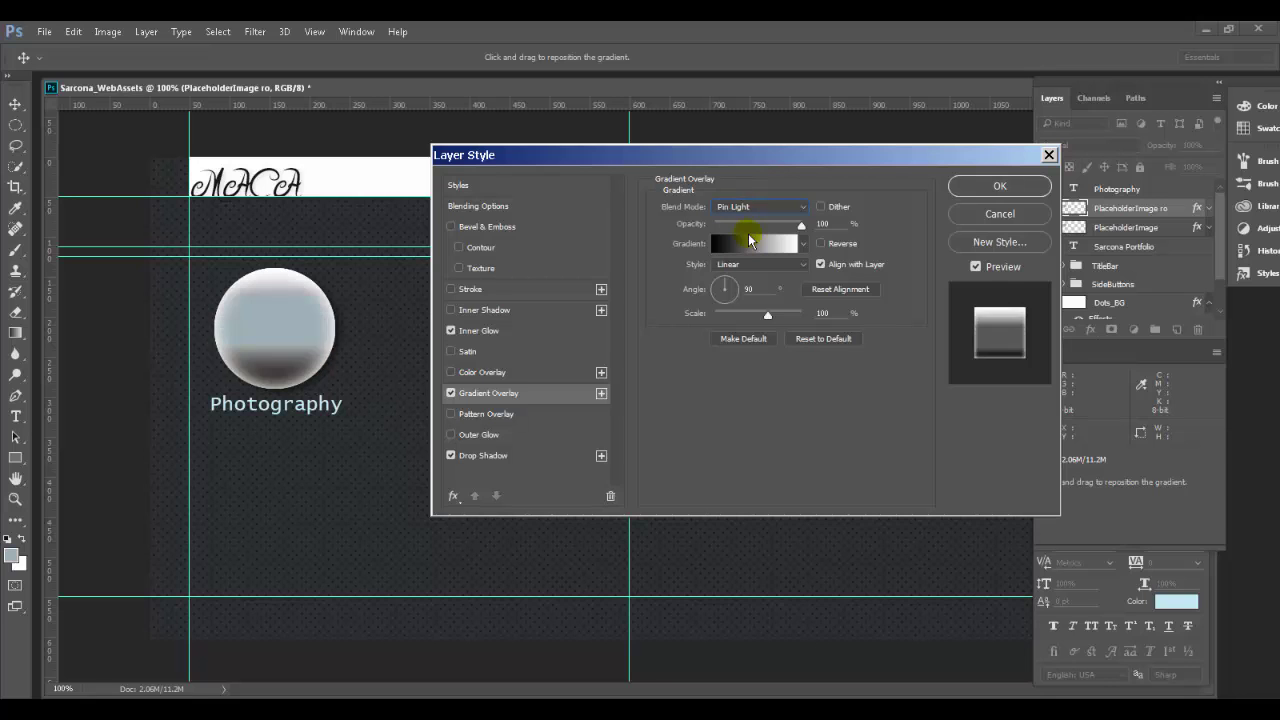
pyautogui.press('Down')
pyautogui.press('Down')
pyautogui.press('Down')
pyautogui.press('Down')
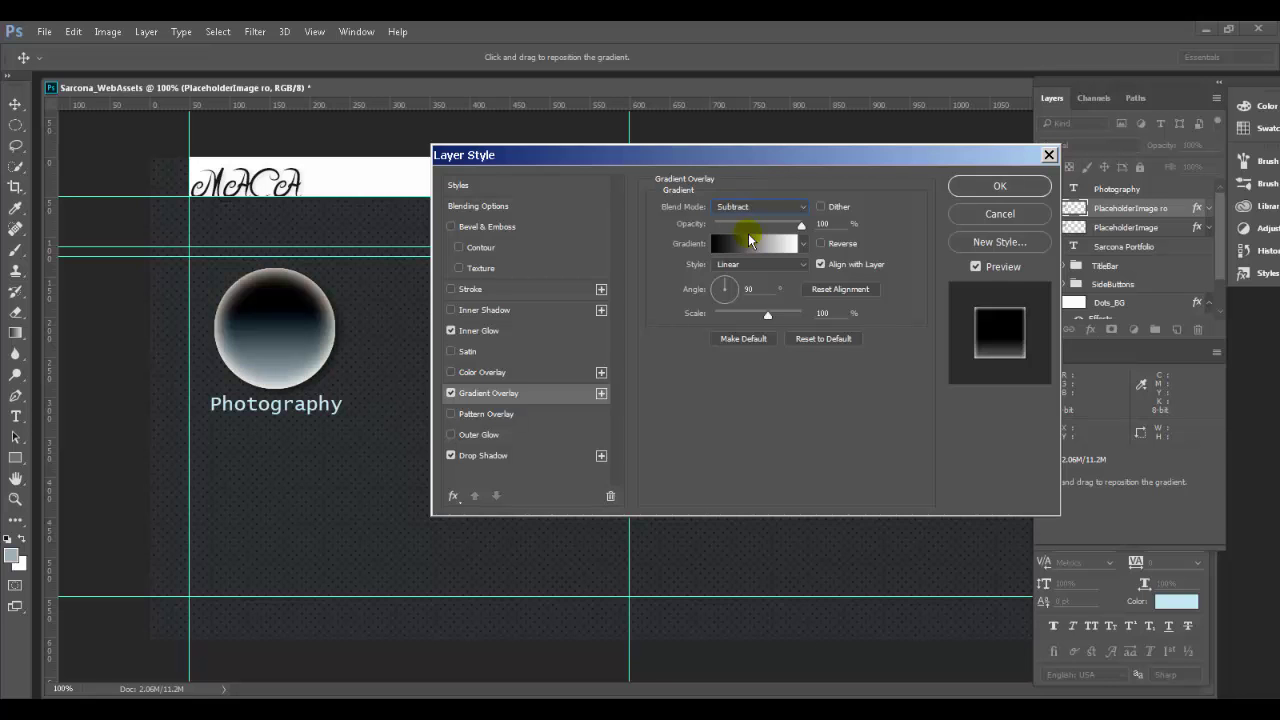
pyautogui.press('Down')
pyautogui.press('Down')
pyautogui.press('l')
pyautogui.press('l')
pyautogui.press('l')
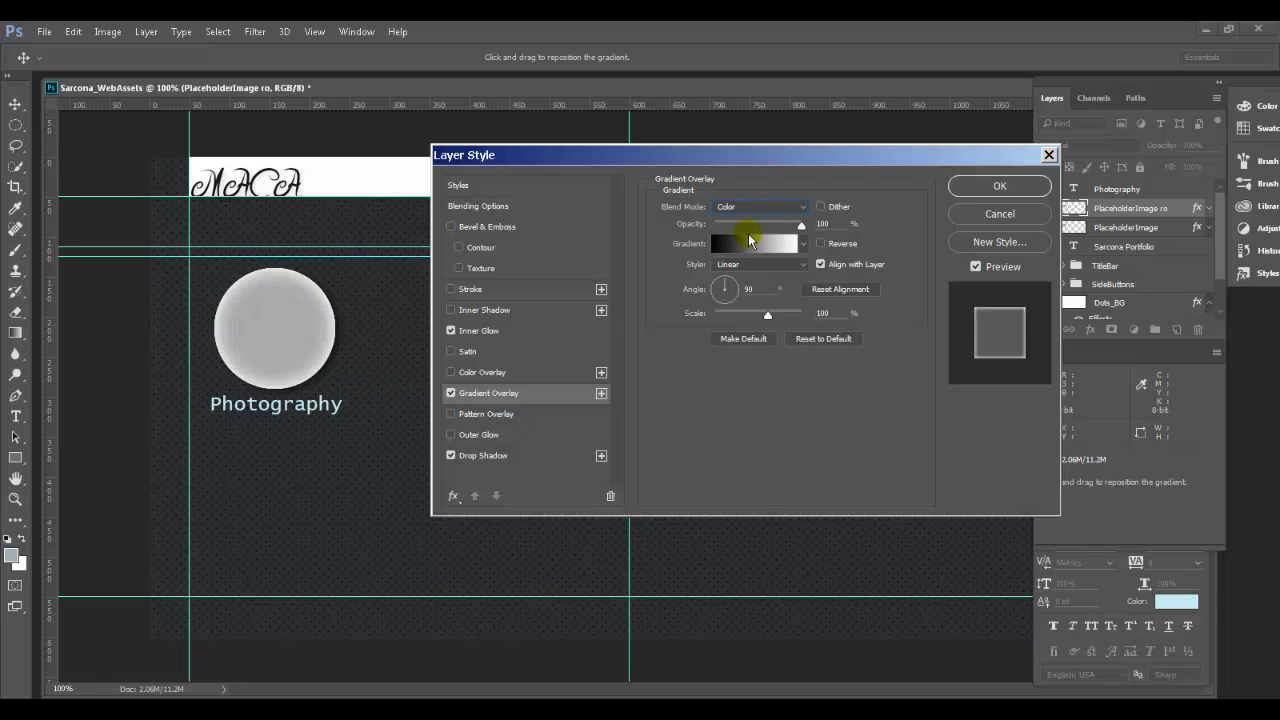
pyautogui.press('n')
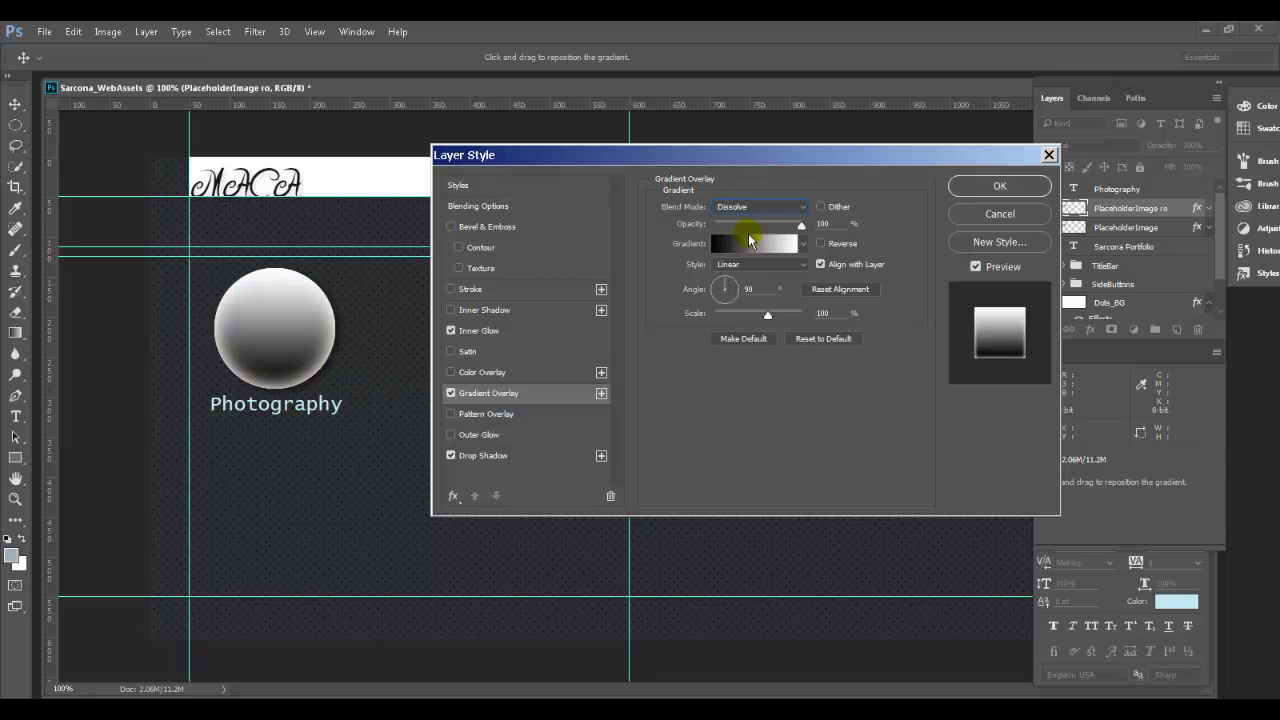
pyautogui.press('Down')
pyautogui.press('Down')
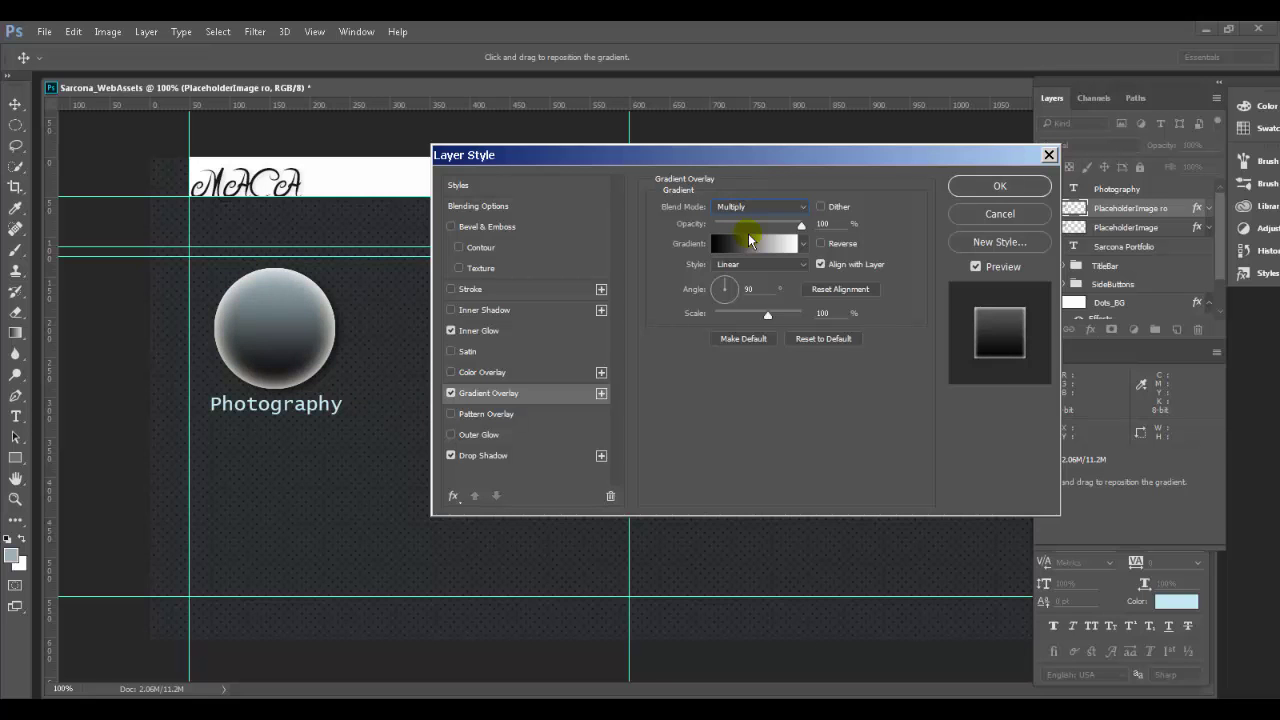
pyautogui.press('Return')
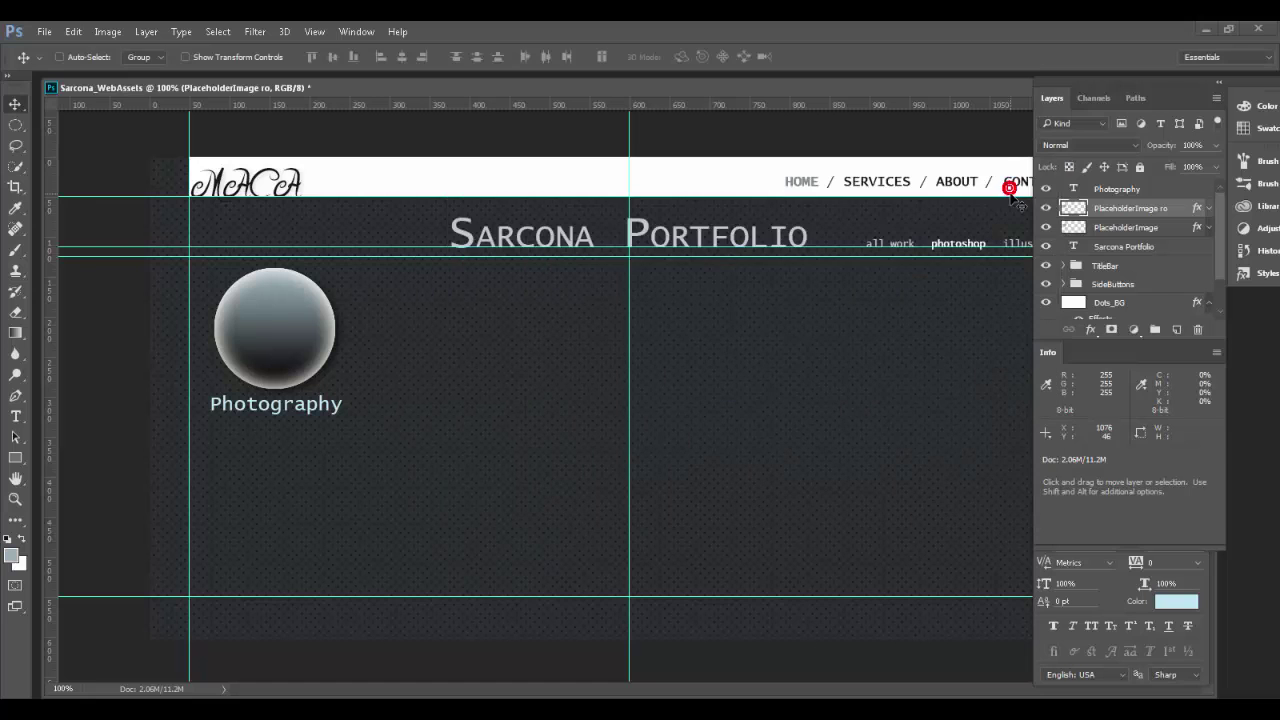
# Toggle the rollover circle layer's visibility to compare, leaving it visible
pyautogui.click(1046, 208)
pyautogui.click(1046, 208)
pyautogui.click(1046, 208)
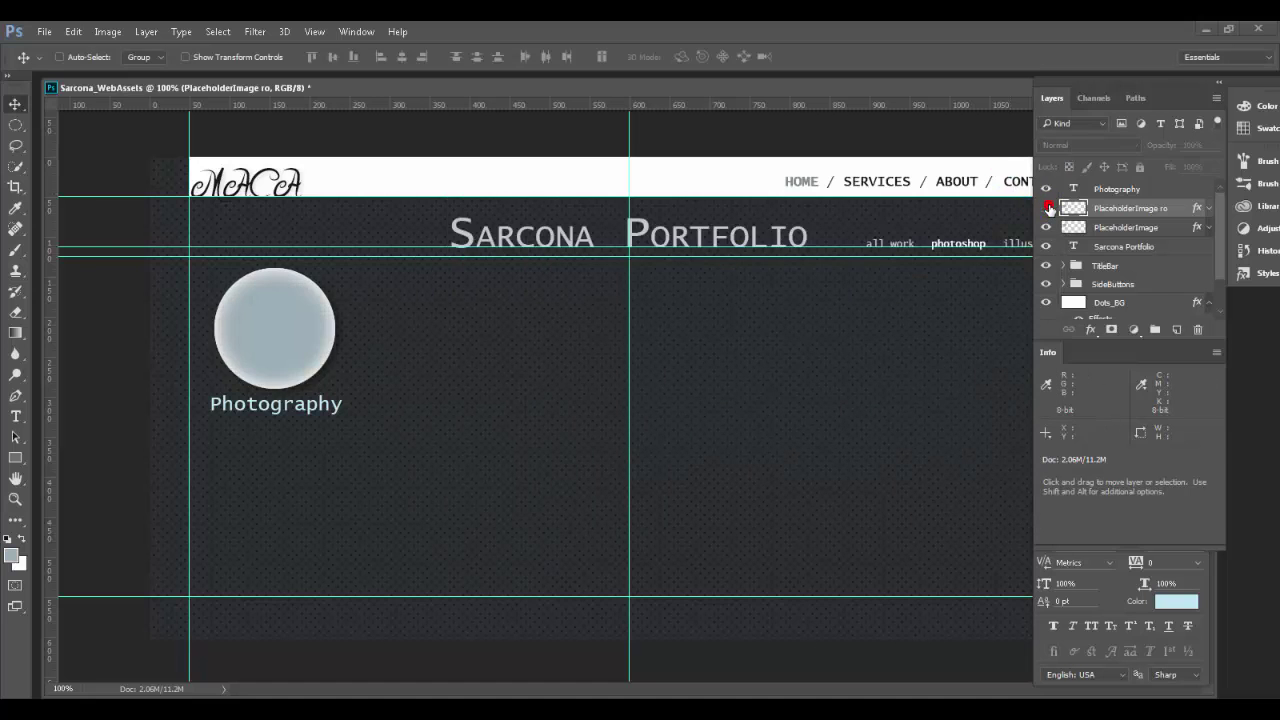
pyautogui.click(1046, 208)
pyautogui.click(1046, 208)
pyautogui.click(1047, 208)
pyautogui.click(1047, 208)
pyautogui.click(1047, 208)
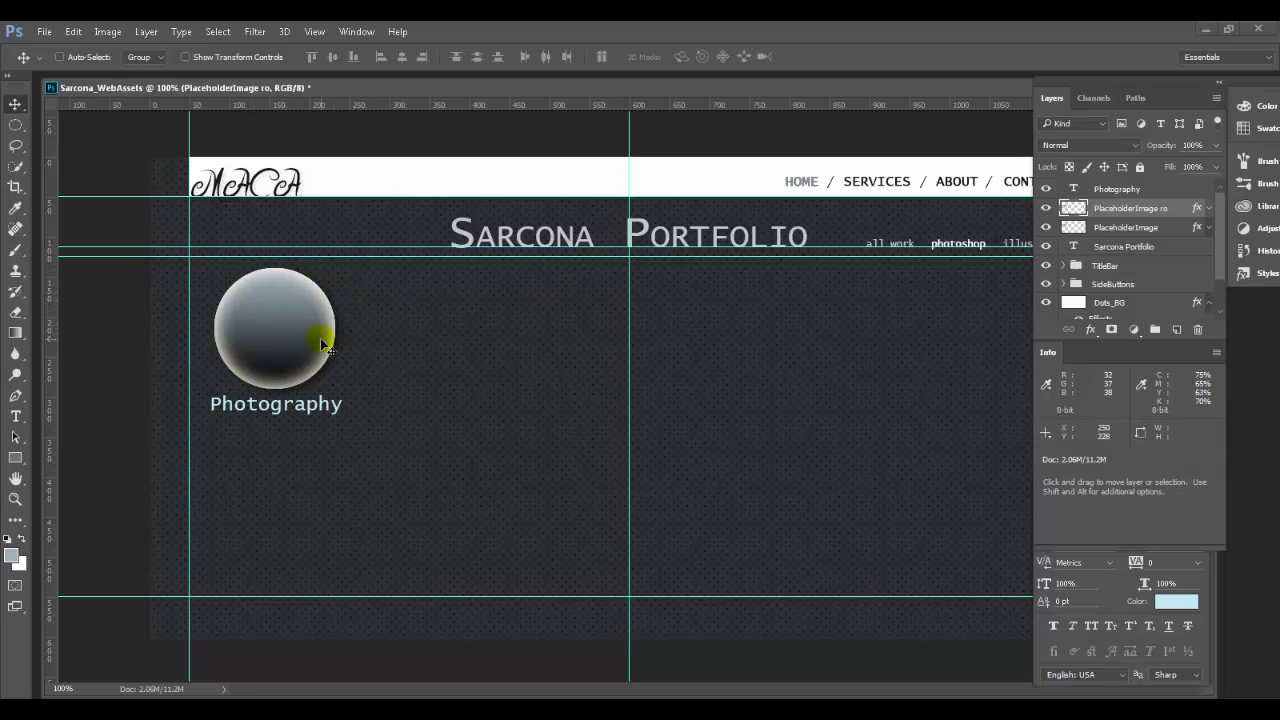
# Select the Photography label together with both PlaceholderImage circle layers
pyautogui.click(1071, 210)
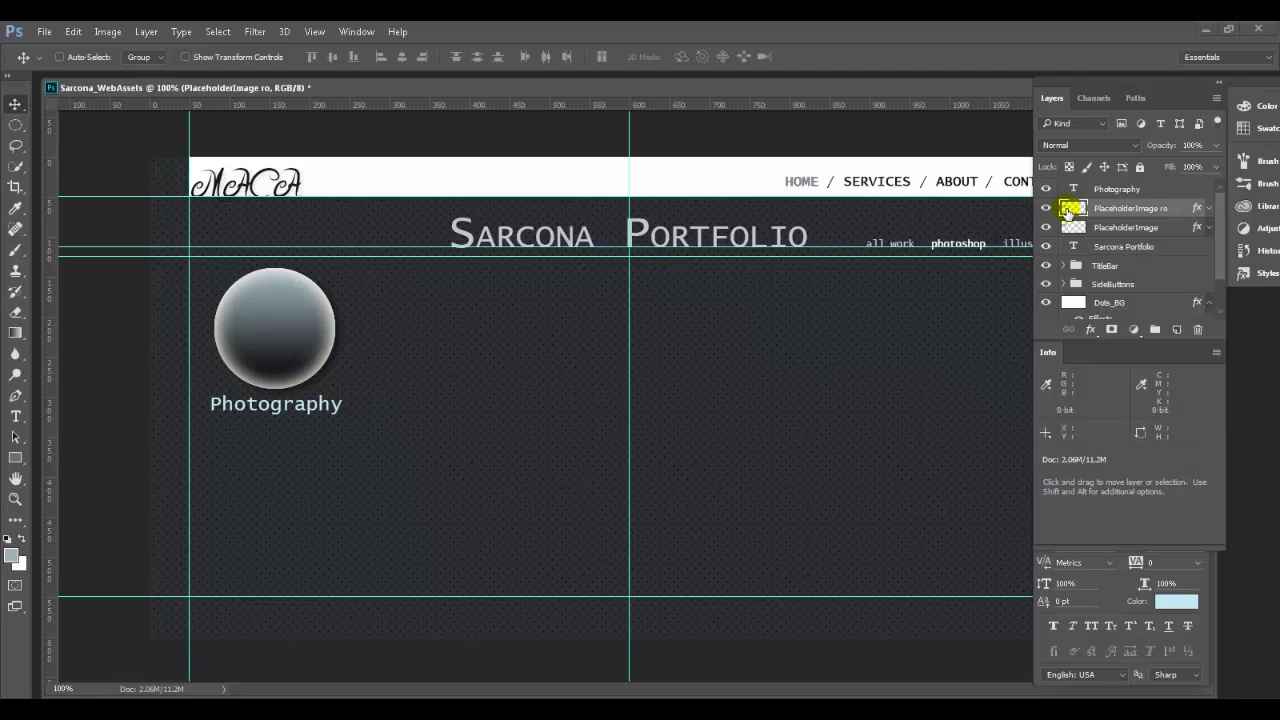
pyautogui.click(1072, 227)
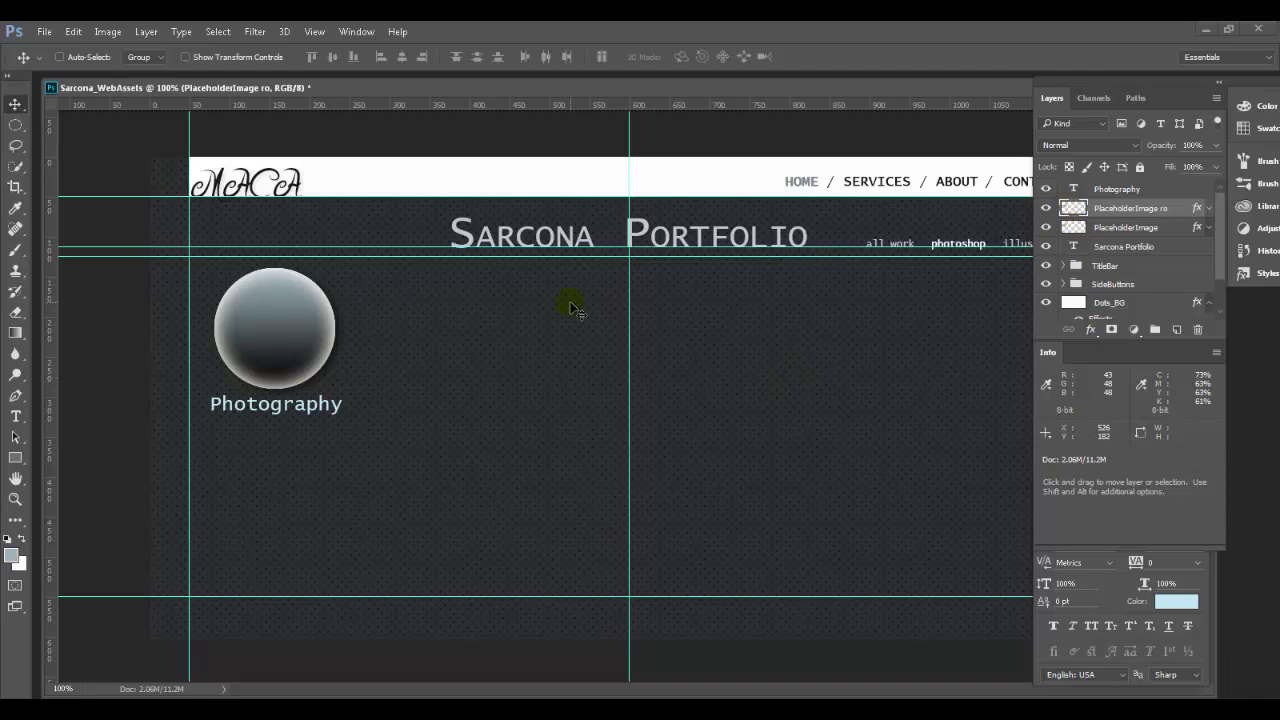
pyautogui.click(611, 363)
pyautogui.click(305, 333)
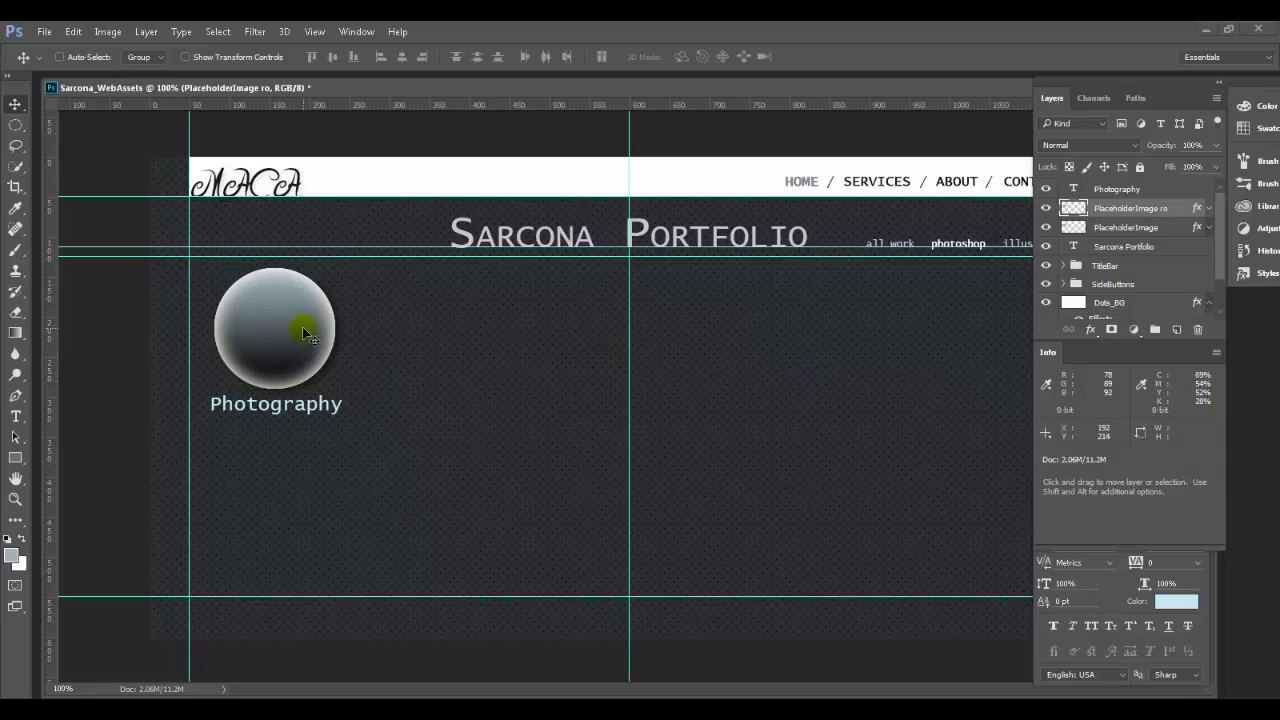
pyautogui.keyDown('shift'); pyautogui.click(1131, 229); pyautogui.keyUp('shift')
pyautogui.click(1189, 213)
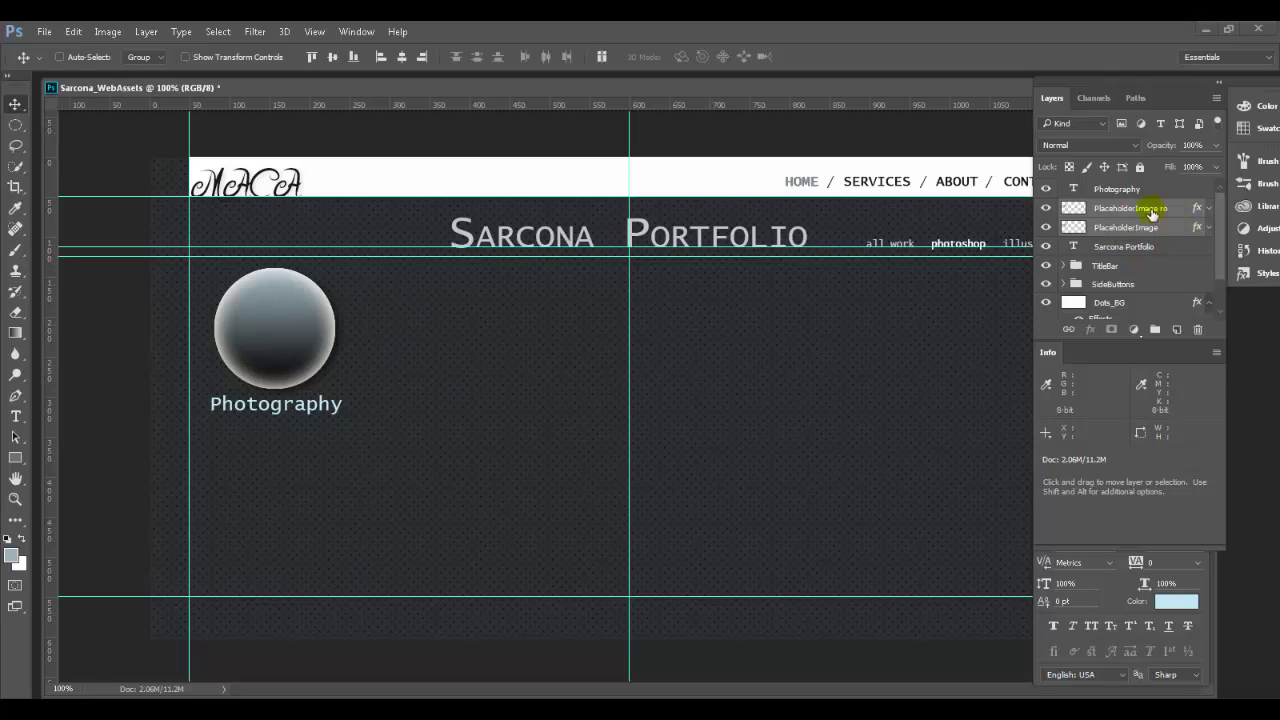
pyautogui.click(1145, 228)
pyautogui.keyDown('shift'); pyautogui.click(1145, 189); pyautogui.keyUp('shift')
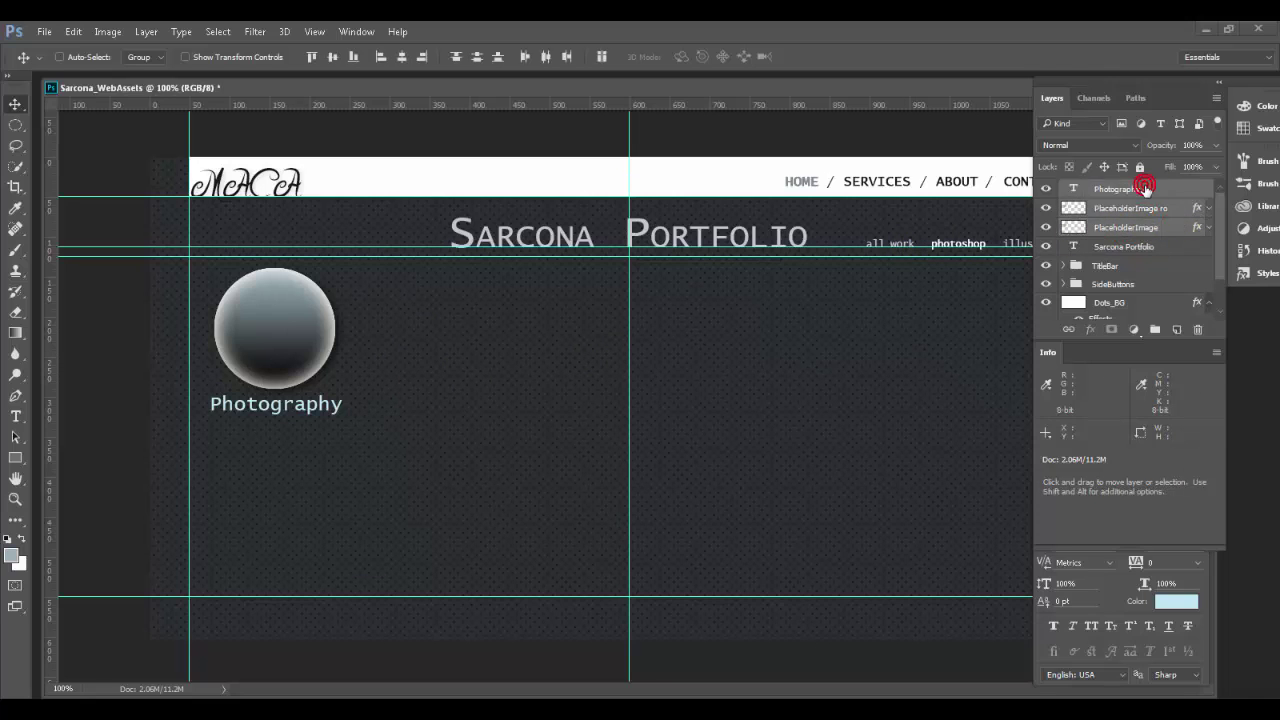
# Duplicate the Photography label layer and rename the copy 'Photography ro'
pyautogui.click(1129, 212)
pyautogui.moveTo(1130, 247); pyautogui.dragTo(1176, 329)
pyautogui.click(1132, 190)
pyautogui.doubleClick(1148, 189)
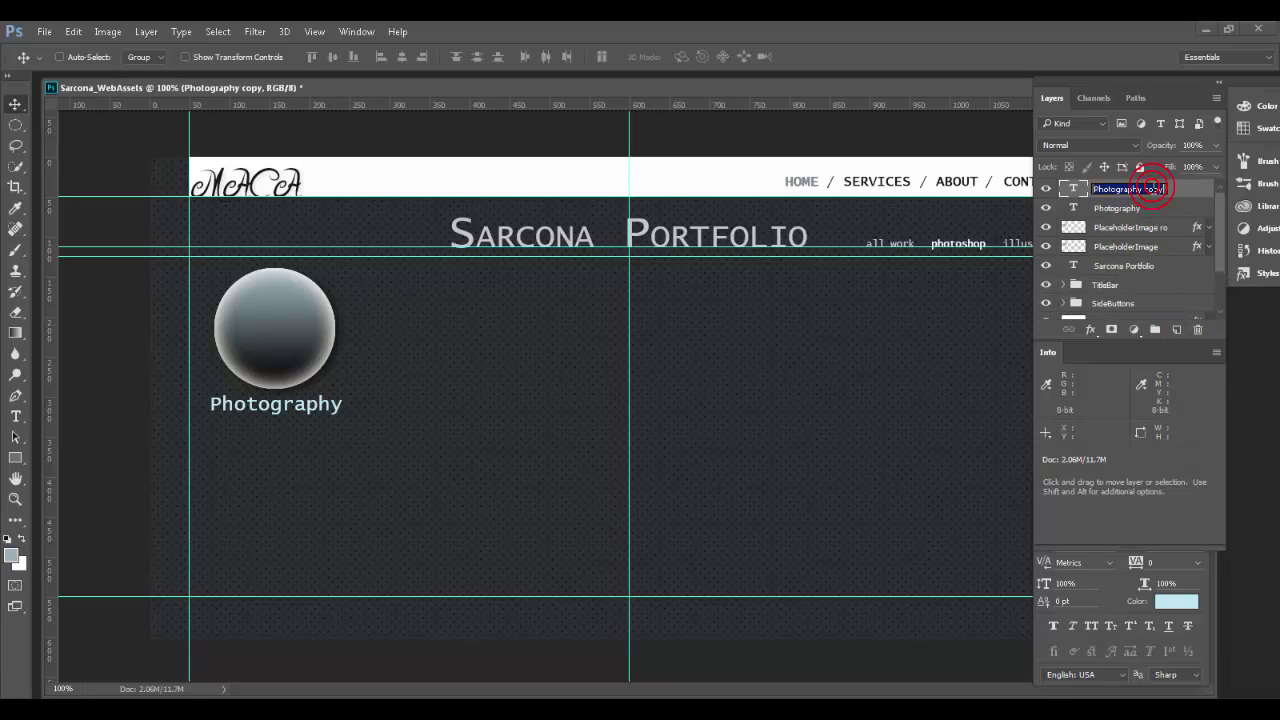
pyautogui.doubleClick(1152, 189)
pyautogui.write('ro')
pyautogui.press('Return')
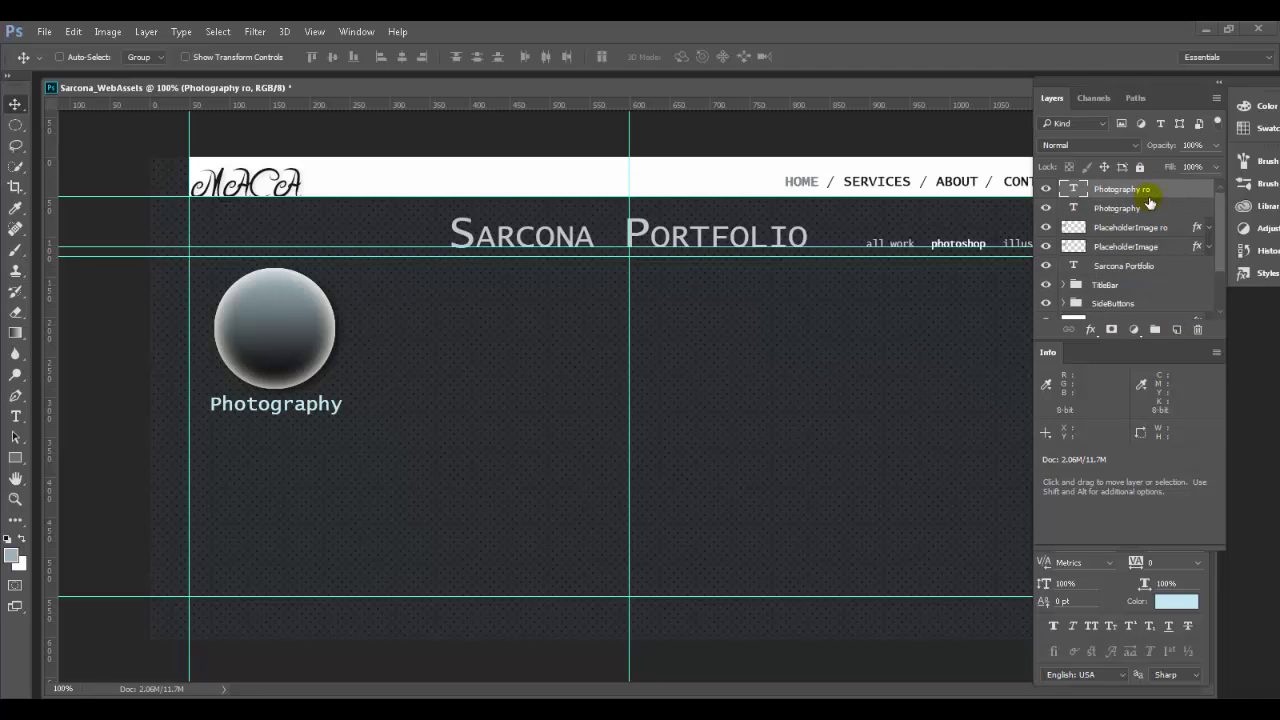
# Set the Photography ro text colour to #f9feff
pyautogui.click(1178, 601)
pyautogui.write('f9feff')
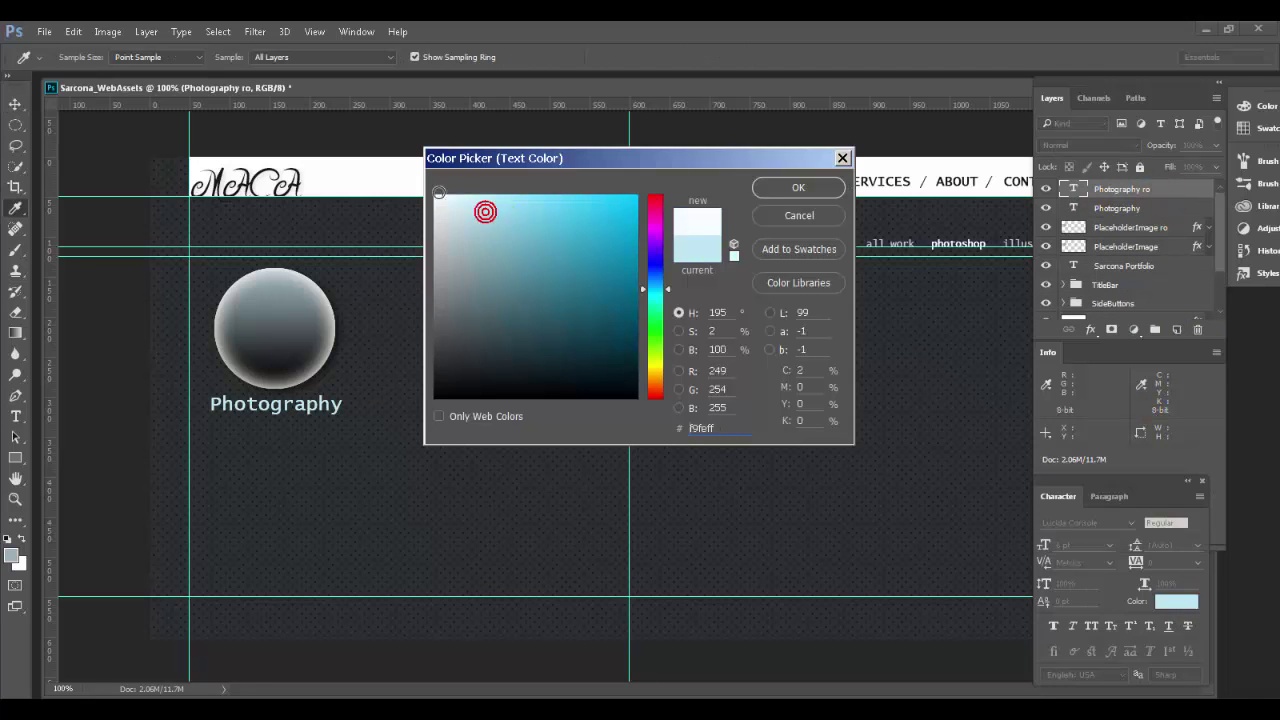
pyautogui.click(797, 188)
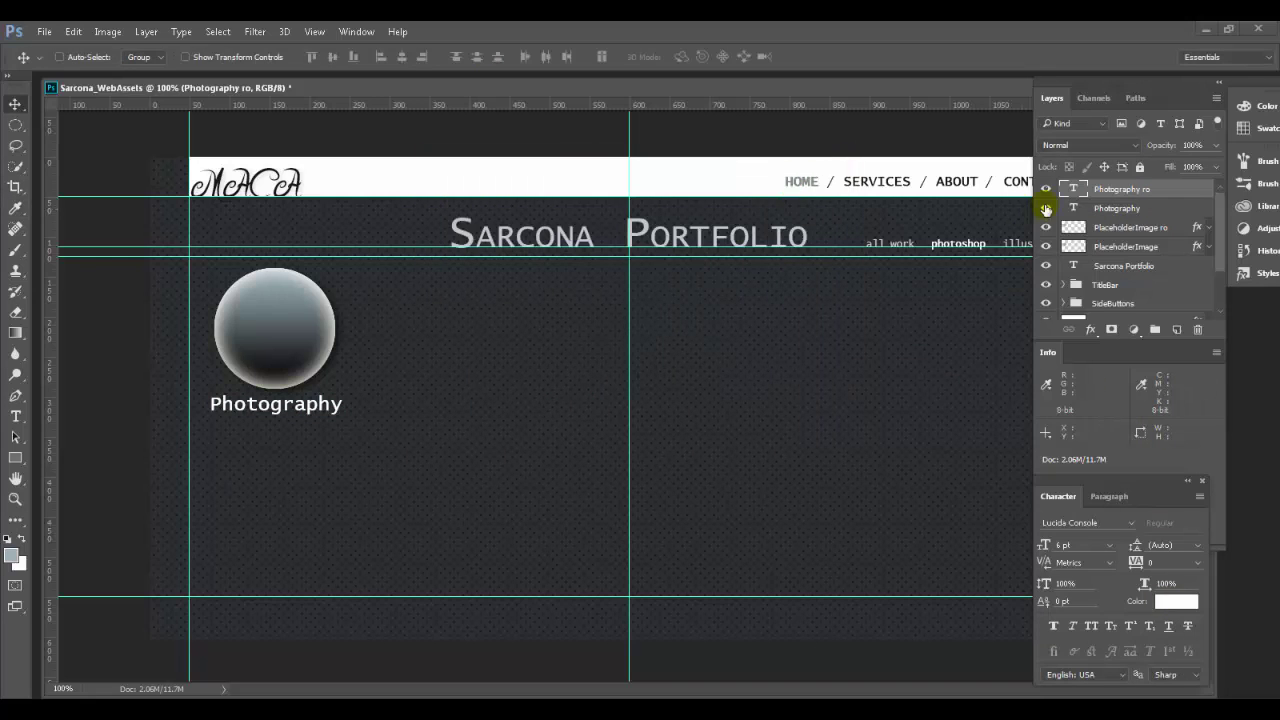
# Compare the label with and without its rollover copy, then select the four item layers
pyautogui.click(1046, 188)
pyautogui.click(1046, 188)
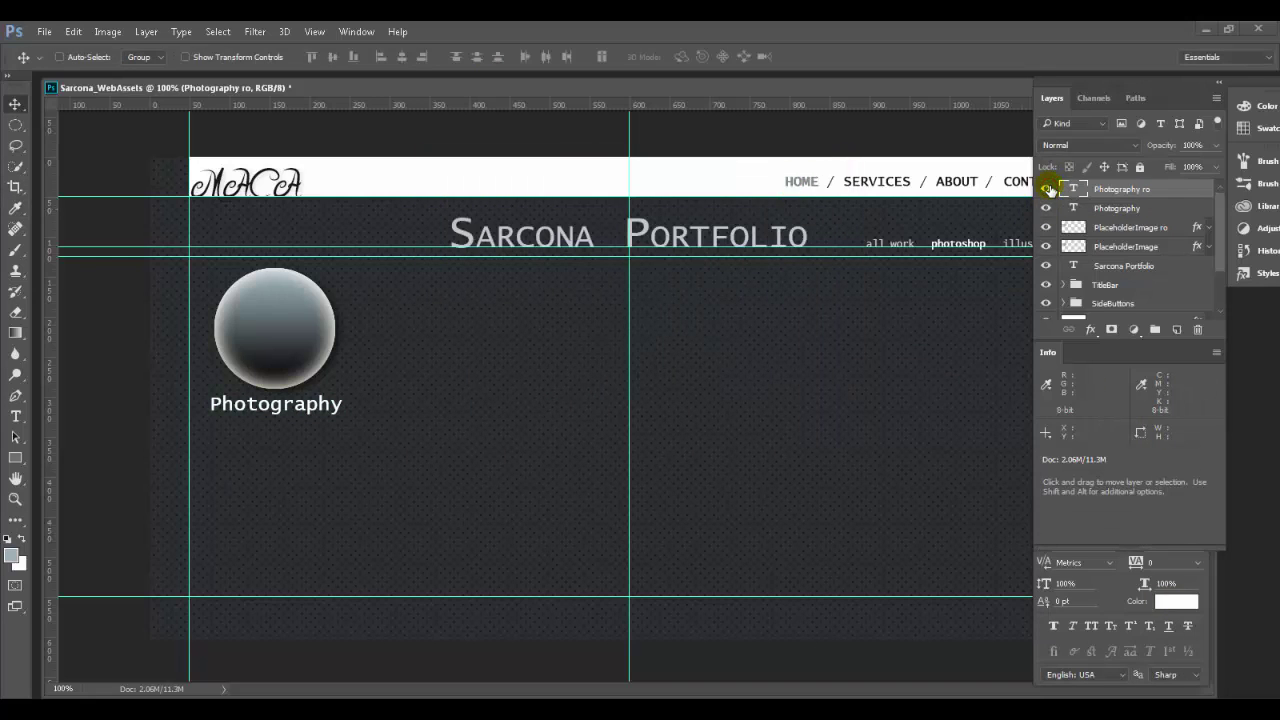
pyautogui.click(1046, 188)
pyautogui.click(1046, 188)
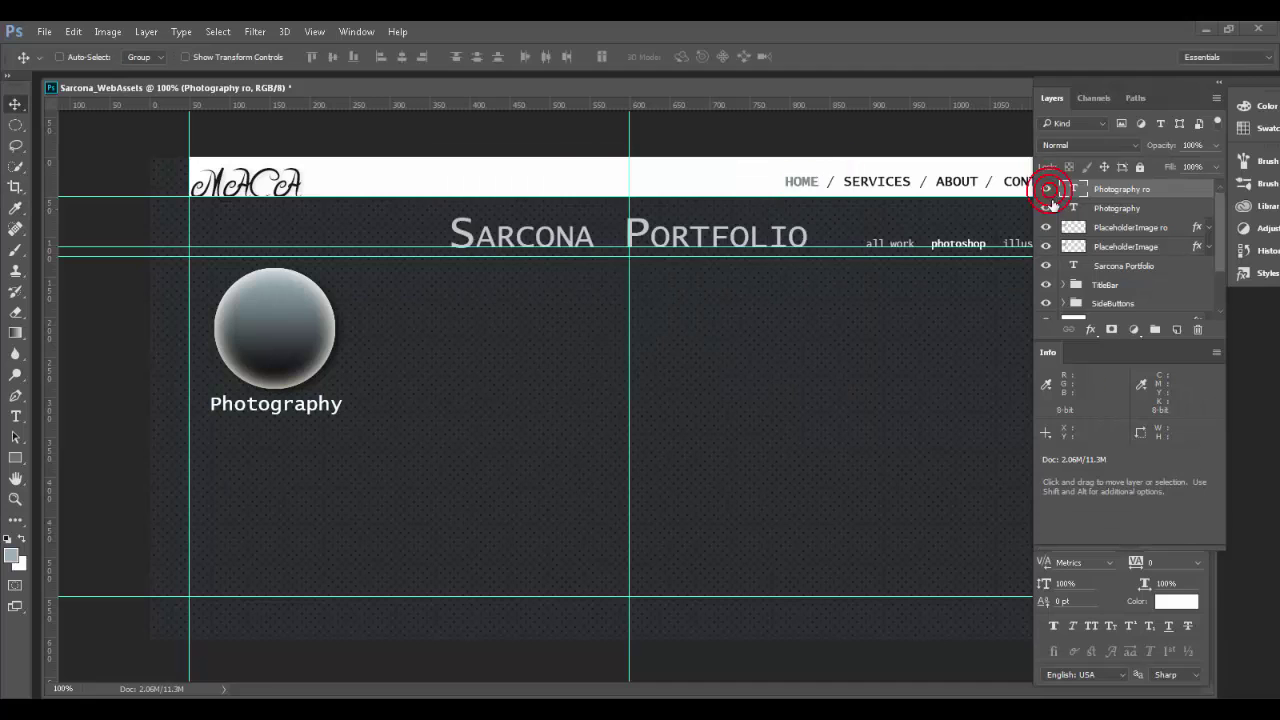
pyautogui.click(1122, 190)
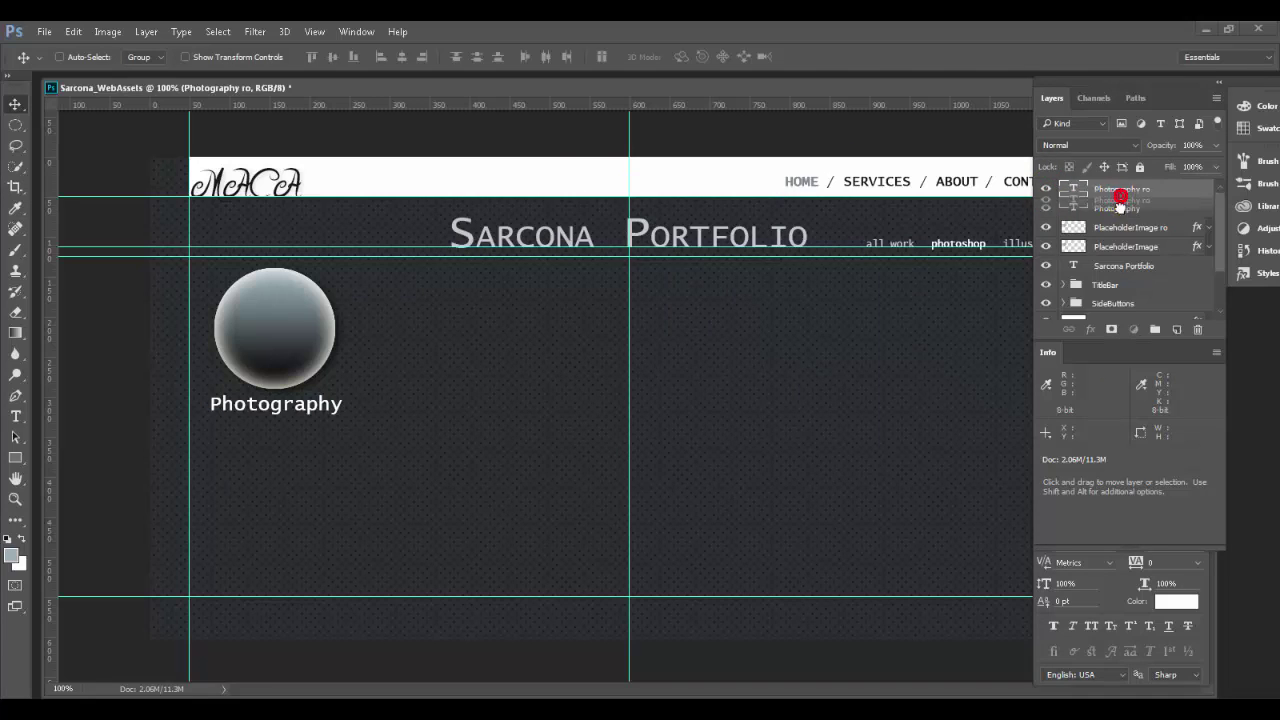
pyautogui.keyDown('shift'); pyautogui.click(1124, 248); pyautogui.keyUp('shift')
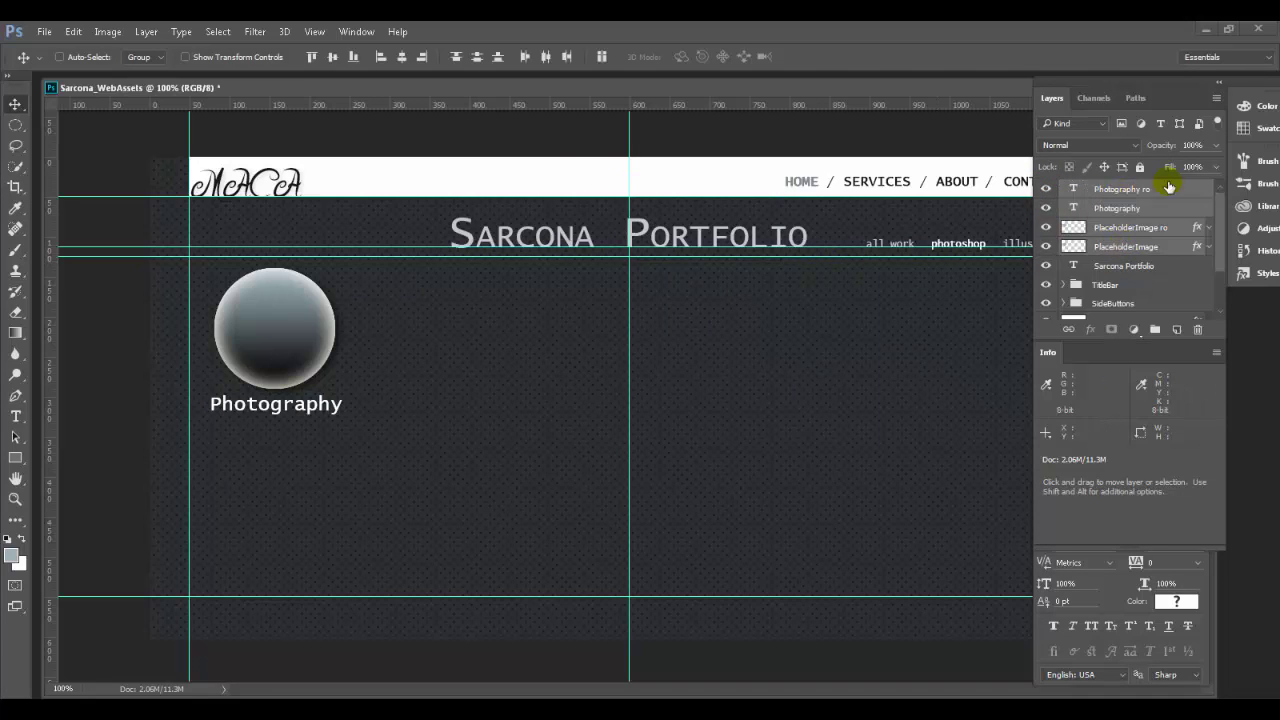
# Group the four selected circle and caption layers into a new group named PortfolioItem
pyautogui.click(1216, 97)
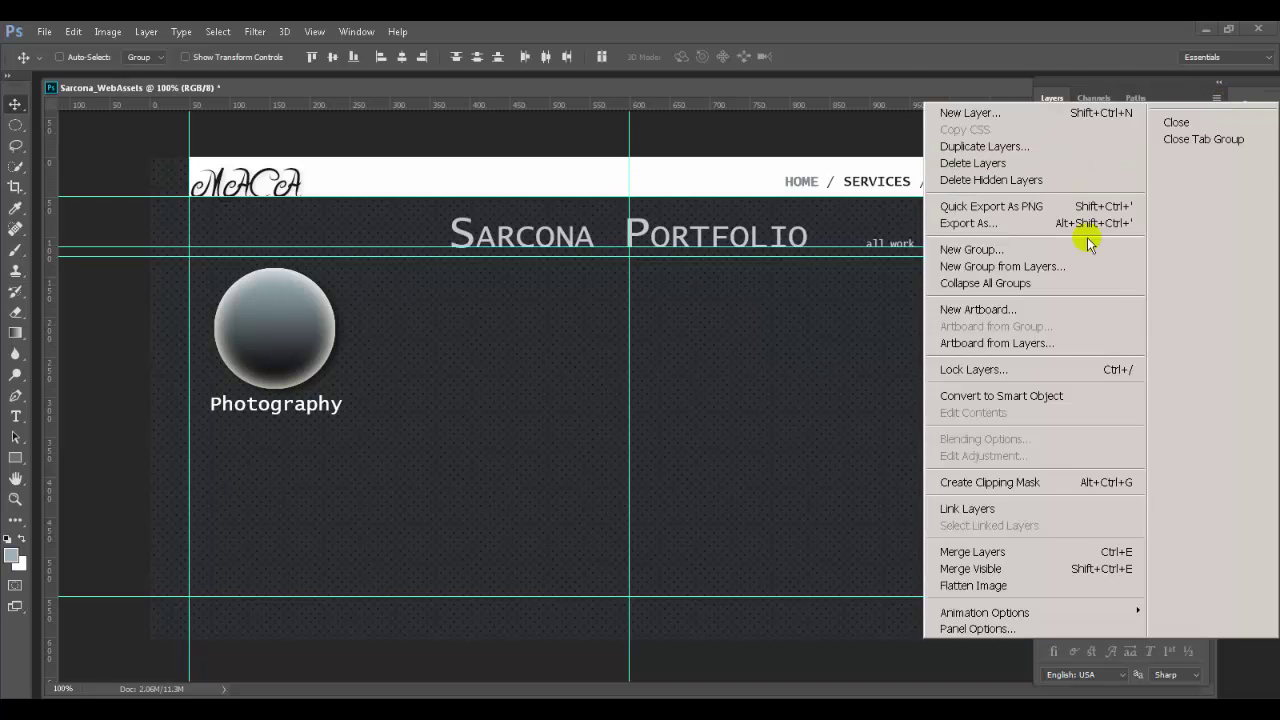
pyautogui.click(1086, 268)
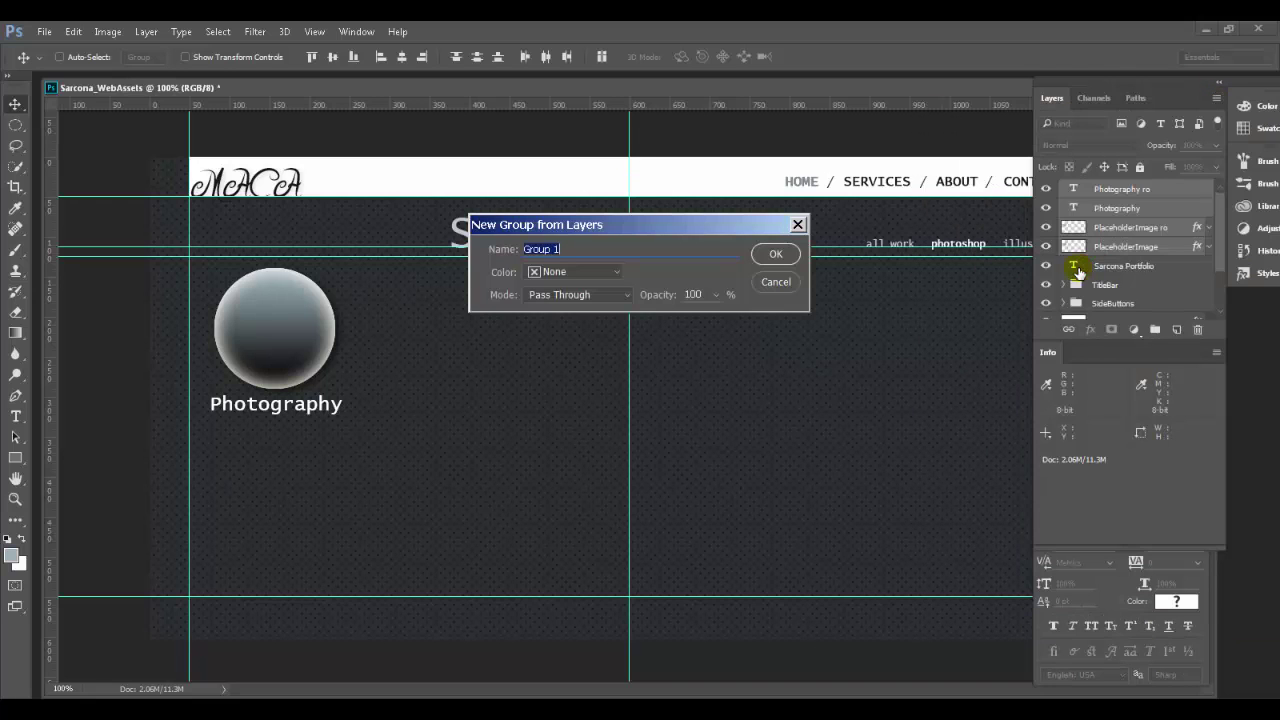
pyautogui.write('PortfolioItem')
pyautogui.press('Return')
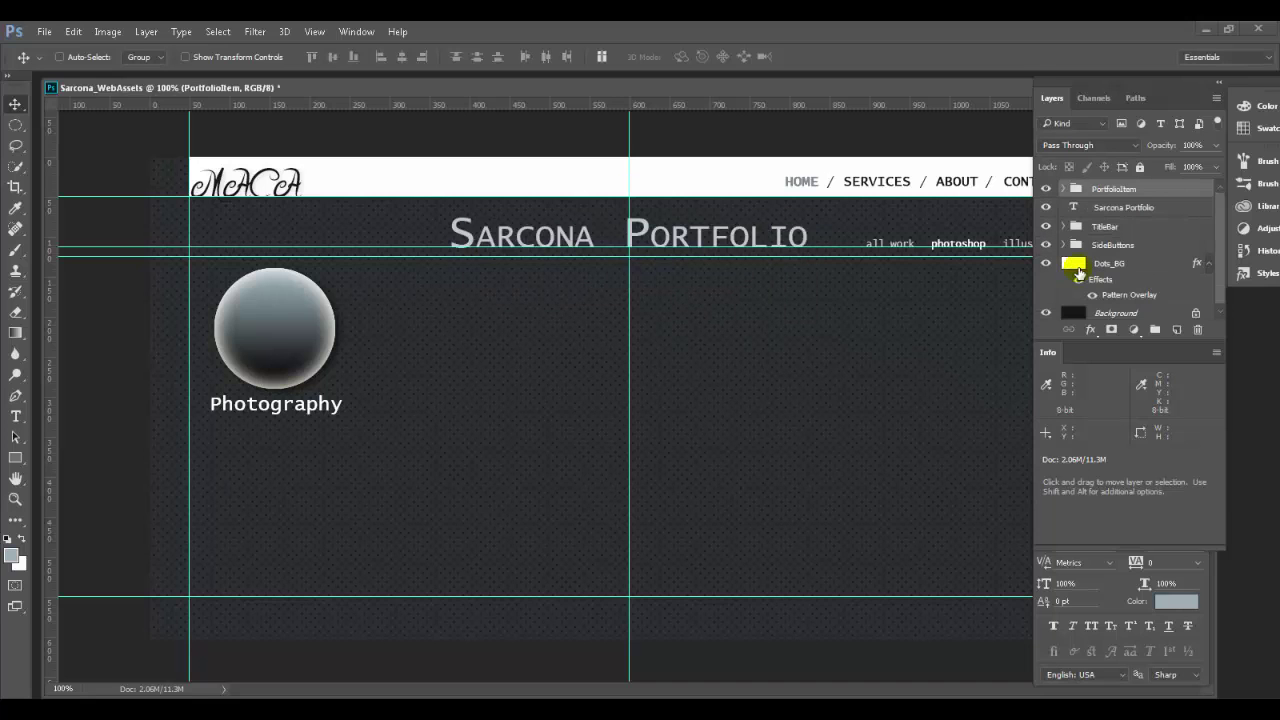
pyautogui.click(1127, 190)
pyautogui.doubleClick(1127, 190)
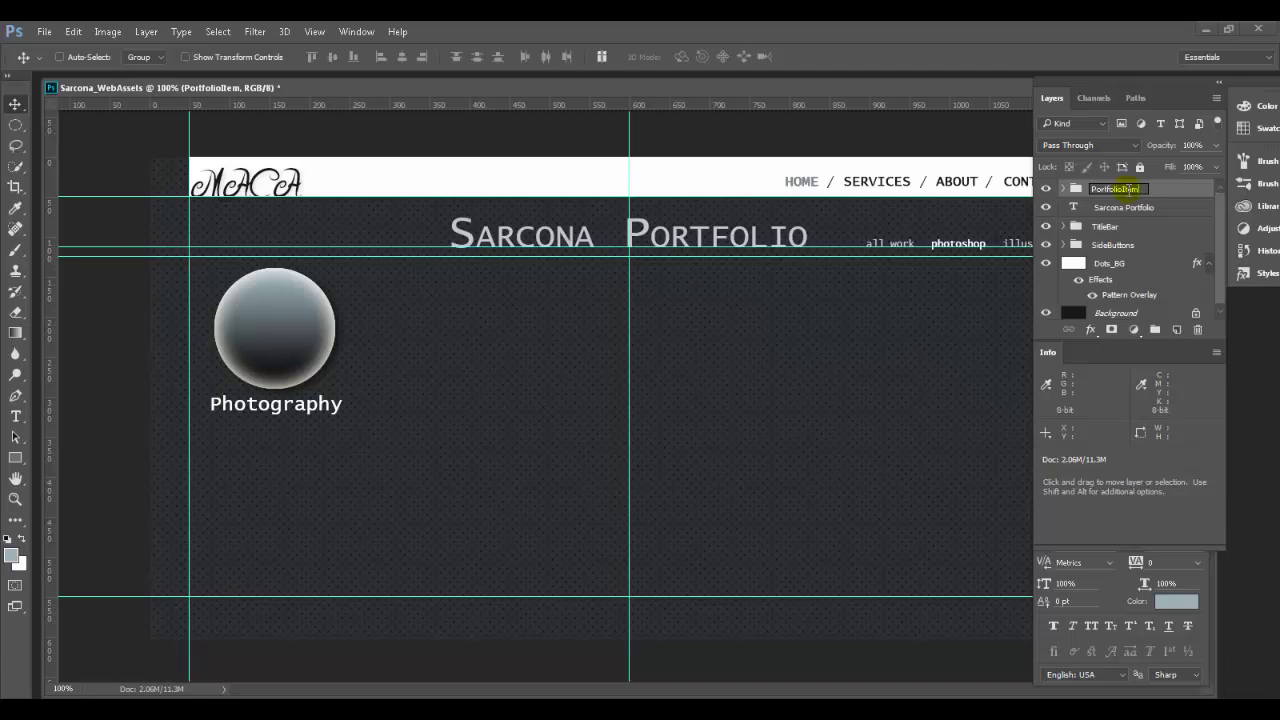
pyautogui.press('Return')
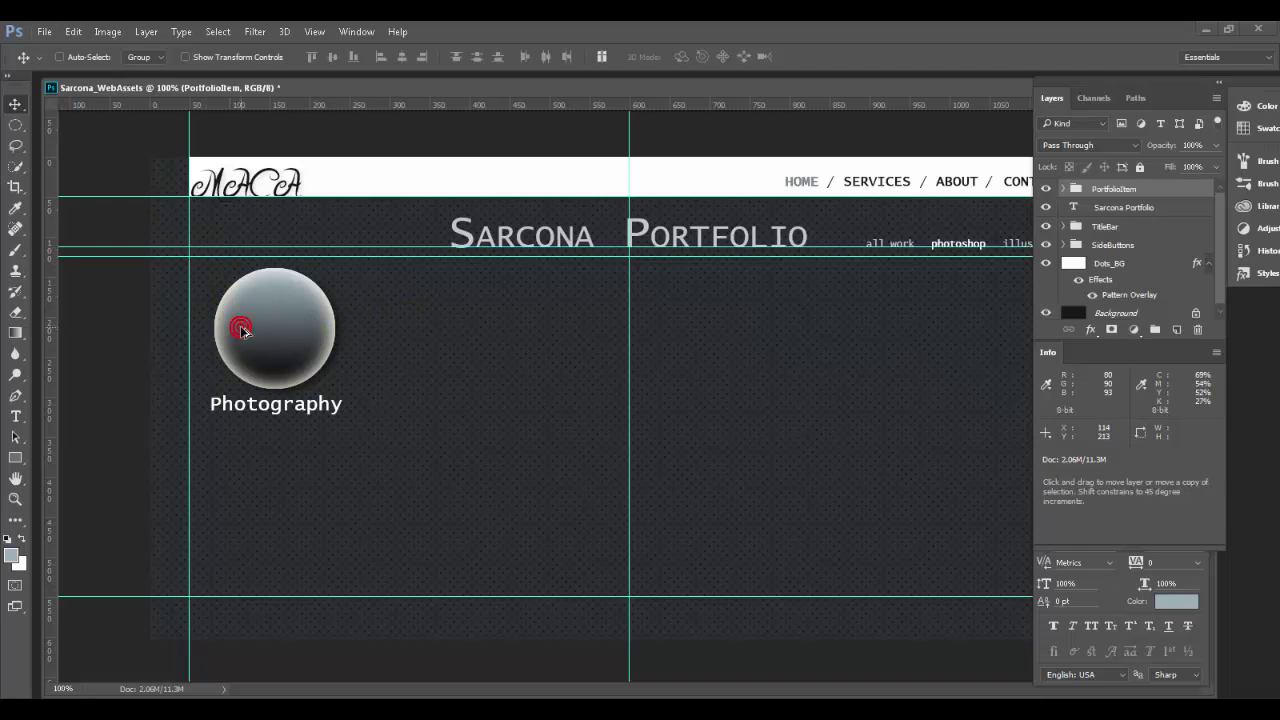
# Alt-drag a copy of PortfolioItem to the right, then copy both items down into a second row
pyautogui.moveTo(241, 330); pyautogui.dragTo(466, 353)
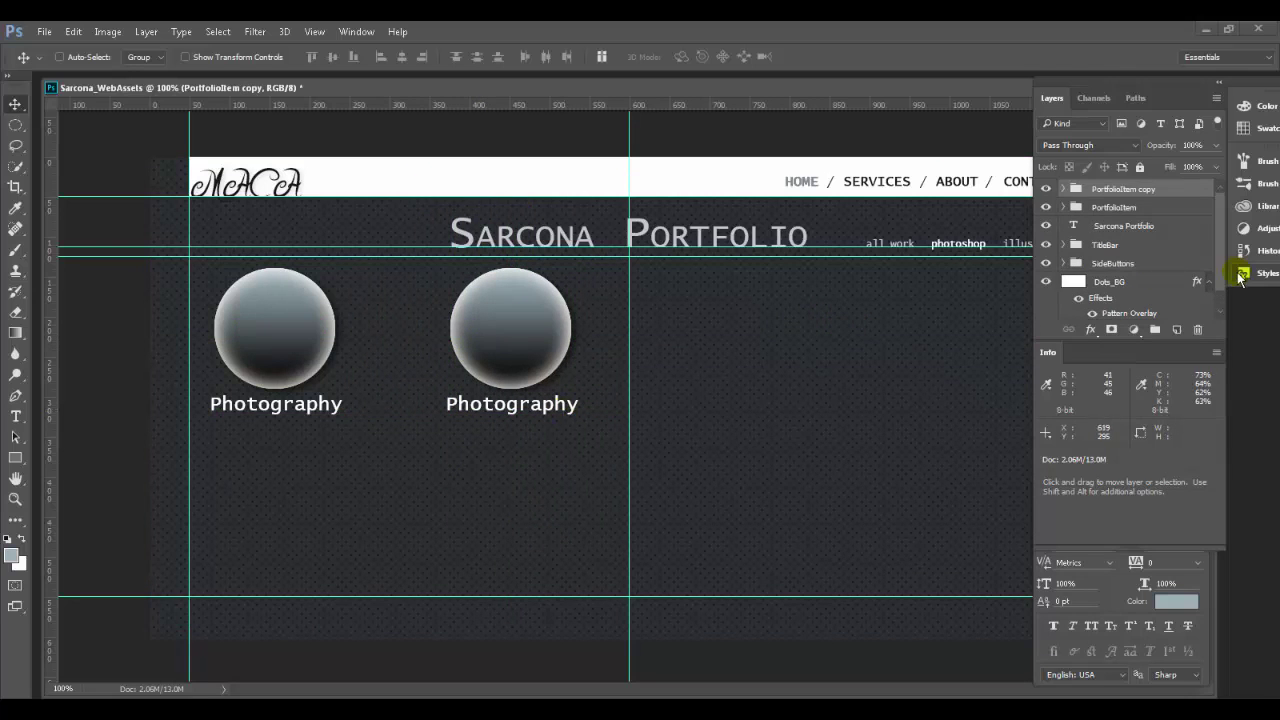
pyautogui.keyDown('shift'); pyautogui.click(1143, 207); pyautogui.keyUp('shift')
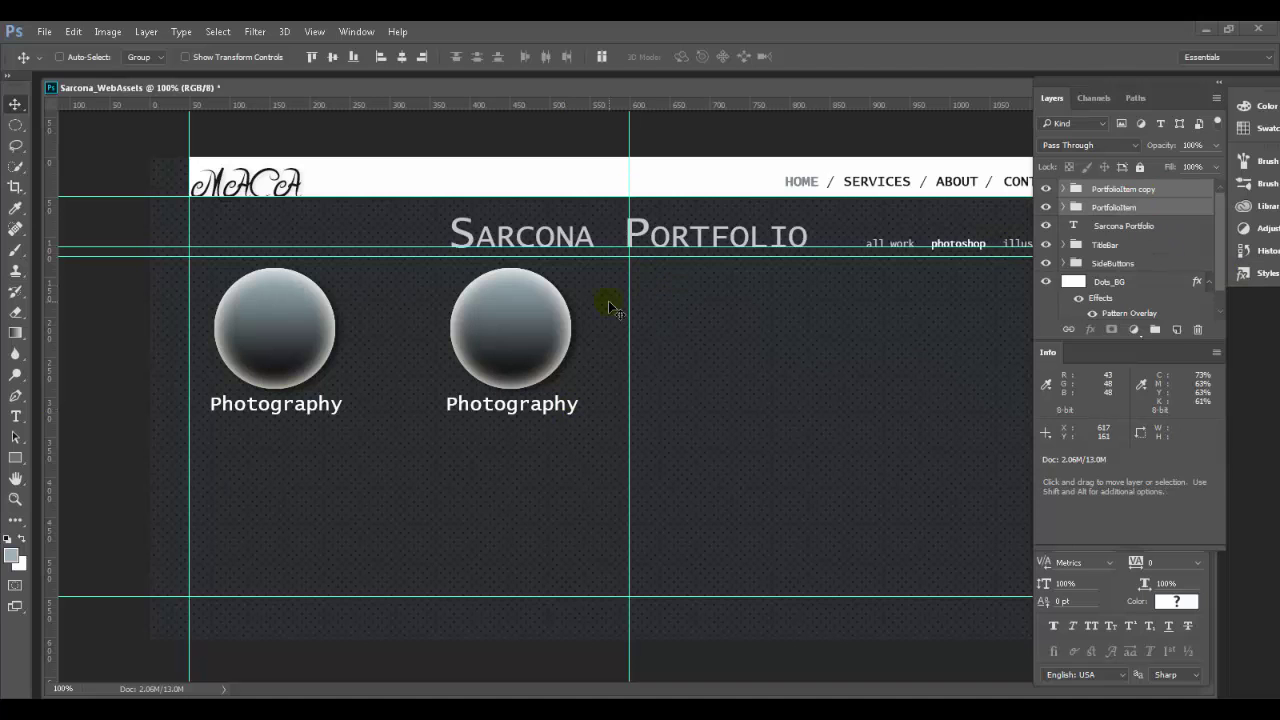
pyautogui.moveTo(268, 328); pyautogui.dragTo(253, 509)
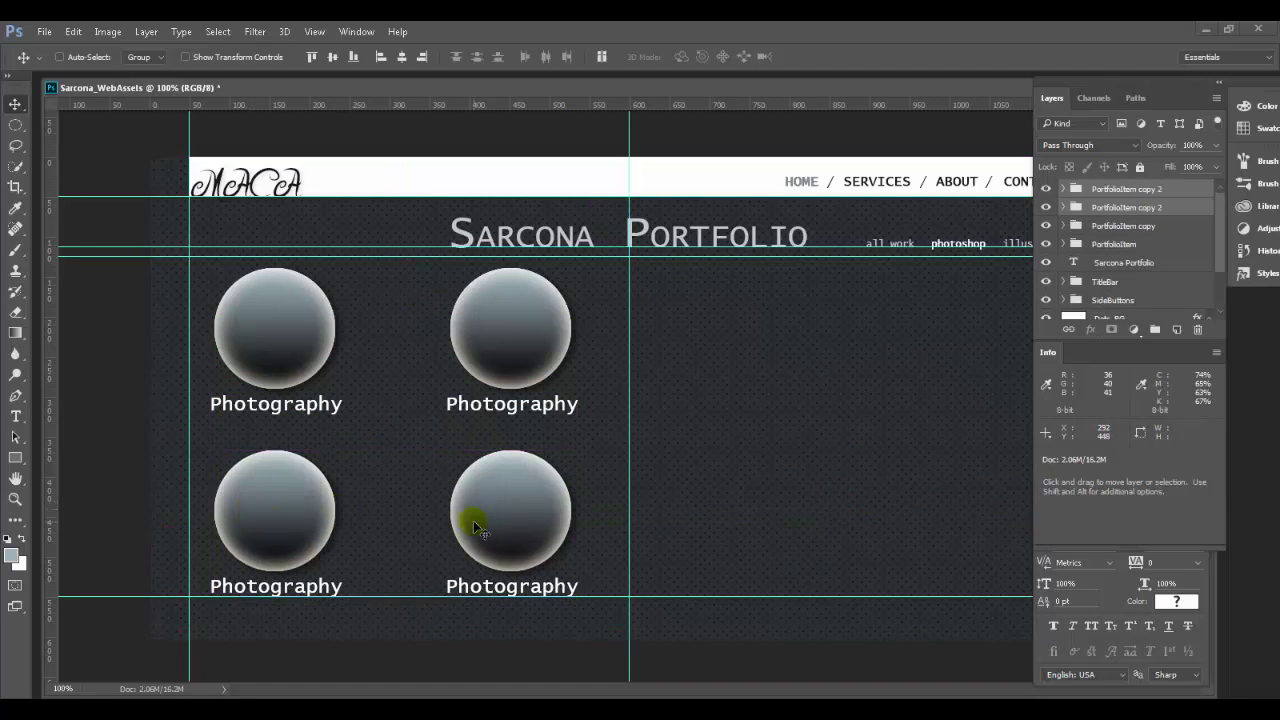
# Copy all four item groups to the right to complete the eight-circle grid, previewing the full layout
pyautogui.click(1135, 247)
pyautogui.click(1148, 188)
pyautogui.keyDown('shift'); pyautogui.click(1145, 242); pyautogui.keyUp('shift')
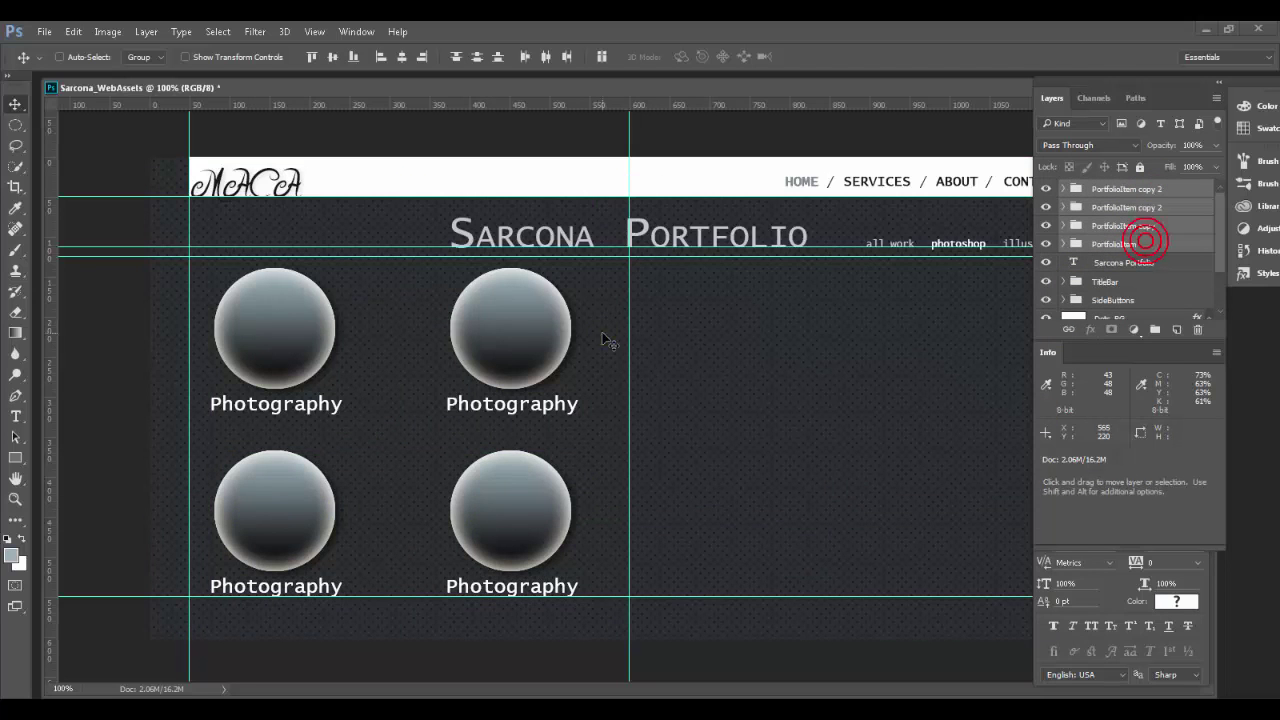
pyautogui.moveTo(274, 334); pyautogui.dragTo(733, 377)
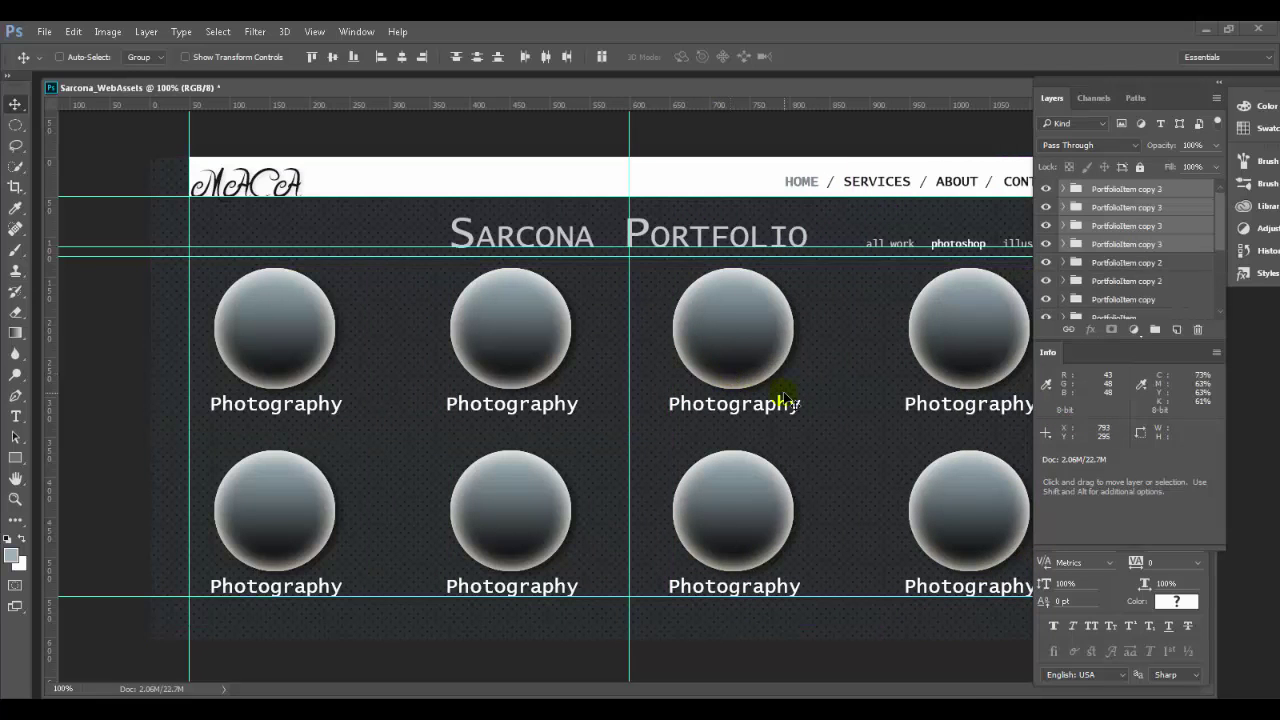
pyautogui.press('Tab')
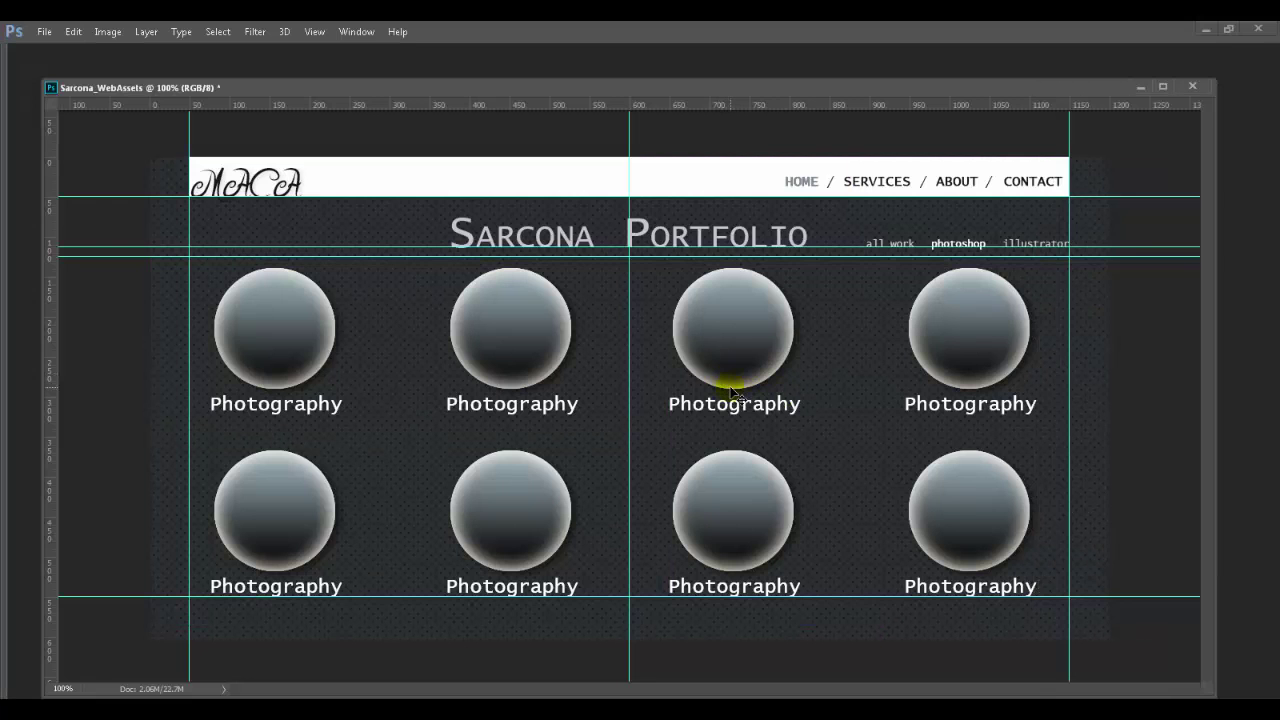
pyautogui.press('Tab')
pyautogui.click(1168, 264)
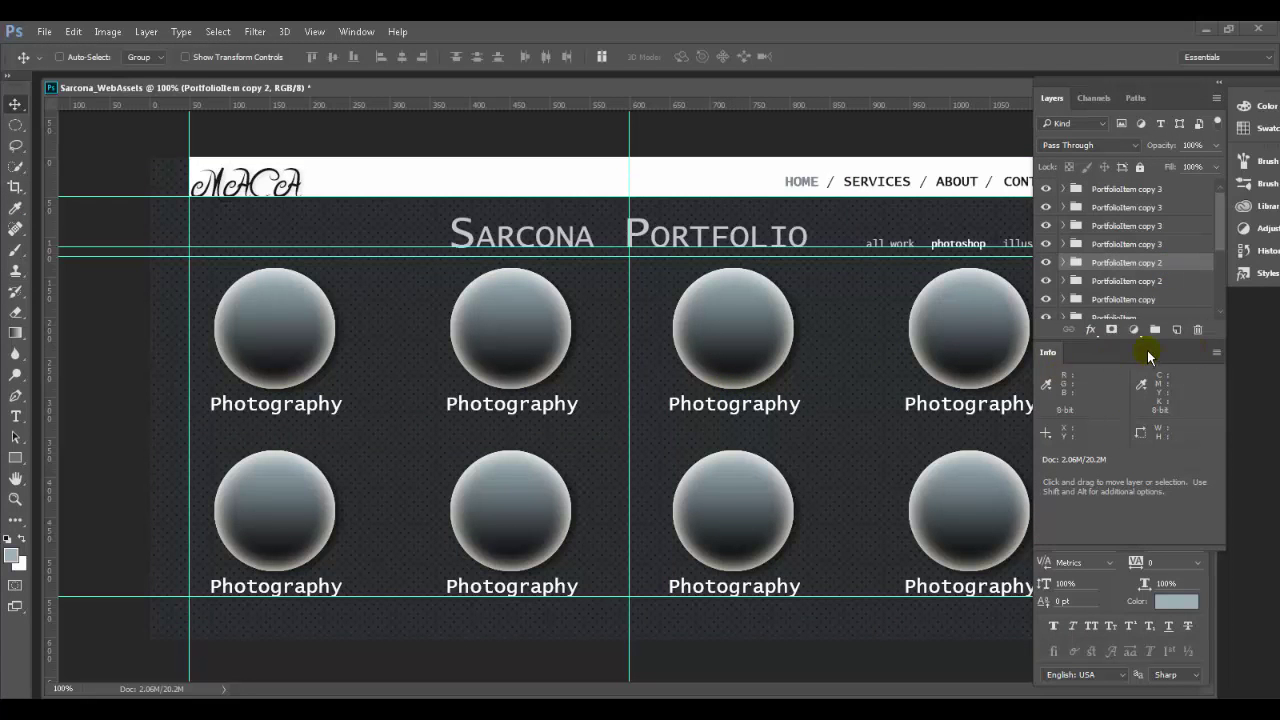
# Hide all eight portfolio items and rename the original PortfolioItem group to Photography
pyautogui.moveTo(1147, 341); pyautogui.dragTo(1131, 460)
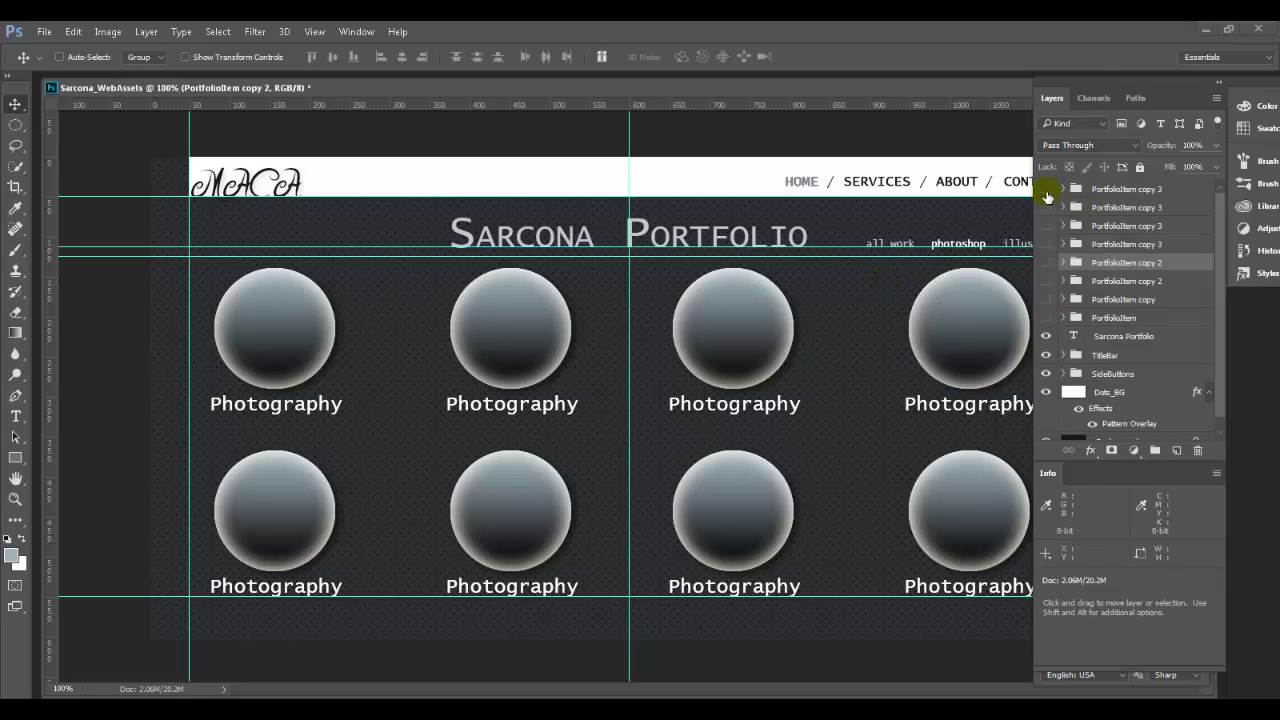
pyautogui.moveTo(1046, 189); pyautogui.dragTo(1046, 318)
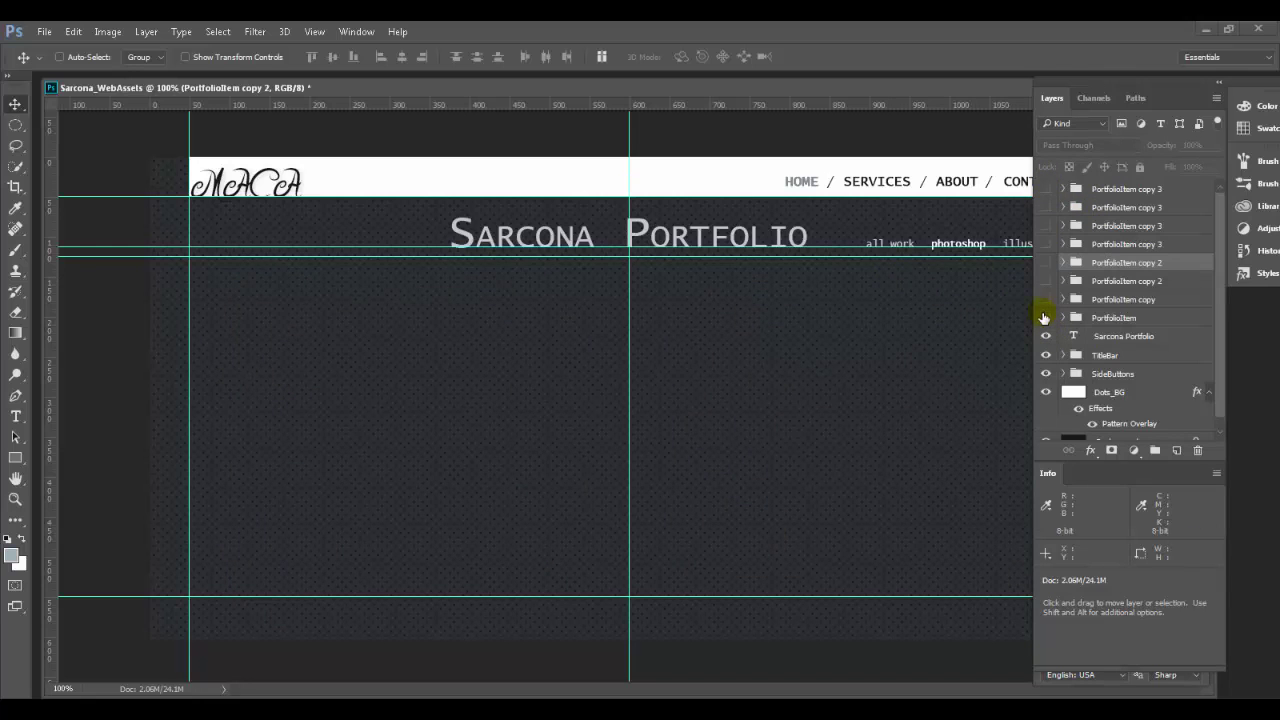
pyautogui.click(1045, 318)
pyautogui.doubleClick(1114, 318)
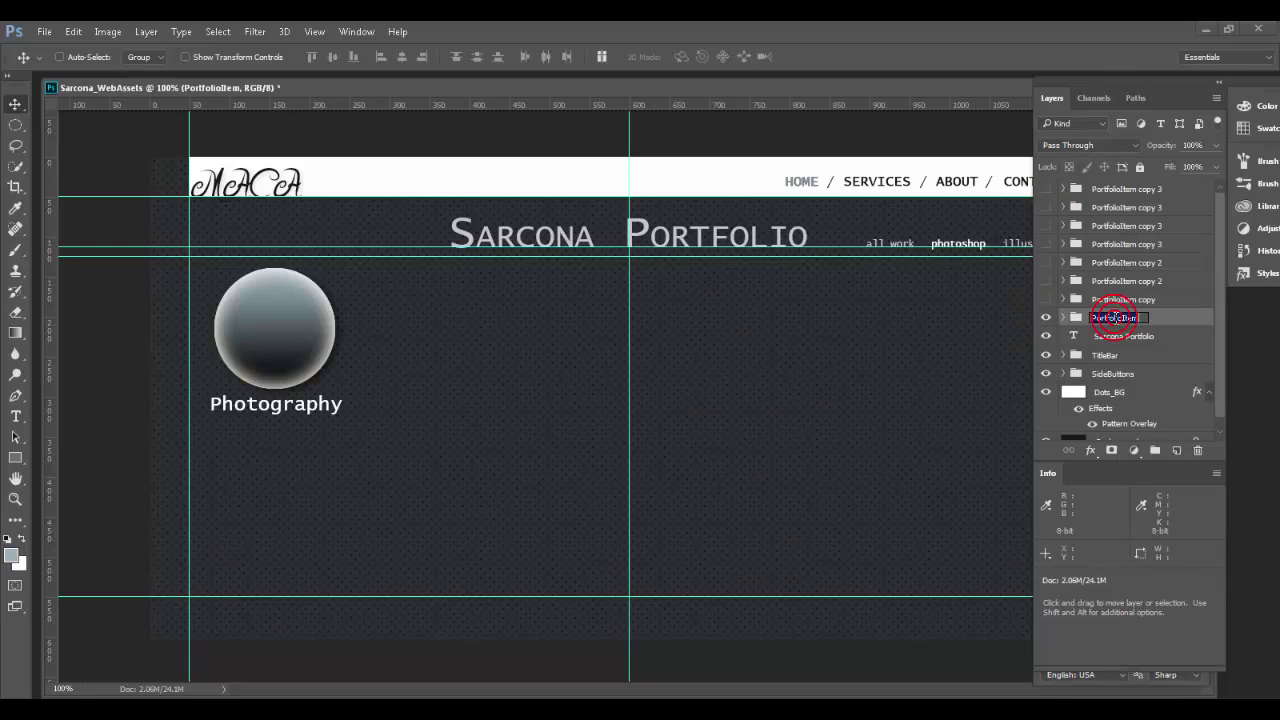
pyautogui.write('Photography')
pyautogui.press('Return')
# Hide the Photography group and show only the PortfolioItem copy item
pyautogui.click(1065, 318)
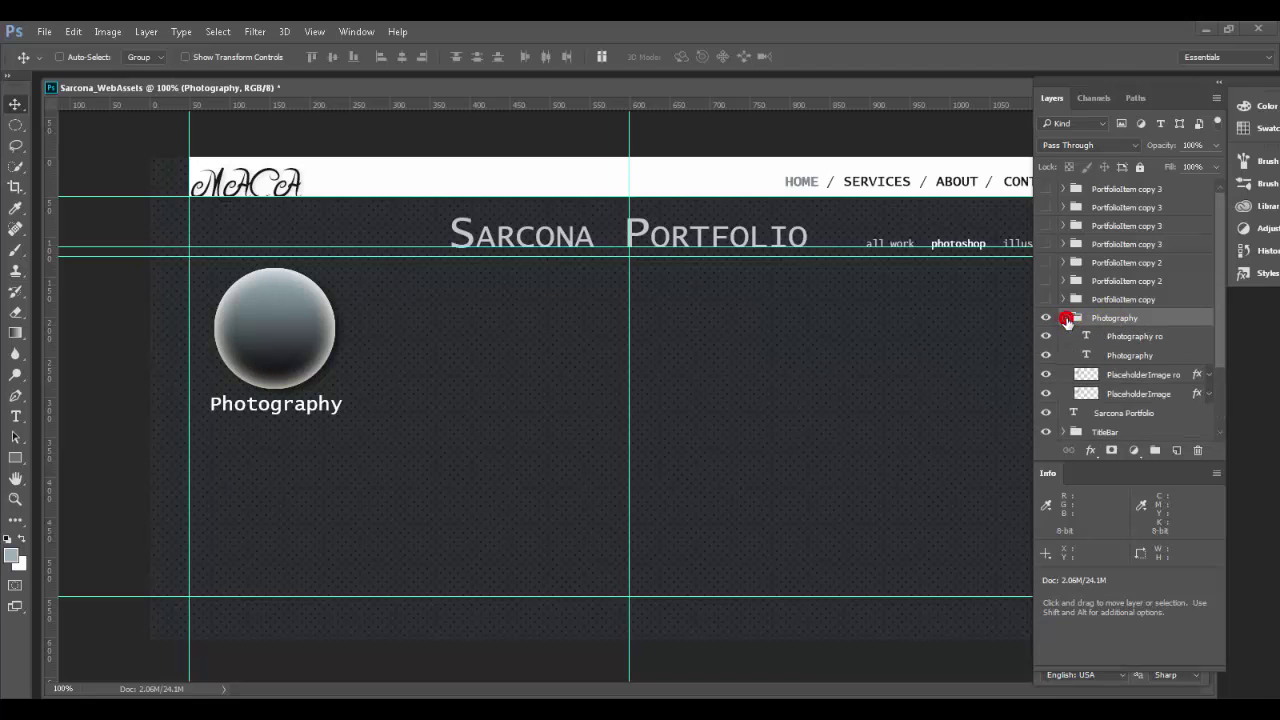
pyautogui.click(1065, 320)
pyautogui.click(1046, 318)
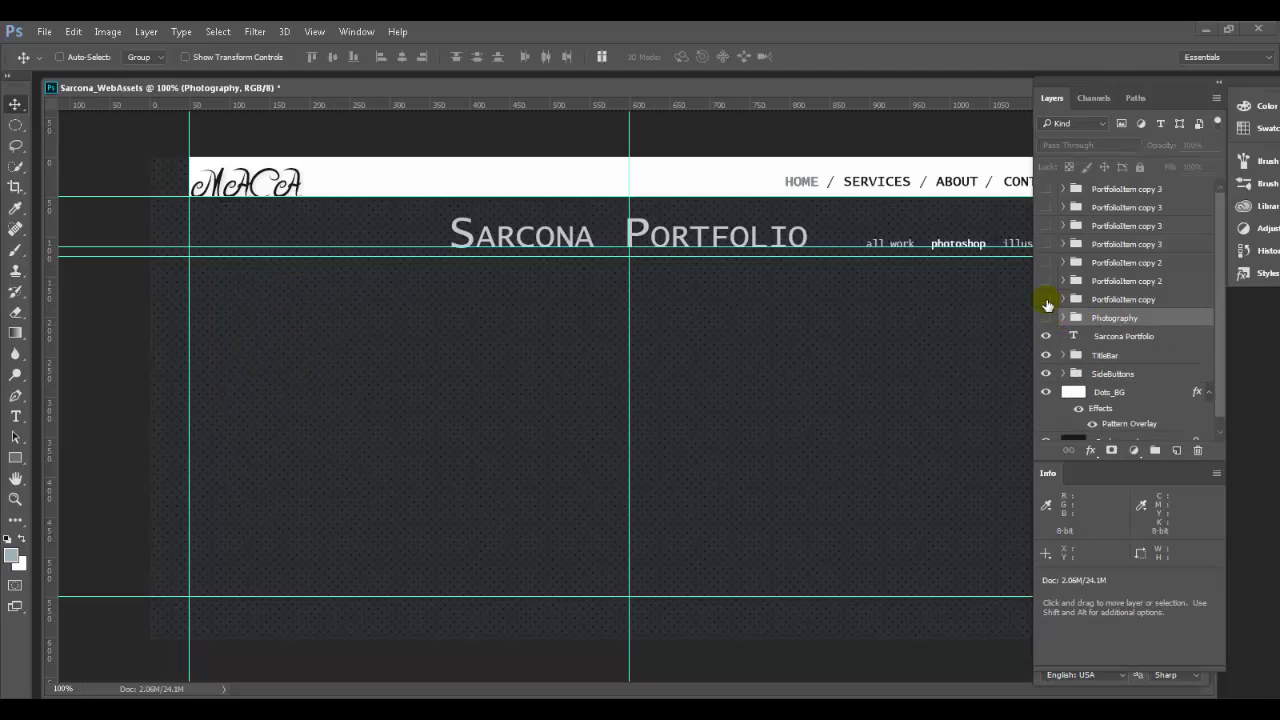
pyautogui.click(1046, 300)
pyautogui.hotkey('alt', 'Tab')
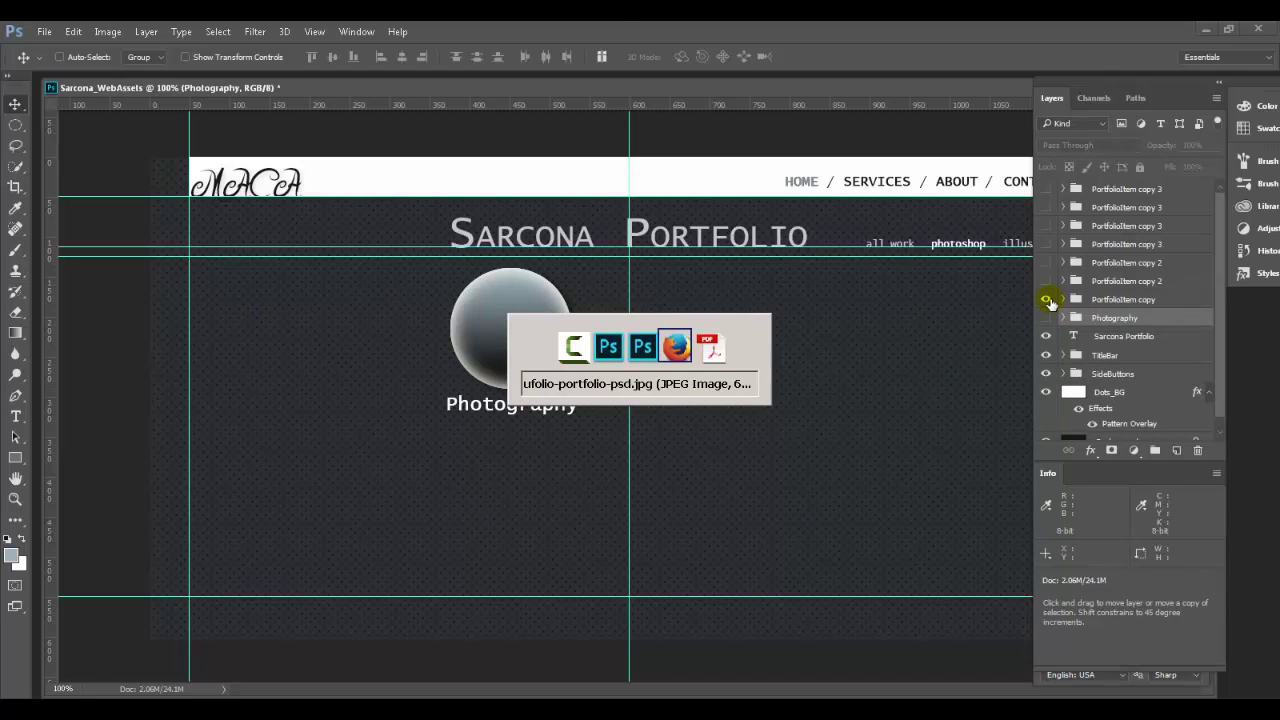
pyautogui.hotkey('alt', 'Tab')
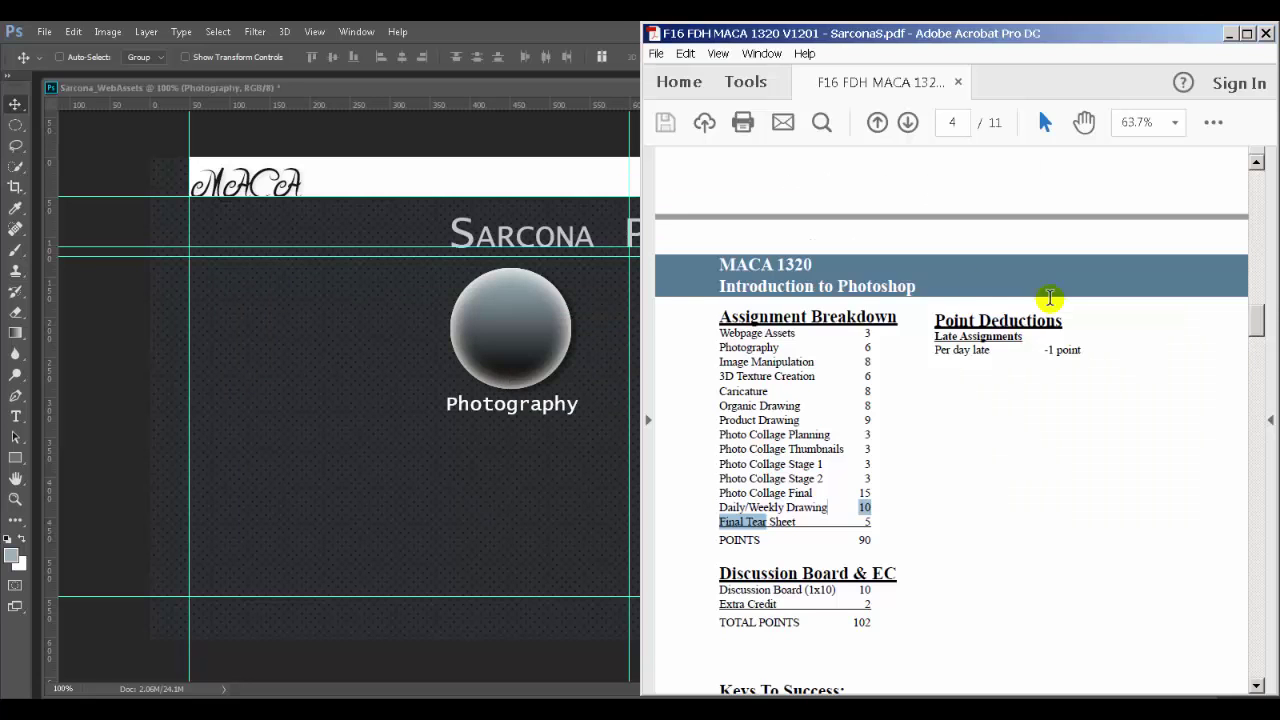
pyautogui.click(565, 28)
pyautogui.doubleClick(1110, 300)
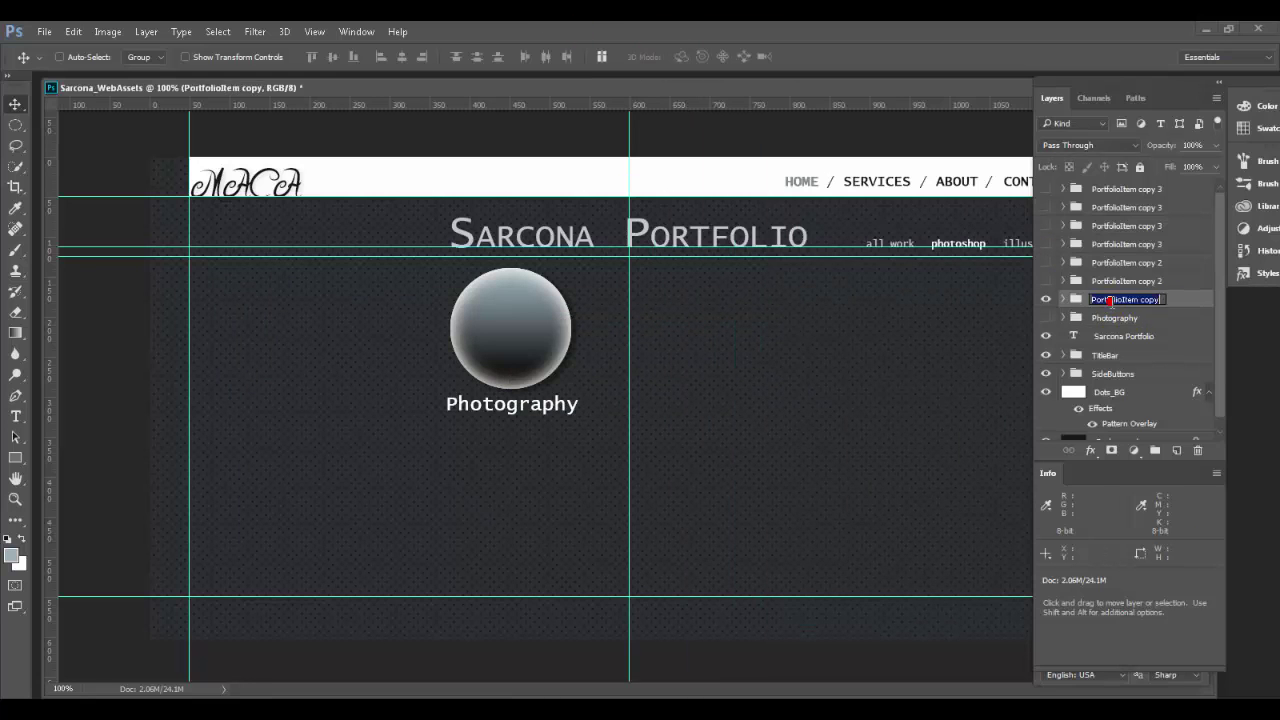
# Rename the group to Image Manipulation and its rollover text layer to Image Manipulation ro
pyautogui.write('Image Manipulation')
pyautogui.press('Return')
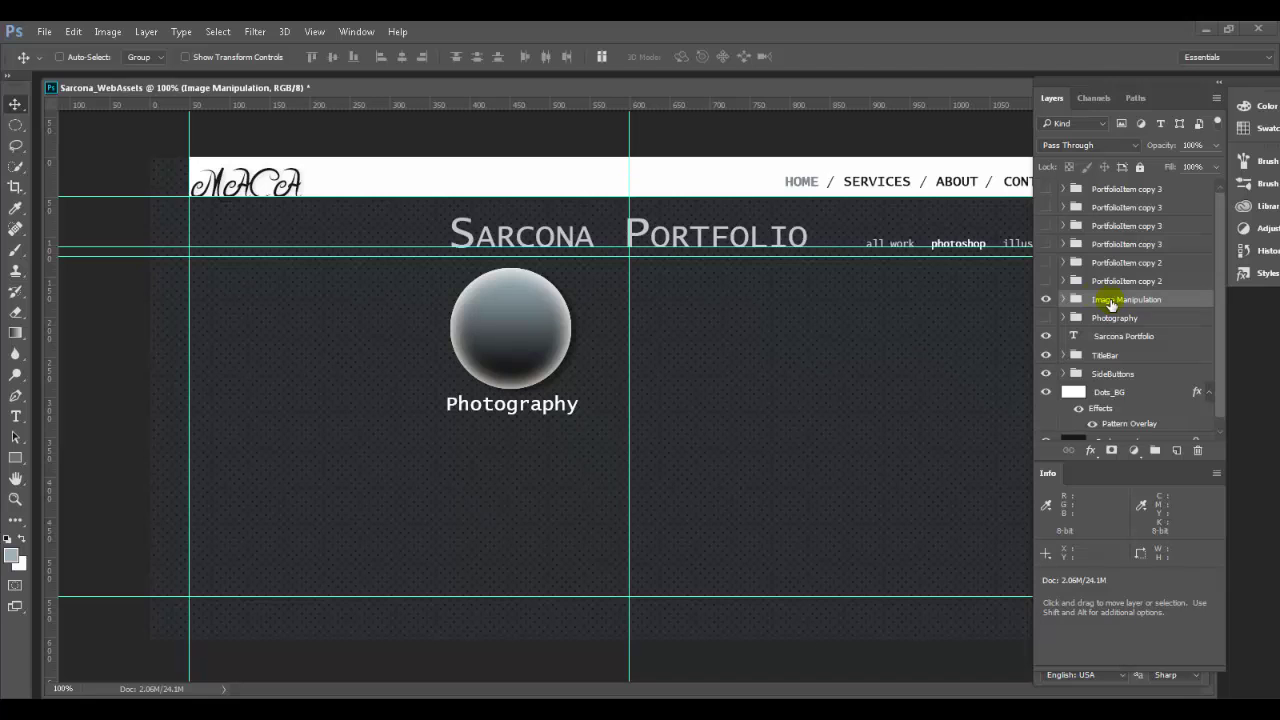
pyautogui.click(1064, 300)
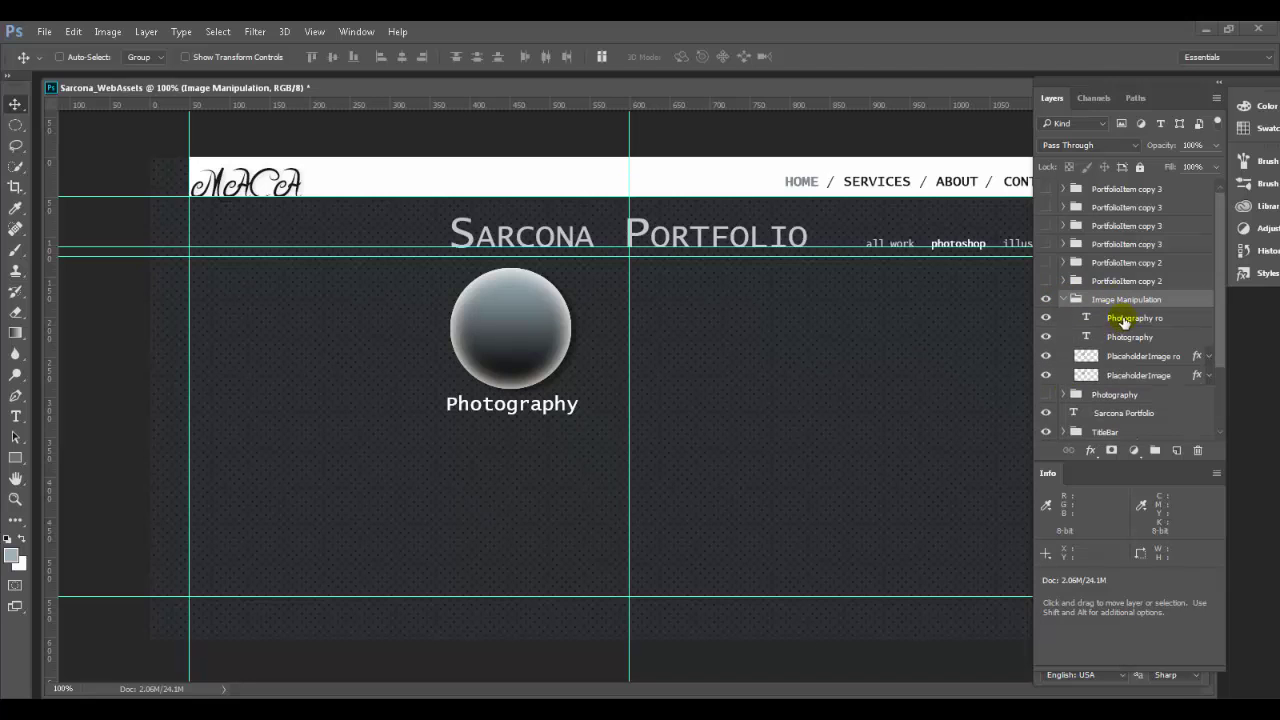
pyautogui.doubleClick(1120, 318)
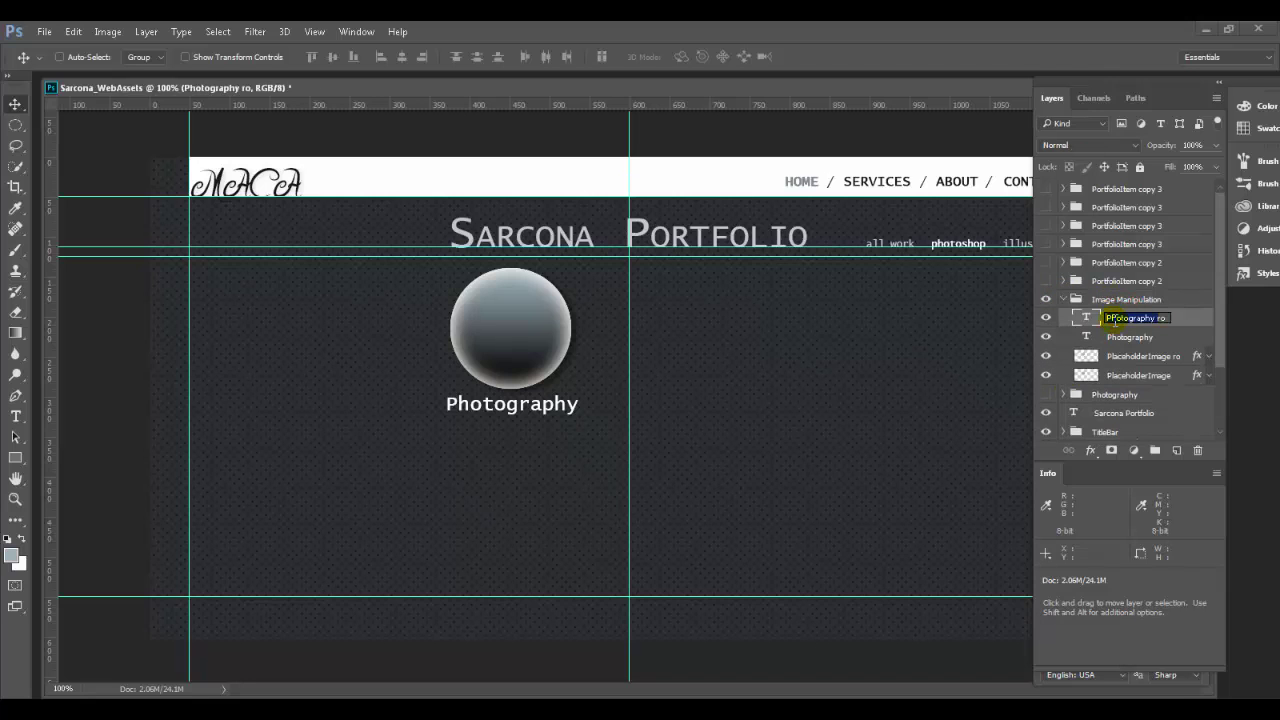
pyautogui.write('Info')
pyautogui.press('Return')
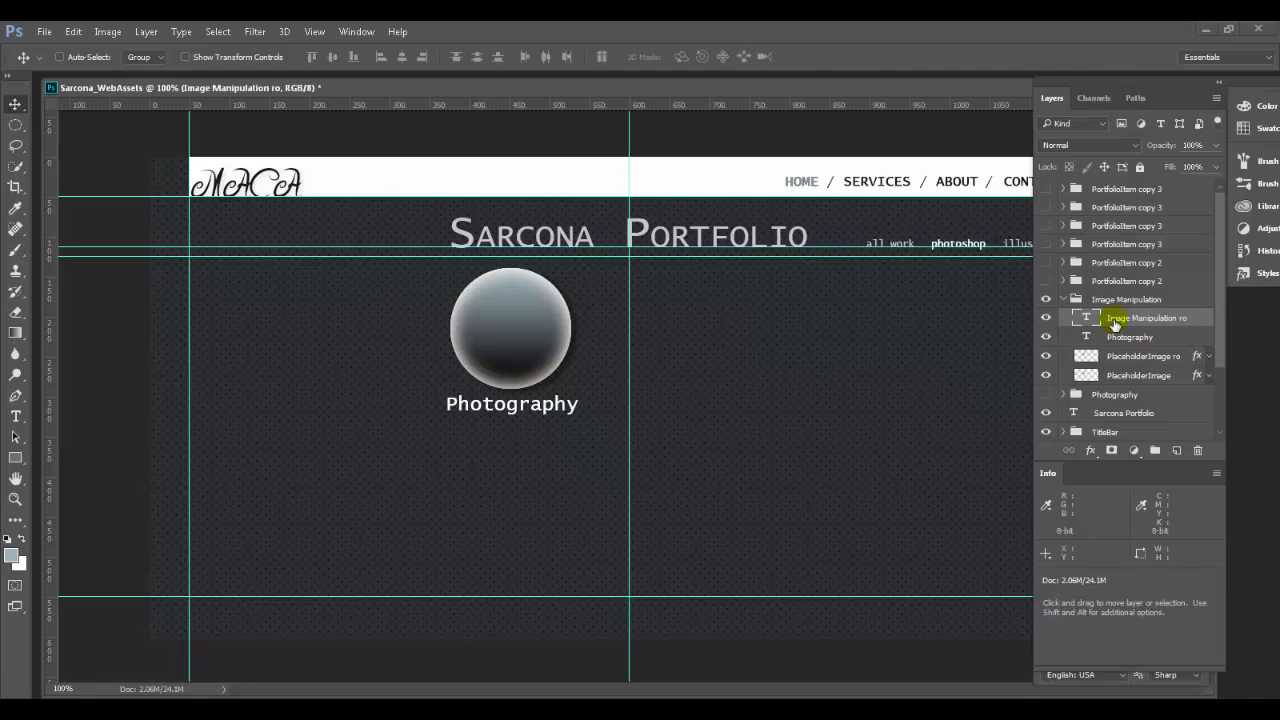
pyautogui.doubleClick(1127, 338)
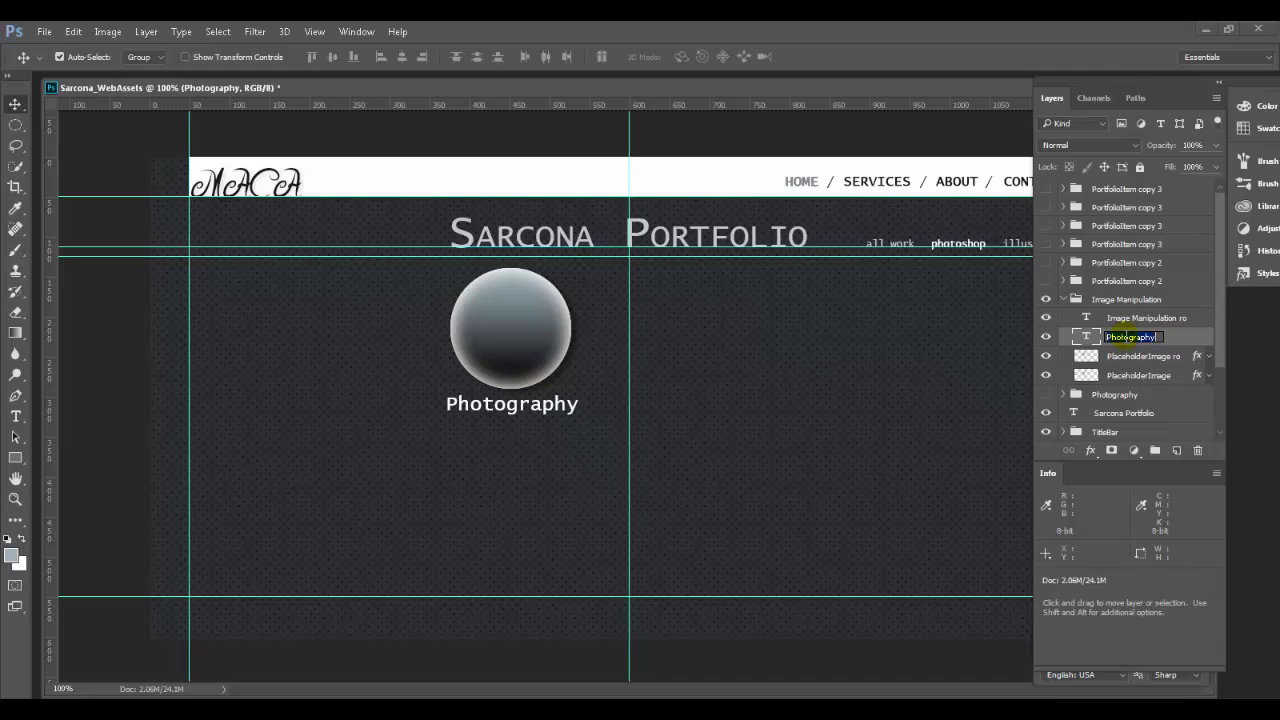
pyautogui.click(1115, 319)
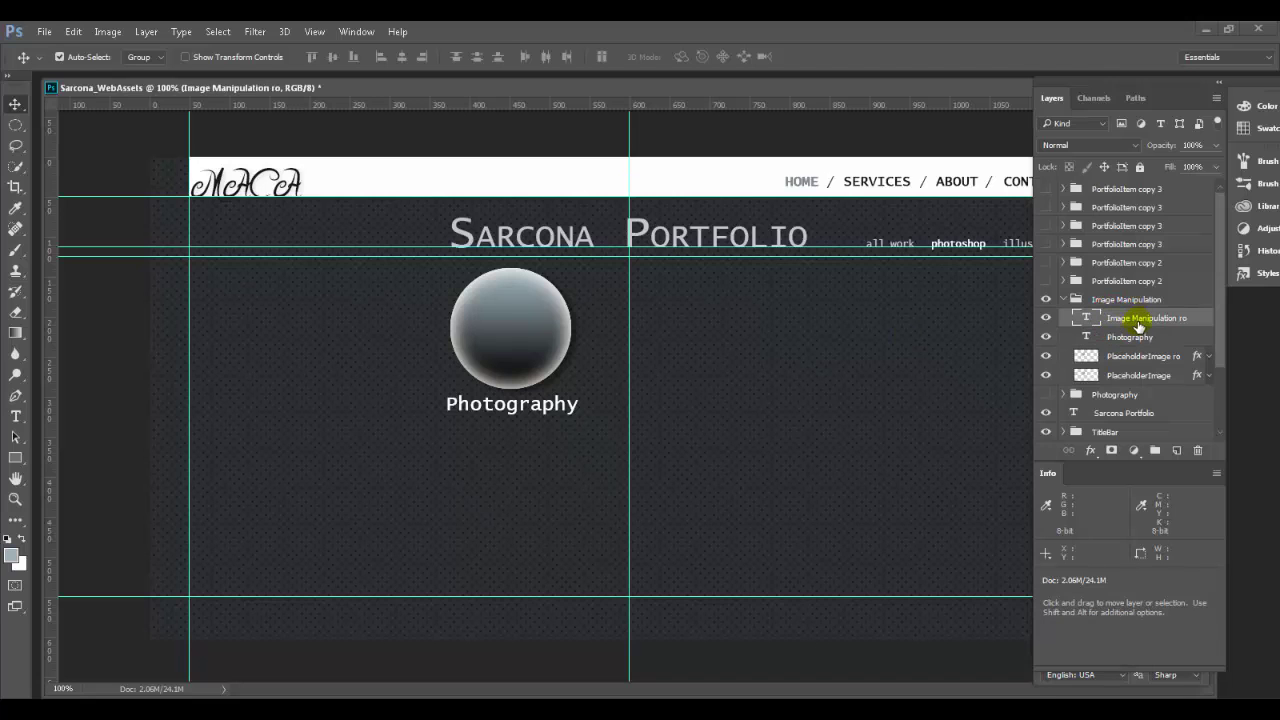
# Retype the second circle's caption as 'Image Manipulation' and show the Photography item again
pyautogui.doubleClick(510, 403)
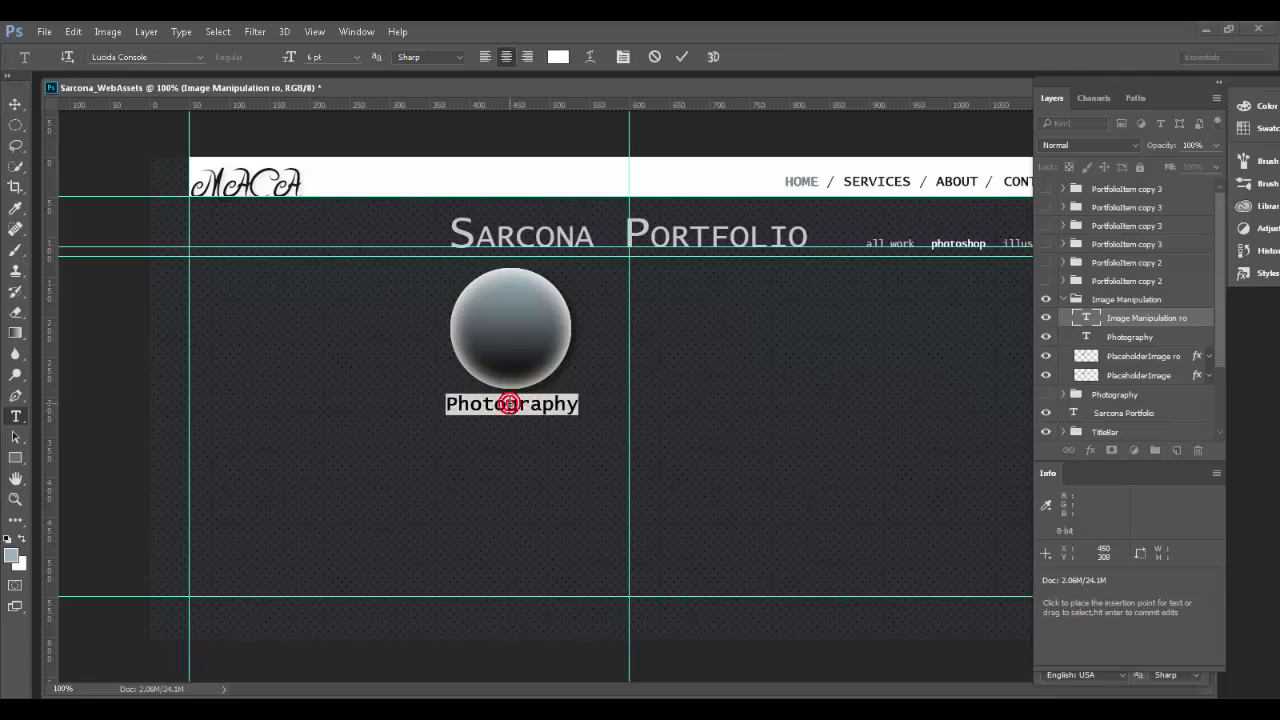
pyautogui.write('Image Manipu')
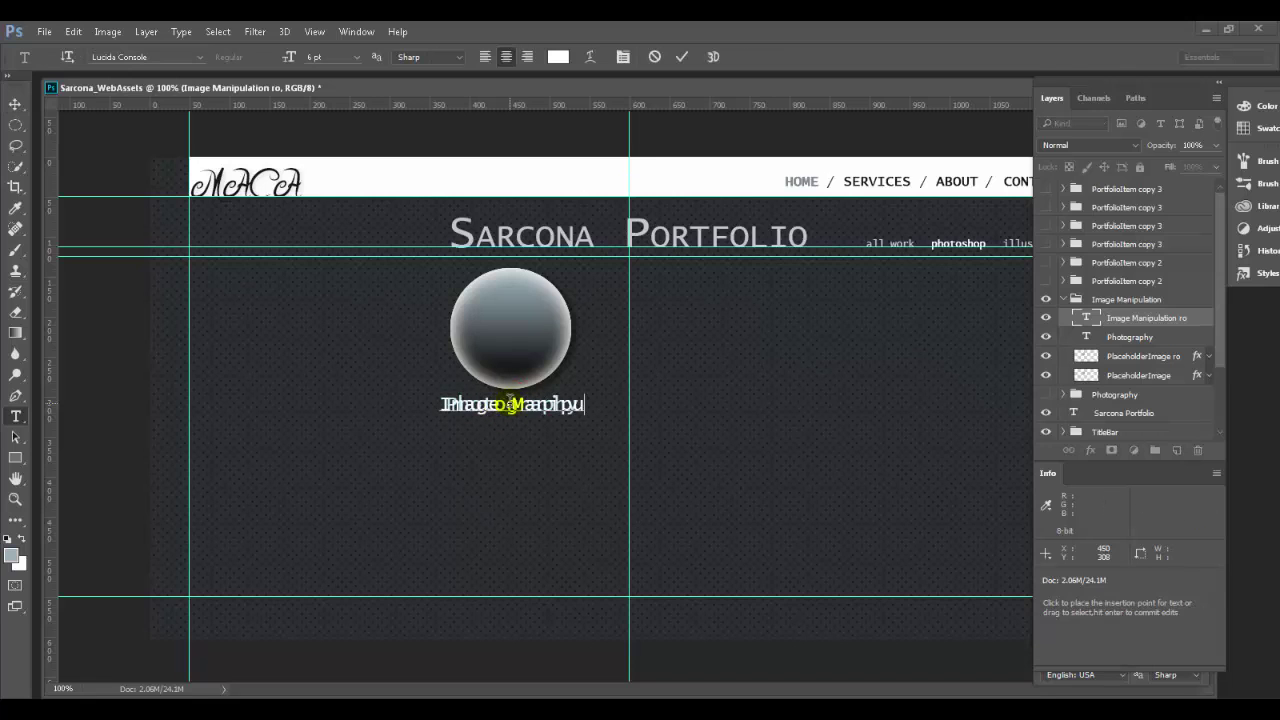
pyautogui.write('lation')
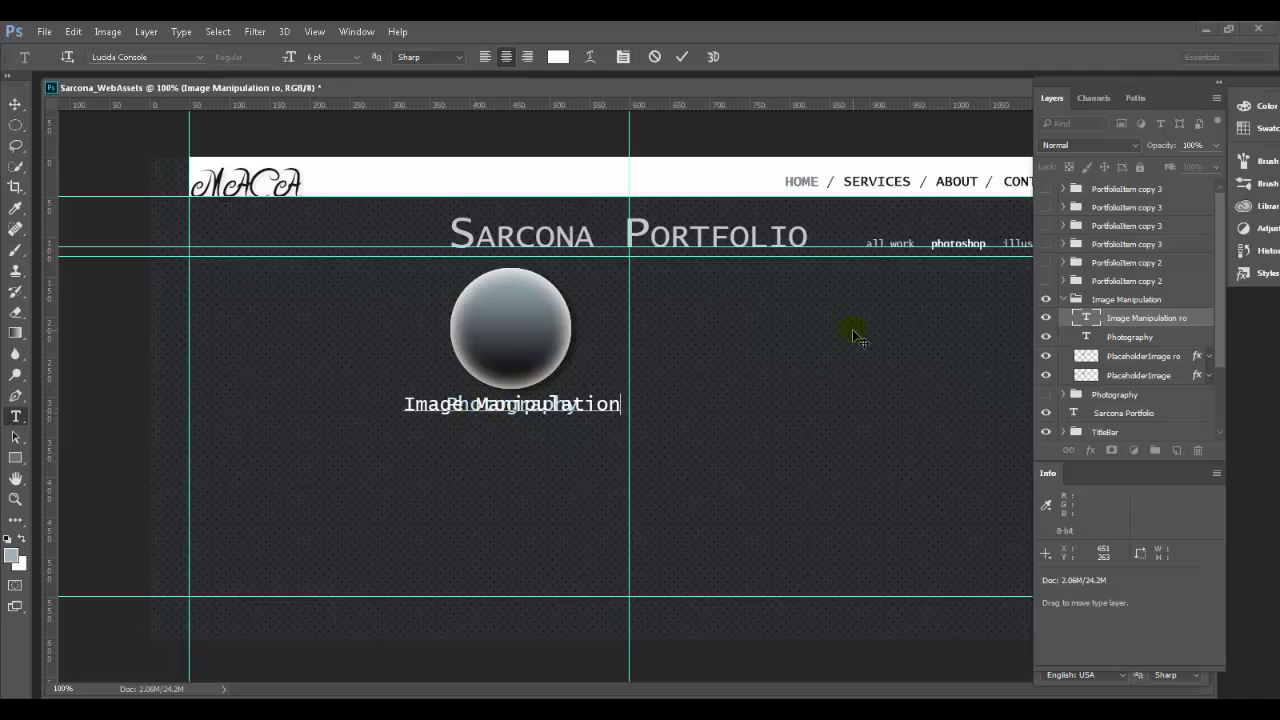
pyautogui.click(1045, 340)
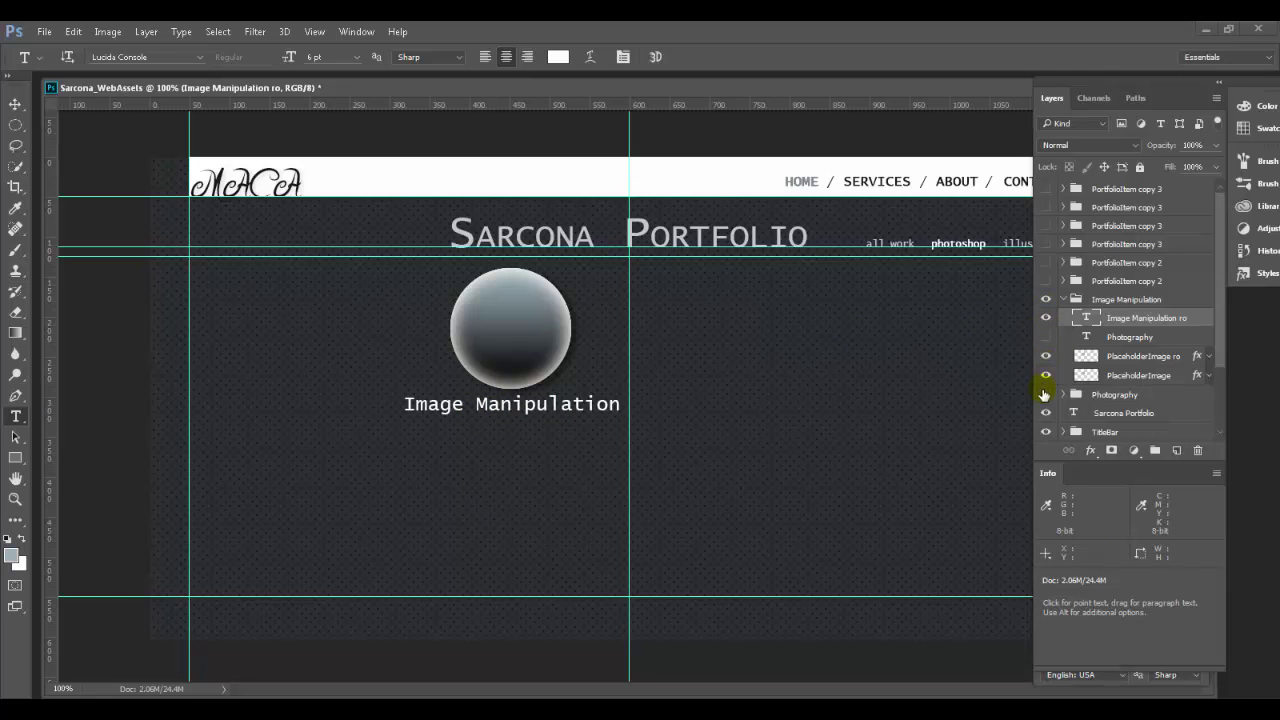
pyautogui.click(1045, 394)
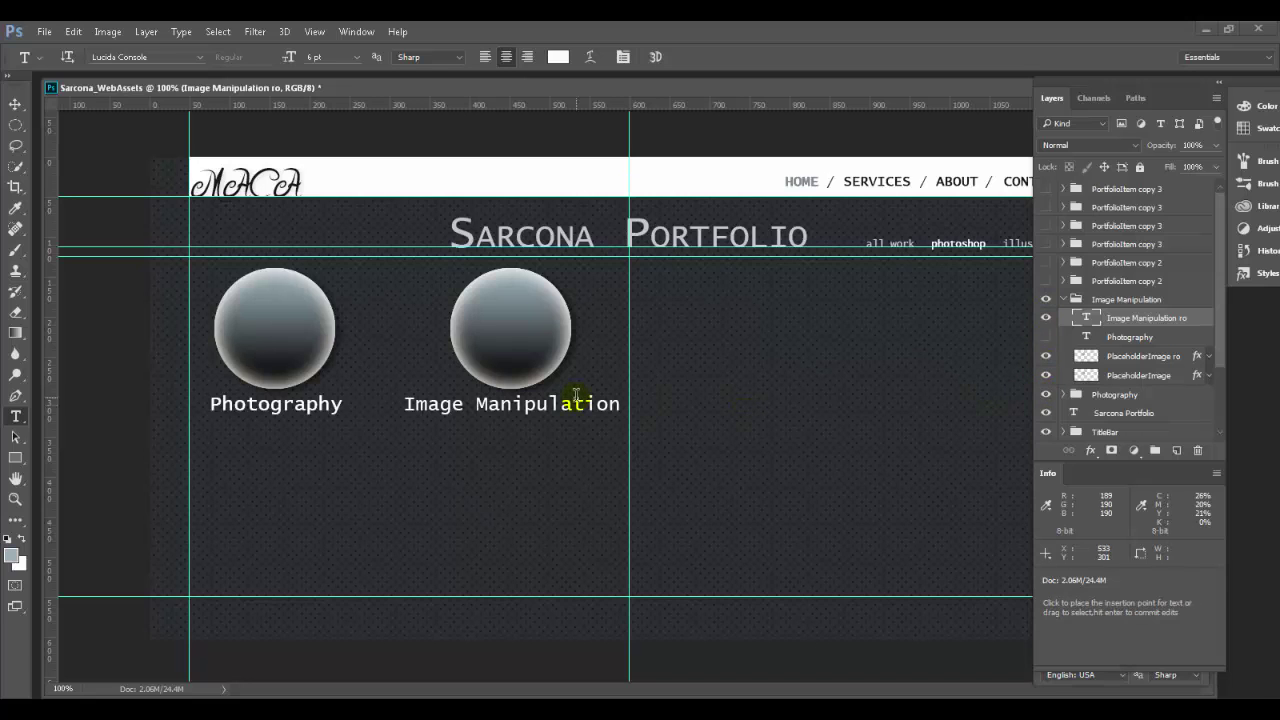
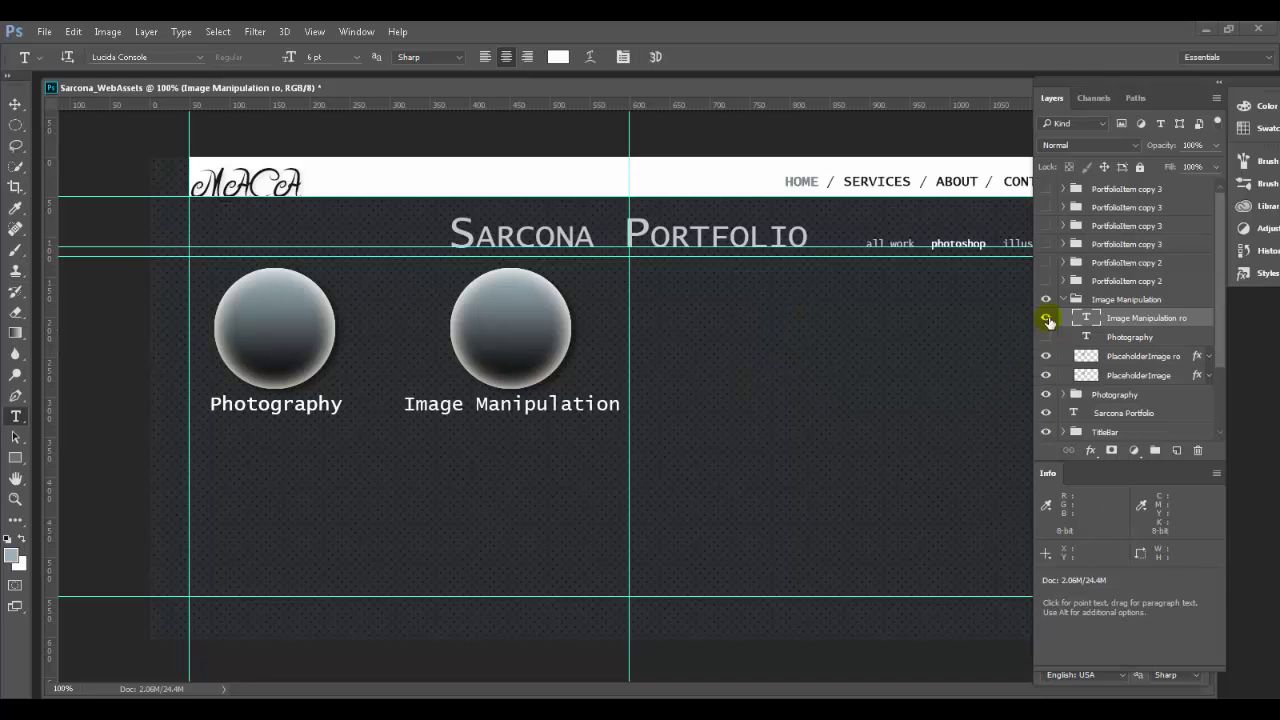
# Change the second circle's label text from Photography to Image Manipulation
pyautogui.click(1046, 318)
pyautogui.click(1046, 337)
pyautogui.click(509, 405)
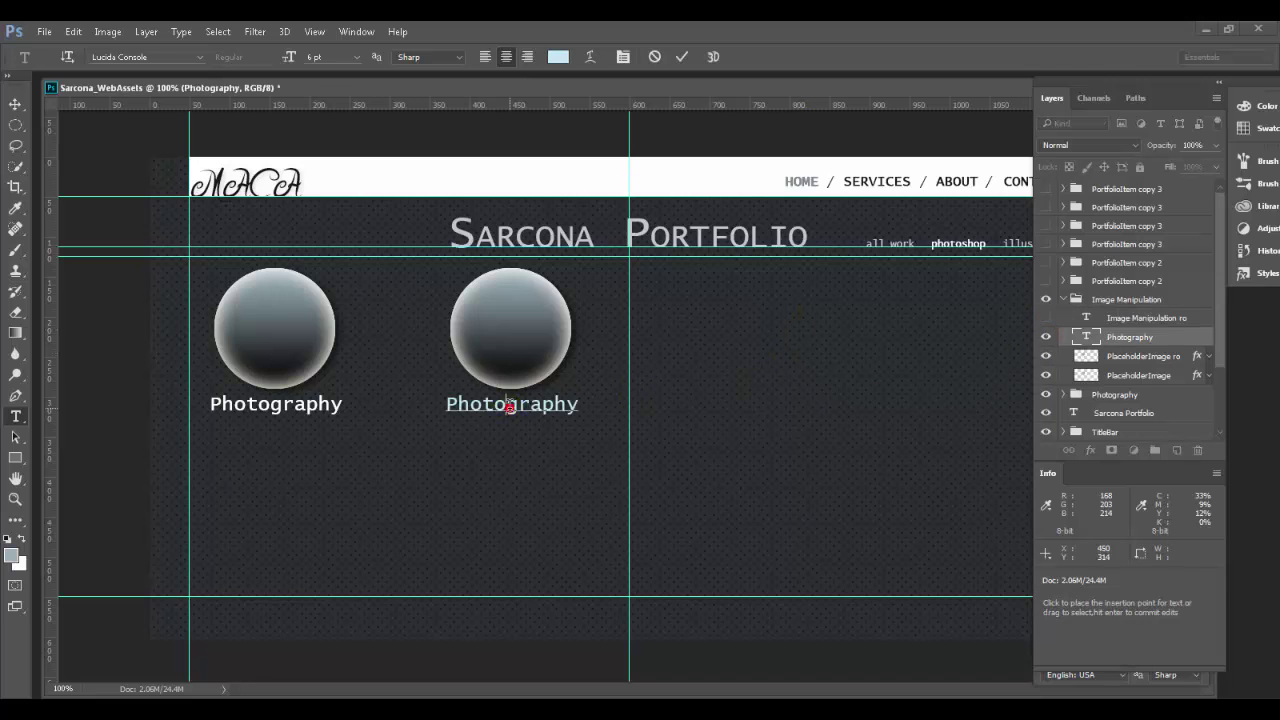
pyautogui.doubleClick(509, 405)
pyautogui.write('Image')
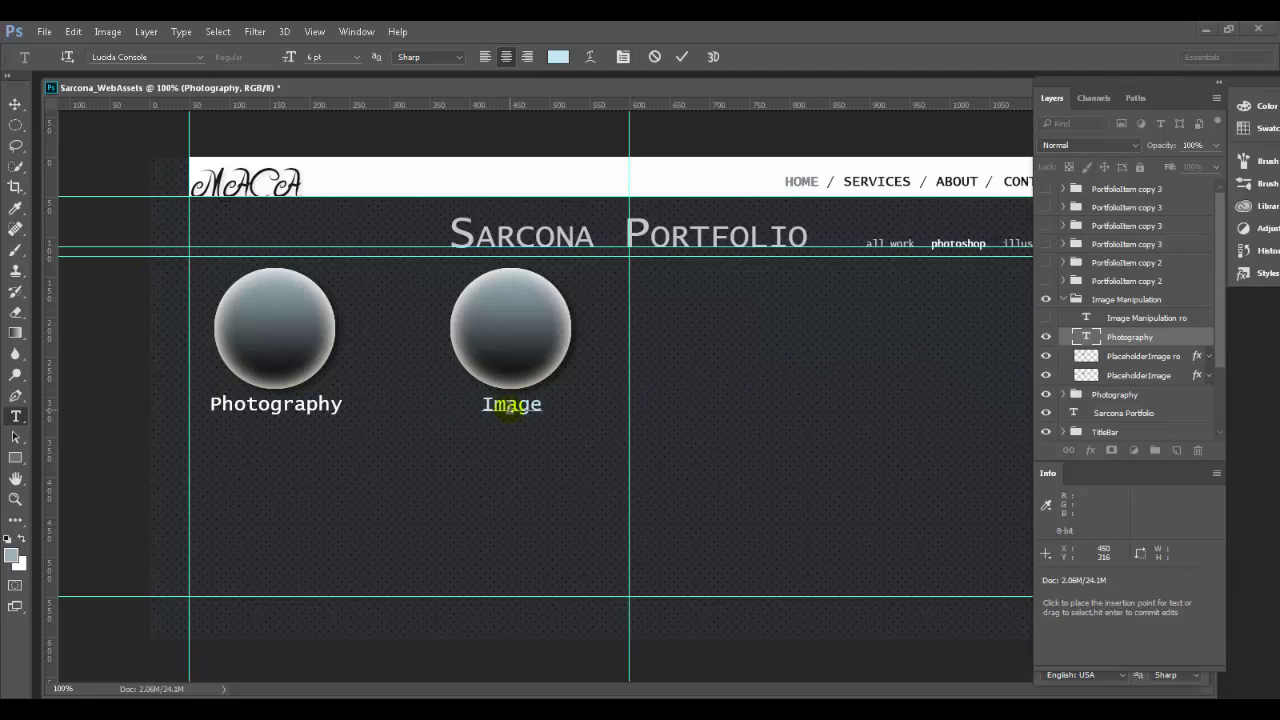
pyautogui.write(' Maniup')
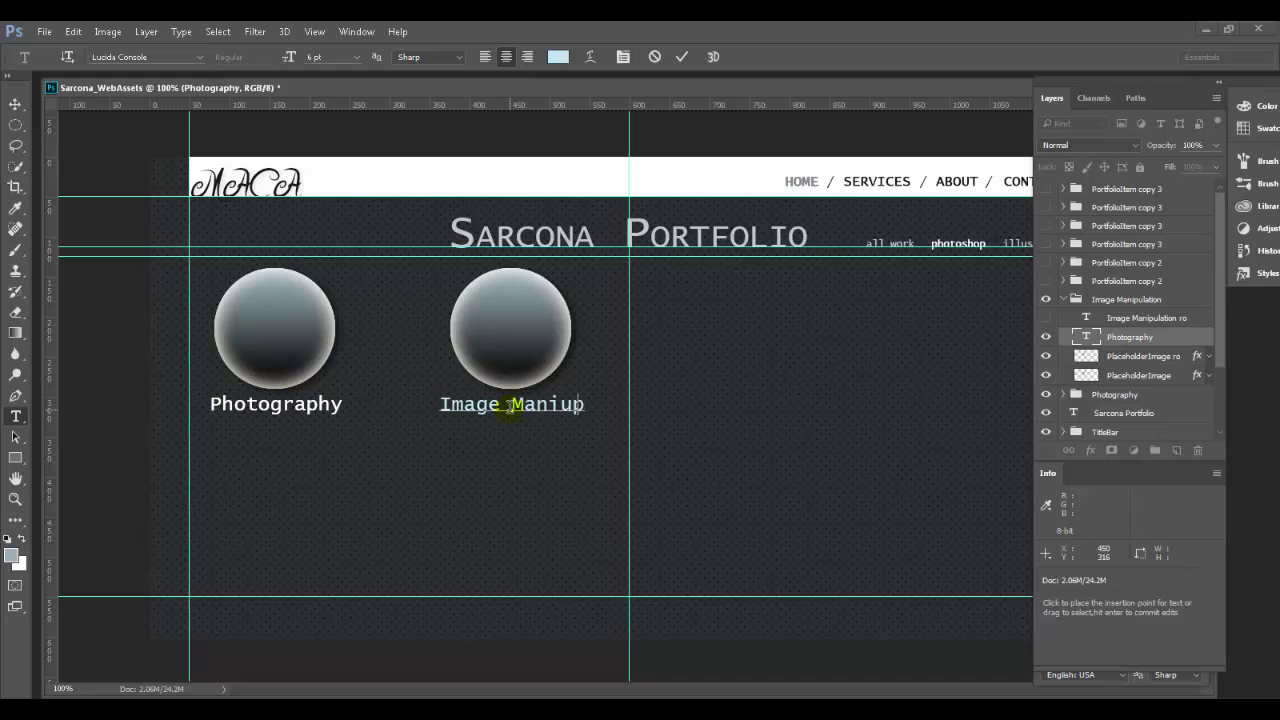
pyautogui.press('BackSpace')
pyautogui.press('BackSpace')
pyautogui.write('pulation')
pyautogui.hotkey('ctrl', 'Return')
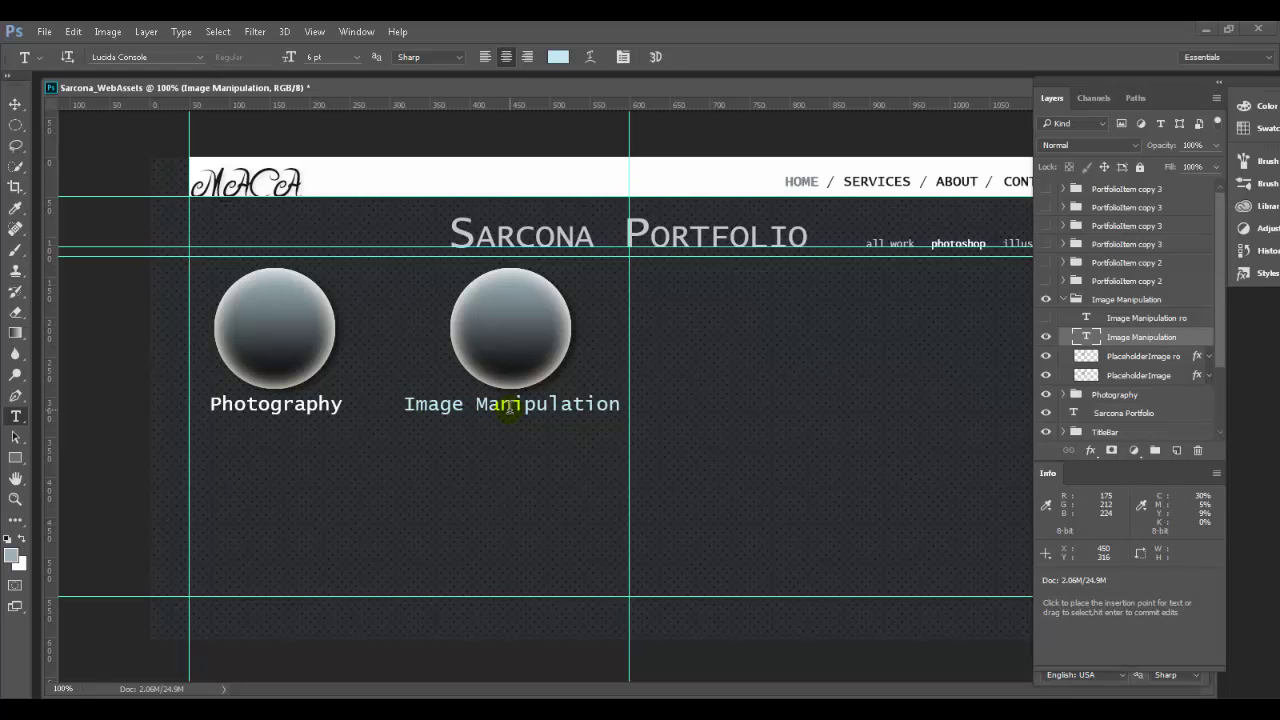
pyautogui.click(1046, 318)
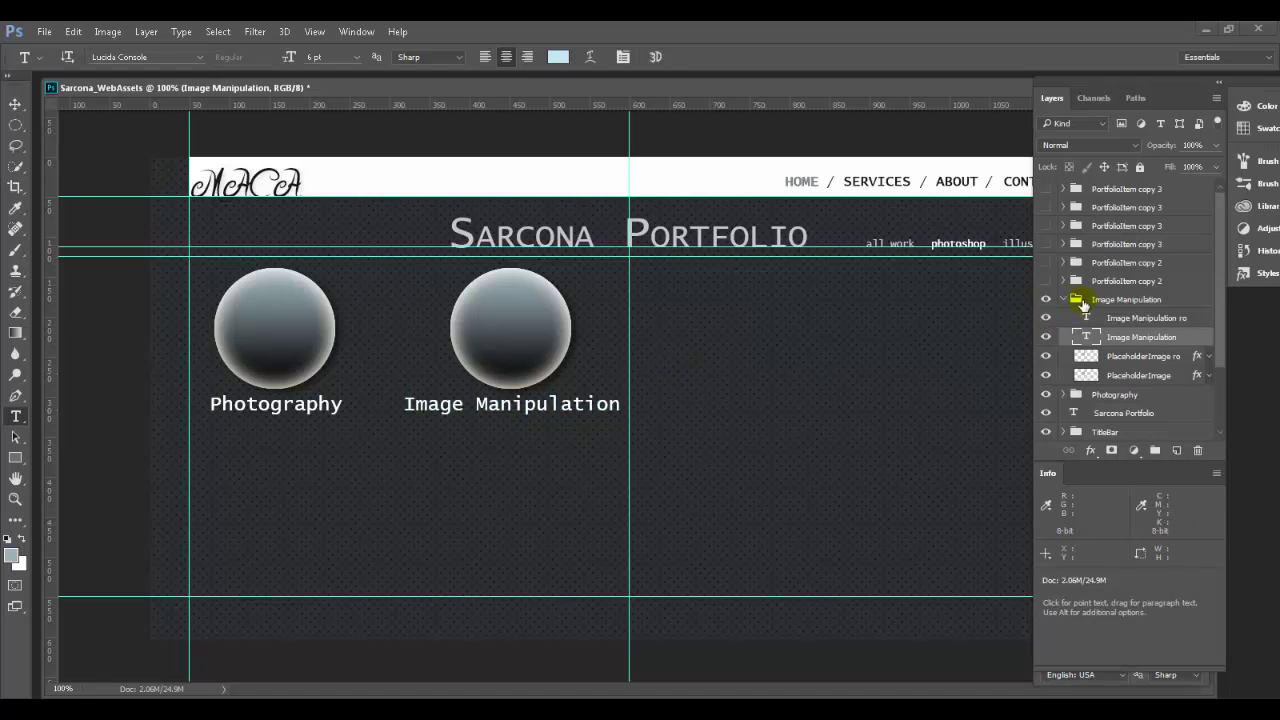
# Reveal the PortfolioItem copy 2 item below the first circle and start renaming its group
pyautogui.click(1065, 300)
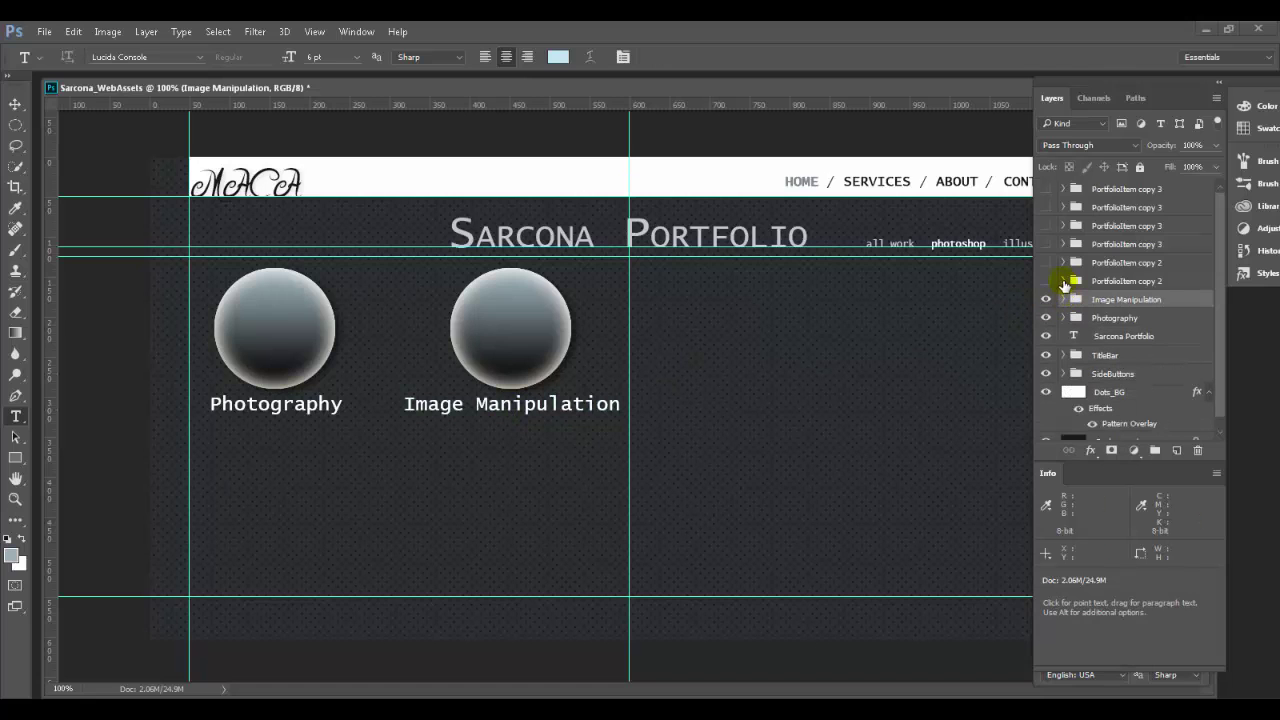
pyautogui.click(1064, 281)
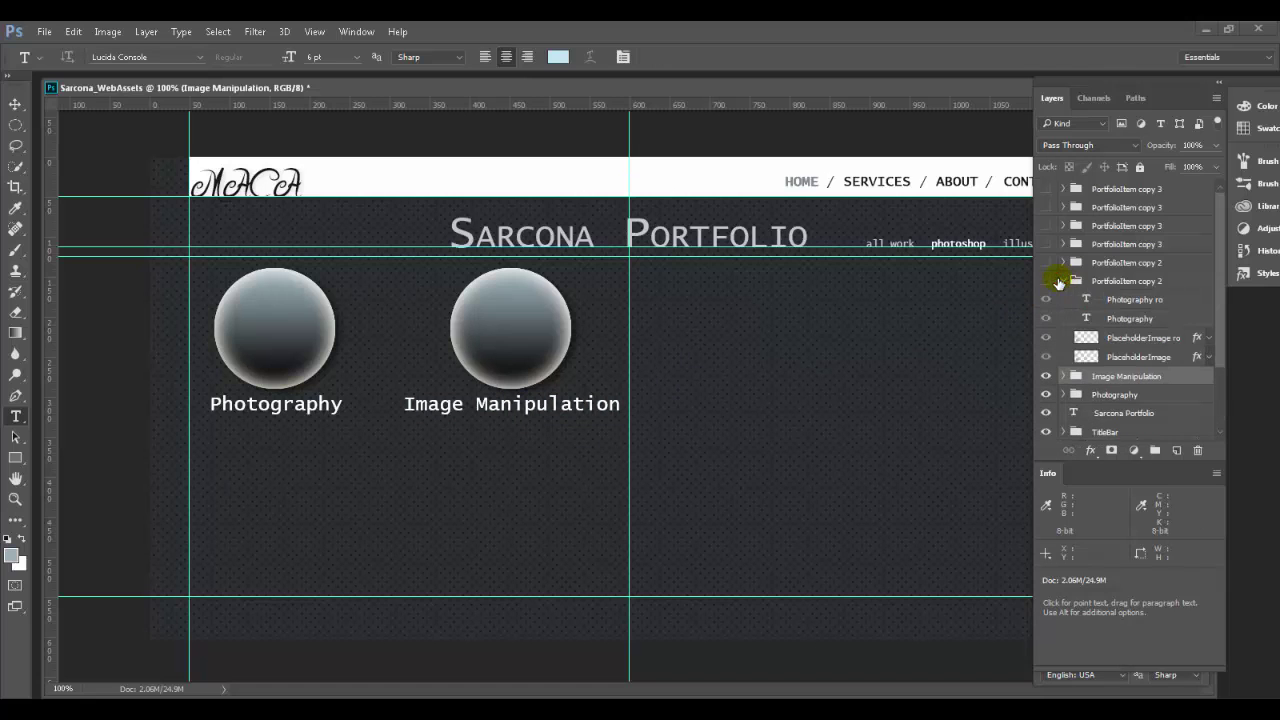
pyautogui.click(1046, 281)
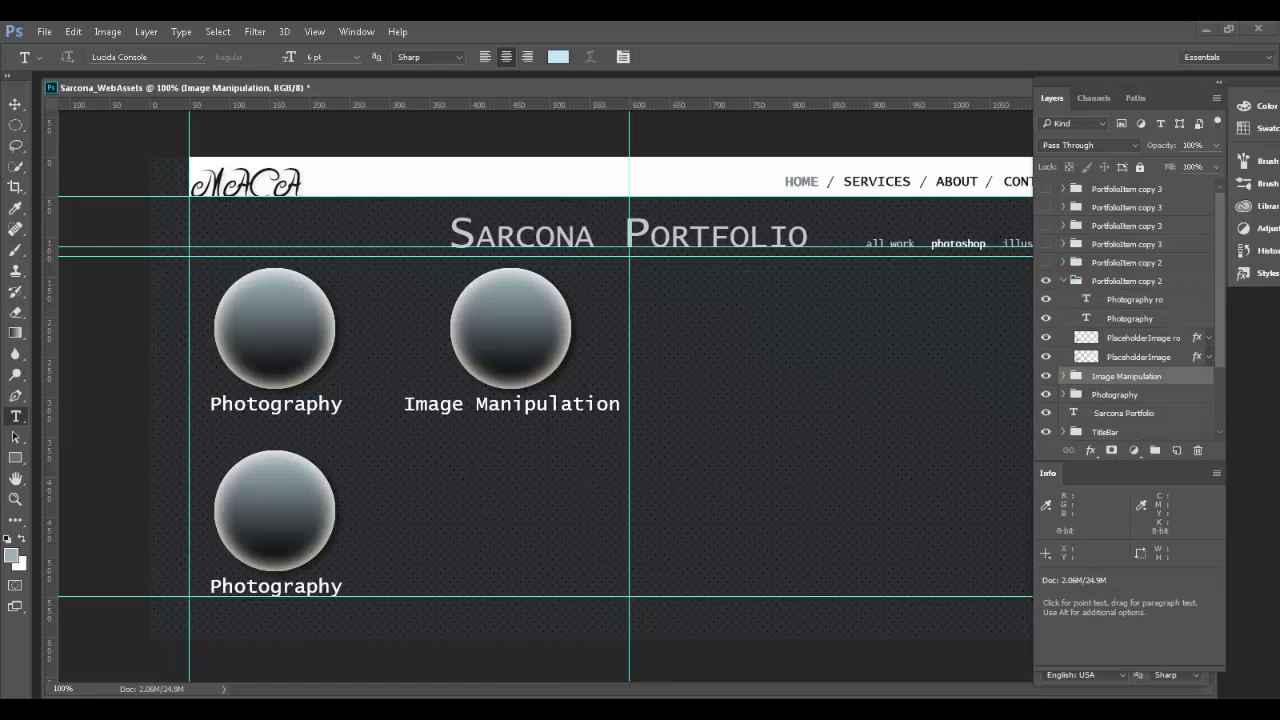
pyautogui.hotkey('alt', 'Tab')
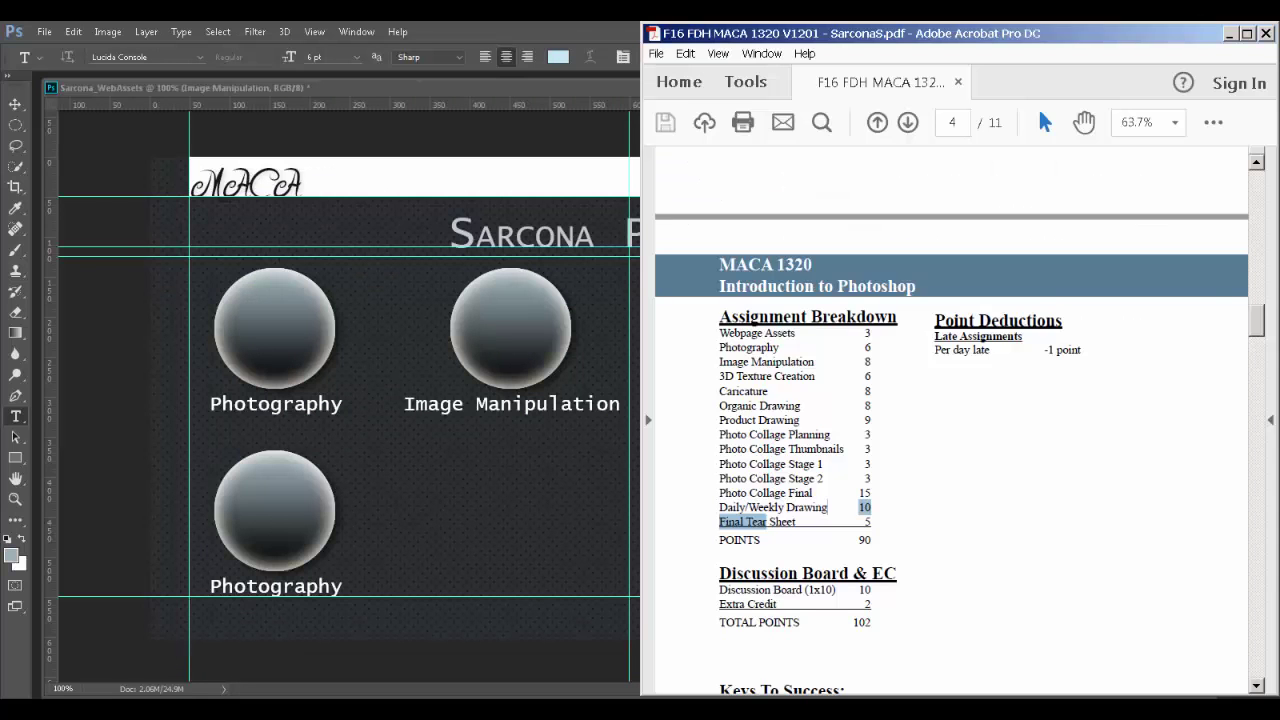
pyautogui.hotkey('alt', 'Tab')
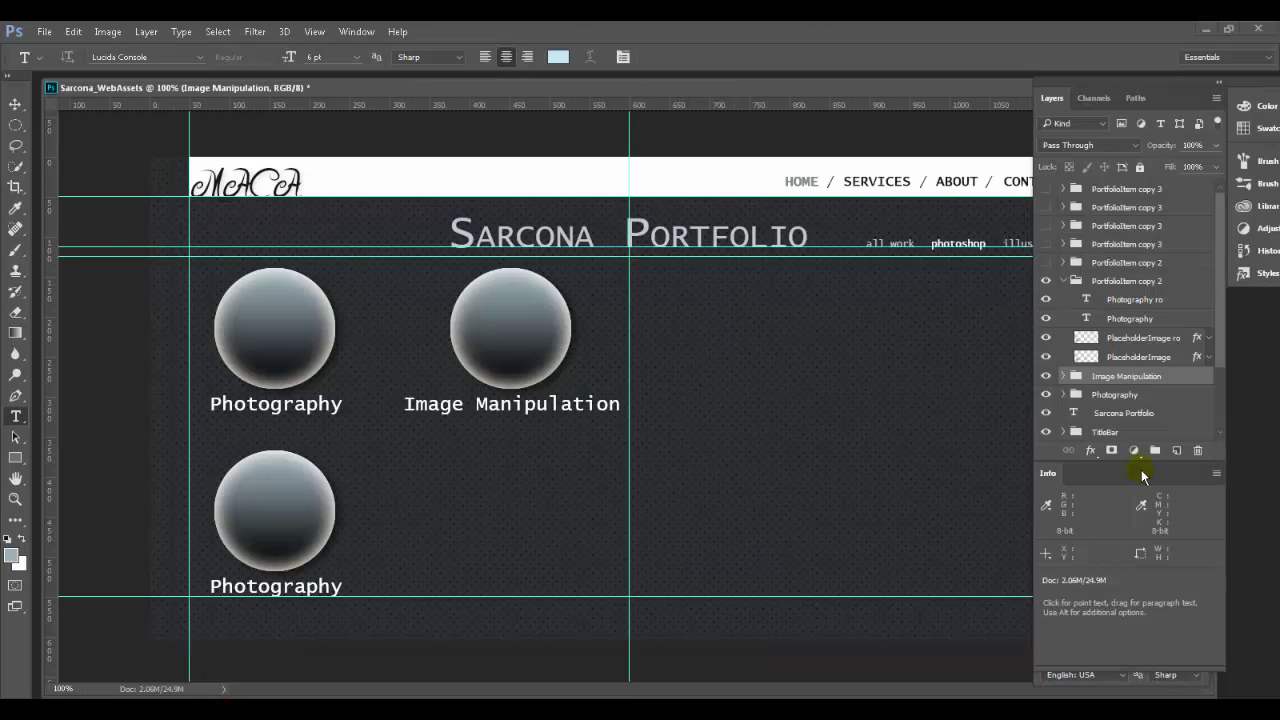
pyautogui.click(1124, 283)
pyautogui.doubleClick(1124, 283)
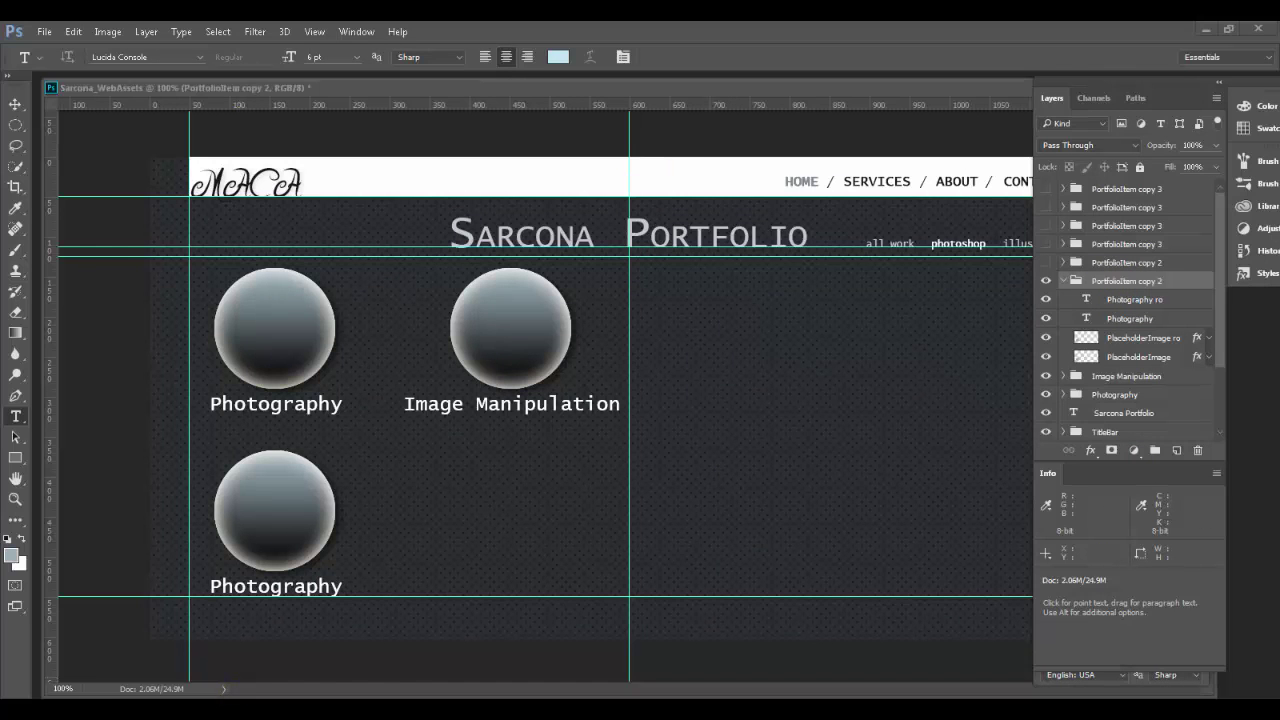
# Hide PortfolioItem copy 2, show PortfolioItem copy 3 and move it lower in the Layers stack
pyautogui.hotkey('alt', 'Tab')
pyautogui.hotkey('alt', 'Tab')
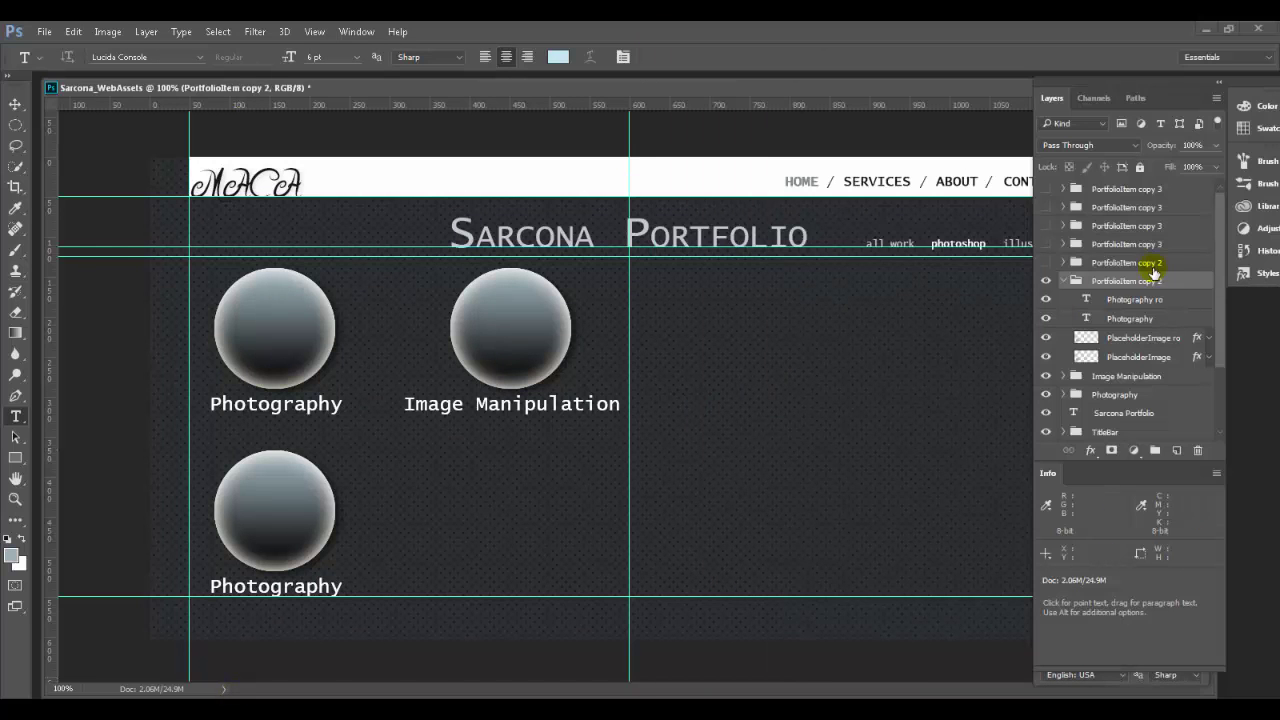
pyautogui.click(1059, 283)
pyautogui.click(1061, 284)
pyautogui.click(1061, 283)
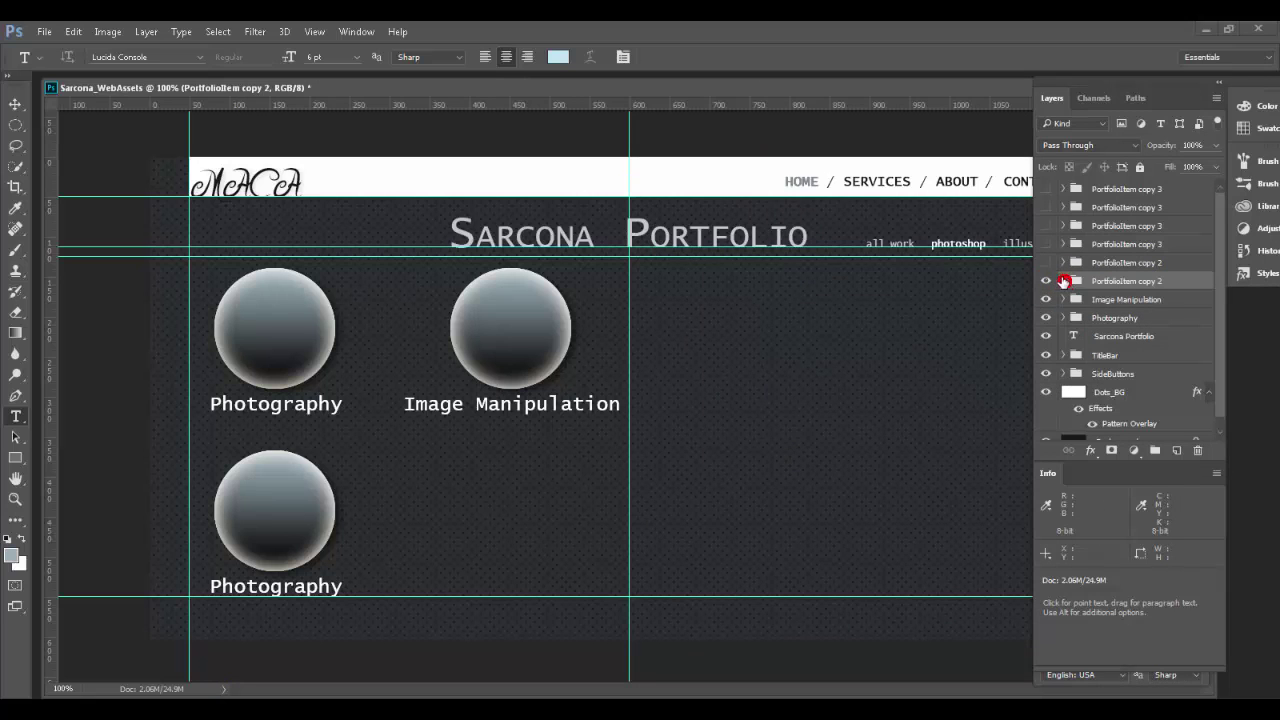
pyautogui.click(1047, 263)
pyautogui.click(1047, 263)
pyautogui.click(1046, 281)
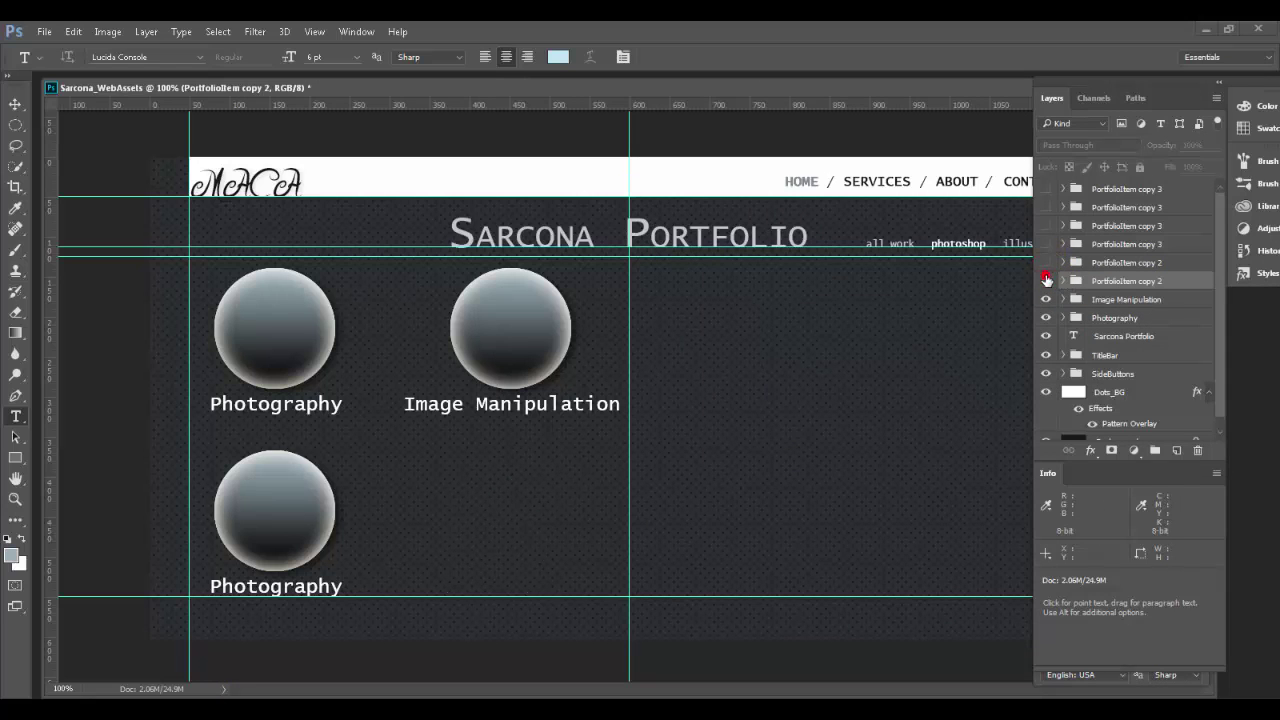
pyautogui.click(1046, 244)
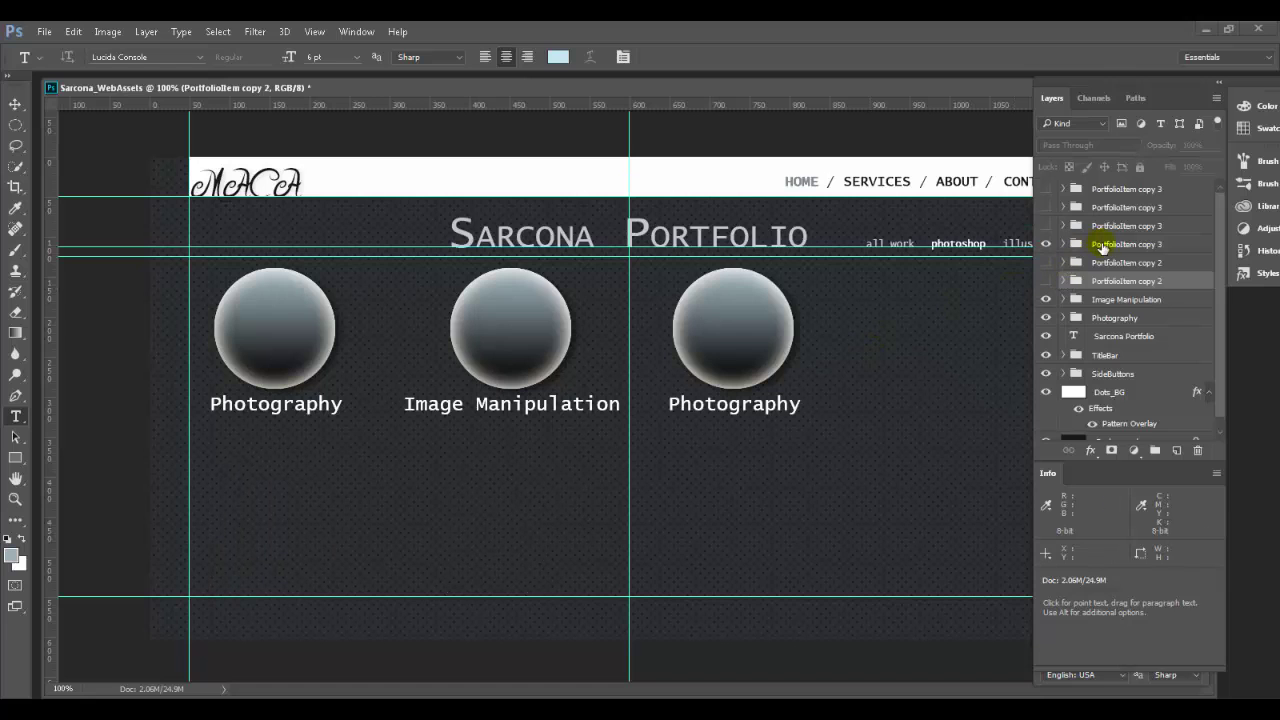
pyautogui.moveTo(1100, 245); pyautogui.dragTo(1106, 284)
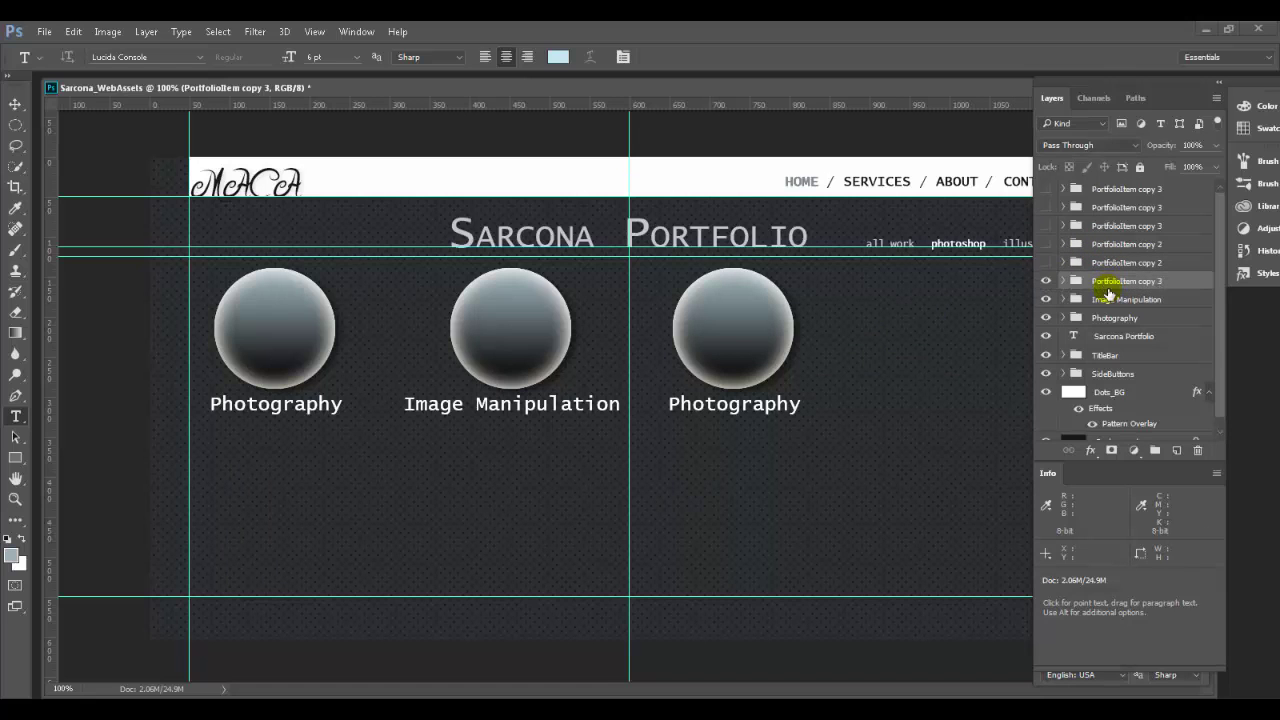
pyautogui.click(1063, 283)
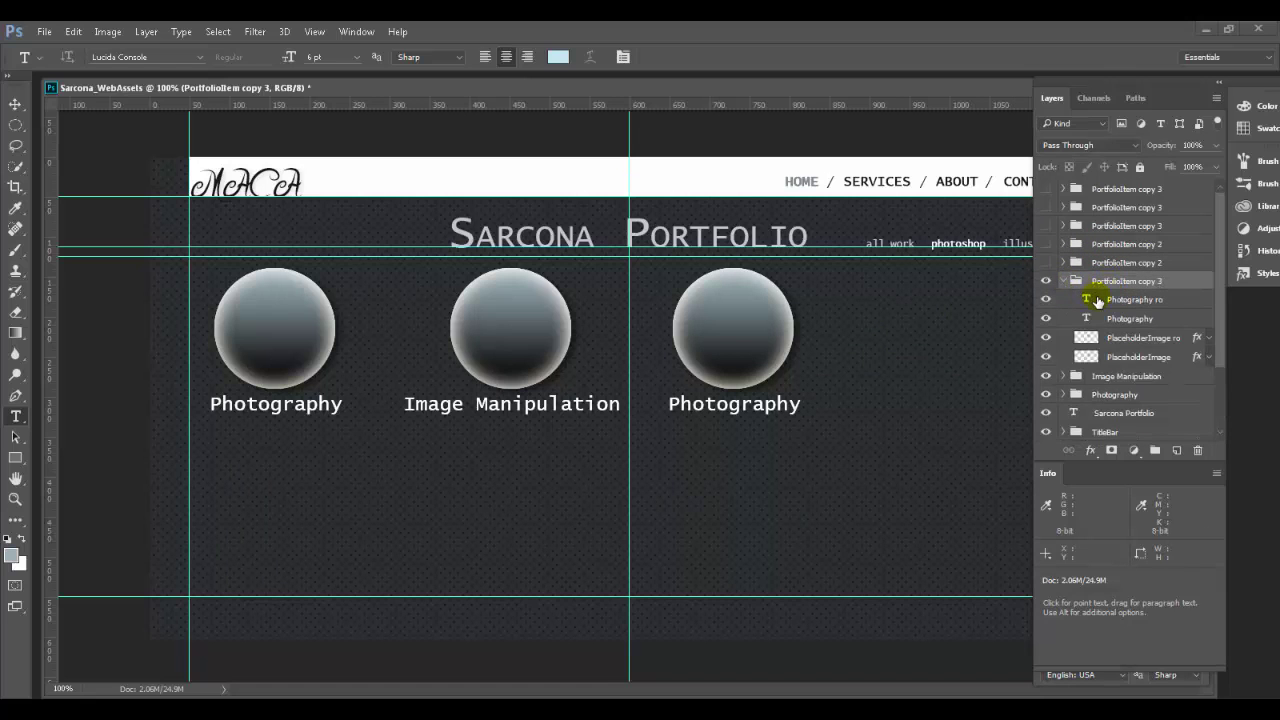
# Rename the PortfolioItem copy 3 group to 3D Textures
pyautogui.hotkey('alt', 'Tab')
pyautogui.hotkey('alt', 'Tab')
pyautogui.press('Tab')
pyautogui.press('Tab')
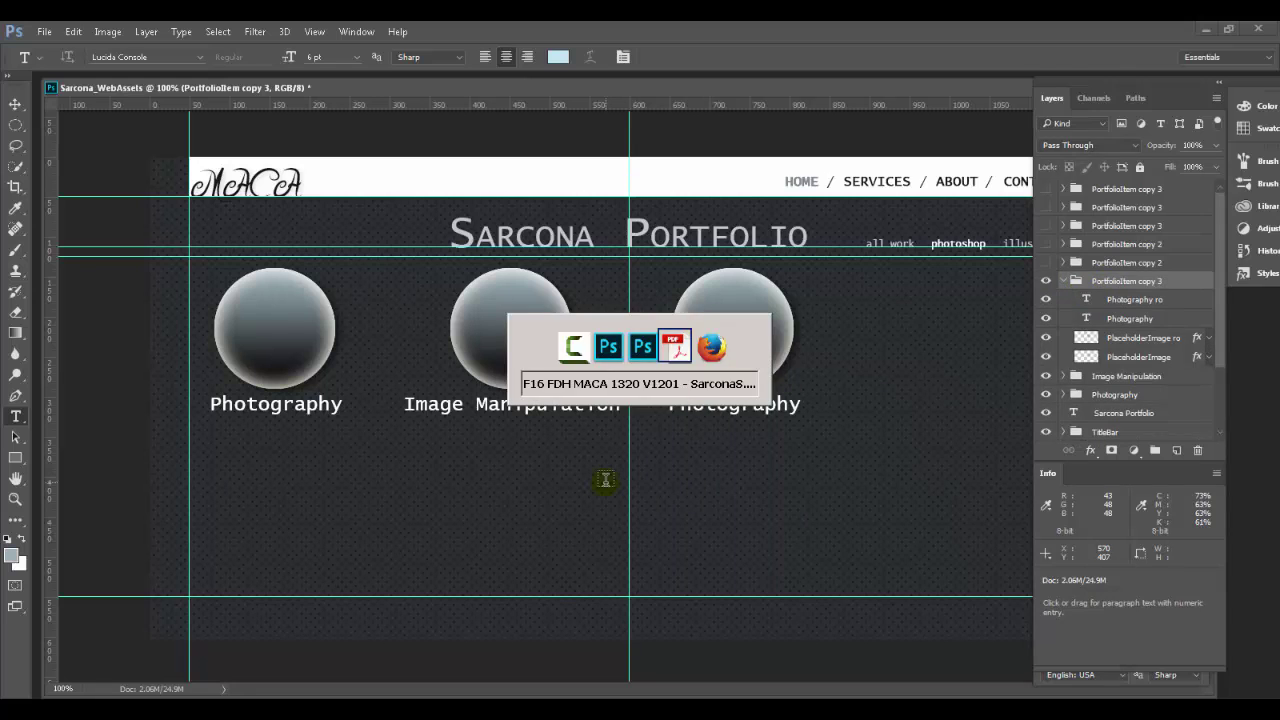
pyautogui.hotkey('alt', 'Tab')
pyautogui.doubleClick(1140, 281)
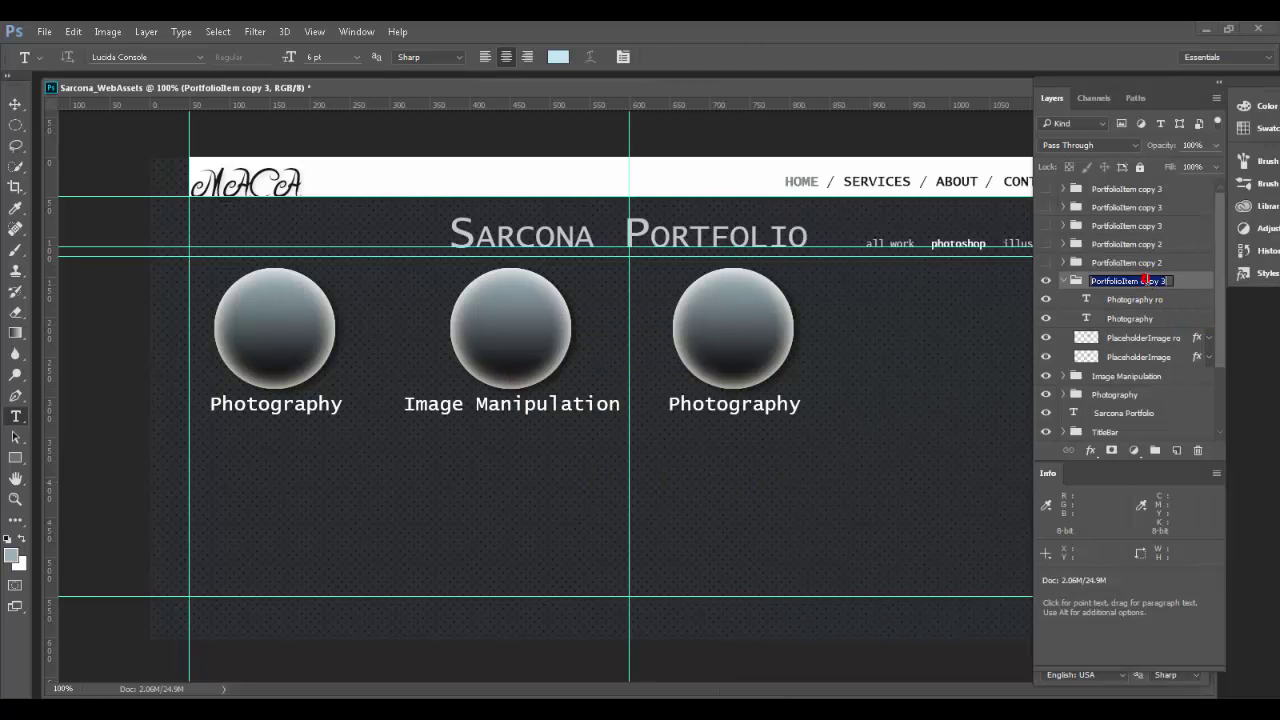
pyautogui.write('3D Textures')
pyautogui.press('Return')
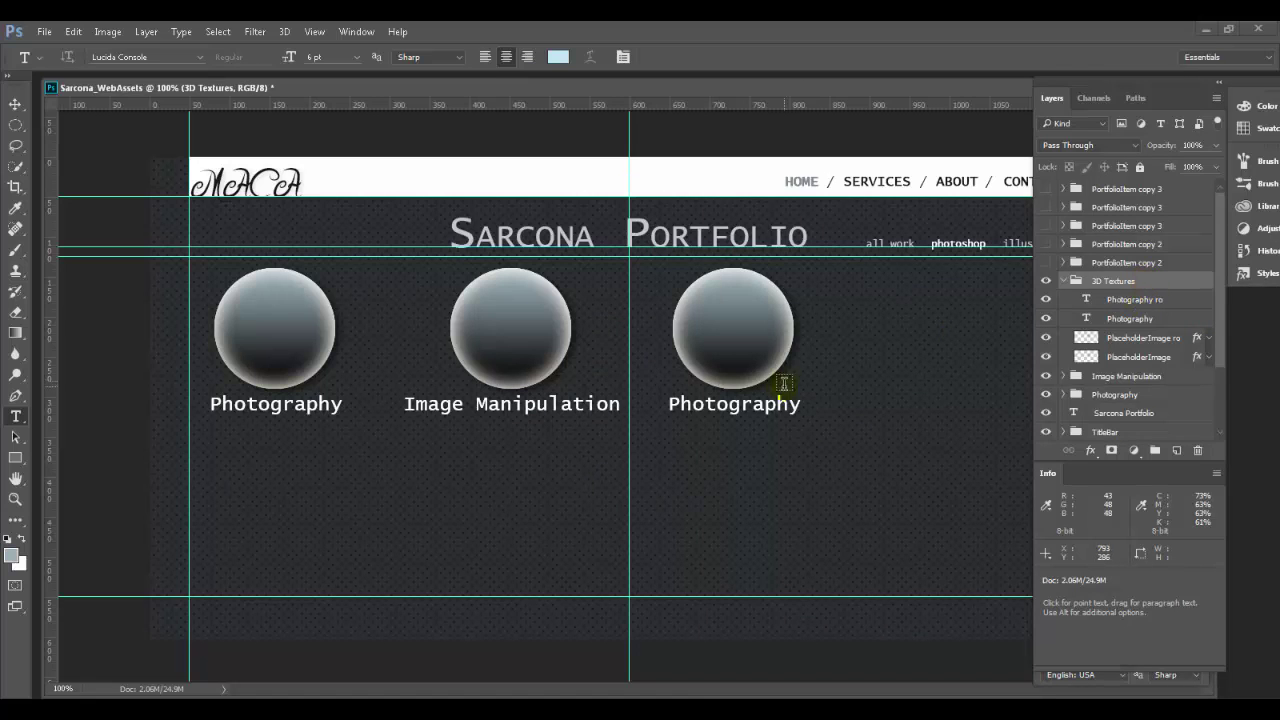
# Set the third circle's rollover label text and layer name to 3D Textures
pyautogui.doubleClick(752, 403)
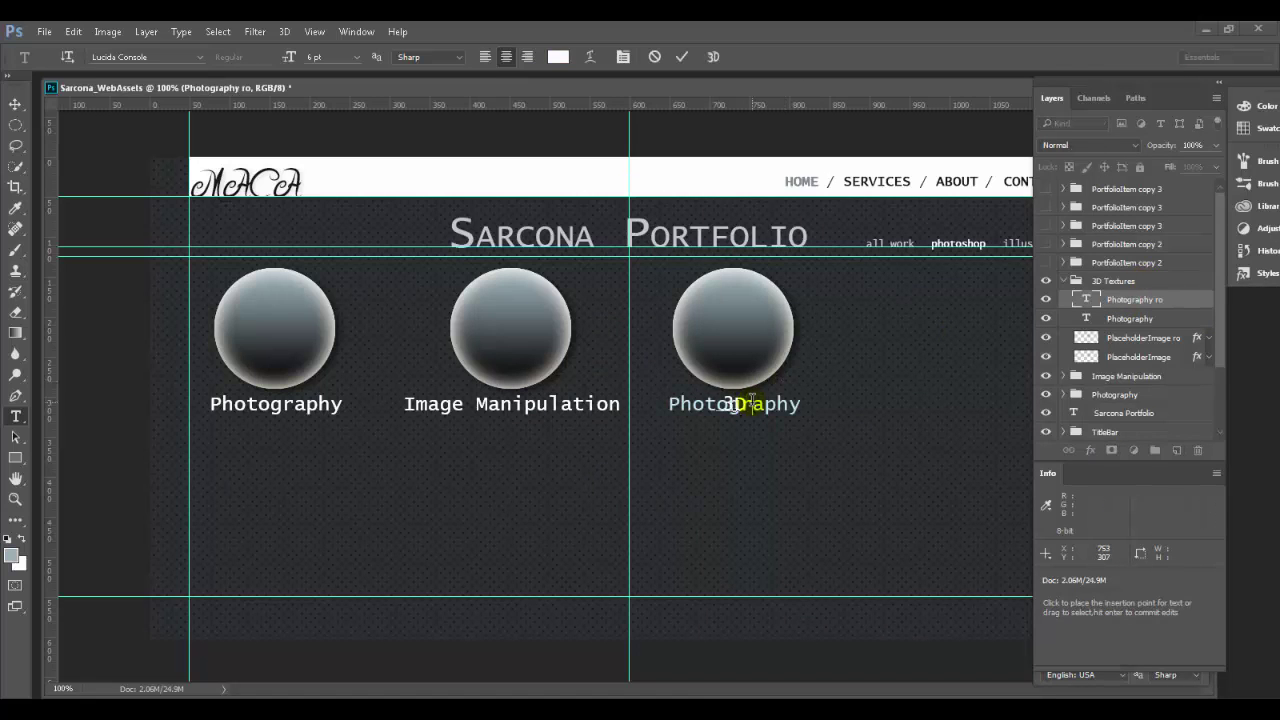
pyautogui.hotkey('ctrl', 'v')
pyautogui.hotkey('ctrl', 'Return')
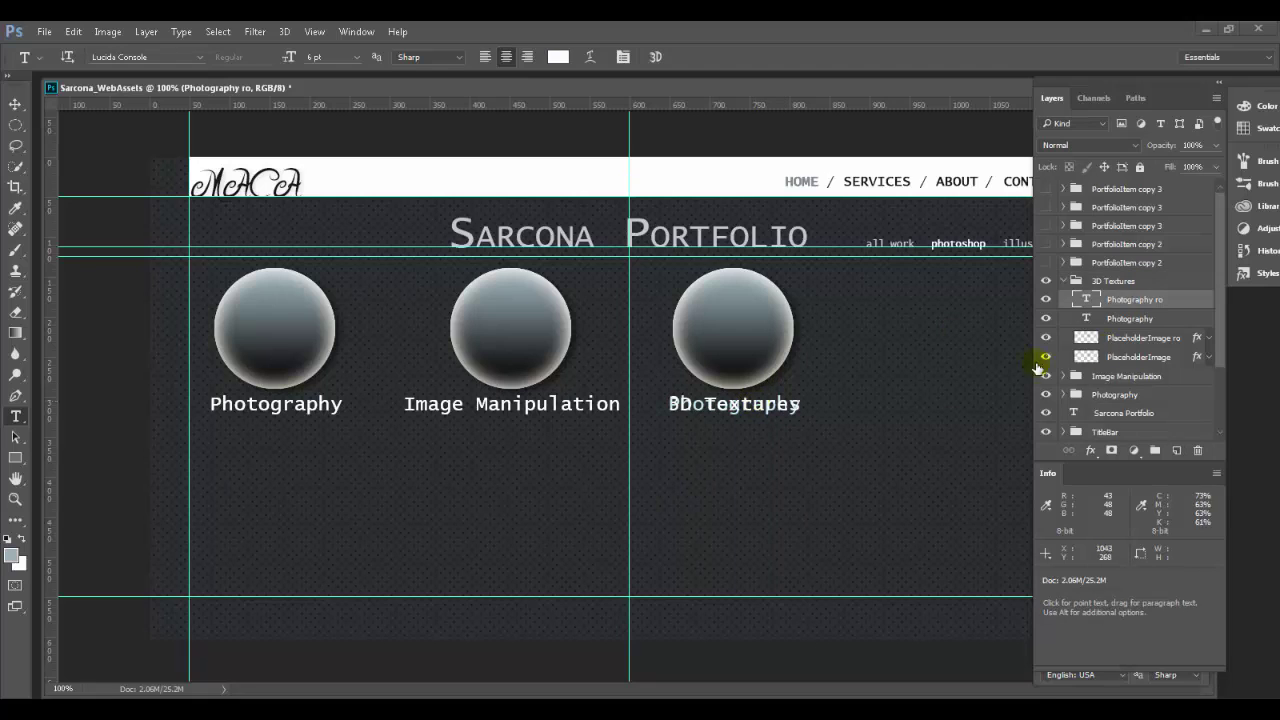
pyautogui.doubleClick(1128, 300)
pyautogui.write('3D Textures')
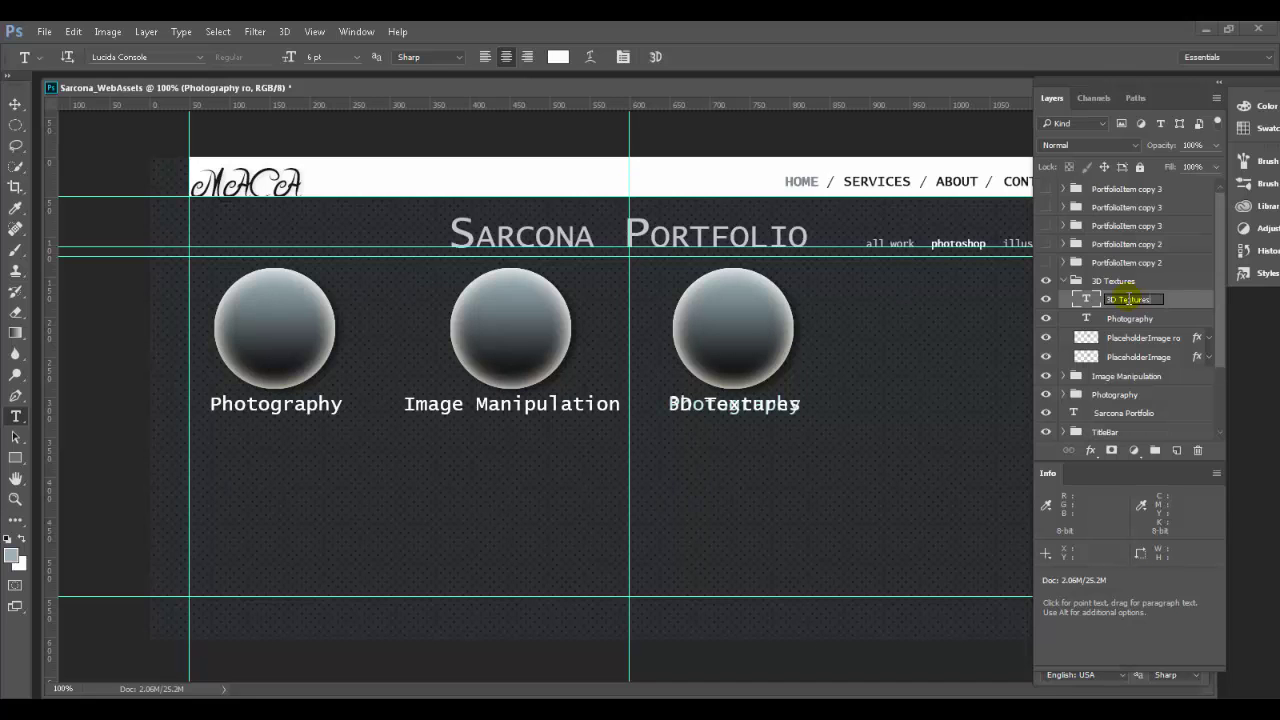
pyautogui.press('Return')
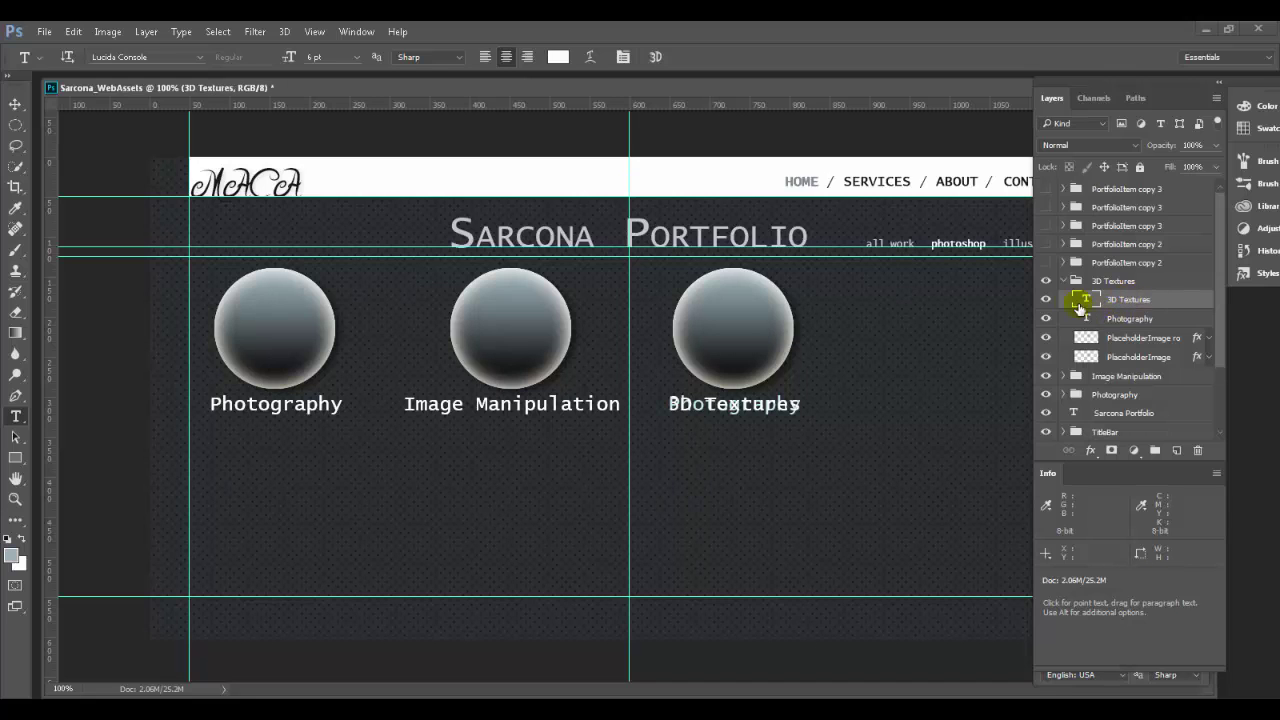
# Retype the plain Photography label as 3D Textures
pyautogui.click(1046, 299)
pyautogui.click(743, 404)
pyautogui.doubleClick(743, 404)
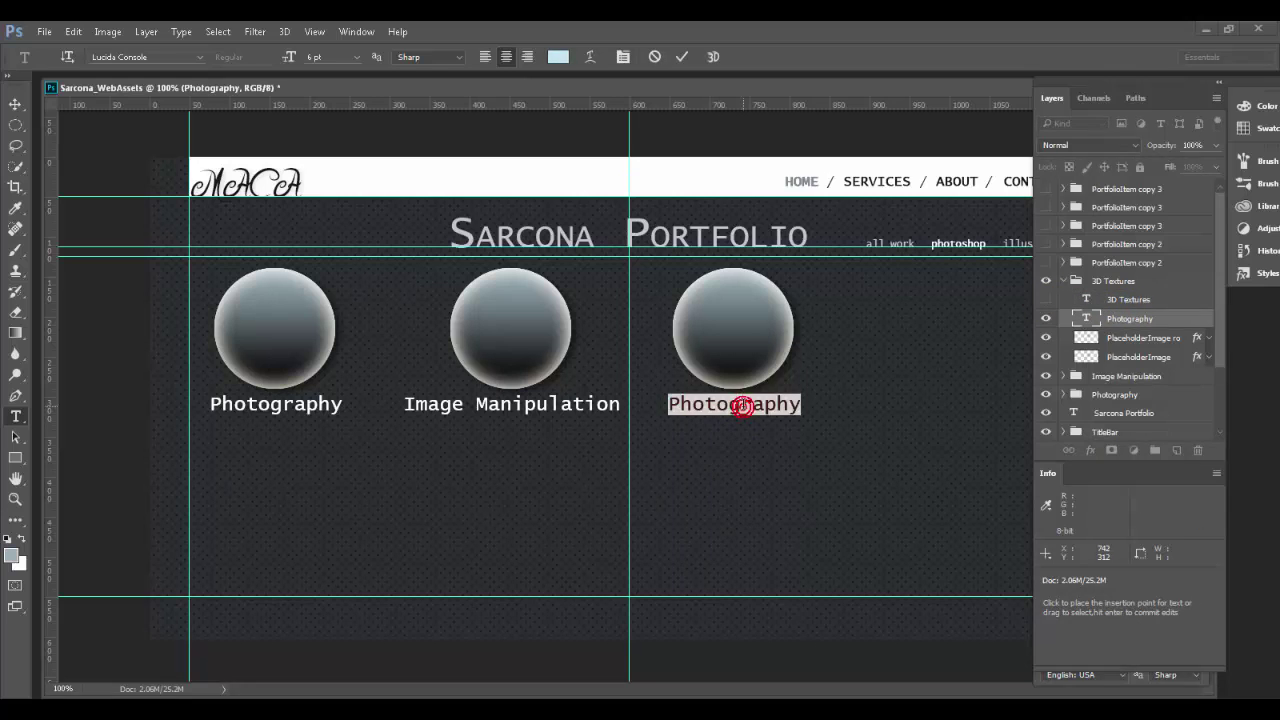
pyautogui.write('3D Textures')
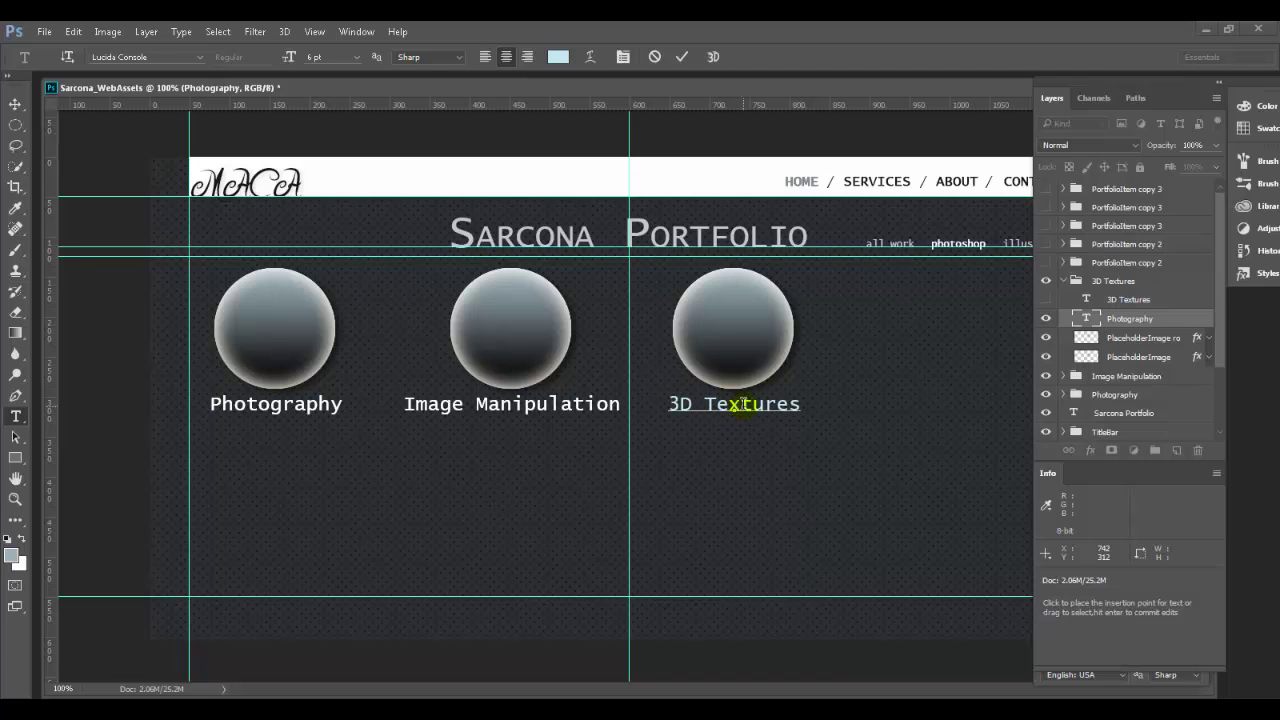
pyautogui.press('Return')
pyautogui.write('asdfsdfs')
pyautogui.press('BackSpace')
pyautogui.press('BackSpace')
pyautogui.press('BackSpace')
pyautogui.press('BackSpace')
pyautogui.press('BackSpace')
pyautogui.press('BackSpace')
pyautogui.press('BackSpace')
pyautogui.hotkey('ctrl', 'Return')
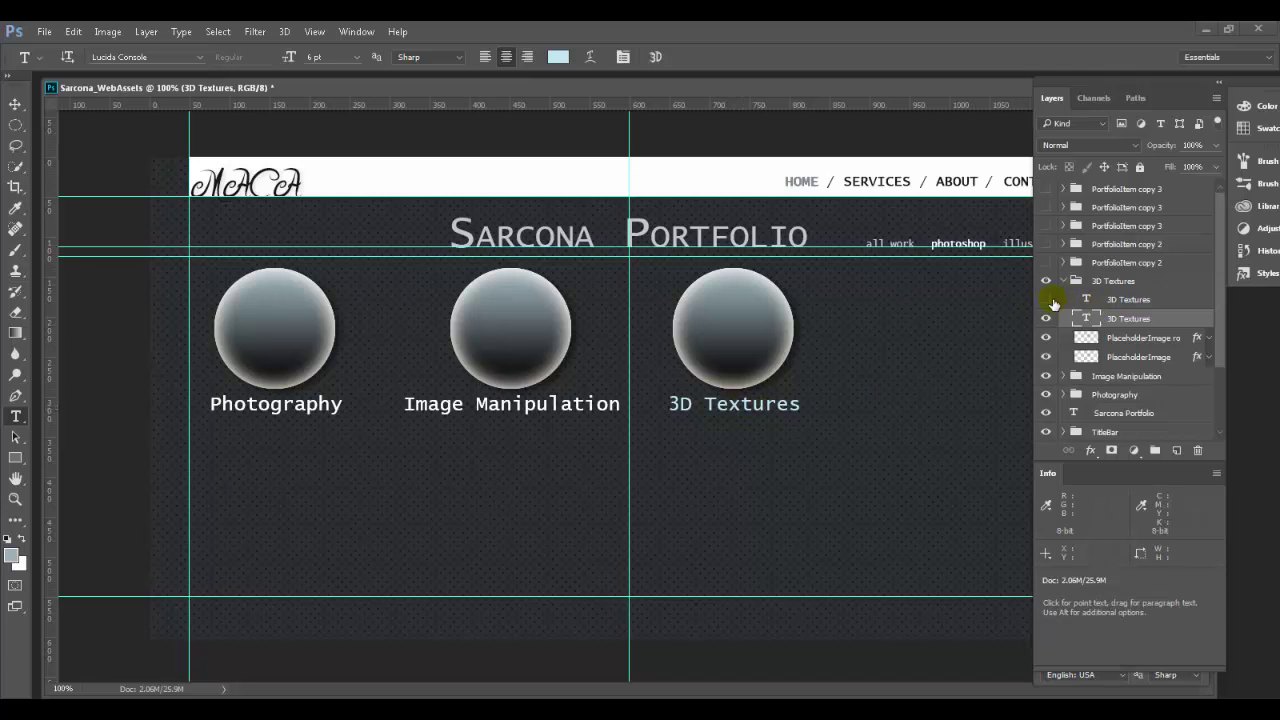
# Show the rollover label again, rename the plain label layer, and collapse the 3D Textures group
pyautogui.click(1050, 300)
pyautogui.doubleClick(1132, 297)
pyautogui.click(1162, 300)
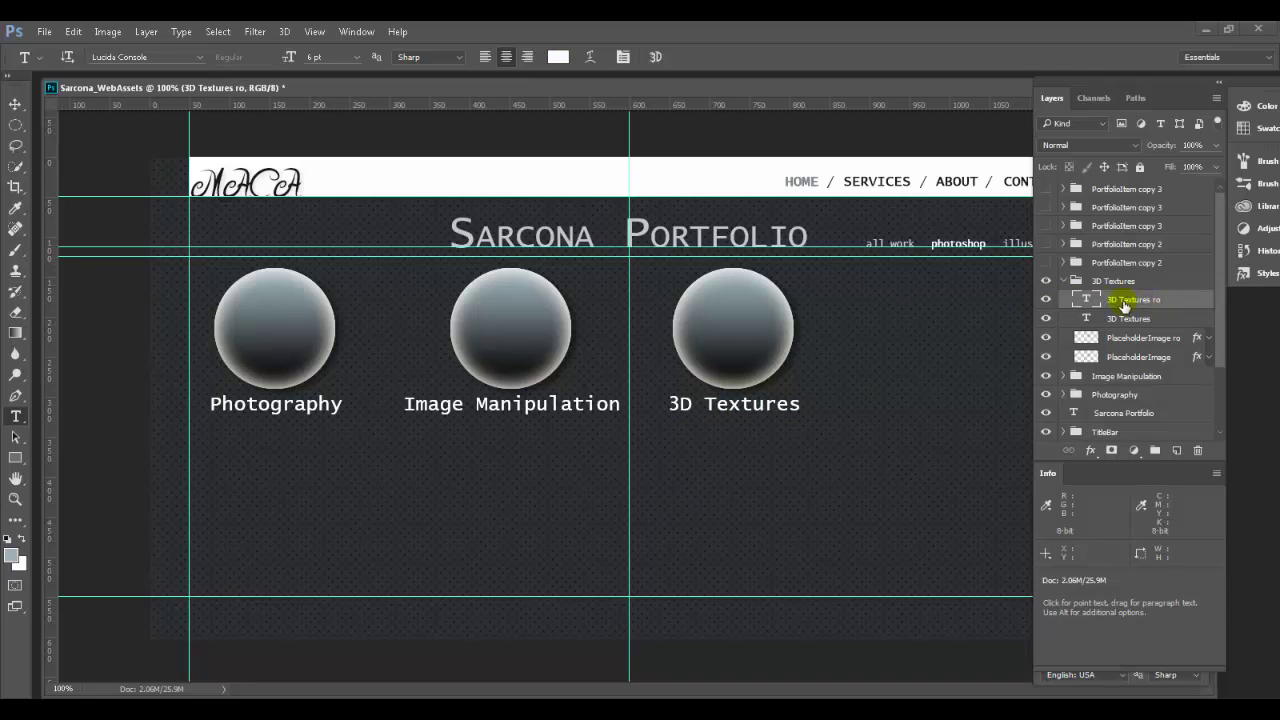
pyautogui.click(1062, 281)
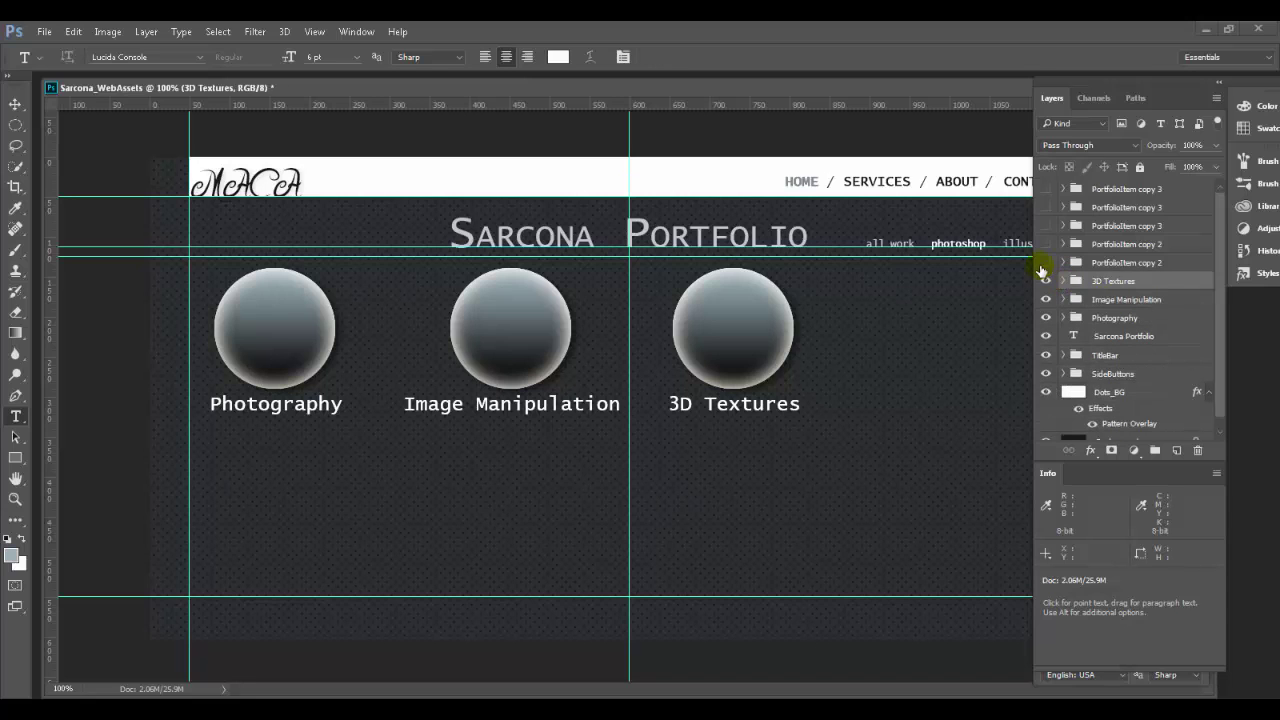
# Reveal another PortfolioItem copy 3 as a fourth circle and move its group above 3D Textures
pyautogui.click(1047, 263)
pyautogui.click(1047, 263)
pyautogui.click(1047, 244)
pyautogui.click(1047, 243)
pyautogui.click(1047, 226)
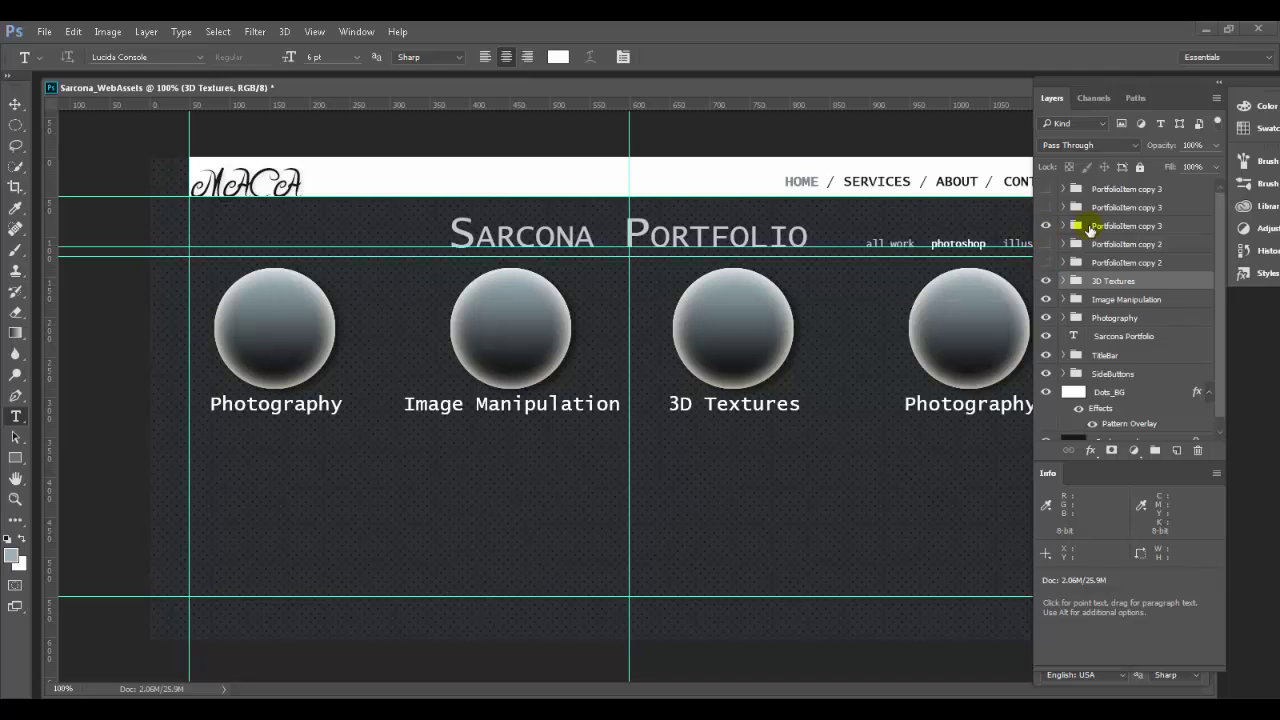
pyautogui.moveTo(1090, 230); pyautogui.dragTo(1172, 274)
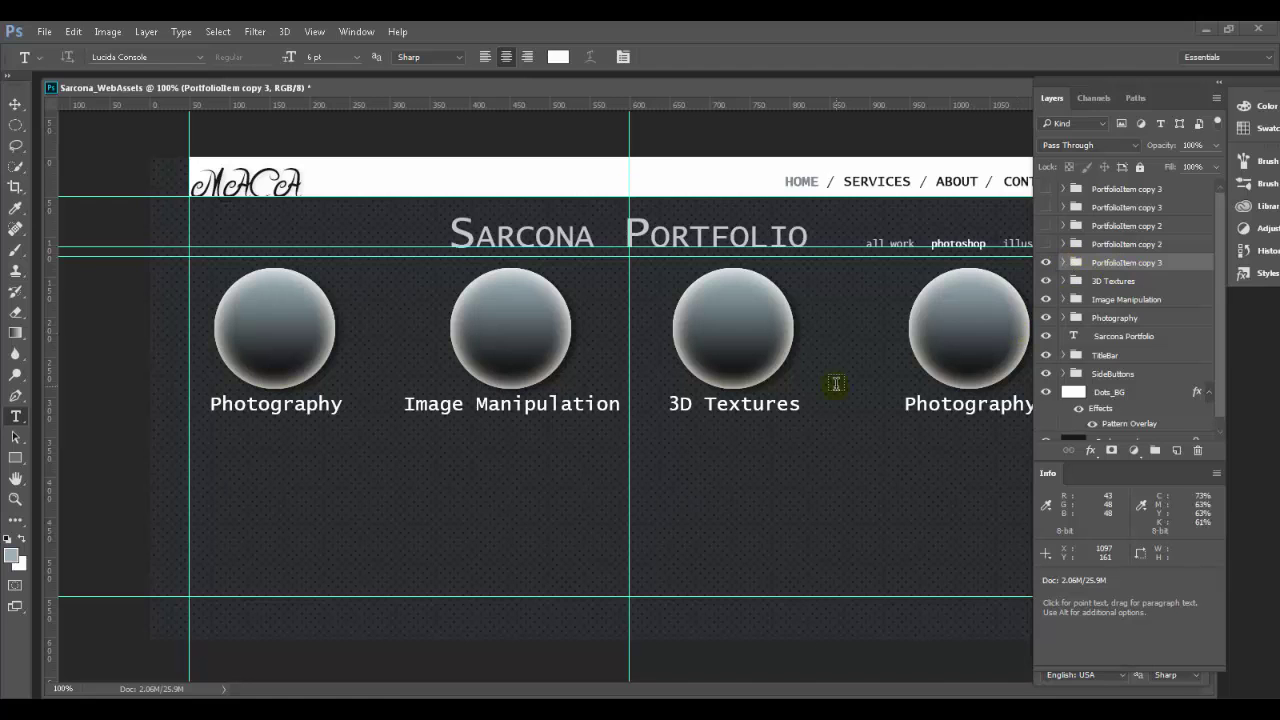
# Check the reference PDF, then return to the mockup and start renaming the PortfolioItem copy 3 group
pyautogui.click(278, 699)
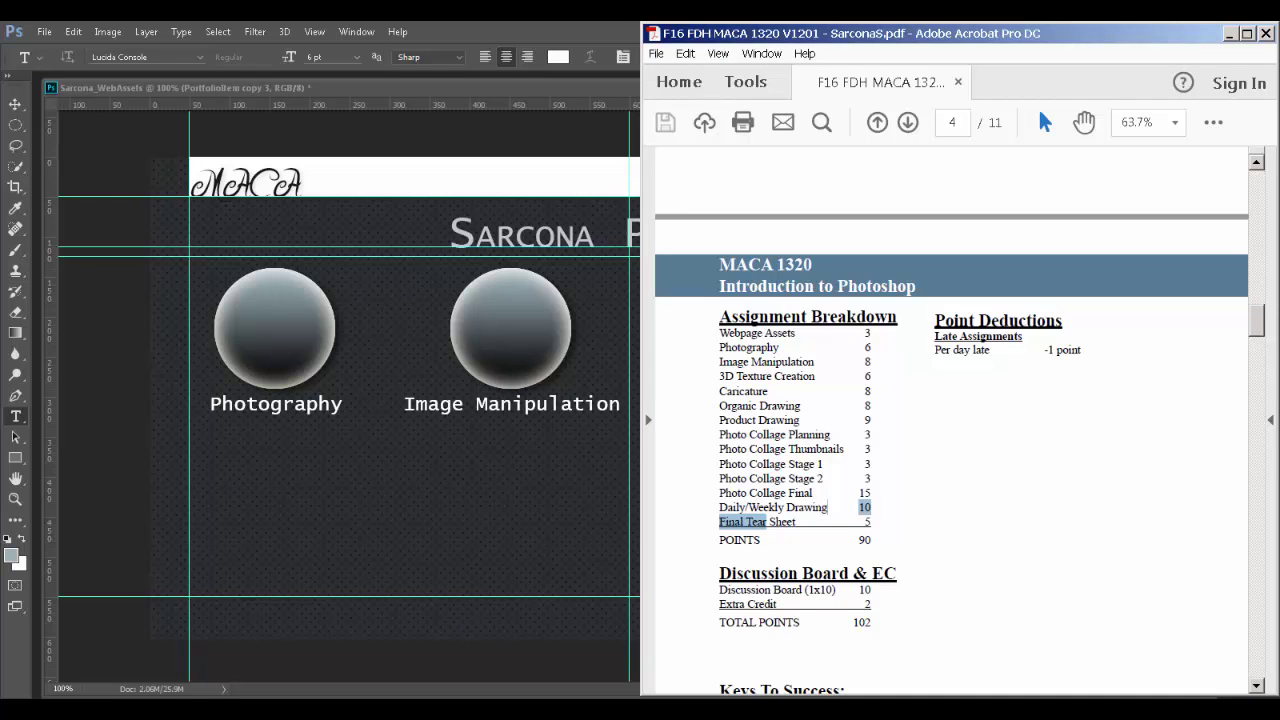
pyautogui.hotkey('alt', 'Tab')
pyautogui.doubleClick(1118, 263)
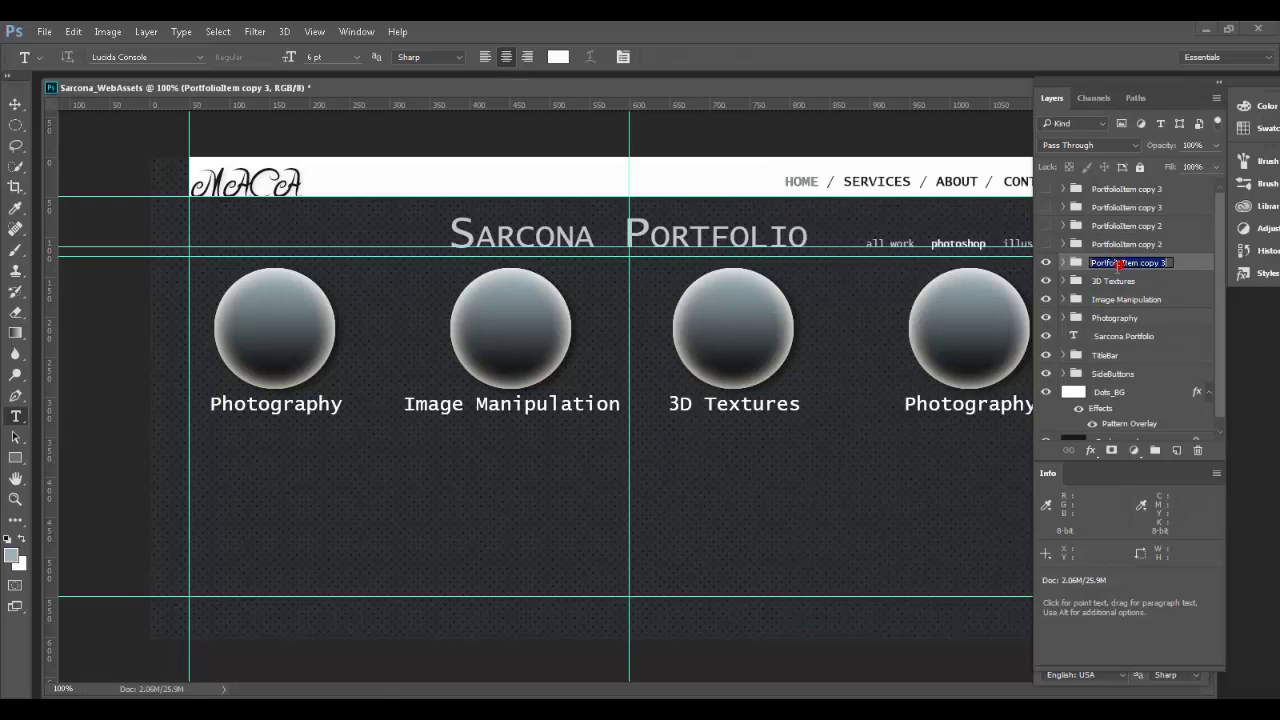
# Rename the group to Caricature and its rollover layer to Caricature ro
pyautogui.write('Caricature')
pyautogui.press('Return')
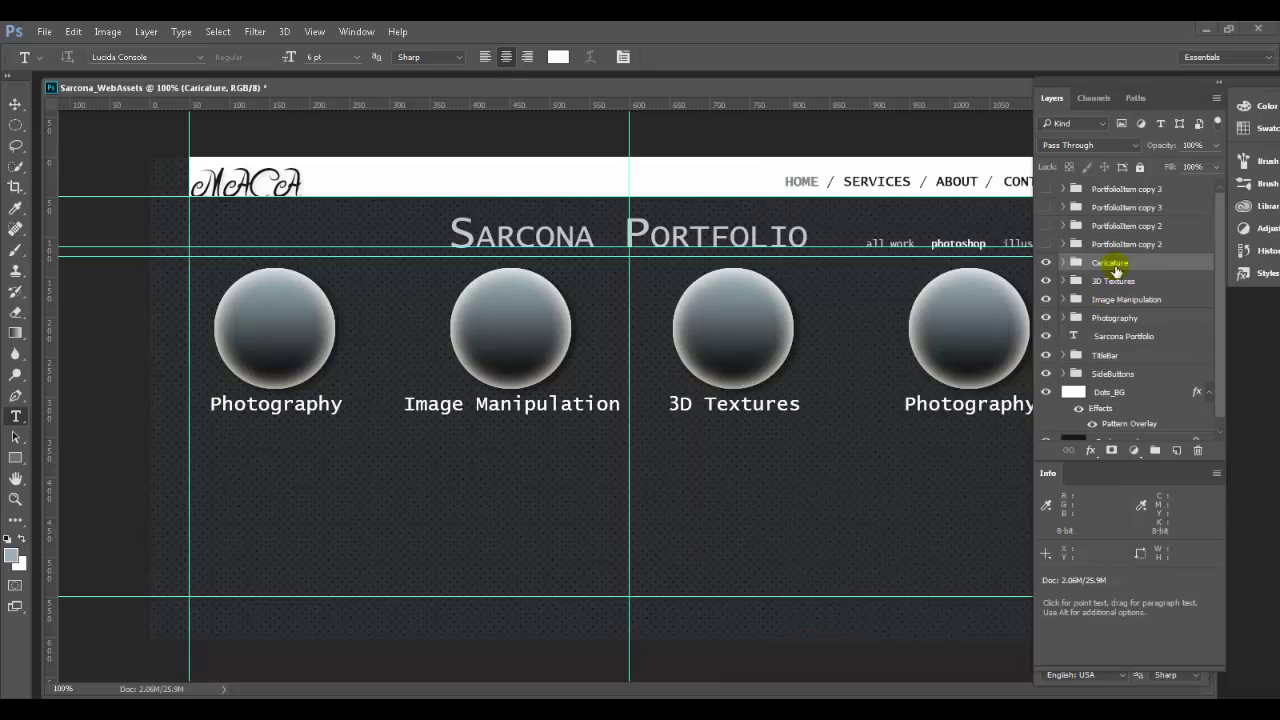
pyautogui.click(1062, 262)
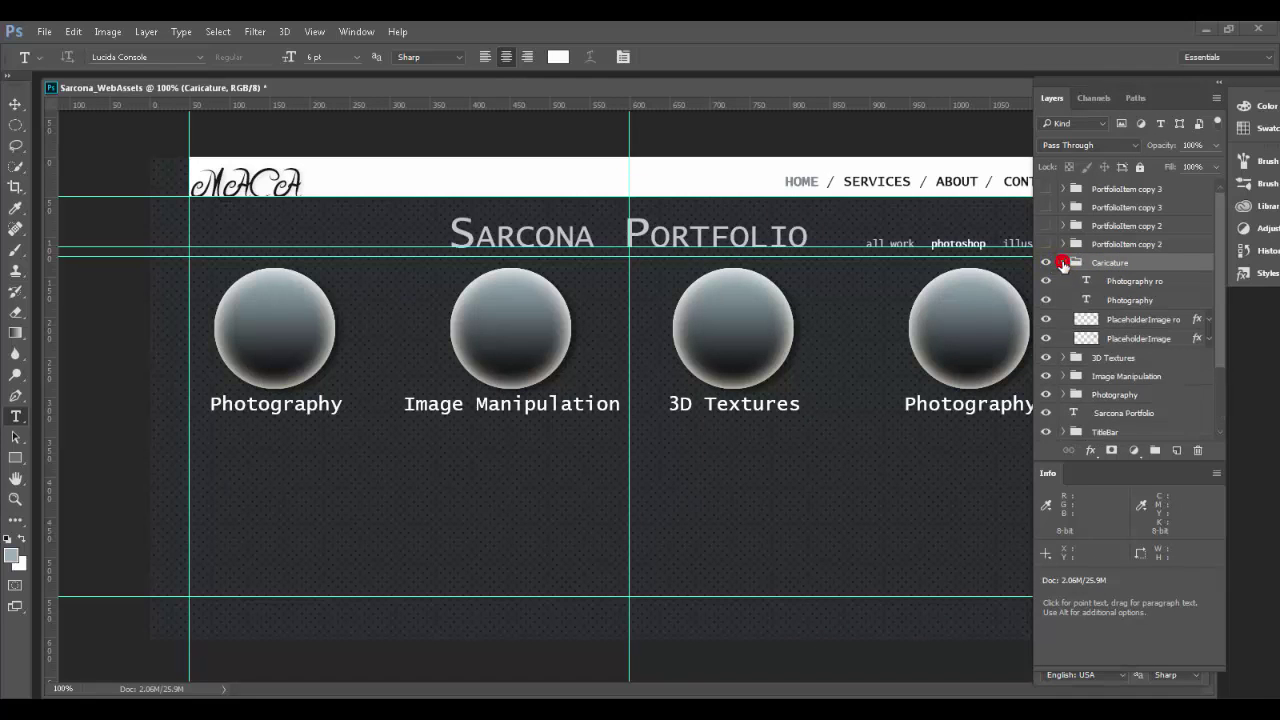
pyautogui.doubleClick(1134, 281)
pyautogui.write('Caricatu')
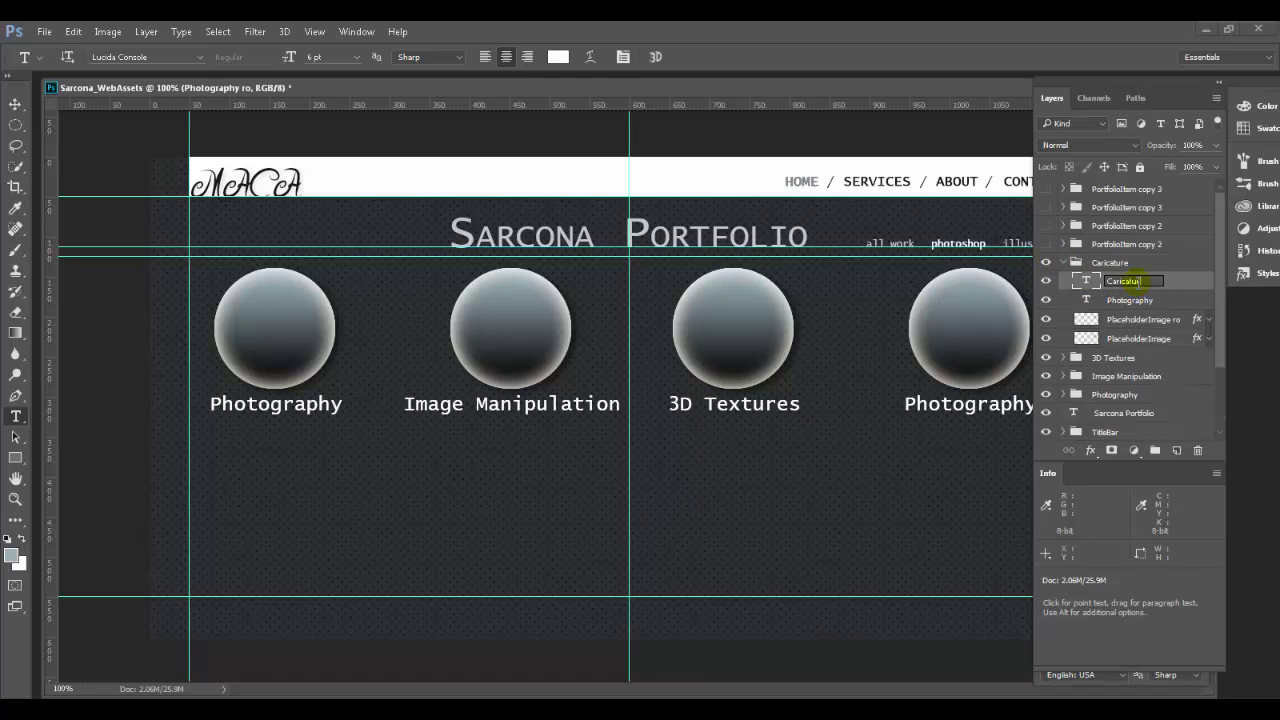
pyautogui.write('re ro')
pyautogui.press('Return')
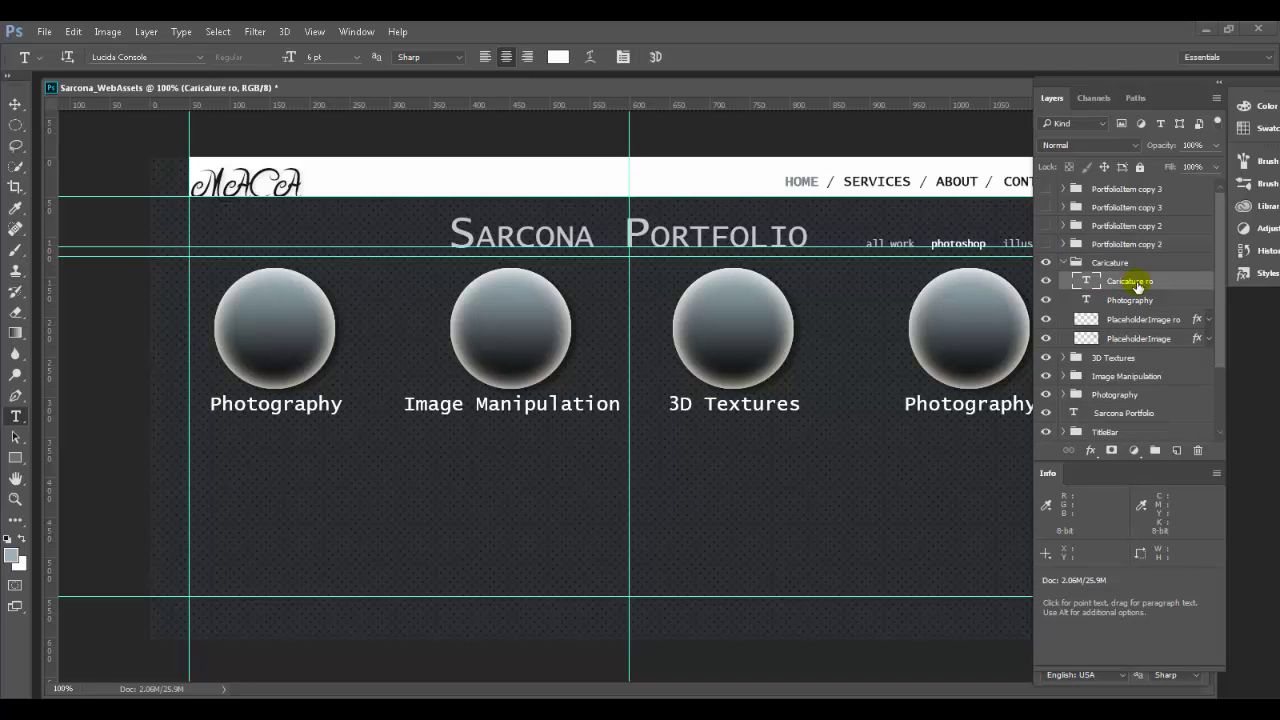
# Retype both of the fourth button's label texts as Caricature
pyautogui.doubleClick(1003, 405)
pyautogui.write('Caricature')
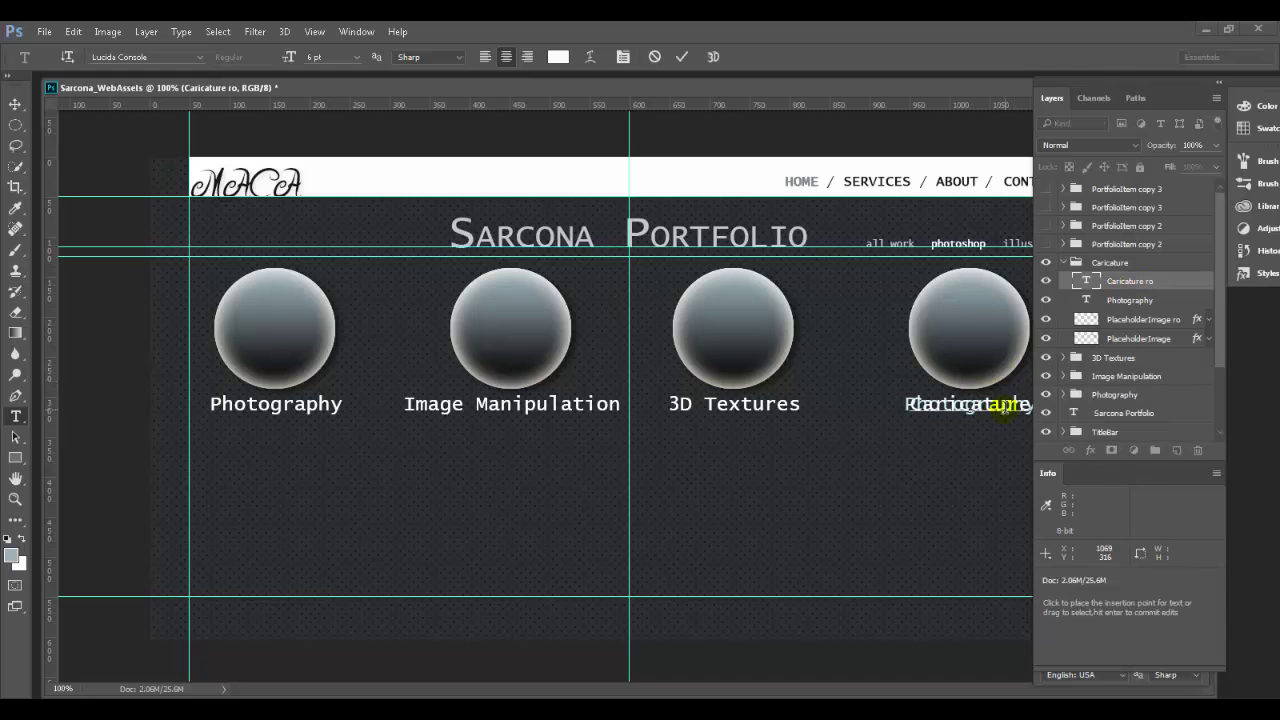
pyautogui.hotkey('ctrl', 'Return')
pyautogui.click(1048, 283)
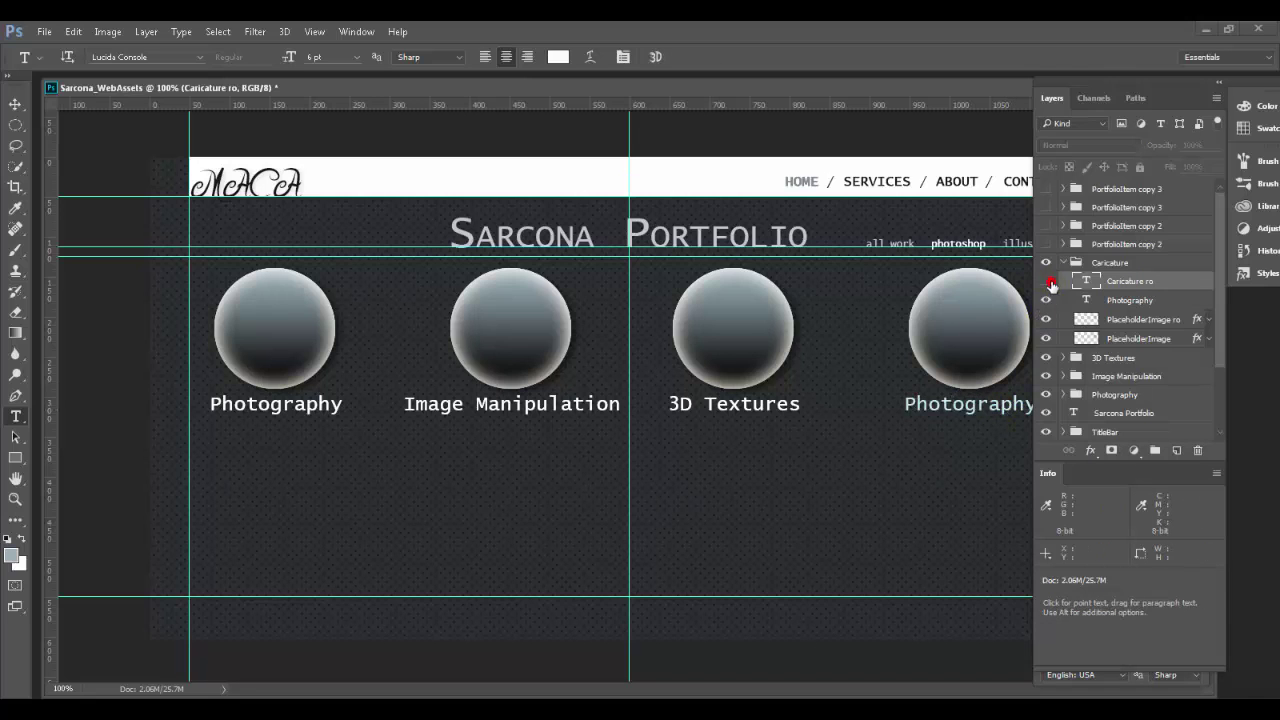
pyautogui.doubleClick(985, 402)
pyautogui.write('Cari')
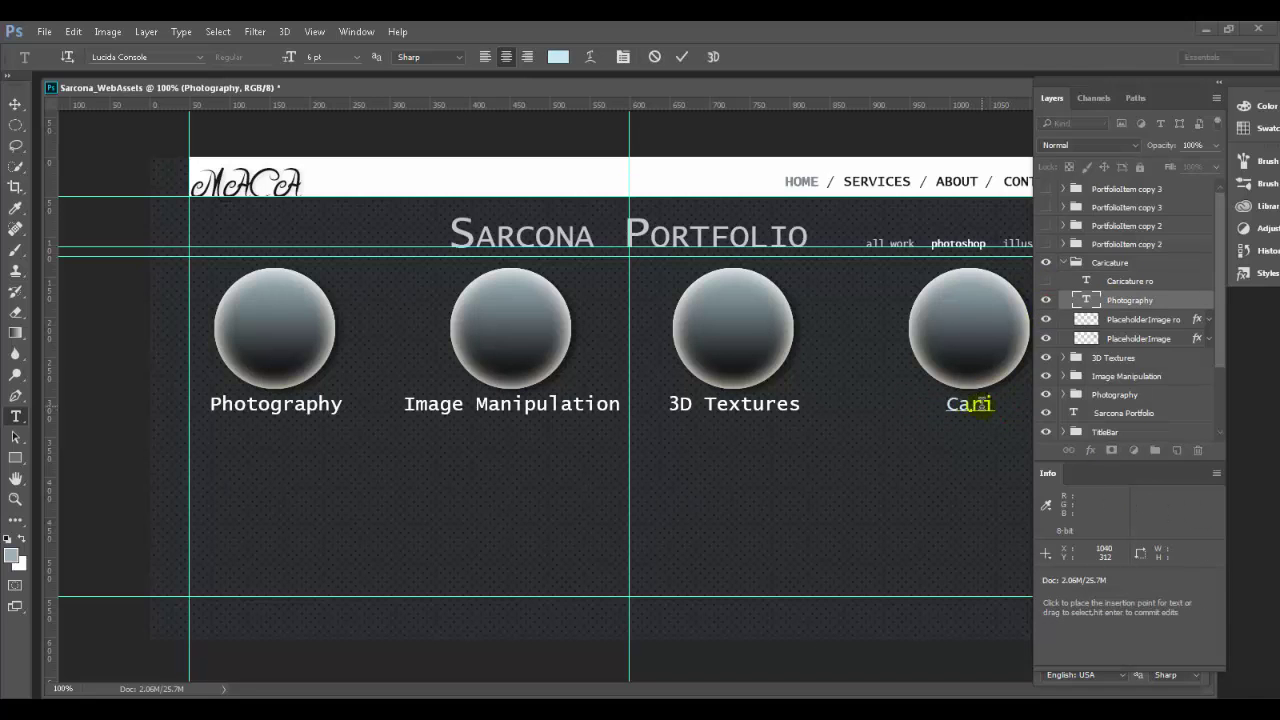
pyautogui.write('cature')
pyautogui.hotkey('ctrl', 'Return')
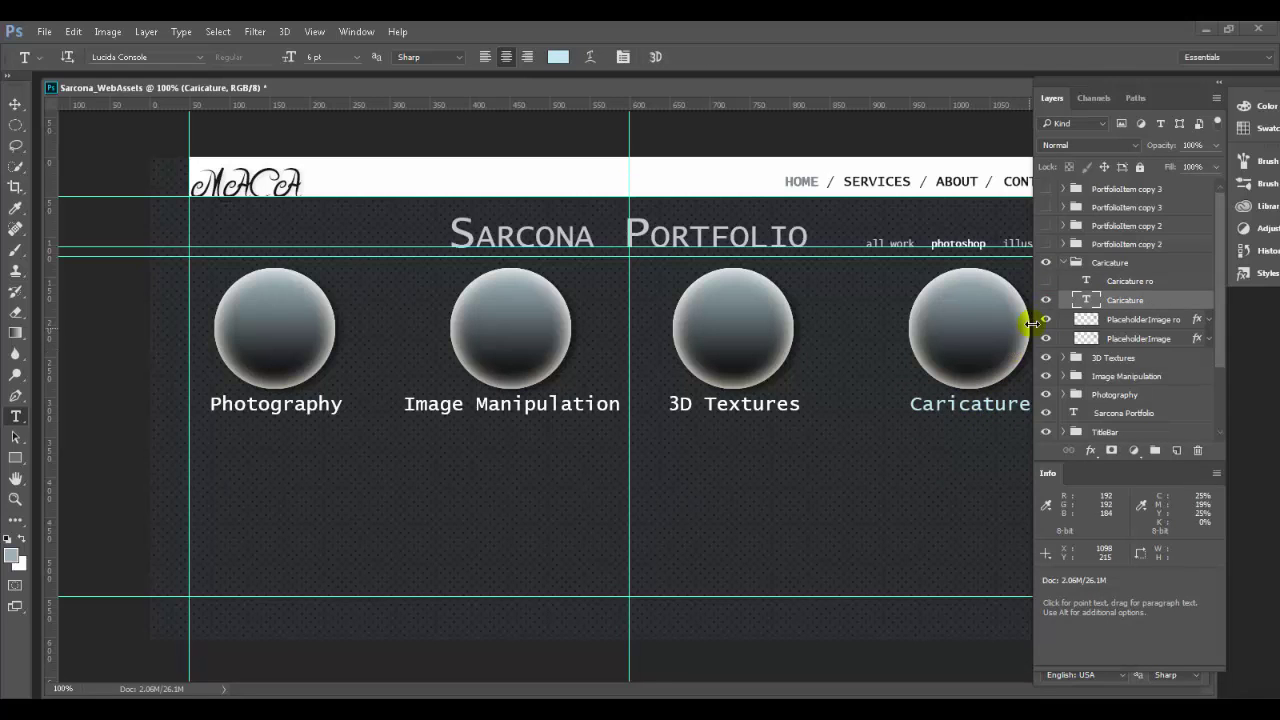
# Show Caricature ro again, collapse the Caricature group, and reveal PortfolioItem copy 2 as a fifth button
pyautogui.click(1046, 281)
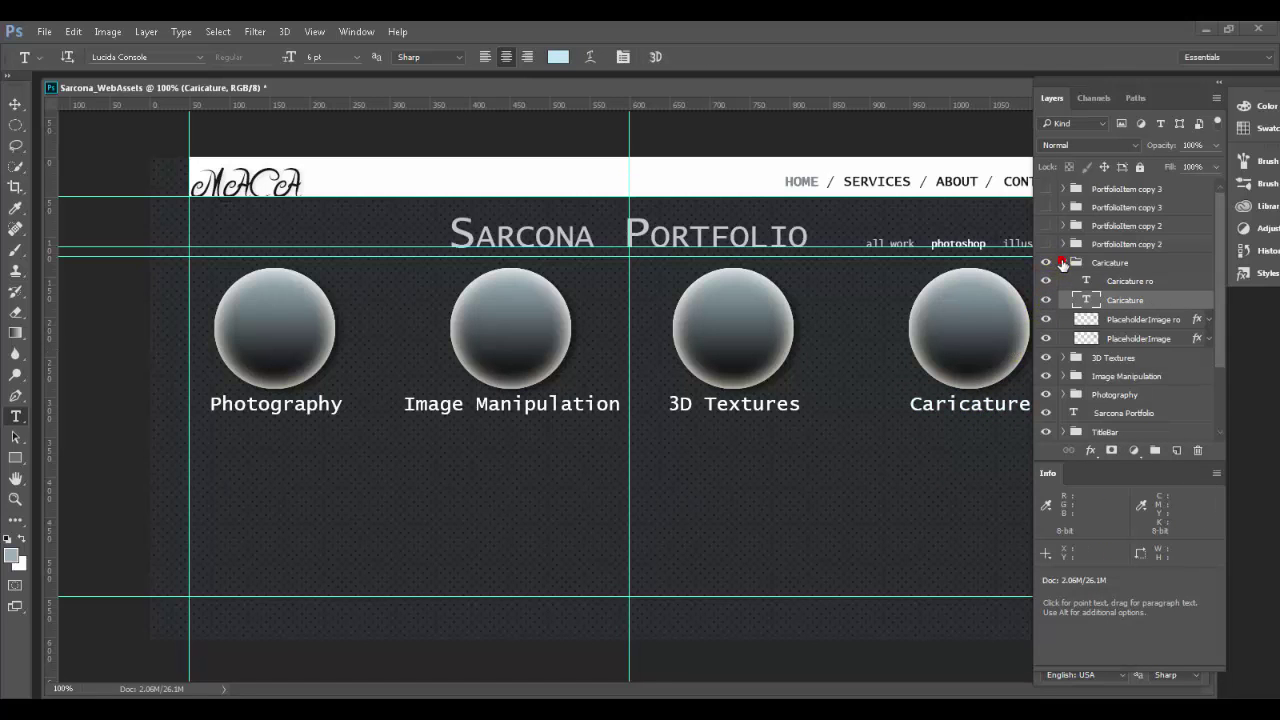
pyautogui.click(1062, 262)
pyautogui.click(1047, 245)
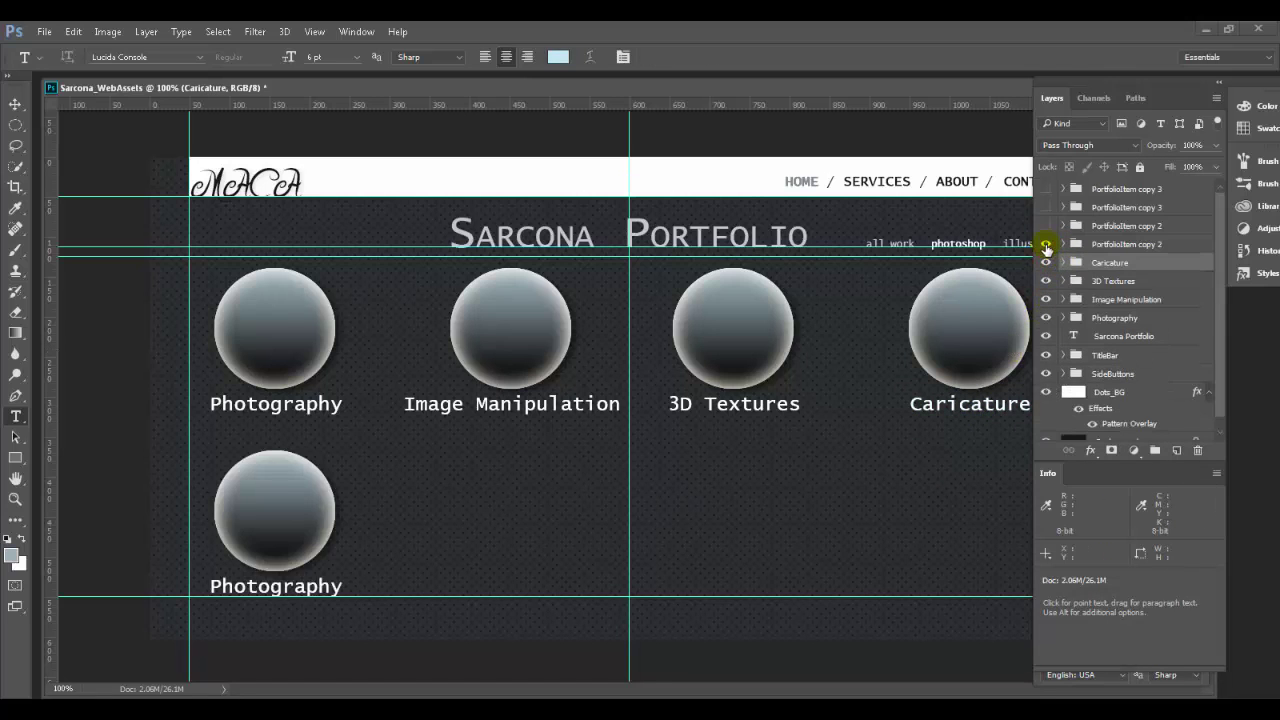
# Rename the PortfolioItem copy 2 group to Organic Drawing
pyautogui.click(1120, 244)
pyautogui.click(1050, 246)
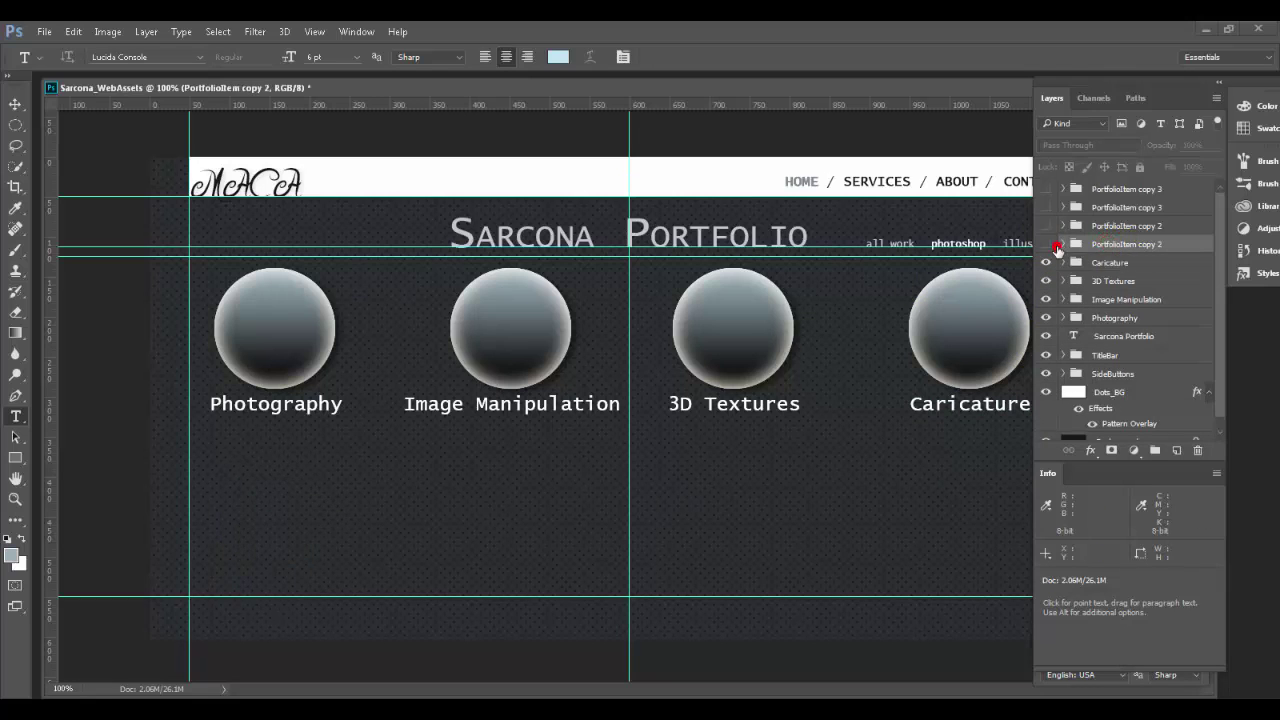
pyautogui.click(1047, 245)
pyautogui.doubleClick(1122, 244)
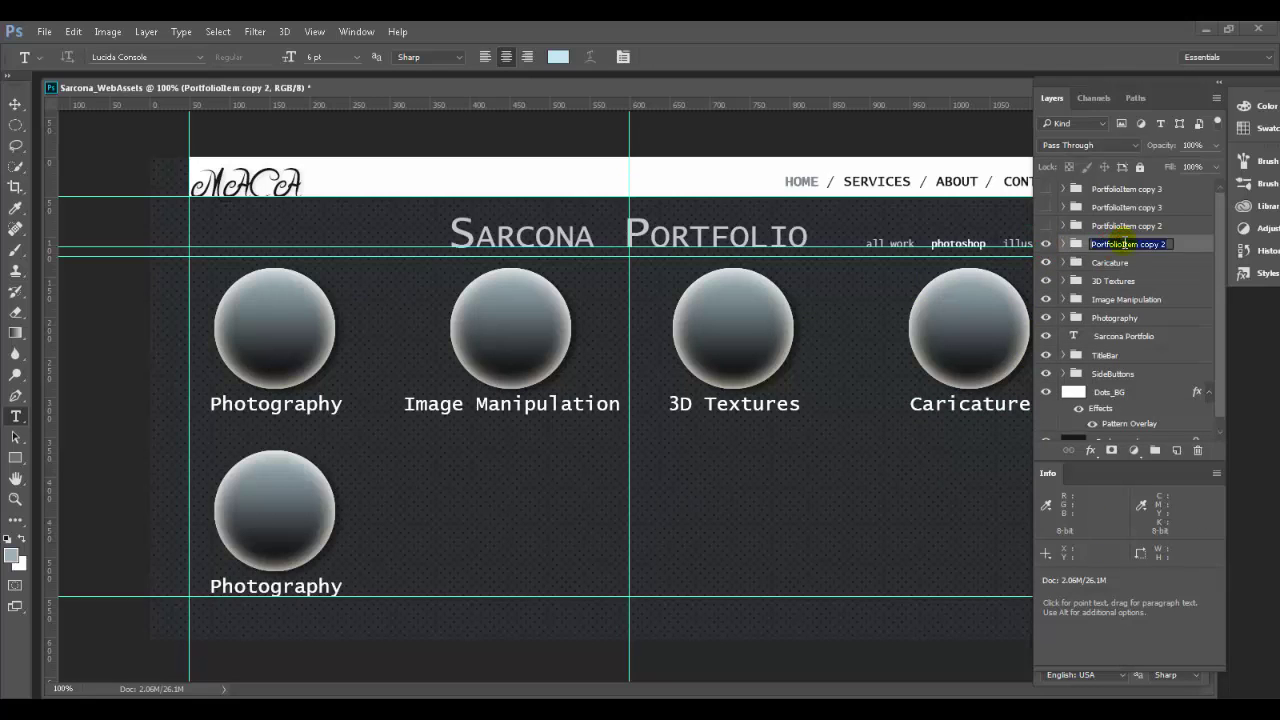
pyautogui.write('Organic Drawing')
pyautogui.hotkey('ctrl', 'a')
pyautogui.hotkey('ctrl', 'c')
pyautogui.press('Return')
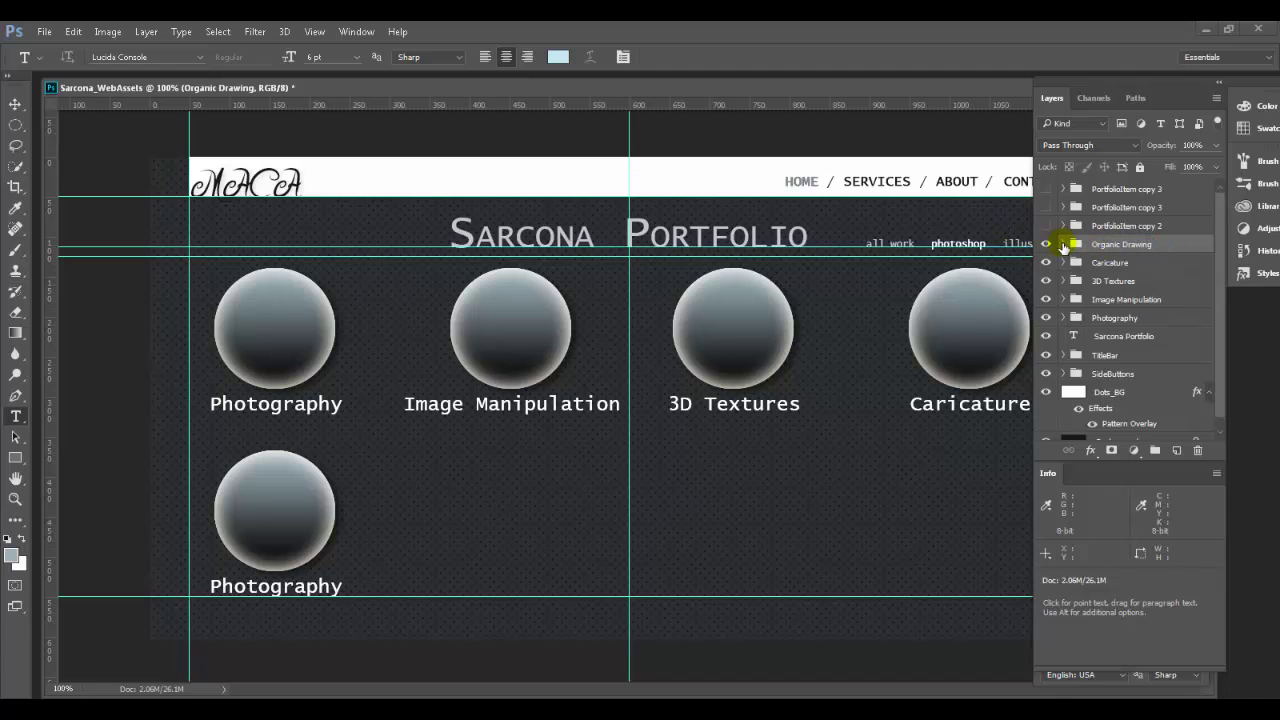
# Rename the Photography ro layer and change its label text to Organic Drawing
pyautogui.click(1063, 246)
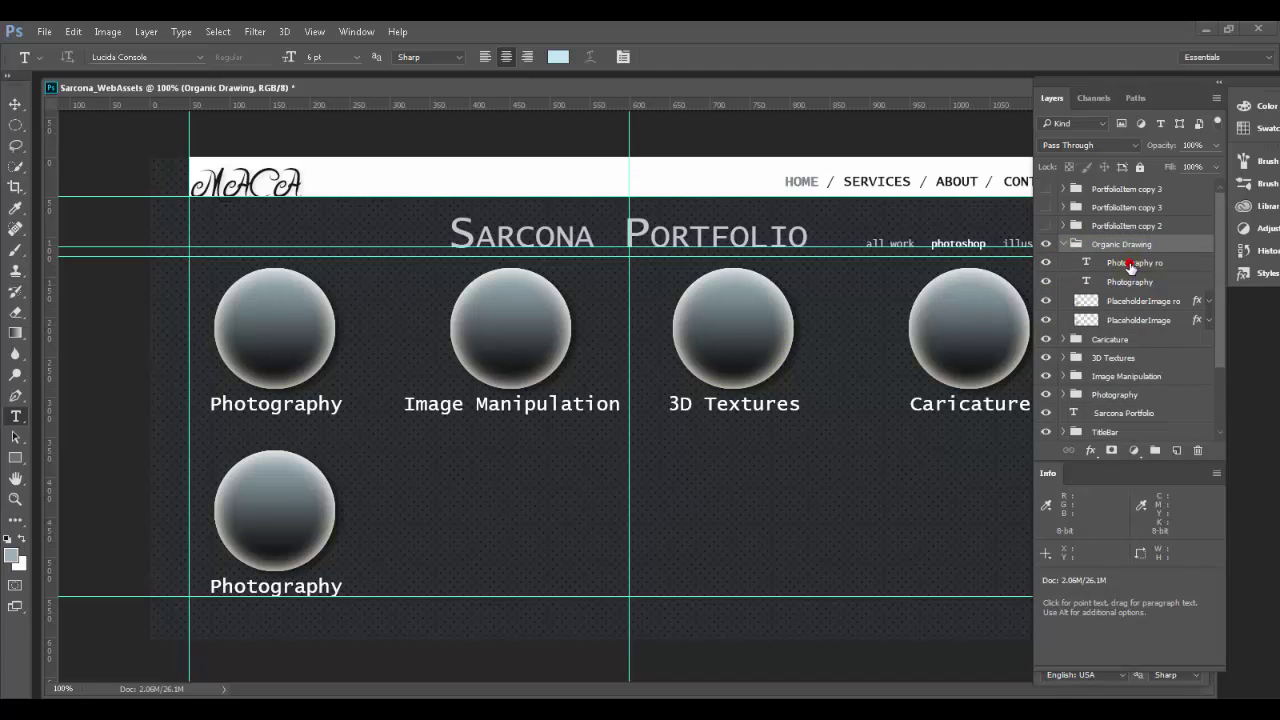
pyautogui.doubleClick(1128, 262)
pyautogui.hotkey('ctrl', 'v')
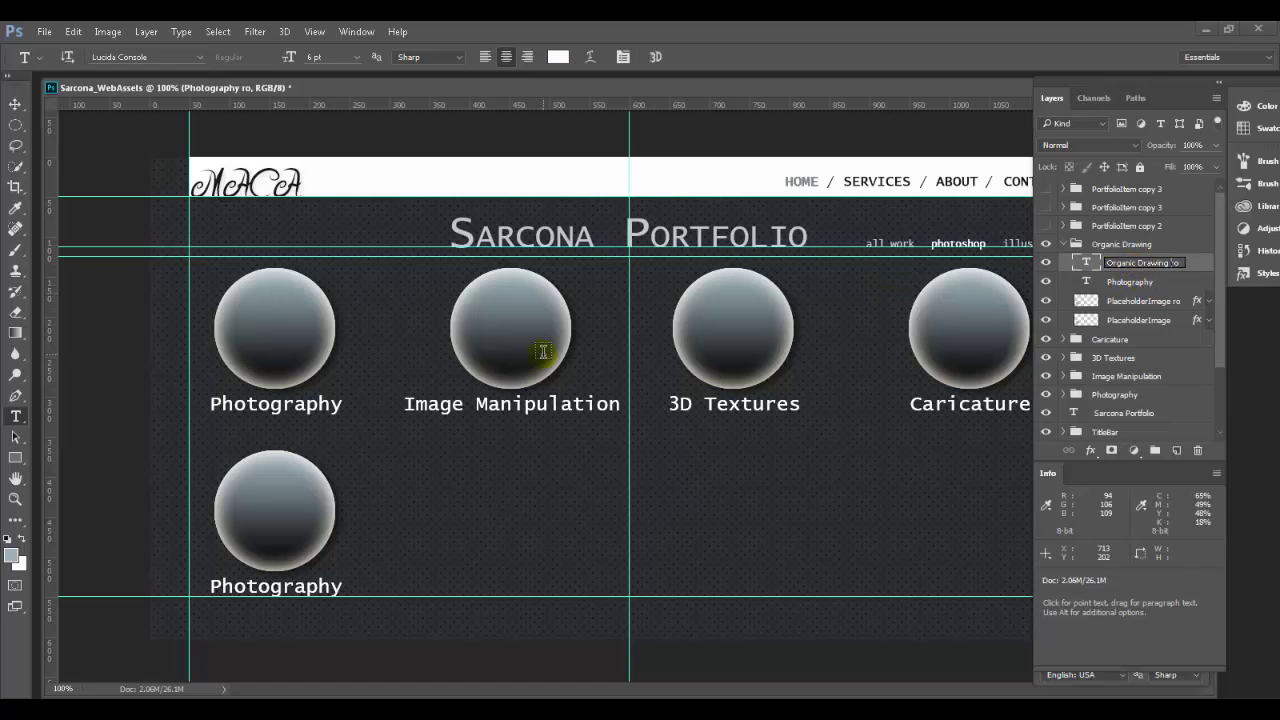
pyautogui.click(272, 590)
pyautogui.hotkey('ctrl', 'v')
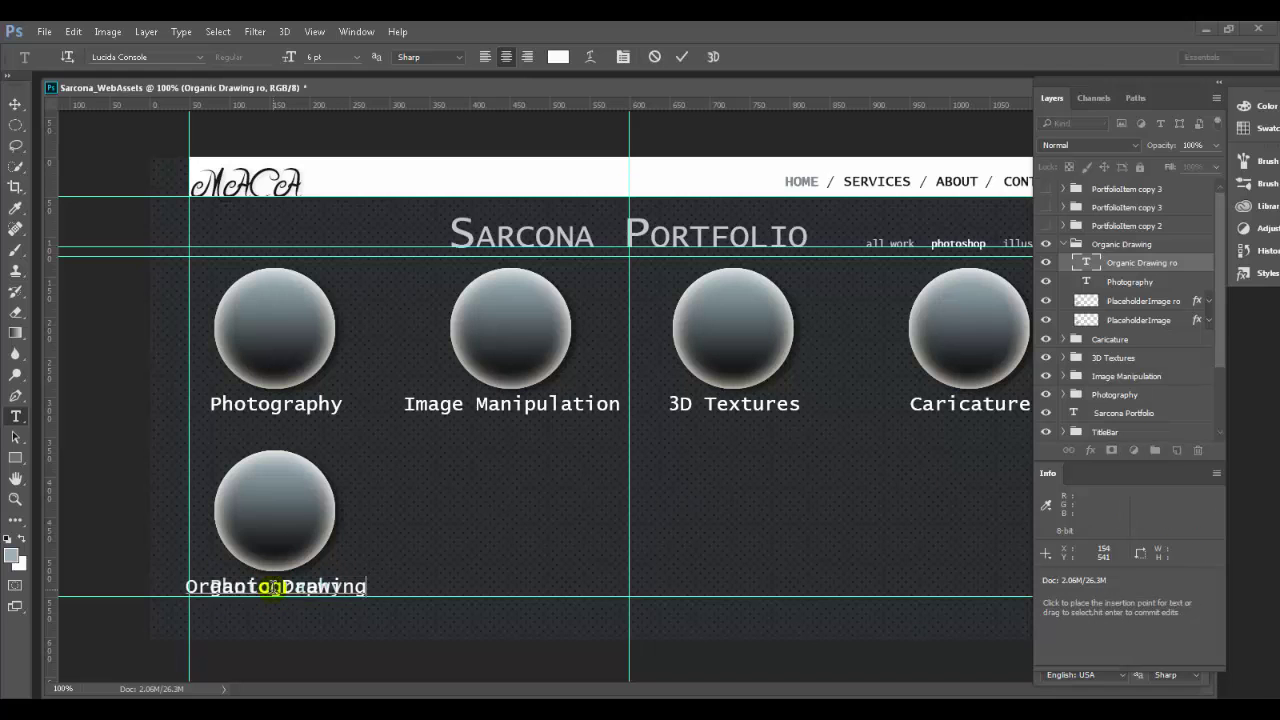
pyautogui.hotkey('ctrl', 'Return')
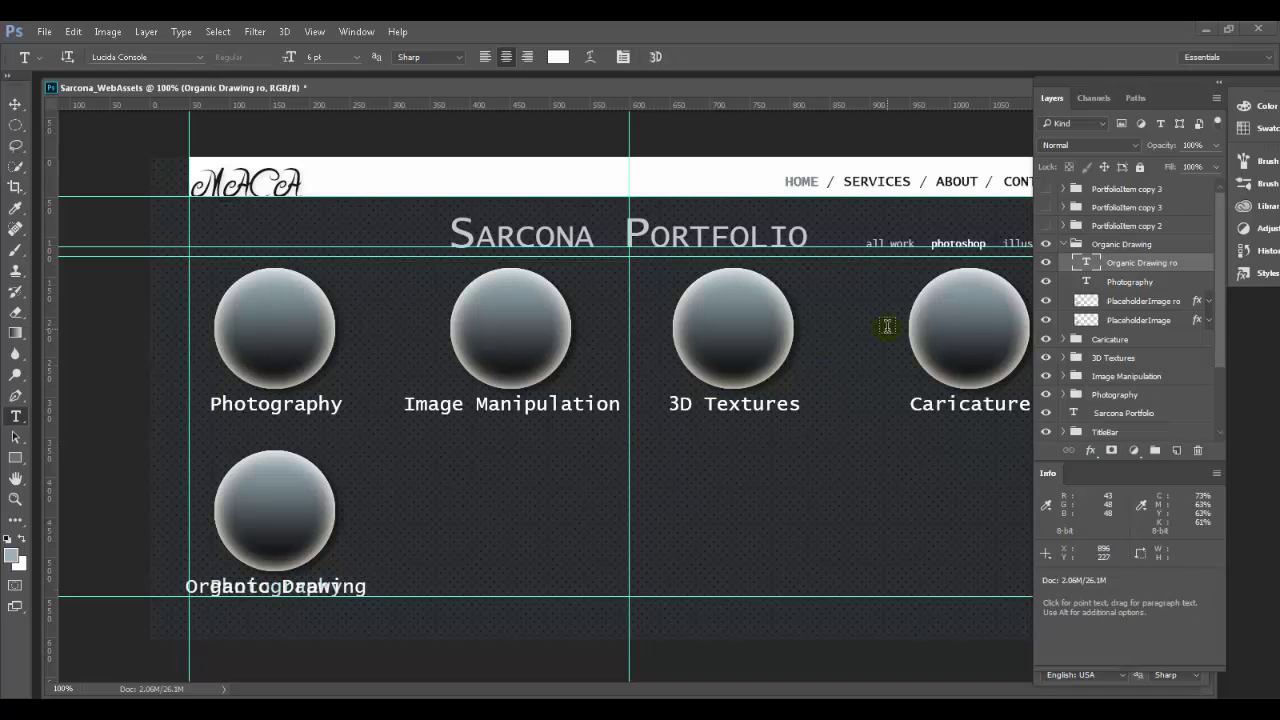
# Replace the remaining Photography label with Organic Drawing and collapse the group
pyautogui.click(1046, 262)
pyautogui.click(293, 587)
pyautogui.hotkey('ctrl', 'a')
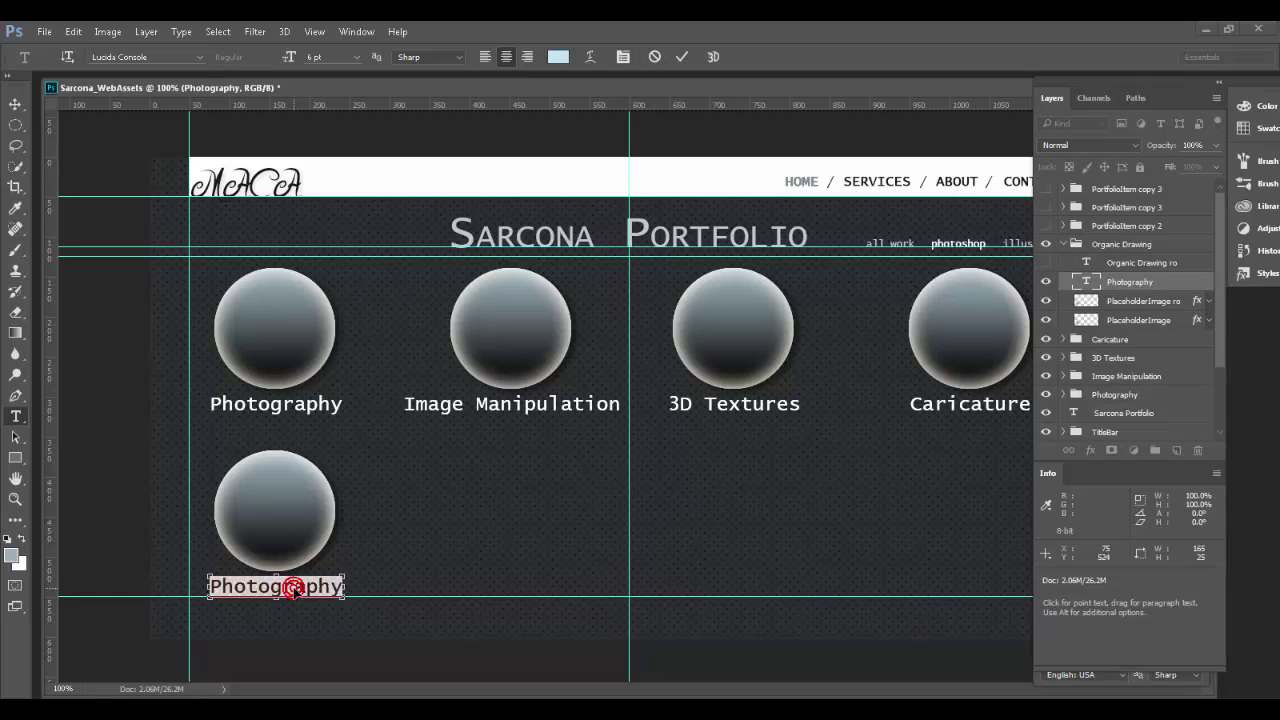
pyautogui.hotkey('ctrl', 'v')
pyautogui.hotkey('ctrl', 'Return')
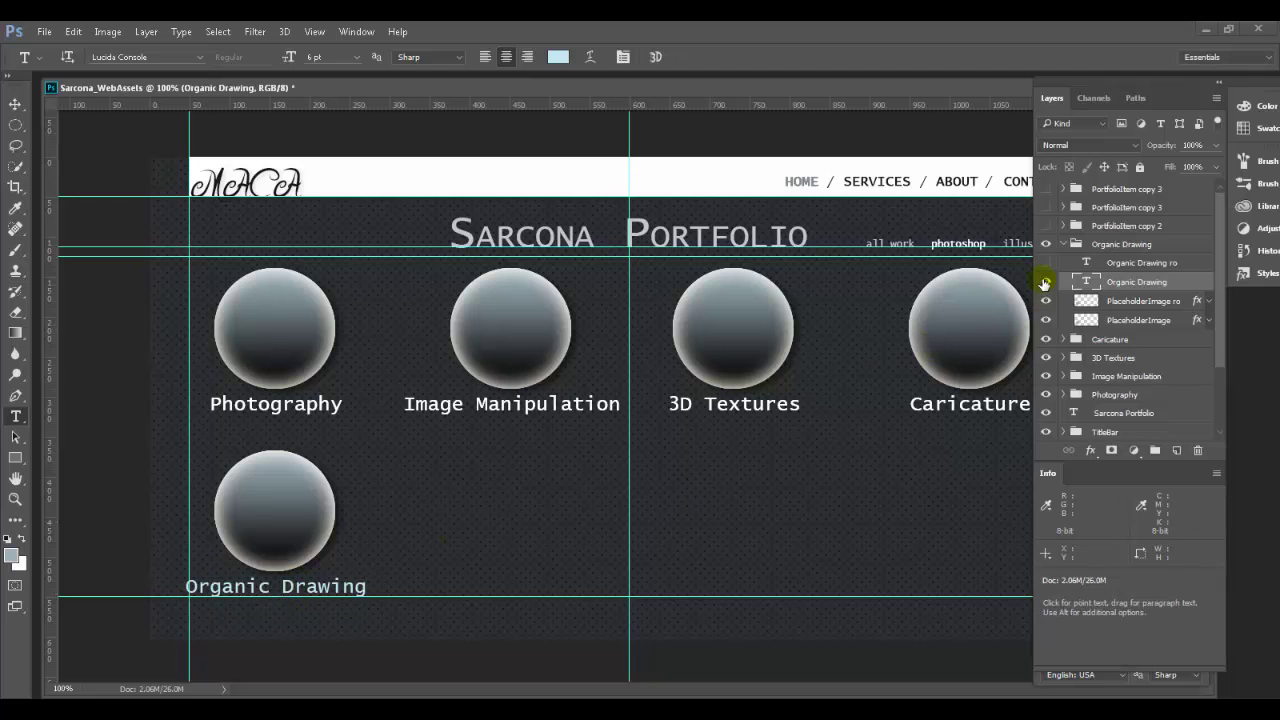
pyautogui.click(1060, 245)
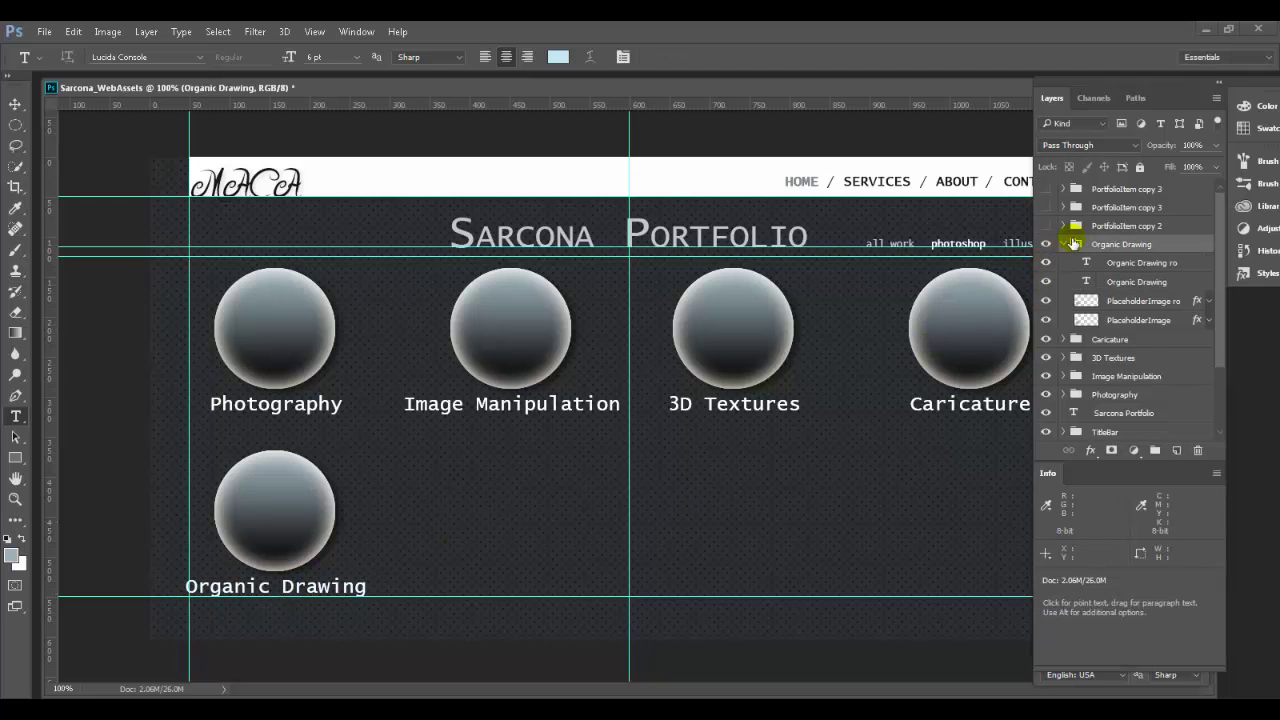
pyautogui.click(1061, 244)
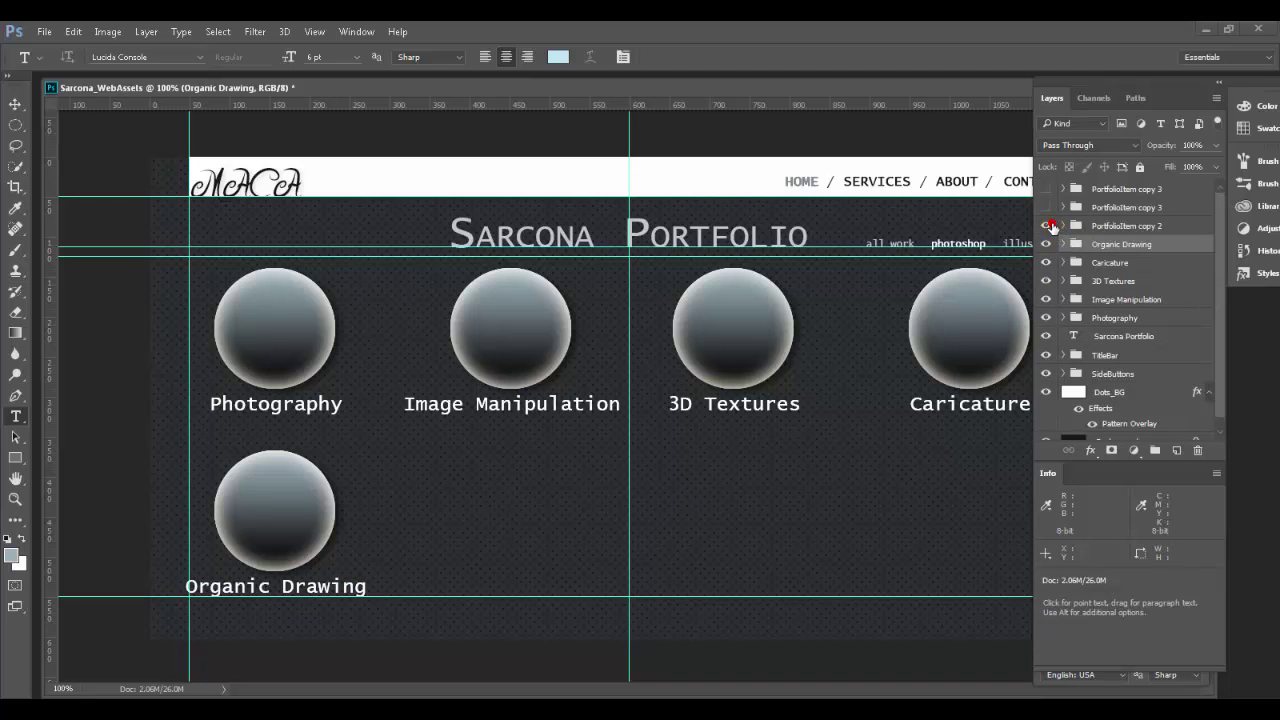
# Show the next hidden portfolio button and rename its group Hard Surface Drawing
pyautogui.click(1048, 226)
pyautogui.doubleClick(1115, 226)
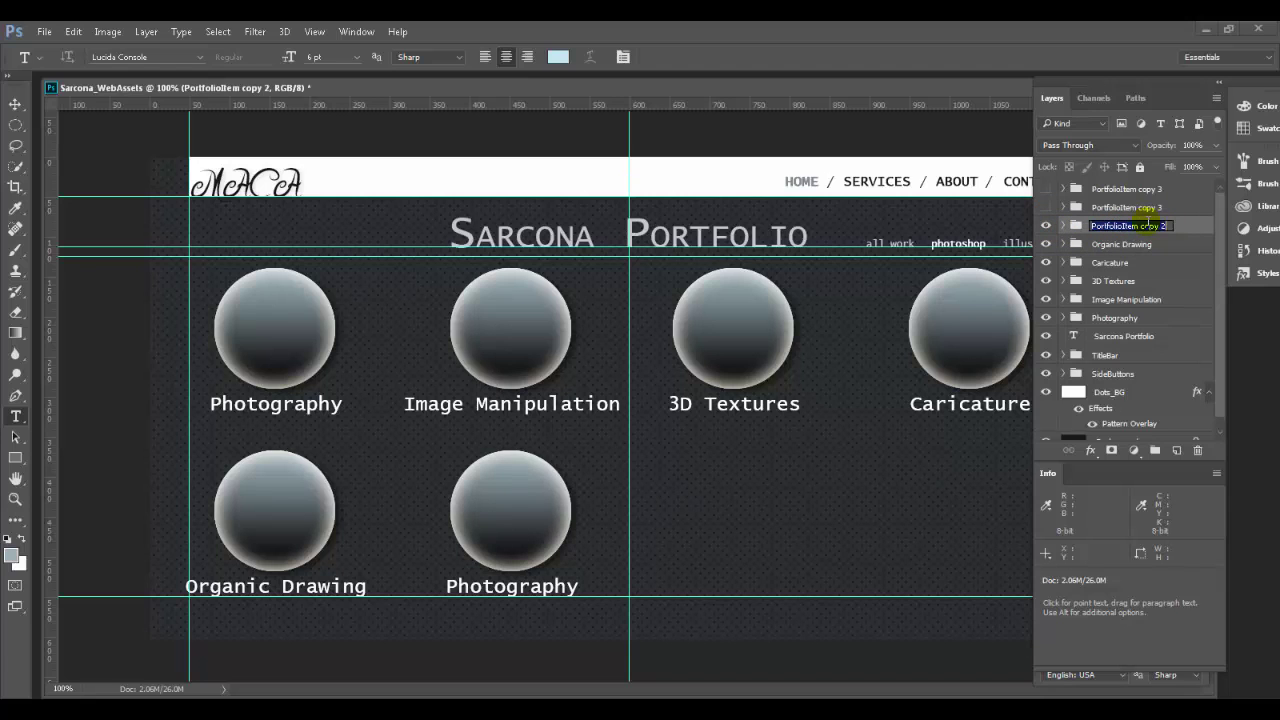
pyautogui.write('Hard Surface Drawing')
pyautogui.press('Return')
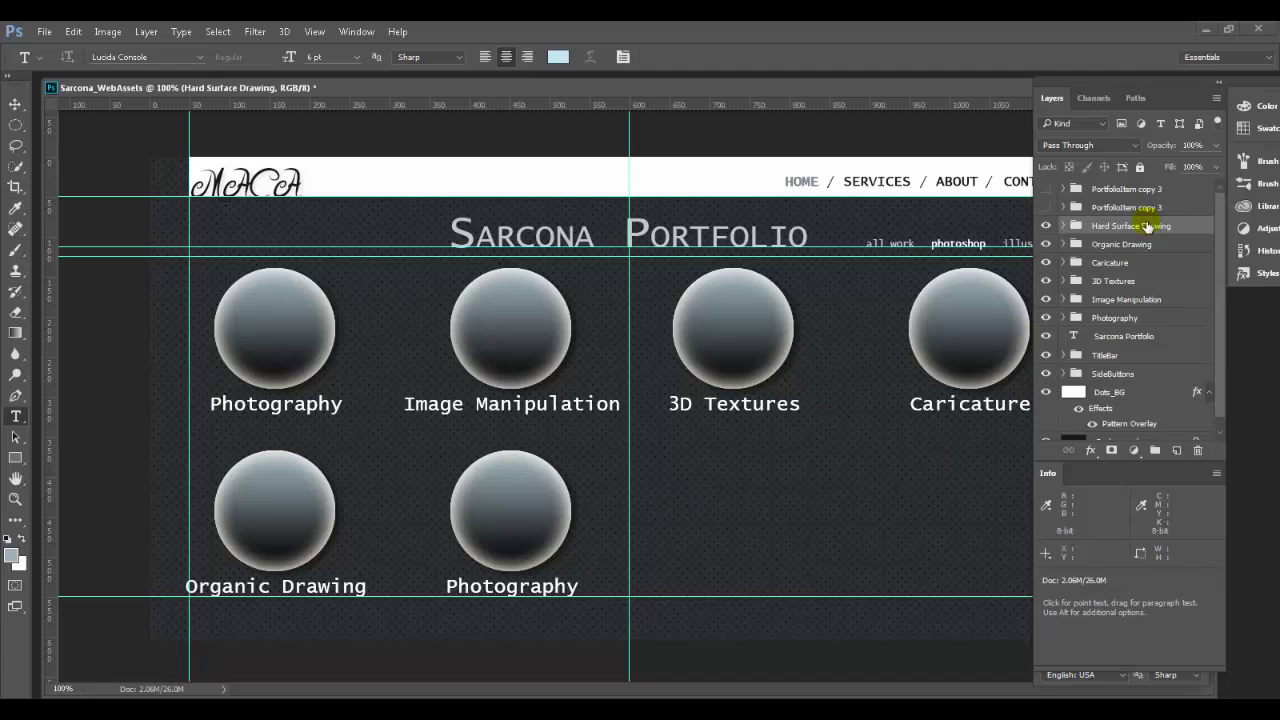
pyautogui.click(1064, 226)
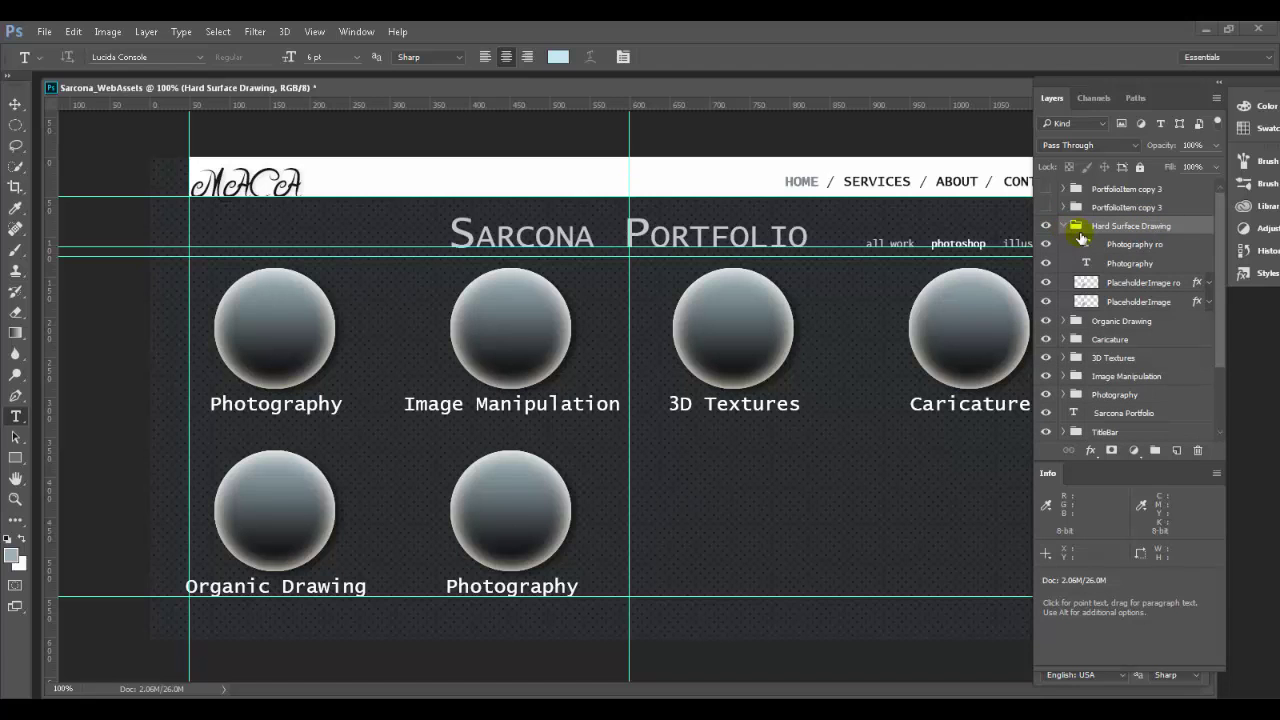
# Rename the Photography ro layer and its label text to Hard Surface Drawing
pyautogui.doubleClick(1120, 226)
pyautogui.hotkey('ctrl', 'c')
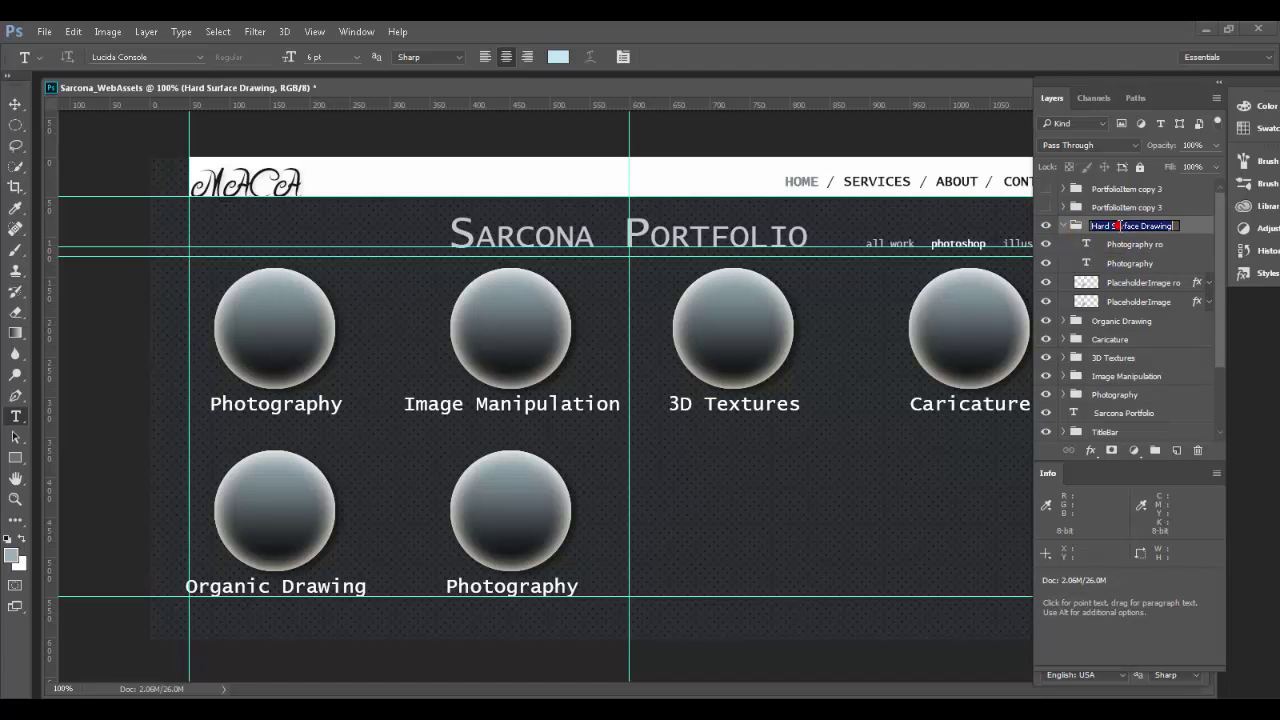
pyautogui.doubleClick(1122, 244)
pyautogui.hotkey('ctrl', 'v')
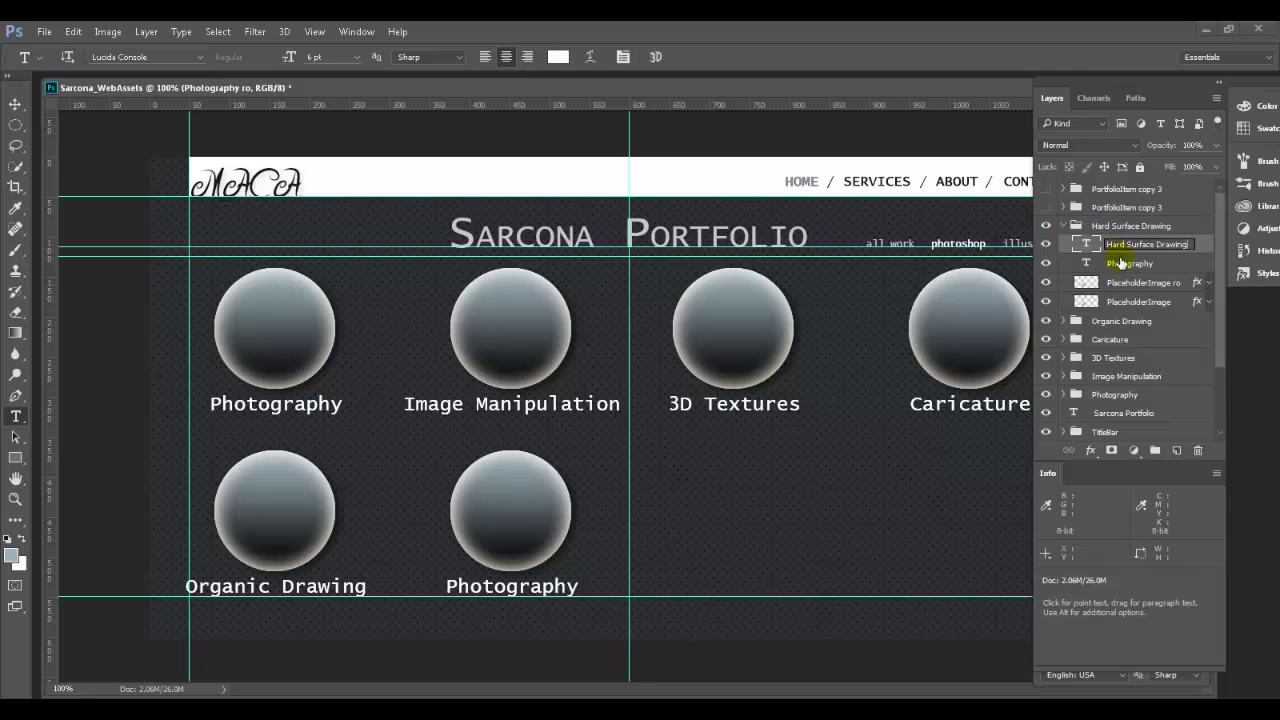
pyautogui.click(551, 587)
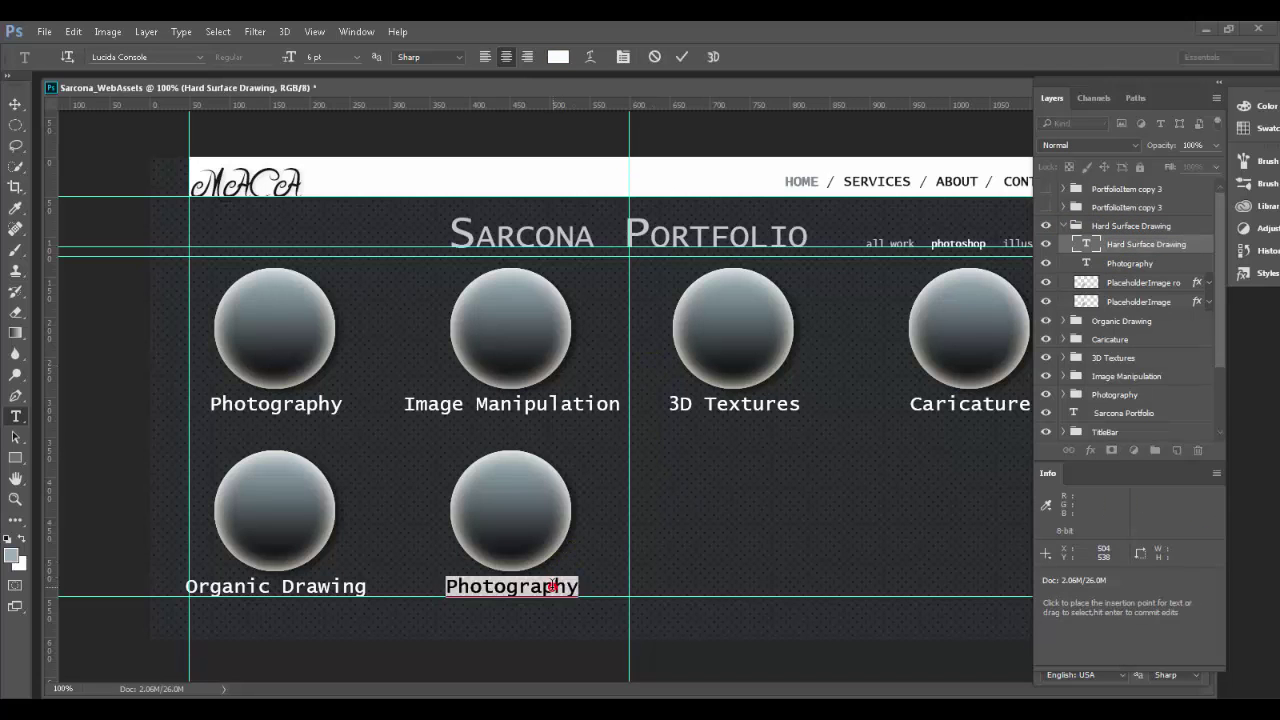
pyautogui.hotkey('ctrl', 'a')
pyautogui.hotkey('ctrl', 'v')
pyautogui.hotkey('ctrl', 'Return')
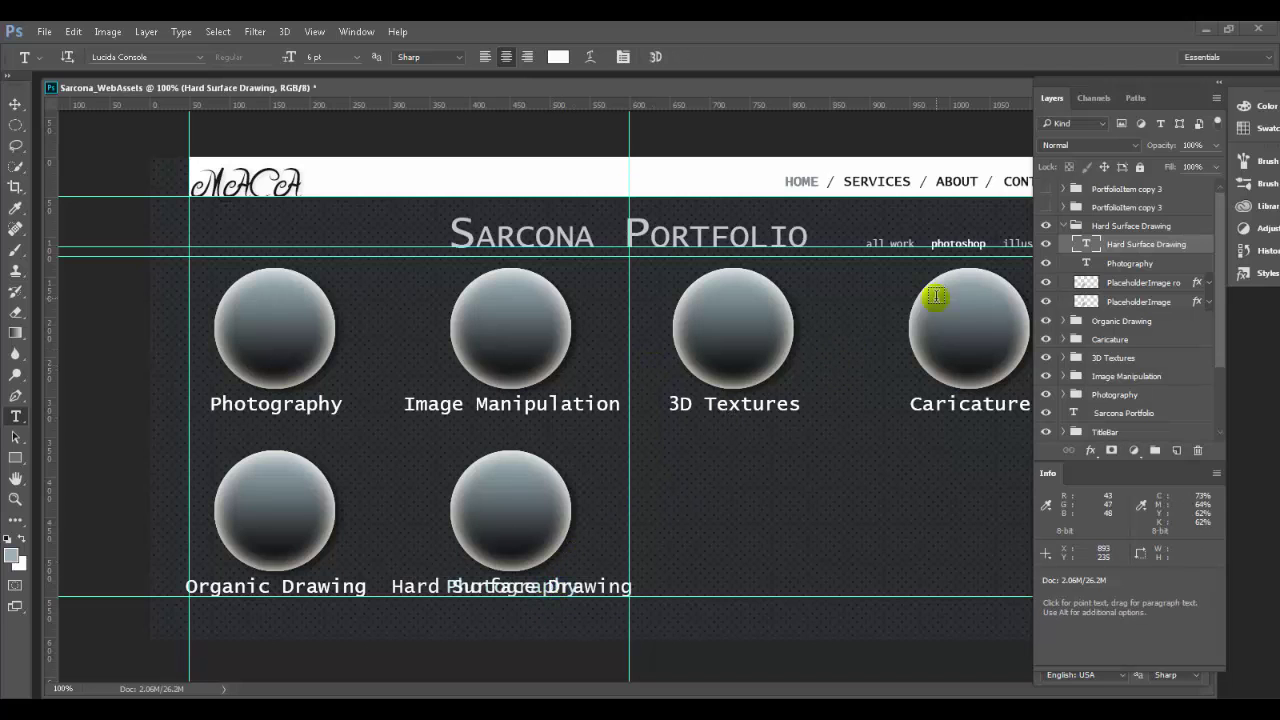
# Replace the remaining Photography label with Hard Surface Drawing and show both label layers
pyautogui.click(1045, 246)
pyautogui.click(555, 578)
pyautogui.hotkey('ctrl', 'a')
pyautogui.hotkey('ctrl', 'v')
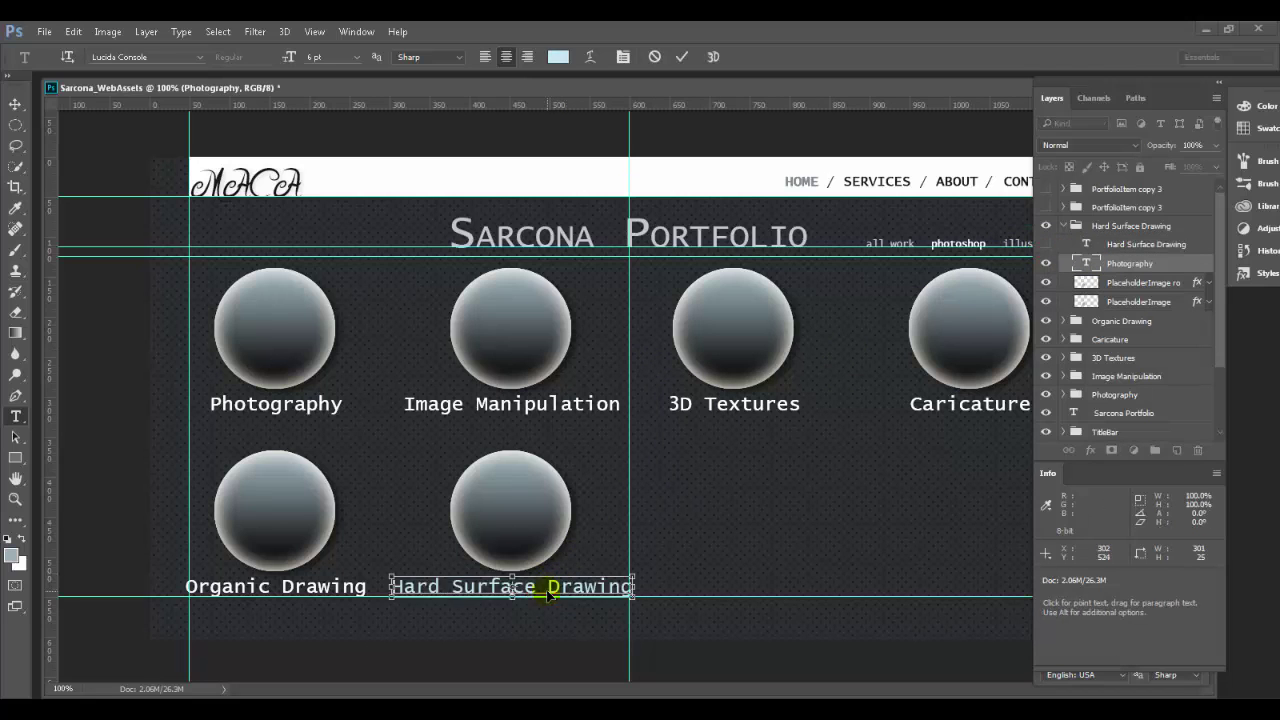
pyautogui.hotkey('ctrl', 'Return')
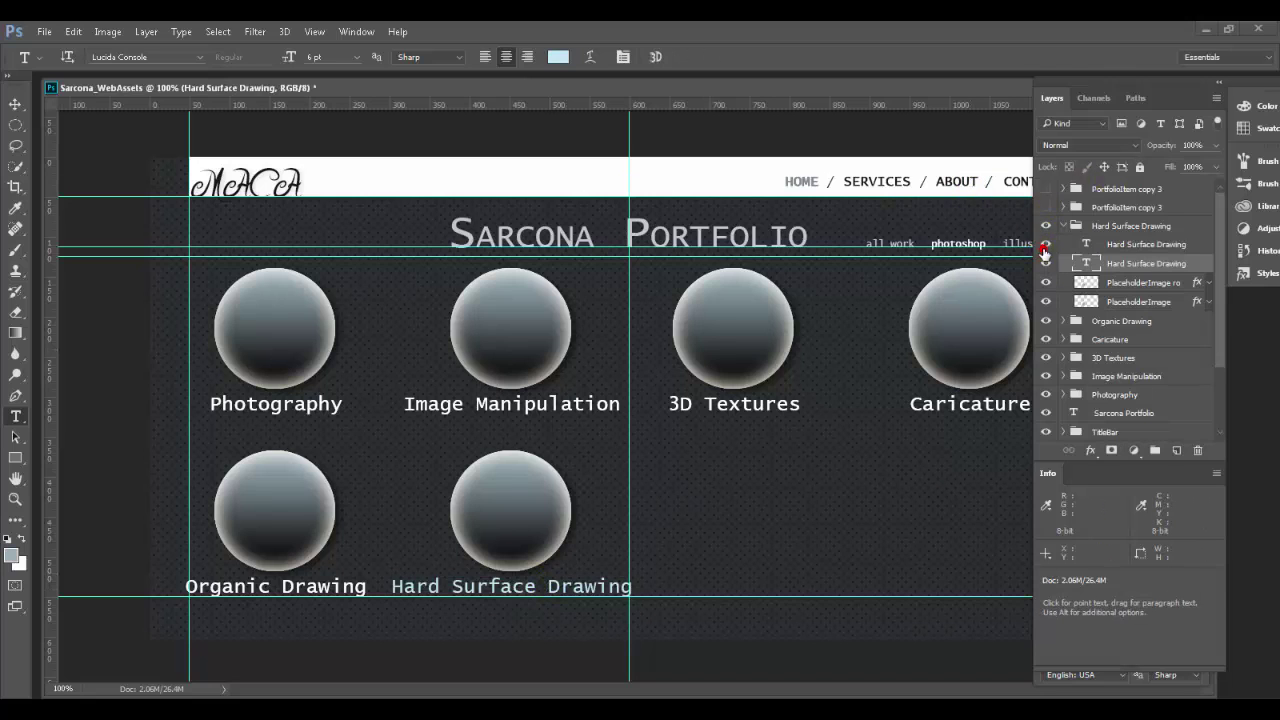
pyautogui.click(1045, 244)
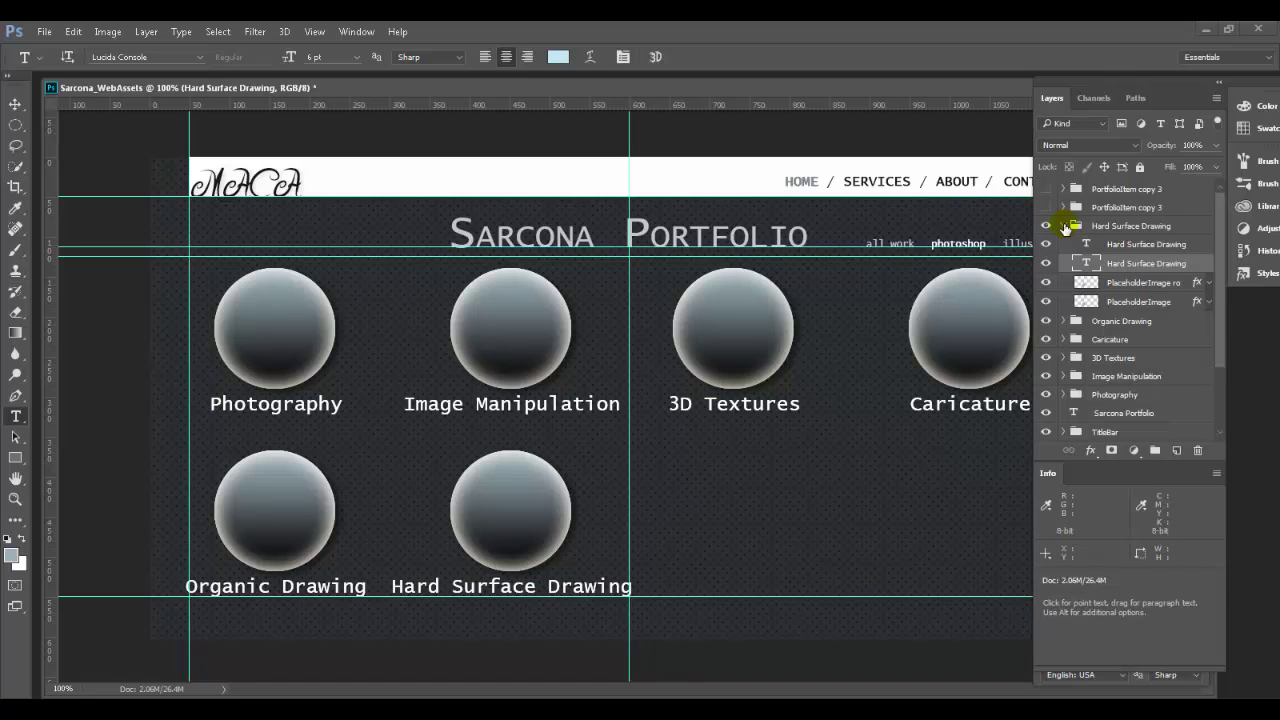
pyautogui.click(1064, 226)
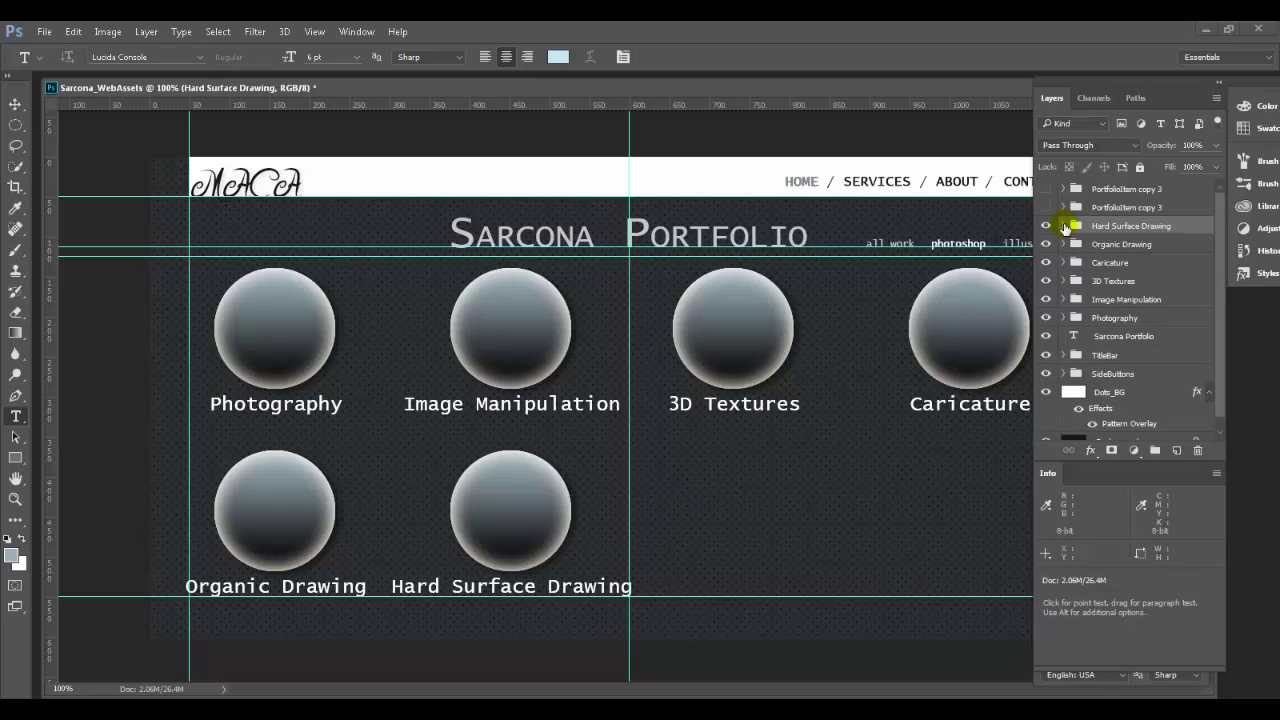
pyautogui.click(1064, 226)
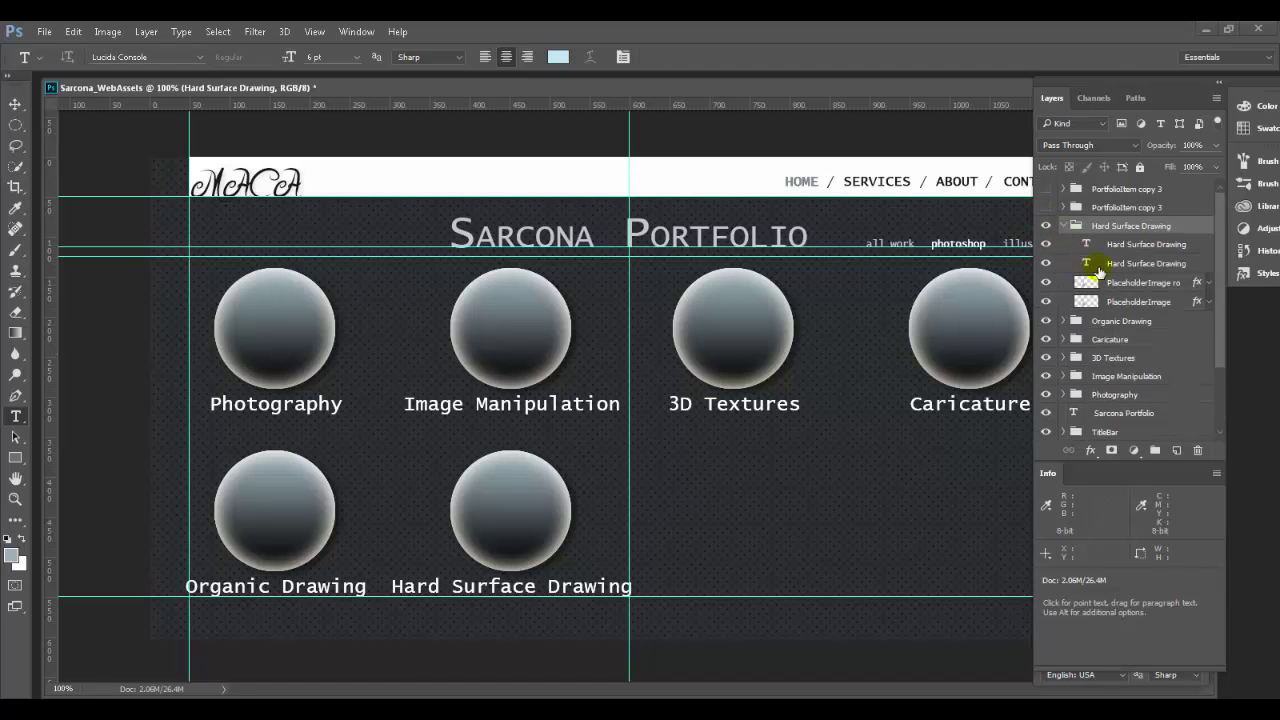
# Split the Hard Surface Drawing label over two lines after 'Surface'
pyautogui.click(553, 584)
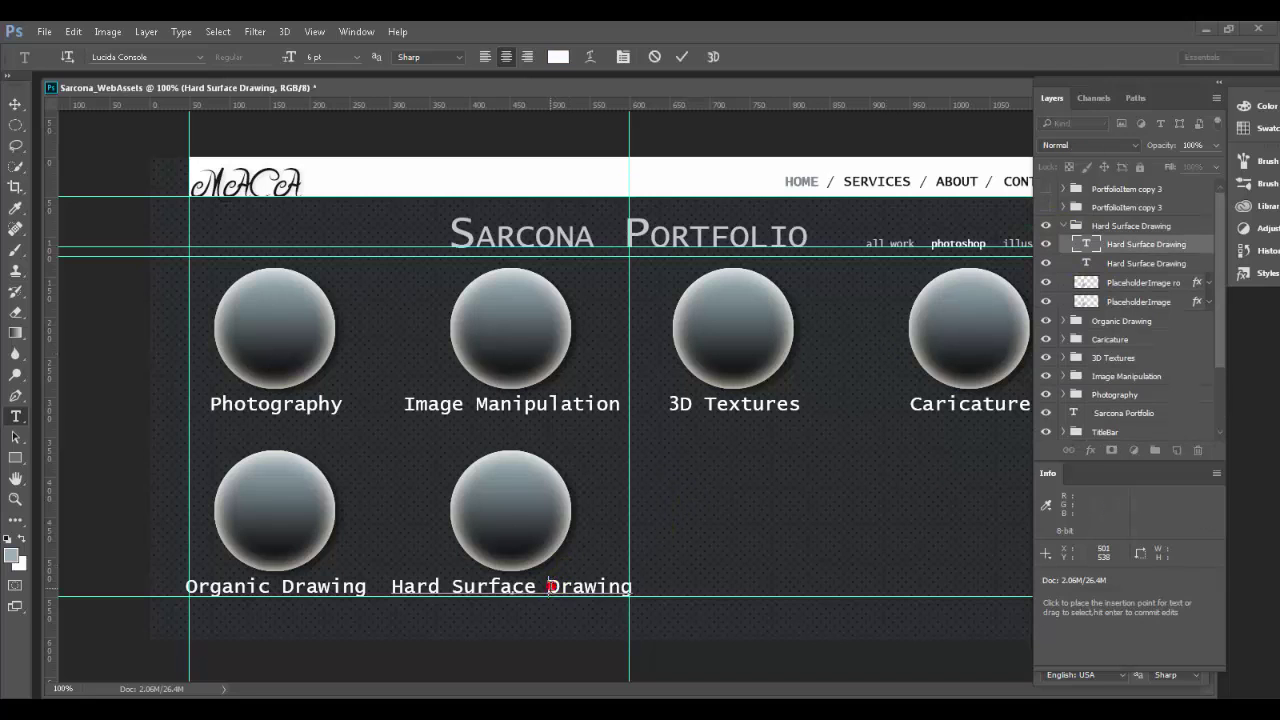
pyautogui.moveTo(543, 606); pyautogui.dragTo(555, 614)
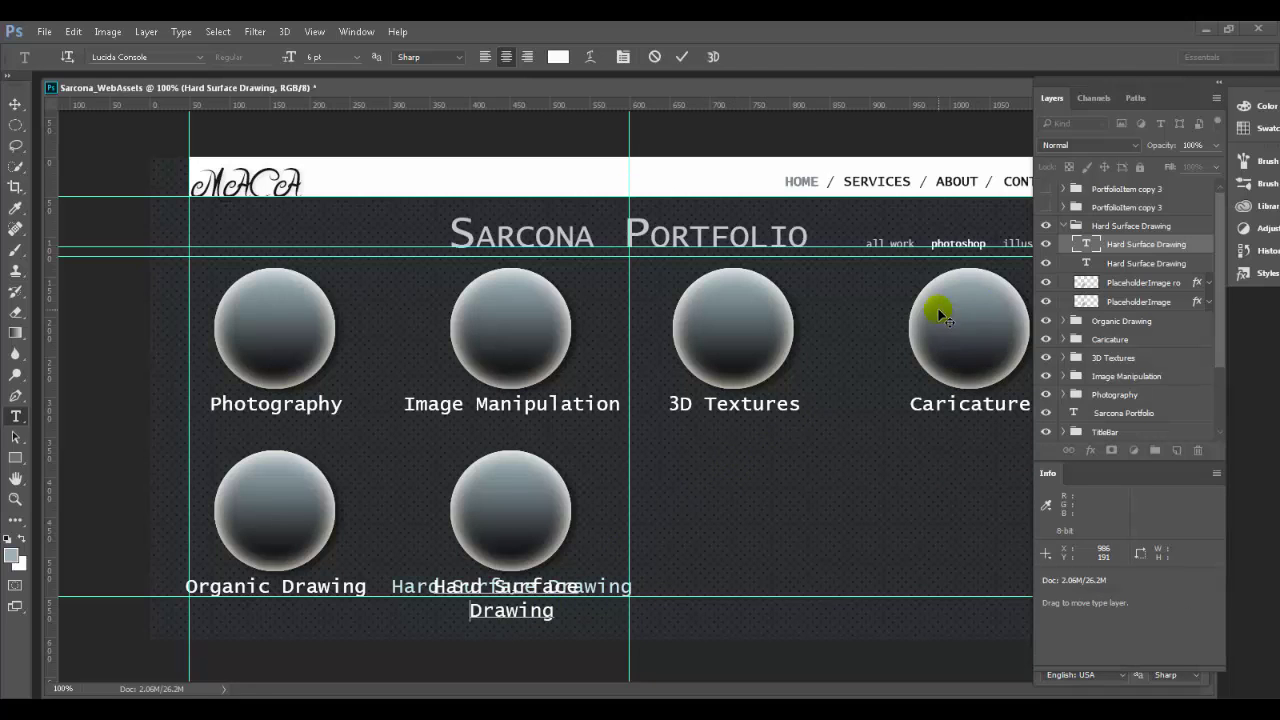
pyautogui.click(1141, 262)
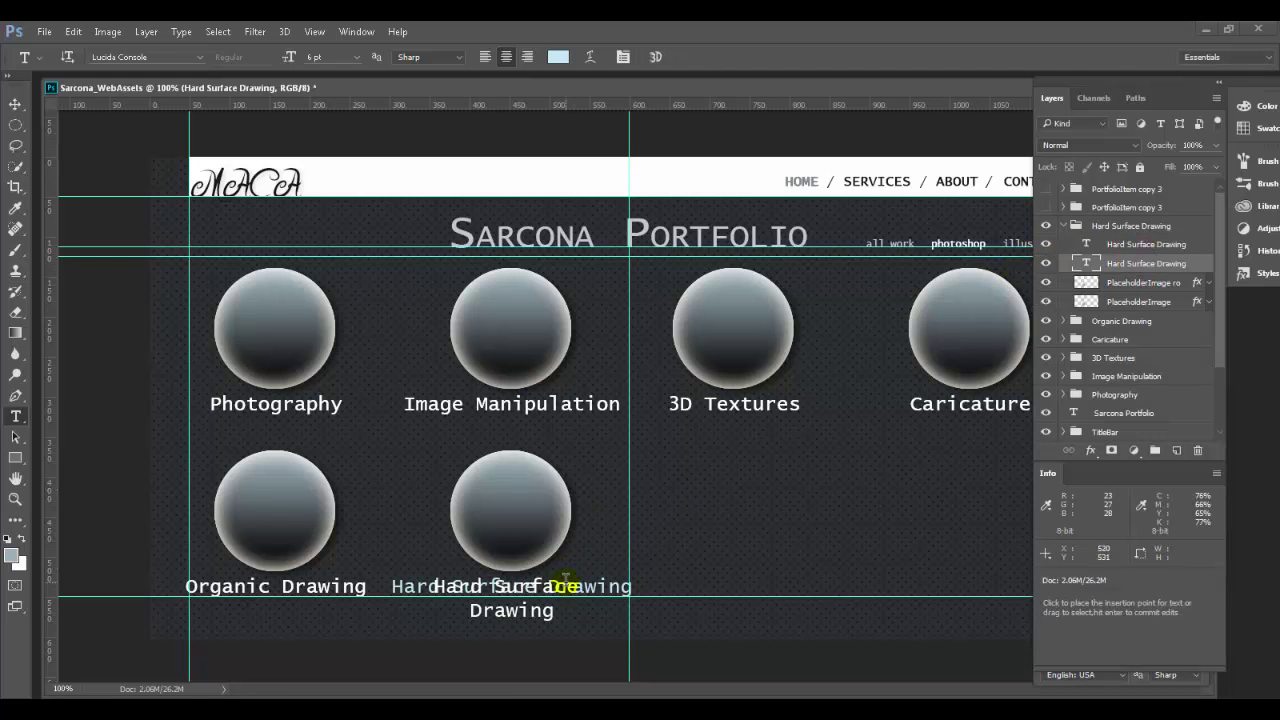
pyautogui.click(1046, 244)
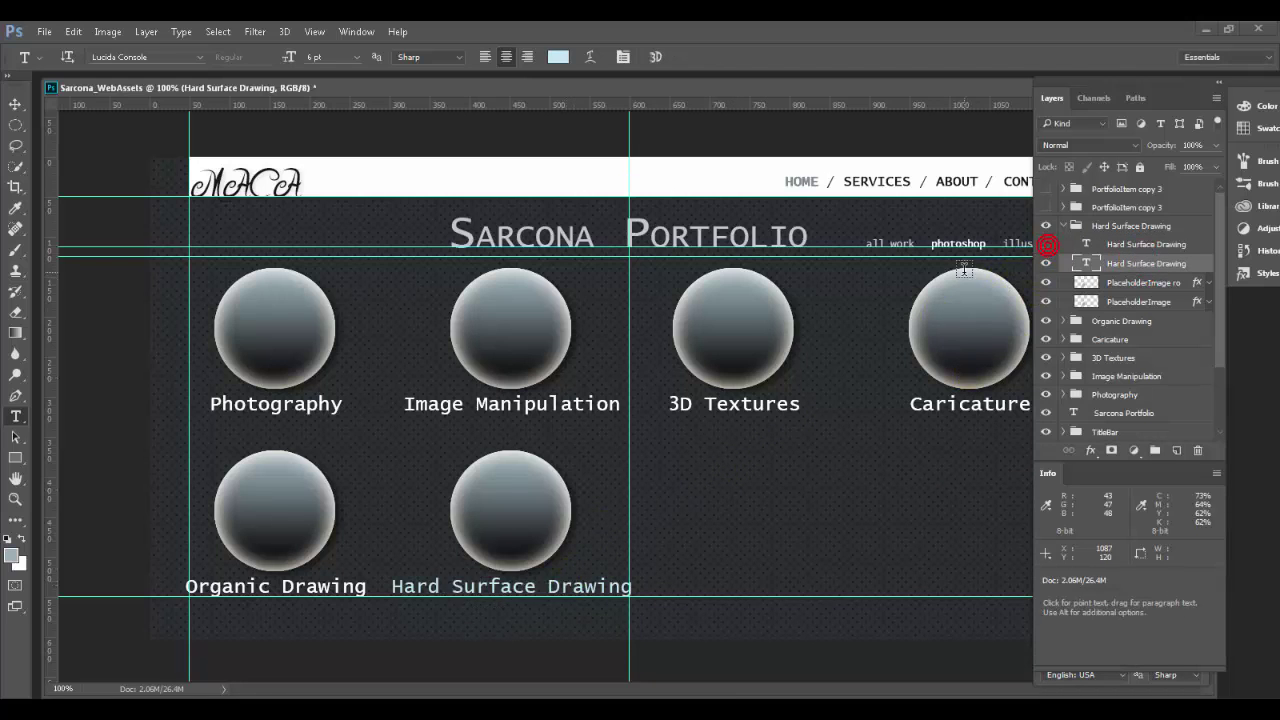
pyautogui.click(548, 586)
pyautogui.press('Return')
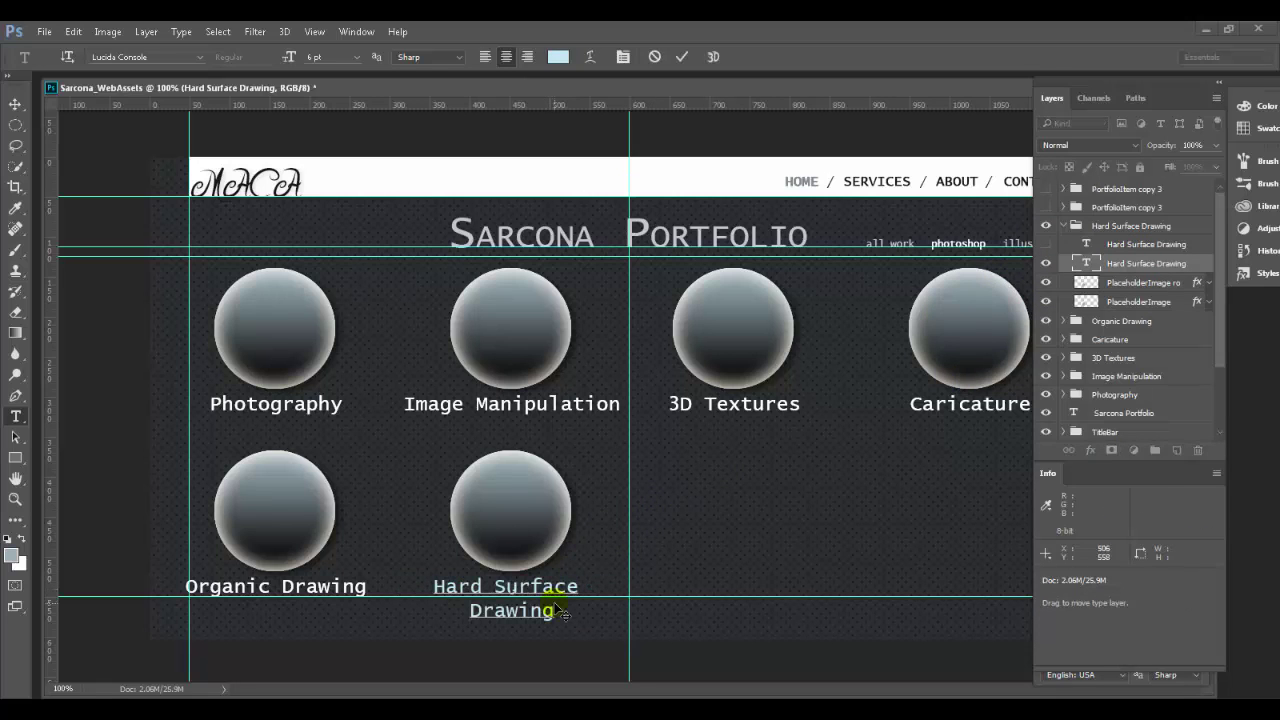
pyautogui.hotkey('ctrl', 'Return')
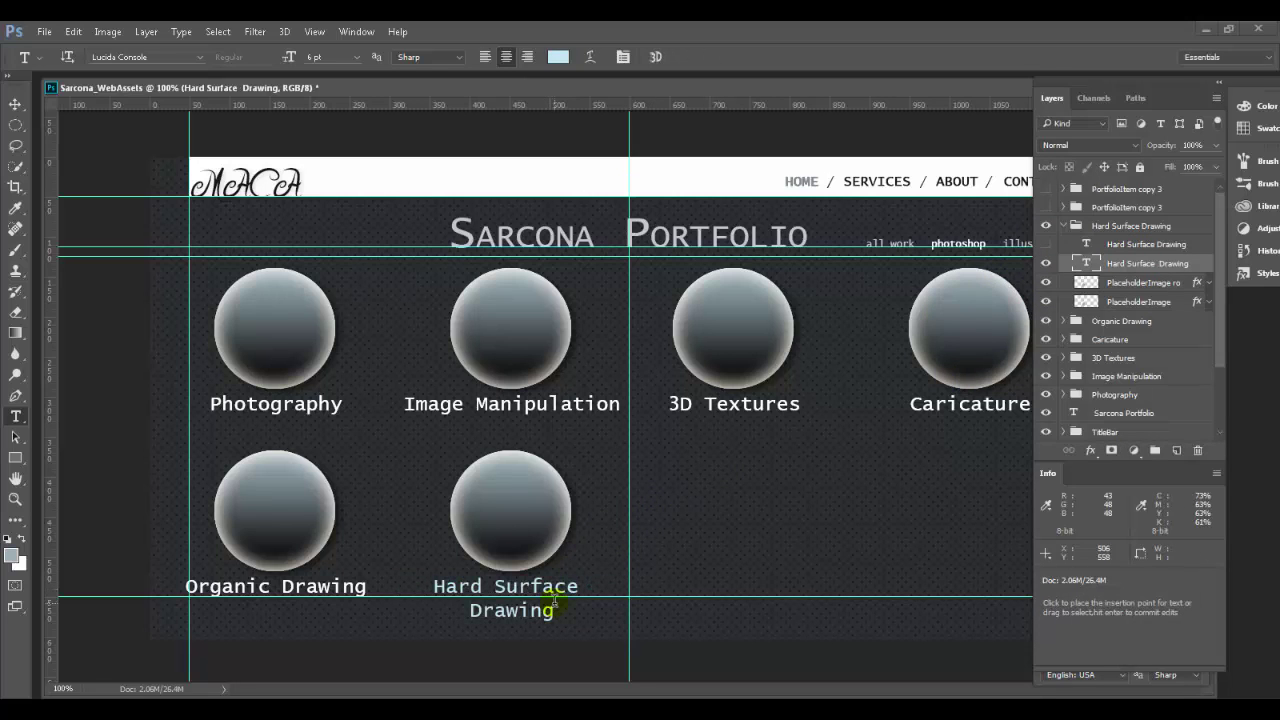
pyautogui.click(1046, 244)
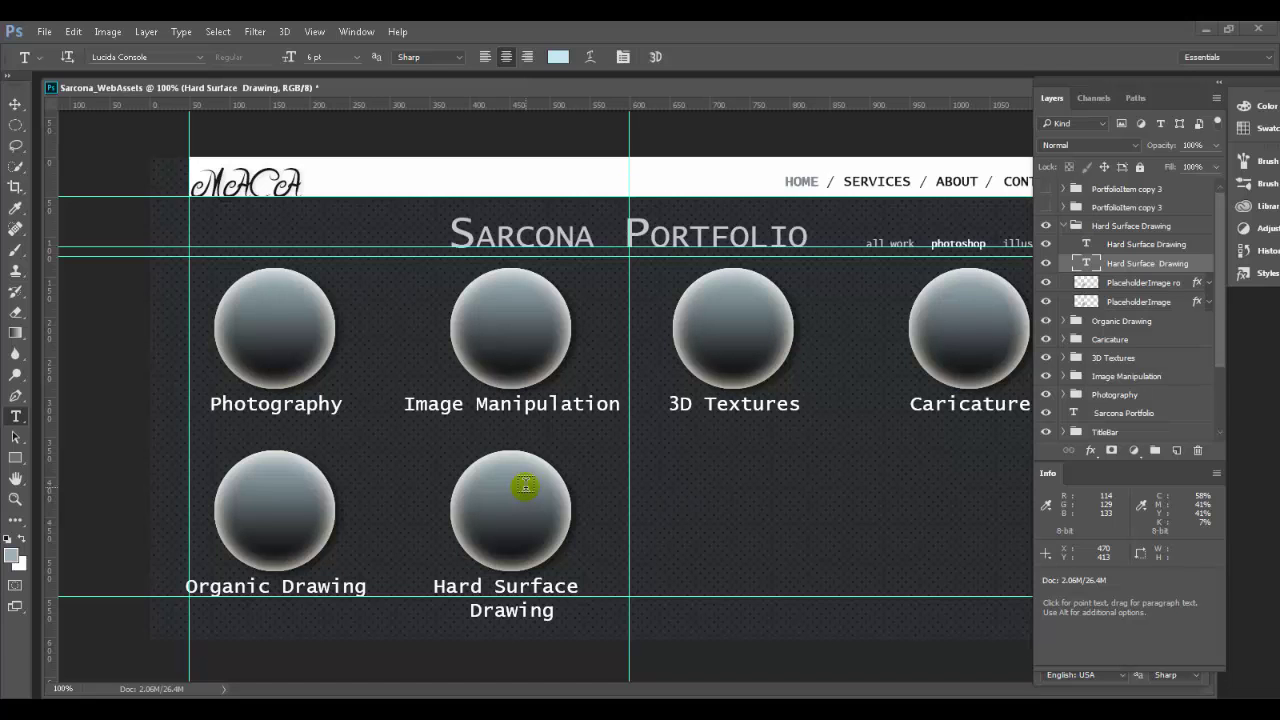
# Edit the other Hard Surface Drawing label layer to match the two-line layout
pyautogui.click(575, 590)
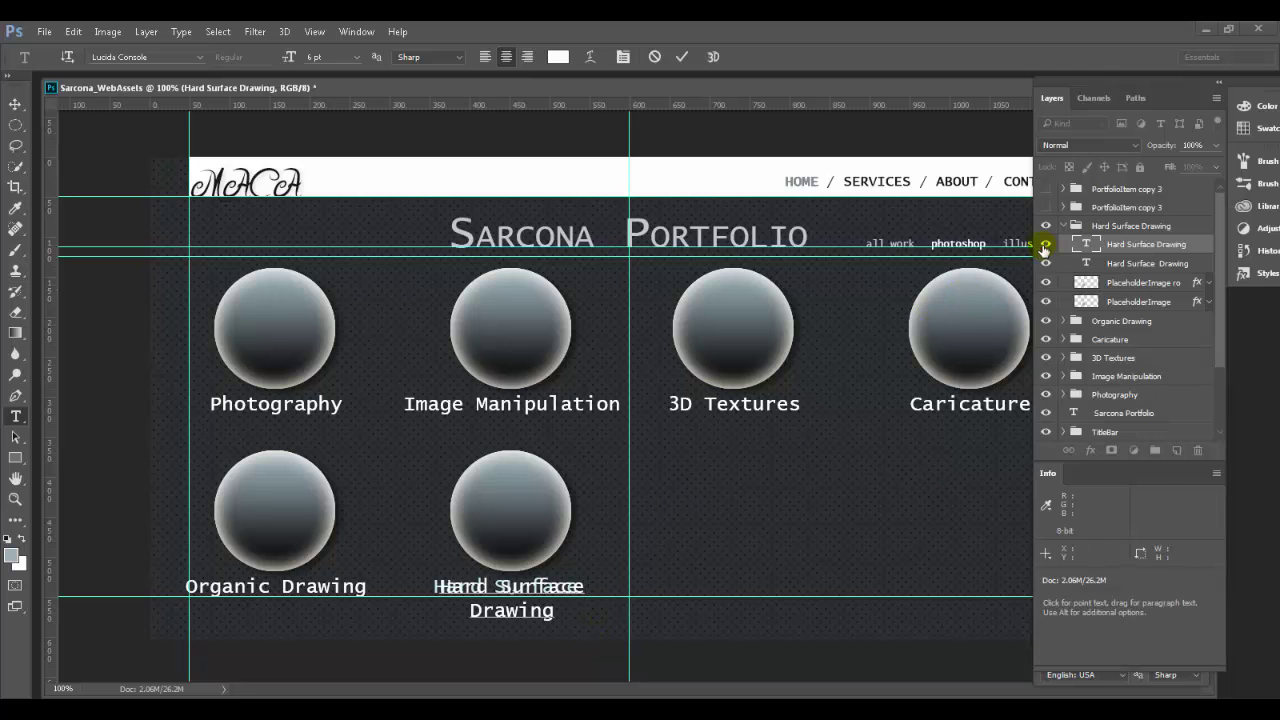
pyautogui.click(1044, 247)
pyautogui.click(575, 588)
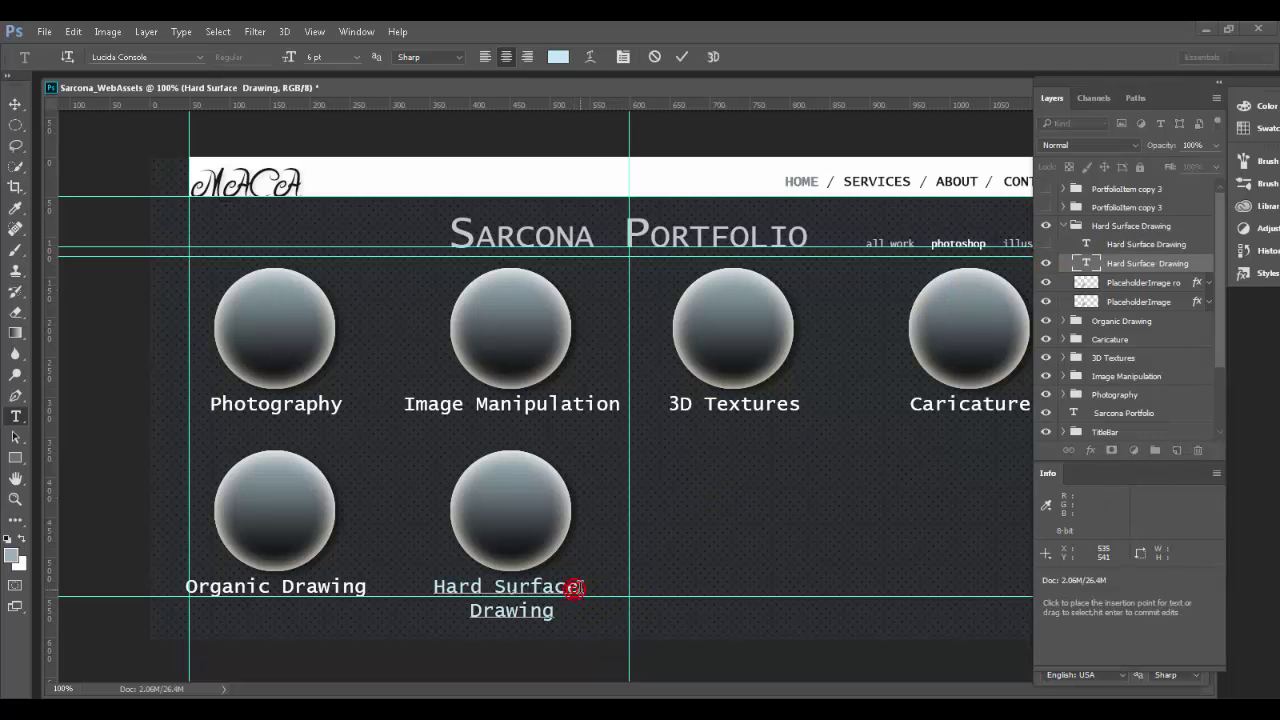
pyautogui.hotkey('ctrl', 'Return')
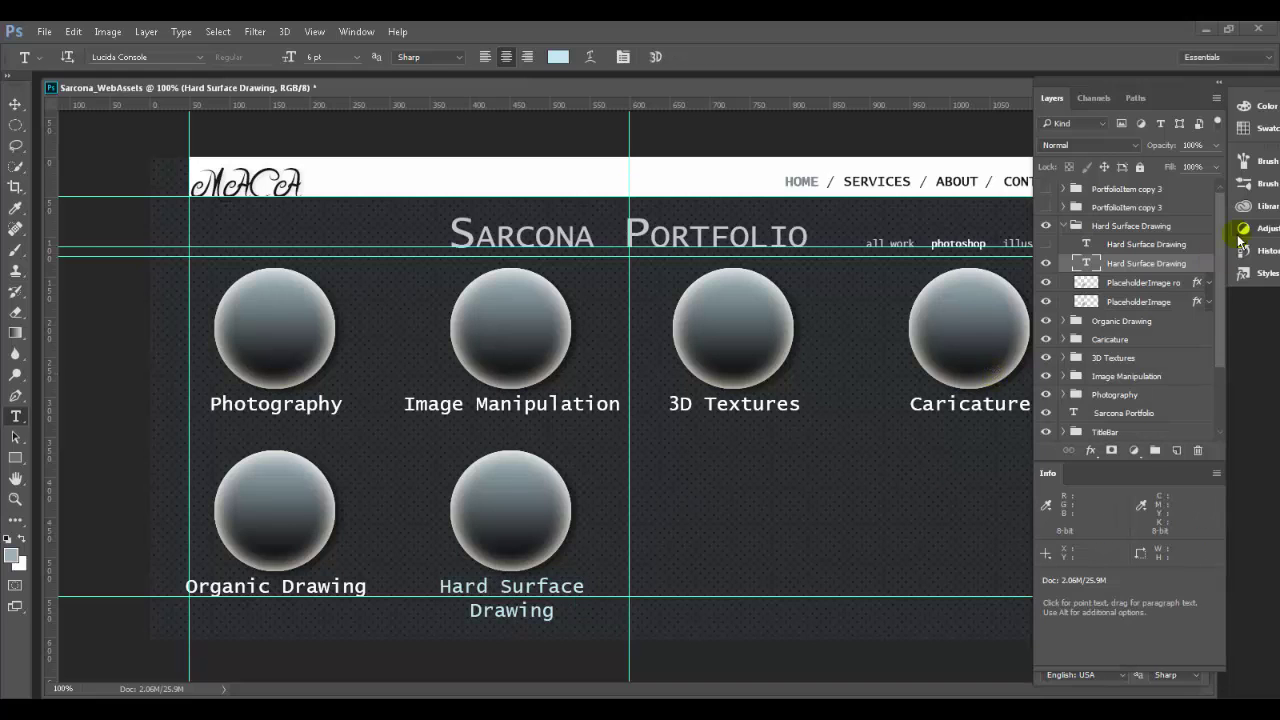
pyautogui.click(1044, 245)
pyautogui.click(1060, 223)
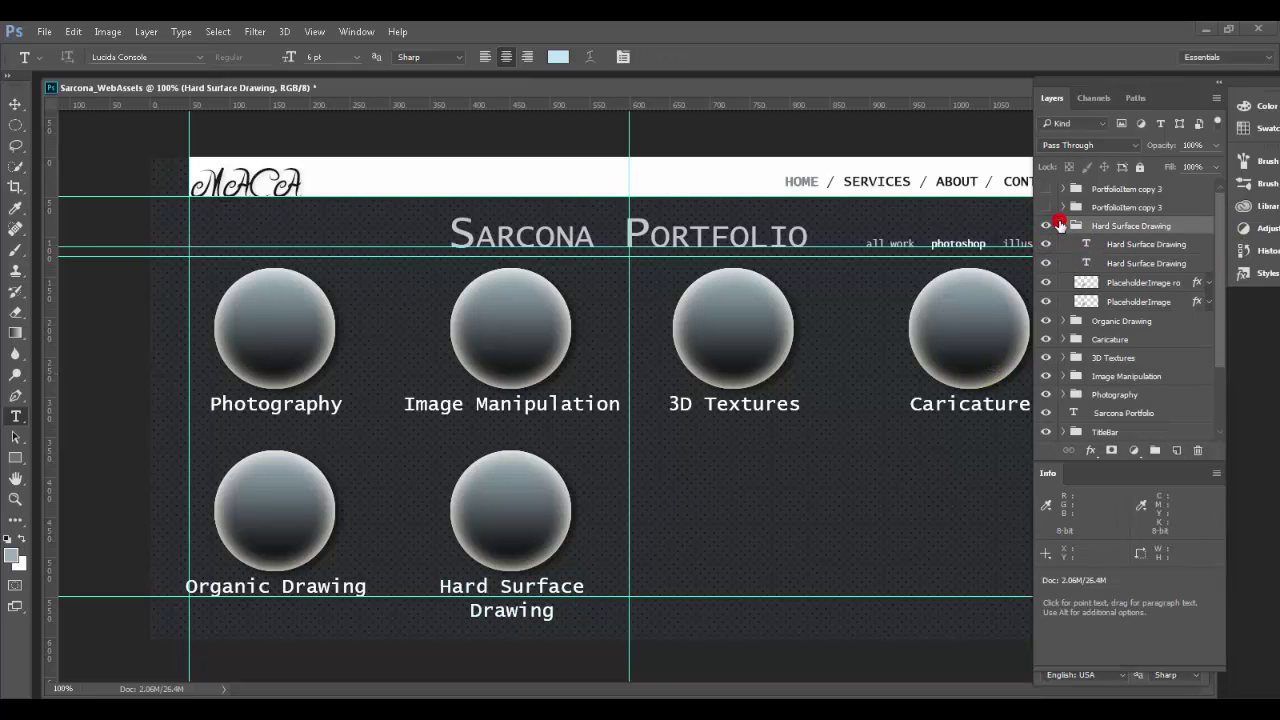
pyautogui.click(1062, 226)
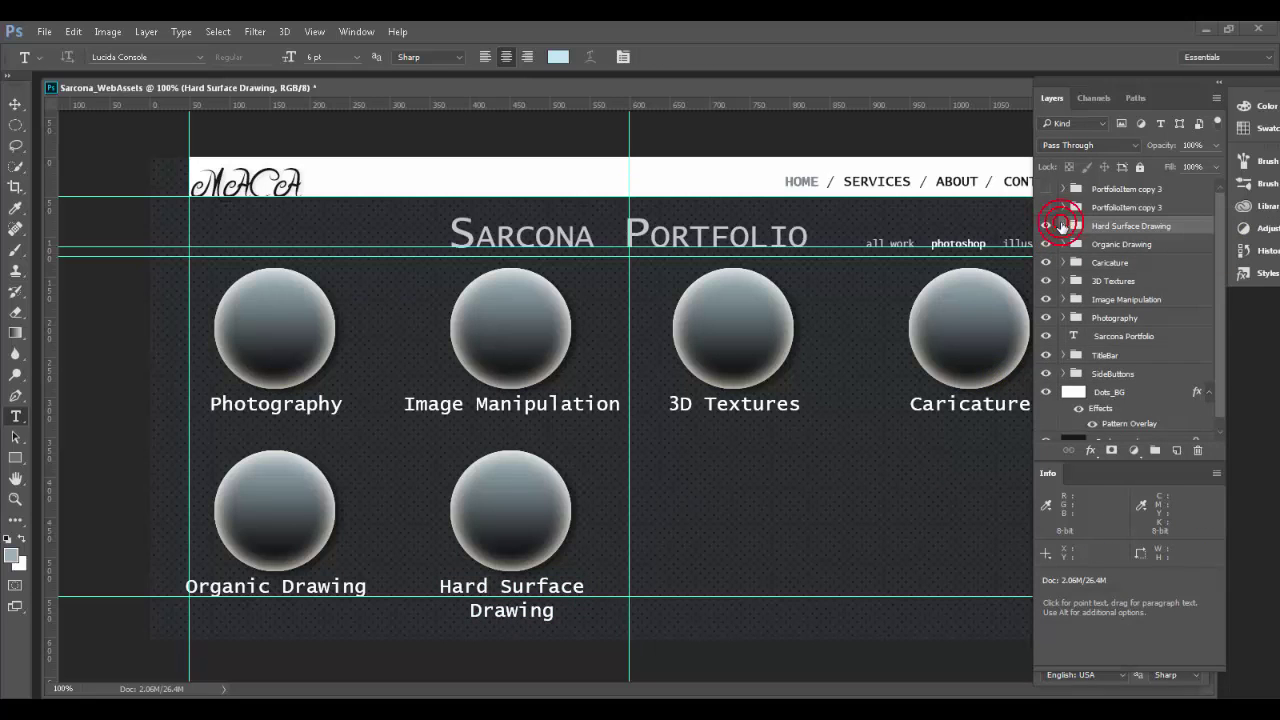
pyautogui.click(1062, 226)
# Rename the top label layer Hard Surface Drawing ro and reveal a seventh PortfolioItem copy 3 circle
pyautogui.doubleClick(1147, 244)
pyautogui.click(1187, 244)
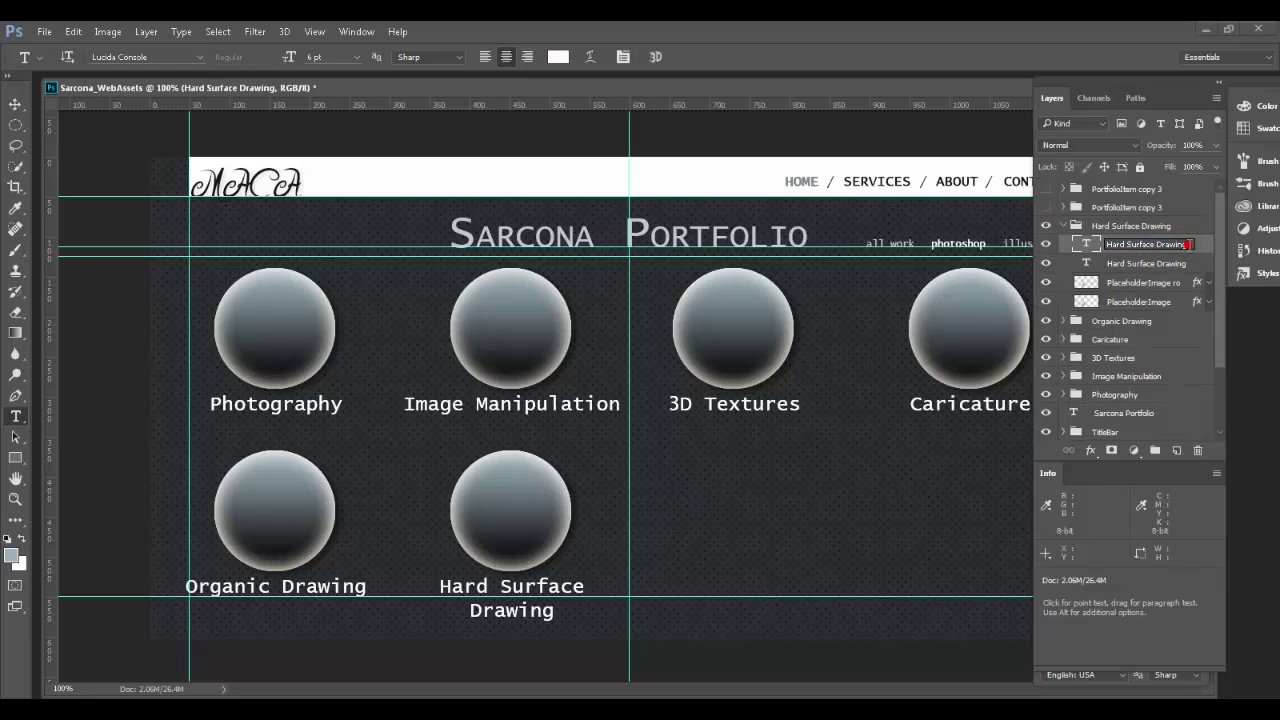
pyautogui.write('ro')
pyautogui.press('Return')
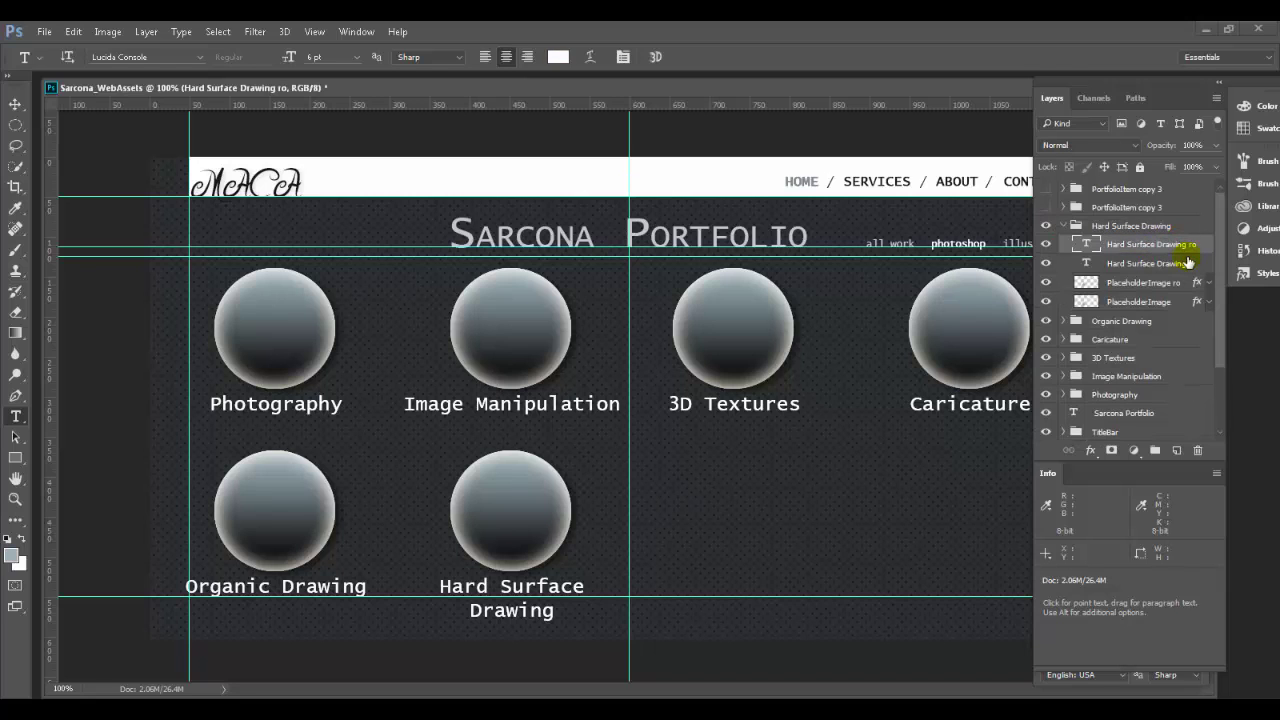
pyautogui.click(1065, 226)
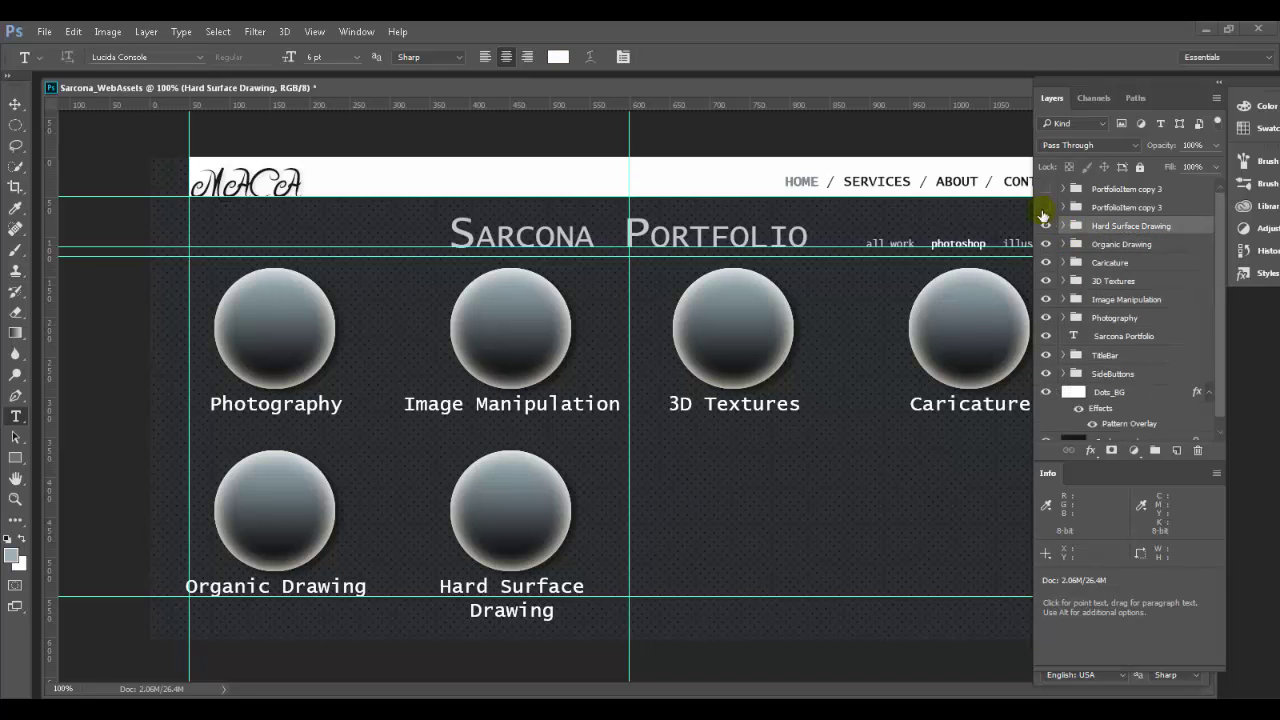
pyautogui.click(1045, 207)
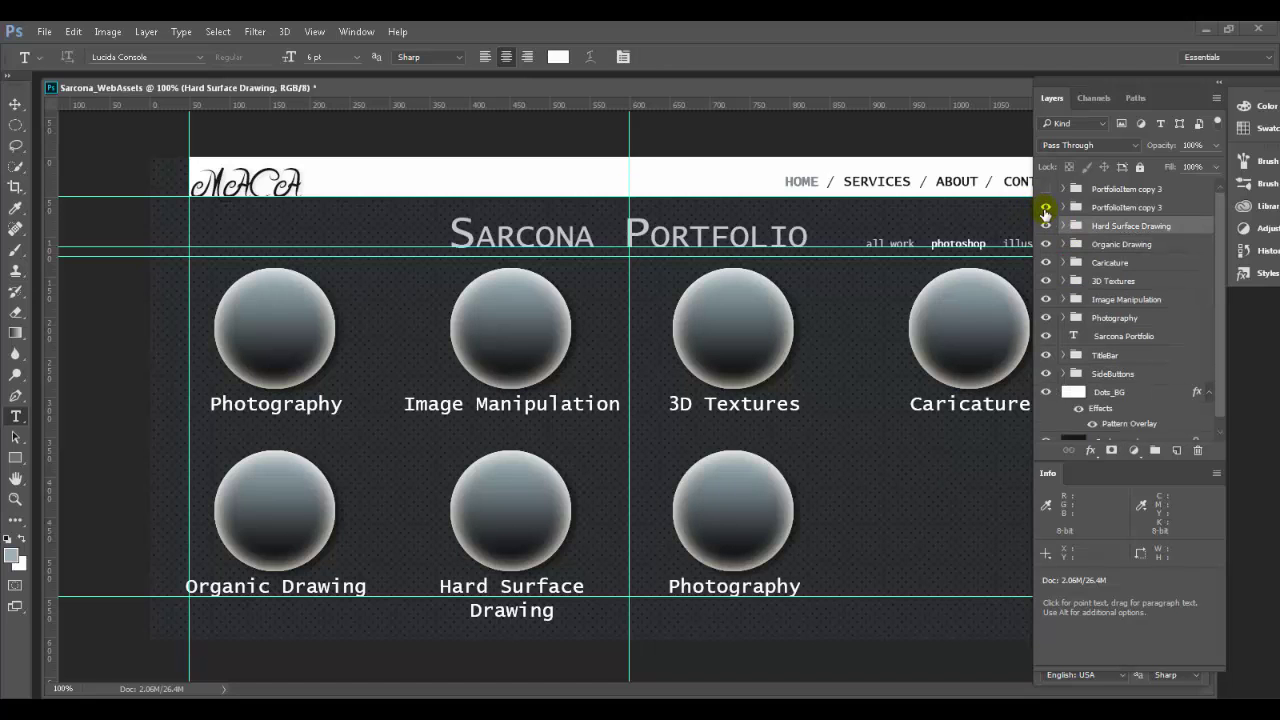
pyautogui.hotkey('alt', 'Tab')
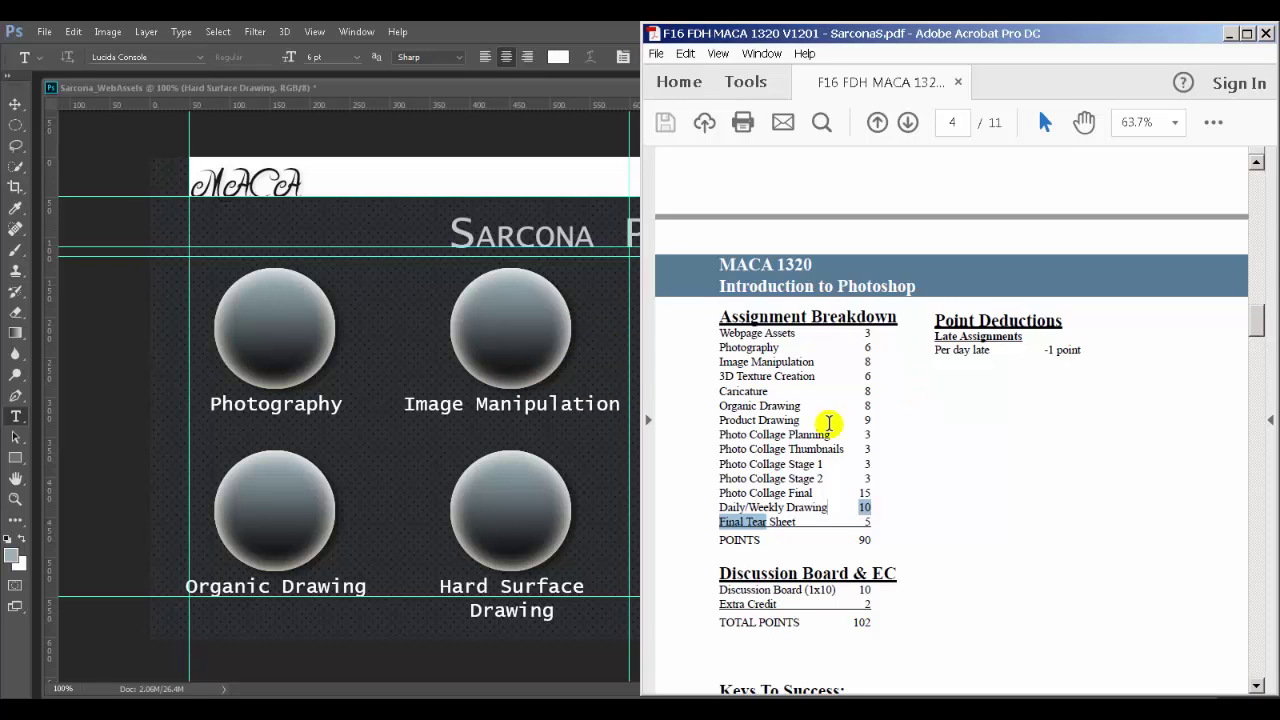
# Rename the PortfolioItem copy 3 group to Photo Collage
pyautogui.click(577, 28)
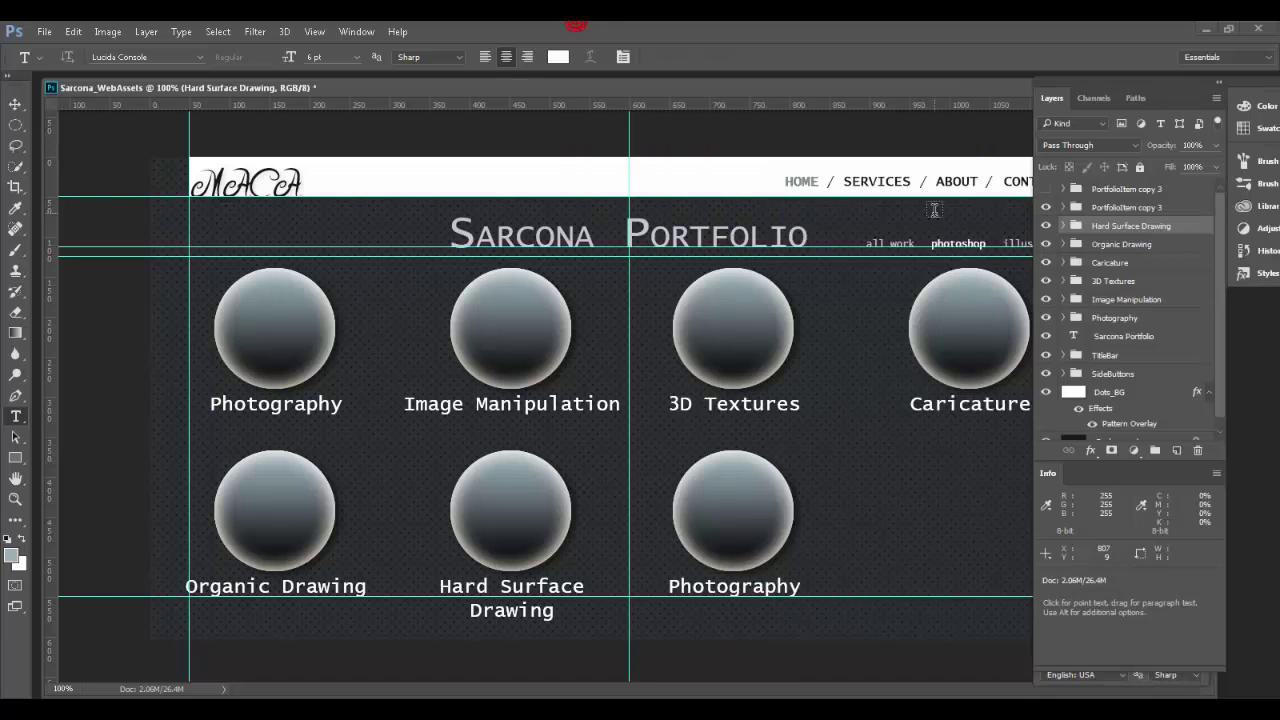
pyautogui.doubleClick(1100, 207)
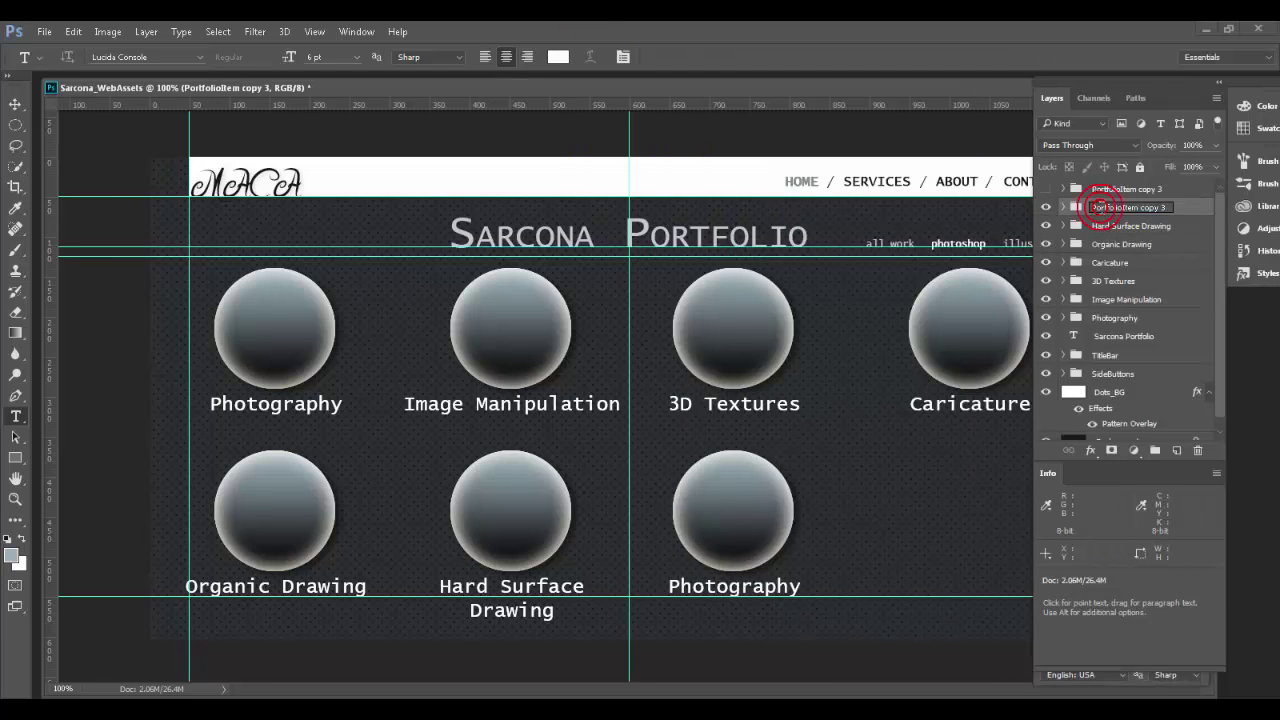
pyautogui.write('Photo Collage')
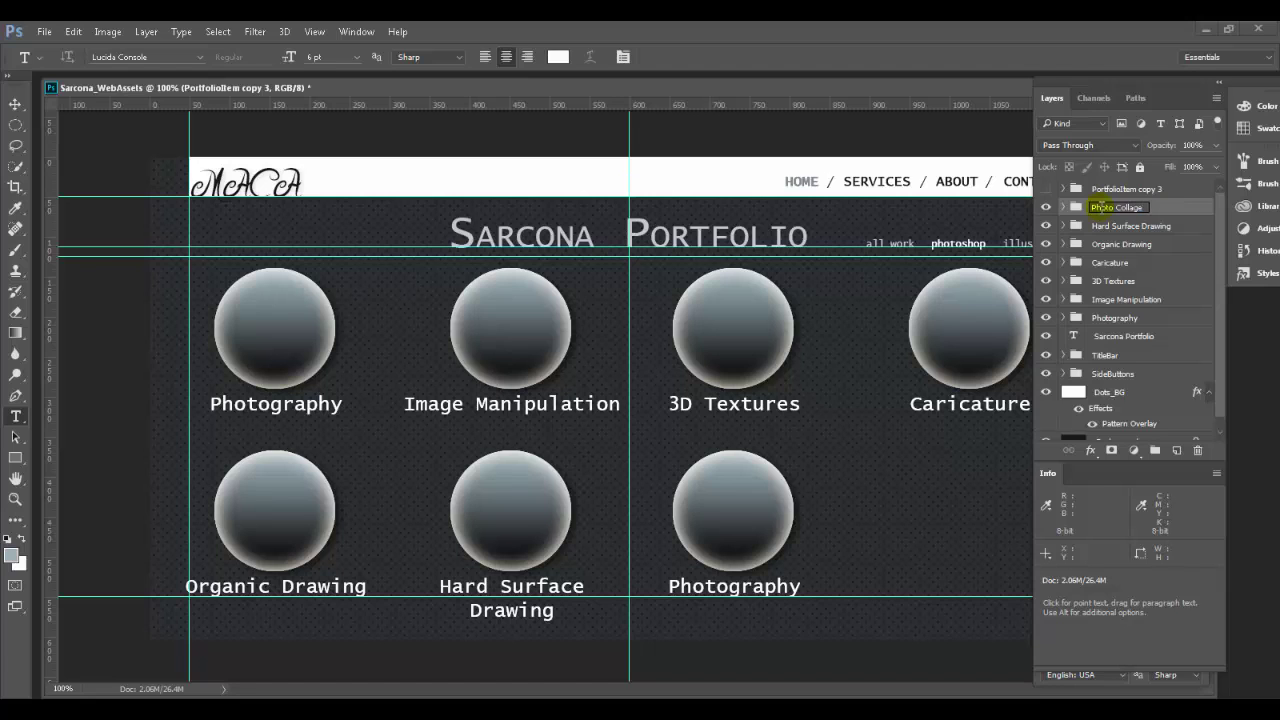
pyautogui.press('Return')
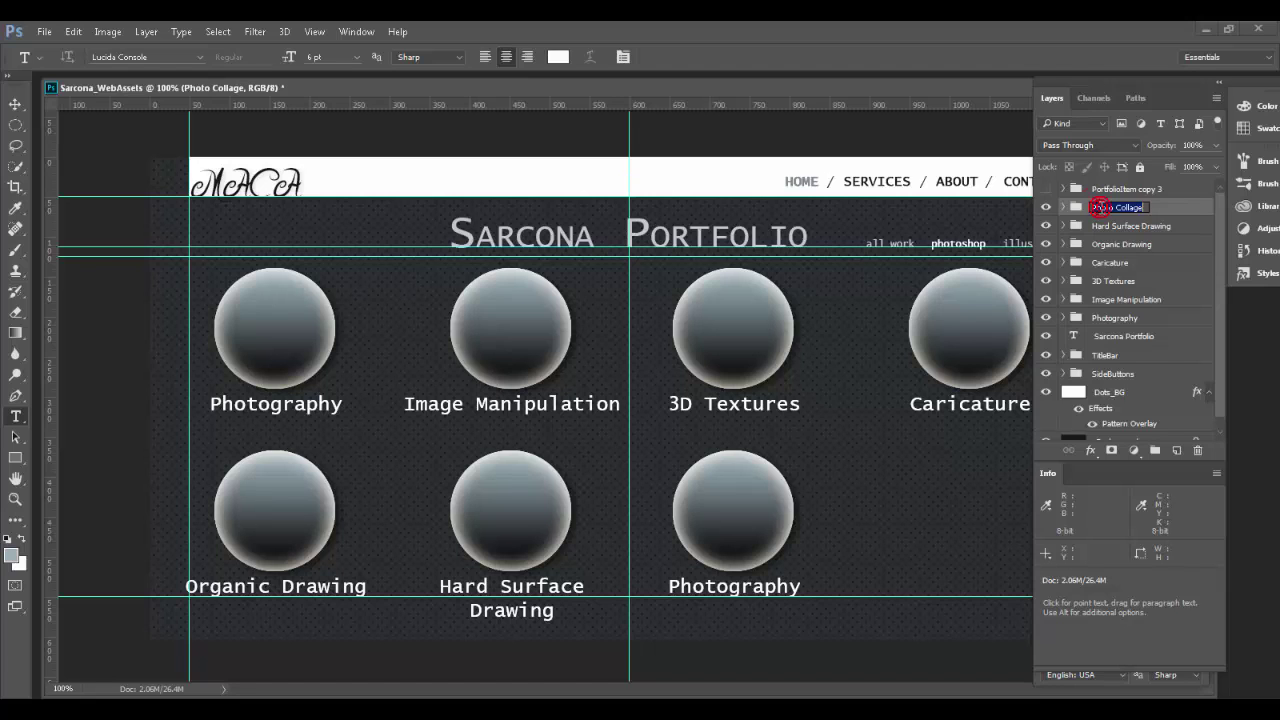
# Rename the group's Photography ro layer to Photo Collage ro
pyautogui.click(1062, 207)
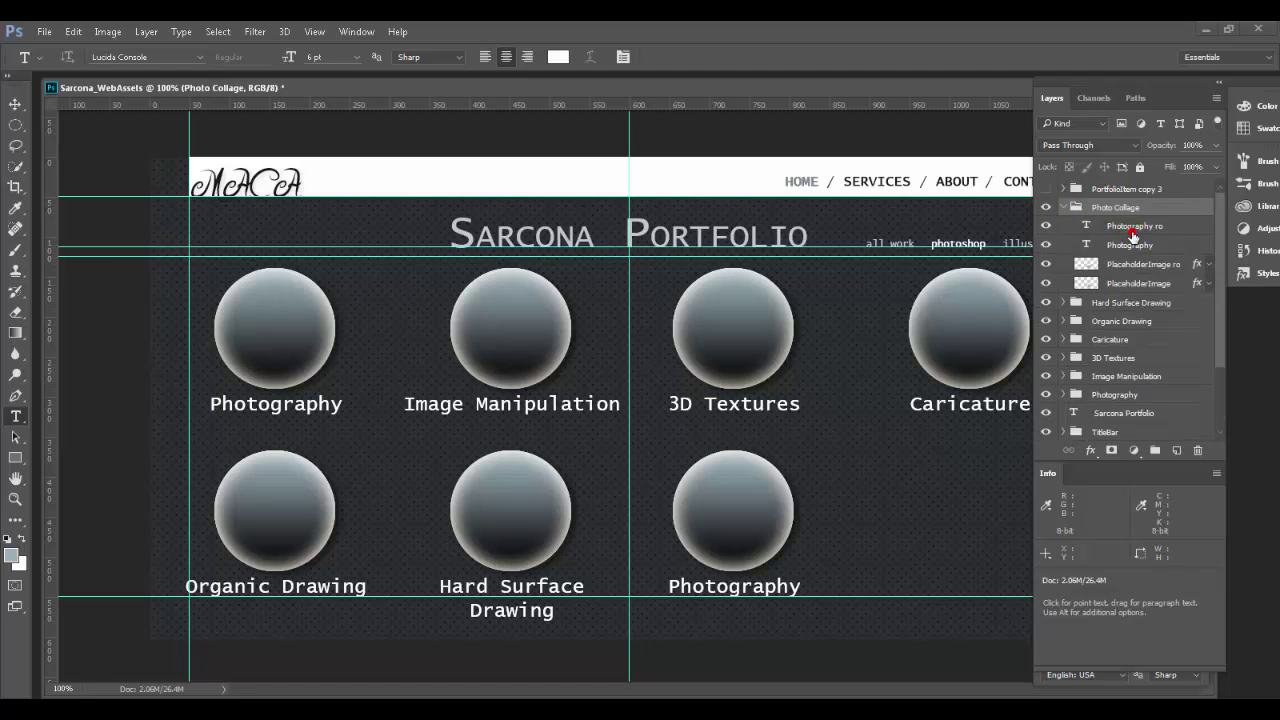
pyautogui.doubleClick(1130, 226)
pyautogui.write('Photo Collage')
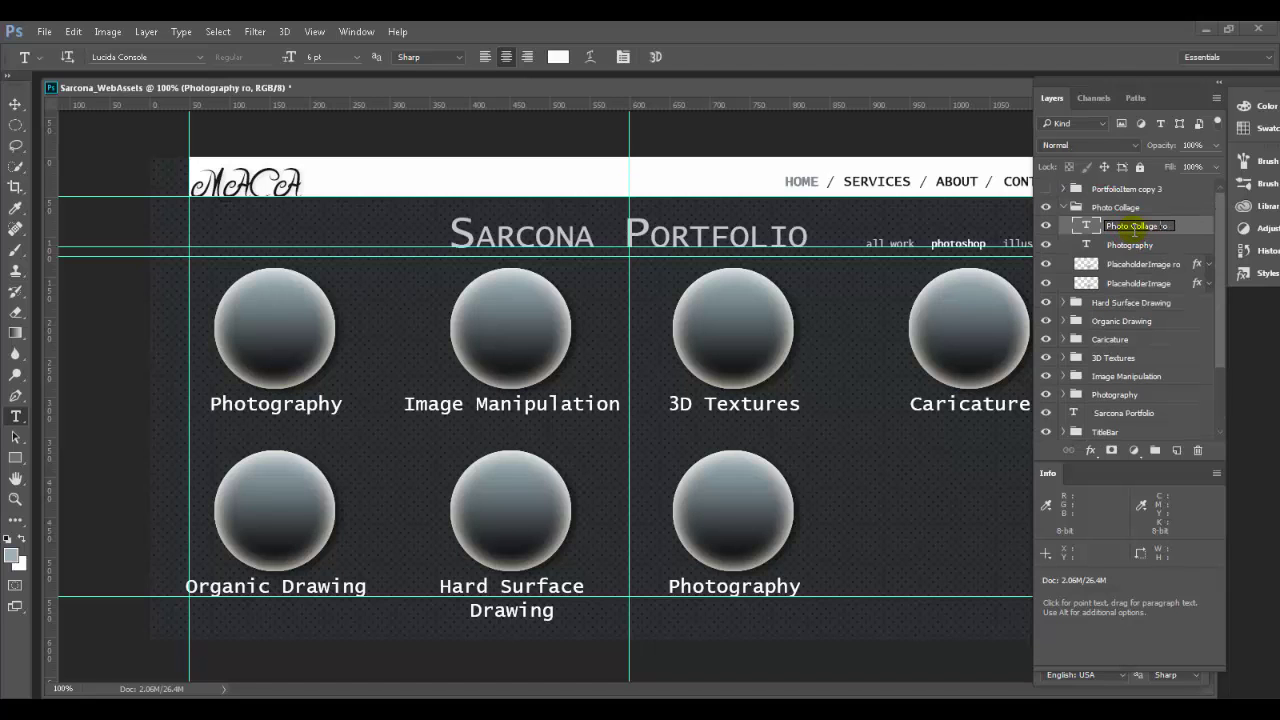
pyautogui.press('Return')
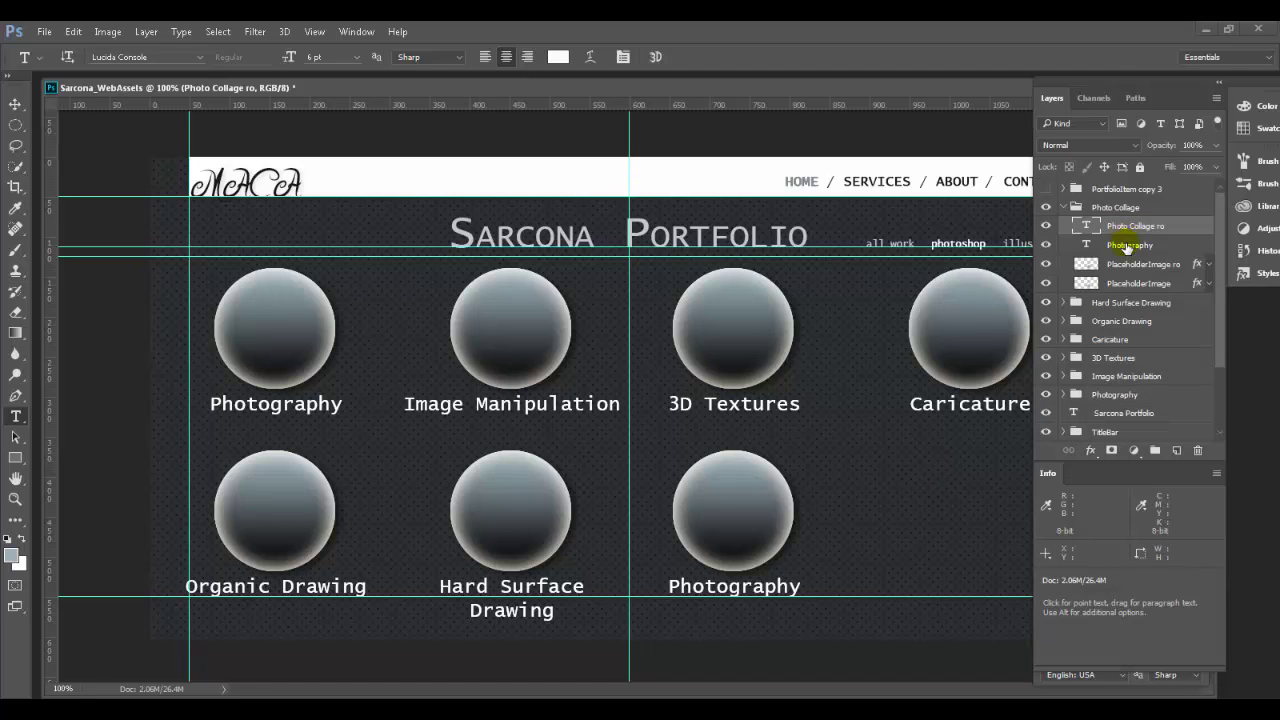
# Replace both Photography labels on the seventh circle with Photo Collage, keeping the rollover text visible
pyautogui.doubleClick(716, 589)
pyautogui.write('Photo Collage')
pyautogui.hotkey('ctrl', 'Return')
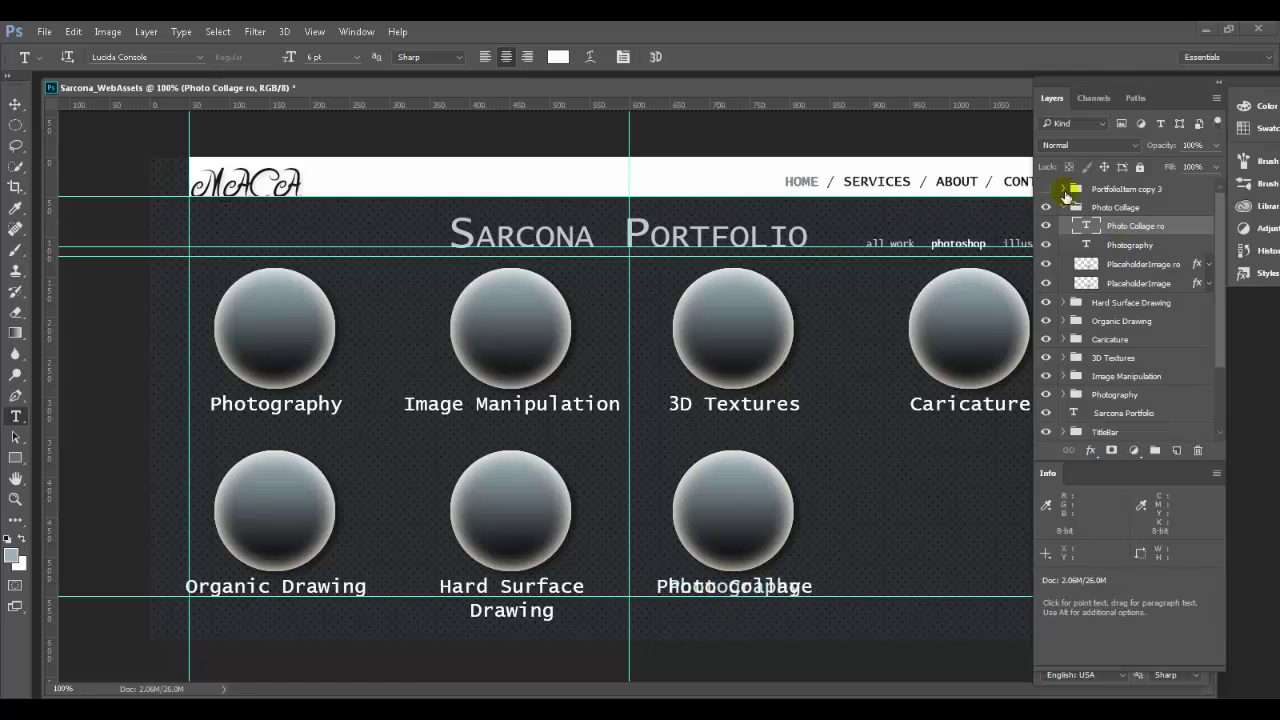
pyautogui.click(1046, 227)
pyautogui.click(740, 594)
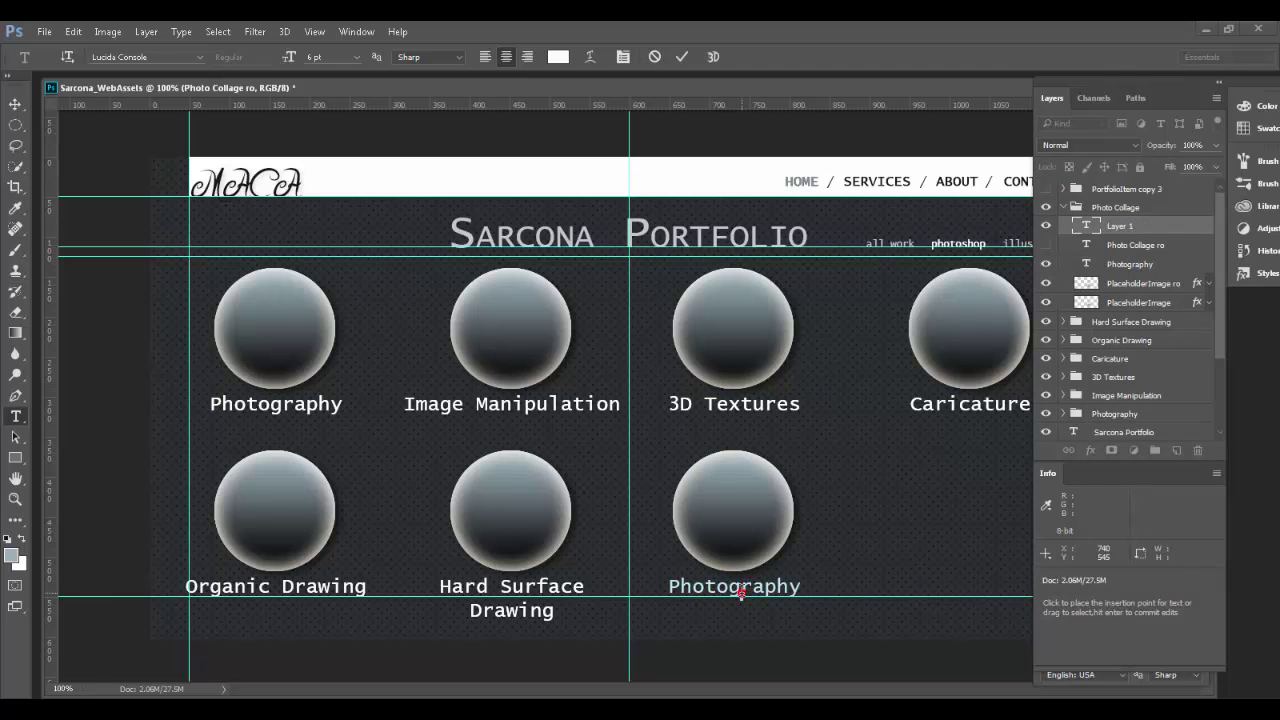
pyautogui.doubleClick(745, 589)
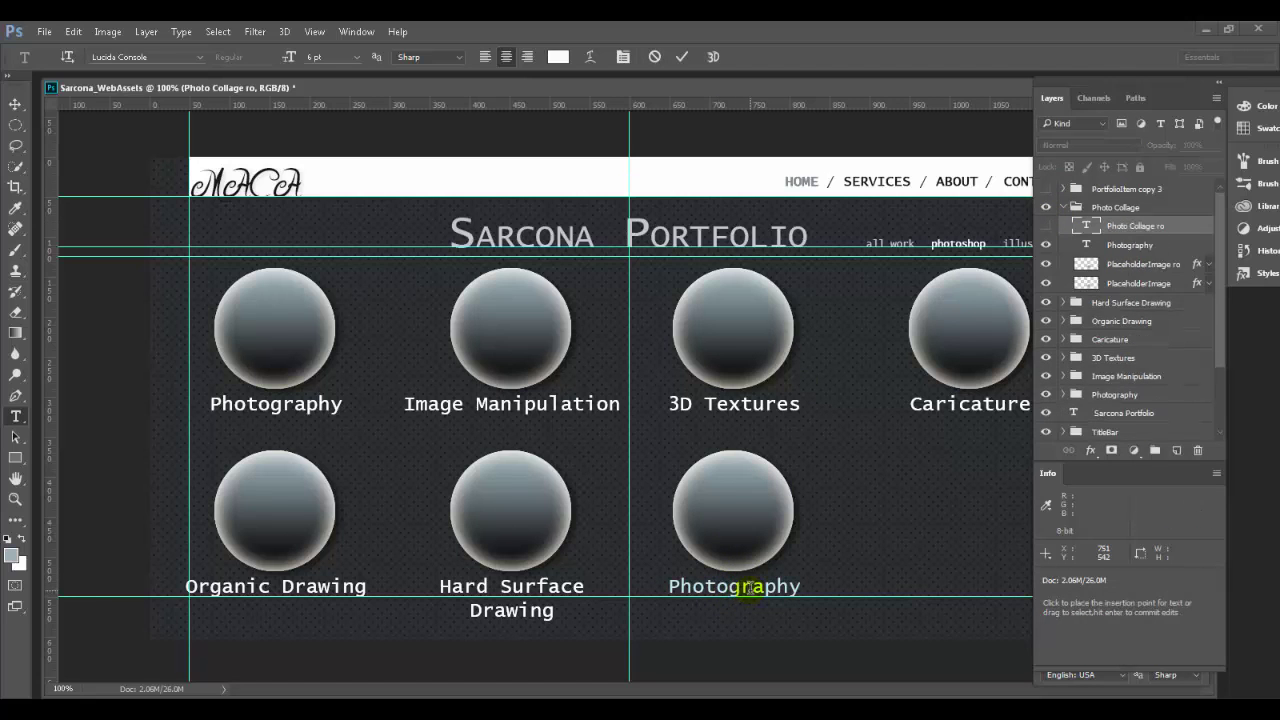
pyautogui.write('Photo Collage')
pyautogui.hotkey('ctrl', 'Return')
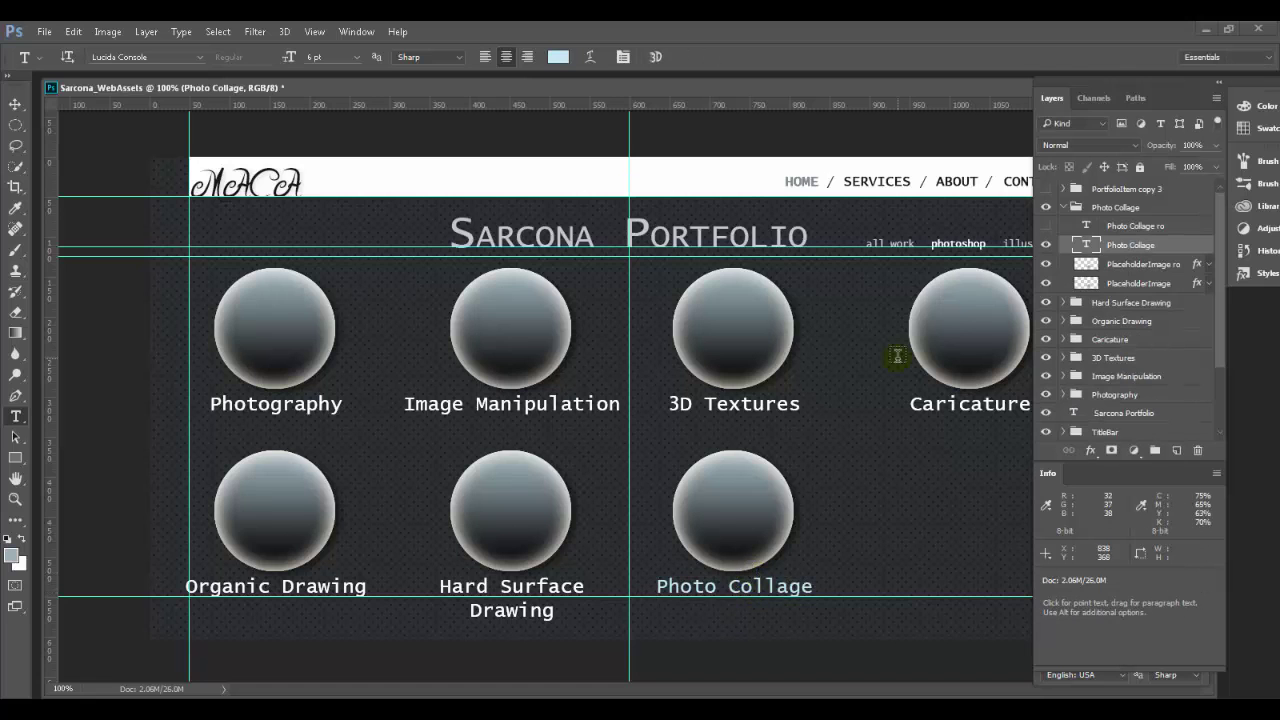
pyautogui.click(1046, 227)
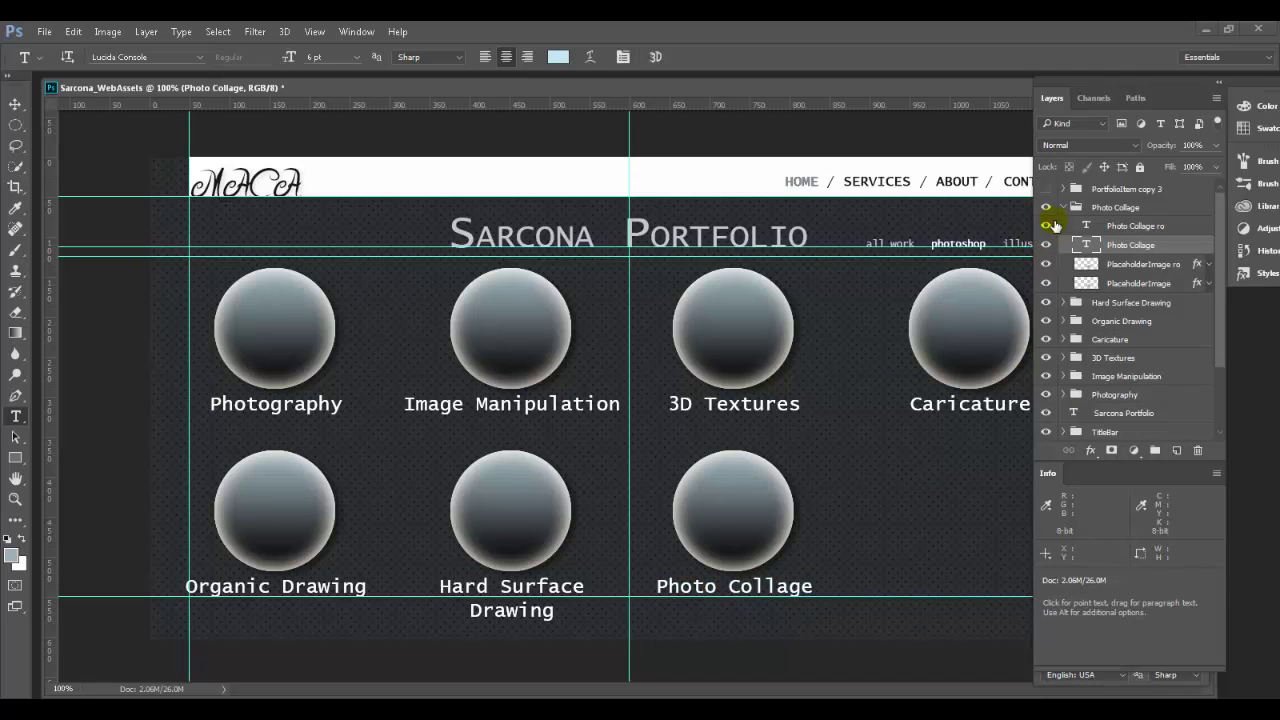
pyautogui.click(1063, 207)
# Select the Daily/Weekly Drawing row in the course syllabus PDF
pyautogui.hotkey('alt', 'Tab')
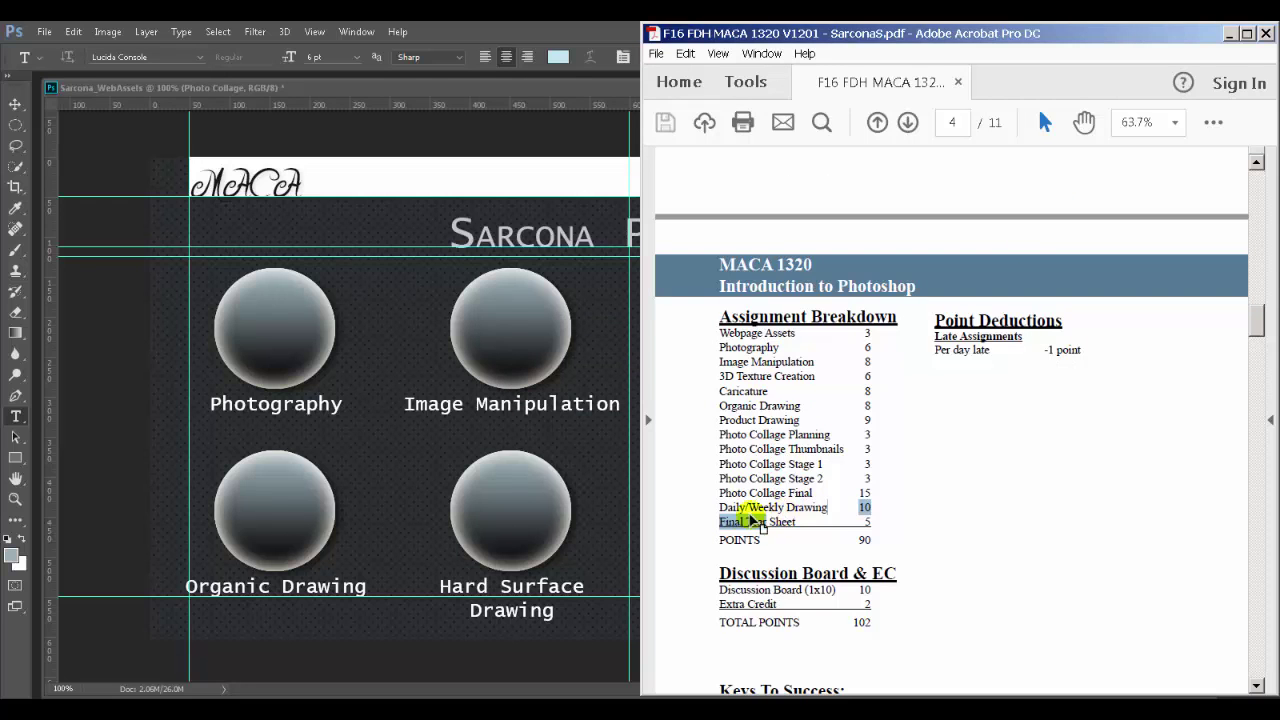
pyautogui.click(725, 508)
pyautogui.moveTo(725, 508); pyautogui.dragTo(877, 522)
pyautogui.hotkey('alt', 'Tab')
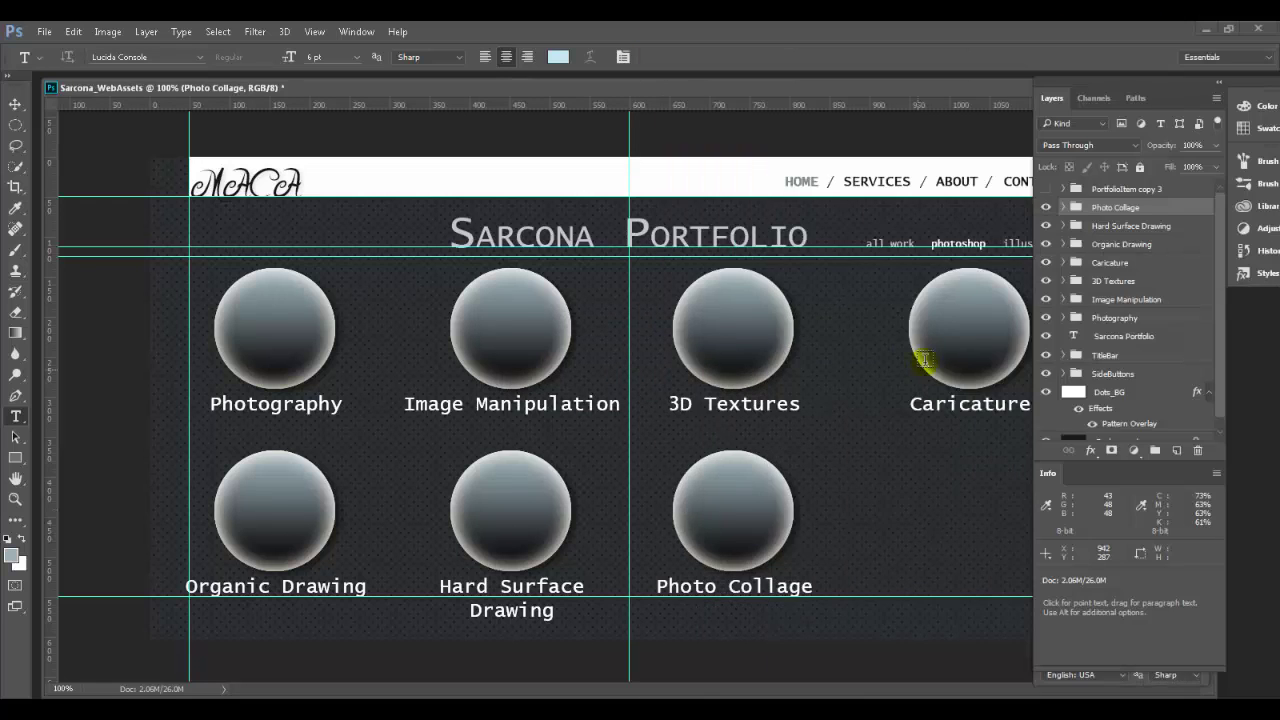
# Show the PortfolioItem copy 3 circle, renaming its group Tear Sheet and its ro layer Tear Sheet ro
pyautogui.click(1047, 190)
pyautogui.doubleClick(1127, 188)
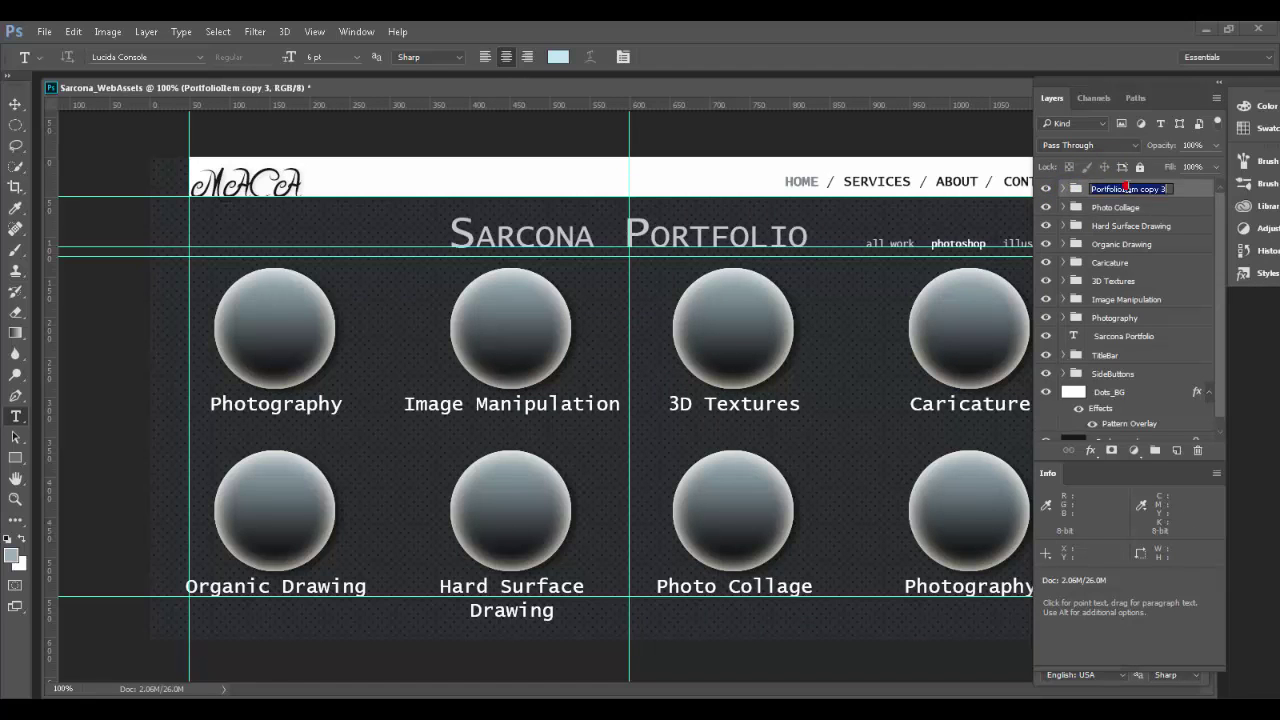
pyautogui.write('Tear Sheet')
pyautogui.press('Return')
pyautogui.click(1062, 188)
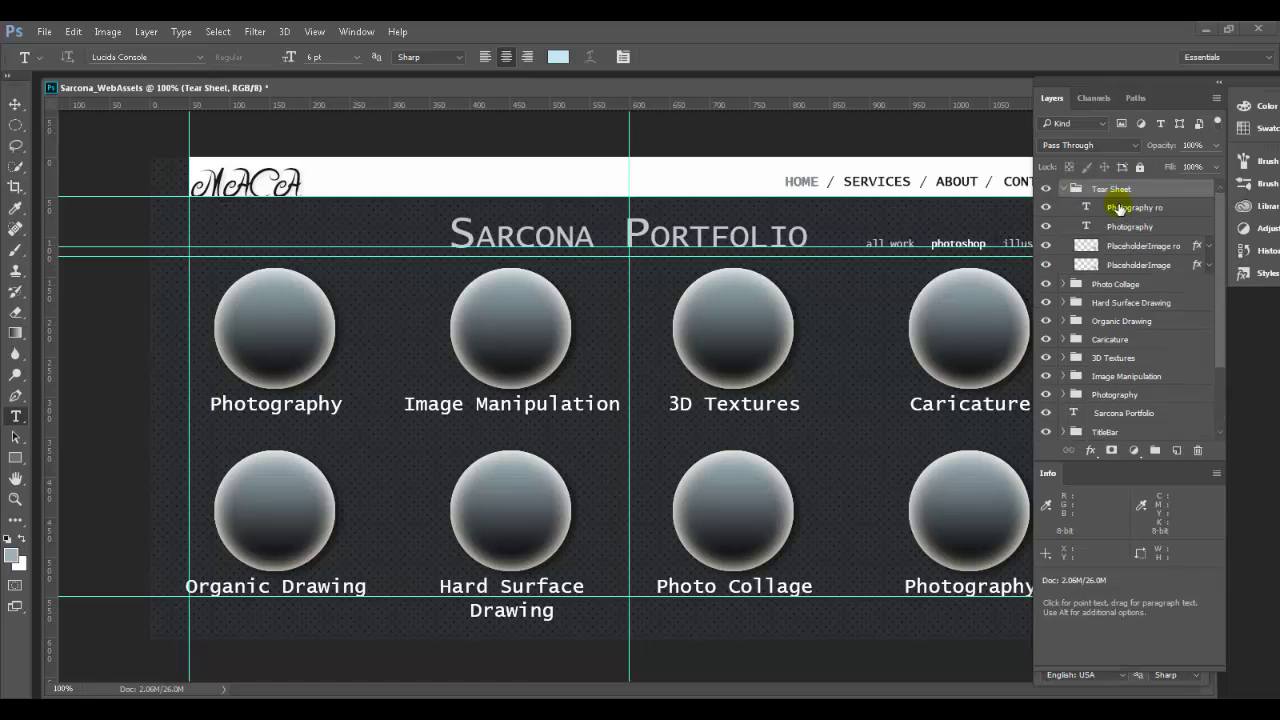
pyautogui.doubleClick(1127, 207)
pyautogui.write('Tear Sheet')
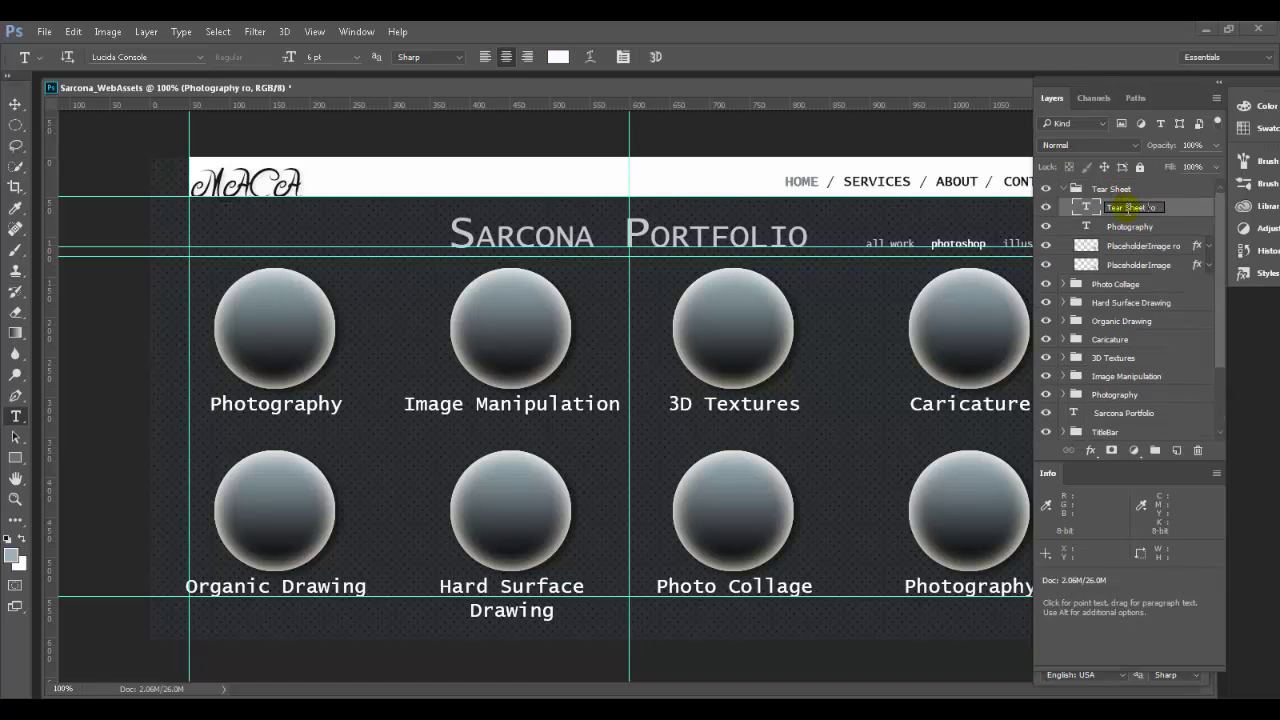
# Replace both Photography labels on the eighth circle with Tear Sheet and preview the layout
pyautogui.doubleClick(971, 594)
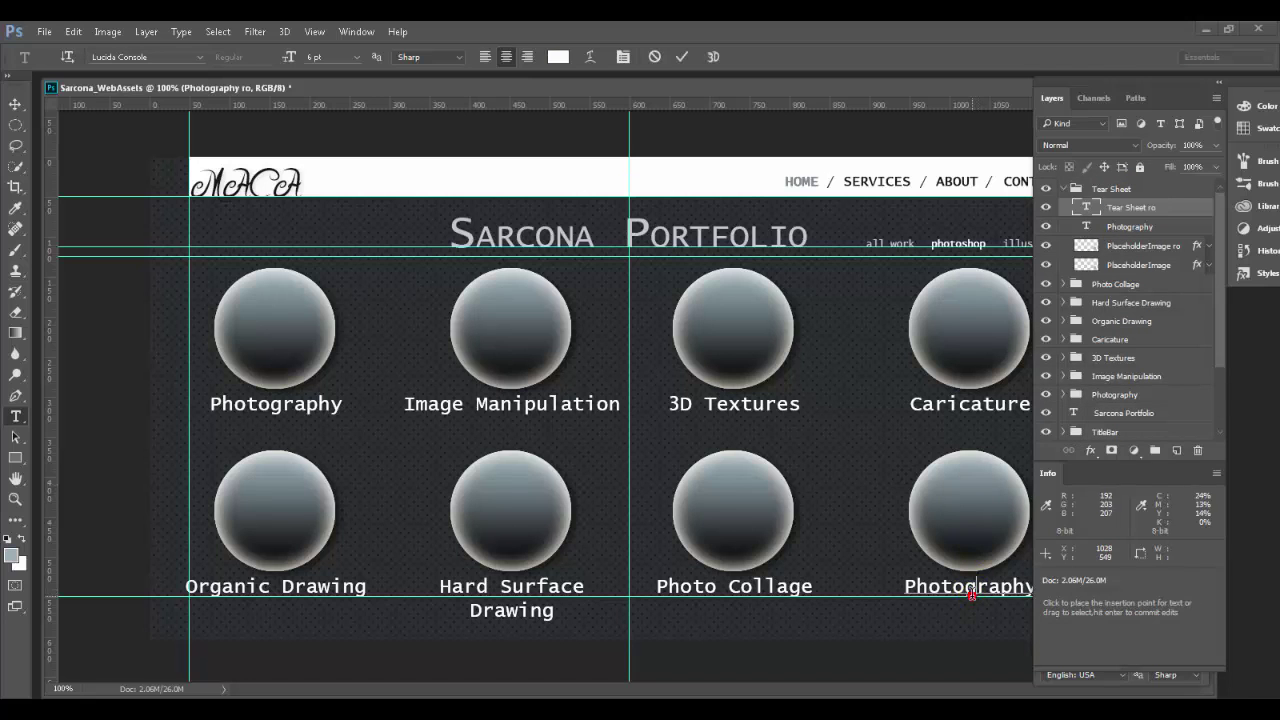
pyautogui.write('Tear Sheet')
pyautogui.hotkey('ctrl', 'Return')
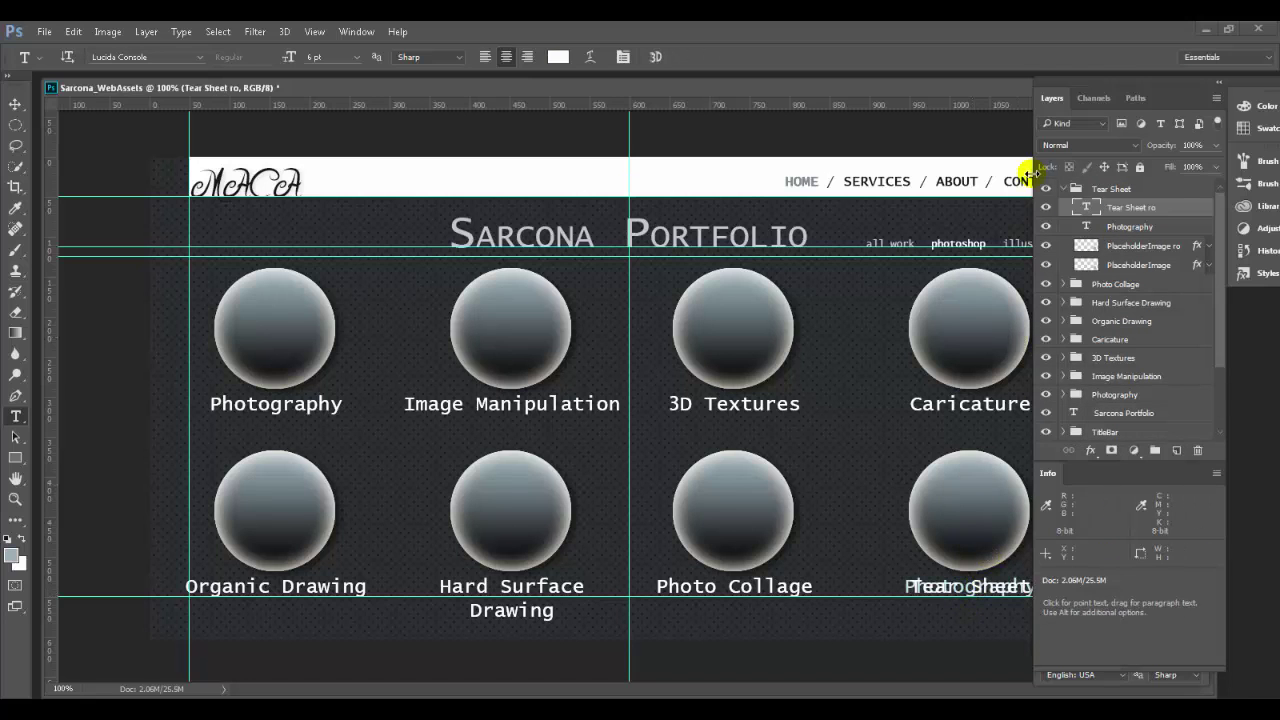
pyautogui.click(1044, 208)
pyautogui.click(982, 593)
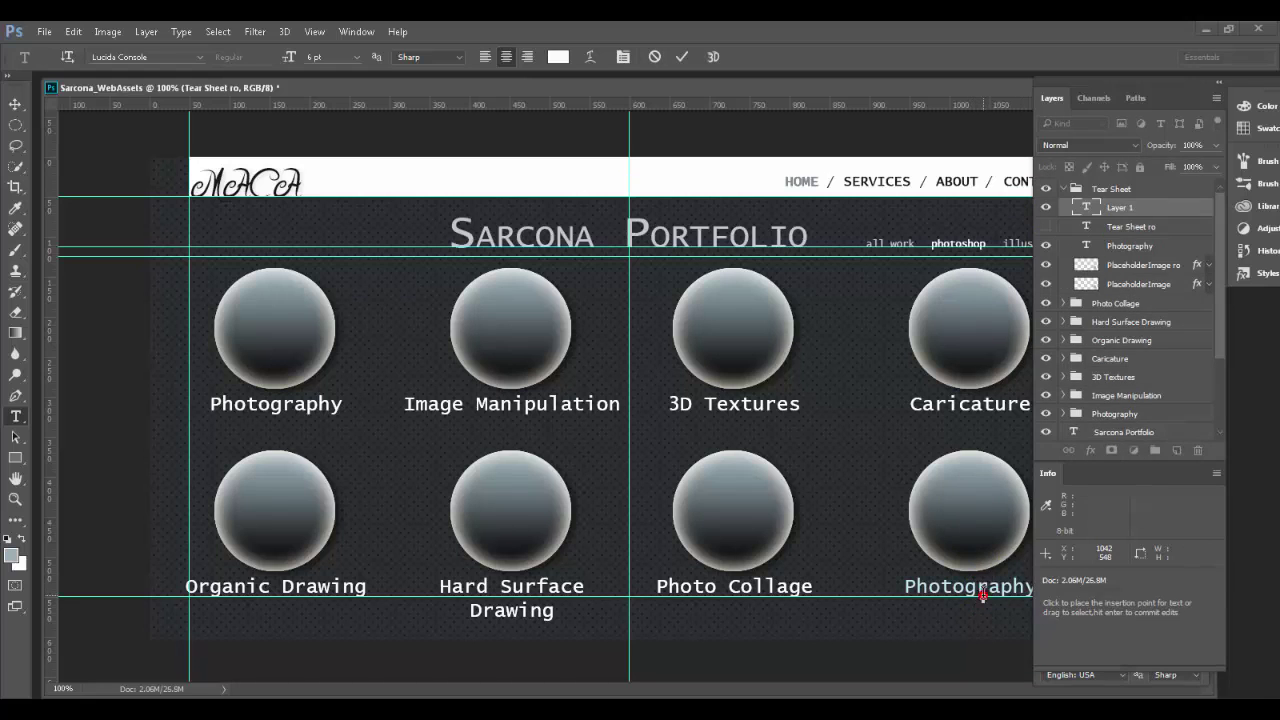
pyautogui.press('Escape')
pyautogui.doubleClick(982, 593)
pyautogui.write('Tear Sheet')
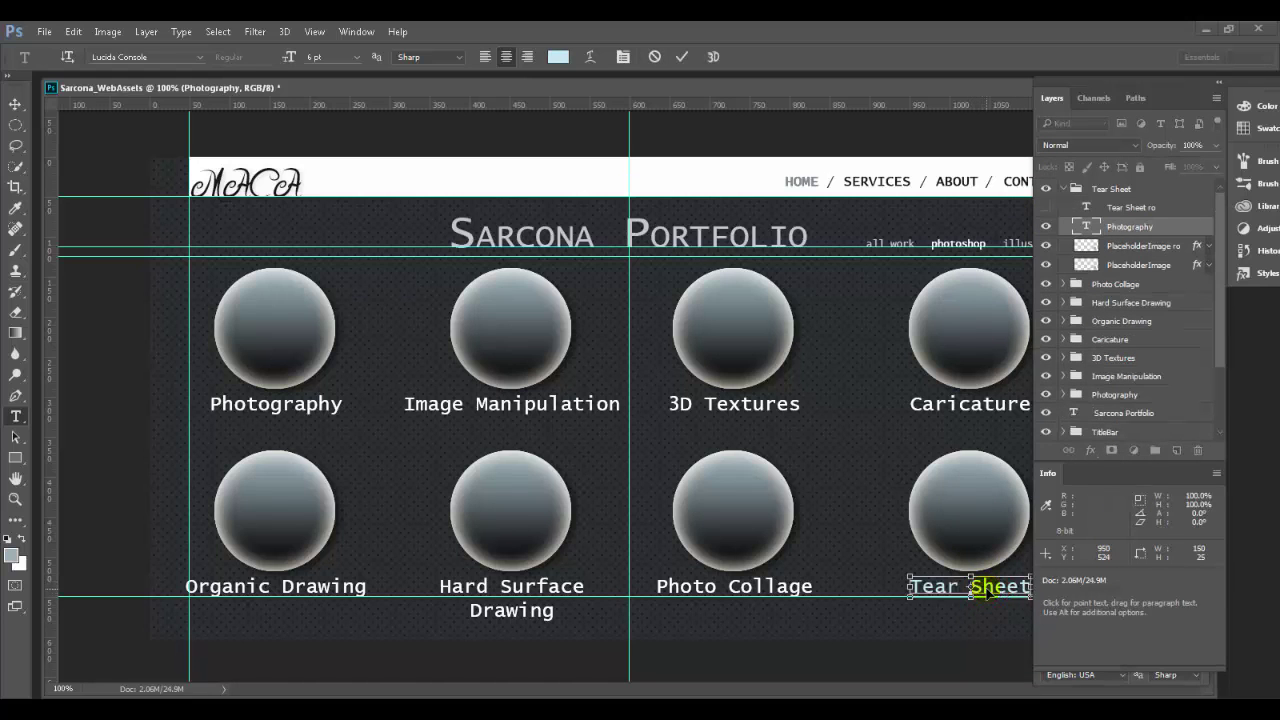
pyautogui.hotkey('ctrl', 'Return')
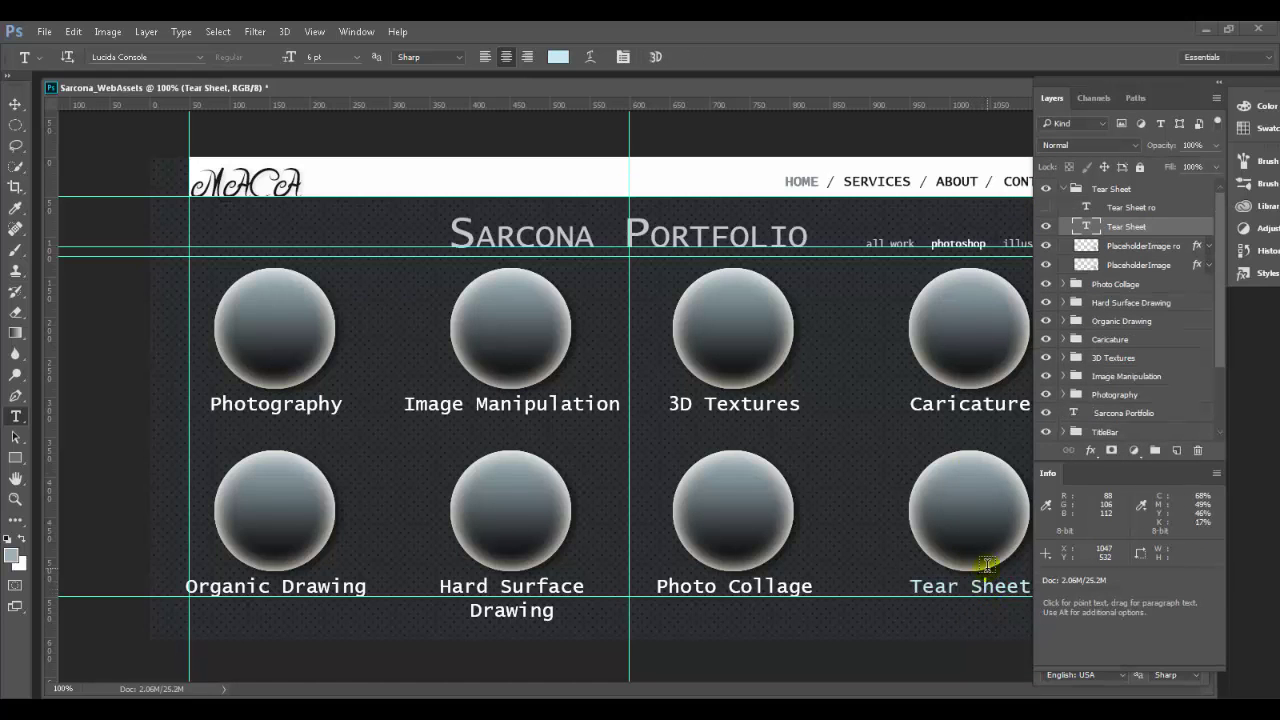
pyautogui.click(1047, 206)
pyautogui.press('Tab')
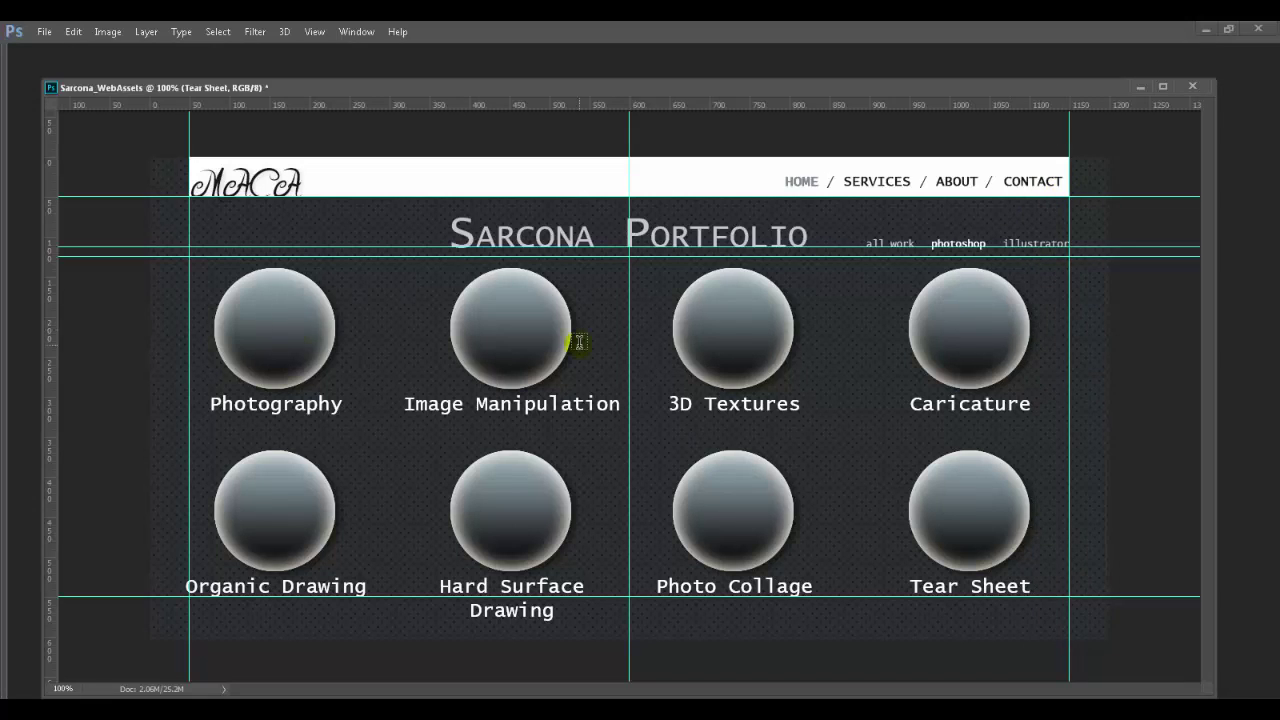
pyautogui.press('Tab')
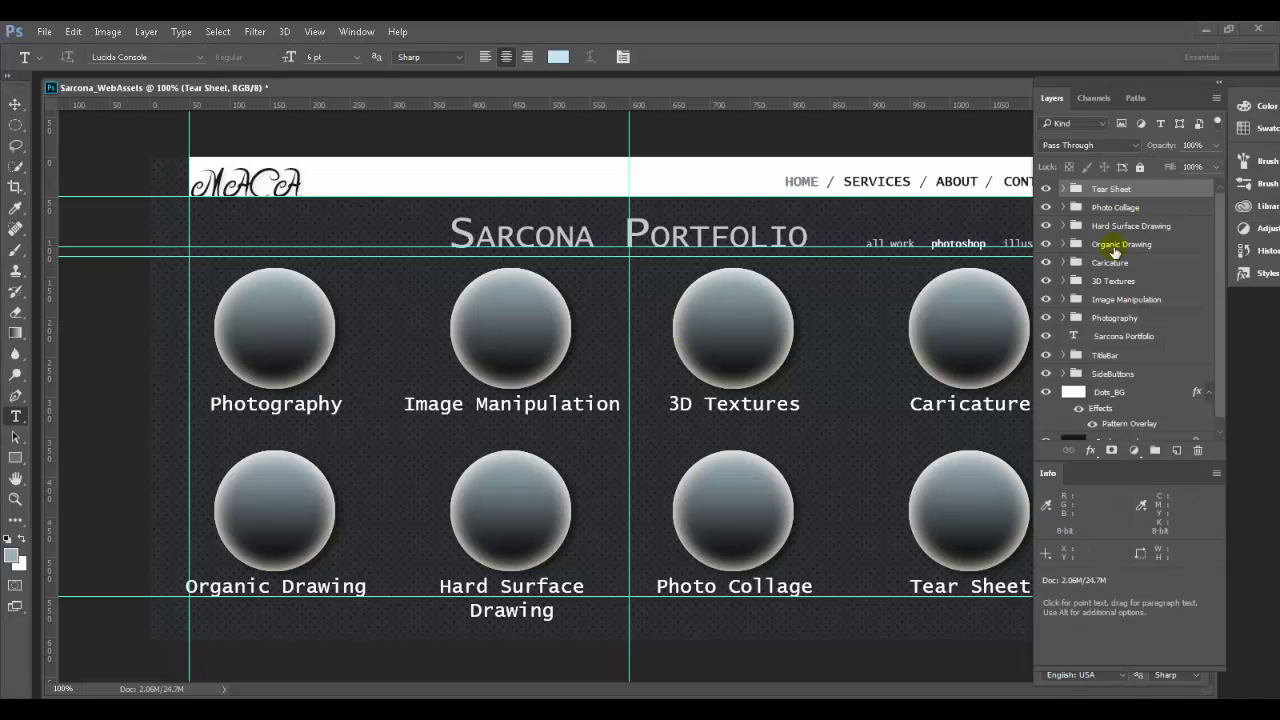
# Turn on the rollover placeholder image for Tear Sheet, Photo Collage and Hard Surface Drawing
pyautogui.click(1064, 189)
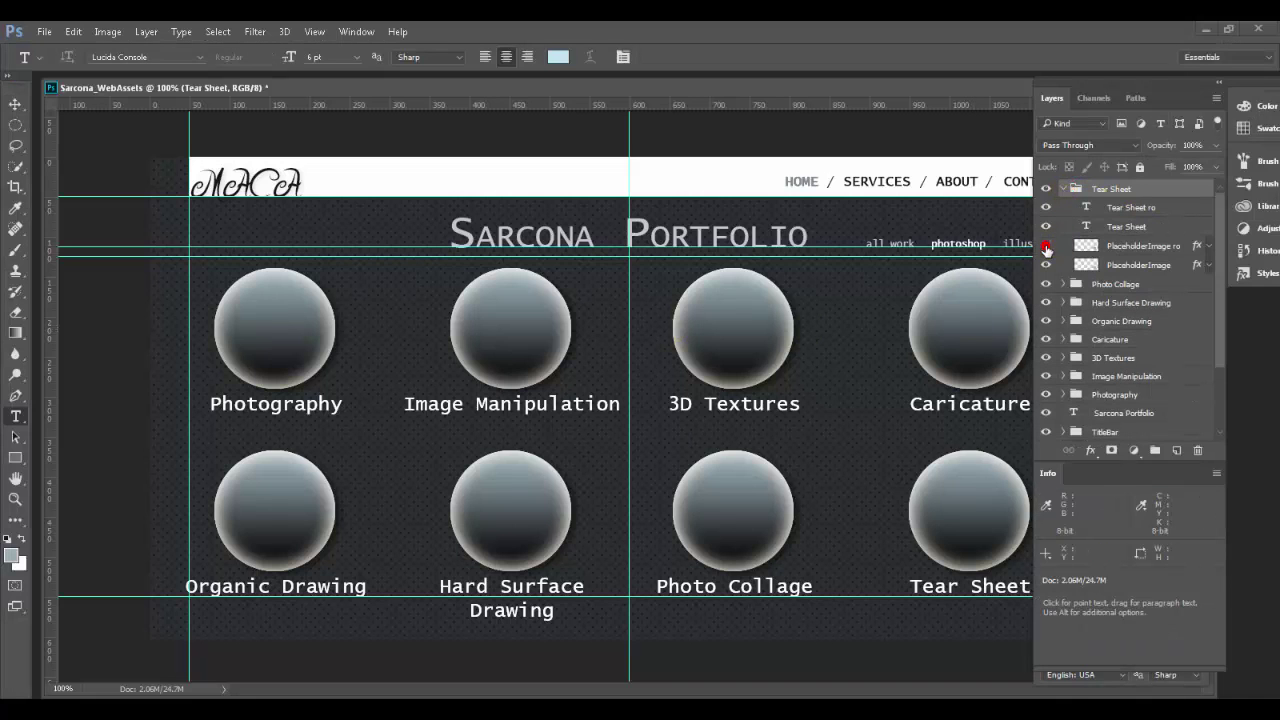
pyautogui.click(1046, 246)
pyautogui.click(1064, 189)
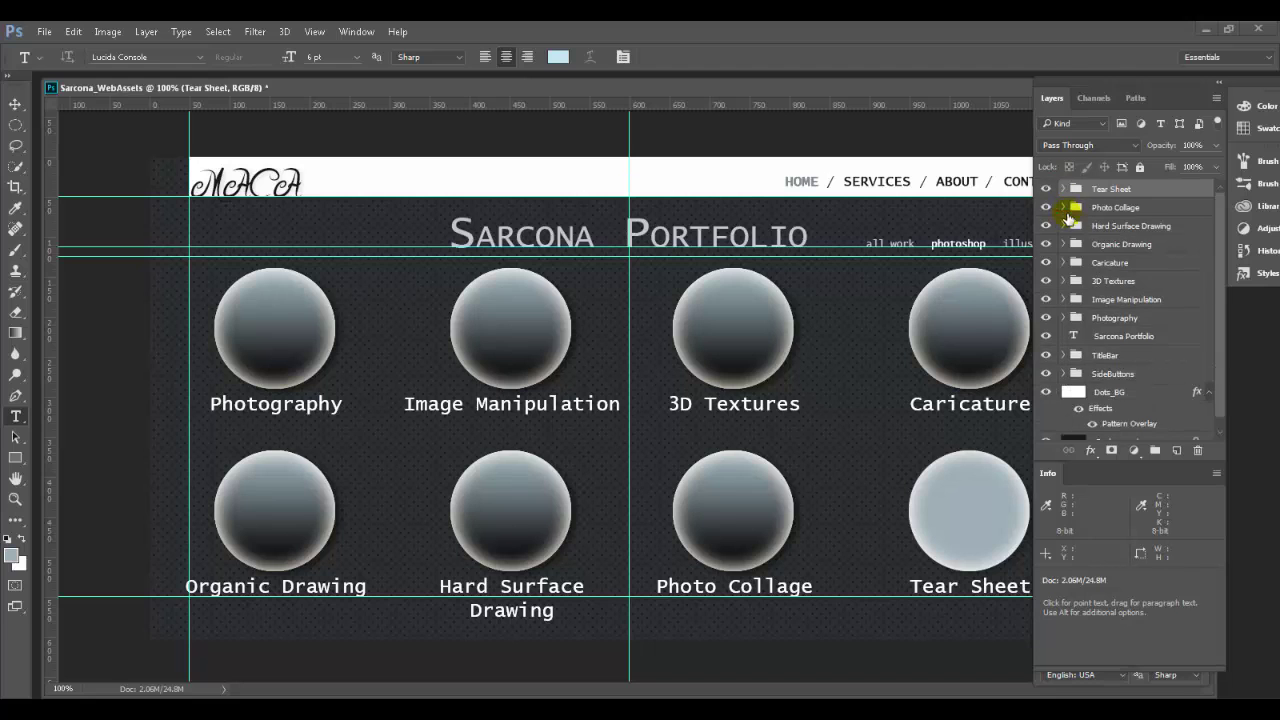
pyautogui.click(1063, 207)
pyautogui.click(1047, 263)
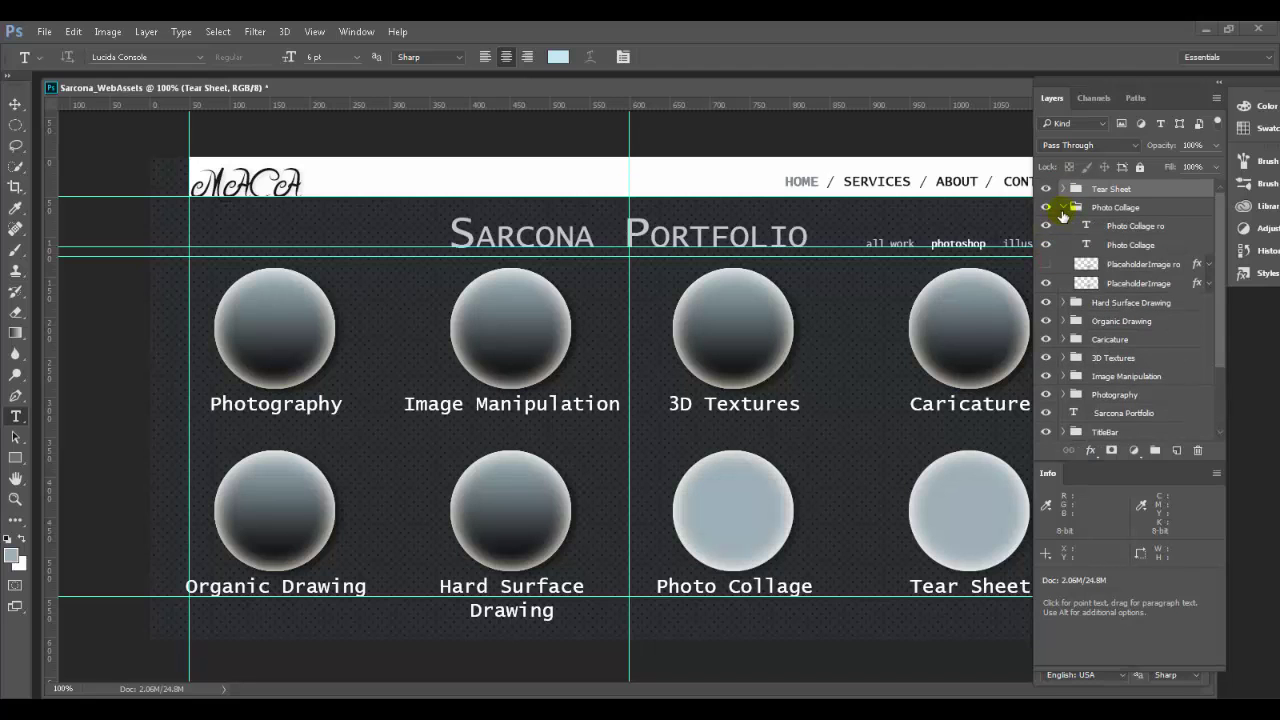
pyautogui.click(1063, 207)
pyautogui.click(1064, 226)
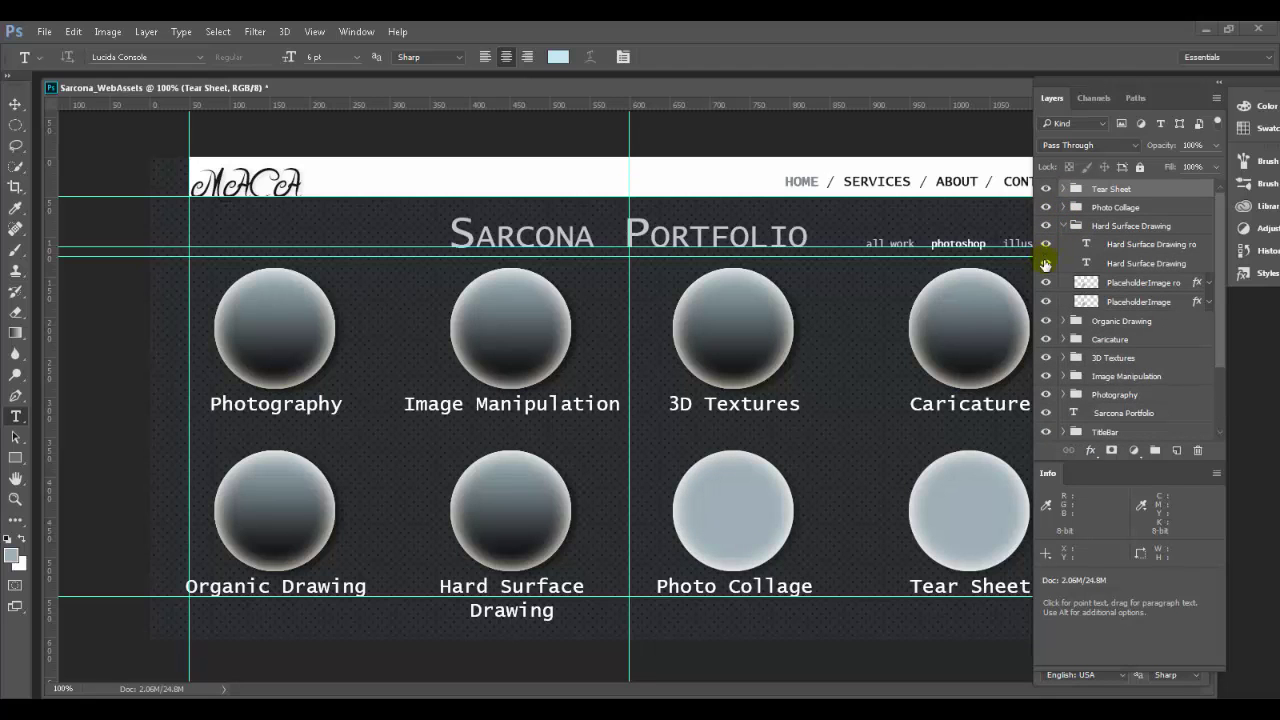
pyautogui.click(1045, 282)
pyautogui.click(1059, 227)
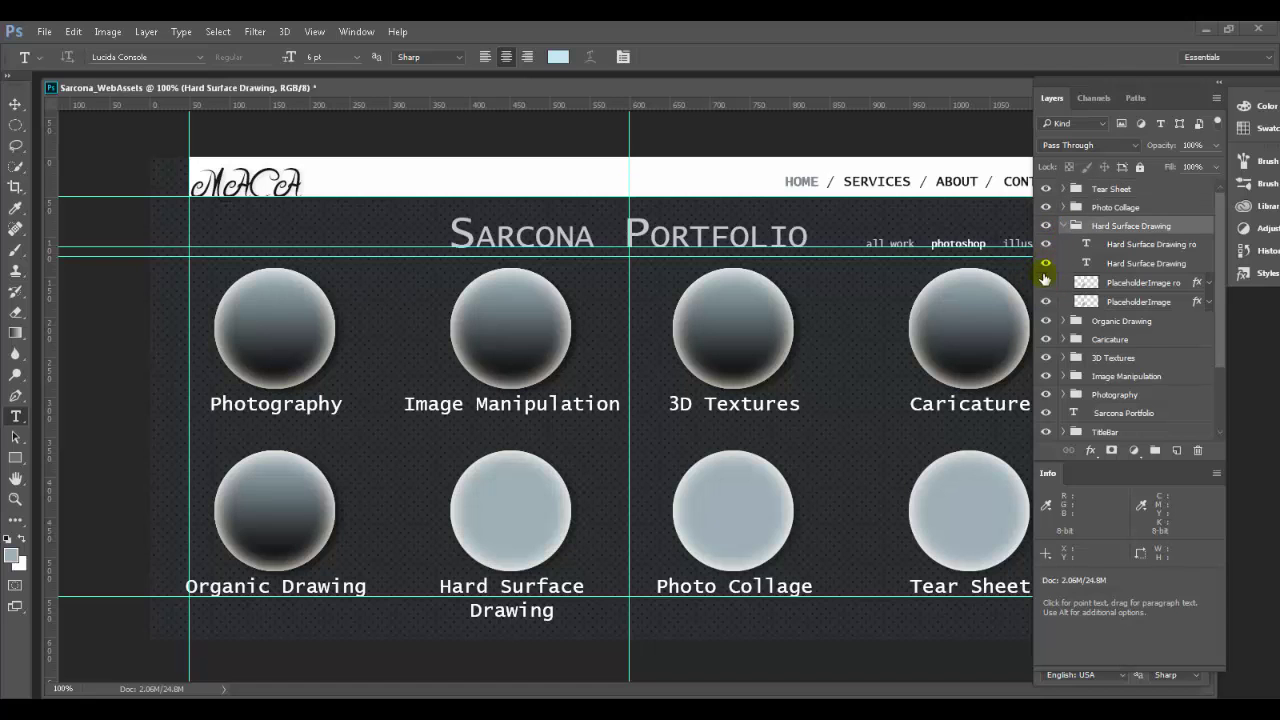
pyautogui.click(1062, 227)
# Turn on the rollover look for Organic Drawing, Caricature, 3D Textures and Image Manipulation
pyautogui.click(1062, 244)
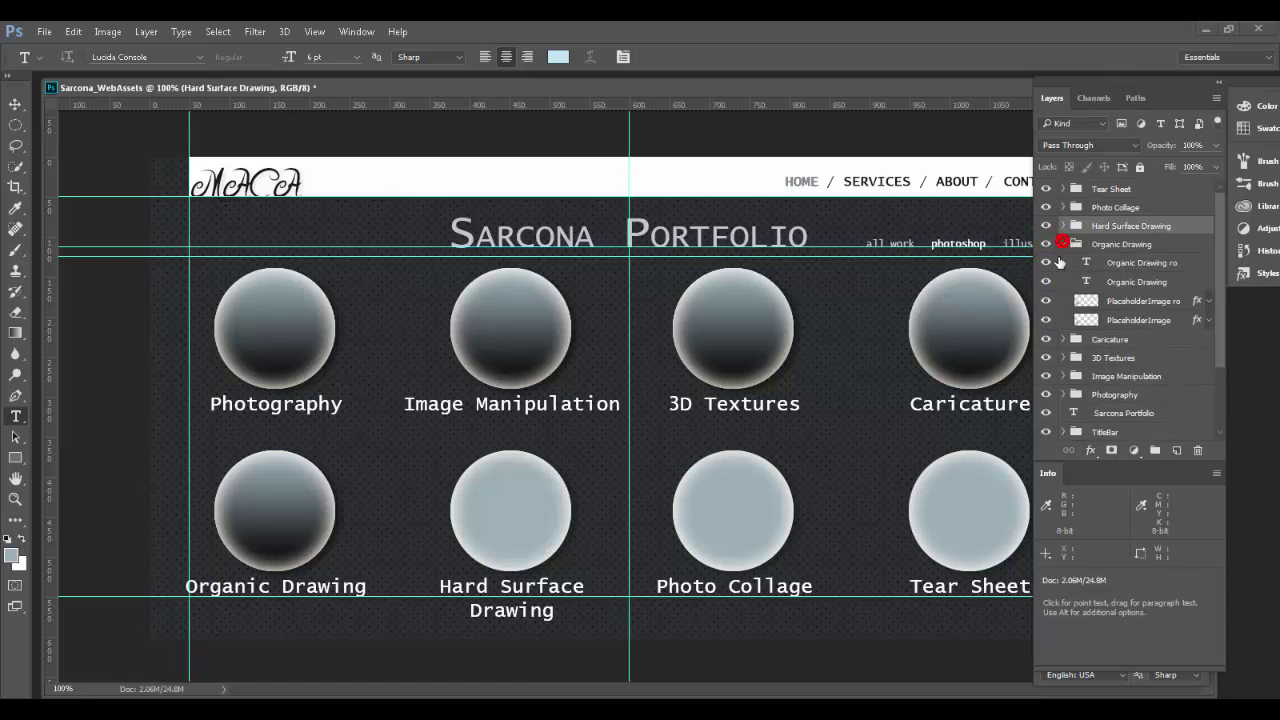
pyautogui.click(1046, 300)
pyautogui.click(1060, 244)
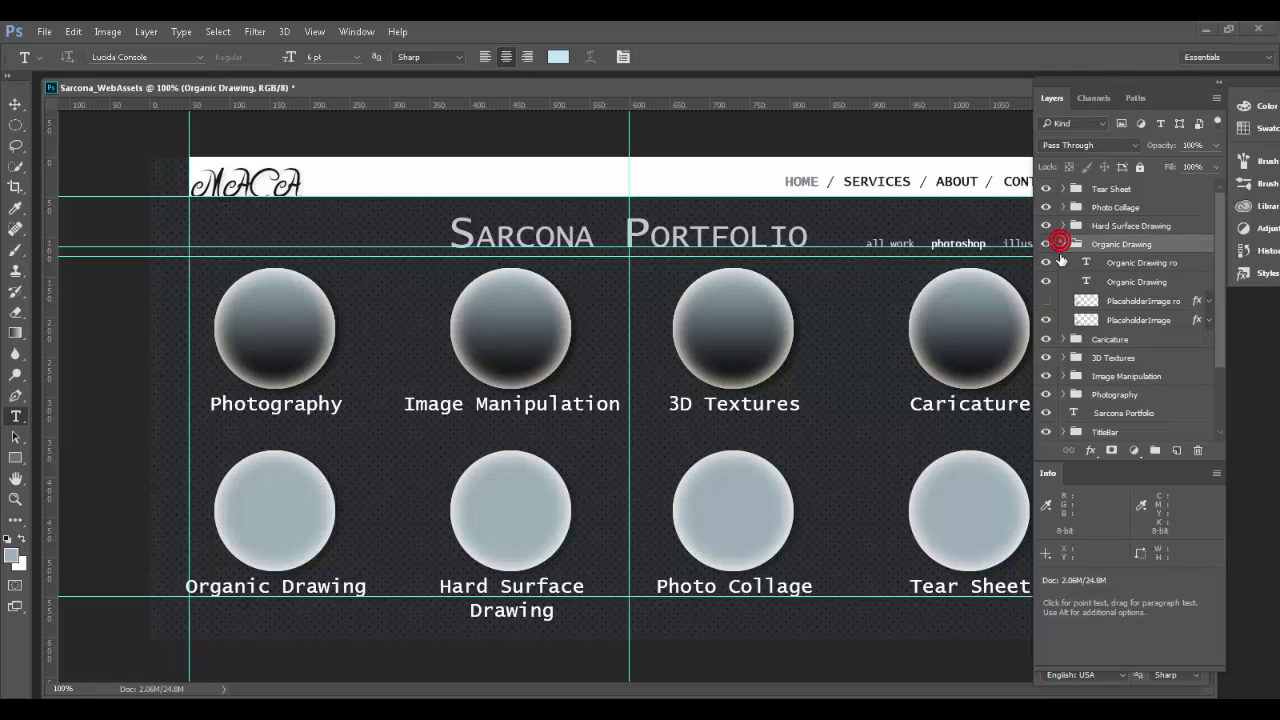
pyautogui.click(1062, 243)
pyautogui.click(1063, 262)
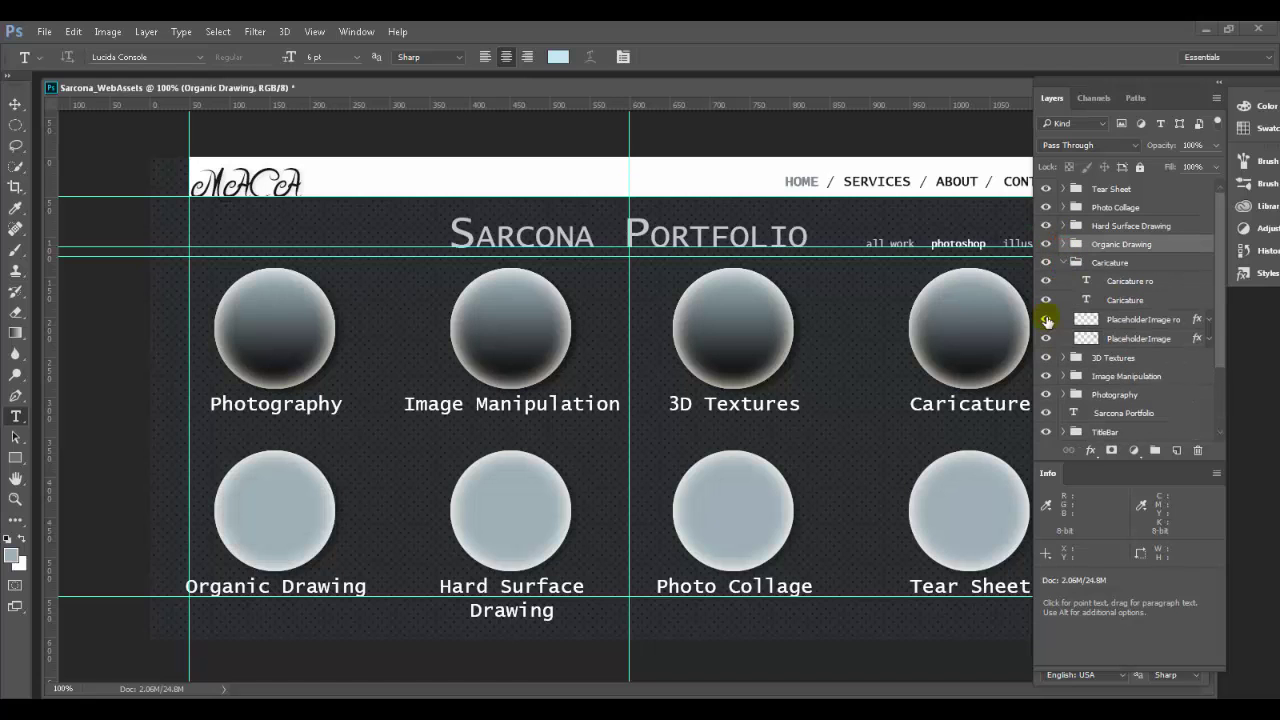
pyautogui.click(1046, 320)
pyautogui.click(1064, 263)
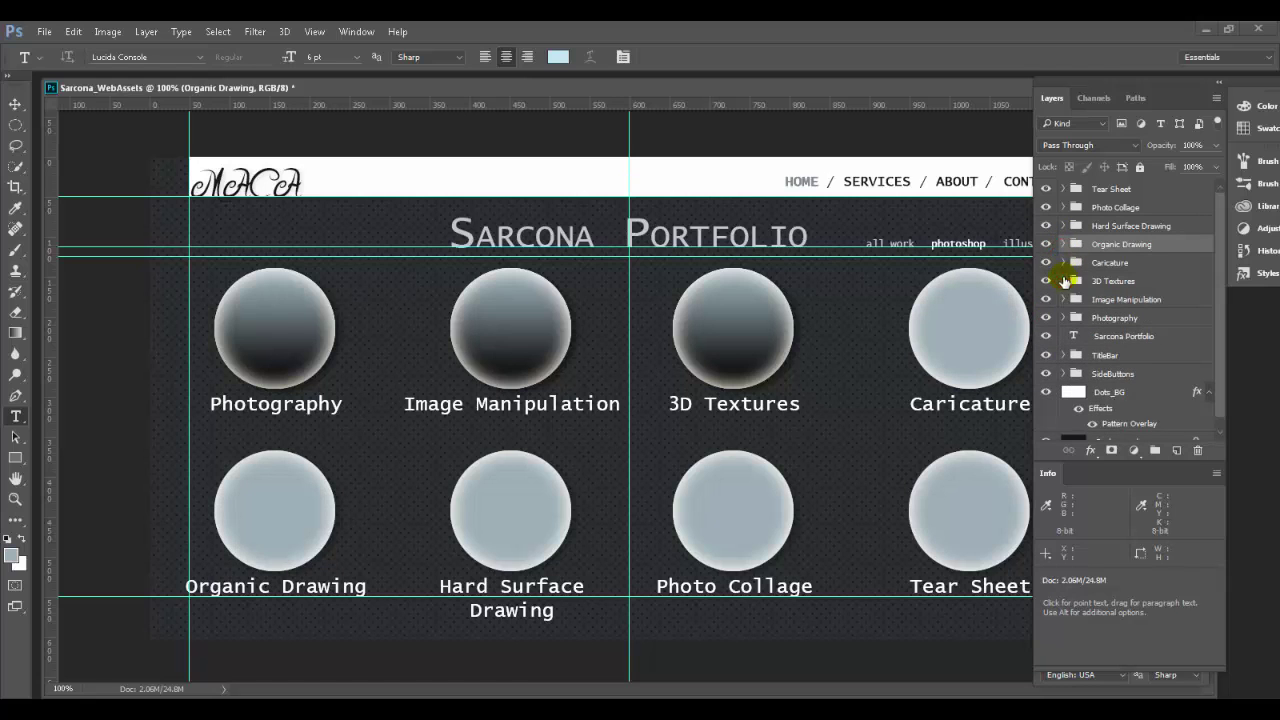
pyautogui.click(1063, 281)
pyautogui.click(1049, 337)
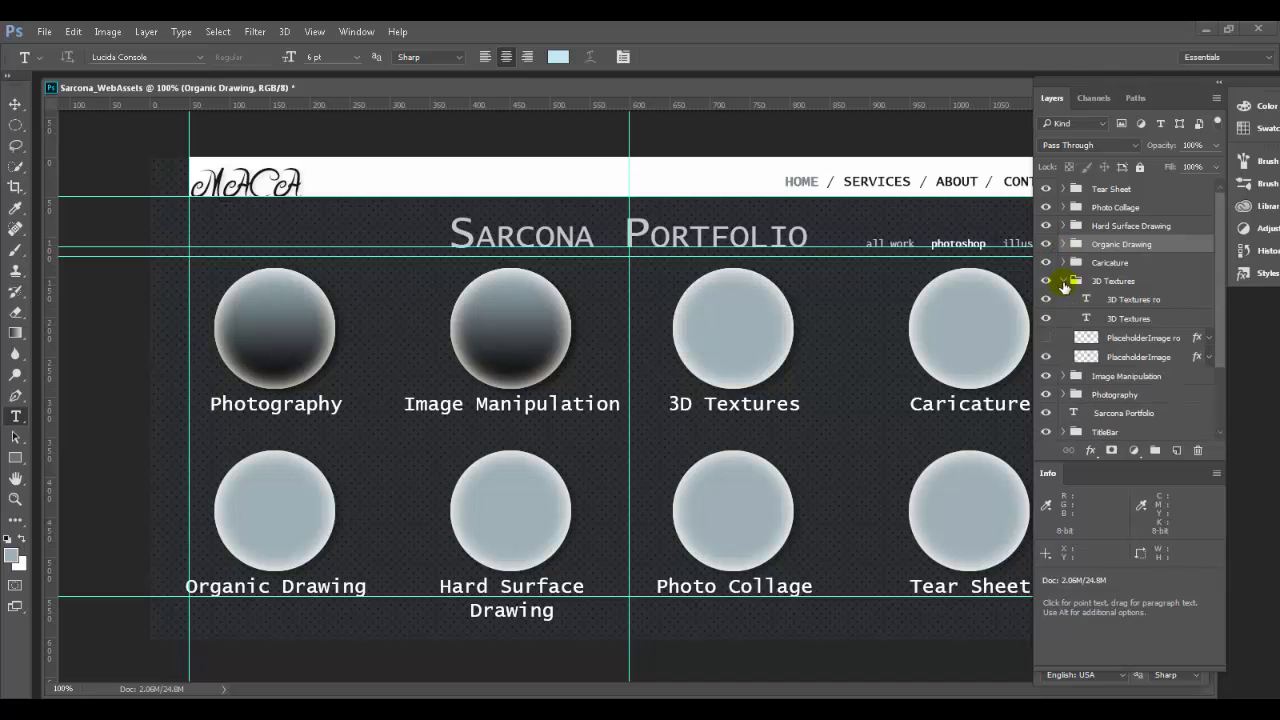
pyautogui.click(1063, 281)
pyautogui.click(1062, 299)
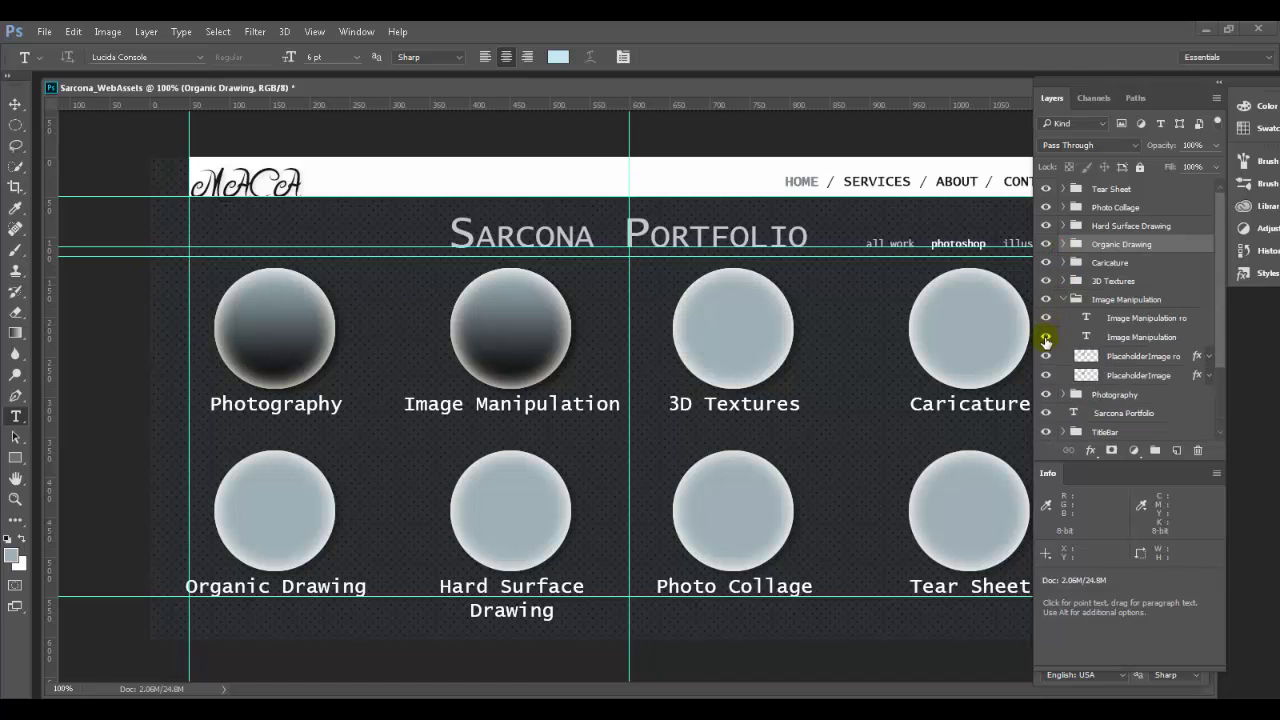
pyautogui.click(1046, 356)
pyautogui.click(1062, 300)
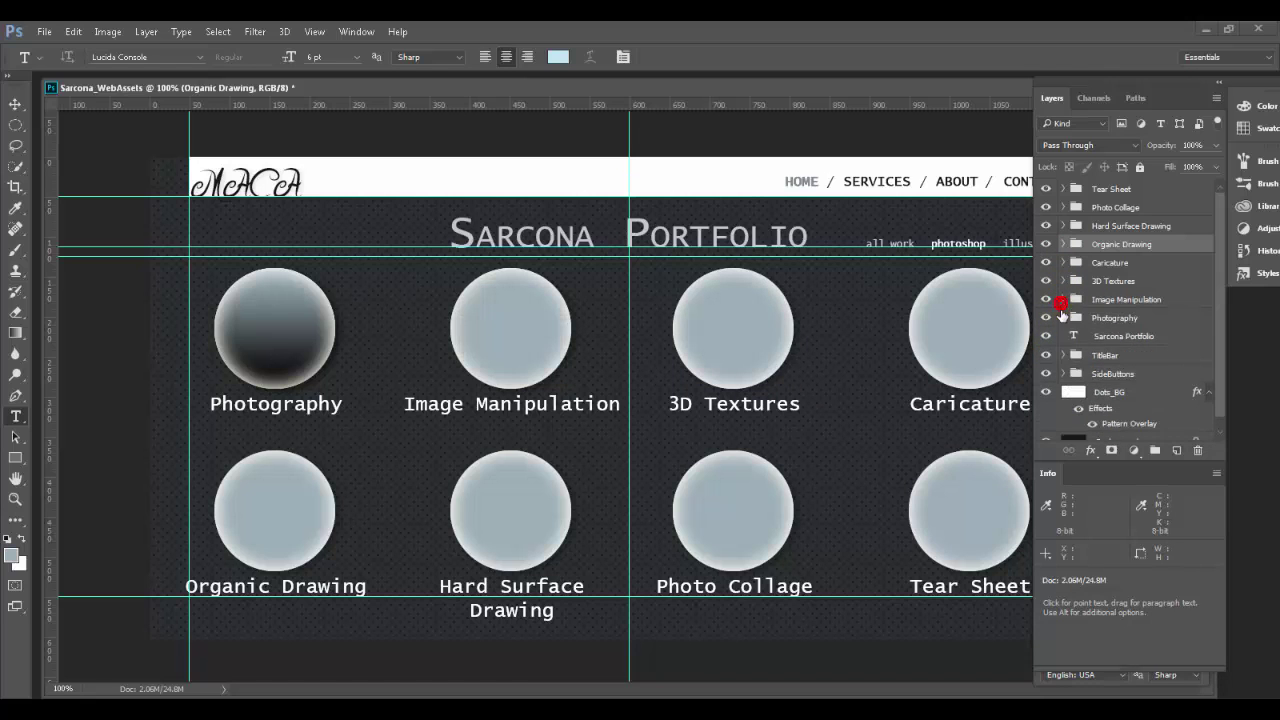
# Leave Photography unchanged and, with the Move tool, select the title layer and Photography group
pyautogui.click(1063, 318)
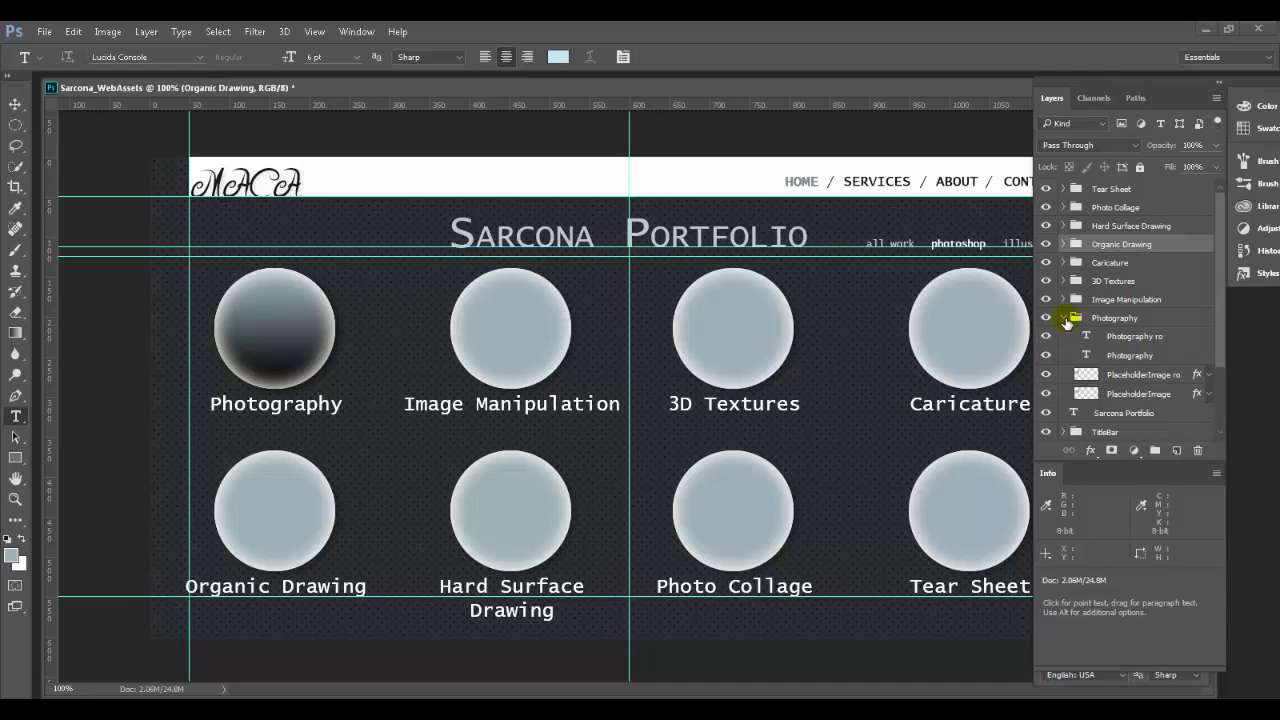
pyautogui.click(1064, 318)
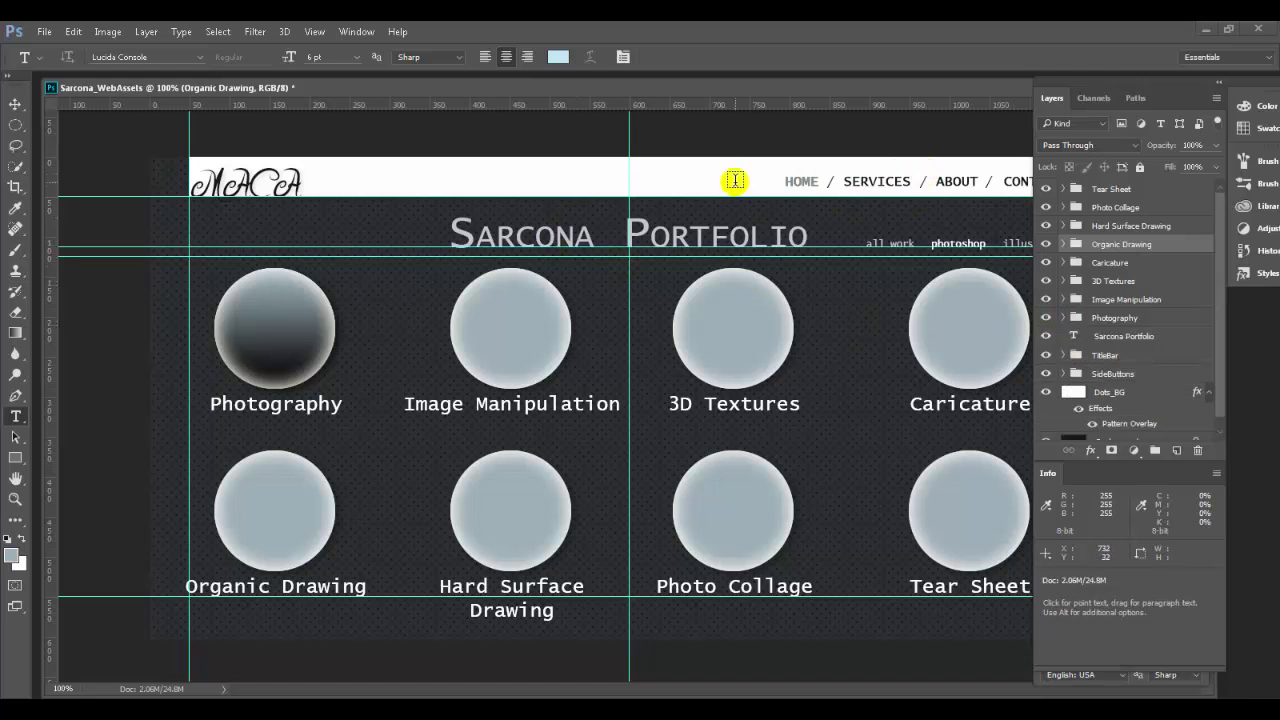
pyautogui.click(16, 104)
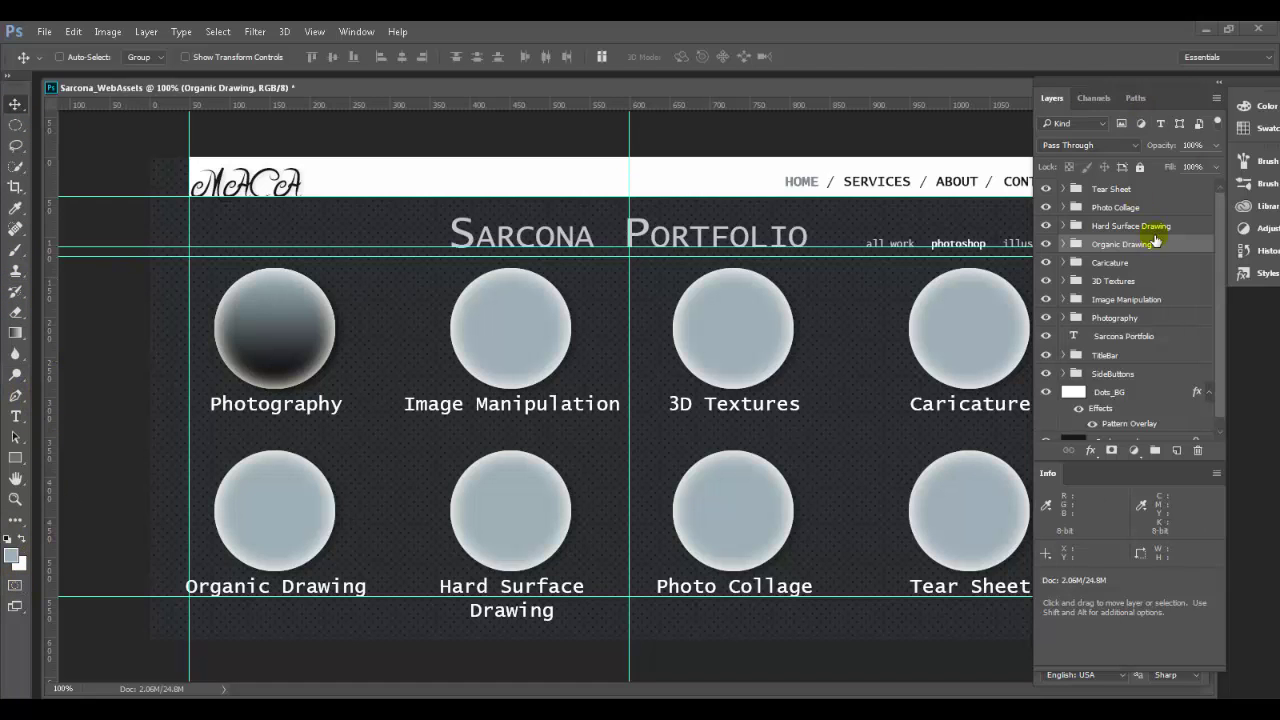
pyautogui.click(1140, 340)
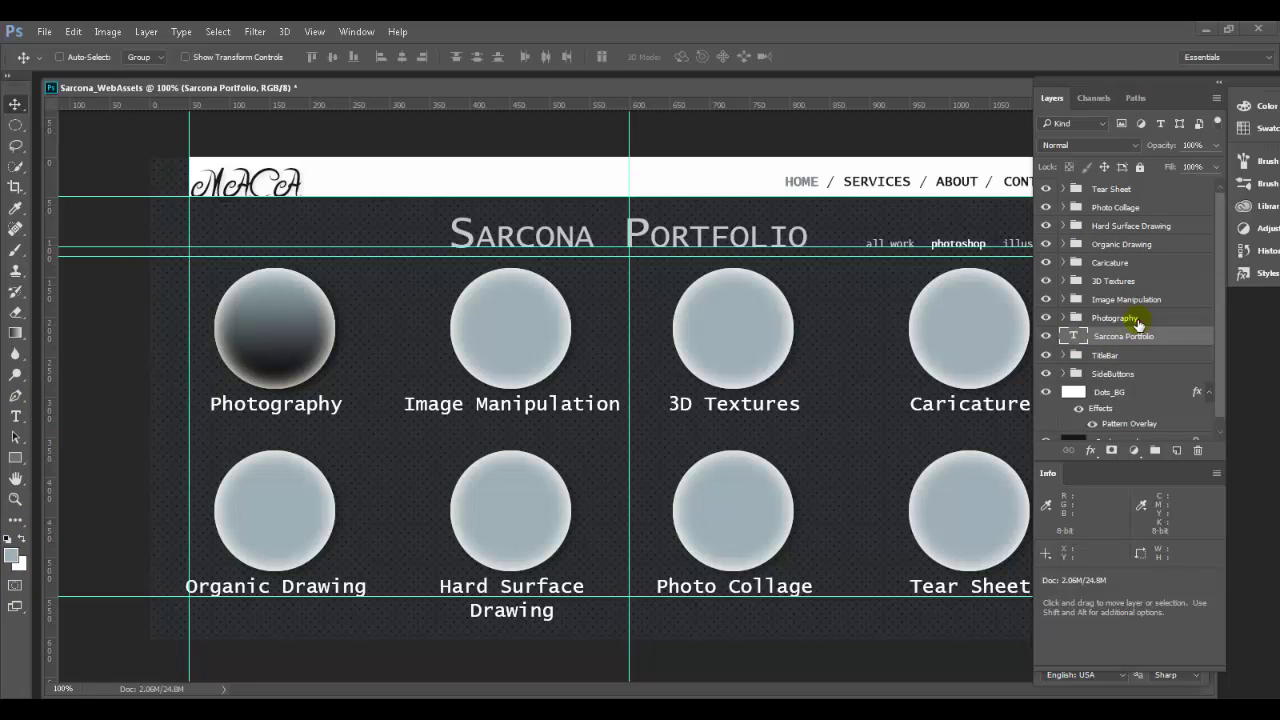
pyautogui.click(1135, 318)
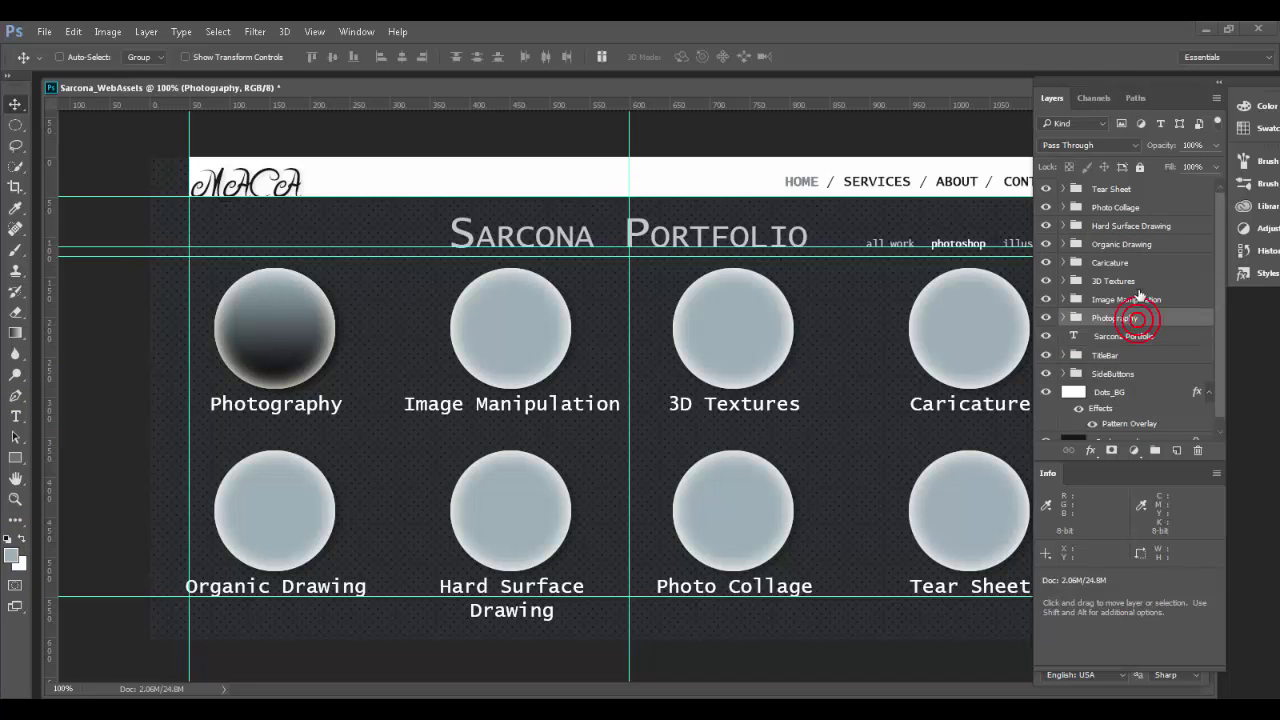
# Group the portfolio button groups, Photography through Tear Sheet, into a new group named Buttons
pyautogui.keyDown('shift'); pyautogui.click(1150, 193); pyautogui.keyUp('shift')
pyautogui.click(1216, 98)
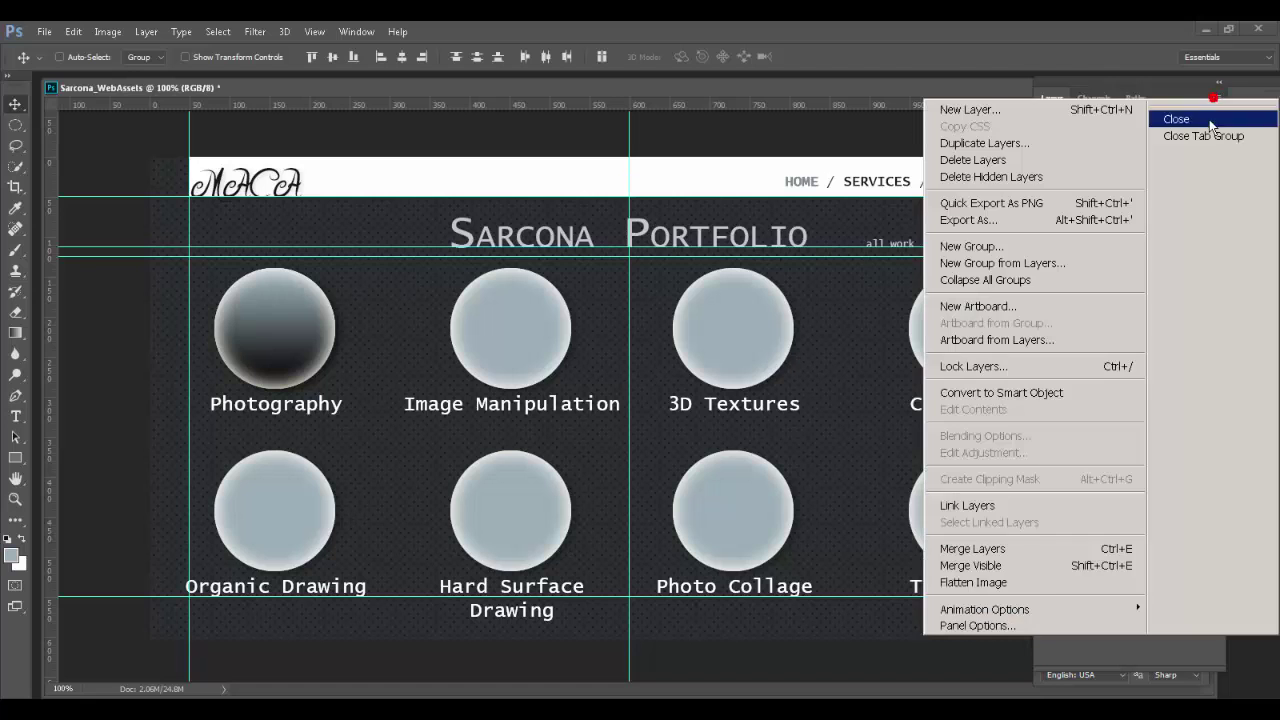
pyautogui.click(1117, 263)
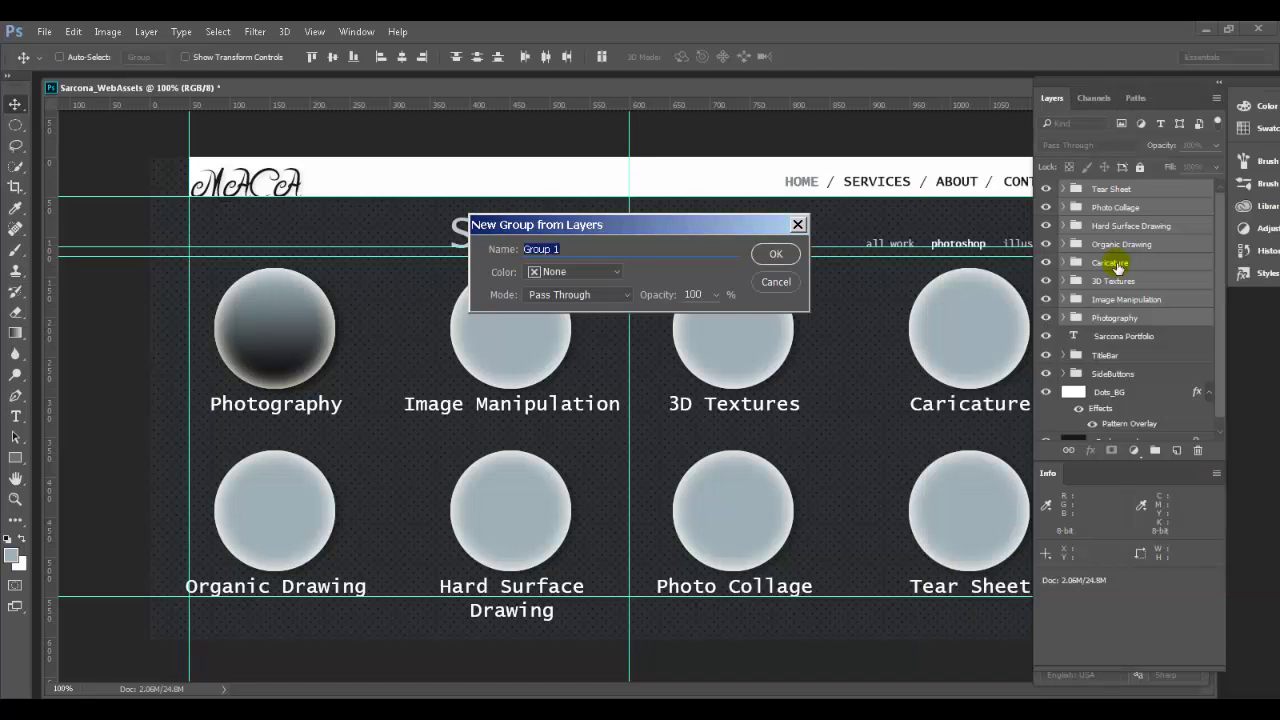
pyautogui.write('Buttons')
pyautogui.press('Return')
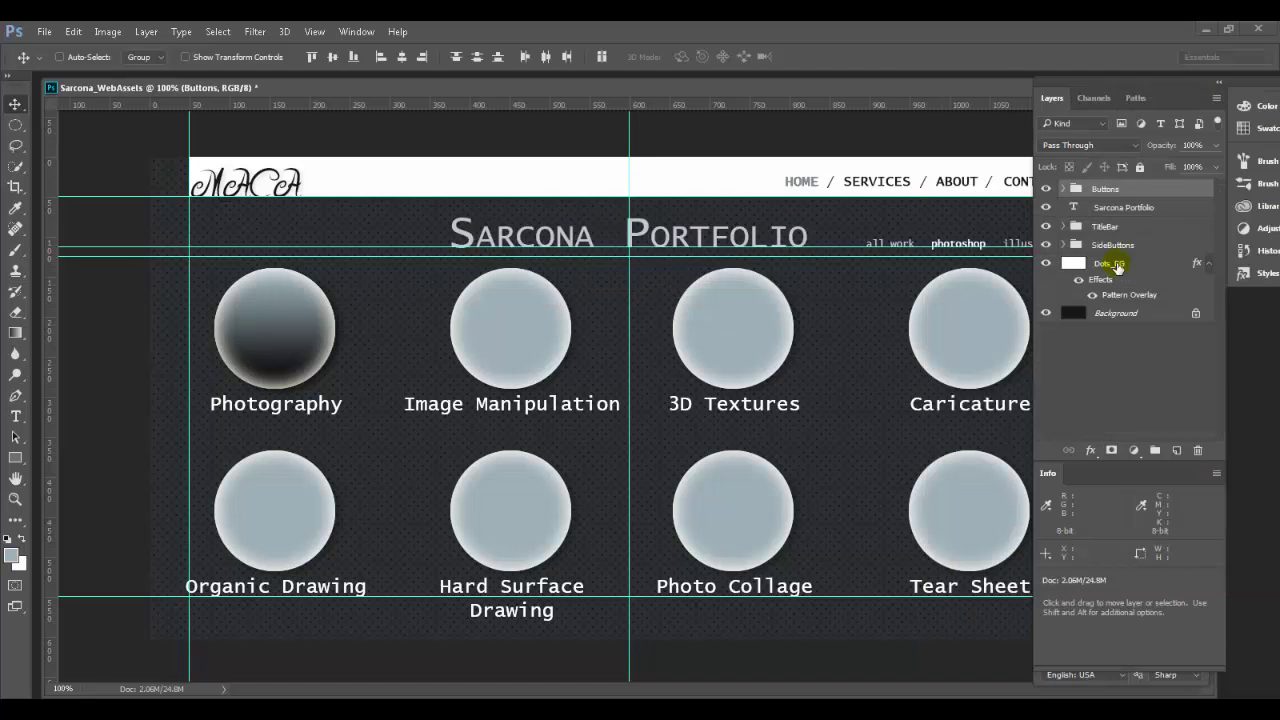
# Clear the layer selection and preview the whole page without panels
pyautogui.click(1118, 345)
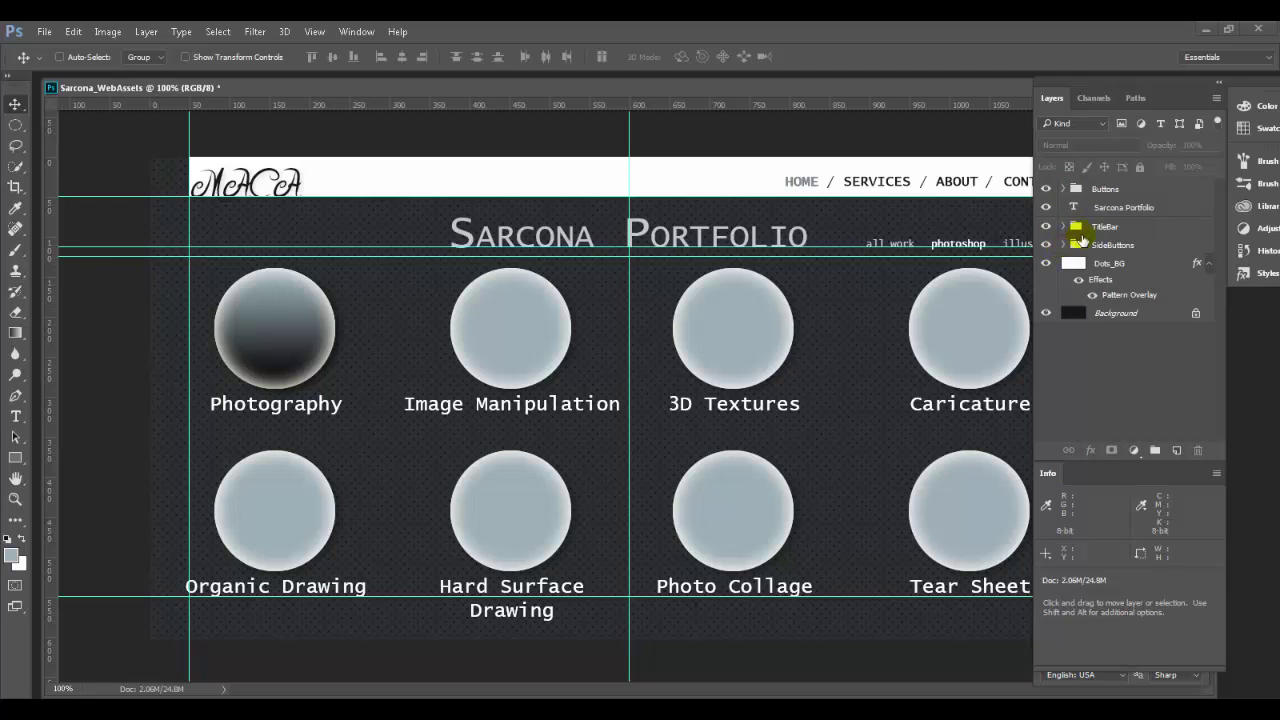
pyautogui.click(1110, 207)
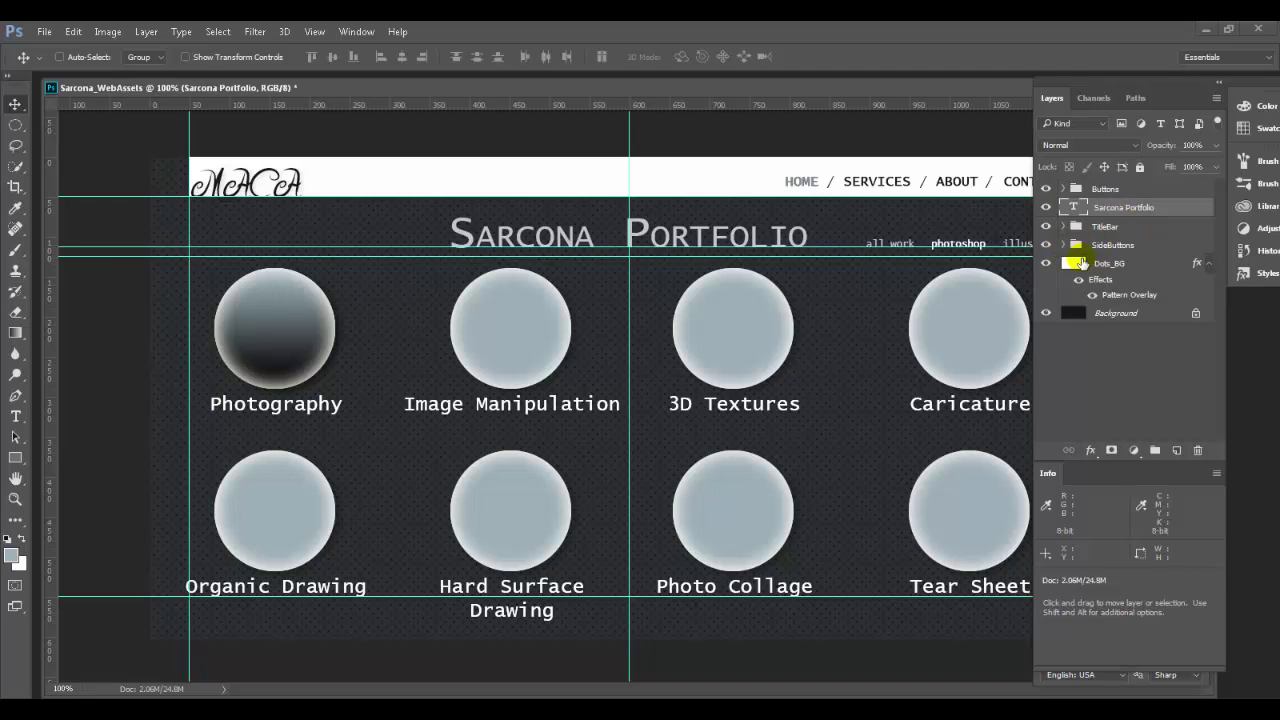
pyautogui.click(1080, 263)
pyautogui.click(1166, 368)
pyautogui.press('Tab')
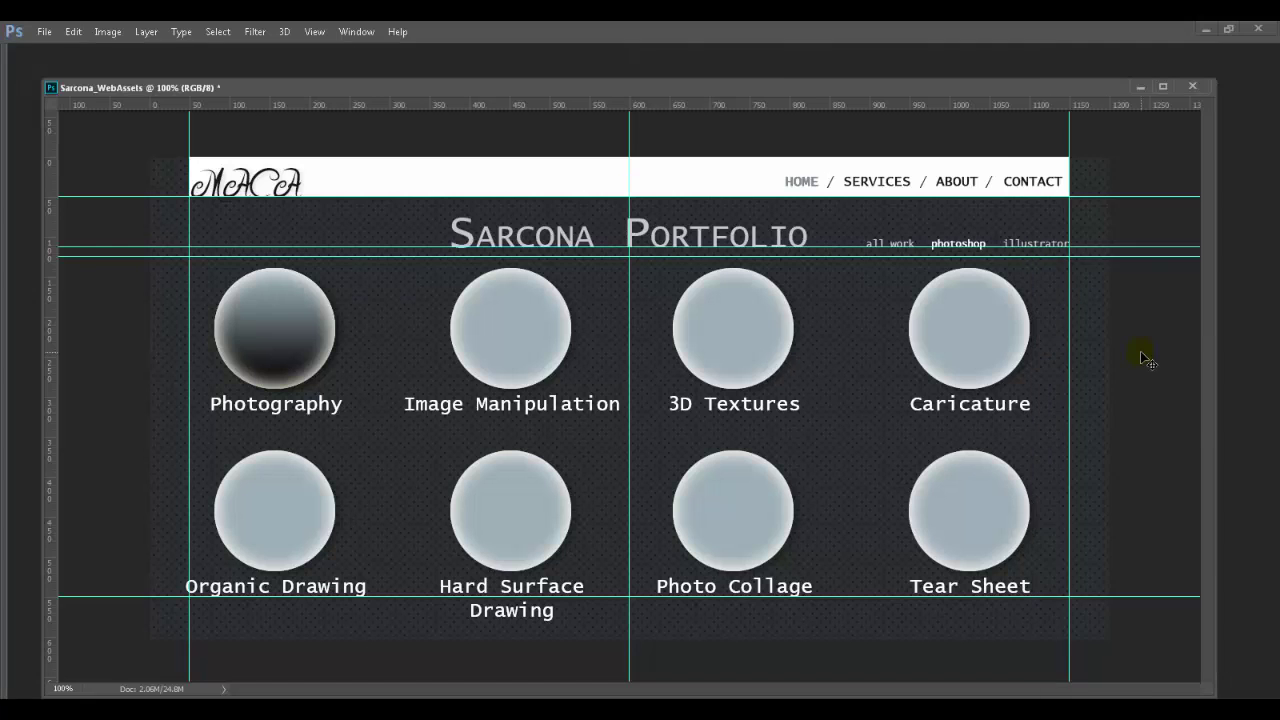
pyautogui.press('Tab')
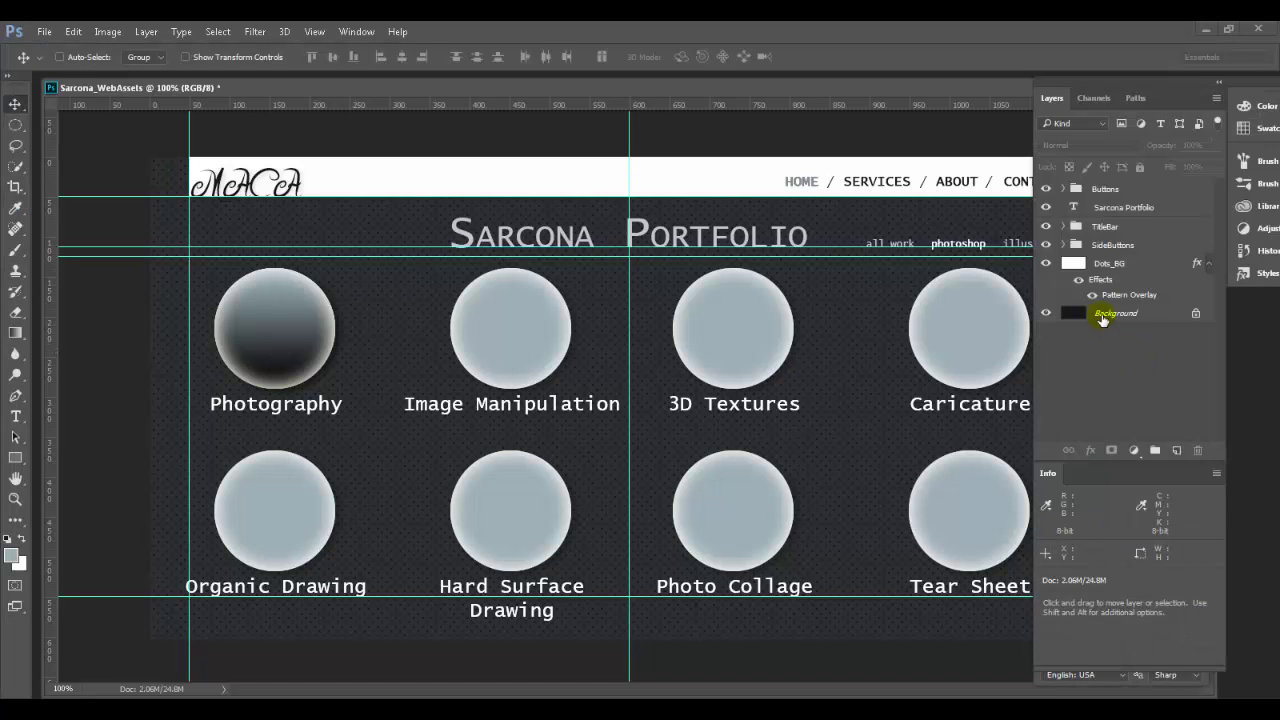
# Convert the locked Background into a normal layer named Layer 0
pyautogui.click(1102, 316)
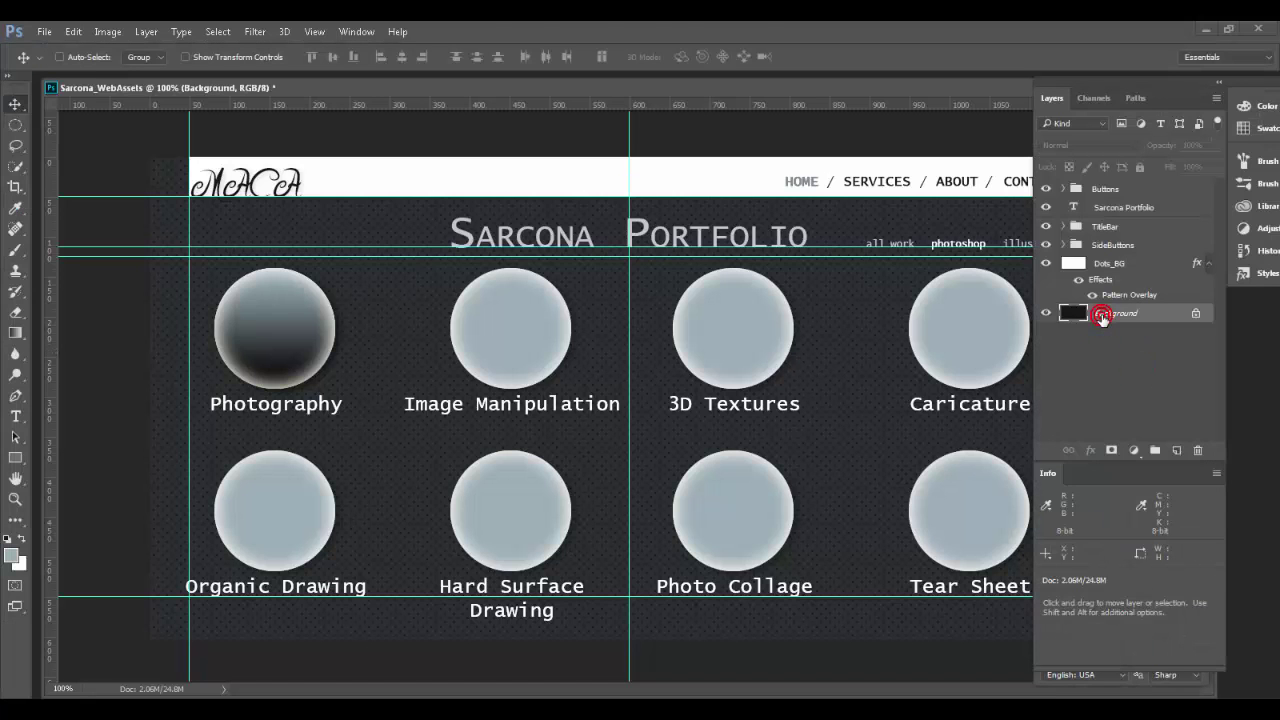
pyautogui.click(1046, 313)
pyautogui.click(1046, 313)
pyautogui.doubleClick(1180, 314)
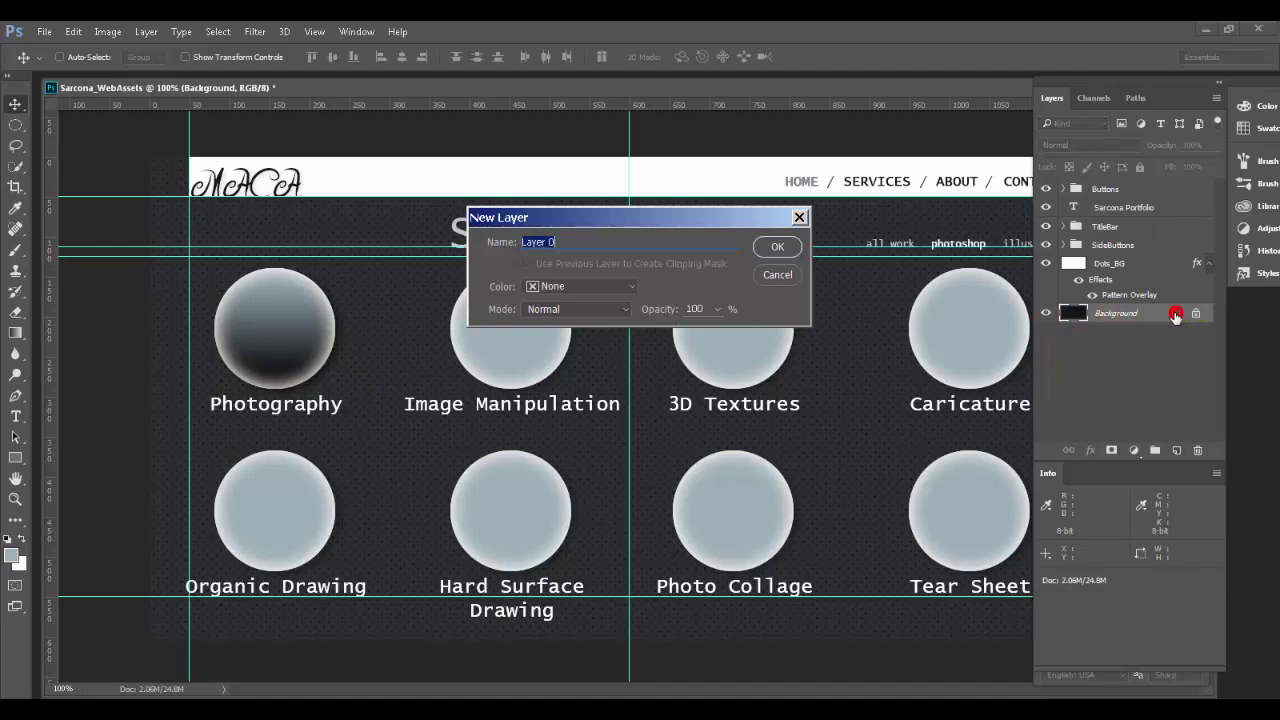
pyautogui.click(777, 246)
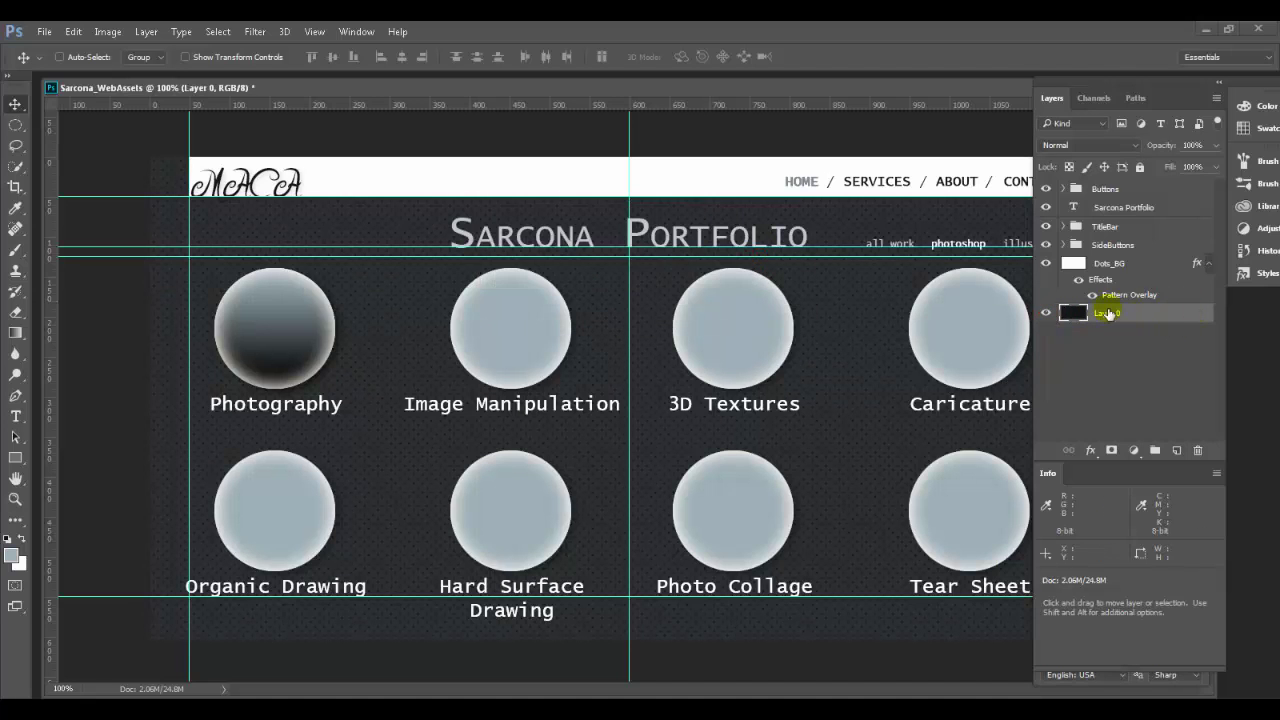
# Give Layer 0 a reversed radial Gradient Overlay
pyautogui.doubleClick(1180, 316)
pyautogui.moveTo(710, 152); pyautogui.dragTo(996, 144)
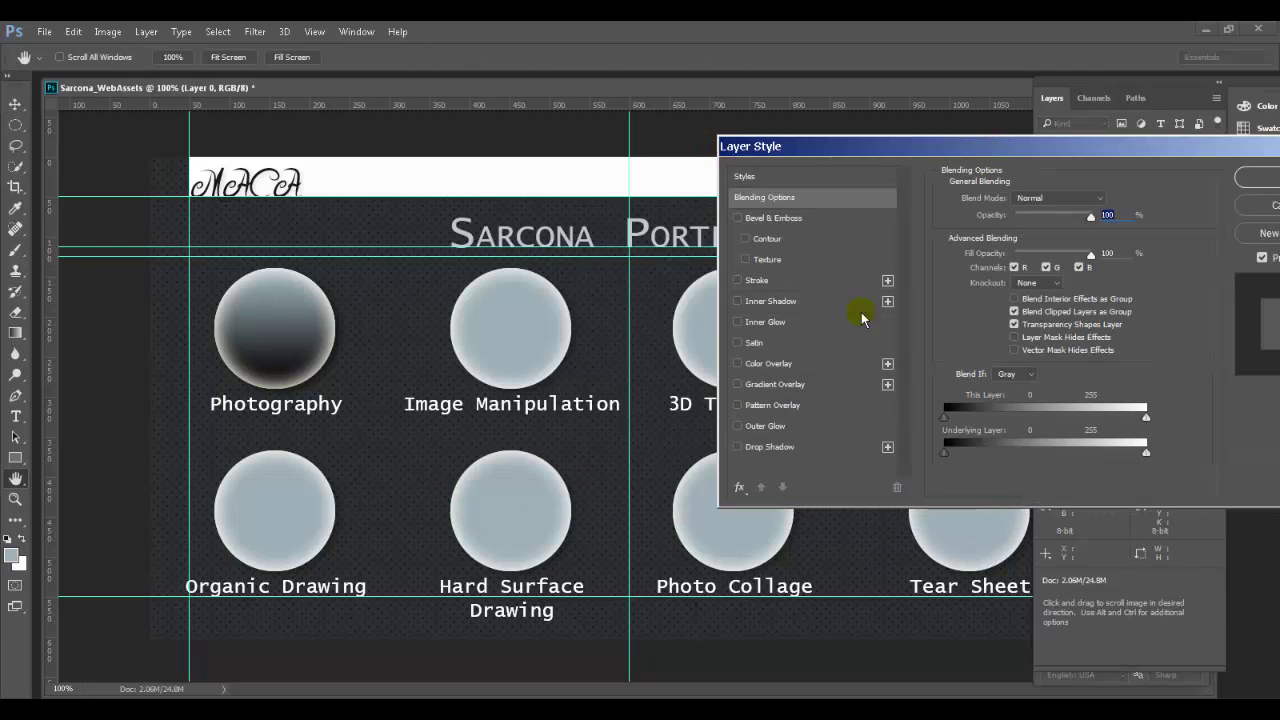
pyautogui.click(773, 386)
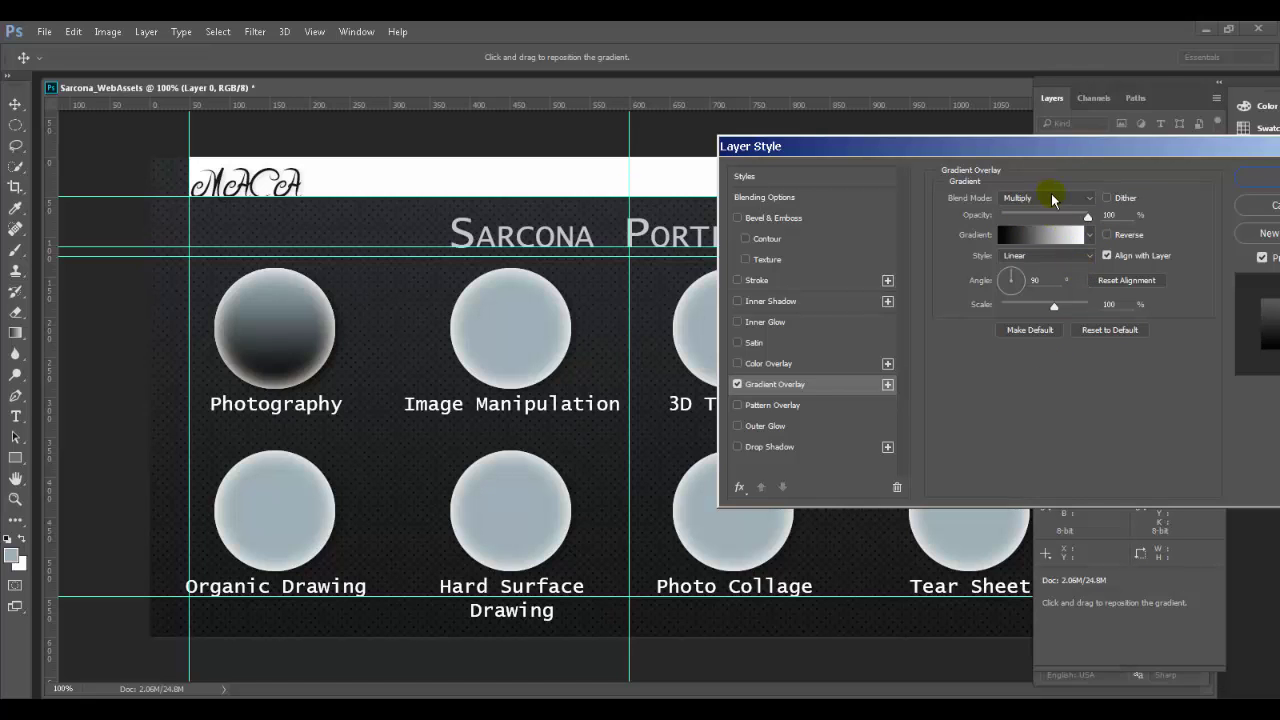
pyautogui.click(1040, 256)
pyautogui.click(1022, 279)
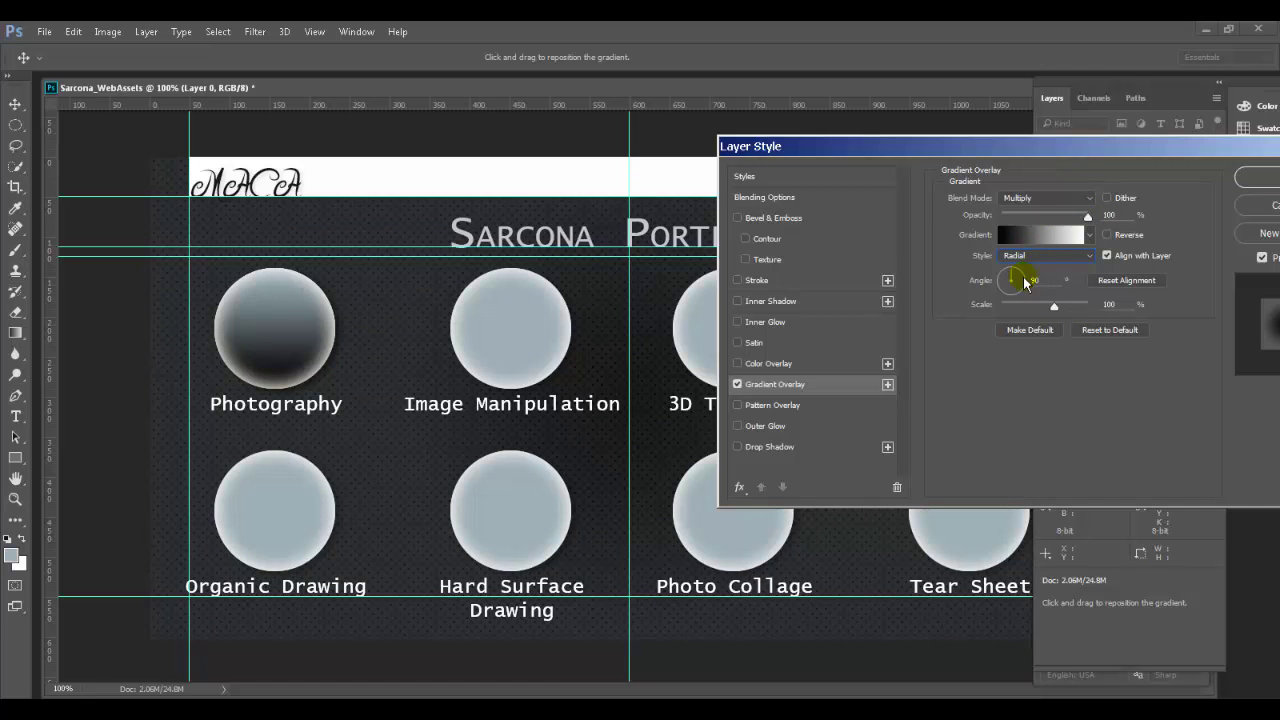
pyautogui.click(1125, 234)
# Set the gradient overlay scale to 150%
pyautogui.moveTo(1033, 158); pyautogui.dragTo(991, 576)
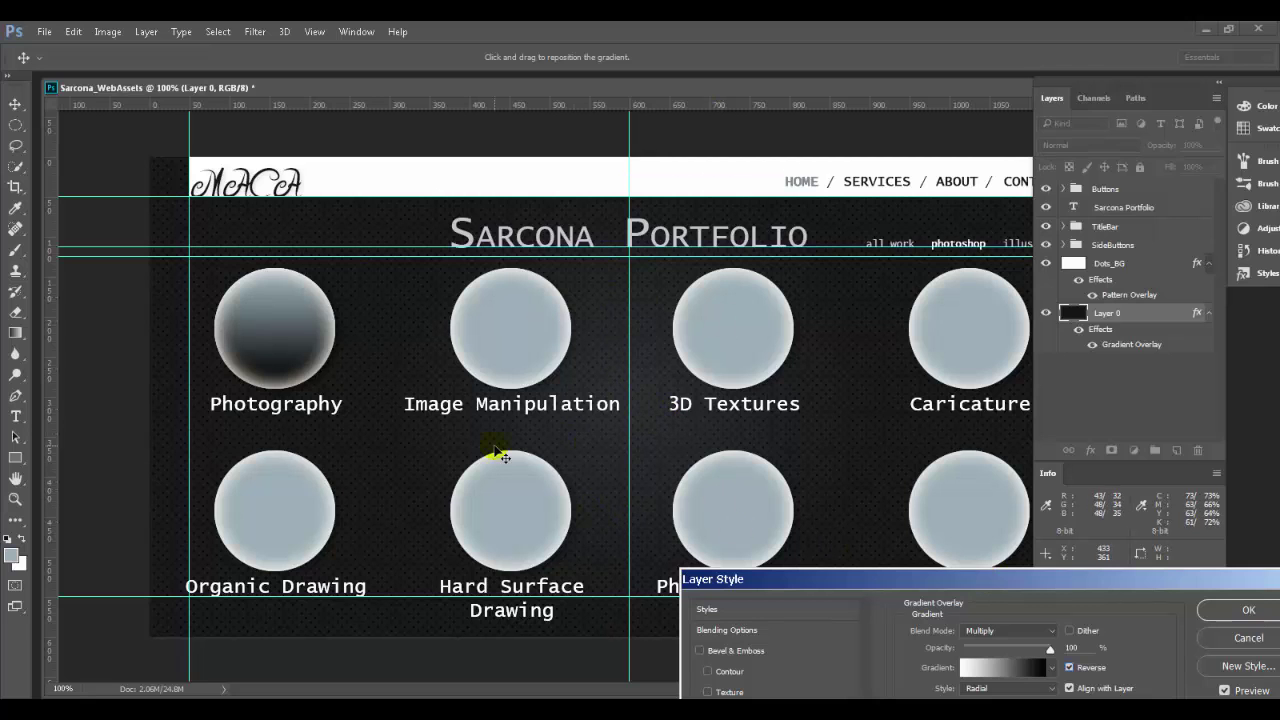
pyautogui.moveTo(969, 580); pyautogui.dragTo(876, 260)
pyautogui.moveTo(936, 418); pyautogui.dragTo(956, 420)
pyautogui.moveTo(841, 263); pyautogui.dragTo(958, 203)
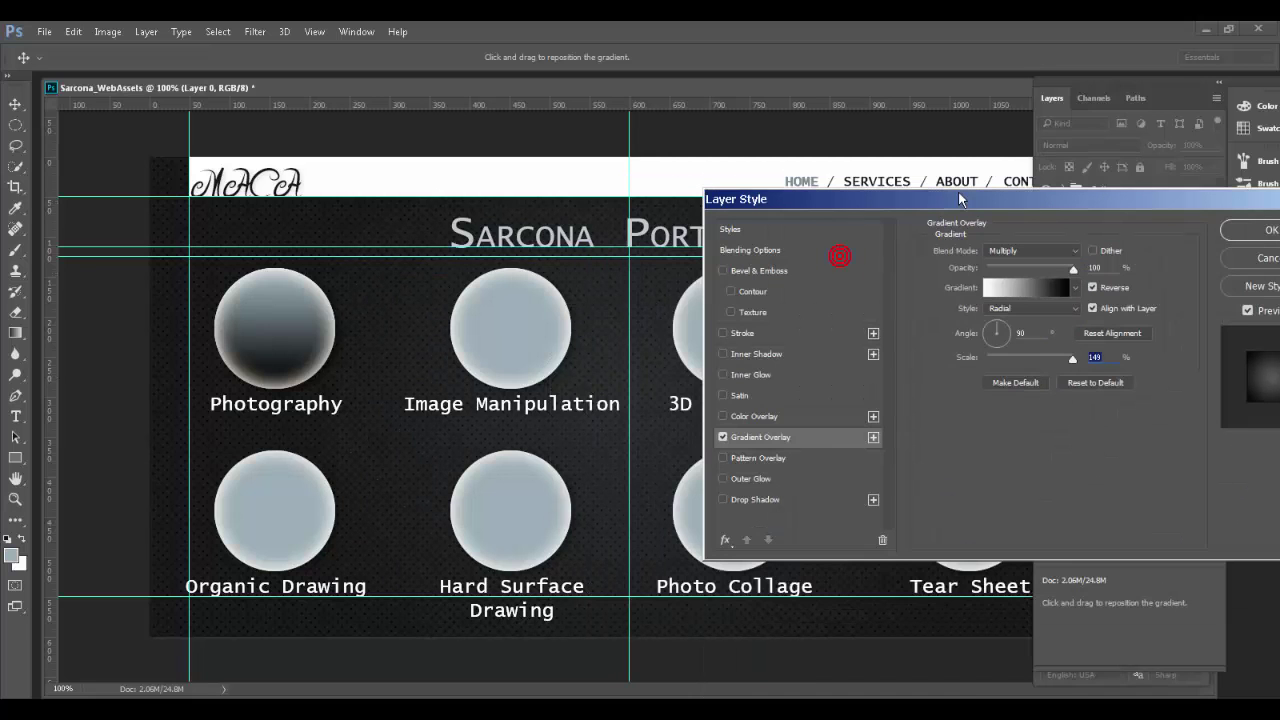
pyautogui.click(1075, 360)
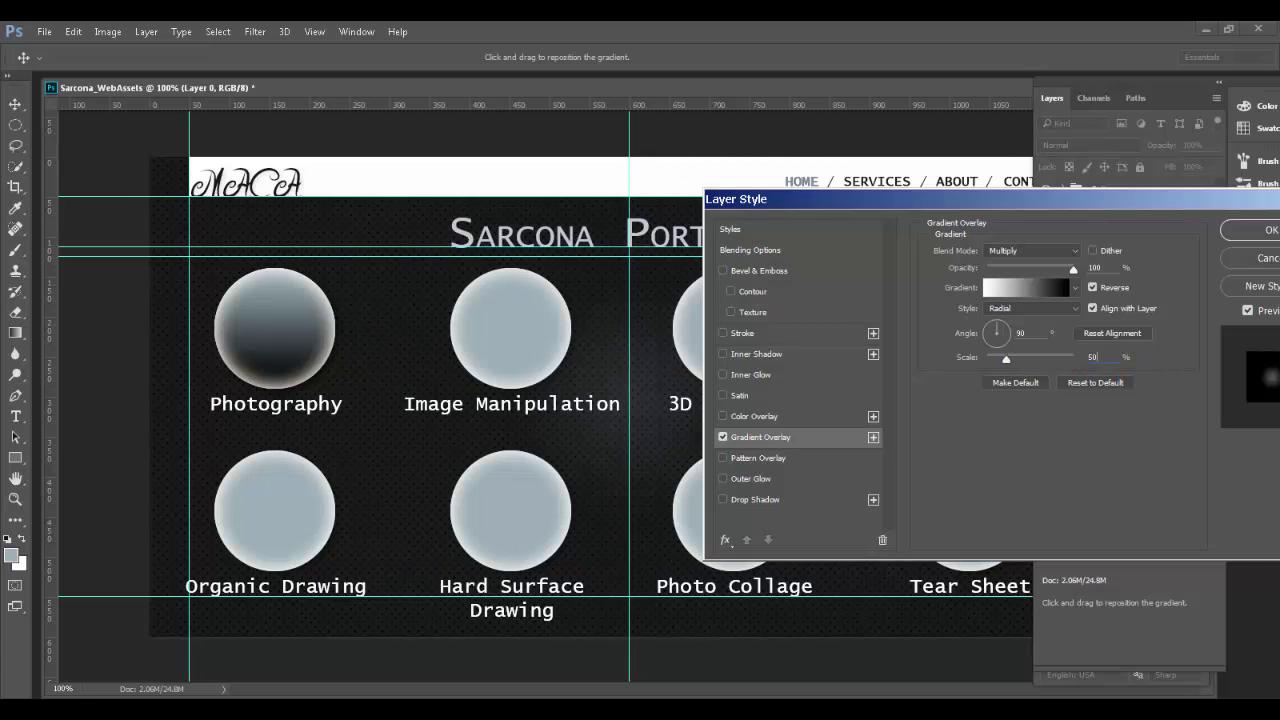
pyautogui.click(1050, 371)
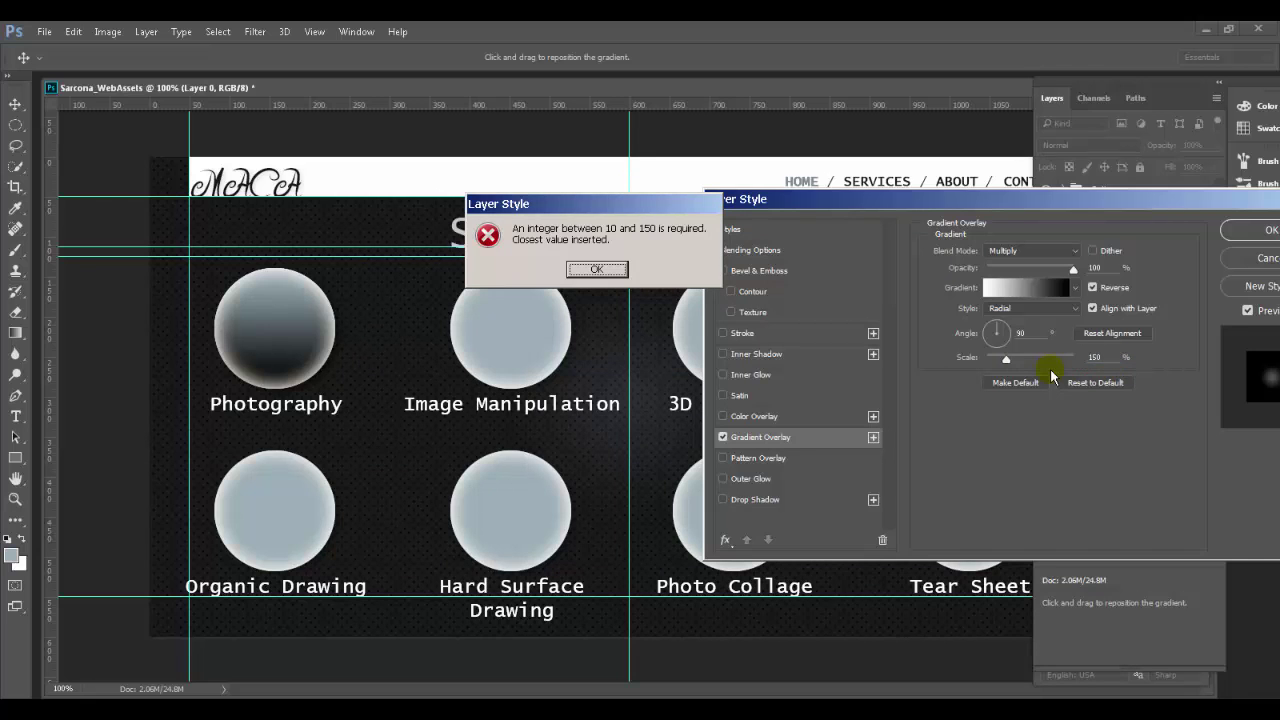
pyautogui.press('Return')
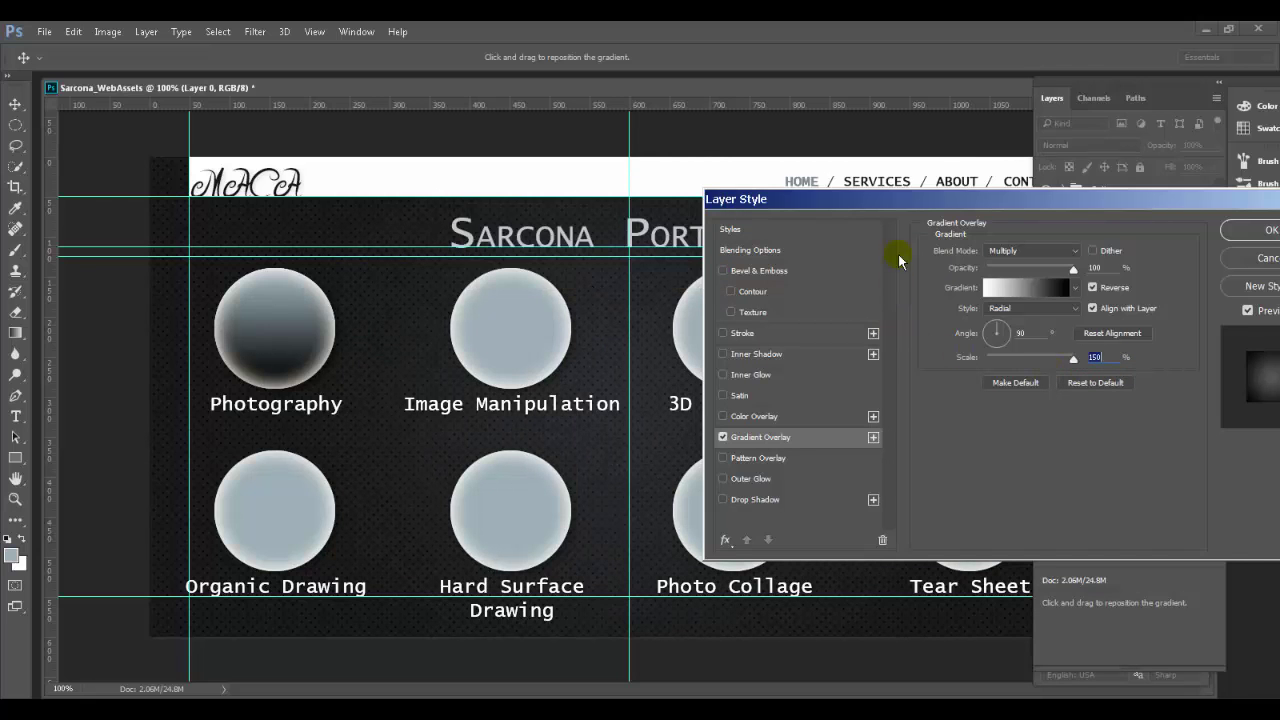
pyautogui.moveTo(808, 199); pyautogui.dragTo(802, 119)
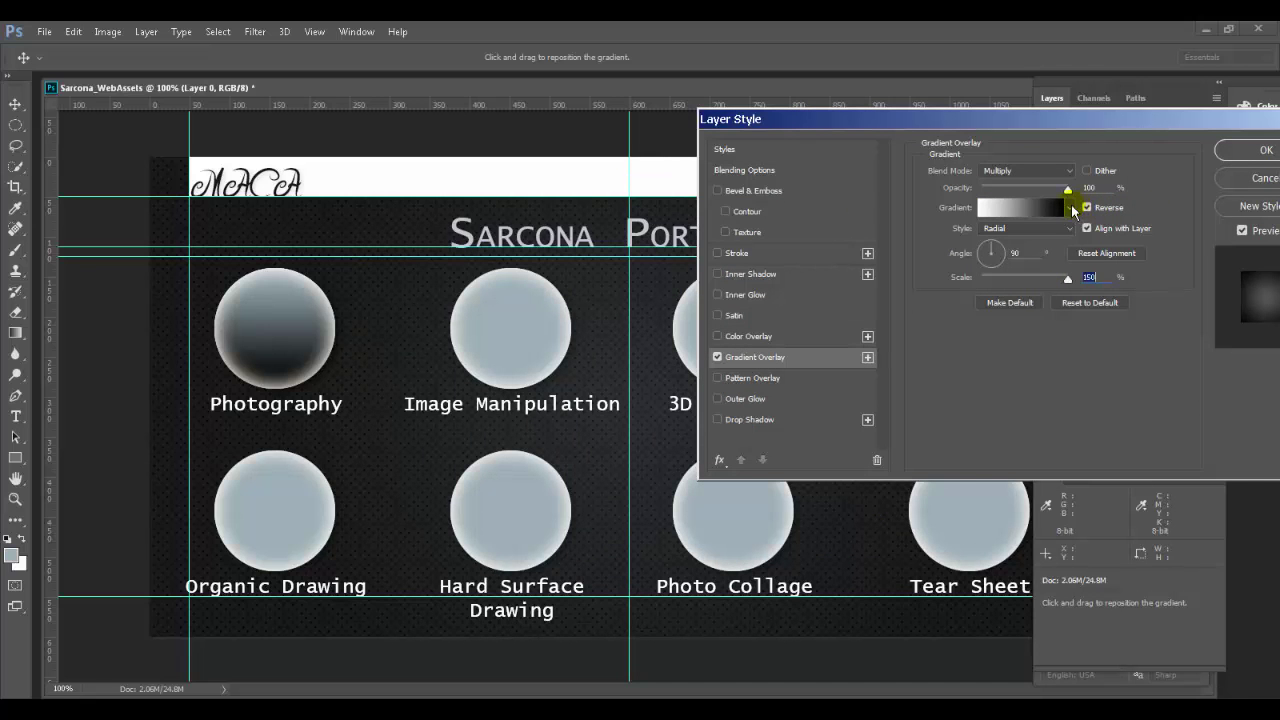
pyautogui.click(1072, 207)
# Edit the gradient to remove the black stop and make the left stop dark grey
pyautogui.click(1072, 207)
pyautogui.click(1040, 208)
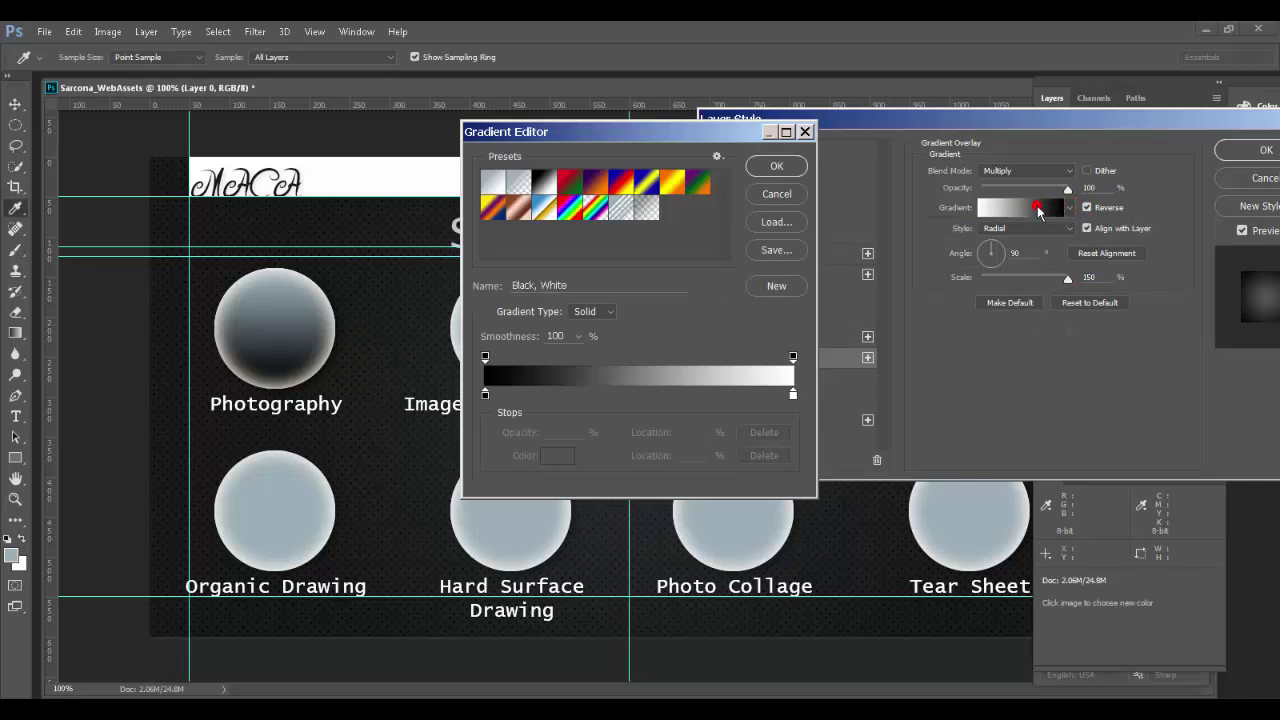
pyautogui.moveTo(711, 130); pyautogui.dragTo(1034, 99)
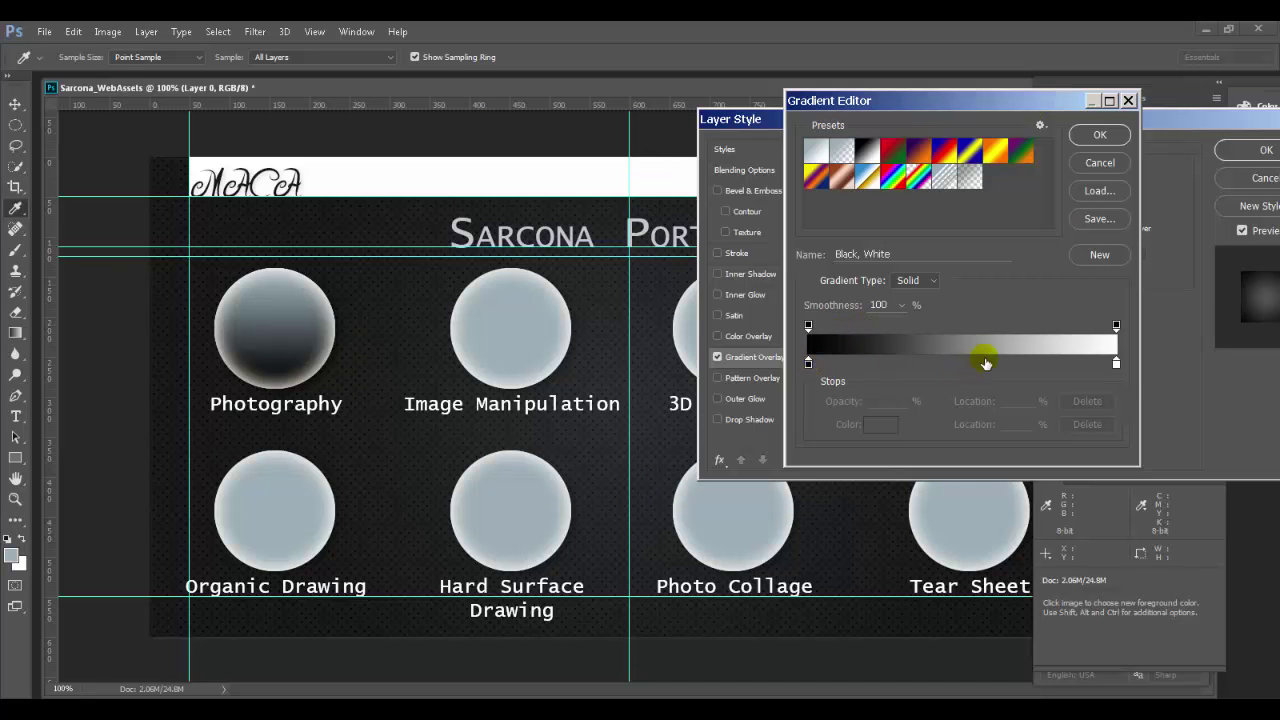
pyautogui.moveTo(1005, 363); pyautogui.dragTo(791, 403)
pyautogui.moveTo(839, 364); pyautogui.dragTo(808, 364)
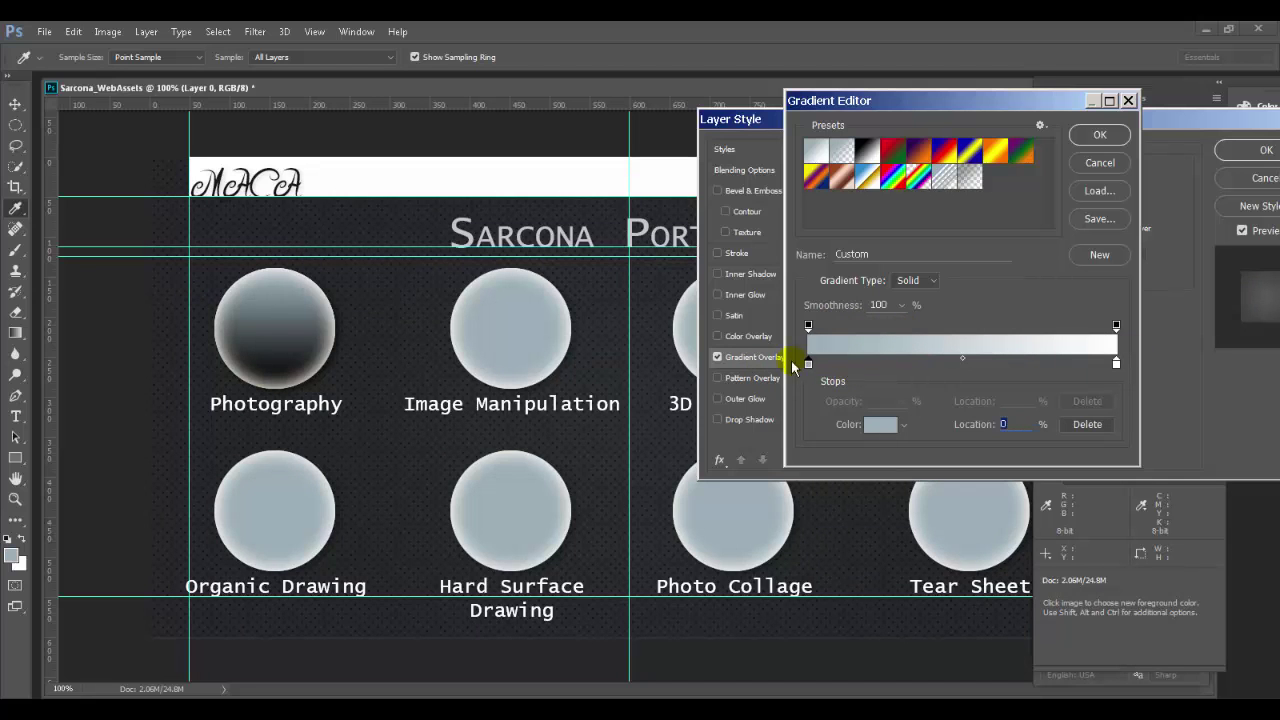
pyautogui.click(879, 424)
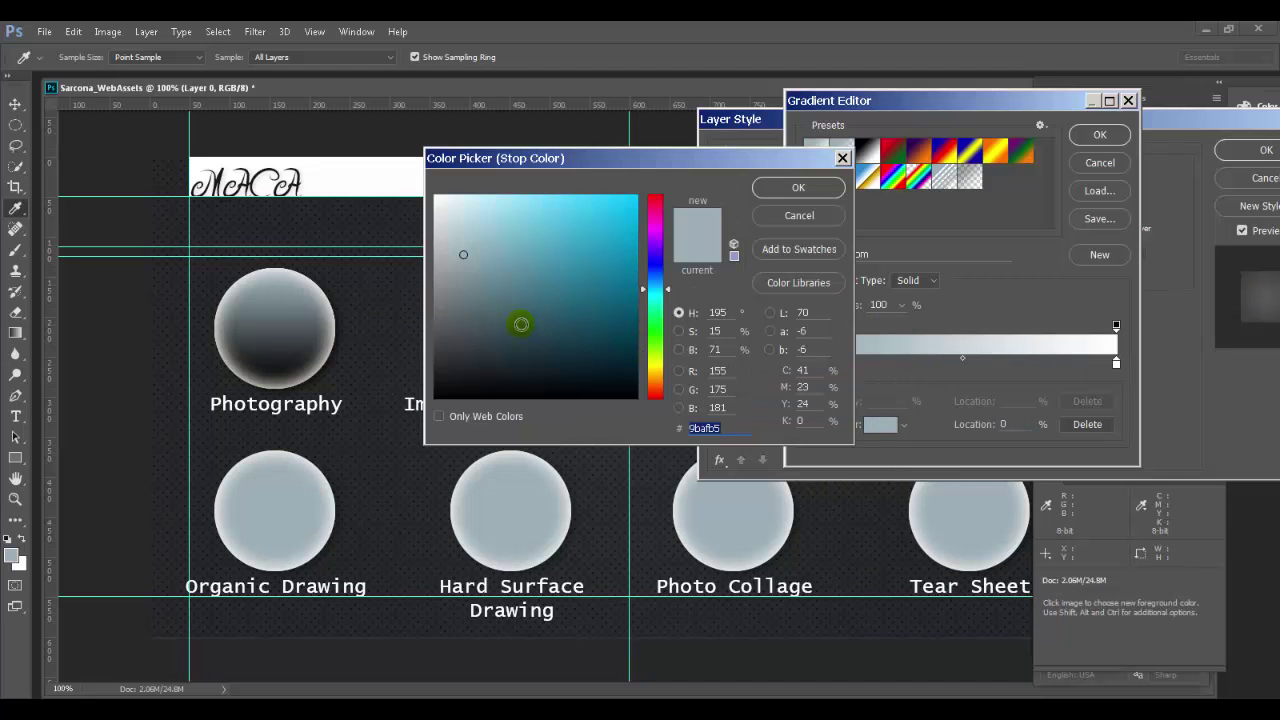
pyautogui.click(490, 322)
pyautogui.click(467, 353)
pyautogui.click(799, 190)
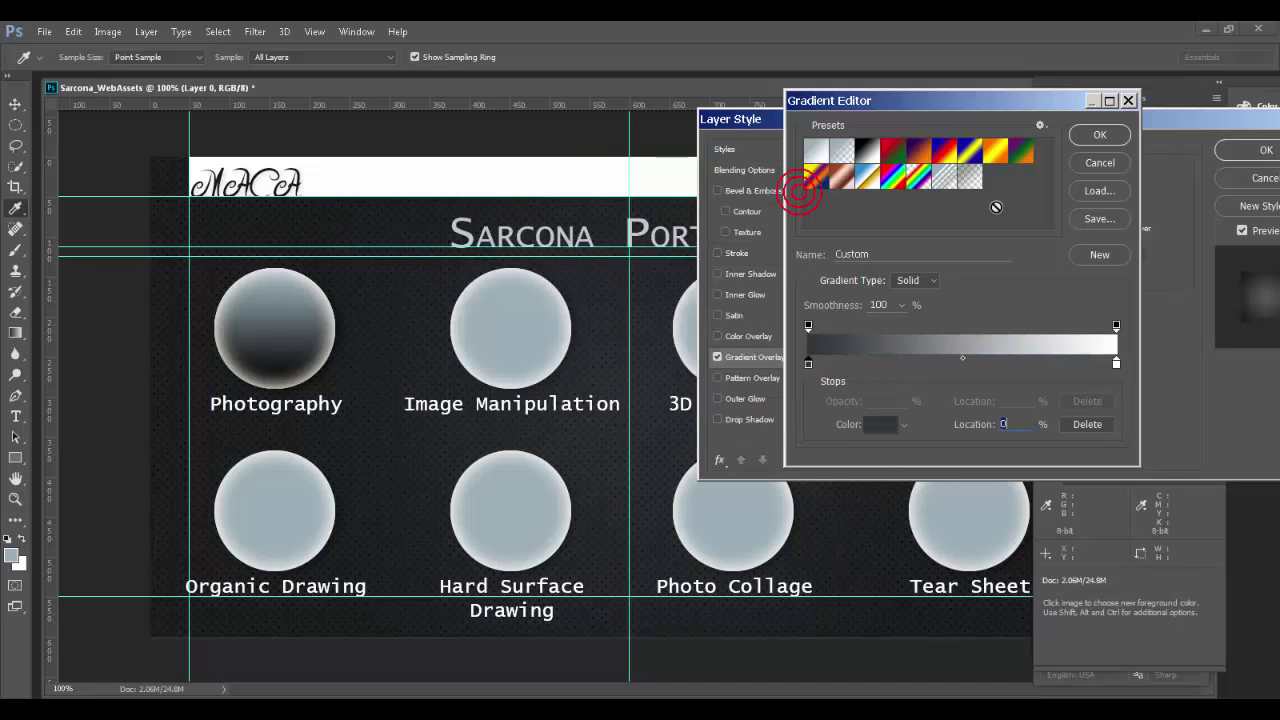
pyautogui.click(1122, 134)
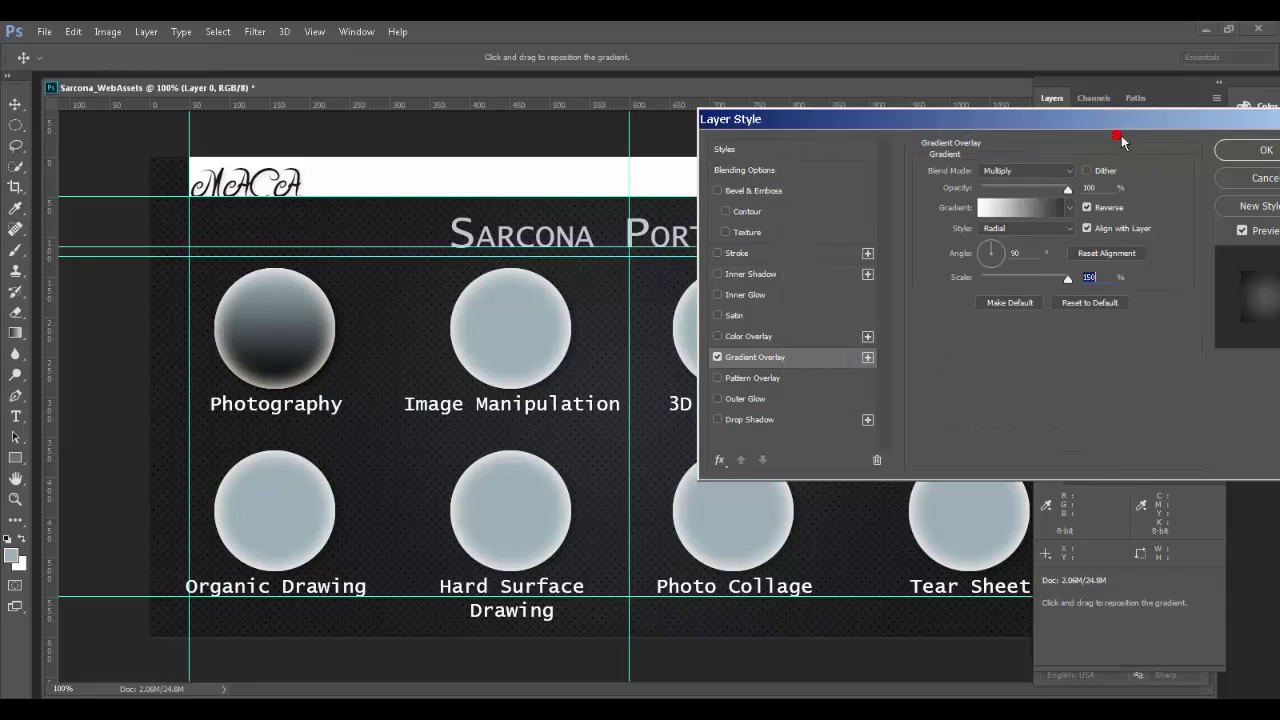
# Compare the page with and without the gradient overlay, then apply the style to Layer 0
pyautogui.click(717, 357)
pyautogui.click(717, 357)
pyautogui.click(717, 357)
pyautogui.click(717, 357)
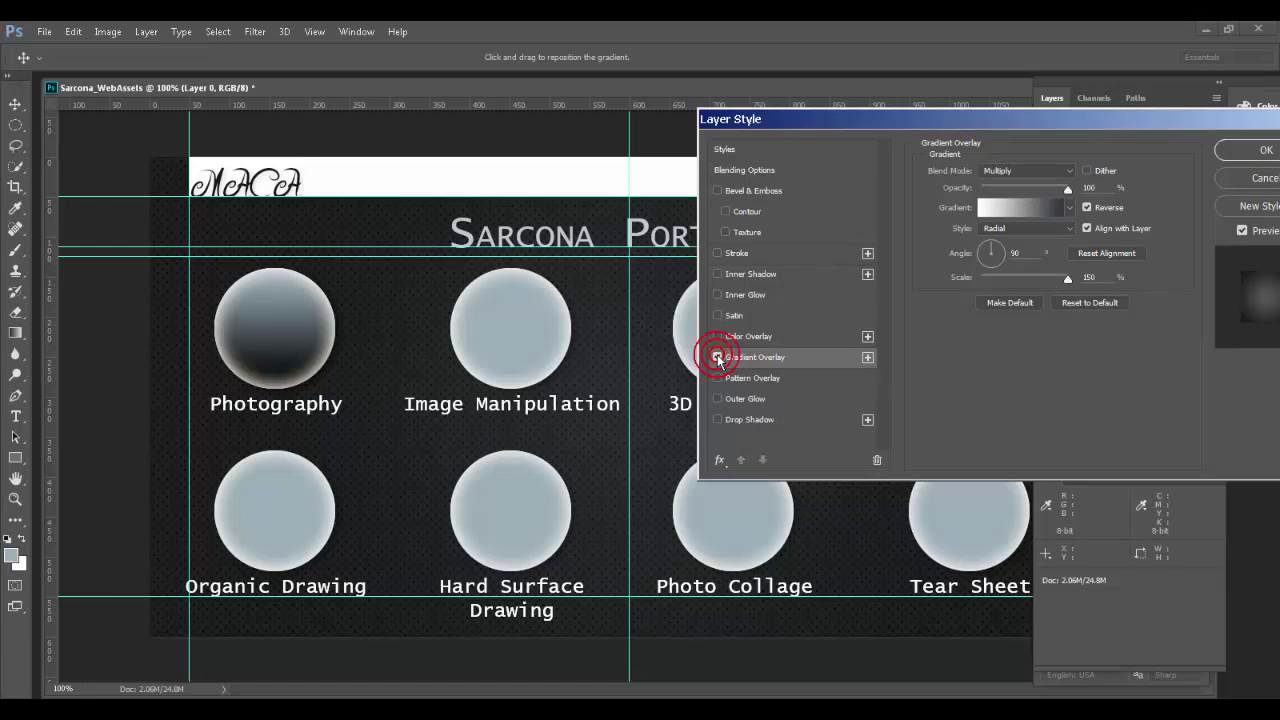
pyautogui.click(717, 357)
pyautogui.click(717, 357)
pyautogui.click(717, 357)
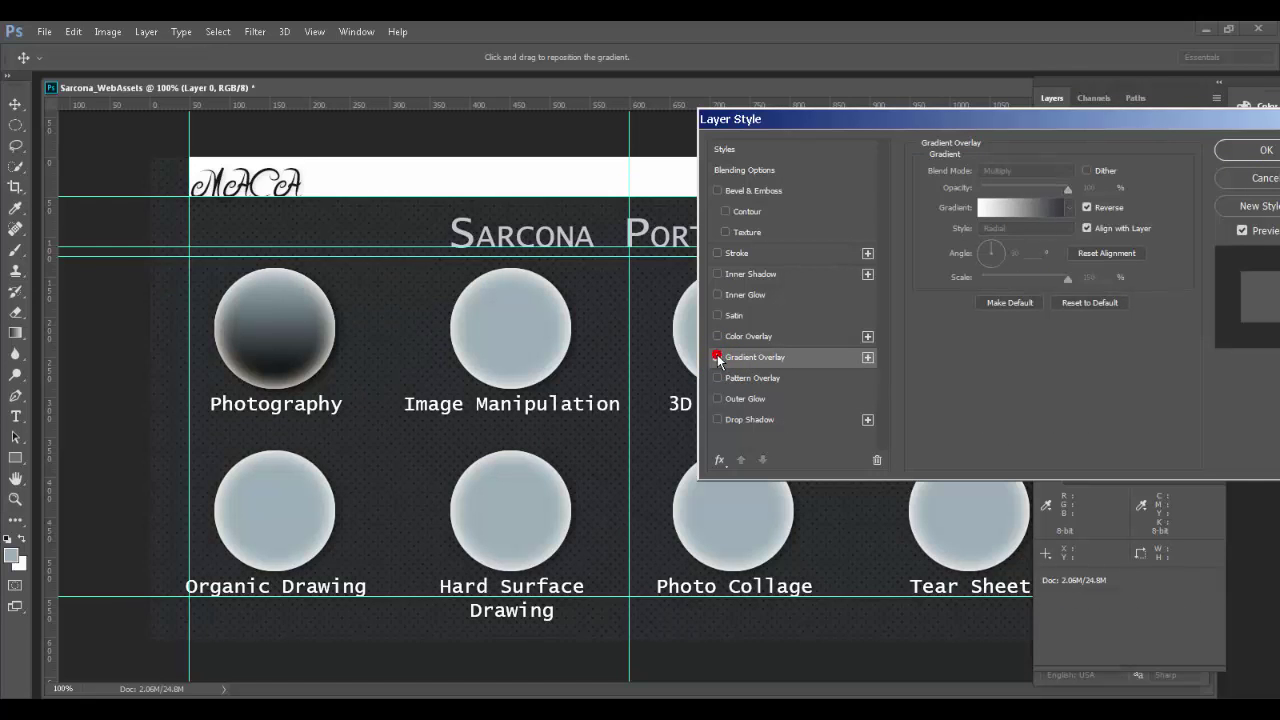
pyautogui.click(717, 357)
pyautogui.click(717, 357)
pyautogui.click(717, 357)
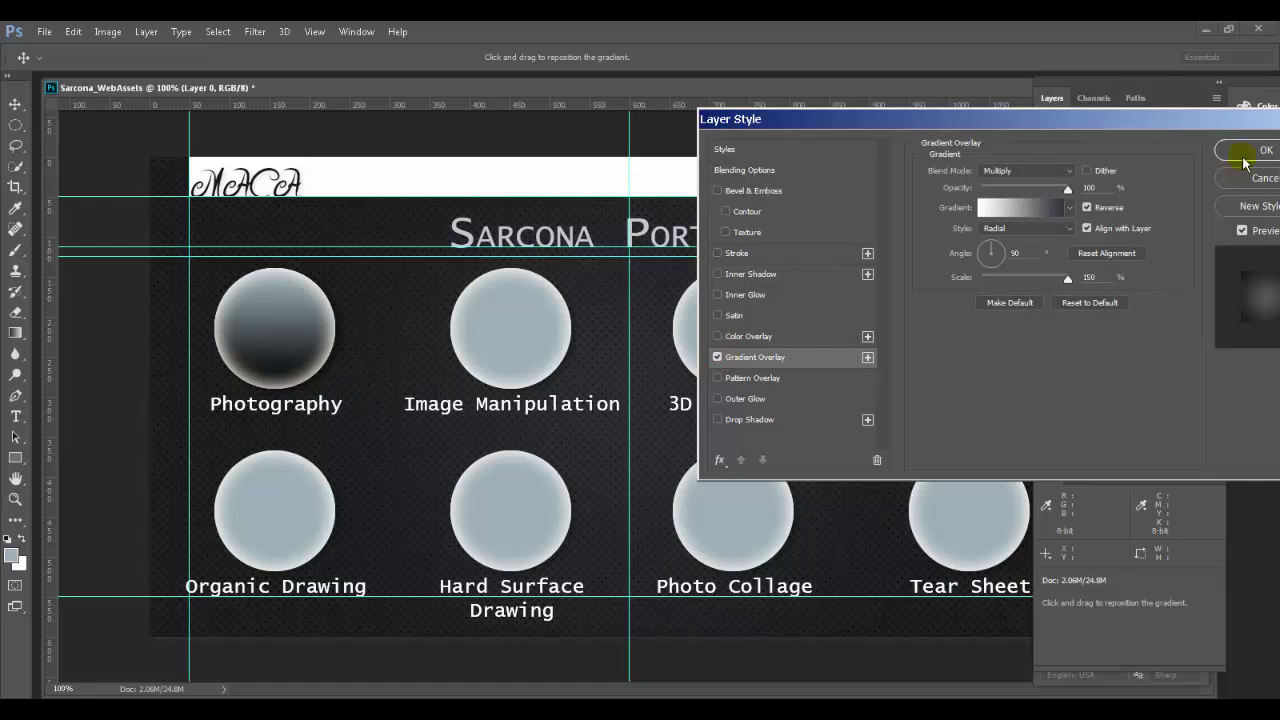
pyautogui.click(1250, 152)
pyautogui.click(1079, 331)
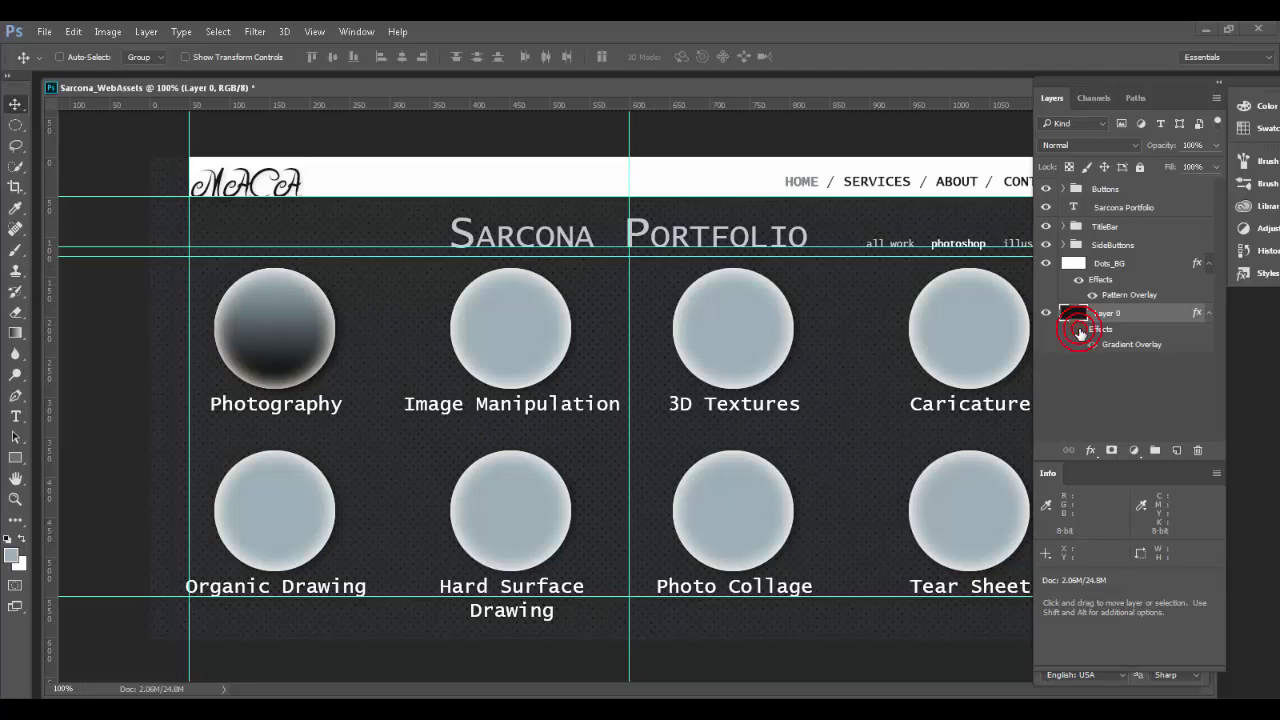
# Compare Layer 0's effects, hide the guides, and view the mockup at 100%
pyautogui.click(1079, 331)
pyautogui.click(1079, 331)
pyautogui.click(1079, 331)
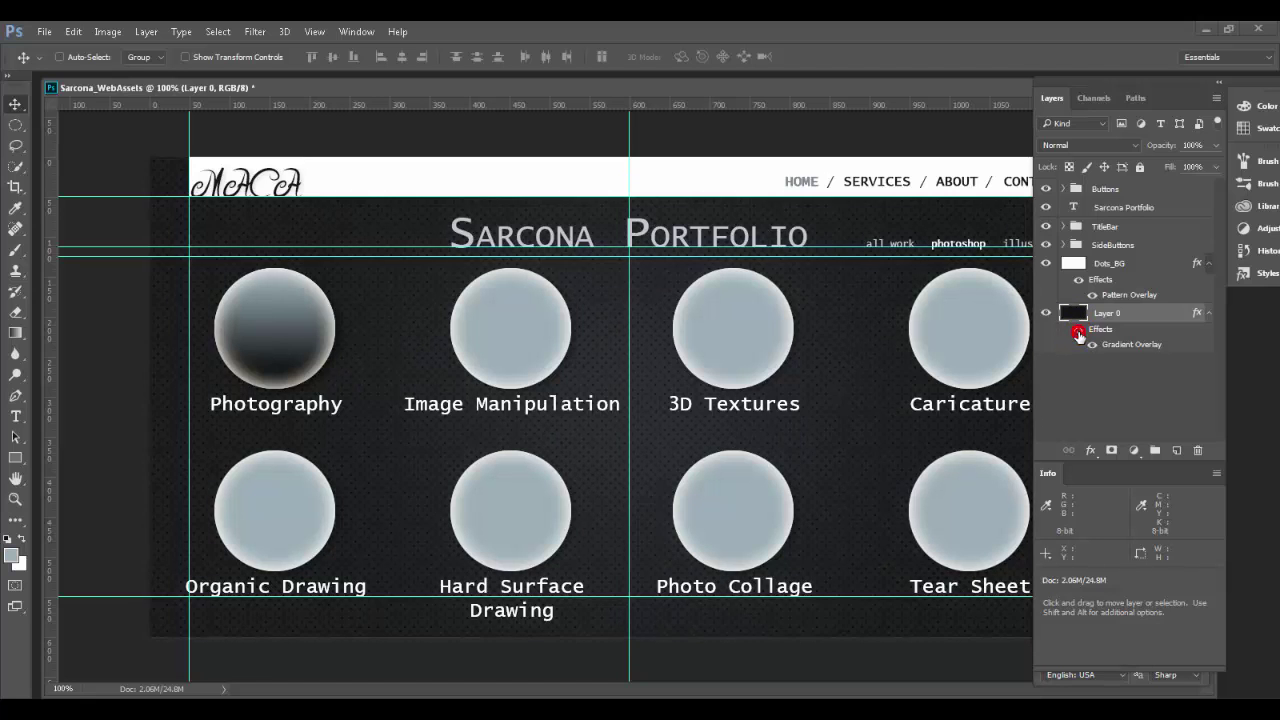
pyautogui.hotkey('ctrl', '-')
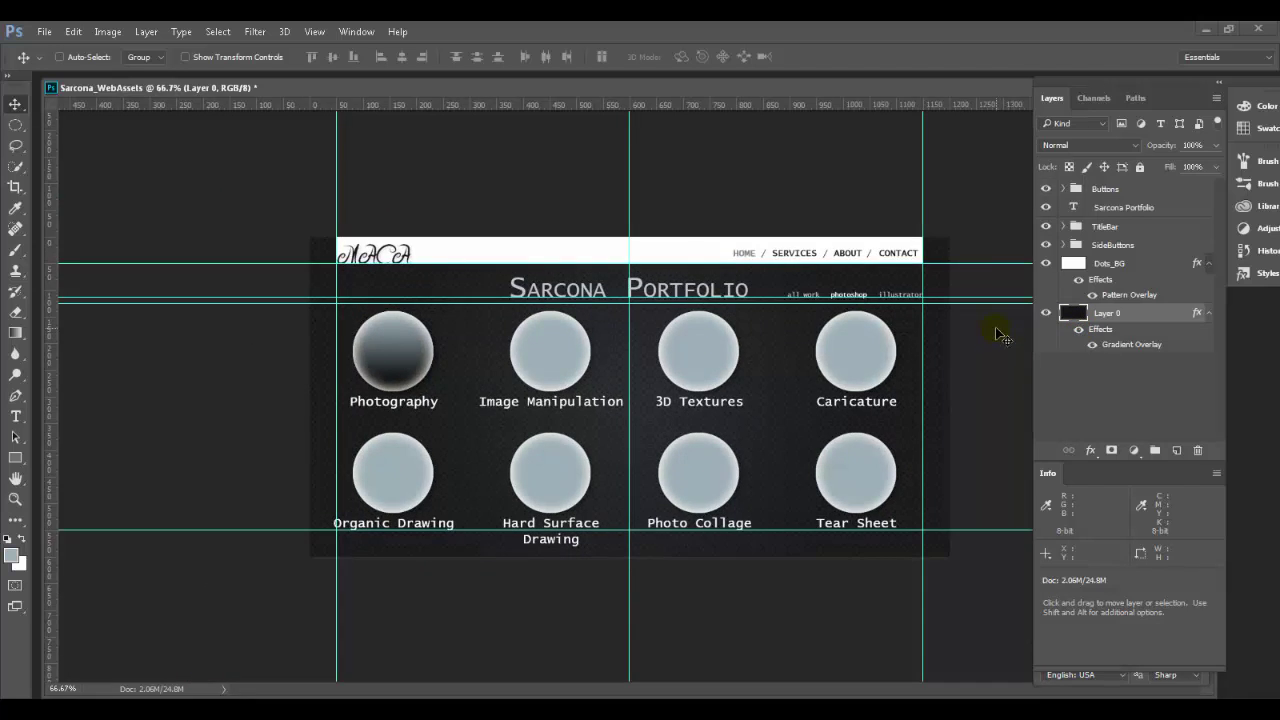
pyautogui.hotkey('ctrl', ';')
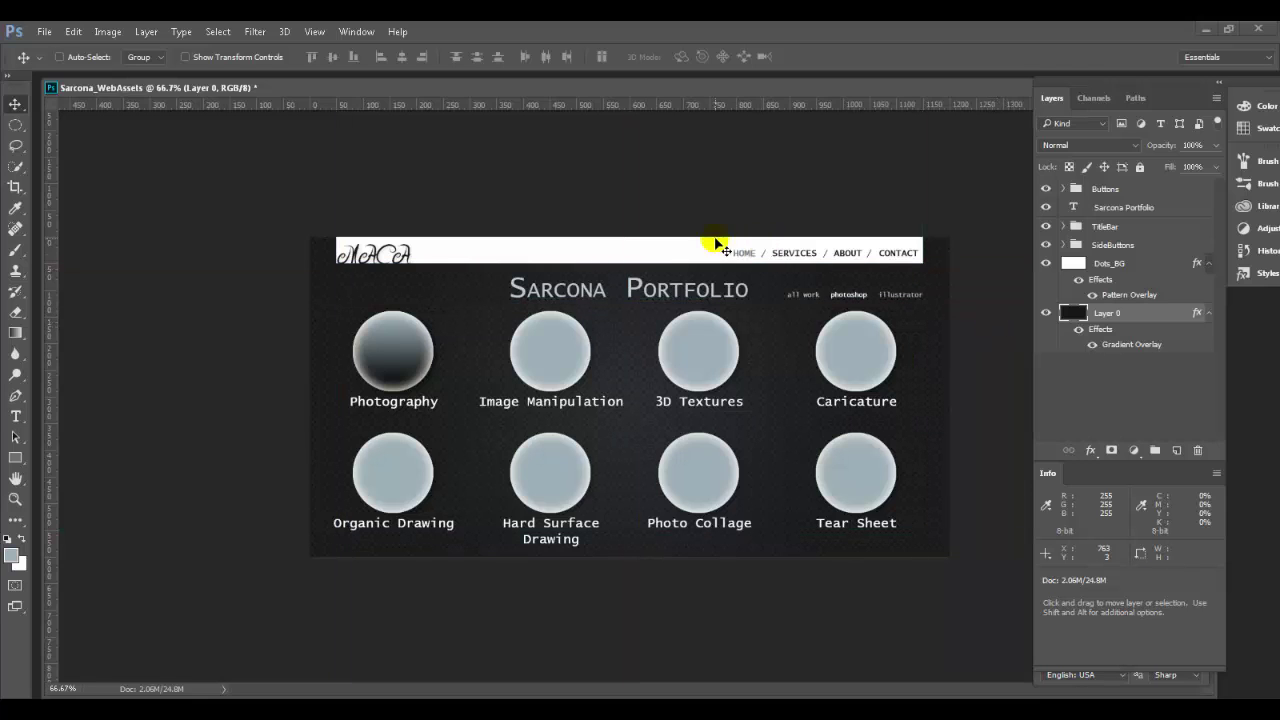
pyautogui.hotkey('ctrl', '+')
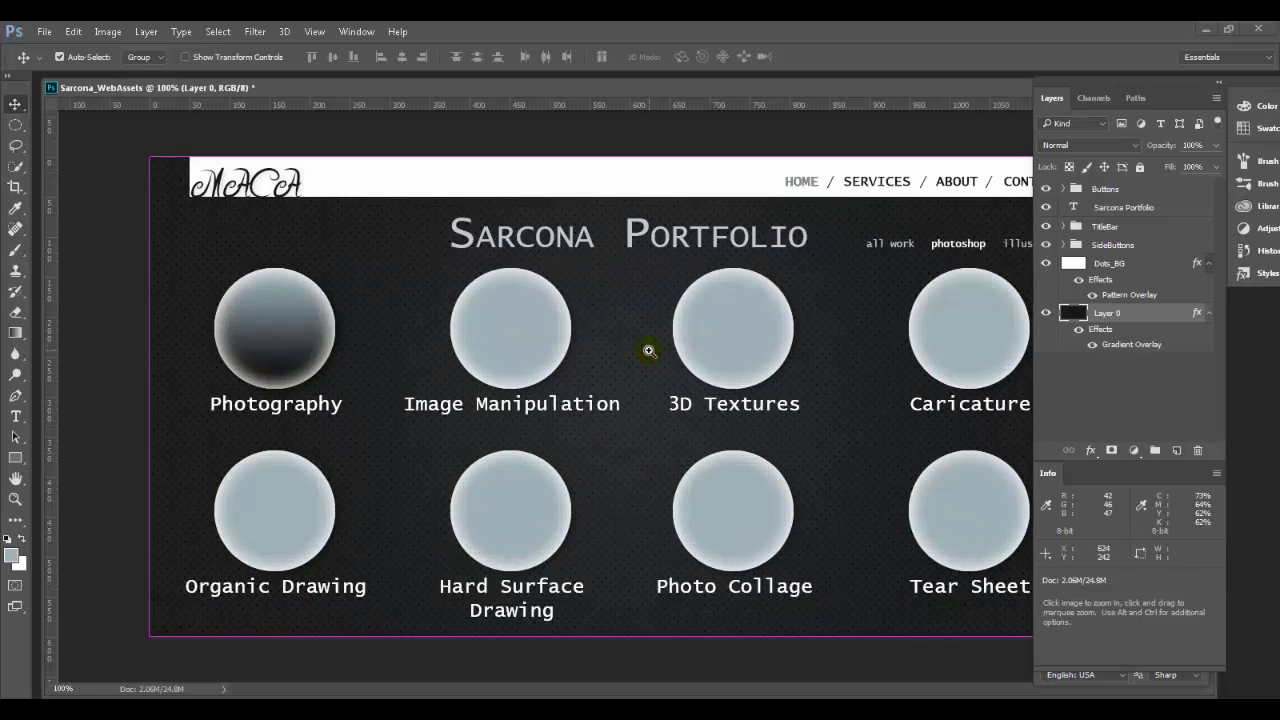
pyautogui.press('Tab')
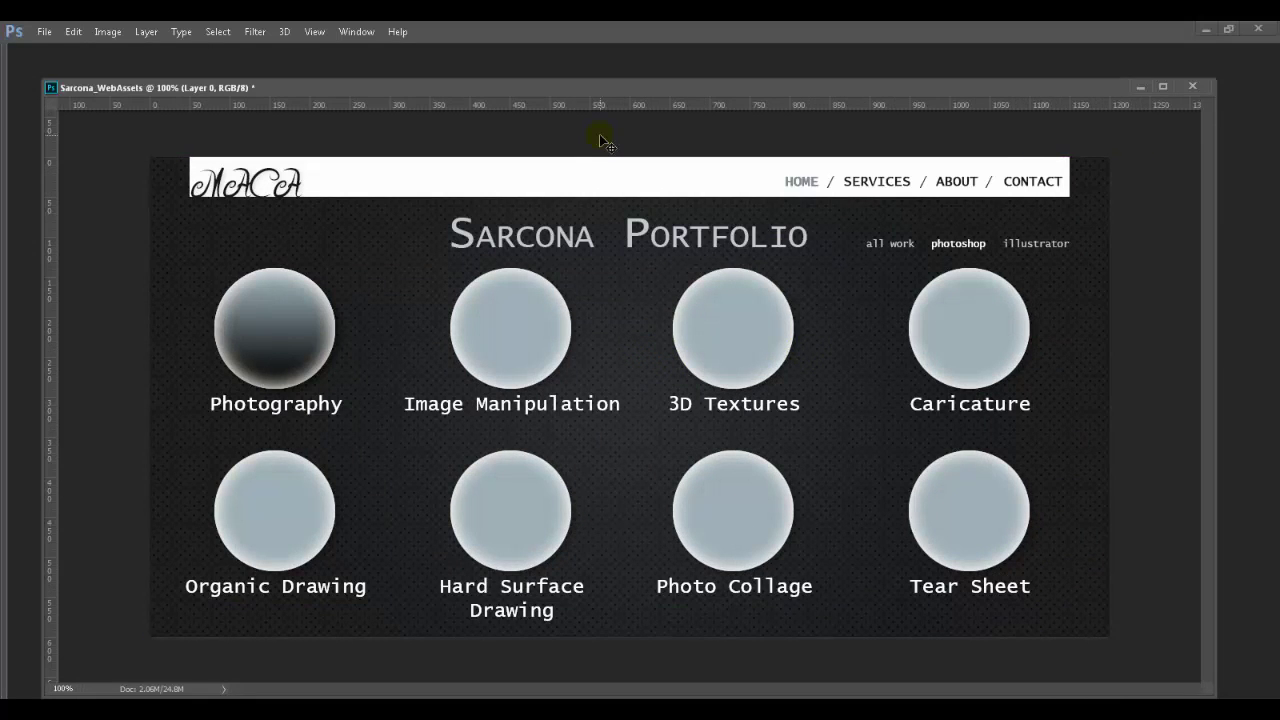
pyautogui.press('Tab')
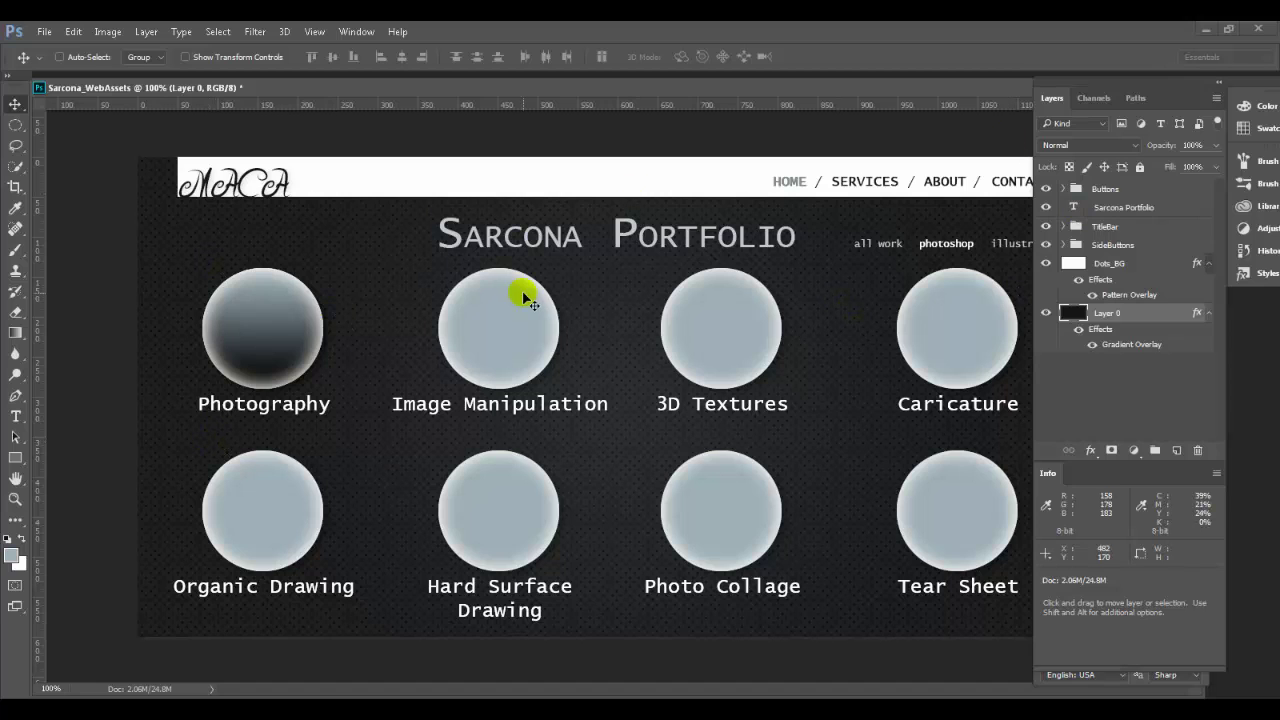
# Shift the Photography circle's gradient upward and collapse the Layer 0 and Dots_BG effect lists
pyautogui.moveTo(225, 363); pyautogui.dragTo(229, 291)
pyautogui.press('Tab')
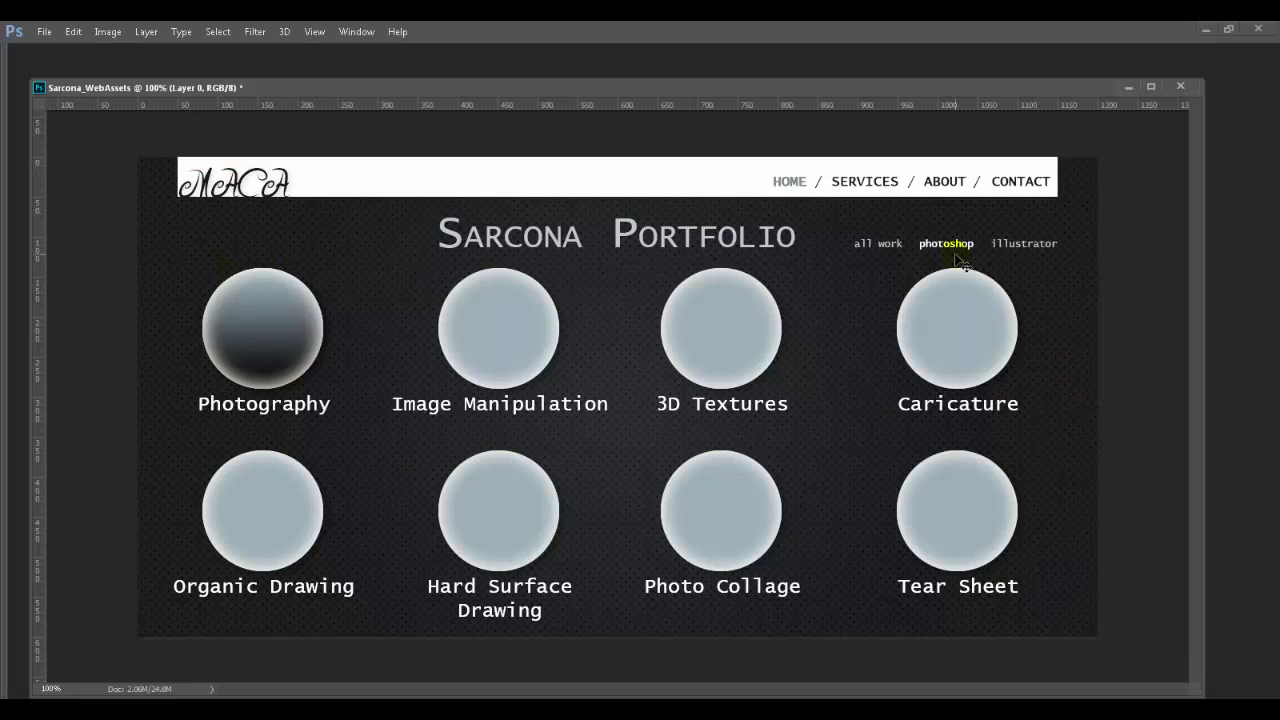
pyautogui.press('Tab')
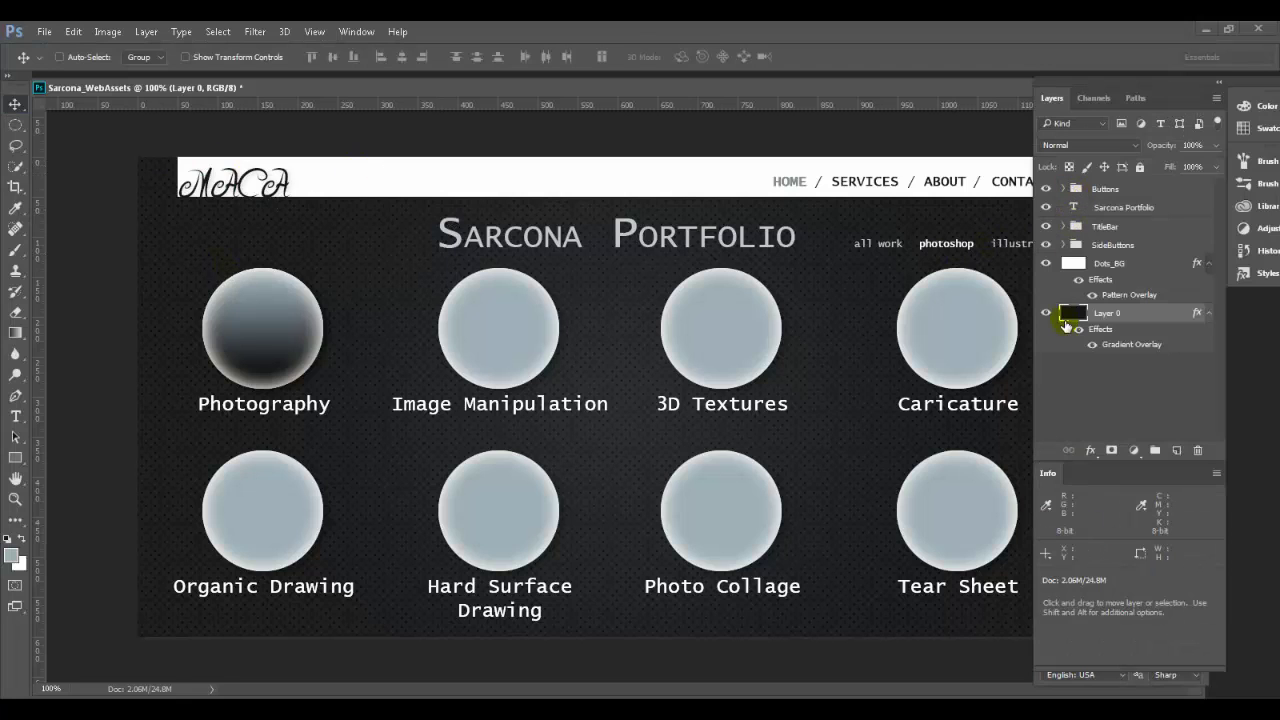
pyautogui.click(1206, 316)
pyautogui.click(1206, 264)
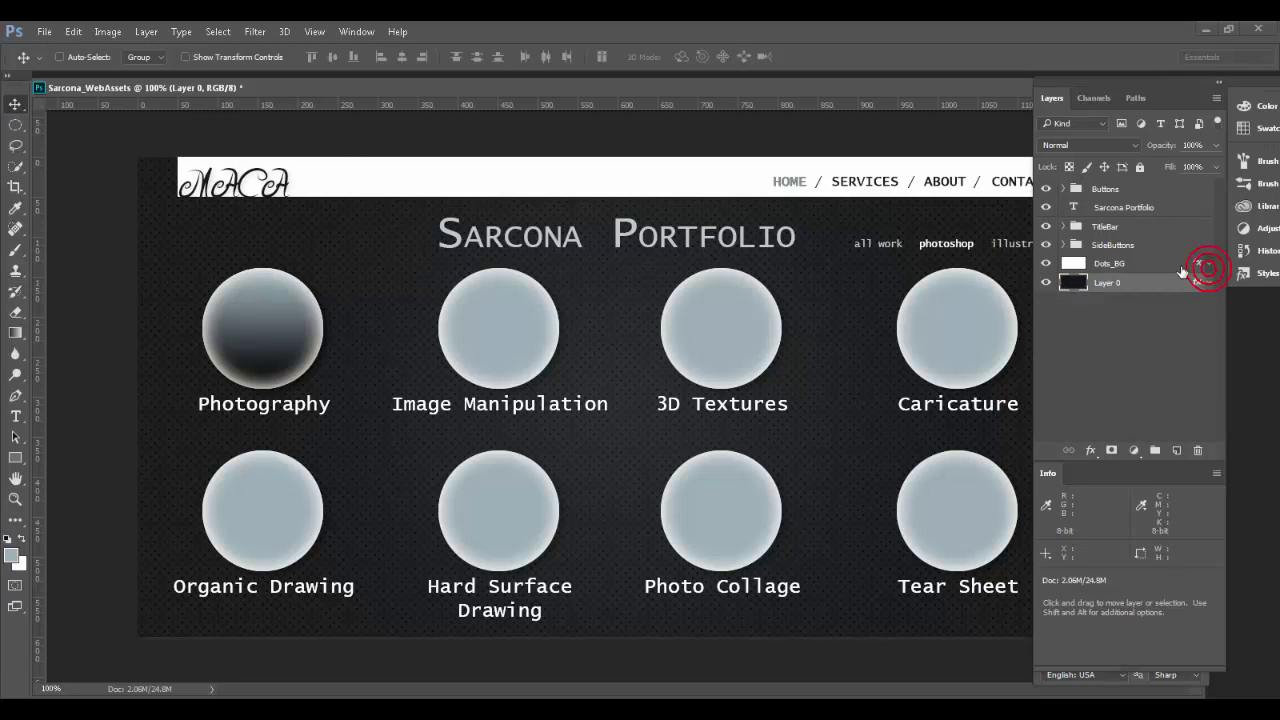
pyautogui.click(1163, 350)
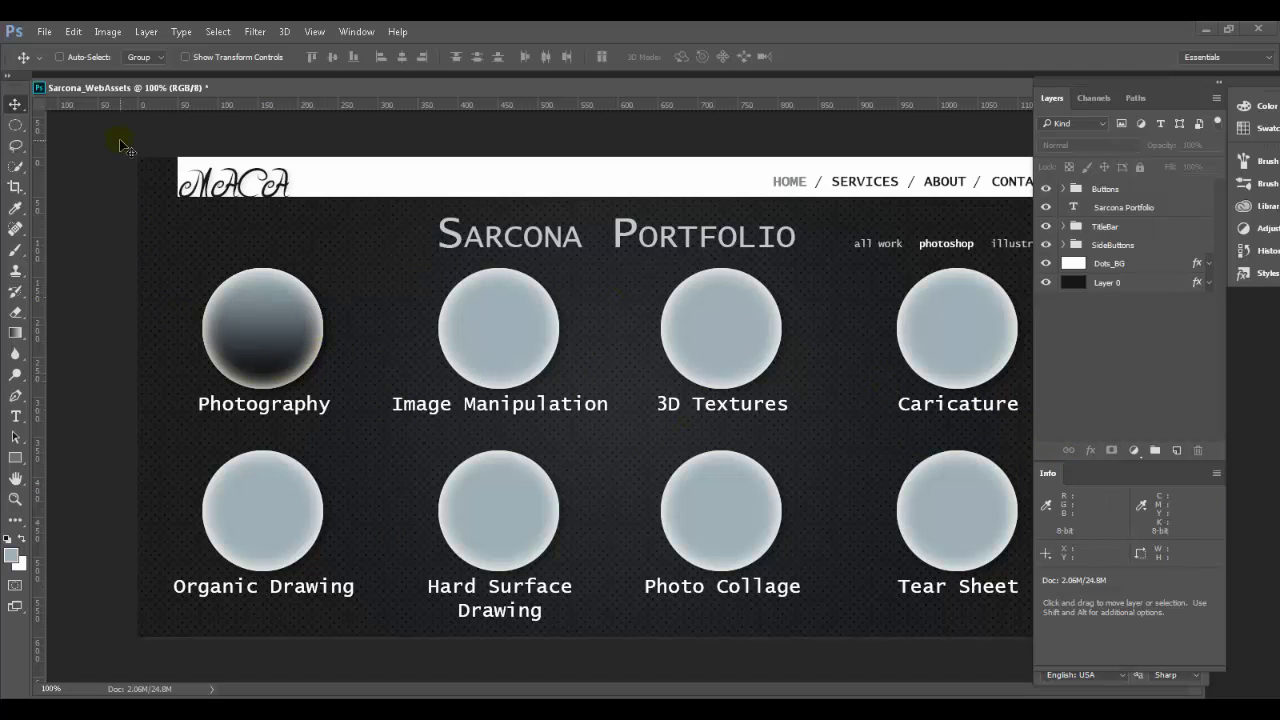
# Dock the floating document window back into its tab
pyautogui.moveTo(119, 89); pyautogui.dragTo(121, 86)
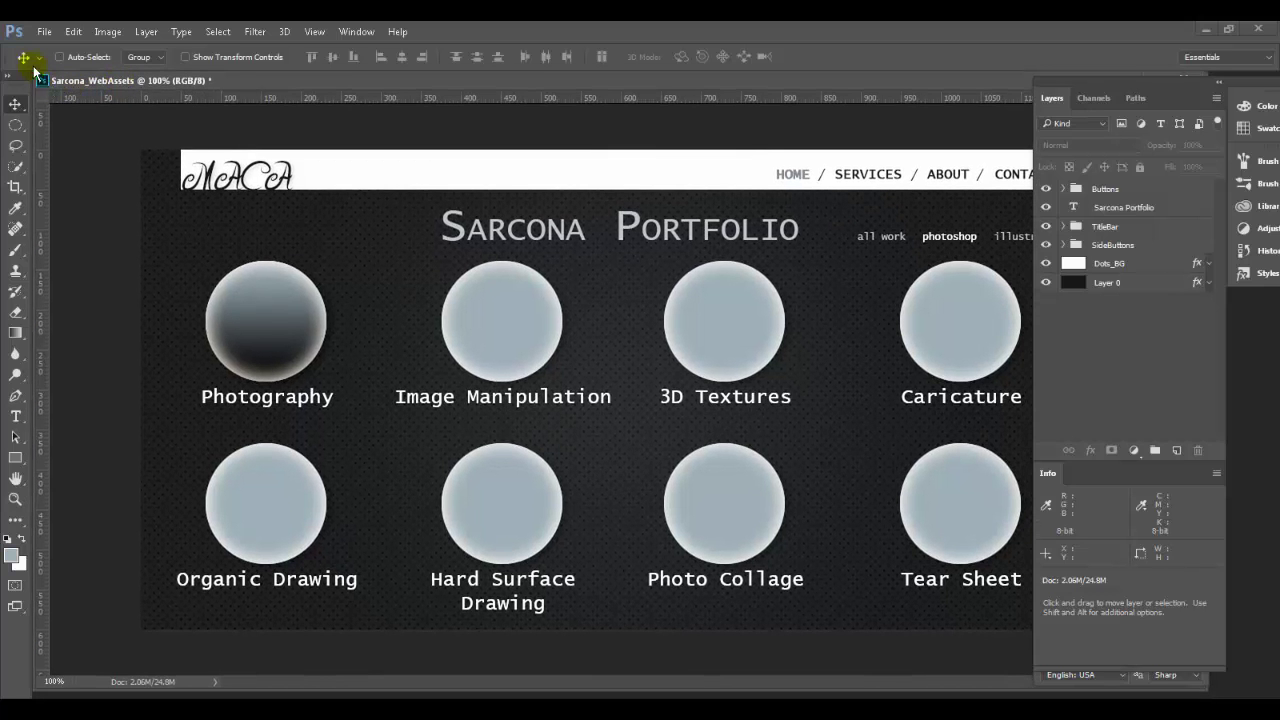
pyautogui.moveTo(35, 75); pyautogui.dragTo(218, 160)
pyautogui.moveTo(373, 160); pyautogui.dragTo(194, 82)
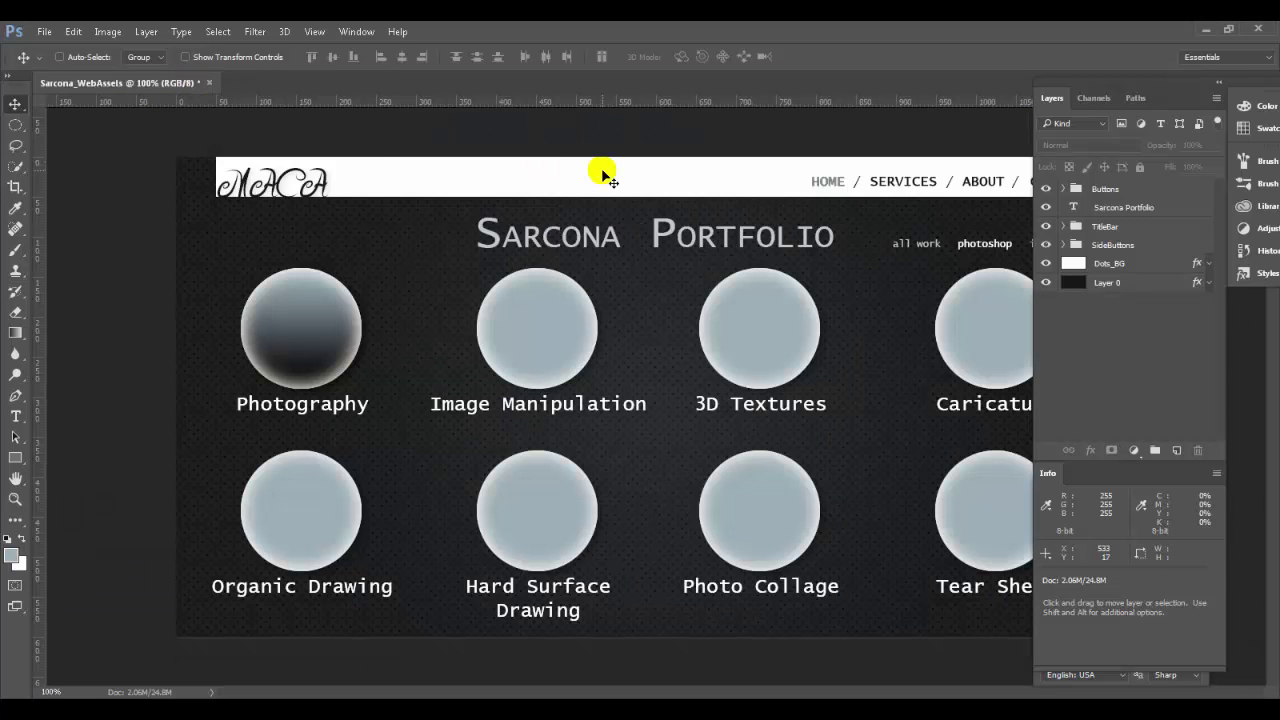
pyautogui.press('Tab')
pyautogui.press('Tab')
# Save the mockup as Sarcona_WebAssets.psd in D_Drive > 1320 > Work > Webpage Assets
pyautogui.hotkey('ctrl', 's')
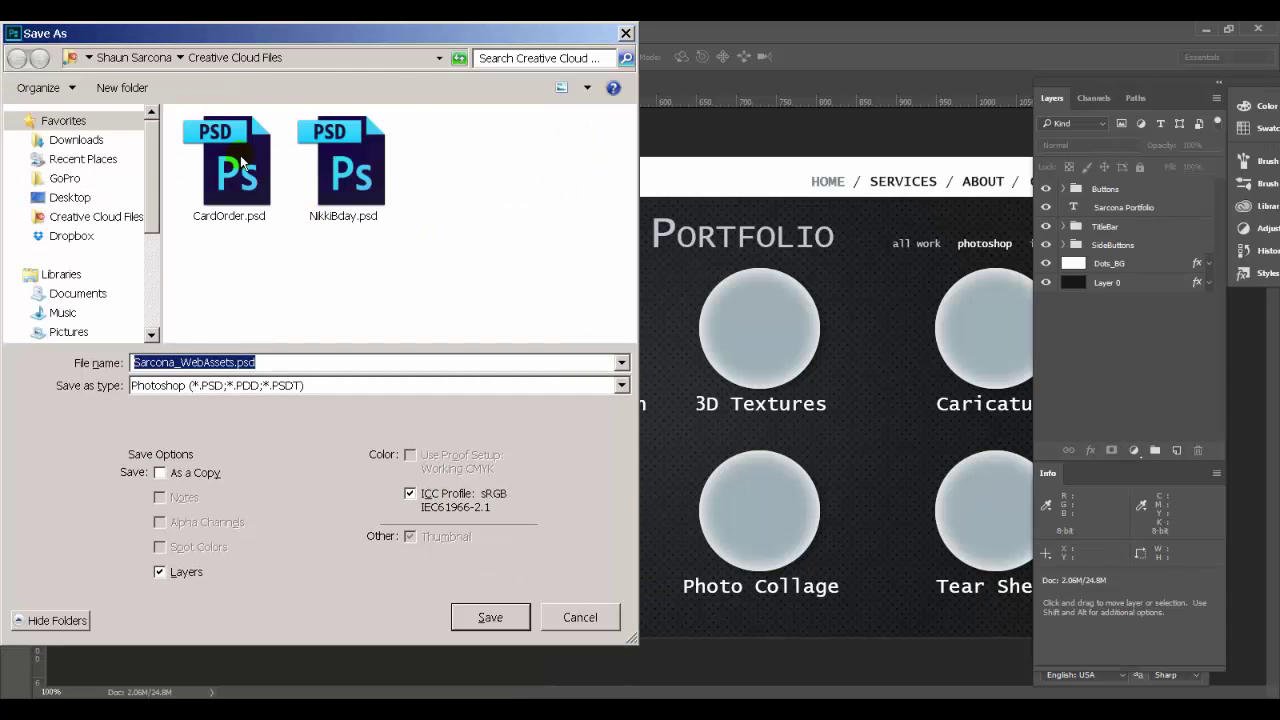
pyautogui.click(151, 285)
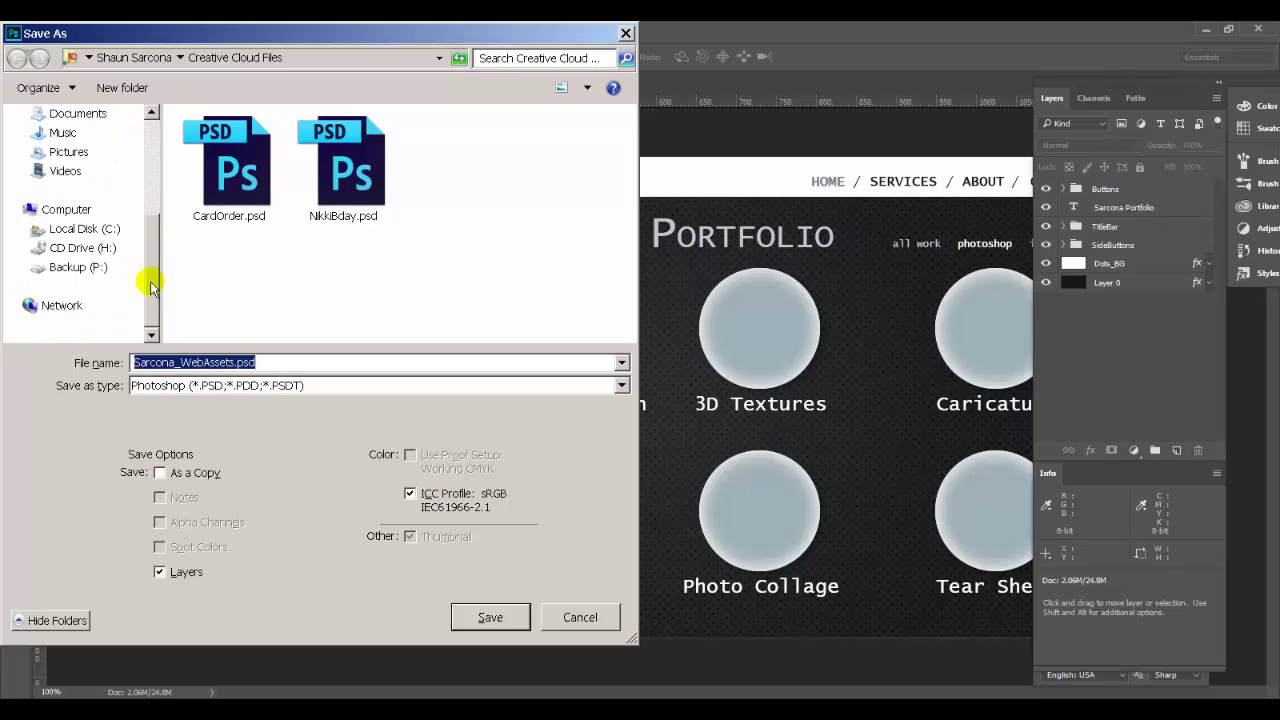
pyautogui.scroll(3, 130, 175)
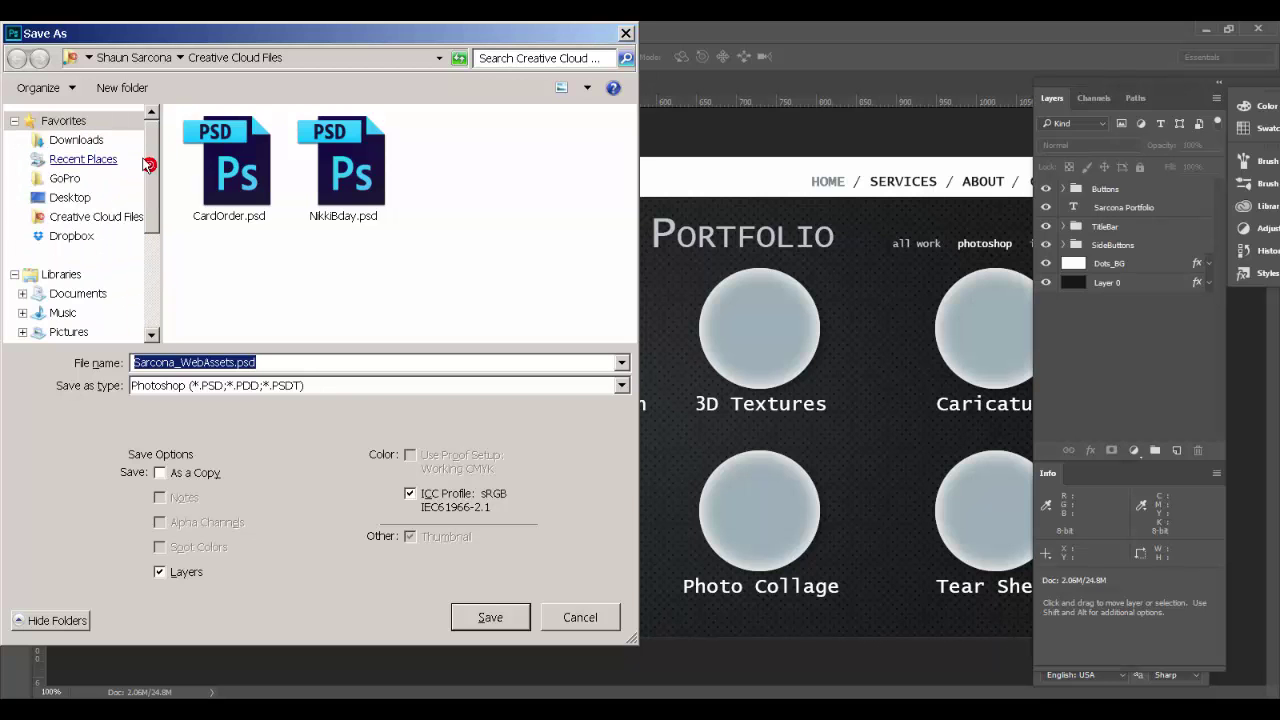
pyautogui.click(85, 197)
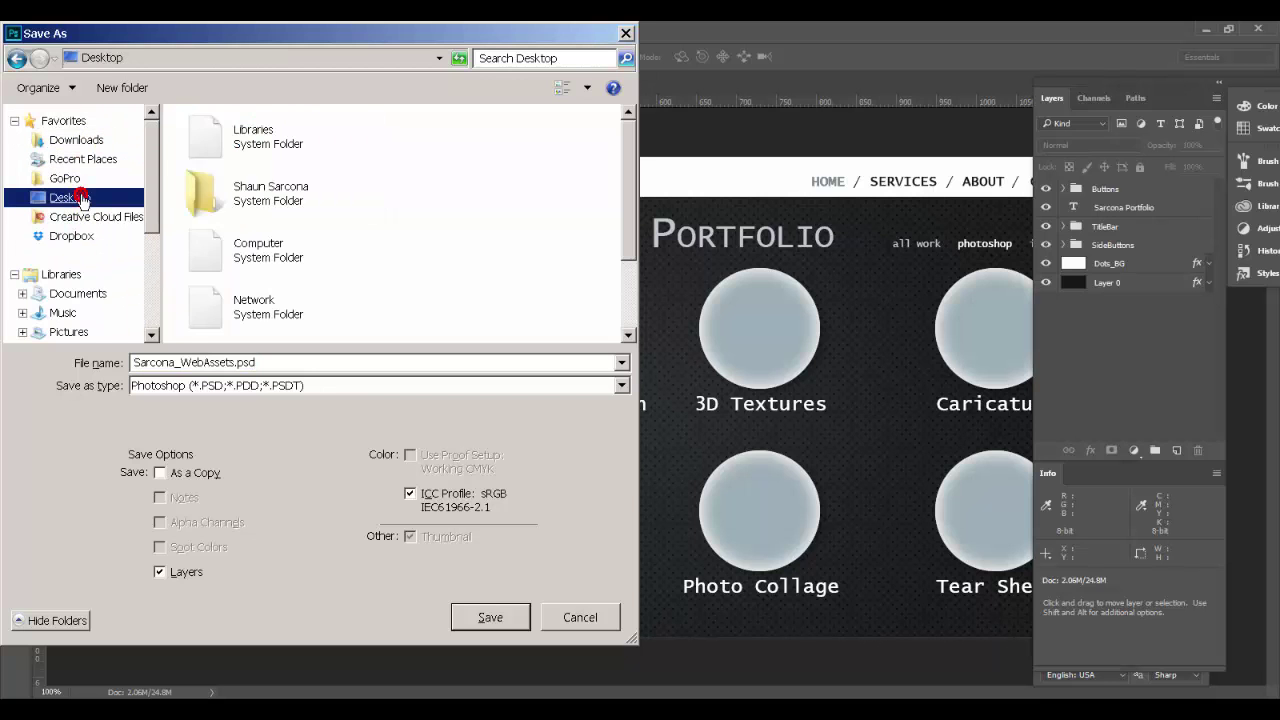
pyautogui.click(313, 245)
pyautogui.scroll(-2, 313, 245)
pyautogui.doubleClick(281, 307)
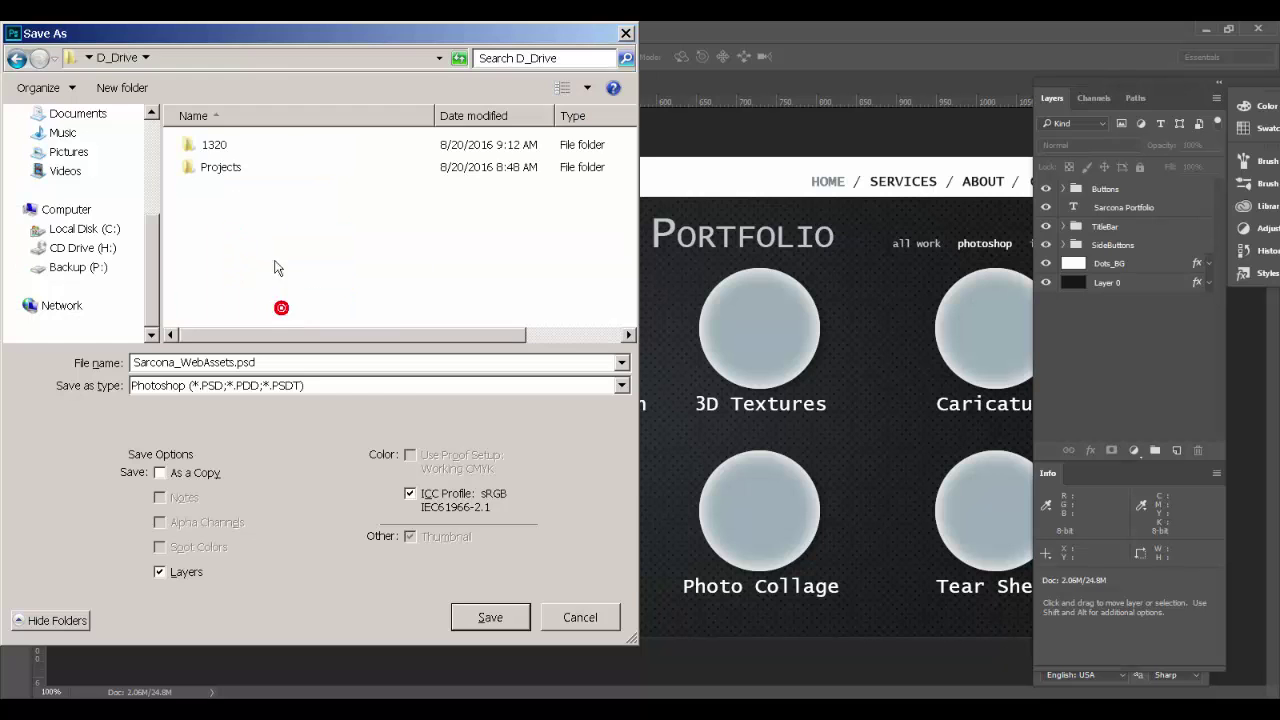
pyautogui.doubleClick(214, 144)
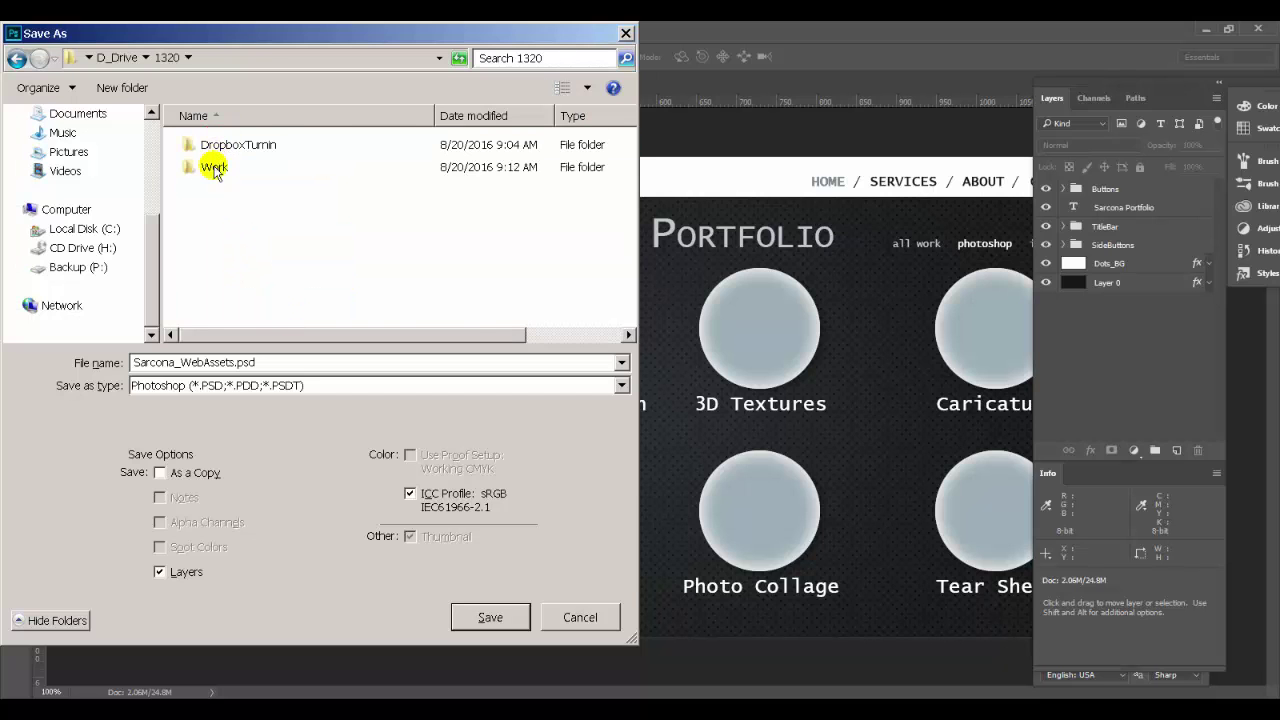
pyautogui.doubleClick(215, 167)
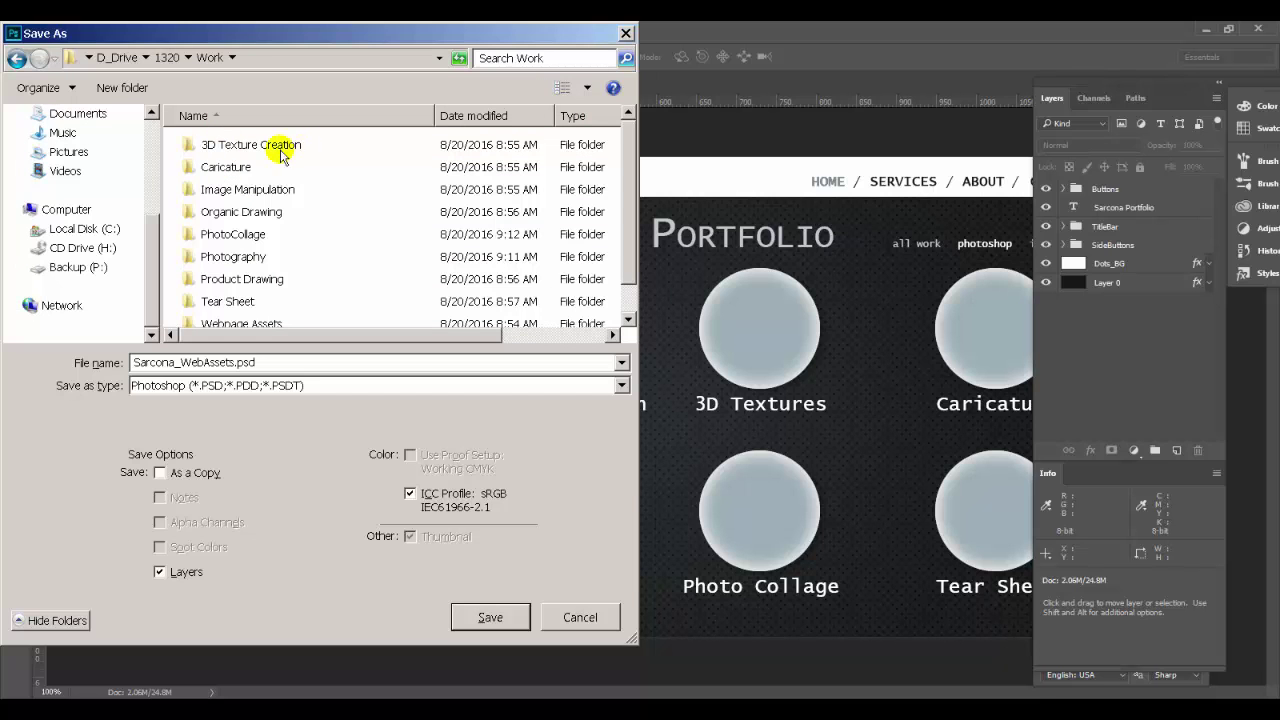
pyautogui.scroll(-1, 265, 192)
pyautogui.doubleClick(263, 288)
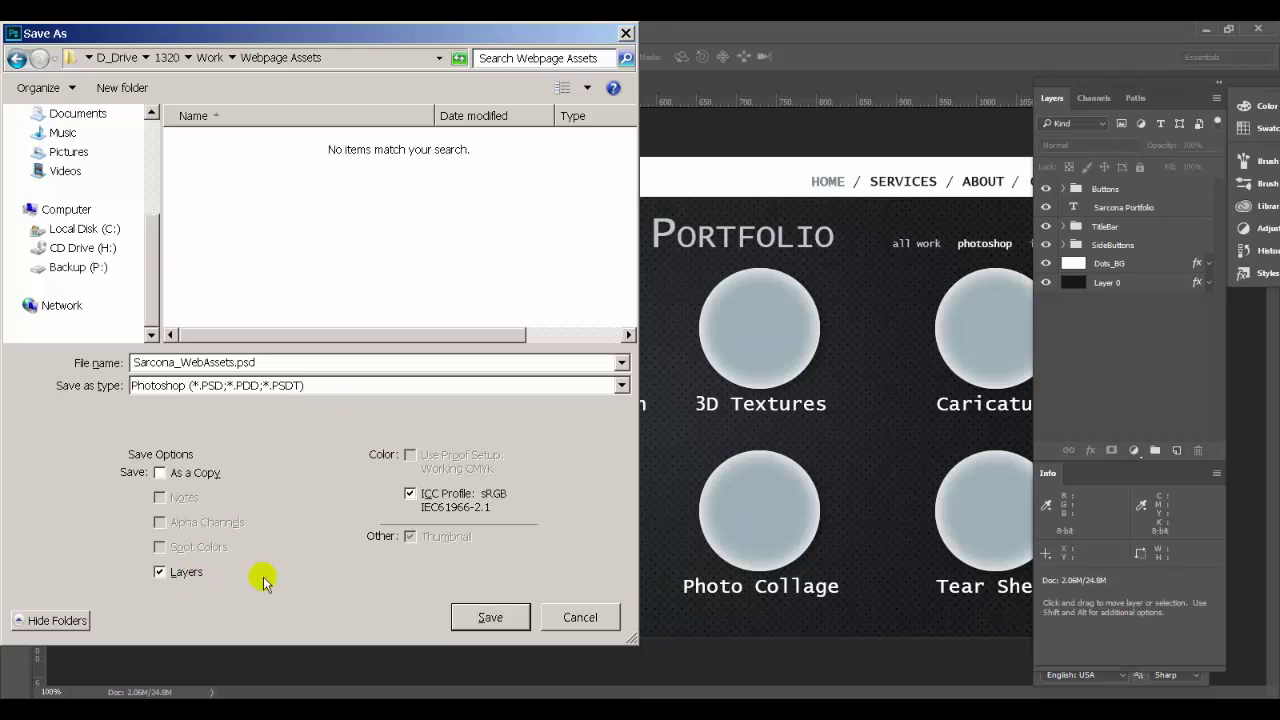
pyautogui.click(487, 617)
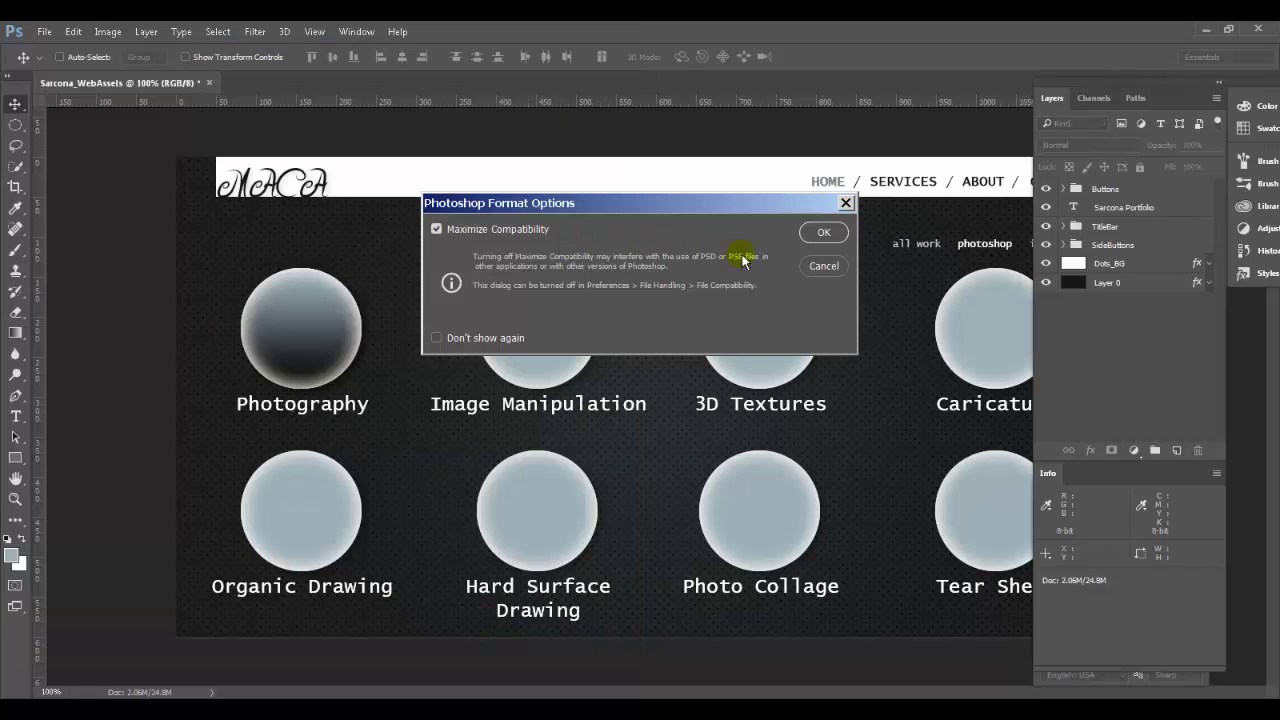
# Finish saving the PSD with Maximize Compatibility, then start a Save As in JPEG format
pyautogui.click(819, 240)
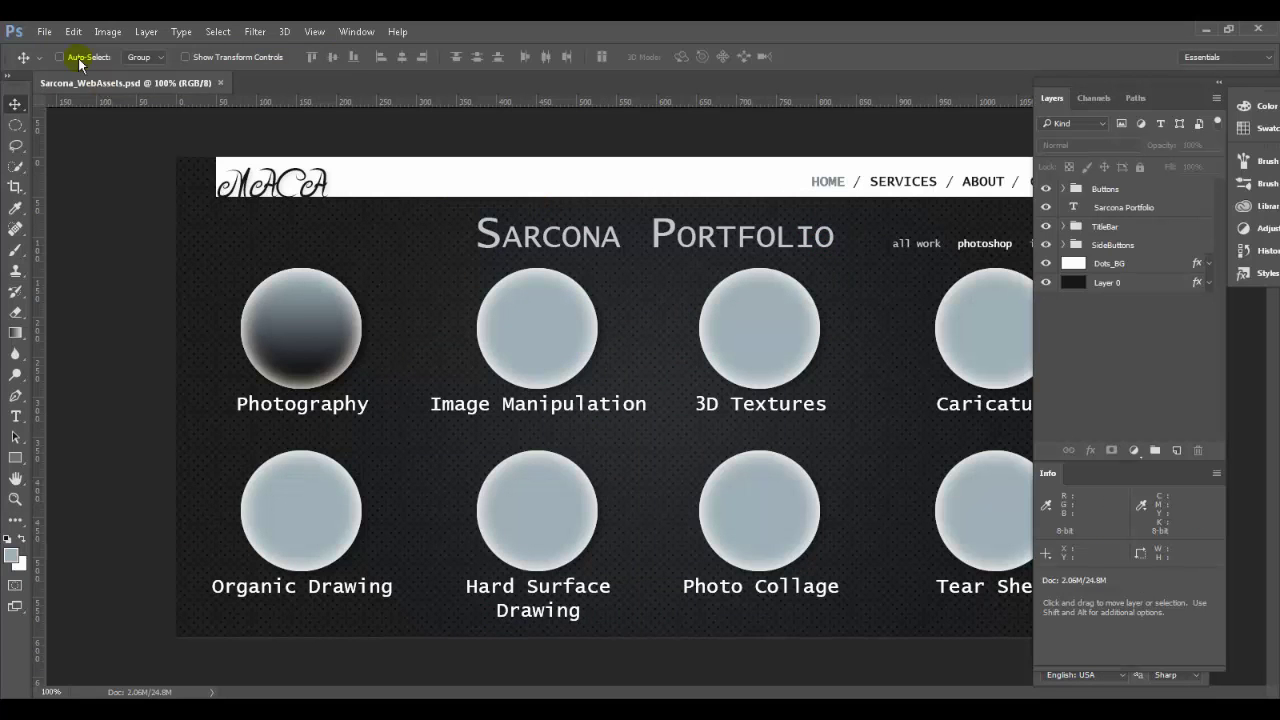
pyautogui.click(43, 31)
pyautogui.click(80, 226)
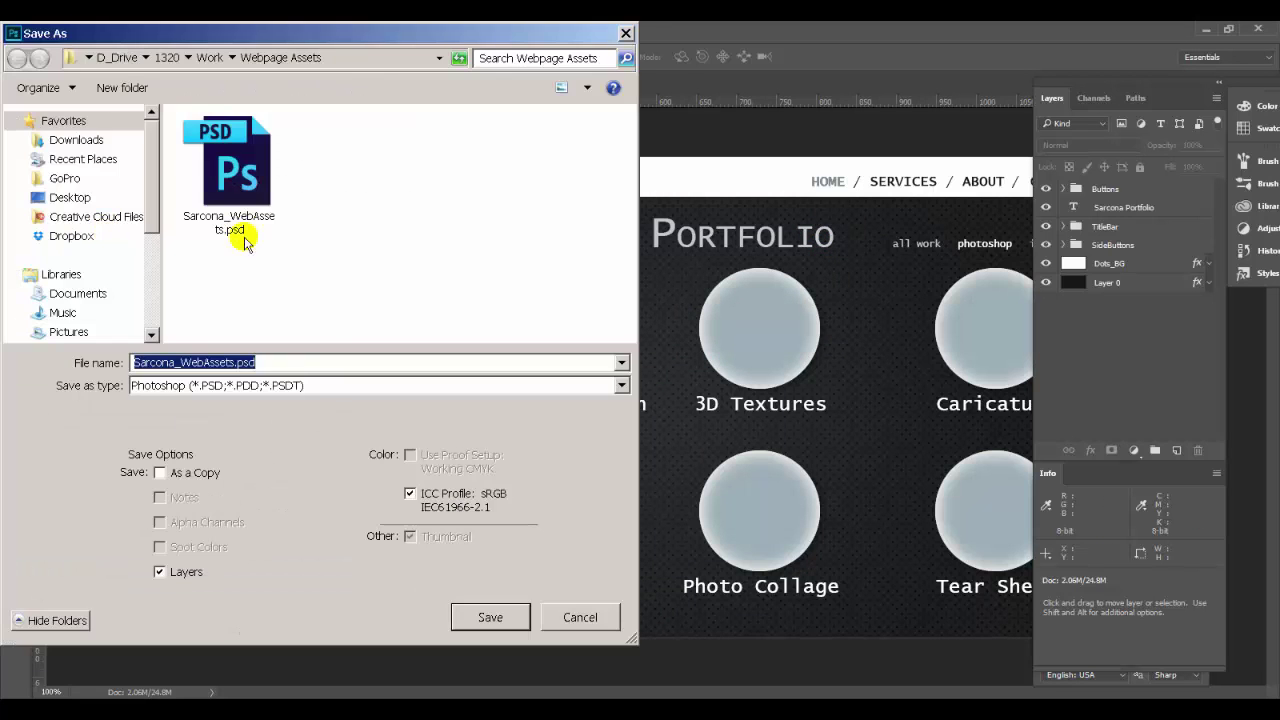
pyautogui.click(314, 385)
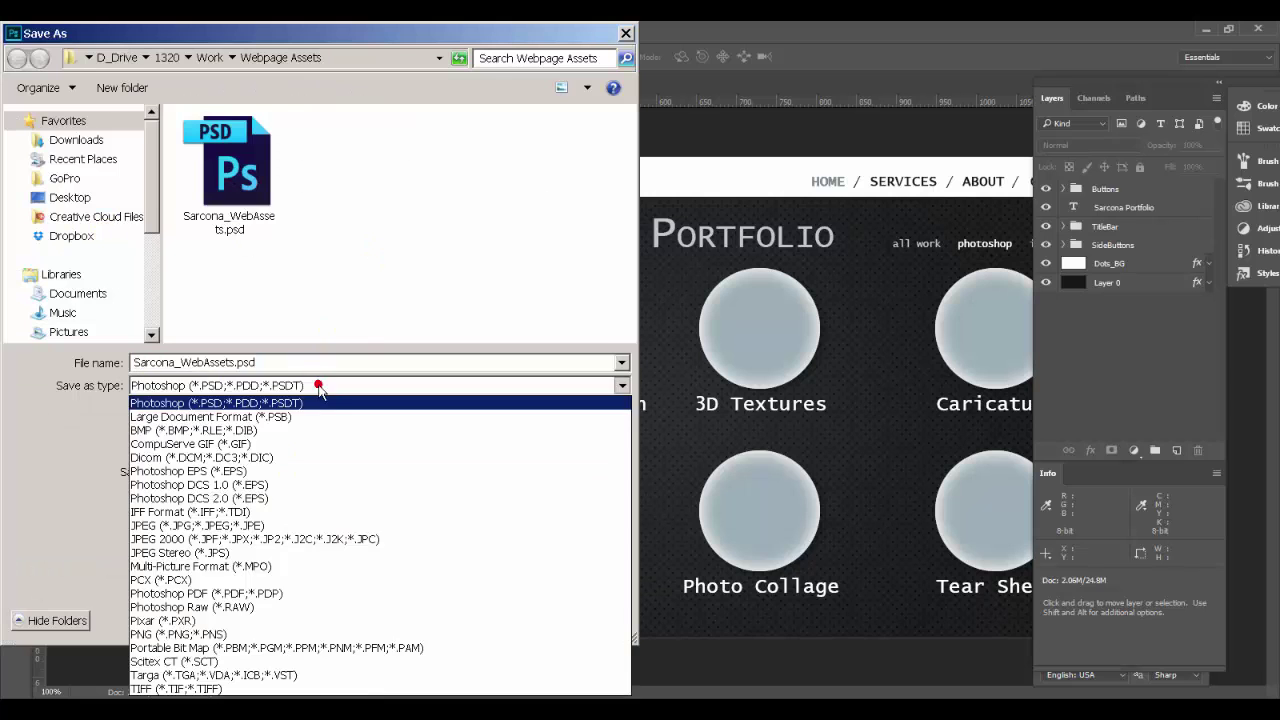
pyautogui.click(292, 526)
# Cancel the JPEG save and close the mockup document
pyautogui.click(178, 573)
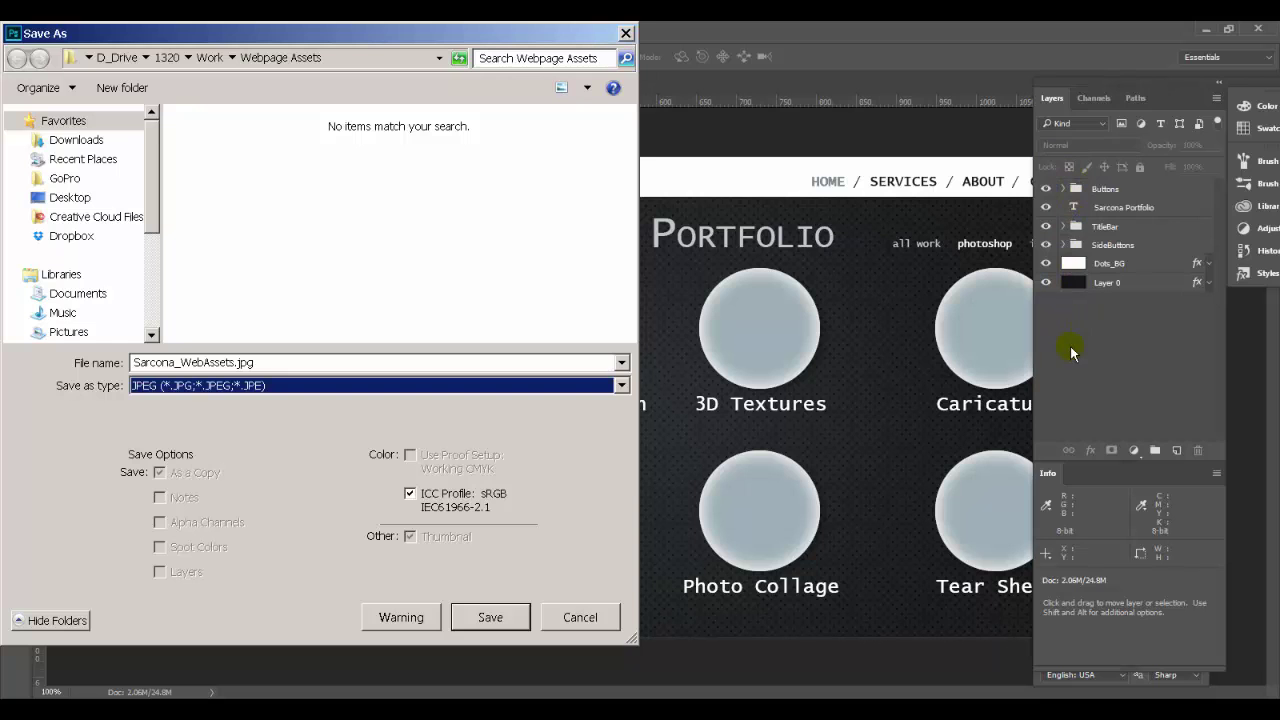
pyautogui.click(574, 616)
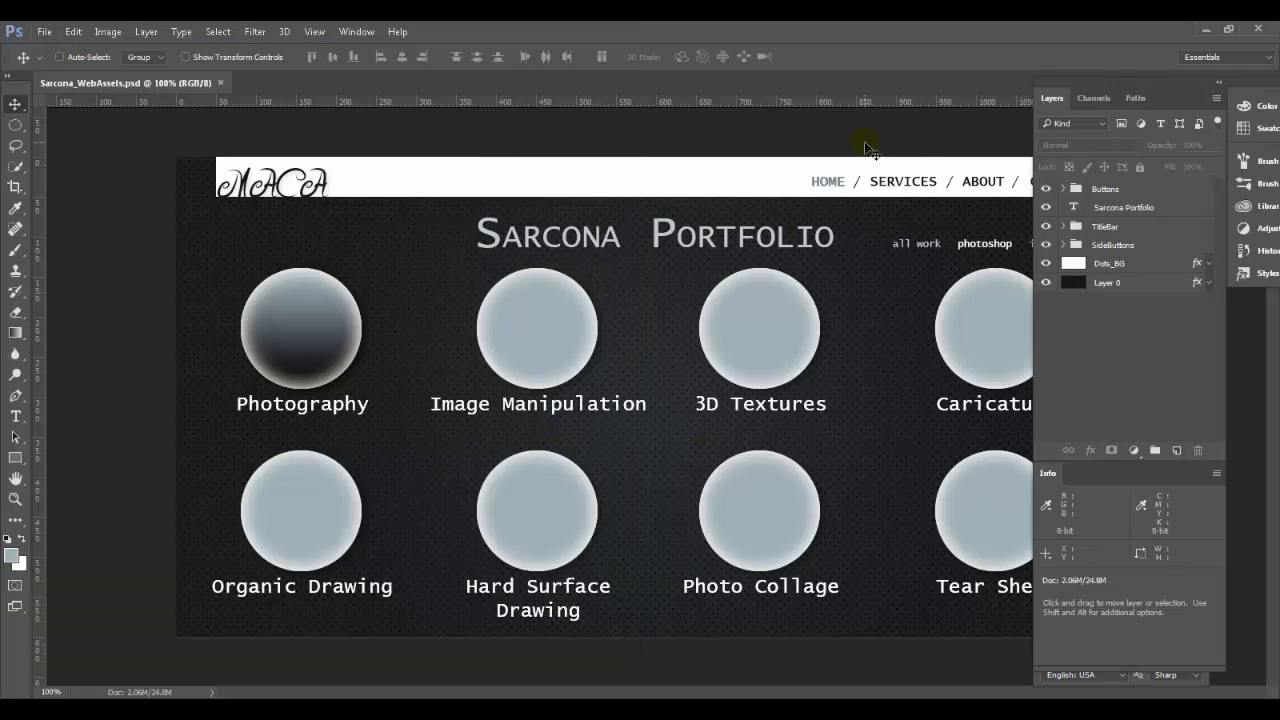
pyautogui.hotkey('ctrl', 'w')
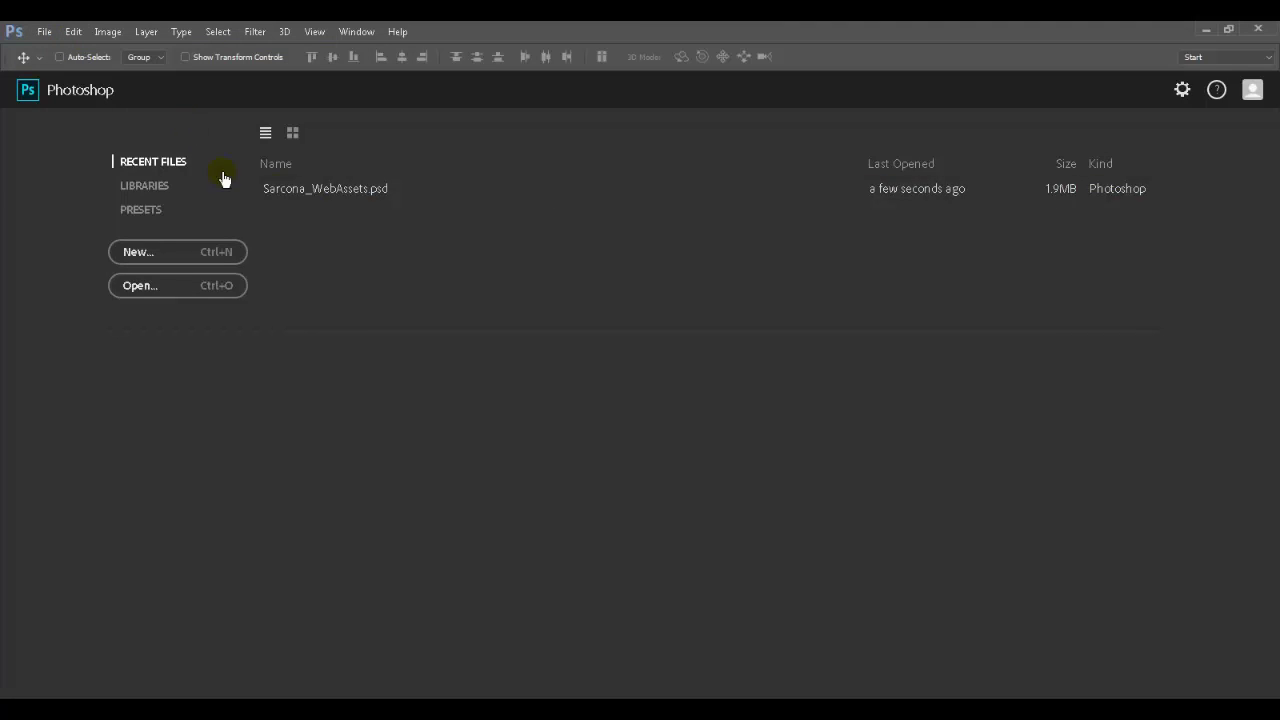
# Reopen Sarcona_WebAssets.psd and inspect its Buttons, TitleBar and SideButtons layer groups
pyautogui.click(300, 191)
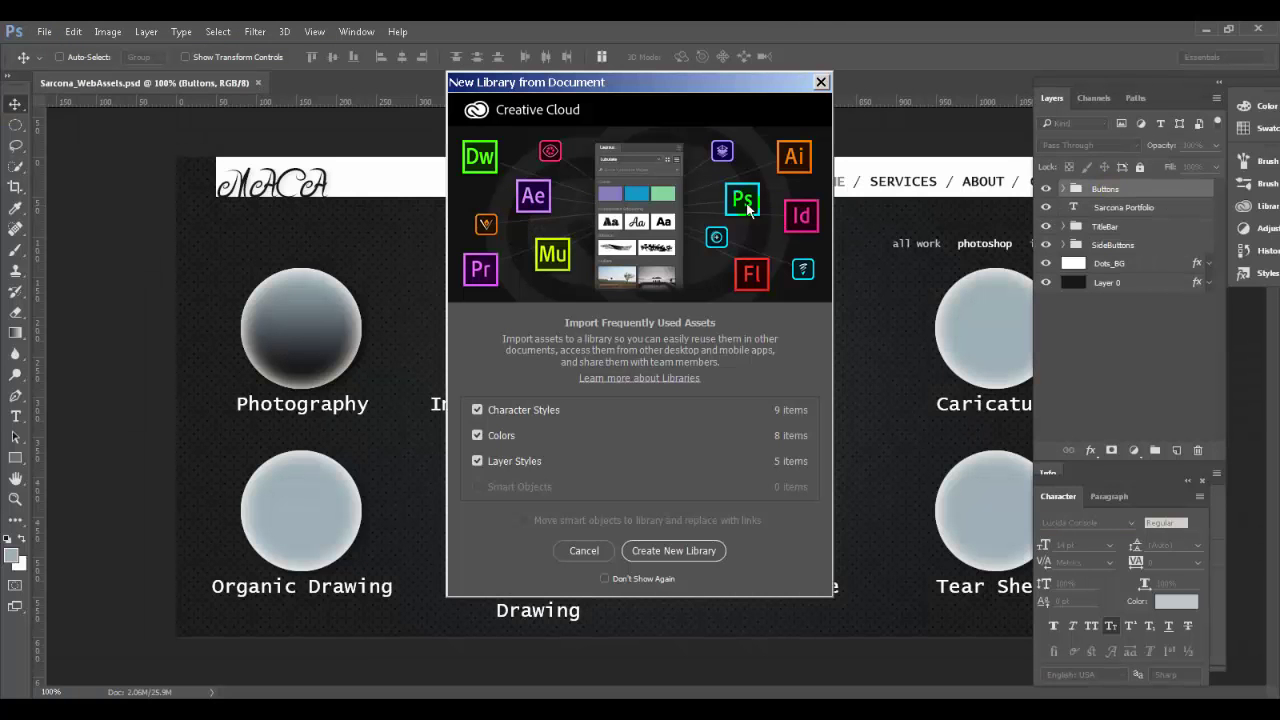
pyautogui.click(821, 83)
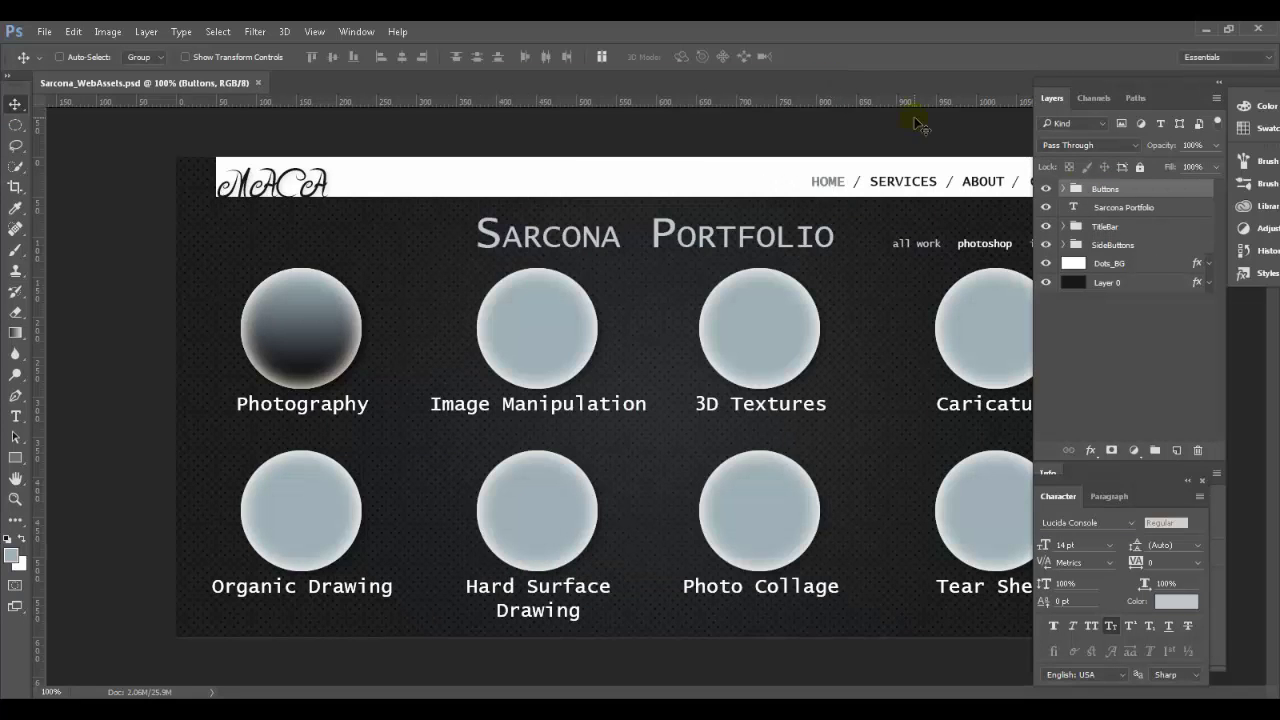
pyautogui.click(1064, 189)
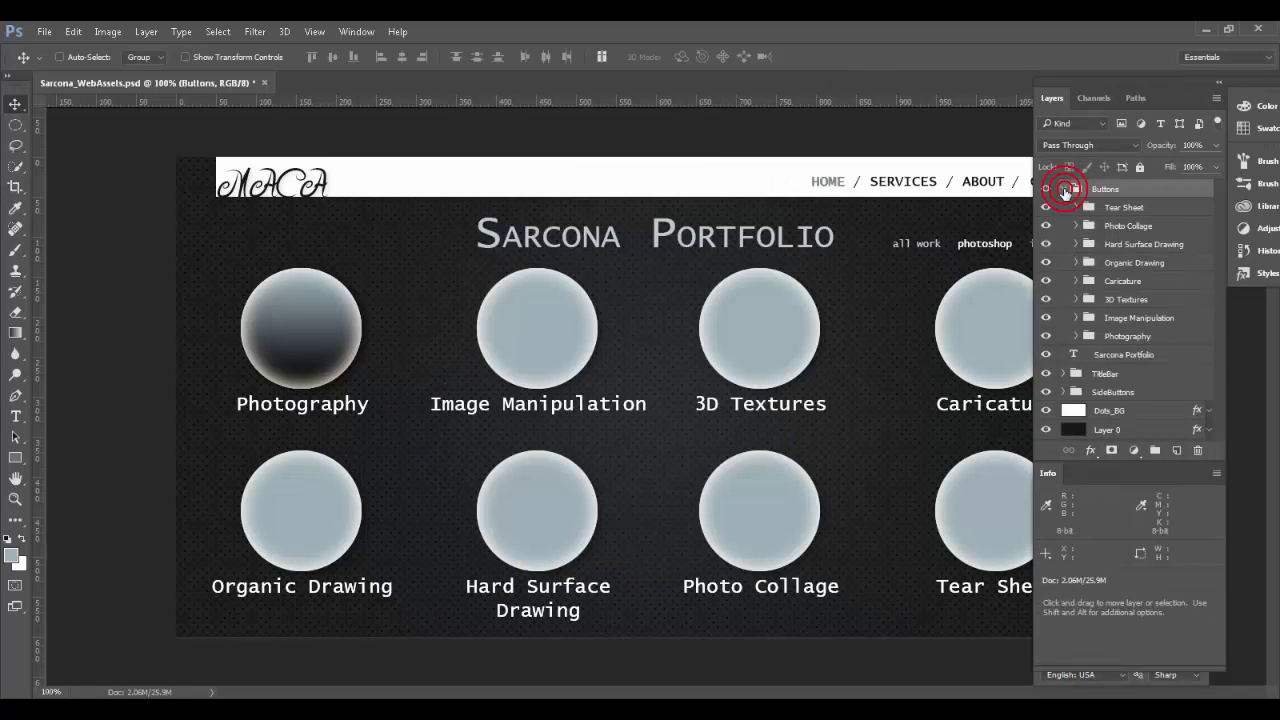
pyautogui.click(1064, 189)
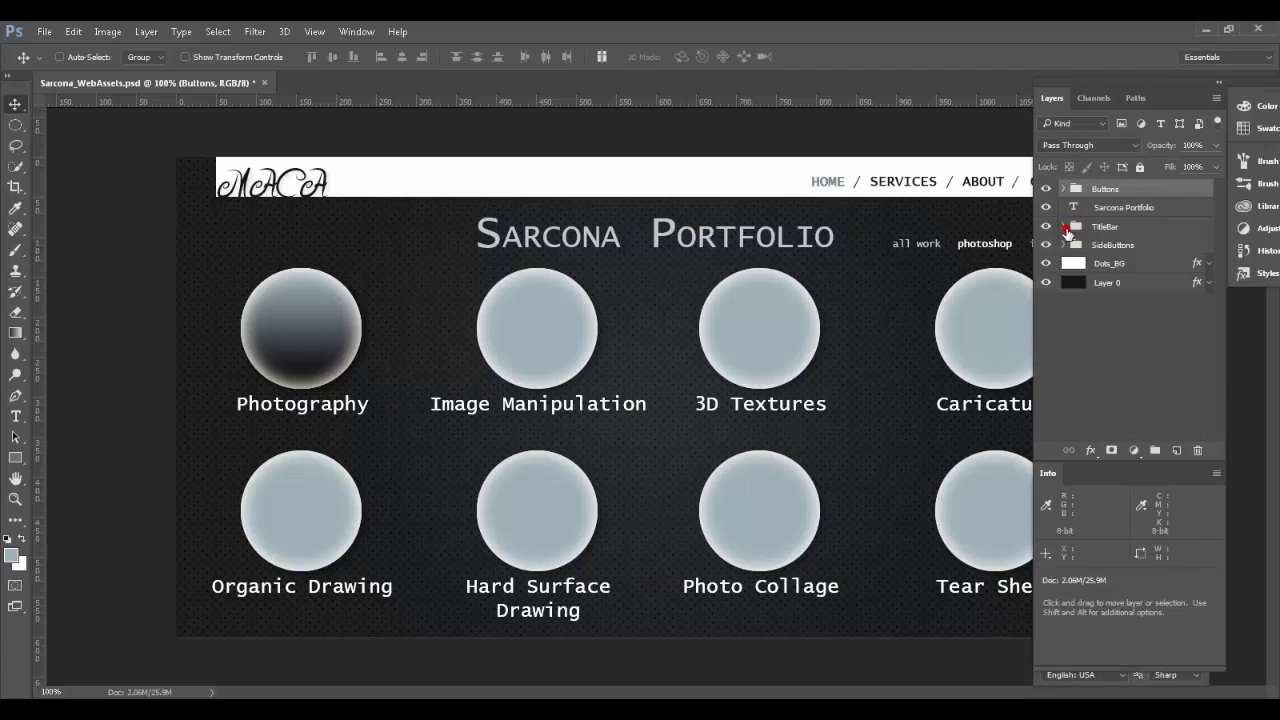
pyautogui.click(1065, 227)
pyautogui.click(1065, 227)
pyautogui.click(1080, 245)
pyautogui.click(1062, 245)
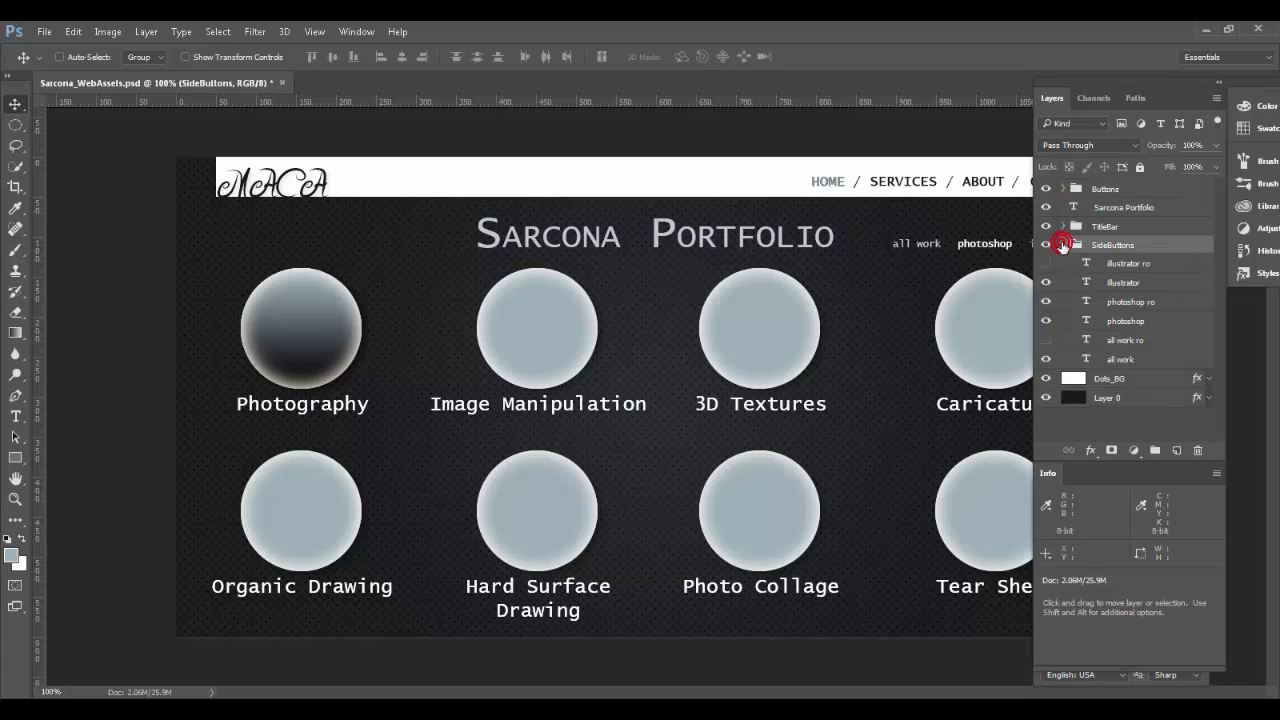
pyautogui.click(1062, 245)
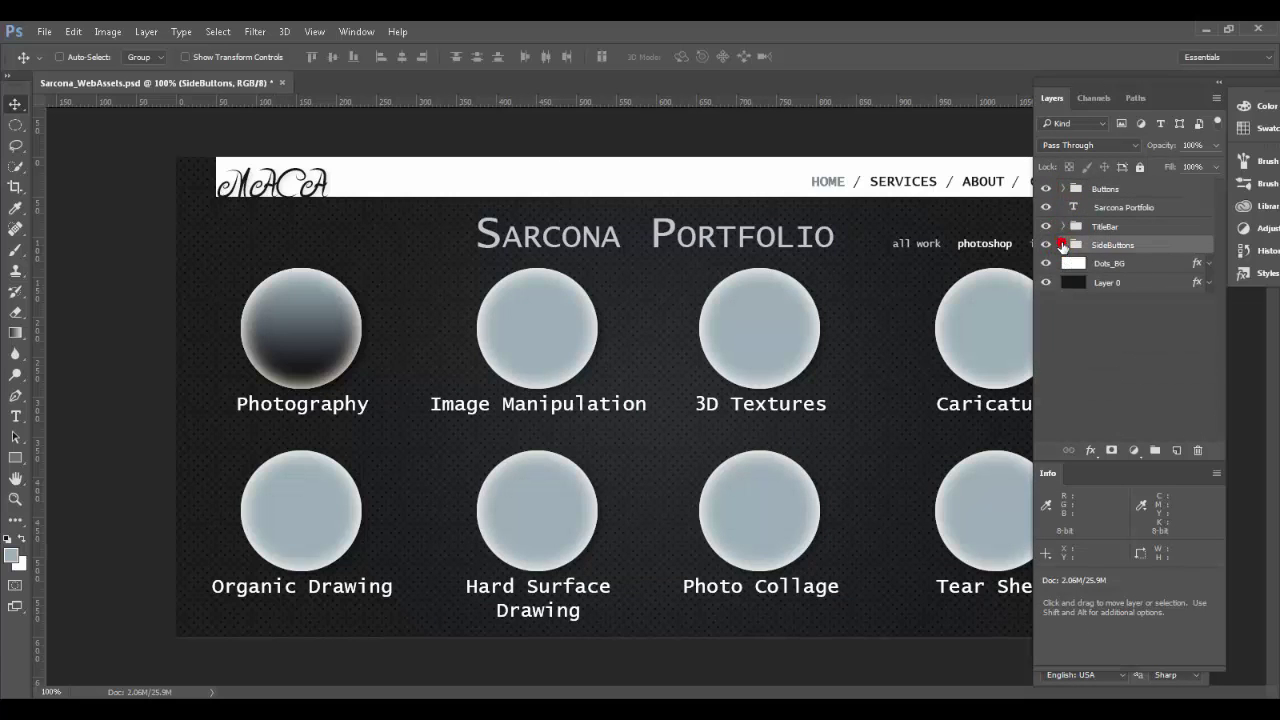
# Close the mockup without saving changes
pyautogui.click(284, 82)
pyautogui.click(614, 269)
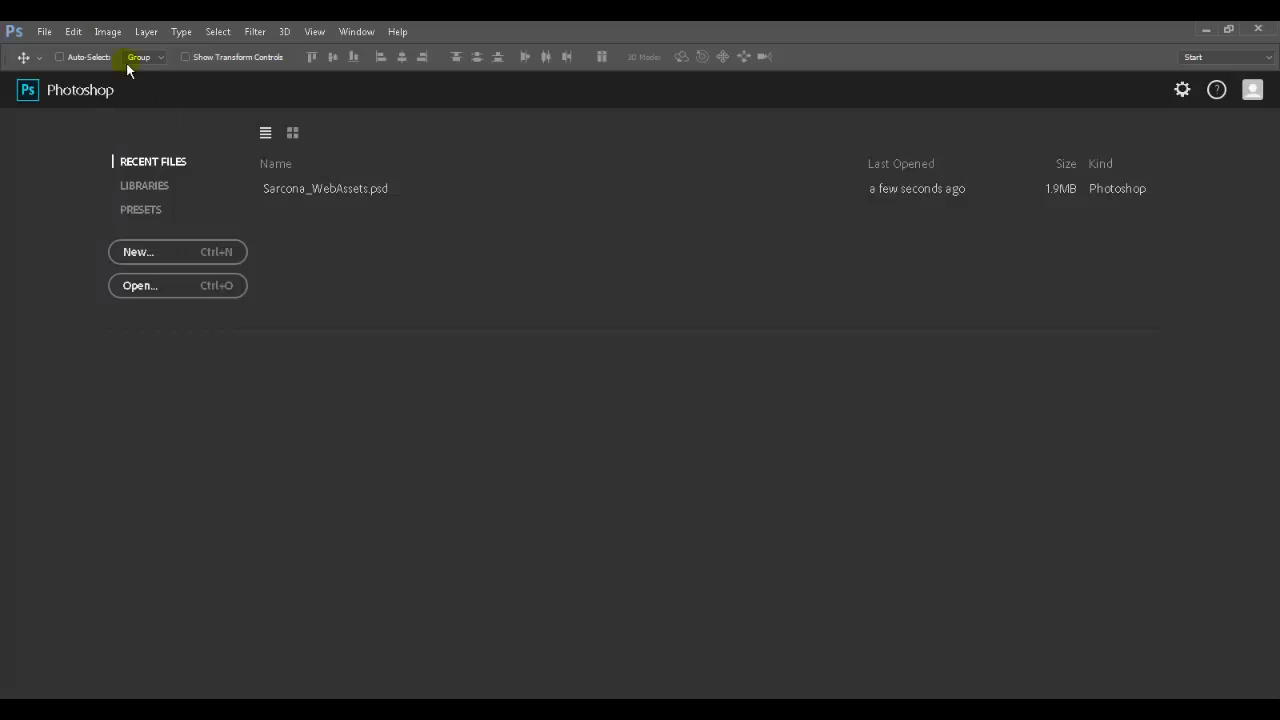
pyautogui.click(44, 31)
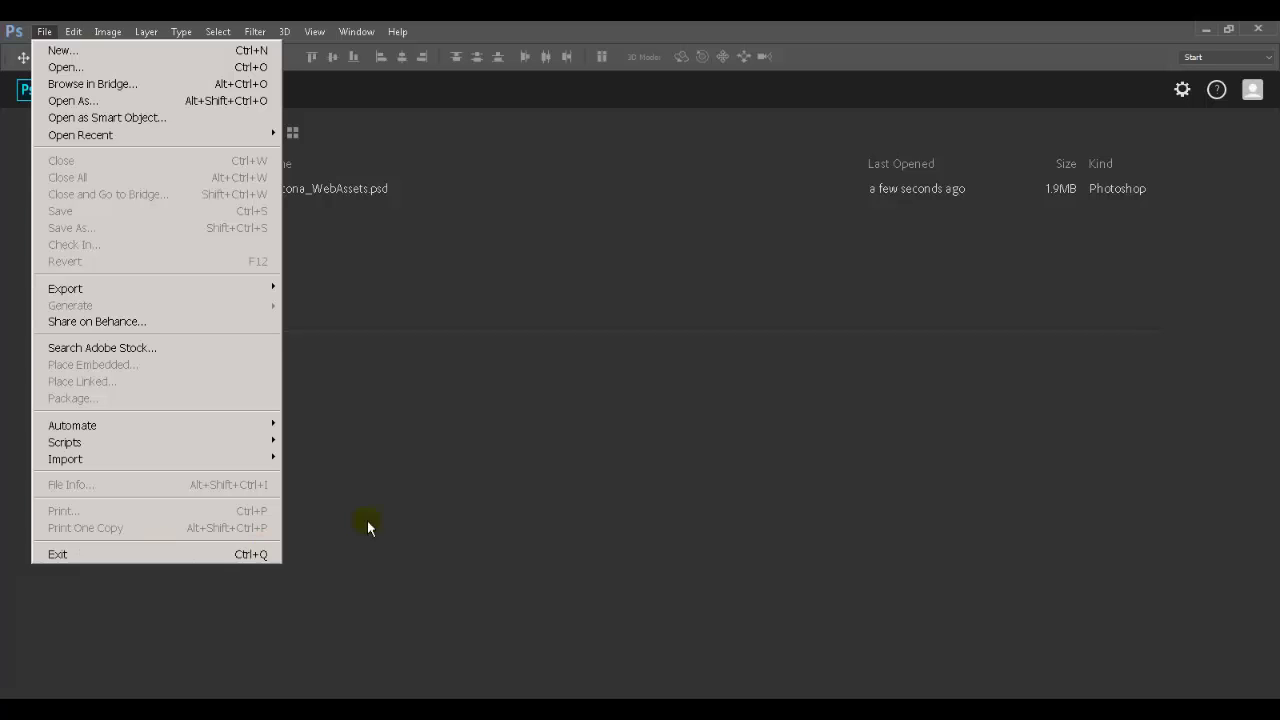
# Quit Photoshop and close the syllabus PDF and Backup folder windows
pyautogui.click(246, 558)
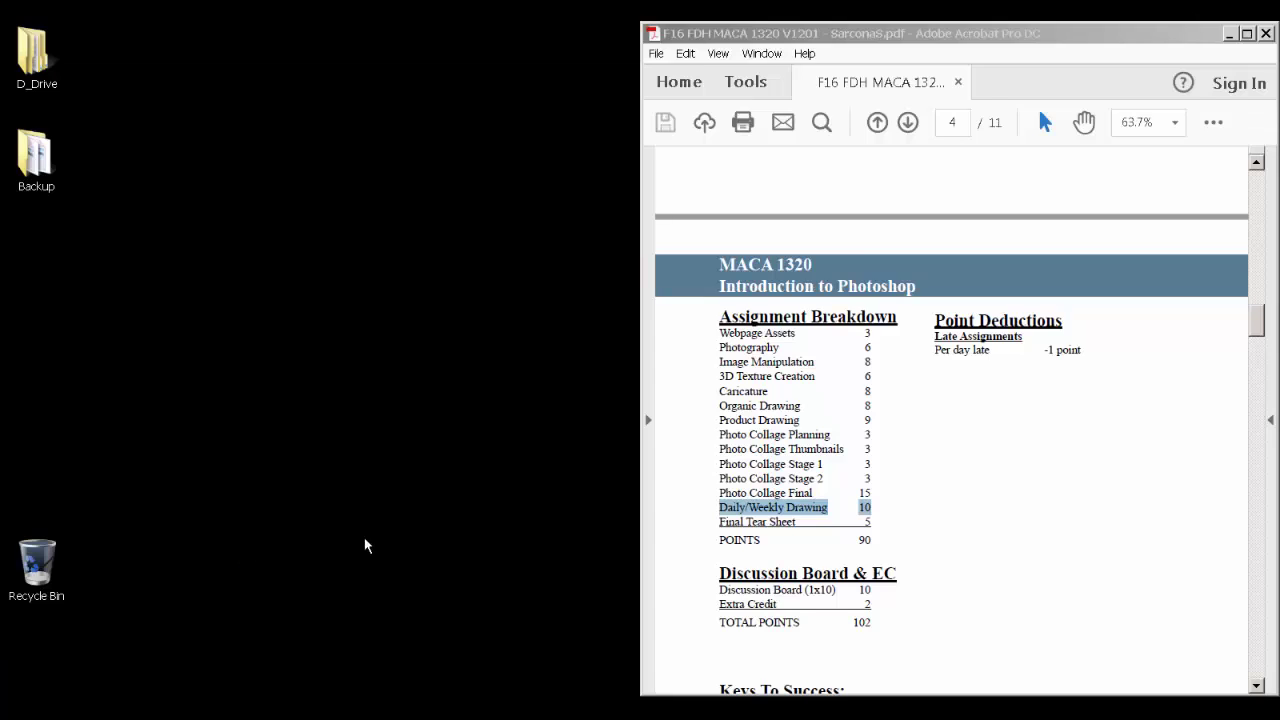
pyautogui.click(1229, 33)
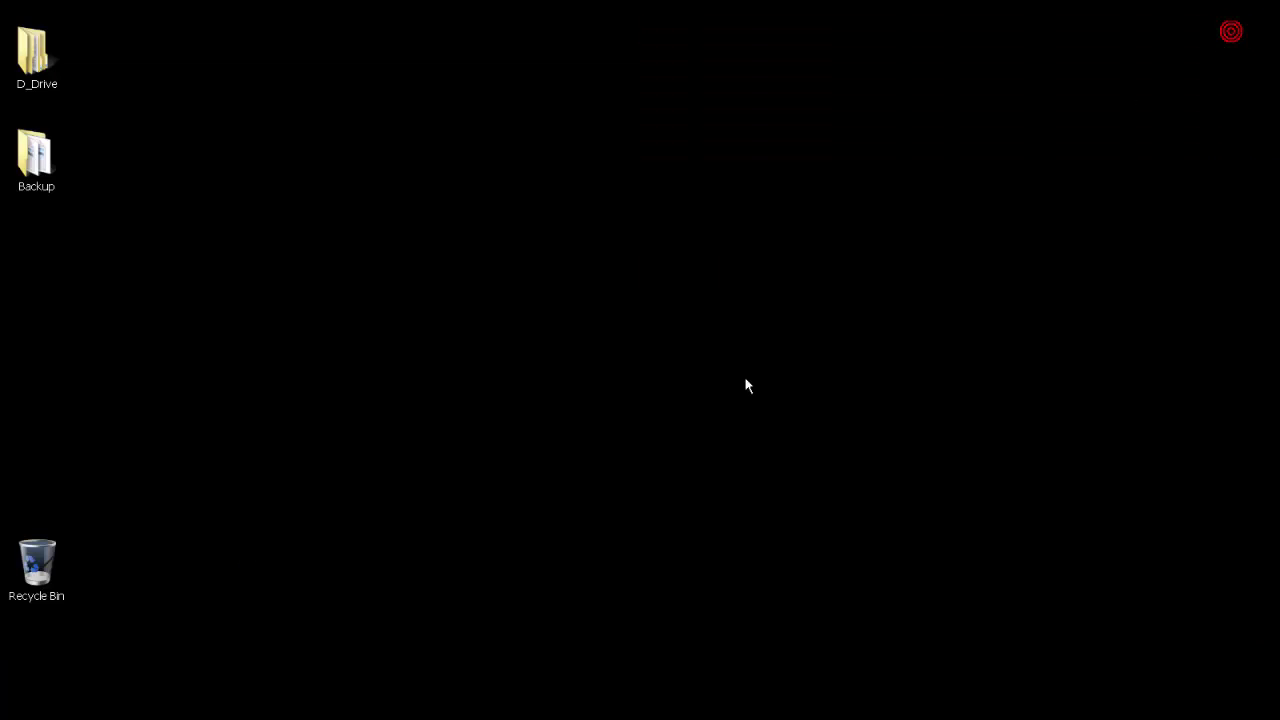
pyautogui.doubleClick(35, 158)
pyautogui.click(300, 91)
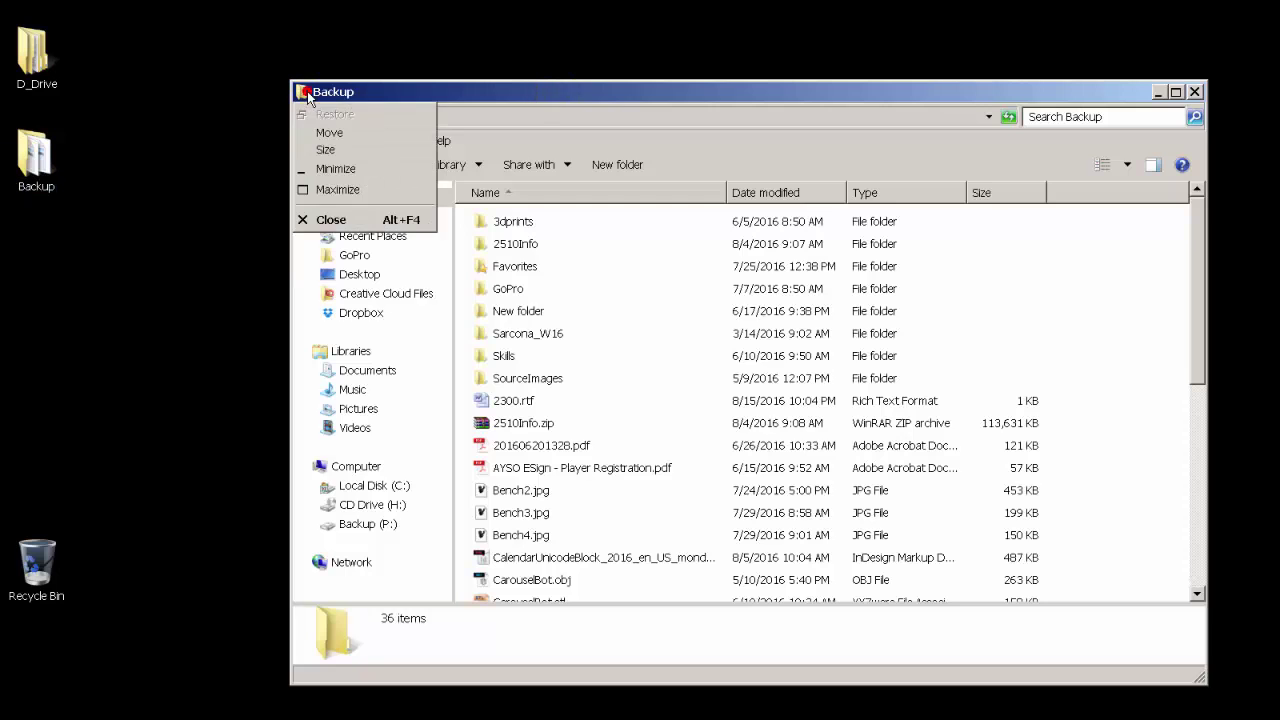
pyautogui.click(300, 91)
# Browse to D_Drive > 1320 > Work > Webpage Assets and select Sarcona_WebAssets.psd
pyautogui.doubleClick(40, 57)
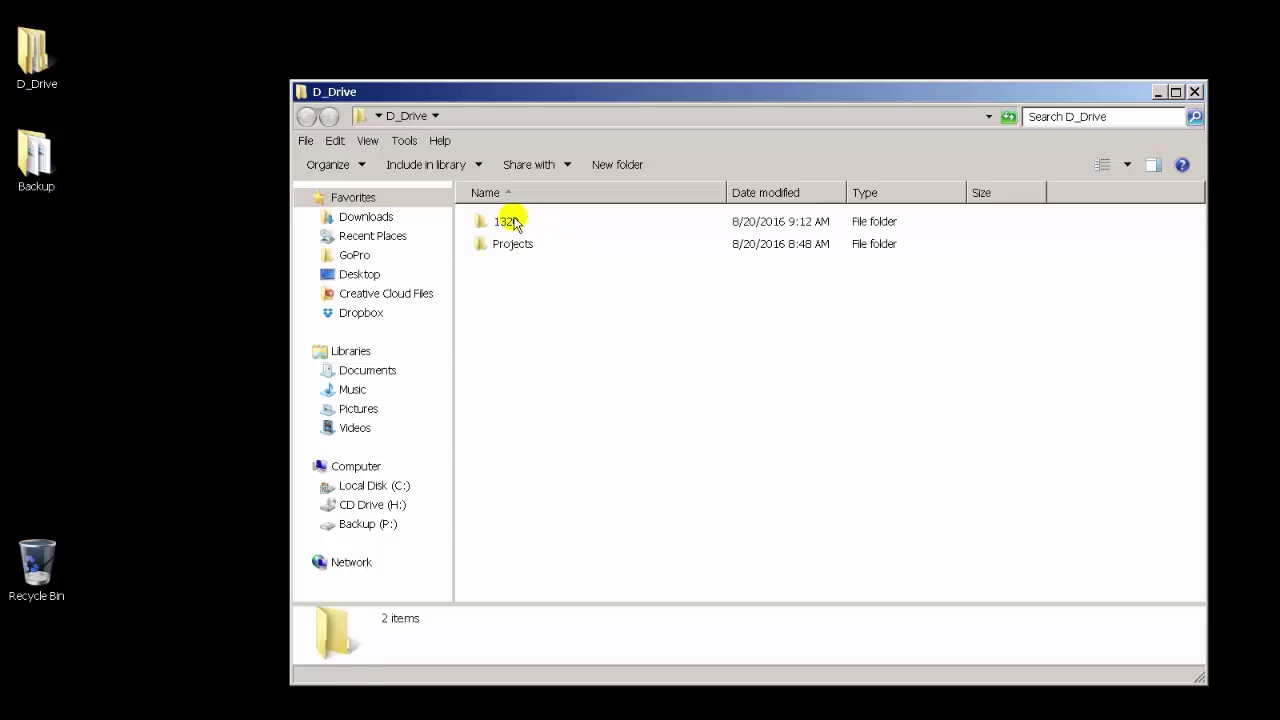
pyautogui.doubleClick(516, 218)
pyautogui.doubleClick(516, 249)
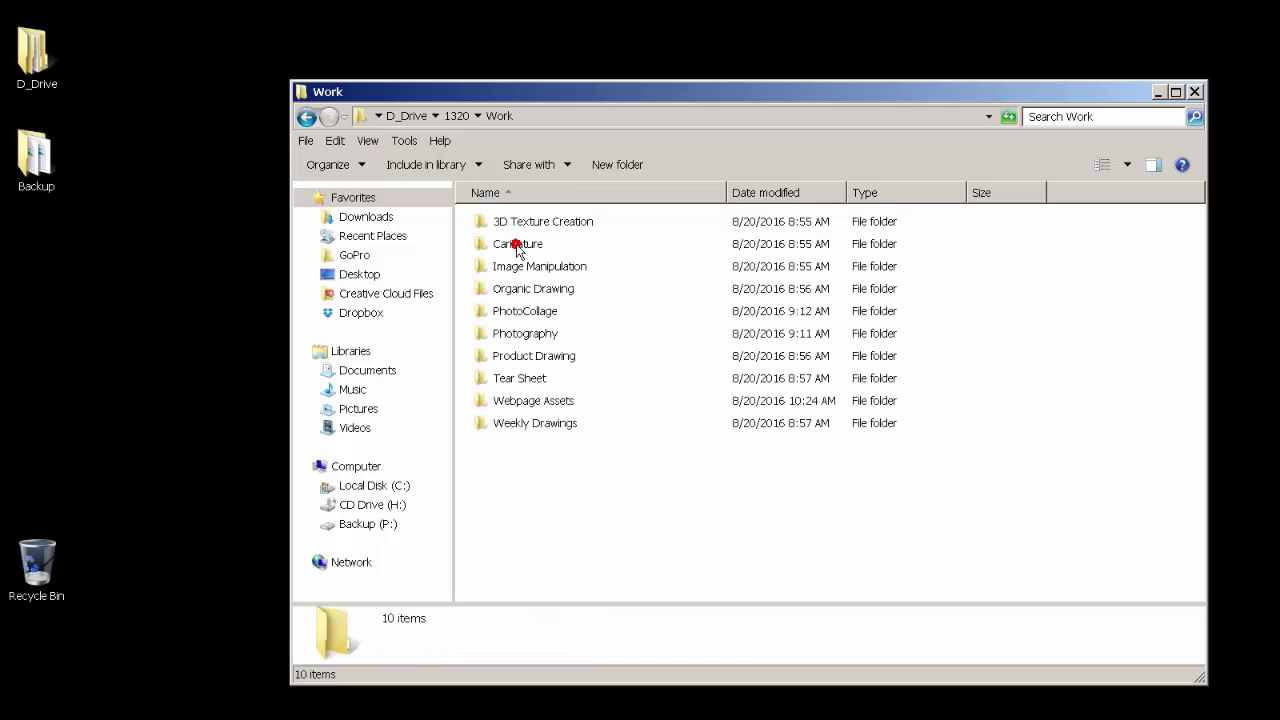
pyautogui.doubleClick(532, 398)
pyautogui.click(527, 262)
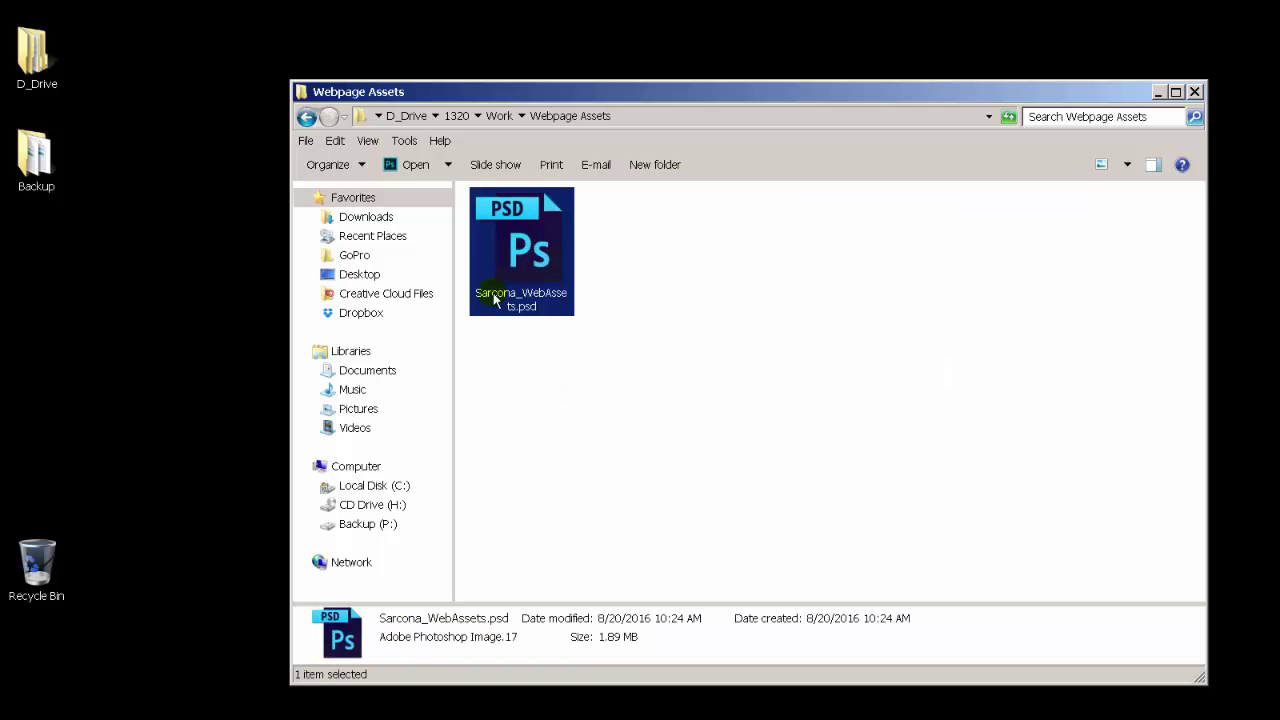
# Copy Sarcona_WebAssets.psd from the Work Webpage Assets folder
pyautogui.moveTo(551, 305); pyautogui.dragTo(522, 270)
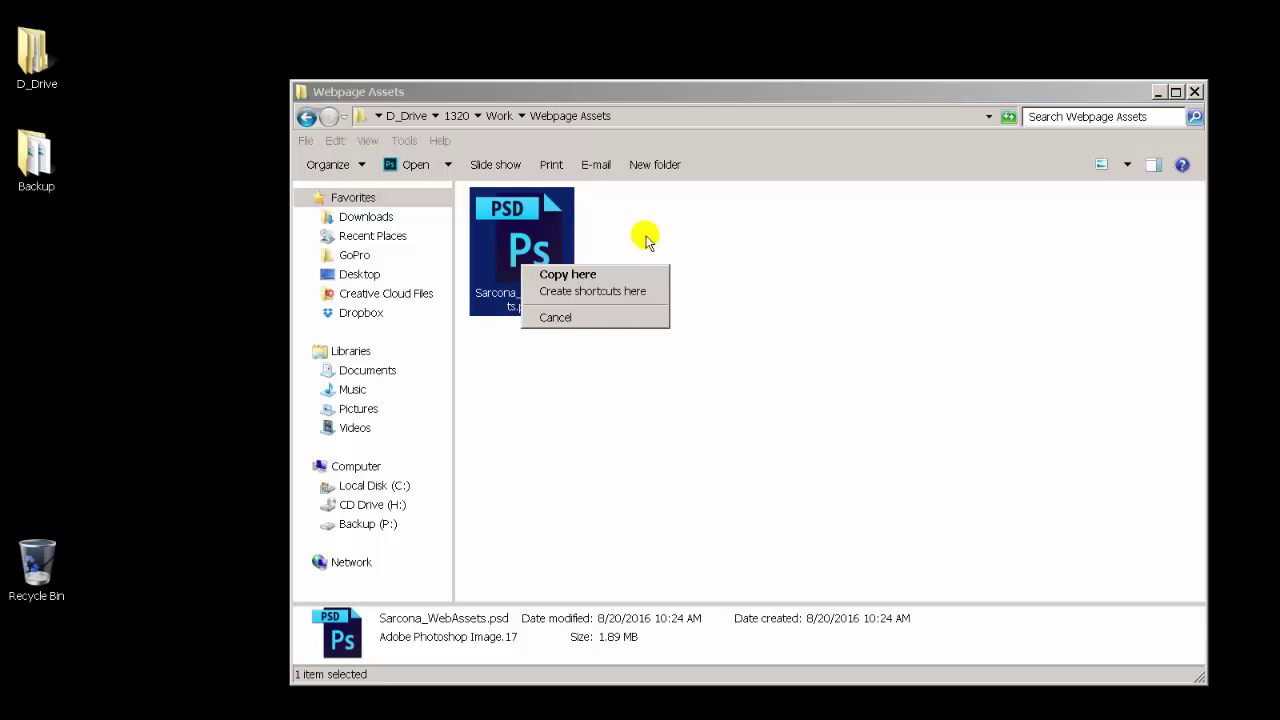
pyautogui.click(655, 233)
pyautogui.doubleClick(535, 252)
pyautogui.hotkey('shift', 'F10')
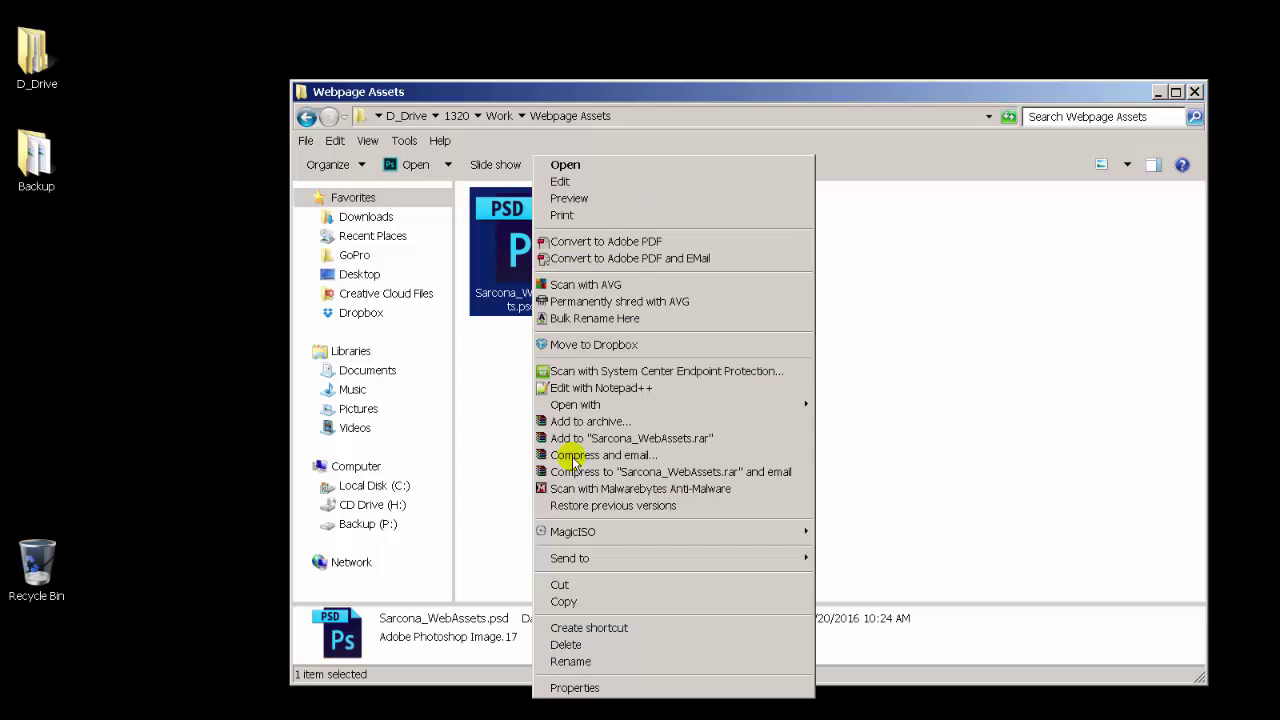
pyautogui.click(585, 602)
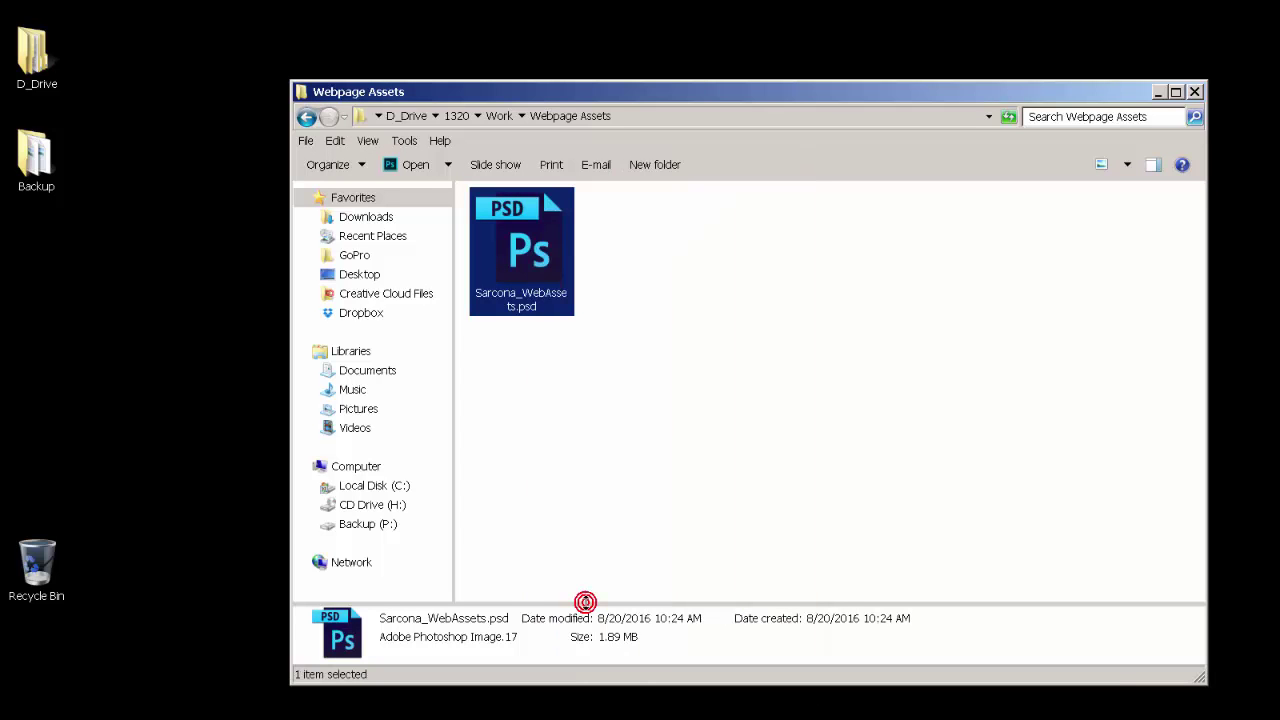
# Paste it into DropboxTurnin > Dropbox > DropboxTurninShare > Webpage Assets and view as extra large icons
pyautogui.click(497, 115)
pyautogui.click(464, 115)
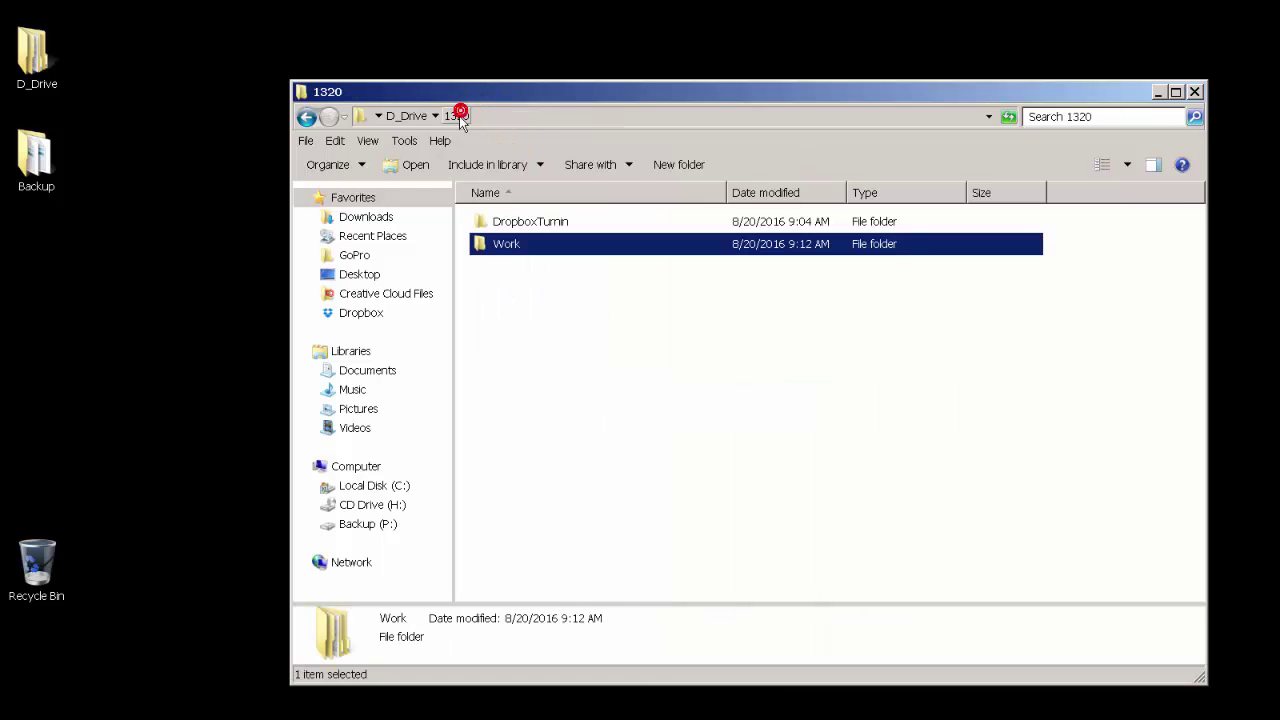
pyautogui.doubleClick(514, 222)
pyautogui.doubleClick(514, 222)
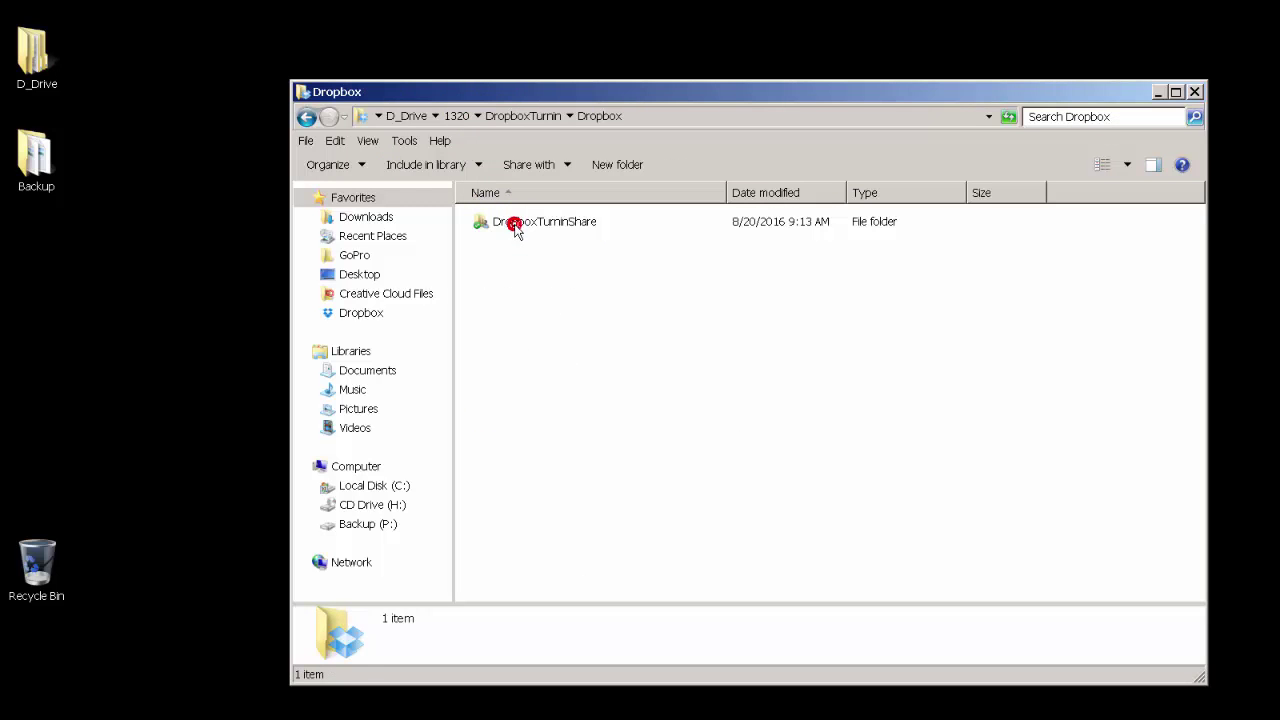
pyautogui.doubleClick(512, 222)
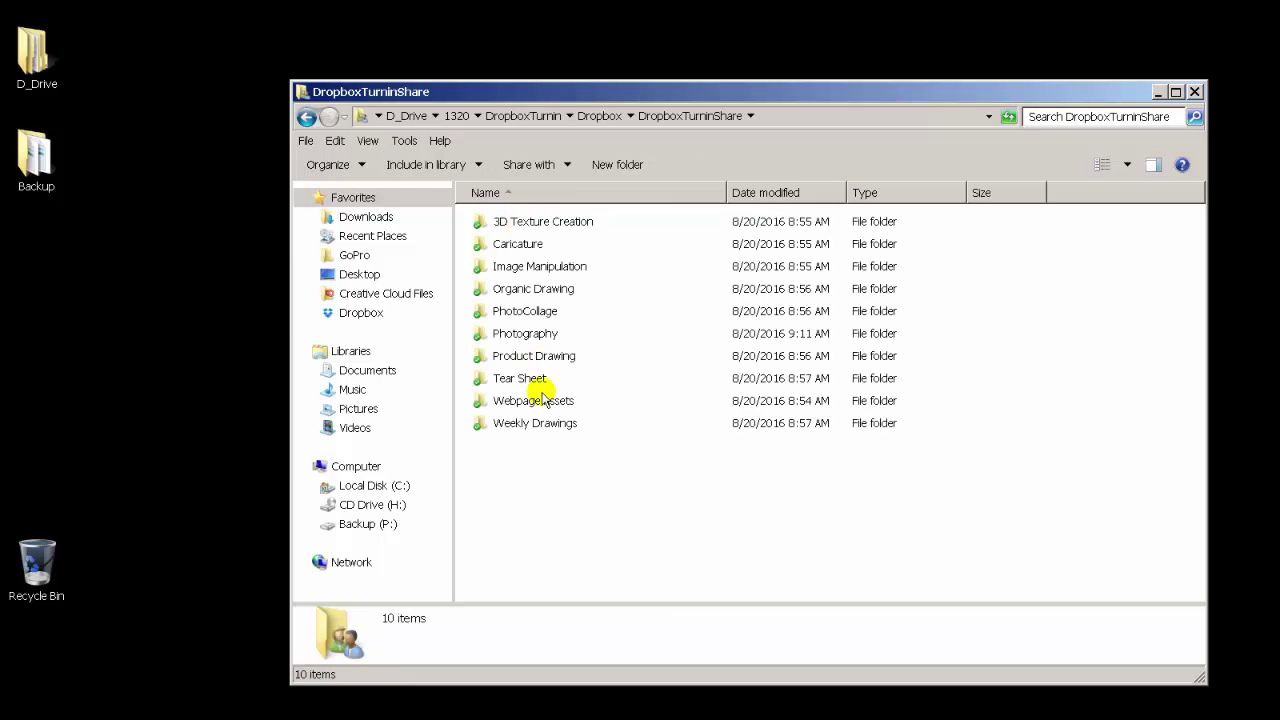
pyautogui.doubleClick(507, 401)
pyautogui.rightClick(530, 298)
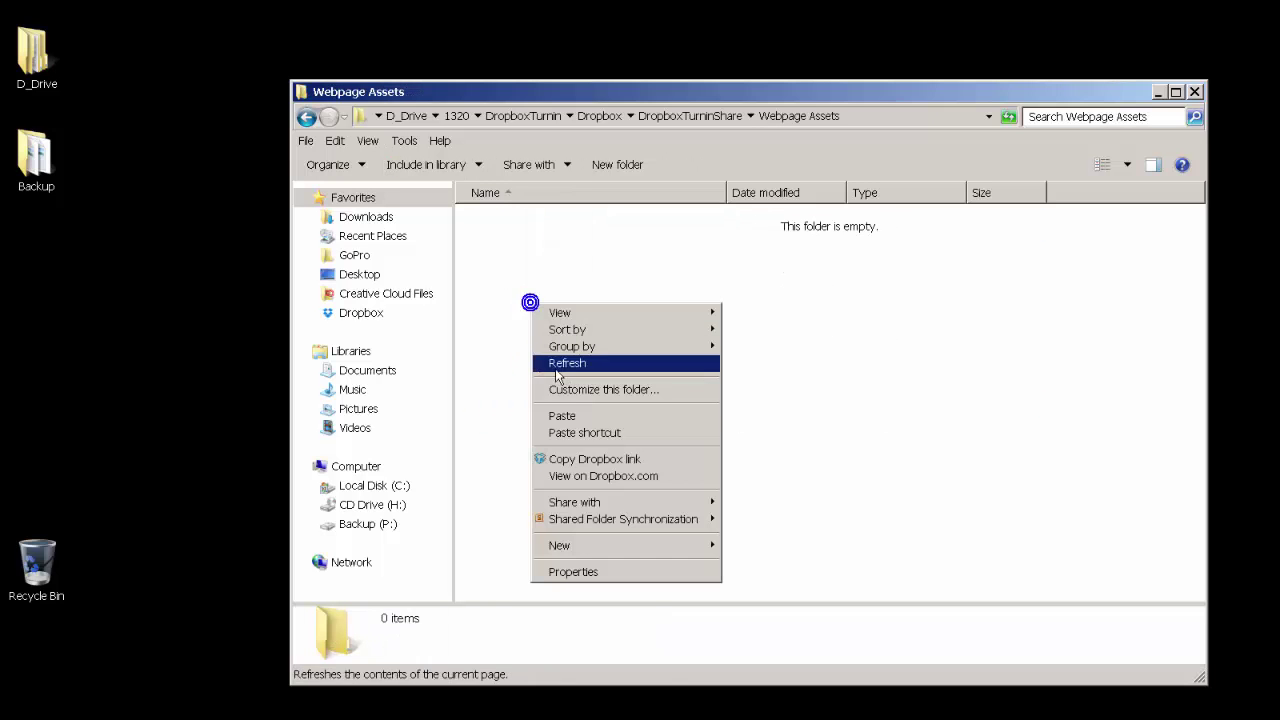
pyautogui.click(570, 417)
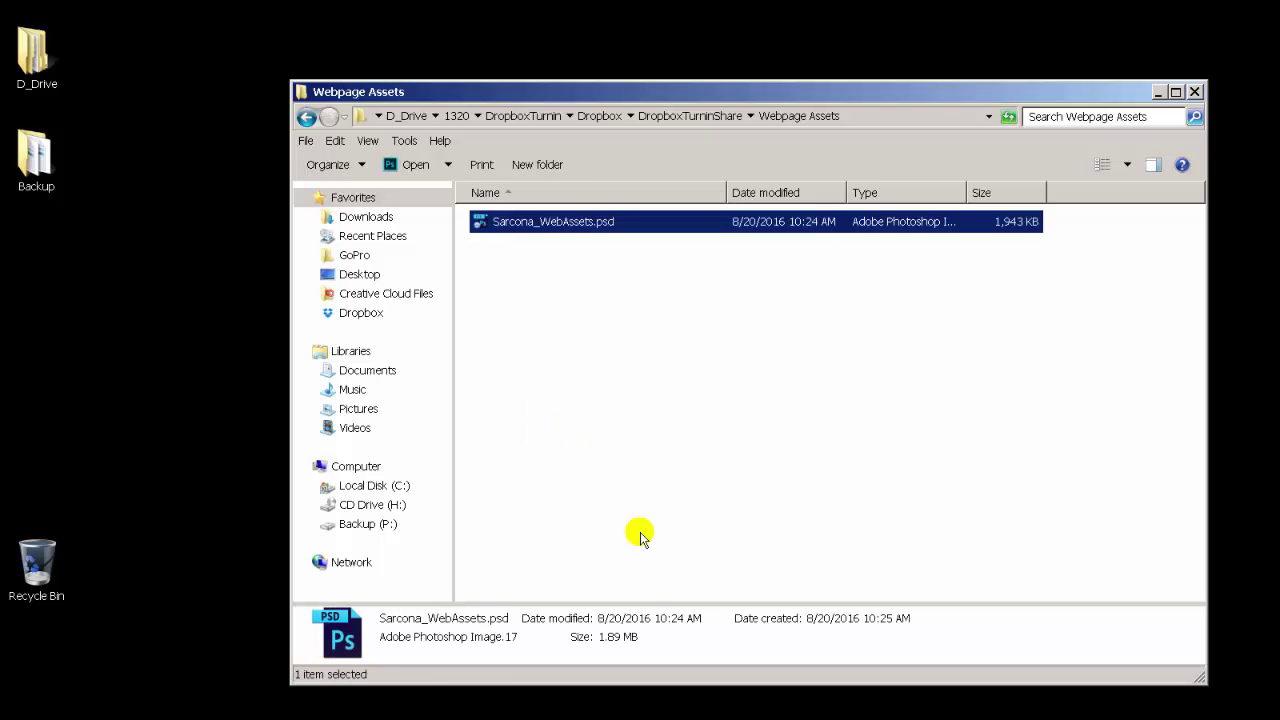
pyautogui.click(571, 375)
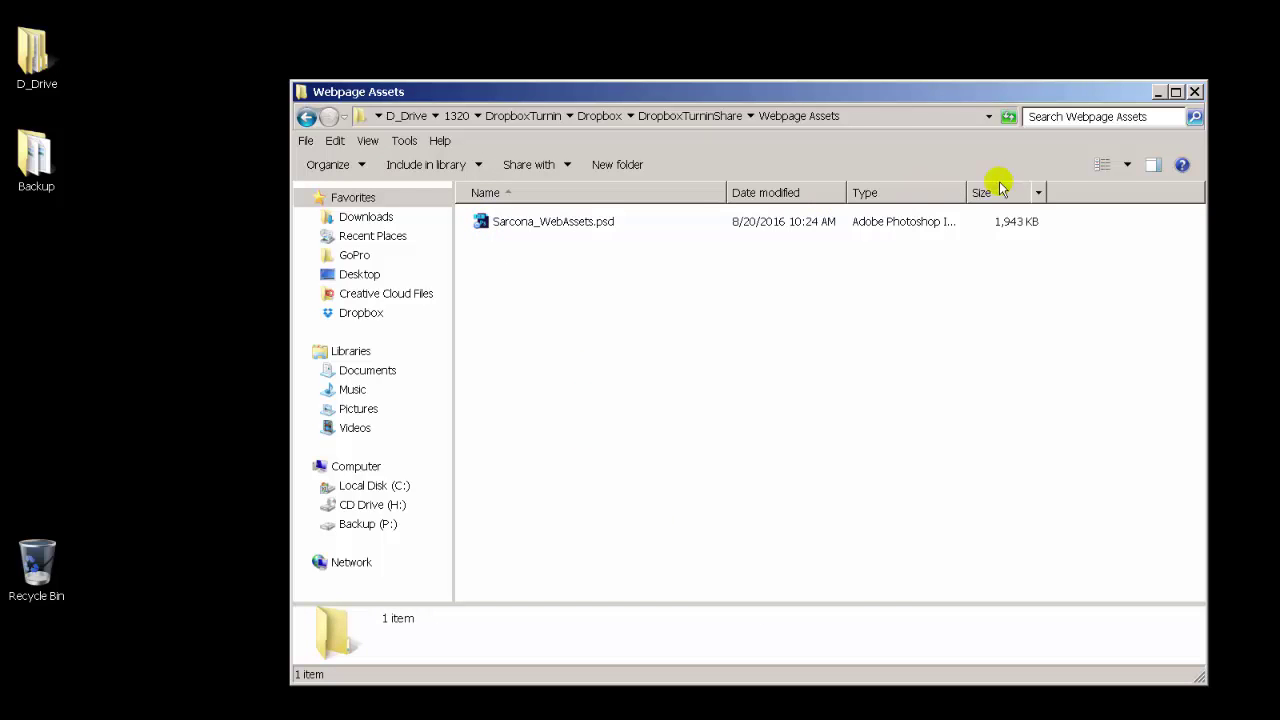
pyautogui.click(1125, 164)
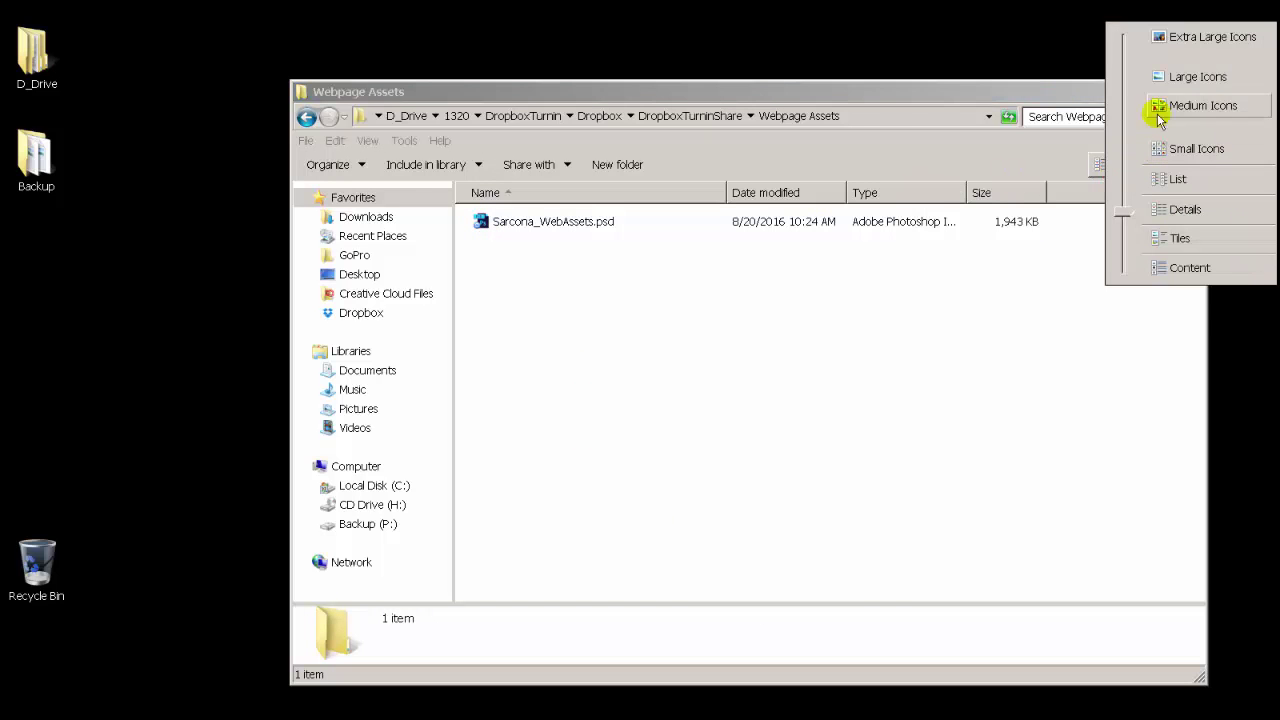
pyautogui.click(1180, 40)
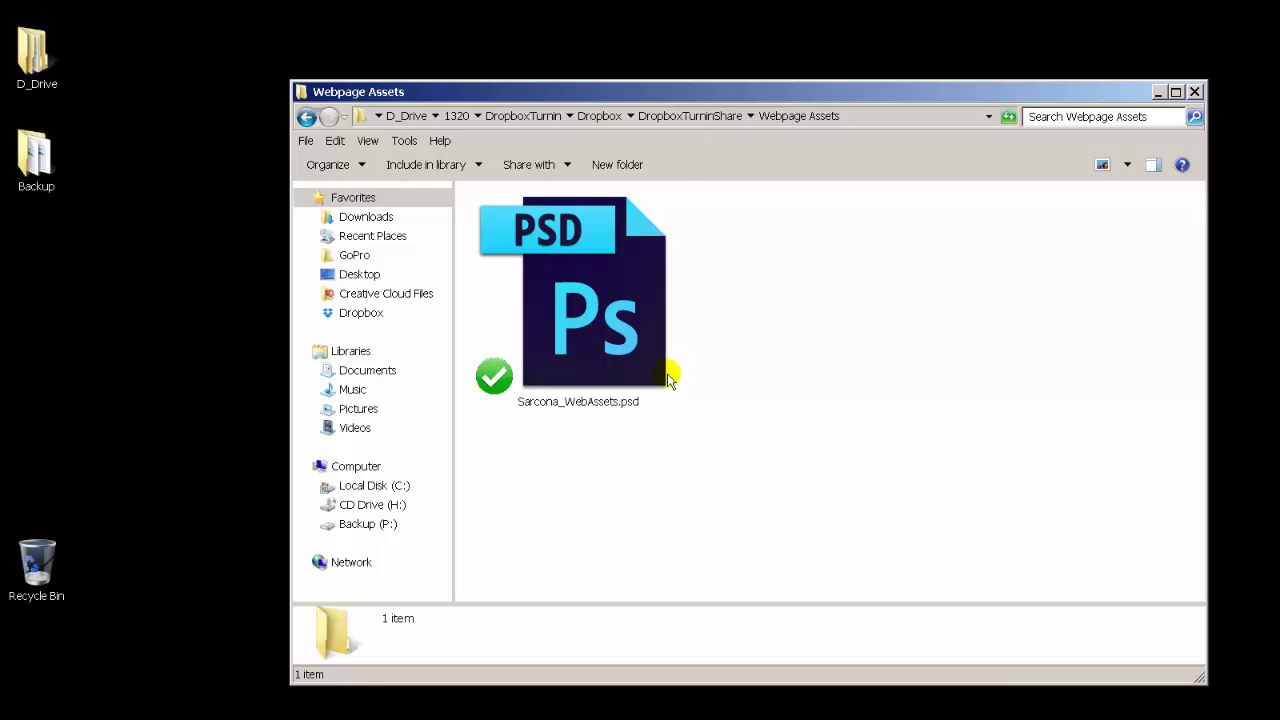
# Select the copied Sarcona_WebAssets.psd to check its sync mark, then switch to Firefox
pyautogui.click(613, 345)
pyautogui.click(825, 497)
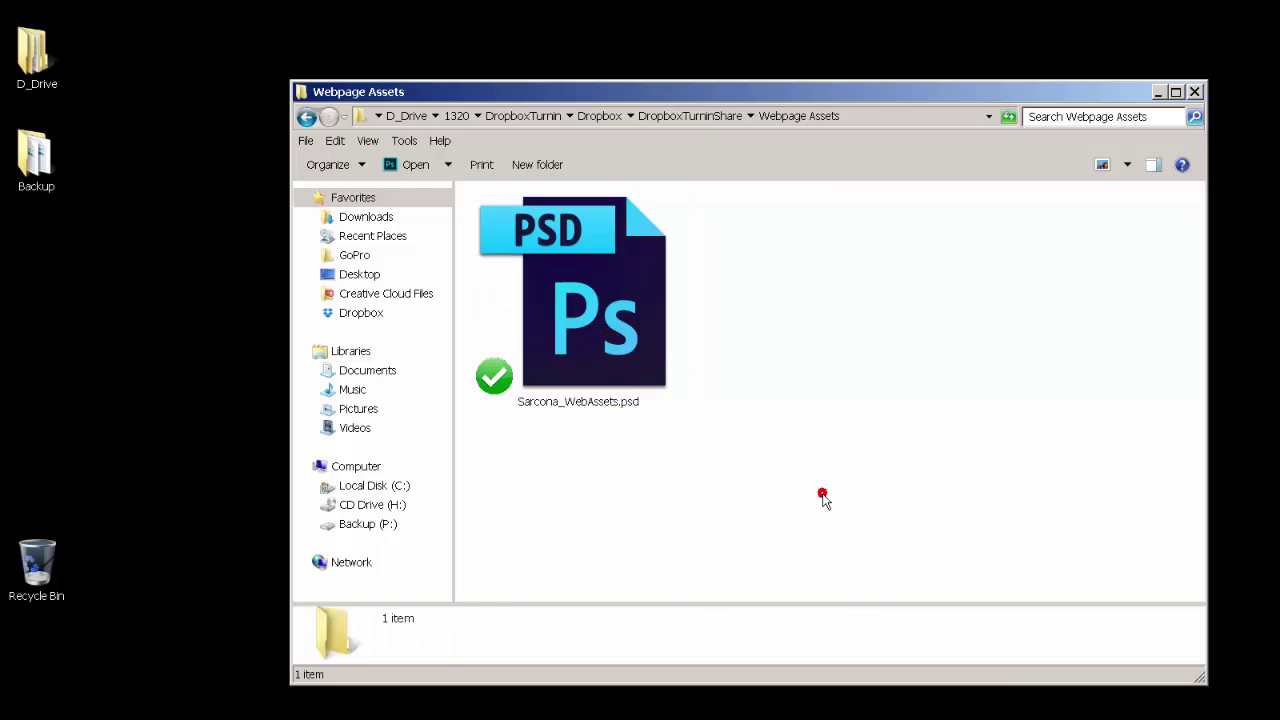
pyautogui.moveTo(774, 503); pyautogui.dragTo(420, 187)
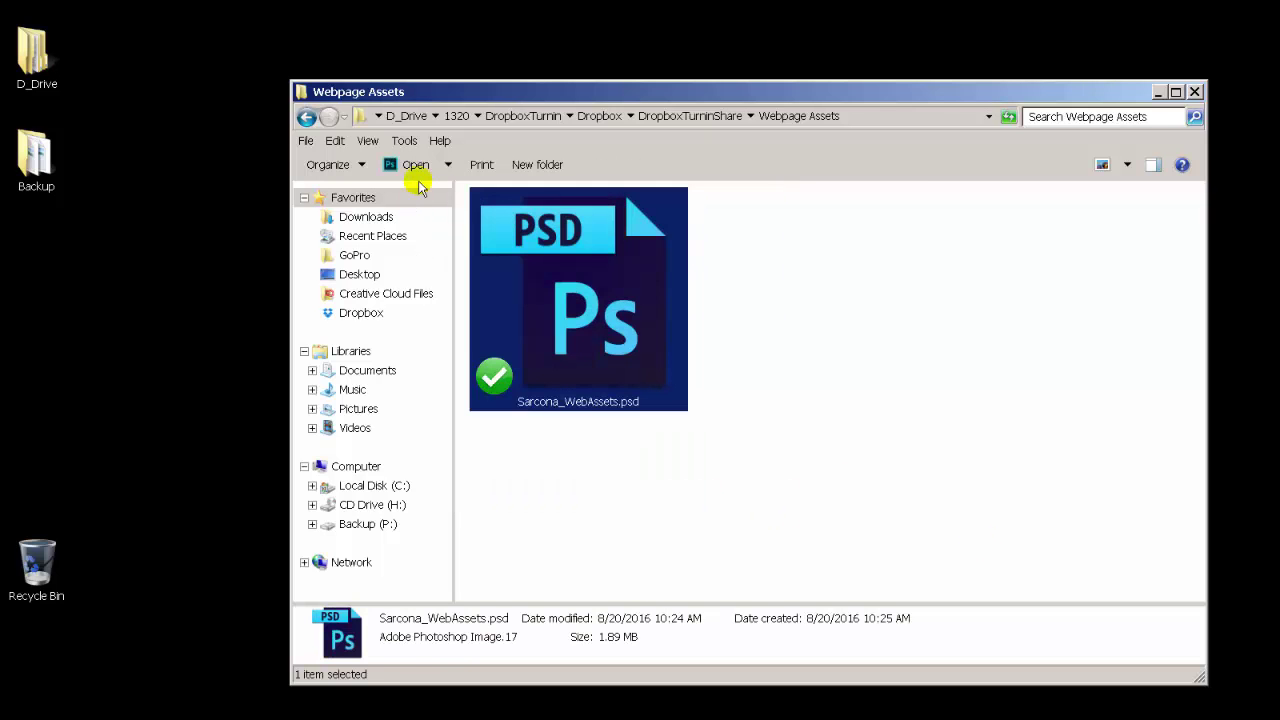
pyautogui.click(742, 407)
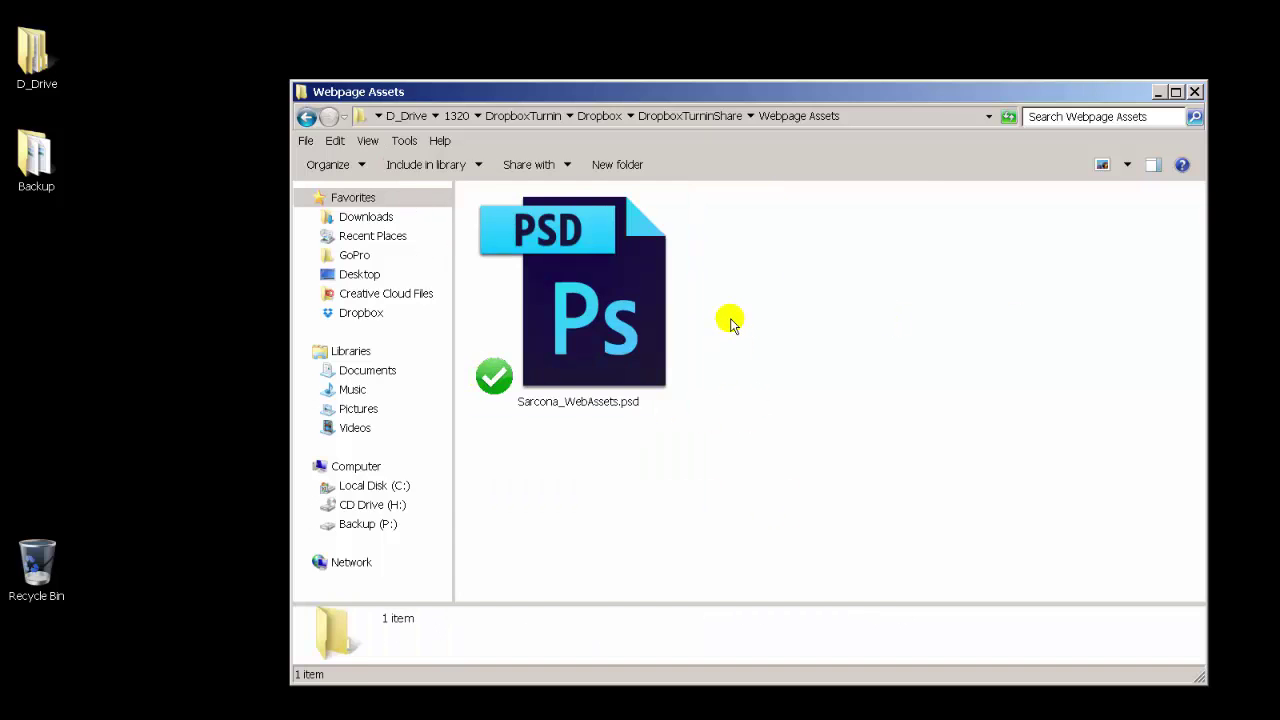
pyautogui.moveTo(694, 472); pyautogui.dragTo(468, 138)
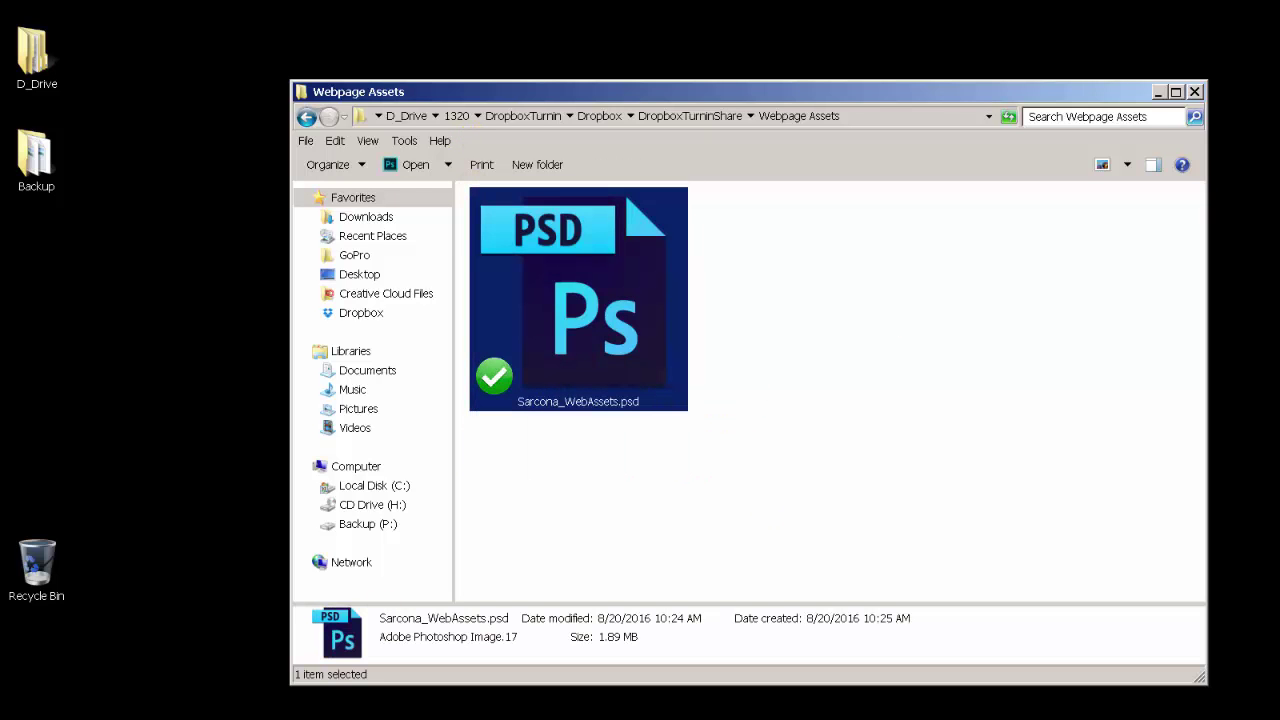
pyautogui.hotkey('alt', 'Tab')
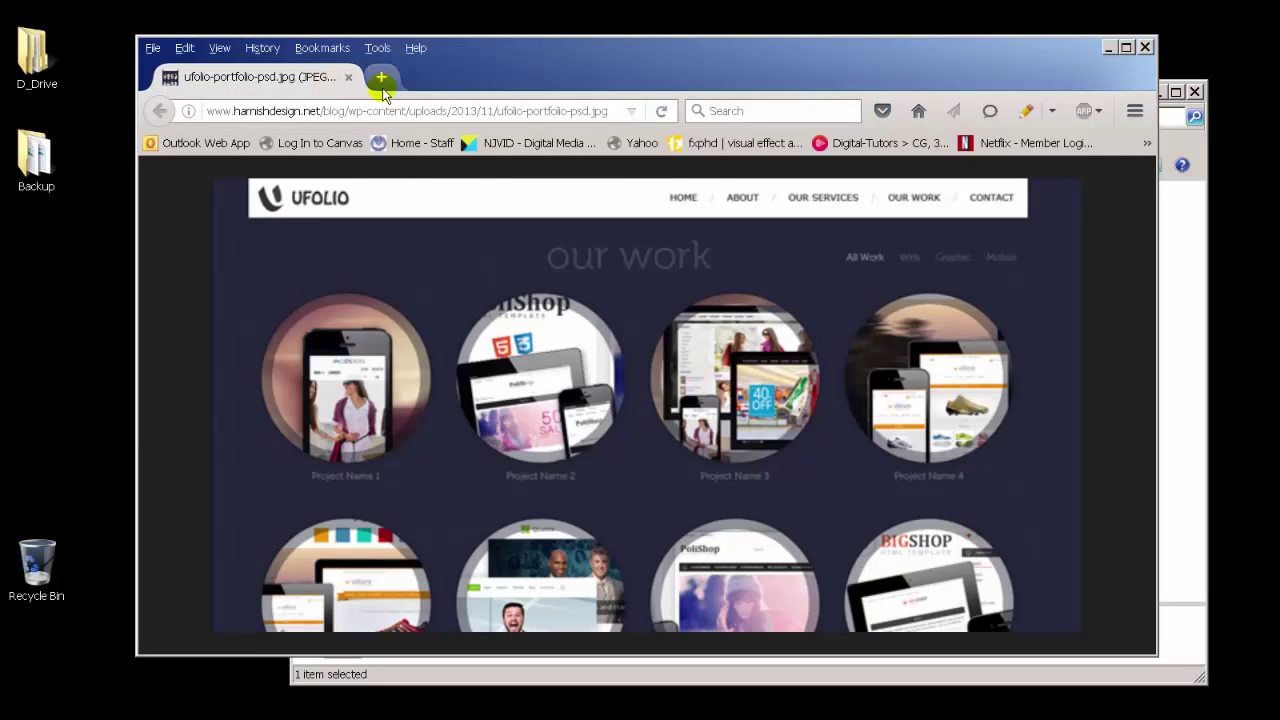
# Maximize Firefox, sign in to Canvas with user ID and password, and open MACA 1320 Discussions
pyautogui.doubleClick(464, 77)
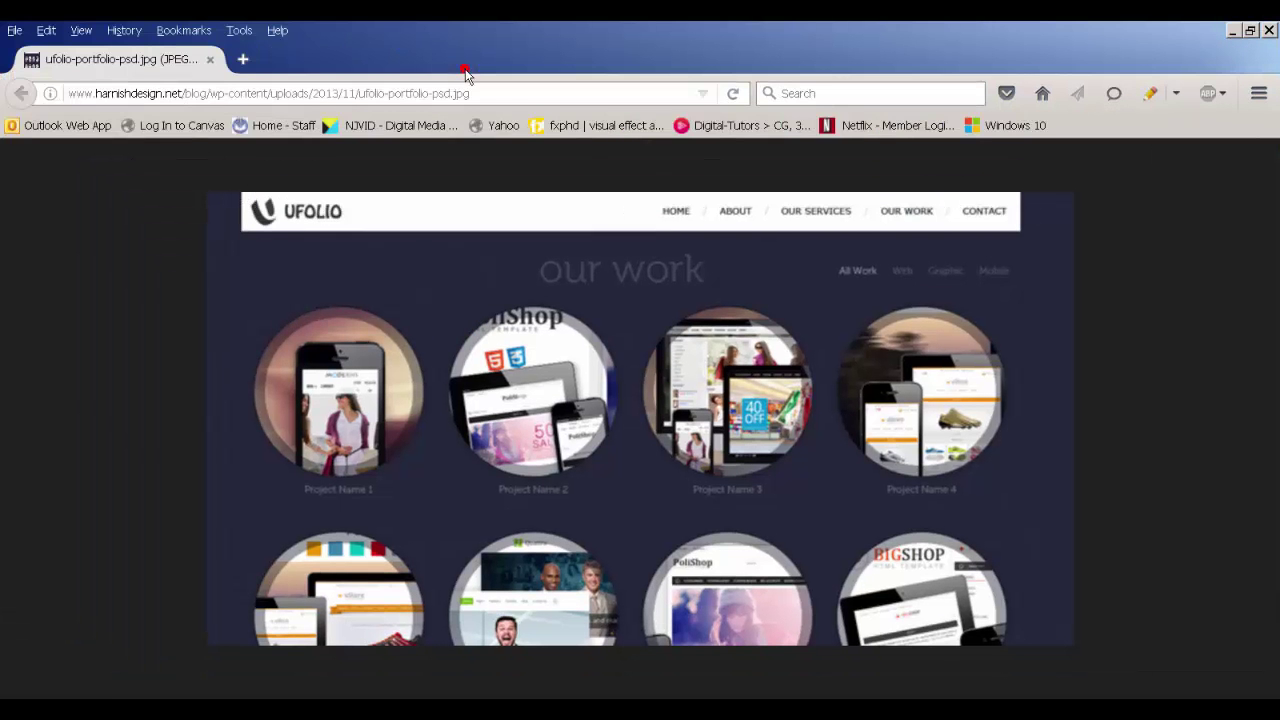
pyautogui.click(175, 128)
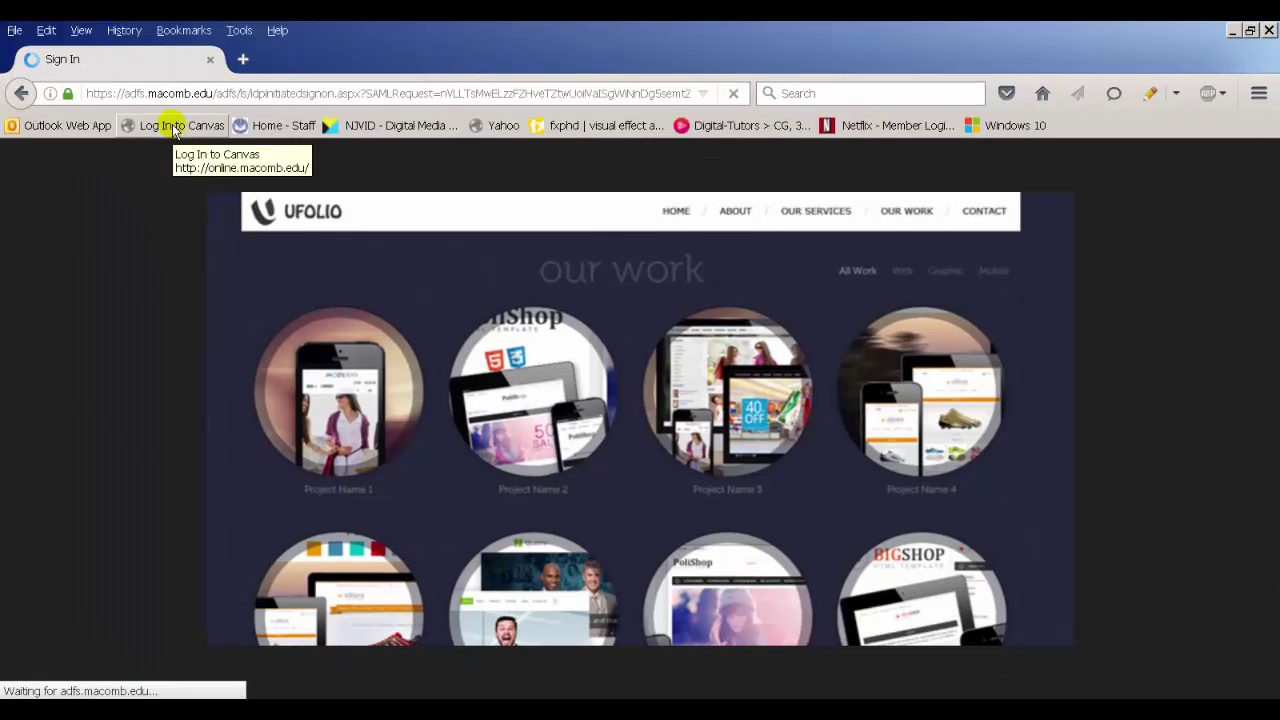
pyautogui.write('sarconas')
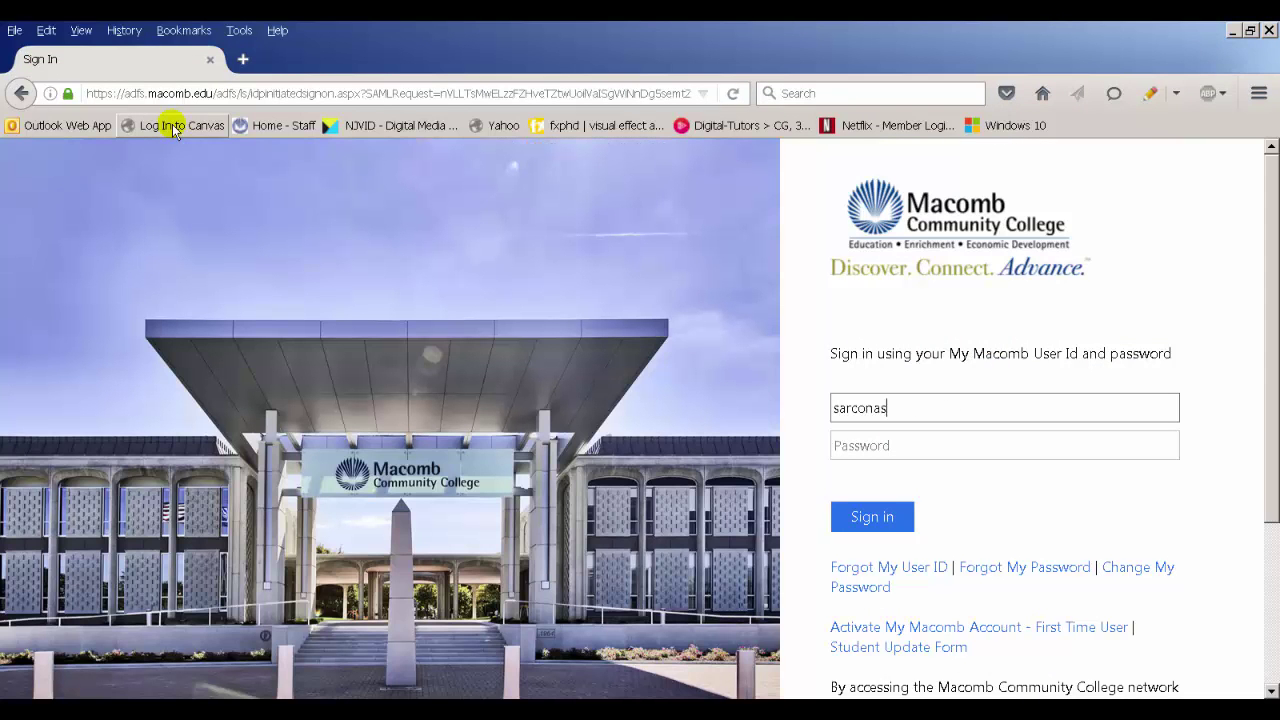
pyautogui.press('Tab')
pyautogui.write('*')
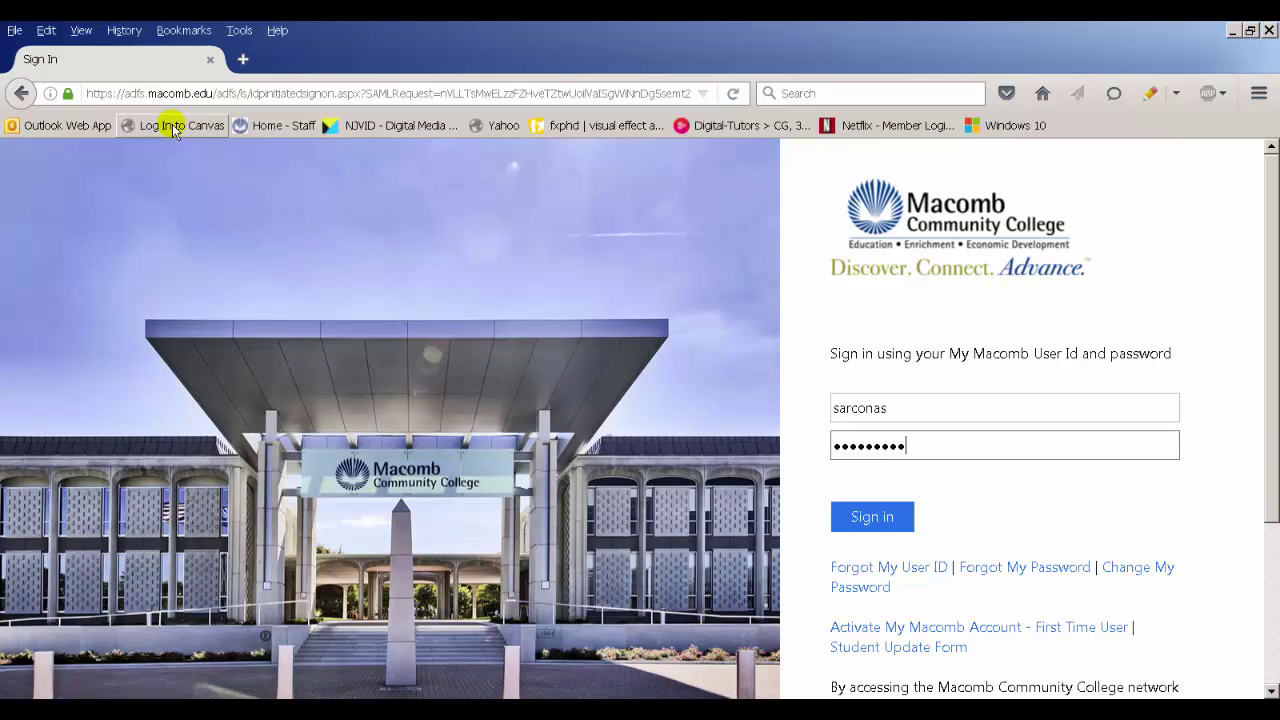
pyautogui.press('Return')
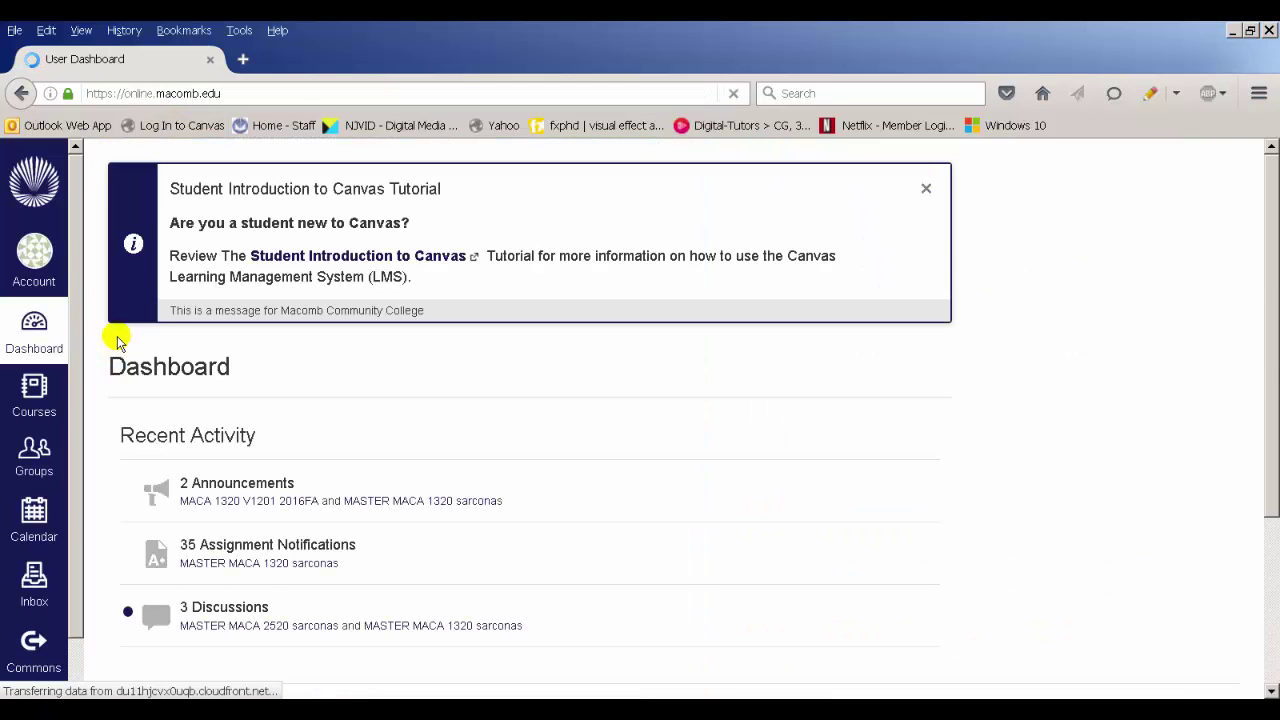
pyautogui.click(286, 533)
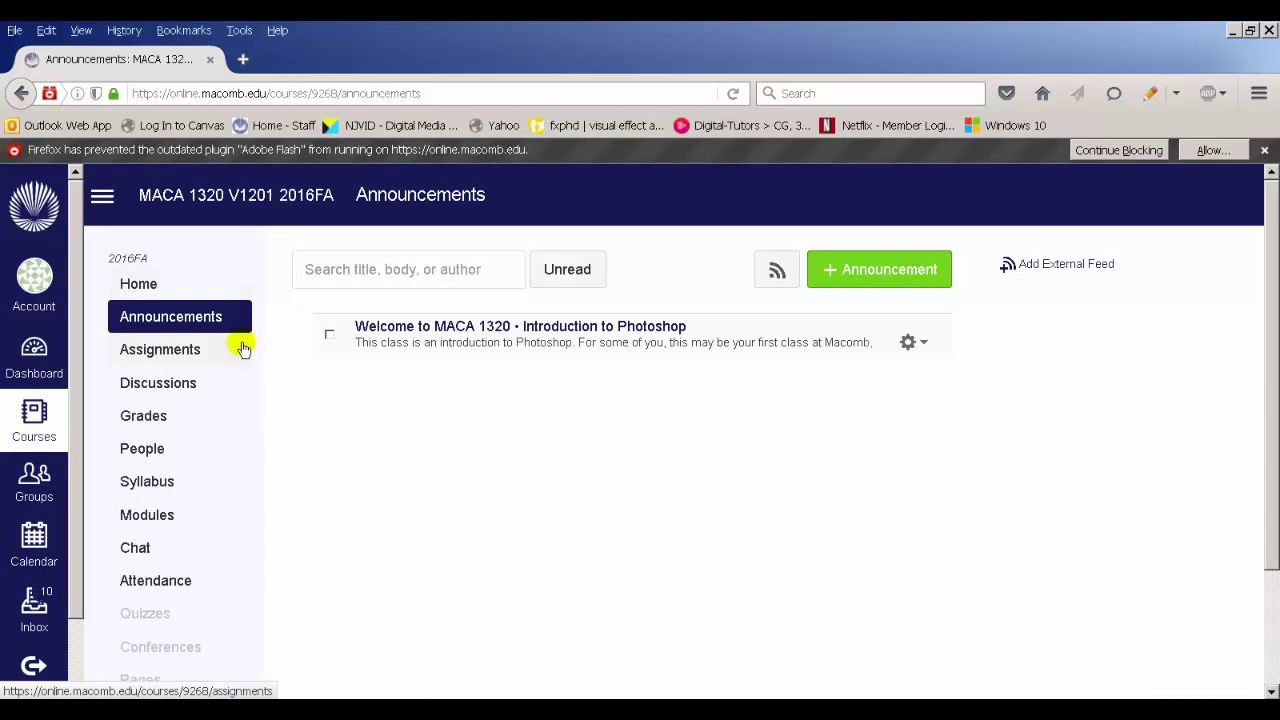
pyautogui.click(172, 392)
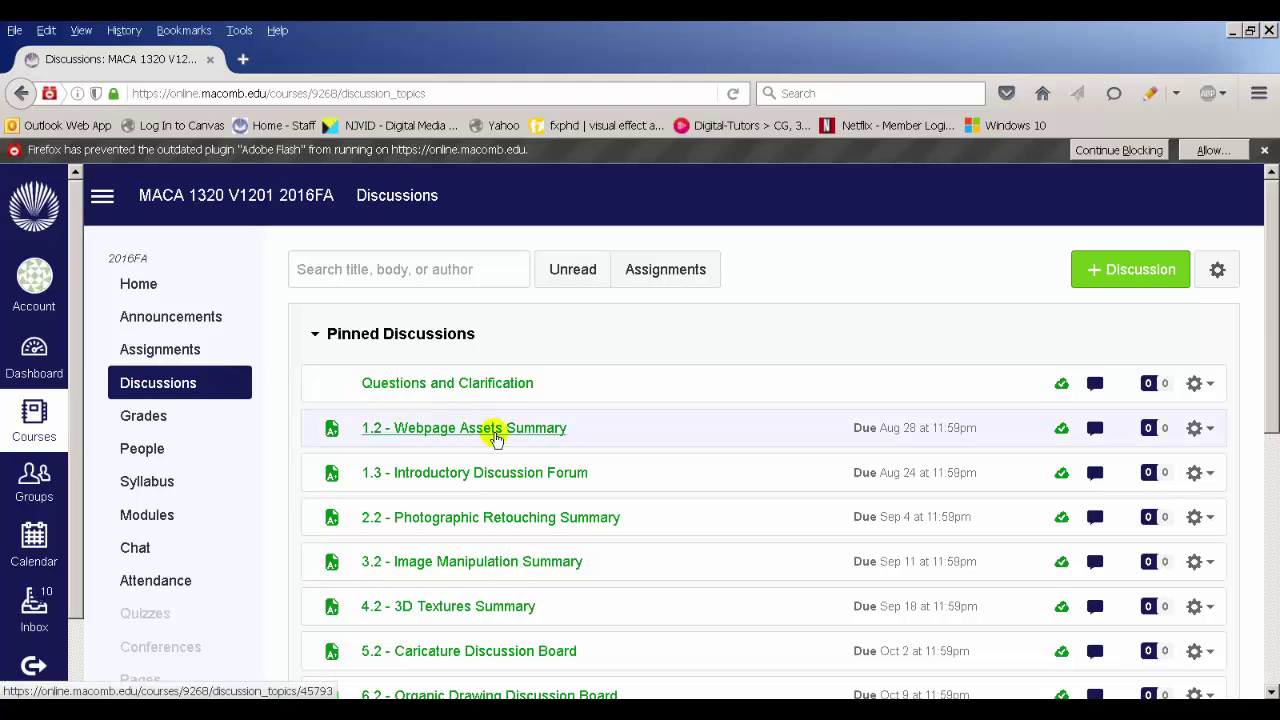
# Open 1.2 - Webpage Assets Summary, read through its four questions, and start a reply
pyautogui.click(497, 437)
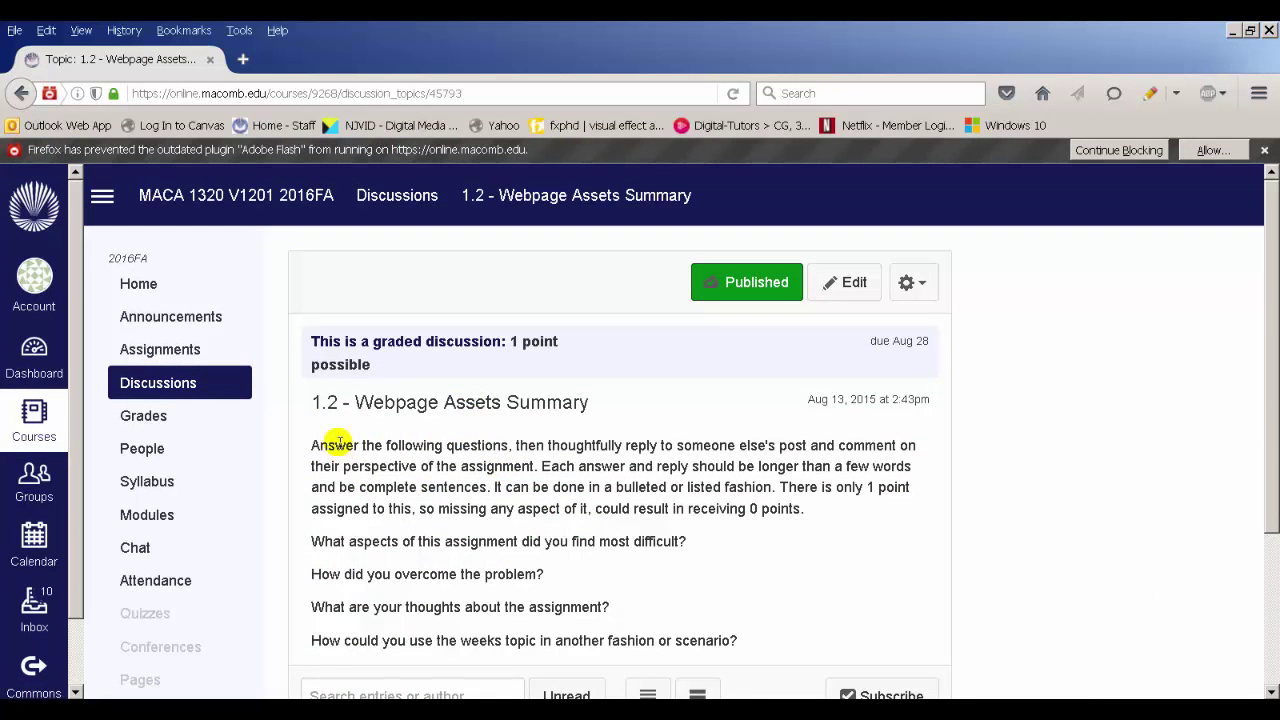
pyautogui.moveTo(323, 444); pyautogui.dragTo(358, 446)
pyautogui.moveTo(333, 541); pyautogui.dragTo(588, 582)
pyautogui.moveTo(342, 607); pyautogui.dragTo(623, 604)
pyautogui.moveTo(343, 640); pyautogui.dragTo(749, 631)
pyautogui.scroll(-1, 637, 533)
pyautogui.scroll(-2, 637, 533)
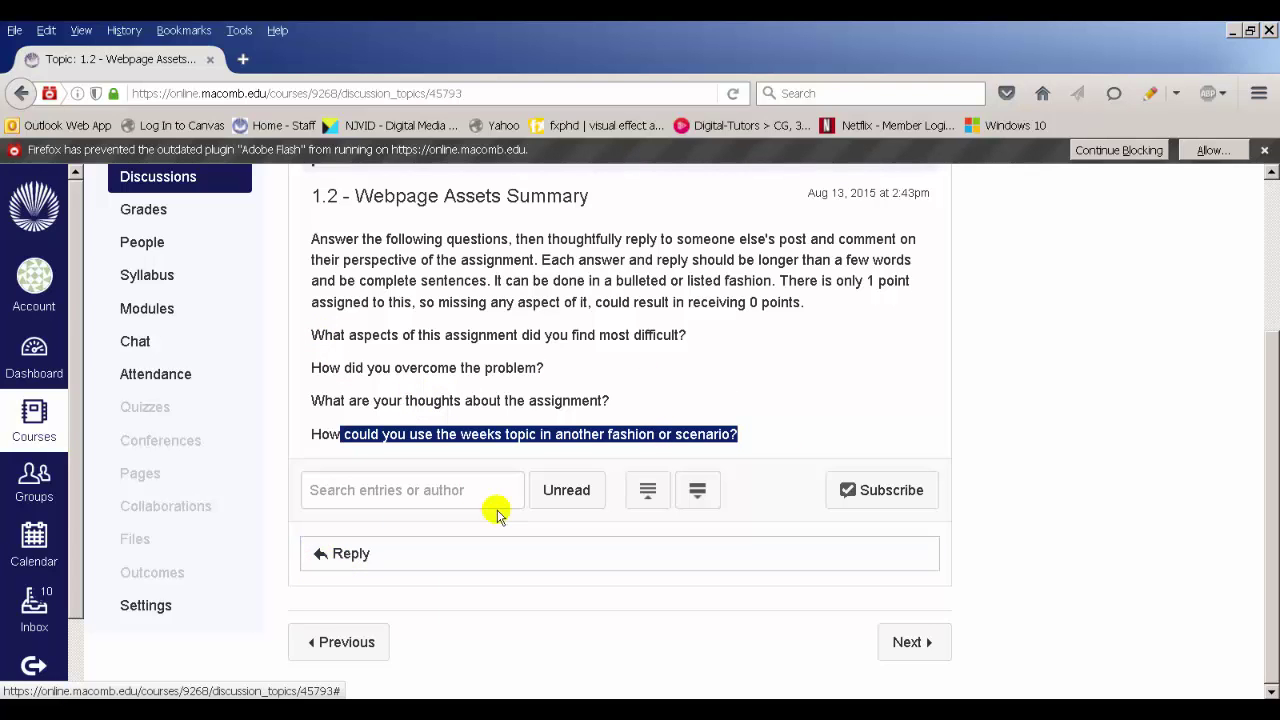
pyautogui.click(337, 554)
pyautogui.scroll(-5, 320, 537)
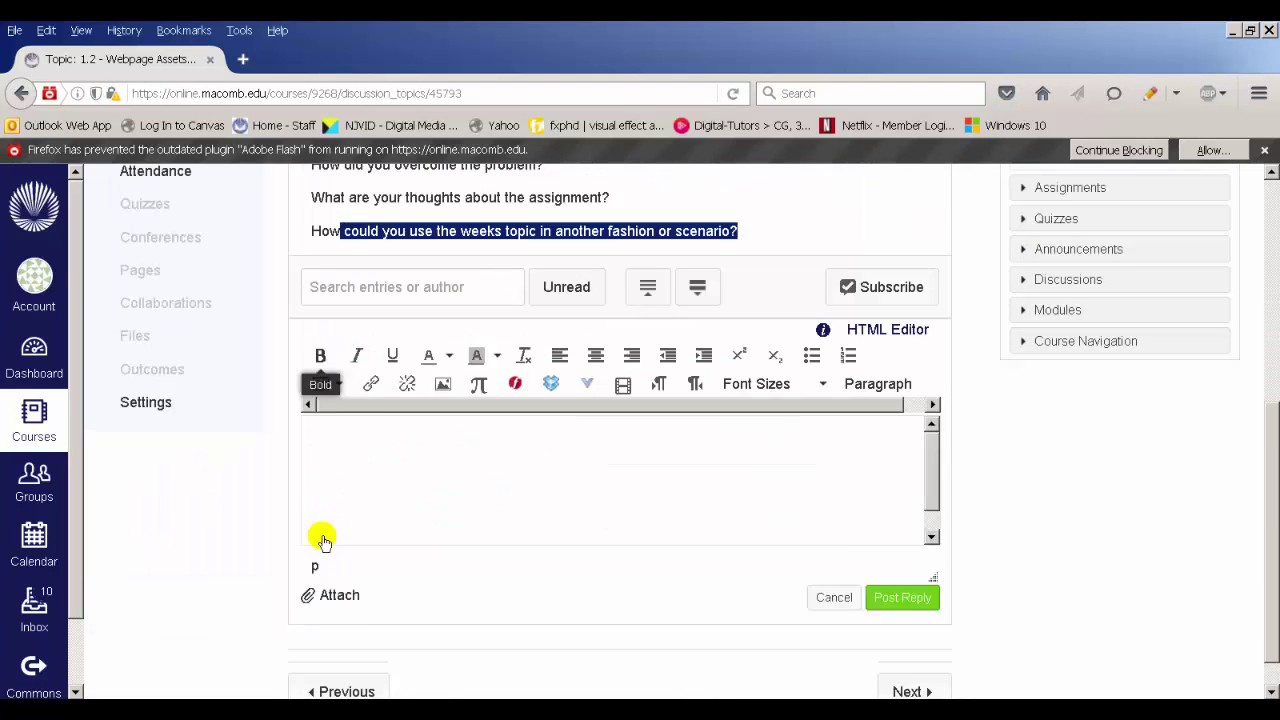
# Type test text in the reply editor, then clear it
pyautogui.click(411, 411)
pyautogui.write('a')
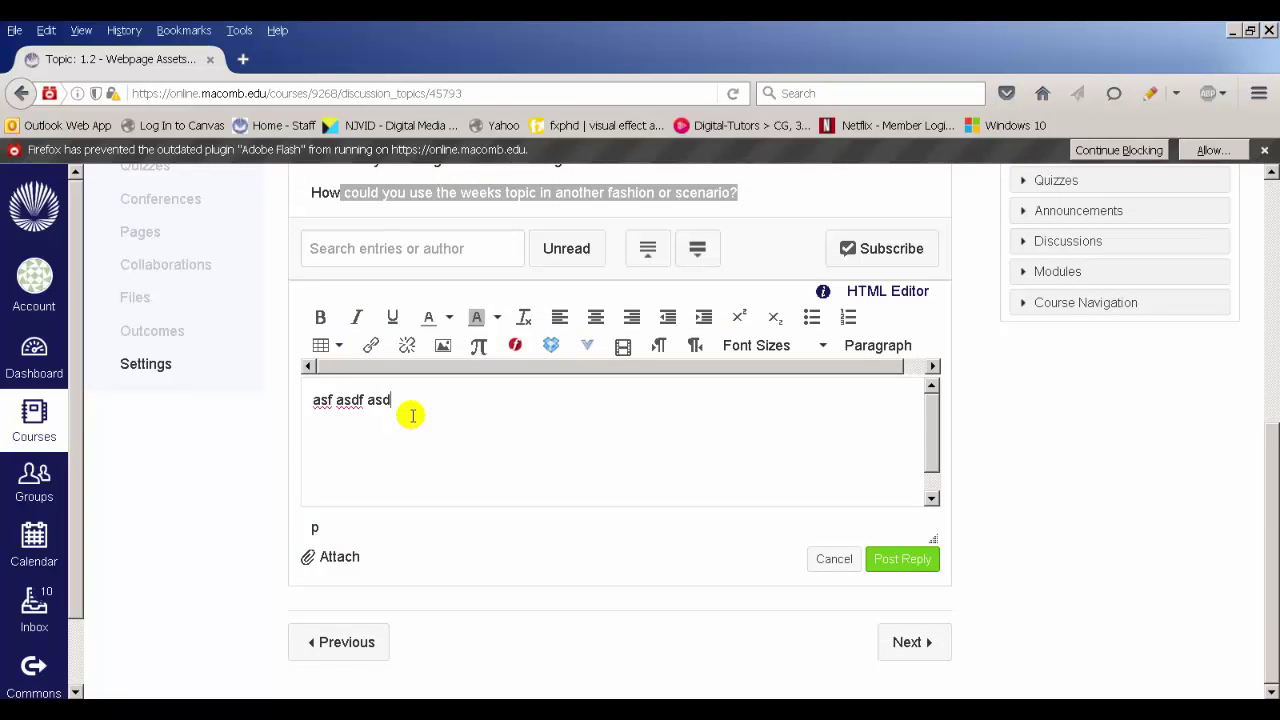
pyautogui.write('sf asdf asd')
pyautogui.hotkey('ctrl', 'a')
pyautogui.press('BackSpace')
pyautogui.scroll(4, 411, 415)
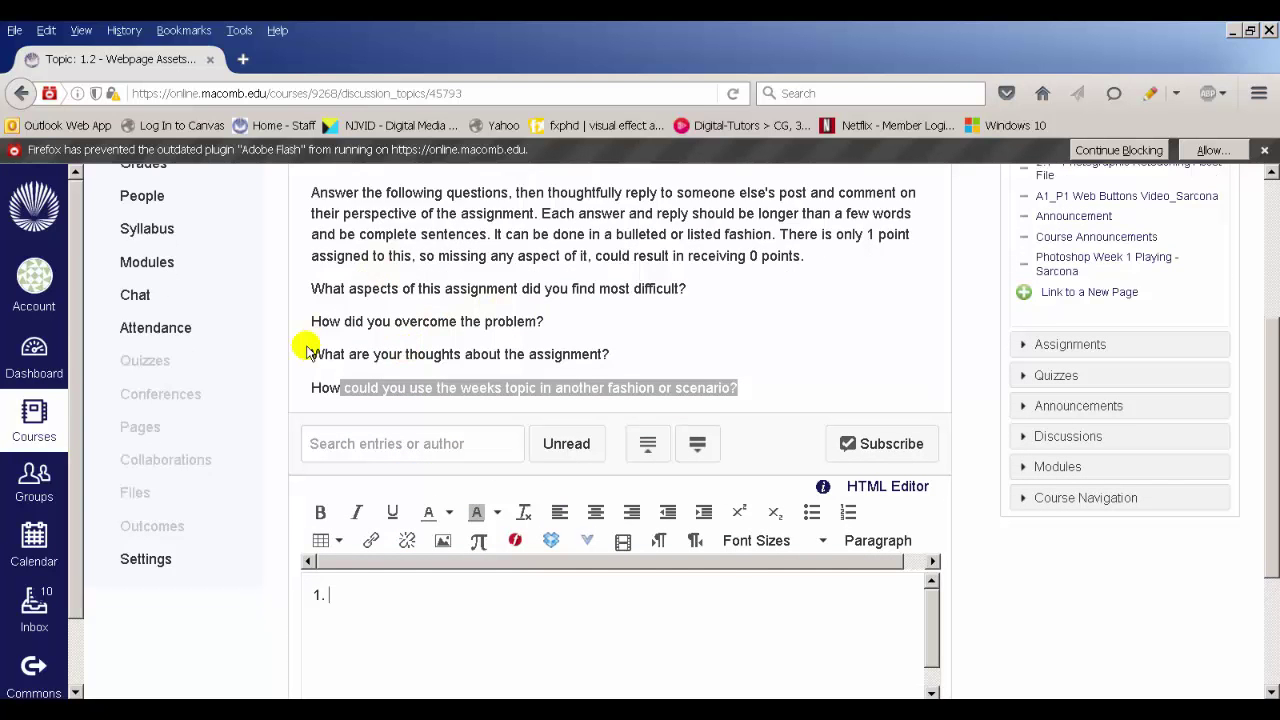
pyautogui.scroll(-2, 206, 331)
# Write numbered answers one to three on hotkeys, note-taking and 'Good introduction to photoshop.'
pyautogui.write('1. L')
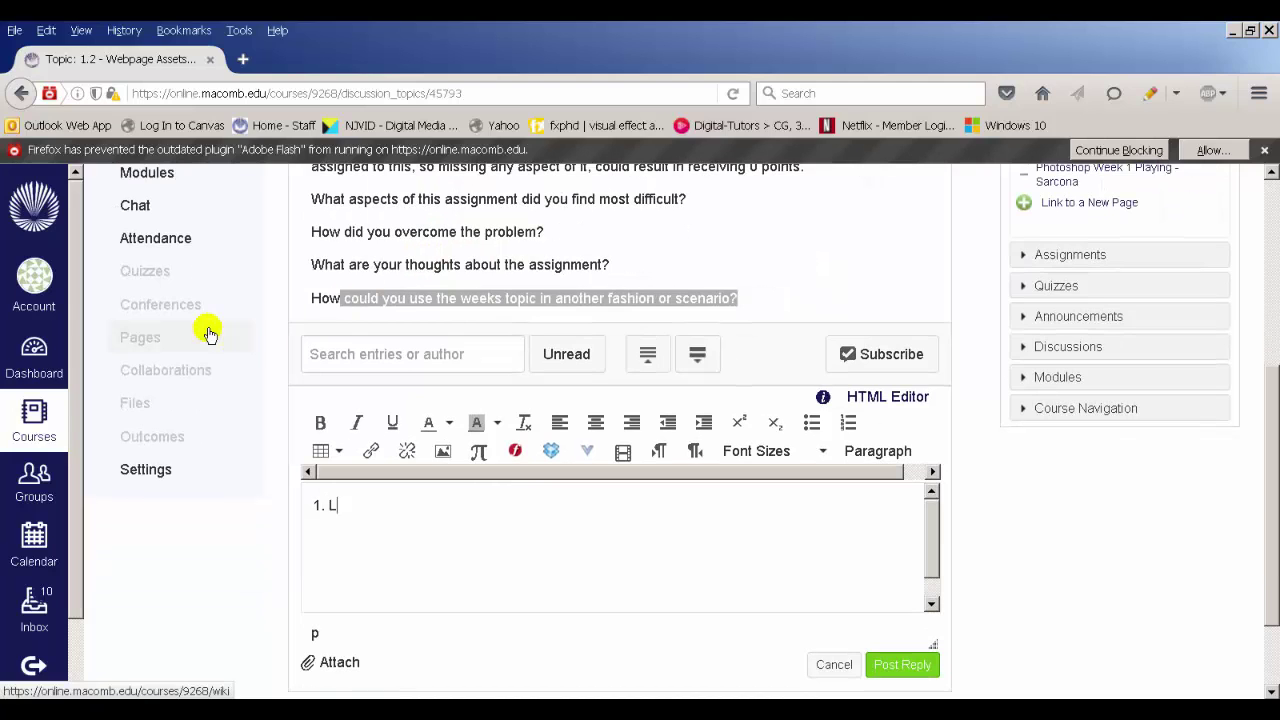
pyautogui.write('earning all the hotkeys. You talk really fast!')
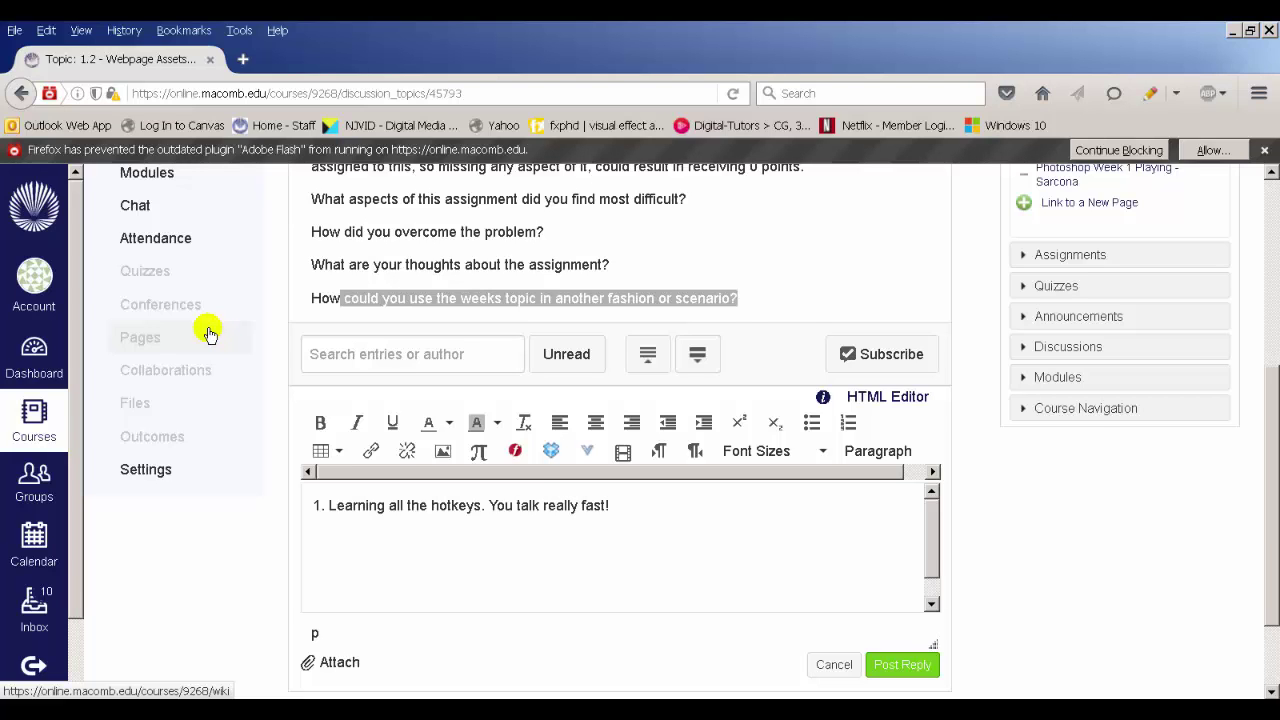
pyautogui.moveTo(623, 507); pyautogui.dragTo(489, 497)
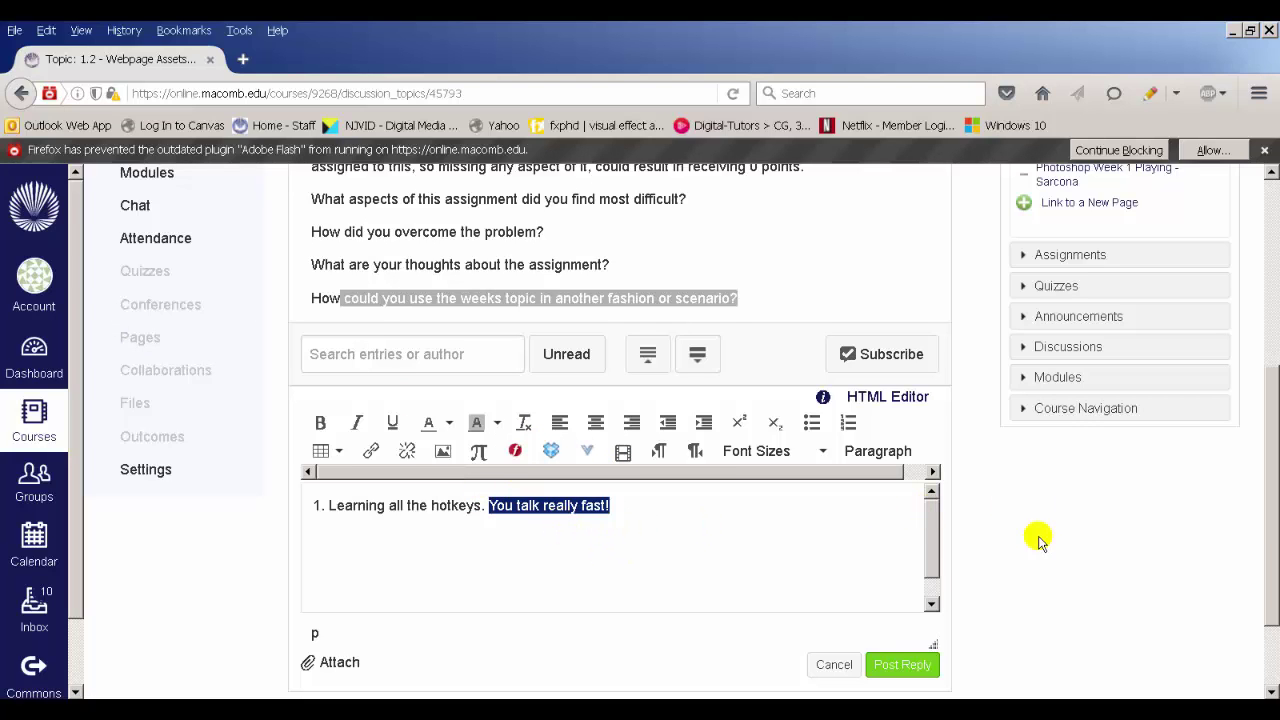
pyautogui.click(1062, 574)
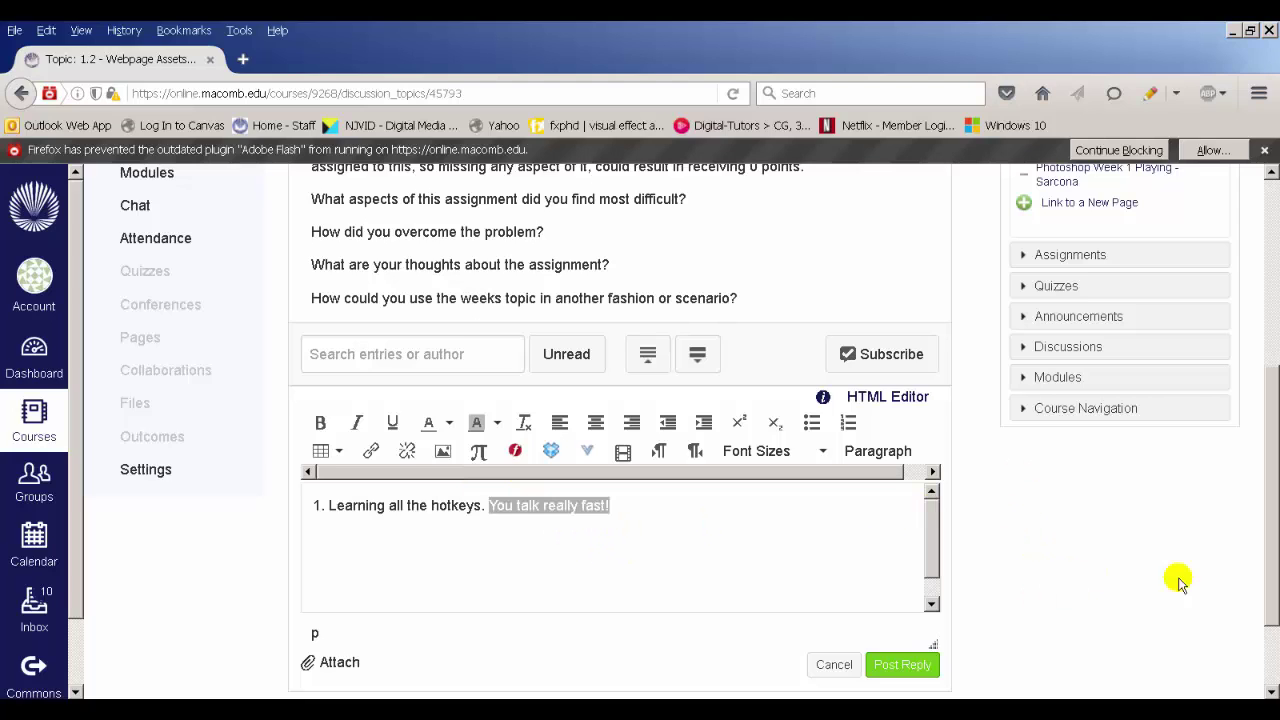
pyautogui.click(696, 486)
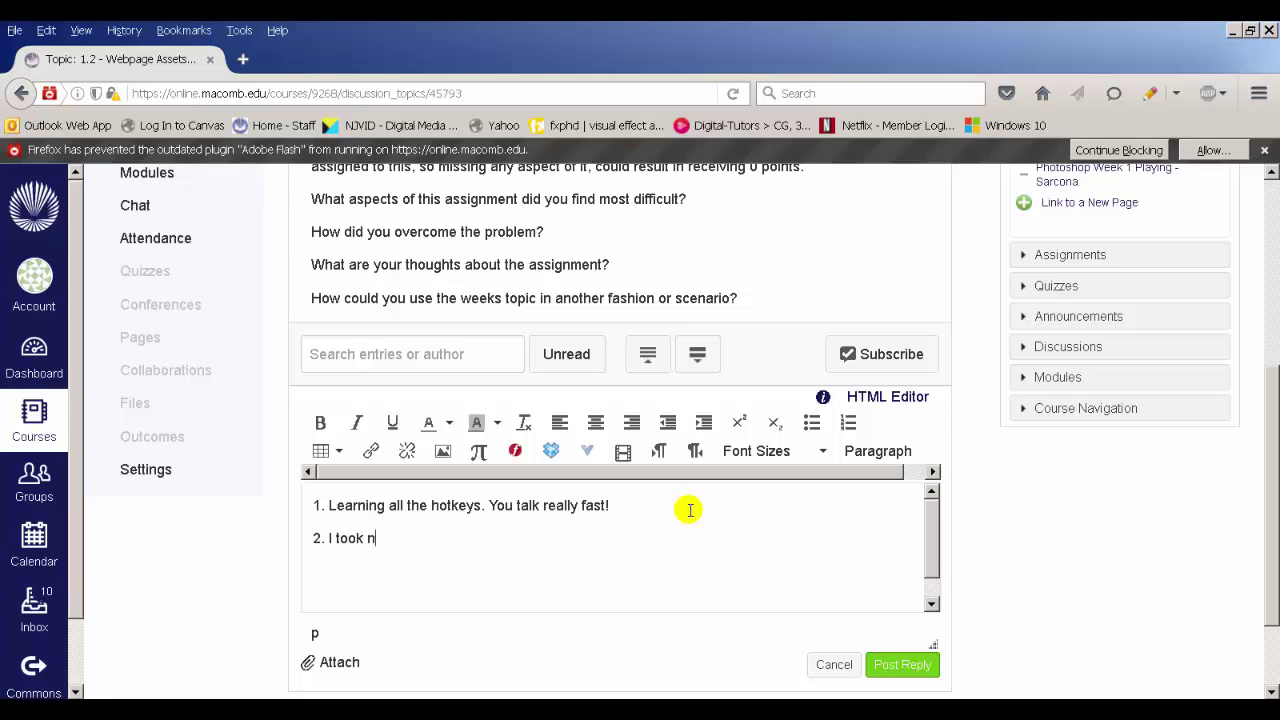
pyautogui.write('otes. I slowed down the video. I')
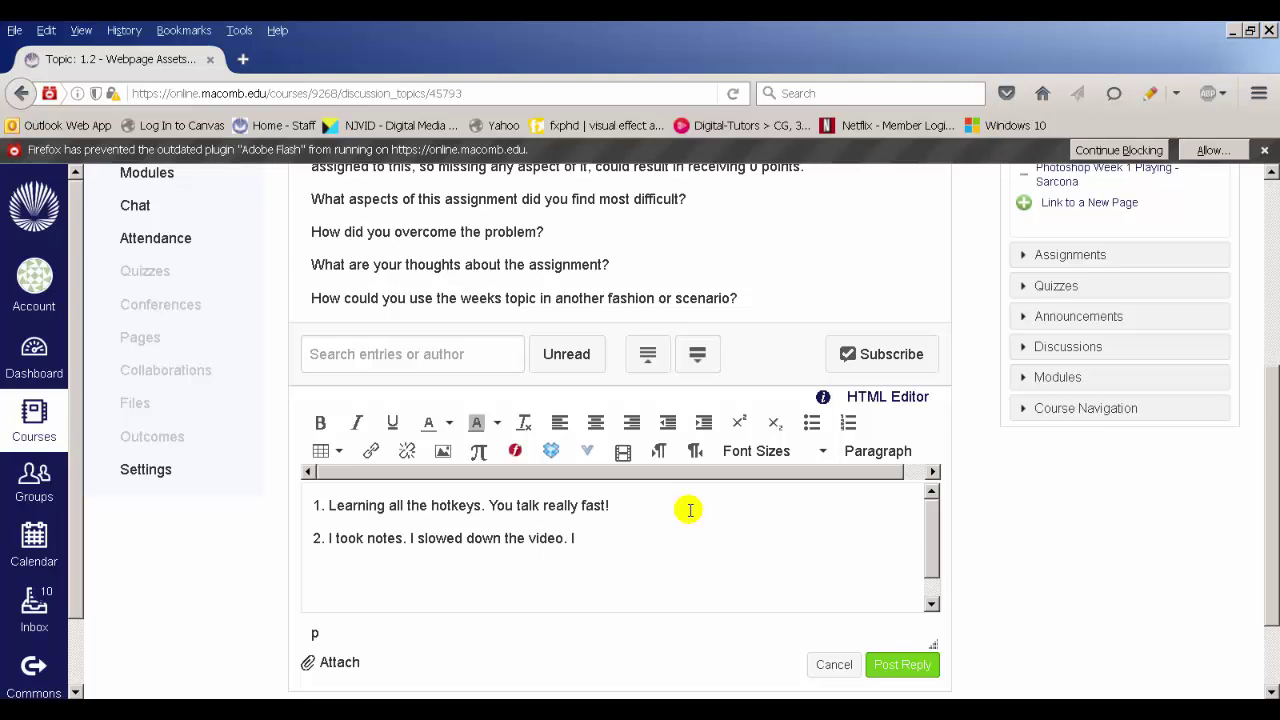
pyautogui.write('and rewound.')
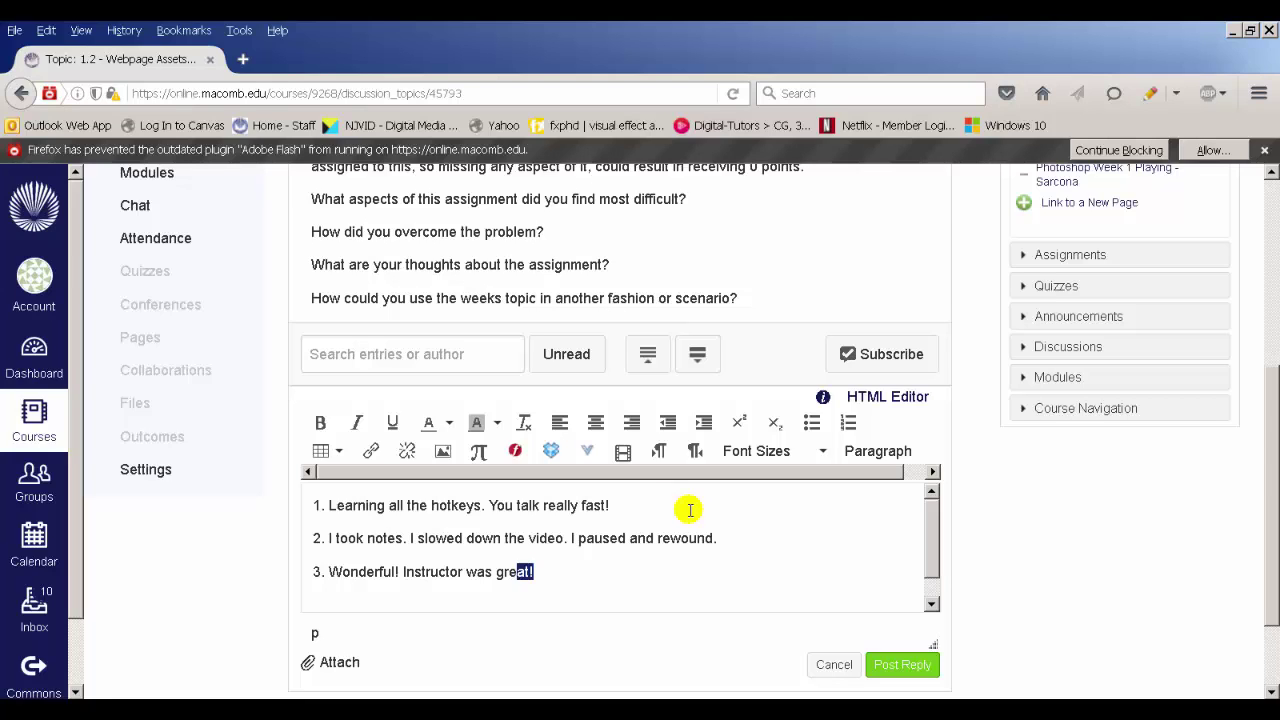
pyautogui.hotkey('shift', 'Left')
pyautogui.hotkey('shift', 'Left')
pyautogui.hotkey('shift', 'Left')
pyautogui.hotkey('shift', 'Left')
pyautogui.hotkey('shift', 'Left')
pyautogui.hotkey('shift', 'Left')
pyautogui.hotkey('shift', 'Left')
pyautogui.hotkey('shift', 'Left')
pyautogui.hotkey('shift', 'Left')
pyautogui.hotkey('shift', 'Left')
pyautogui.hotkey('shift', 'Left')
pyautogui.hotkey('shift', 'Left')
pyautogui.hotkey('shift', 'Left')
pyautogui.hotkey('shift', 'Left')
pyautogui.hotkey('shift', 'Left')
pyautogui.hotkey('shift', 'Left')
pyautogui.hotkey('shift', 'Left')
pyautogui.press('BackSpace')
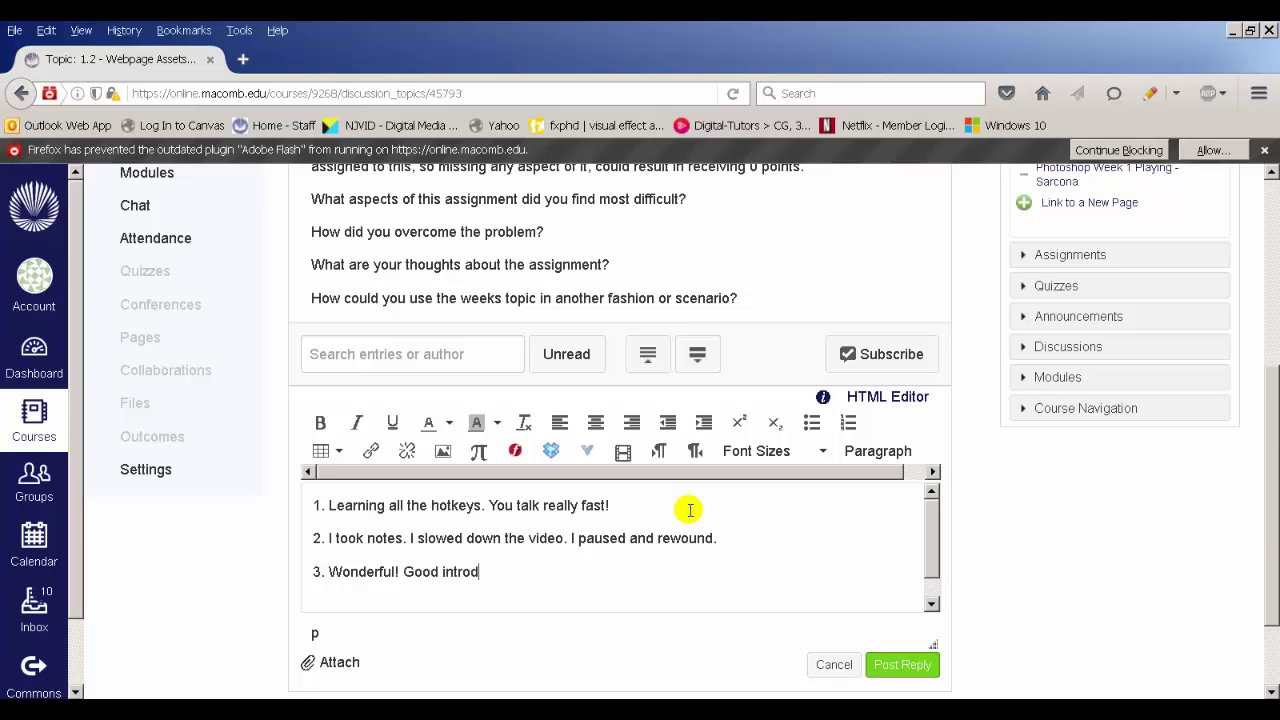
pyautogui.write('Good introduction to photoshop.')
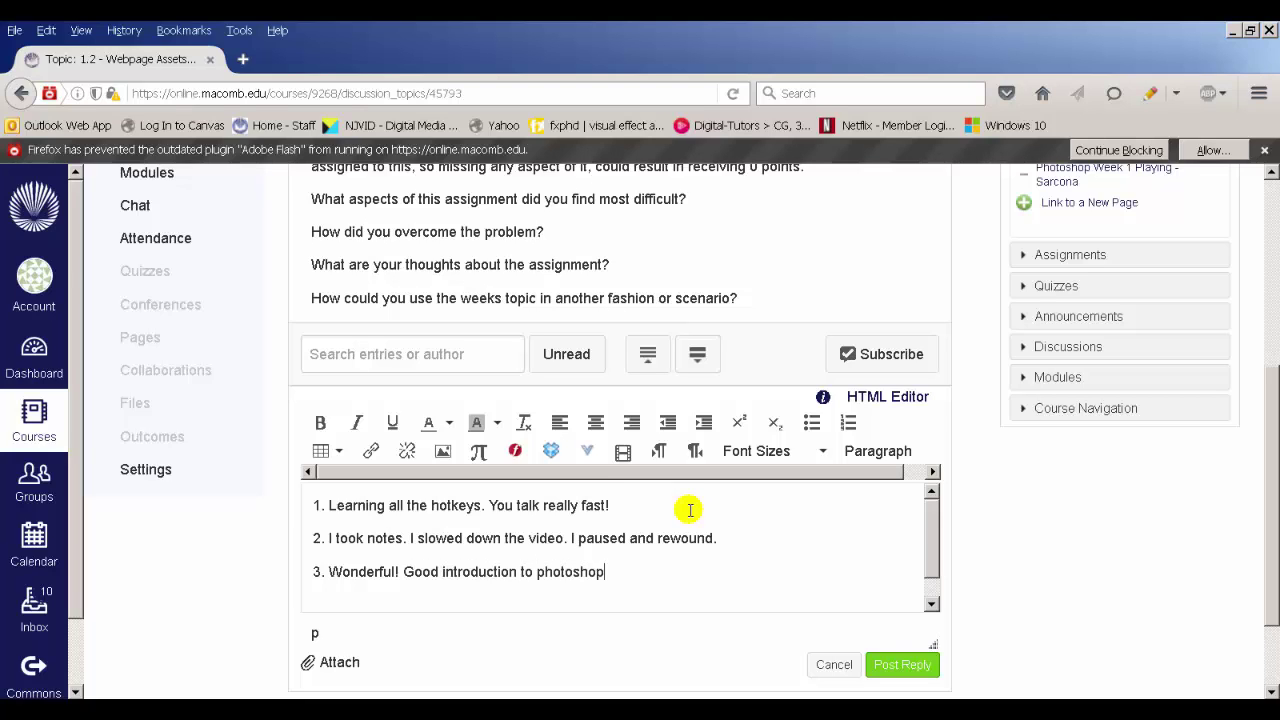
# Add the fourth answer, 'Mock layouts for websites or logos/letterheads,' and post the reply
pyautogui.press('Return')
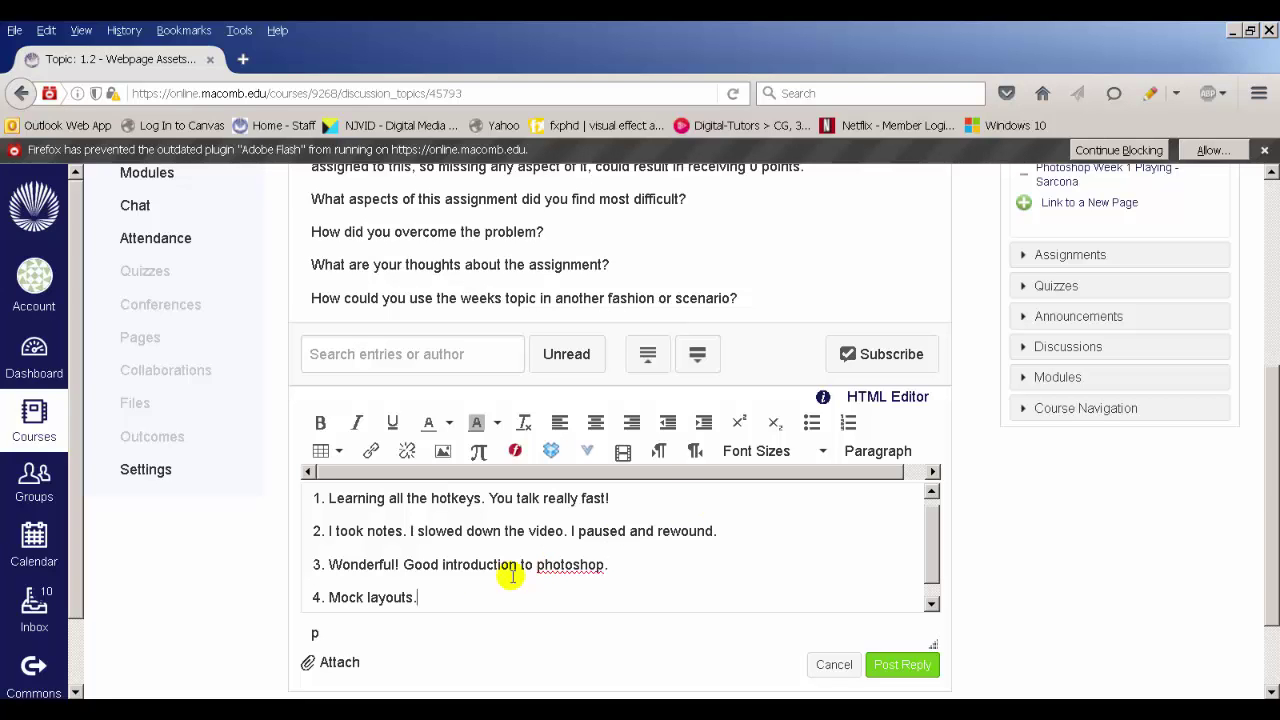
pyautogui.moveTo(428, 597); pyautogui.dragTo(358, 566)
pyautogui.press('F10')
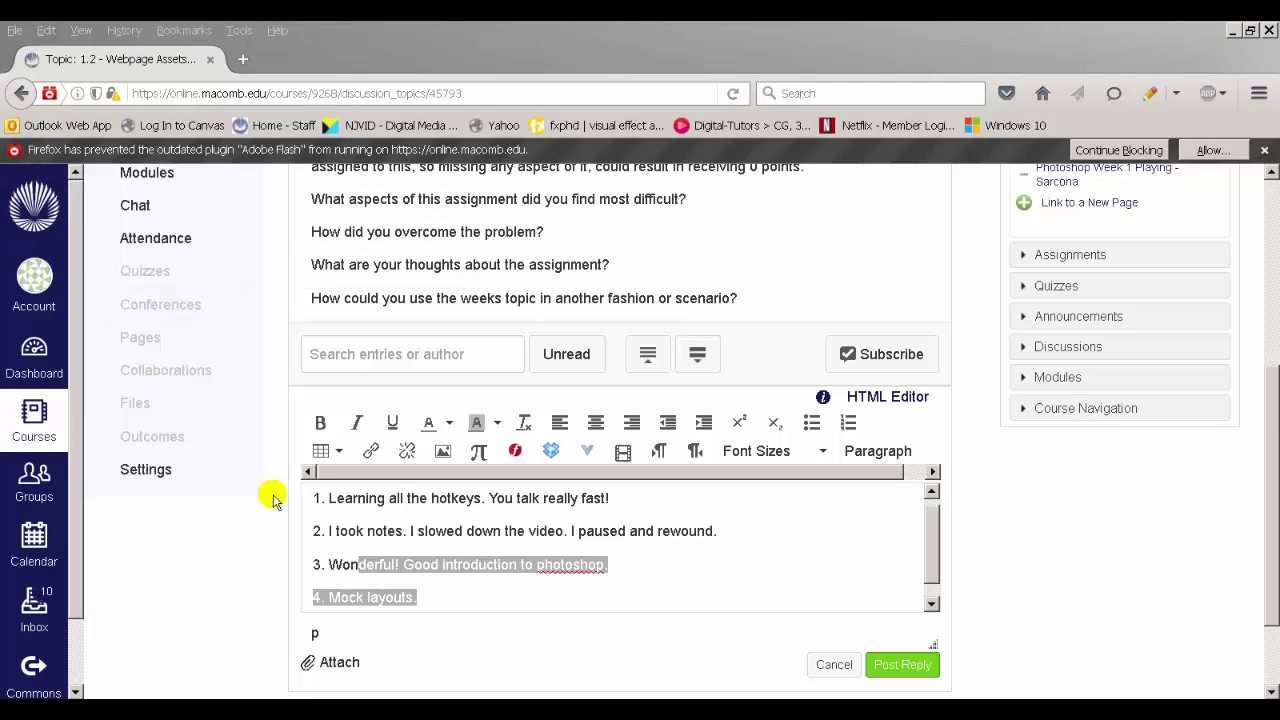
pyautogui.click(438, 596)
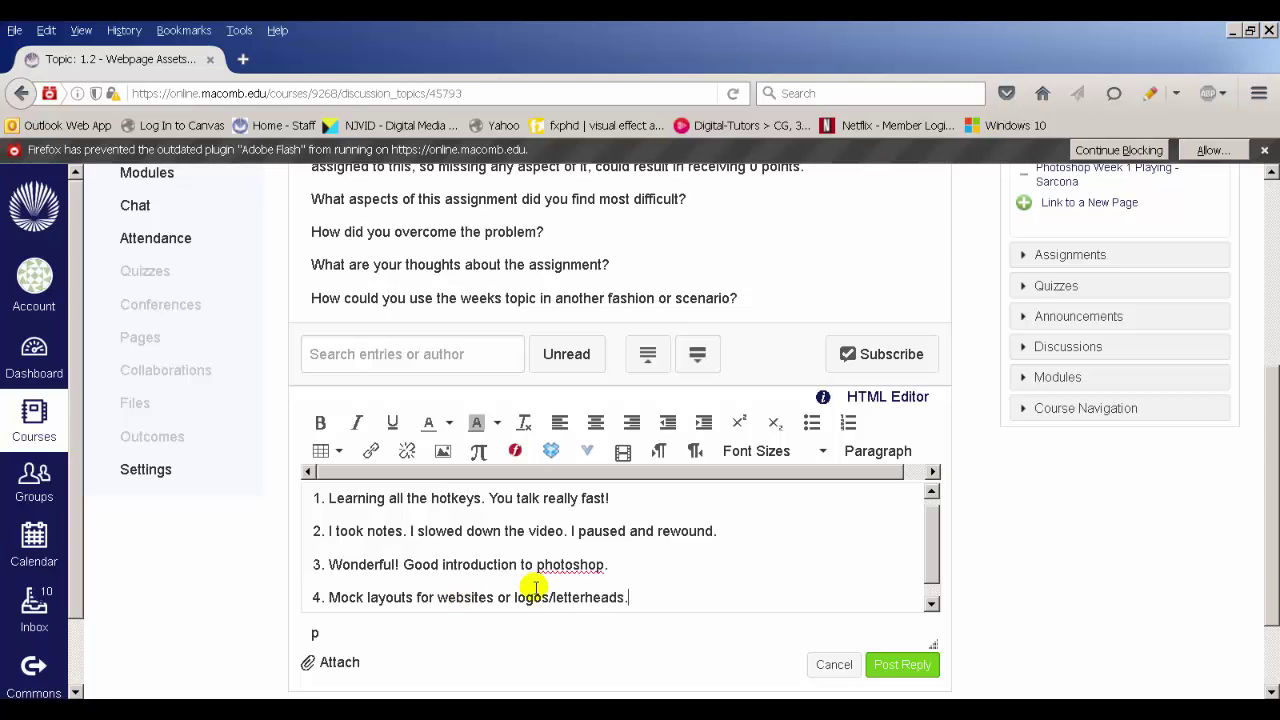
pyautogui.click(877, 667)
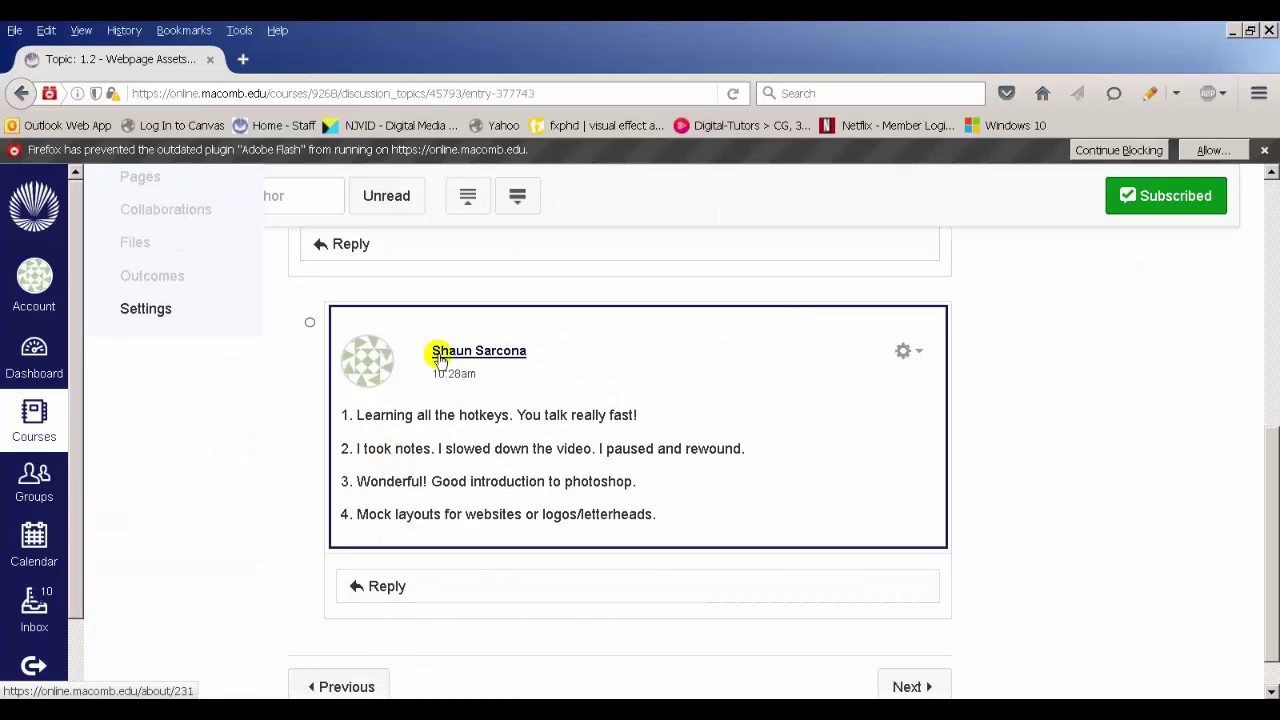
# Review the posted reply by selecting its four answer lines
pyautogui.click(906, 351)
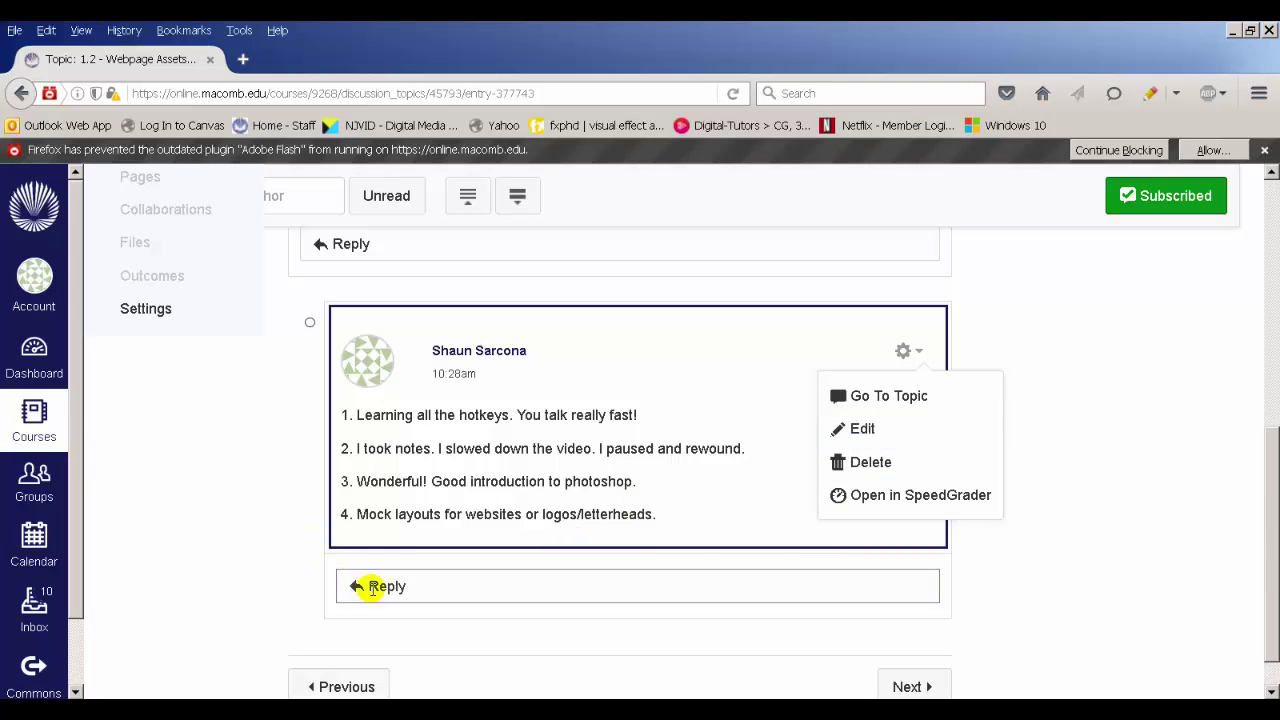
pyautogui.moveTo(364, 415); pyautogui.dragTo(640, 541)
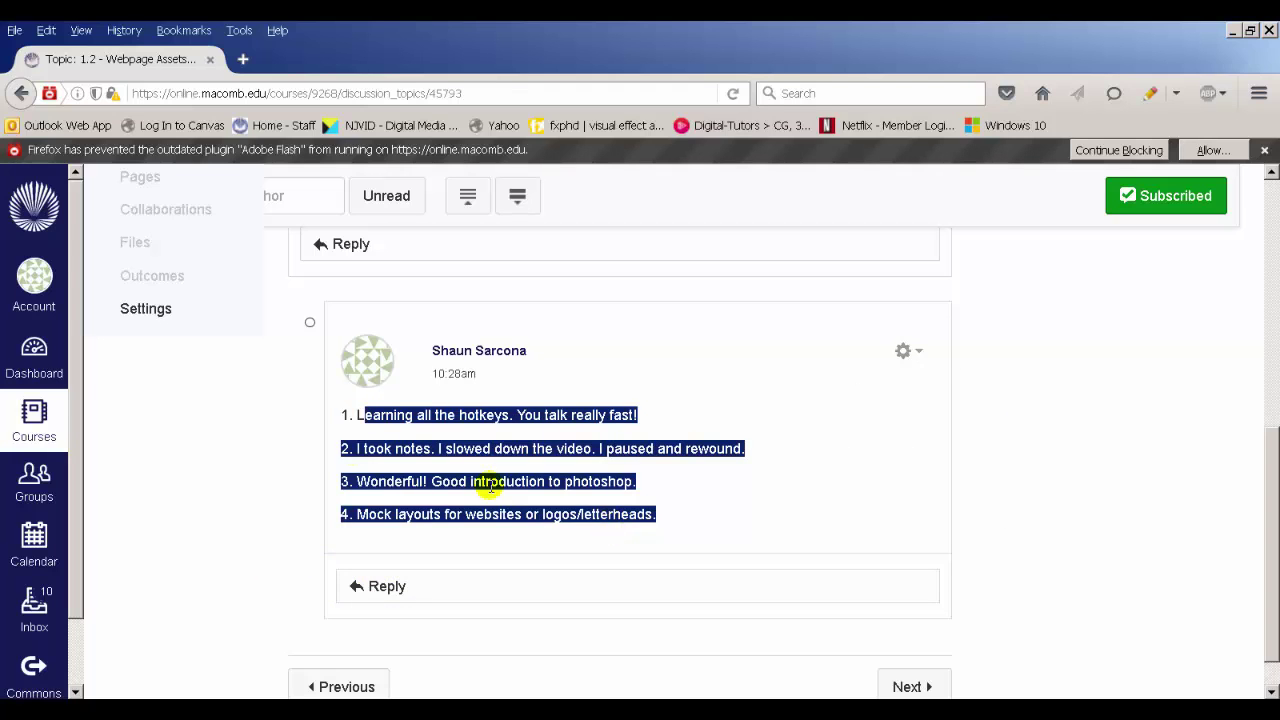
pyautogui.moveTo(346, 416); pyautogui.dragTo(651, 534)
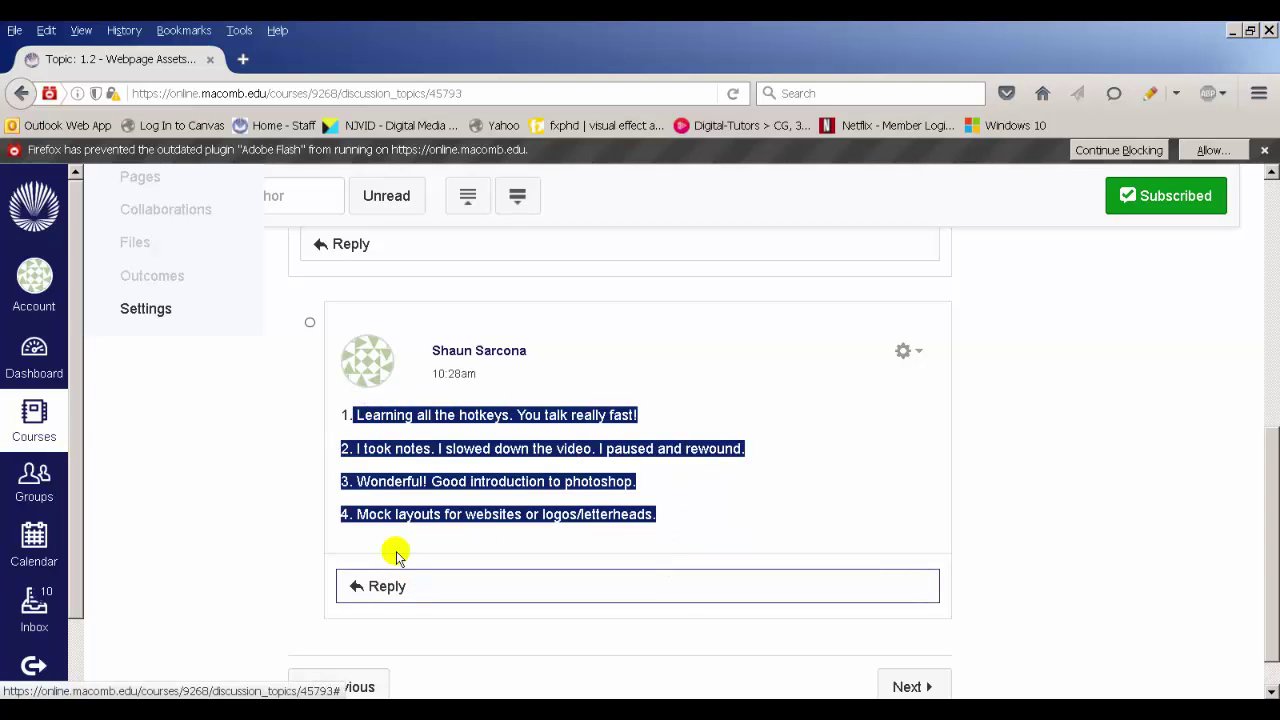
pyautogui.click(371, 486)
pyautogui.moveTo(660, 518); pyautogui.dragTo(341, 414)
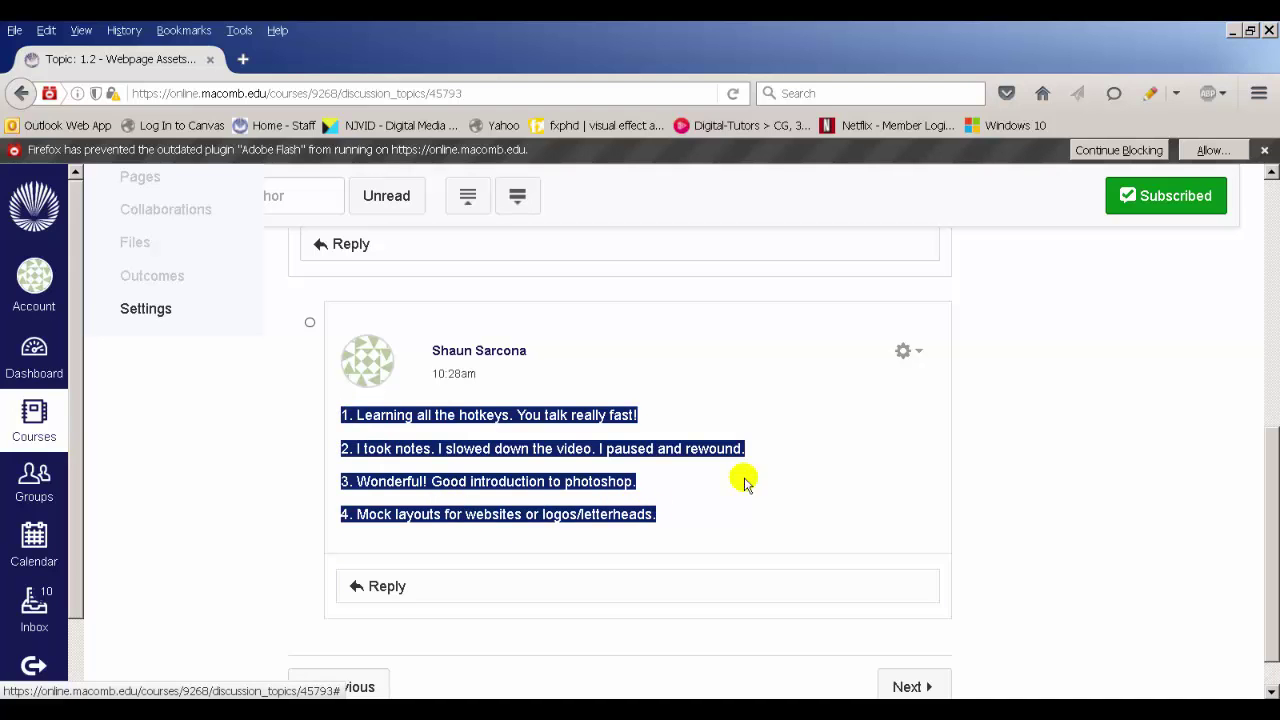
pyautogui.click(673, 522)
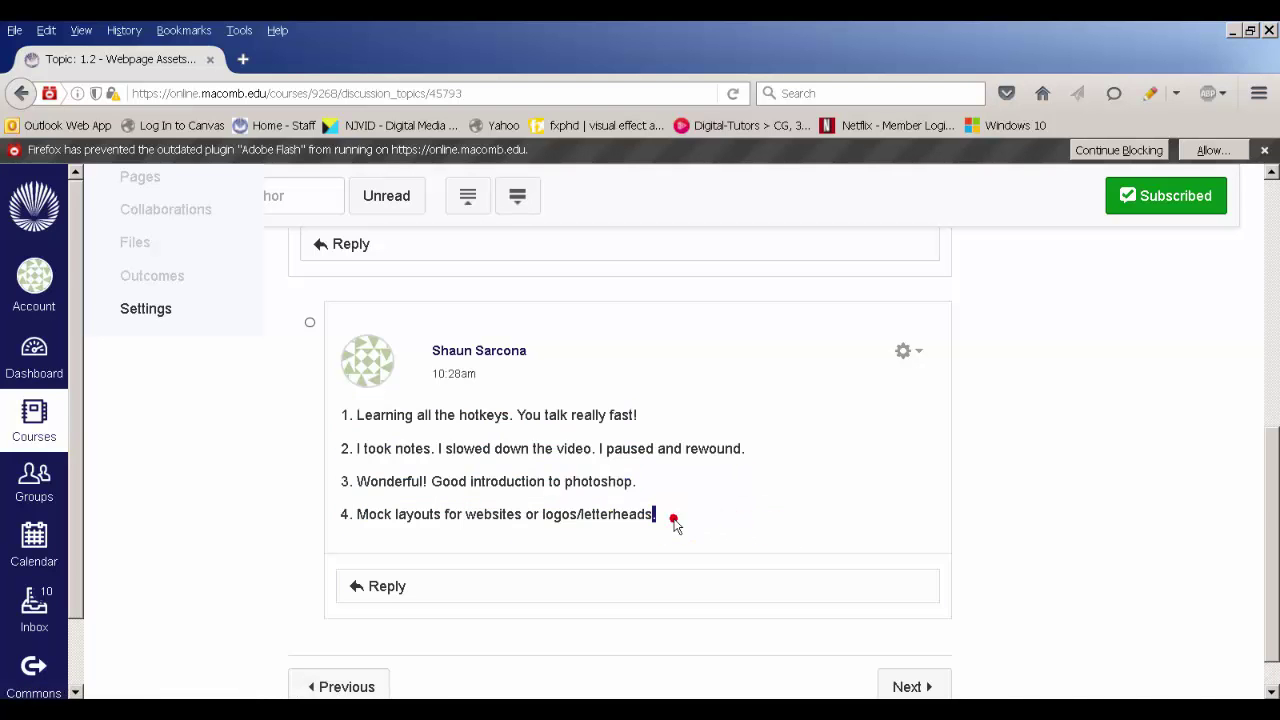
pyautogui.moveTo(674, 522); pyautogui.dragTo(351, 421)
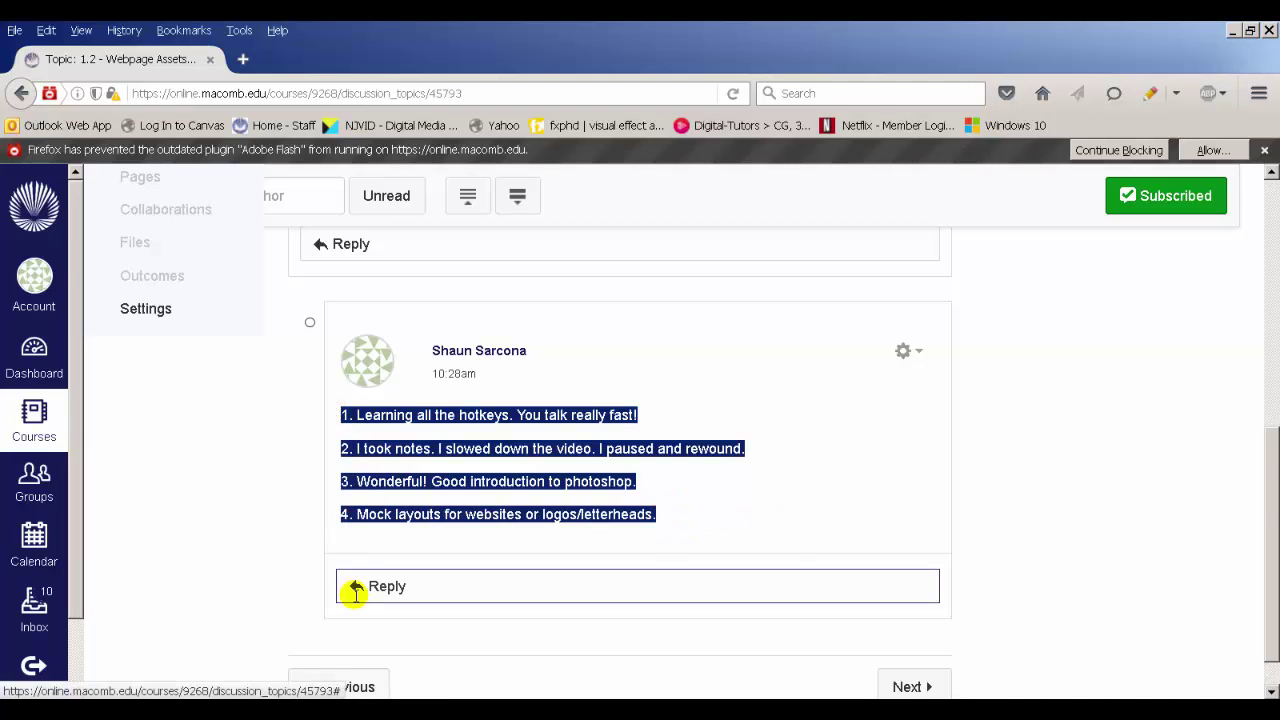
# Check the reply's options menu, then bring the Dropbox Webpage Assets folder with the PSD forward
pyautogui.scroll(3, 311, 527)
pyautogui.scroll(-1, 846, 557)
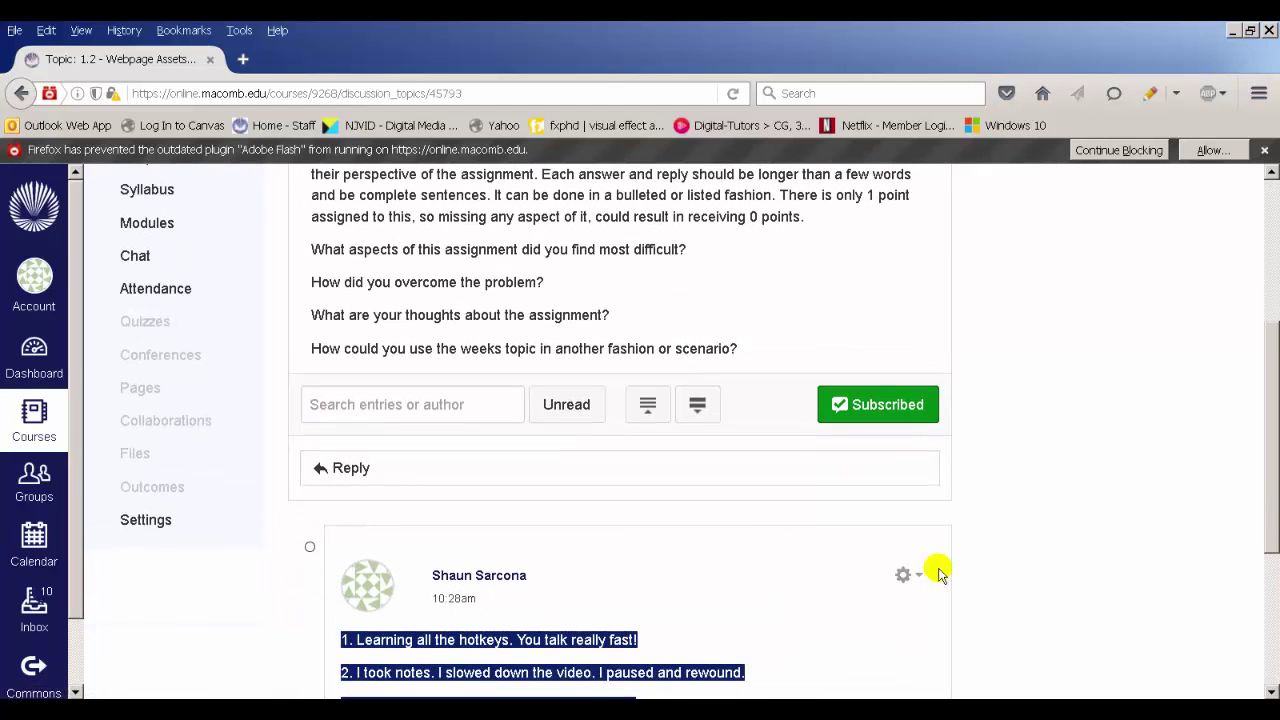
pyautogui.click(932, 581)
pyautogui.click(1003, 557)
pyautogui.click(929, 573)
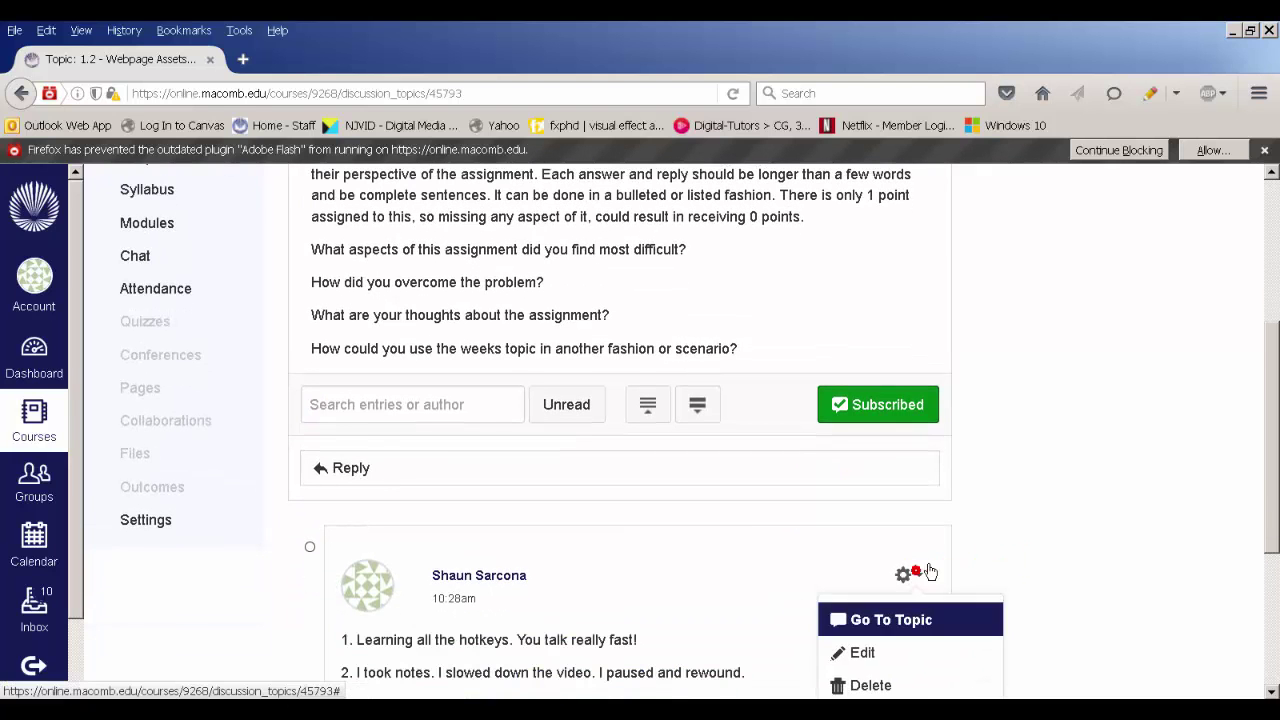
pyautogui.click(988, 531)
pyautogui.scroll(-1, 980, 537)
pyautogui.scroll(4, 974, 534)
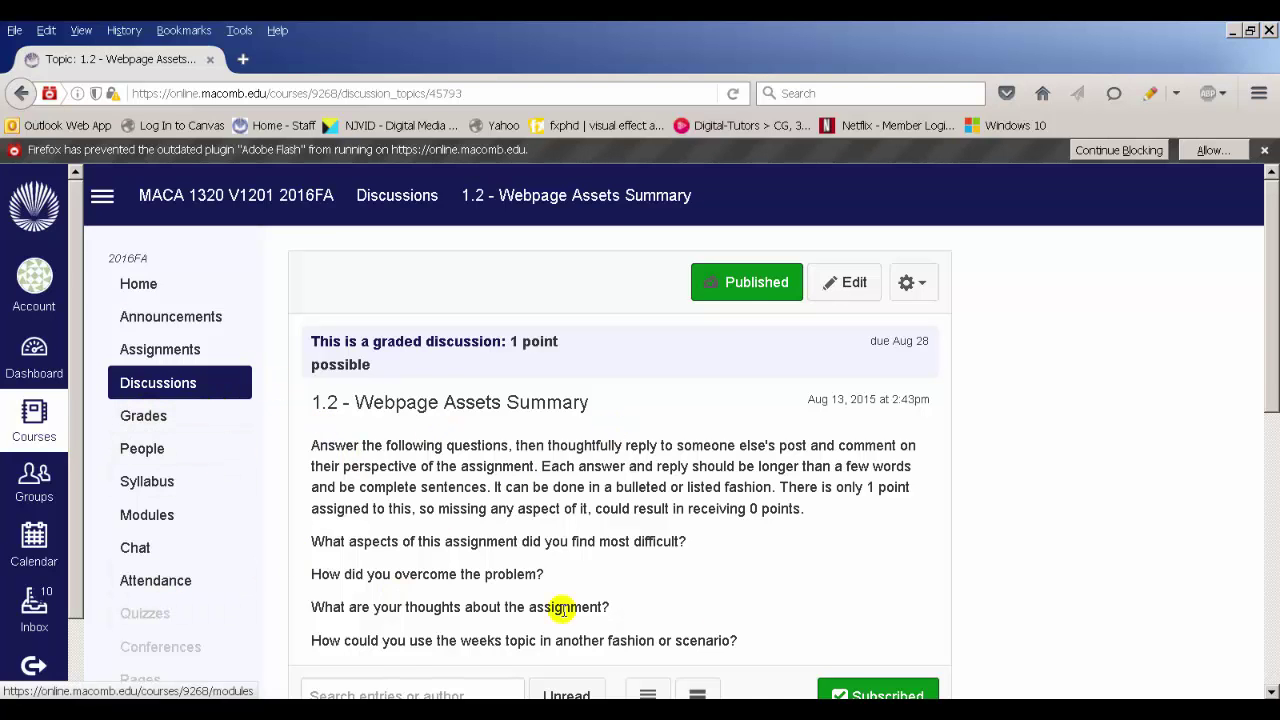
pyautogui.click(515, 677)
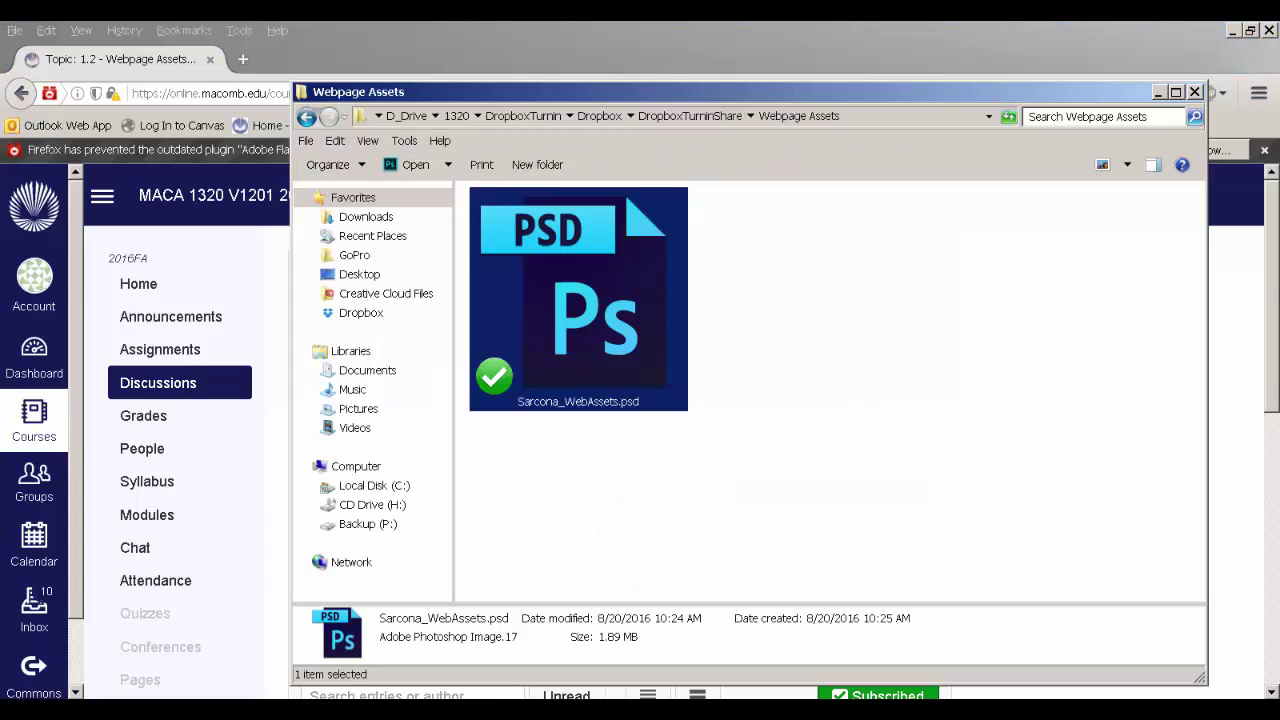
pyautogui.click(595, 545)
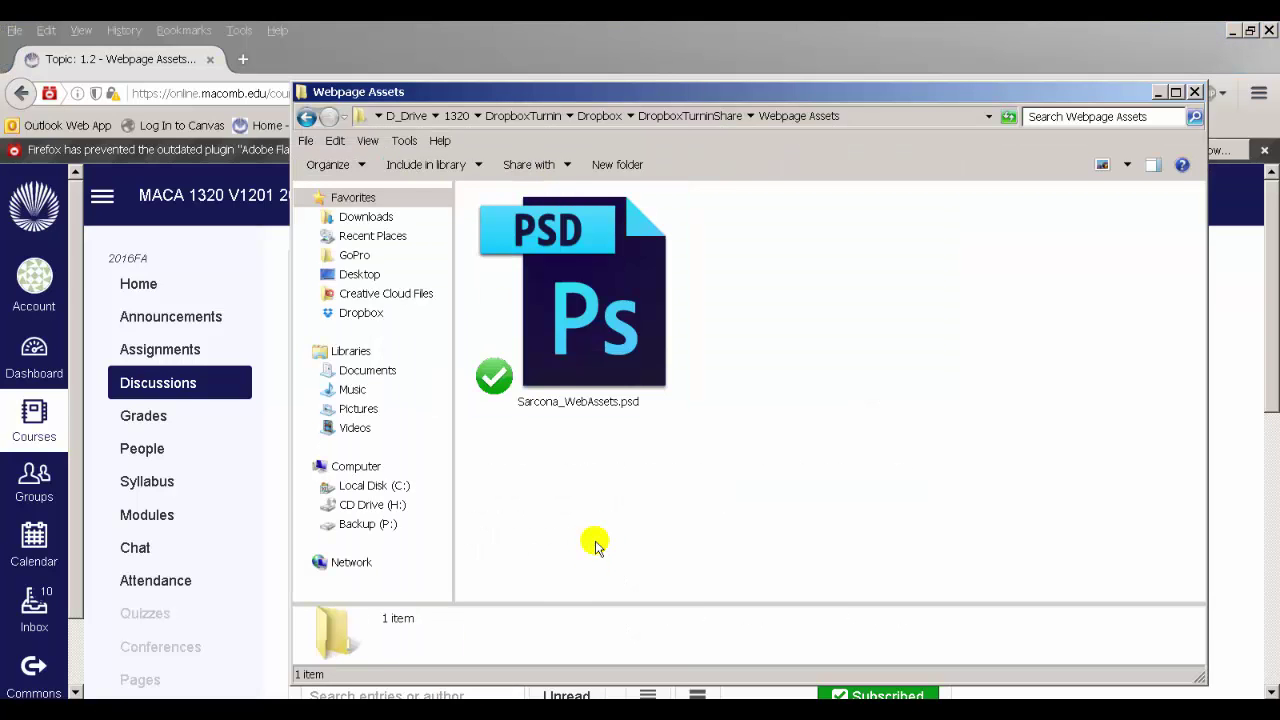